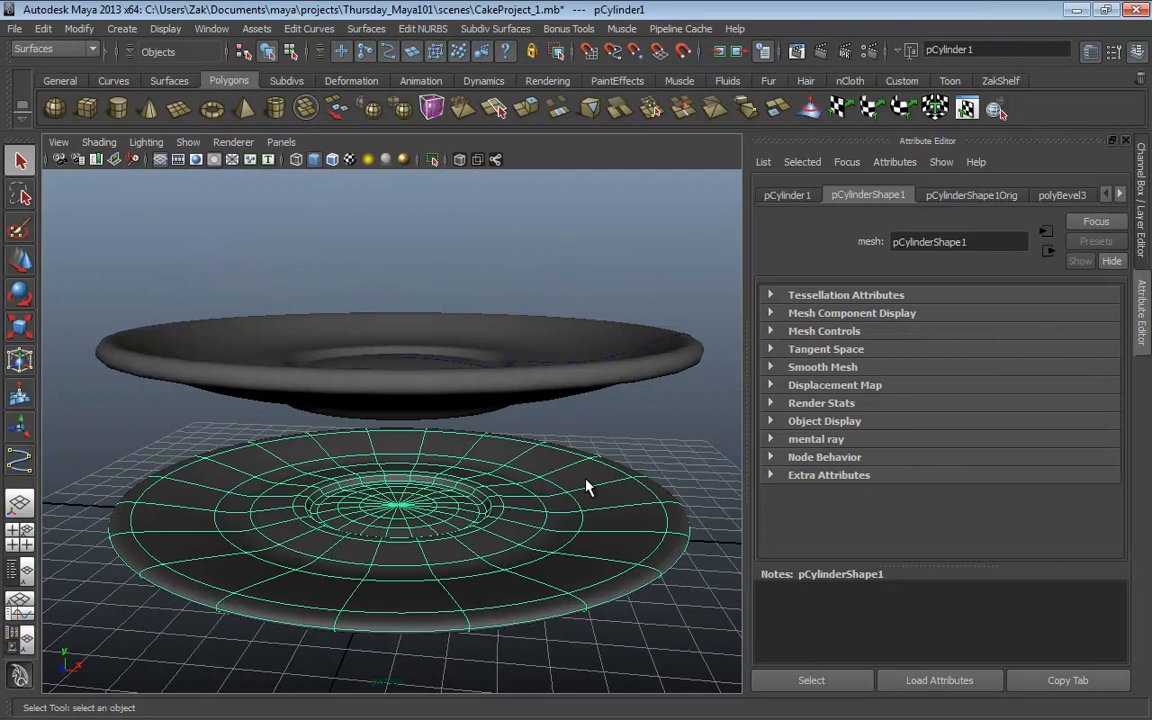
Step: Delete the lower polygon plate and the leftover profile curve on the revolved plate
{"action": "key", "text": "Delete"}
{"action": "left_click_drag", "start_coordinate": [586, 480], "coordinate": [543, 528], "text": "alt"}
{"action": "left_click", "coordinate": [585, 407]}
{"action": "left_click_drag", "start_coordinate": [585, 415], "coordinate": [548, 412], "text": "alt"}
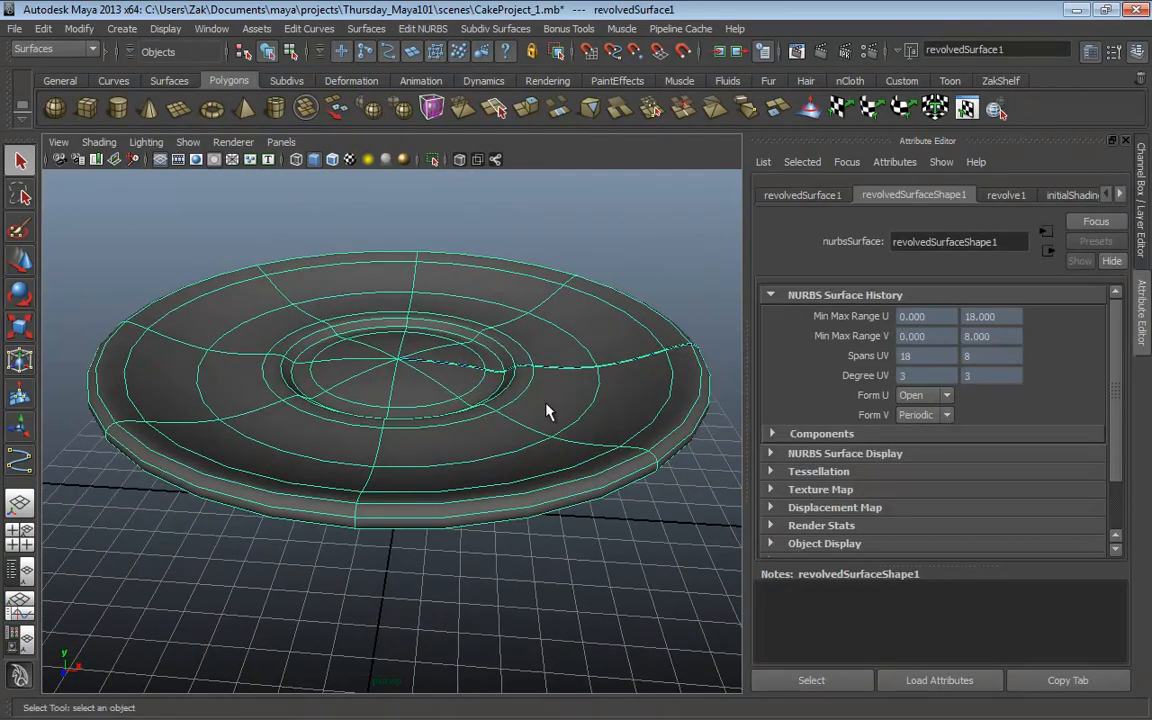
{"action": "left_click", "coordinate": [605, 366]}
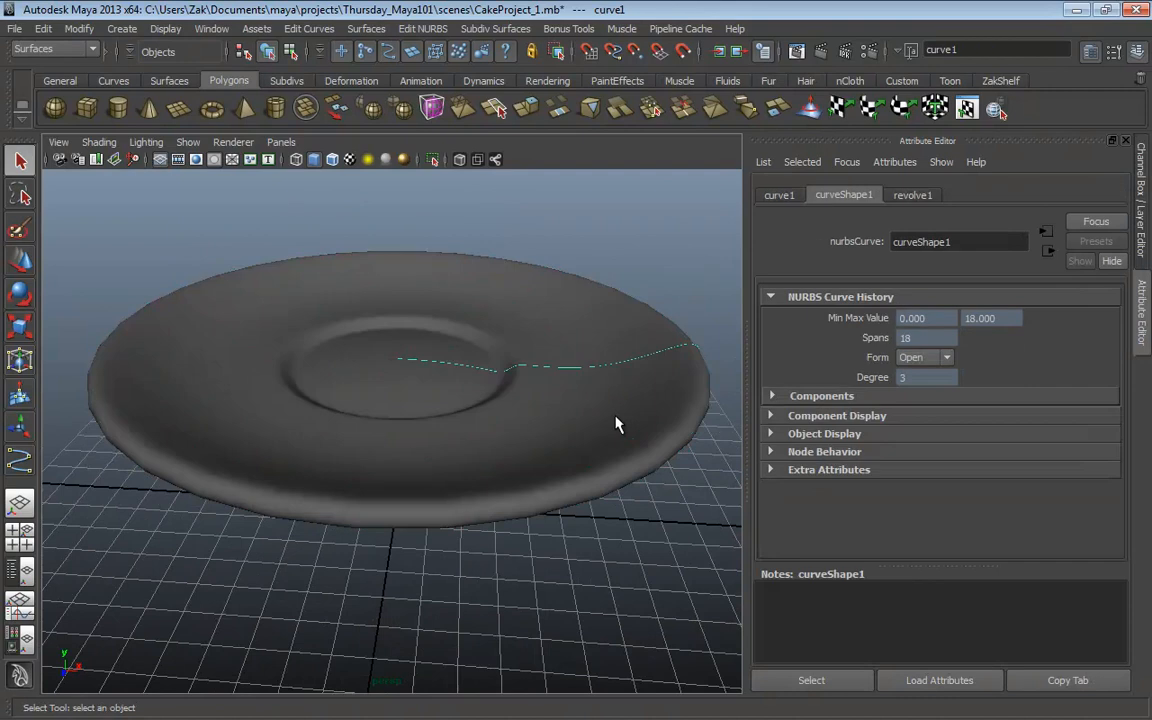
{"action": "key", "text": "Delete"}
Step: Move the revolved plate up to about 3.42 in Y and center its pivot
{"action": "left_click", "coordinate": [623, 413]}
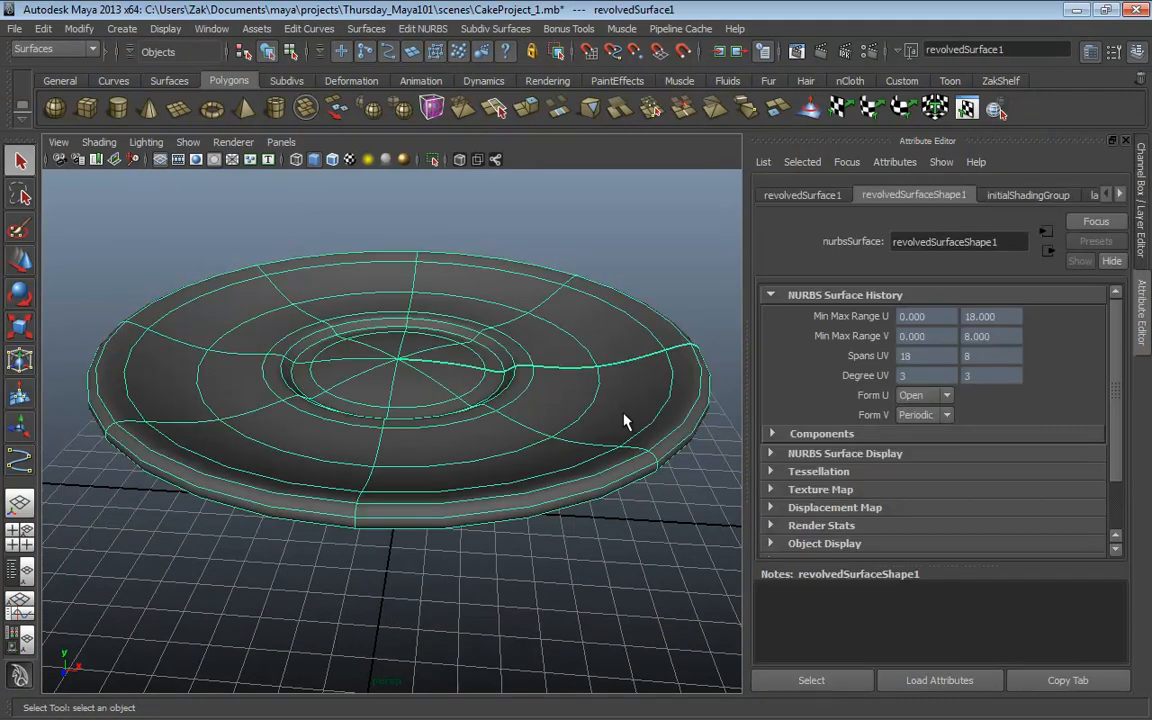
{"action": "key", "text": "w"}
{"action": "left_click_drag", "start_coordinate": [512, 386], "coordinate": [476, 342], "text": "alt"}
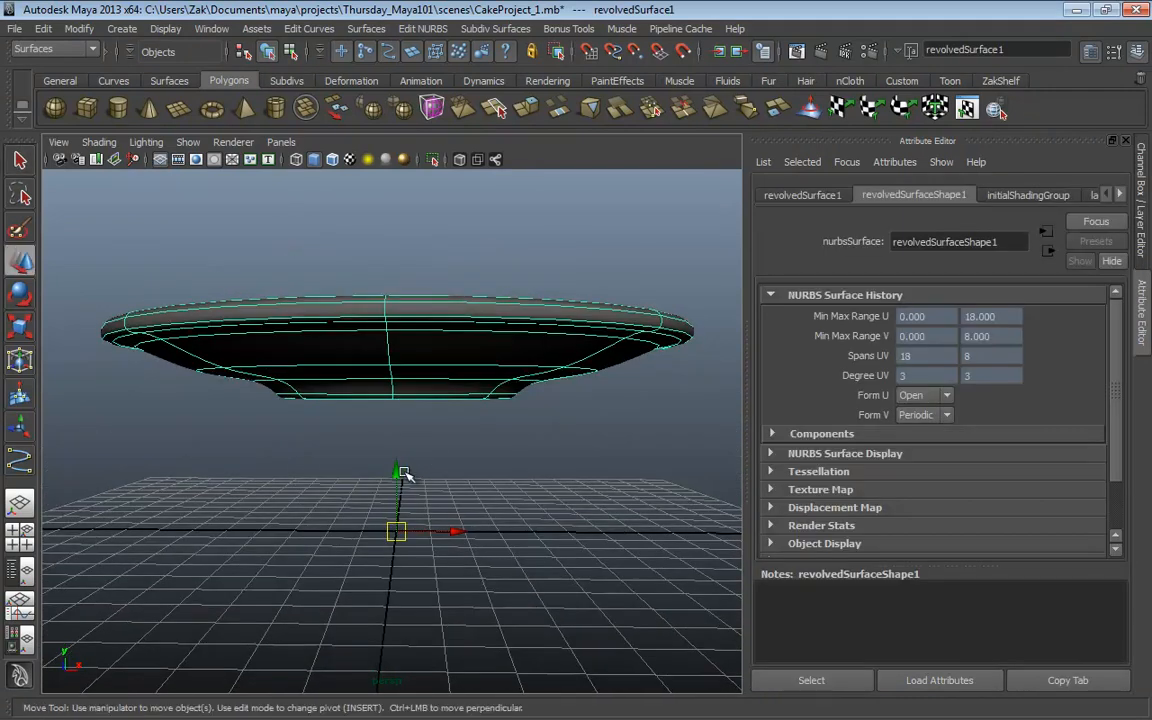
{"action": "left_click_drag", "start_coordinate": [396, 473], "coordinate": [394, 355]}
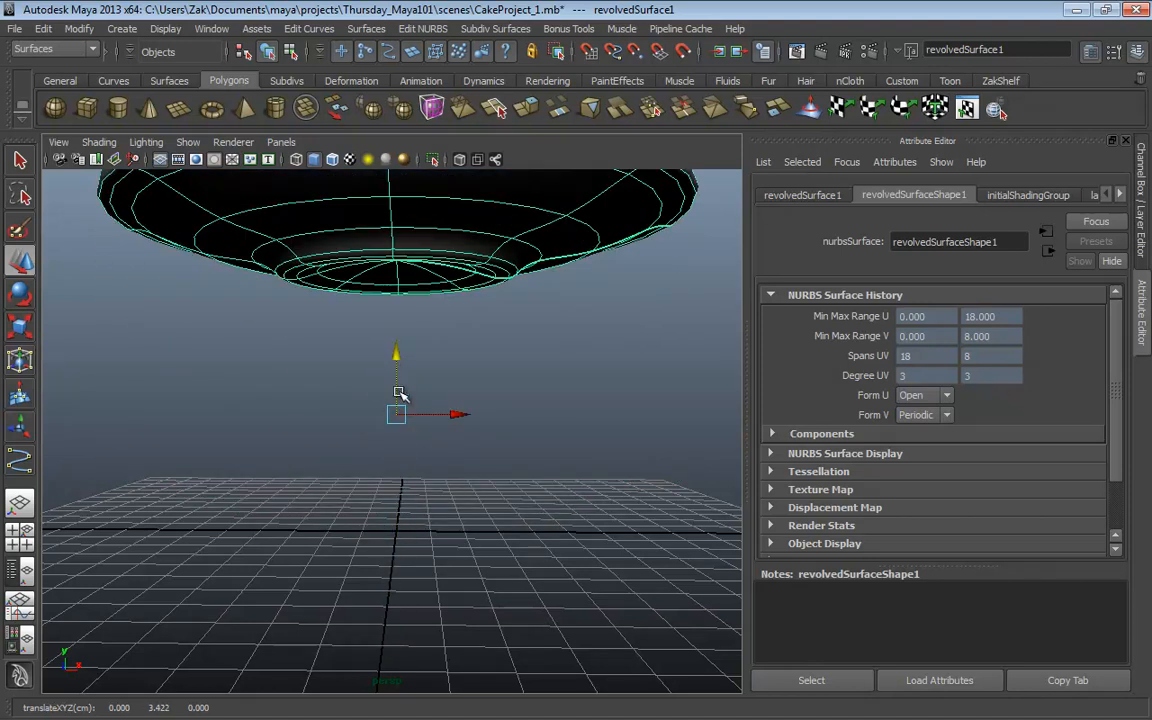
{"action": "middle_click_drag", "start_coordinate": [401, 386], "coordinate": [416, 436], "text": "alt"}
{"action": "right_click_drag", "start_coordinate": [428, 436], "coordinate": [392, 434], "text": "alt"}
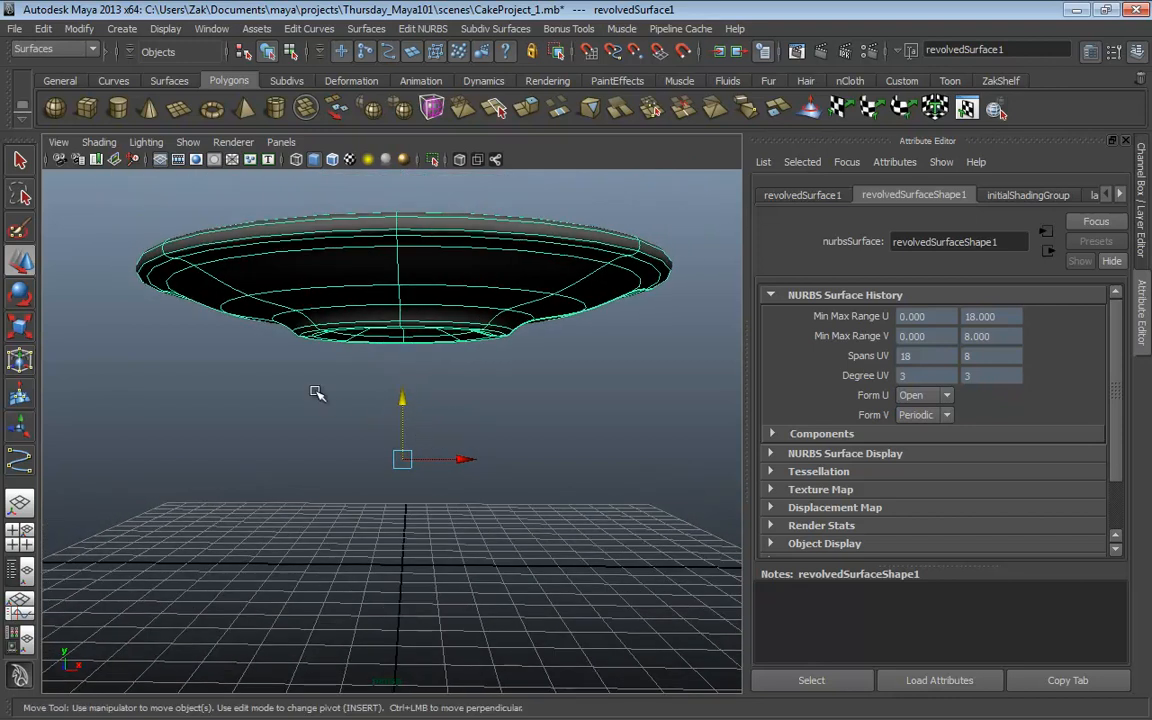
{"action": "left_click", "coordinate": [71, 34]}
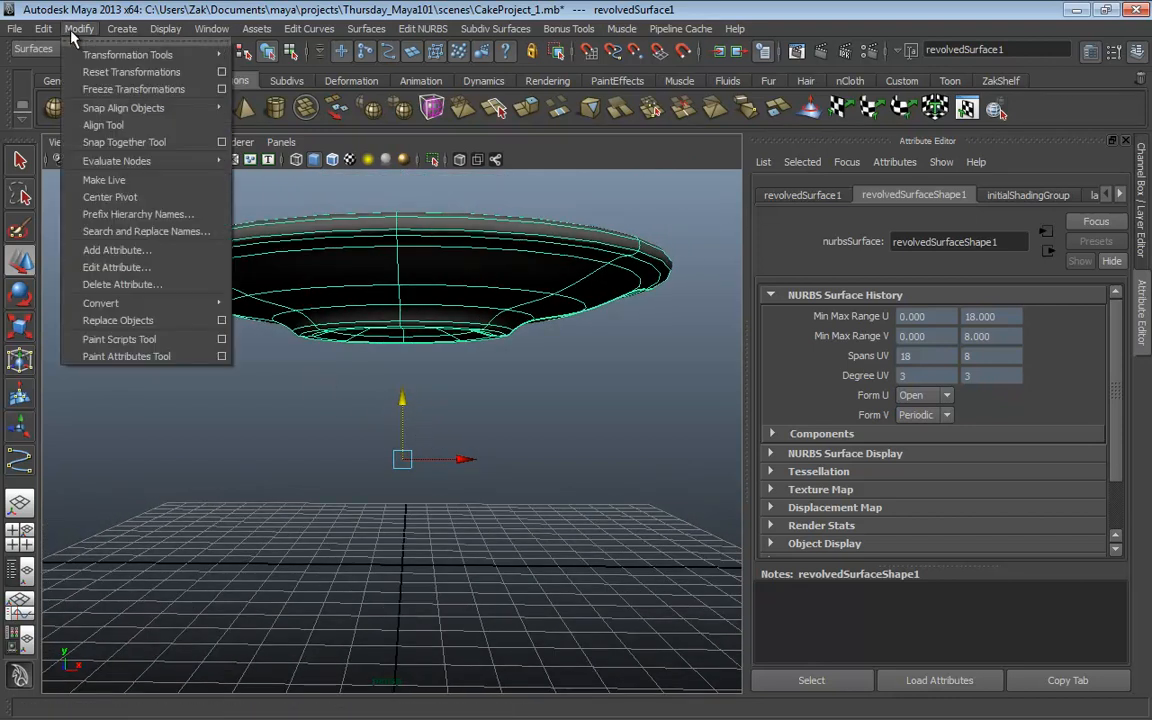
{"action": "left_click", "coordinate": [110, 197]}
Step: Lower the revolved plate in the side view until its base rests on the ground line
{"action": "left_click_drag", "start_coordinate": [406, 250], "coordinate": [393, 442]}
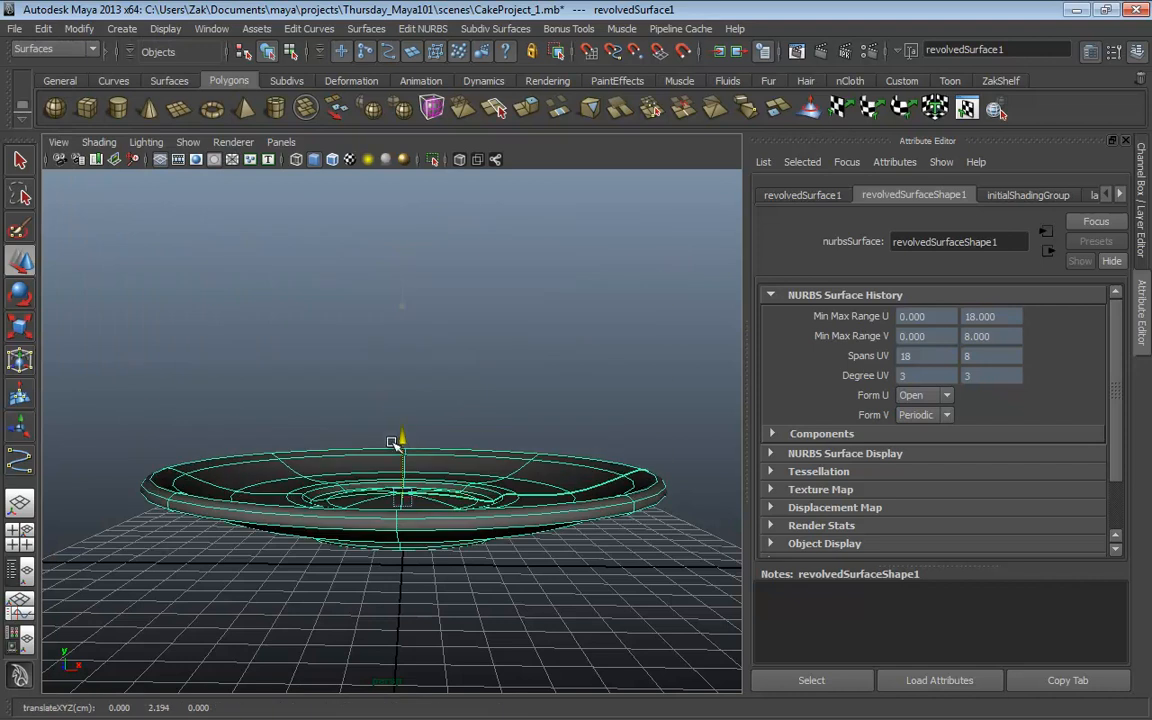
{"action": "key", "text": "space"}
{"action": "key", "text": "space"}
{"action": "middle_click_drag", "start_coordinate": [316, 457], "coordinate": [311, 437], "text": "alt"}
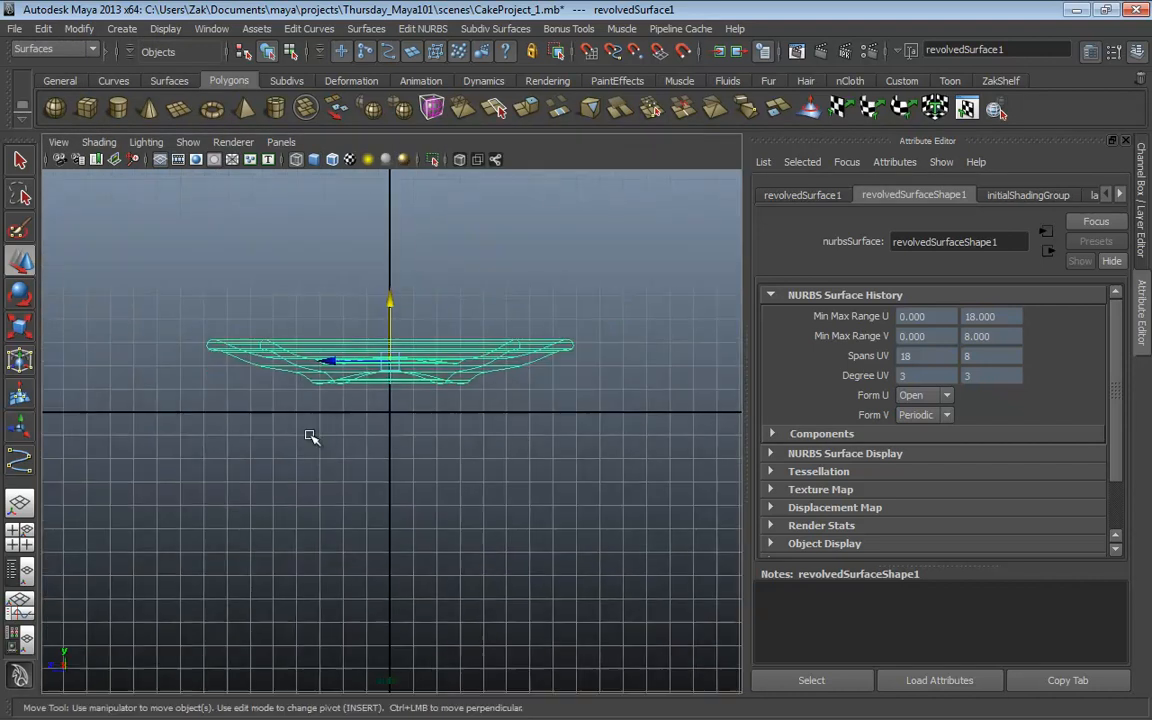
{"action": "right_click_drag", "start_coordinate": [311, 437], "coordinate": [511, 315], "text": "alt"}
{"action": "left_click_drag", "start_coordinate": [387, 242], "coordinate": [380, 292]}
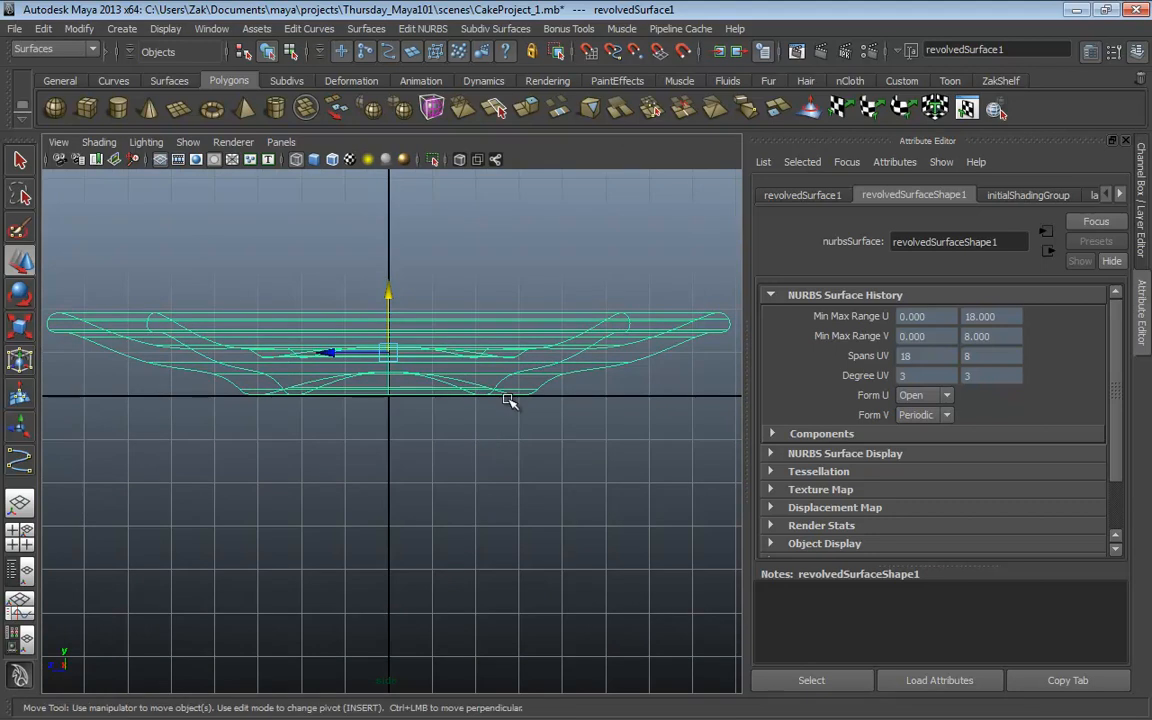
Step: Try deforming the plate in perspective by moving groups of its rim control vertices, undo the changes, and return to object selection
{"action": "key", "text": "space"}
{"action": "key", "text": "space"}
{"action": "left_click_drag", "start_coordinate": [560, 276], "coordinate": [432, 367], "text": "alt"}
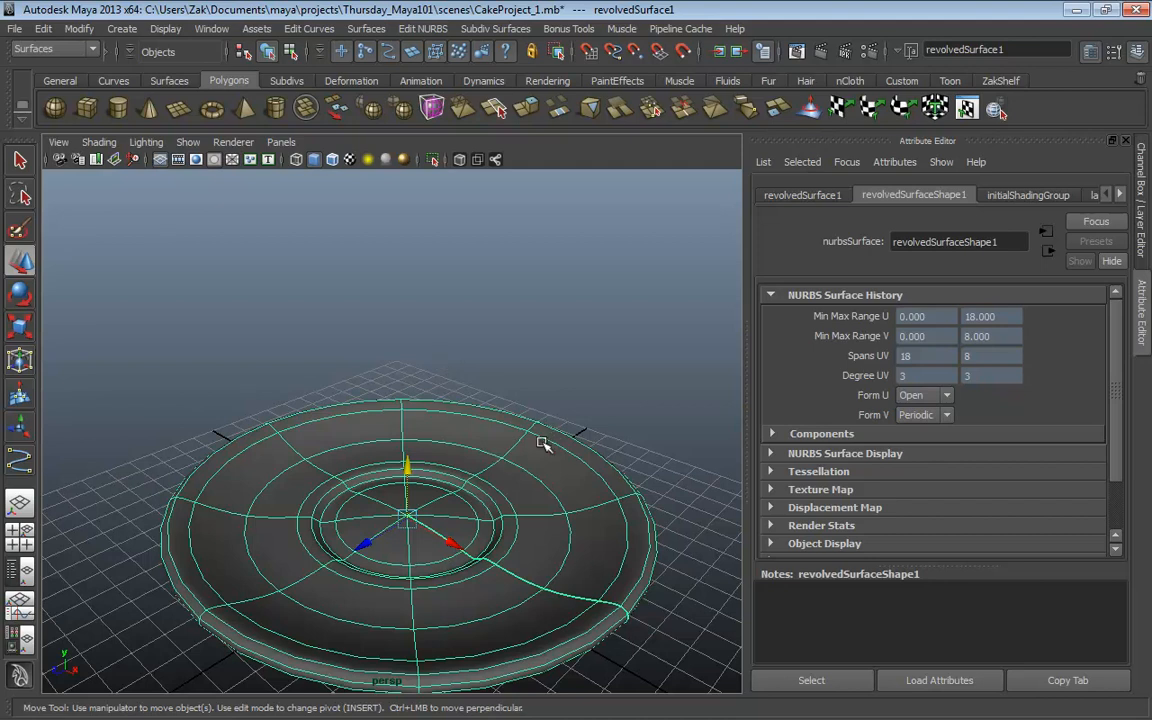
{"action": "right_click_drag", "start_coordinate": [551, 420], "coordinate": [470, 418]}
{"action": "left_click_drag", "start_coordinate": [483, 416], "coordinate": [541, 430], "text": "alt"}
{"action": "left_click_drag", "start_coordinate": [540, 366], "coordinate": [518, 318]}
{"action": "left_click_drag", "start_coordinate": [645, 431], "coordinate": [592, 508]}
{"action": "left_click_drag", "start_coordinate": [322, 368], "coordinate": [382, 434], "text": "shift"}
{"action": "left_click_drag", "start_coordinate": [473, 449], "coordinate": [578, 337]}
{"action": "key", "text": "ctrl+z"}
{"action": "key", "text": "ctrl+z"}
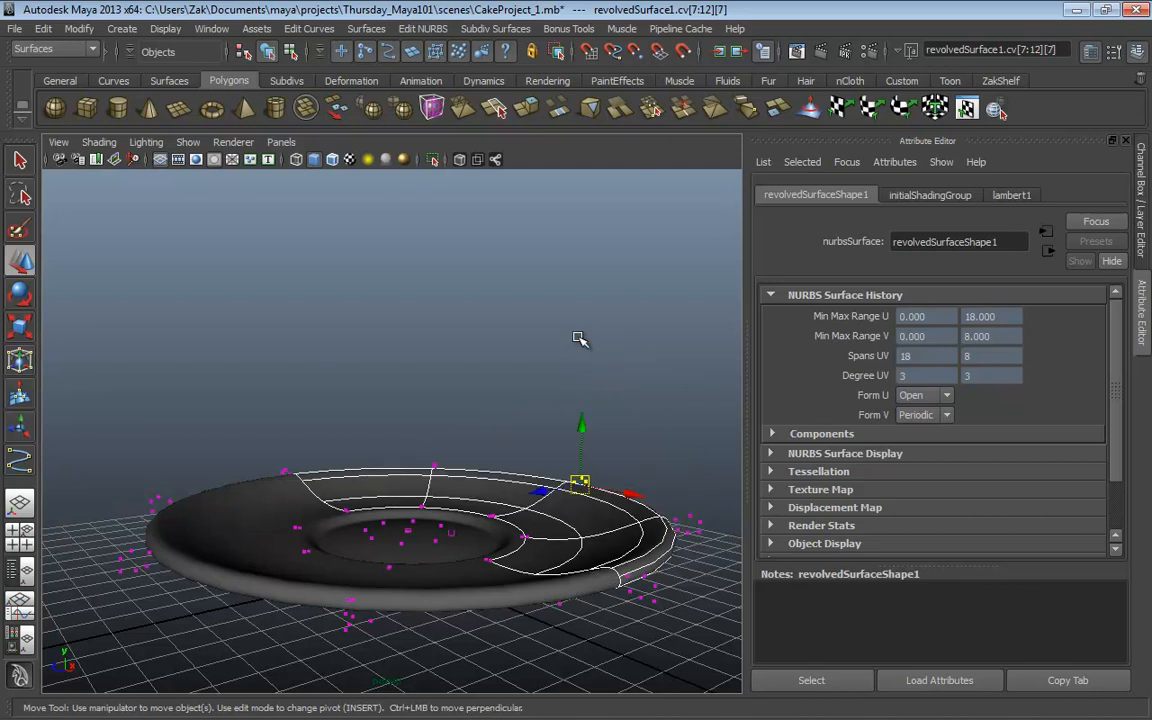
{"action": "key", "text": "F8"}
{"action": "left_click", "coordinate": [519, 370]}
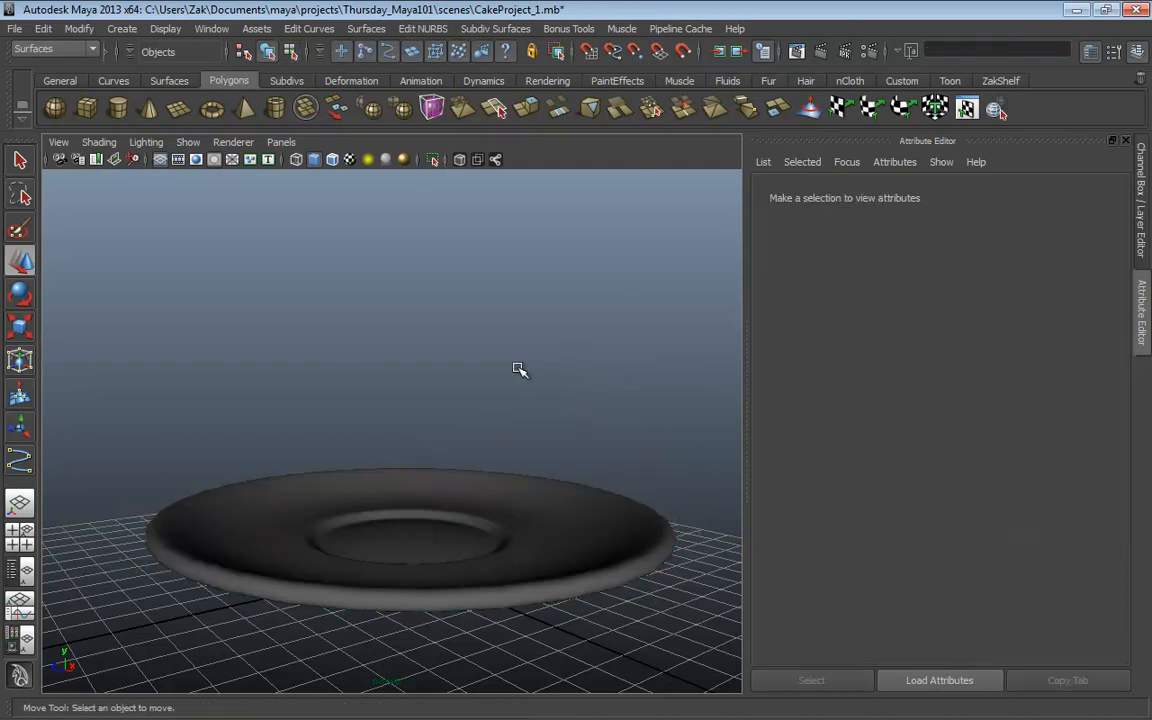
{"action": "left_click_drag", "start_coordinate": [519, 370], "coordinate": [527, 393], "text": "alt"}
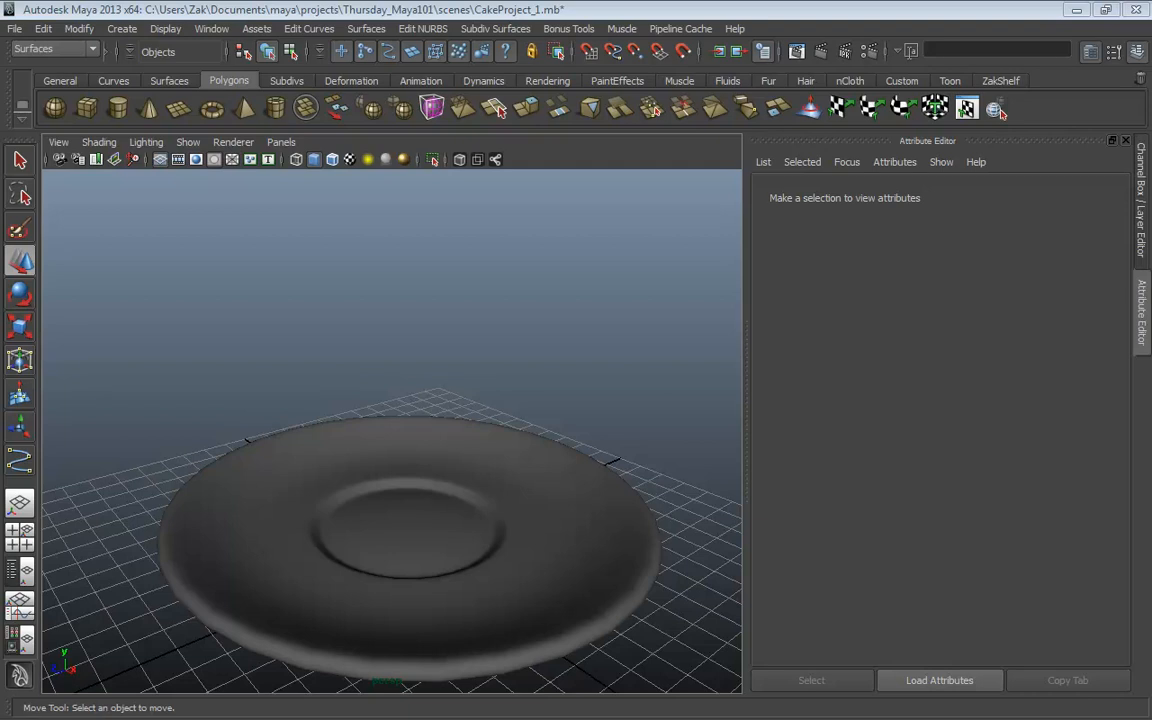
{"action": "left_click_drag", "start_coordinate": [508, 280], "coordinate": [536, 363], "text": "alt"}
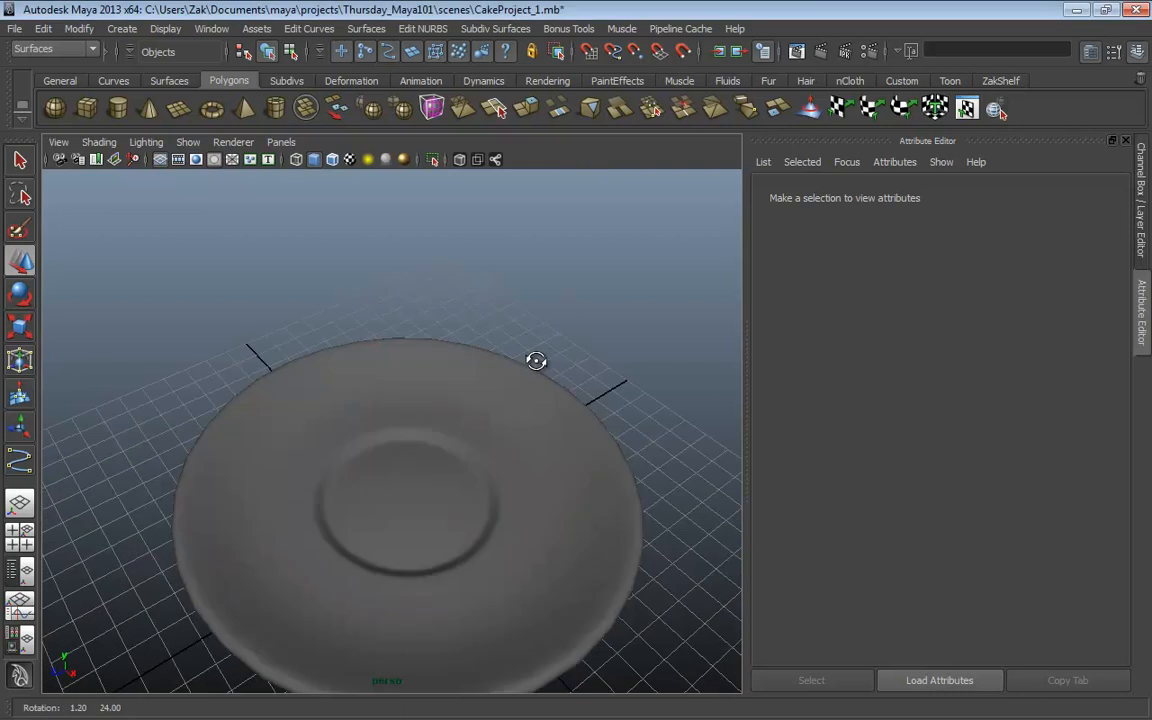
{"action": "scroll", "coordinate": [536, 380], "scroll_direction": "down", "scroll_amount": 4}
{"action": "middle_click_drag", "start_coordinate": [545, 391], "coordinate": [519, 380], "text": "alt"}
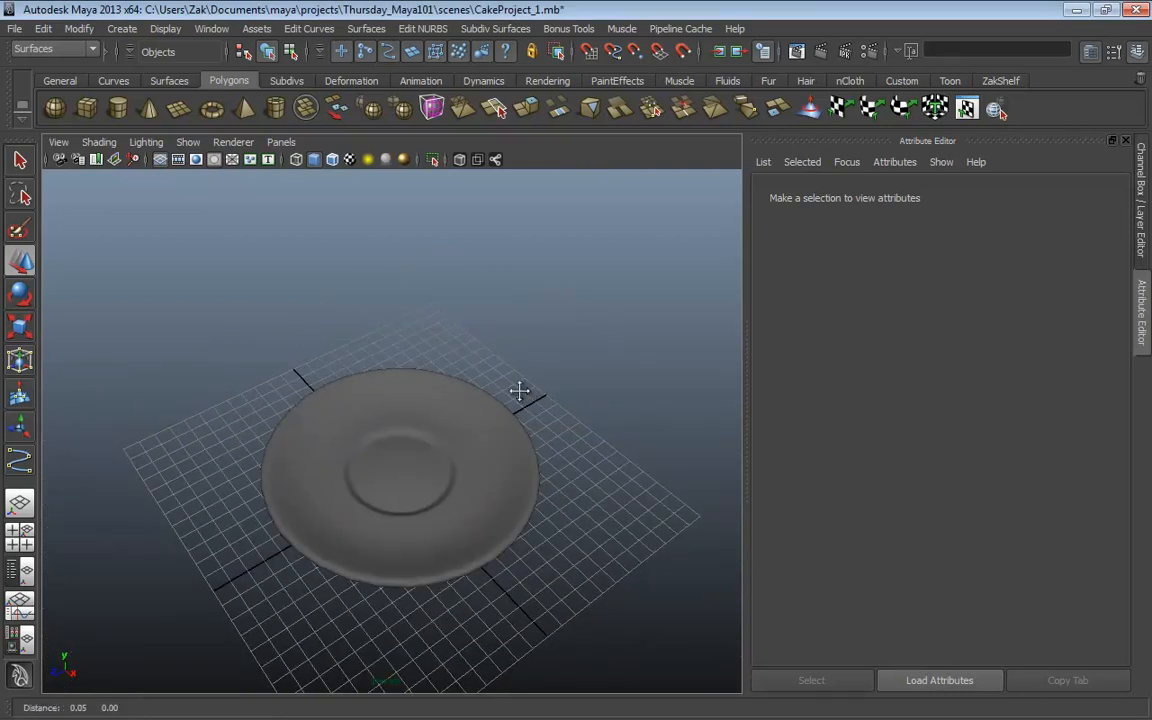
{"action": "right_click", "coordinate": [583, 484], "text": "shift"}
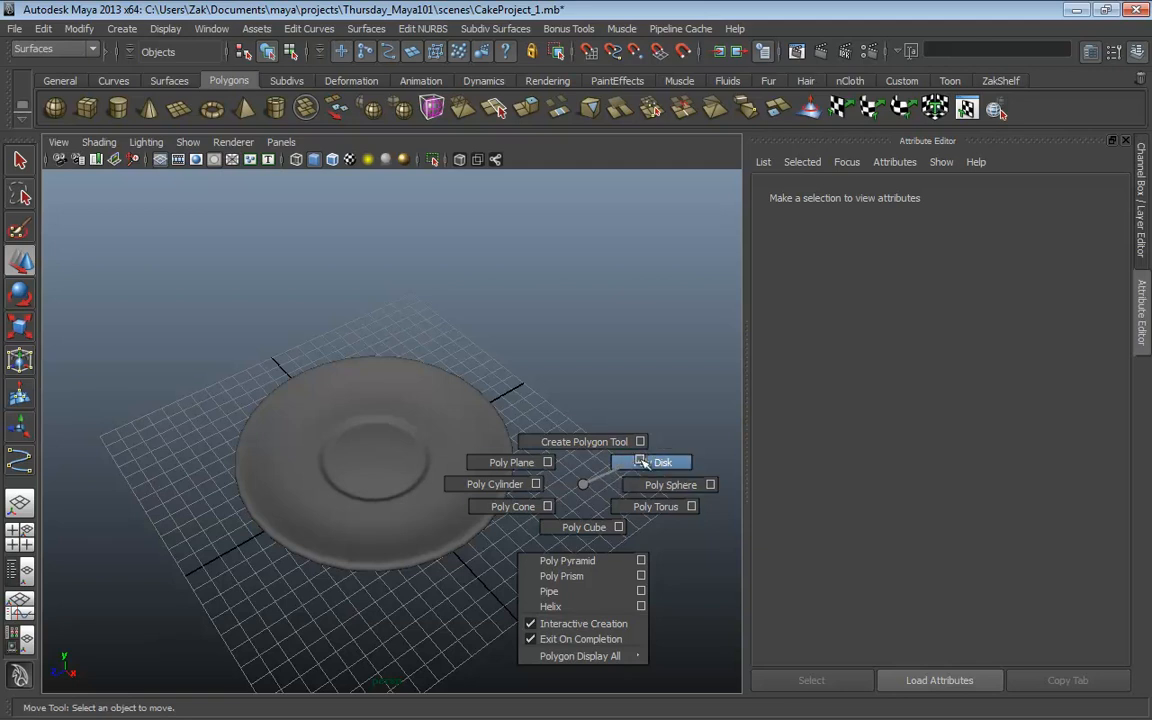
{"action": "right_click_drag", "start_coordinate": [641, 462], "coordinate": [586, 483], "text": "shift"}
{"action": "left_click", "coordinate": [122, 29]}
{"action": "mouse_move", "coordinate": [144, 70]}
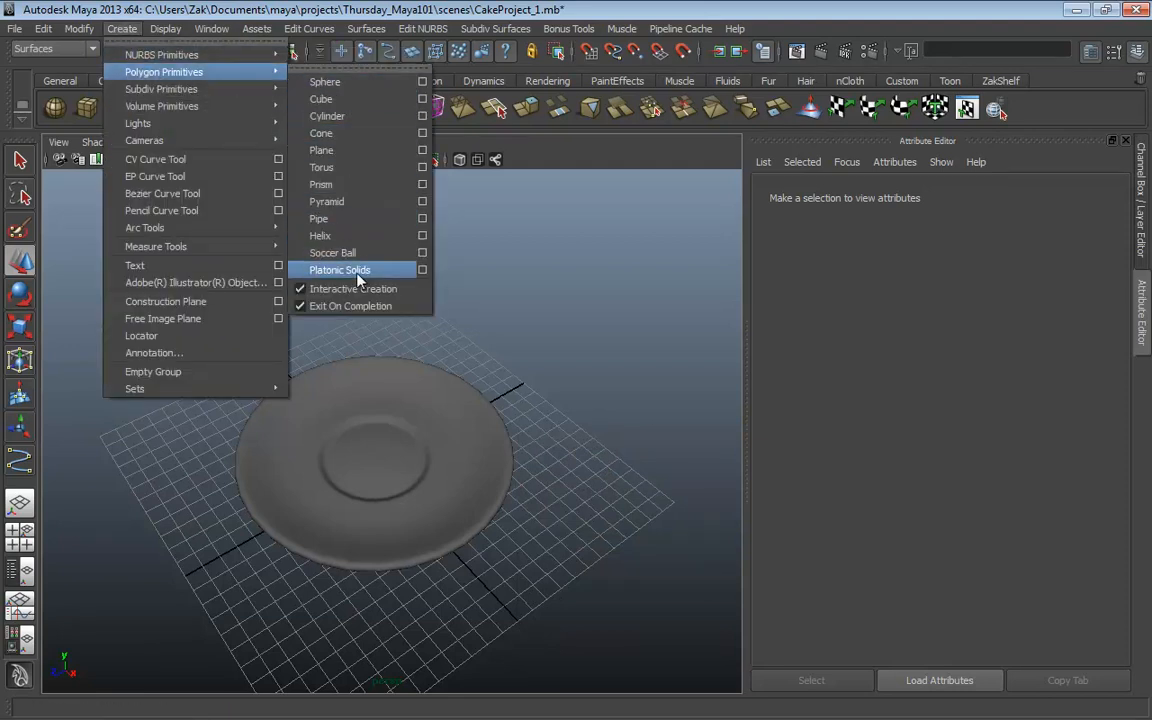
{"action": "left_click", "coordinate": [540, 446]}
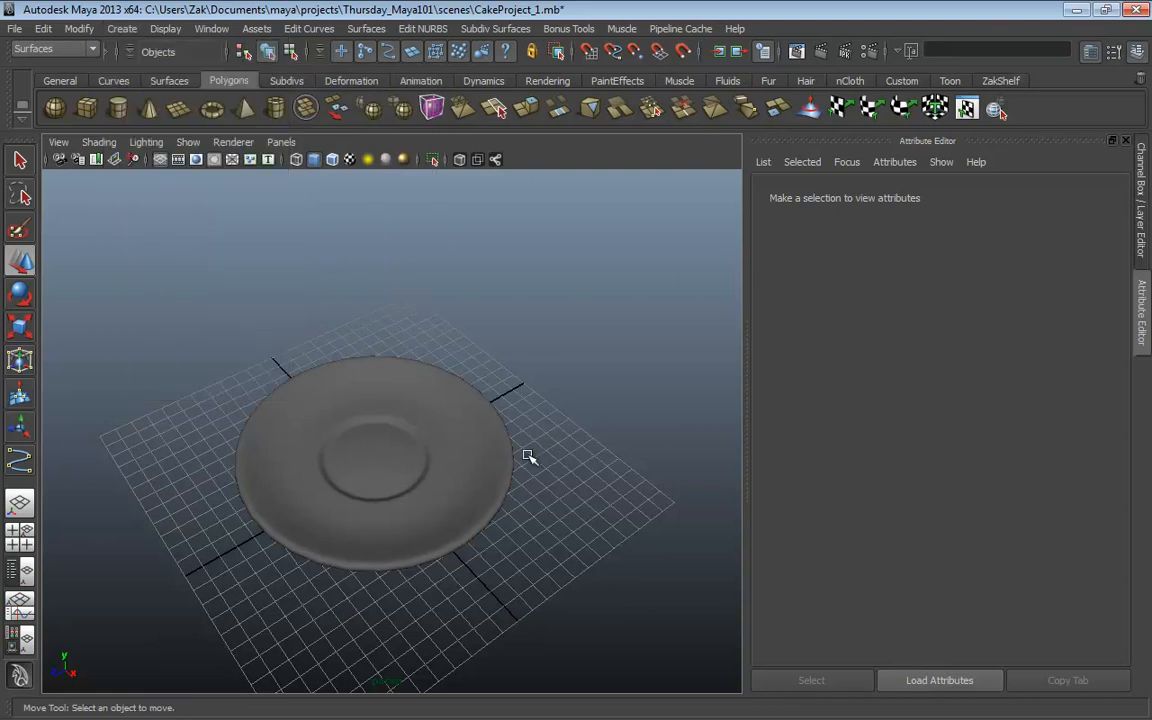
Step: Create a polygon disk at the plate's center and raise it to about 8.06 in Y
{"action": "right_click", "coordinate": [540, 497], "text": "shift"}
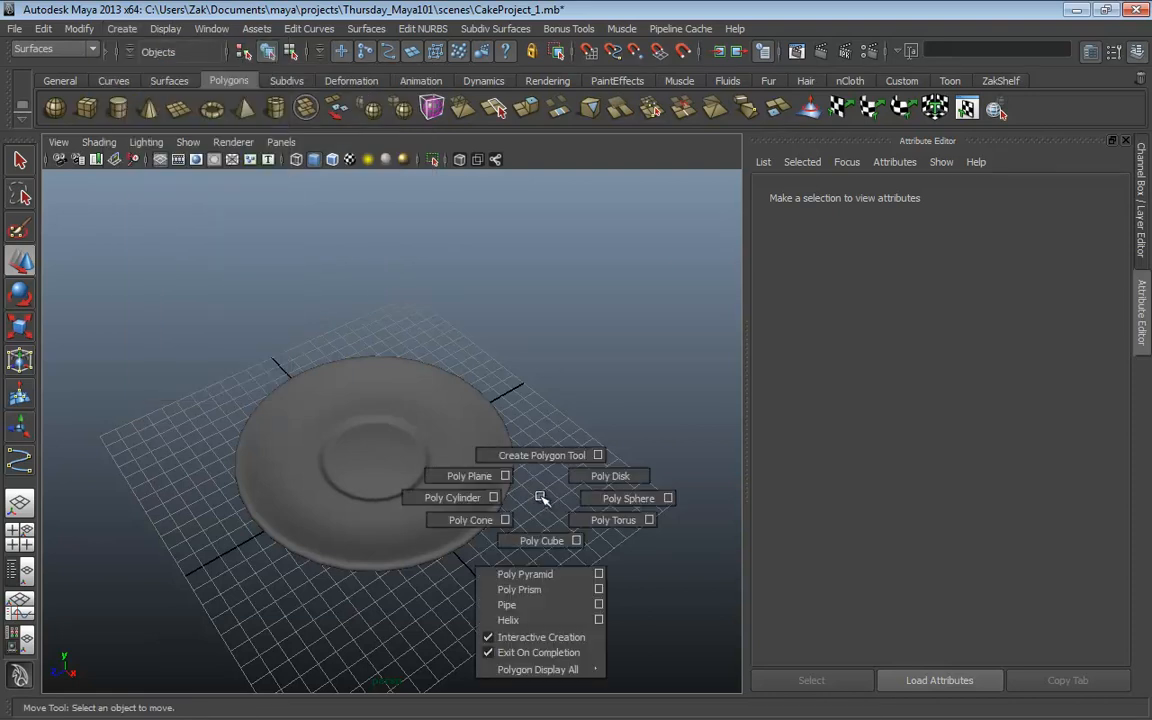
{"action": "right_click_drag", "start_coordinate": [540, 497], "coordinate": [617, 476], "text": "shift"}
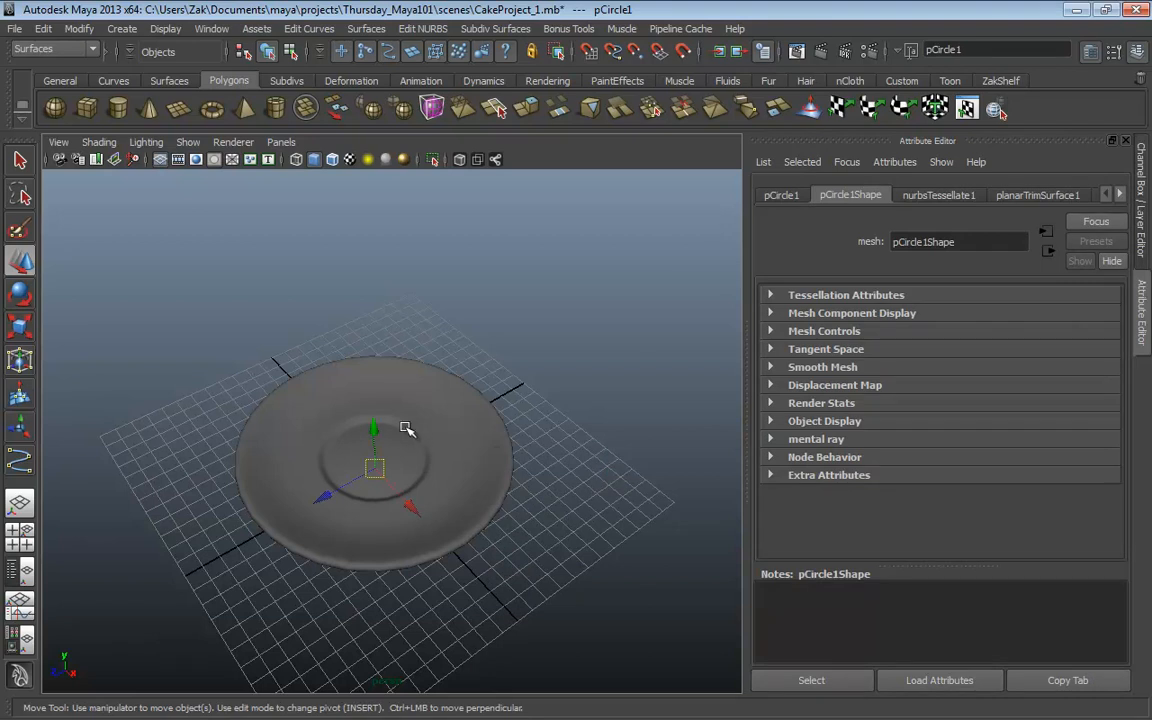
{"action": "left_click_drag", "start_coordinate": [377, 431], "coordinate": [372, 316]}
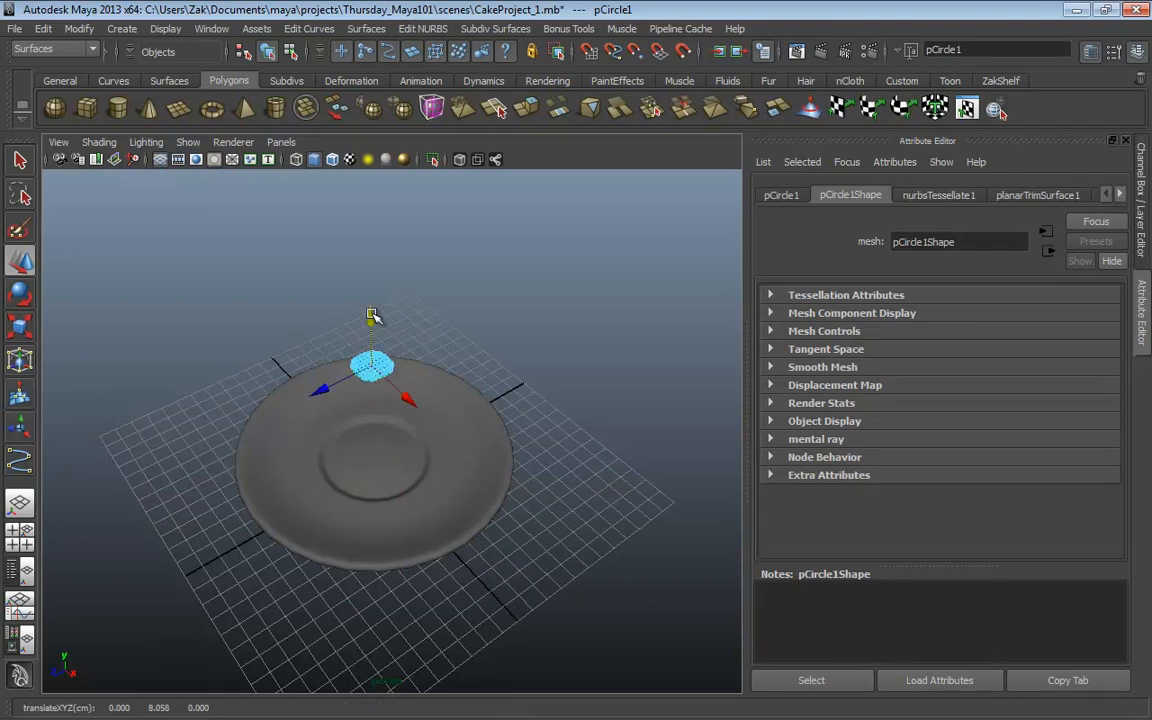
{"action": "key", "text": "f"}
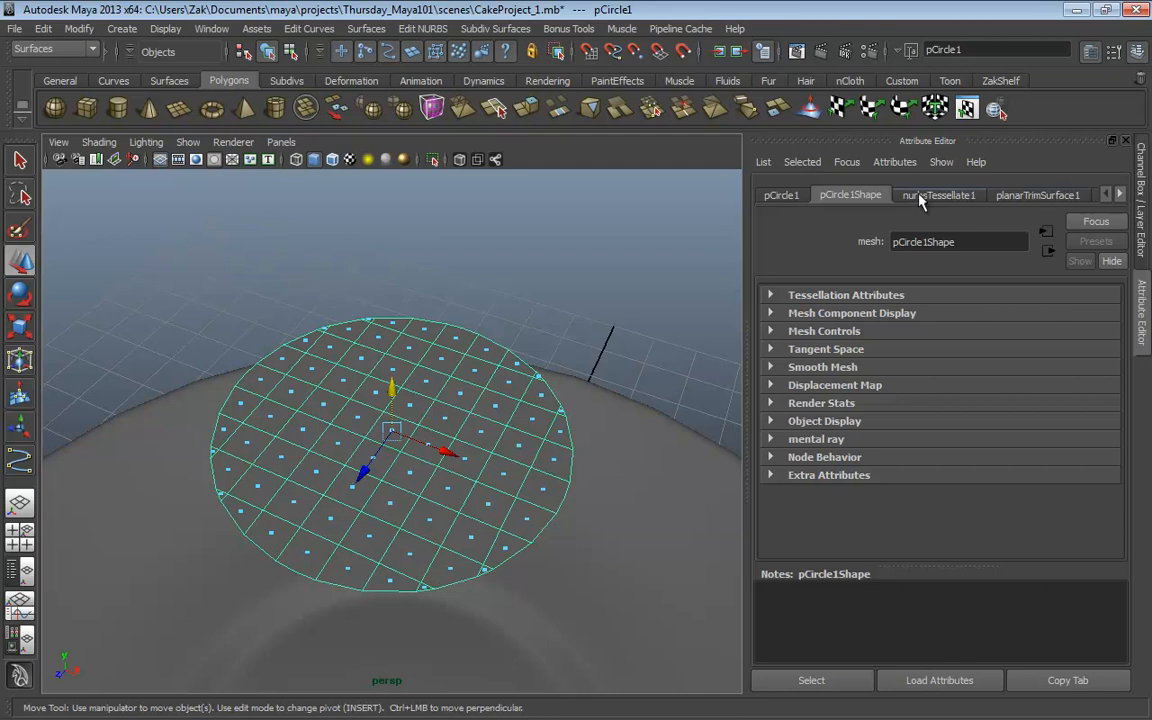
Step: Check the disk's construction inputs and channel values, and scale it up uniformly to about 4.84
{"action": "left_click", "coordinate": [920, 196]}
{"action": "left_click", "coordinate": [1030, 195]}
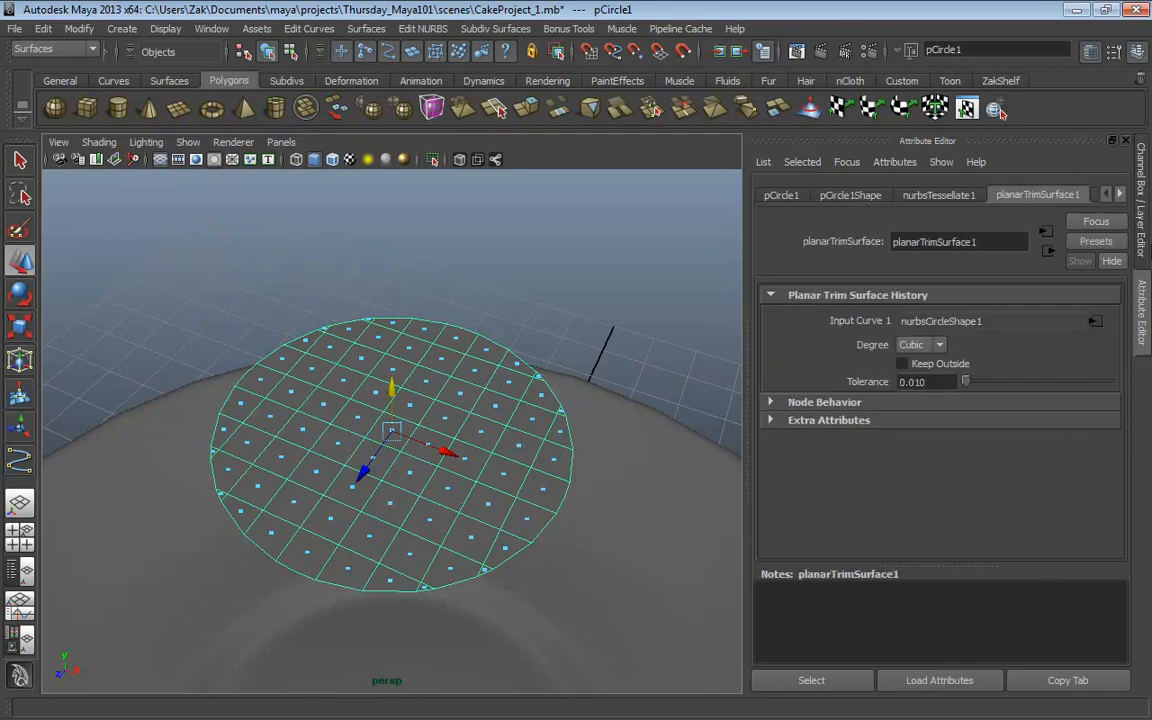
{"action": "left_click", "coordinate": [1140, 245]}
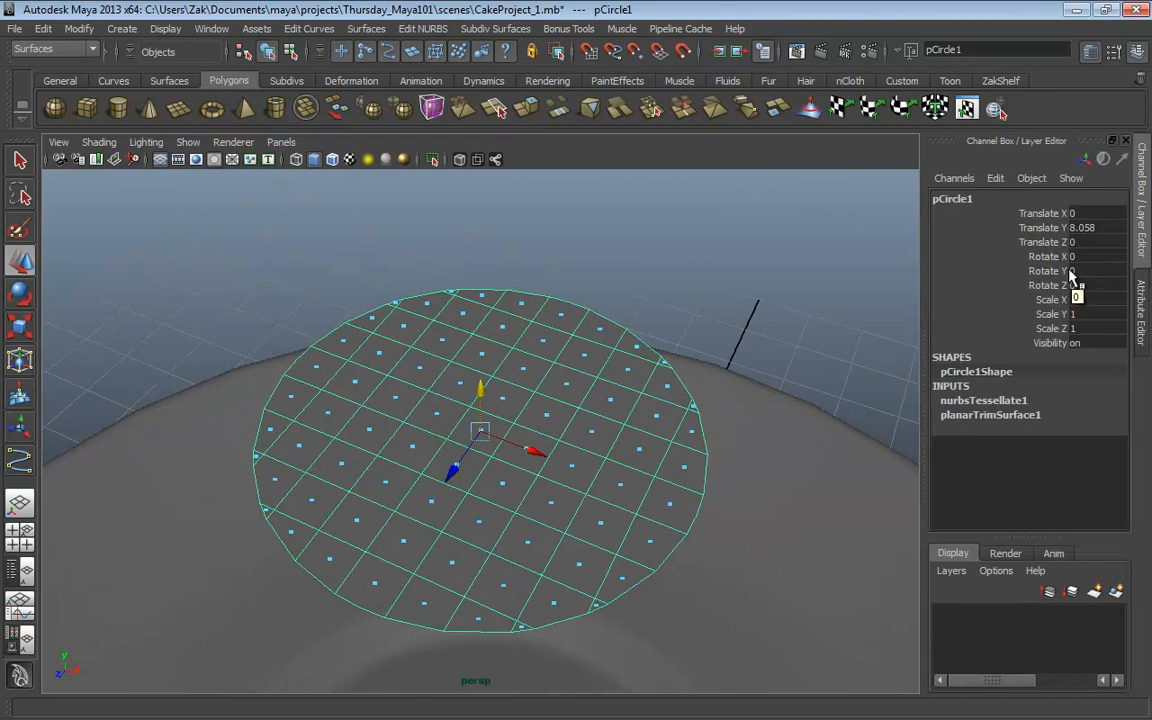
{"action": "scroll", "coordinate": [751, 450], "scroll_direction": "down", "scroll_amount": 10}
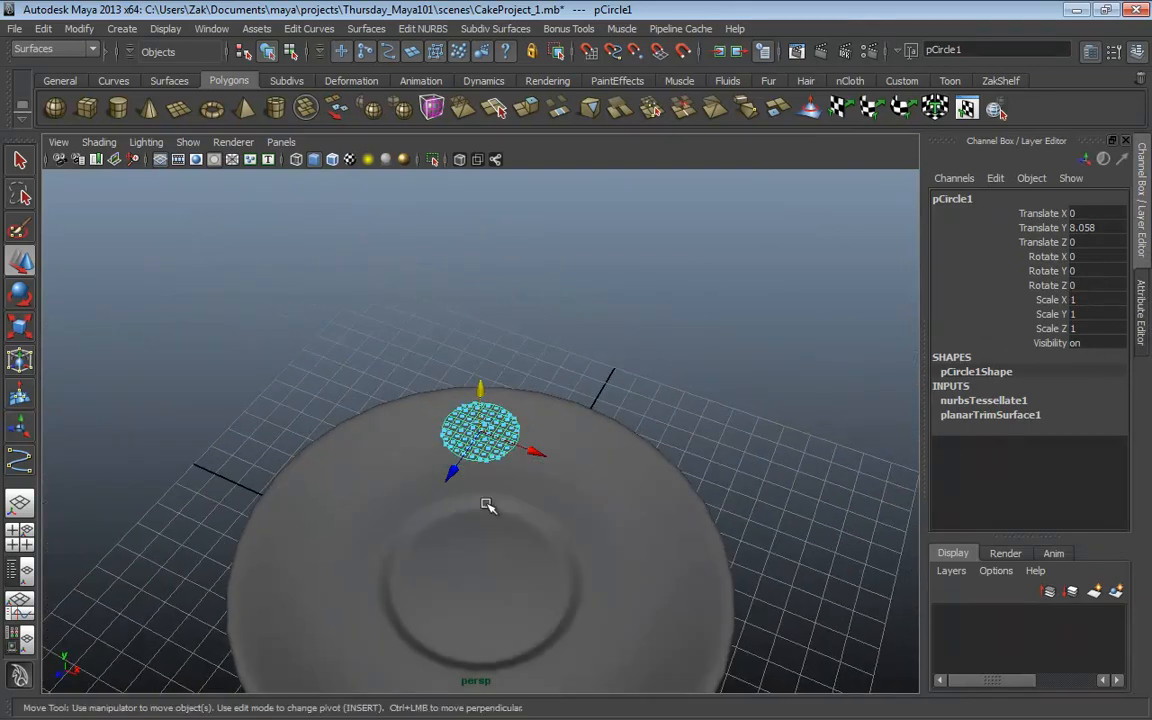
{"action": "key", "text": "r"}
{"action": "left_click_drag", "start_coordinate": [481, 431], "coordinate": [691, 455]}
Step: Lower the disk onto the plate at about 1.62 in Y and enlarge it uniformly to a scale of about 5.86
{"action": "scroll", "coordinate": [466, 458], "scroll_direction": "down", "scroll_amount": 4}
{"action": "left_click_drag", "start_coordinate": [466, 458], "coordinate": [470, 532], "text": "alt"}
{"action": "key", "text": "w"}
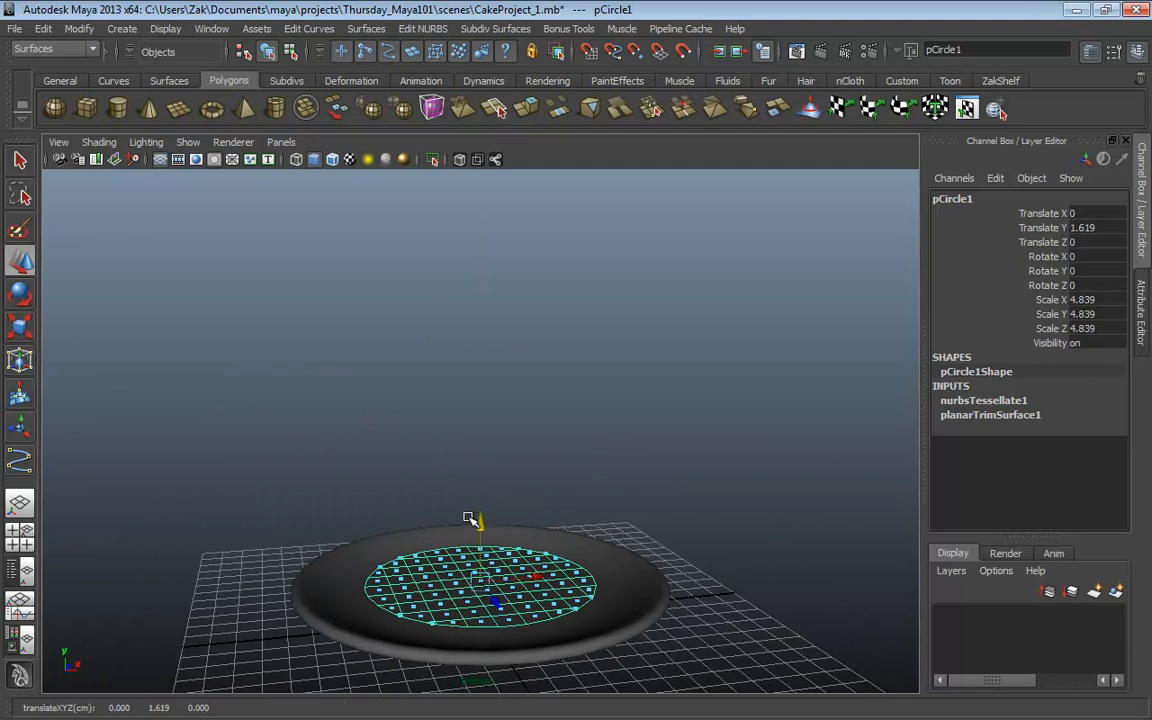
{"action": "key", "text": "r"}
{"action": "left_click_drag", "start_coordinate": [481, 582], "coordinate": [514, 585]}
{"action": "mouse_move", "coordinate": [548, 517]}
{"action": "left_mouse_down", "text": "alt"}
{"action": "mouse_move", "coordinate": [527, 567]}
{"action": "mouse_move", "coordinate": [548, 524]}
{"action": "left_mouse_up", "text": "alt"}
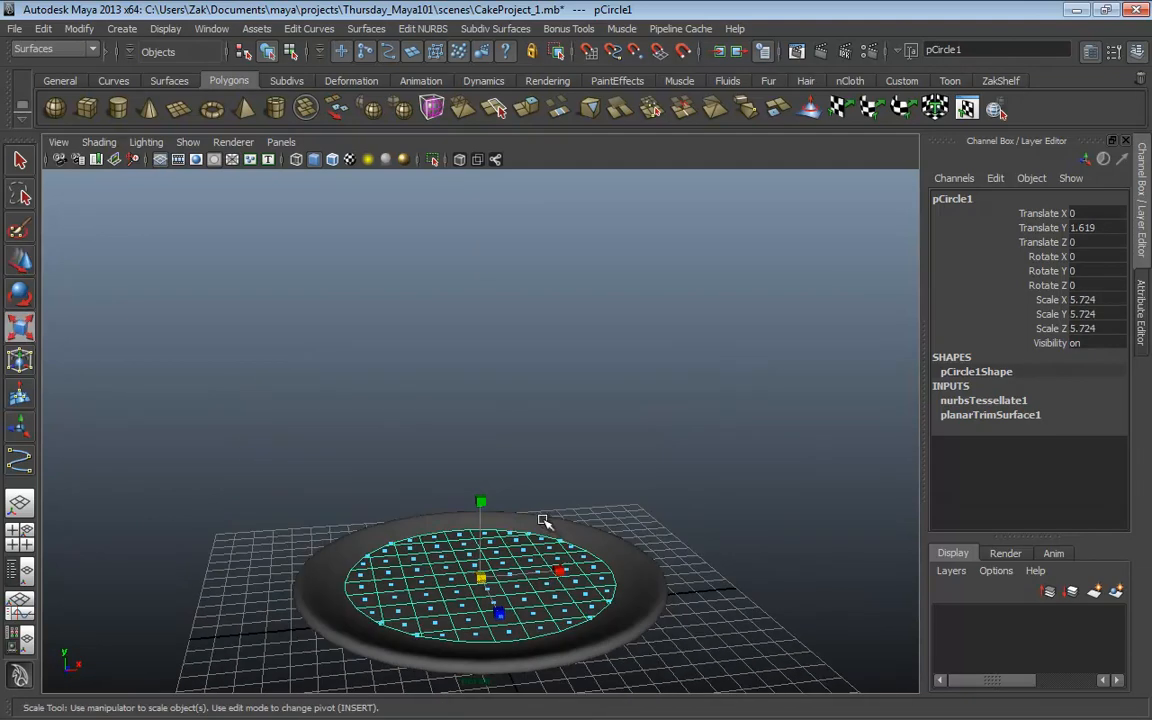
{"action": "mouse_move", "coordinate": [481, 579]}
{"action": "left_mouse_down"}
{"action": "mouse_move", "coordinate": [513, 587]}
{"action": "mouse_move", "coordinate": [487, 583]}
{"action": "left_mouse_up"}
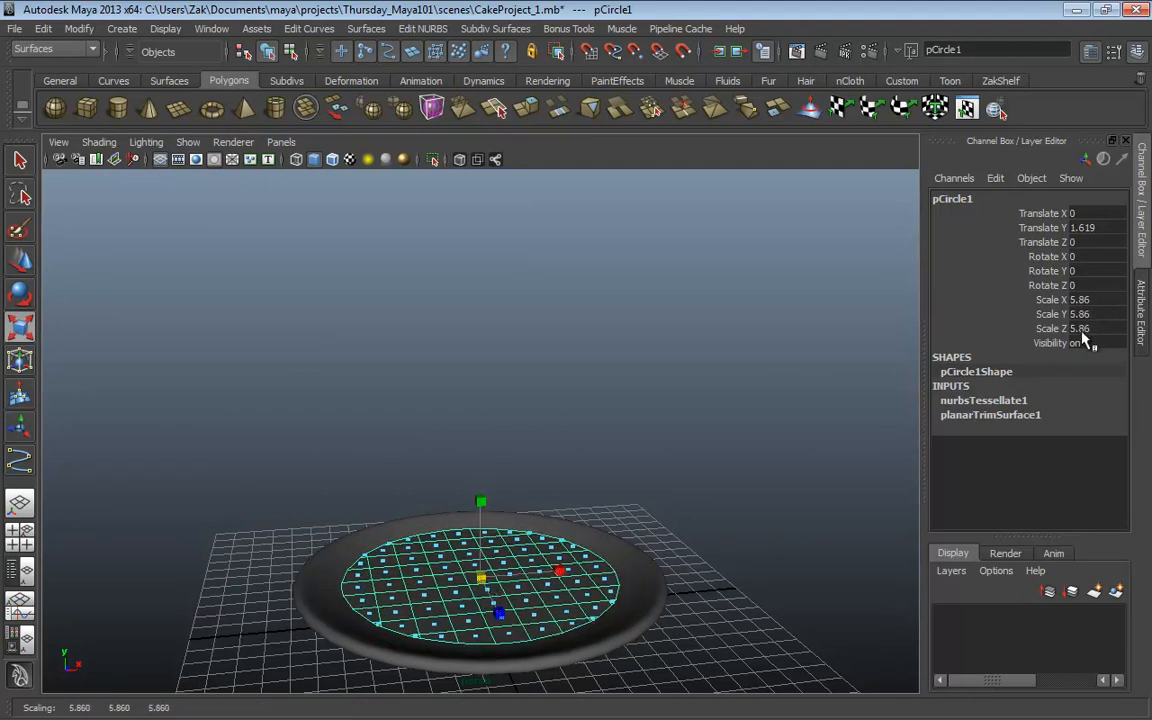
Step: Raise the disk well above the plate, to about 12.52 in Y
{"action": "key", "text": "w"}
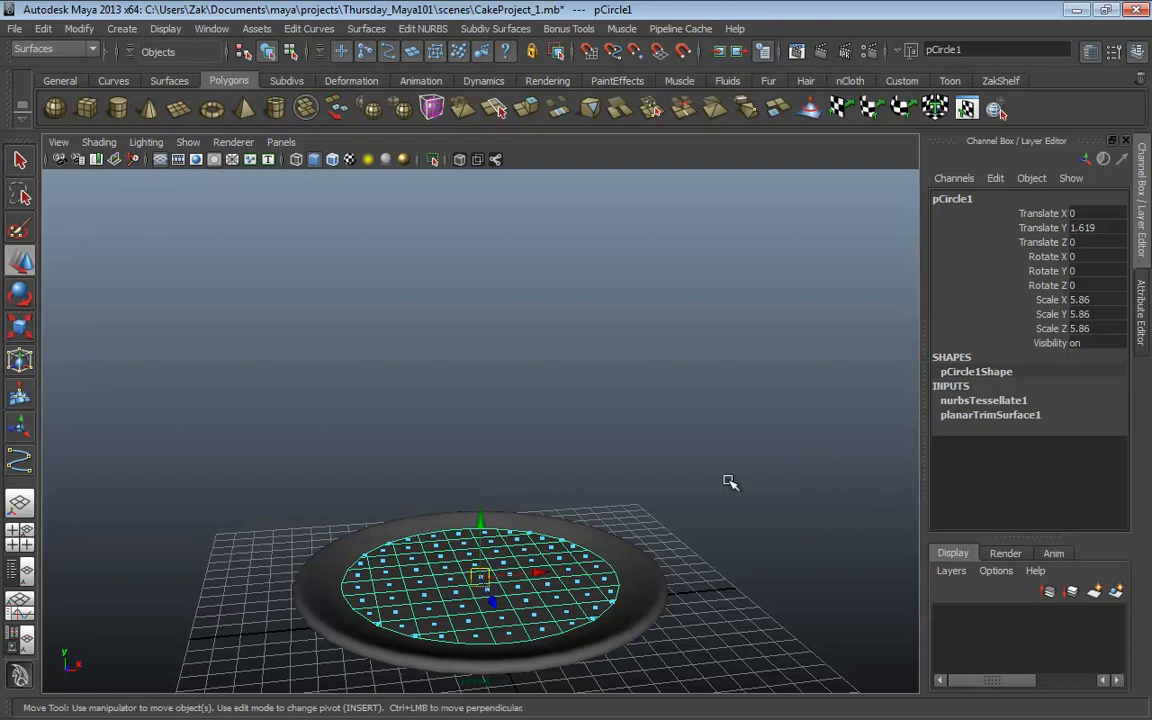
{"action": "left_click_drag", "start_coordinate": [478, 528], "coordinate": [504, 319]}
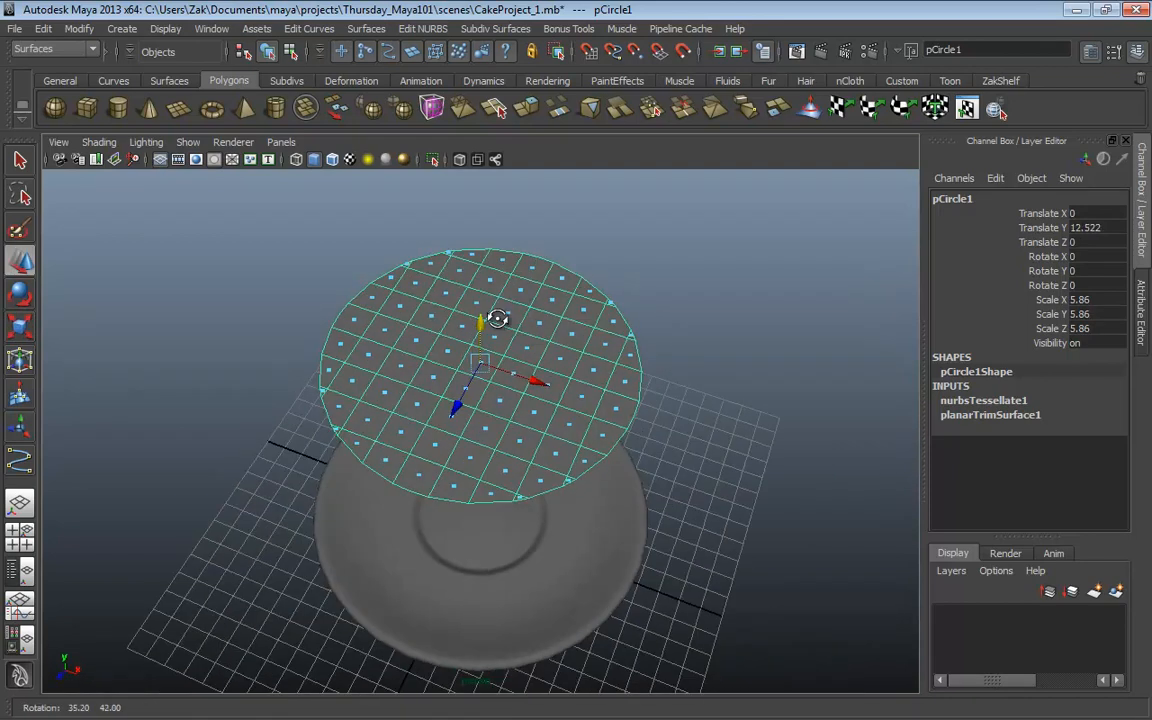
{"action": "right_click_drag", "start_coordinate": [504, 319], "coordinate": [655, 362], "text": "alt"}
{"action": "left_click_drag", "start_coordinate": [655, 362], "coordinate": [645, 339], "text": "alt"}
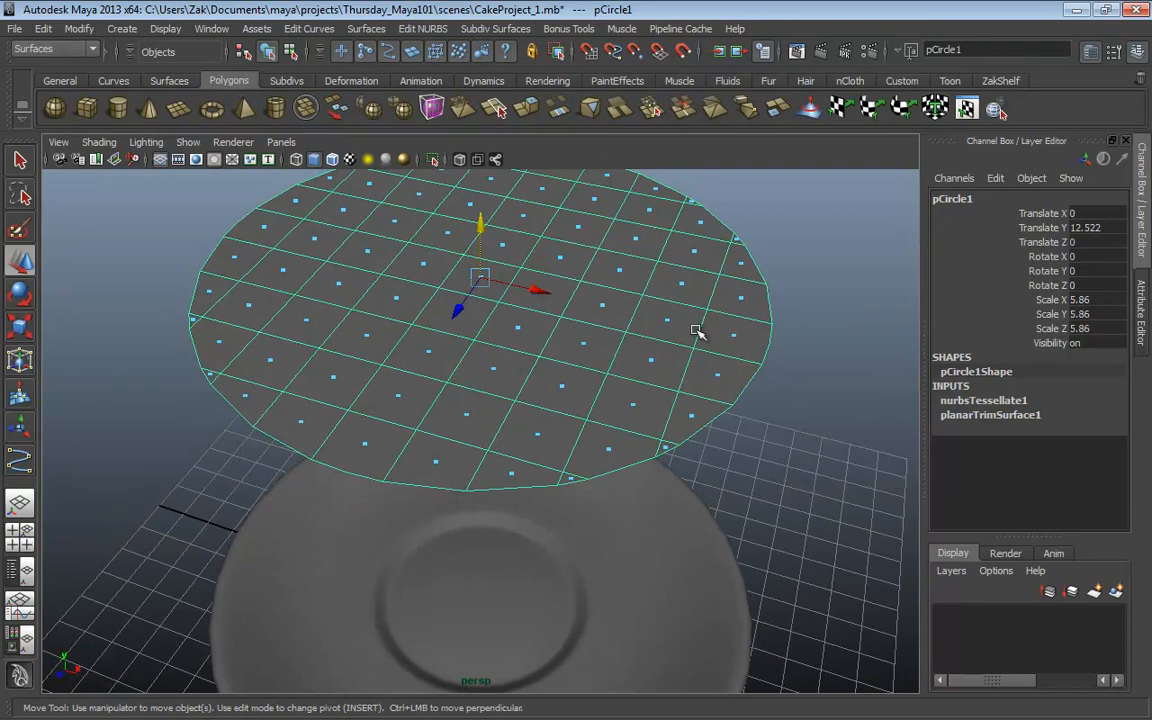
Step: Set both the U Number and V Number of the disk's tessellation input to 32
{"action": "left_click", "coordinate": [975, 400]}
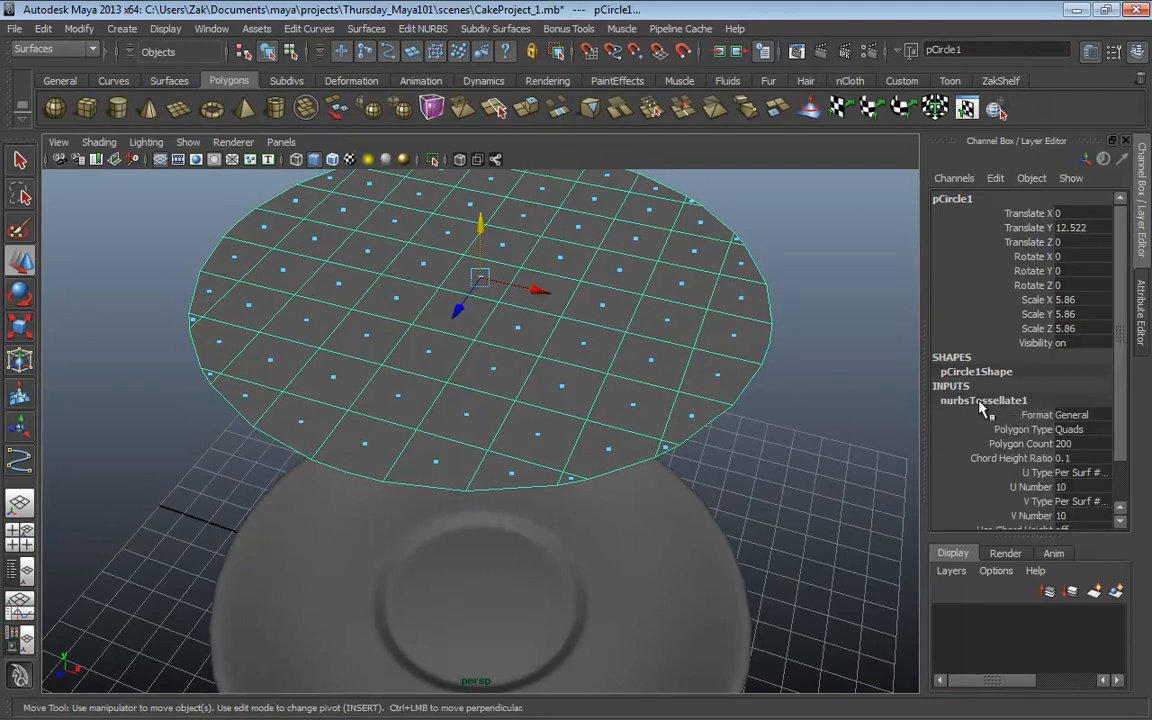
{"action": "scroll", "coordinate": [1018, 260], "scroll_direction": "down", "scroll_amount": 1}
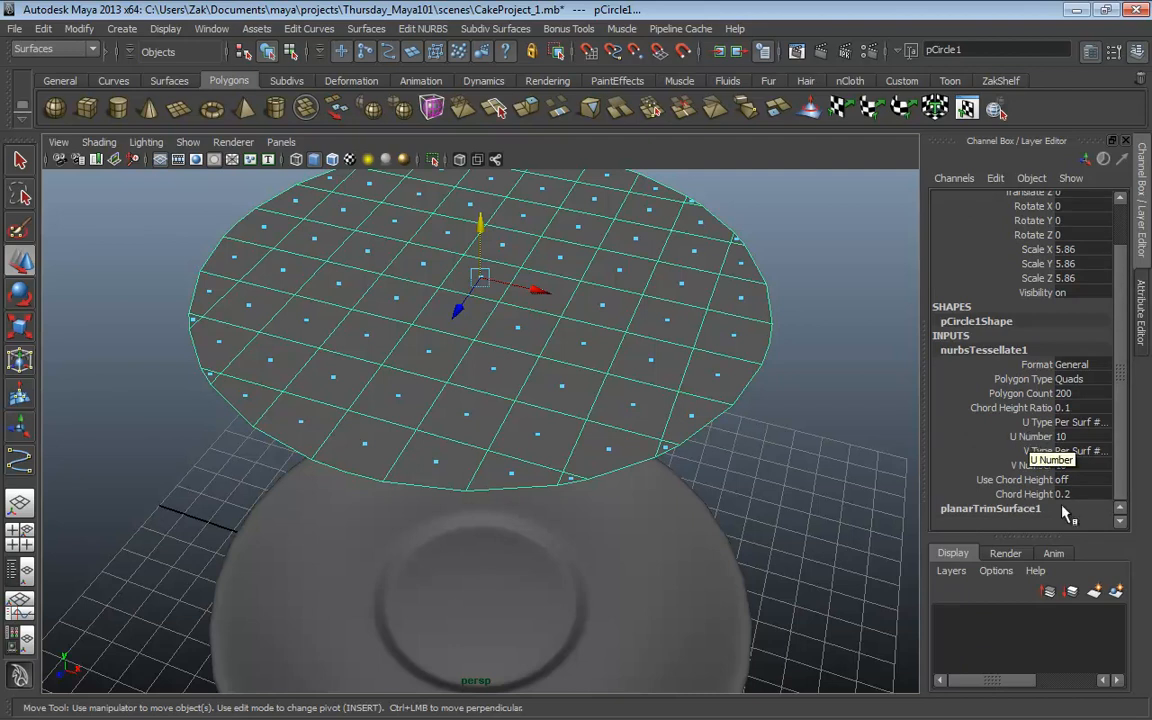
{"action": "left_click", "coordinate": [1018, 438]}
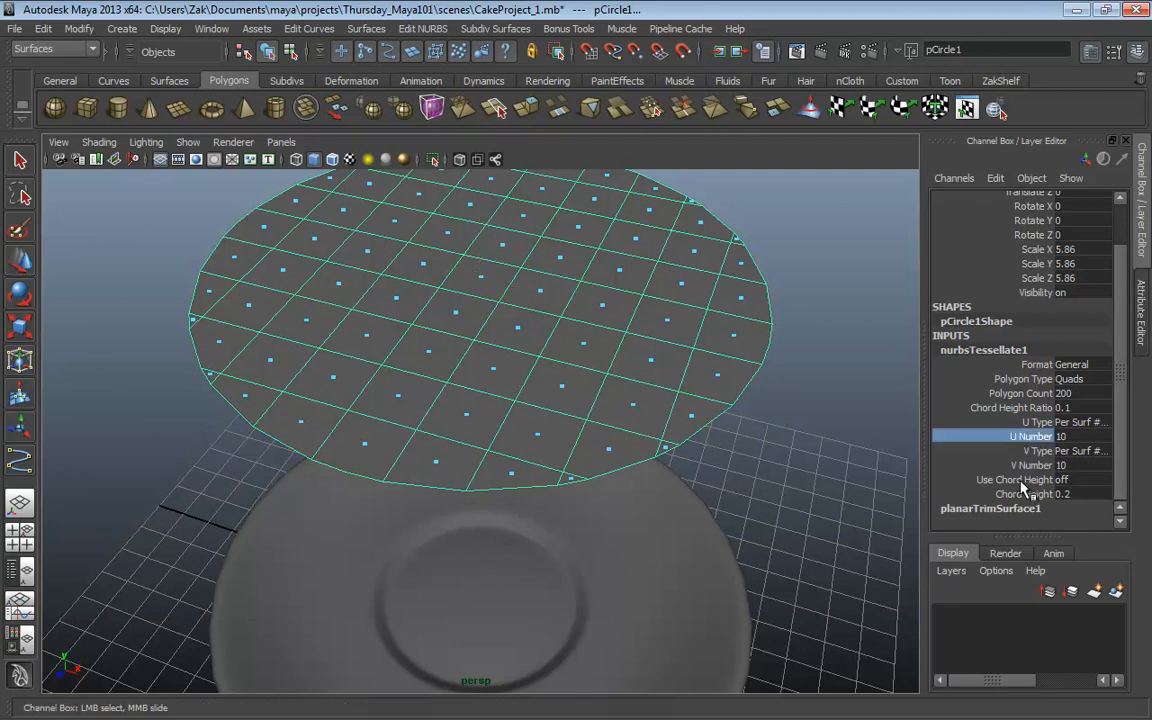
{"action": "left_click", "coordinate": [1022, 469]}
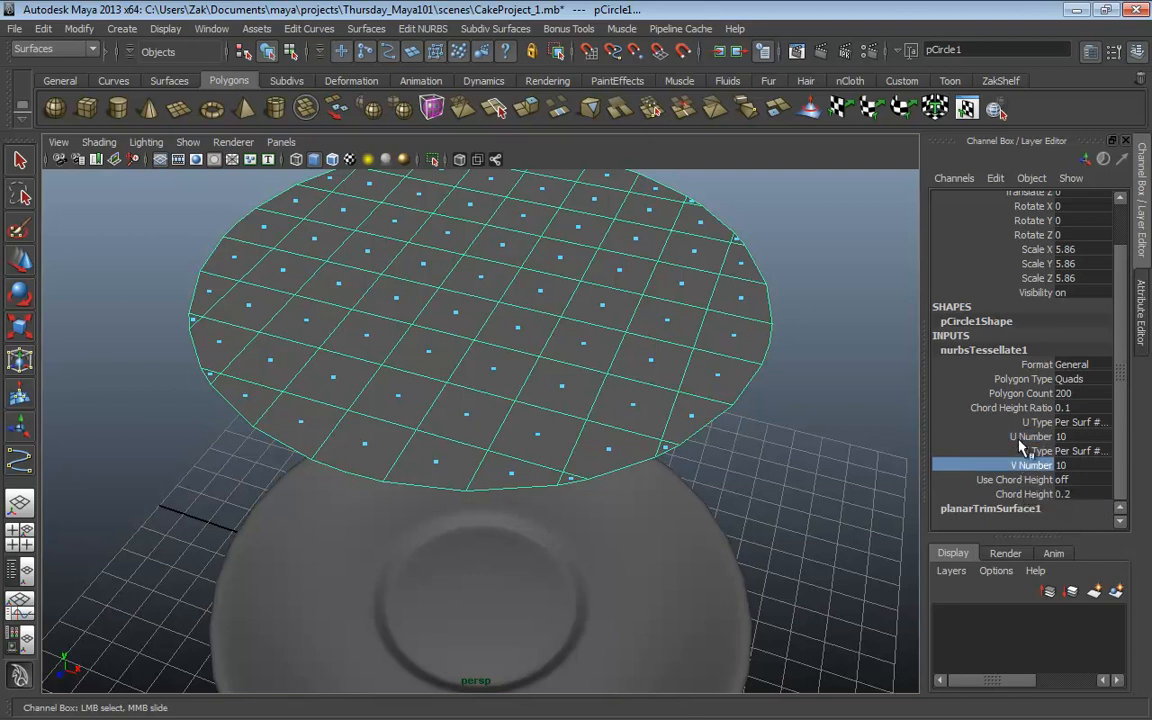
{"action": "left_click", "coordinate": [1018, 439]}
{"action": "left_click", "coordinate": [1011, 465], "text": "ctrl"}
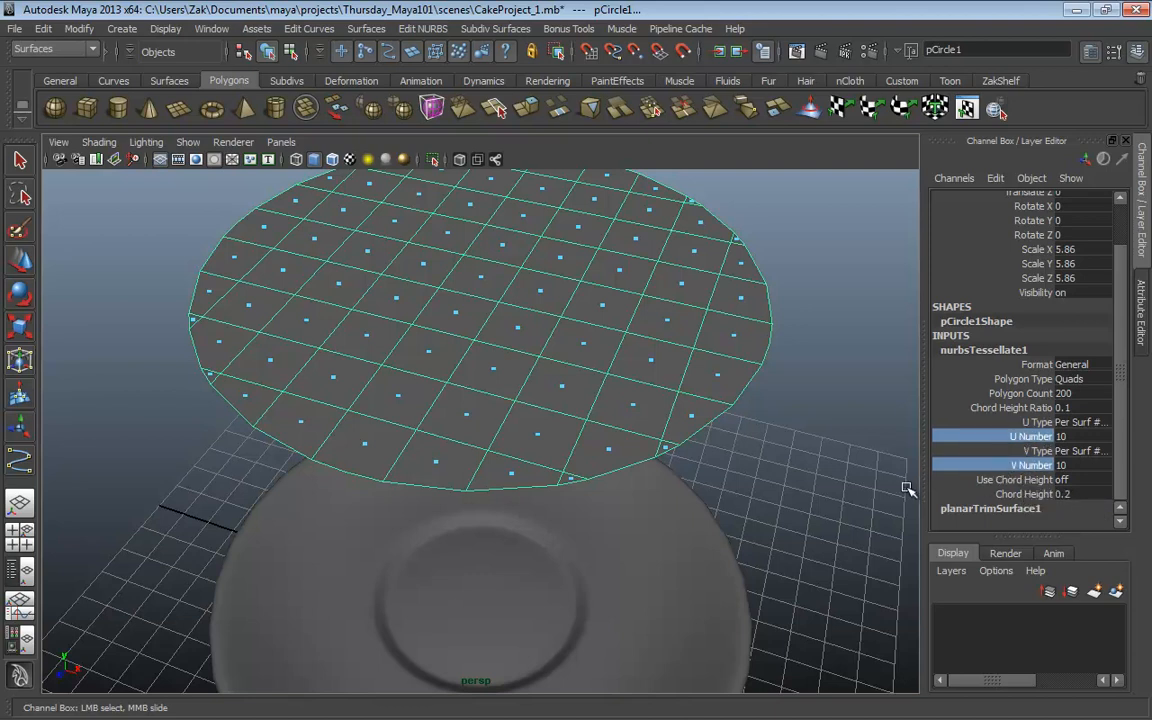
{"action": "middle_click_drag", "start_coordinate": [147, 504], "coordinate": [398, 507]}
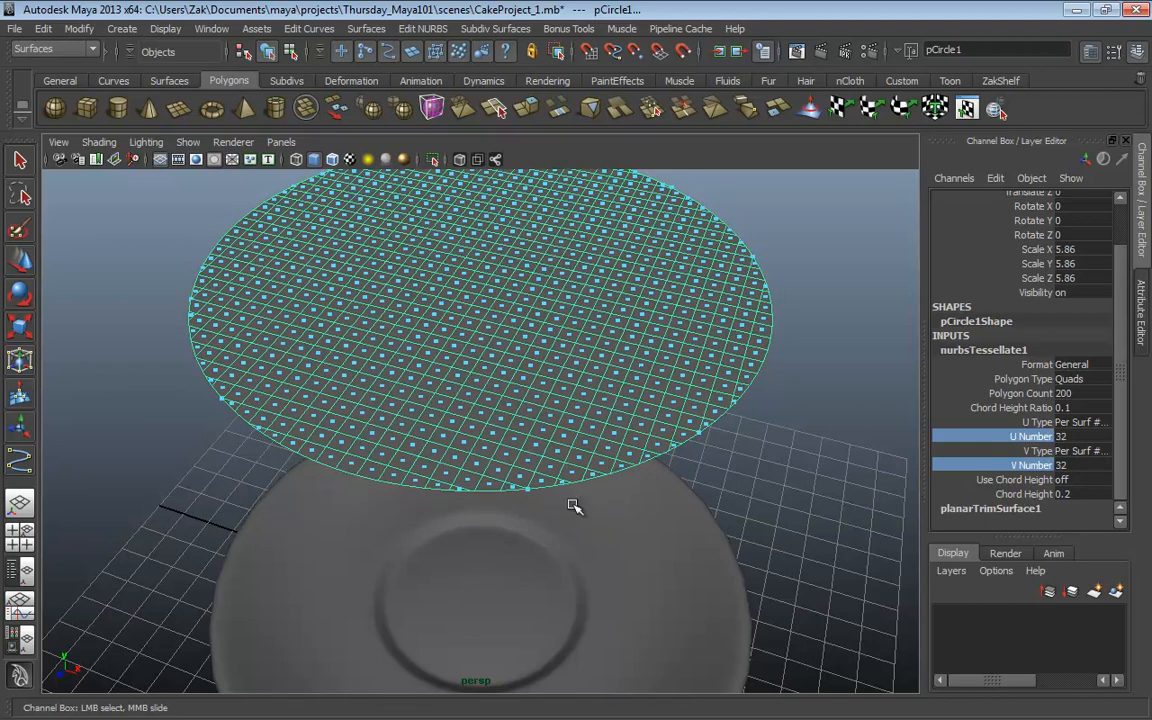
{"action": "left_click_drag", "start_coordinate": [545, 507], "coordinate": [658, 391], "text": "alt"}
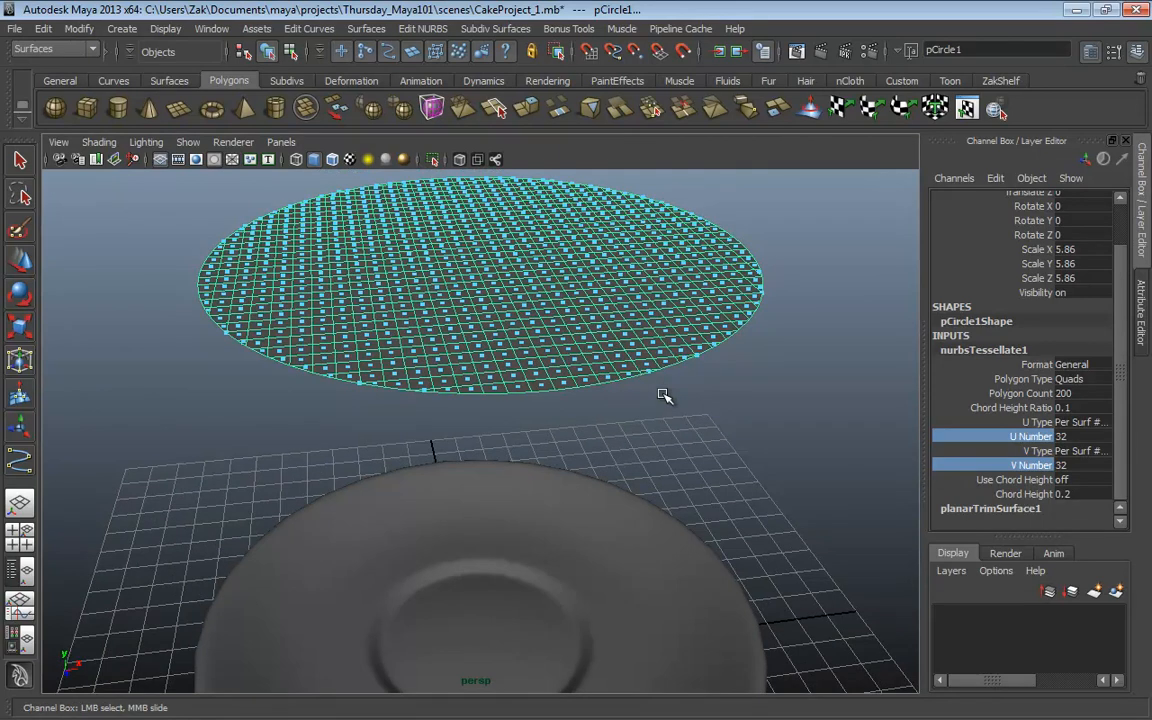
Step: Raise the disk's tessellation to 50 for both U Number and V Number
{"action": "double_click", "coordinate": [1076, 437]}
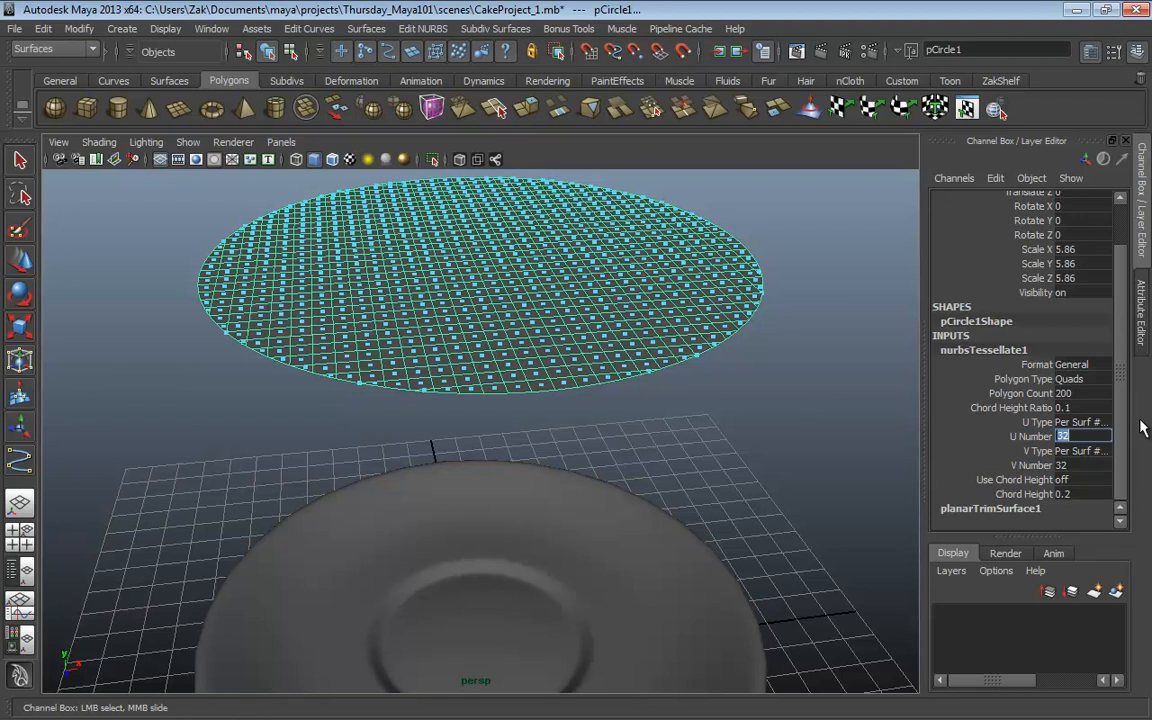
{"action": "type", "text": "50"}
{"action": "key", "text": "Tab"}
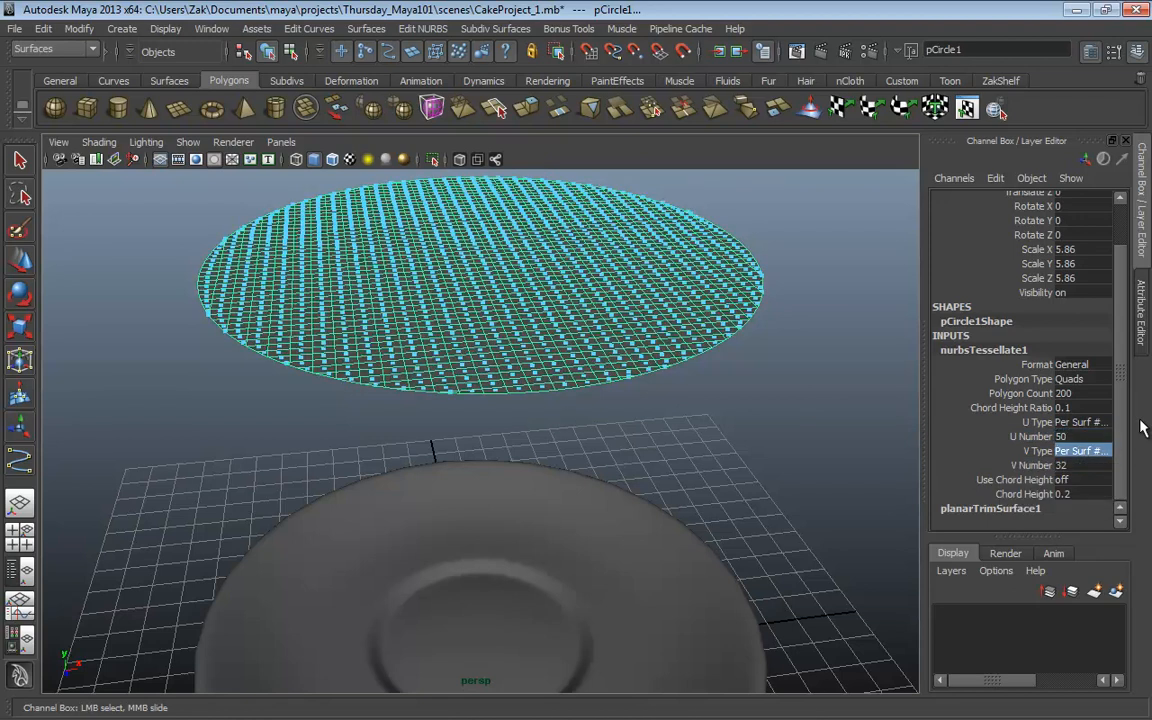
{"action": "double_click", "coordinate": [1066, 465]}
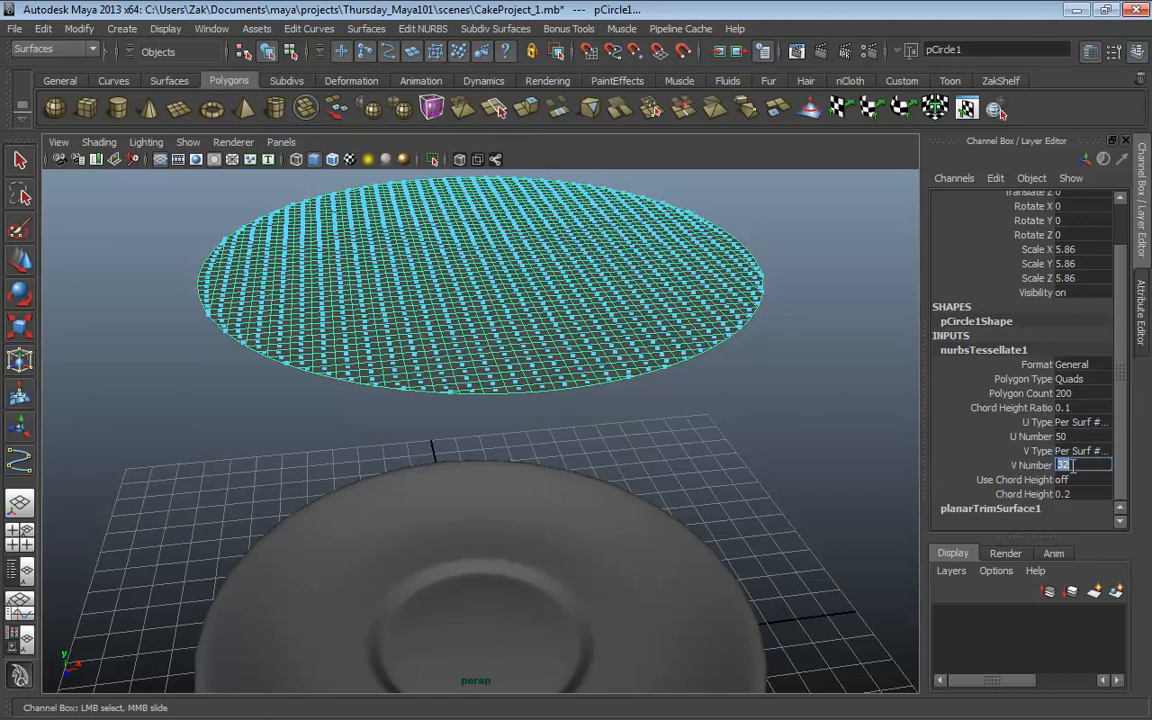
{"action": "type", "text": "50"}
{"action": "key", "text": "Return"}
Step: Return the disk's U Number and V Number to 32 each
{"action": "double_click", "coordinate": [1089, 437]}
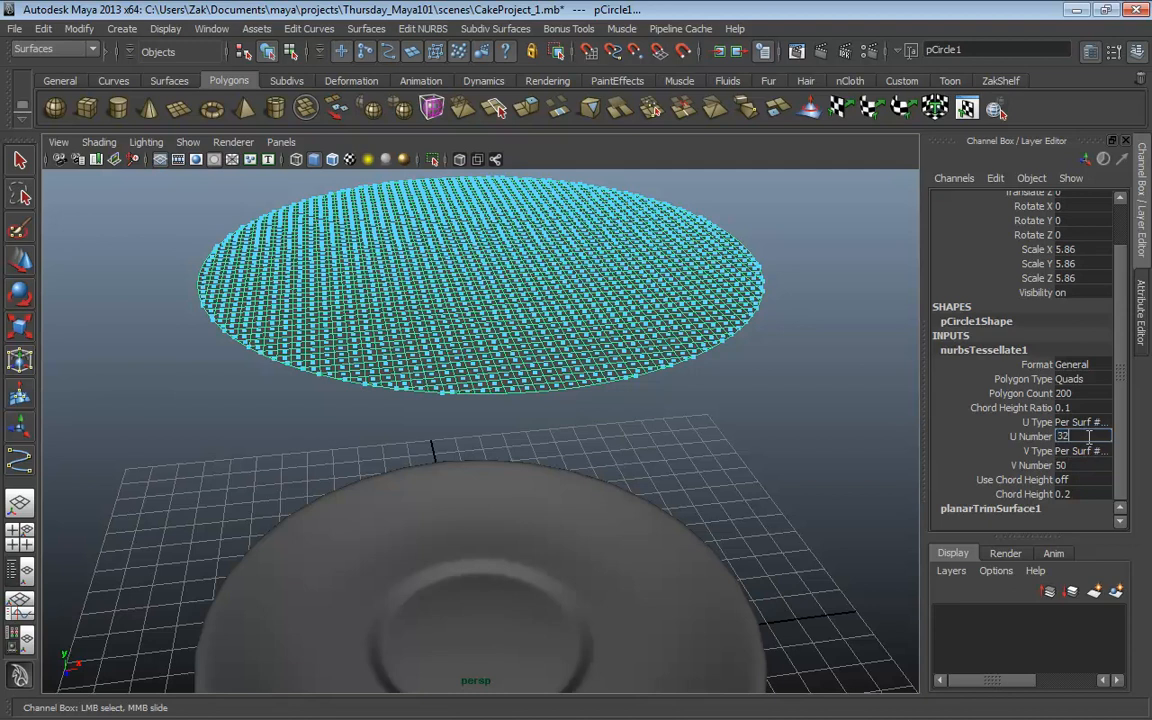
{"action": "key", "text": "Tab"}
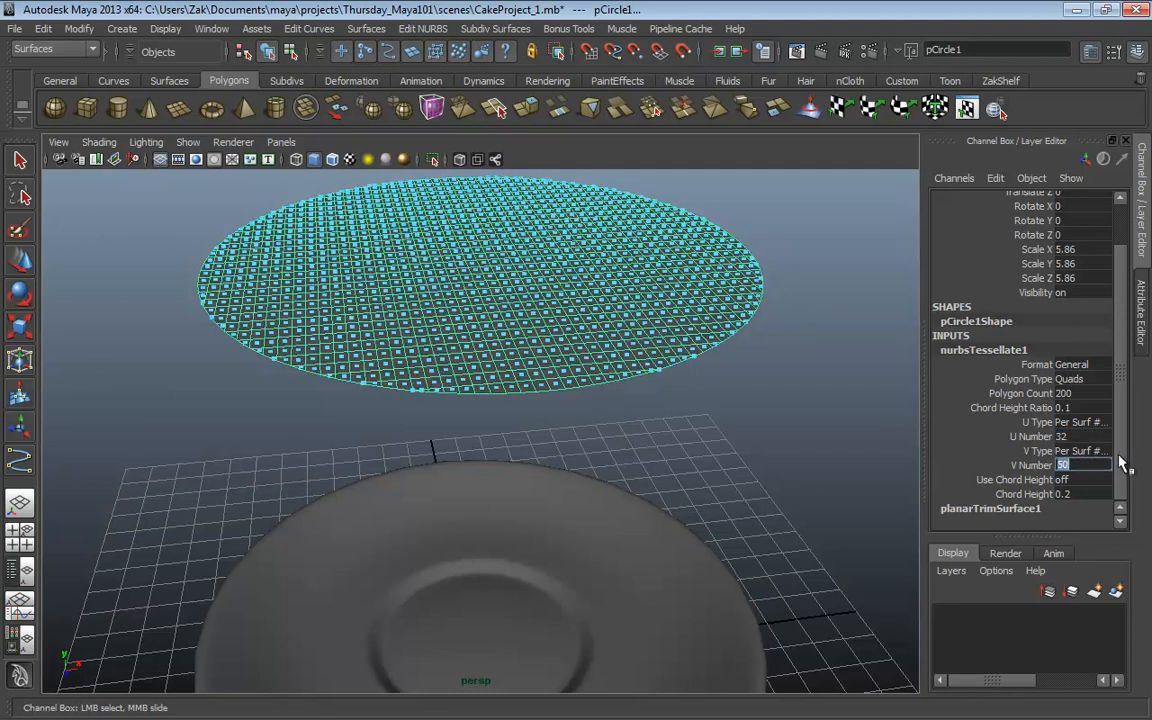
{"action": "type", "text": "32"}
{"action": "key", "text": "Return"}
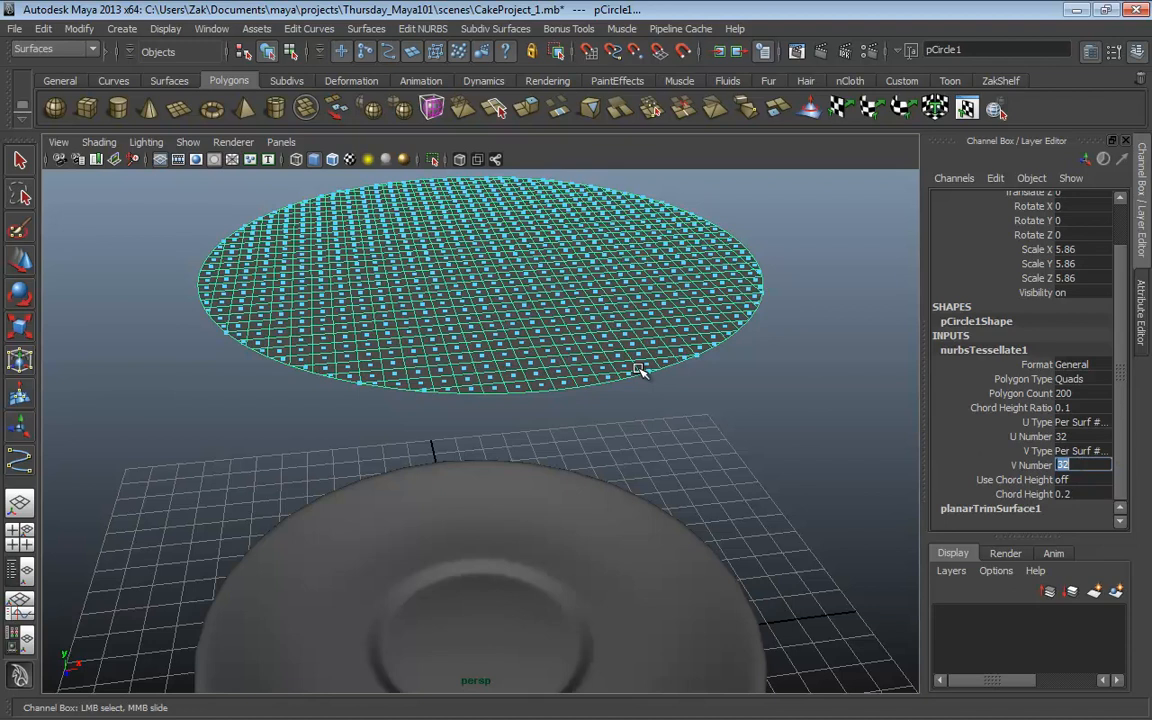
Step: Delete the disk's construction history
{"action": "left_click_drag", "start_coordinate": [640, 370], "coordinate": [555, 404], "text": "alt"}
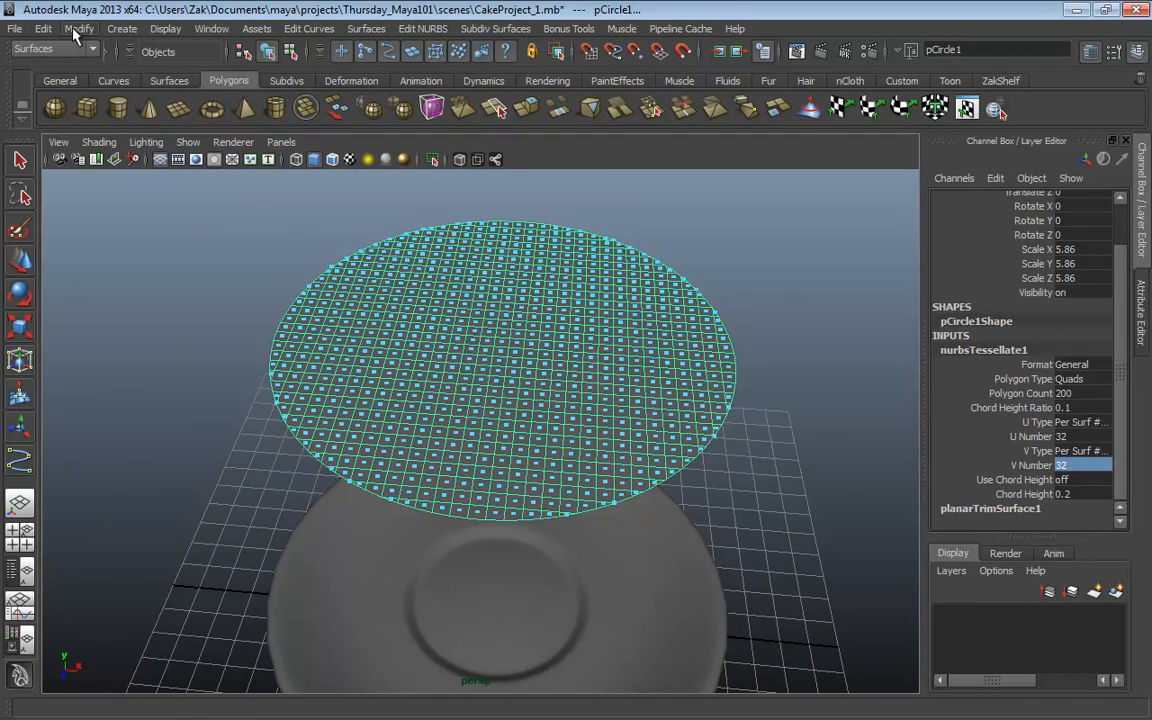
{"action": "left_click", "coordinate": [43, 28]}
{"action": "mouse_move", "coordinate": [190, 214]}
{"action": "left_click", "coordinate": [257, 224]}
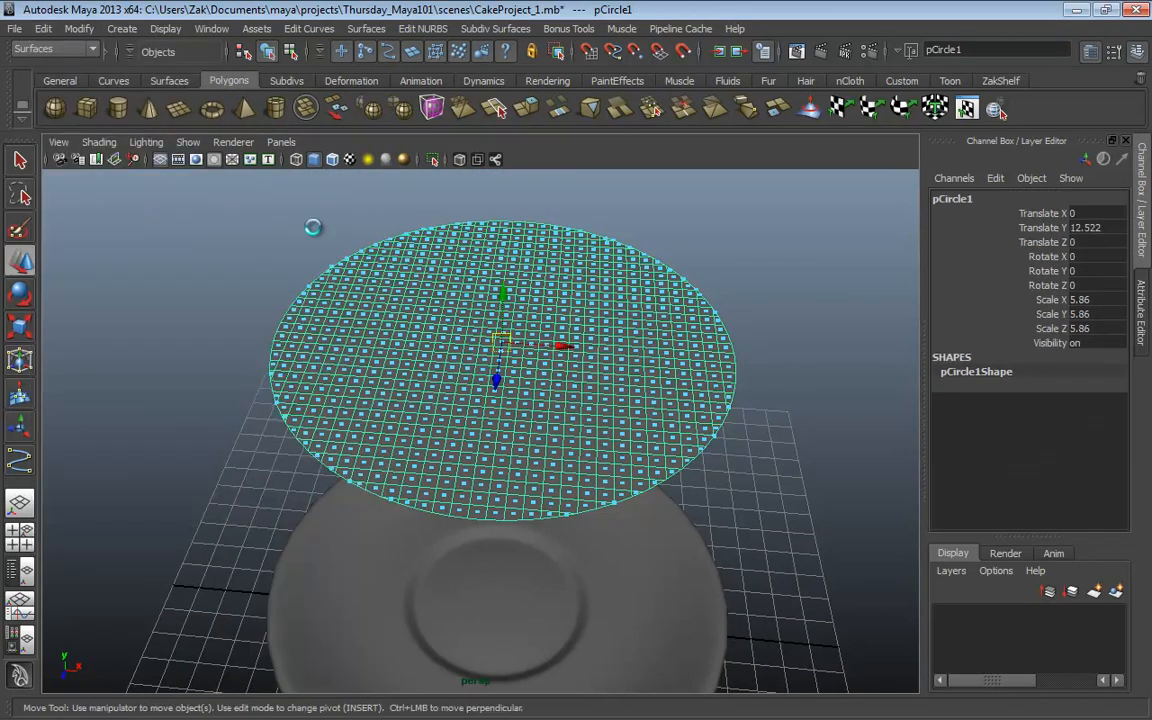
{"action": "left_click_drag", "start_coordinate": [551, 257], "coordinate": [664, 323], "text": "alt"}
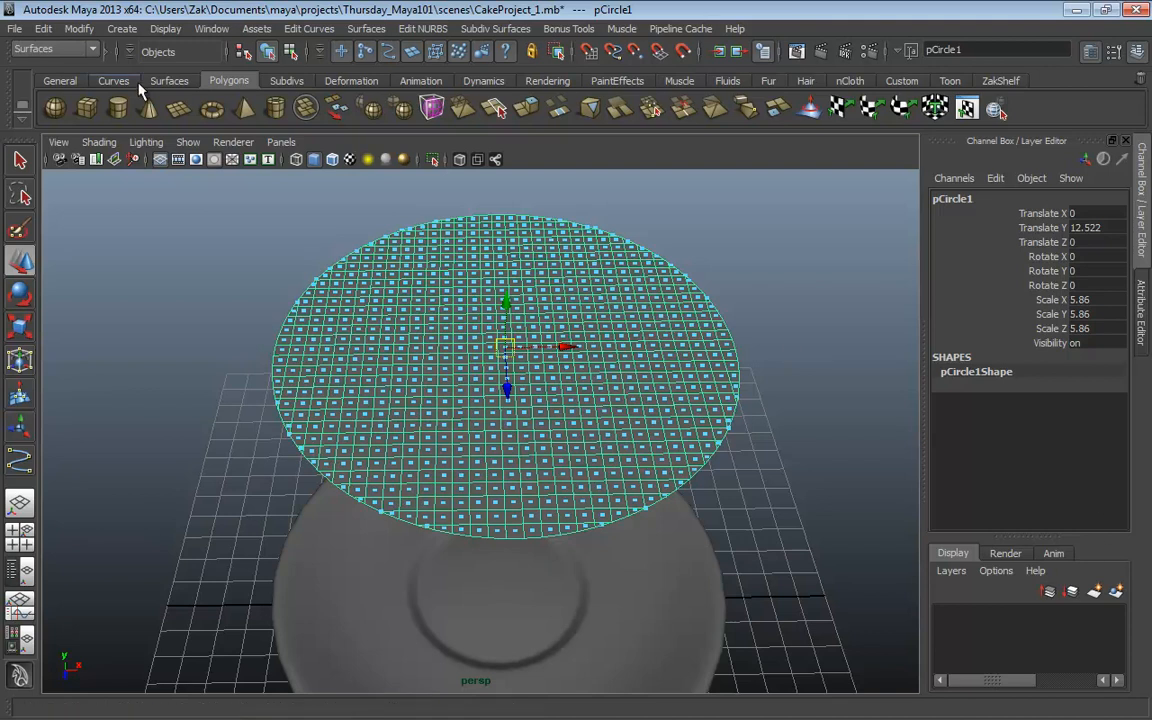
Step: Set polygon face selection to Whole face in the Selection preferences
{"action": "left_click", "coordinate": [206, 30]}
{"action": "mouse_move", "coordinate": [246, 74]}
{"action": "mouse_move", "coordinate": [257, 123]}
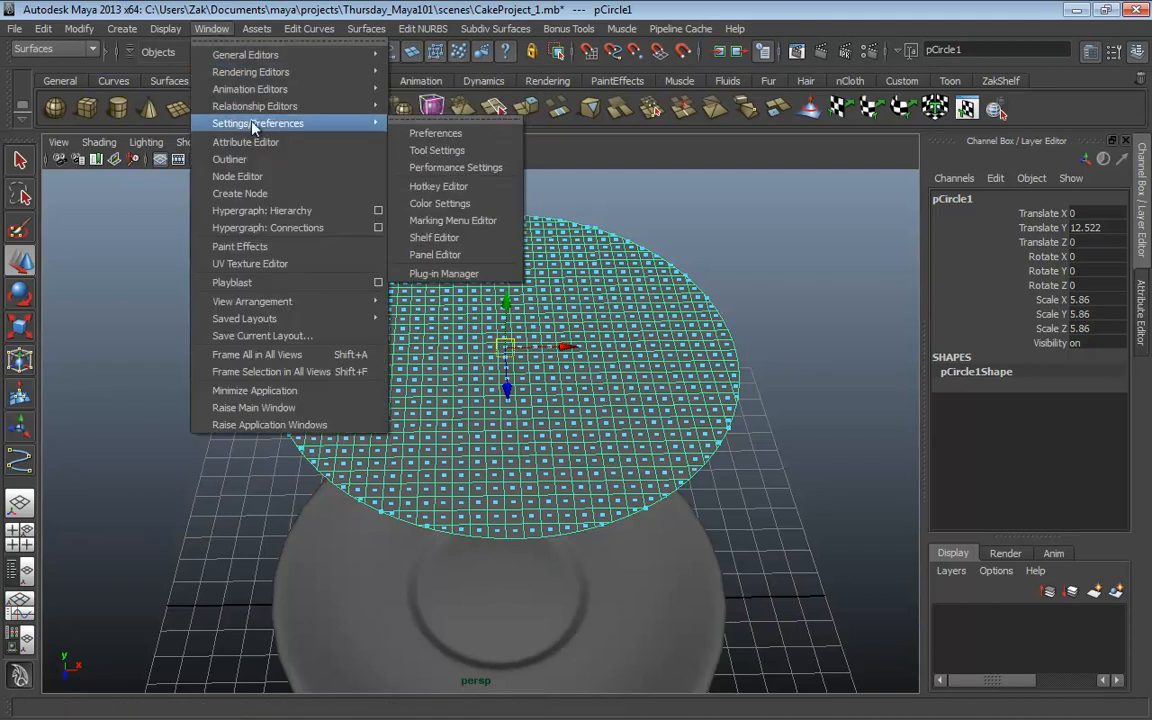
{"action": "left_click", "coordinate": [440, 136]}
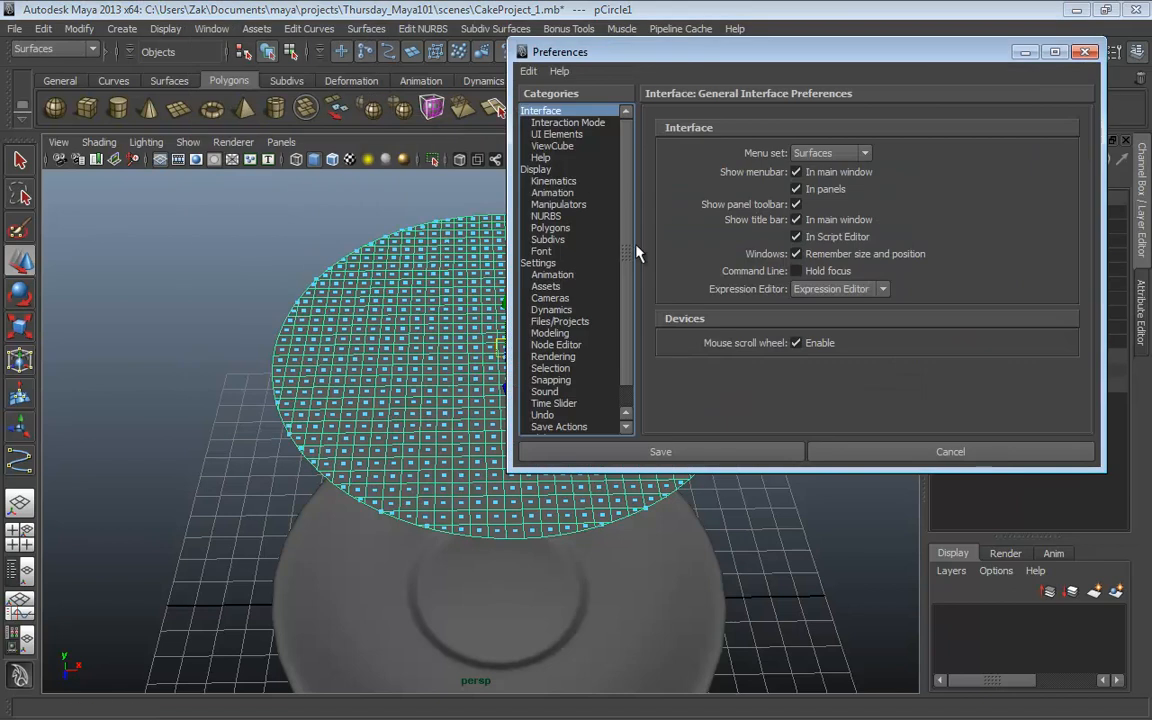
{"action": "left_click", "coordinate": [552, 369]}
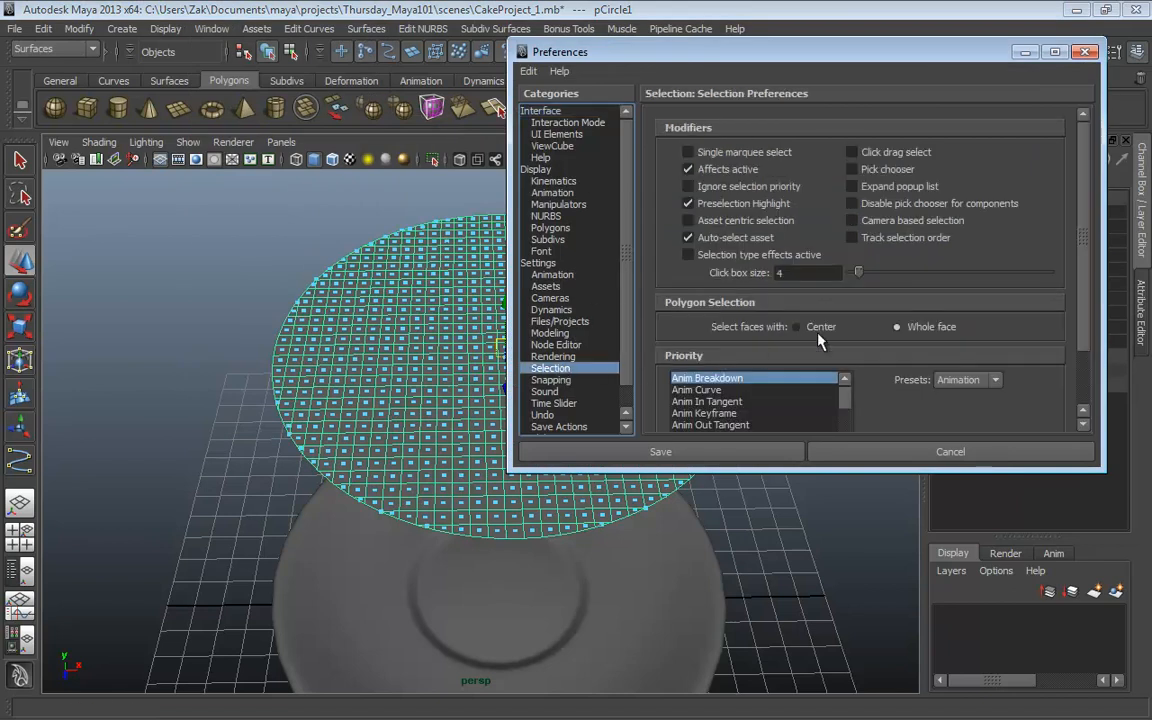
{"action": "left_click", "coordinate": [898, 329]}
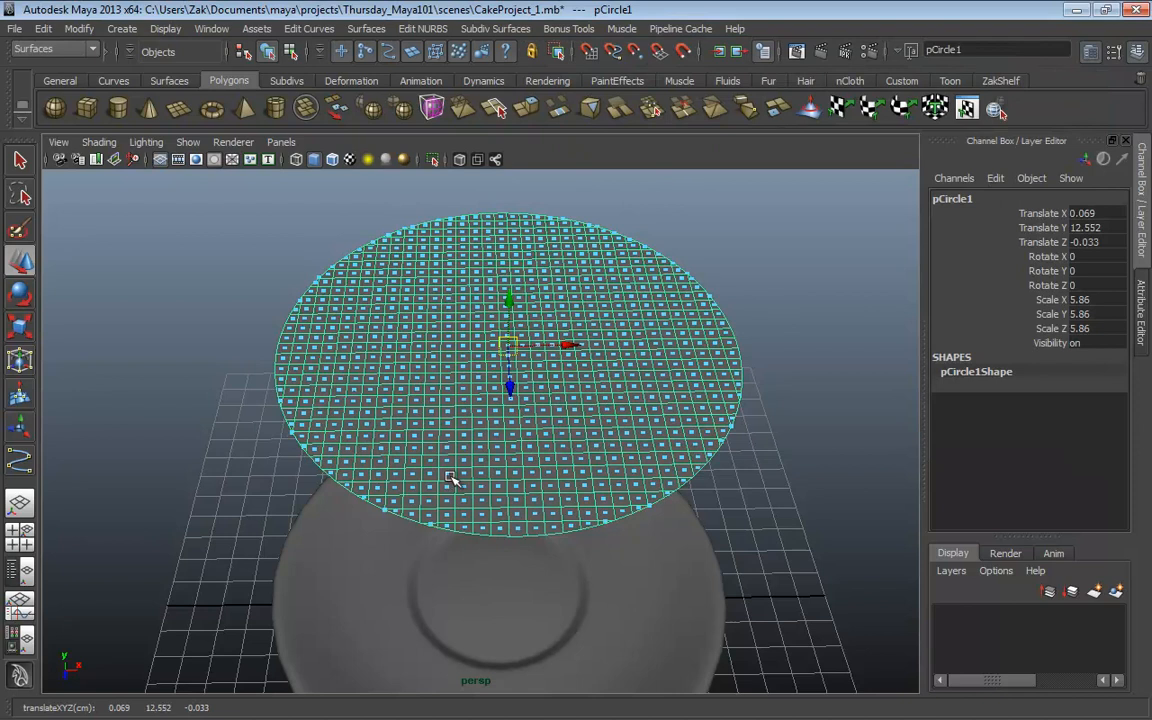
Step: Undo the accidental move of the disk and reselect the disk in object mode
{"action": "key", "text": "z"}
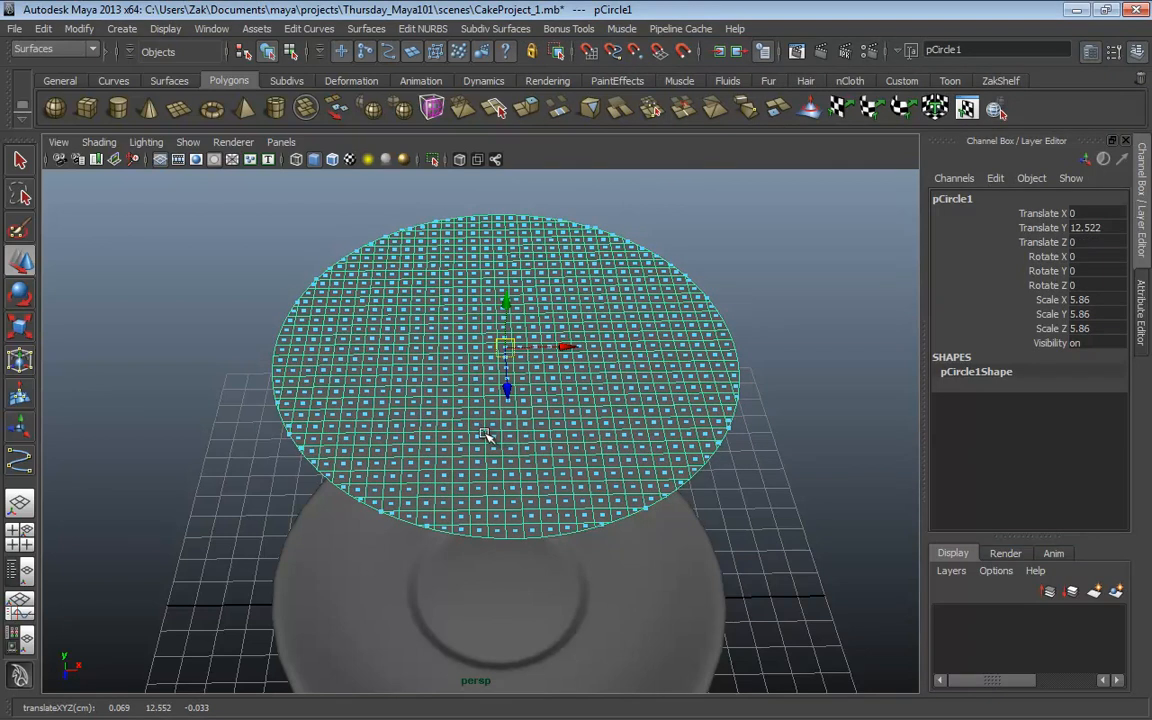
{"action": "key", "text": "F8"}
{"action": "key", "text": "F8"}
{"action": "key", "text": "F8"}
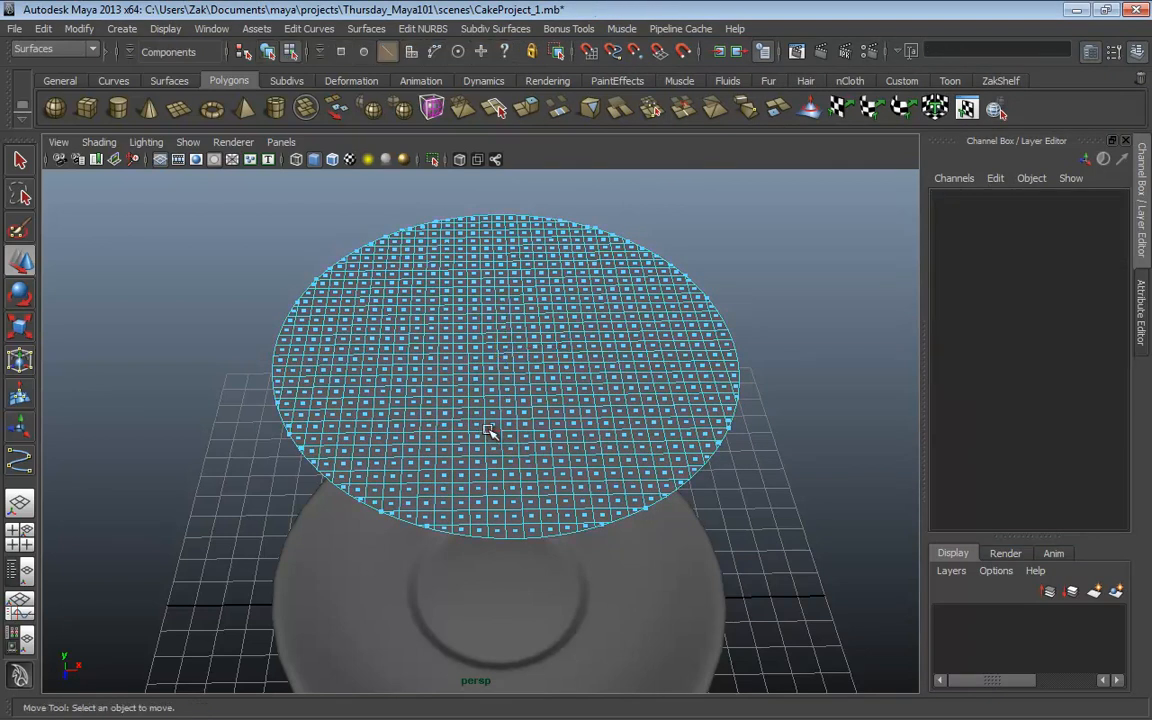
{"action": "key", "text": "F8"}
{"action": "left_click", "coordinate": [759, 314]}
{"action": "left_click", "coordinate": [604, 360]}
Step: Switch the disk to vertex component mode
{"action": "left_click_drag", "start_coordinate": [604, 360], "coordinate": [450, 275], "text": "alt"}
{"action": "right_click_drag", "start_coordinate": [450, 275], "coordinate": [414, 365], "text": "alt"}
{"action": "left_click_drag", "start_coordinate": [414, 365], "coordinate": [475, 383], "text": "alt"}
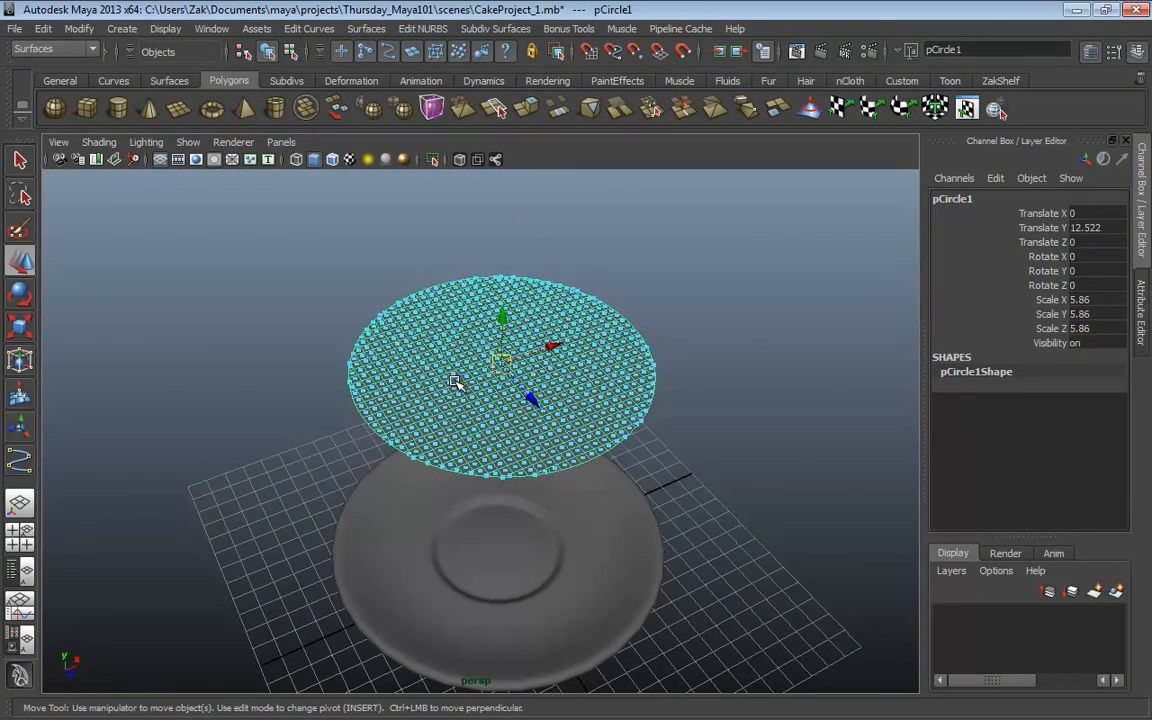
{"action": "right_click_drag", "start_coordinate": [453, 374], "coordinate": [414, 376]}
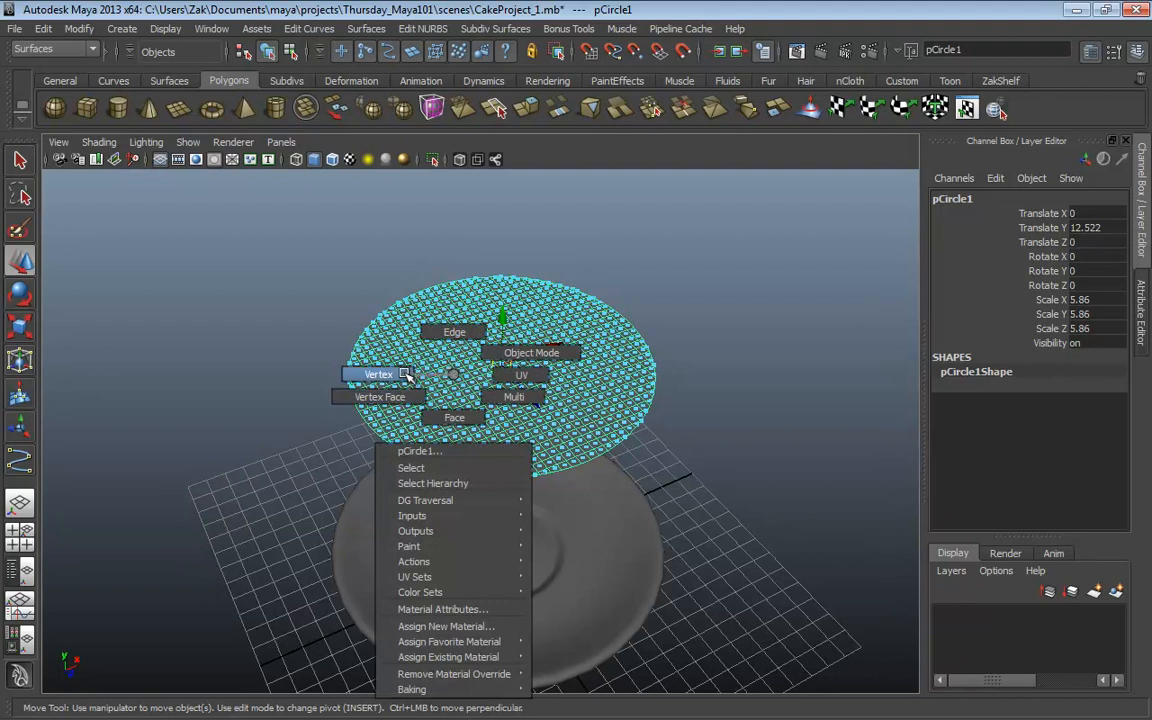
{"action": "right_click_drag", "start_coordinate": [406, 375], "coordinate": [405, 374]}
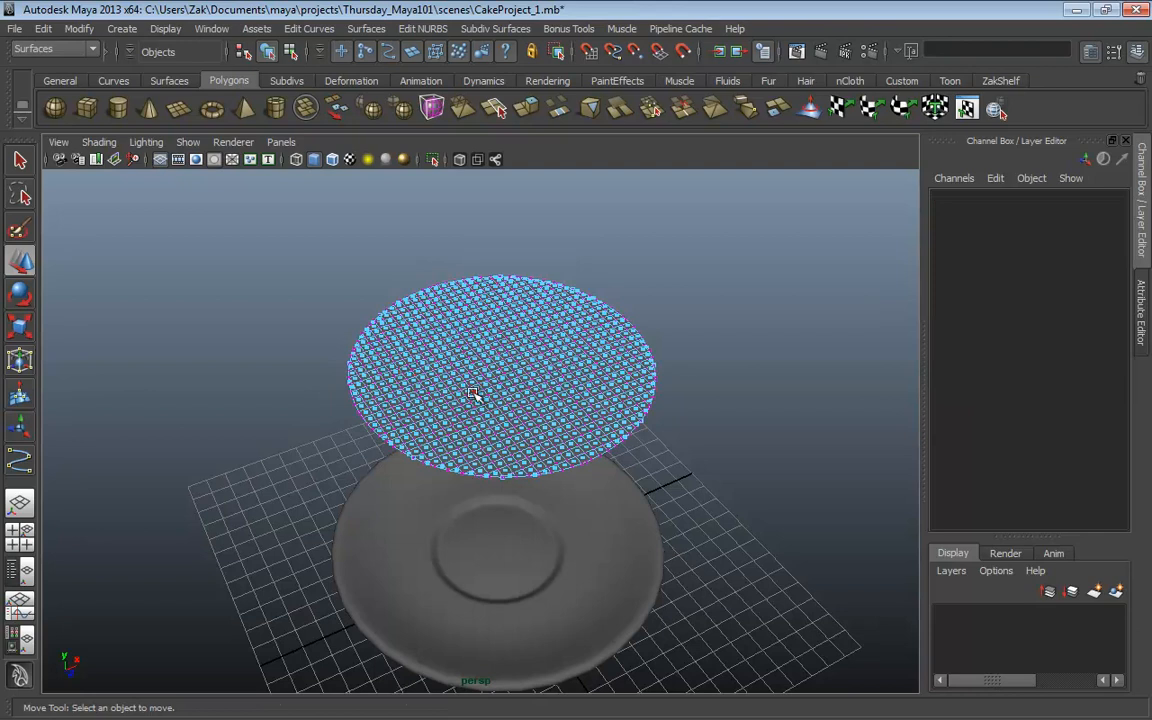
Step: Examine the disk's near rim up close and select a single vertex on the edge with the Move tool
{"action": "left_click_drag", "start_coordinate": [527, 391], "coordinate": [496, 417], "text": "alt"}
{"action": "right_click_drag", "start_coordinate": [496, 417], "coordinate": [572, 488], "text": "alt"}
{"action": "middle_click_drag", "start_coordinate": [572, 488], "coordinate": [540, 414], "text": "alt"}
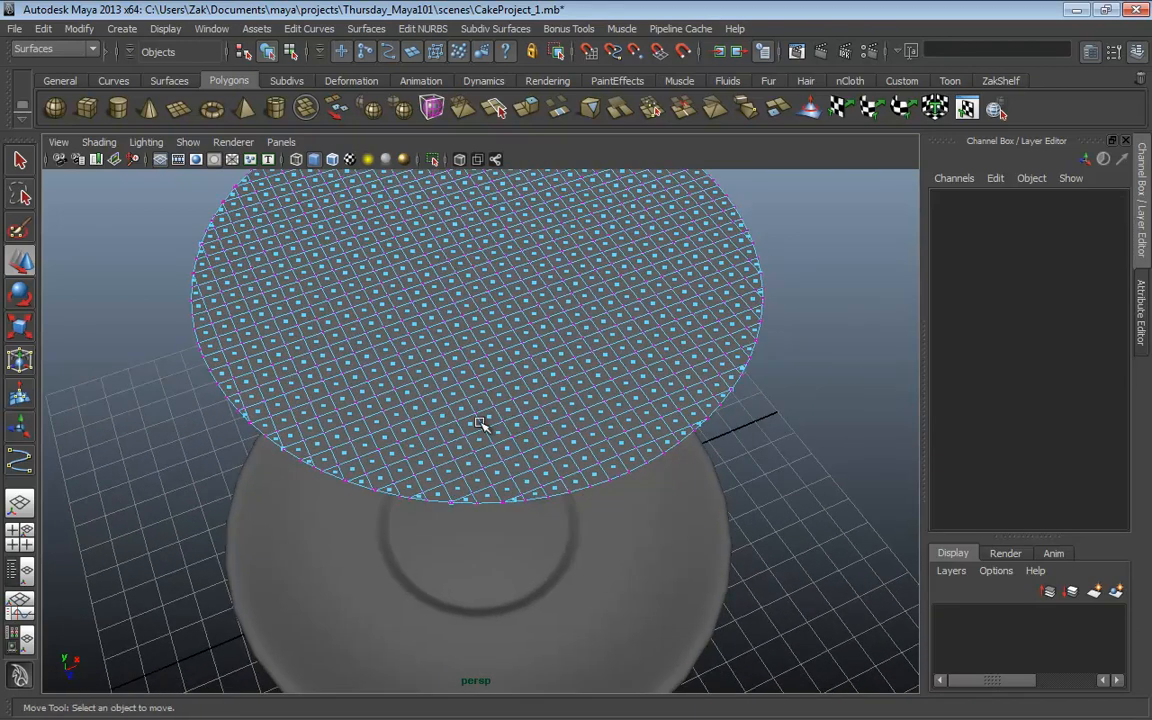
{"action": "middle_click_drag", "start_coordinate": [476, 432], "coordinate": [401, 404], "text": "alt"}
{"action": "right_click_drag", "start_coordinate": [401, 404], "coordinate": [612, 450], "text": "alt"}
{"action": "middle_click_drag", "start_coordinate": [462, 448], "coordinate": [474, 448], "text": "alt"}
{"action": "right_click_drag", "start_coordinate": [475, 447], "coordinate": [545, 458], "text": "alt"}
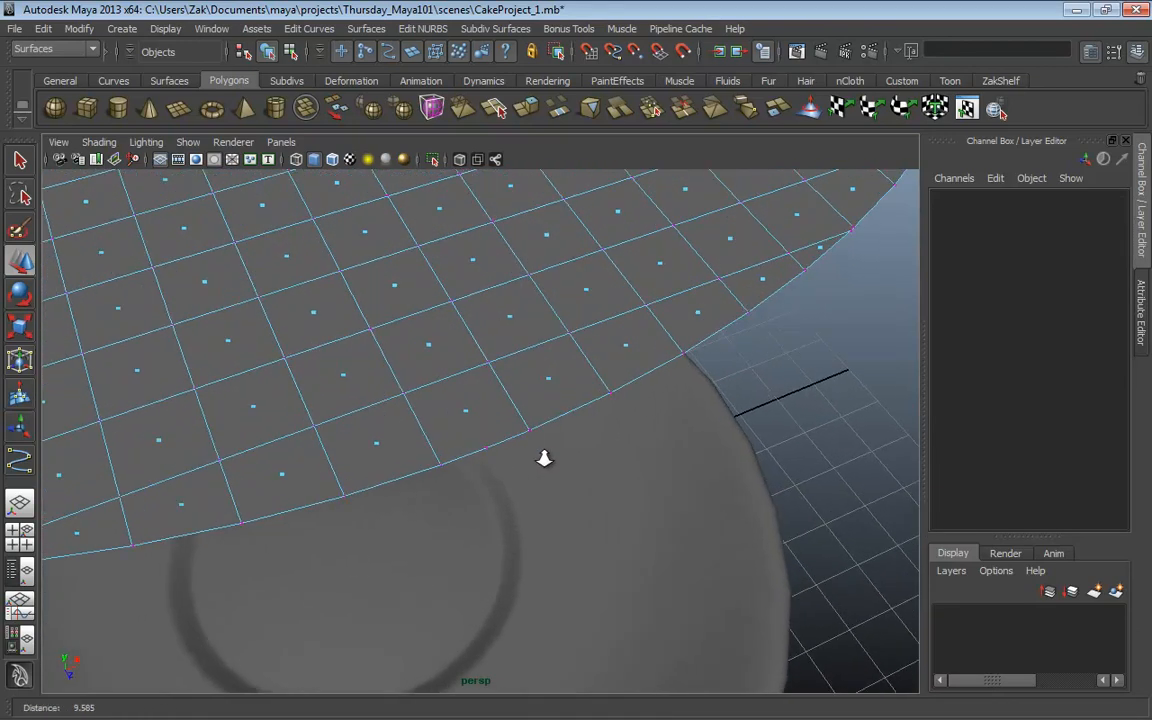
{"action": "key", "text": "w"}
{"action": "left_click", "coordinate": [485, 447]}
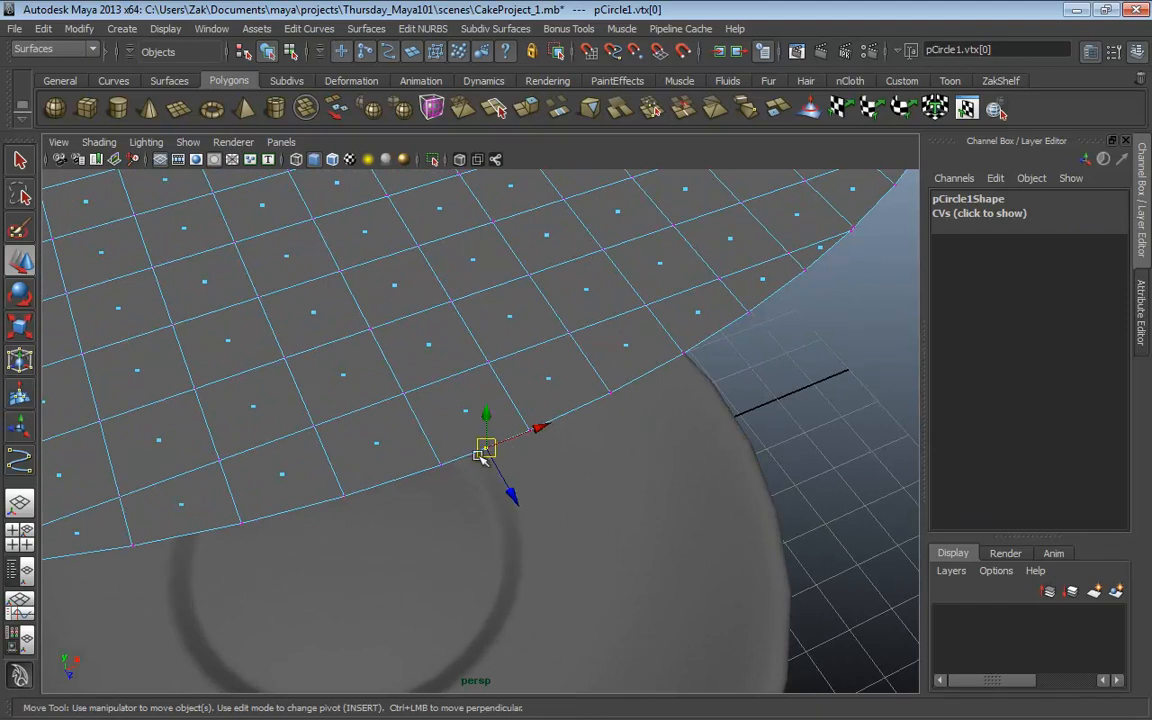
Step: Select closely spaced vertices on the disk's near rim and examine the vertex spacing around the edge
{"action": "middle_click_drag", "start_coordinate": [487, 449], "coordinate": [556, 470], "text": "alt"}
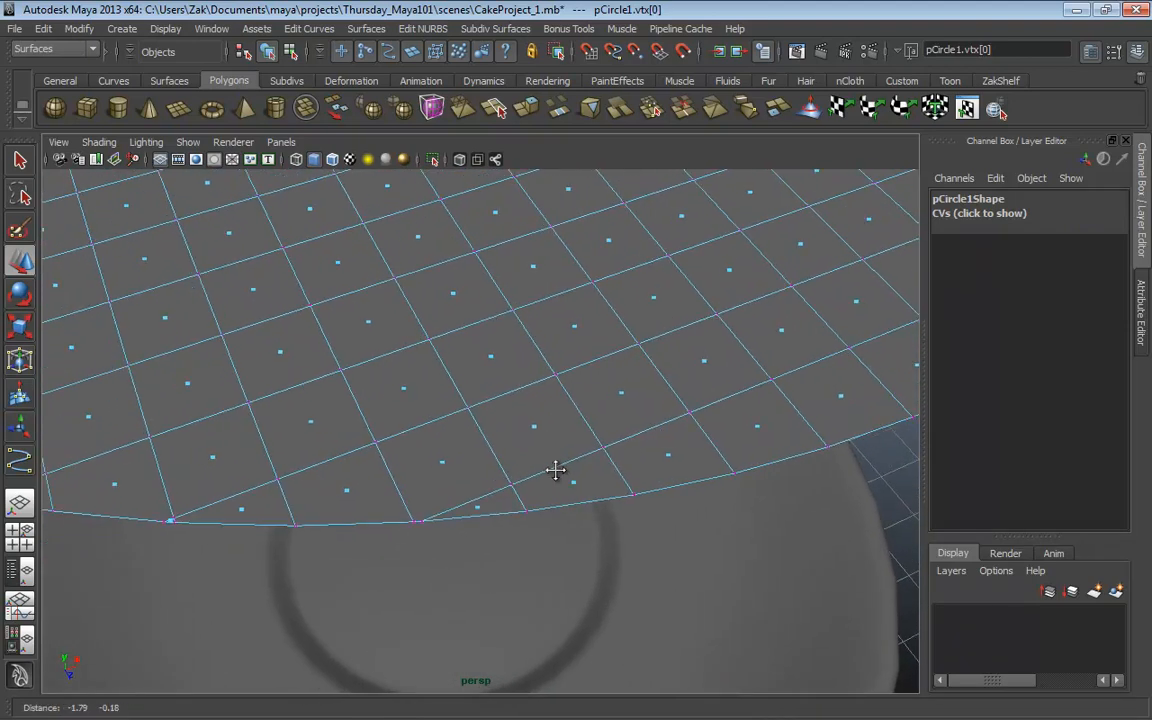
{"action": "left_click", "coordinate": [408, 518]}
{"action": "middle_click_drag", "start_coordinate": [313, 500], "coordinate": [409, 499], "text": "alt"}
{"action": "left_click_drag", "start_coordinate": [468, 558], "coordinate": [501, 524]}
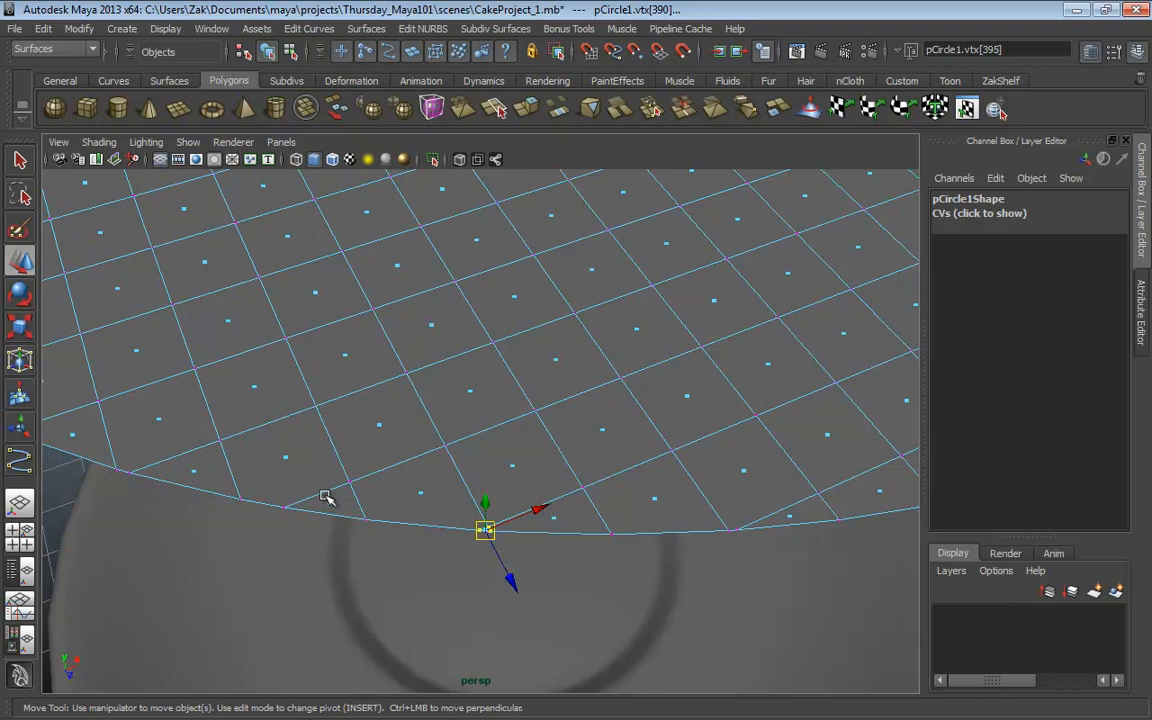
{"action": "middle_click_drag", "start_coordinate": [326, 495], "coordinate": [499, 530], "text": "alt"}
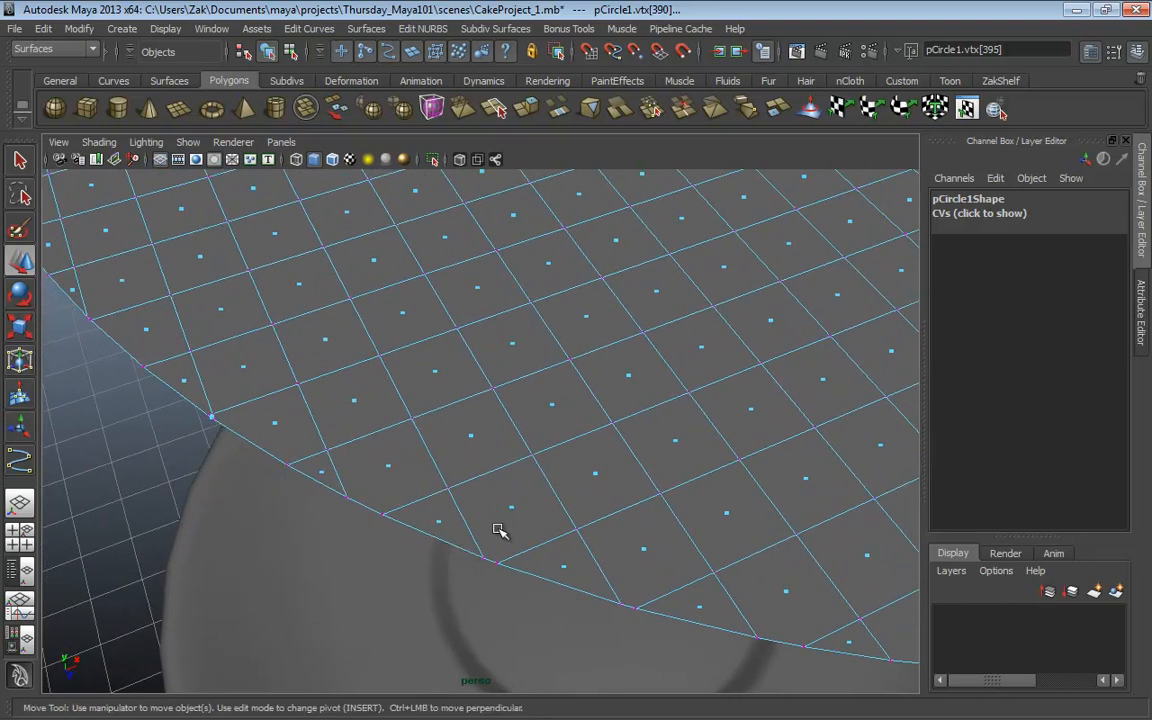
{"action": "right_click_drag", "start_coordinate": [499, 530], "coordinate": [424, 481], "text": "alt"}
{"action": "middle_click_drag", "start_coordinate": [424, 481], "coordinate": [476, 545], "text": "alt"}
{"action": "right_click_drag", "start_coordinate": [476, 545], "coordinate": [457, 471], "text": "alt"}
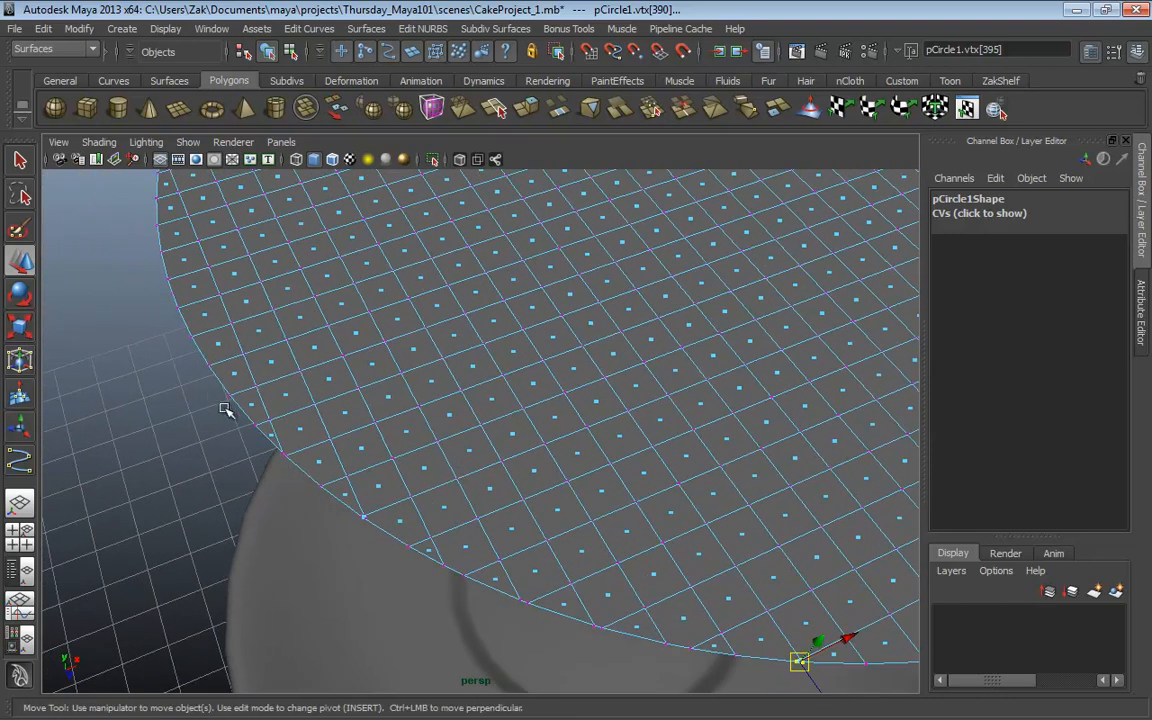
{"action": "right_click_drag", "start_coordinate": [645, 488], "coordinate": [582, 478], "text": "alt"}
{"action": "middle_click_drag", "start_coordinate": [582, 478], "coordinate": [535, 515], "text": "alt"}
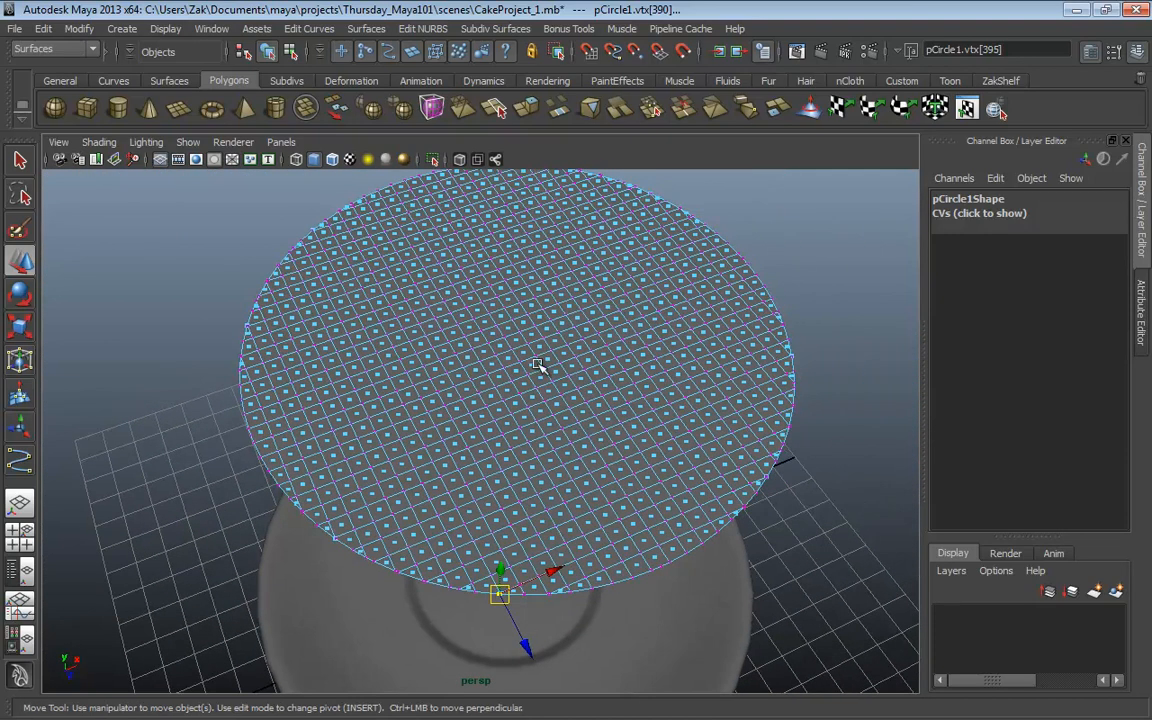
{"action": "left_click_drag", "start_coordinate": [530, 394], "coordinate": [441, 386], "text": "alt"}
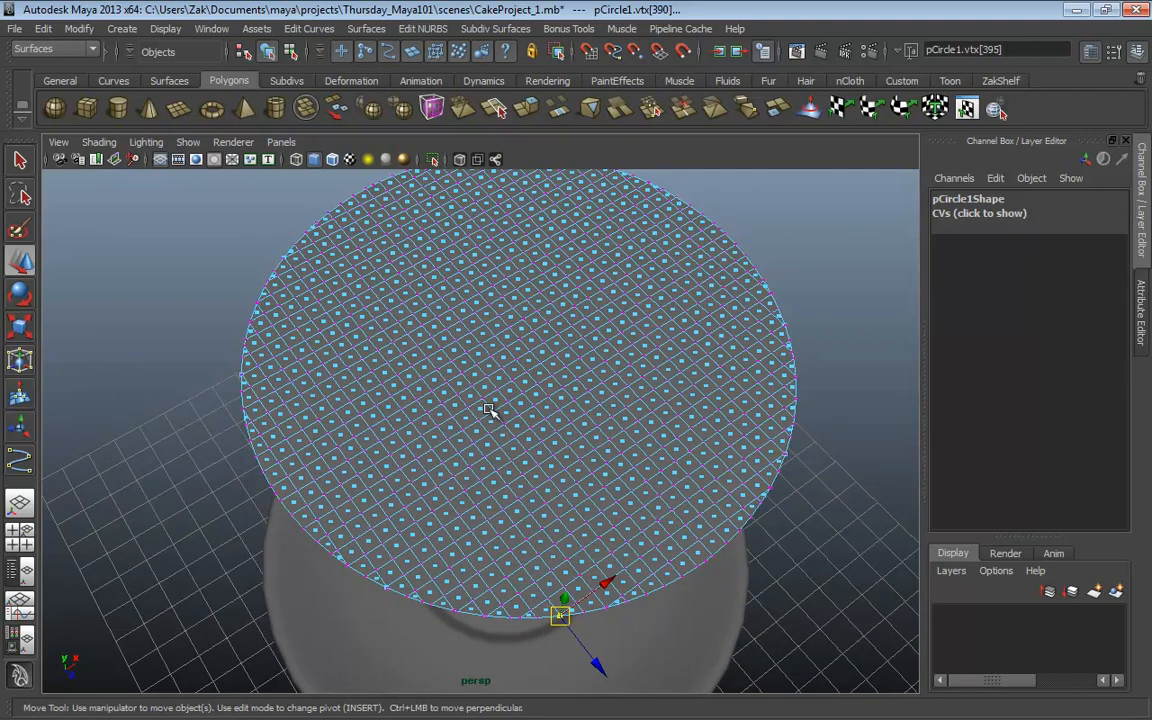
Step: Select all of the disk's vertices
{"action": "right_click_drag", "start_coordinate": [575, 371], "coordinate": [393, 399], "text": "alt"}
{"action": "left_click_drag", "start_coordinate": [393, 399], "coordinate": [452, 336], "text": "alt"}
{"action": "left_click_drag", "start_coordinate": [220, 220], "coordinate": [730, 492]}
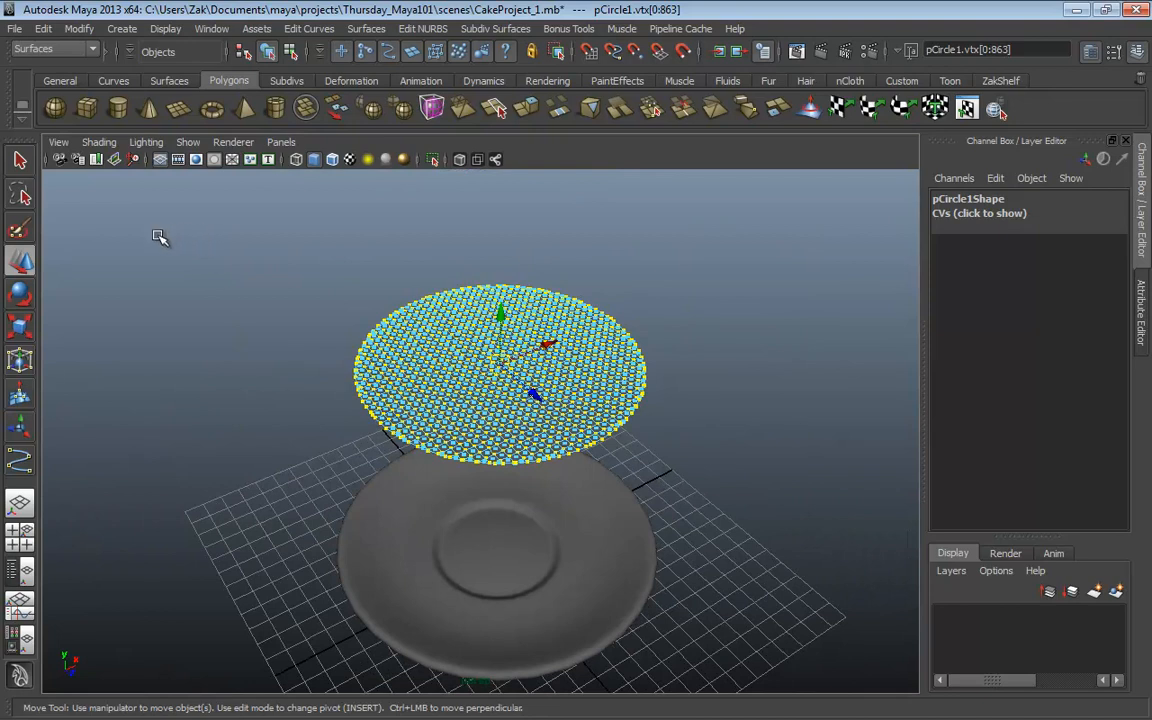
Step: Merge all of the disk's selected vertices with Merge Vertices
{"action": "left_click_drag", "start_coordinate": [159, 237], "coordinate": [837, 517]}
{"action": "right_click", "coordinate": [690, 451], "text": "shift"}
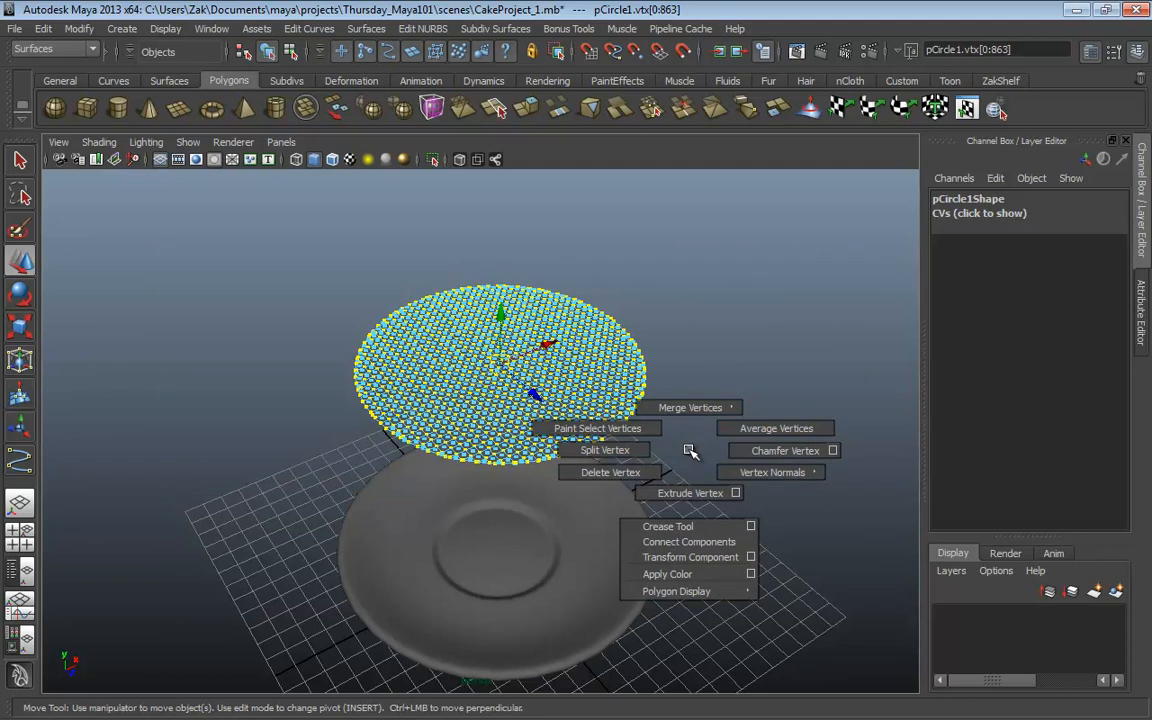
{"action": "right_click_drag", "start_coordinate": [690, 451], "coordinate": [779, 391], "text": "shift"}
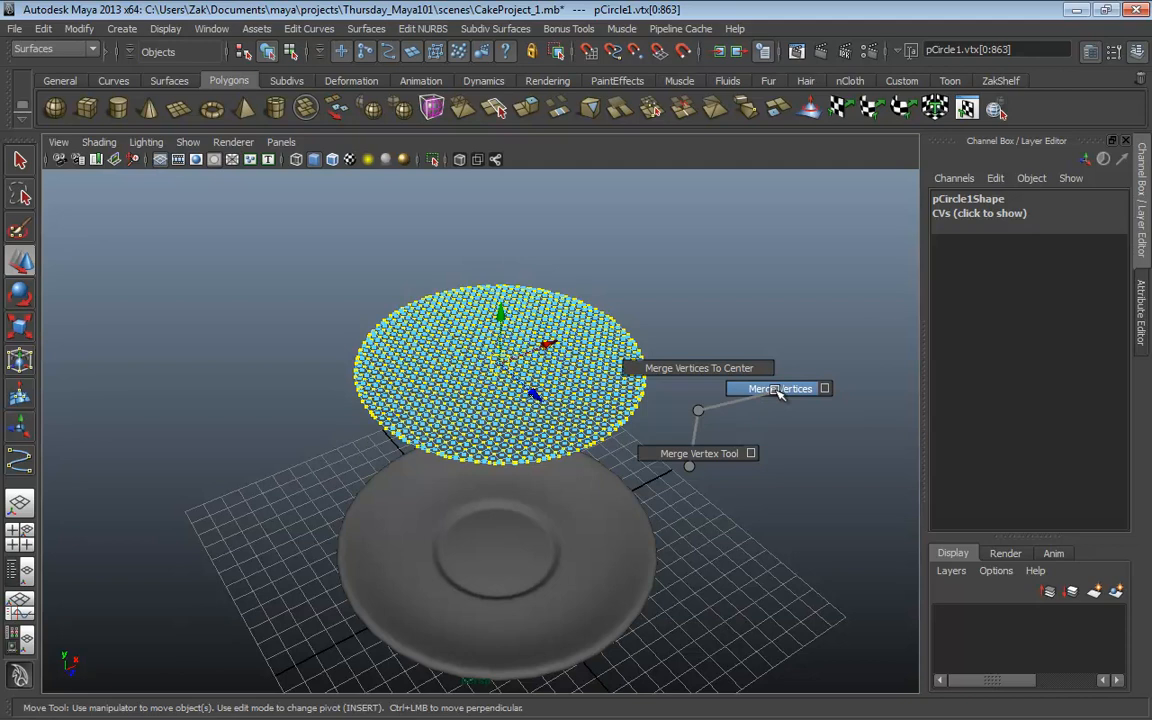
{"action": "right_click_drag", "start_coordinate": [779, 391], "coordinate": [775, 391], "text": "shift"}
Step: Compare the disk's near rim before and after merging by undoing and redoing the vertex merge
{"action": "middle_click_drag", "start_coordinate": [560, 452], "coordinate": [540, 434], "text": "alt"}
{"action": "right_click_drag", "start_coordinate": [540, 434], "coordinate": [851, 483], "text": "alt"}
{"action": "middle_click_drag", "start_coordinate": [511, 465], "coordinate": [595, 476], "text": "alt"}
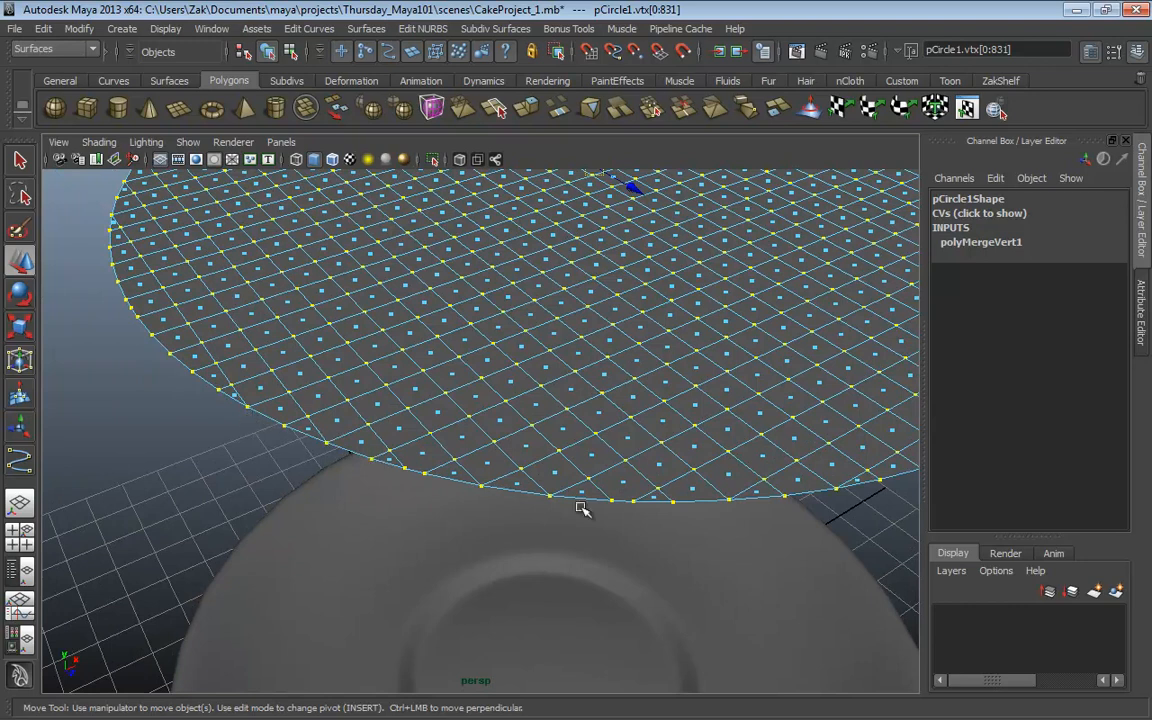
{"action": "left_click_drag", "start_coordinate": [622, 515], "coordinate": [660, 592], "text": "alt"}
{"action": "key", "text": "ctrl+z"}
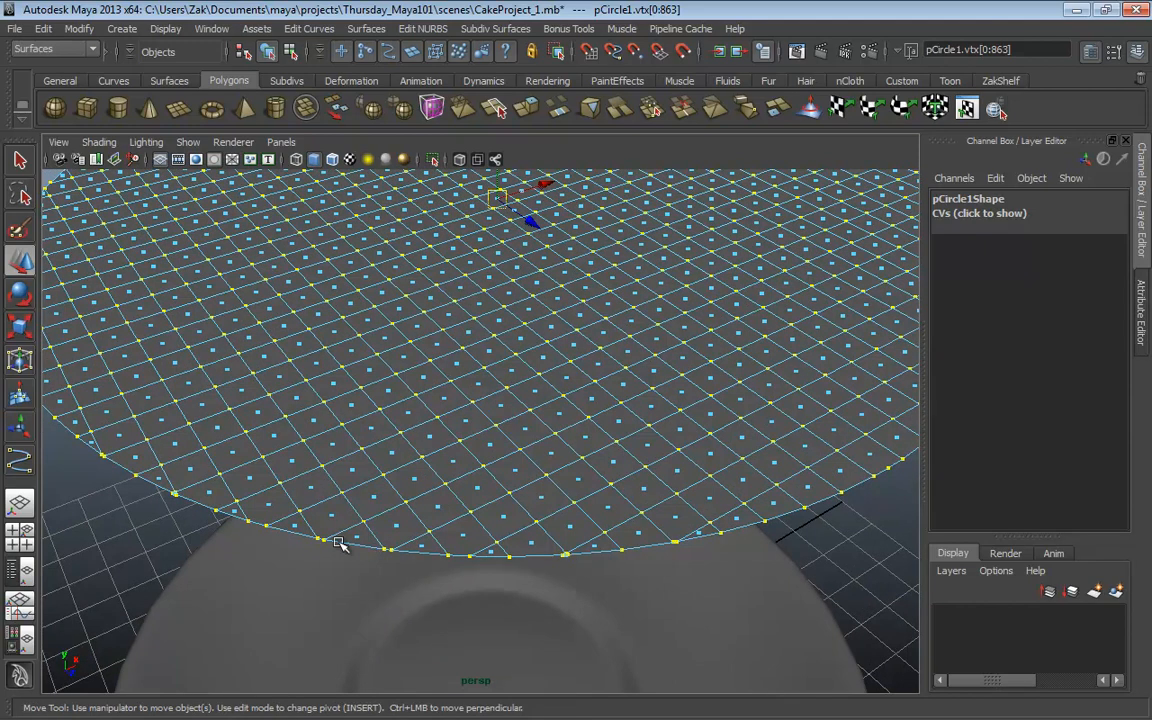
{"action": "key", "text": "shift+z"}
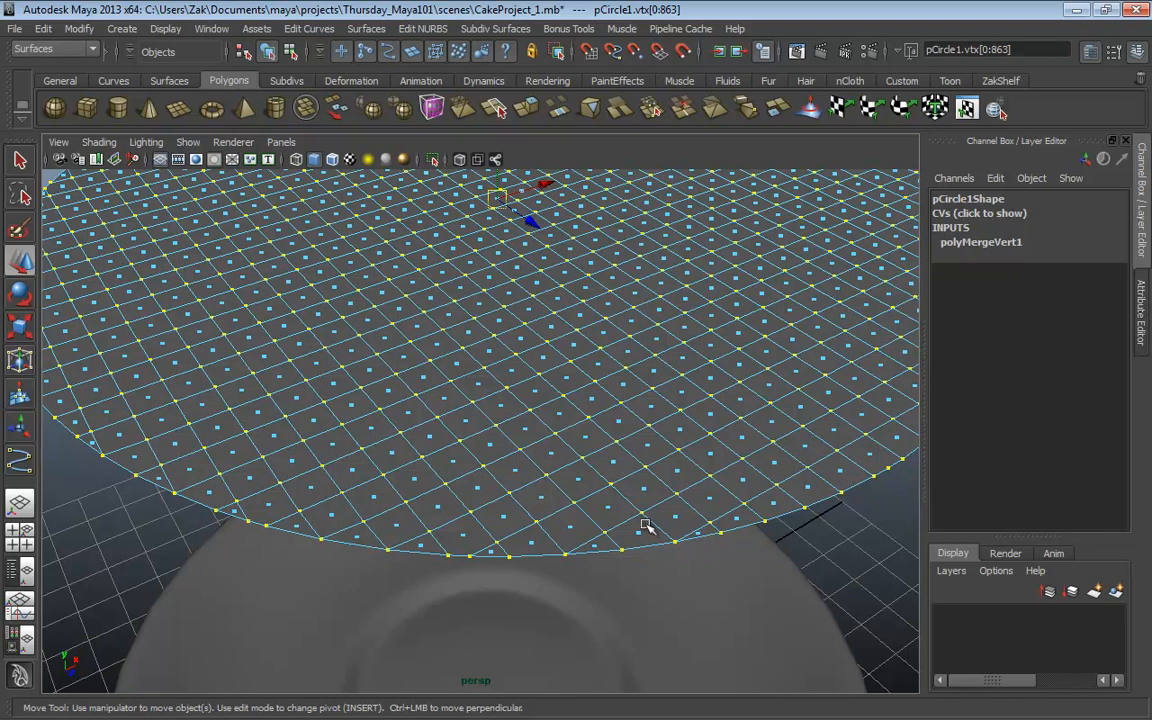
Step: Clear the vertex selection and examine the merged disk's rim and edge faces up close from several angles
{"action": "left_click_drag", "start_coordinate": [643, 525], "coordinate": [673, 506], "text": "alt"}
{"action": "right_click_drag", "start_coordinate": [673, 506], "coordinate": [450, 507], "text": "alt"}
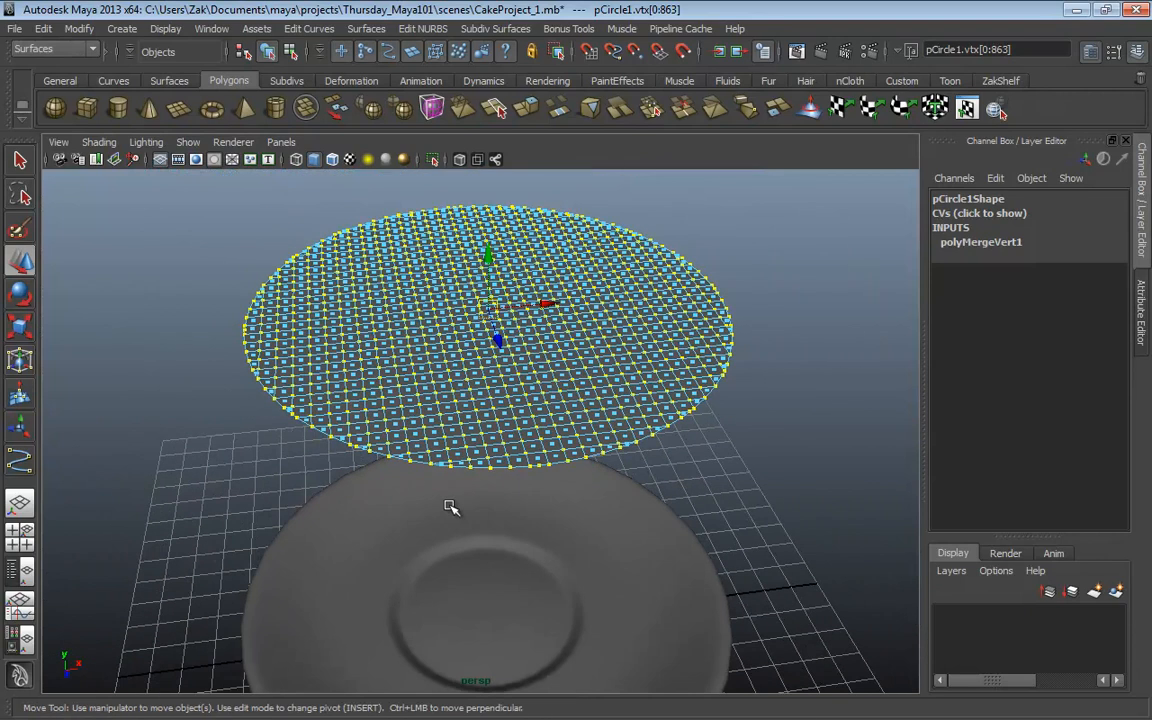
{"action": "right_click_drag", "start_coordinate": [513, 488], "coordinate": [617, 545], "text": "alt"}
{"action": "middle_click_drag", "start_coordinate": [617, 545], "coordinate": [452, 510], "text": "alt"}
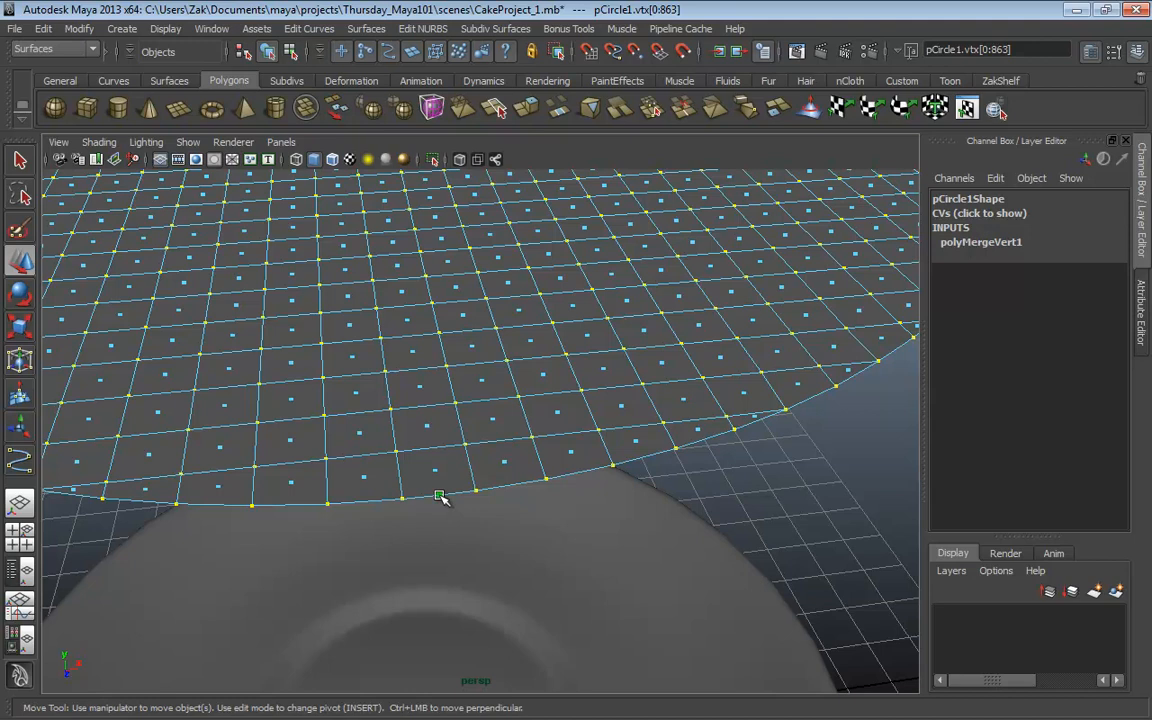
{"action": "left_click", "coordinate": [560, 538]}
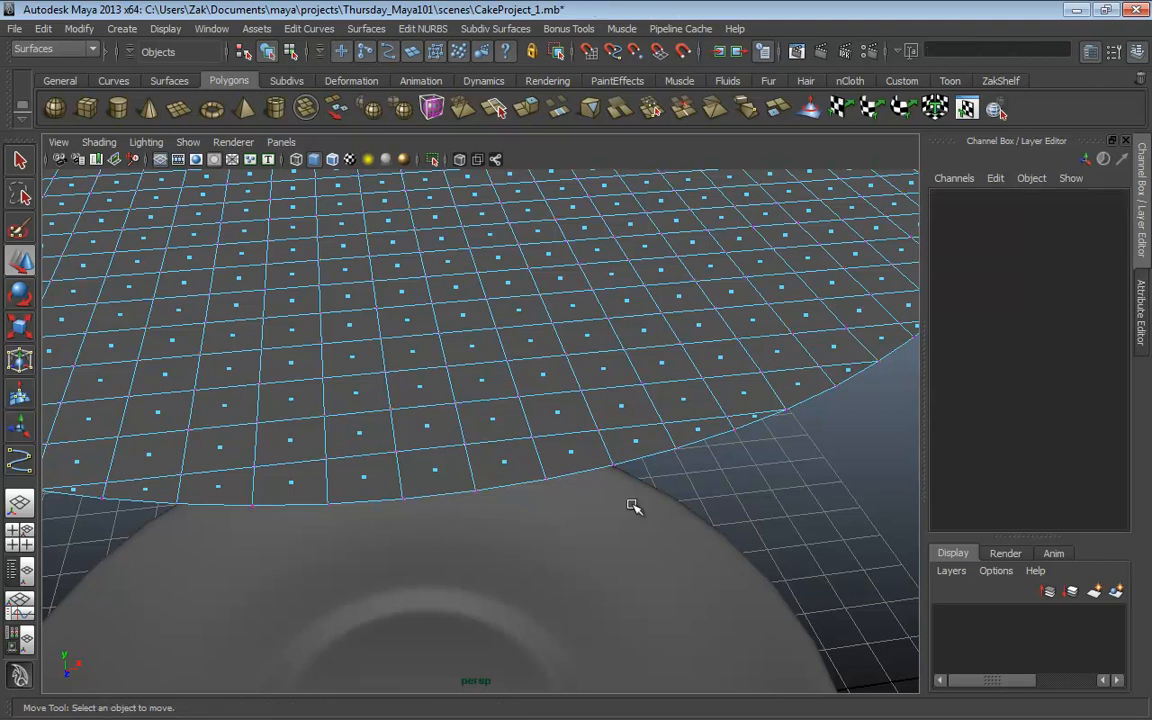
{"action": "right_click_drag", "start_coordinate": [630, 504], "coordinate": [490, 466], "text": "alt"}
{"action": "middle_click_drag", "start_coordinate": [490, 466], "coordinate": [501, 532], "text": "alt"}
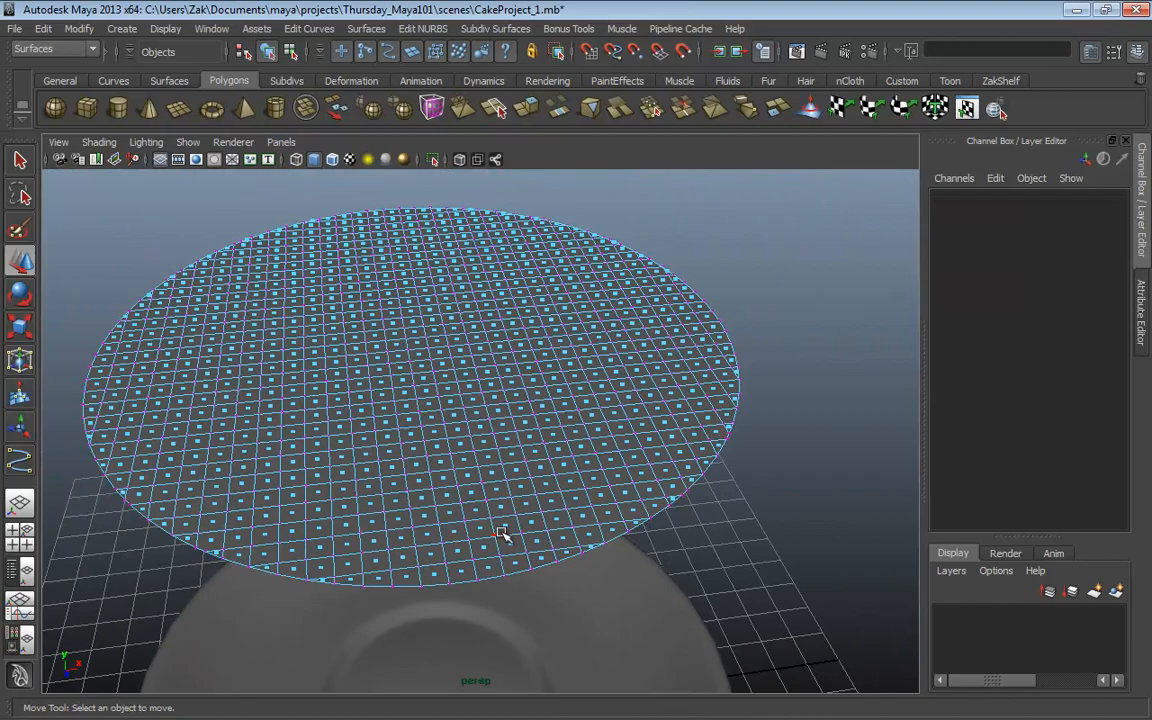
{"action": "left_click_drag", "start_coordinate": [735, 440], "coordinate": [645, 488], "text": "alt"}
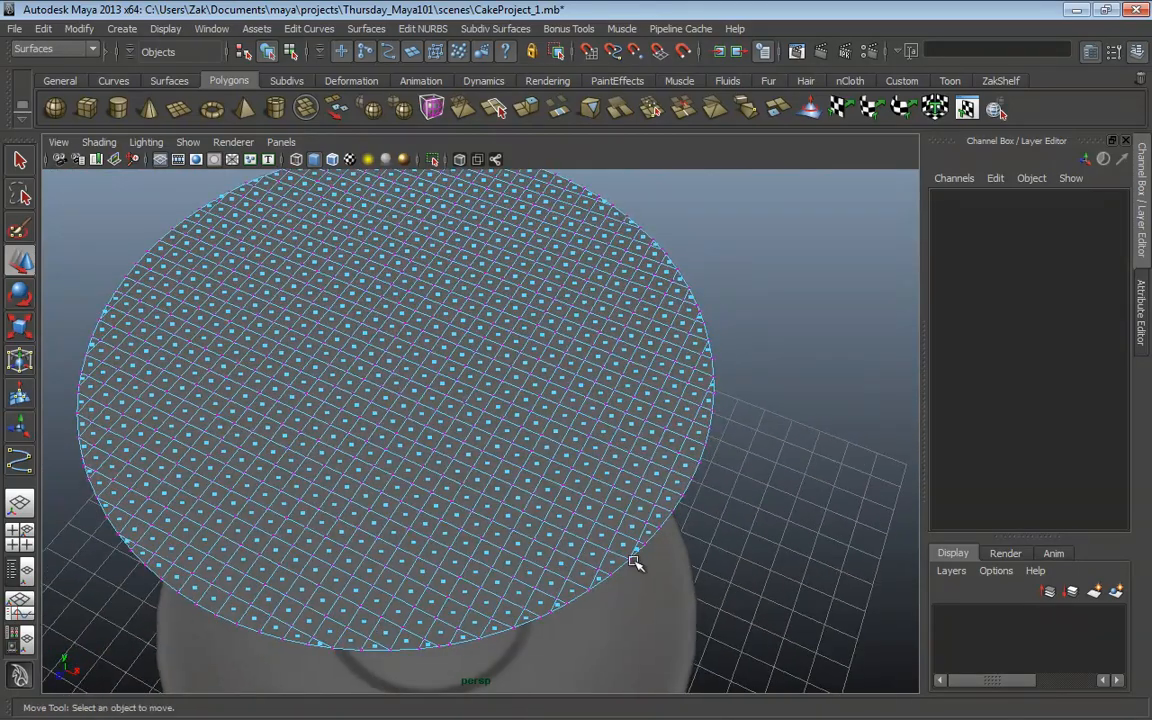
{"action": "left_click_drag", "start_coordinate": [694, 303], "coordinate": [479, 316], "text": "alt"}
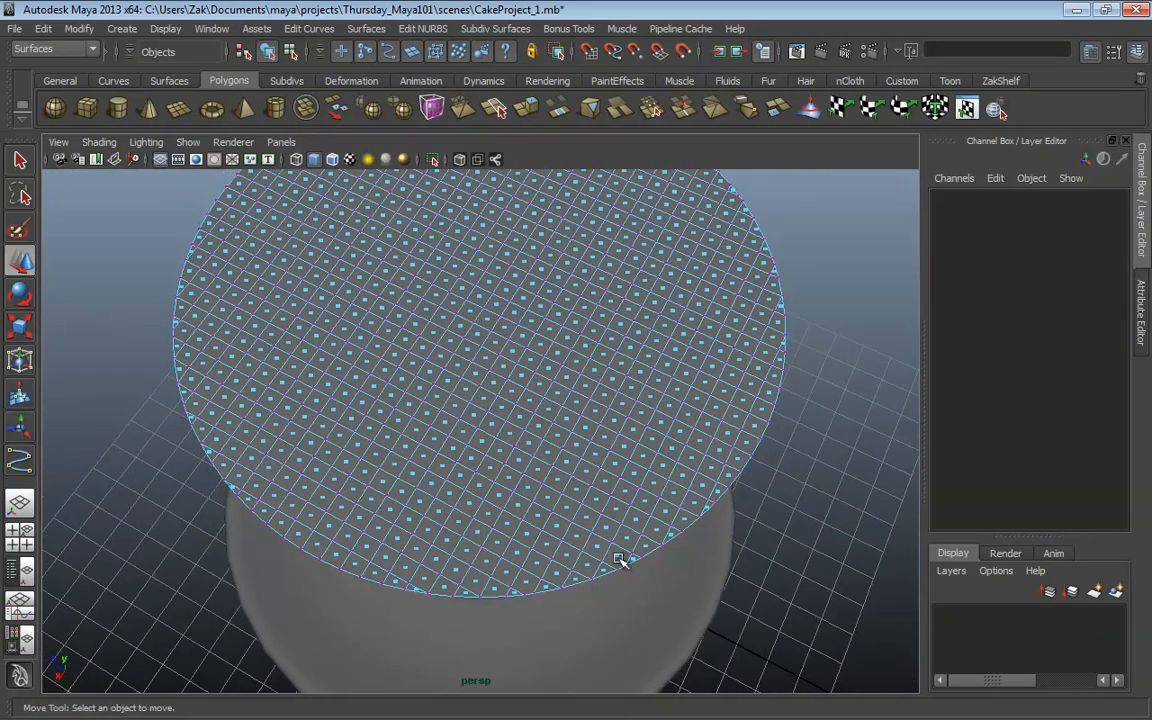
{"action": "middle_click_drag", "start_coordinate": [622, 560], "coordinate": [501, 496], "text": "alt"}
{"action": "right_click_drag", "start_coordinate": [501, 496], "coordinate": [759, 517], "text": "alt"}
{"action": "middle_click_drag", "start_coordinate": [572, 522], "coordinate": [566, 488], "text": "alt"}
{"action": "right_click_drag", "start_coordinate": [566, 488], "coordinate": [581, 504], "text": "alt"}
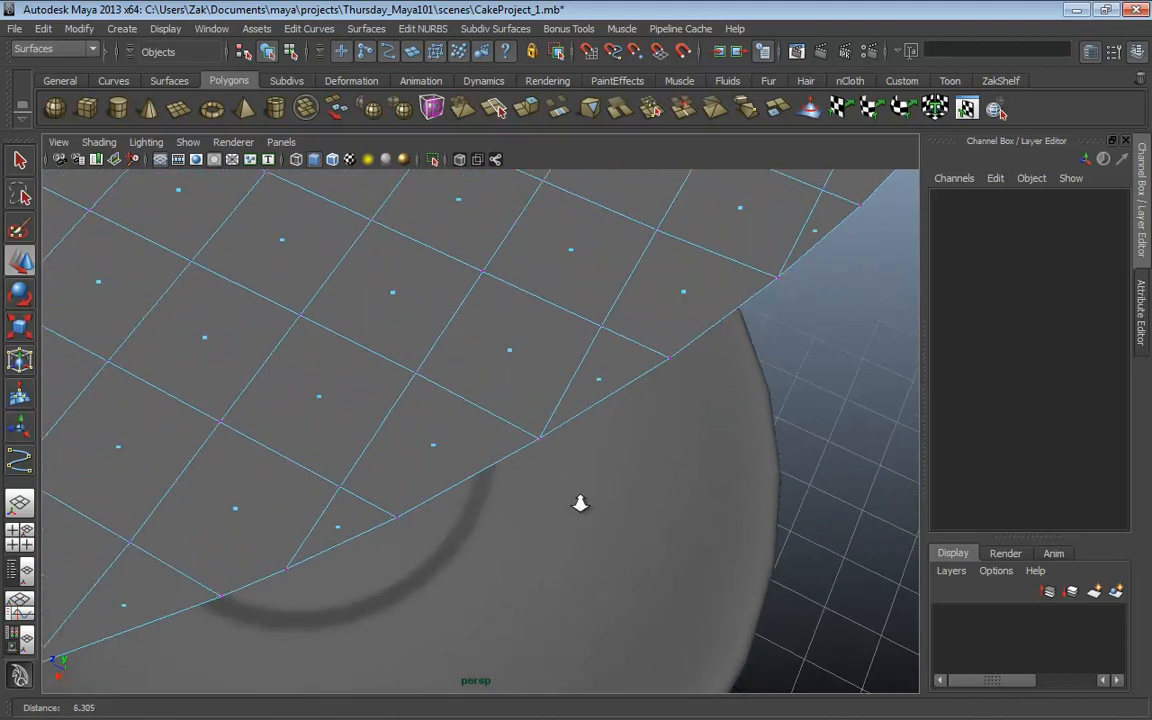
{"action": "middle_click_drag", "start_coordinate": [507, 511], "coordinate": [555, 470], "text": "alt"}
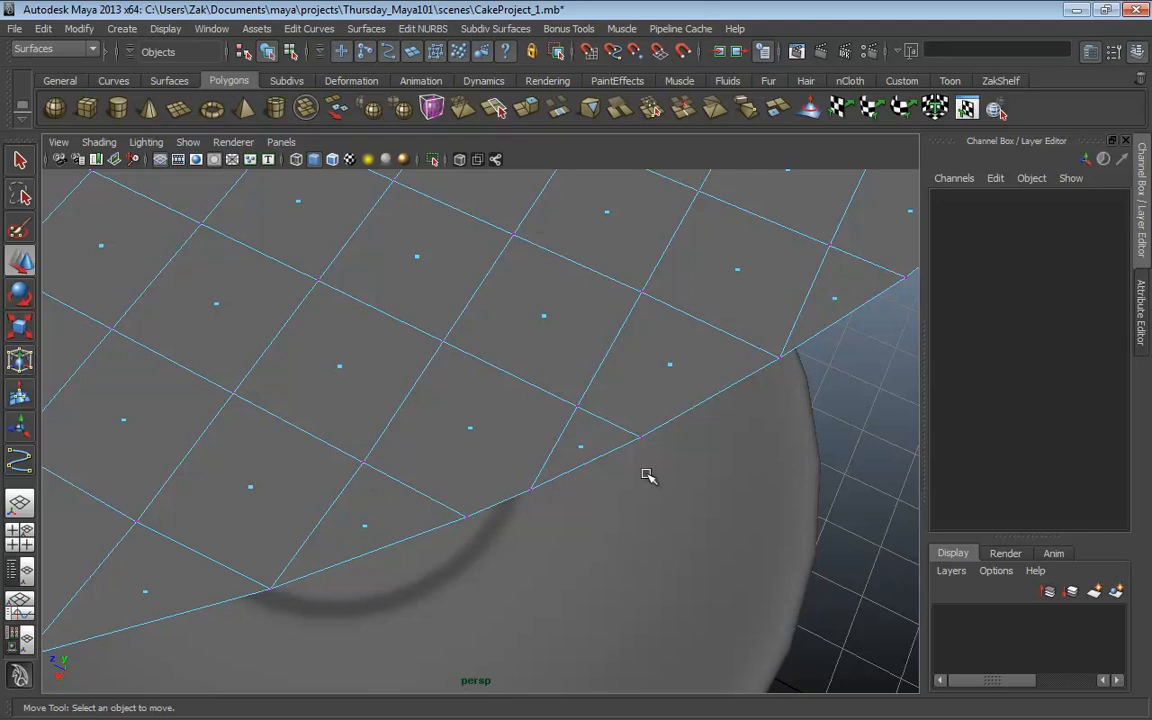
{"action": "right_click_drag", "start_coordinate": [643, 471], "coordinate": [429, 481], "text": "alt"}
{"action": "left_click_drag", "start_coordinate": [429, 481], "coordinate": [611, 457], "text": "alt"}
{"action": "middle_click_drag", "start_coordinate": [610, 456], "coordinate": [550, 502], "text": "alt"}
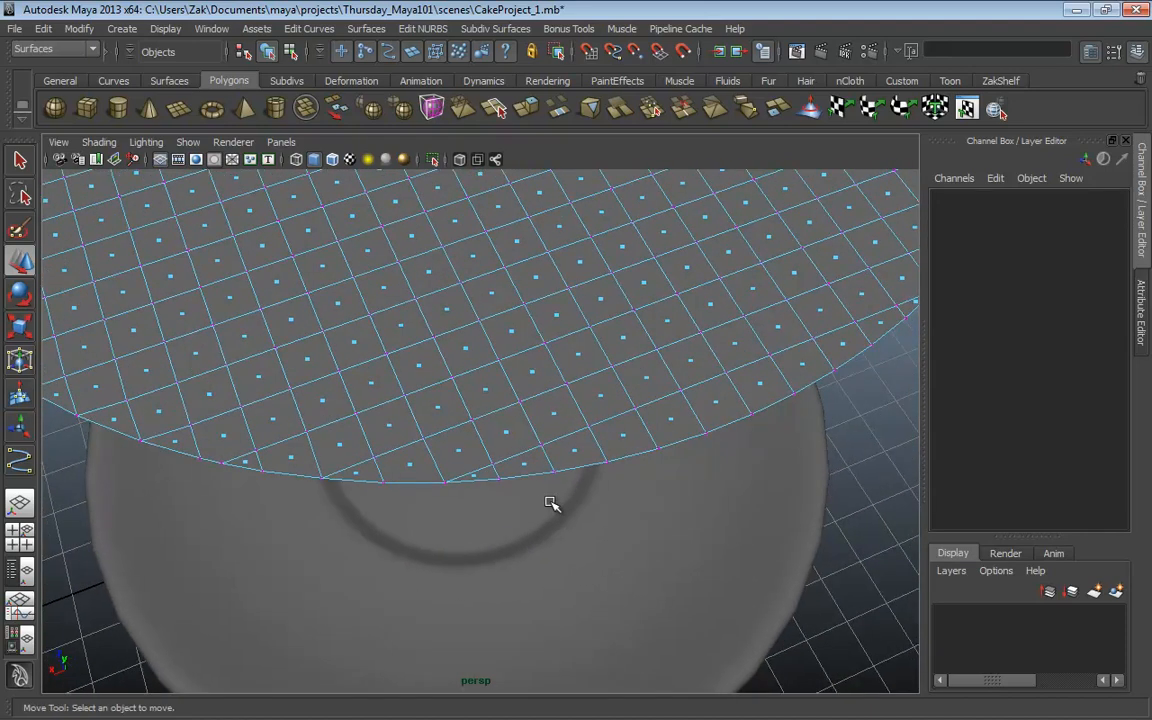
Step: Undo the vertex merge and the vertex selections, back to the whole disk object
{"action": "key", "text": "z"}
{"action": "left_click_drag", "start_coordinate": [686, 470], "coordinate": [707, 489], "text": "alt"}
{"action": "right_click_drag", "start_coordinate": [707, 489], "coordinate": [725, 489], "text": "shift"}
{"action": "left_click_drag", "start_coordinate": [725, 489], "coordinate": [565, 541], "text": "alt"}
{"action": "key", "text": "ctrl+z"}
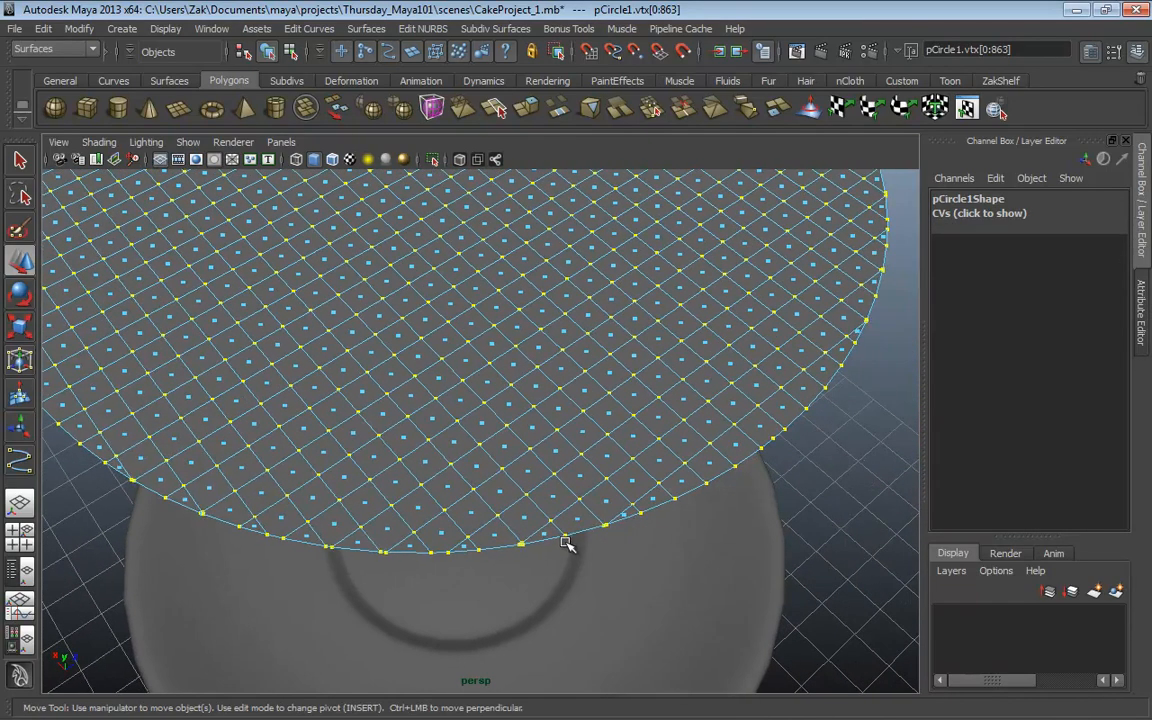
{"action": "key", "text": "ctrl+z"}
{"action": "key", "text": "ctrl+z"}
{"action": "key", "text": "ctrl+z"}
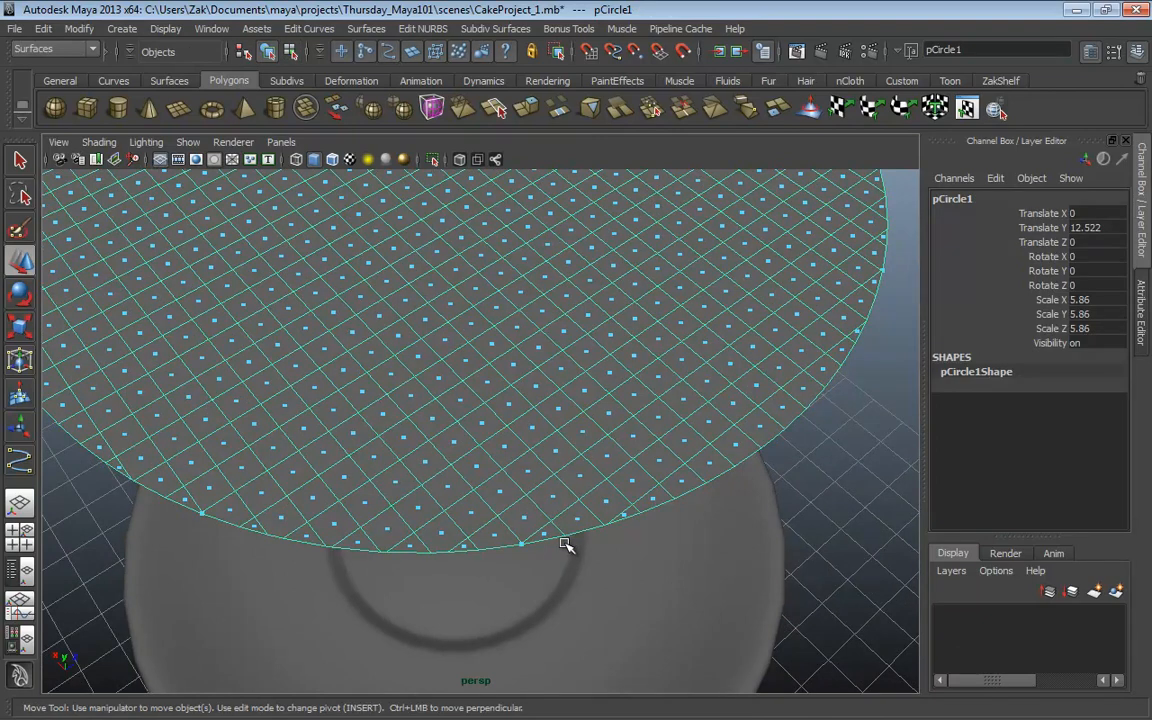
Step: Replace the old disk with a new polygon disk centred over the plate and raise it to about 4.53 in Y
{"action": "right_click_drag", "start_coordinate": [579, 532], "coordinate": [416, 508], "text": "alt"}
{"action": "left_click_drag", "start_coordinate": [450, 512], "coordinate": [404, 481], "text": "alt"}
{"action": "middle_click_drag", "start_coordinate": [539, 543], "coordinate": [512, 471], "text": "alt"}
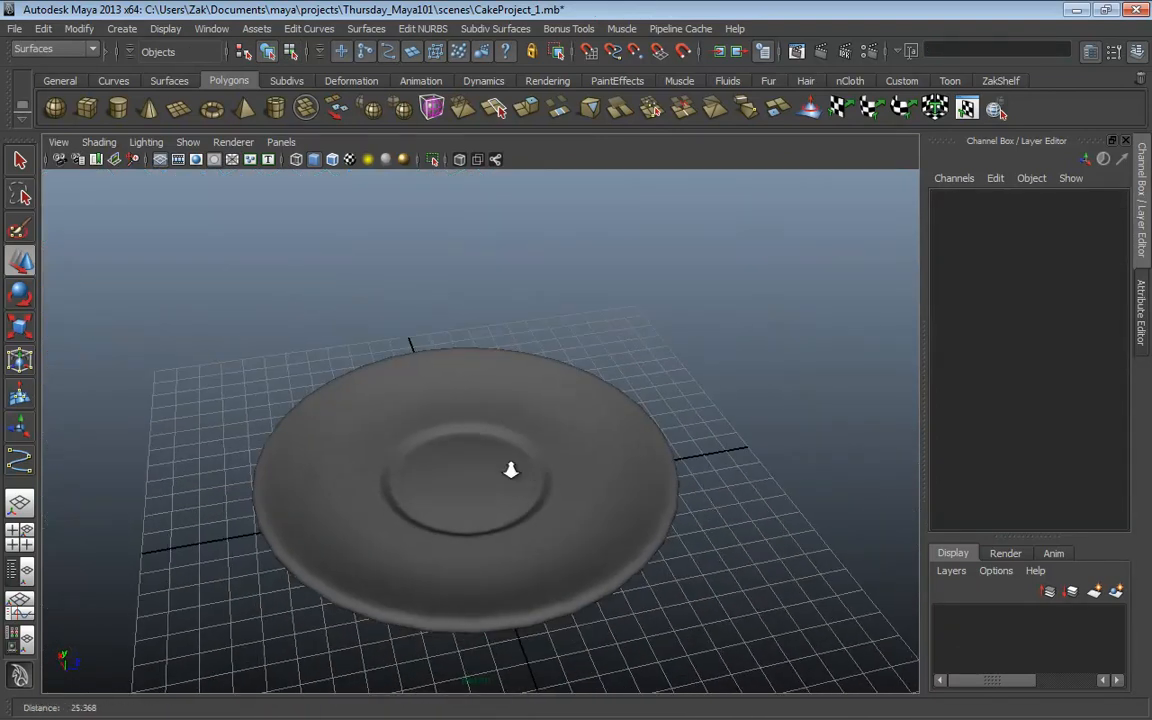
{"action": "right_click_drag", "start_coordinate": [512, 471], "coordinate": [474, 445], "text": "alt"}
{"action": "right_click_drag", "start_coordinate": [545, 337], "coordinate": [552, 310], "text": "shift"}
{"action": "left_click", "coordinate": [490, 436]}
{"action": "left_click_drag", "start_coordinate": [490, 436], "coordinate": [412, 352]}
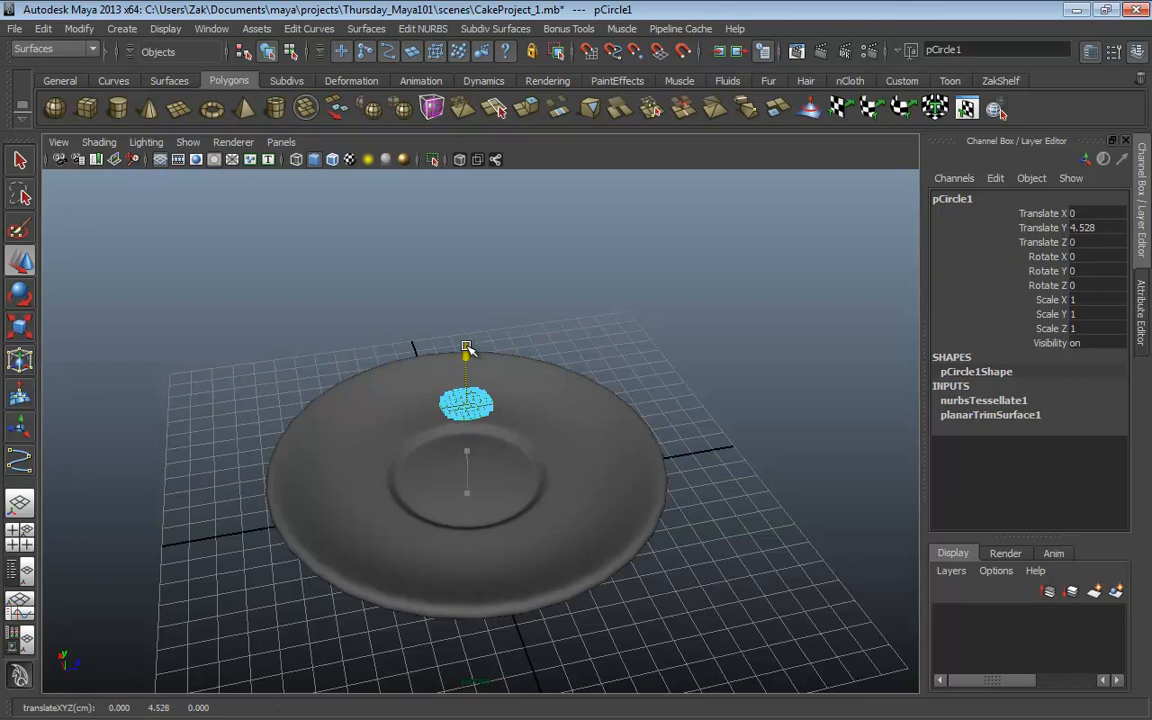
Step: Set the new disk's Scale X, Y and Z to 5.85
{"action": "left_click_drag", "start_coordinate": [1036, 302], "coordinate": [1033, 333]}
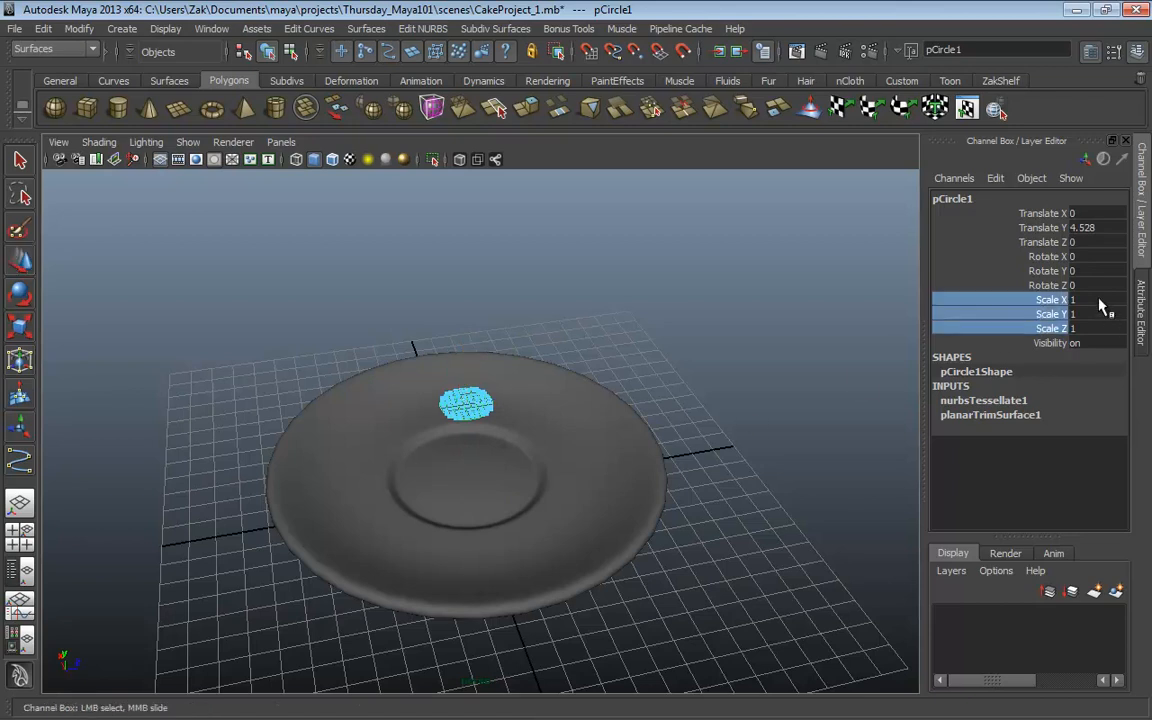
{"action": "left_click", "coordinate": [1092, 327]}
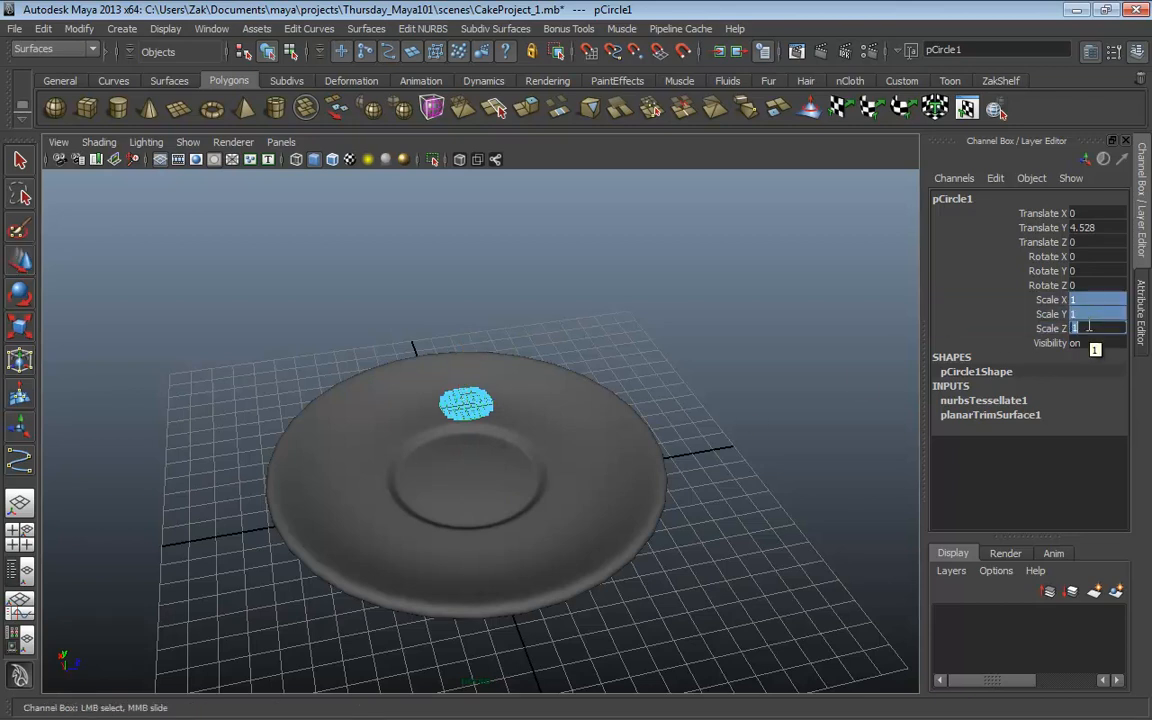
{"action": "type", "text": "5.85"}
{"action": "key", "text": "Return"}
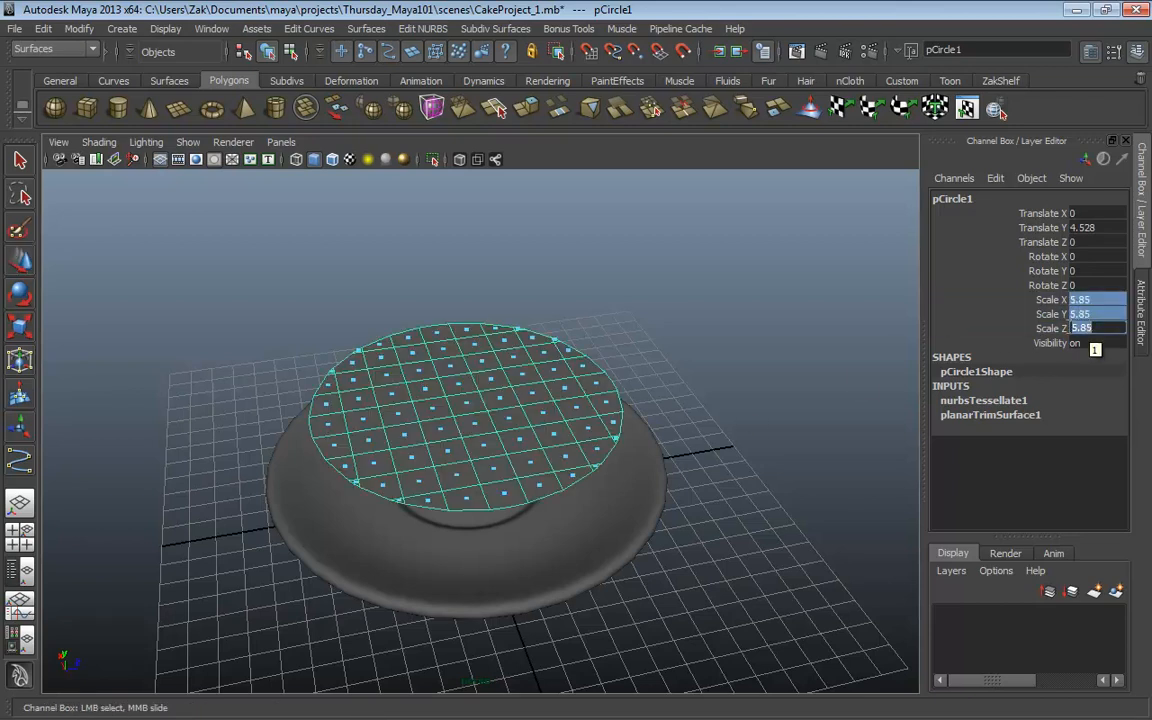
Step: Set the disk's tessellation U Number and V Number to 32 in its nurbsTessellate1 input
{"action": "left_click_drag", "start_coordinate": [740, 330], "coordinate": [849, 404], "text": "alt"}
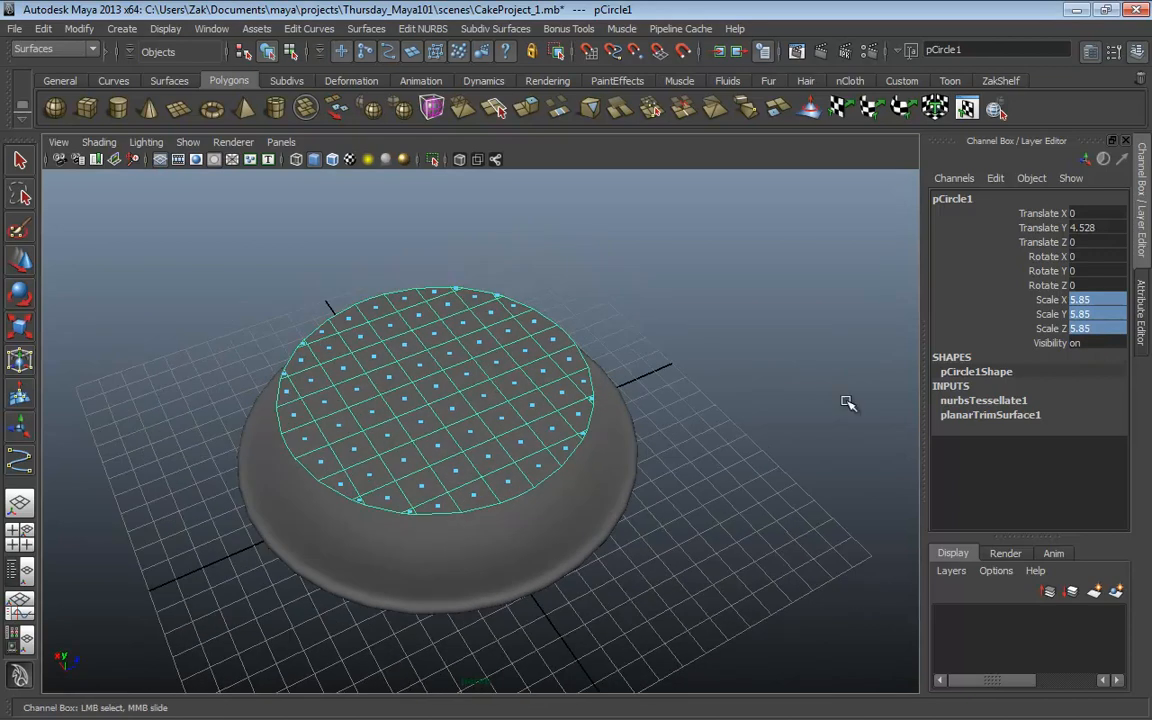
{"action": "left_click", "coordinate": [968, 401]}
{"action": "key", "text": "w"}
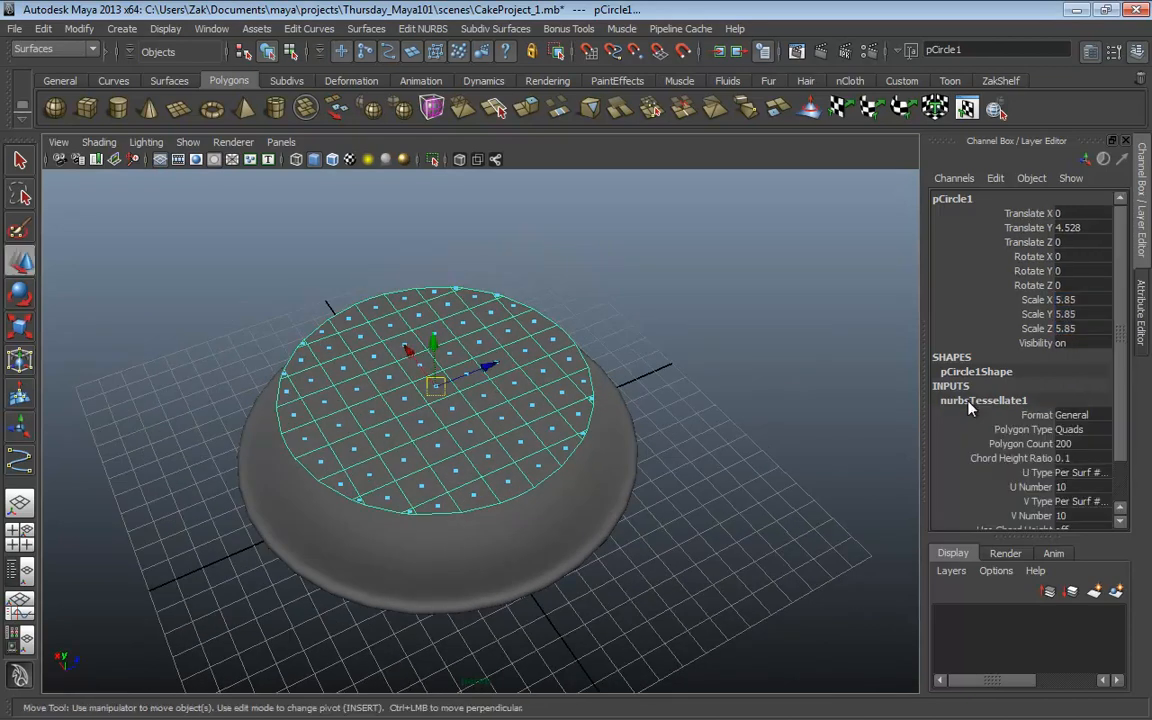
{"action": "scroll", "coordinate": [1118, 388], "scroll_direction": "down", "scroll_amount": 1}
{"action": "left_click", "coordinate": [1078, 436]}
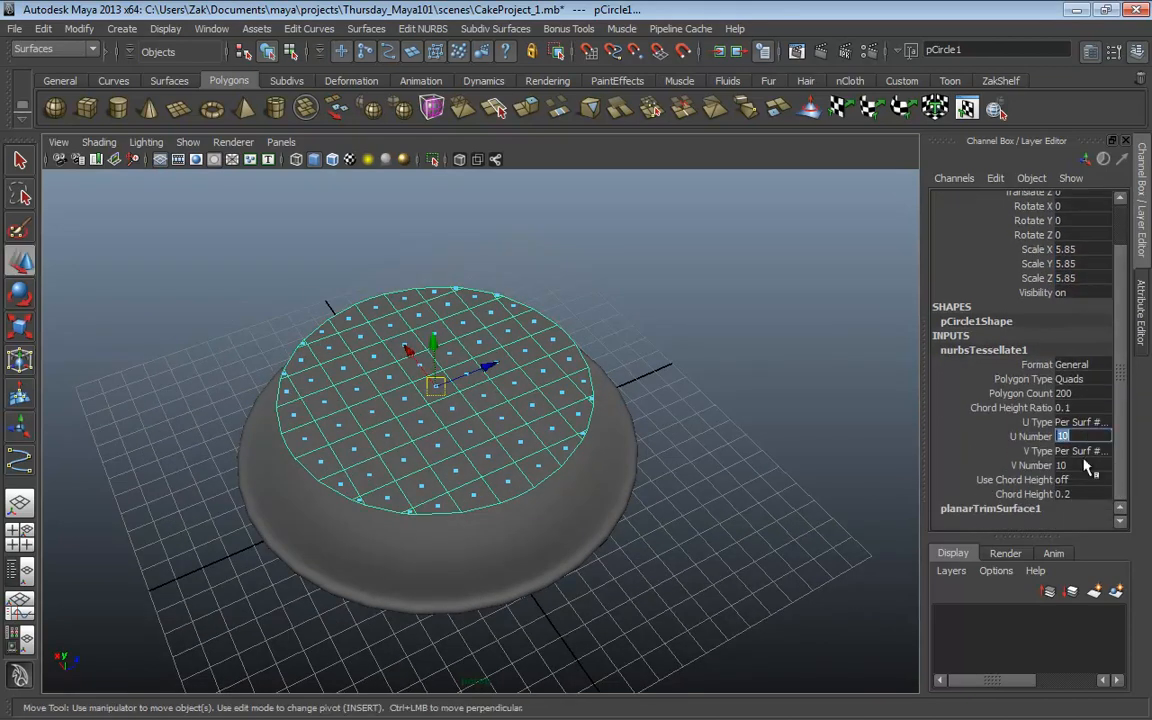
{"action": "left_click", "coordinate": [1078, 465], "text": "ctrl"}
{"action": "type", "text": "32"}
{"action": "key", "text": "Return"}
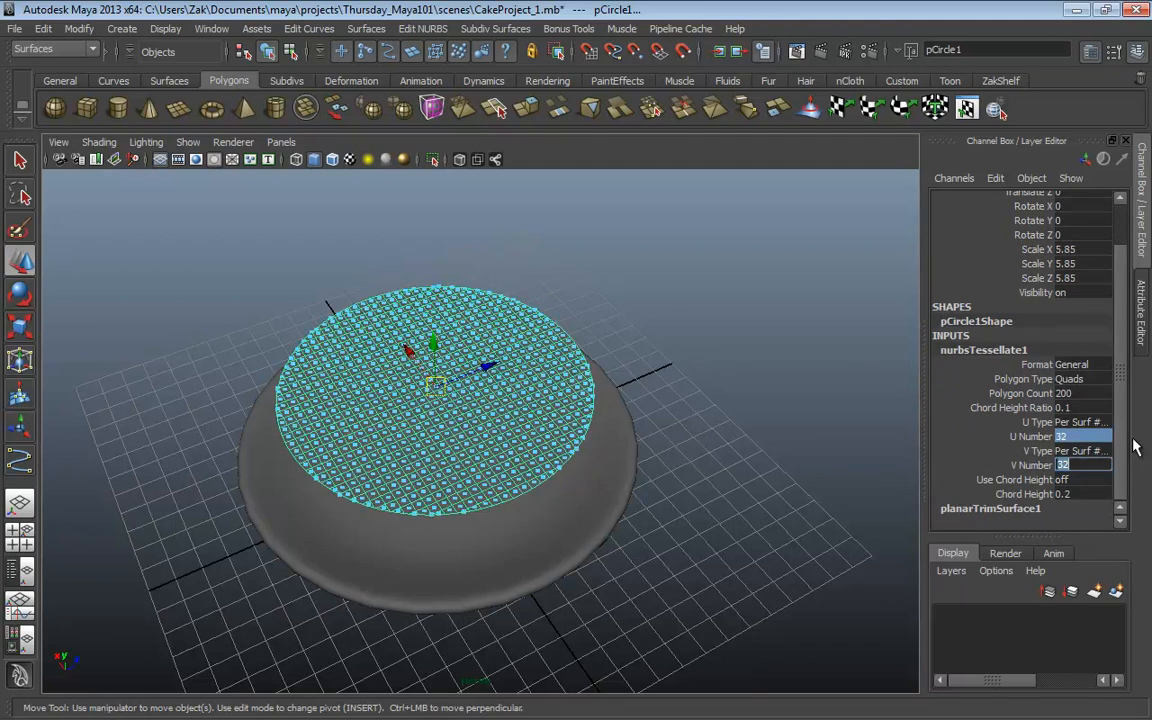
Step: Delete the disk's construction history and raise the disk to about 7.34 in Y
{"action": "left_click_drag", "start_coordinate": [718, 439], "coordinate": [635, 404], "text": "alt"}
{"action": "right_click_drag", "start_coordinate": [635, 404], "coordinate": [710, 442], "text": "alt"}
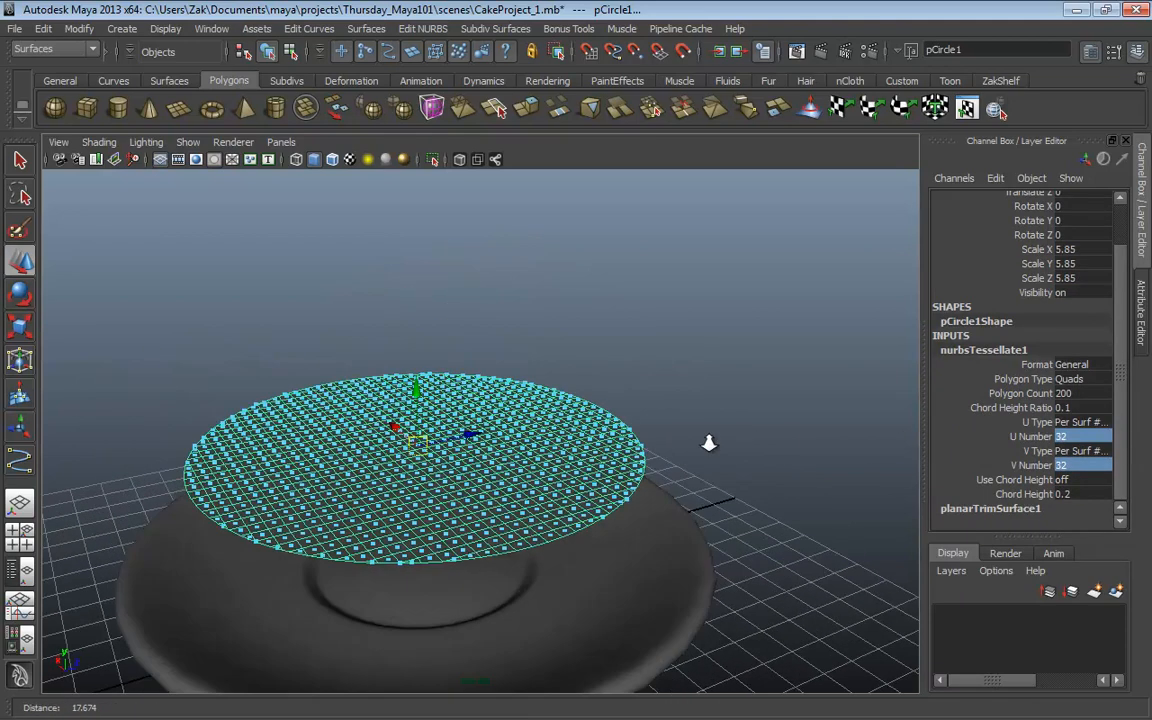
{"action": "left_click", "coordinate": [43, 28]}
{"action": "mouse_move", "coordinate": [105, 213]}
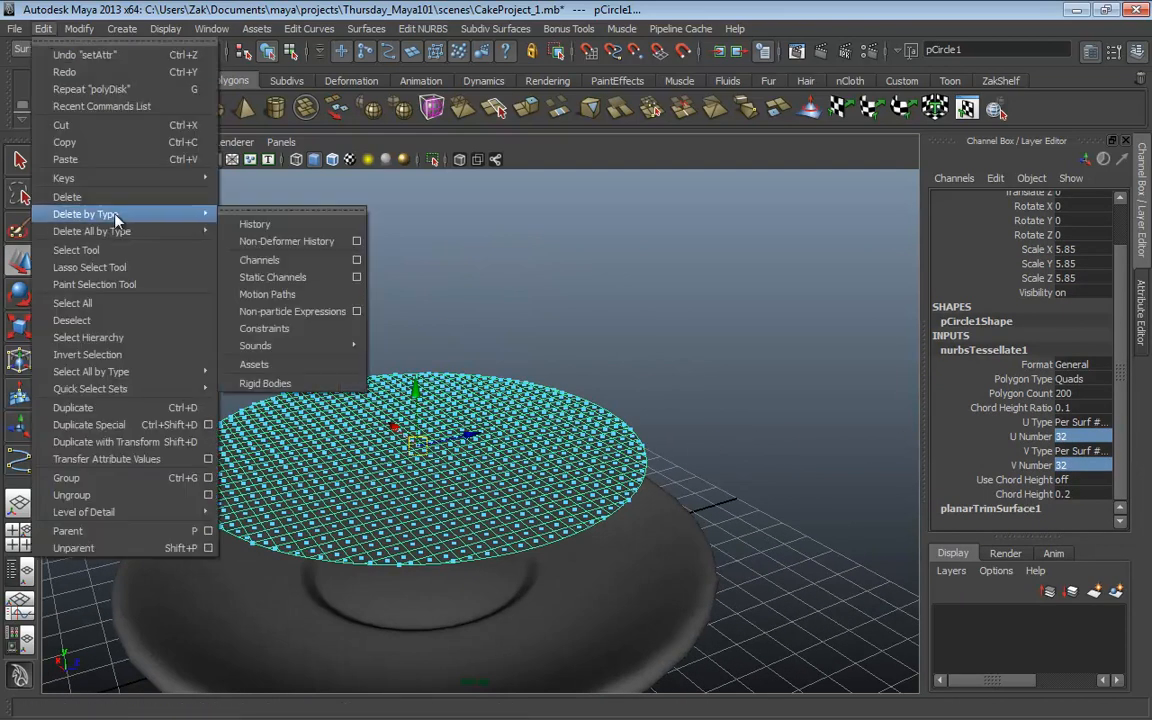
{"action": "left_click", "coordinate": [248, 229]}
{"action": "left_click_drag", "start_coordinate": [303, 249], "coordinate": [372, 236], "text": "alt"}
{"action": "left_click_drag", "start_coordinate": [514, 398], "coordinate": [543, 417], "text": "alt"}
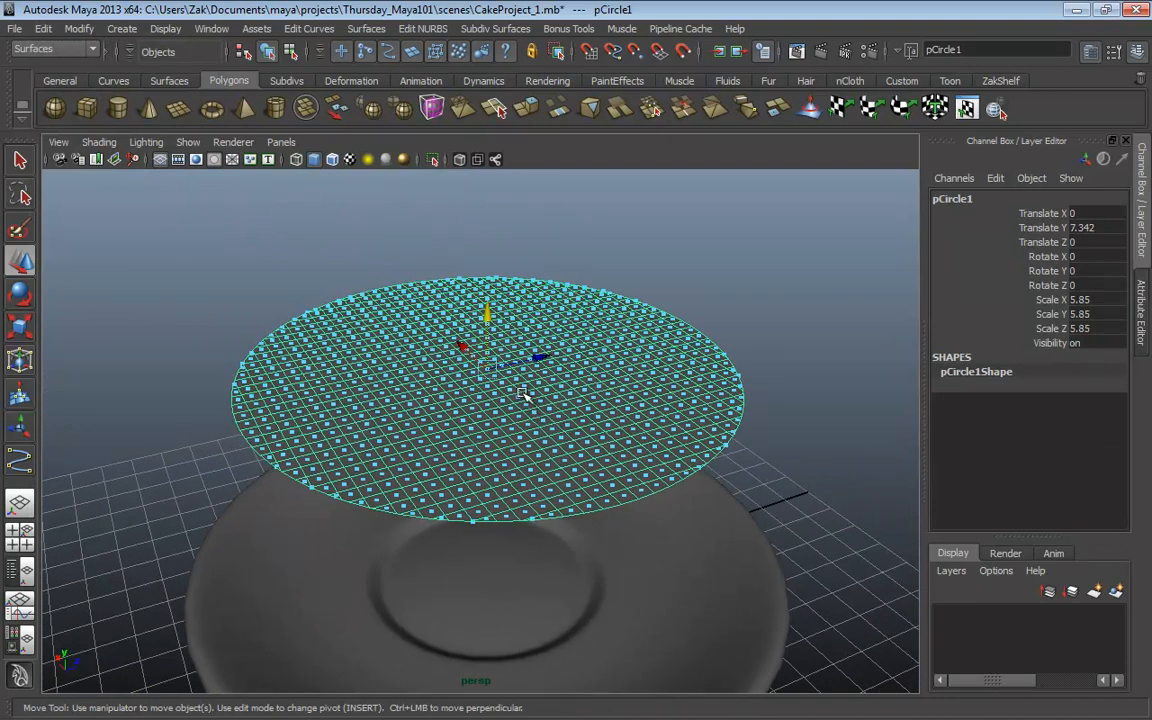
Step: Select all of the new disk's vertices in vertex mode and merge them with Merge Vertices
{"action": "right_click_drag", "start_coordinate": [523, 395], "coordinate": [408, 346]}
{"action": "left_click_drag", "start_coordinate": [566, 411], "coordinate": [275, 355], "text": "alt"}
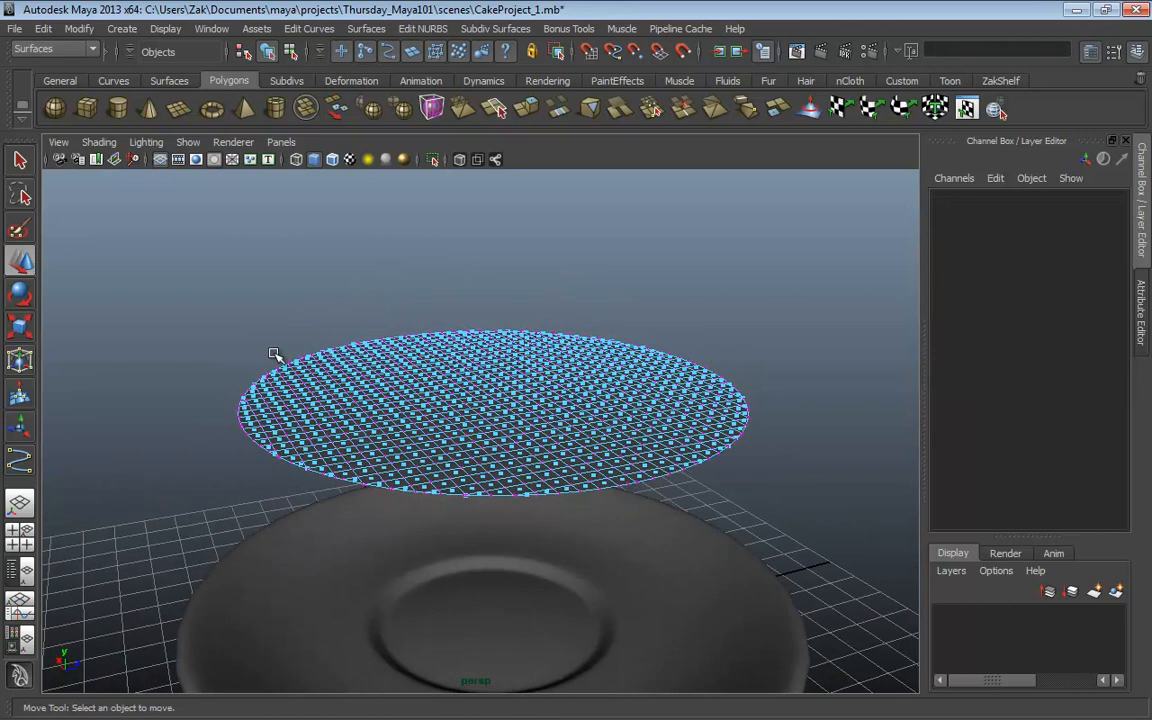
{"action": "left_click_drag", "start_coordinate": [243, 313], "coordinate": [750, 490]}
{"action": "left_click_drag", "start_coordinate": [728, 421], "coordinate": [805, 412], "text": "alt"}
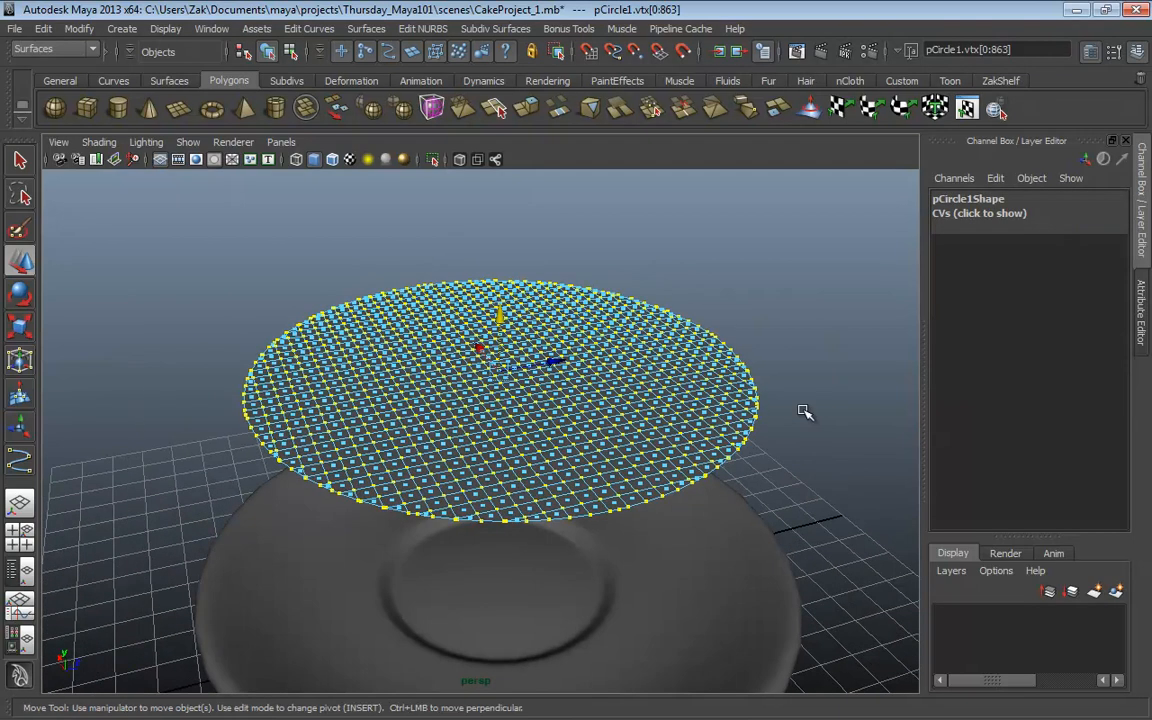
{"action": "right_click_drag", "start_coordinate": [778, 306], "coordinate": [870, 258], "text": "shift"}
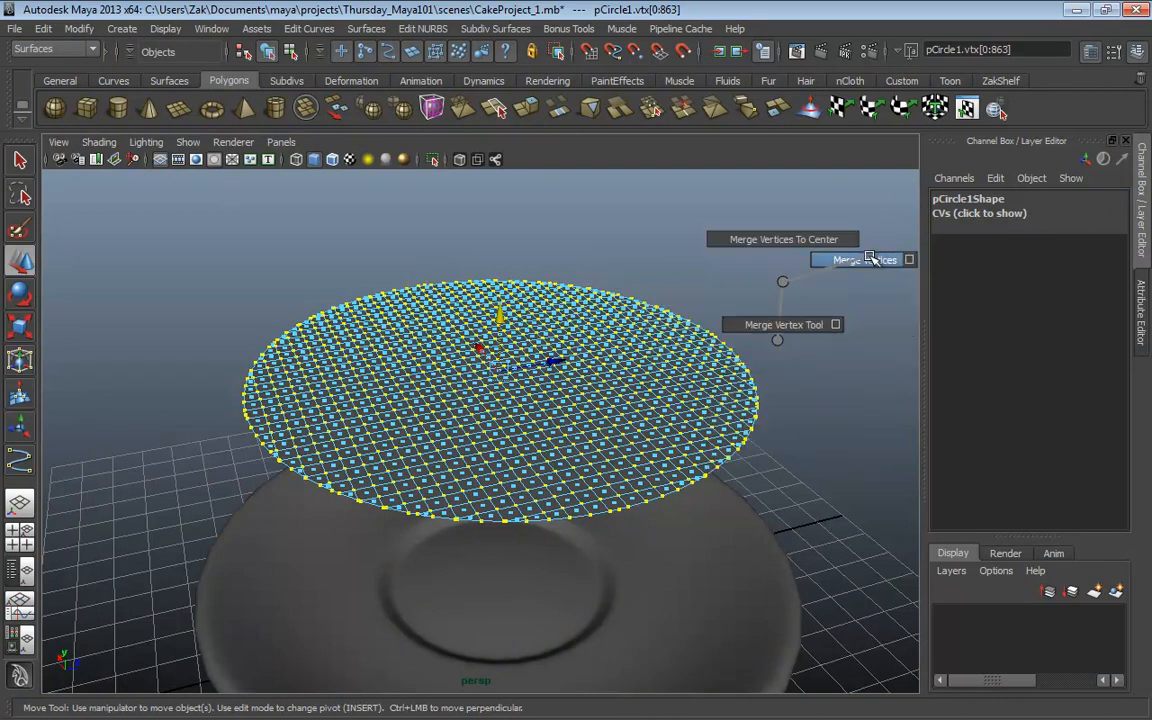
{"action": "right_click_drag", "start_coordinate": [870, 259], "coordinate": [870, 259], "text": "shift"}
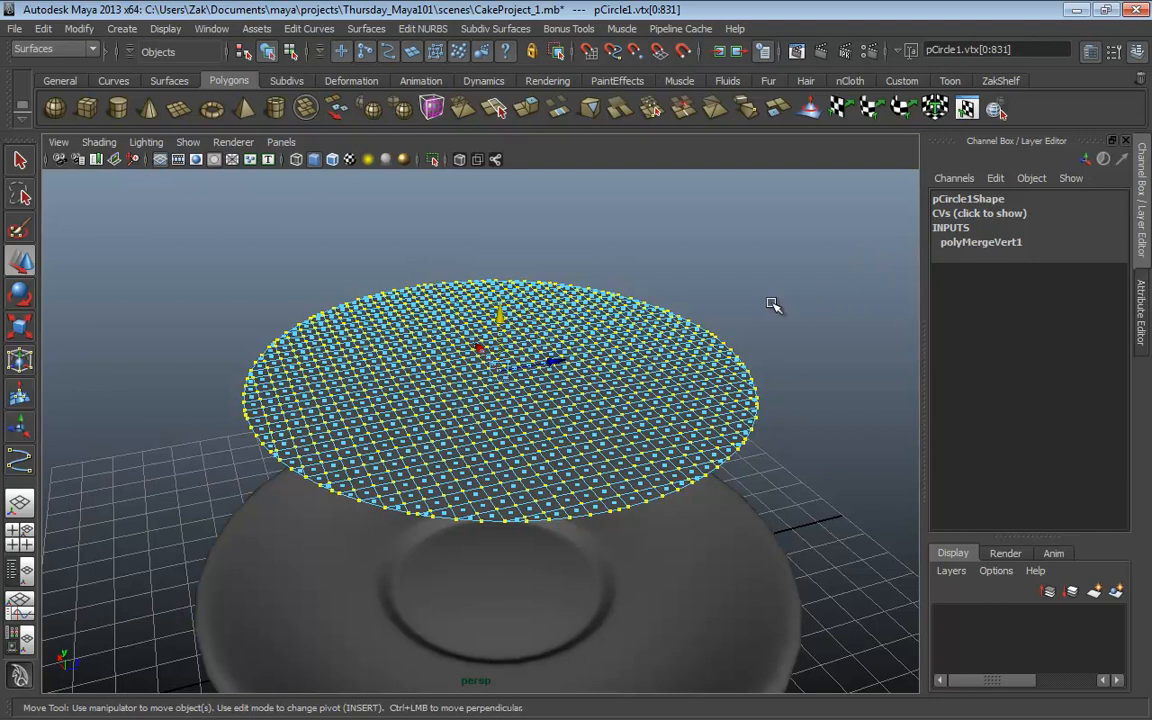
Step: Clear the vertex selection and return to object mode with the whole disk selected
{"action": "left_click_drag", "start_coordinate": [756, 309], "coordinate": [736, 357], "text": "alt"}
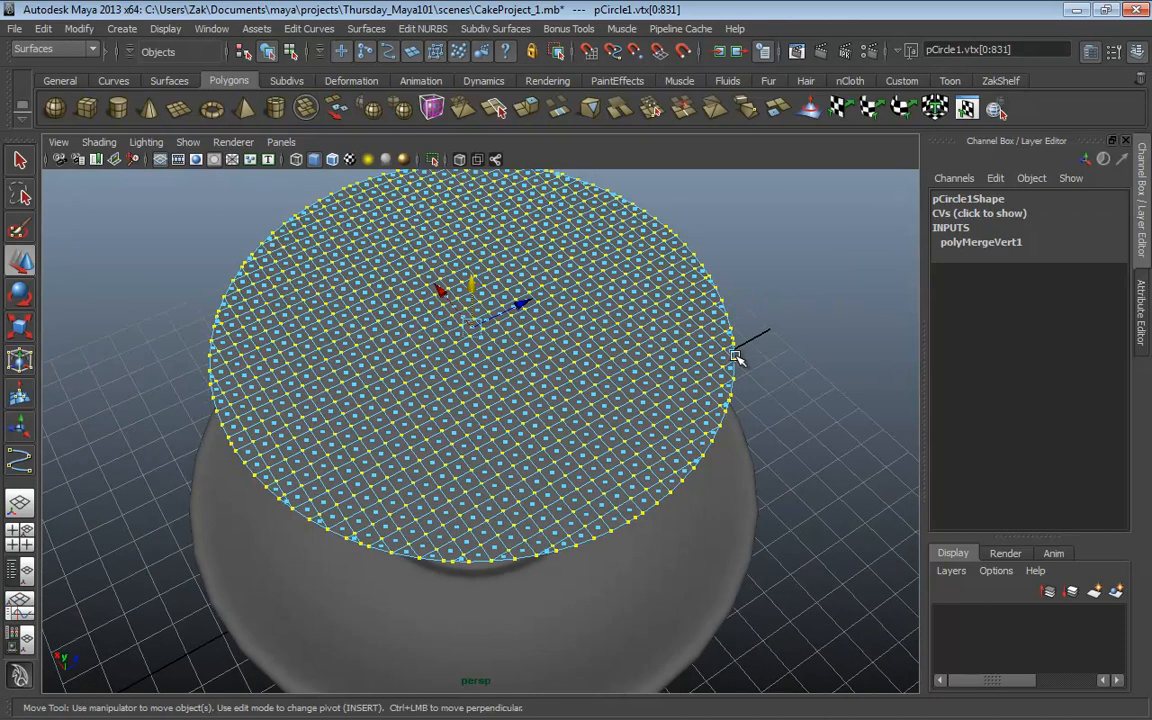
{"action": "left_click", "coordinate": [736, 357]}
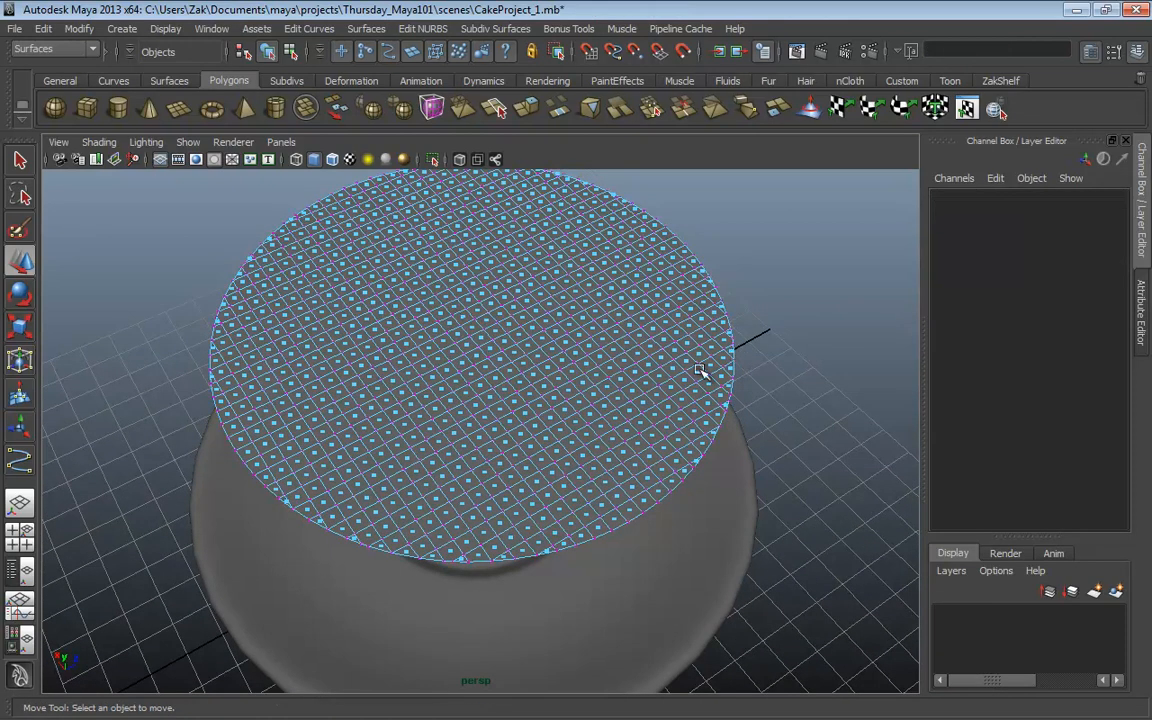
{"action": "left_click_drag", "start_coordinate": [545, 358], "coordinate": [487, 437], "text": "alt"}
{"action": "key", "text": "F8"}
{"action": "key", "text": "F8"}
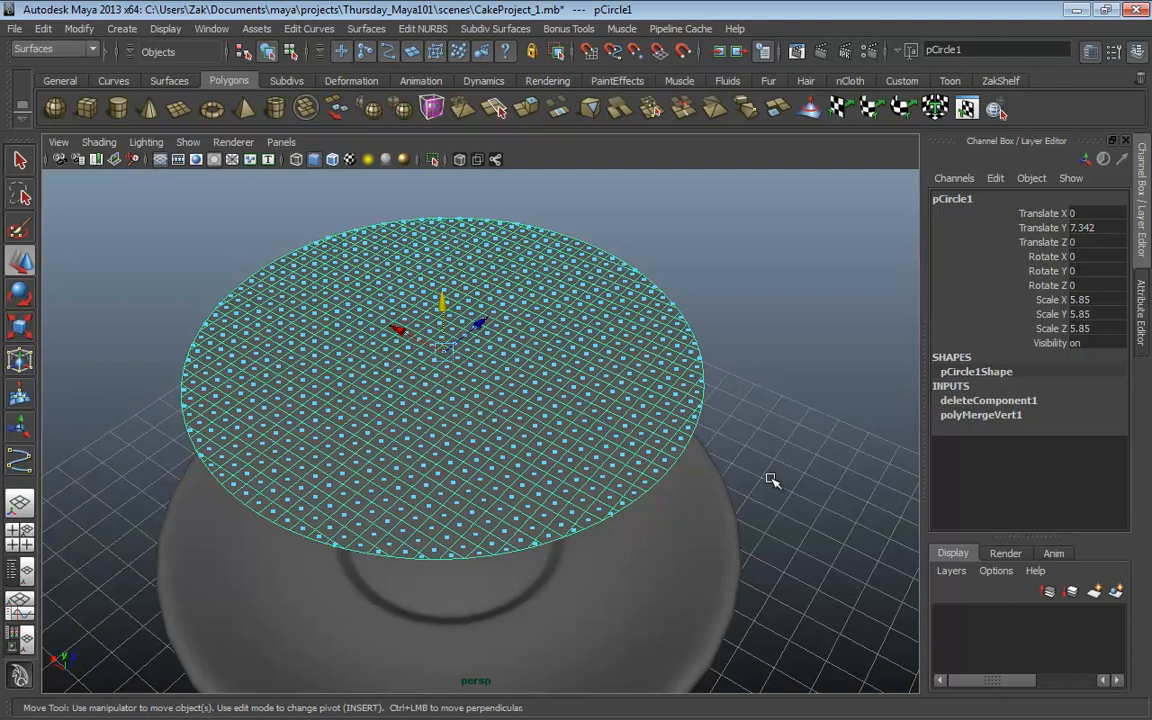
{"action": "right_click_drag", "start_coordinate": [738, 412], "coordinate": [742, 376], "text": "shift"}
{"action": "left_click", "coordinate": [744, 381]}
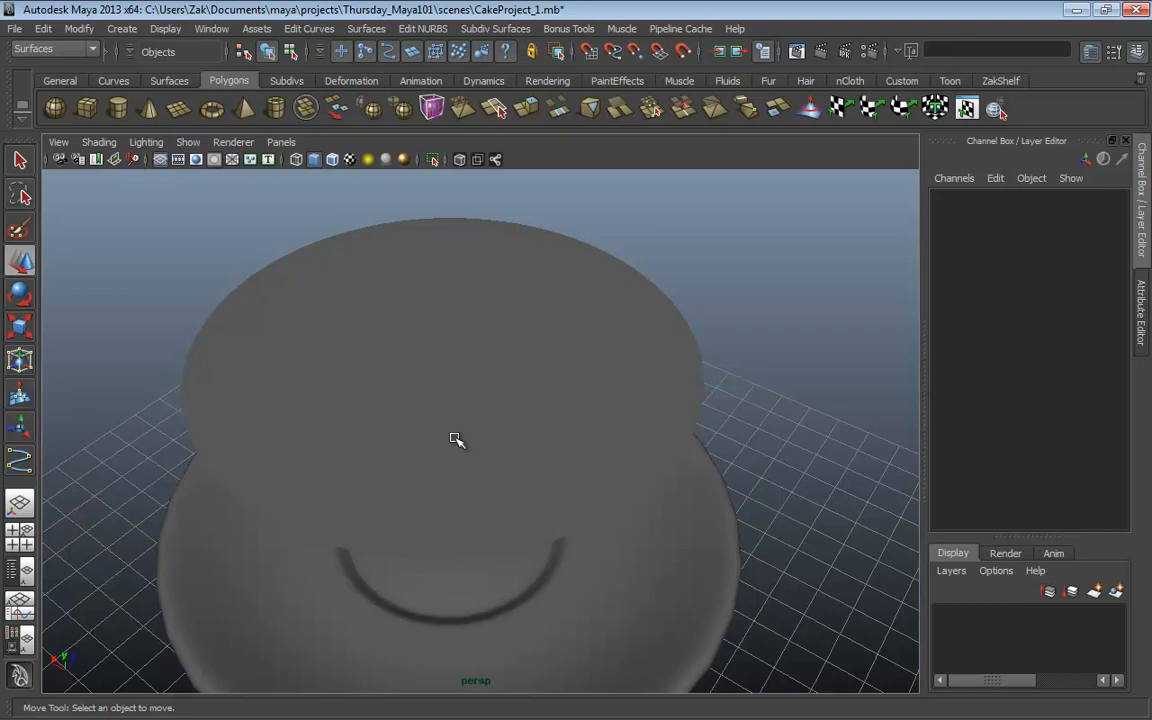
{"action": "left_click", "coordinate": [572, 422]}
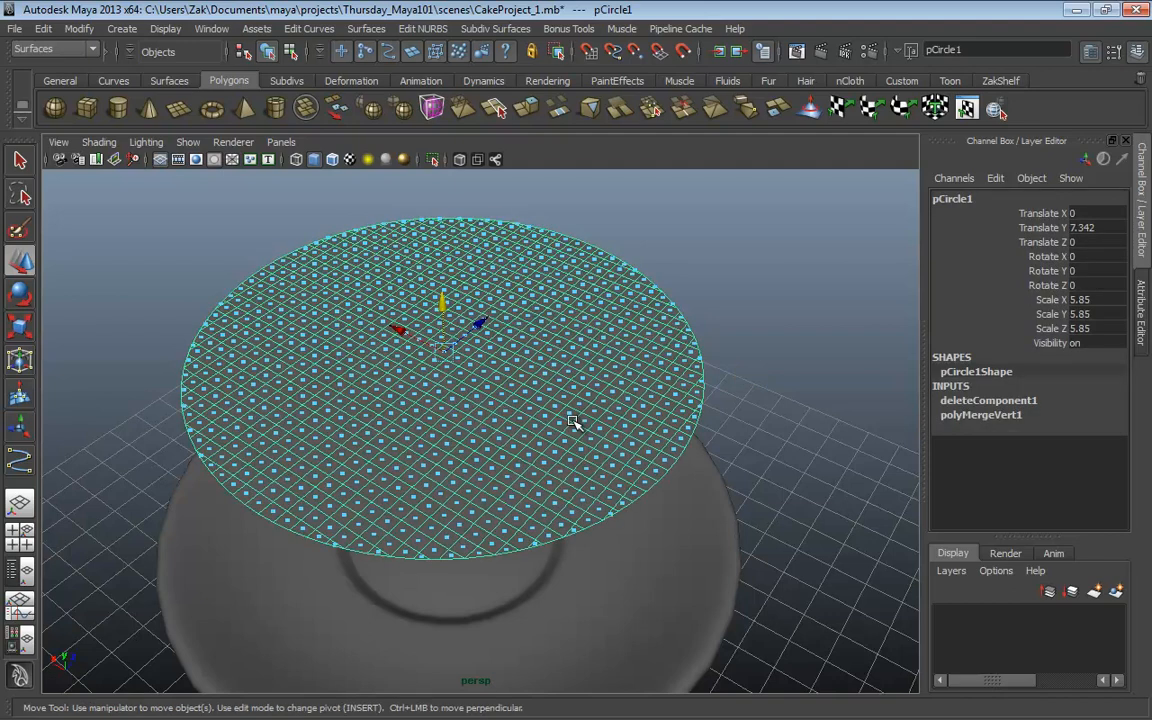
{"action": "key", "text": "Delete"}
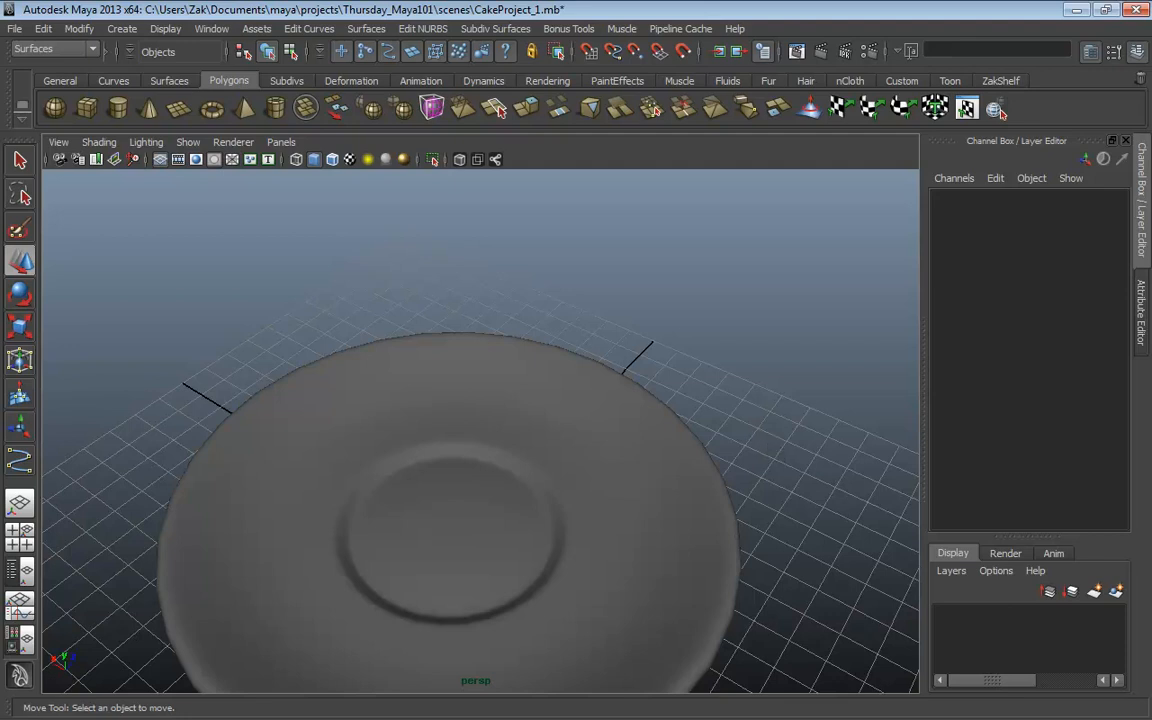
{"action": "key", "text": "ctrl+z"}
Step: Switch the disk to face mode in the top view and select the single face at its exact centre
{"action": "left_click_drag", "start_coordinate": [468, 351], "coordinate": [543, 344], "text": "alt"}
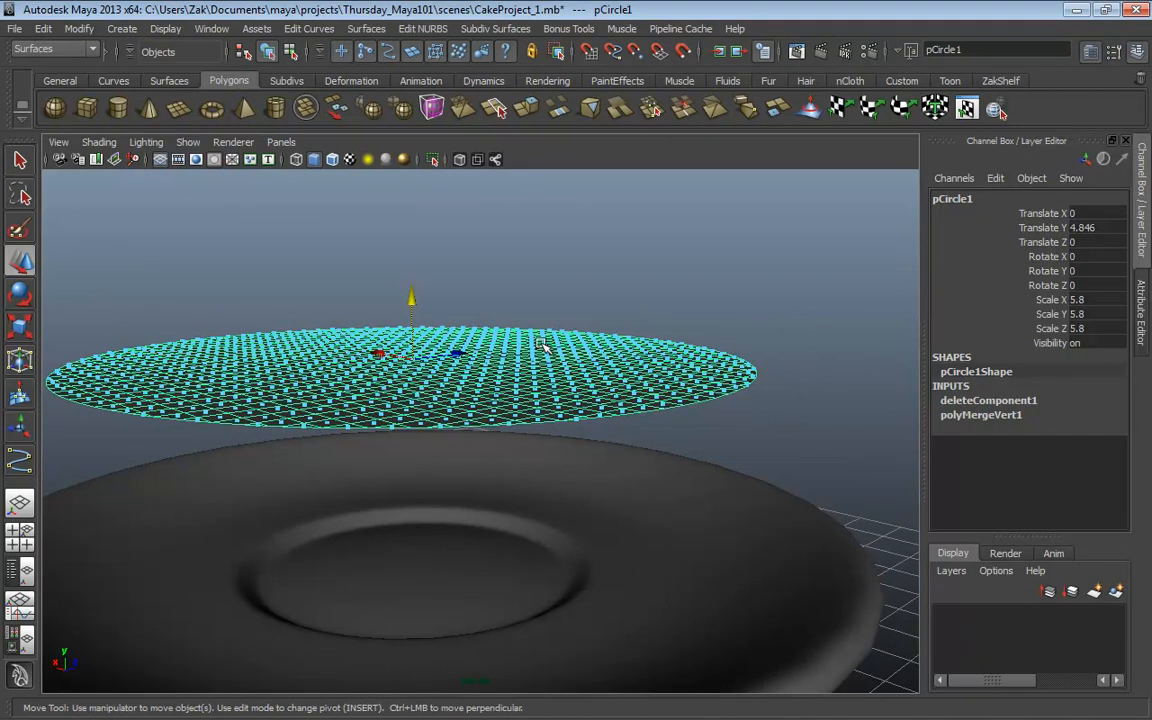
{"action": "key", "text": "space"}
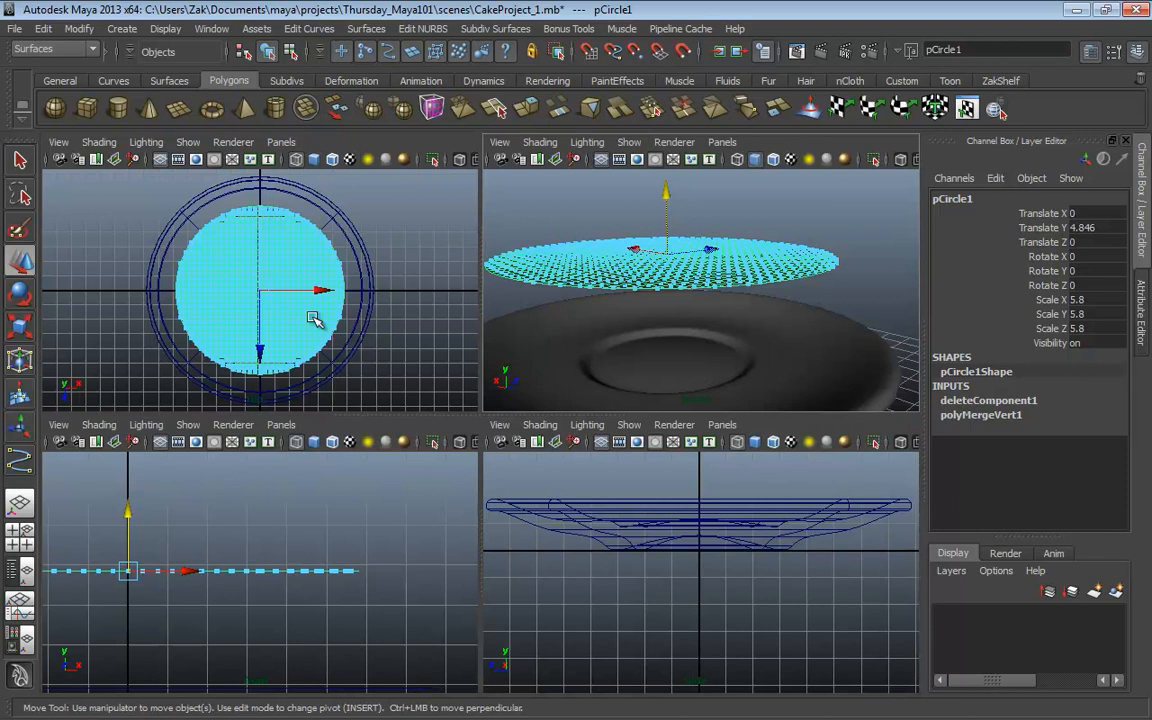
{"action": "key", "text": "space"}
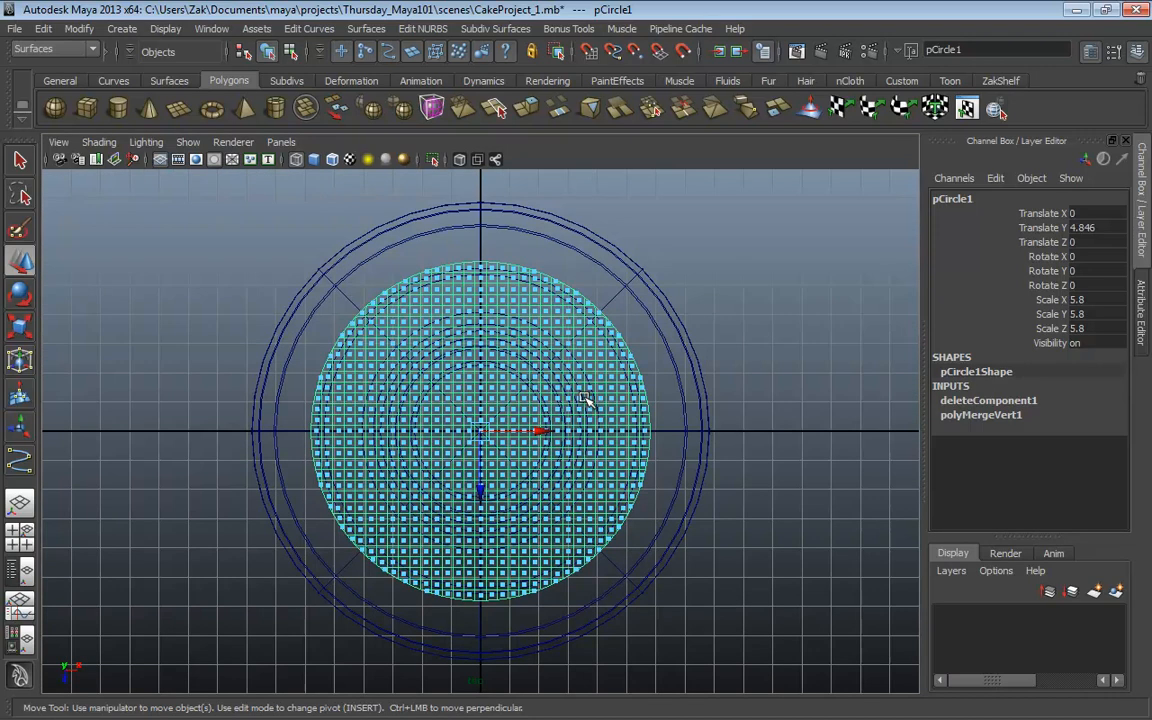
{"action": "right_click_drag", "start_coordinate": [488, 404], "coordinate": [795, 490], "text": "alt"}
{"action": "right_click_drag", "start_coordinate": [540, 424], "coordinate": [470, 420]}
{"action": "left_click", "coordinate": [454, 411]}
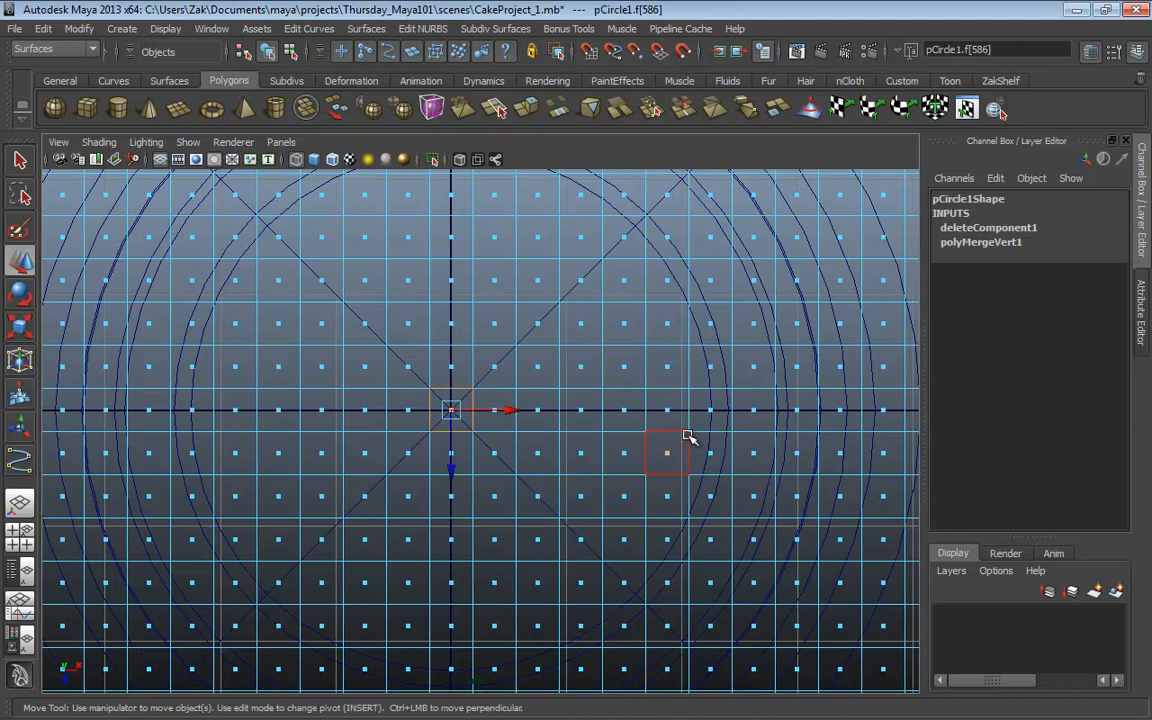
Step: Turn on soft selection for the disk's centre face in the perspective view and set the falloff radius to about 5.61
{"action": "right_click_drag", "start_coordinate": [686, 419], "coordinate": [496, 424], "text": "alt"}
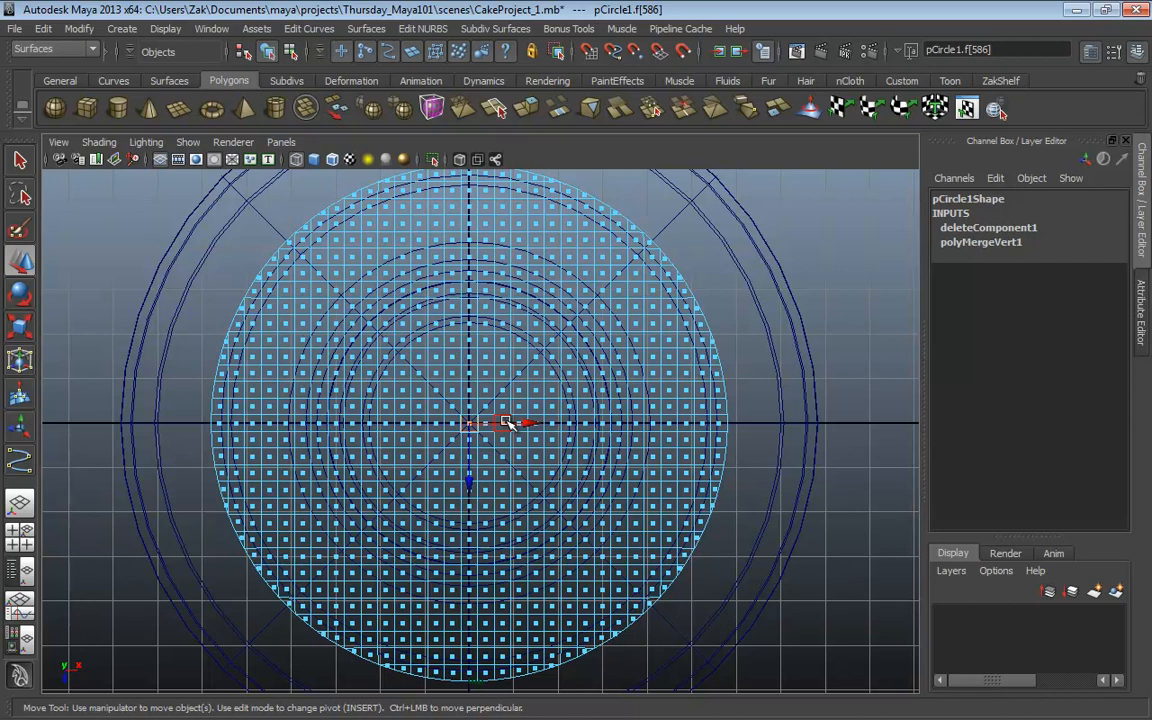
{"action": "key", "text": "F8"}
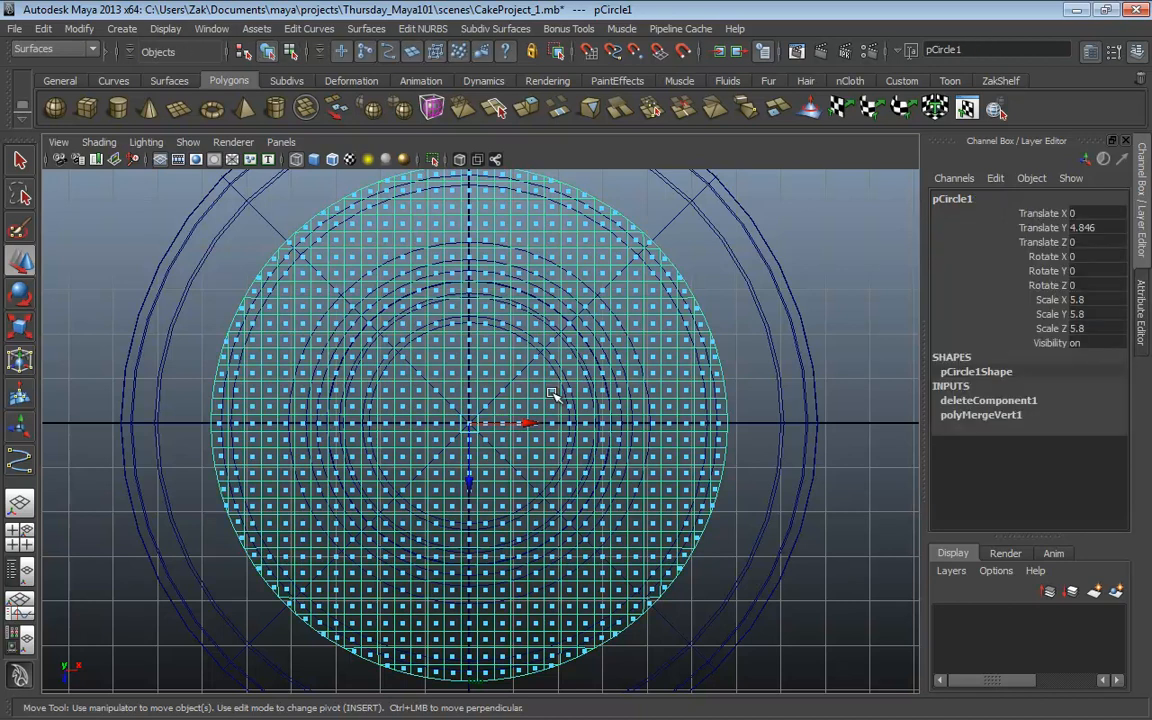
{"action": "key", "text": "space"}
{"action": "key", "text": "space"}
{"action": "right_click_drag", "start_coordinate": [630, 324], "coordinate": [566, 398], "text": "alt"}
{"action": "mouse_move", "coordinate": [598, 417]}
{"action": "middle_mouse_down", "text": "alt"}
{"action": "mouse_move", "coordinate": [643, 422]}
{"action": "mouse_move", "coordinate": [617, 427]}
{"action": "middle_mouse_up", "text": "alt"}
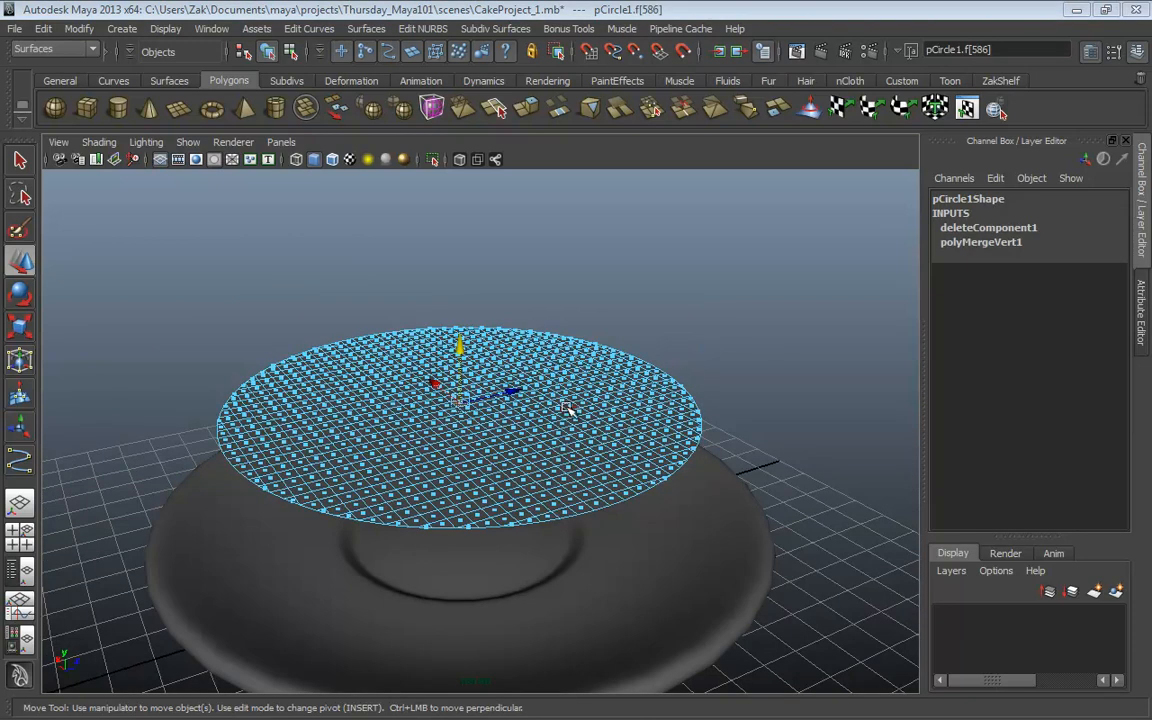
{"action": "left_click_drag", "start_coordinate": [571, 406], "coordinate": [567, 433], "text": "alt"}
{"action": "scroll", "coordinate": [567, 433], "scroll_direction": "up", "scroll_amount": 2}
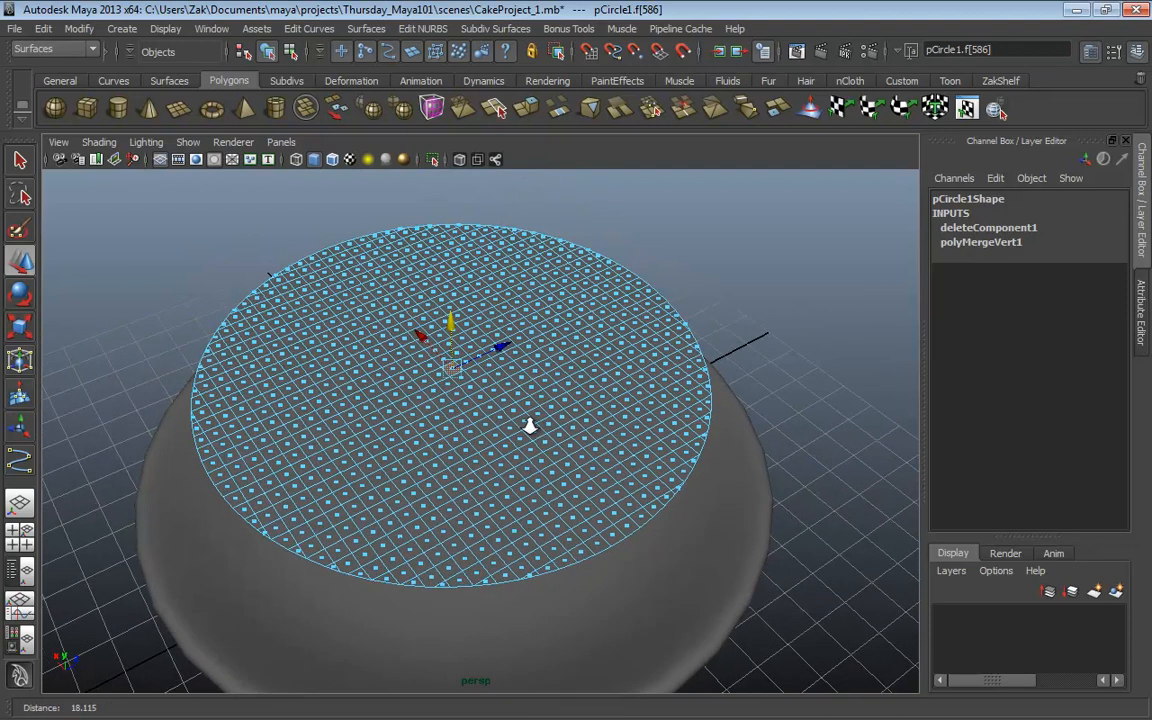
{"action": "scroll", "coordinate": [466, 409], "scroll_direction": "up", "scroll_amount": 2}
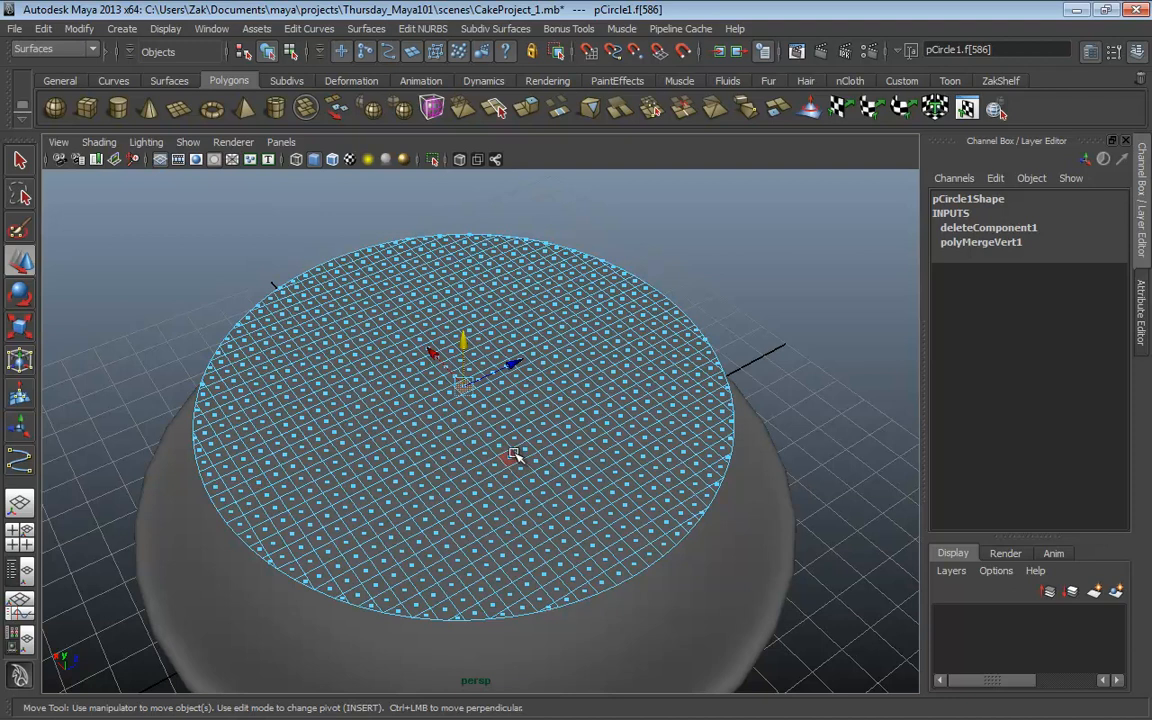
{"action": "left_click_drag", "start_coordinate": [452, 411], "coordinate": [615, 436]}
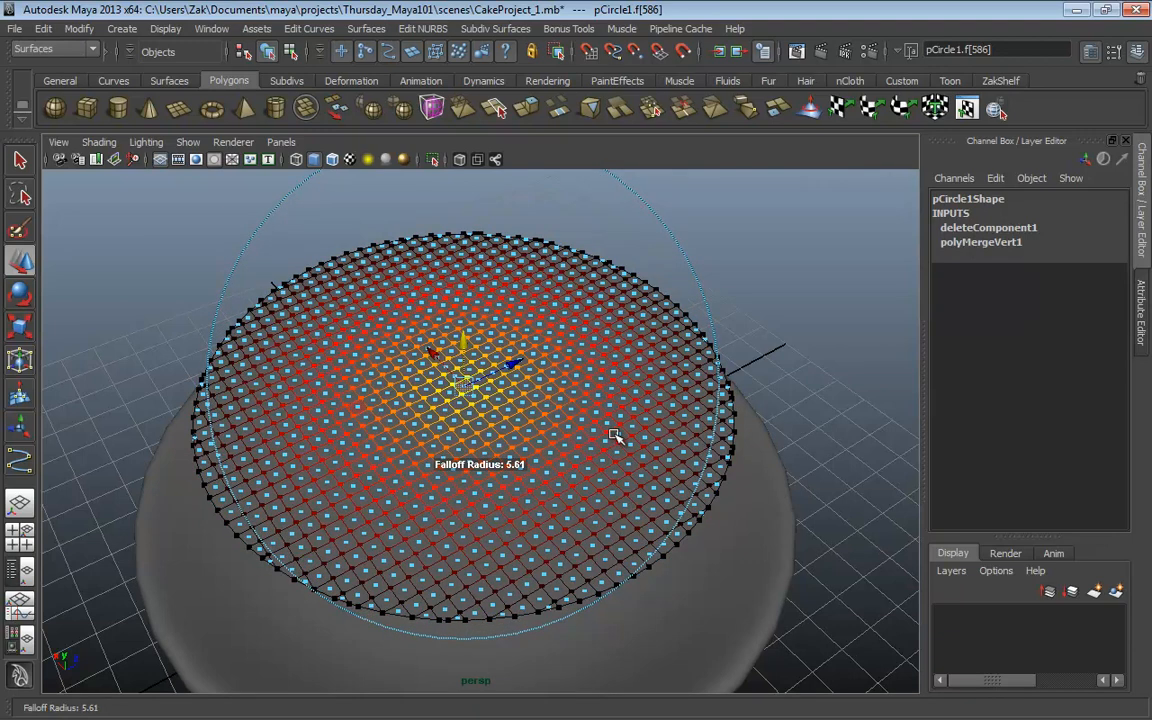
{"action": "left_click_drag", "start_coordinate": [615, 436], "coordinate": [615, 436]}
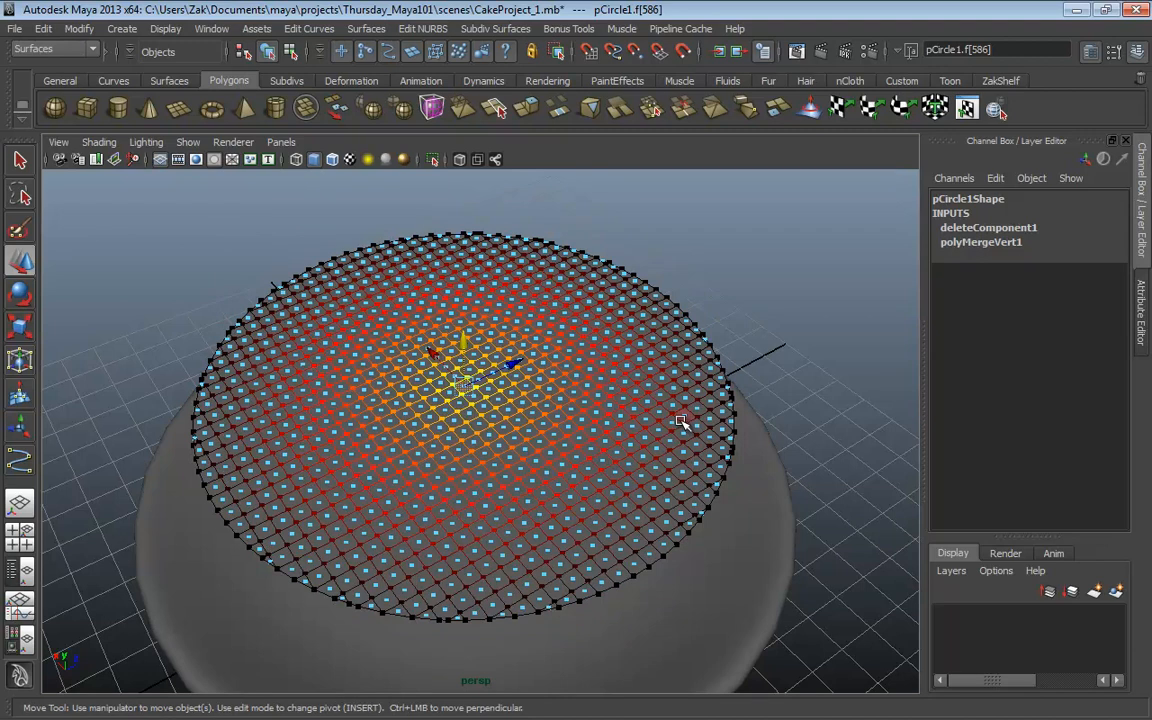
Step: Try raising the disk's soft-selected centre to about 8.74 in Y, and undo the move
{"action": "left_click_drag", "start_coordinate": [699, 419], "coordinate": [672, 378], "text": "alt"}
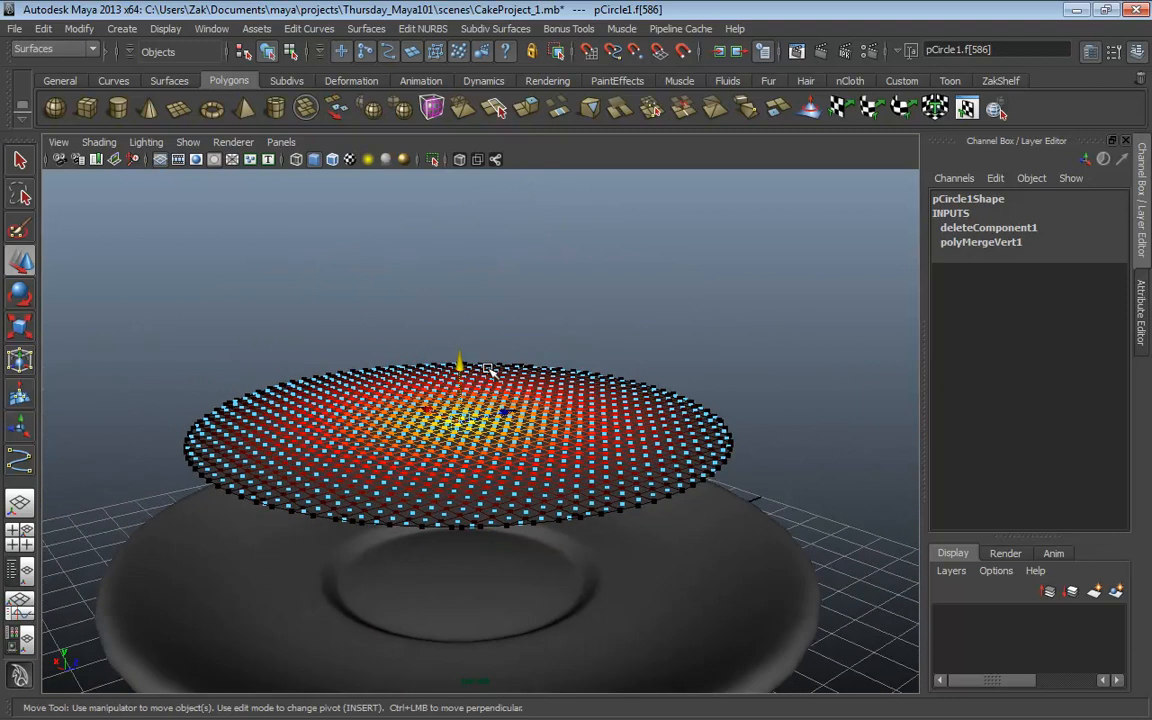
{"action": "left_click_drag", "start_coordinate": [459, 362], "coordinate": [464, 177]}
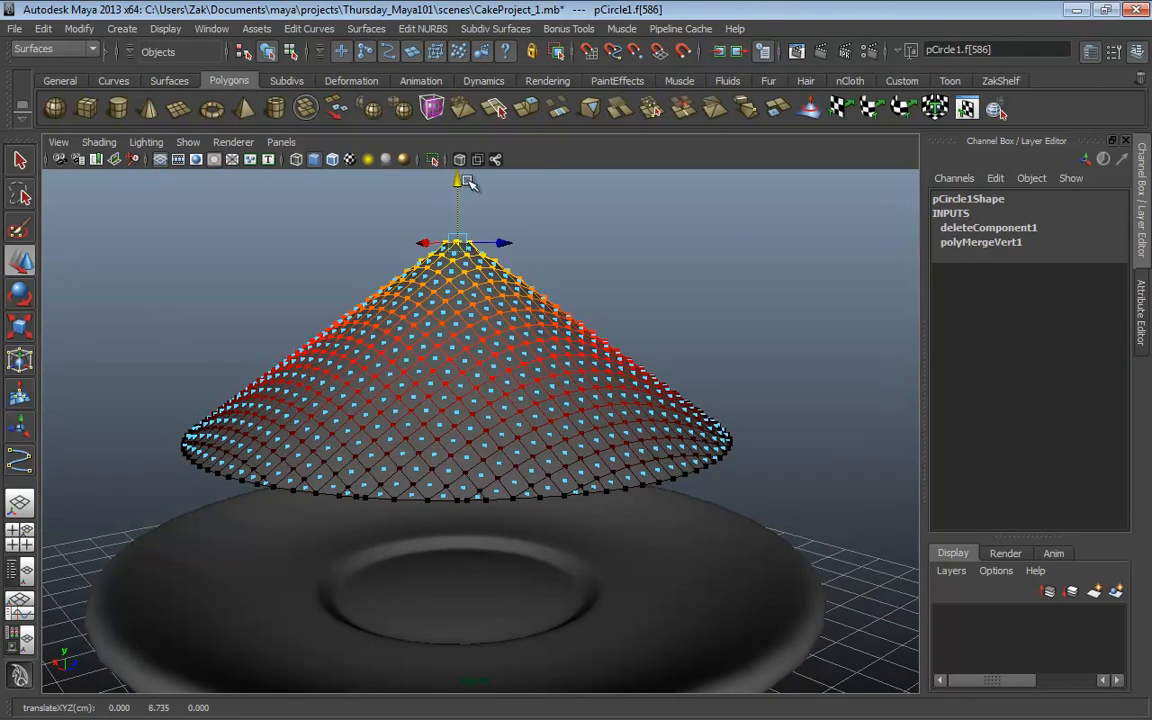
{"action": "key", "text": "ctrl+z"}
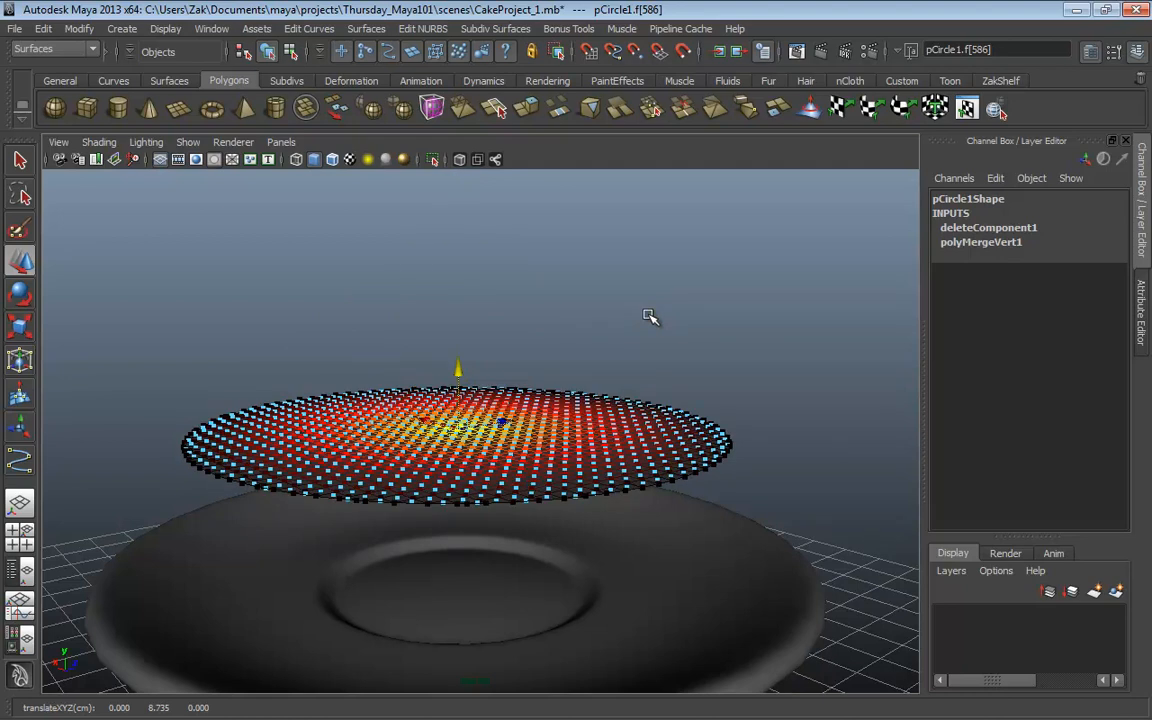
Step: Apply the smooth falloff curve preset in the Move Tool's soft selection settings, and test it by raising the disk's centre and undoing the move
{"action": "left_click", "coordinate": [1122, 52]}
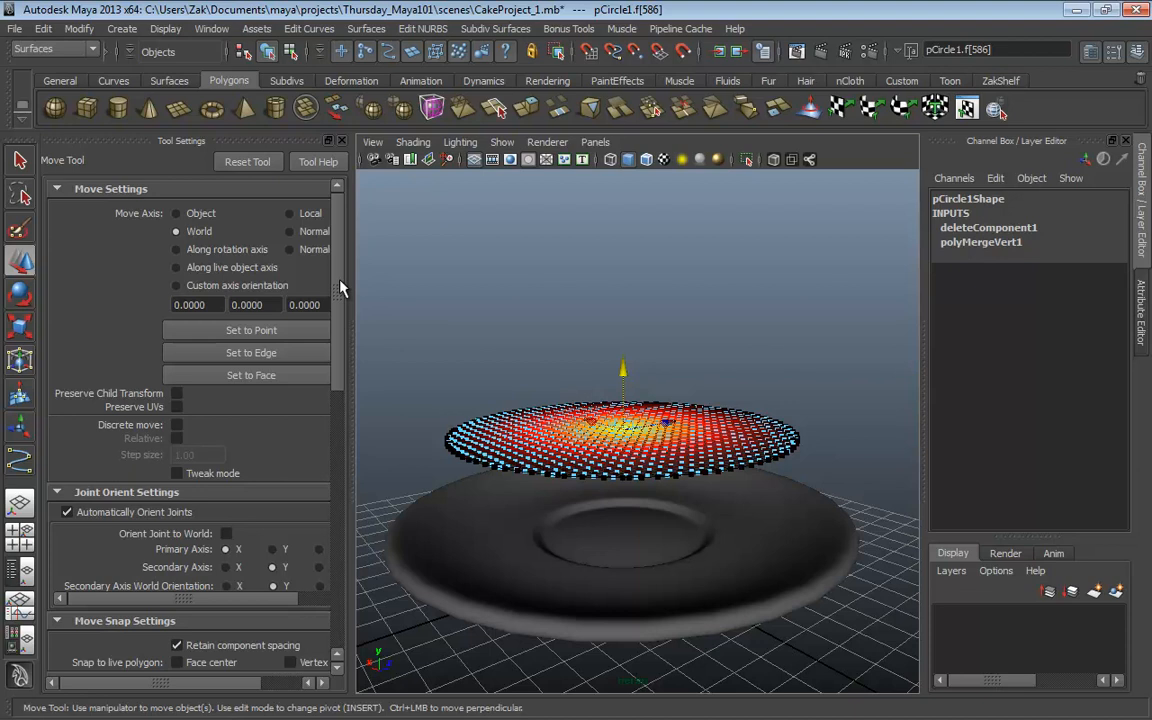
{"action": "left_click_drag", "start_coordinate": [340, 288], "coordinate": [326, 489]}
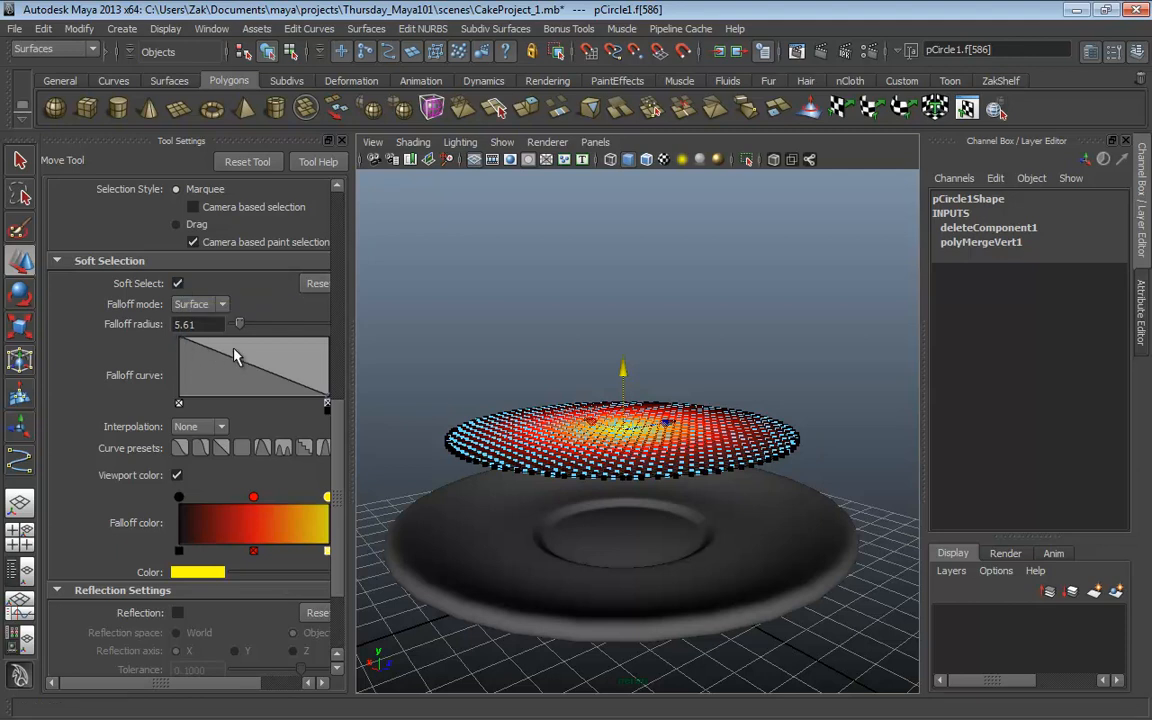
{"action": "left_click", "coordinate": [180, 339]}
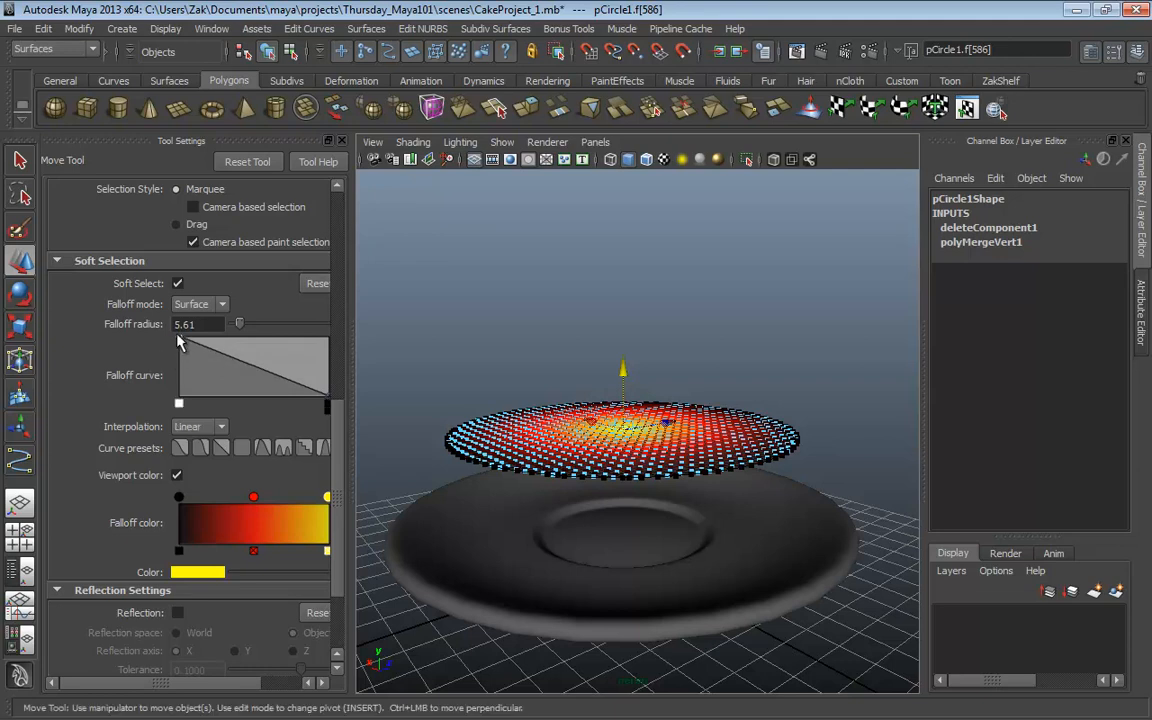
{"action": "left_click", "coordinate": [181, 447]}
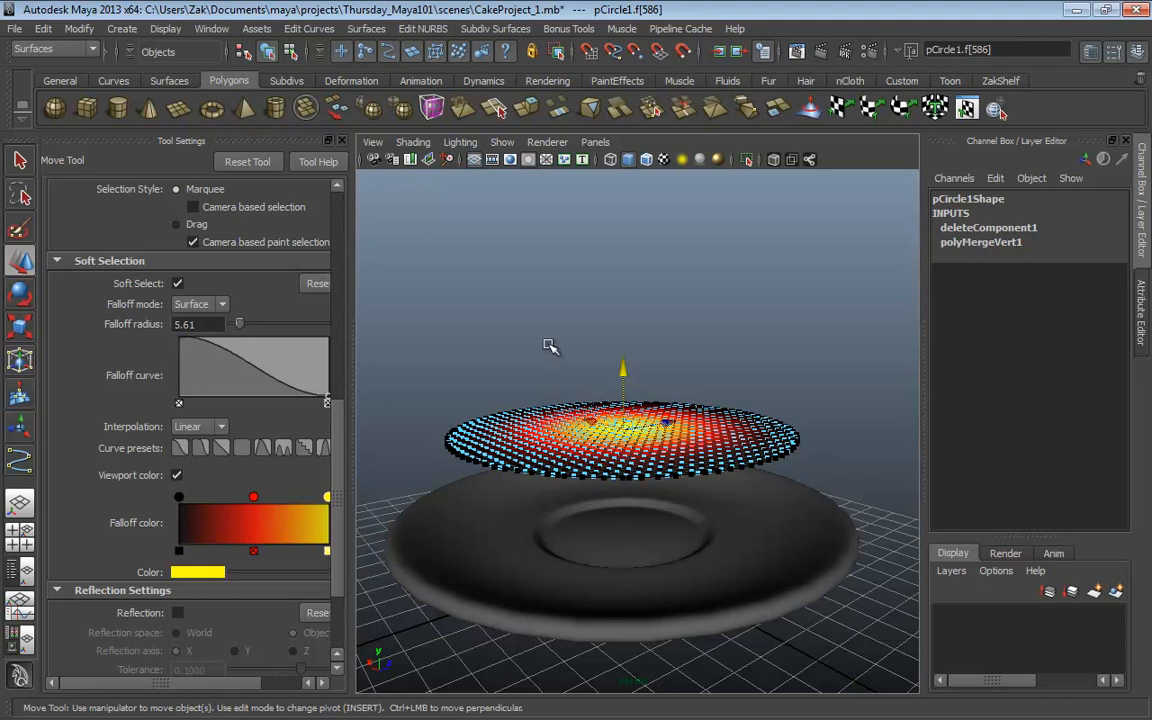
{"action": "left_click_drag", "start_coordinate": [624, 370], "coordinate": [626, 304]}
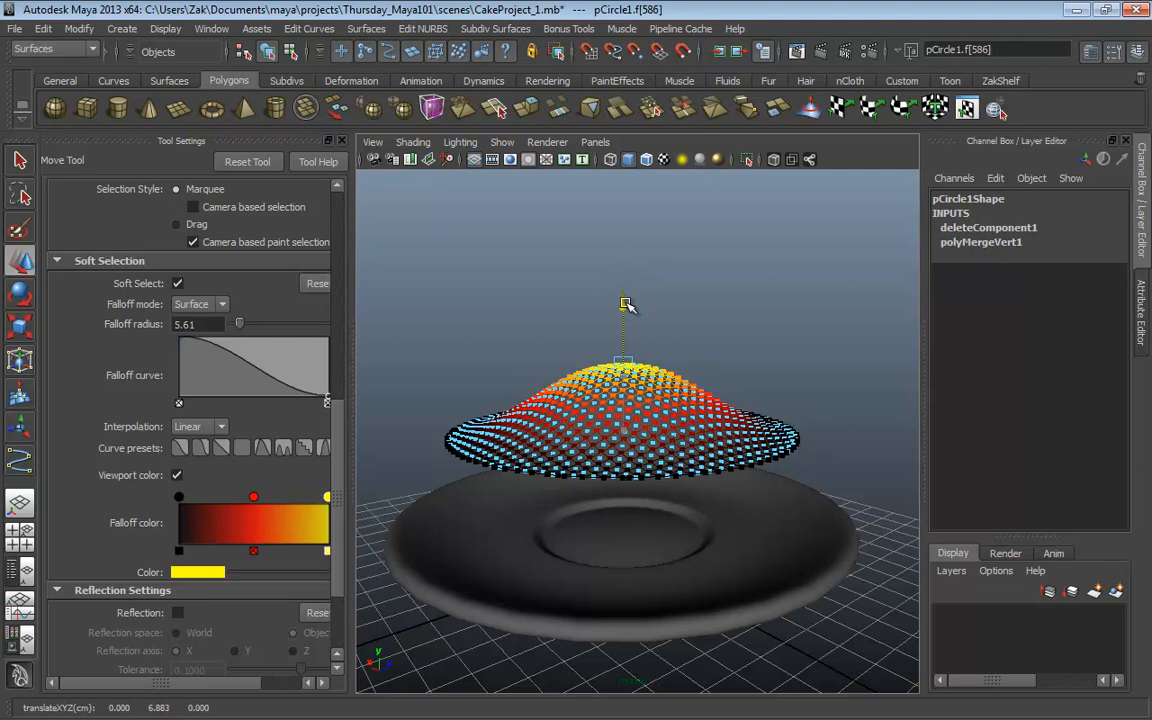
{"action": "key", "text": "z"}
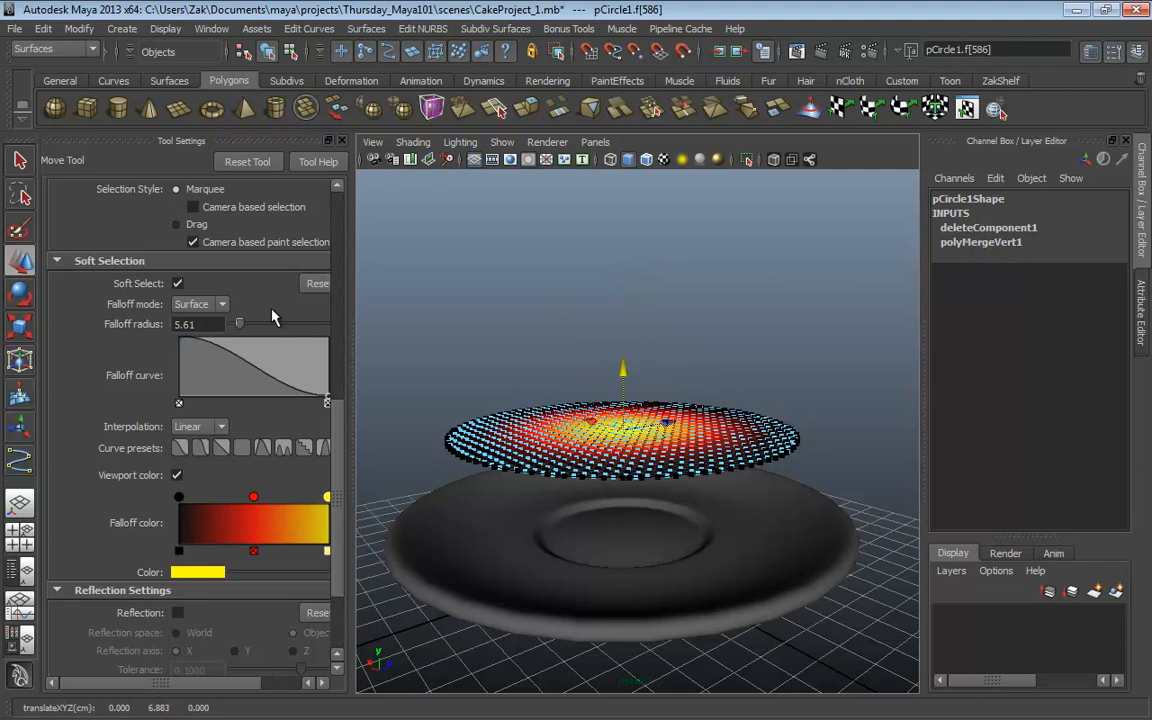
Step: Set the interpolation of the falloff curve's start and end points to Spline, widening the settings area to reach the end point
{"action": "left_click", "coordinate": [181, 344]}
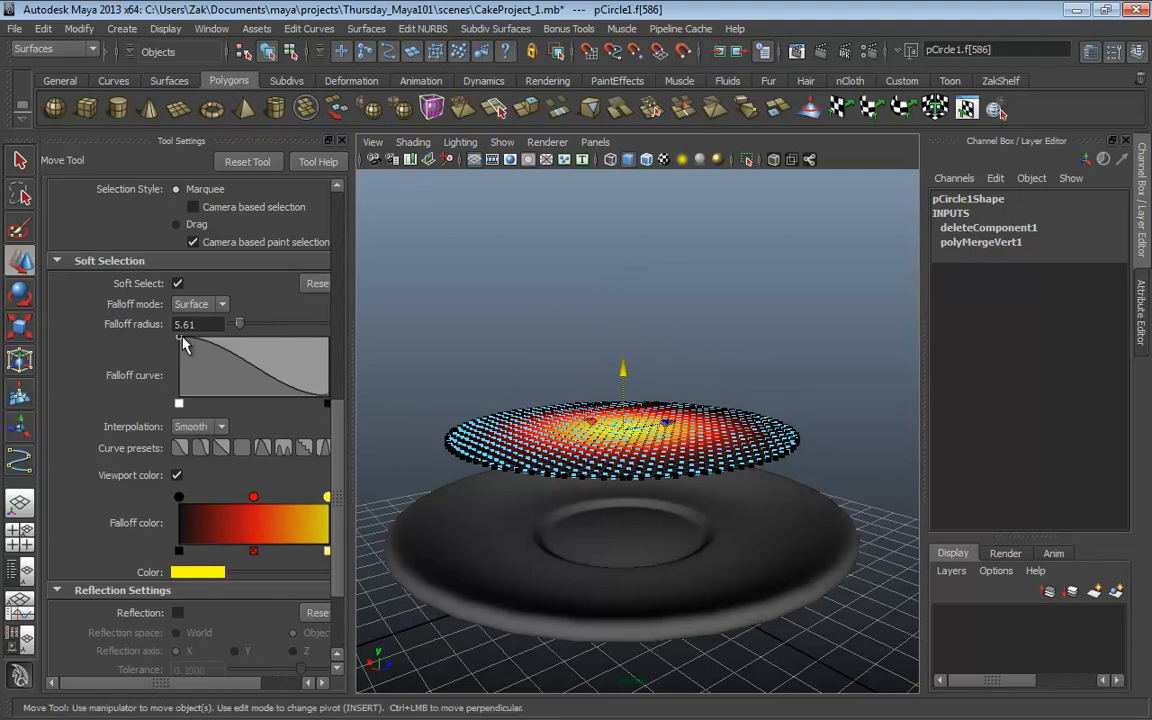
{"action": "left_click", "coordinate": [215, 428]}
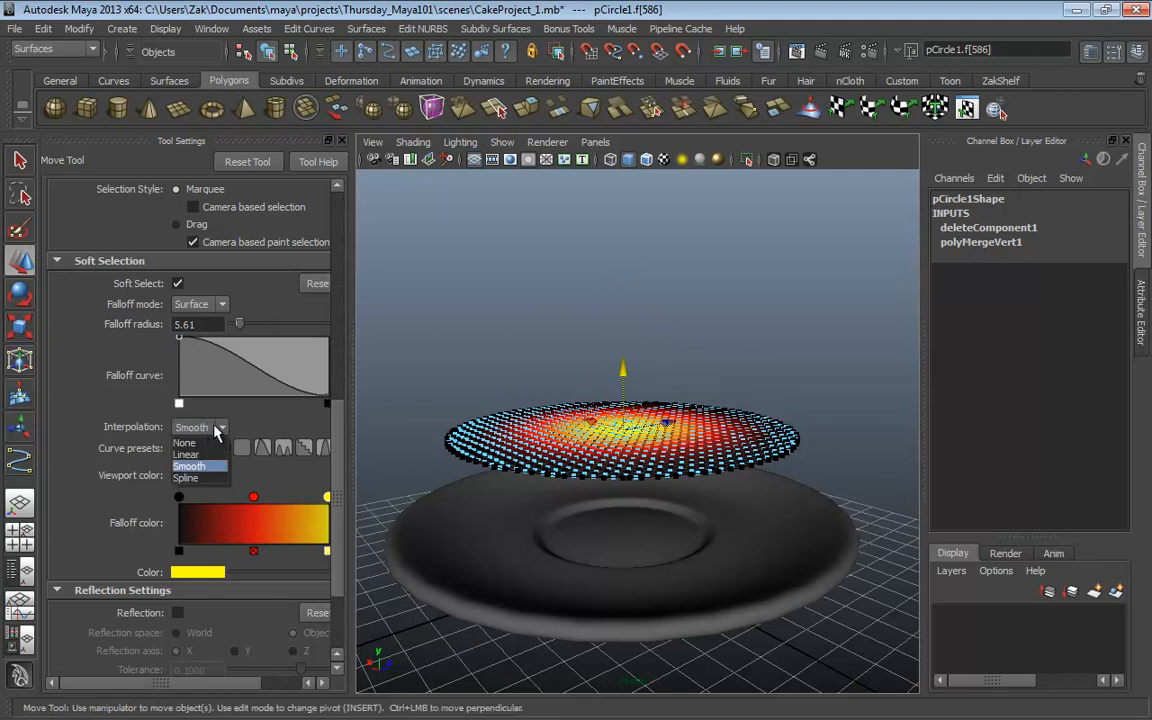
{"action": "left_click", "coordinate": [186, 478]}
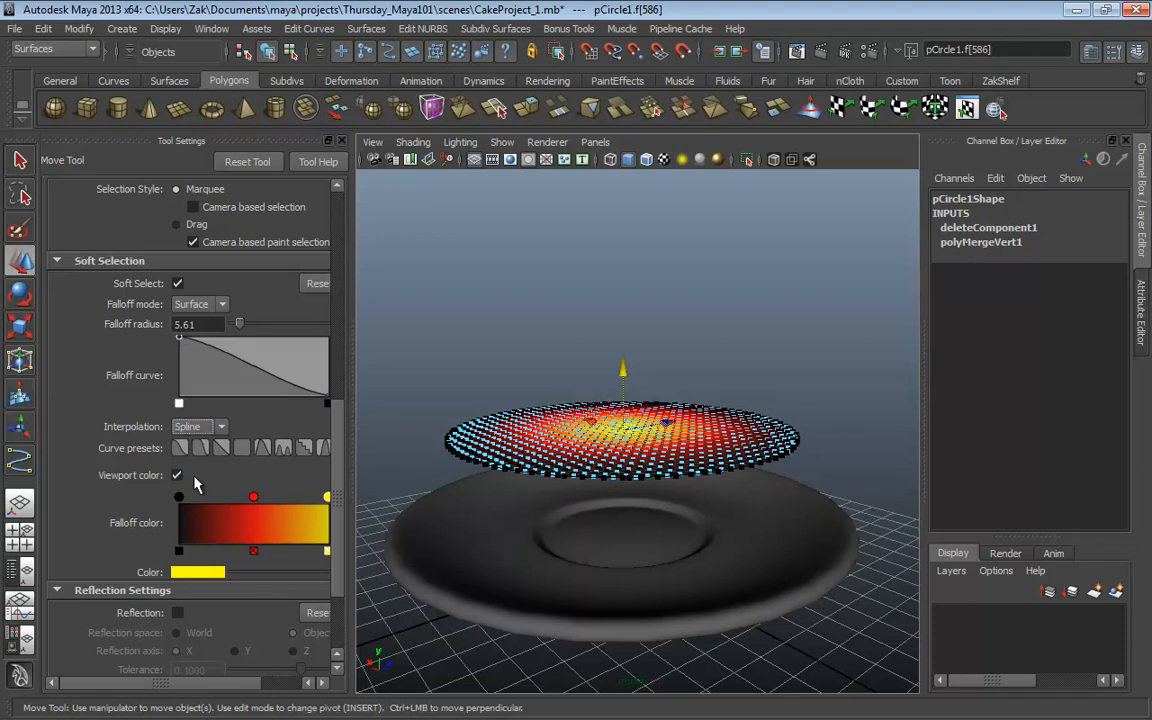
{"action": "left_click", "coordinate": [330, 400]}
{"action": "left_click_drag", "start_coordinate": [350, 405], "coordinate": [400, 440]}
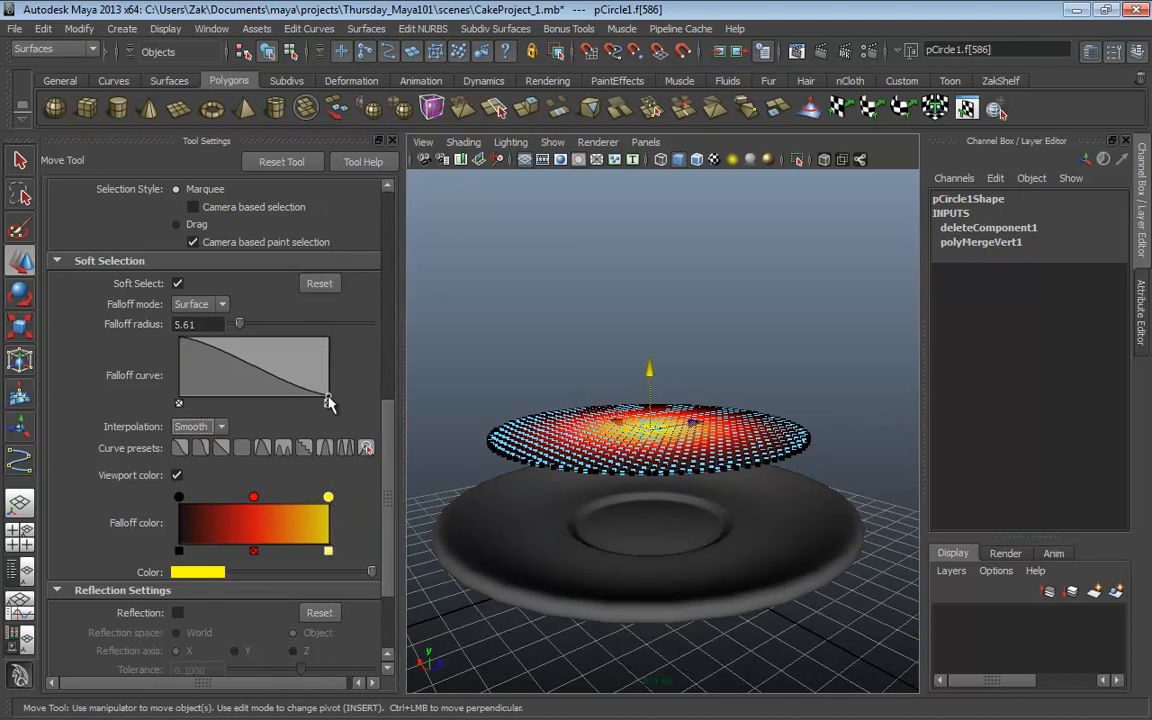
{"action": "left_click", "coordinate": [212, 427]}
{"action": "left_click", "coordinate": [186, 478]}
Step: Add points along the falloff curve and adjust them into a rounded profile, flat at the start and dropping steeply at the end
{"action": "left_click_drag", "start_coordinate": [313, 390], "coordinate": [261, 341]}
{"action": "left_click", "coordinate": [222, 338]}
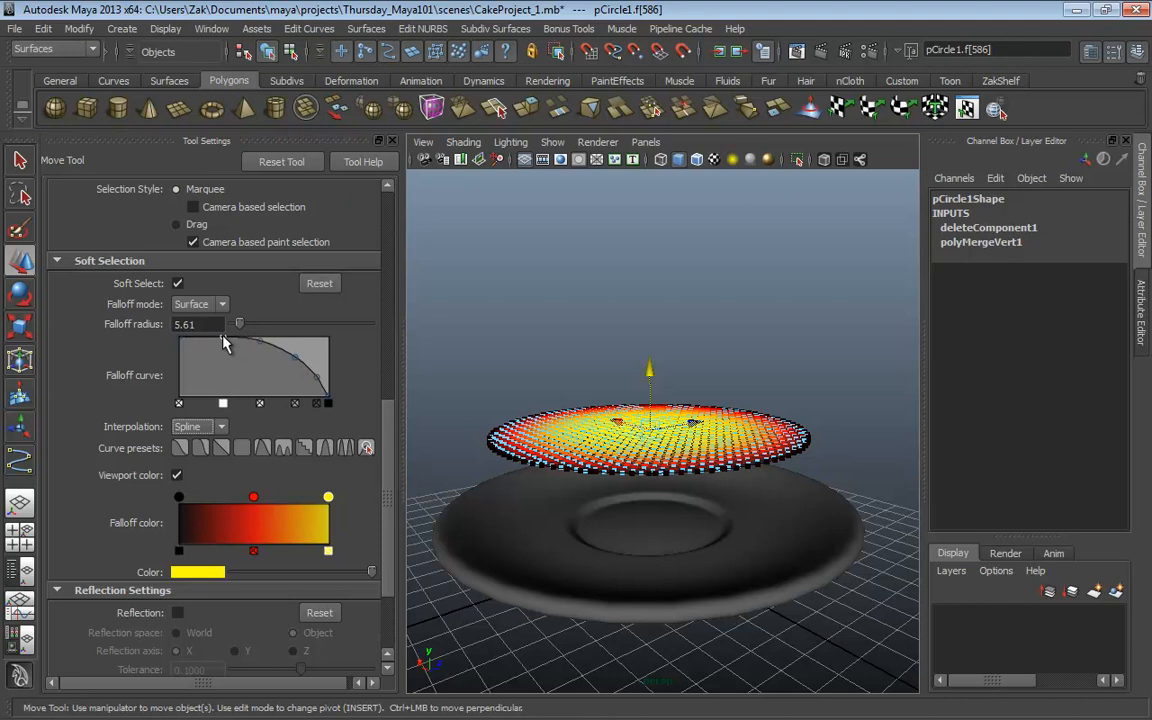
{"action": "mouse_move", "coordinate": [295, 357]}
{"action": "left_mouse_down"}
{"action": "mouse_move", "coordinate": [319, 374]}
{"action": "mouse_move", "coordinate": [293, 352]}
{"action": "left_mouse_up"}
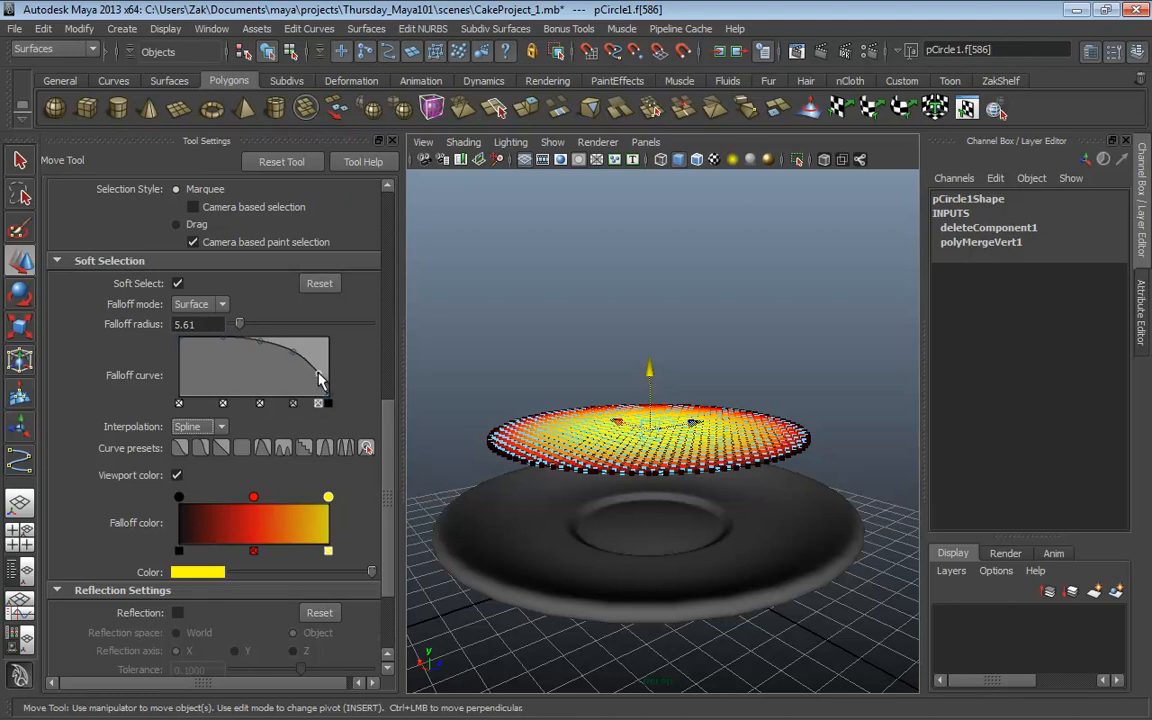
{"action": "left_click", "coordinate": [259, 343]}
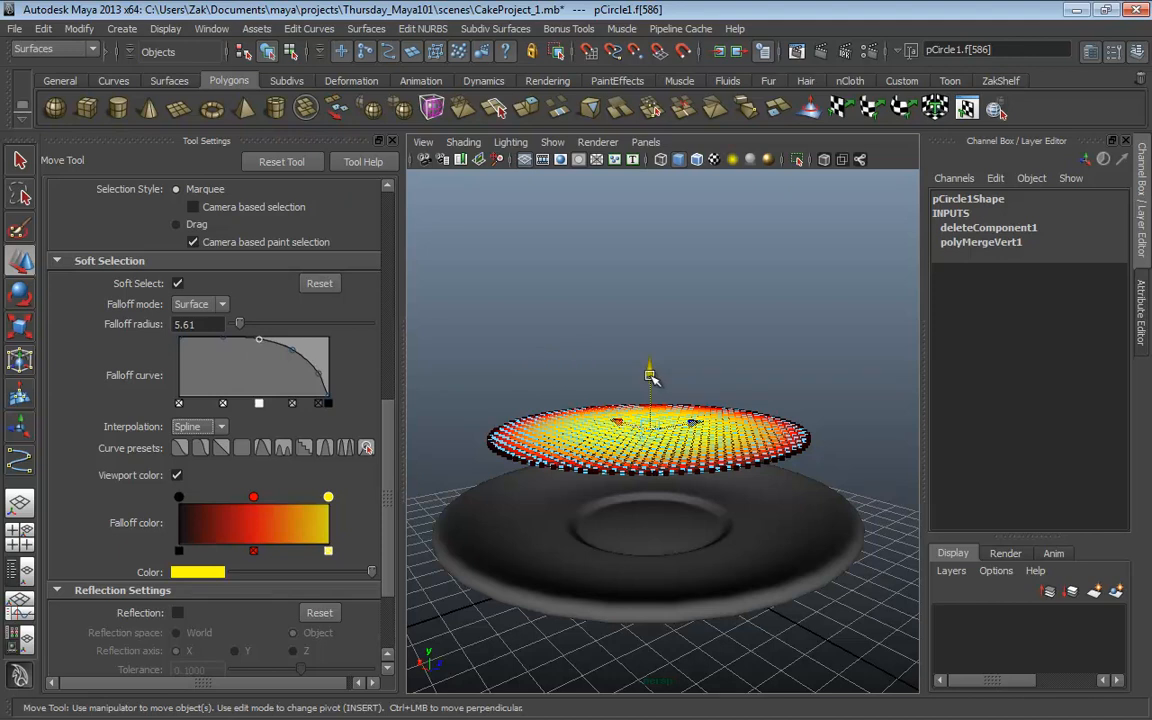
Step: Raise the soft-selected centre of the disk in Y to form a rounded dome, and clear the selection
{"action": "left_click_drag", "start_coordinate": [652, 376], "coordinate": [653, 324]}
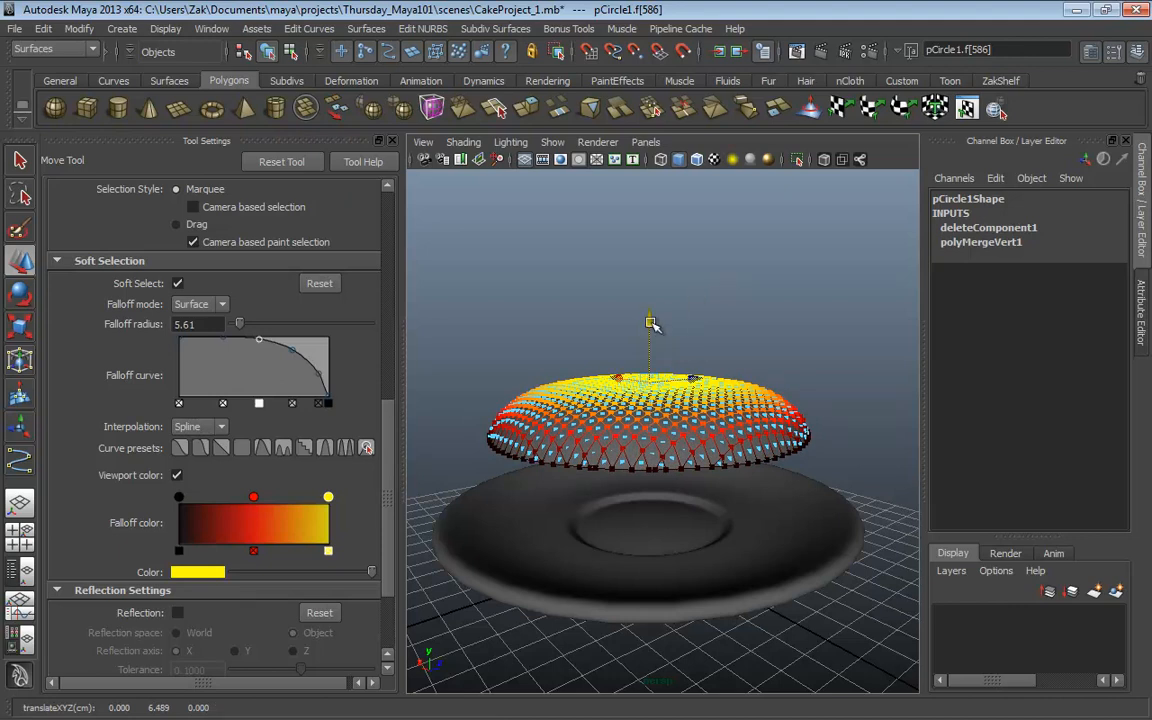
{"action": "left_click_drag", "start_coordinate": [649, 322], "coordinate": [683, 282]}
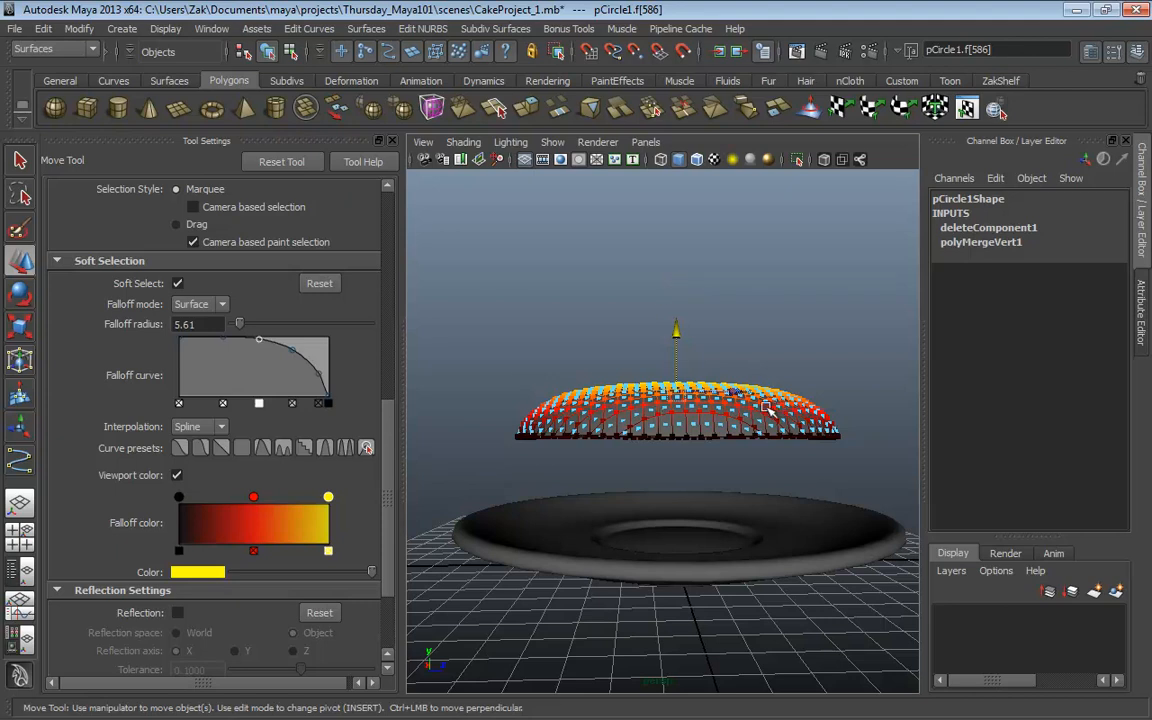
{"action": "left_click_drag", "start_coordinate": [700, 366], "coordinate": [733, 425], "text": "alt"}
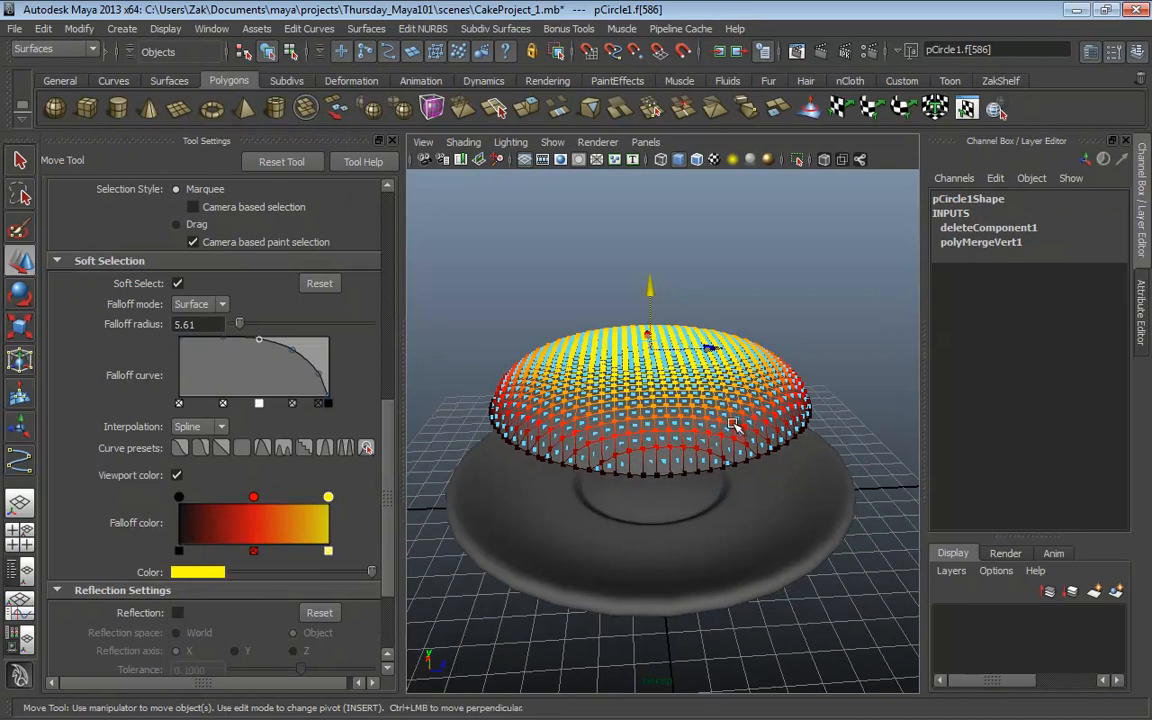
{"action": "left_click", "coordinate": [790, 297]}
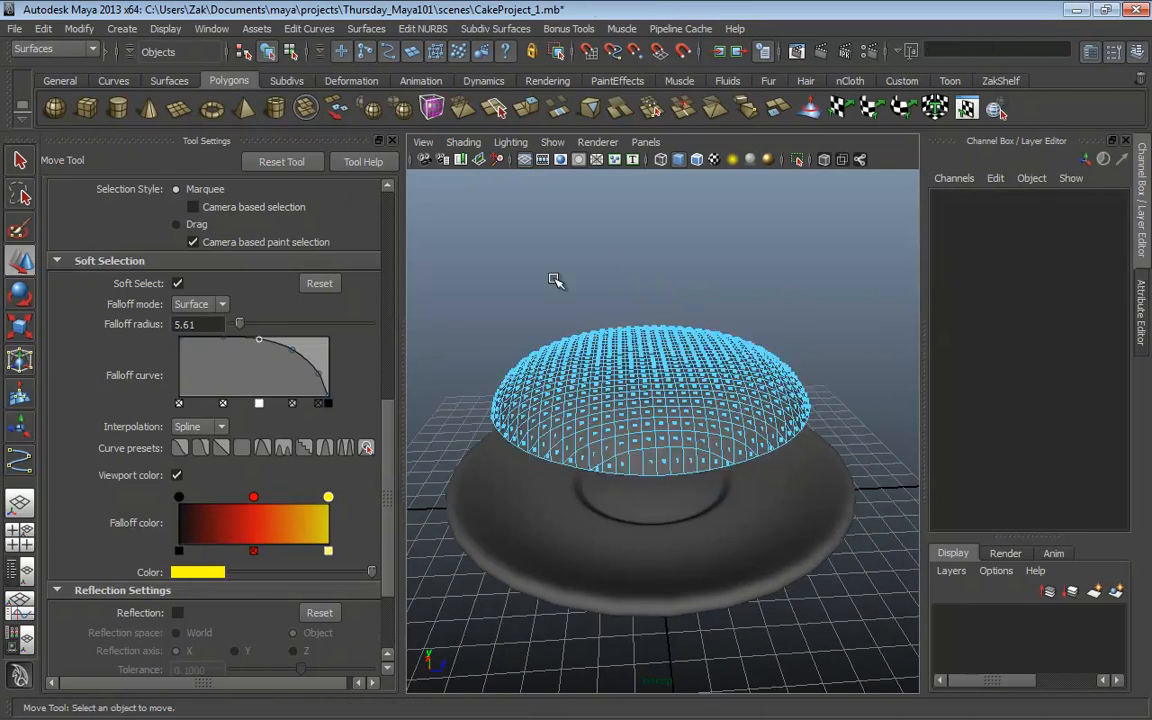
{"action": "left_click", "coordinate": [1118, 55]}
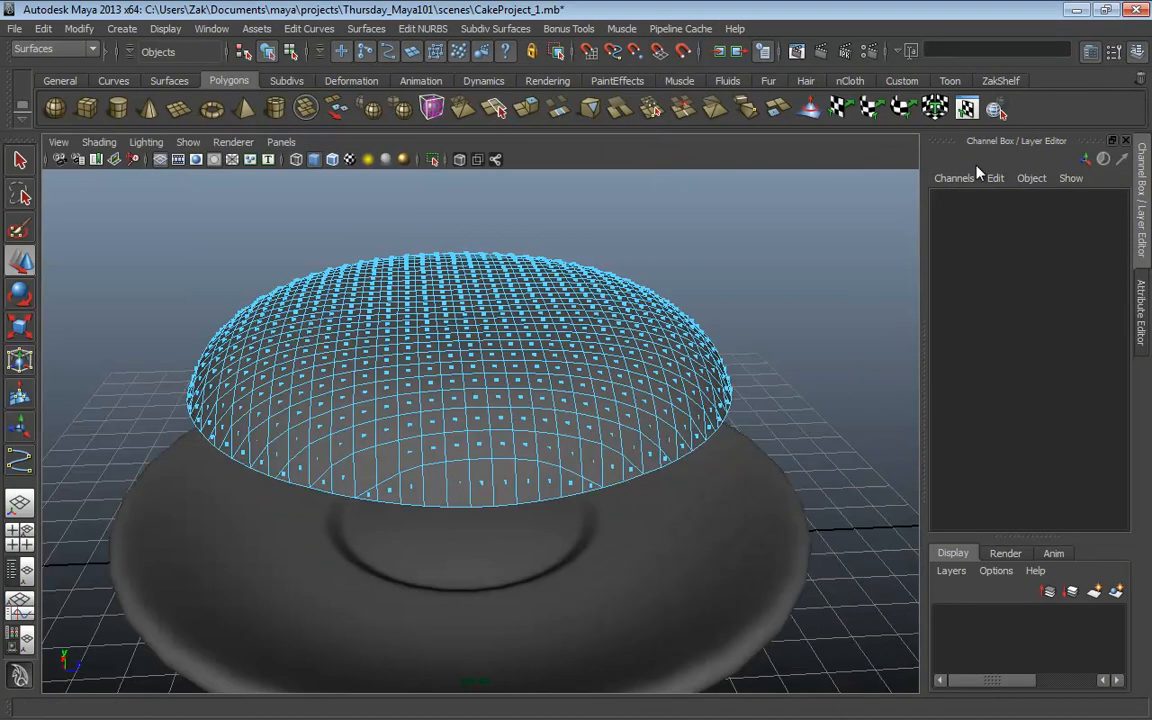
Step: Select the dome's open bottom border edge loop in edge mode, and turn off soft selection
{"action": "left_click_drag", "start_coordinate": [635, 368], "coordinate": [735, 332], "text": "alt"}
{"action": "middle_click_drag", "start_coordinate": [447, 432], "coordinate": [478, 440], "text": "alt"}
{"action": "left_click_drag", "start_coordinate": [478, 414], "coordinate": [483, 427], "text": "alt"}
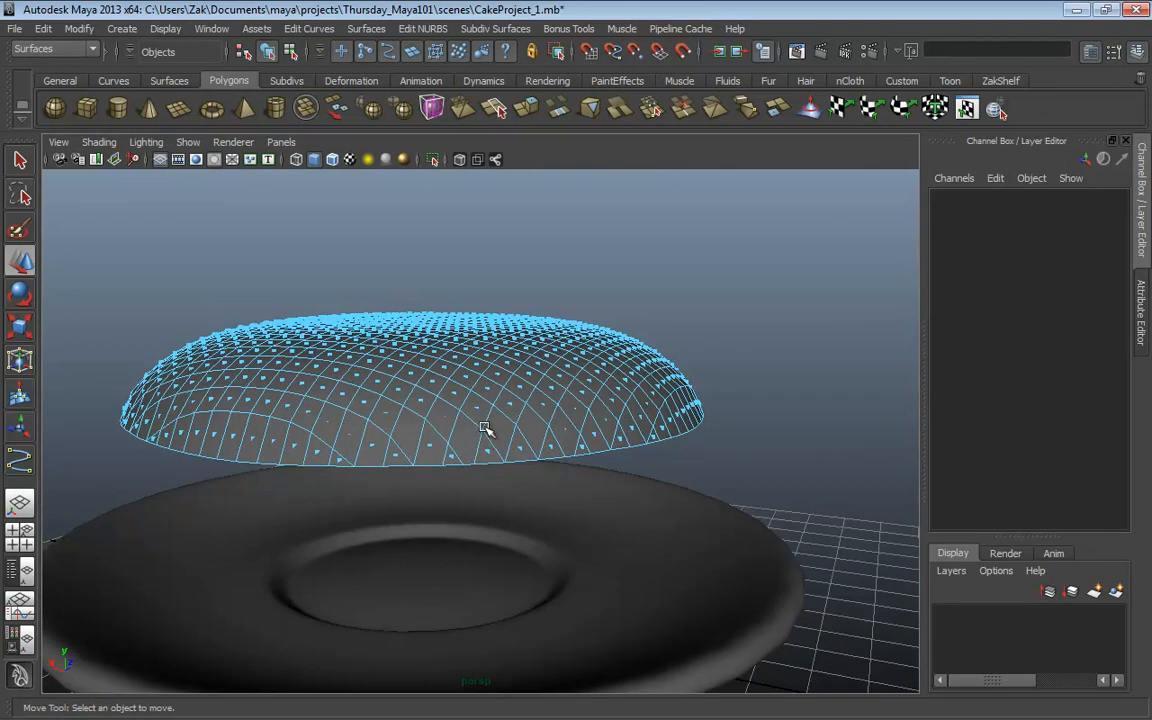
{"action": "right_click_drag", "start_coordinate": [483, 390], "coordinate": [483, 352]}
{"action": "double_click", "coordinate": [490, 462]}
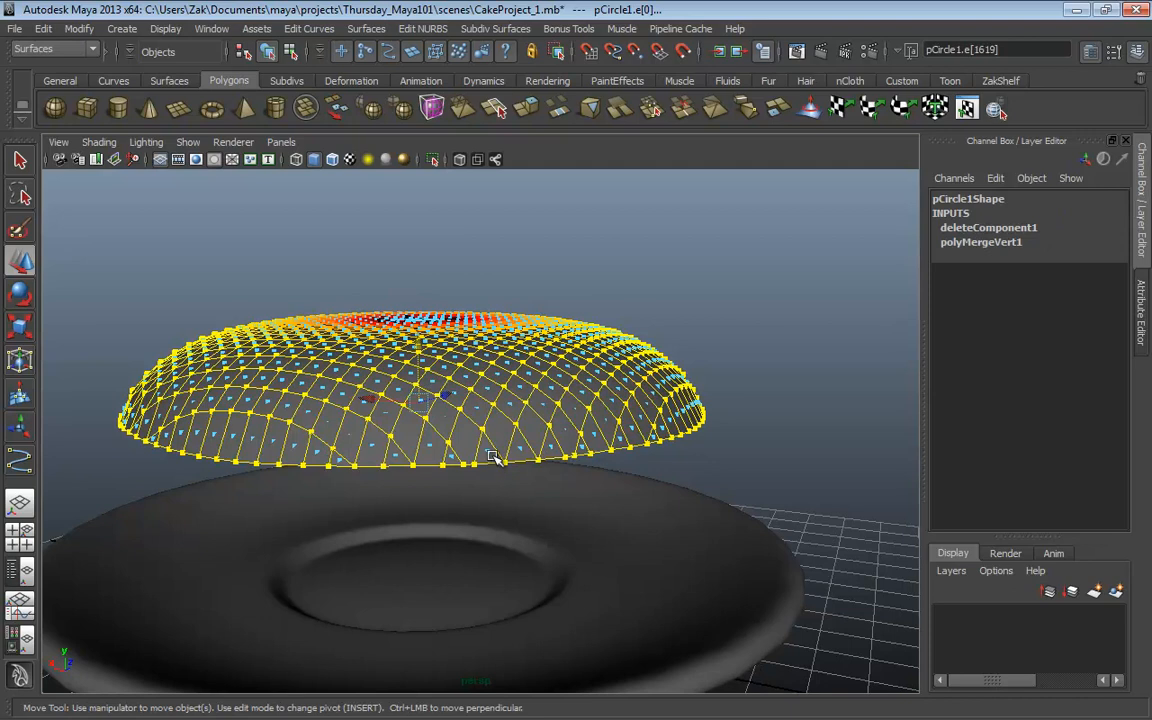
{"action": "left_click_drag", "start_coordinate": [490, 457], "coordinate": [233, 357], "text": "alt"}
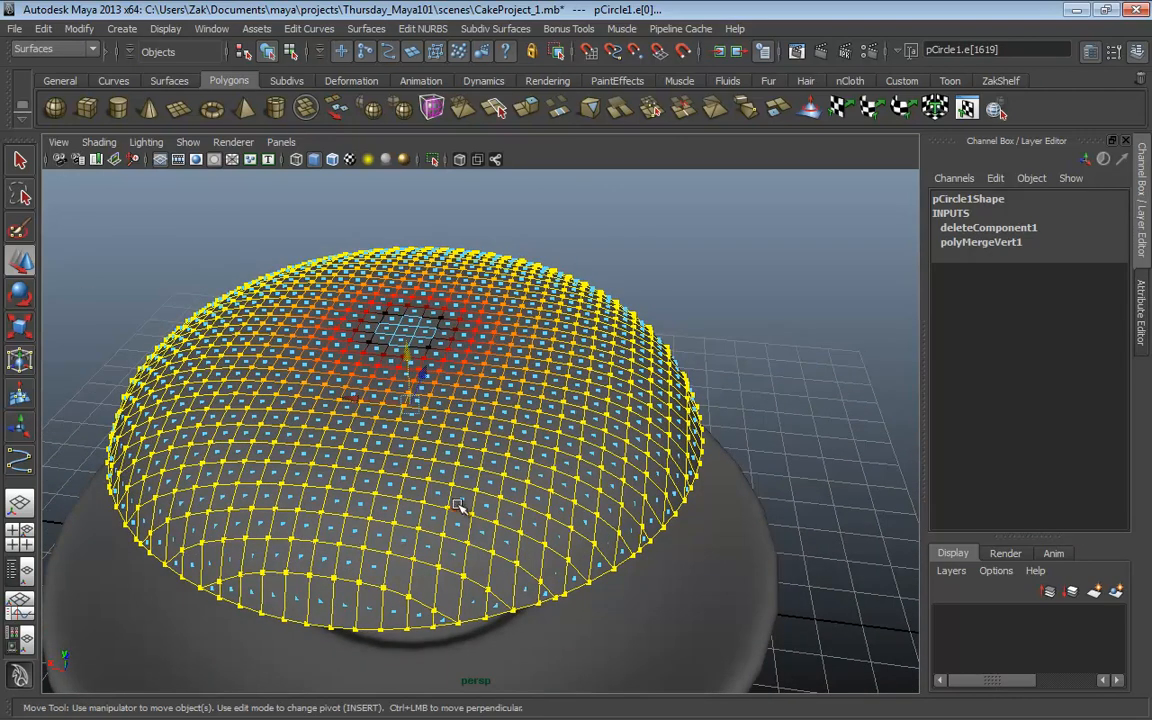
{"action": "key", "text": "b"}
{"action": "left_click_drag", "start_coordinate": [470, 458], "coordinate": [610, 361], "text": "alt"}
{"action": "left_click_drag", "start_coordinate": [290, 336], "coordinate": [503, 409], "text": "alt"}
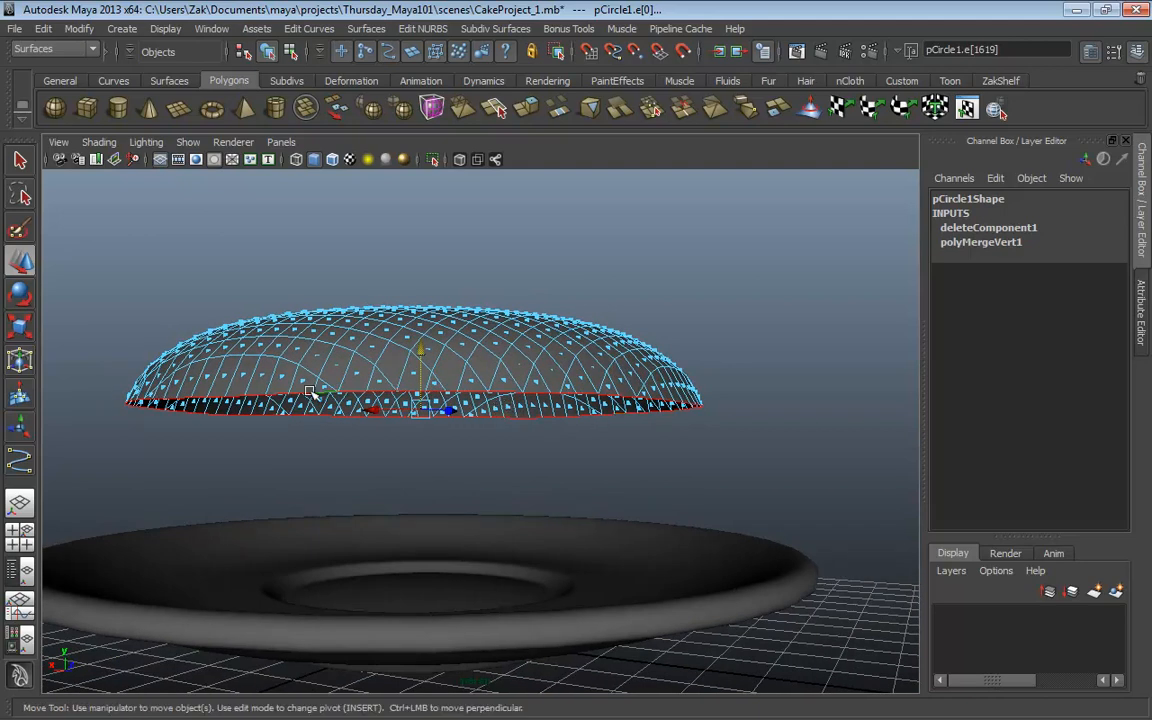
Step: Clear the selection and select the dome's bottom border edge loop again
{"action": "left_click", "coordinate": [612, 401]}
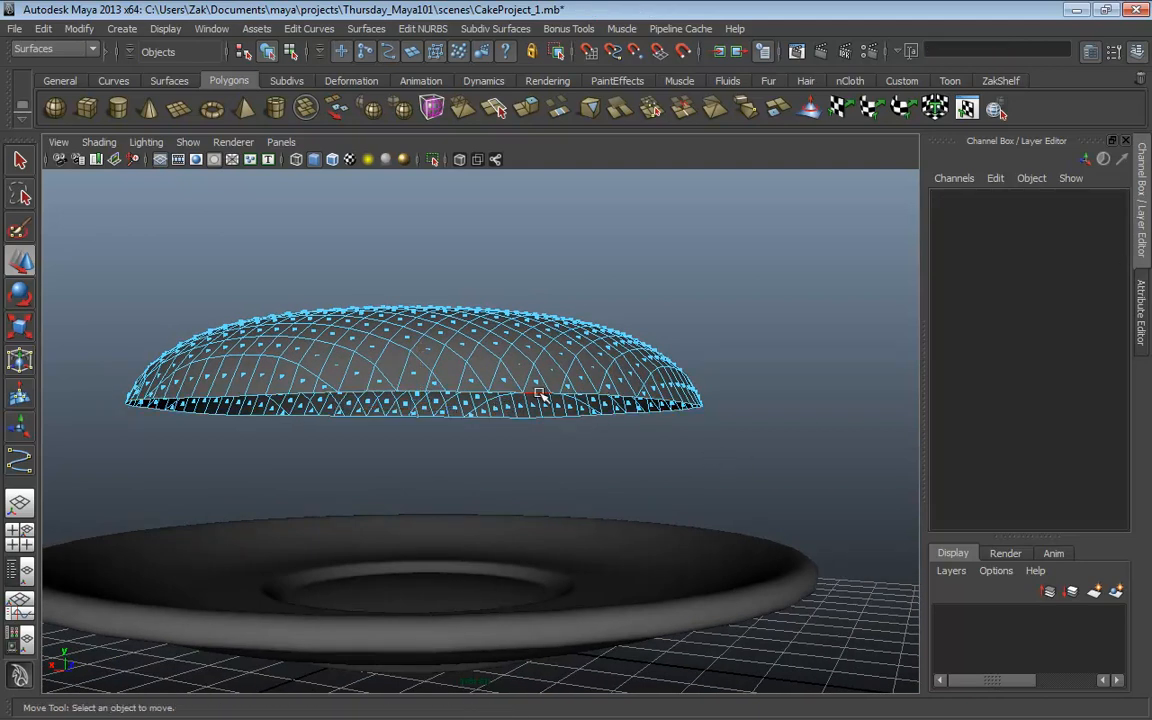
{"action": "double_click", "coordinate": [612, 401]}
{"action": "left_click_drag", "start_coordinate": [612, 401], "coordinate": [591, 433], "text": "alt"}
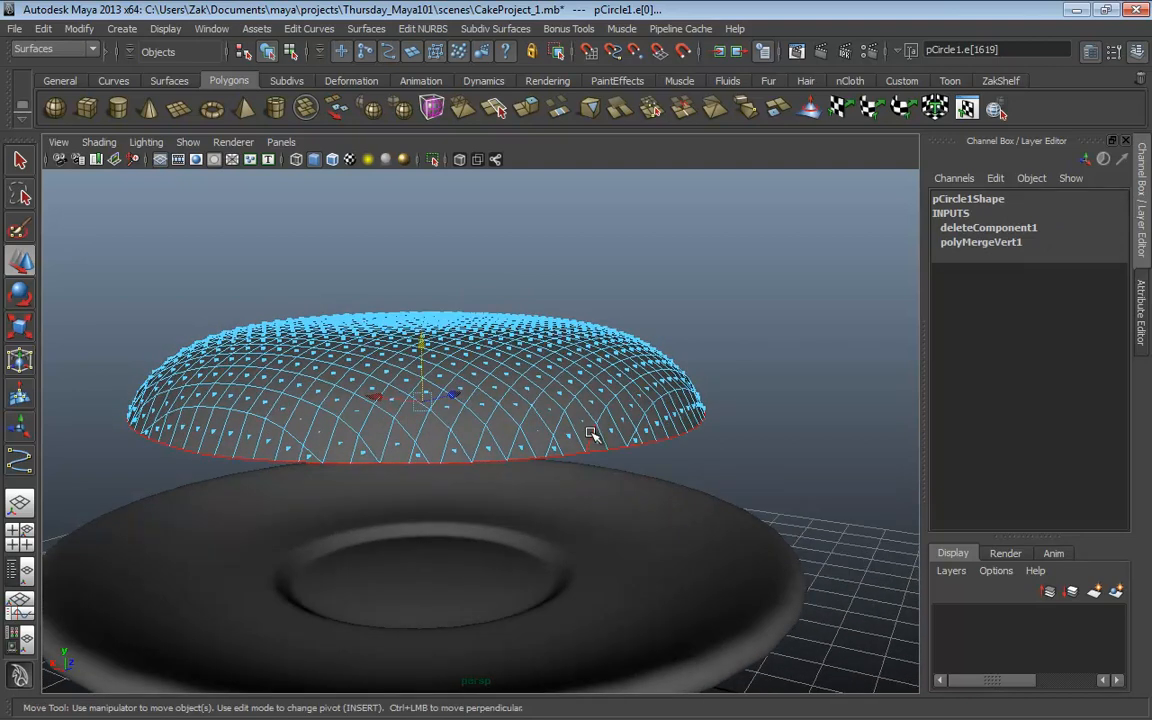
Step: In the side view, box-select the dome's lowest edges and remove those above the bottom border from the selection
{"action": "key", "text": "space"}
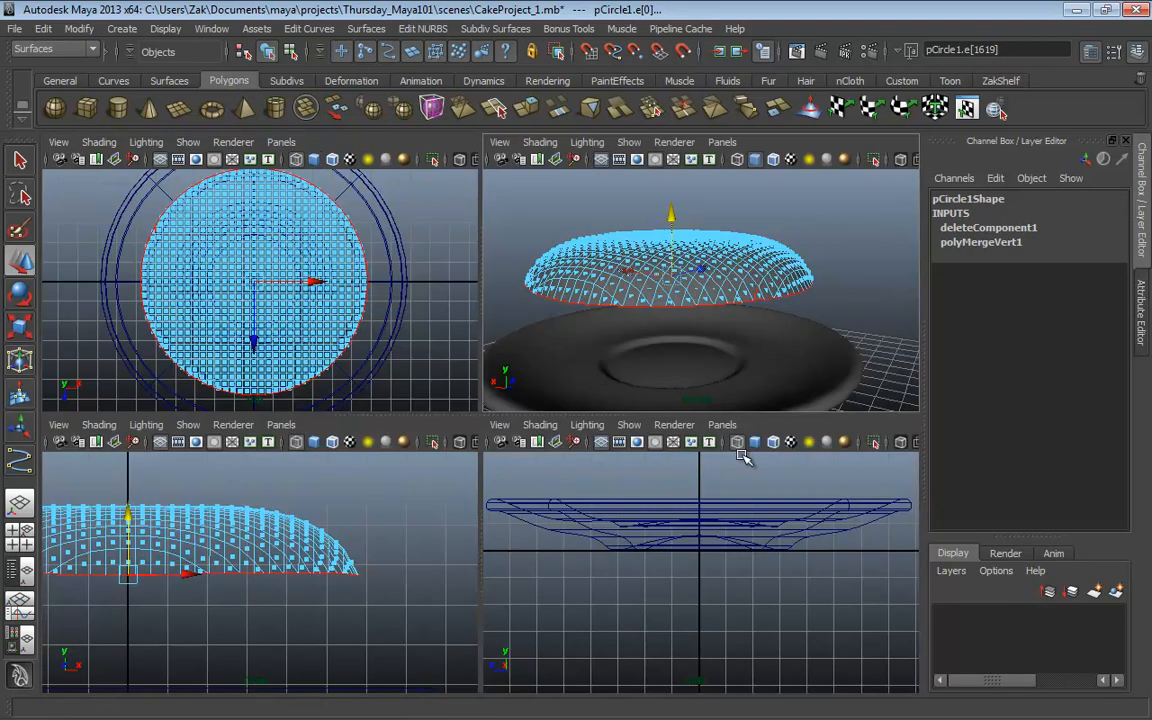
{"action": "key", "text": "space"}
{"action": "middle_click_drag", "start_coordinate": [639, 710], "coordinate": [643, 719], "text": "alt"}
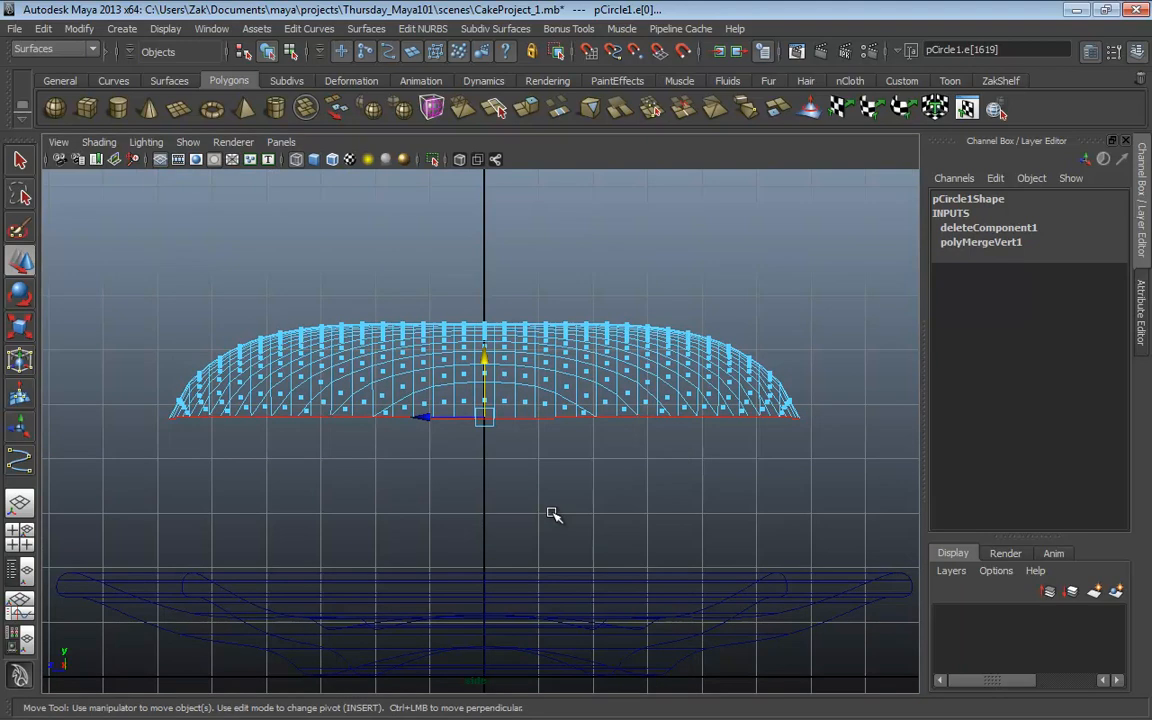
{"action": "left_click", "coordinate": [525, 478]}
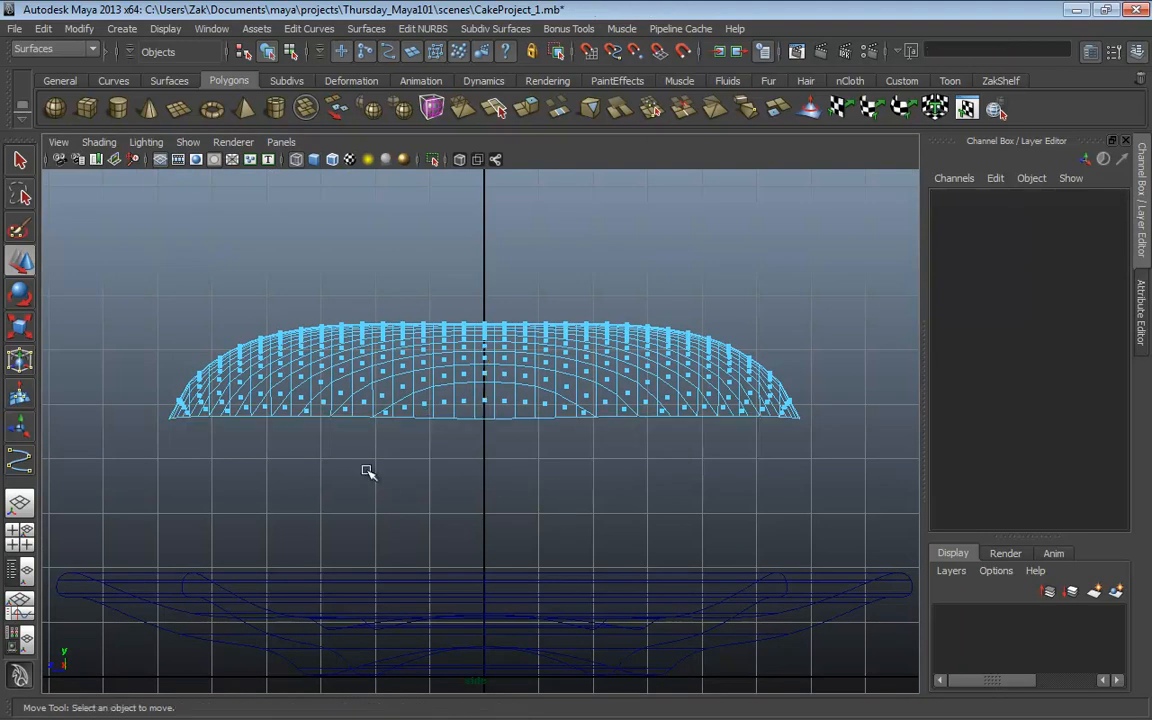
{"action": "left_click_drag", "start_coordinate": [99, 496], "coordinate": [857, 415]}
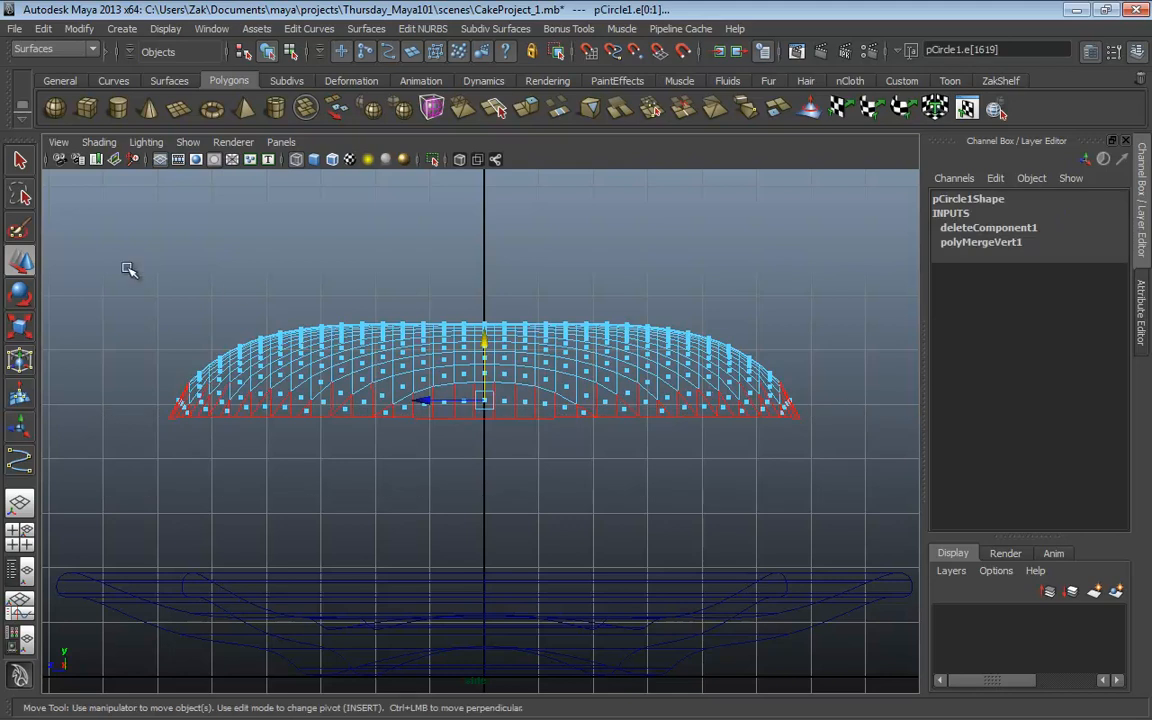
{"action": "left_click_drag", "start_coordinate": [93, 296], "coordinate": [838, 410]}
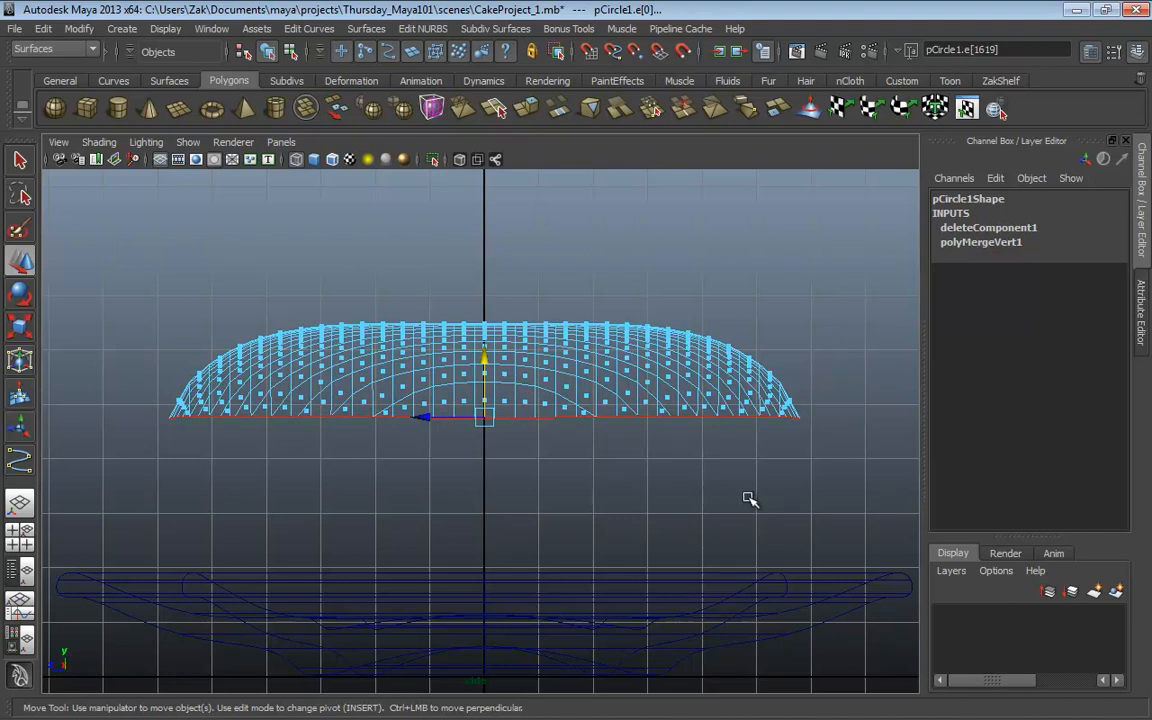
Step: Reselect only the bottom border edges by boxing the lower rim in the side view and deselecting the edges above it
{"action": "left_click", "coordinate": [622, 503]}
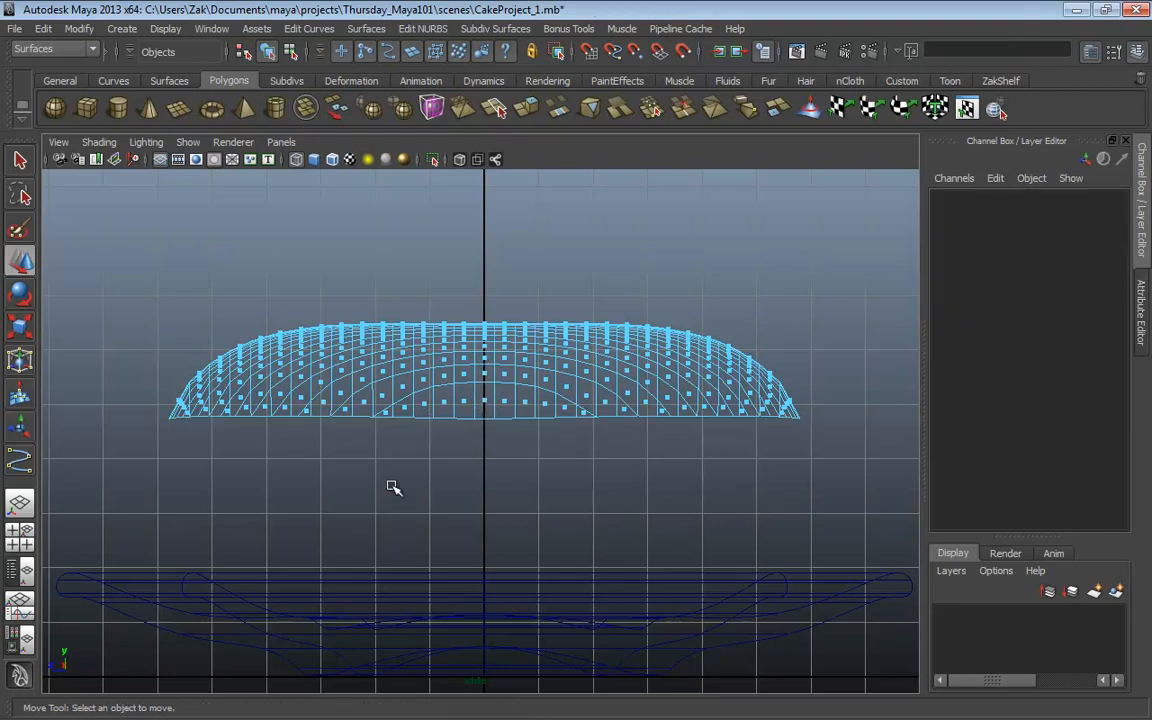
{"action": "left_click", "coordinate": [406, 418]}
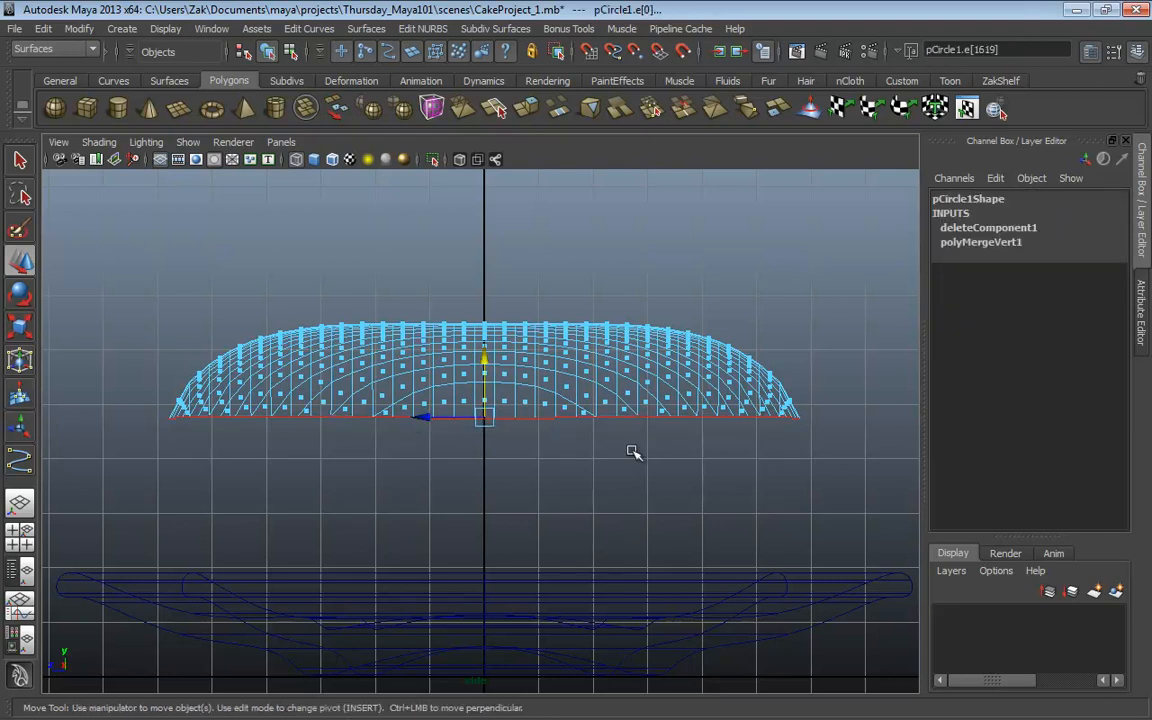
{"action": "left_click", "coordinate": [720, 473]}
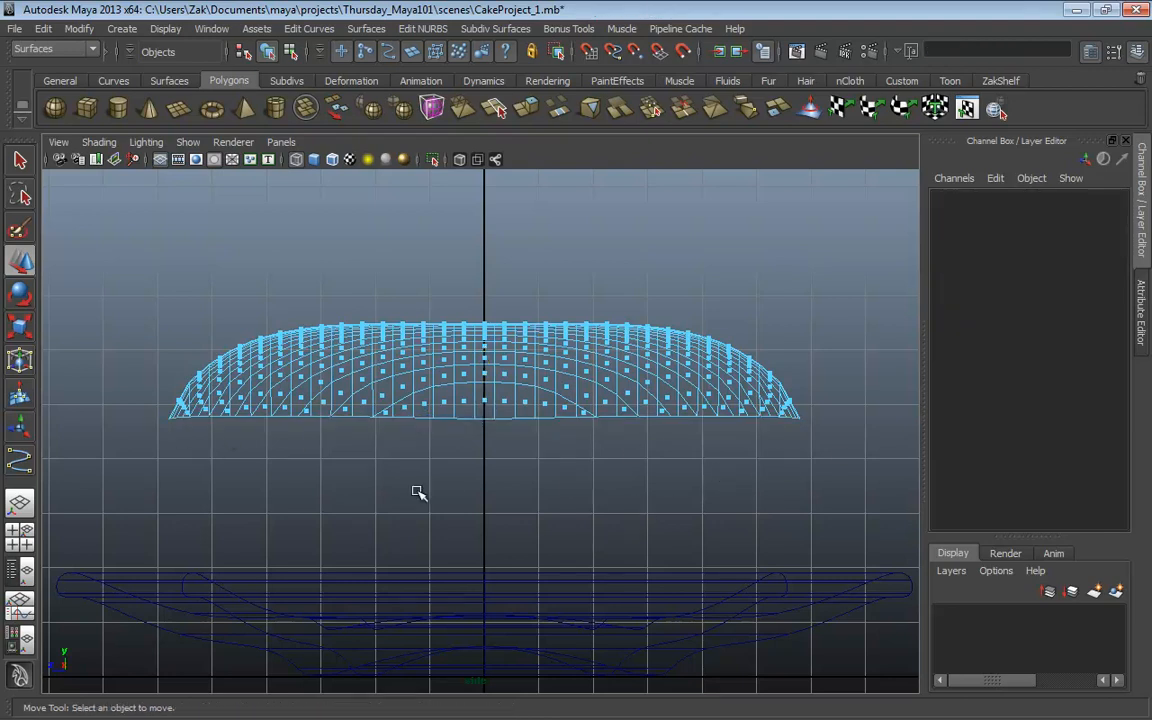
{"action": "left_click_drag", "start_coordinate": [124, 477], "coordinate": [859, 411]}
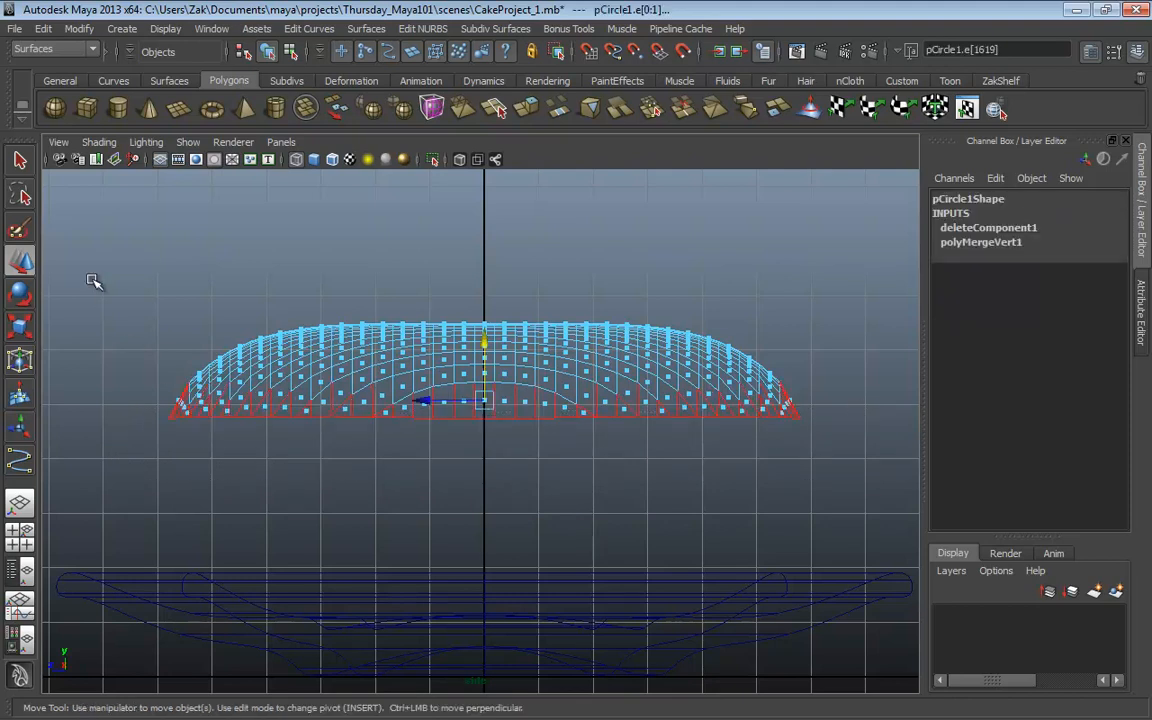
{"action": "left_click_drag", "start_coordinate": [94, 288], "coordinate": [841, 411]}
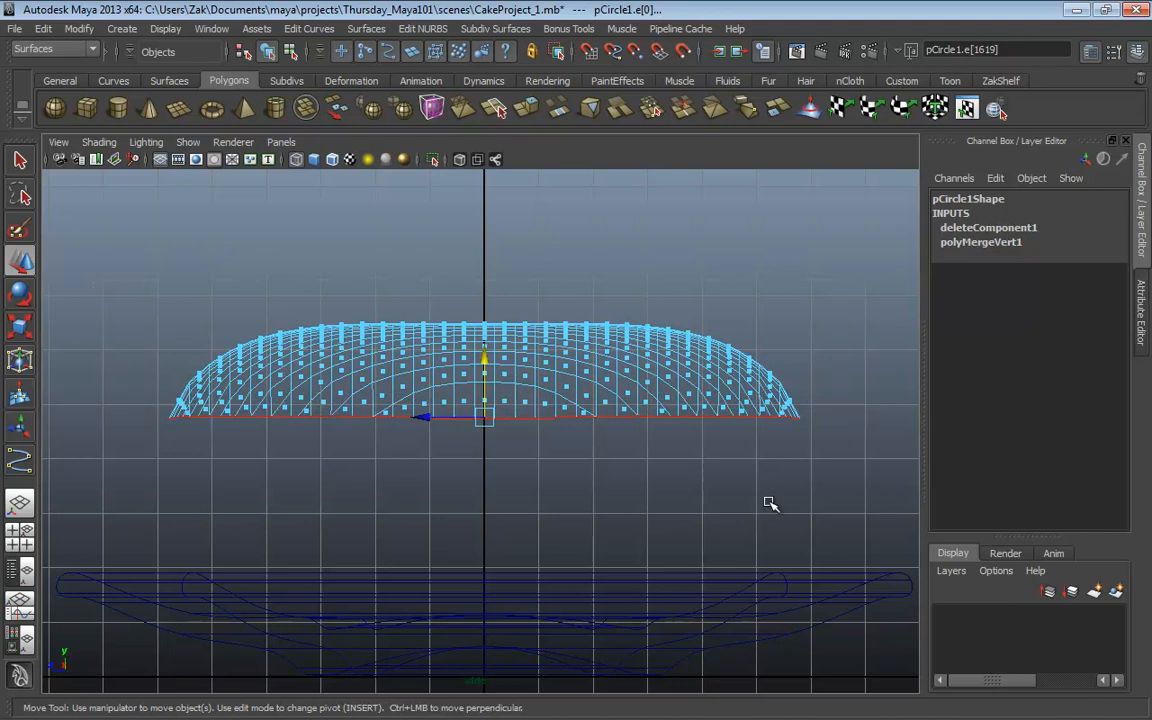
{"action": "key", "text": "space"}
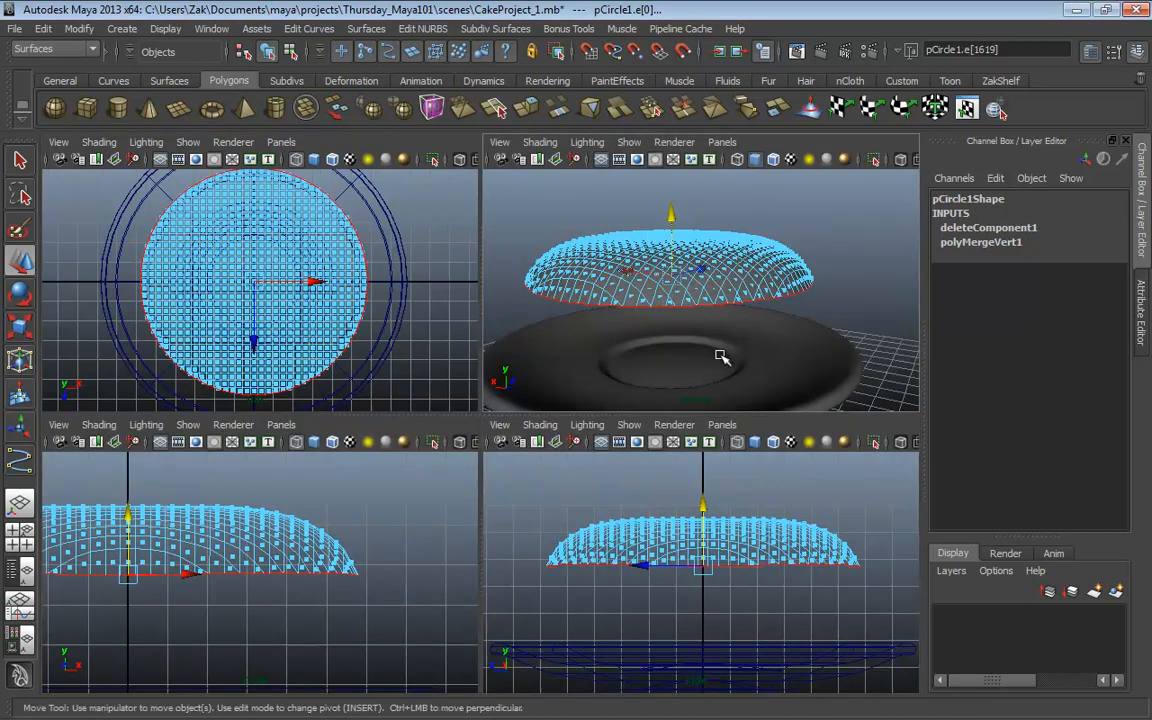
{"action": "key", "text": "space"}
{"action": "left_click_drag", "start_coordinate": [722, 355], "coordinate": [729, 414], "text": "alt"}
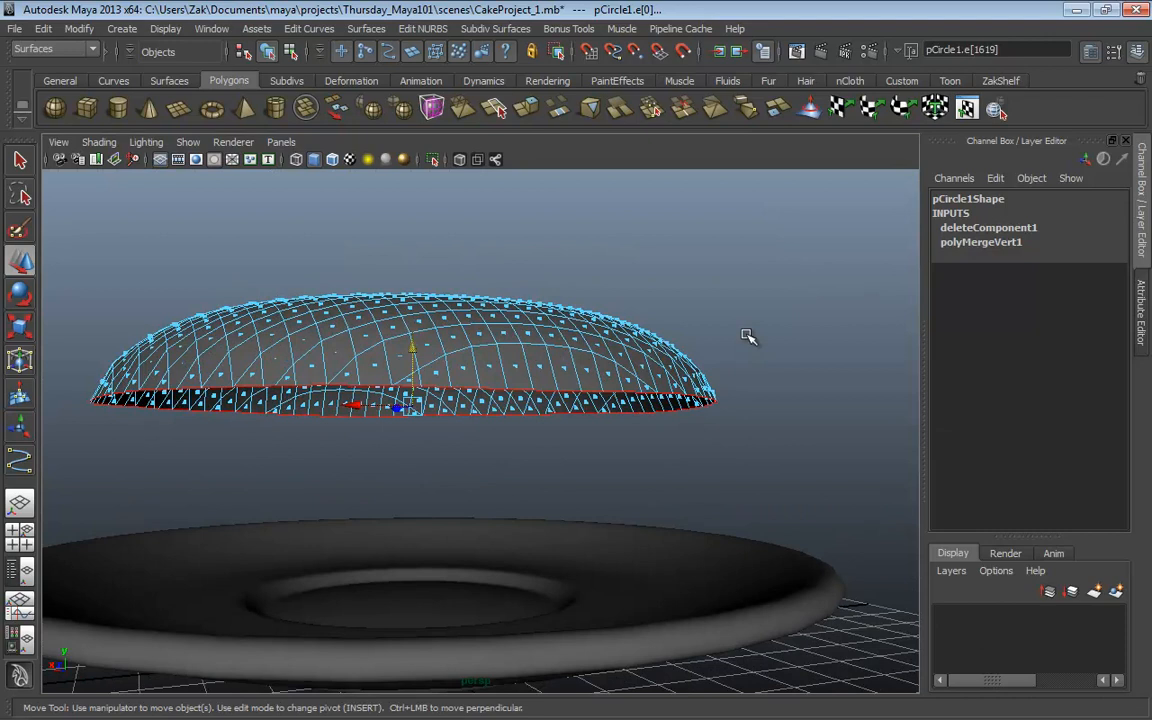
Step: Apply Extrude Edge to the dome's bottom border loop, and undo a trial pull along the manipulator's local axis
{"action": "right_click", "coordinate": [741, 297], "text": "shift"}
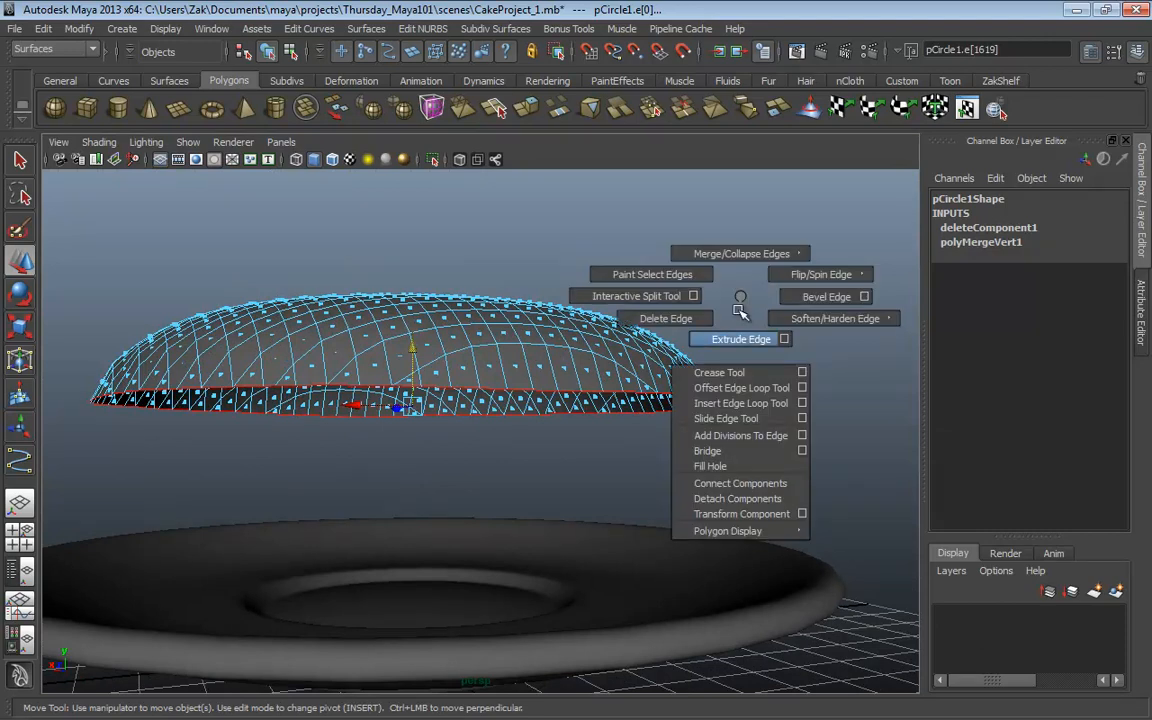
{"action": "right_click_drag", "start_coordinate": [738, 336], "coordinate": [741, 338], "text": "shift"}
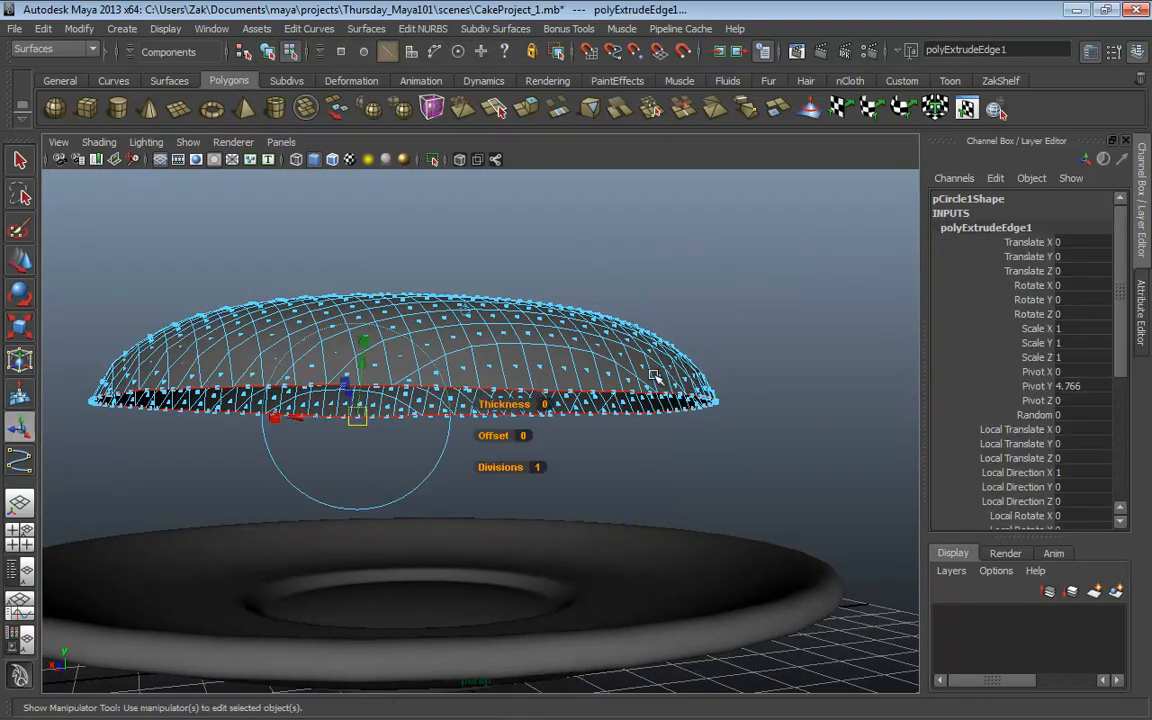
{"action": "left_click_drag", "start_coordinate": [602, 378], "coordinate": [729, 373], "text": "alt"}
{"action": "right_click_drag", "start_coordinate": [729, 373], "coordinate": [540, 376], "text": "alt"}
{"action": "left_click_drag", "start_coordinate": [540, 376], "coordinate": [509, 365], "text": "alt"}
{"action": "left_click_drag", "start_coordinate": [303, 407], "coordinate": [258, 452]}
{"action": "key", "text": "ctrl+z"}
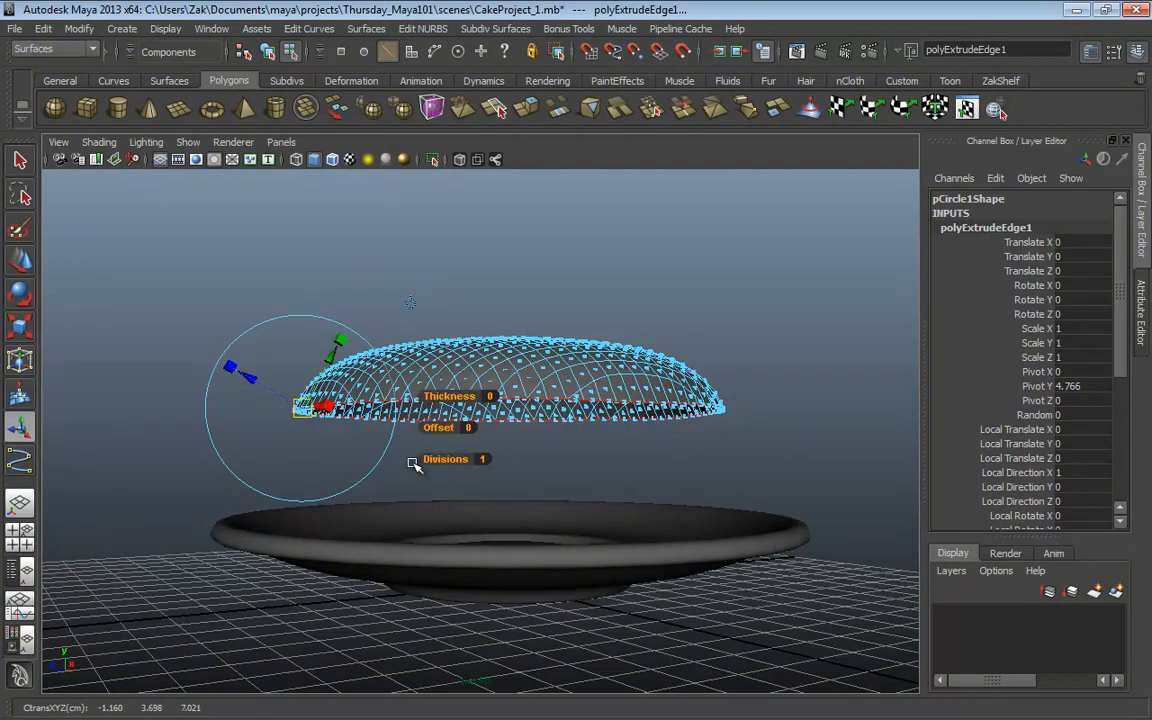
Step: Switch the extrude manipulator to world space and lower the extruded border about 3.5 units in Y down to the plate
{"action": "left_click_drag", "start_coordinate": [425, 284], "coordinate": [549, 296], "text": "alt"}
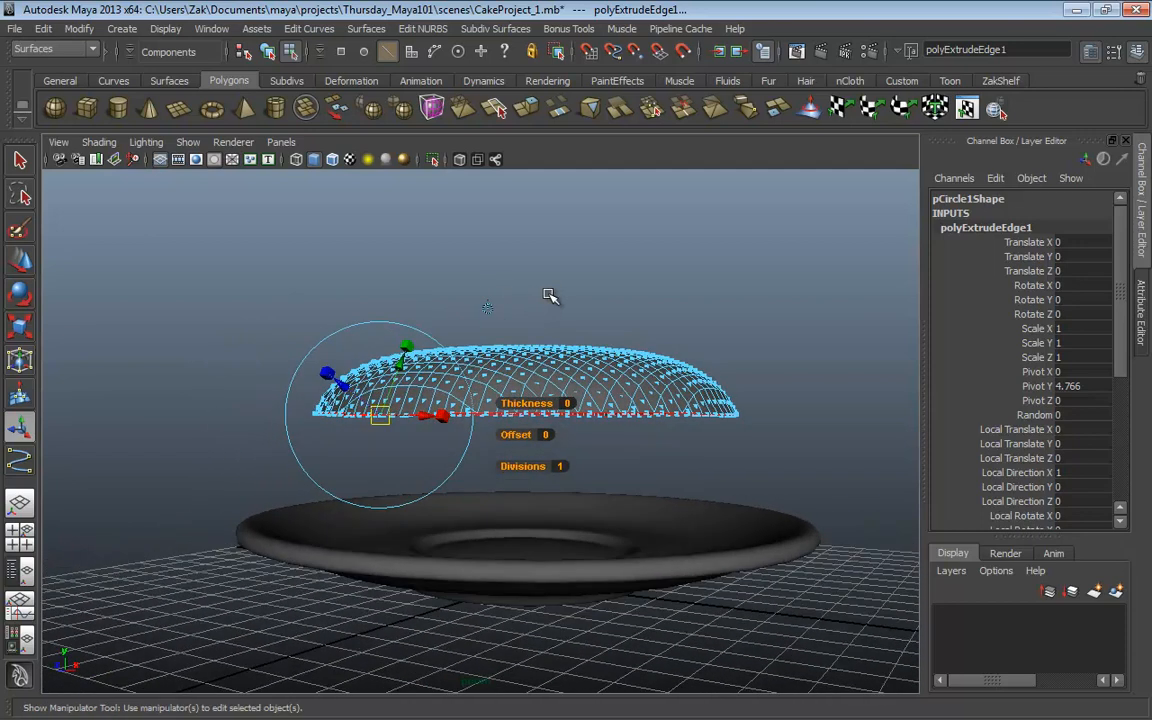
{"action": "left_click", "coordinate": [488, 307]}
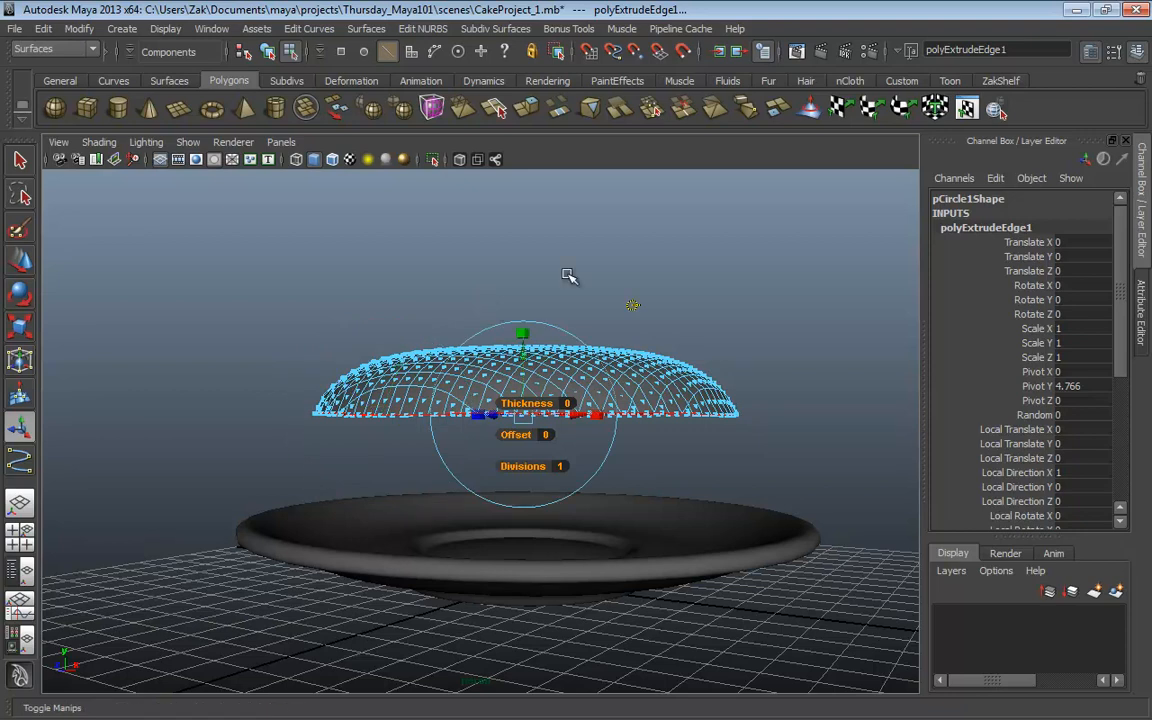
{"action": "left_click_drag", "start_coordinate": [524, 354], "coordinate": [535, 479]}
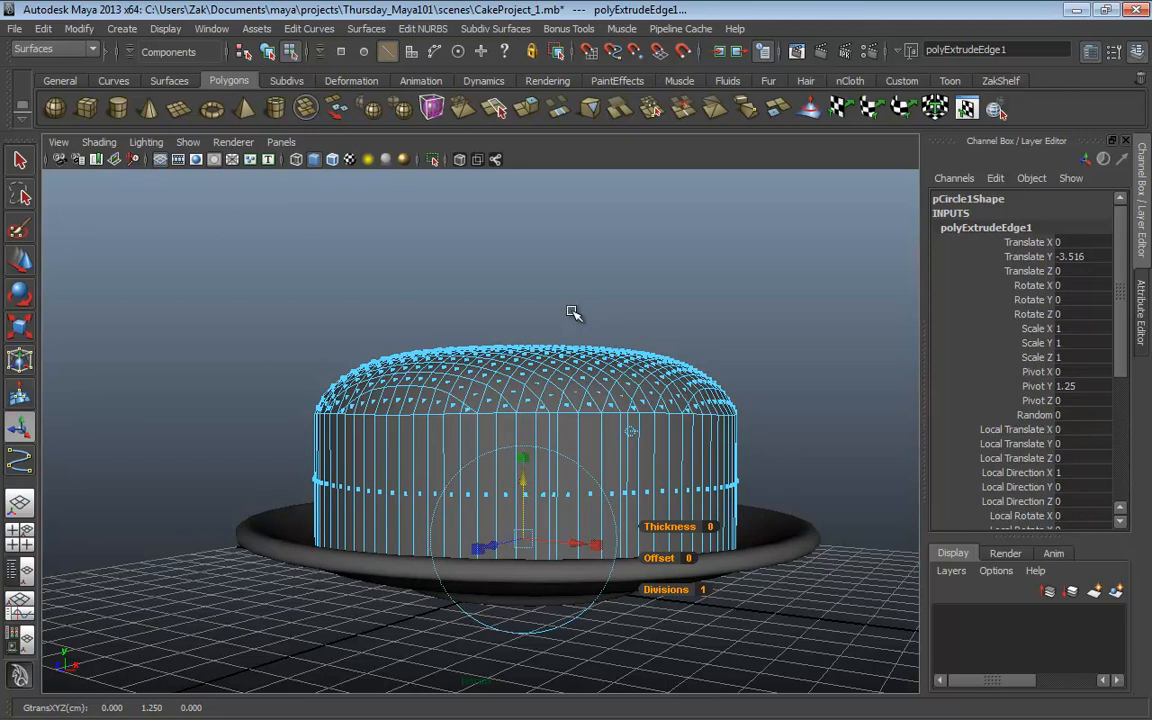
{"action": "left_click_drag", "start_coordinate": [576, 314], "coordinate": [602, 283], "text": "alt"}
{"action": "middle_click_drag", "start_coordinate": [602, 283], "coordinate": [584, 242], "text": "alt"}
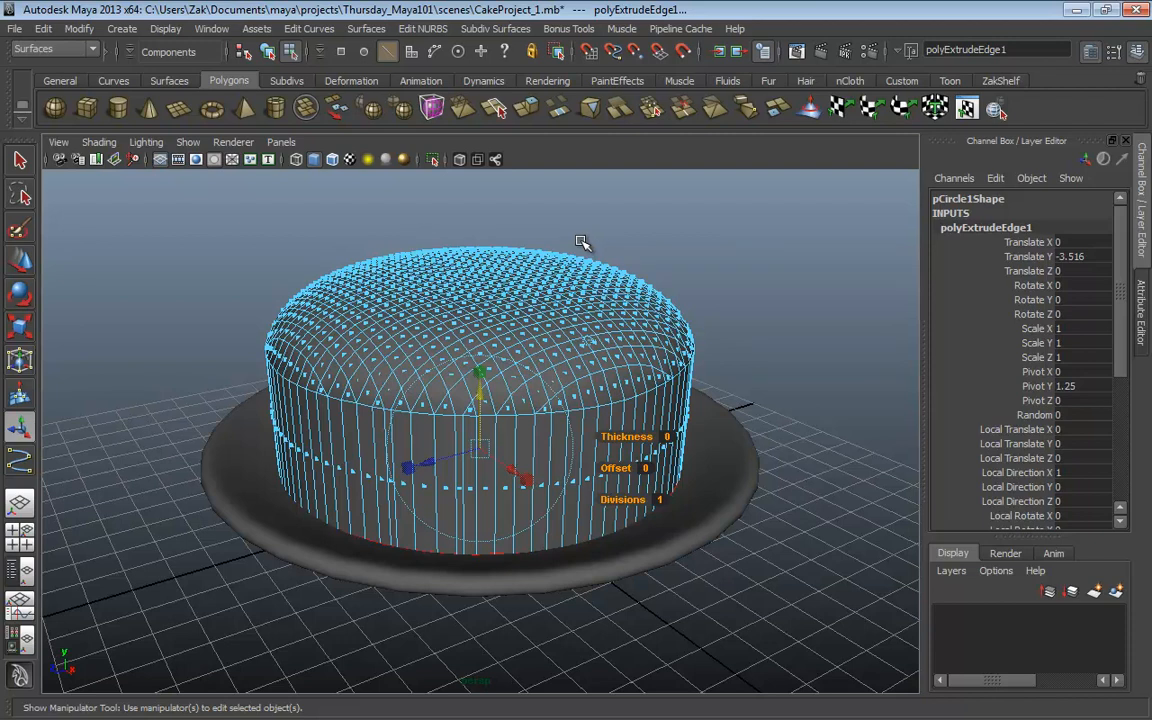
{"action": "left_click_drag", "start_coordinate": [583, 252], "coordinate": [432, 246], "text": "alt"}
{"action": "left_click_drag", "start_coordinate": [503, 267], "coordinate": [452, 267], "text": "alt"}
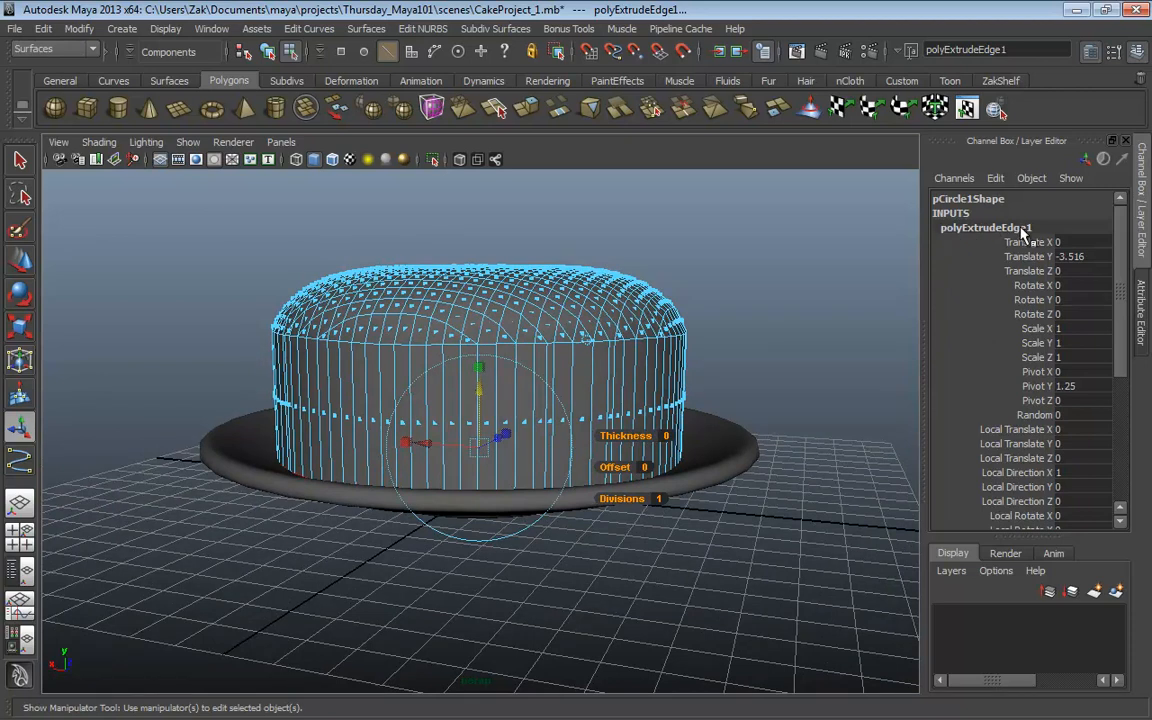
Step: Set the edge extrusion's Divisions to 20 to subdivide the dome's vertical wall
{"action": "left_click_drag", "start_coordinate": [1121, 245], "coordinate": [1121, 376]}
{"action": "double_click", "coordinate": [1082, 393]}
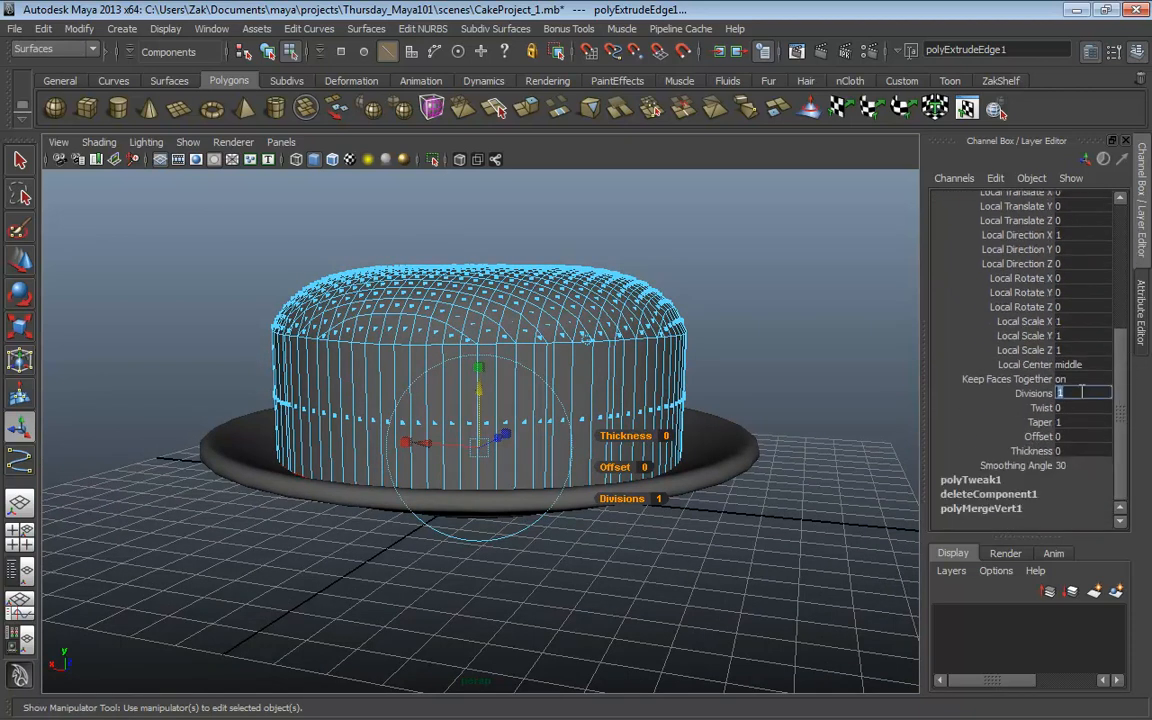
{"action": "type", "text": "20"}
{"action": "key", "text": "Return"}
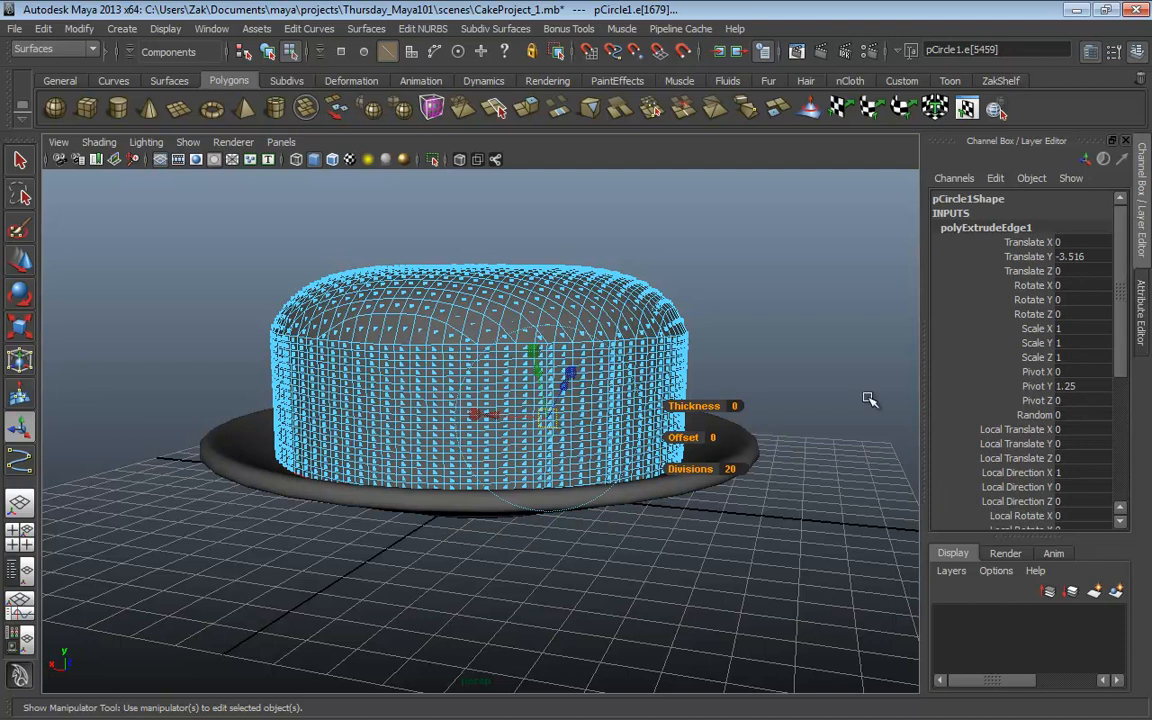
{"action": "left_click_drag", "start_coordinate": [756, 360], "coordinate": [689, 344], "text": "alt"}
{"action": "left_click_drag", "start_coordinate": [640, 280], "coordinate": [632, 298], "text": "alt"}
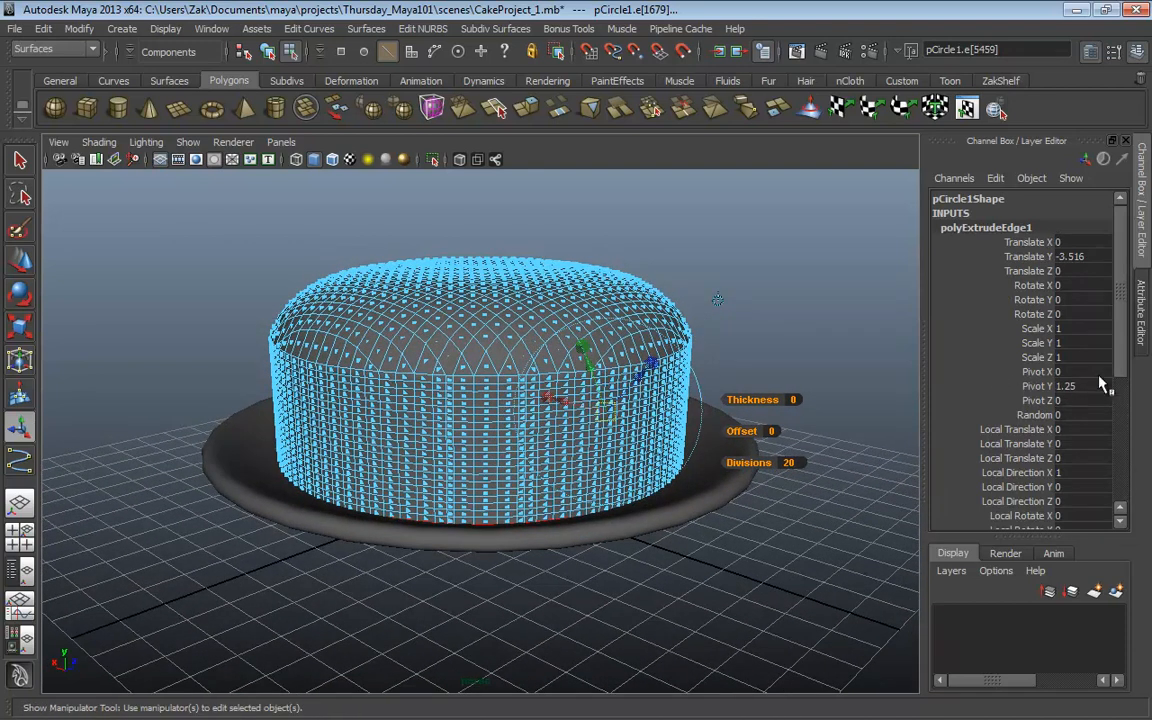
Step: Try 15 divisions on the edge extrusion, and set Divisions back to 20
{"action": "left_click_drag", "start_coordinate": [1118, 362], "coordinate": [1118, 450]}
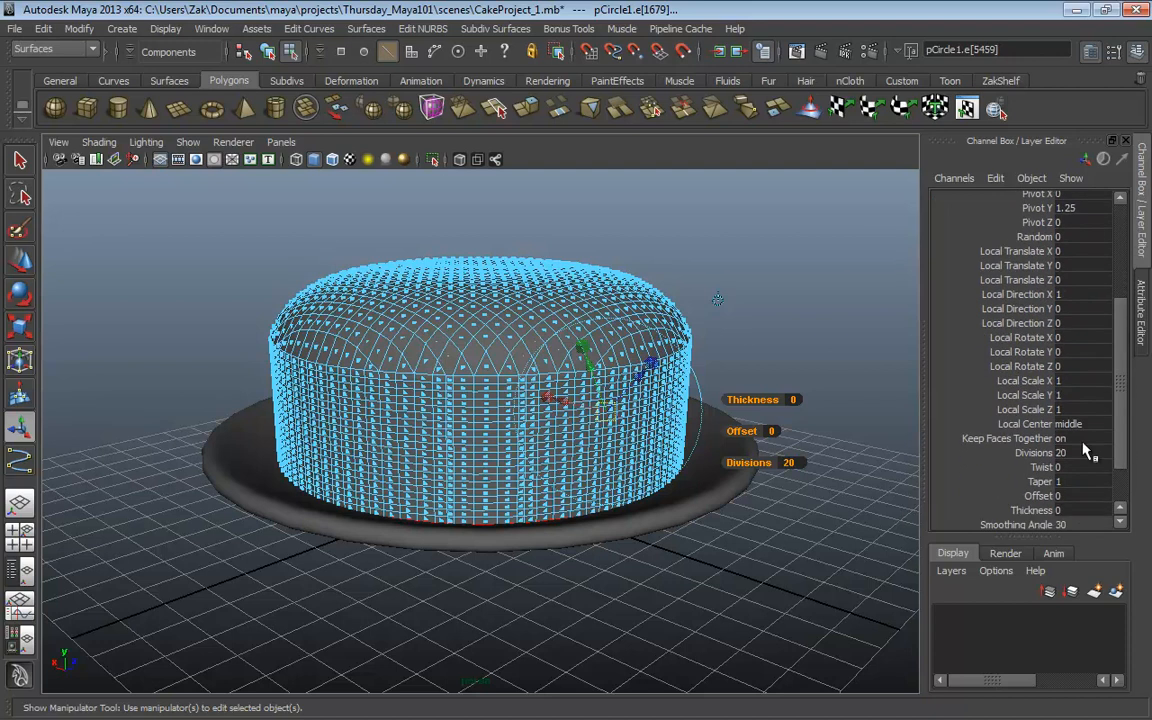
{"action": "left_click", "coordinate": [1073, 452]}
{"action": "type", "text": "15"}
{"action": "key", "text": "Return"}
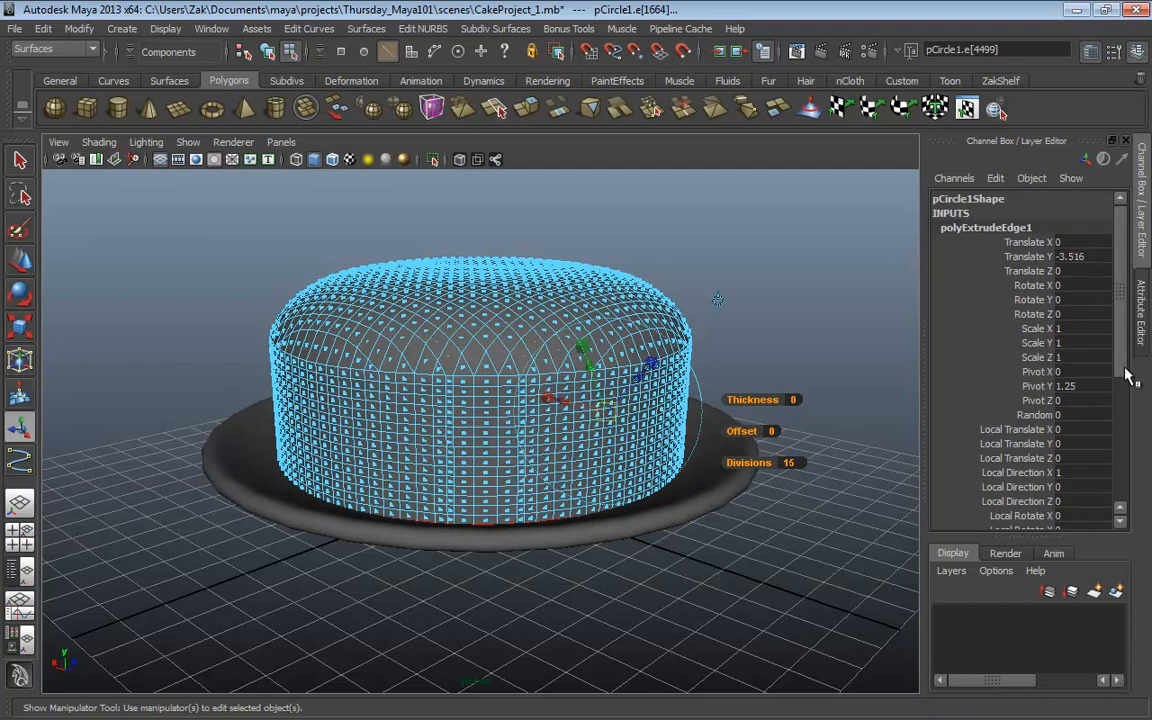
{"action": "left_click_drag", "start_coordinate": [1120, 379], "coordinate": [1122, 450]}
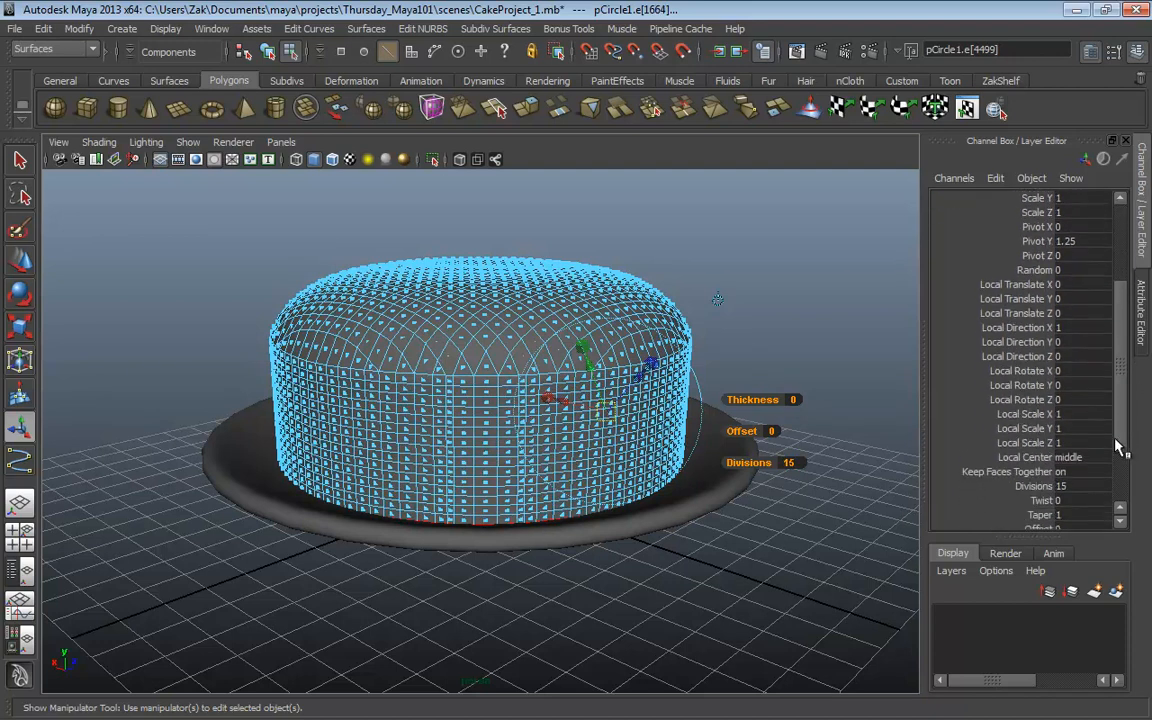
{"action": "left_click", "coordinate": [1073, 485]}
{"action": "type", "text": "20"}
{"action": "key", "text": "Return"}
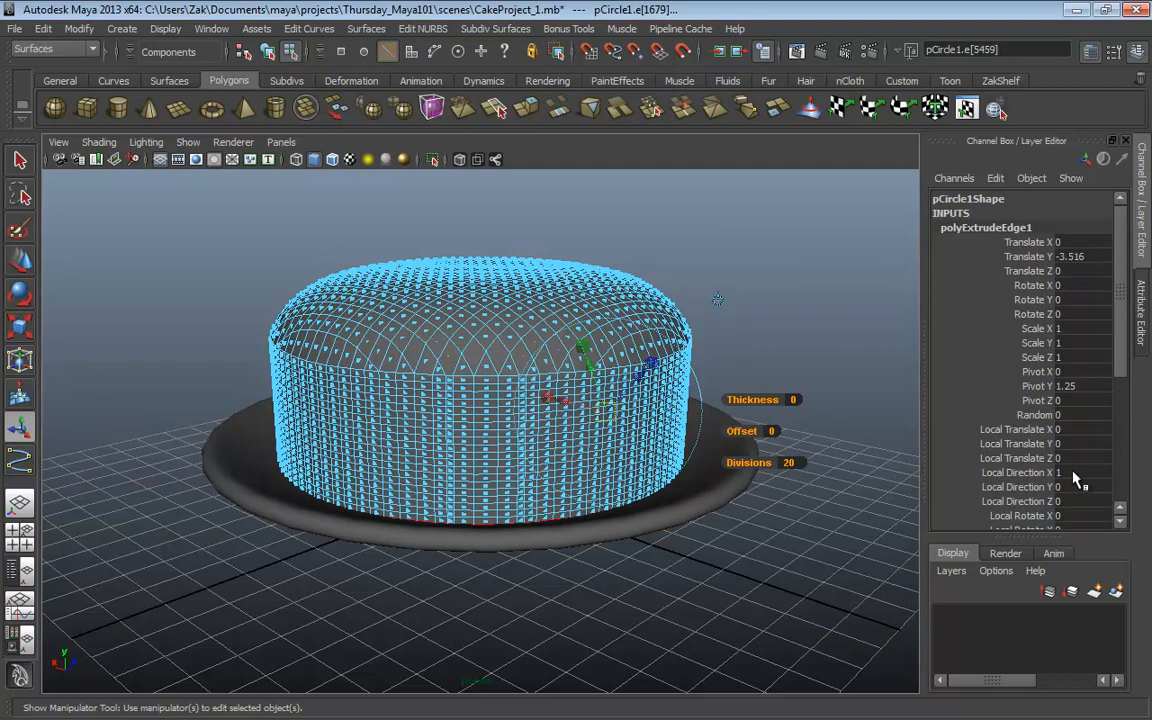
Step: Return the dome to object mode and clear the selection to view the shaded shape
{"action": "left_click_drag", "start_coordinate": [719, 418], "coordinate": [737, 330], "text": "alt"}
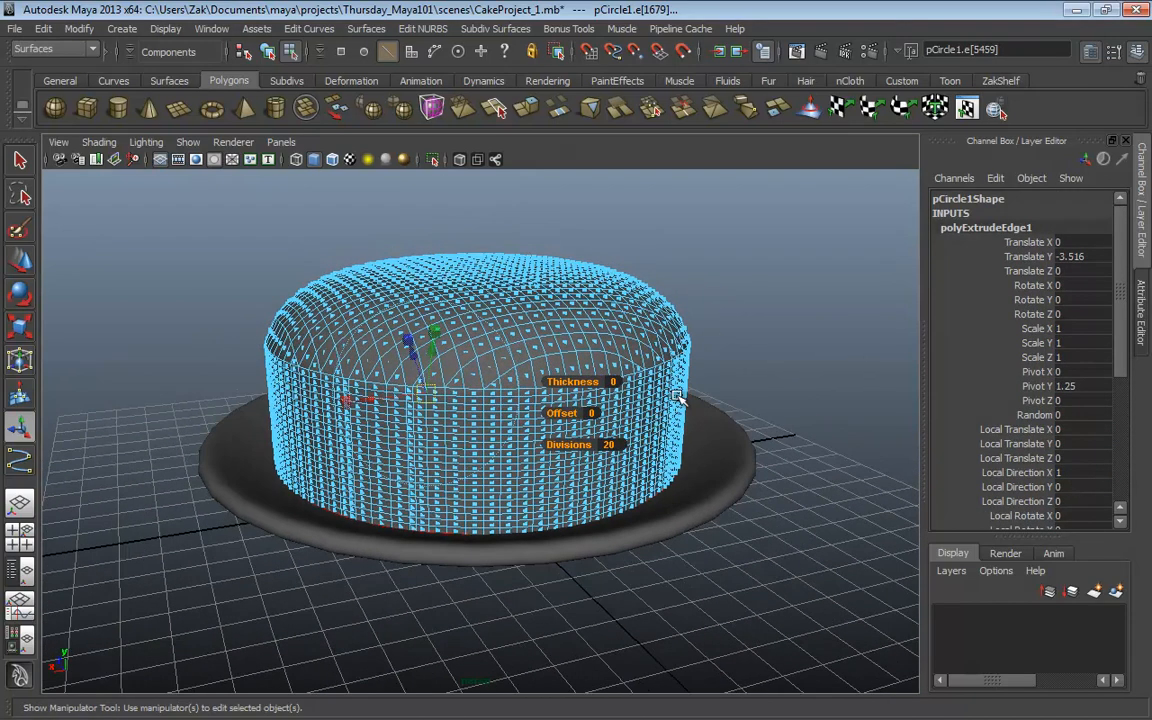
{"action": "key", "text": "F8"}
{"action": "left_click", "coordinate": [748, 319]}
{"action": "left_click_drag", "start_coordinate": [752, 320], "coordinate": [635, 355], "text": "alt"}
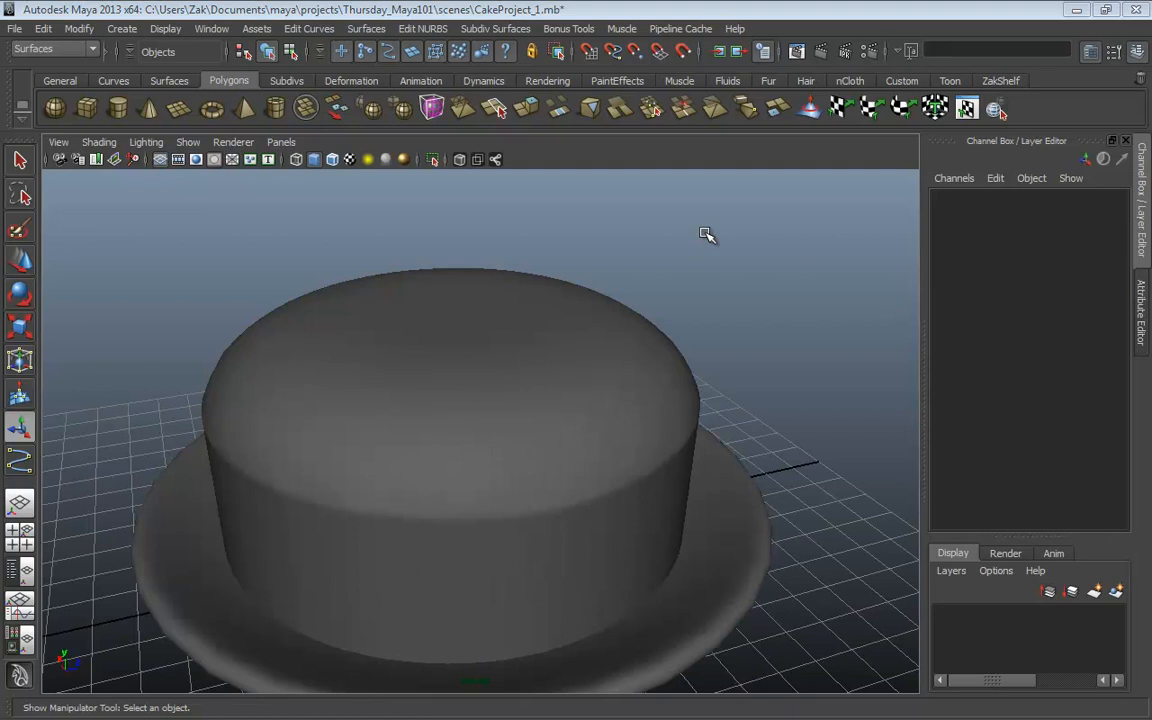
{"action": "left_click", "coordinate": [1113, 51]}
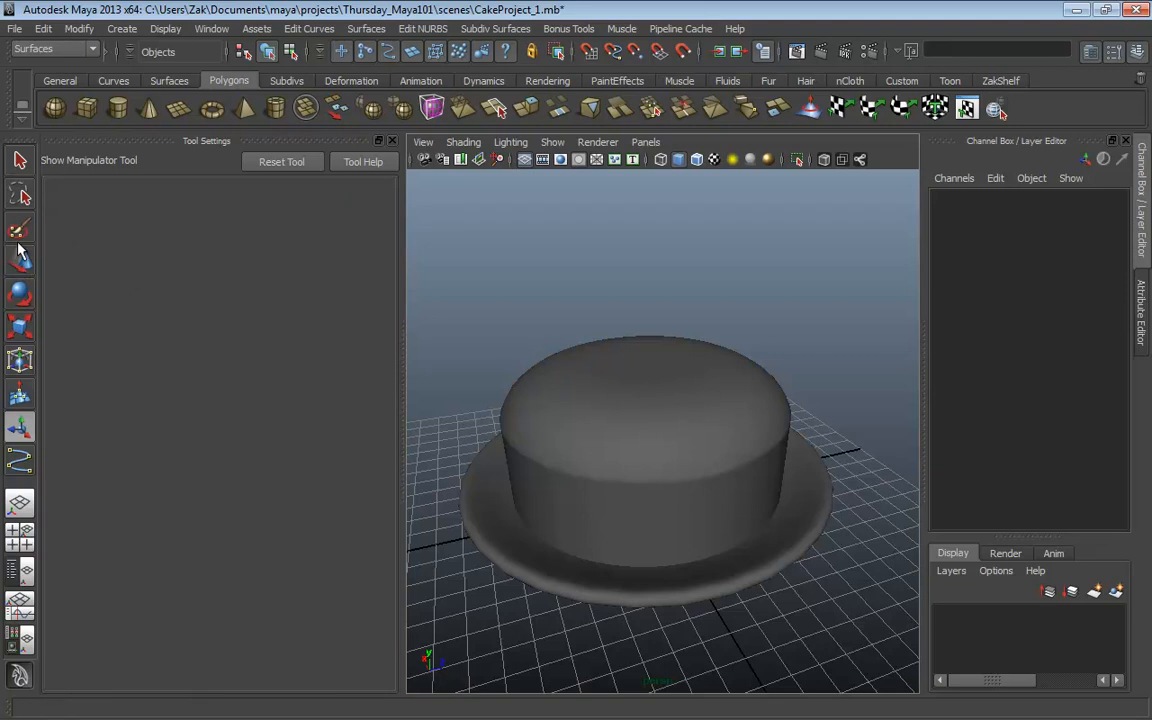
{"action": "left_click", "coordinate": [1113, 51]}
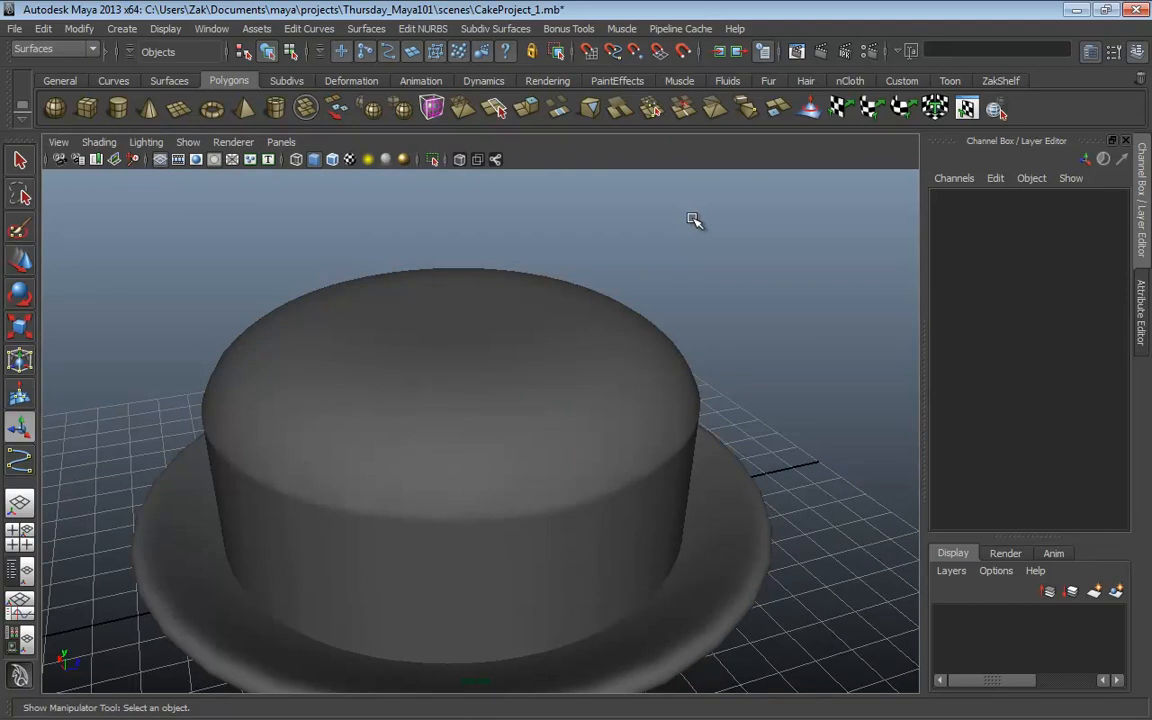
Step: Select the dome and delete its construction history
{"action": "left_click", "coordinate": [637, 346]}
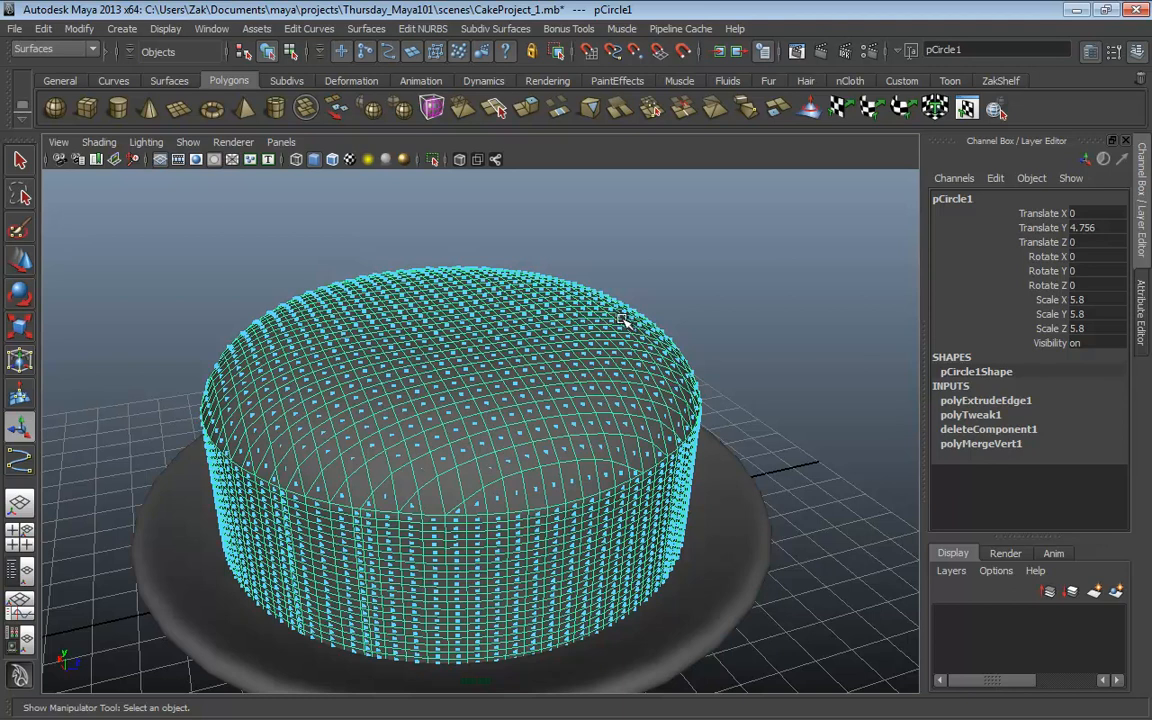
{"action": "left_click_drag", "start_coordinate": [563, 382], "coordinate": [580, 378], "text": "alt"}
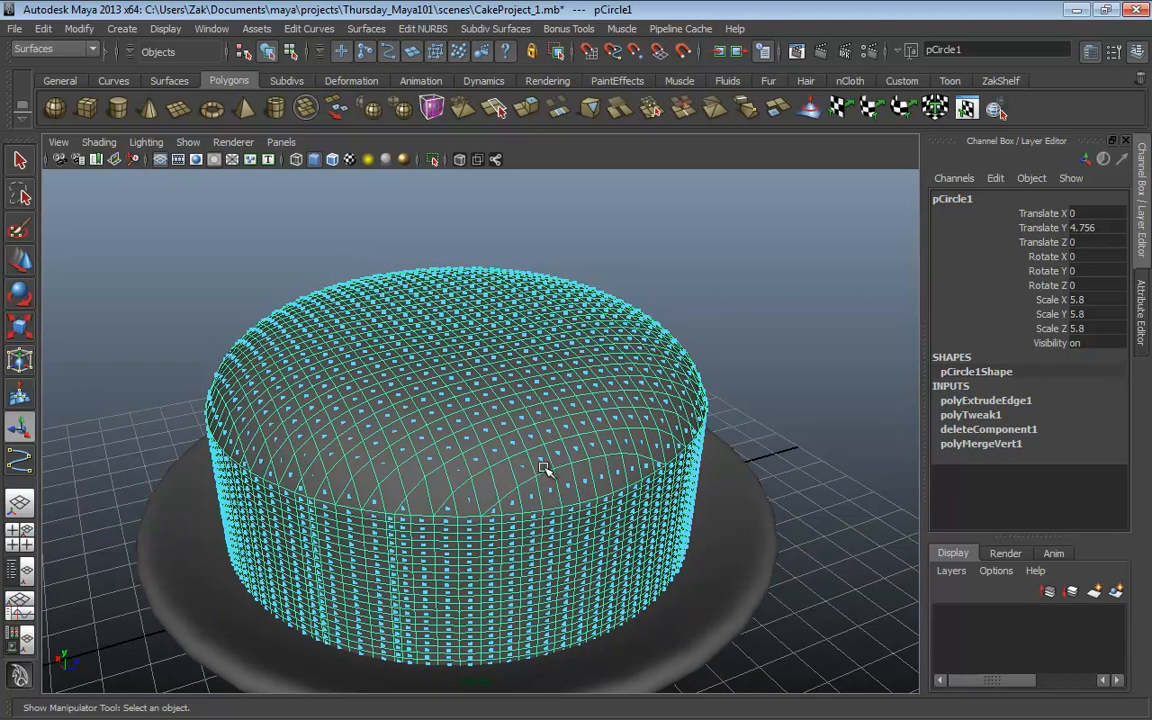
{"action": "left_click_drag", "start_coordinate": [543, 470], "coordinate": [560, 447], "text": "alt"}
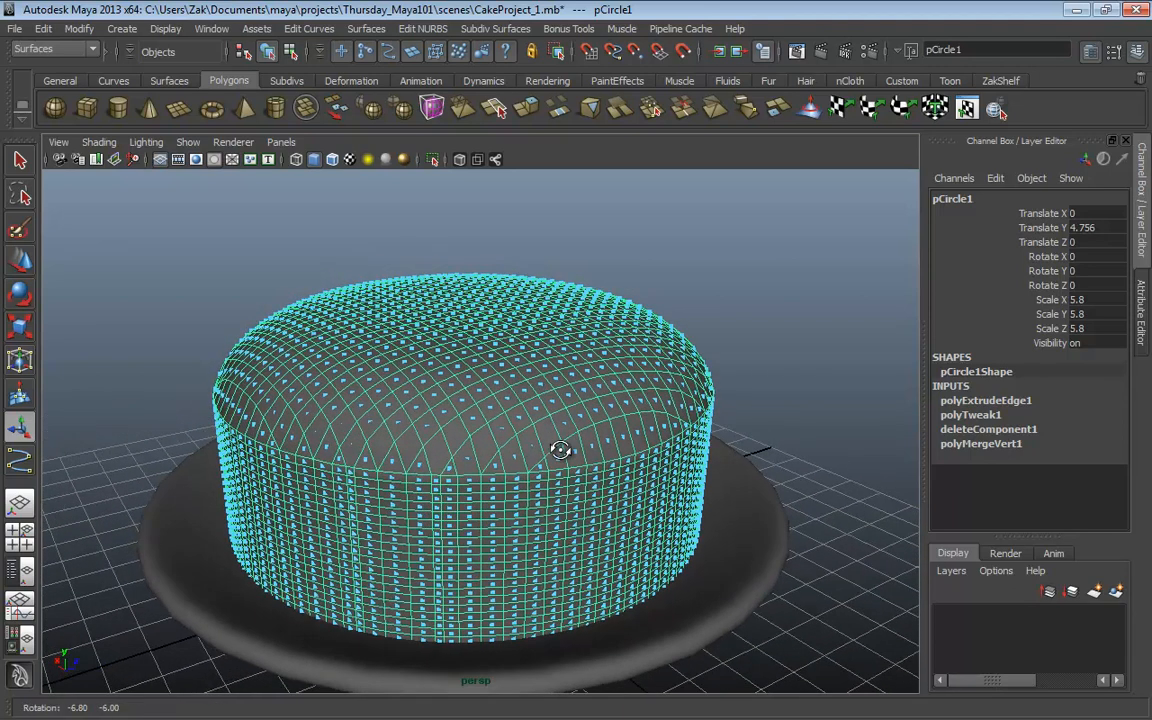
{"action": "left_click", "coordinate": [743, 261]}
{"action": "left_click", "coordinate": [522, 377]}
{"action": "left_click", "coordinate": [43, 28]}
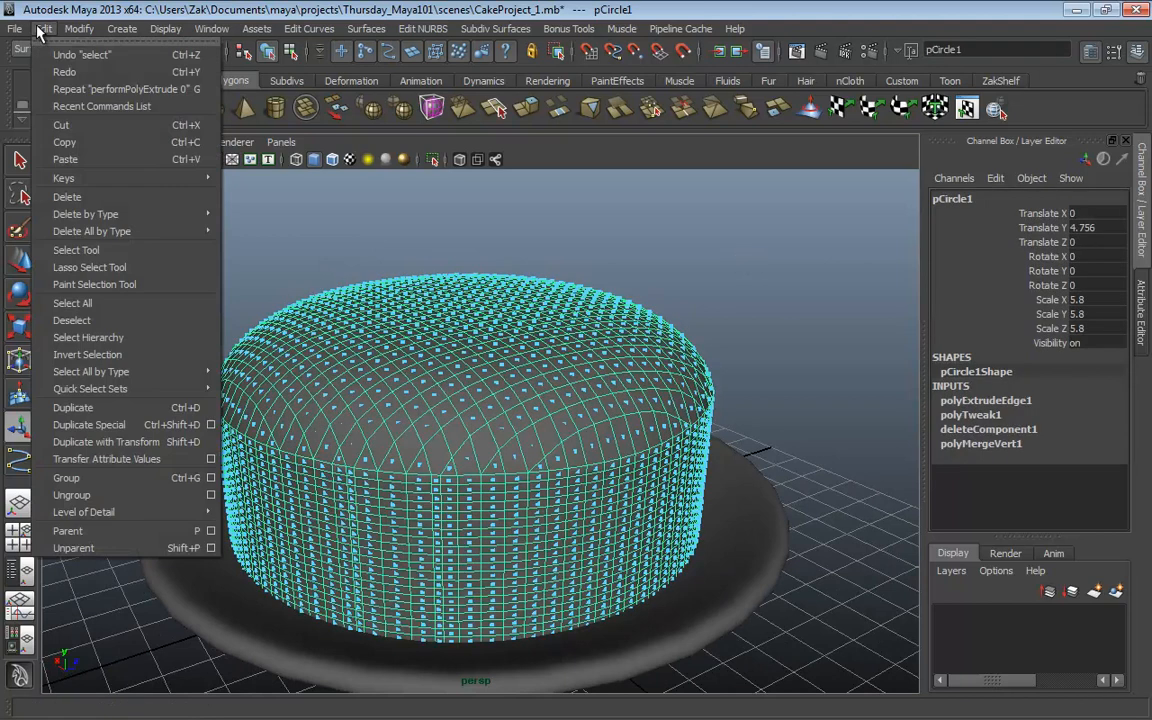
{"action": "mouse_move", "coordinate": [200, 214]}
{"action": "left_click", "coordinate": [253, 226]}
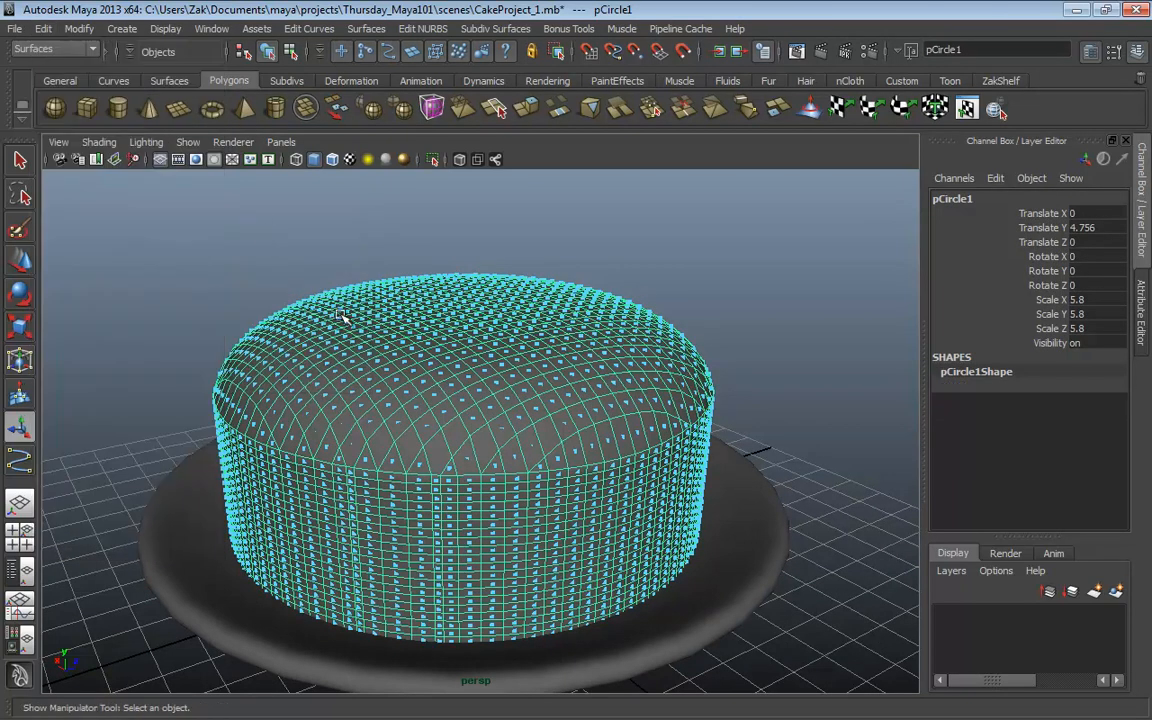
Step: Start the Sculpt Geometry Tool on the dome and reset the tool to its default settings
{"action": "right_click", "coordinate": [457, 322]}
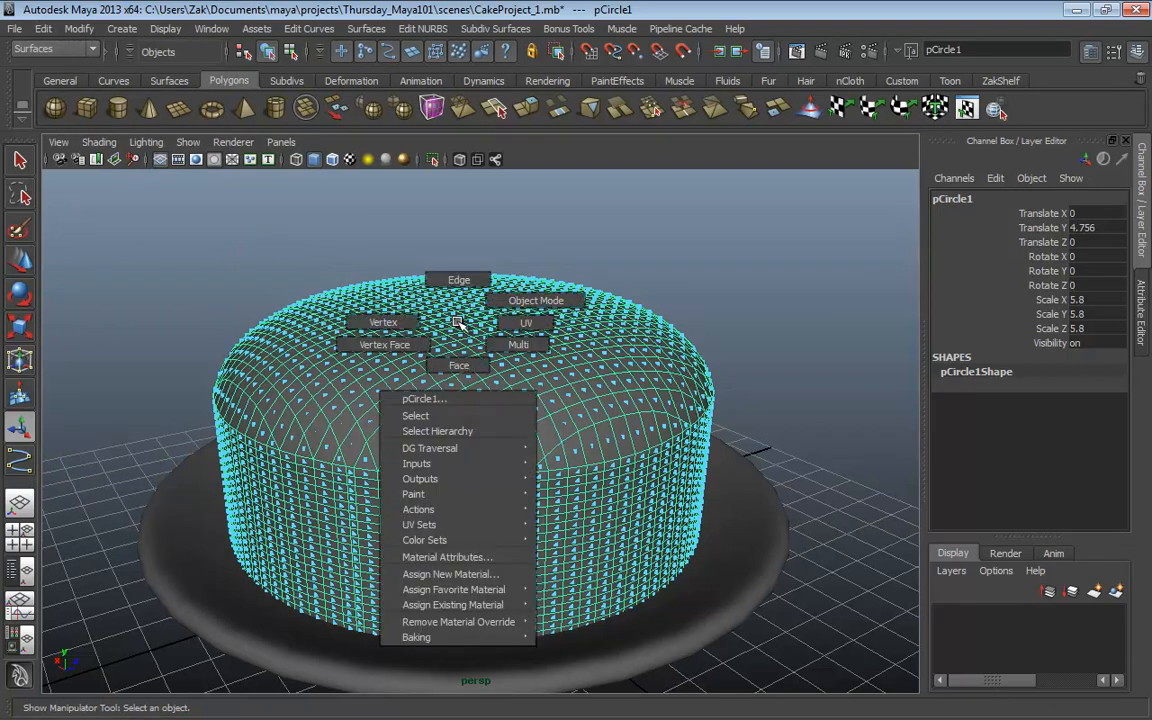
{"action": "mouse_move", "coordinate": [447, 494]}
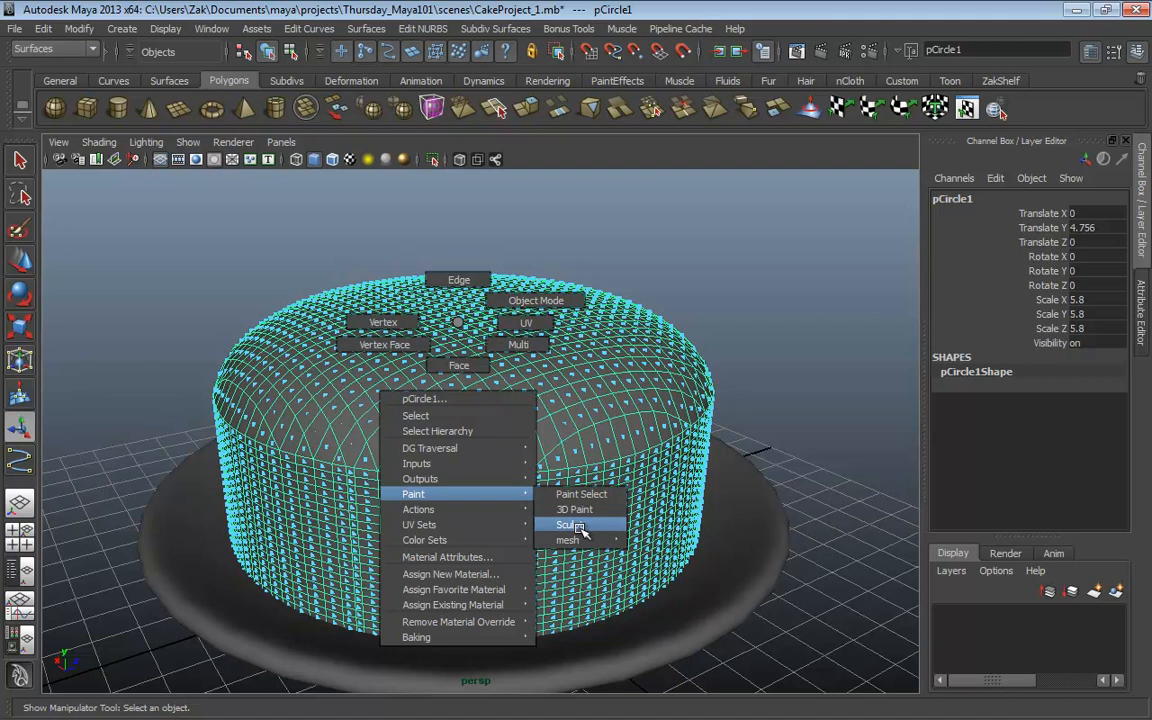
{"action": "mouse_move", "coordinate": [578, 527]}
{"action": "right_mouse_down"}
{"action": "mouse_move", "coordinate": [563, 530]}
{"action": "mouse_move", "coordinate": [460, 328]}
{"action": "right_mouse_up"}
{"action": "right_click", "coordinate": [455, 325]}
{"action": "mouse_move", "coordinate": [458, 496]}
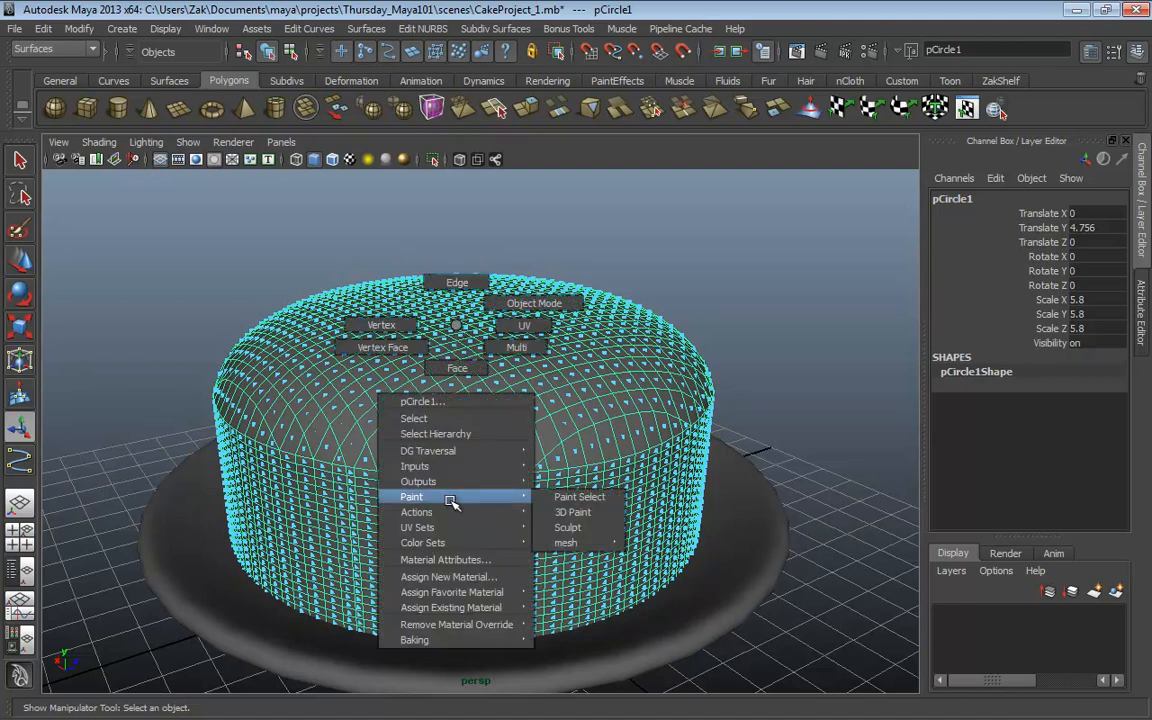
{"action": "left_click", "coordinate": [596, 525]}
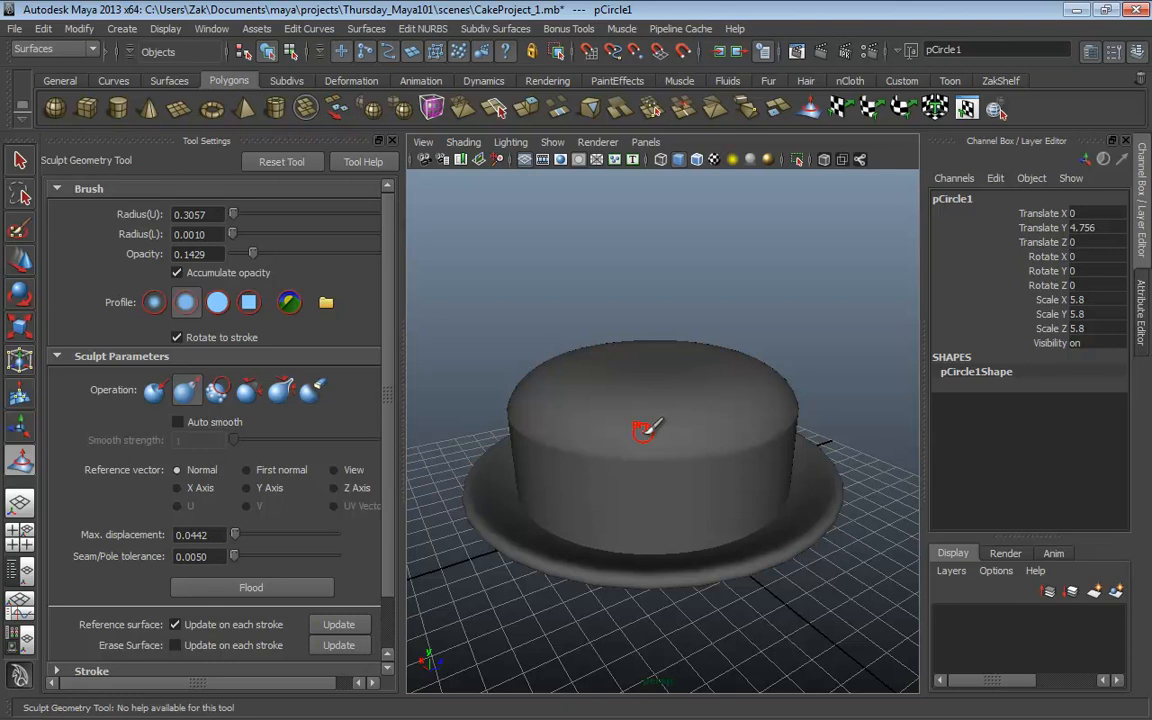
{"action": "mouse_move", "coordinate": [643, 430]}
{"action": "left_mouse_down", "text": "alt"}
{"action": "mouse_move", "coordinate": [636, 398]}
{"action": "mouse_move", "coordinate": [632, 415]}
{"action": "left_mouse_up", "text": "alt"}
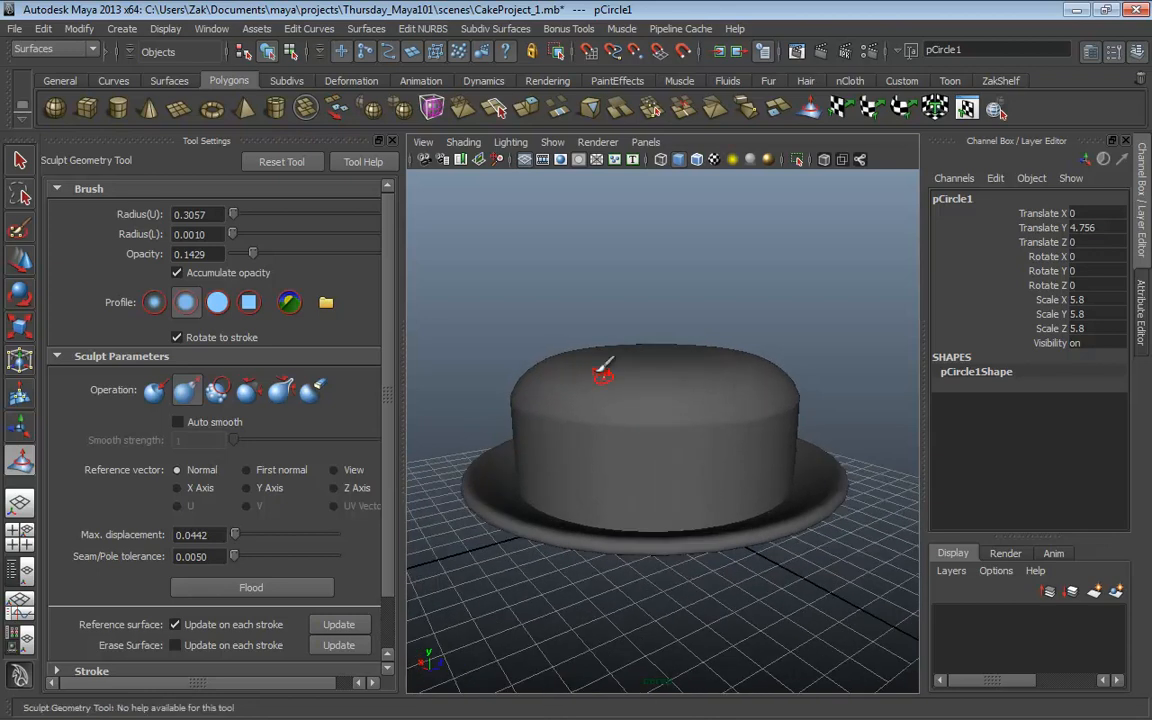
{"action": "left_click", "coordinate": [295, 161]}
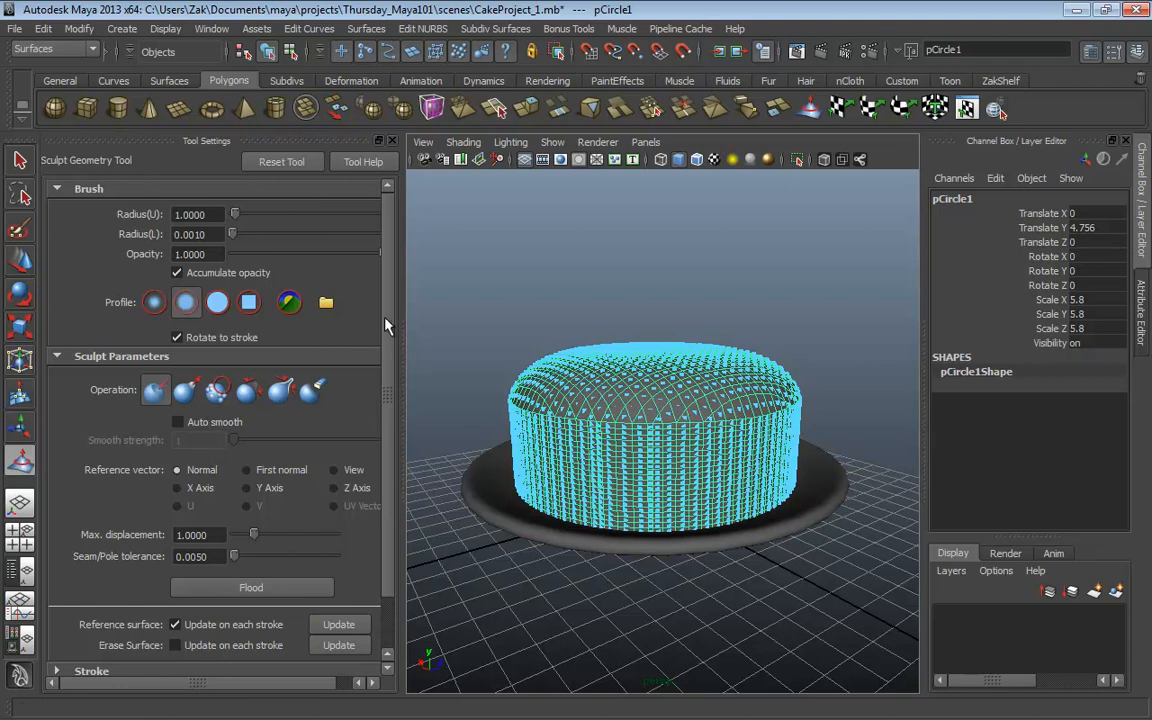
Step: Turn off Show wireframe in the sculpt tool's display options
{"action": "scroll", "coordinate": [345, 327], "scroll_direction": "down", "scroll_amount": 2}
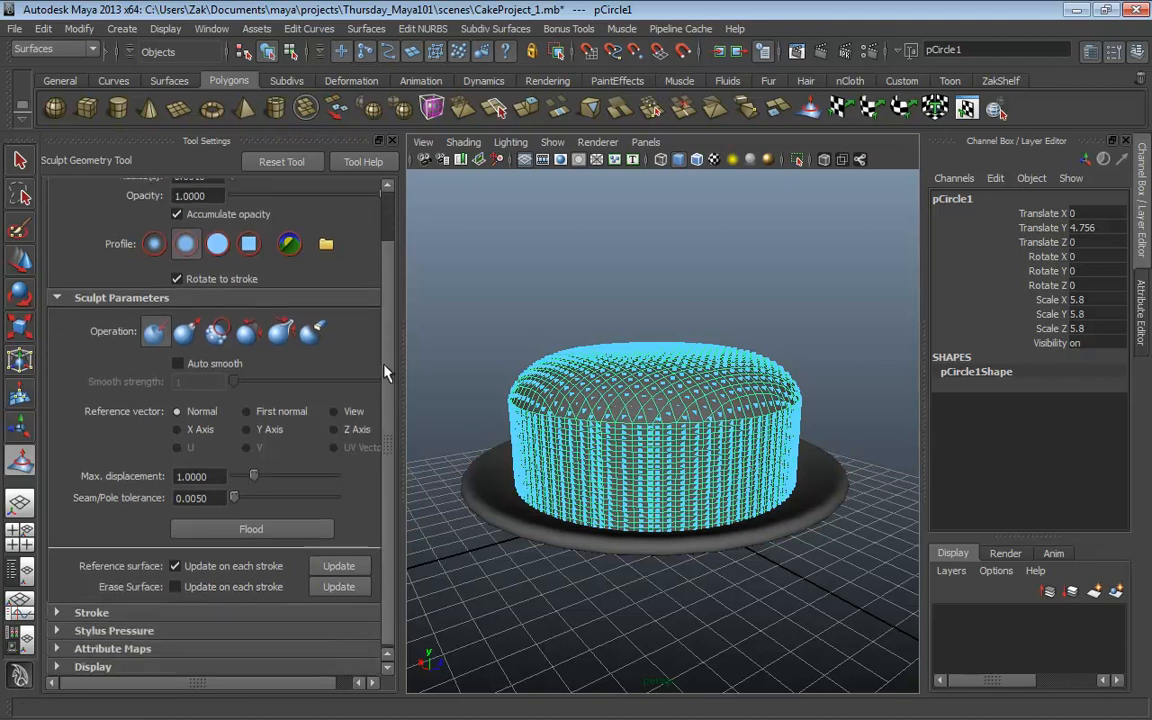
{"action": "left_click", "coordinate": [80, 667]}
{"action": "scroll", "coordinate": [381, 553], "scroll_direction": "down", "scroll_amount": 2}
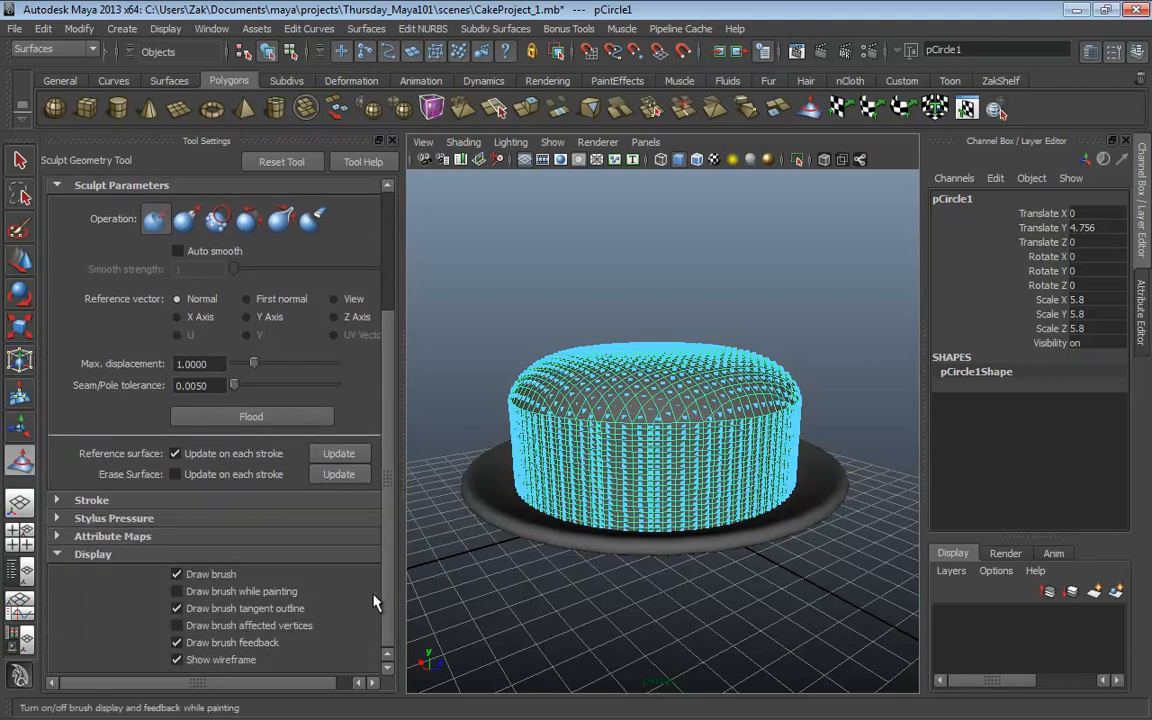
{"action": "left_click", "coordinate": [177, 660]}
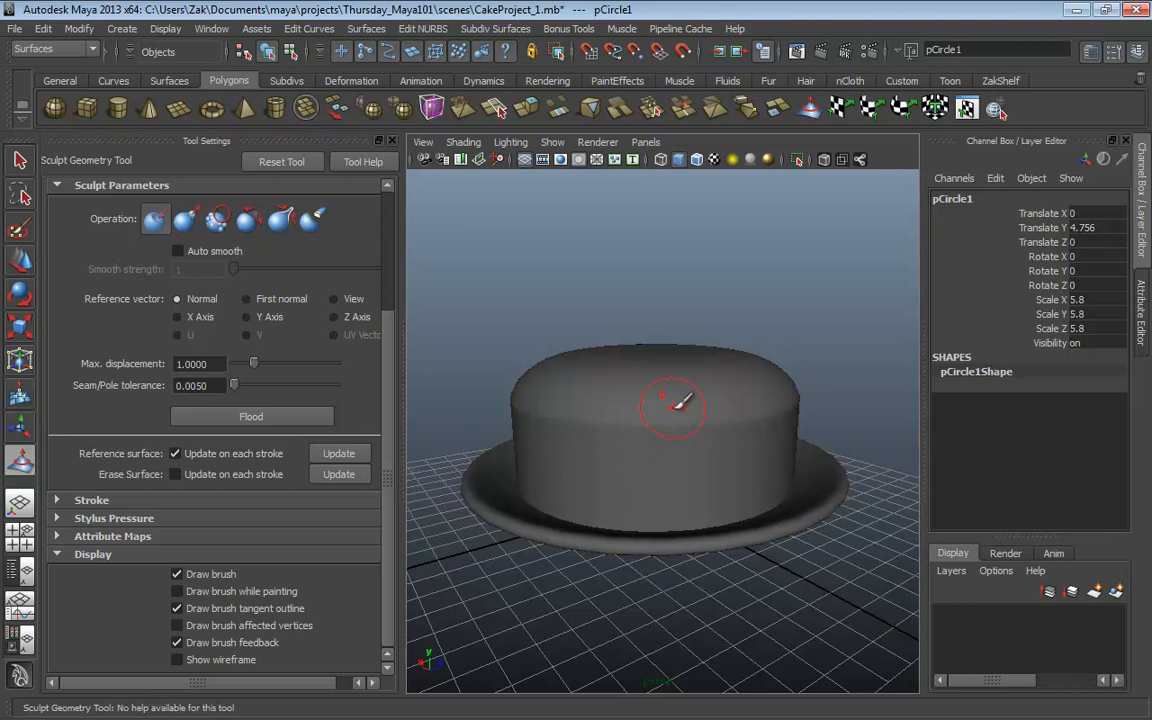
Step: Examine the shaded dome from several sides with the sculpt brush active
{"action": "mouse_move", "coordinate": [680, 400]}
{"action": "right_mouse_down", "text": "alt"}
{"action": "mouse_move", "coordinate": [684, 380]}
{"action": "mouse_move", "coordinate": [743, 393]}
{"action": "mouse_move", "coordinate": [672, 401]}
{"action": "right_mouse_up", "text": "alt"}
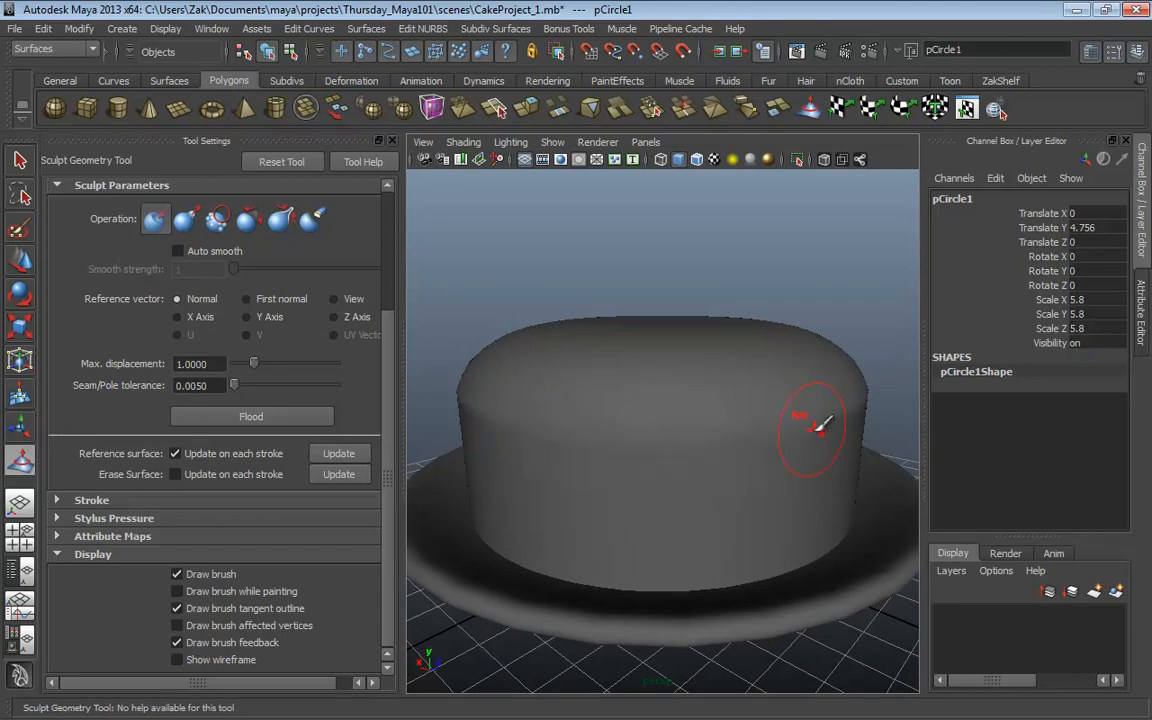
{"action": "left_click_drag", "start_coordinate": [820, 425], "coordinate": [712, 427], "text": "alt"}
{"action": "left_click_drag", "start_coordinate": [805, 419], "coordinate": [650, 419], "text": "alt"}
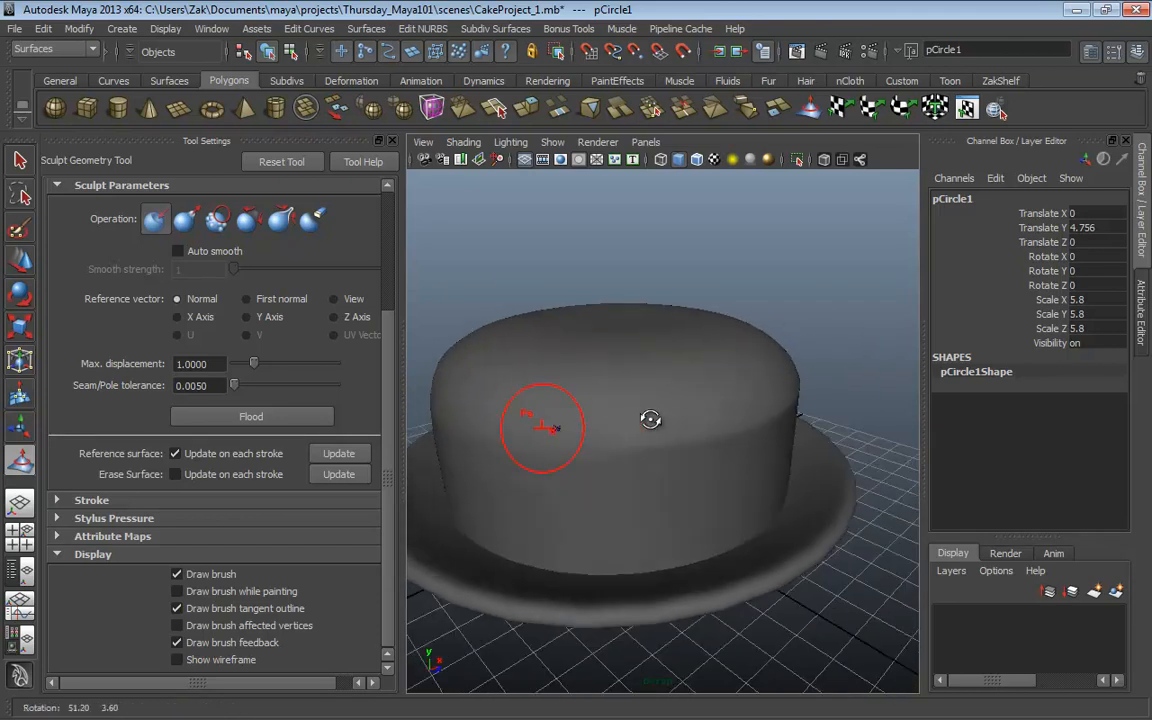
{"action": "mouse_move", "coordinate": [715, 365]}
{"action": "left_mouse_down", "text": "alt"}
{"action": "mouse_move", "coordinate": [586, 406]}
{"action": "mouse_move", "coordinate": [675, 435]}
{"action": "left_mouse_up", "text": "alt"}
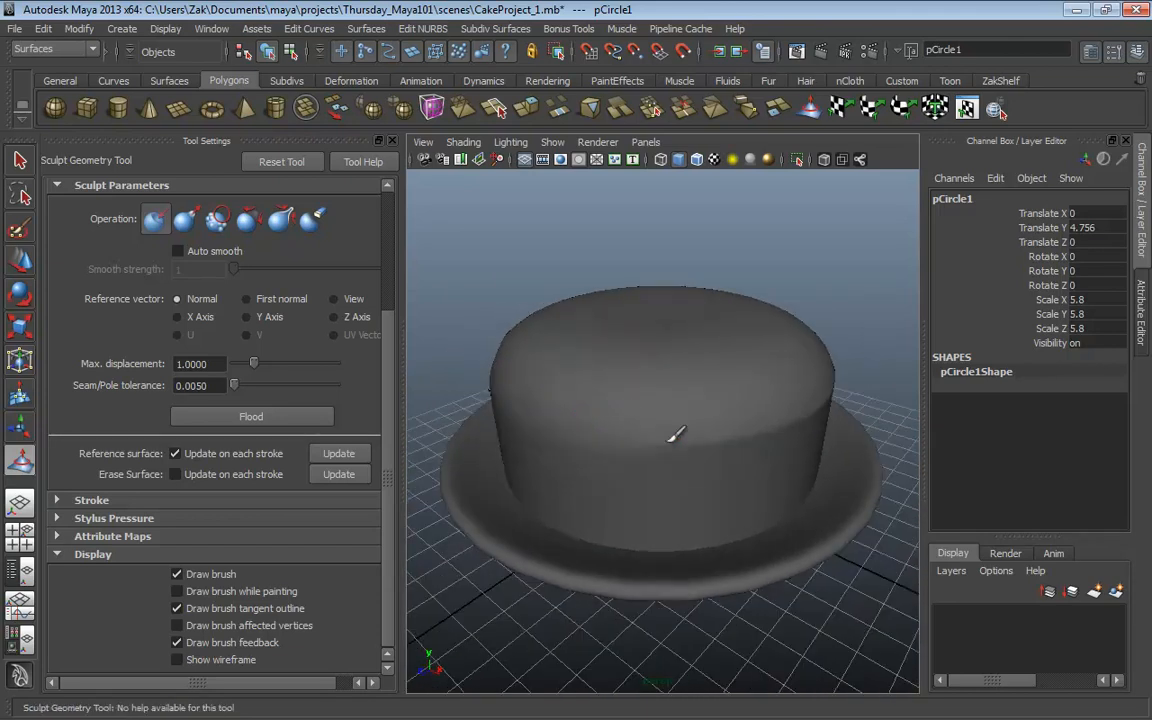
{"action": "left_click_drag", "start_coordinate": [723, 399], "coordinate": [573, 419], "text": "alt"}
{"action": "mouse_move", "coordinate": [812, 424]}
{"action": "left_mouse_down", "text": "alt"}
{"action": "mouse_move", "coordinate": [673, 387]}
{"action": "mouse_move", "coordinate": [513, 400]}
{"action": "left_mouse_up", "text": "alt"}
{"action": "right_click_drag", "start_coordinate": [692, 428], "coordinate": [648, 398], "text": "alt"}
Step: Set the sculpt brush's upper radius to 0.8451
{"action": "scroll", "coordinate": [655, 398], "scroll_direction": "up", "scroll_amount": 5}
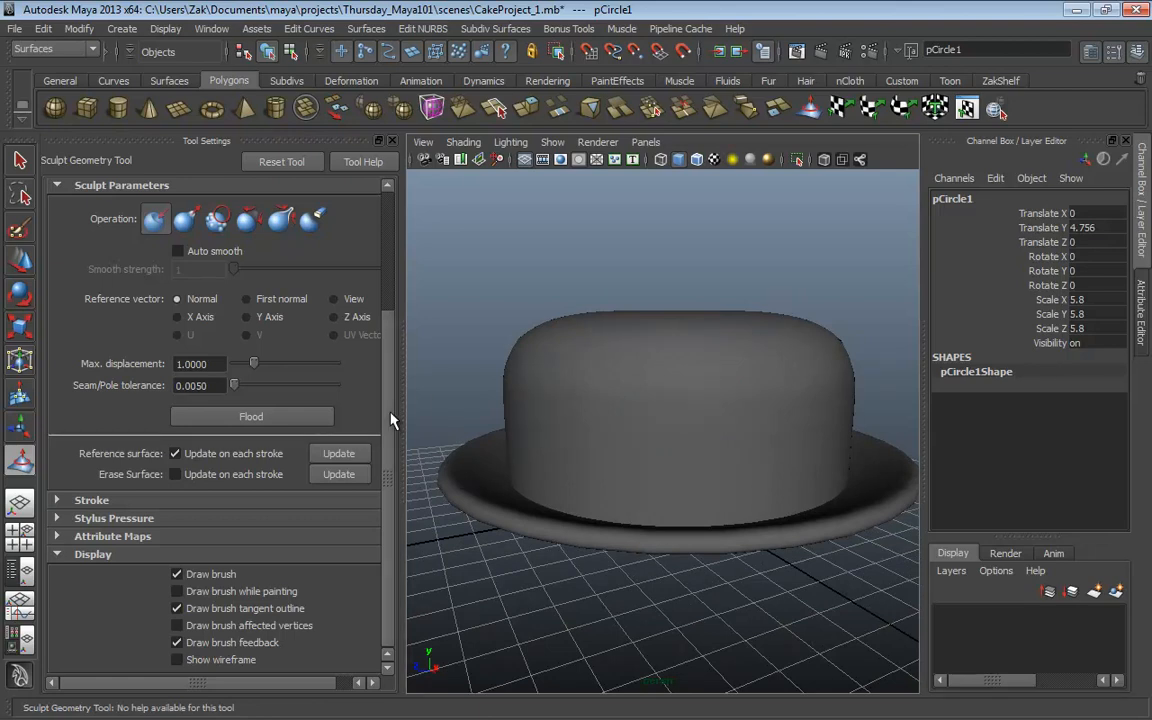
{"action": "left_click_drag", "start_coordinate": [391, 420], "coordinate": [391, 296]}
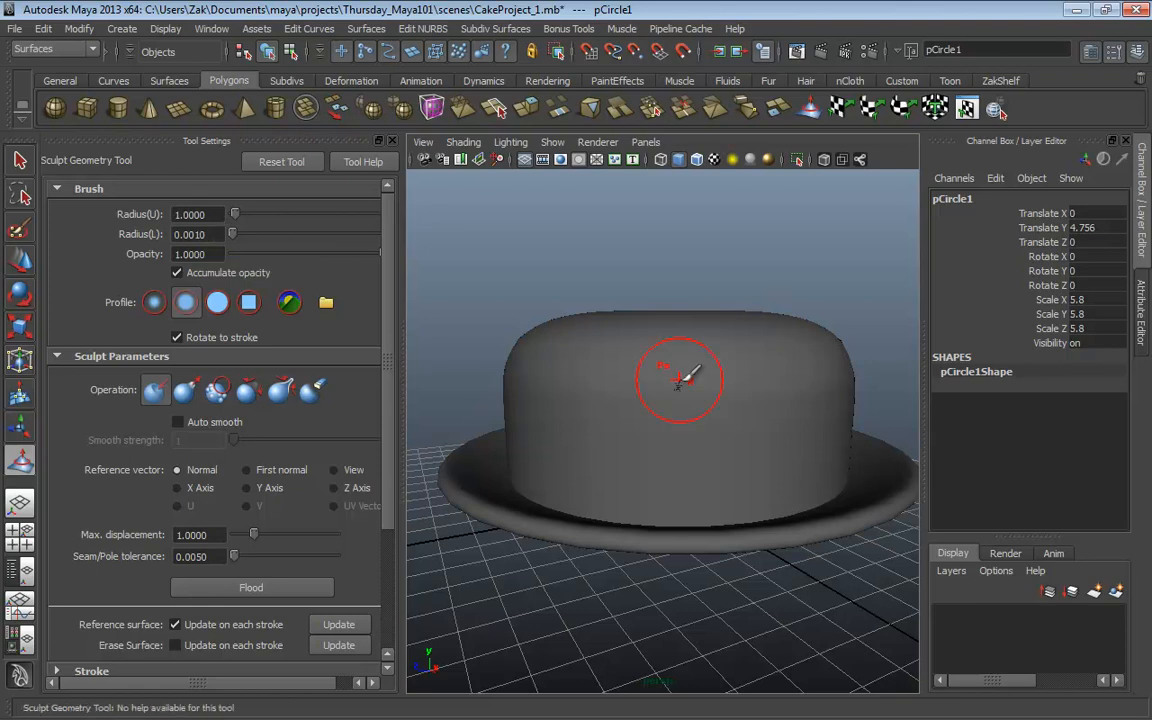
{"action": "mouse_move", "coordinate": [645, 381]}
{"action": "left_mouse_down", "text": "alt"}
{"action": "mouse_move", "coordinate": [733, 404]}
{"action": "mouse_move", "coordinate": [663, 404]}
{"action": "mouse_move", "coordinate": [720, 400]}
{"action": "mouse_move", "coordinate": [672, 399]}
{"action": "left_mouse_up", "text": "alt"}
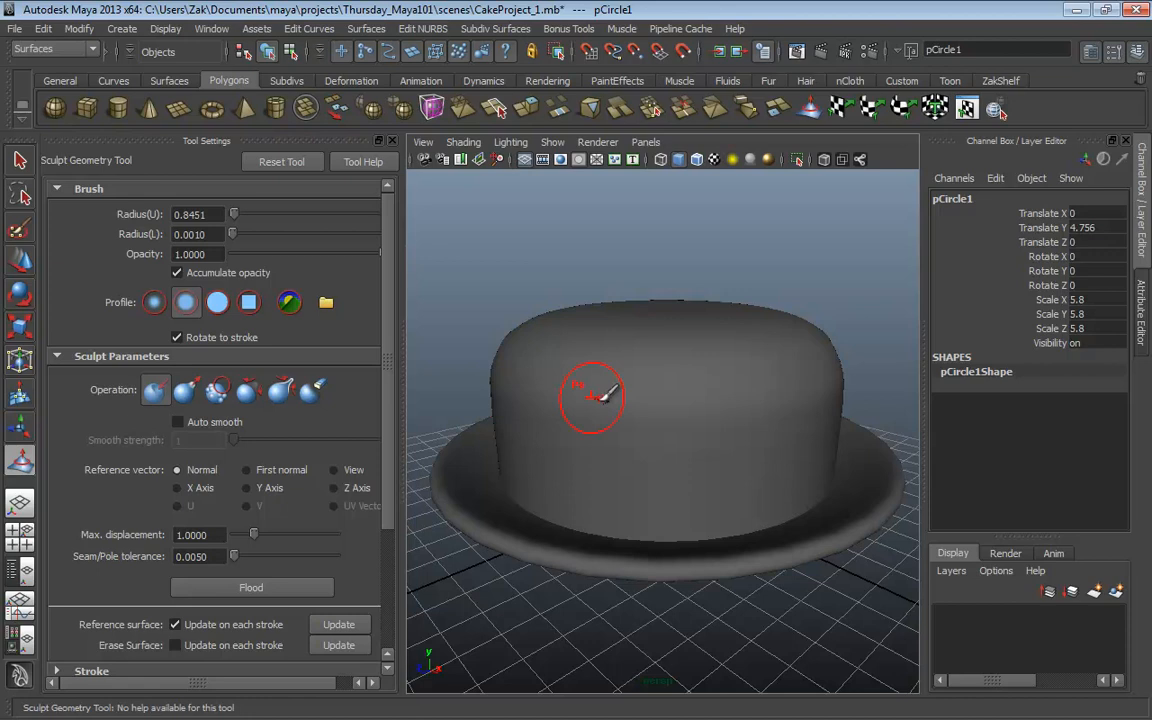
Step: Try Pull strokes across the dome's side and top at a max displacement of 1, undoing each one
{"action": "left_click", "coordinate": [186, 390]}
{"action": "left_click_drag", "start_coordinate": [515, 410], "coordinate": [760, 416]}
{"action": "mouse_move", "coordinate": [700, 385]}
{"action": "left_mouse_down", "text": "alt"}
{"action": "mouse_move", "coordinate": [680, 377]}
{"action": "mouse_move", "coordinate": [761, 373]}
{"action": "mouse_move", "coordinate": [800, 398]}
{"action": "left_mouse_up", "text": "alt"}
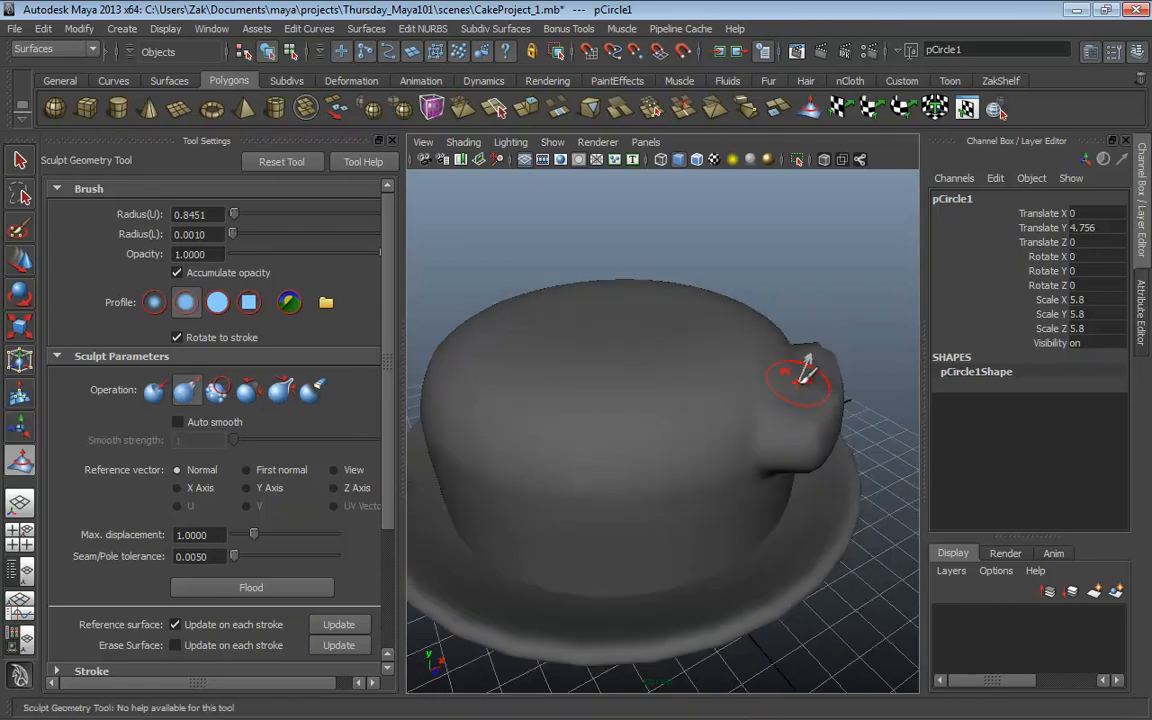
{"action": "key", "text": "ctrl+z"}
{"action": "mouse_move", "coordinate": [705, 519]}
{"action": "left_mouse_down"}
{"action": "mouse_move", "coordinate": [728, 408]}
{"action": "mouse_move", "coordinate": [589, 408]}
{"action": "mouse_move", "coordinate": [489, 334]}
{"action": "mouse_move", "coordinate": [455, 290]}
{"action": "left_mouse_up"}
{"action": "mouse_move", "coordinate": [720, 355]}
{"action": "left_mouse_down", "text": "alt"}
{"action": "mouse_move", "coordinate": [728, 342]}
{"action": "mouse_move", "coordinate": [571, 404]}
{"action": "mouse_move", "coordinate": [546, 441]}
{"action": "mouse_move", "coordinate": [761, 327]}
{"action": "mouse_move", "coordinate": [805, 378]}
{"action": "mouse_move", "coordinate": [795, 382]}
{"action": "left_mouse_up", "text": "alt"}
{"action": "key", "text": "ctrl+z"}
{"action": "mouse_move", "coordinate": [735, 429]}
{"action": "left_mouse_down"}
{"action": "mouse_move", "coordinate": [630, 303]}
{"action": "mouse_move", "coordinate": [607, 416]}
{"action": "mouse_move", "coordinate": [507, 520]}
{"action": "mouse_move", "coordinate": [705, 548]}
{"action": "mouse_move", "coordinate": [638, 419]}
{"action": "mouse_move", "coordinate": [528, 466]}
{"action": "left_mouse_up"}
{"action": "key", "text": "ctrl+z"}
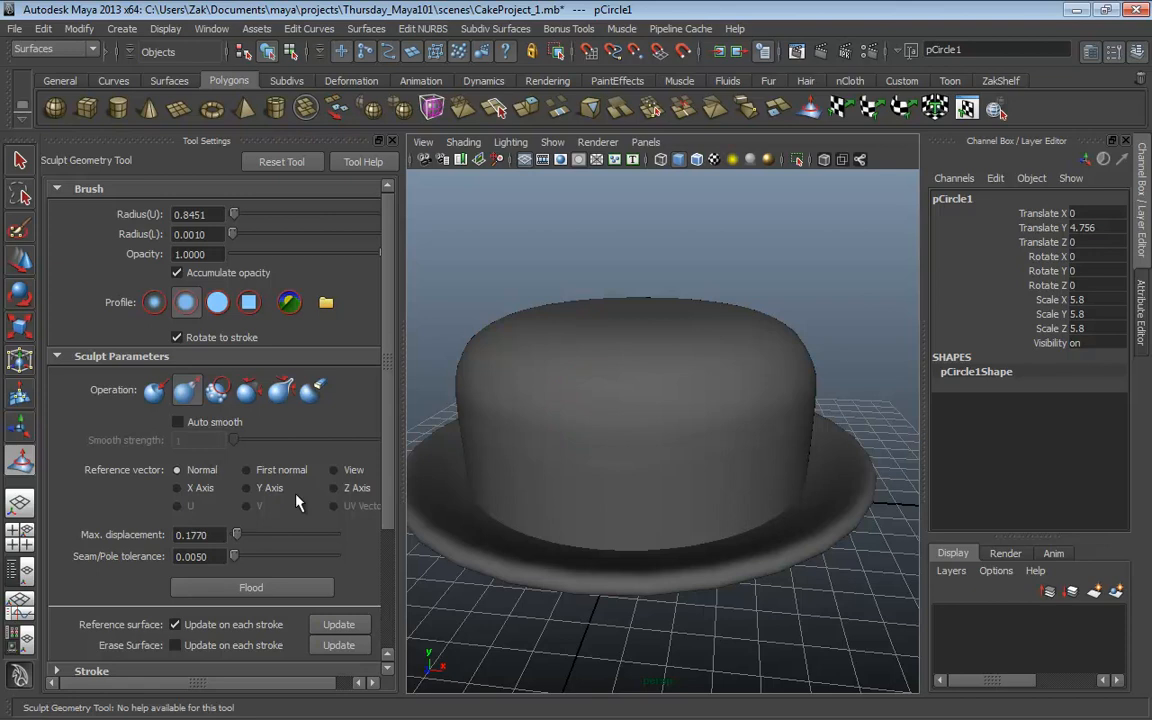
Step: Set the max displacement to 0.1770, test a Pull stroke along the dome's front edge, and undo it
{"action": "mouse_move", "coordinate": [488, 400]}
{"action": "left_mouse_down"}
{"action": "mouse_move", "coordinate": [667, 425]}
{"action": "mouse_move", "coordinate": [770, 418]}
{"action": "left_mouse_up"}
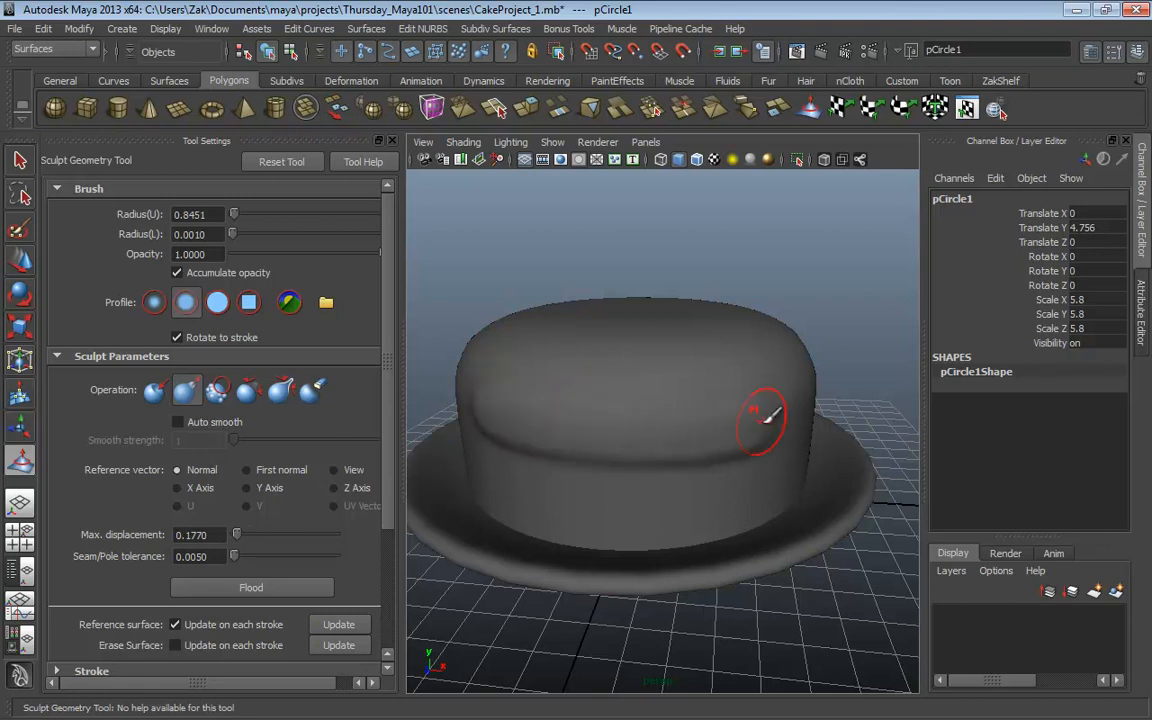
{"action": "key", "text": "ctrl+z"}
Step: Widen the tool settings, lower the brush opacity to 0.5294, and test a Pull stroke along the dome's front before undoing it
{"action": "left_click_drag", "start_coordinate": [378, 270], "coordinate": [416, 277]}
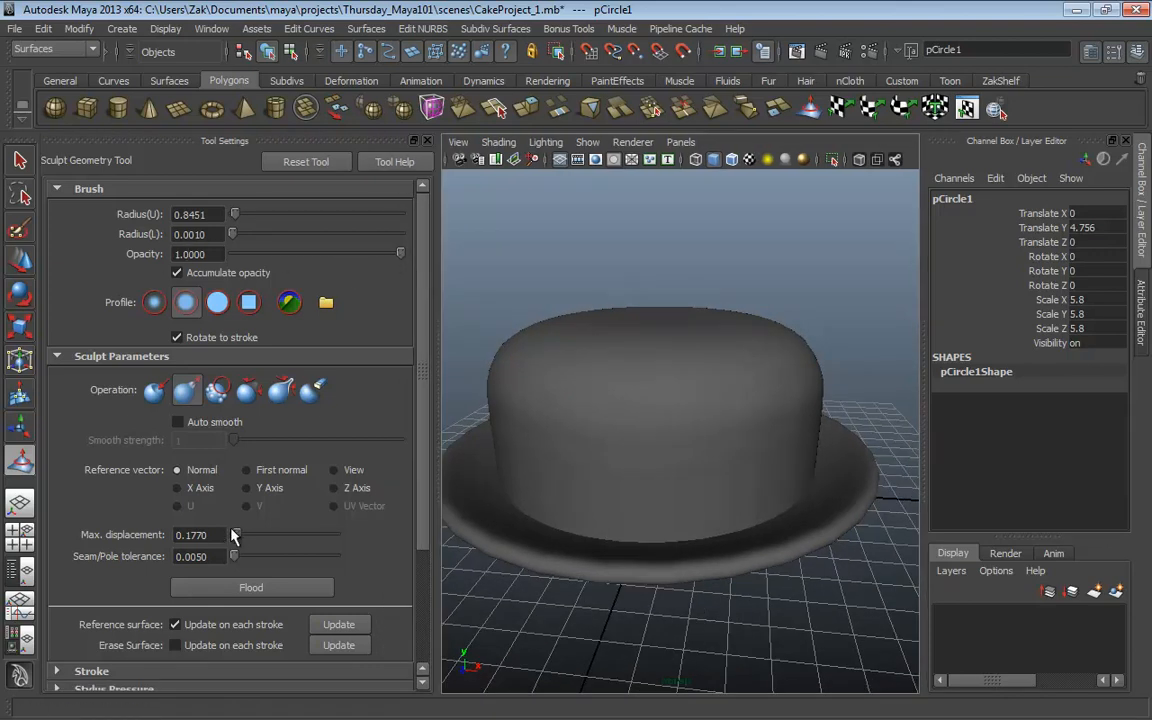
{"action": "left_click_drag", "start_coordinate": [211, 535], "coordinate": [157, 538]}
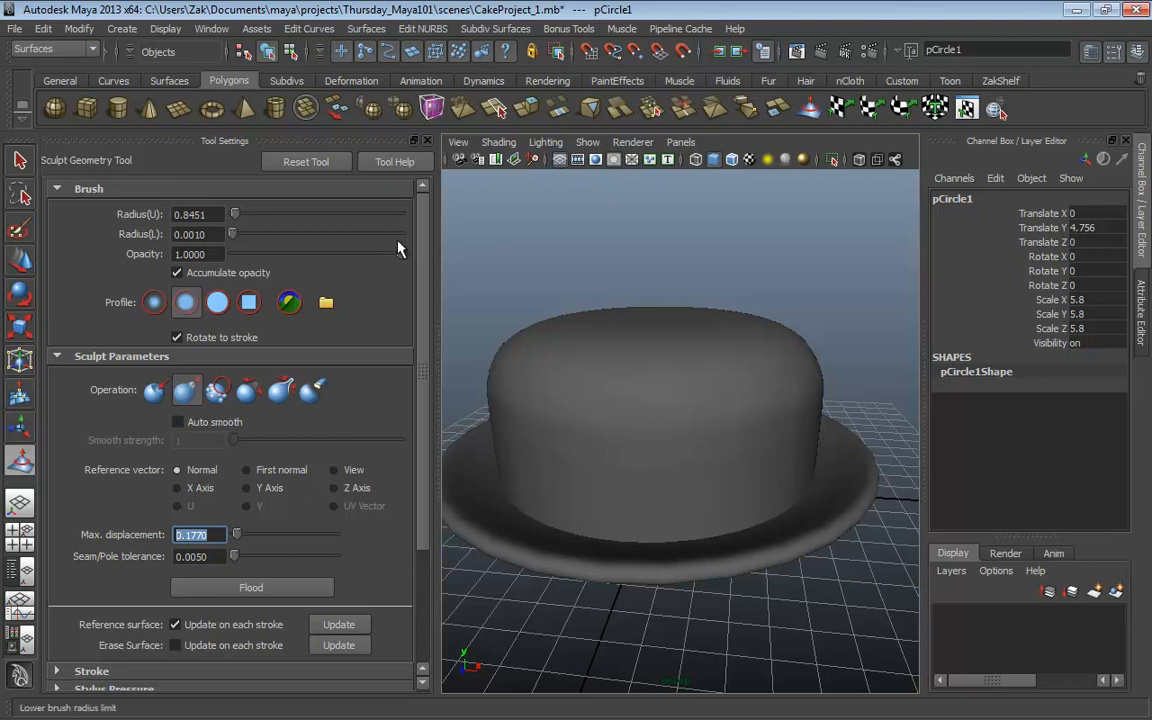
{"action": "left_click_drag", "start_coordinate": [399, 252], "coordinate": [321, 256]}
{"action": "mouse_move", "coordinate": [491, 421]}
{"action": "left_mouse_down"}
{"action": "mouse_move", "coordinate": [576, 422]}
{"action": "mouse_move", "coordinate": [636, 392]}
{"action": "mouse_move", "coordinate": [765, 364]}
{"action": "mouse_move", "coordinate": [666, 393]}
{"action": "mouse_move", "coordinate": [676, 404]}
{"action": "mouse_move", "coordinate": [711, 395]}
{"action": "mouse_move", "coordinate": [650, 432]}
{"action": "mouse_move", "coordinate": [505, 424]}
{"action": "left_mouse_up"}
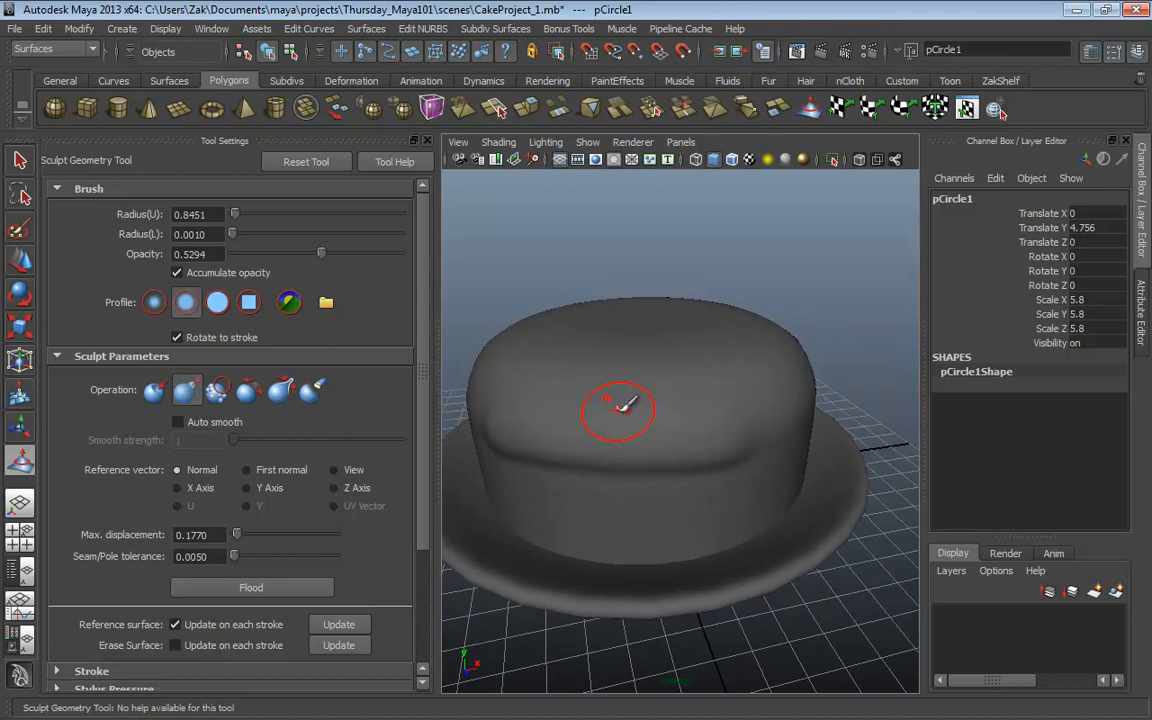
{"action": "key", "text": "ctrl+z"}
Step: Try circular Pull strokes over the dome's top and front at the reduced opacity, undoing each one
{"action": "left_click_drag", "start_coordinate": [628, 408], "coordinate": [722, 434], "text": "alt"}
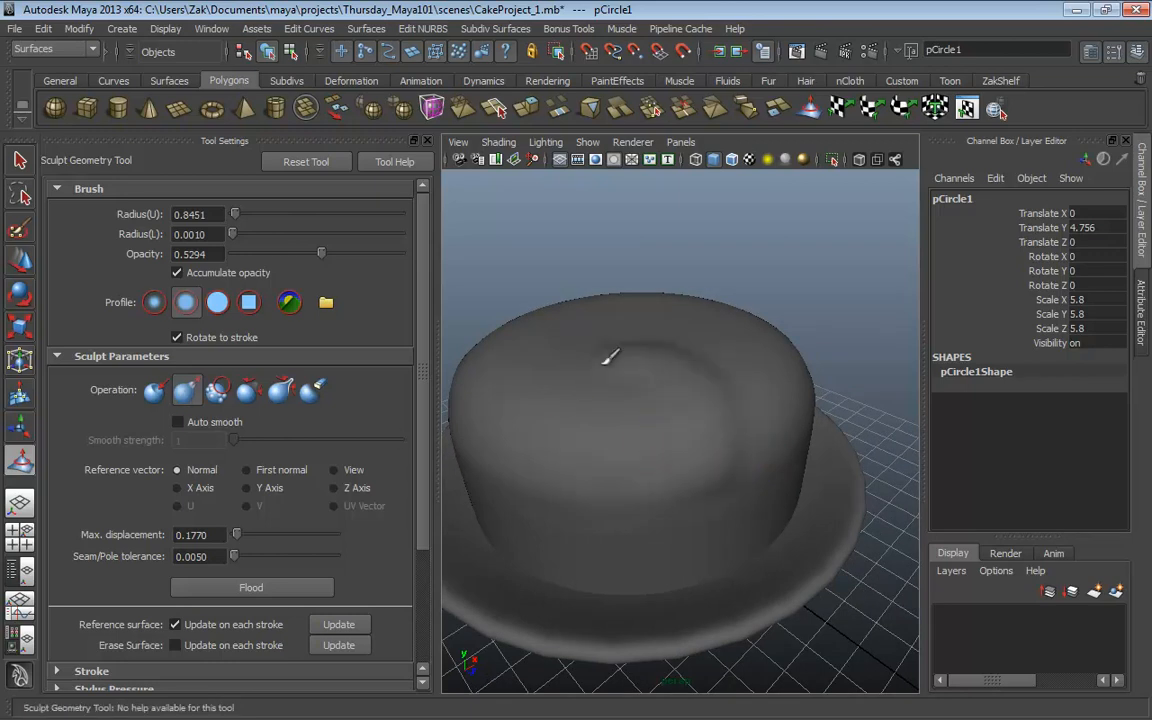
{"action": "mouse_move", "coordinate": [605, 358]}
{"action": "left_mouse_down"}
{"action": "mouse_move", "coordinate": [535, 507]}
{"action": "mouse_move", "coordinate": [681, 545]}
{"action": "mouse_move", "coordinate": [784, 447]}
{"action": "left_mouse_up"}
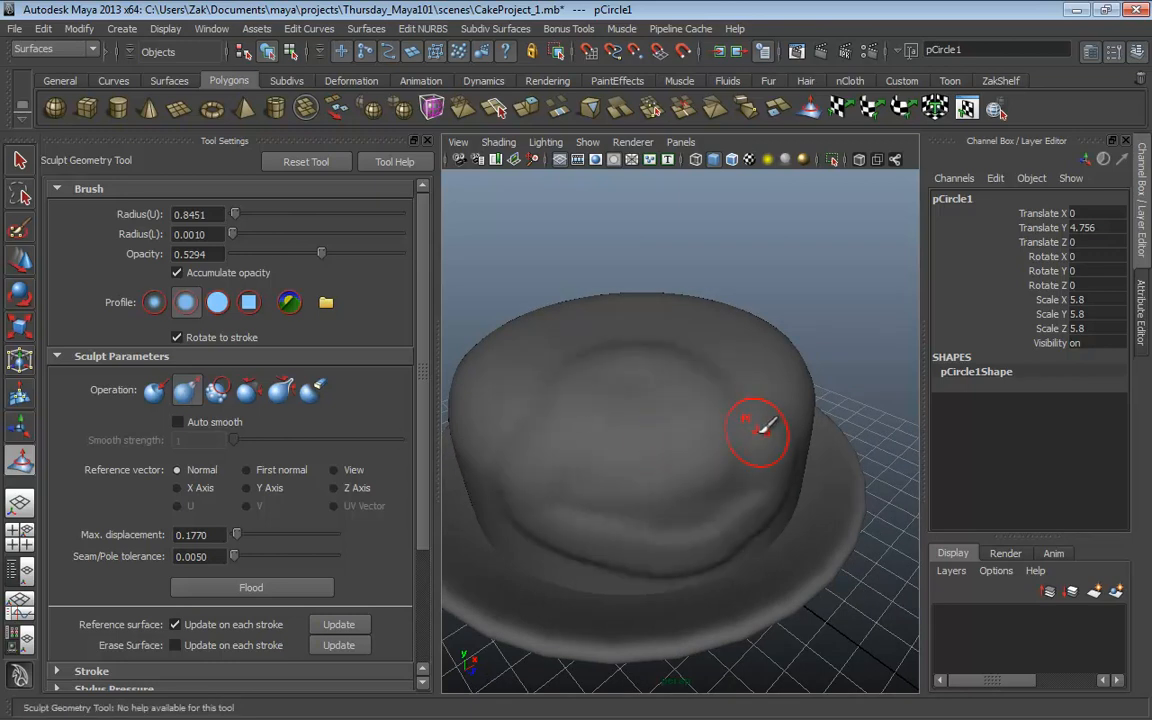
{"action": "key", "text": "ctrl+z"}
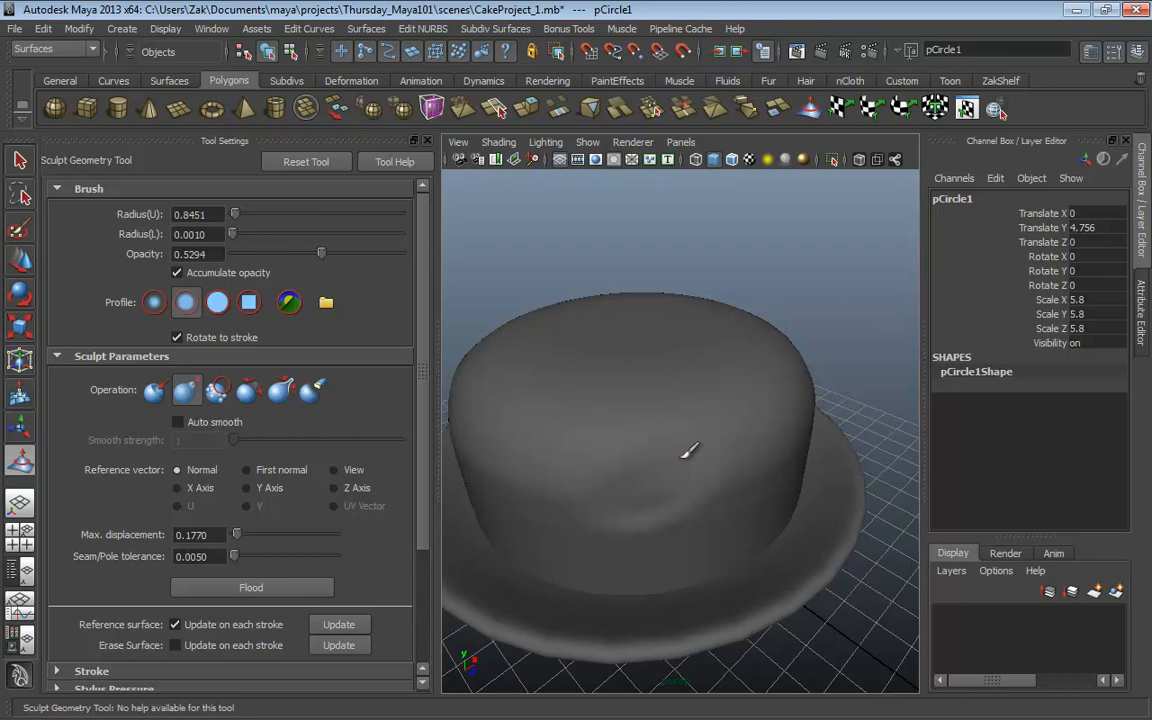
{"action": "mouse_move", "coordinate": [688, 452]}
{"action": "left_mouse_down"}
{"action": "mouse_move", "coordinate": [548, 424]}
{"action": "mouse_move", "coordinate": [563, 535]}
{"action": "mouse_move", "coordinate": [684, 458]}
{"action": "left_mouse_up"}
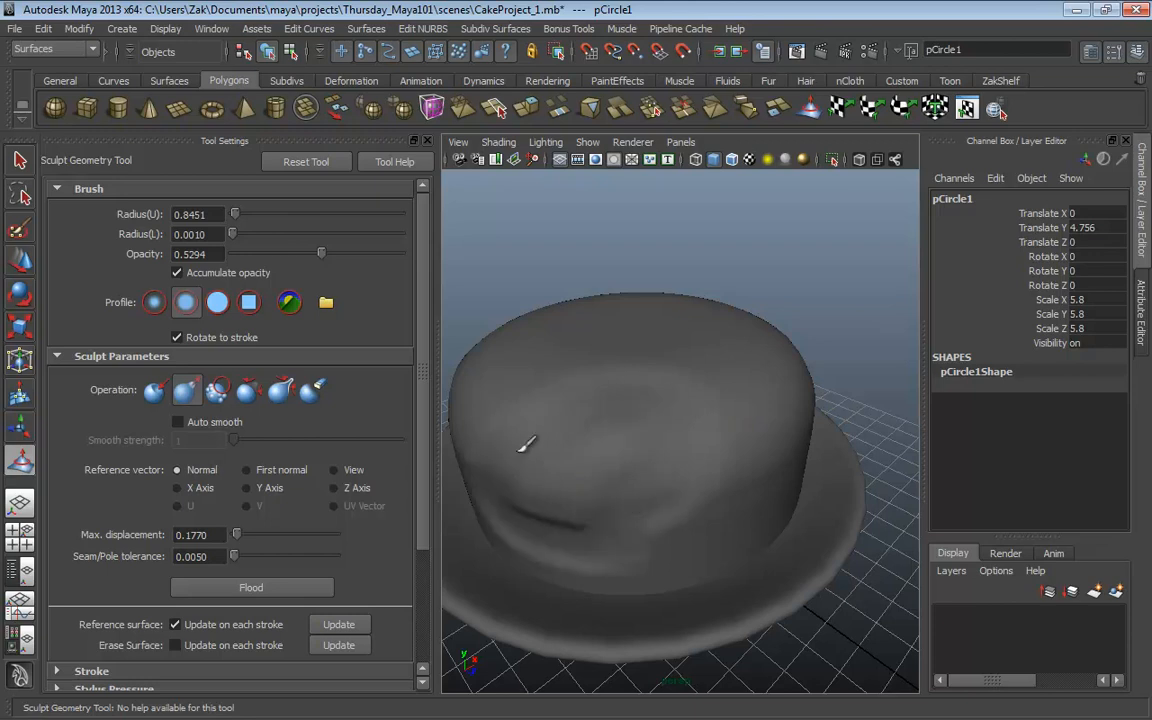
{"action": "key", "text": "ctrl+z"}
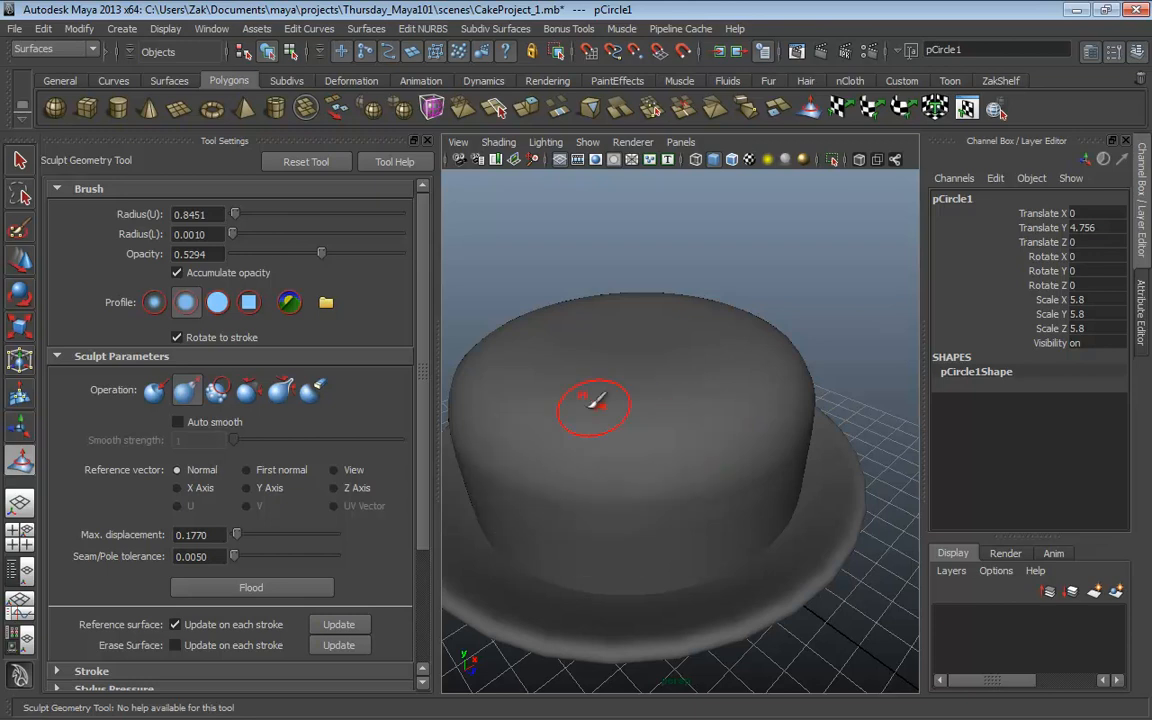
Step: Switch the sculpt operation to Push, test it on the dome's front, and undo the strokes
{"action": "left_click", "coordinate": [154, 389]}
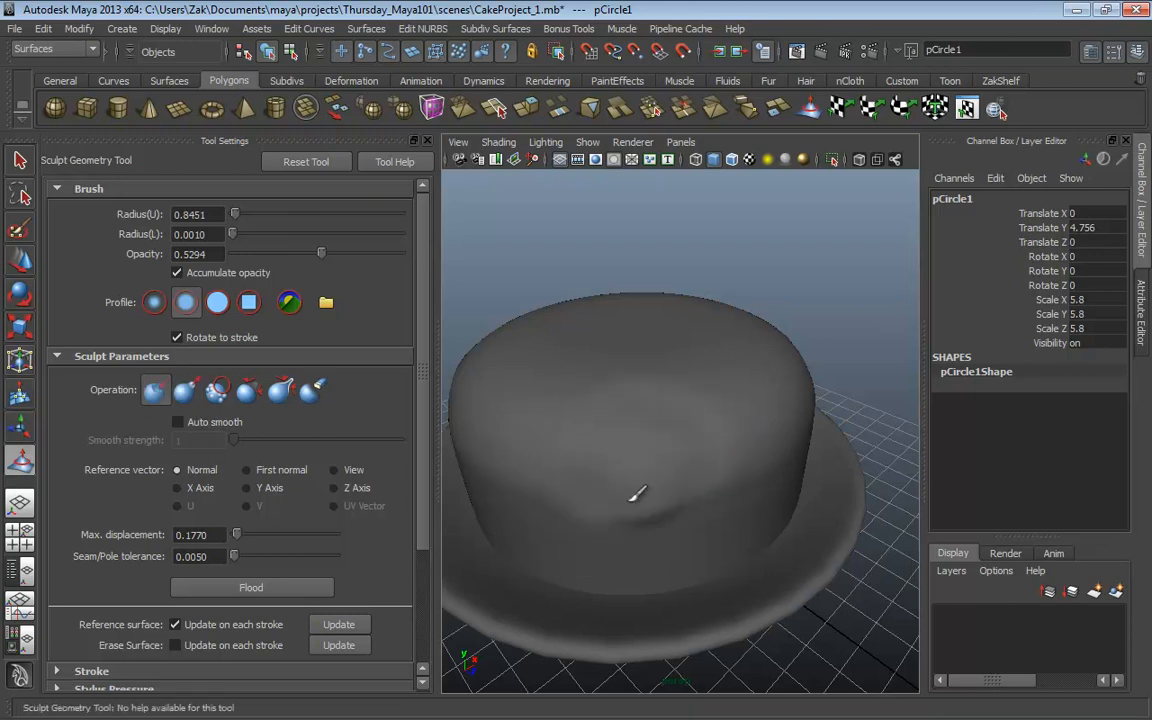
{"action": "key", "text": "ctrl+z"}
{"action": "key", "text": "ctrl+z"}
{"action": "key", "text": "ctrl+z"}
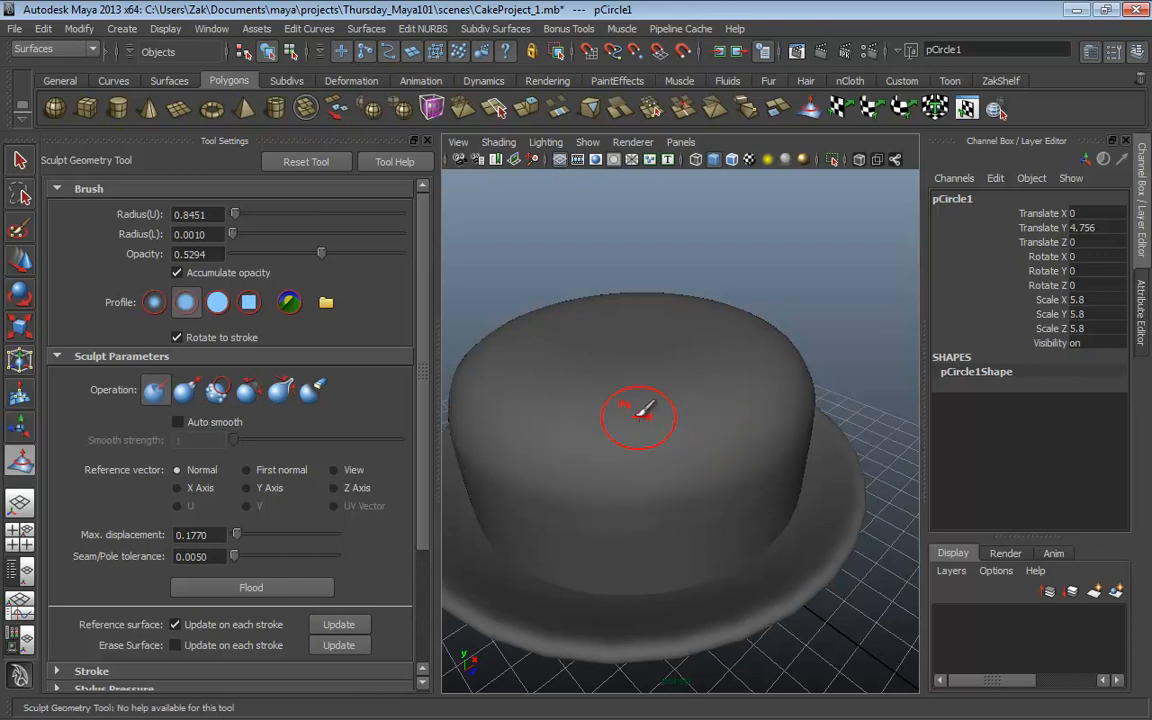
Step: Switch the sculpt operation to Pull, test strokes across the dome's front, and undo them
{"action": "left_click_drag", "start_coordinate": [640, 412], "coordinate": [676, 380], "text": "alt"}
{"action": "left_click", "coordinate": [186, 389]}
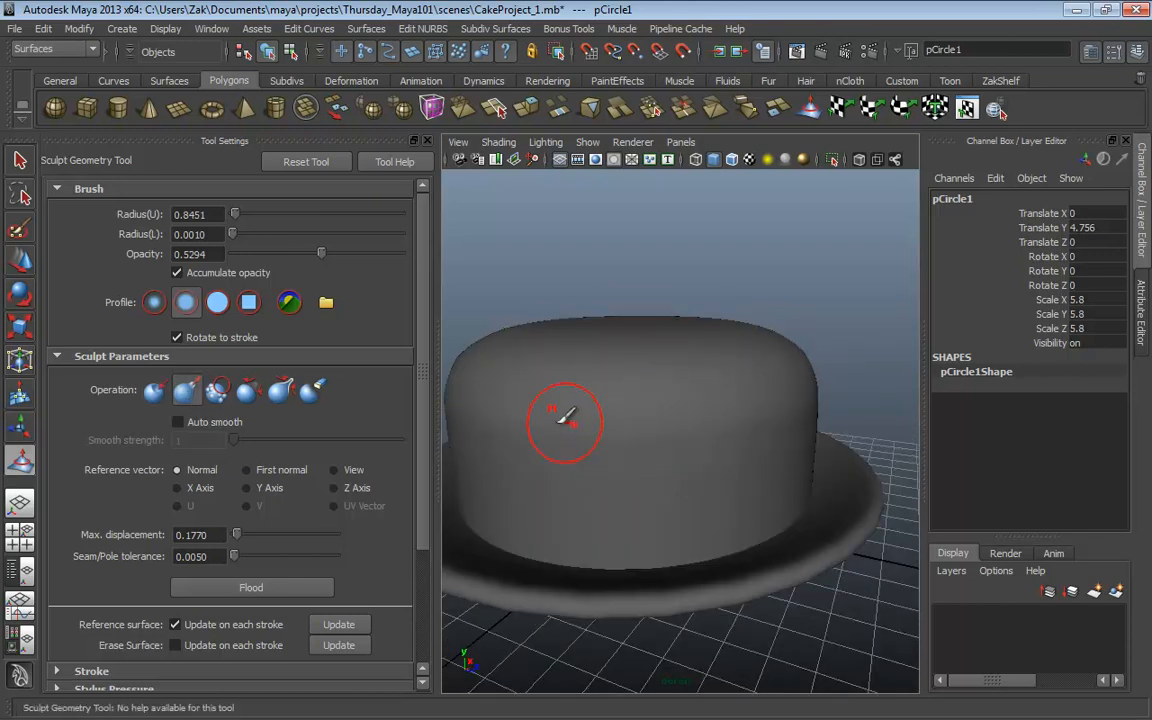
{"action": "mouse_move", "coordinate": [565, 418]}
{"action": "left_mouse_down"}
{"action": "mouse_move", "coordinate": [756, 391]}
{"action": "mouse_move", "coordinate": [600, 430]}
{"action": "left_mouse_up"}
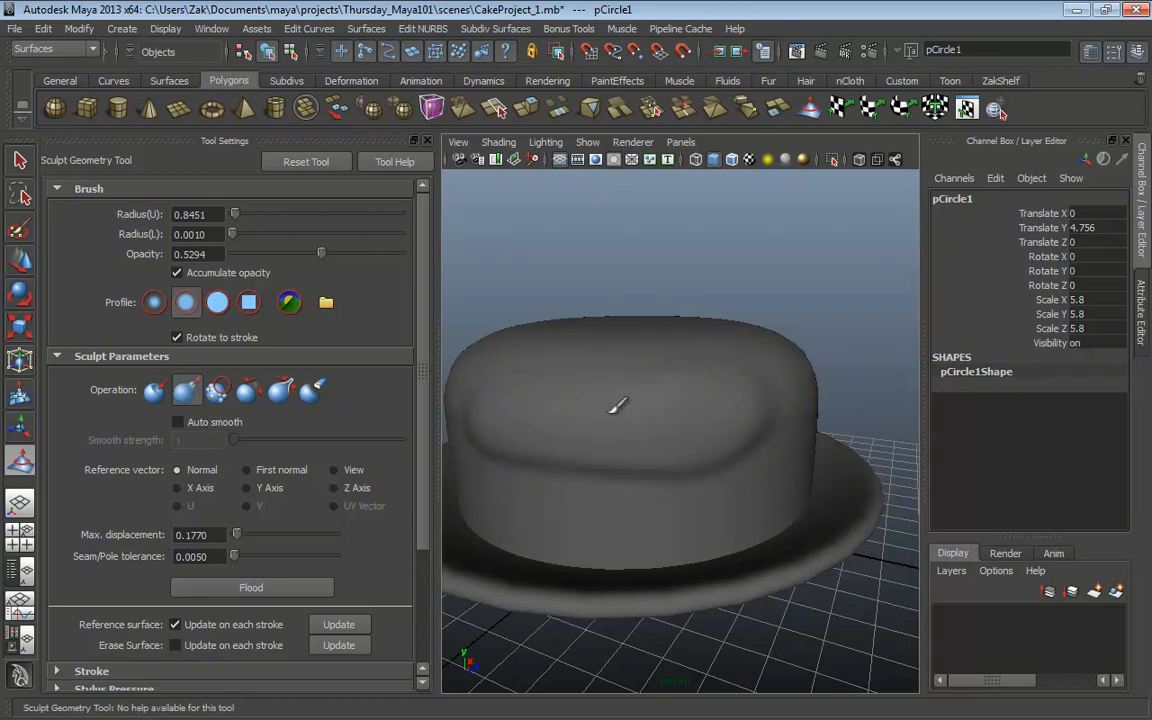
{"action": "key", "text": "ctrl+z"}
{"action": "left_click_drag", "start_coordinate": [488, 428], "coordinate": [768, 423], "text": "ctrl"}
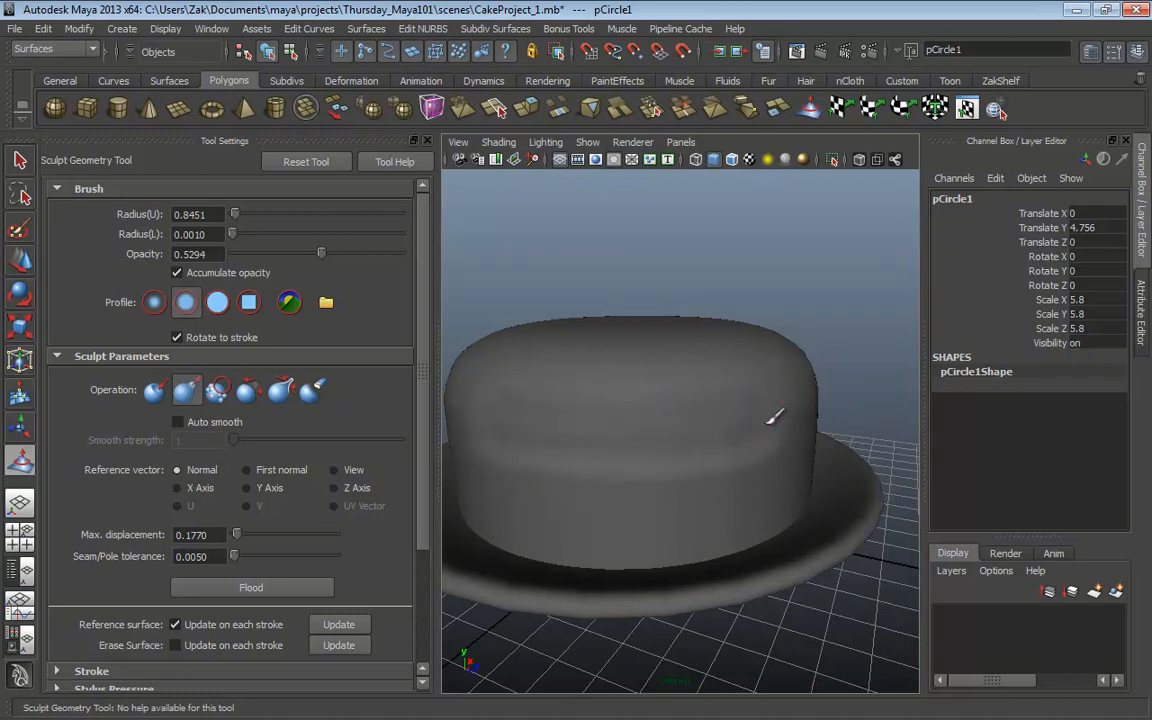
{"action": "key", "text": "ctrl+z"}
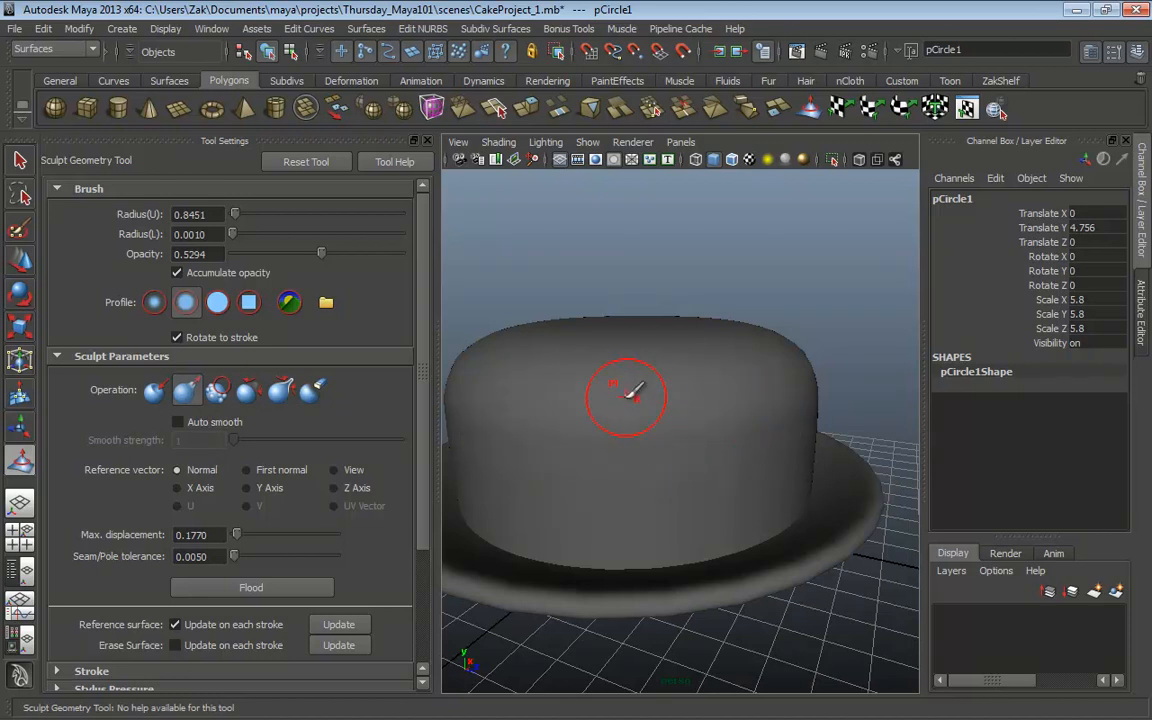
Step: Sculpt a slight Pull irregularity across the dome's top and check the dome from all around
{"action": "left_click_drag", "start_coordinate": [663, 342], "coordinate": [638, 442], "text": "alt"}
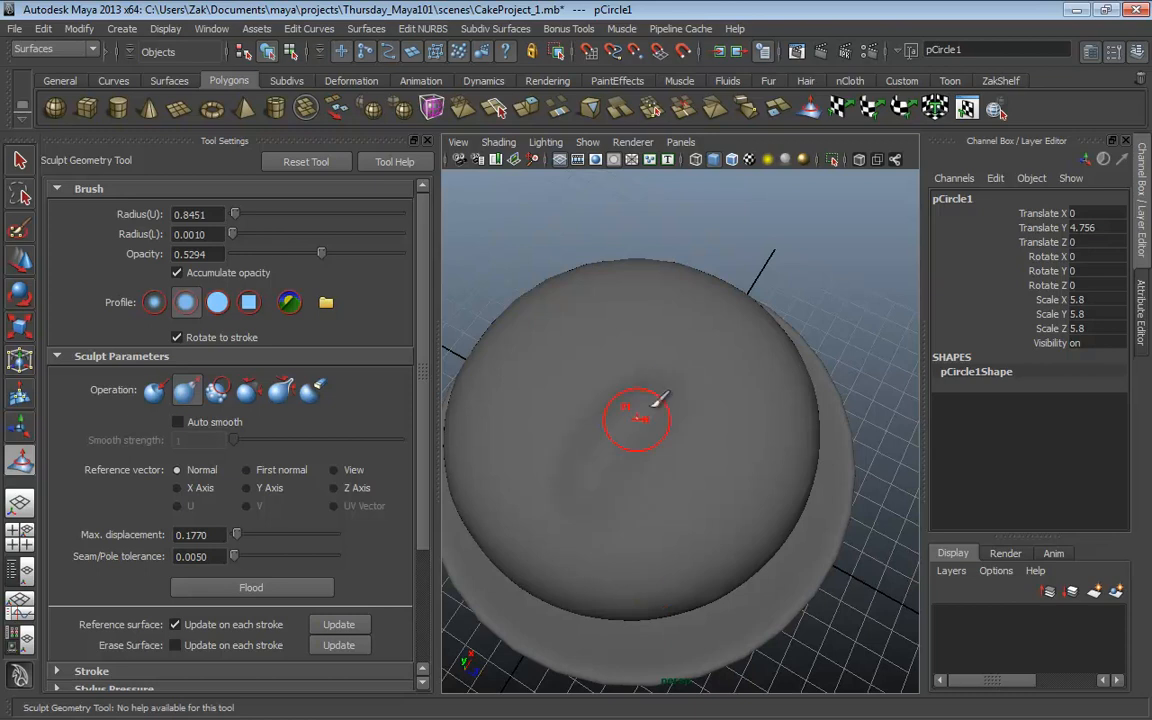
{"action": "left_click_drag", "start_coordinate": [625, 330], "coordinate": [605, 420]}
{"action": "mouse_move", "coordinate": [589, 501]}
{"action": "left_mouse_down", "text": "alt"}
{"action": "mouse_move", "coordinate": [769, 401]}
{"action": "mouse_move", "coordinate": [681, 361]}
{"action": "mouse_move", "coordinate": [674, 329]}
{"action": "mouse_move", "coordinate": [723, 357]}
{"action": "left_mouse_up", "text": "alt"}
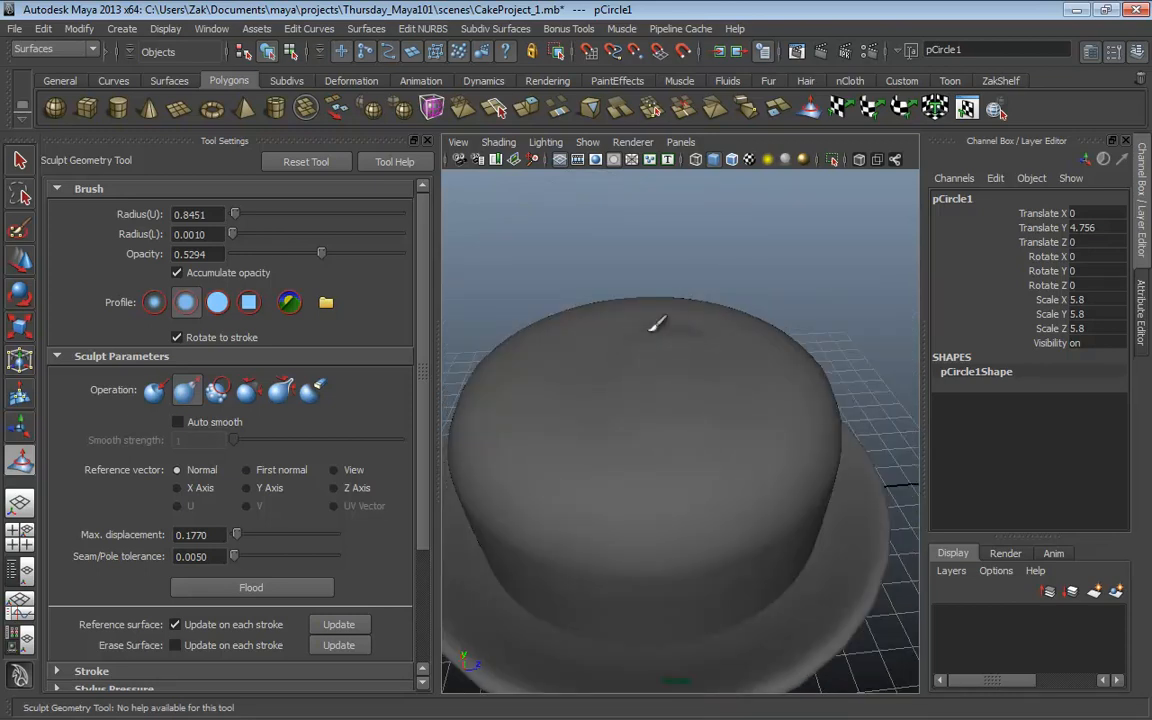
{"action": "left_click_drag", "start_coordinate": [656, 322], "coordinate": [600, 390], "text": "alt"}
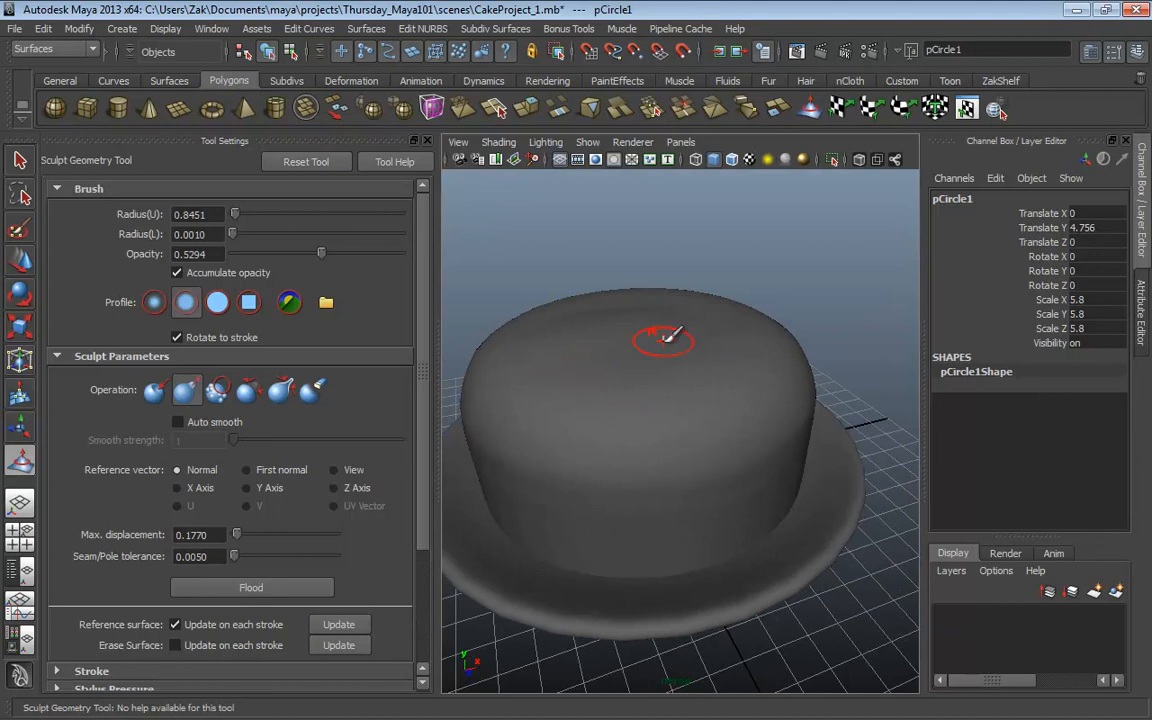
{"action": "left_click_drag", "start_coordinate": [757, 381], "coordinate": [658, 421], "text": "alt"}
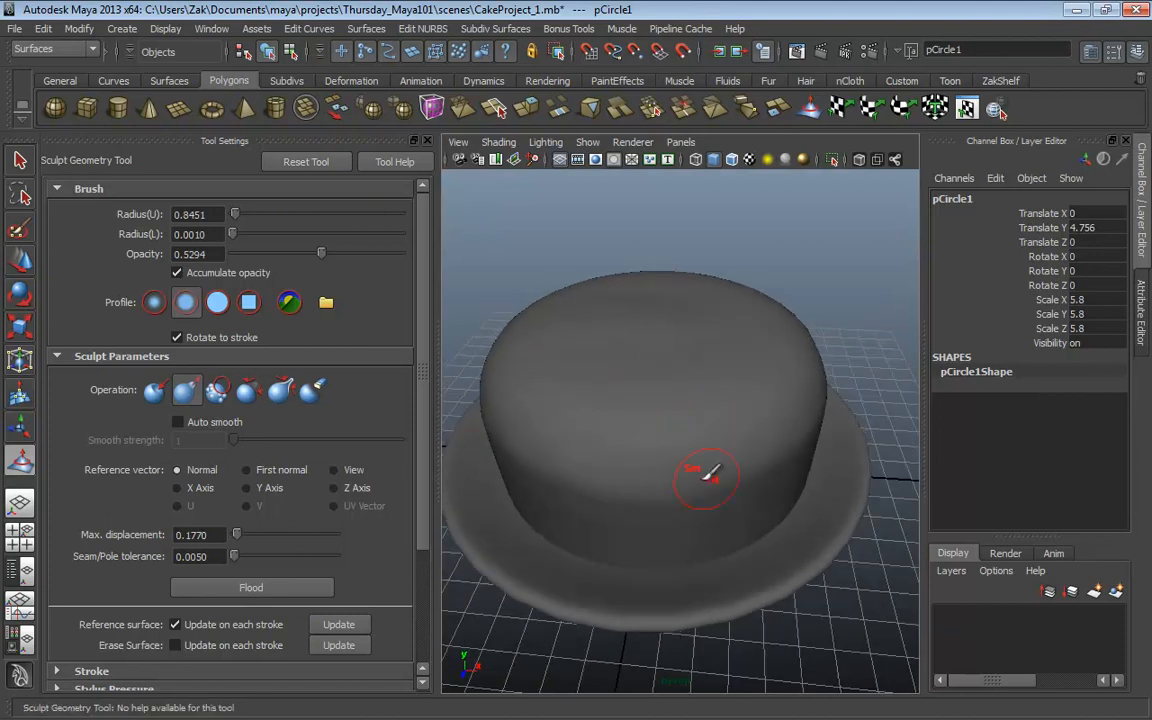
{"action": "left_click_drag", "start_coordinate": [741, 458], "coordinate": [703, 449], "text": "alt"}
{"action": "left_click_drag", "start_coordinate": [805, 400], "coordinate": [683, 421], "text": "alt"}
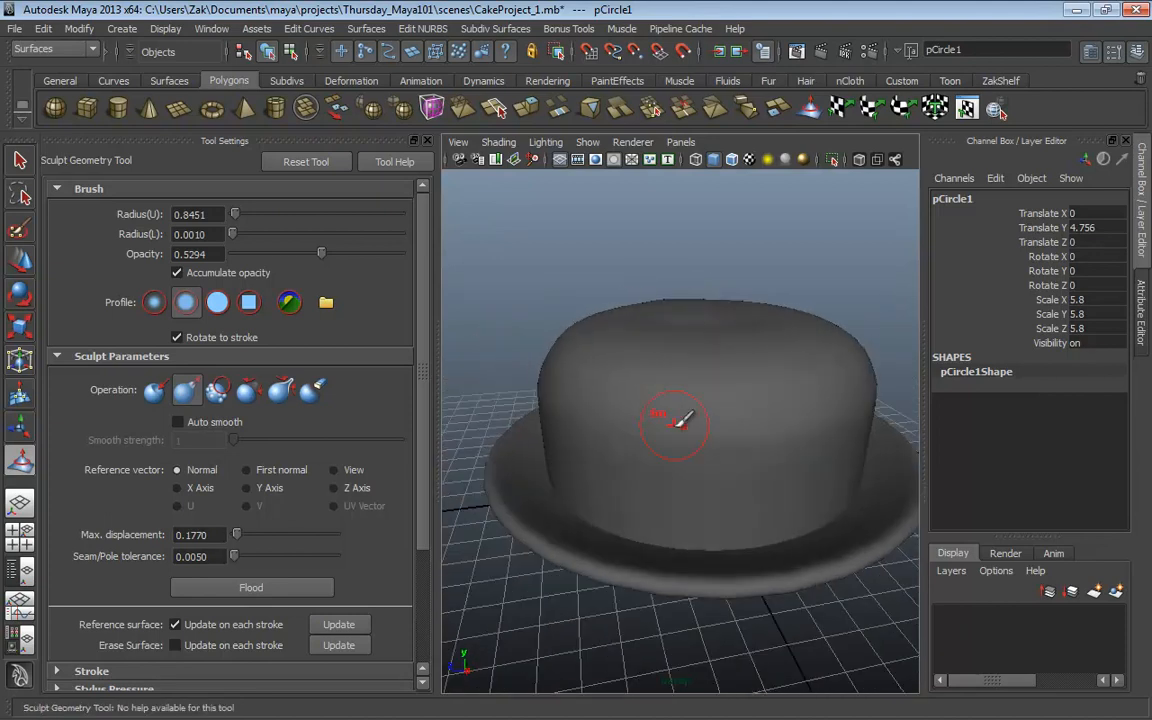
{"action": "left_click_drag", "start_coordinate": [822, 398], "coordinate": [721, 380], "text": "alt"}
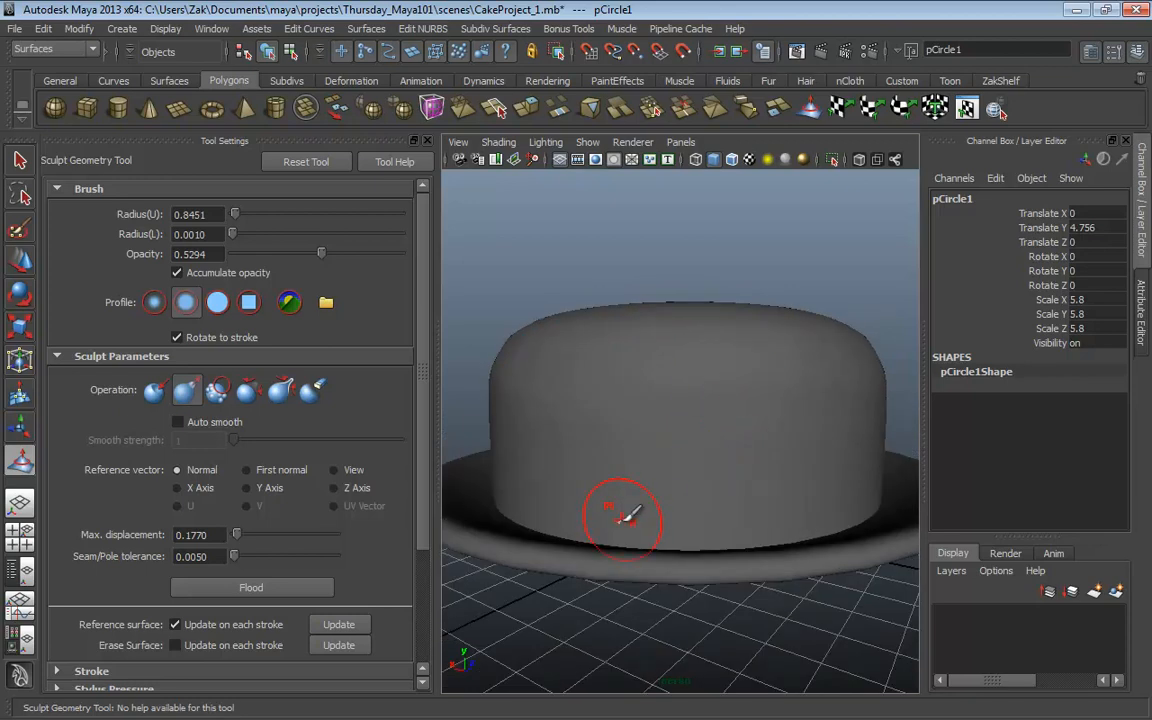
Step: Reduce the brush's upper radius to 0.5251 and pull out a ridge all around the dome's base as the lowest cake layer
{"action": "key", "text": "b"}
{"action": "mouse_move", "coordinate": [630, 495]}
{"action": "left_mouse_down"}
{"action": "mouse_move", "coordinate": [589, 494]}
{"action": "mouse_move", "coordinate": [634, 557]}
{"action": "mouse_move", "coordinate": [625, 560]}
{"action": "mouse_move", "coordinate": [689, 578]}
{"action": "mouse_move", "coordinate": [765, 579]}
{"action": "mouse_move", "coordinate": [550, 540]}
{"action": "left_mouse_up"}
{"action": "mouse_move", "coordinate": [553, 539]}
{"action": "left_mouse_down"}
{"action": "mouse_move", "coordinate": [761, 553]}
{"action": "mouse_move", "coordinate": [795, 520]}
{"action": "mouse_move", "coordinate": [594, 548]}
{"action": "left_mouse_up"}
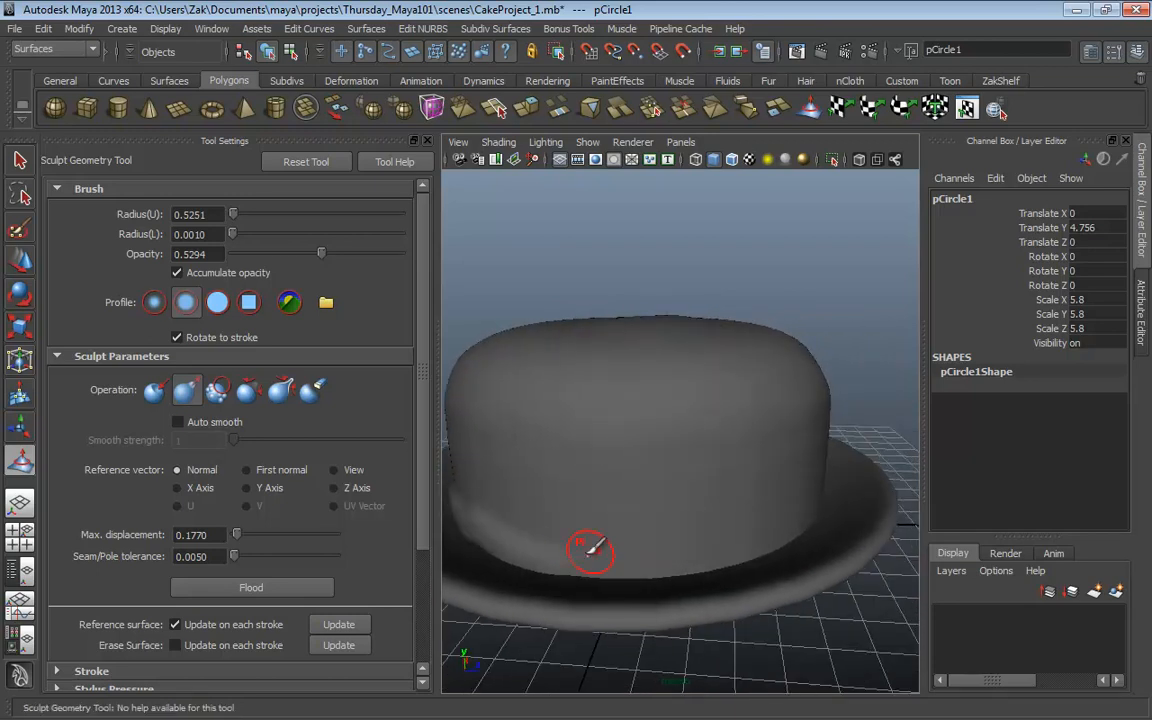
{"action": "left_click_drag", "start_coordinate": [722, 553], "coordinate": [516, 527], "text": "alt"}
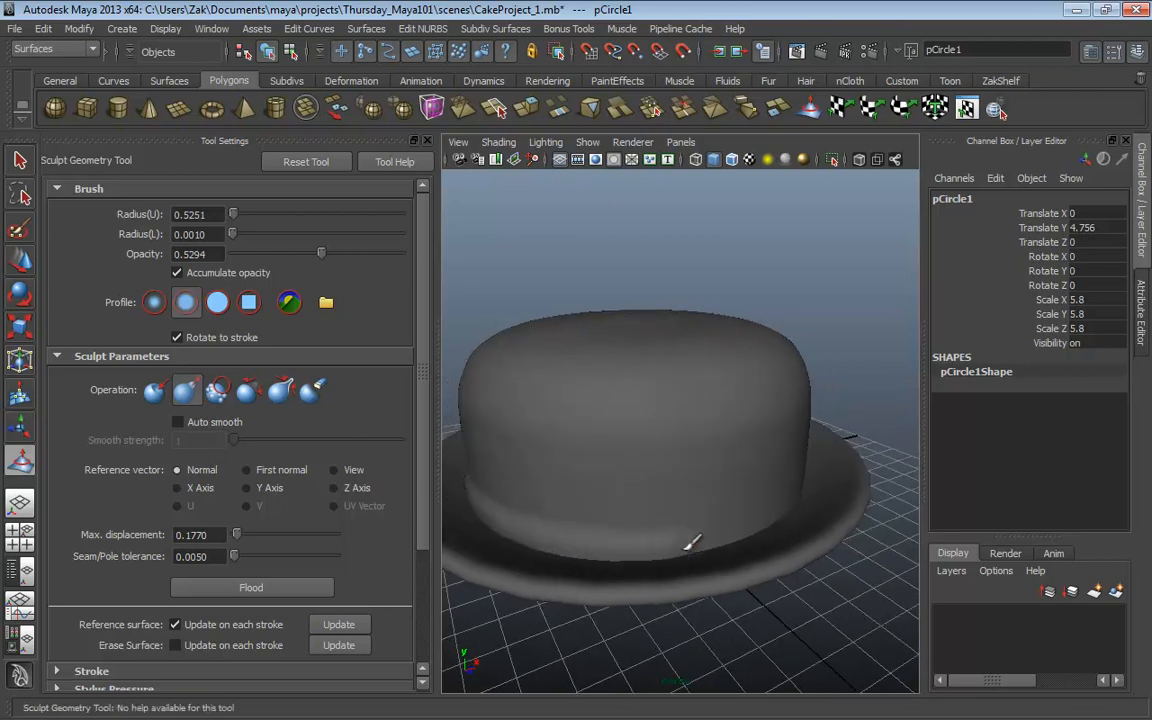
{"action": "left_click_drag", "start_coordinate": [779, 512], "coordinate": [621, 497], "text": "alt"}
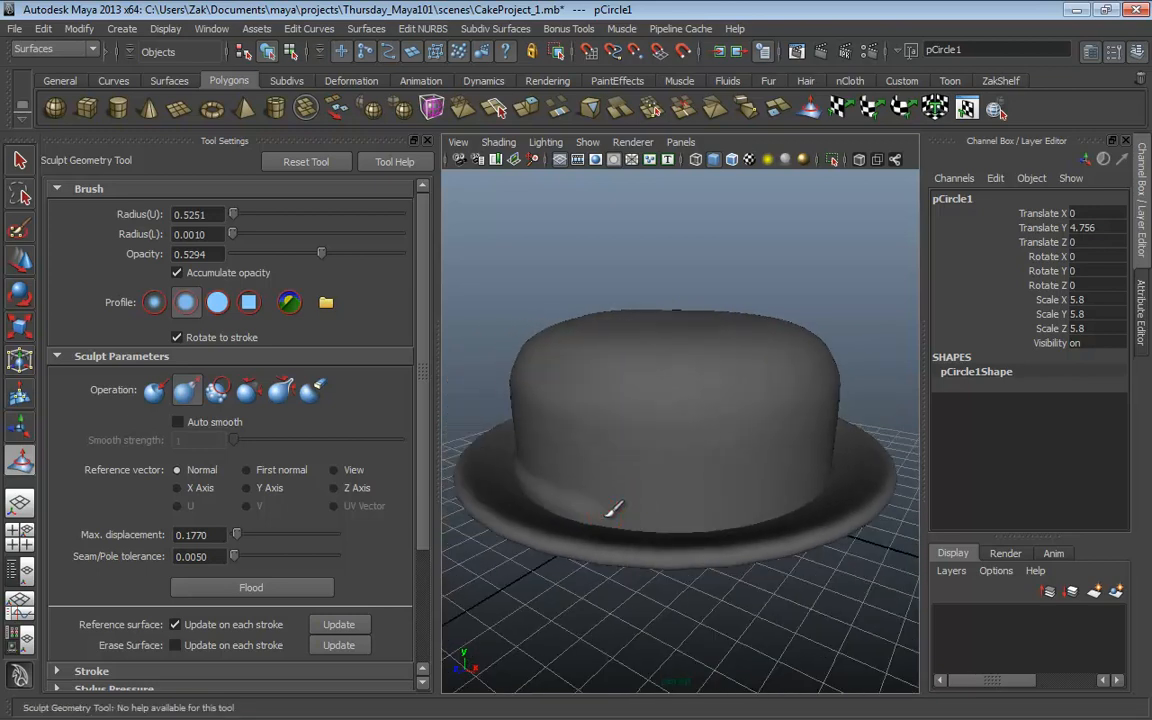
{"action": "mouse_move", "coordinate": [764, 509]}
{"action": "left_mouse_down", "text": "alt"}
{"action": "mouse_move", "coordinate": [799, 490]}
{"action": "mouse_move", "coordinate": [646, 512]}
{"action": "left_mouse_up", "text": "alt"}
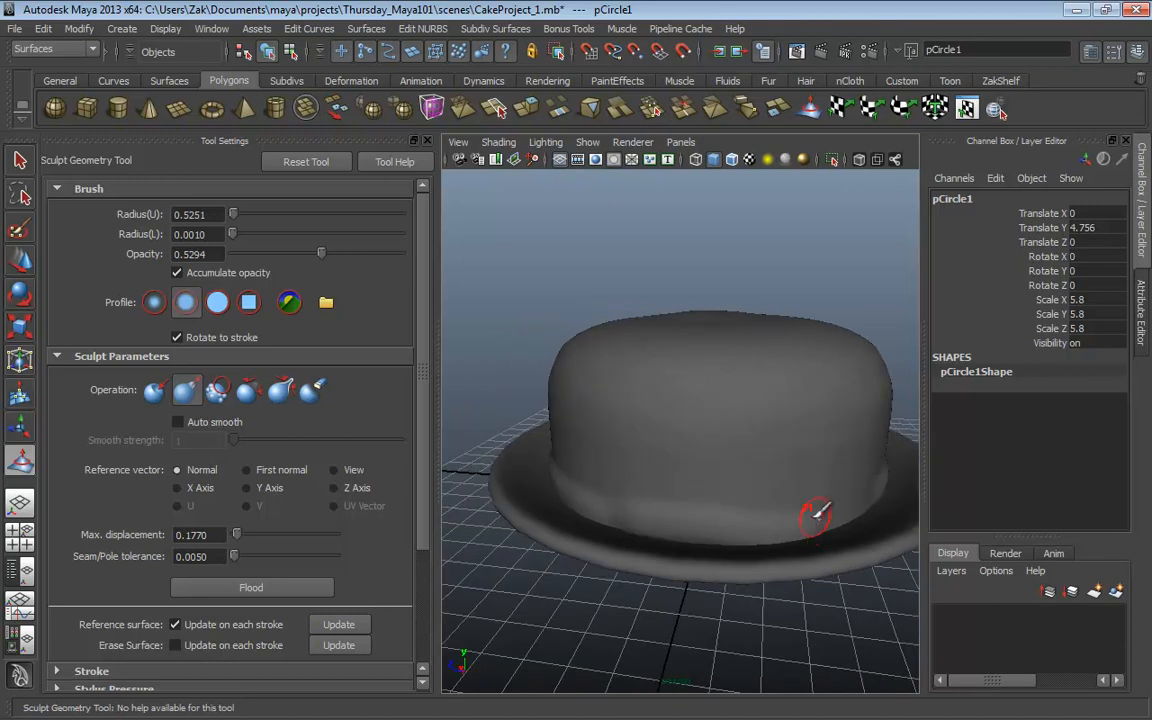
{"action": "left_click_drag", "start_coordinate": [812, 522], "coordinate": [662, 516], "text": "alt"}
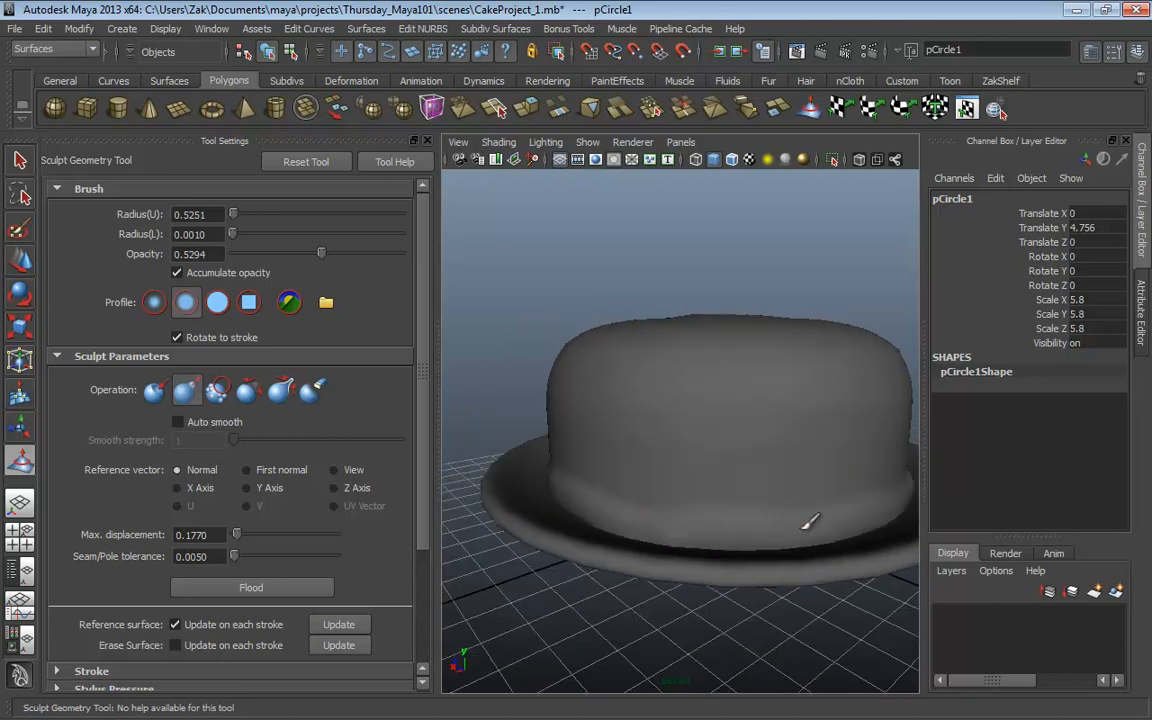
{"action": "mouse_move", "coordinate": [805, 519]}
{"action": "left_mouse_down", "text": "alt"}
{"action": "mouse_move", "coordinate": [695, 532]}
{"action": "mouse_move", "coordinate": [668, 522]}
{"action": "left_mouse_up", "text": "alt"}
{"action": "left_click_drag", "start_coordinate": [750, 514], "coordinate": [610, 495], "text": "alt"}
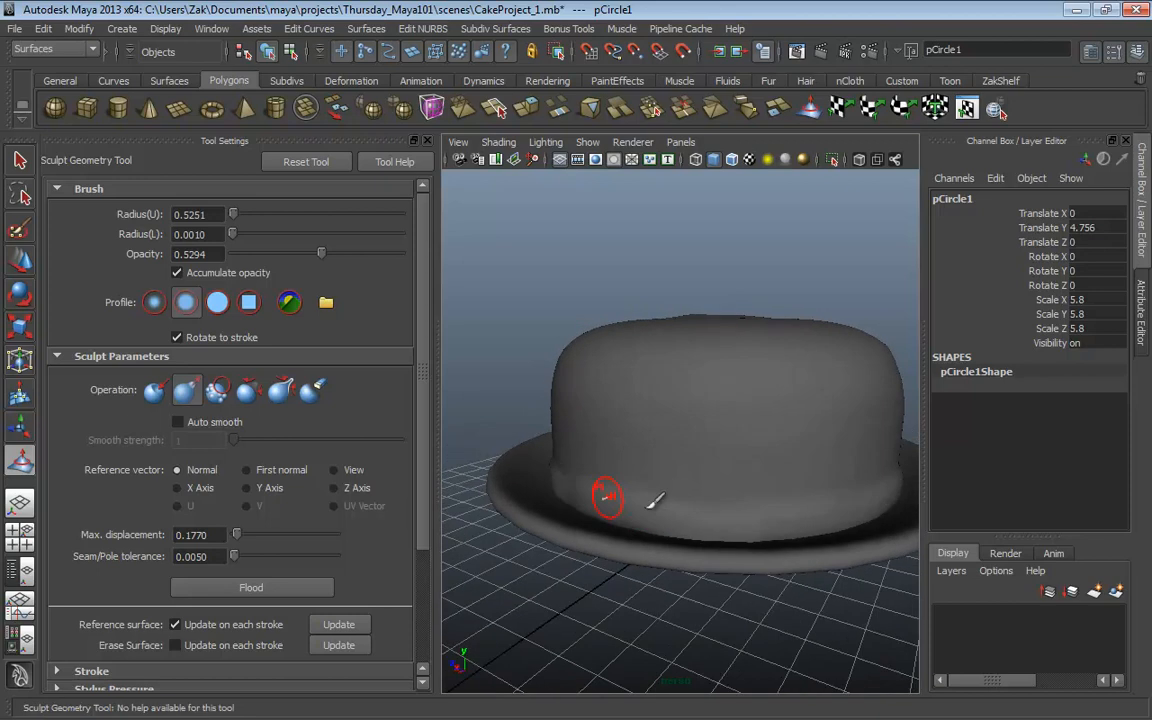
Step: Pull out a second ridge around the dome, directly above the base ridge
{"action": "mouse_move", "coordinate": [760, 522]}
{"action": "left_mouse_down", "text": "alt"}
{"action": "mouse_move", "coordinate": [771, 527]}
{"action": "mouse_move", "coordinate": [674, 535]}
{"action": "mouse_move", "coordinate": [689, 499]}
{"action": "mouse_move", "coordinate": [690, 518]}
{"action": "mouse_move", "coordinate": [818, 520]}
{"action": "mouse_move", "coordinate": [684, 482]}
{"action": "mouse_move", "coordinate": [498, 478]}
{"action": "mouse_move", "coordinate": [638, 481]}
{"action": "mouse_move", "coordinate": [810, 522]}
{"action": "left_mouse_up", "text": "alt"}
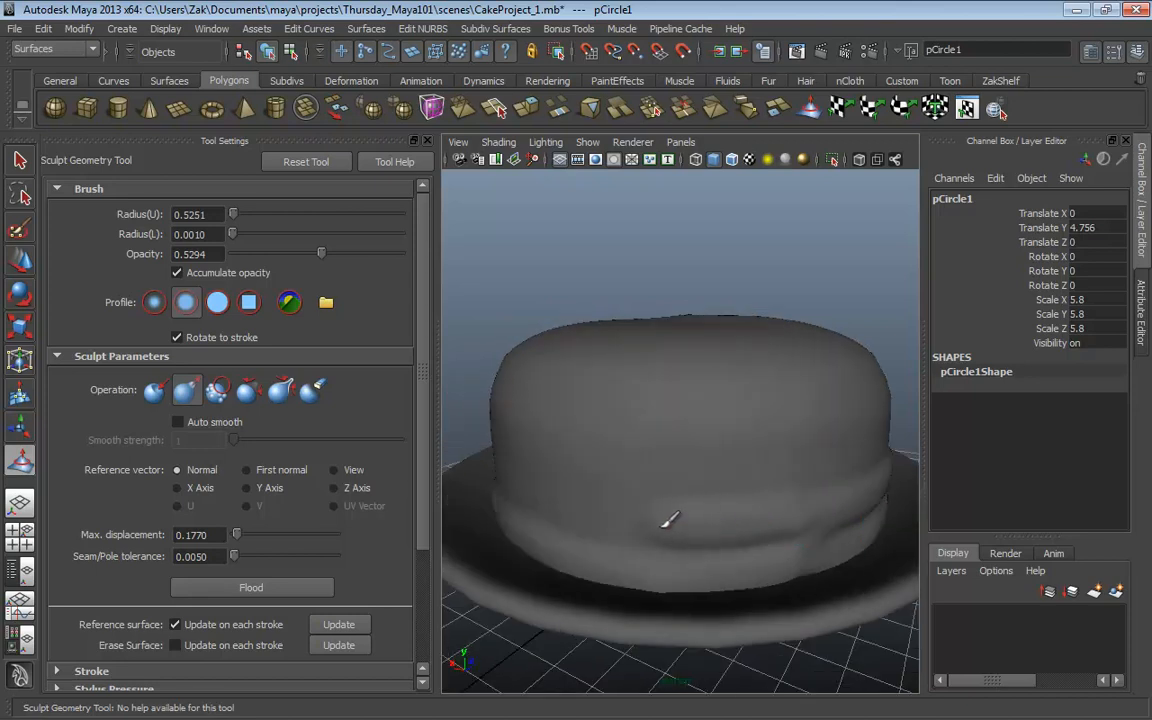
{"action": "left_click_drag", "start_coordinate": [545, 504], "coordinate": [676, 510], "text": "alt"}
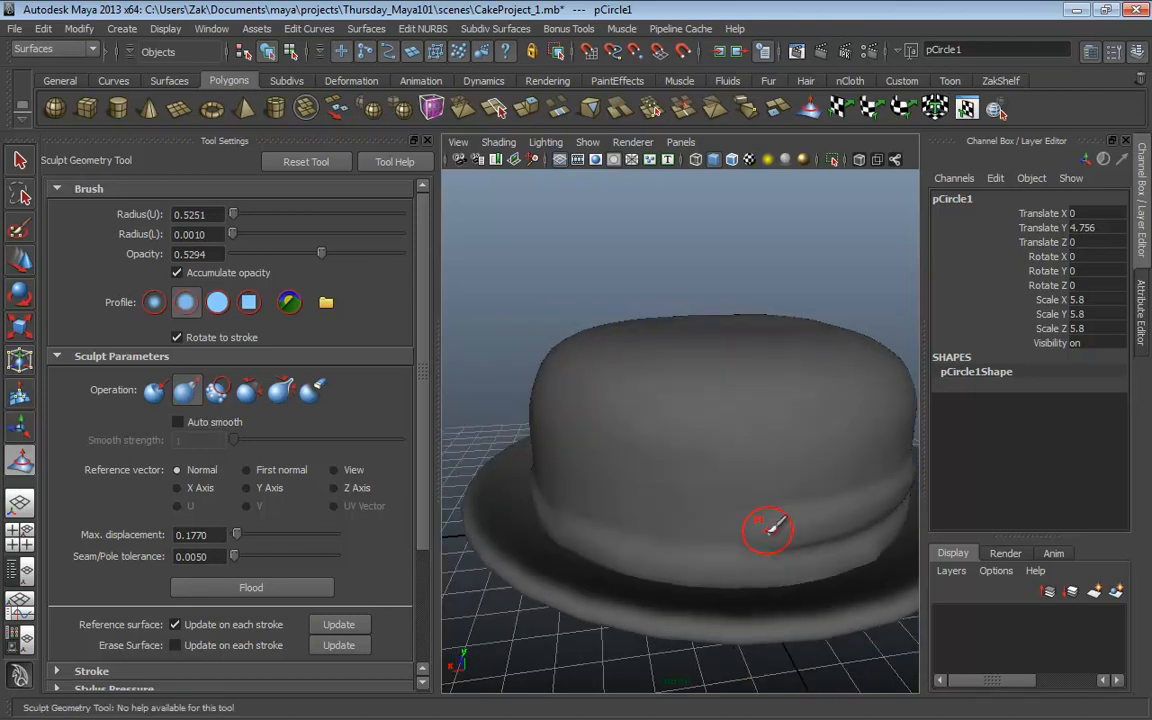
{"action": "mouse_move", "coordinate": [772, 530]}
{"action": "left_mouse_down"}
{"action": "mouse_move", "coordinate": [634, 525]}
{"action": "mouse_move", "coordinate": [584, 510]}
{"action": "mouse_move", "coordinate": [800, 517]}
{"action": "left_mouse_up"}
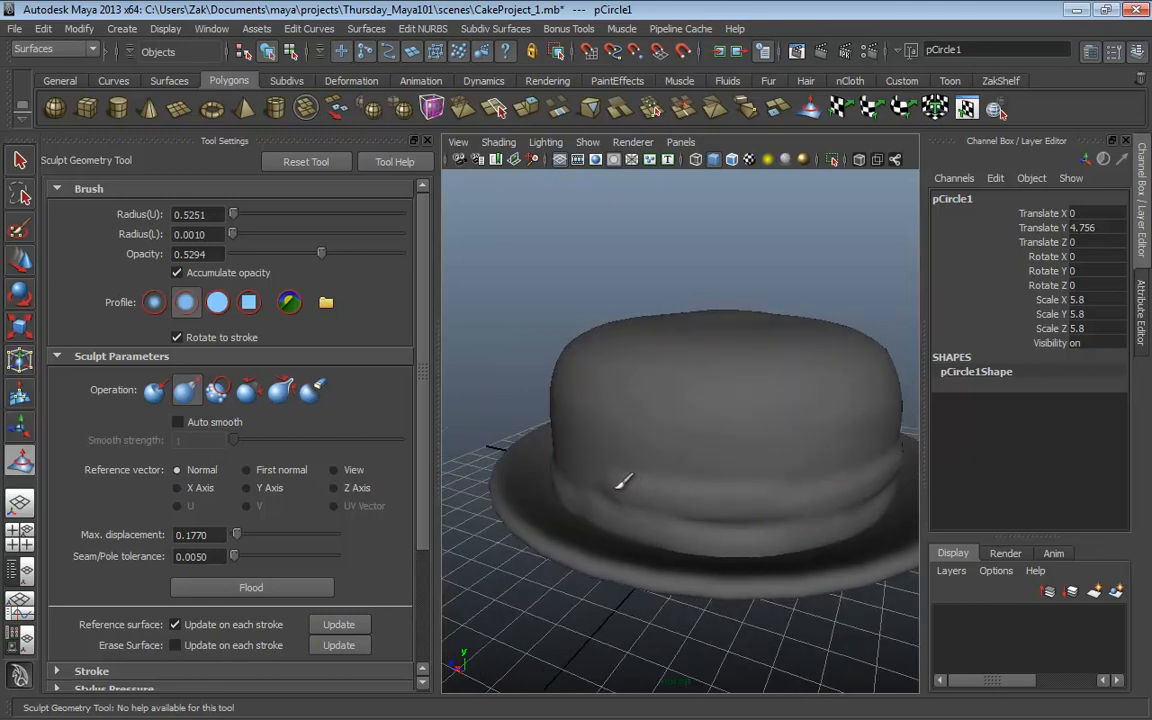
{"action": "left_click_drag", "start_coordinate": [617, 481], "coordinate": [776, 488], "text": "alt"}
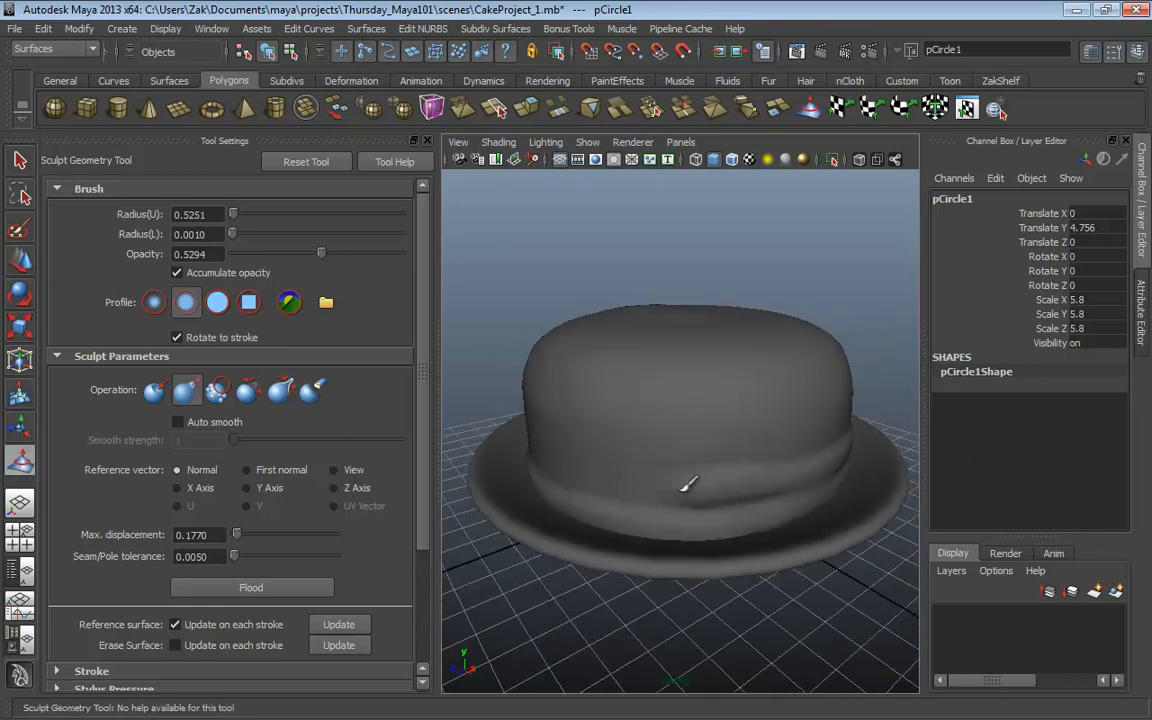
{"action": "left_click_drag", "start_coordinate": [570, 468], "coordinate": [683, 473], "text": "alt"}
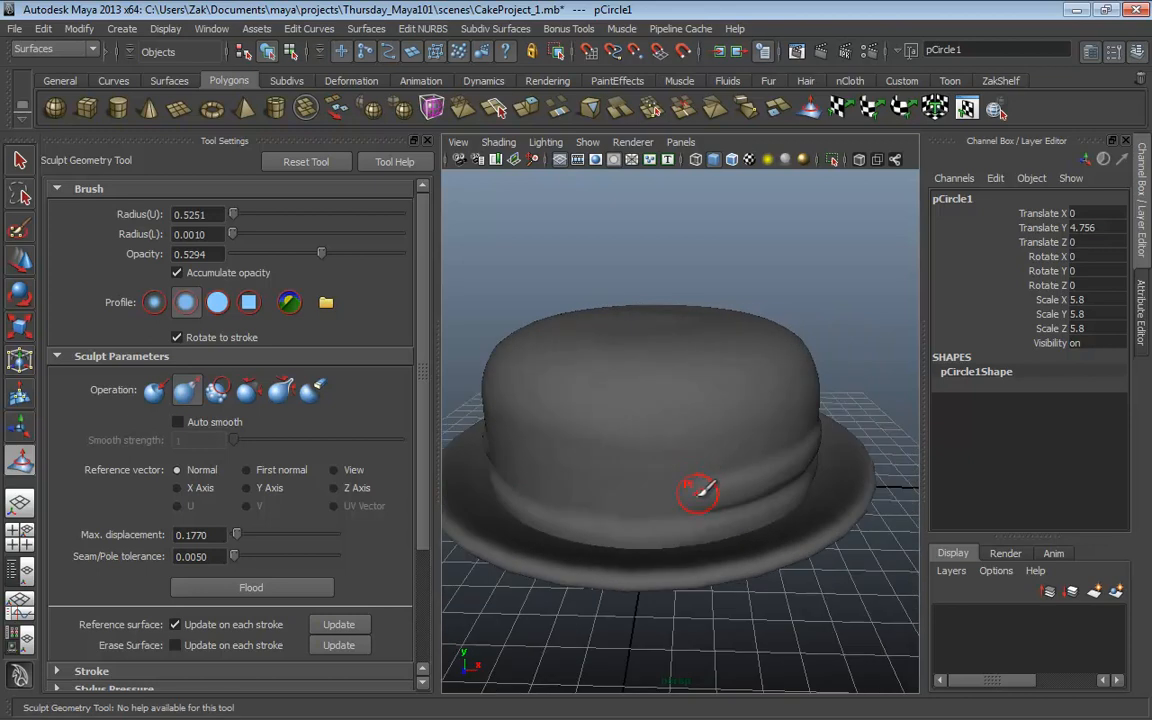
{"action": "mouse_move", "coordinate": [560, 468]}
{"action": "left_mouse_down", "text": "alt"}
{"action": "mouse_move", "coordinate": [646, 481]}
{"action": "mouse_move", "coordinate": [705, 460]}
{"action": "left_mouse_up", "text": "alt"}
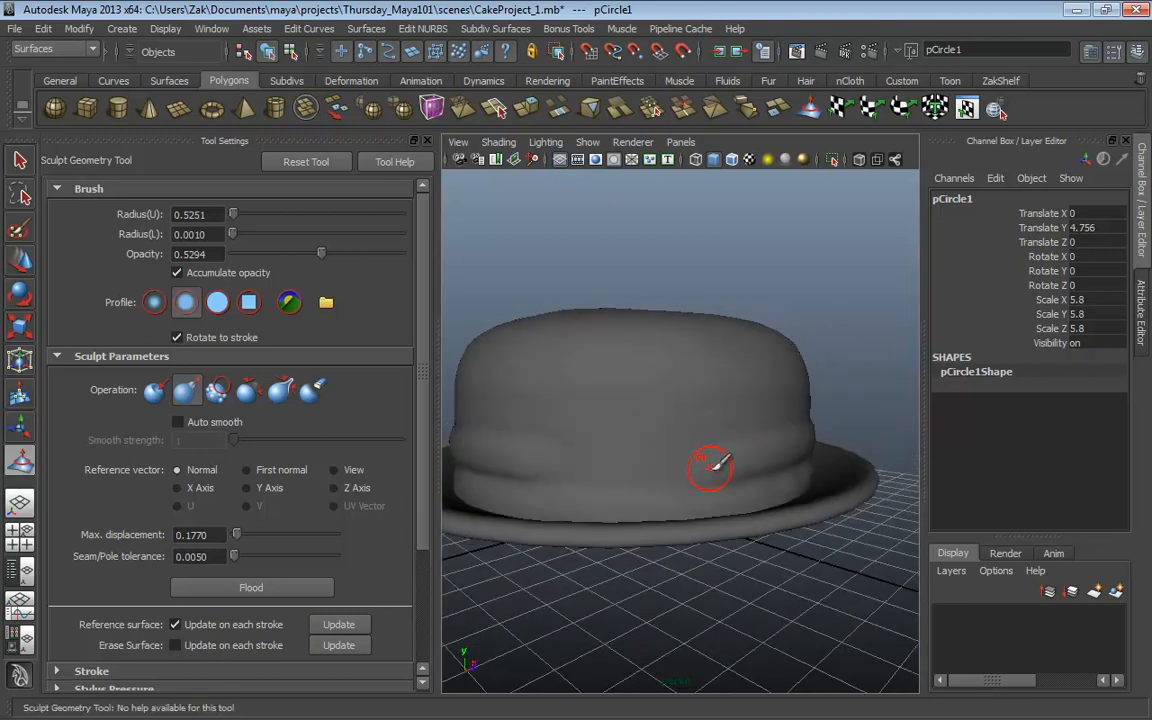
{"action": "mouse_move", "coordinate": [548, 457]}
{"action": "left_mouse_down", "text": "alt"}
{"action": "mouse_move", "coordinate": [663, 445]}
{"action": "mouse_move", "coordinate": [764, 507]}
{"action": "left_mouse_up", "text": "alt"}
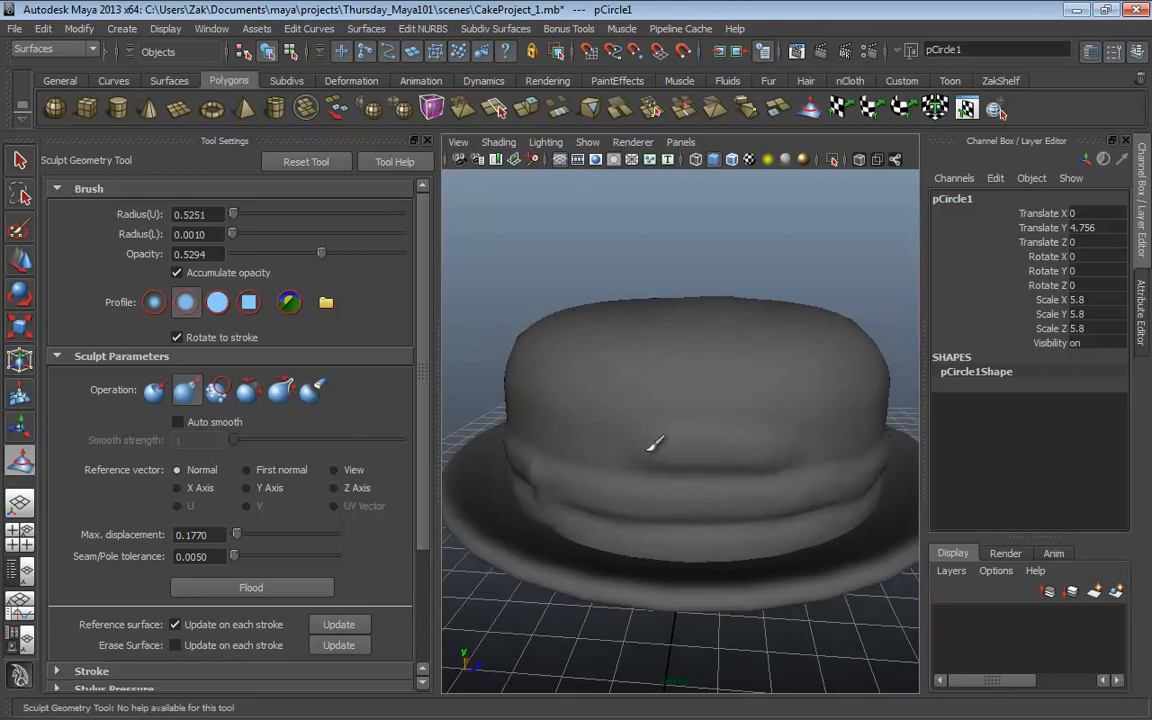
Step: Pull out a third ridge around the dome above the second one, and touch up the lower ridges
{"action": "left_click_drag", "start_coordinate": [598, 447], "coordinate": [674, 442], "text": "alt"}
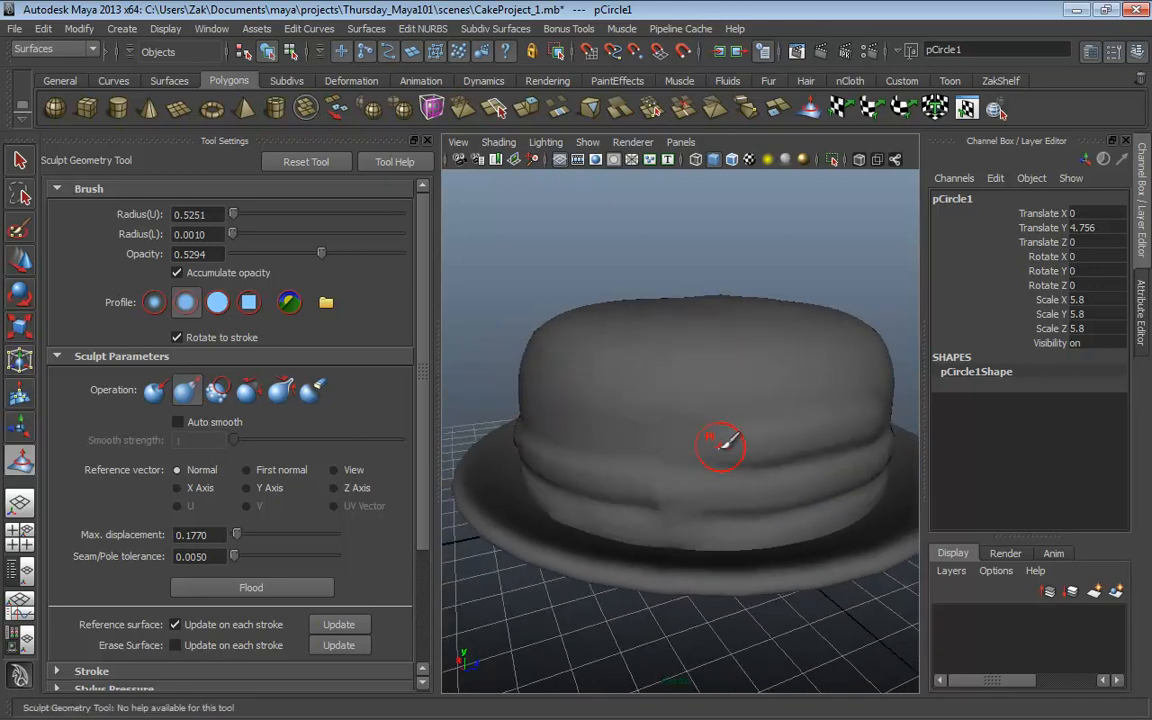
{"action": "left_click_drag", "start_coordinate": [592, 428], "coordinate": [740, 440], "text": "alt"}
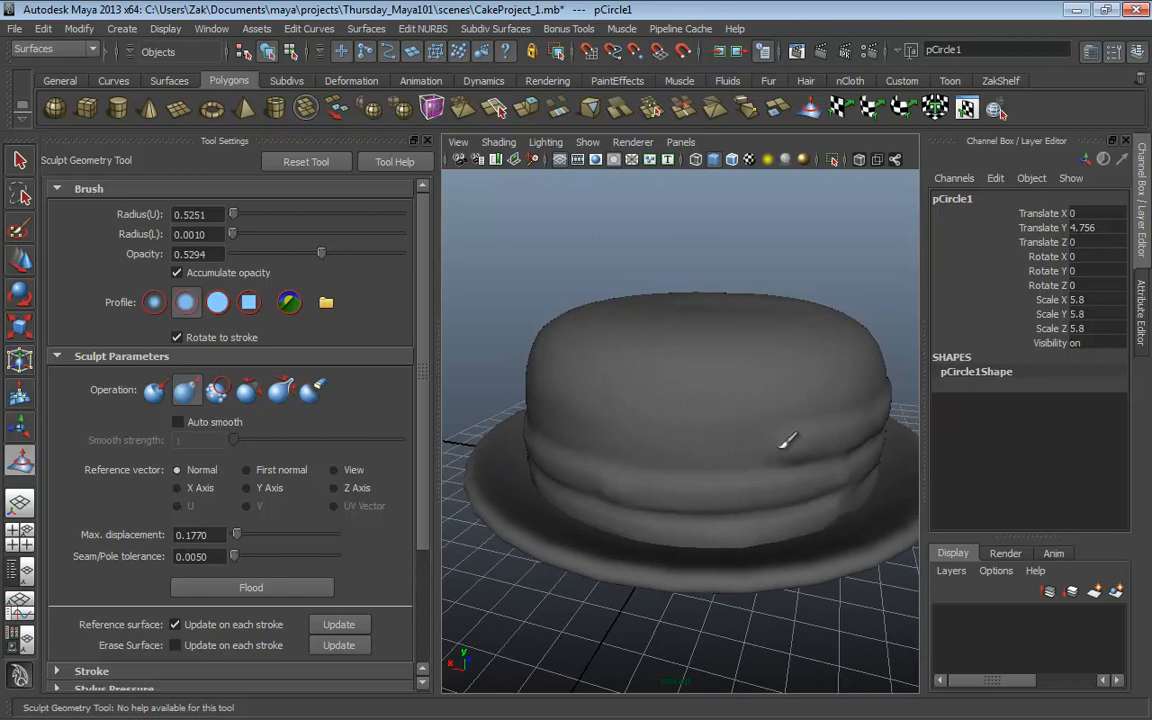
{"action": "left_click_drag", "start_coordinate": [600, 432], "coordinate": [722, 442], "text": "alt"}
{"action": "left_click_drag", "start_coordinate": [561, 422], "coordinate": [698, 442], "text": "alt"}
{"action": "left_click_drag", "start_coordinate": [550, 417], "coordinate": [738, 411], "text": "alt"}
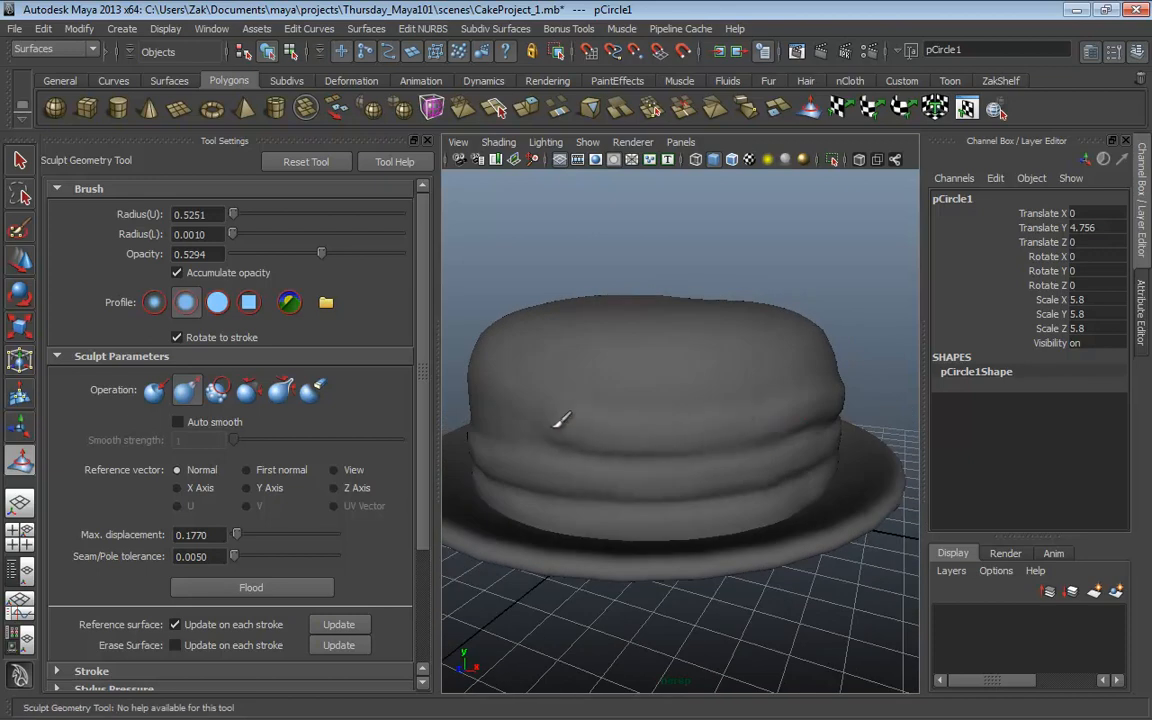
{"action": "mouse_move", "coordinate": [495, 392]}
{"action": "left_mouse_down", "text": "alt"}
{"action": "mouse_move", "coordinate": [651, 437]}
{"action": "mouse_move", "coordinate": [760, 418]}
{"action": "left_mouse_up", "text": "alt"}
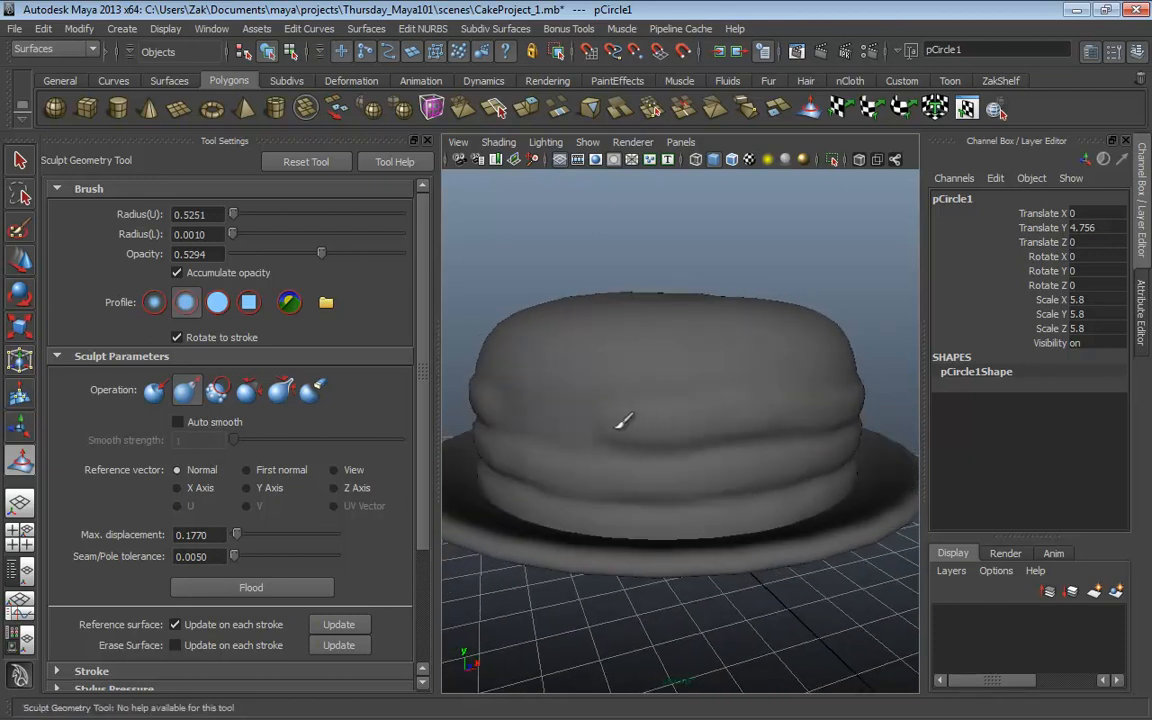
{"action": "left_click_drag", "start_coordinate": [488, 401], "coordinate": [815, 410], "text": "alt"}
{"action": "left_click_drag", "start_coordinate": [648, 411], "coordinate": [826, 447], "text": "alt"}
{"action": "left_click_drag", "start_coordinate": [704, 432], "coordinate": [711, 437], "text": "alt"}
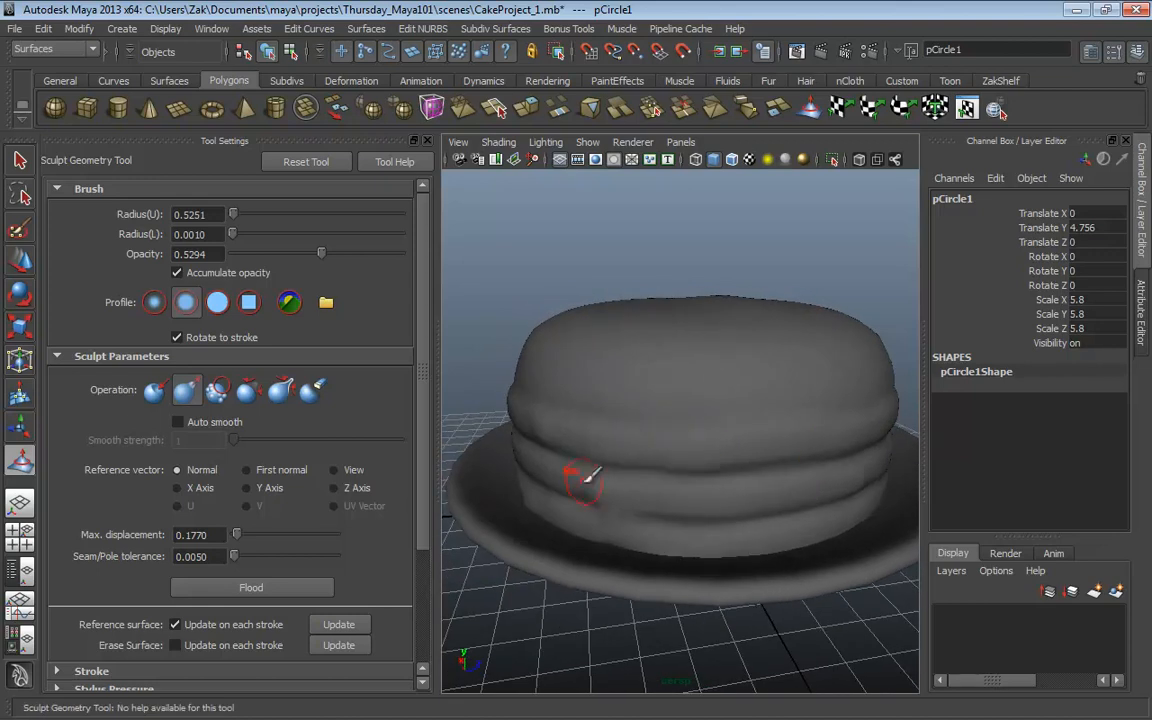
{"action": "left_click_drag", "start_coordinate": [630, 462], "coordinate": [694, 442], "text": "alt"}
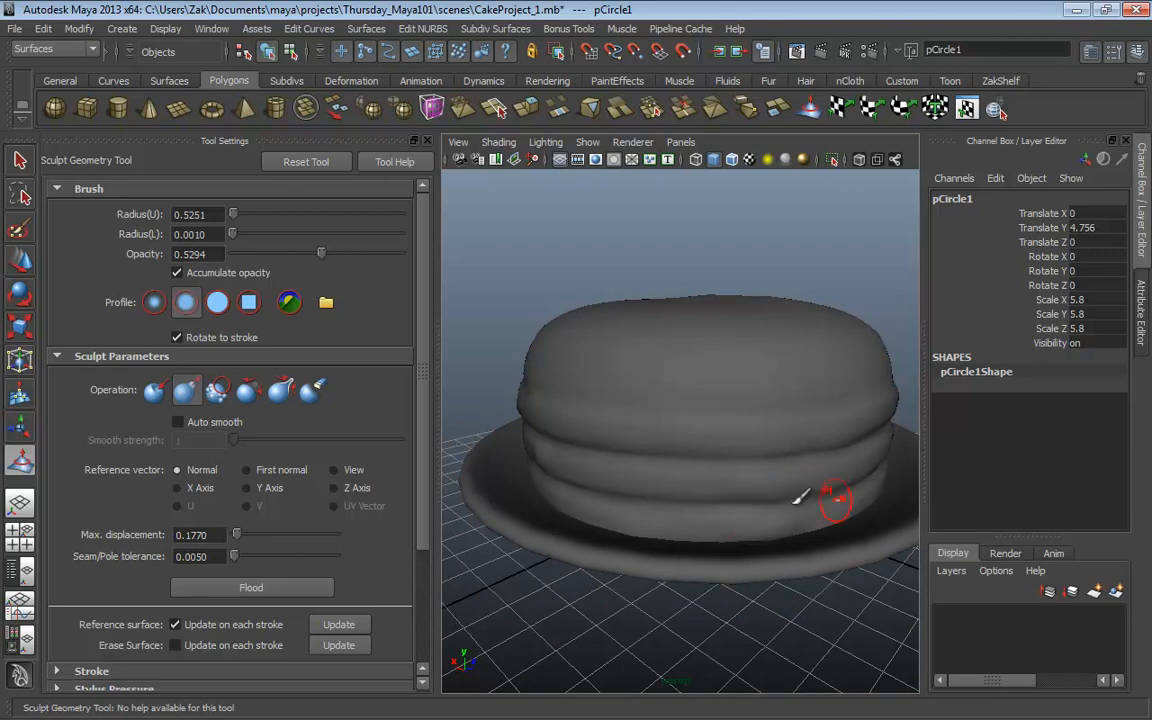
Step: Pull out a fourth ridge around the dome's upper side and review the whole layered cake on its plate
{"action": "mouse_move", "coordinate": [800, 490]}
{"action": "left_mouse_down", "text": "alt"}
{"action": "mouse_move", "coordinate": [761, 485]}
{"action": "mouse_move", "coordinate": [726, 444]}
{"action": "mouse_move", "coordinate": [738, 413]}
{"action": "left_mouse_up", "text": "alt"}
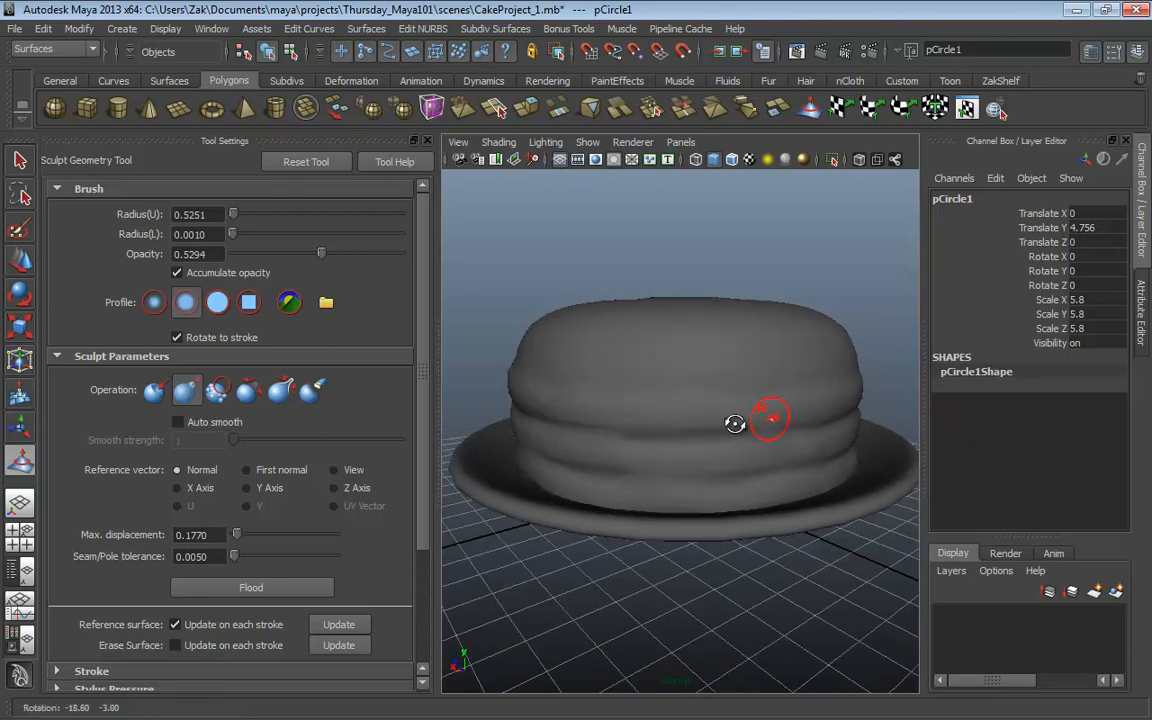
{"action": "mouse_move", "coordinate": [789, 368]}
{"action": "left_mouse_down", "text": "alt"}
{"action": "mouse_move", "coordinate": [823, 368]}
{"action": "mouse_move", "coordinate": [645, 385]}
{"action": "mouse_move", "coordinate": [725, 411]}
{"action": "mouse_move", "coordinate": [858, 391]}
{"action": "mouse_move", "coordinate": [743, 386]}
{"action": "mouse_move", "coordinate": [674, 411]}
{"action": "left_mouse_up", "text": "alt"}
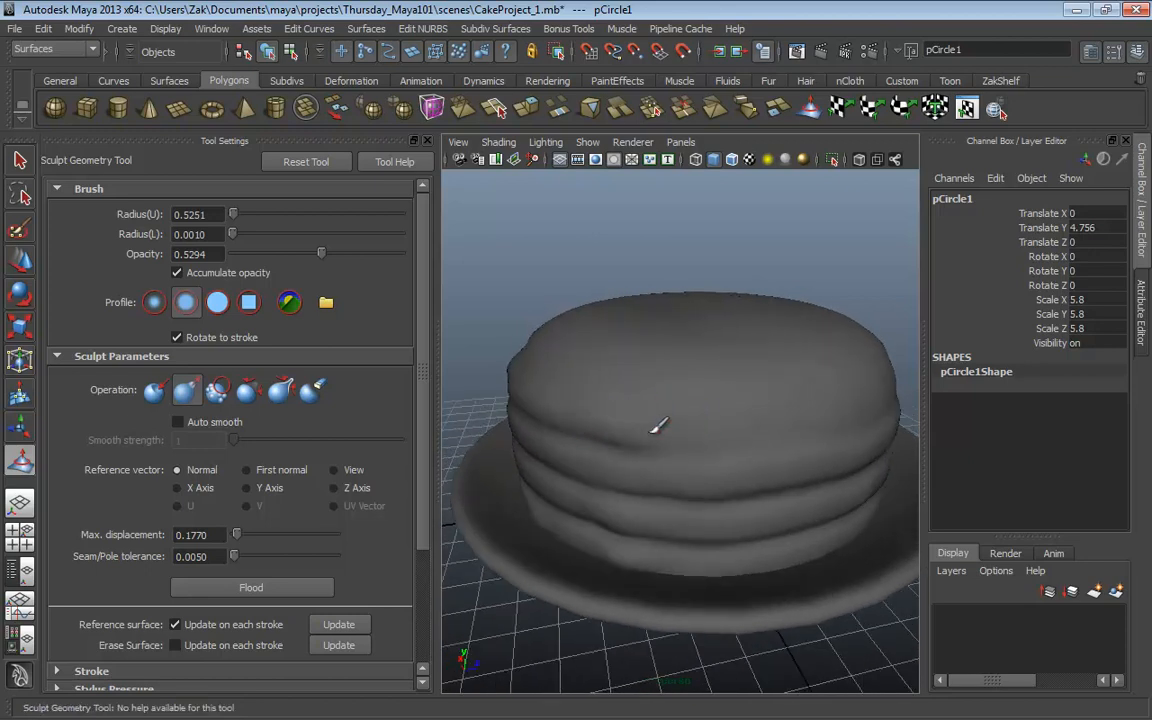
{"action": "mouse_move", "coordinate": [841, 411]}
{"action": "left_mouse_down", "text": "alt"}
{"action": "mouse_move", "coordinate": [748, 406]}
{"action": "mouse_move", "coordinate": [640, 378]}
{"action": "left_mouse_up", "text": "alt"}
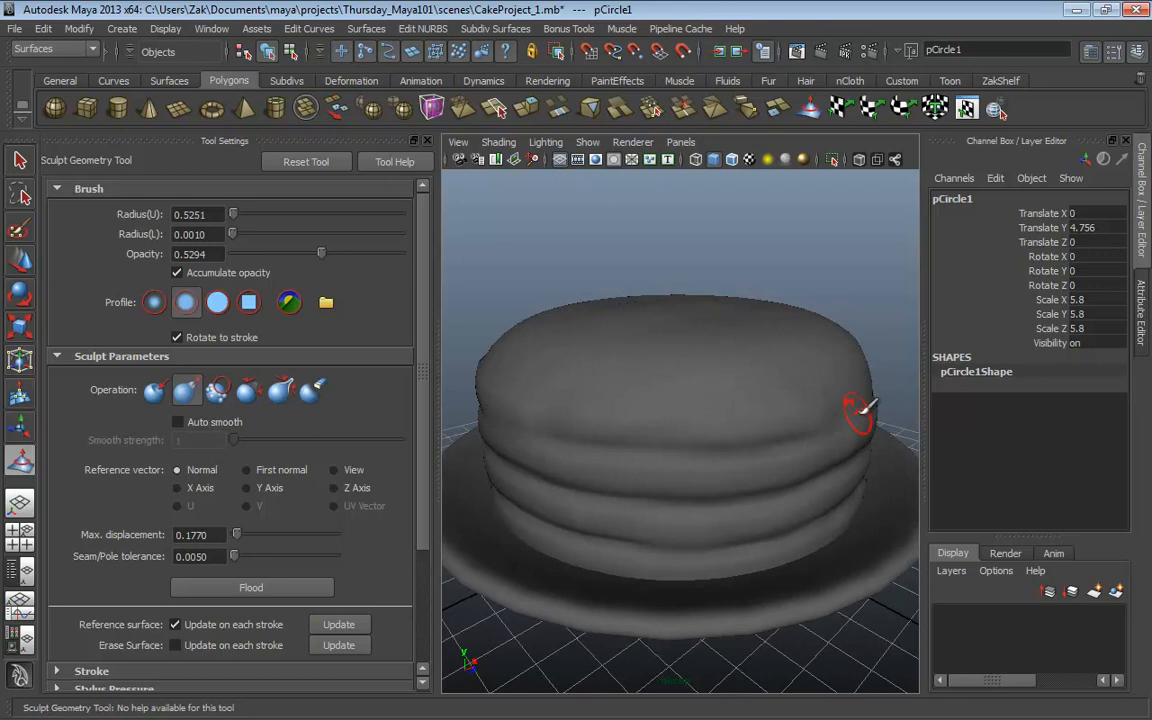
{"action": "left_click_drag", "start_coordinate": [861, 406], "coordinate": [676, 413], "text": "alt"}
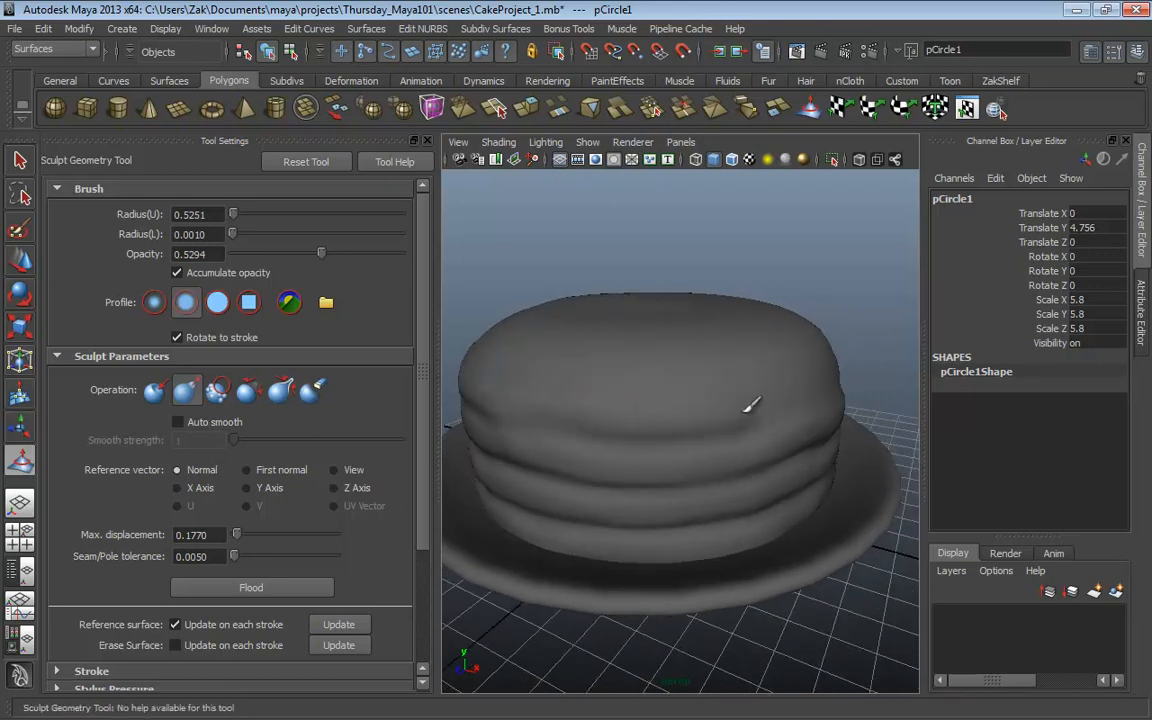
{"action": "left_click_drag", "start_coordinate": [810, 386], "coordinate": [560, 399], "text": "alt"}
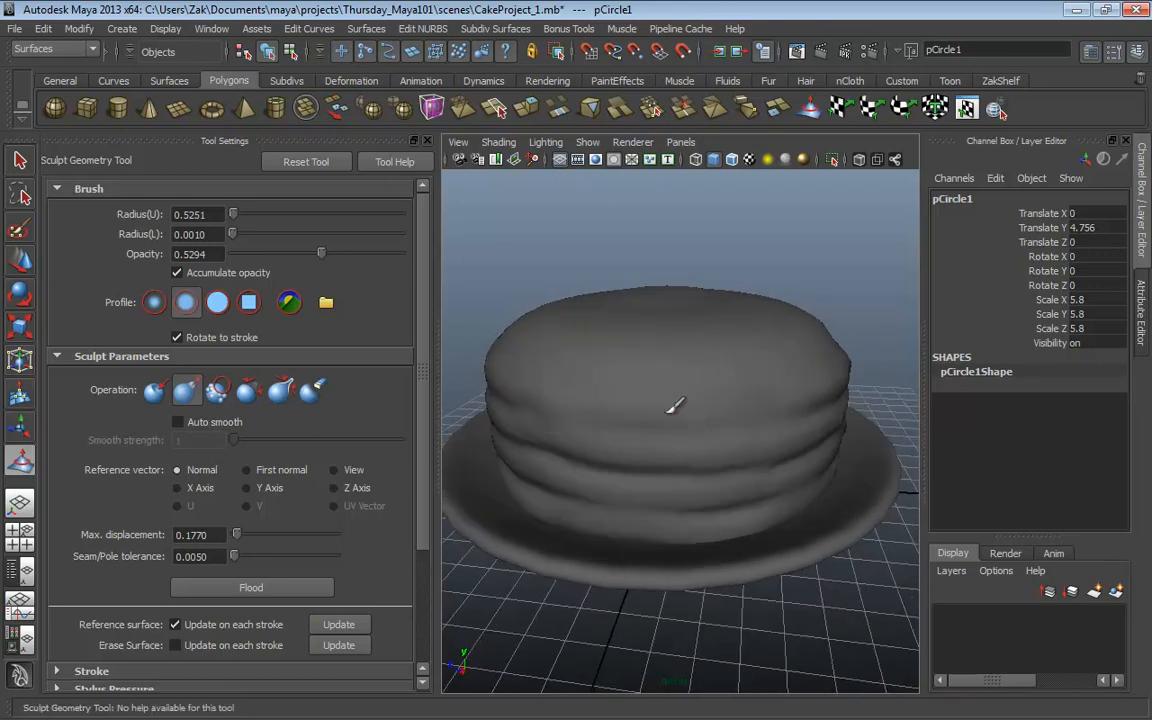
{"action": "left_click_drag", "start_coordinate": [746, 494], "coordinate": [825, 470], "text": "alt"}
{"action": "right_click_drag", "start_coordinate": [825, 470], "coordinate": [680, 440], "text": "alt"}
{"action": "left_click_drag", "start_coordinate": [680, 440], "coordinate": [662, 494], "text": "alt"}
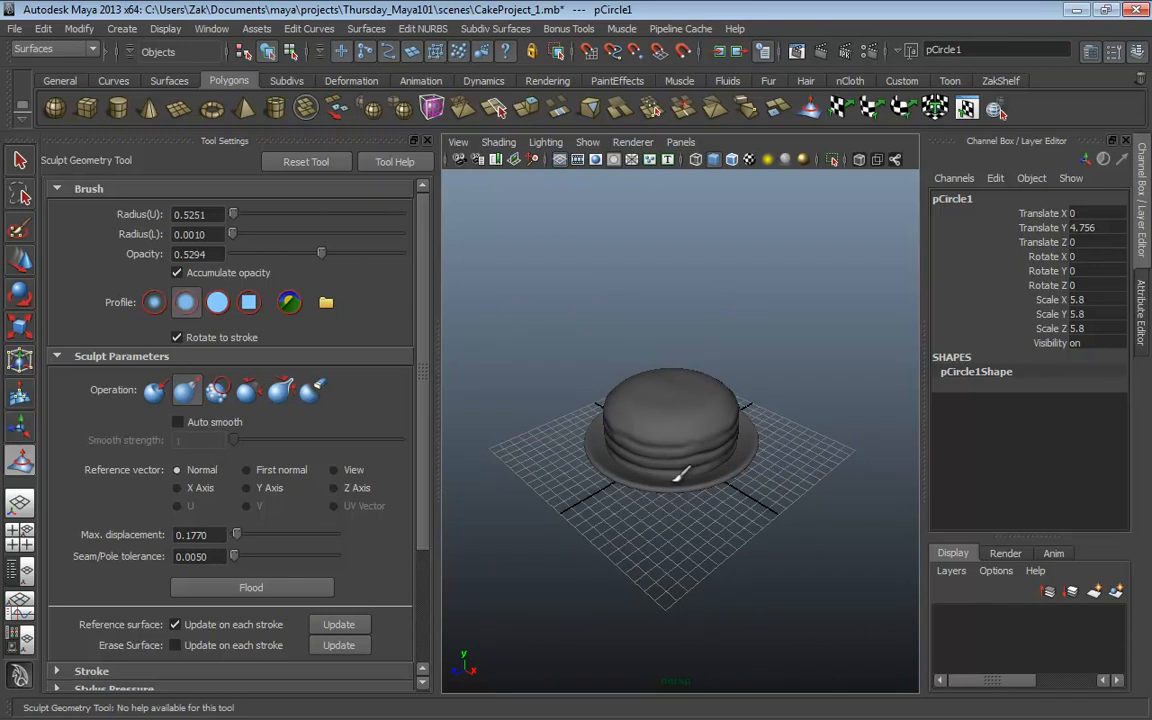
Step: Enlarge the brush's upper radius to 1.7045 and pull soft, uneven swells across the top of the cake
{"action": "scroll", "coordinate": [640, 465], "scroll_direction": "up", "scroll_amount": 6}
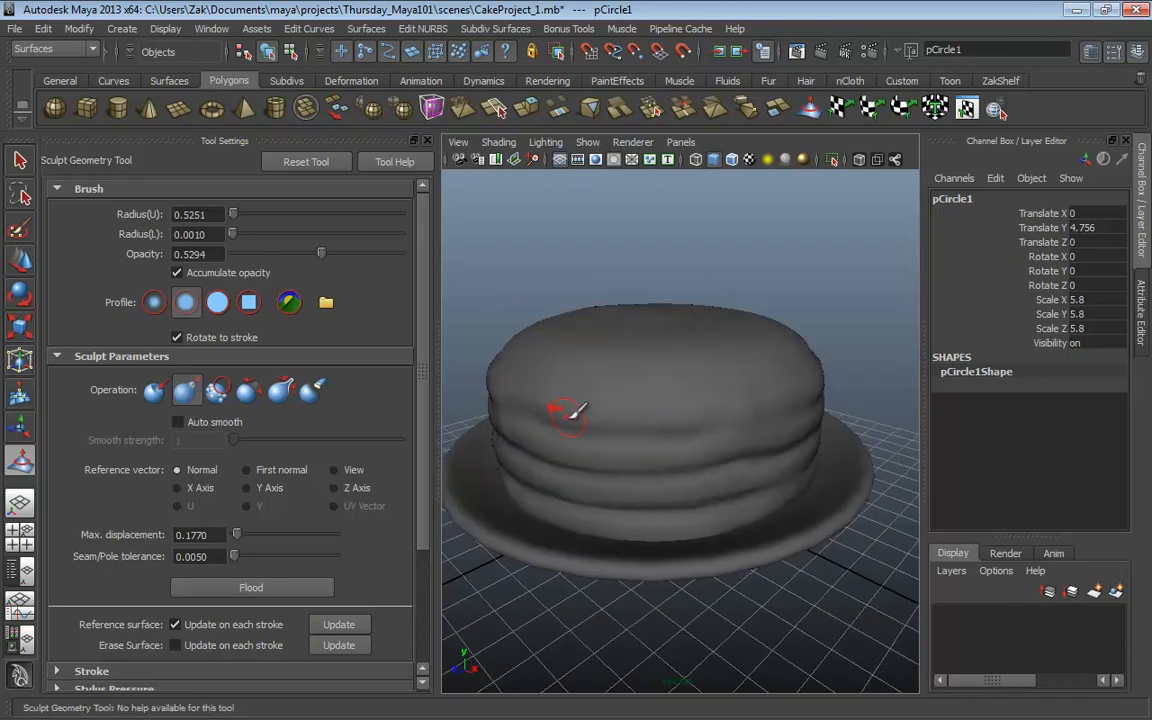
{"action": "left_click_drag", "start_coordinate": [567, 412], "coordinate": [784, 463], "text": "alt"}
{"action": "mouse_move", "coordinate": [599, 447]}
{"action": "left_mouse_down", "text": "alt"}
{"action": "mouse_move", "coordinate": [674, 424]}
{"action": "mouse_move", "coordinate": [656, 437]}
{"action": "mouse_move", "coordinate": [748, 478]}
{"action": "mouse_move", "coordinate": [712, 373]}
{"action": "mouse_move", "coordinate": [672, 350]}
{"action": "left_mouse_up", "text": "alt"}
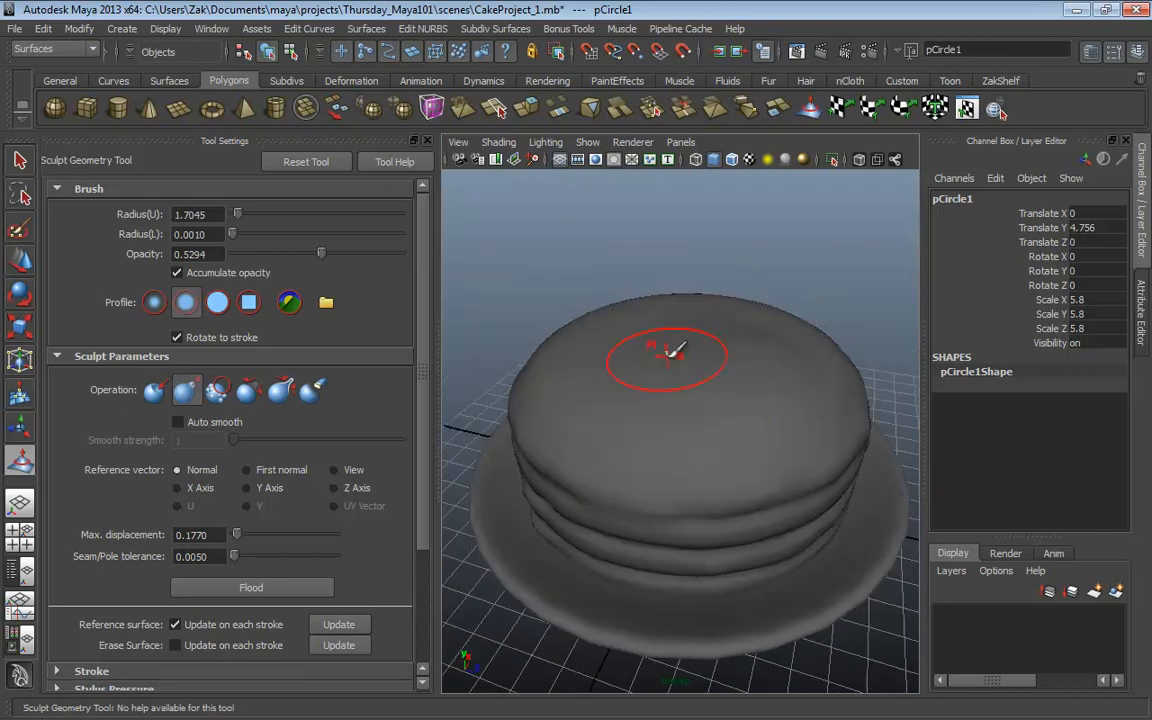
{"action": "mouse_move", "coordinate": [689, 408]}
{"action": "left_mouse_down", "text": "alt"}
{"action": "mouse_move", "coordinate": [754, 408]}
{"action": "mouse_move", "coordinate": [671, 312]}
{"action": "left_mouse_up", "text": "alt"}
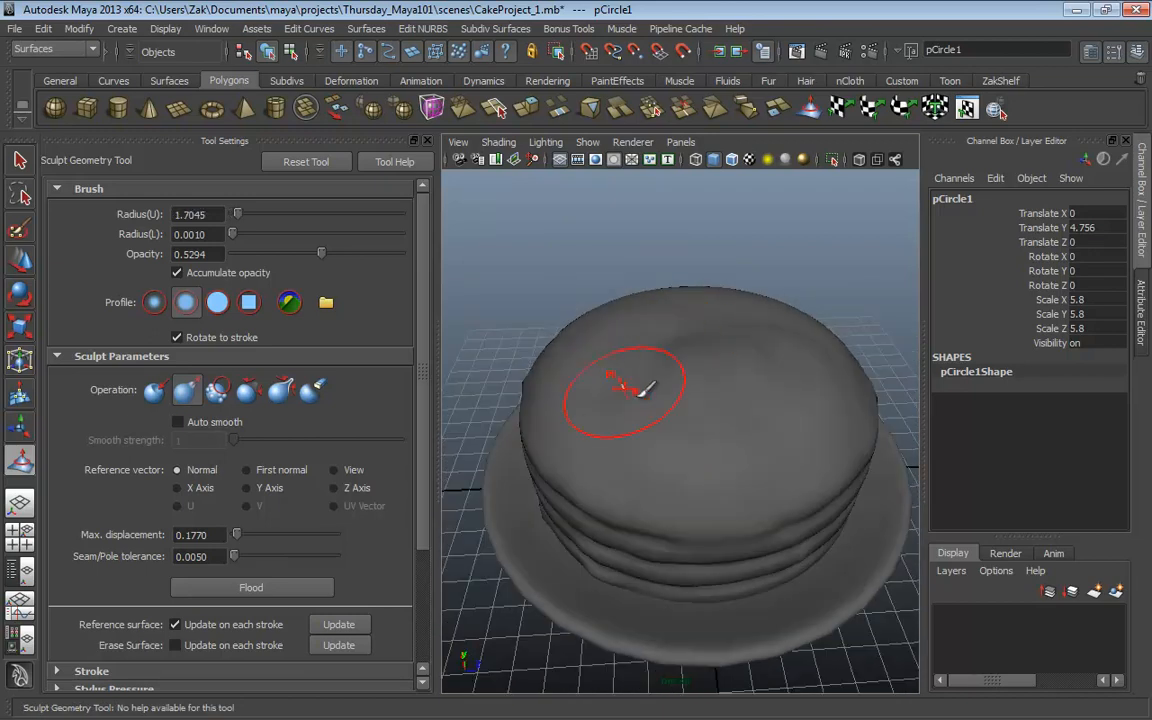
{"action": "left_click_drag", "start_coordinate": [640, 388], "coordinate": [728, 334], "text": "alt"}
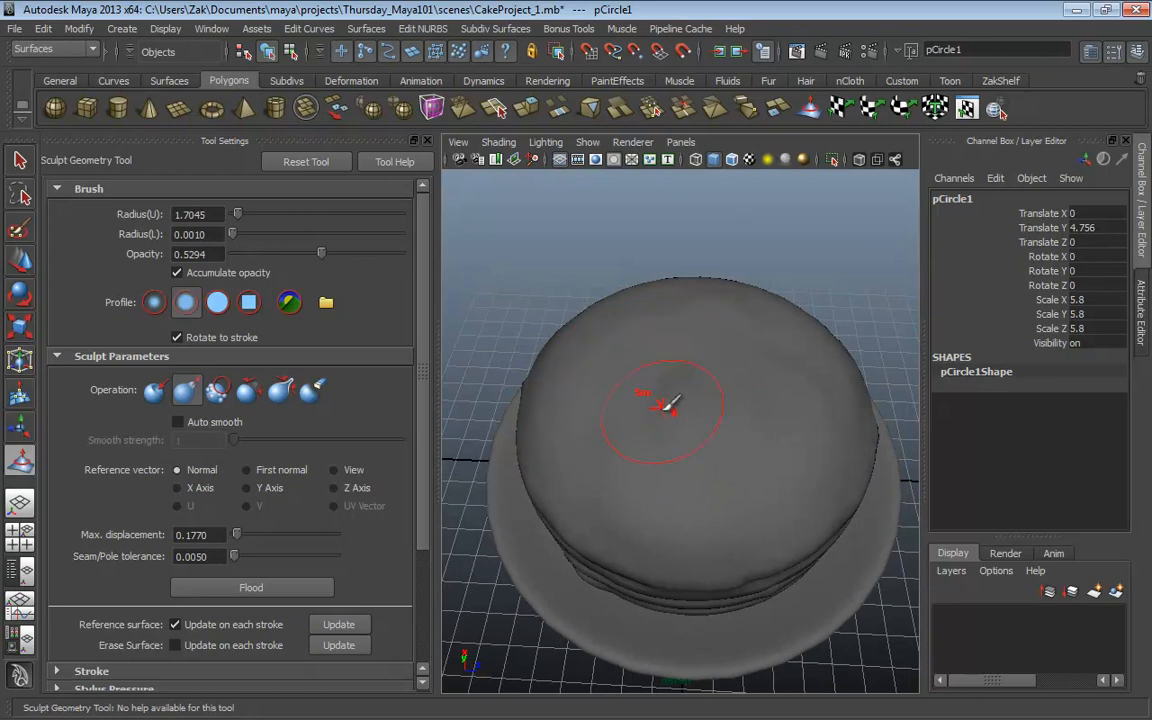
{"action": "mouse_move", "coordinate": [665, 405]}
{"action": "left_mouse_down", "text": "alt"}
{"action": "mouse_move", "coordinate": [689, 404]}
{"action": "mouse_move", "coordinate": [648, 398]}
{"action": "mouse_move", "coordinate": [625, 368]}
{"action": "left_mouse_up", "text": "alt"}
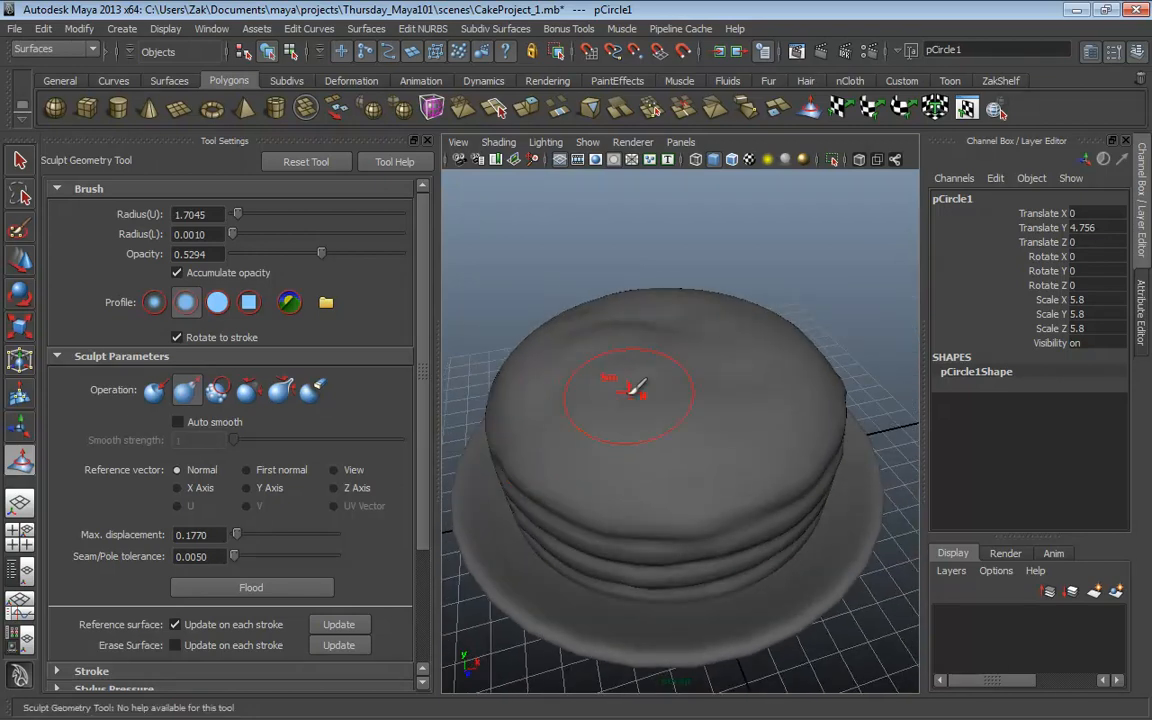
{"action": "left_click_drag", "start_coordinate": [720, 387], "coordinate": [707, 442], "text": "alt"}
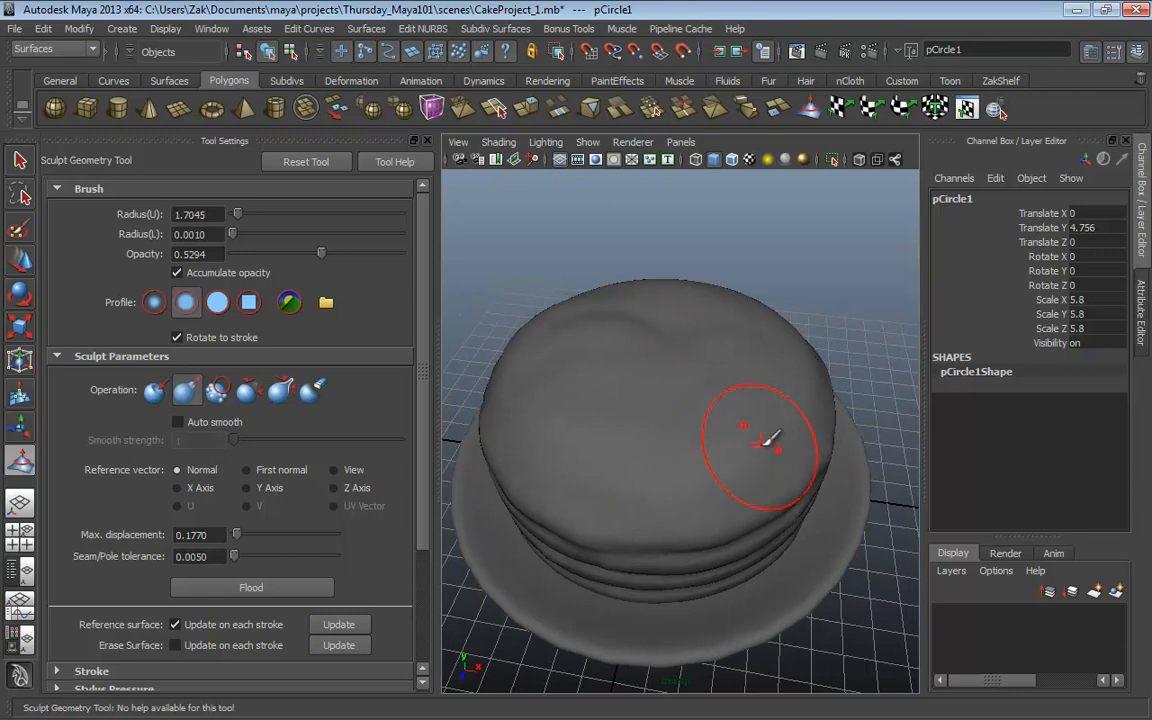
{"action": "left_click_drag", "start_coordinate": [758, 447], "coordinate": [728, 382], "text": "alt"}
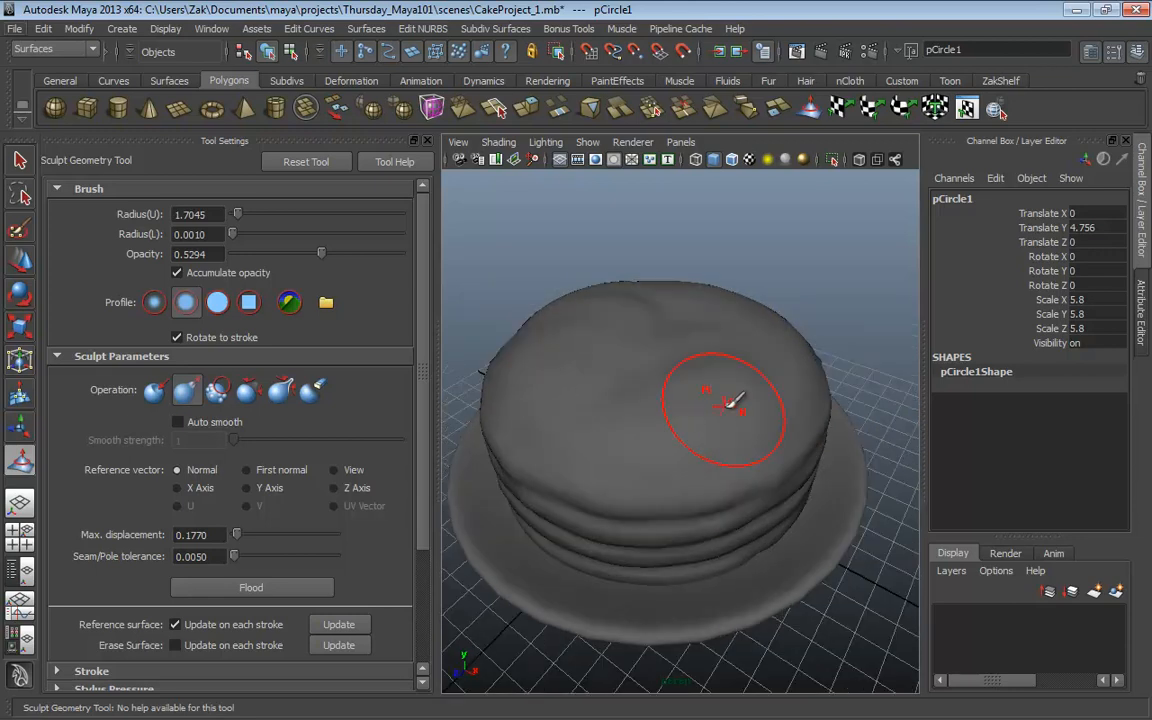
{"action": "left_click_drag", "start_coordinate": [657, 366], "coordinate": [636, 390]}
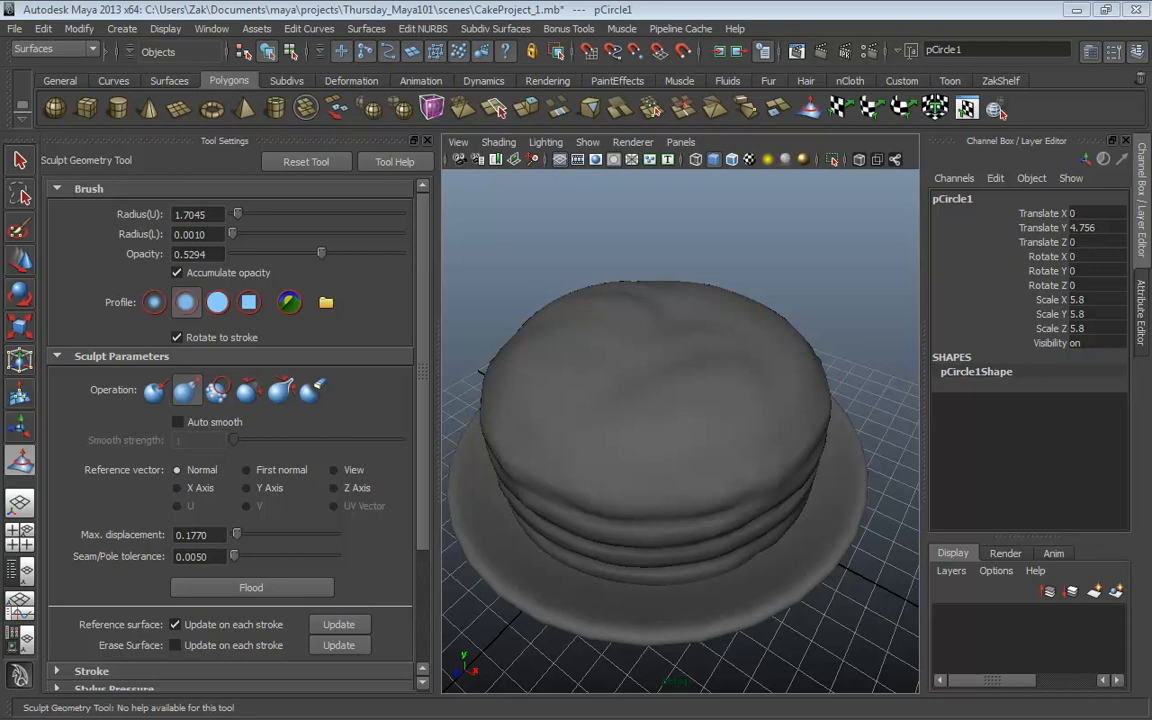
Step: Examine the cake's sculpted top and layered sides from above and all around
{"action": "left_click_drag", "start_coordinate": [736, 320], "coordinate": [684, 342], "text": "alt"}
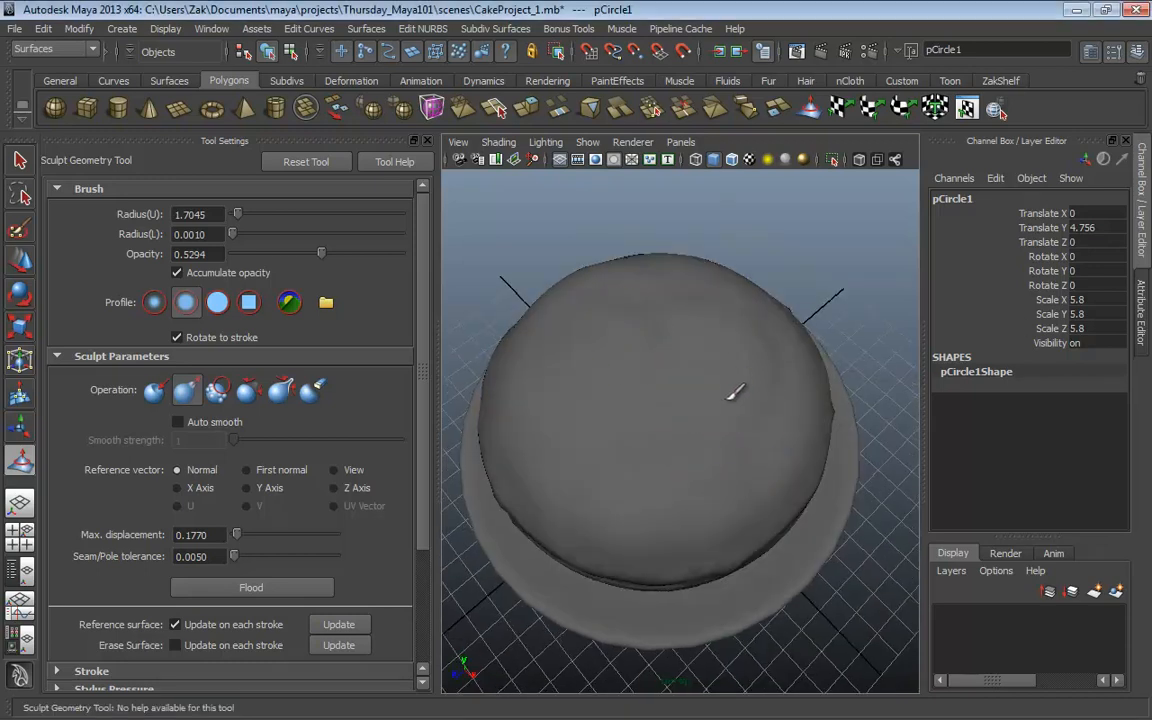
{"action": "mouse_move", "coordinate": [733, 391]}
{"action": "left_mouse_down", "text": "alt"}
{"action": "mouse_move", "coordinate": [720, 313]}
{"action": "mouse_move", "coordinate": [677, 330]}
{"action": "mouse_move", "coordinate": [656, 303]}
{"action": "mouse_move", "coordinate": [694, 301]}
{"action": "mouse_move", "coordinate": [642, 318]}
{"action": "mouse_move", "coordinate": [733, 368]}
{"action": "left_mouse_up", "text": "alt"}
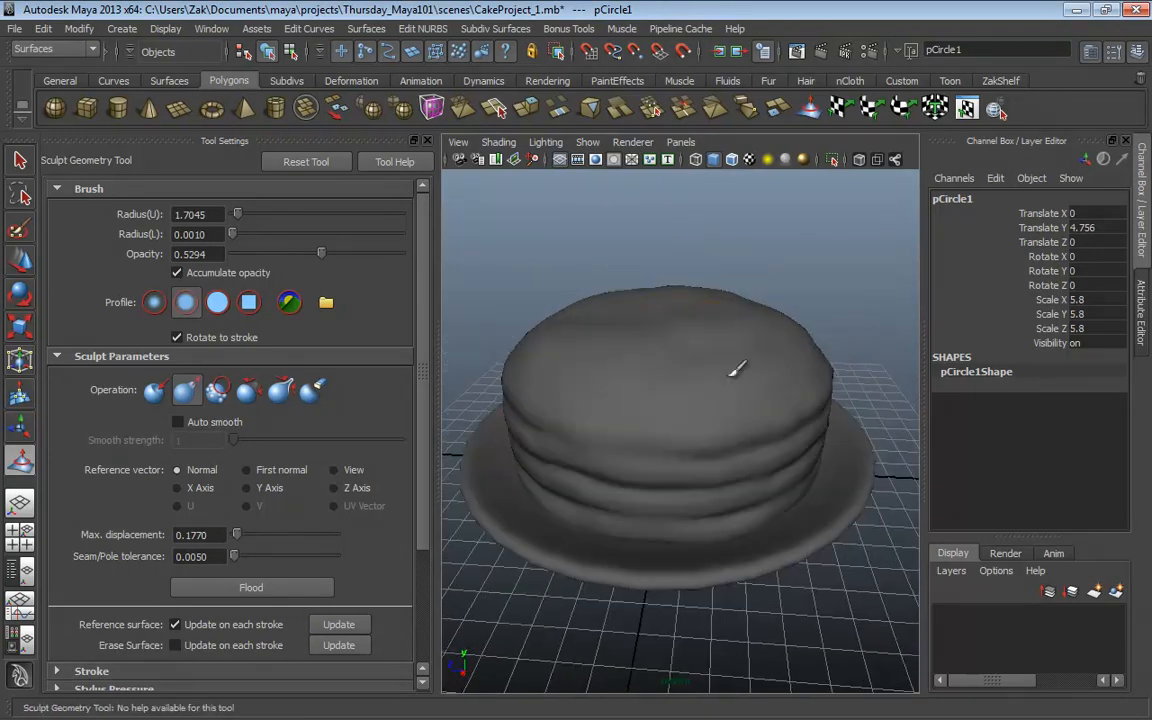
{"action": "left_click_drag", "start_coordinate": [617, 360], "coordinate": [788, 345], "text": "alt"}
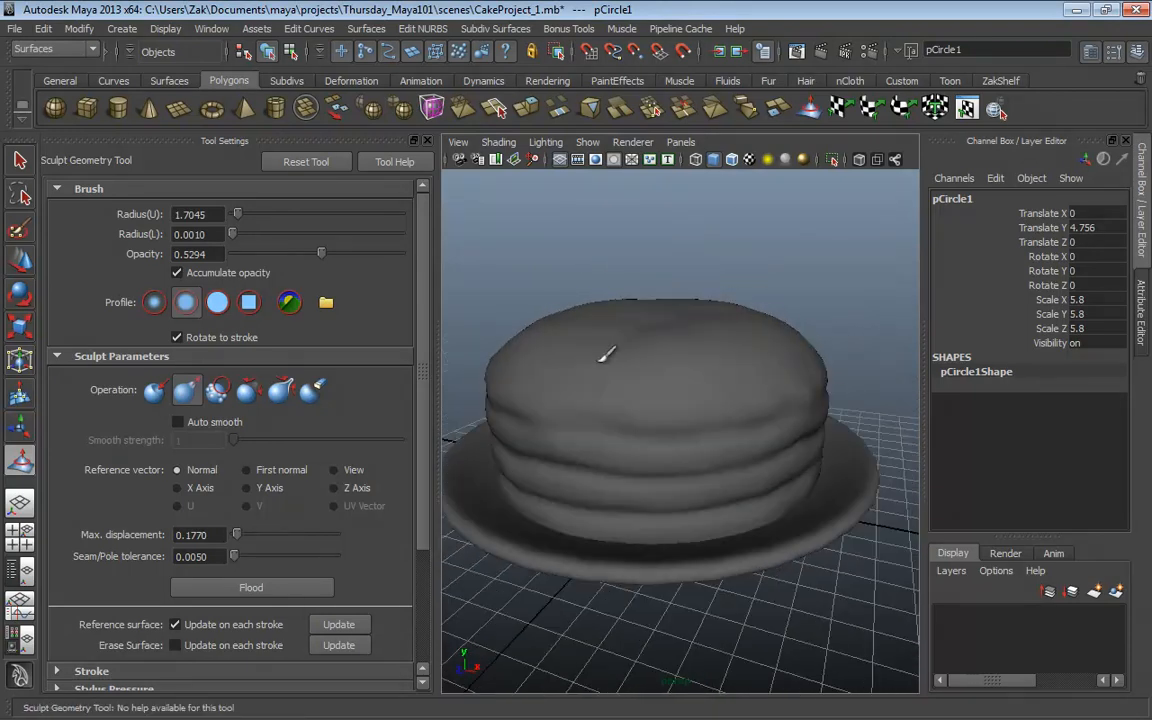
{"action": "left_click_drag", "start_coordinate": [607, 354], "coordinate": [725, 352], "text": "alt"}
{"action": "left_click_drag", "start_coordinate": [582, 347], "coordinate": [716, 380], "text": "alt"}
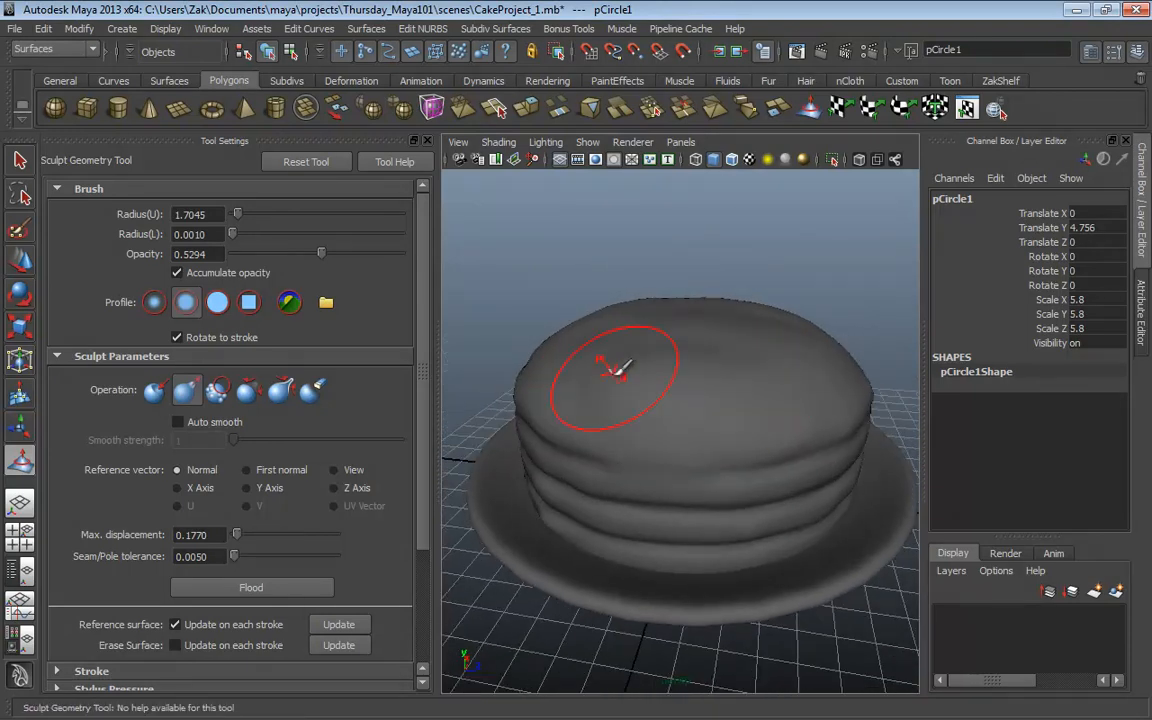
{"action": "left_click_drag", "start_coordinate": [617, 368], "coordinate": [768, 336], "text": "alt"}
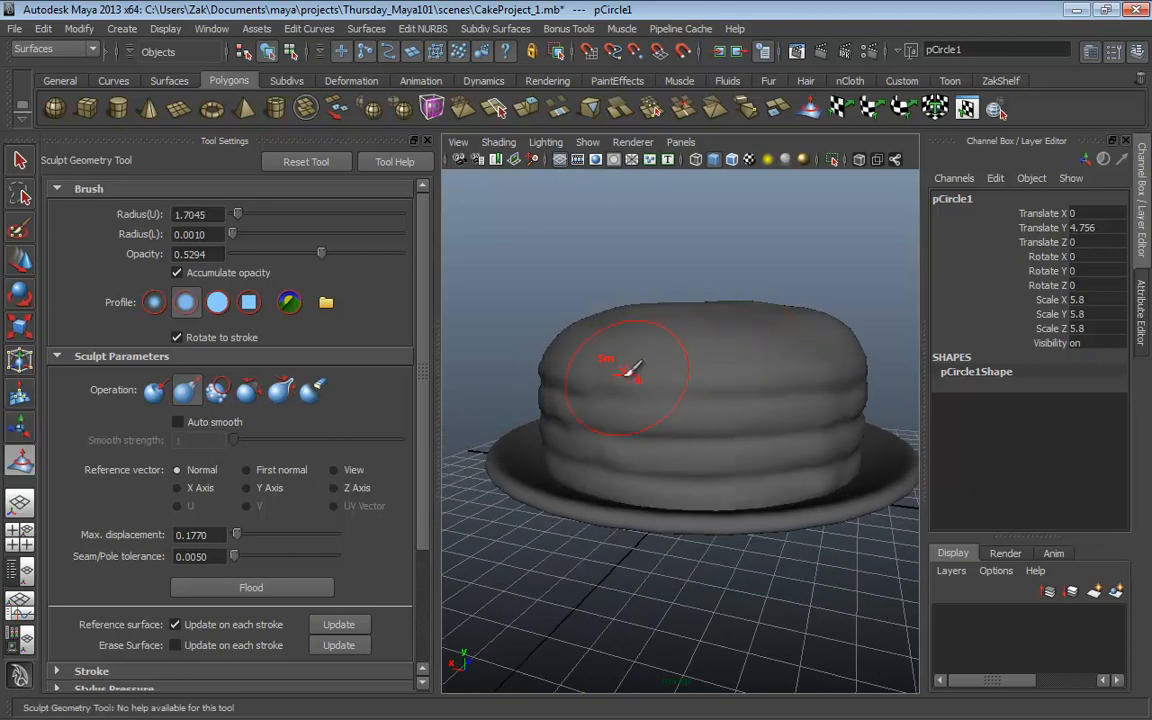
{"action": "left_click_drag", "start_coordinate": [700, 350], "coordinate": [770, 375], "text": "alt"}
{"action": "right_click_drag", "start_coordinate": [770, 375], "coordinate": [647, 355], "text": "alt"}
{"action": "mouse_move", "coordinate": [652, 350]}
{"action": "left_mouse_down", "text": "alt"}
{"action": "mouse_move", "coordinate": [675, 374]}
{"action": "mouse_move", "coordinate": [668, 328]}
{"action": "mouse_move", "coordinate": [641, 306]}
{"action": "left_mouse_up", "text": "alt"}
Step: Hide the sculpt tool settings, leave the Sculpt Geometry Tool for the Select Tool, and deselect the cake
{"action": "left_click", "coordinate": [1113, 53]}
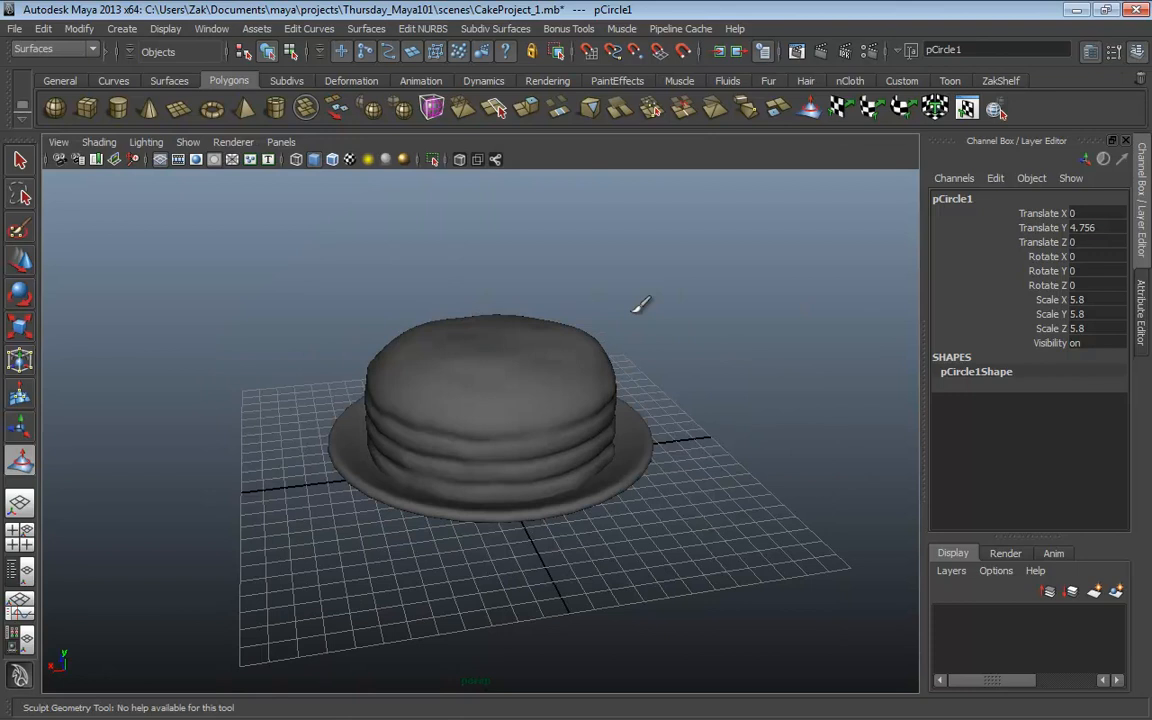
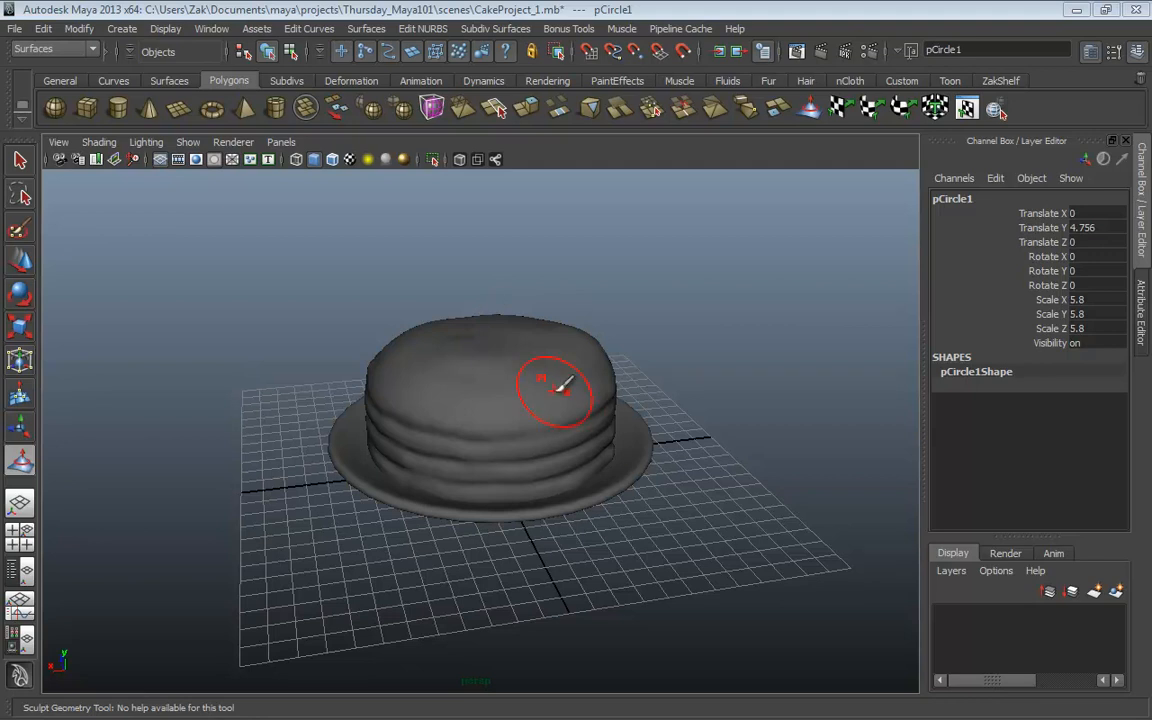
{"action": "key", "text": "q"}
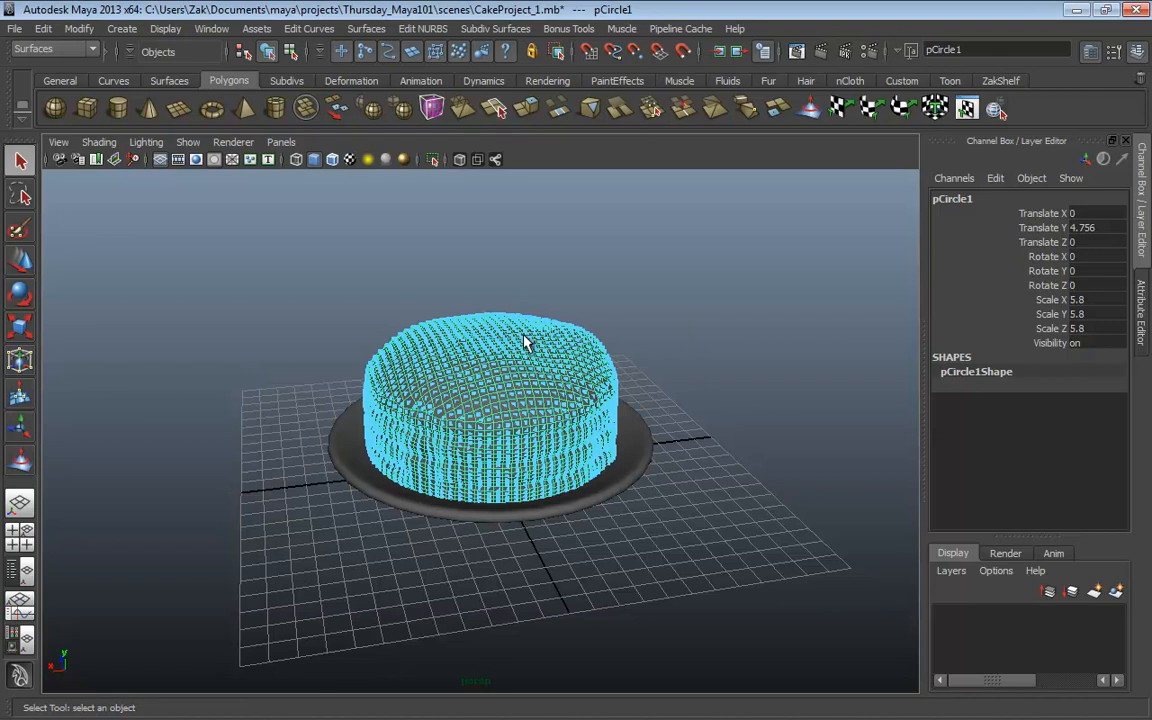
{"action": "left_click_drag", "start_coordinate": [527, 337], "coordinate": [568, 368], "text": "alt"}
{"action": "key", "text": "F8"}
{"action": "key", "text": "F8"}
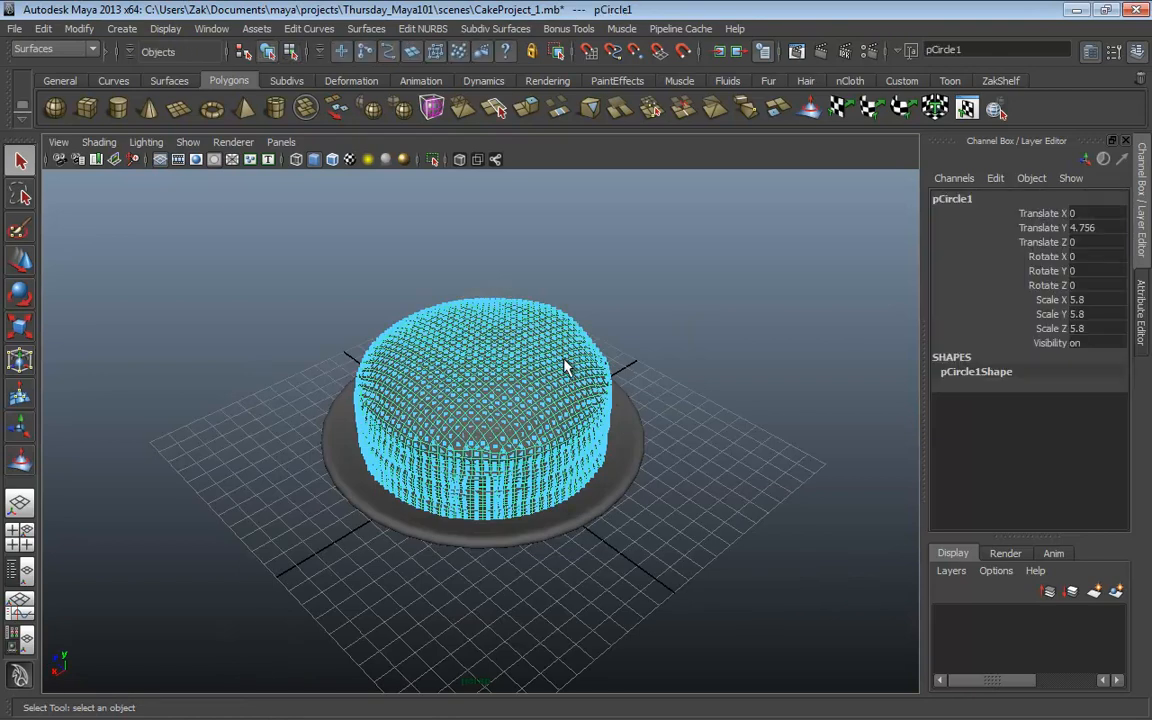
{"action": "left_click", "coordinate": [647, 295]}
{"action": "left_click_drag", "start_coordinate": [575, 325], "coordinate": [638, 318], "text": "alt"}
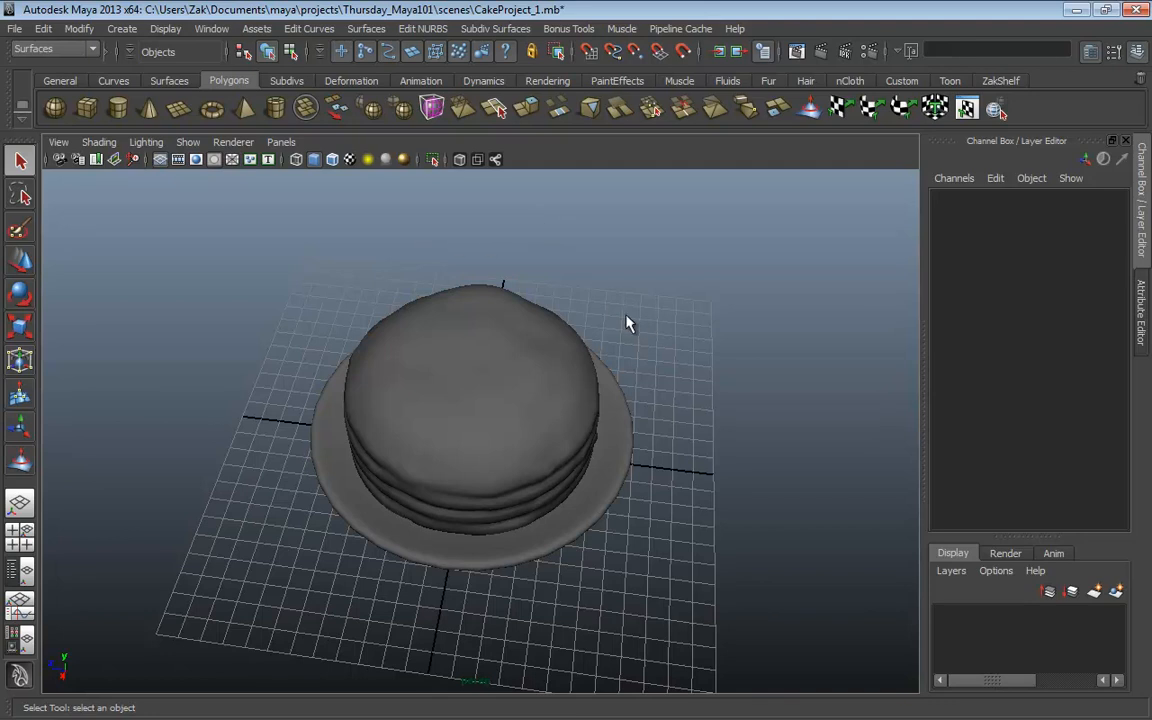
Step: Select the cake mesh and, with the Rendering menu set active, make it paintable for Paint Effects
{"action": "left_click", "coordinate": [558, 402]}
{"action": "left_click_drag", "start_coordinate": [708, 405], "coordinate": [752, 350], "text": "alt"}
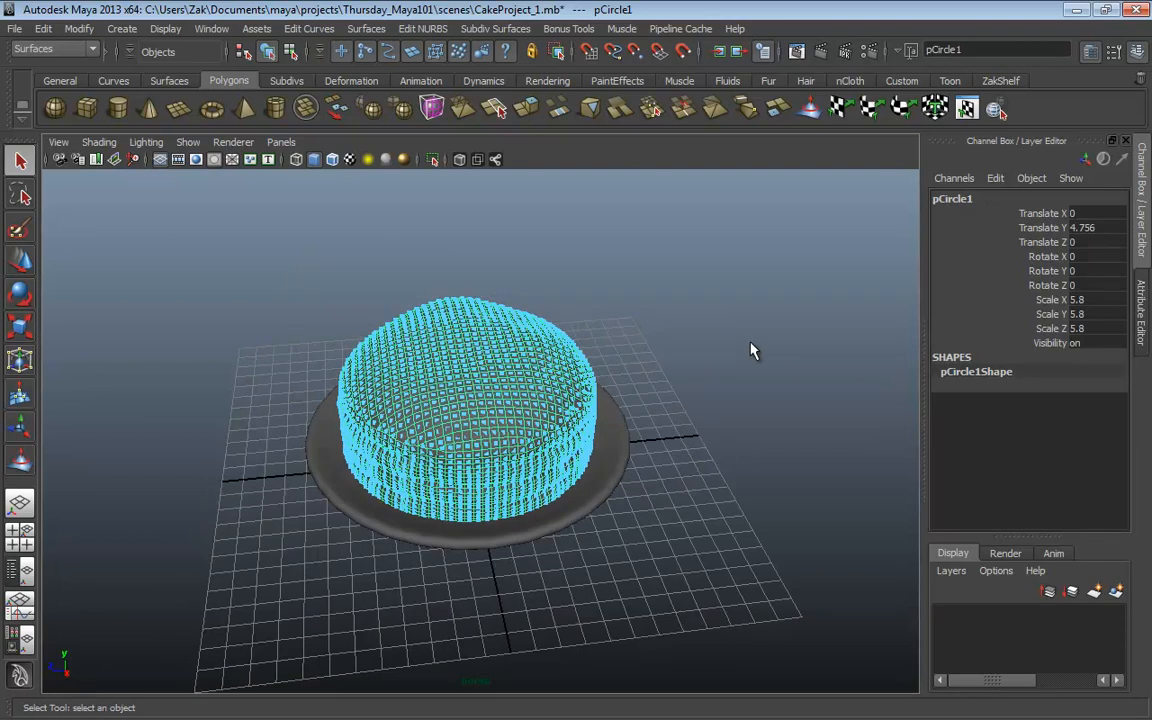
{"action": "left_click_drag", "start_coordinate": [600, 338], "coordinate": [579, 393], "text": "alt"}
{"action": "right_click_drag", "start_coordinate": [579, 393], "coordinate": [748, 424], "text": "alt"}
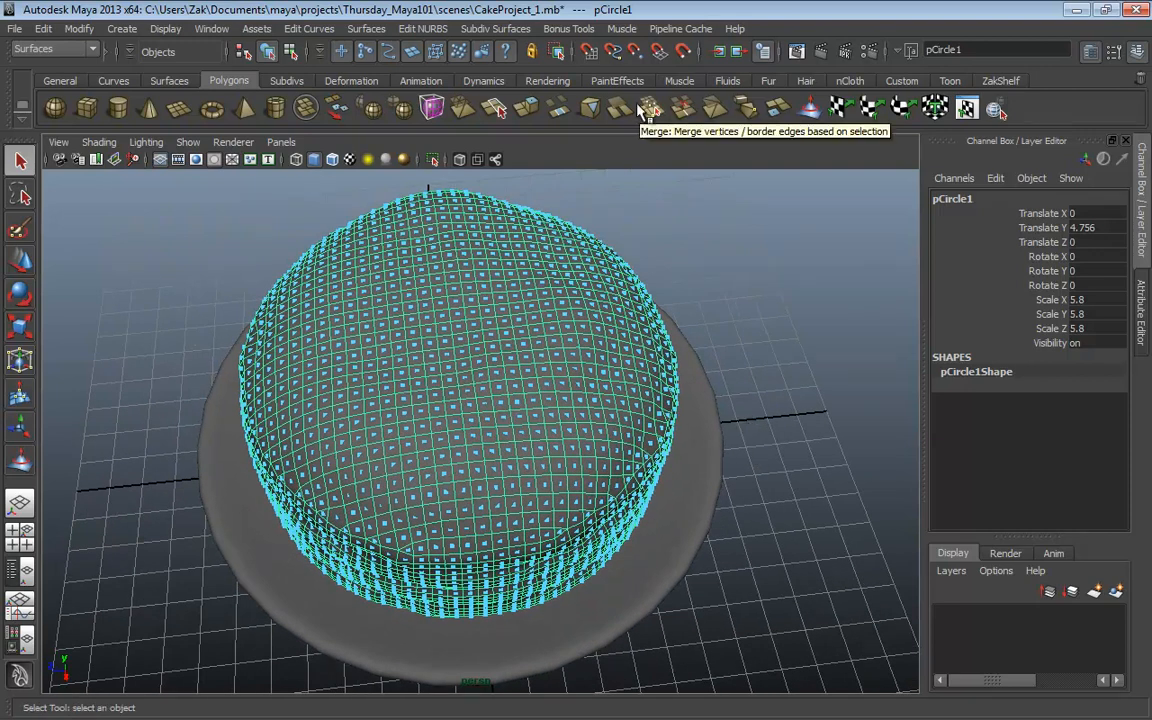
{"action": "key", "text": "F6"}
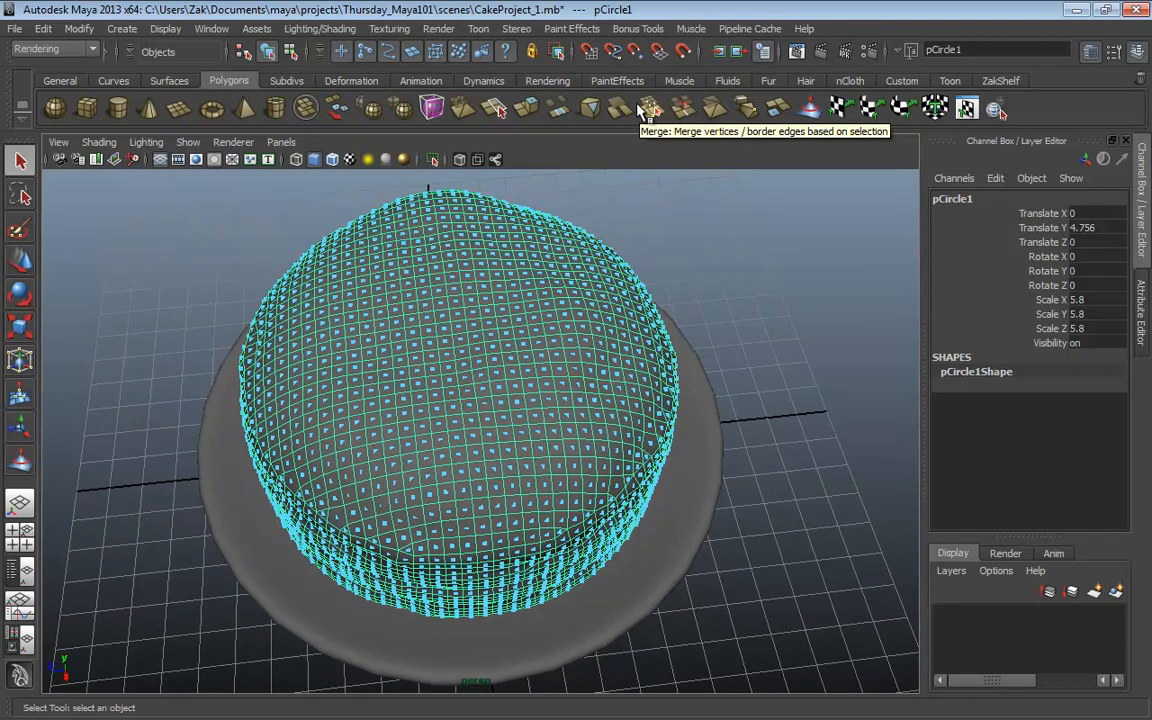
{"action": "left_click", "coordinate": [78, 48]}
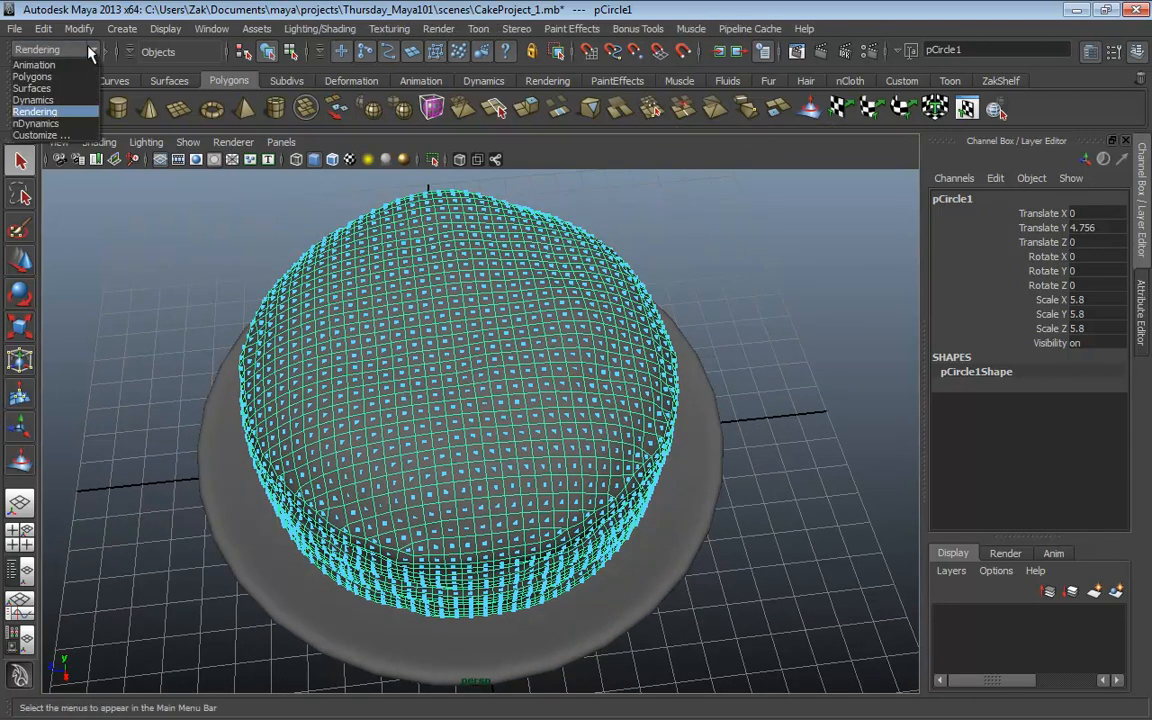
{"action": "left_click", "coordinate": [62, 104]}
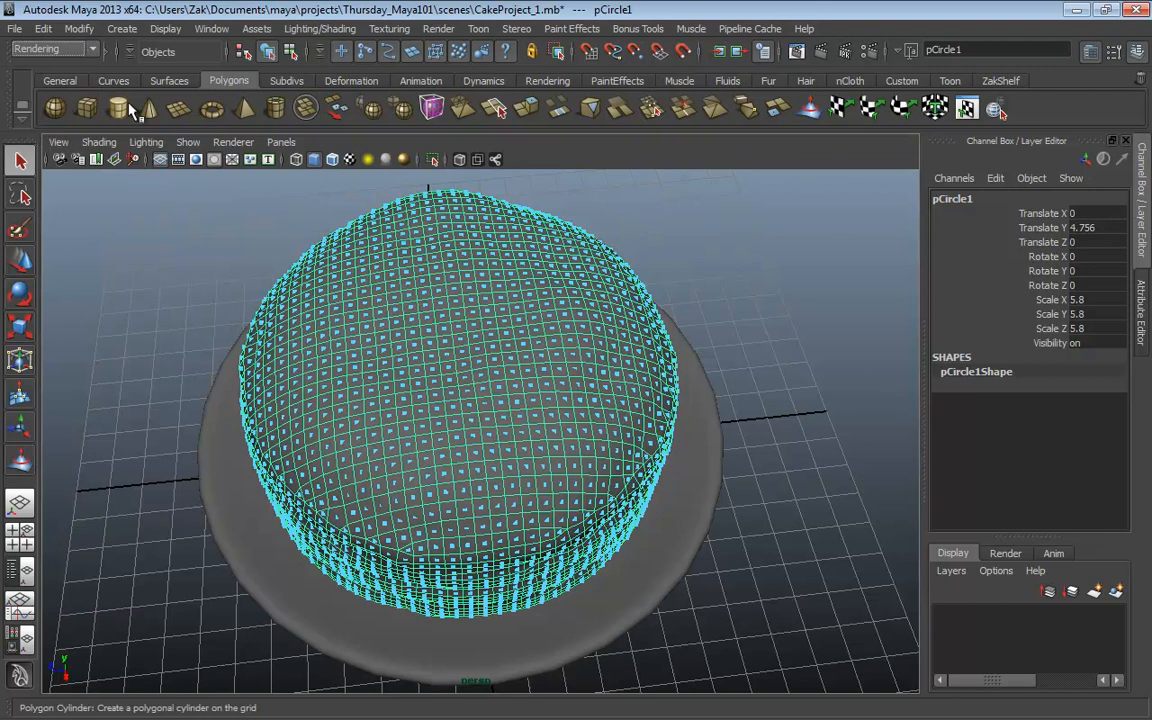
{"action": "left_click", "coordinate": [575, 29]}
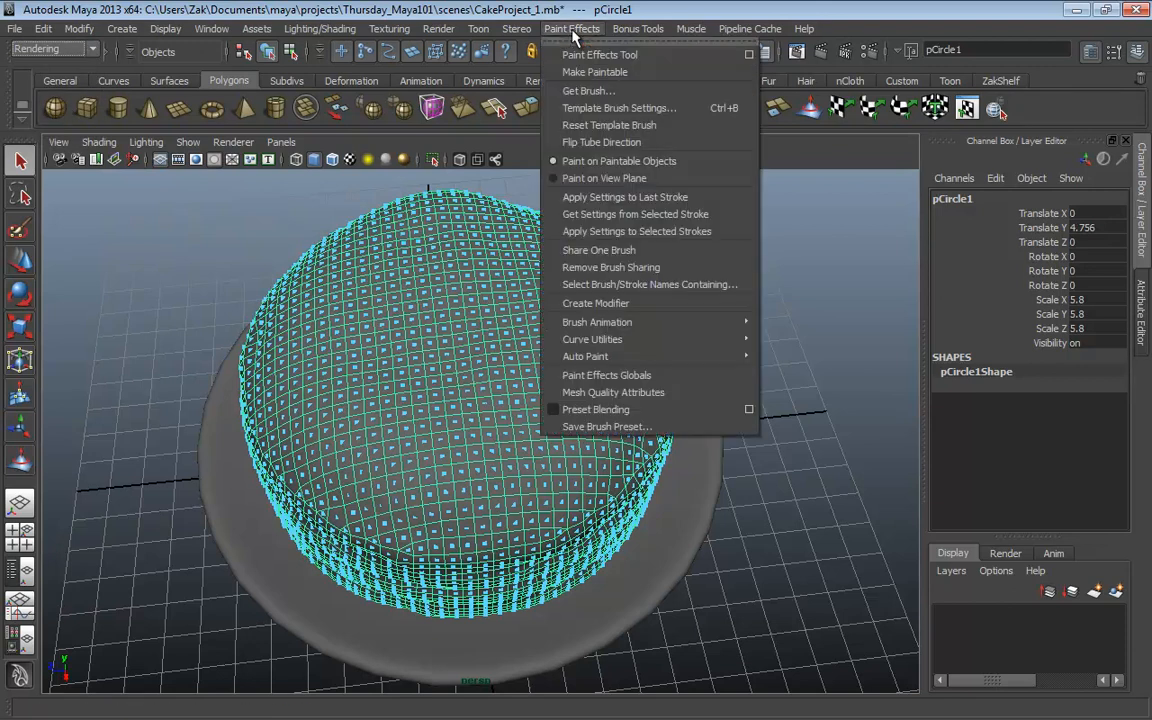
{"action": "left_click", "coordinate": [617, 73]}
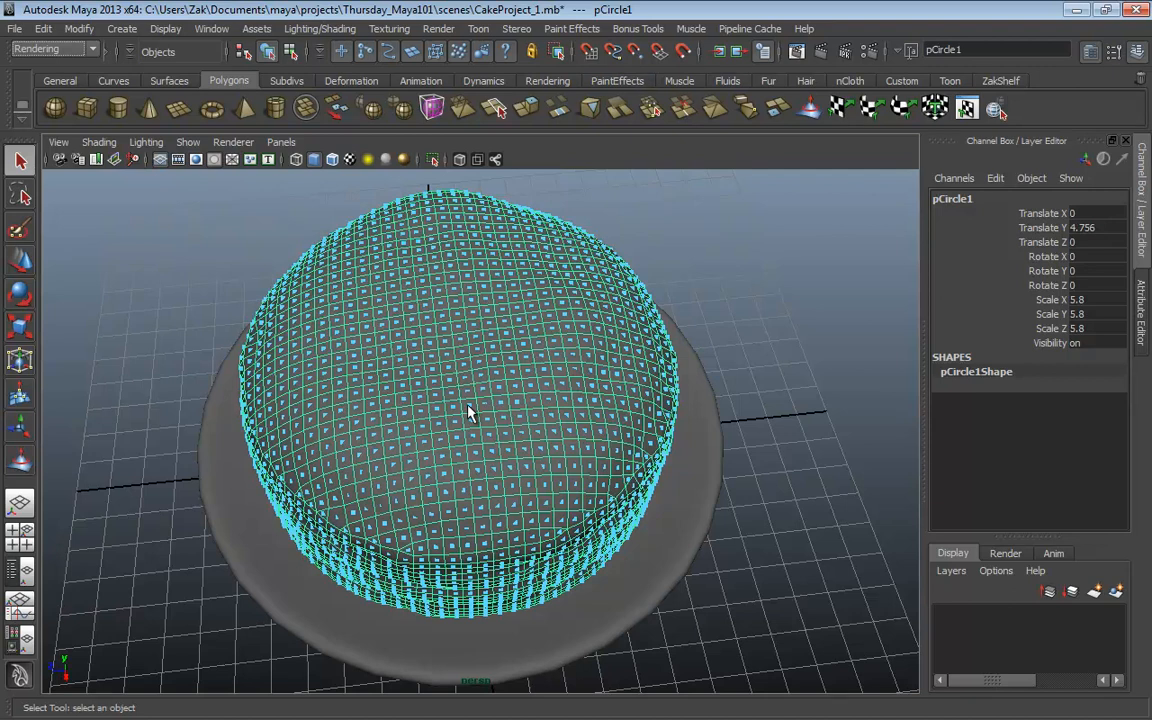
Step: Open the Paint Effects brush library and look through the flesh, fun, funMesh and food brush folders
{"action": "left_click", "coordinate": [572, 29]}
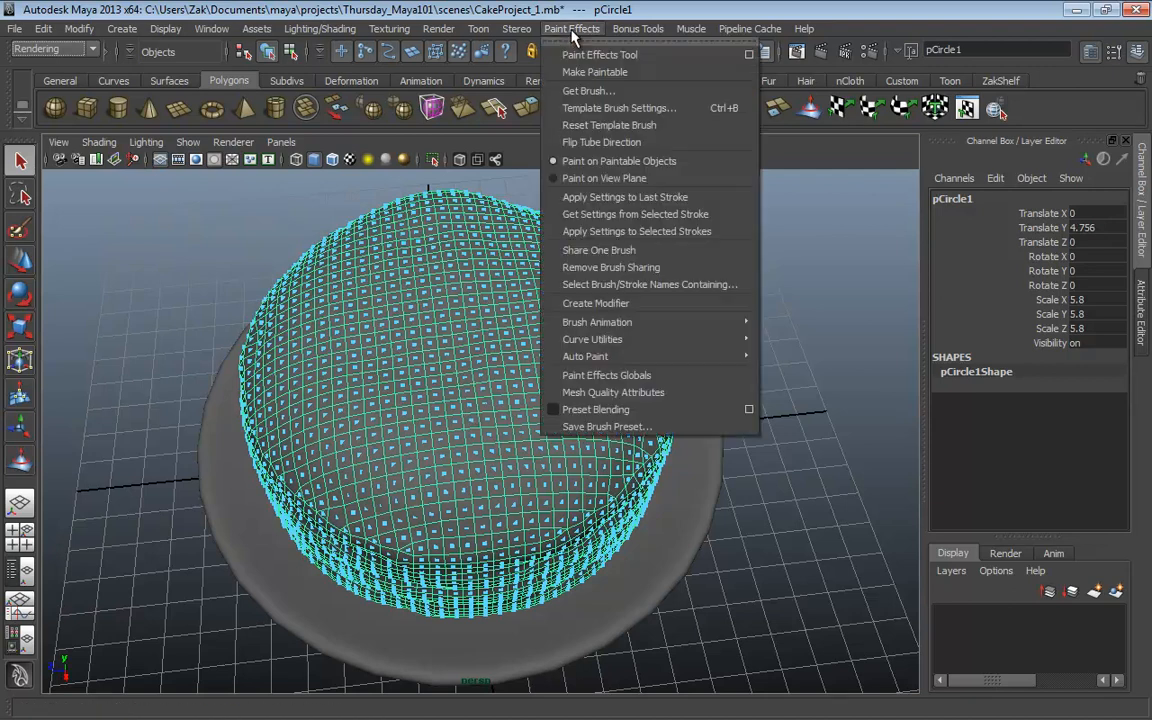
{"action": "left_click", "coordinate": [588, 95]}
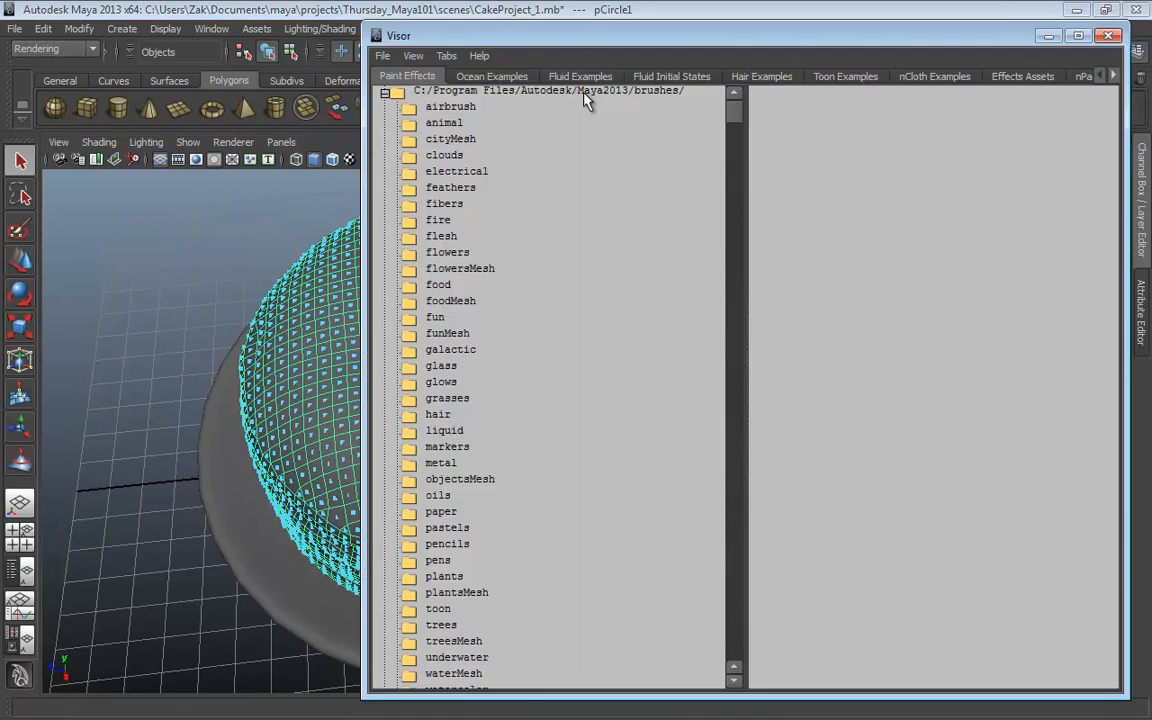
{"action": "mouse_move", "coordinate": [730, 118]}
{"action": "left_mouse_down"}
{"action": "mouse_move", "coordinate": [733, 198]}
{"action": "mouse_move", "coordinate": [730, 129]}
{"action": "mouse_move", "coordinate": [714, 93]}
{"action": "left_mouse_up"}
{"action": "left_click", "coordinate": [432, 237]}
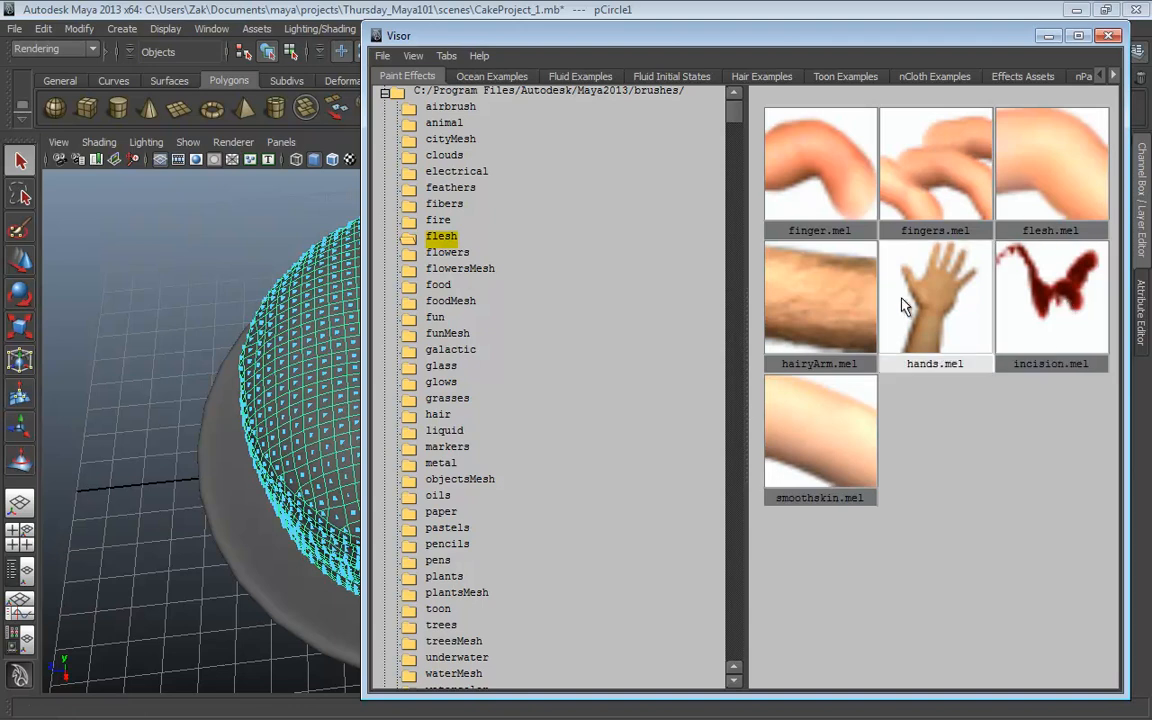
{"action": "left_click", "coordinate": [440, 317]}
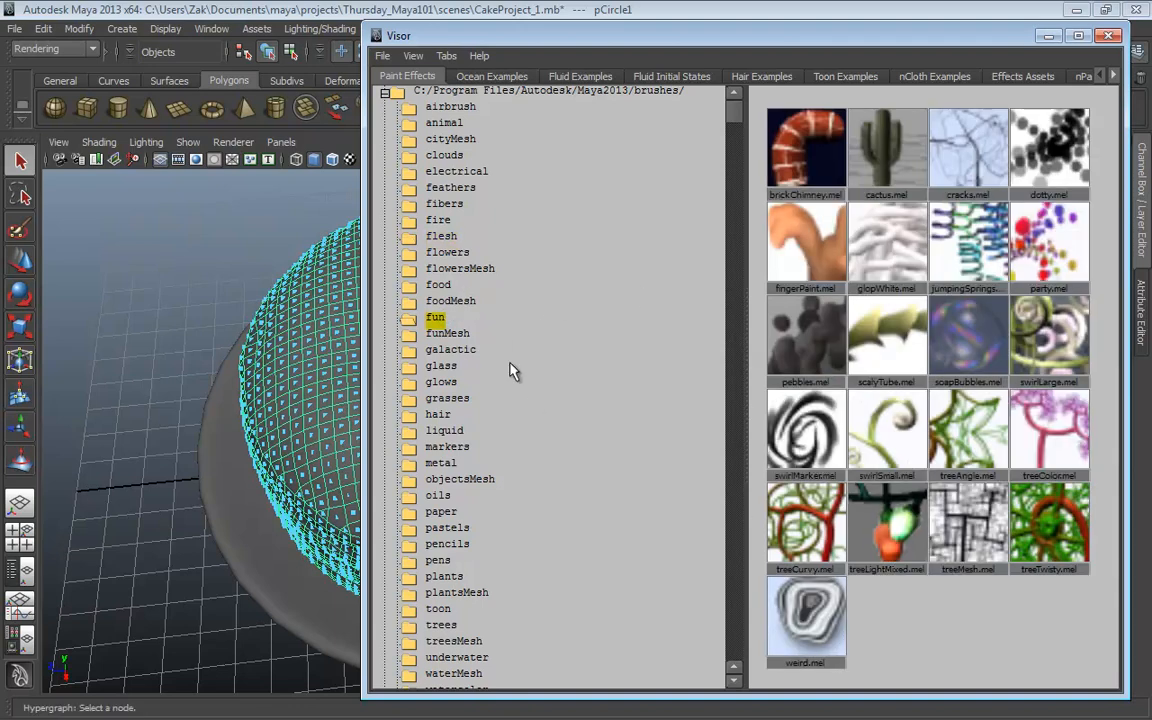
{"action": "left_click", "coordinate": [448, 333]}
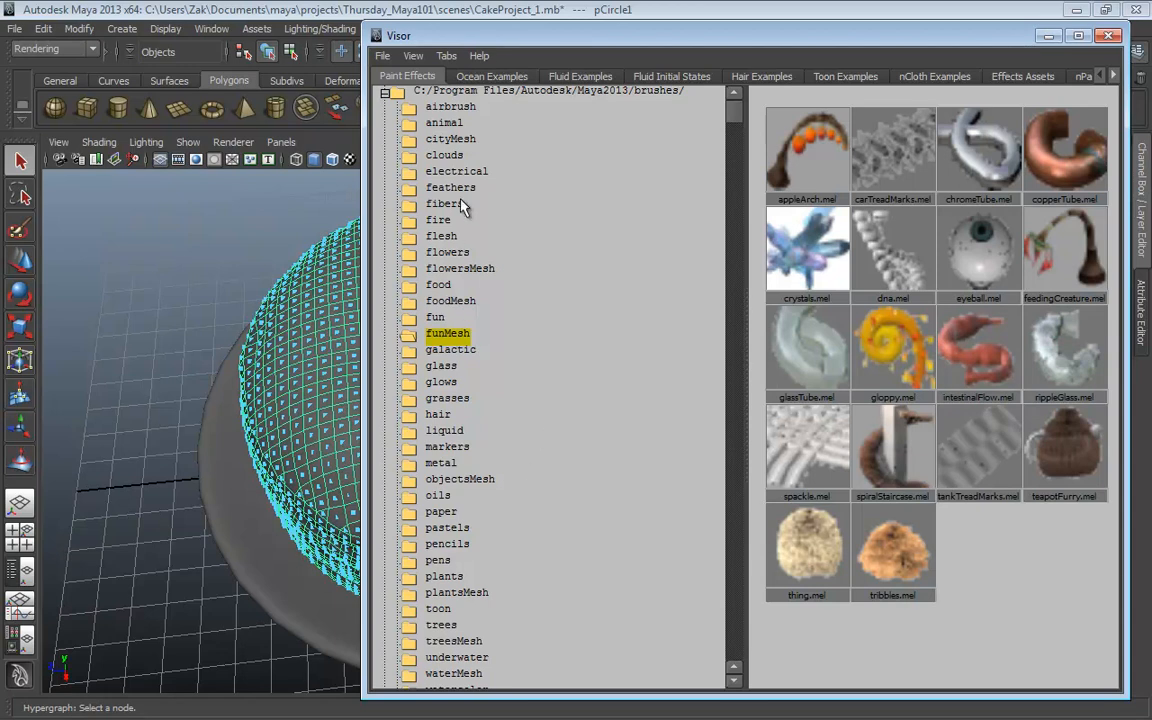
{"action": "left_click", "coordinate": [443, 287]}
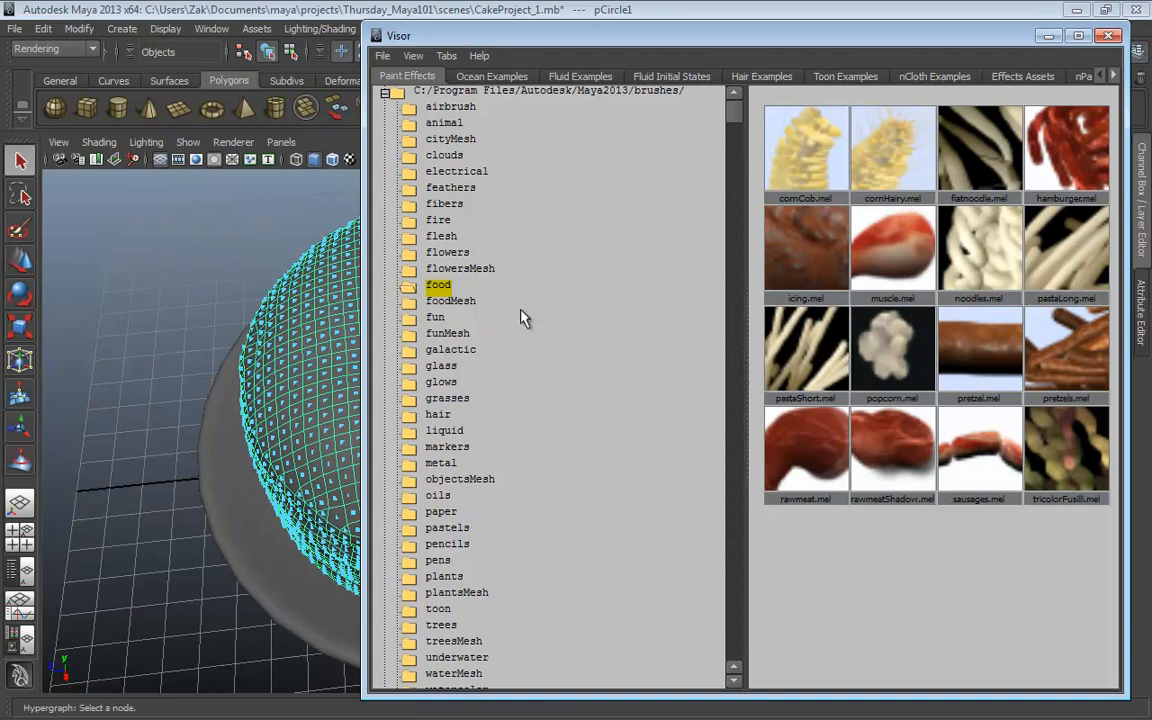
Step: Load the puttypaint.mel brush from the oils folder and move the brush library clear of the cake
{"action": "left_click", "coordinate": [437, 495]}
{"action": "left_click", "coordinate": [950, 445]}
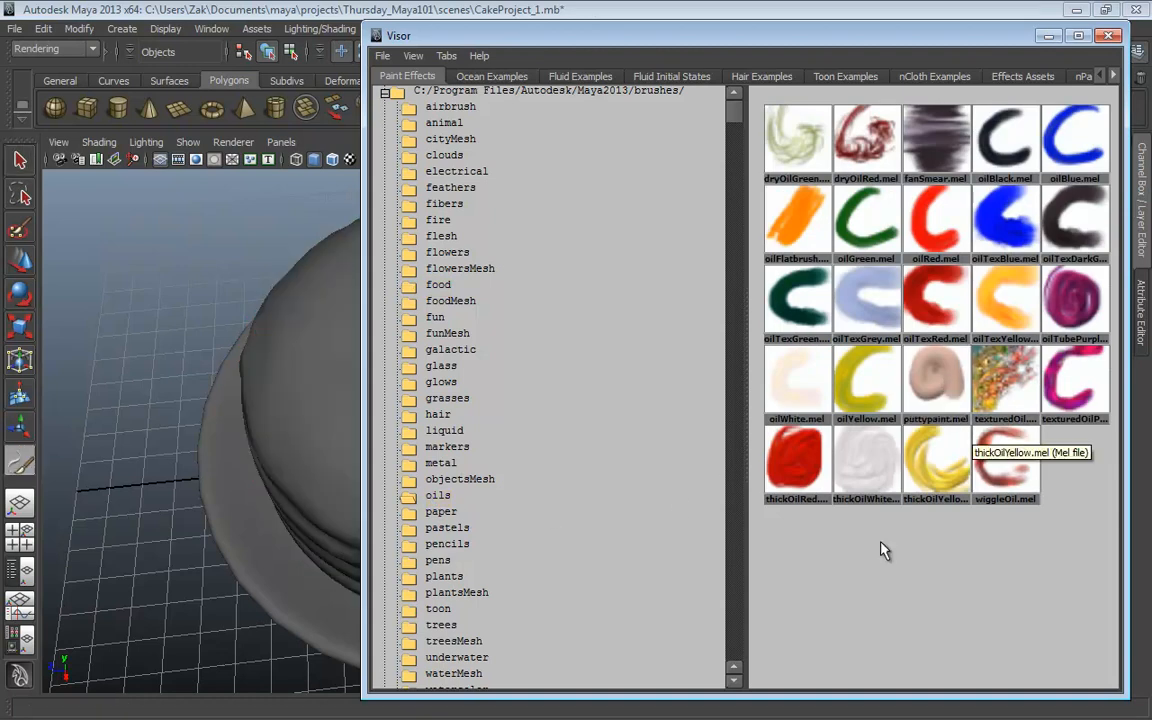
{"action": "left_click", "coordinate": [943, 378]}
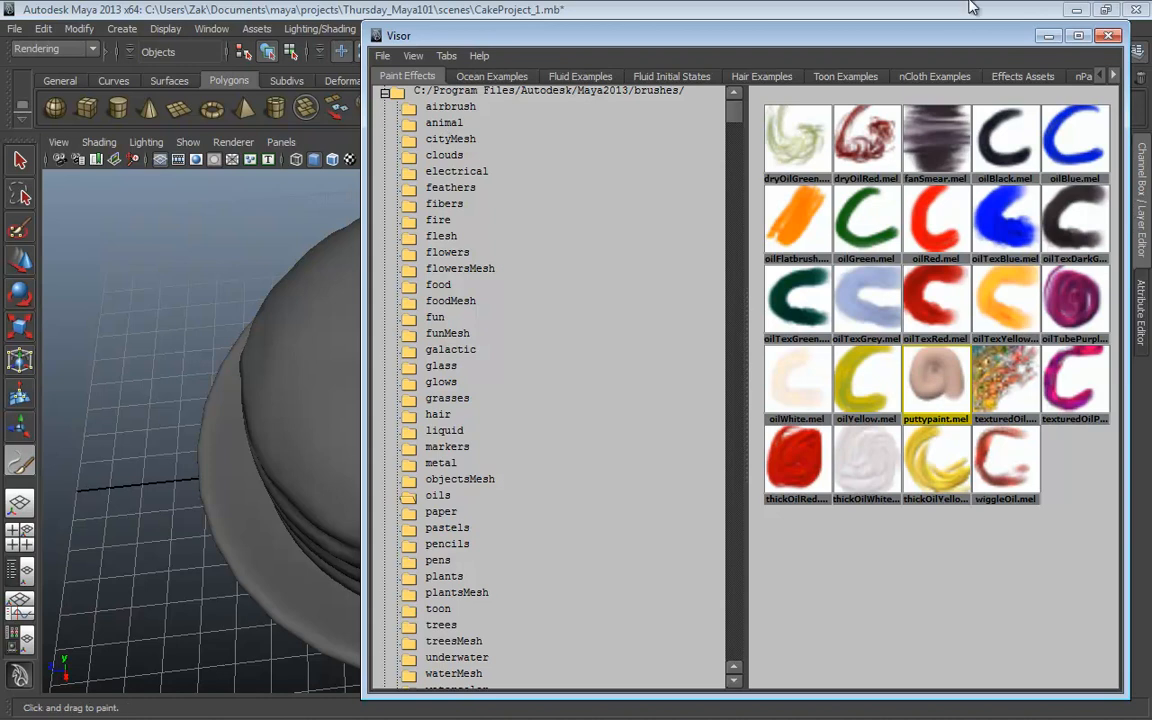
{"action": "mouse_move", "coordinate": [955, 45]}
{"action": "left_mouse_down"}
{"action": "mouse_move", "coordinate": [437, 540]}
{"action": "mouse_move", "coordinate": [440, 602]}
{"action": "left_mouse_up"}
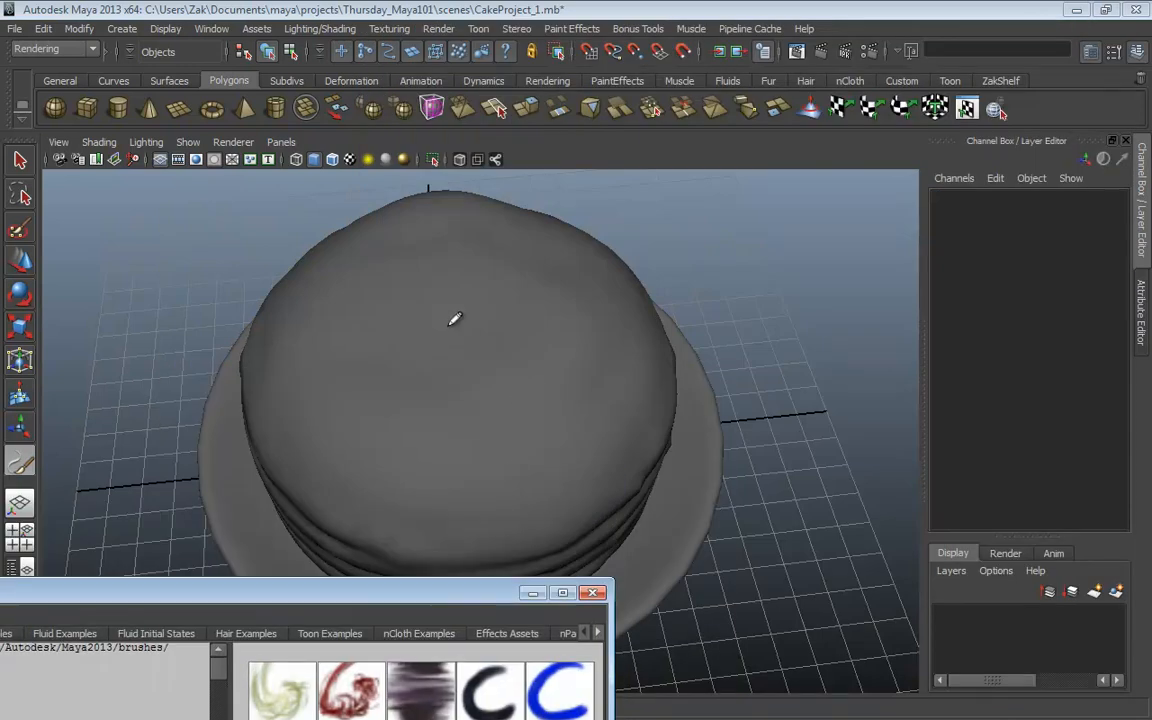
Step: Paint a trial putty stroke on the top of the cake, inspect it, and delete the stroke
{"action": "mouse_move", "coordinate": [450, 320]}
{"action": "left_mouse_down"}
{"action": "mouse_move", "coordinate": [504, 318]}
{"action": "mouse_move", "coordinate": [490, 352]}
{"action": "left_mouse_up"}
{"action": "mouse_move", "coordinate": [548, 391]}
{"action": "left_mouse_down", "text": "alt"}
{"action": "mouse_move", "coordinate": [607, 383]}
{"action": "mouse_move", "coordinate": [589, 341]}
{"action": "mouse_move", "coordinate": [512, 355]}
{"action": "mouse_move", "coordinate": [576, 339]}
{"action": "left_mouse_up", "text": "alt"}
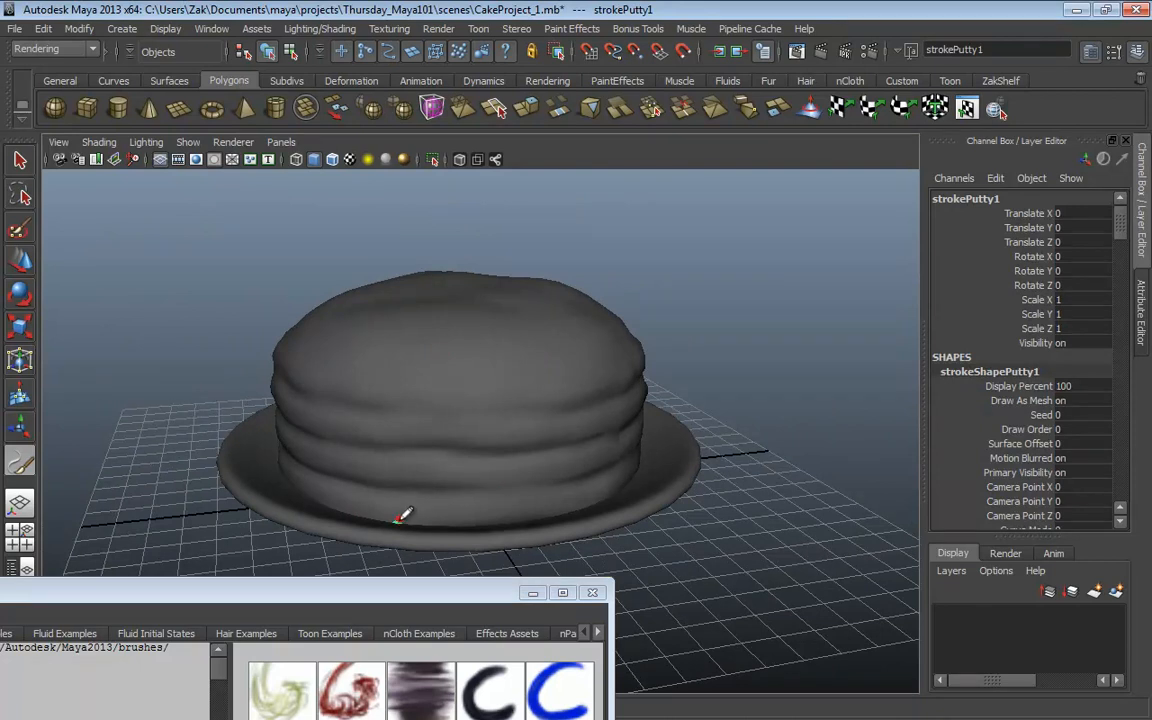
{"action": "mouse_move", "coordinate": [401, 518]}
{"action": "left_mouse_down", "text": "alt"}
{"action": "mouse_move", "coordinate": [419, 504]}
{"action": "mouse_move", "coordinate": [386, 558]}
{"action": "left_mouse_up", "text": "alt"}
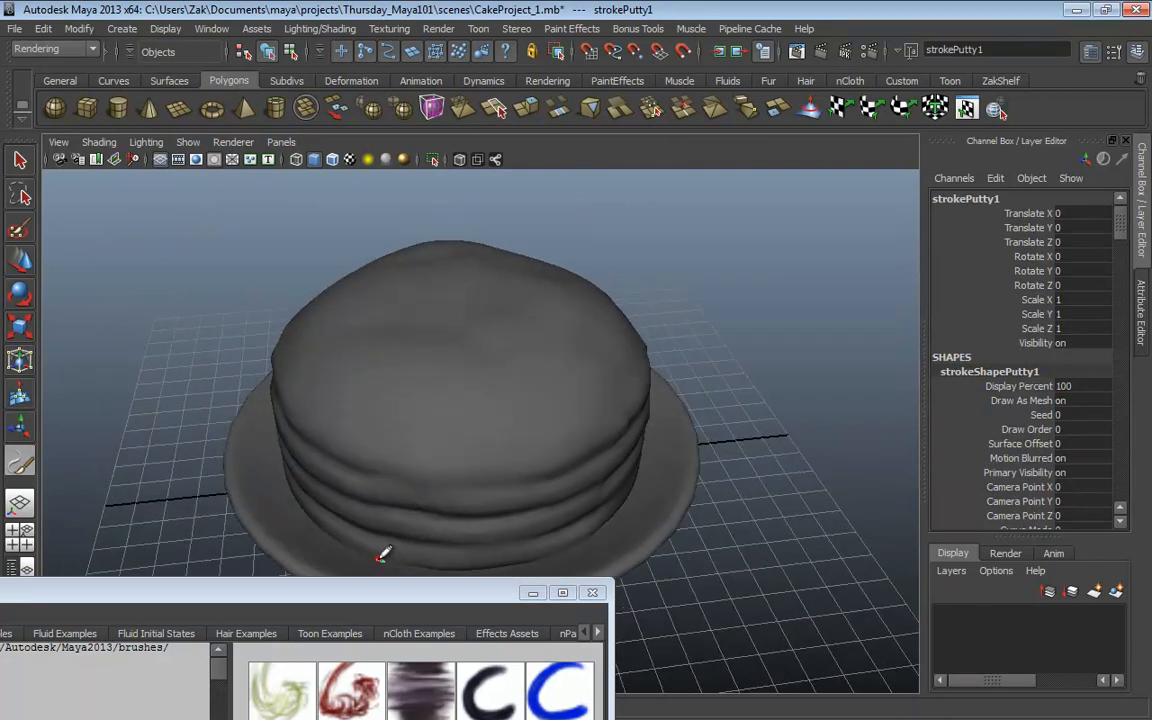
{"action": "key", "text": "Delete"}
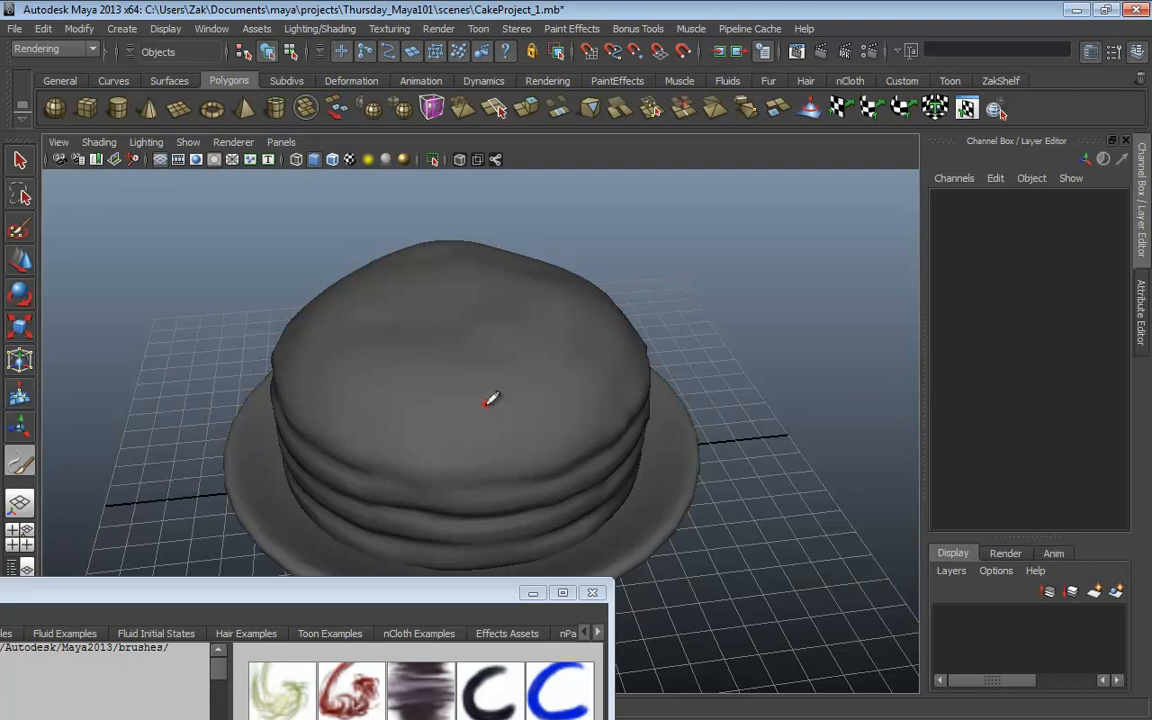
Step: Move the brush library back into full view over the viewport with the oils folder showing
{"action": "left_click_drag", "start_coordinate": [412, 592], "coordinate": [564, 133]}
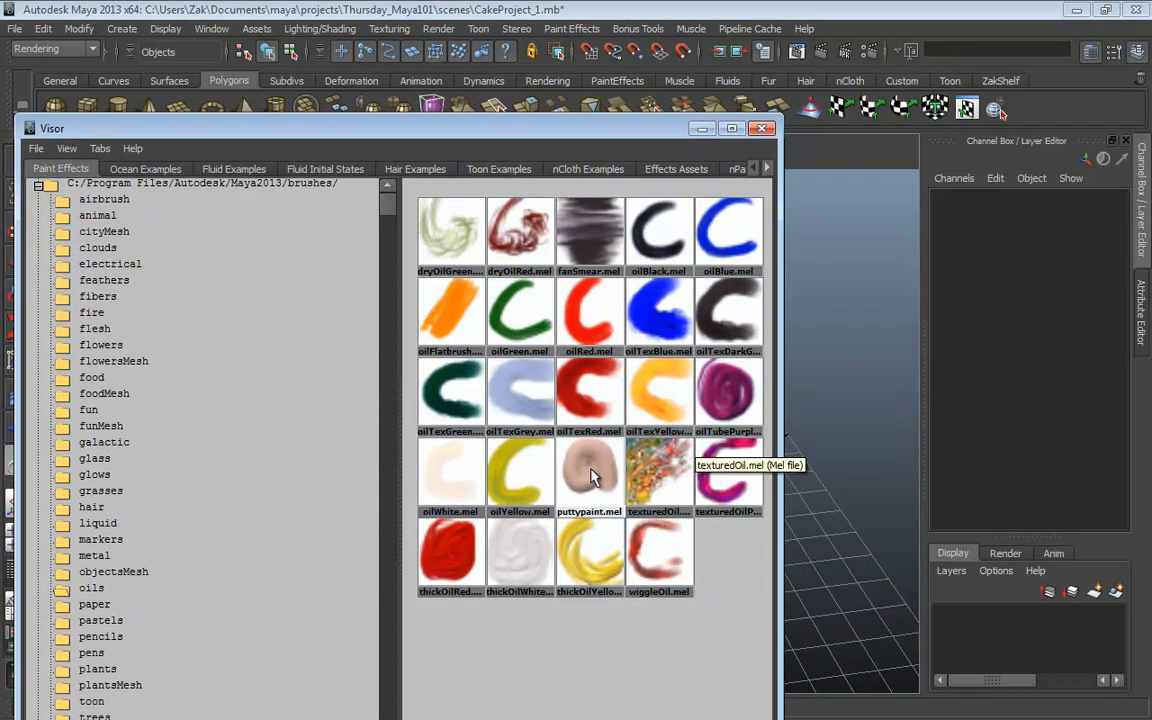
{"action": "left_click_drag", "start_coordinate": [484, 127], "coordinate": [579, 47]}
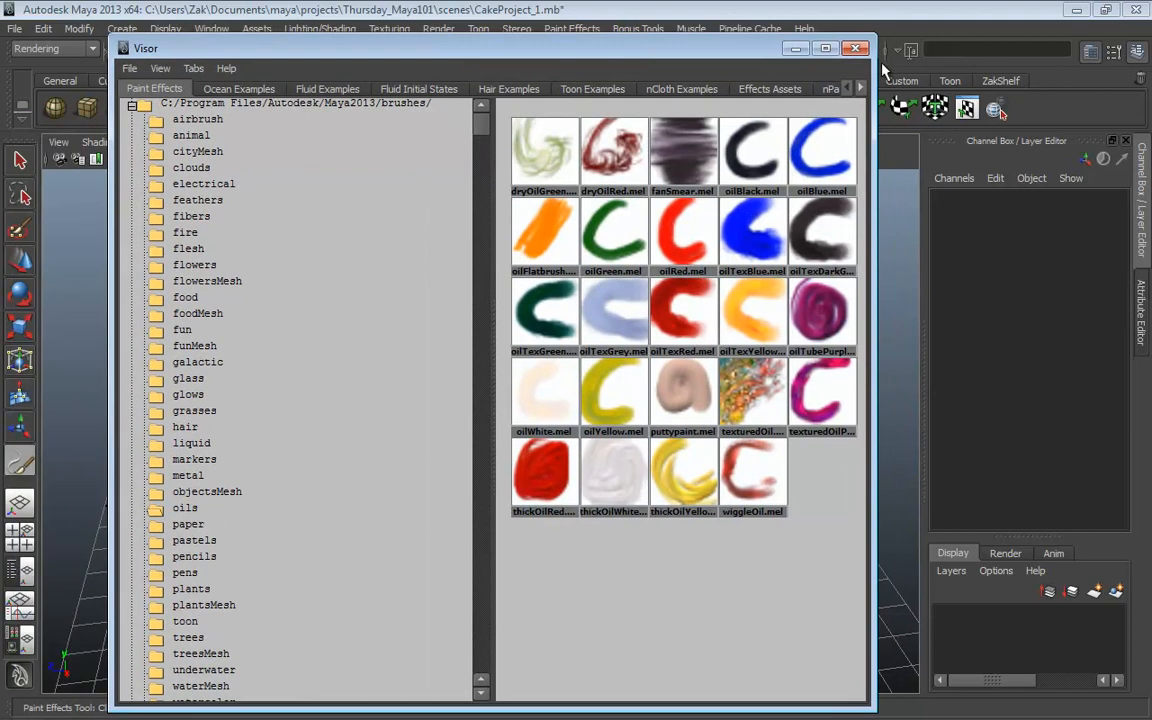
Step: Select the cake's upper mesh and make it paintable for Paint Effects
{"action": "left_click", "coordinate": [855, 48]}
{"action": "key", "text": "q"}
{"action": "left_click", "coordinate": [522, 373]}
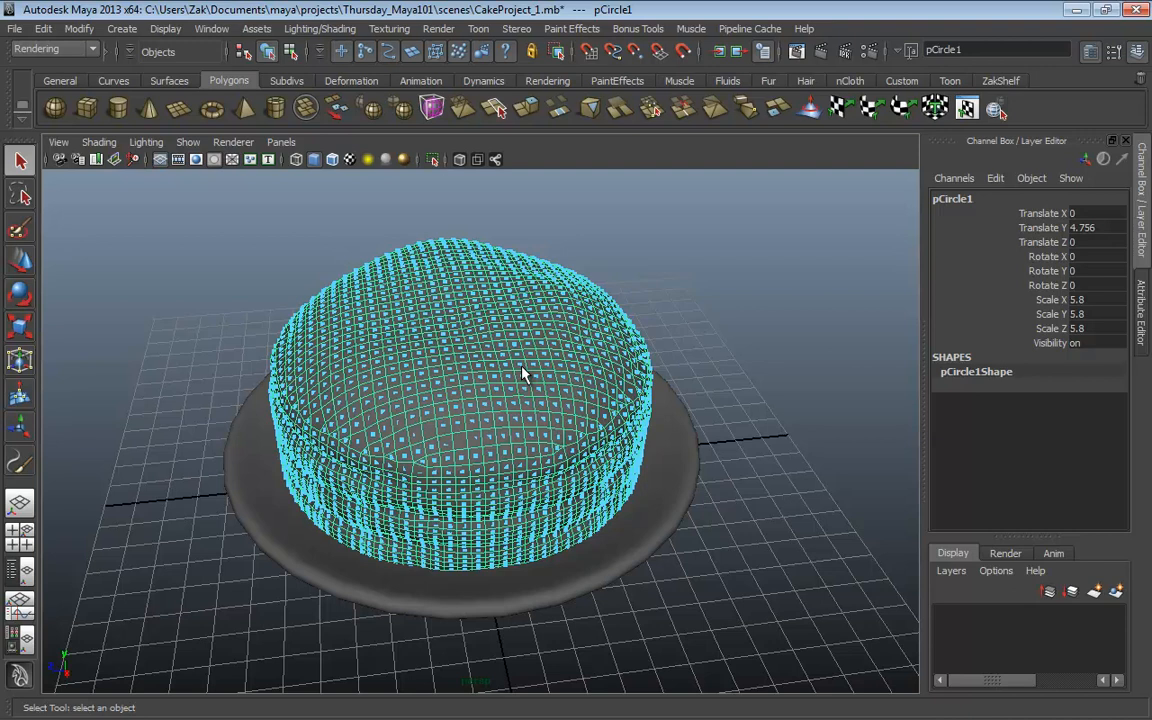
{"action": "left_click_drag", "start_coordinate": [527, 314], "coordinate": [527, 339], "text": "alt"}
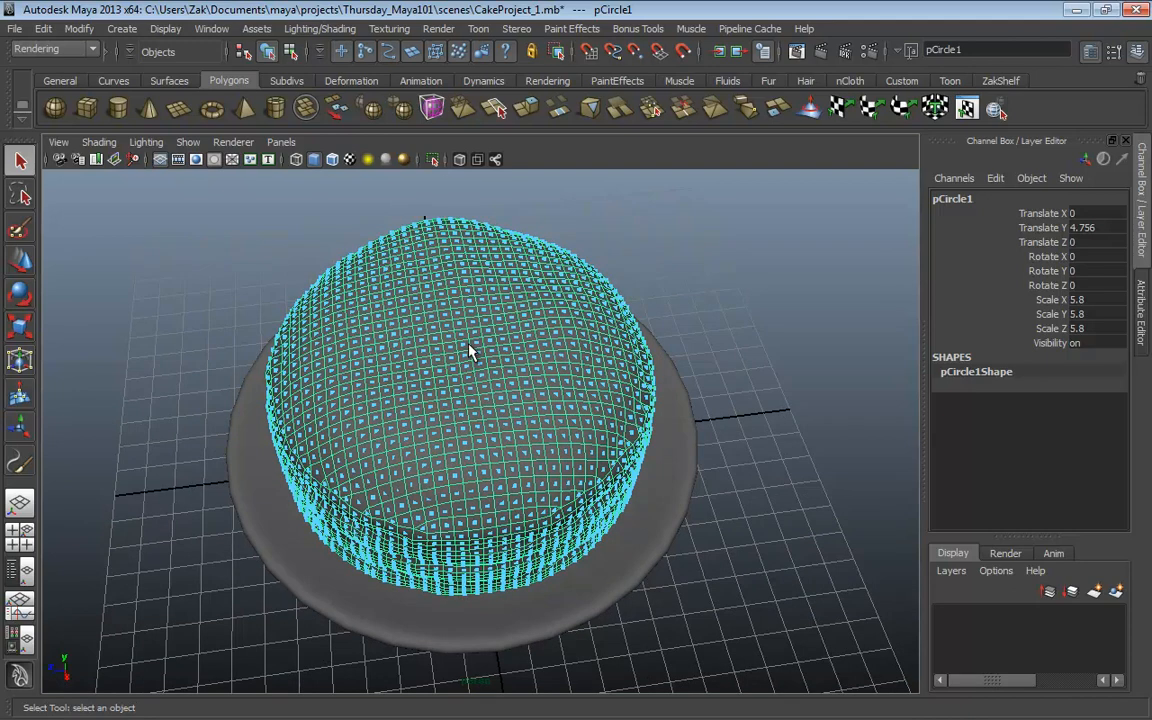
{"action": "left_click", "coordinate": [572, 28]}
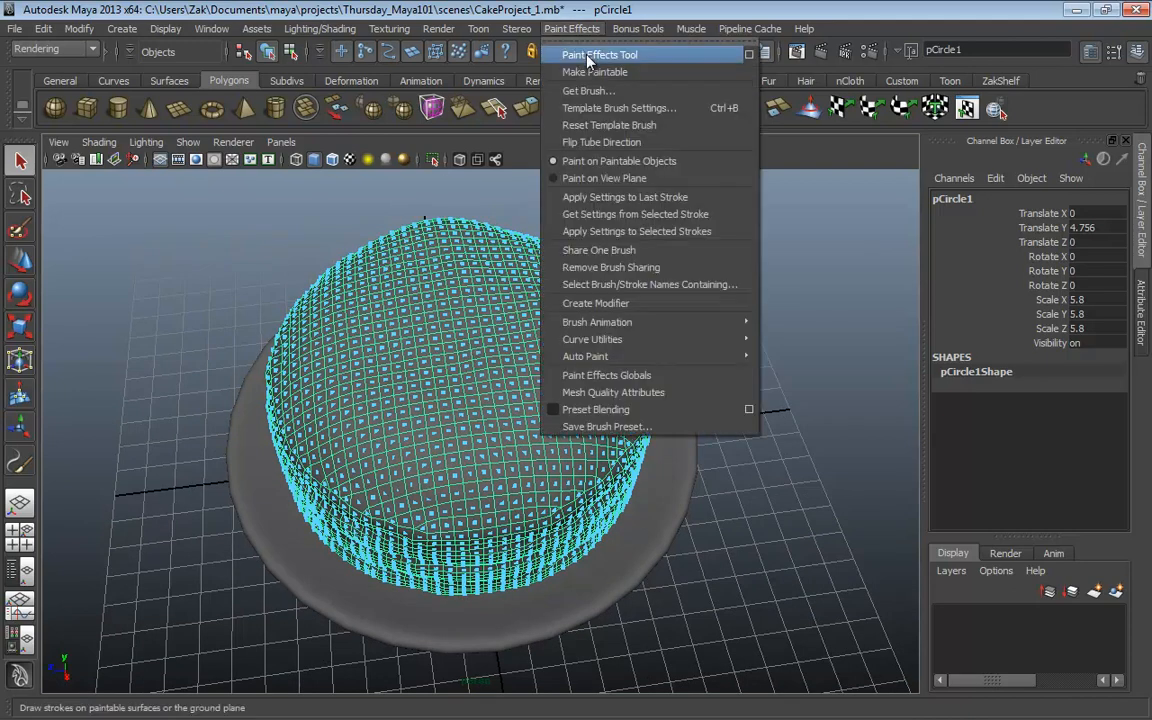
{"action": "left_click", "coordinate": [588, 72]}
Step: Load the puttypaint.mel brush from the oils folder of the Paint Effects brushes
{"action": "left_click", "coordinate": [568, 28]}
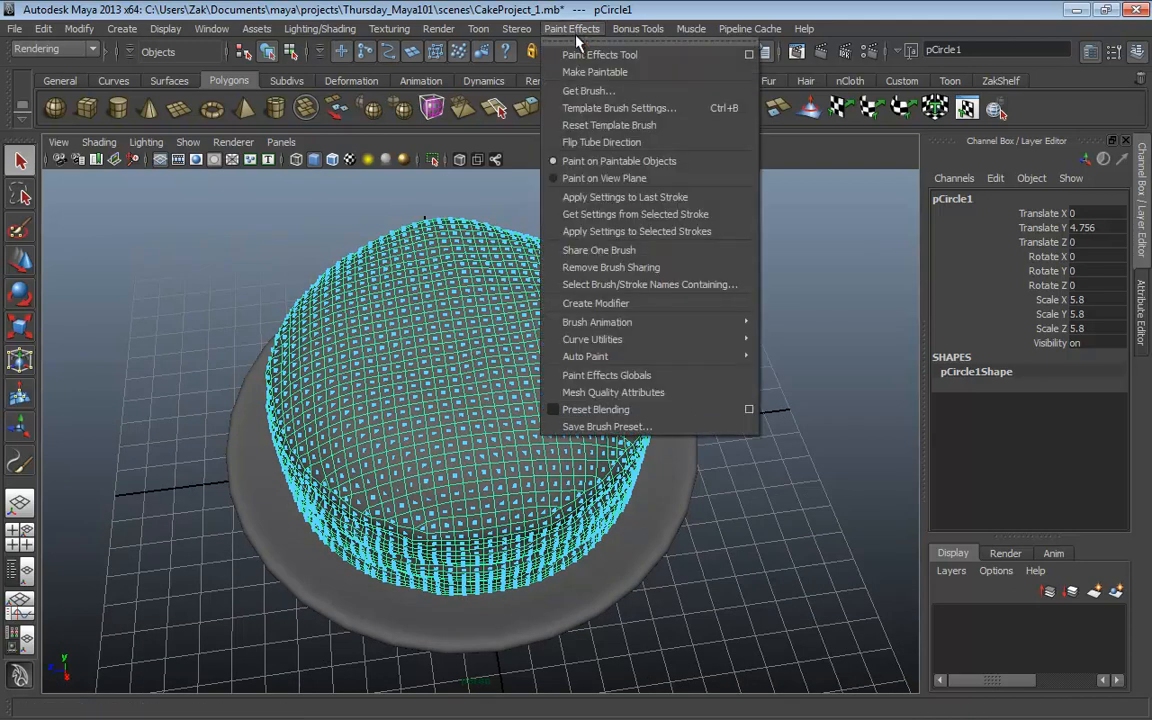
{"action": "left_click", "coordinate": [588, 90]}
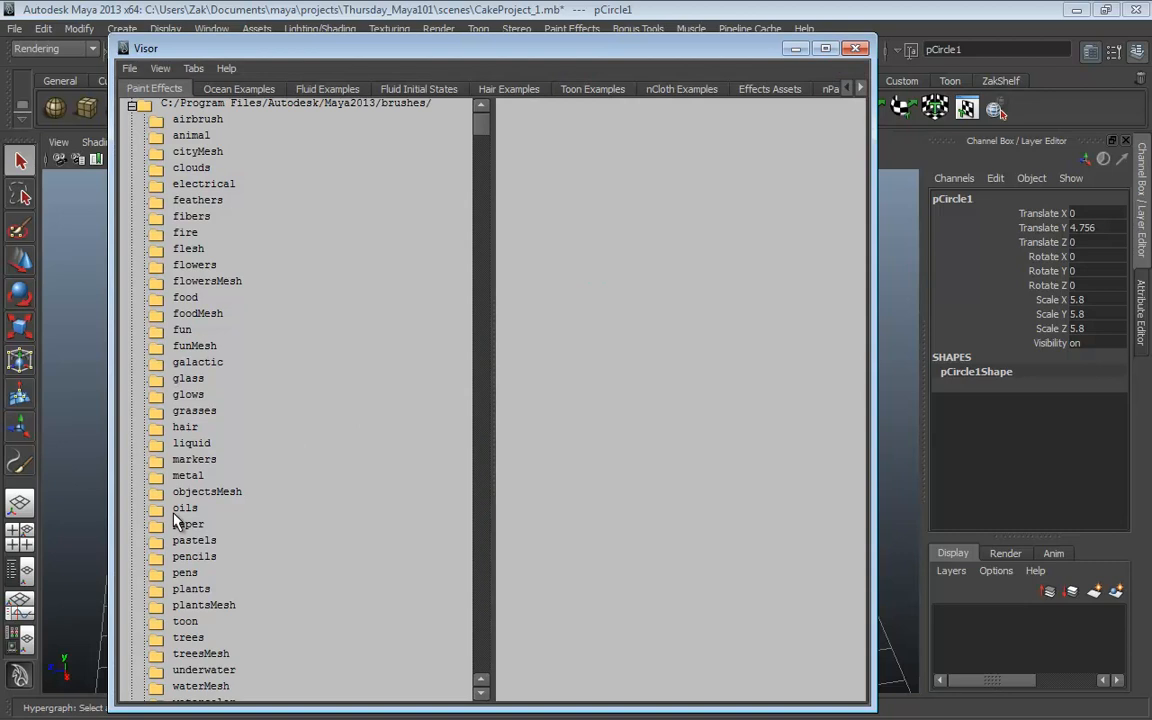
{"action": "left_click", "coordinate": [185, 508]}
{"action": "left_click", "coordinate": [685, 392]}
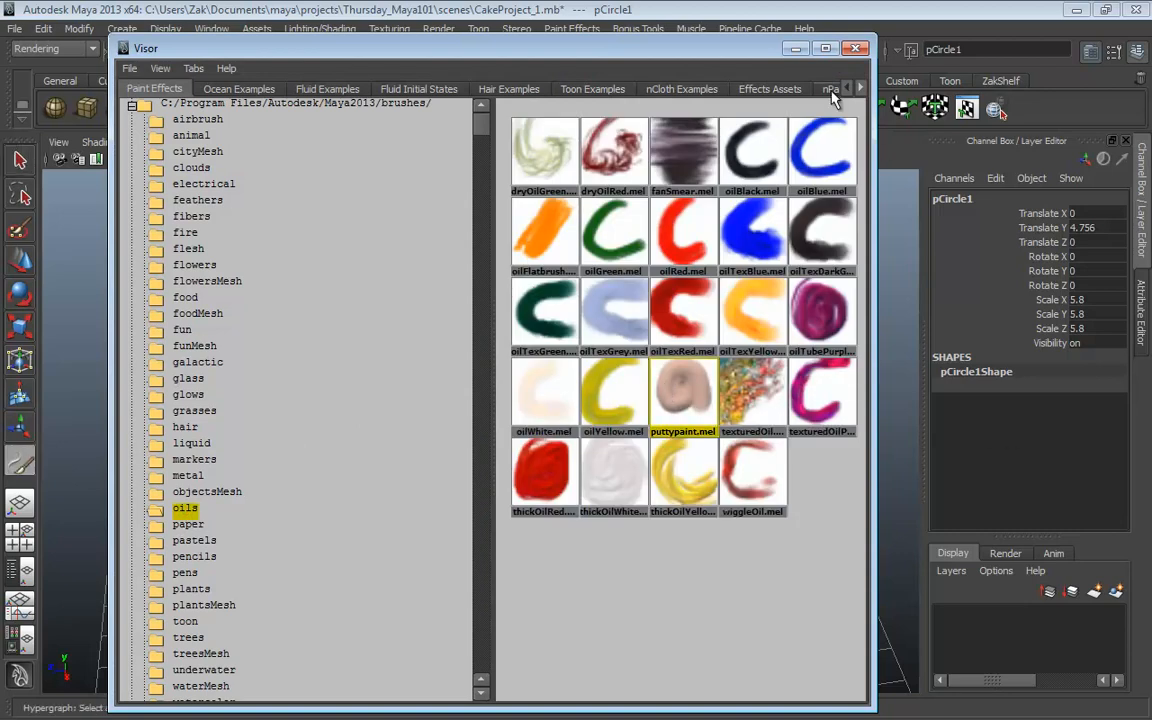
{"action": "left_click", "coordinate": [855, 48]}
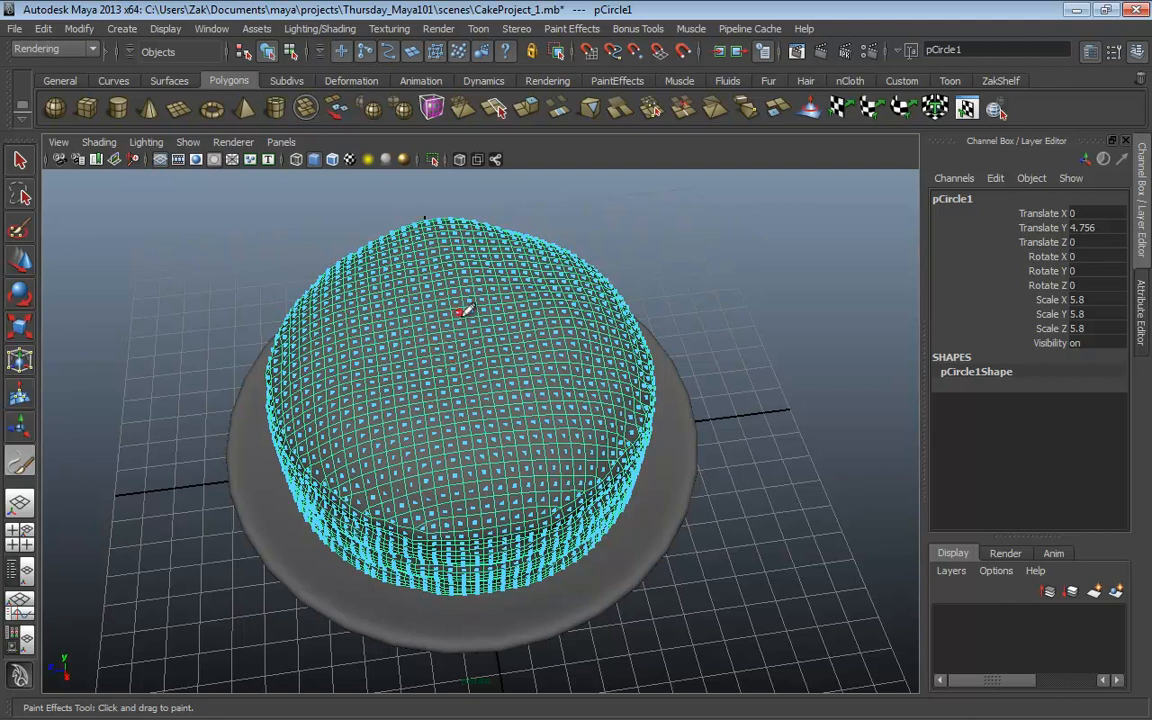
Step: Try painting a putty stroke over the top of the cake and undo the stroke
{"action": "mouse_move", "coordinate": [503, 363]}
{"action": "left_mouse_down"}
{"action": "mouse_move", "coordinate": [484, 278]}
{"action": "mouse_move", "coordinate": [506, 489]}
{"action": "mouse_move", "coordinate": [582, 418]}
{"action": "mouse_move", "coordinate": [519, 417]}
{"action": "mouse_move", "coordinate": [420, 330]}
{"action": "mouse_move", "coordinate": [330, 350]}
{"action": "mouse_move", "coordinate": [410, 230]}
{"action": "mouse_move", "coordinate": [360, 260]}
{"action": "left_mouse_up"}
{"action": "left_click_drag", "start_coordinate": [604, 414], "coordinate": [406, 494], "text": "alt"}
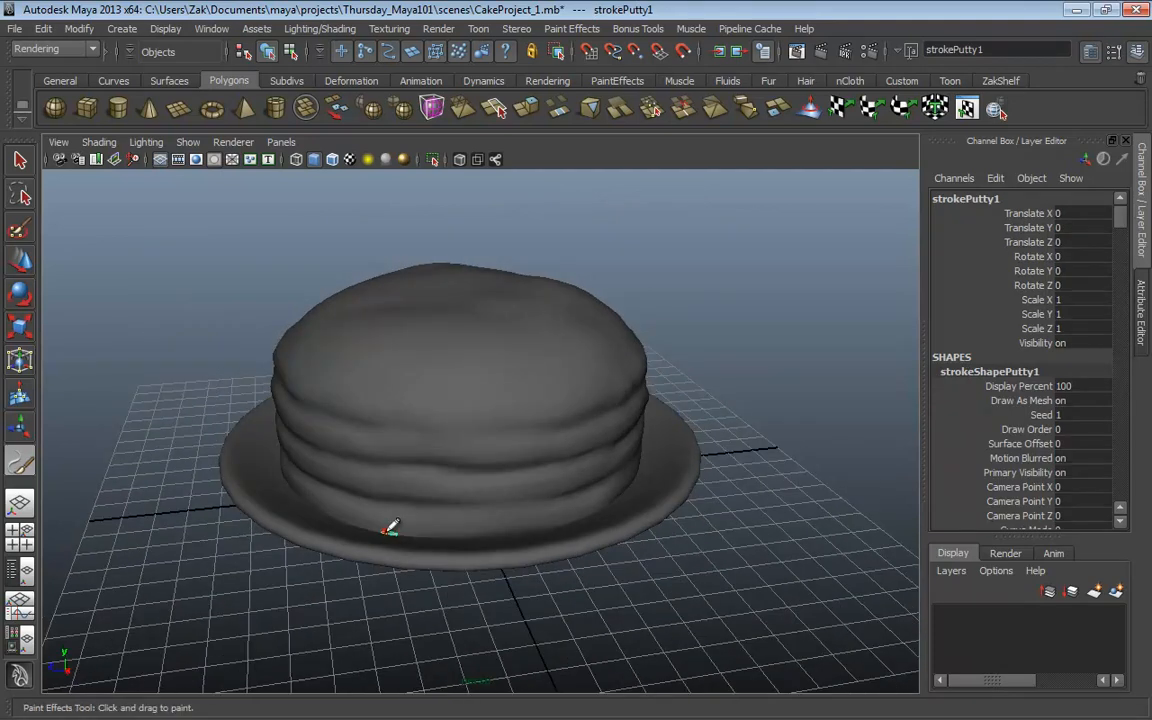
{"action": "left_click_drag", "start_coordinate": [694, 172], "coordinate": [668, 224], "text": "alt"}
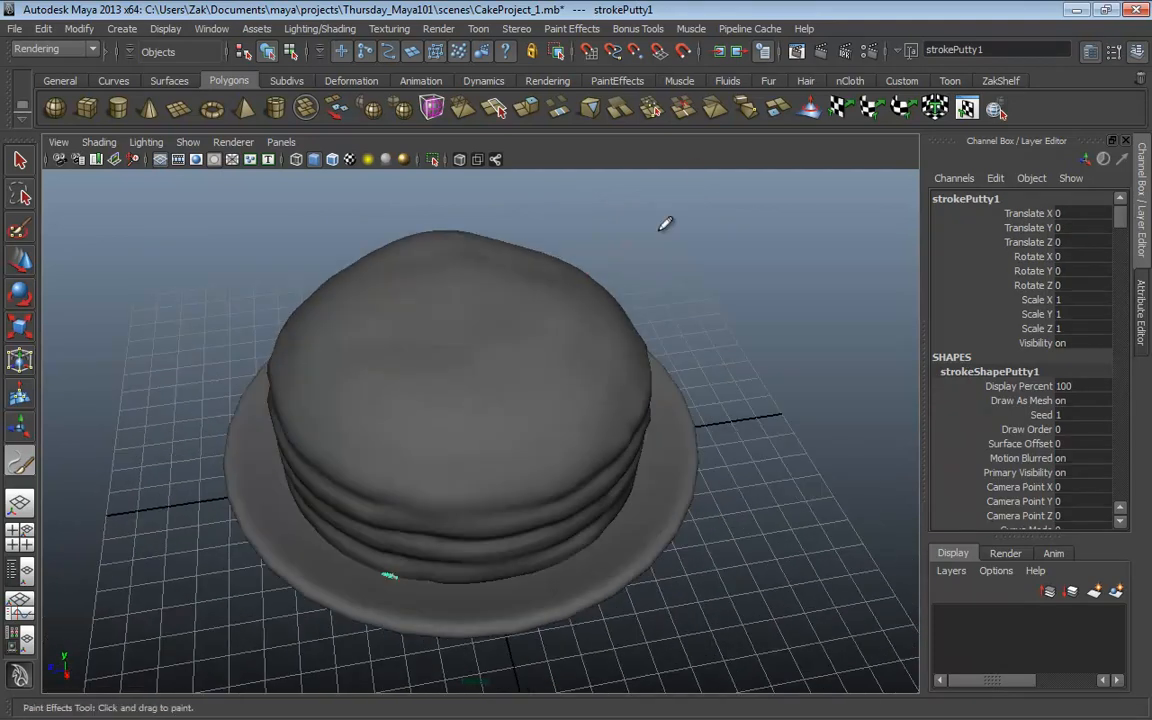
{"action": "left_click", "coordinate": [817, 51]}
{"action": "left_click", "coordinate": [817, 139]}
{"action": "key", "text": "ctrl+z"}
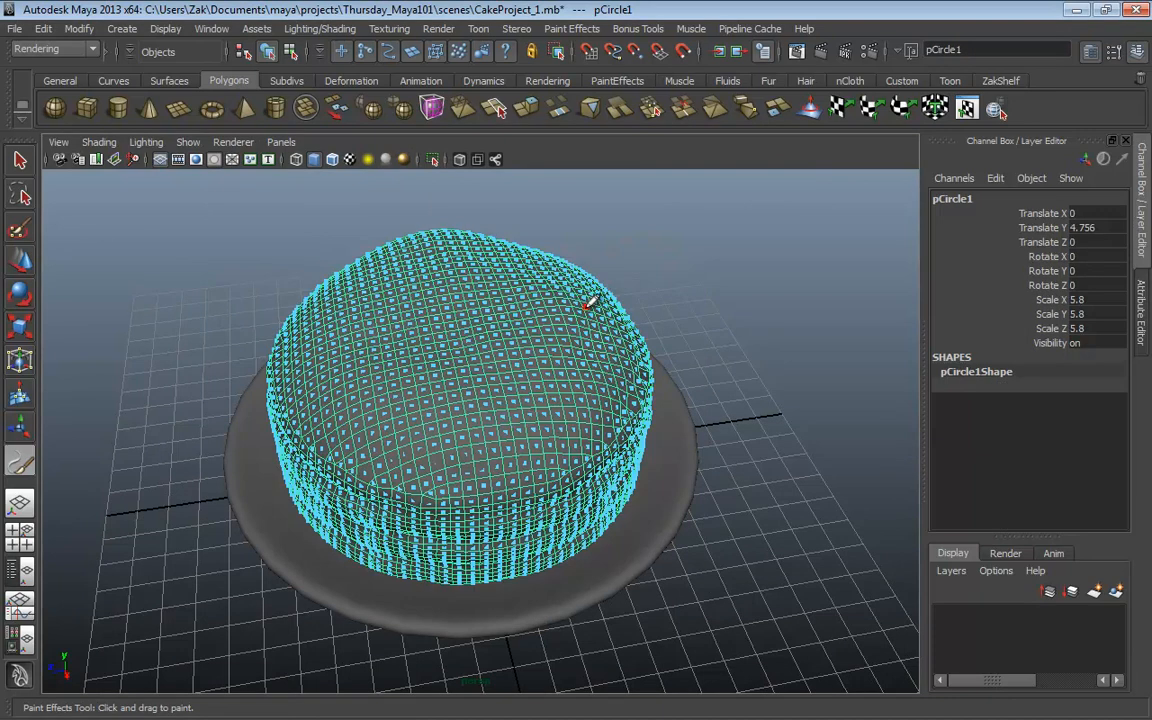
Step: Create a large polygon plane on the ground beneath the cake, extending well beyond the grid
{"action": "right_click_drag", "start_coordinate": [590, 303], "coordinate": [335, 277], "text": "alt"}
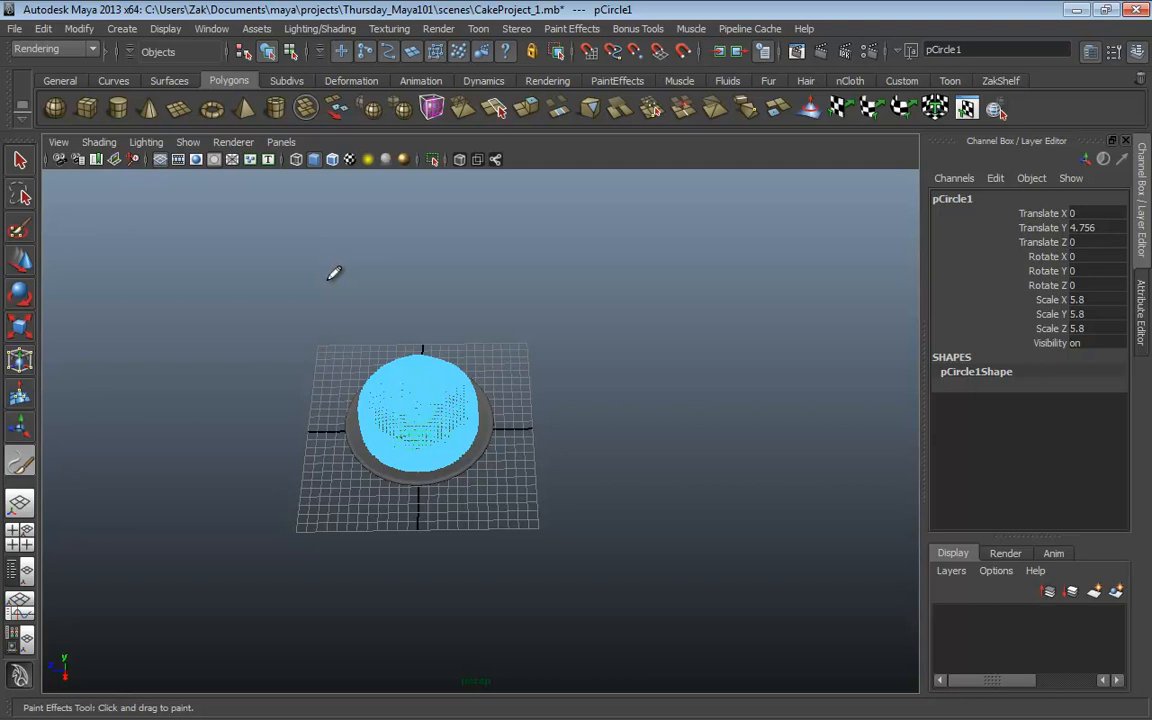
{"action": "left_click", "coordinate": [179, 110]}
{"action": "left_click_drag", "start_coordinate": [705, 662], "coordinate": [826, 673]}
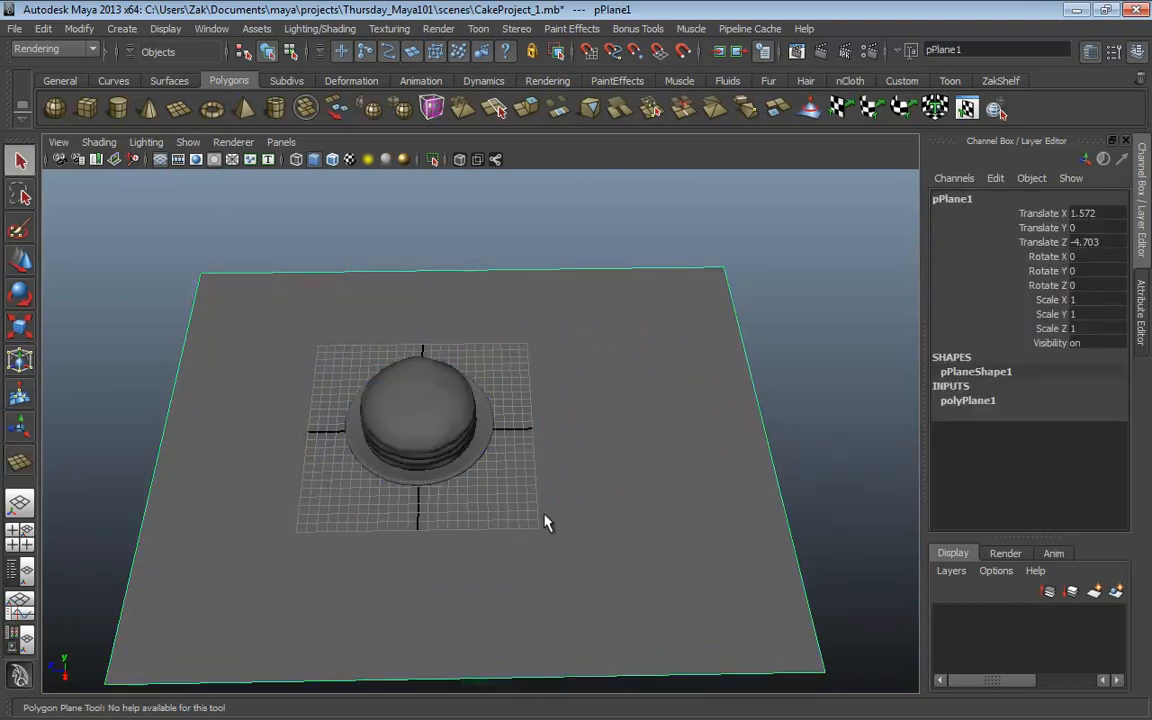
Step: Make the new ground plane paintable for Paint Effects
{"action": "middle_click_drag", "start_coordinate": [618, 453], "coordinate": [538, 456], "text": "alt"}
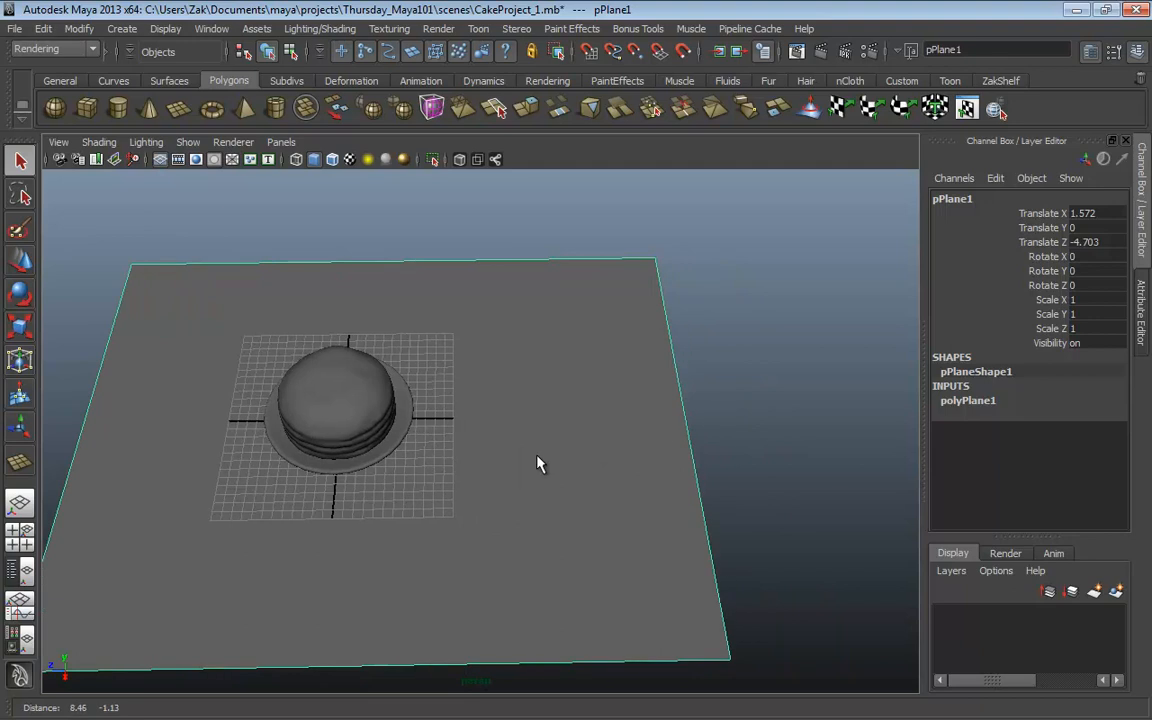
{"action": "right_click_drag", "start_coordinate": [538, 456], "coordinate": [807, 473], "text": "alt"}
{"action": "left_click_drag", "start_coordinate": [550, 395], "coordinate": [578, 449], "text": "alt"}
{"action": "right_click_drag", "start_coordinate": [406, 400], "coordinate": [480, 394], "text": "alt"}
{"action": "left_click_drag", "start_coordinate": [480, 394], "coordinate": [504, 386], "text": "alt"}
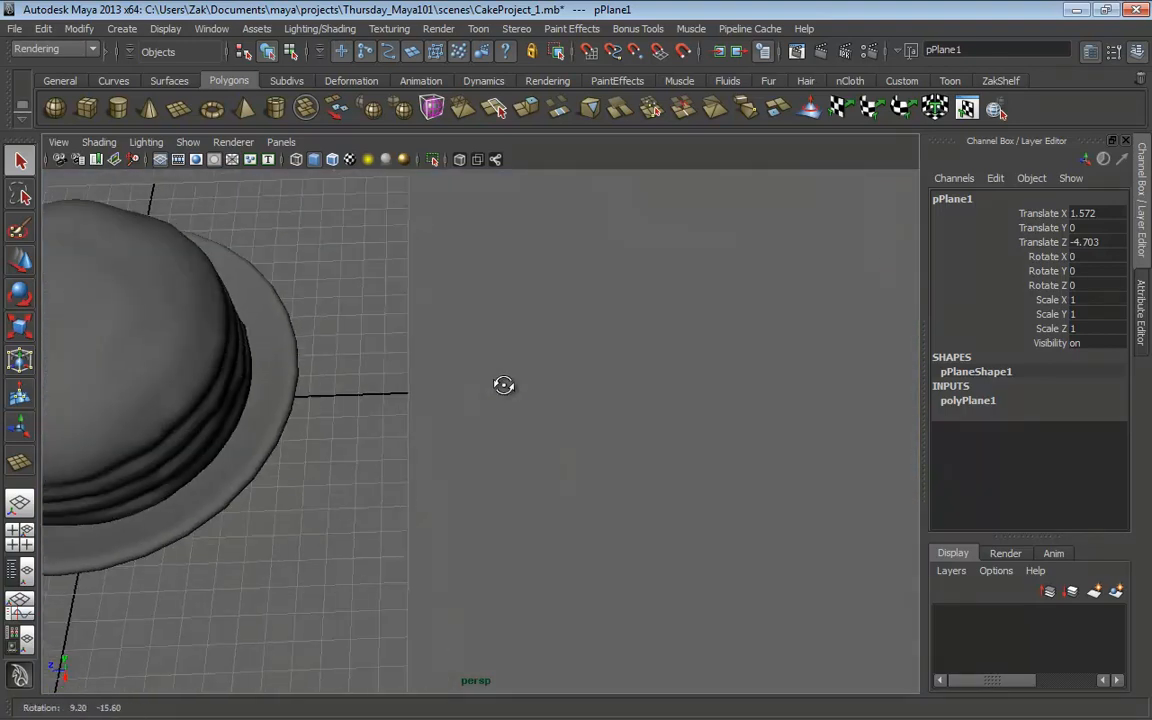
{"action": "middle_click_drag", "start_coordinate": [504, 386], "coordinate": [486, 417], "text": "alt"}
{"action": "right_click_drag", "start_coordinate": [486, 417], "coordinate": [517, 445], "text": "alt"}
{"action": "middle_click_drag", "start_coordinate": [486, 445], "coordinate": [508, 449], "text": "alt"}
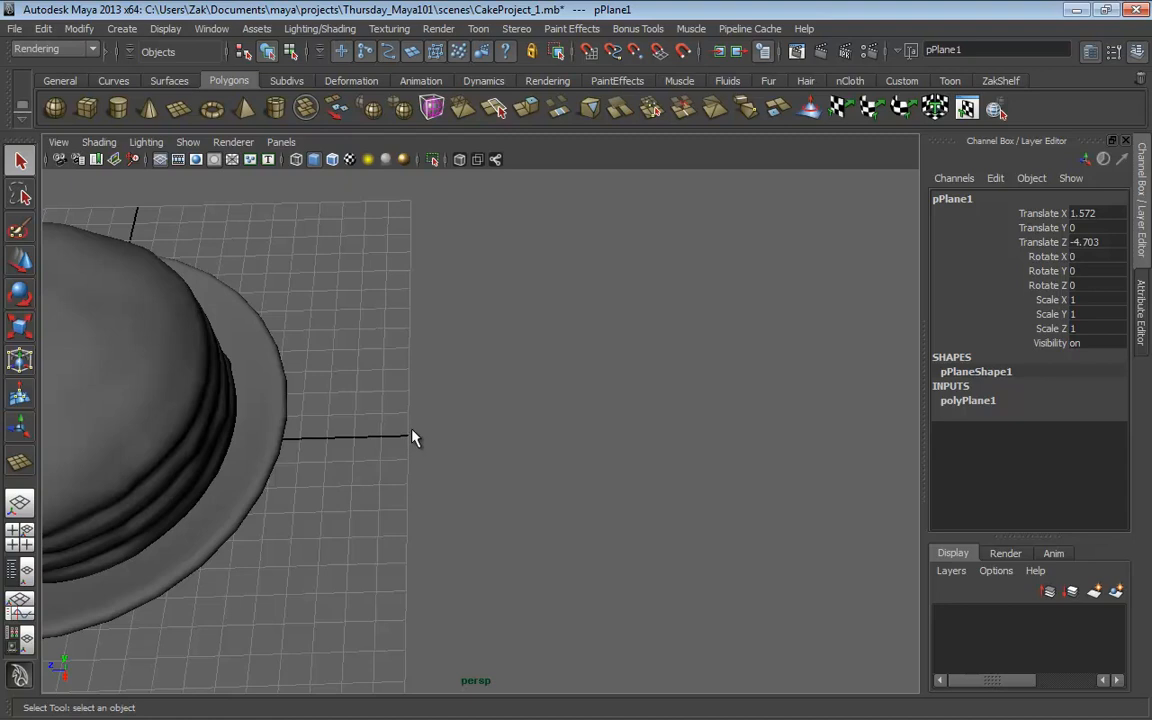
{"action": "right_click_drag", "start_coordinate": [671, 463], "coordinate": [473, 424], "text": "alt"}
{"action": "left_click_drag", "start_coordinate": [473, 424], "coordinate": [486, 390], "text": "alt"}
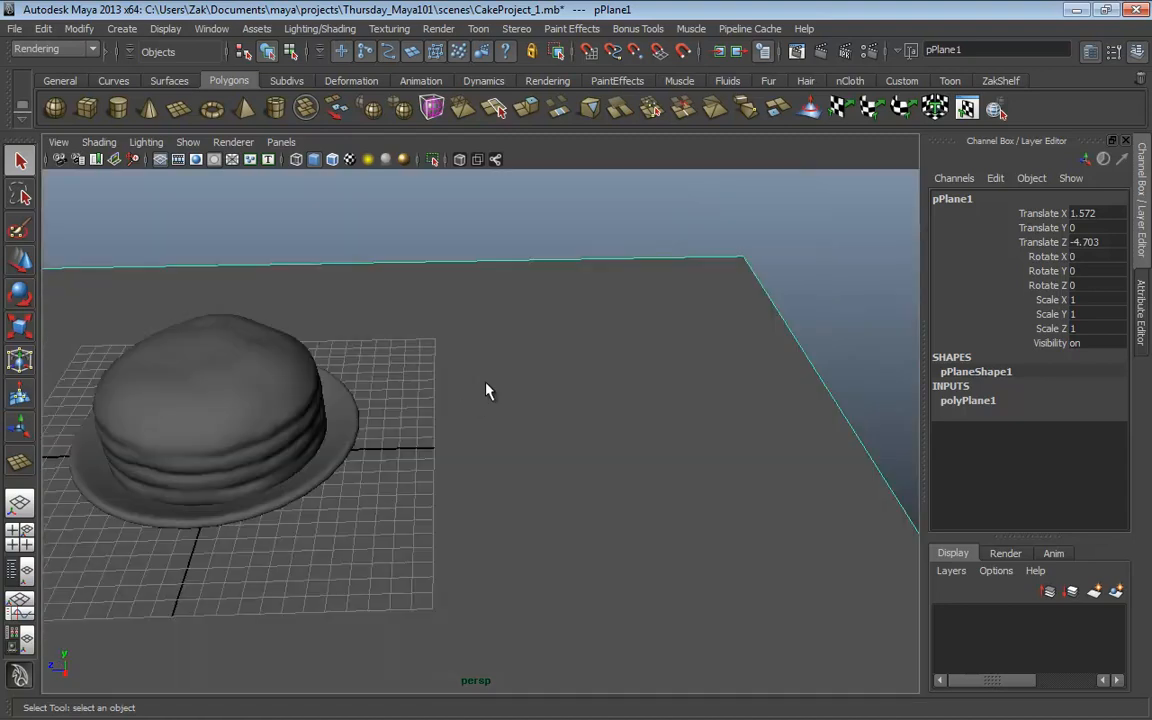
{"action": "left_click_drag", "start_coordinate": [532, 442], "coordinate": [575, 381], "text": "alt"}
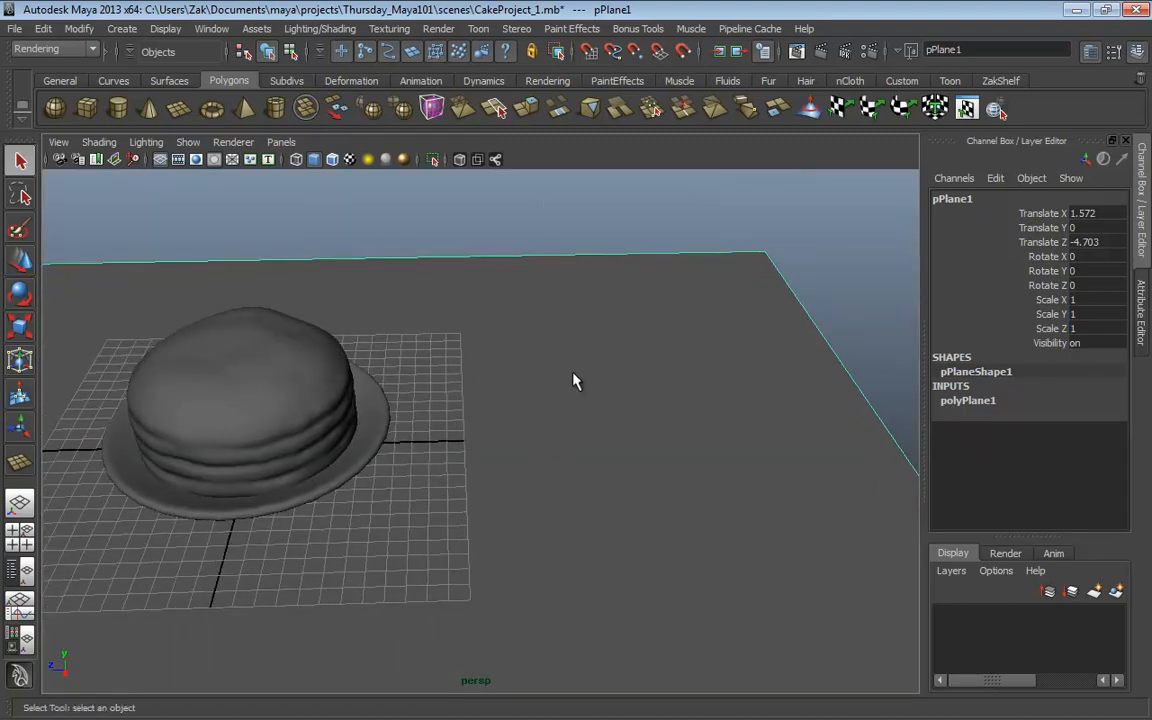
{"action": "left_click", "coordinate": [566, 30]}
{"action": "left_click", "coordinate": [585, 72]}
Step: Load the puttypaint.mel brush from the oils folder again and activate the Paint Effects Tool
{"action": "left_click", "coordinate": [583, 30]}
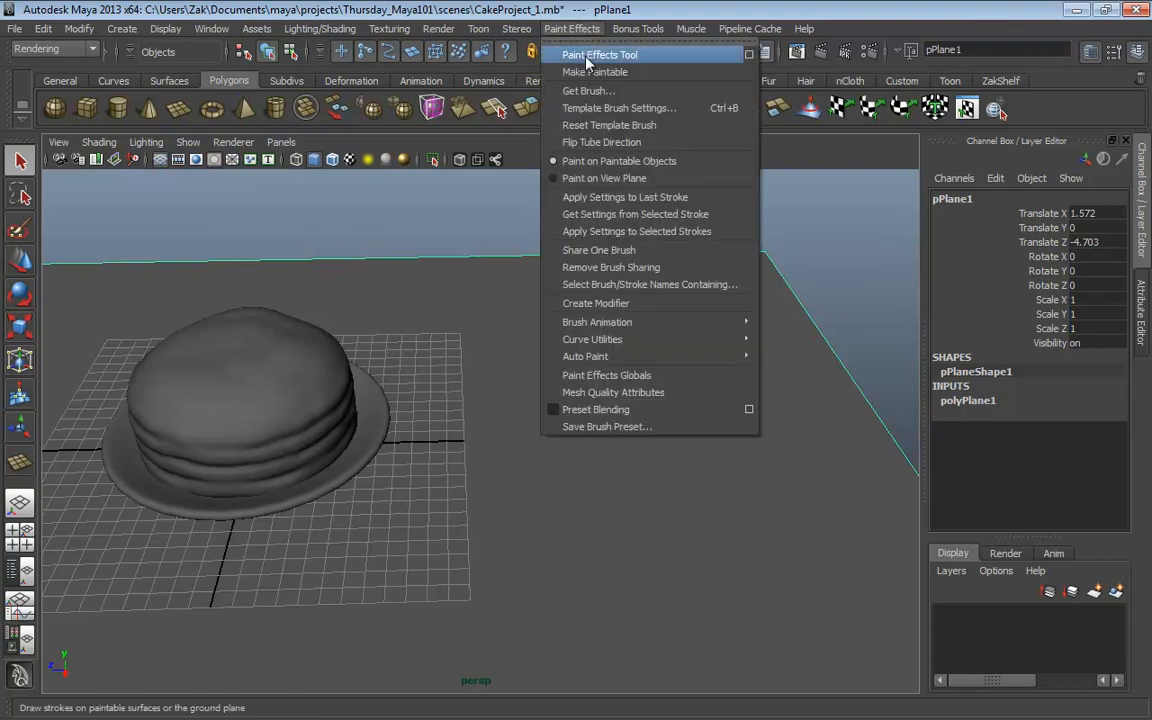
{"action": "left_click", "coordinate": [580, 90]}
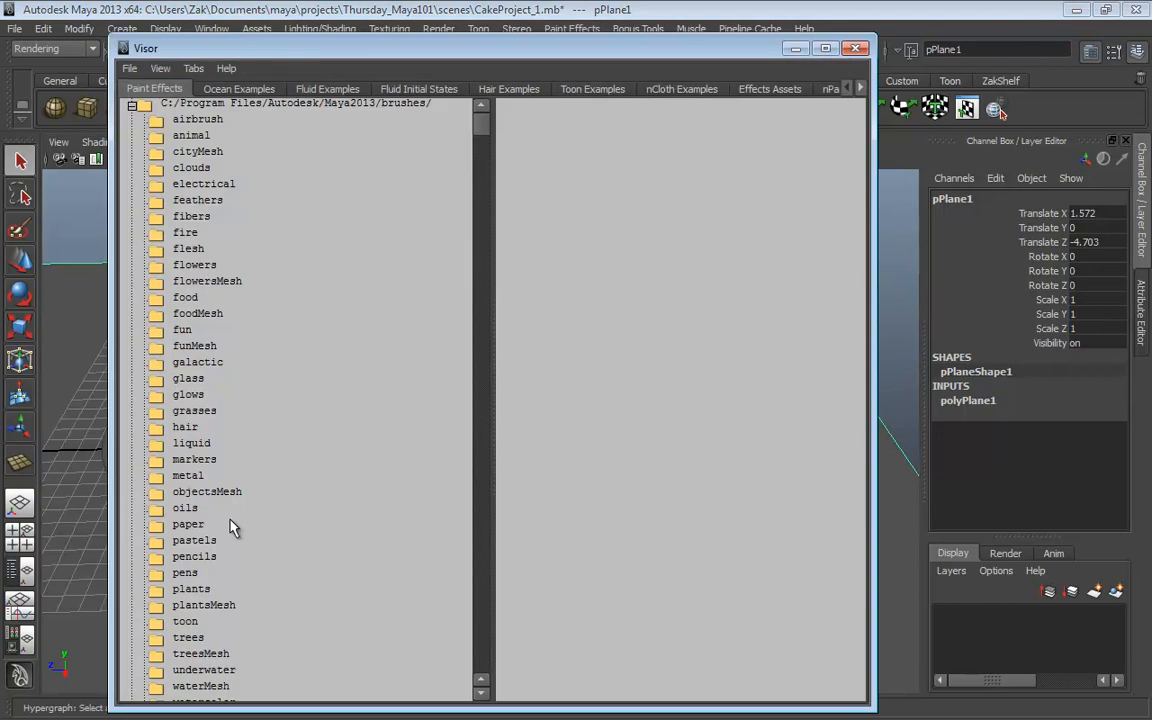
{"action": "left_click", "coordinate": [186, 508]}
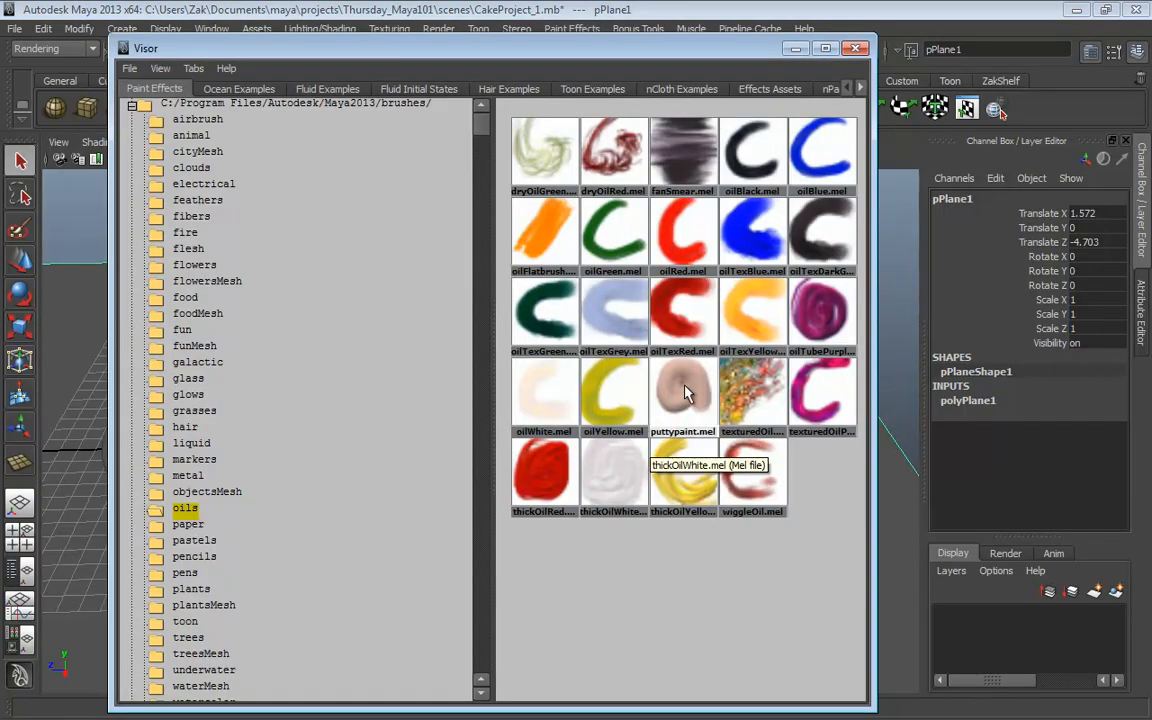
{"action": "left_click", "coordinate": [857, 47]}
{"action": "left_click", "coordinate": [638, 28]}
{"action": "mouse_move", "coordinate": [578, 33]}
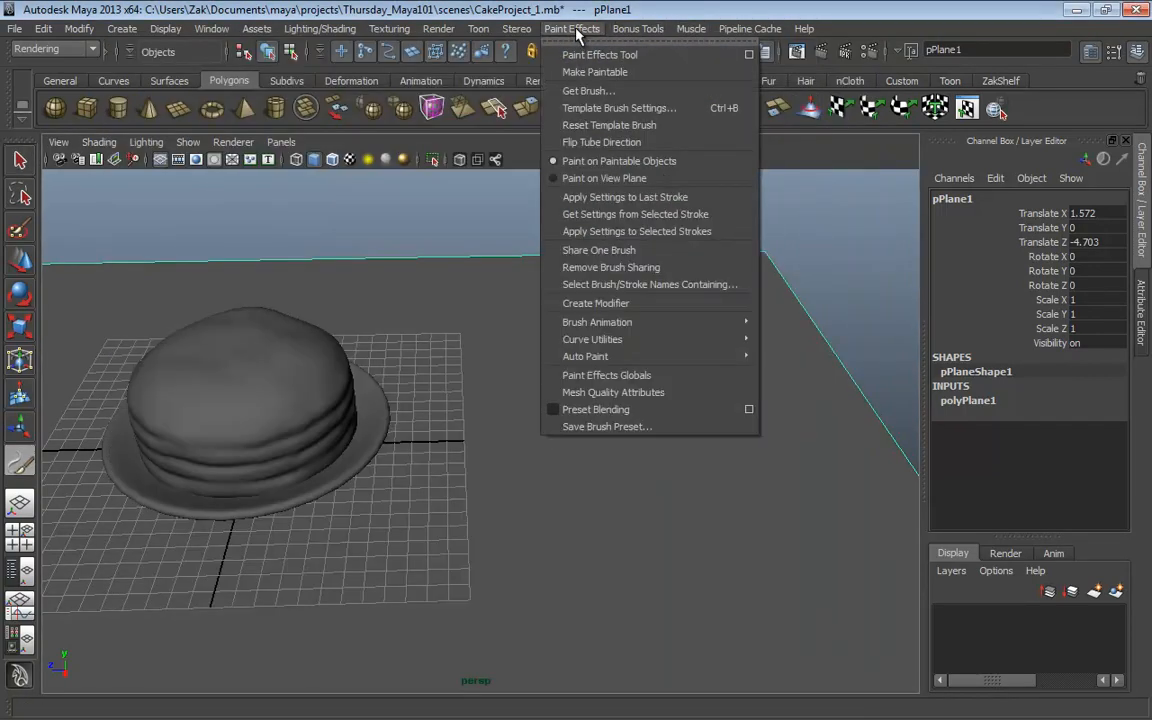
{"action": "left_click", "coordinate": [566, 54]}
Step: Try a looping putty stroke on the plane beside the cake and undo it
{"action": "mouse_move", "coordinate": [535, 425]}
{"action": "left_mouse_down"}
{"action": "mouse_move", "coordinate": [590, 482]}
{"action": "mouse_move", "coordinate": [658, 396]}
{"action": "mouse_move", "coordinate": [543, 404]}
{"action": "mouse_move", "coordinate": [601, 418]}
{"action": "mouse_move", "coordinate": [720, 417]}
{"action": "left_mouse_up"}
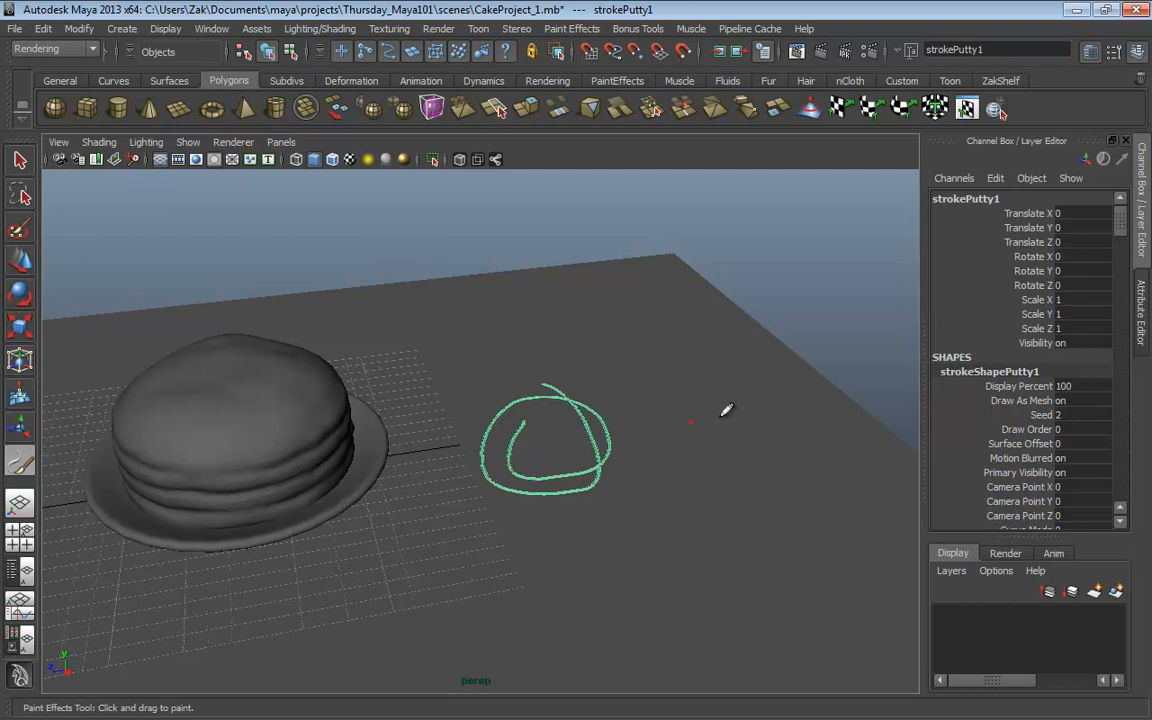
{"action": "key", "text": "ctrl+z"}
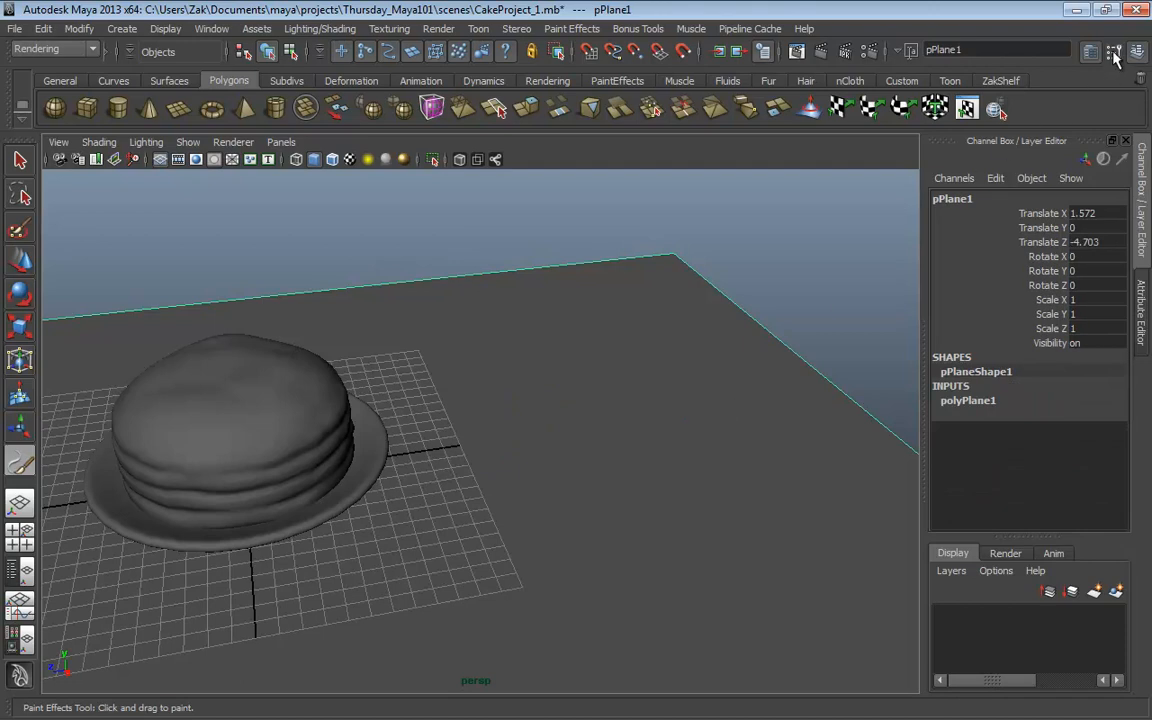
Step: Open the stroke settings of the Paint Effects Tool
{"action": "left_click", "coordinate": [1113, 51]}
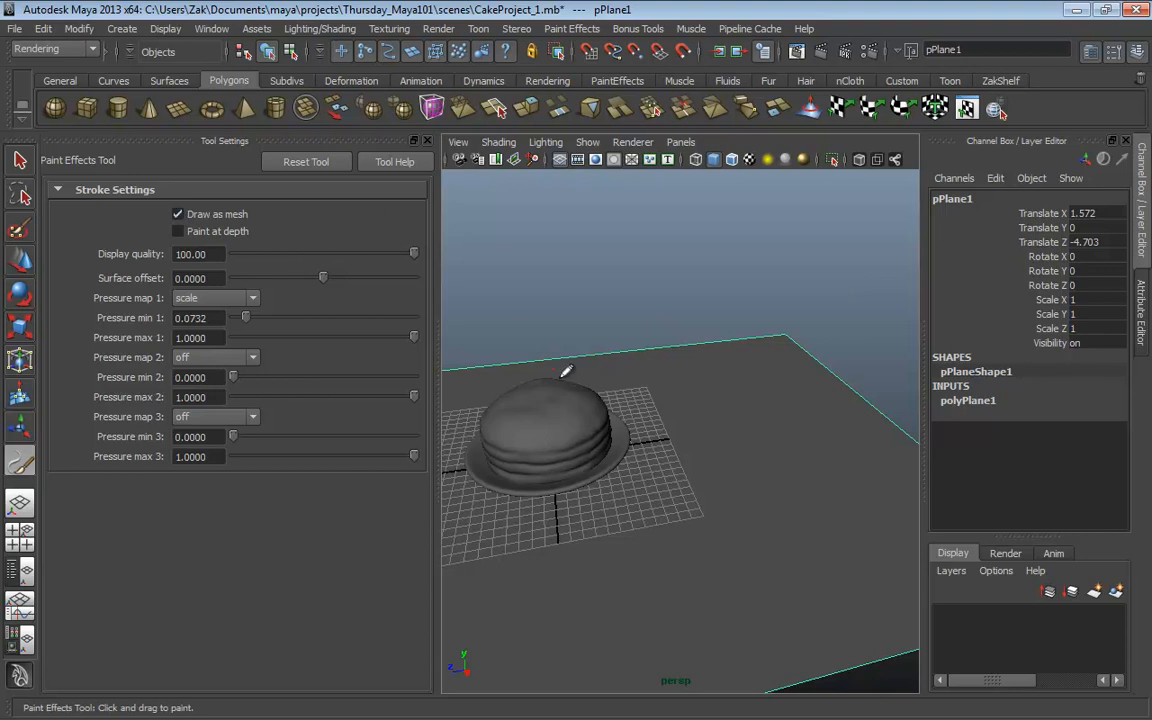
{"action": "left_click_drag", "start_coordinate": [675, 489], "coordinate": [640, 514], "text": "alt"}
{"action": "right_click_drag", "start_coordinate": [640, 514], "coordinate": [808, 551], "text": "alt"}
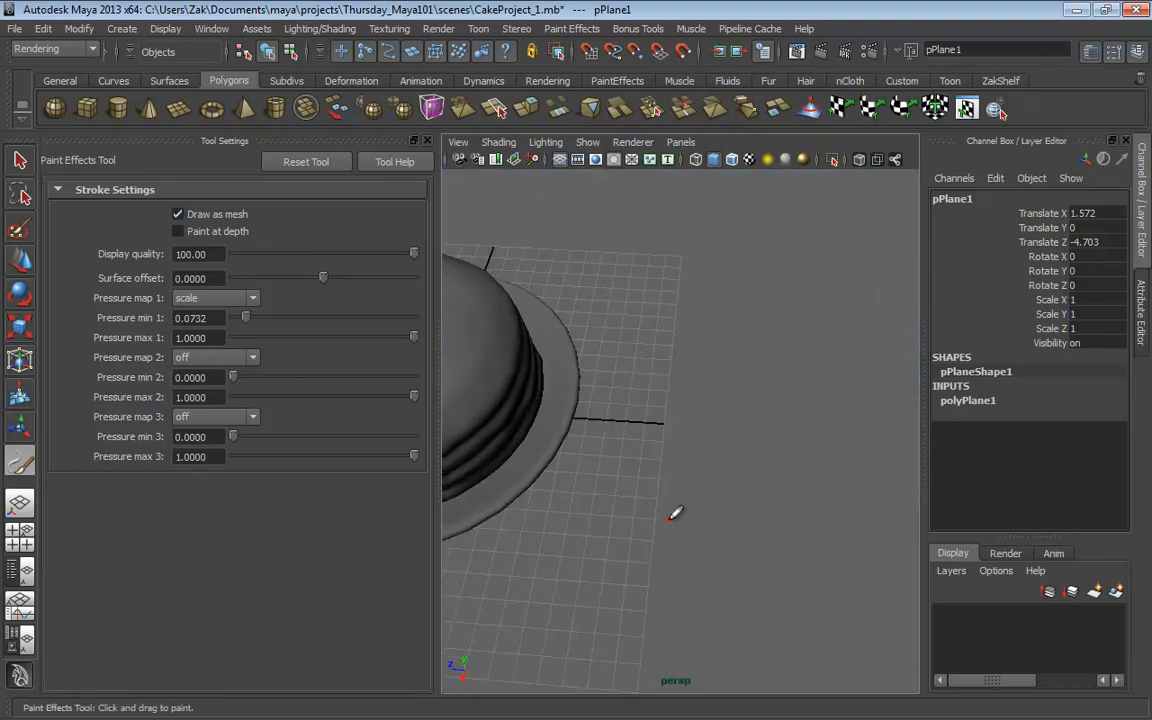
{"action": "left_click_drag", "start_coordinate": [673, 515], "coordinate": [630, 532], "text": "alt"}
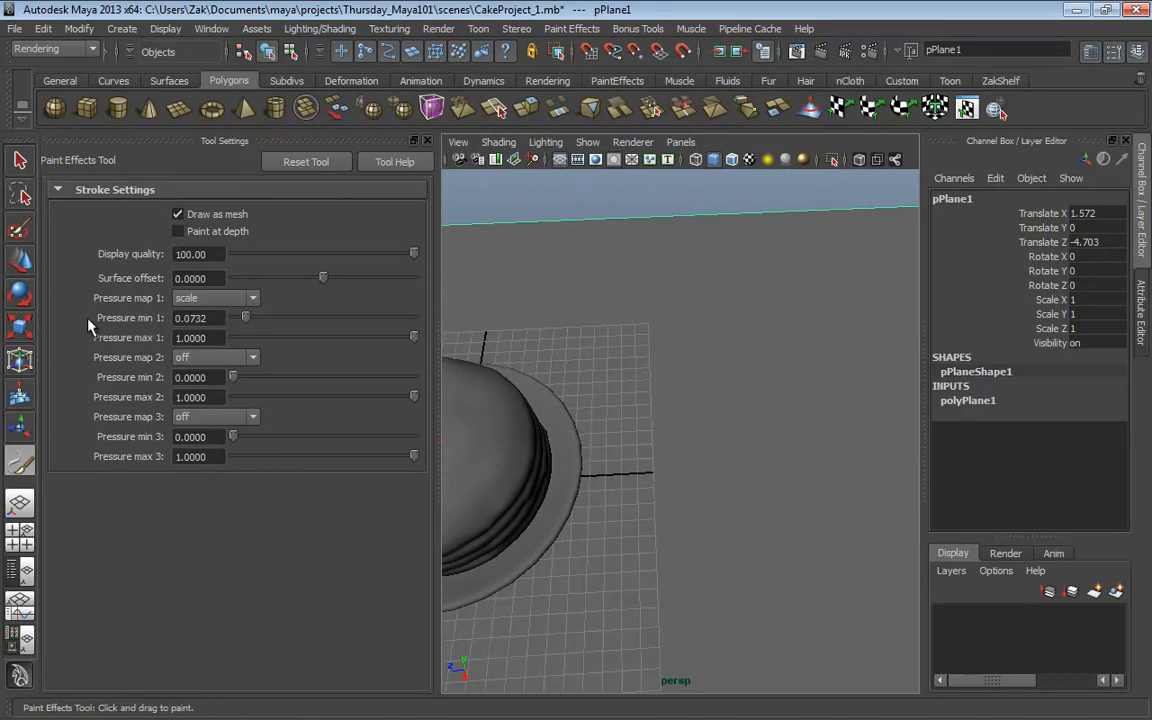
Step: Set Pressure max 1 to 3, test it with a curved stroke beside the cake and undo the stroke
{"action": "left_click_drag", "start_coordinate": [221, 337], "coordinate": [89, 340]}
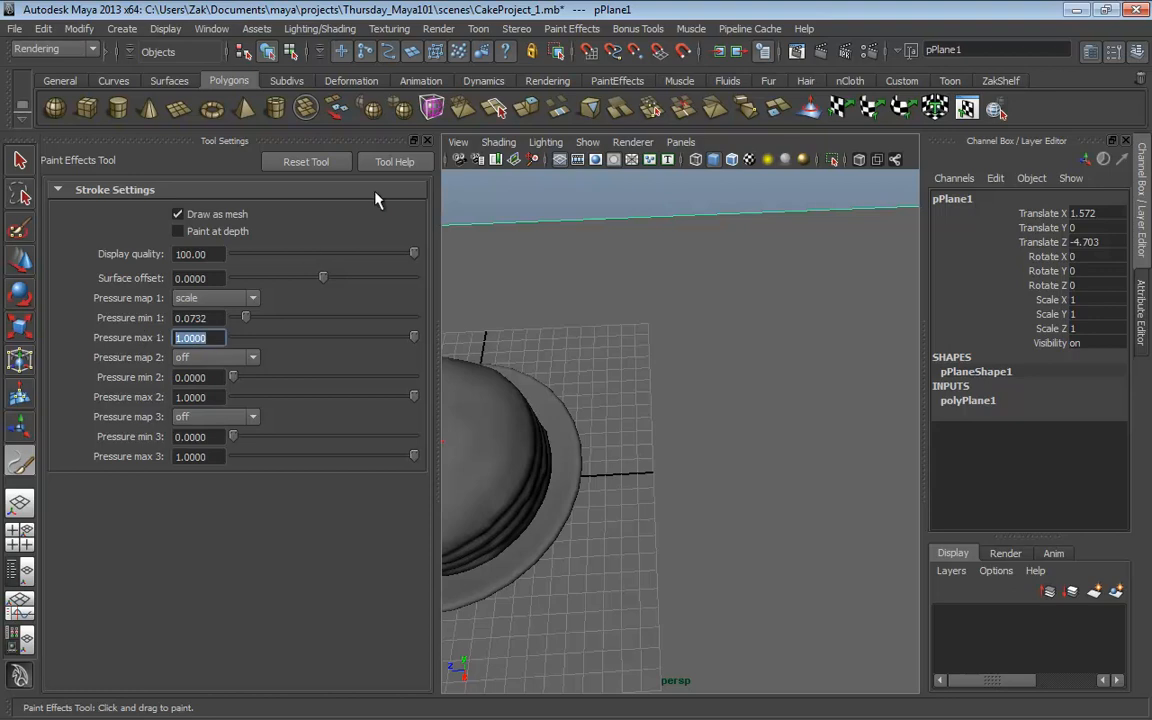
{"action": "type", "text": "3"}
{"action": "key", "text": "Return"}
{"action": "mouse_move", "coordinate": [713, 452]}
{"action": "left_mouse_down"}
{"action": "mouse_move", "coordinate": [640, 495]}
{"action": "mouse_move", "coordinate": [720, 497]}
{"action": "left_mouse_up"}
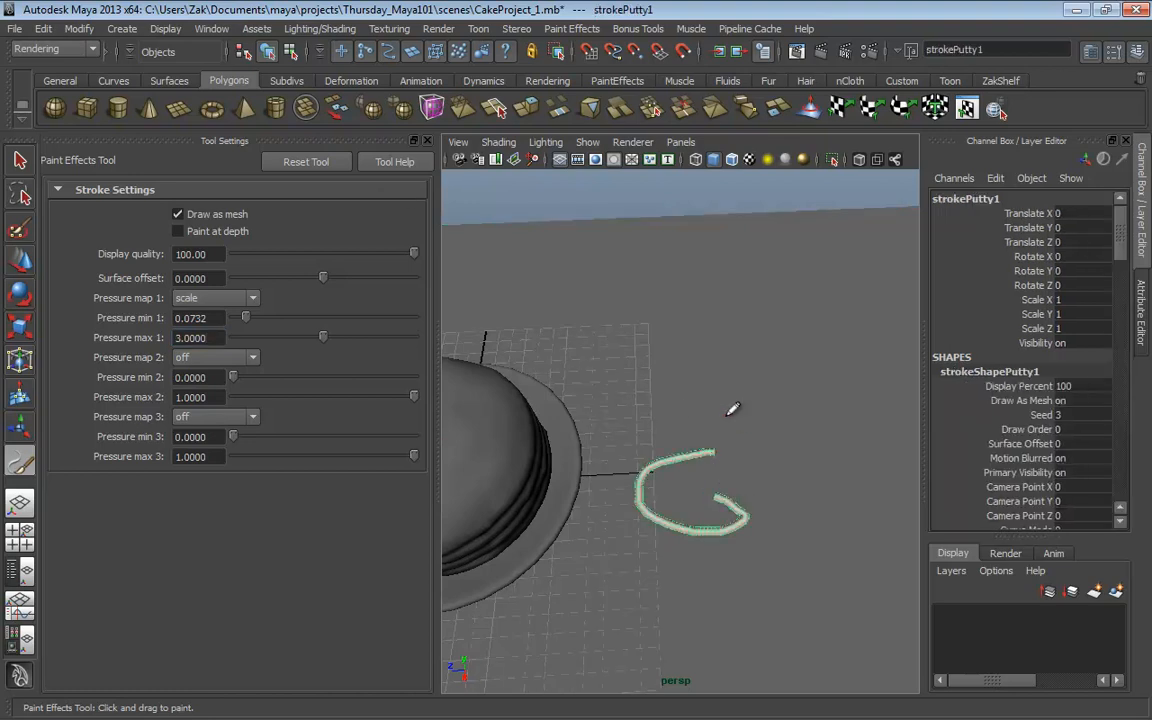
{"action": "key", "text": "ctrl+z"}
Step: Set Pressure max 1 to 5, test it with a spiral stroke beside the cake and undo the stroke
{"action": "double_click", "coordinate": [217, 338]}
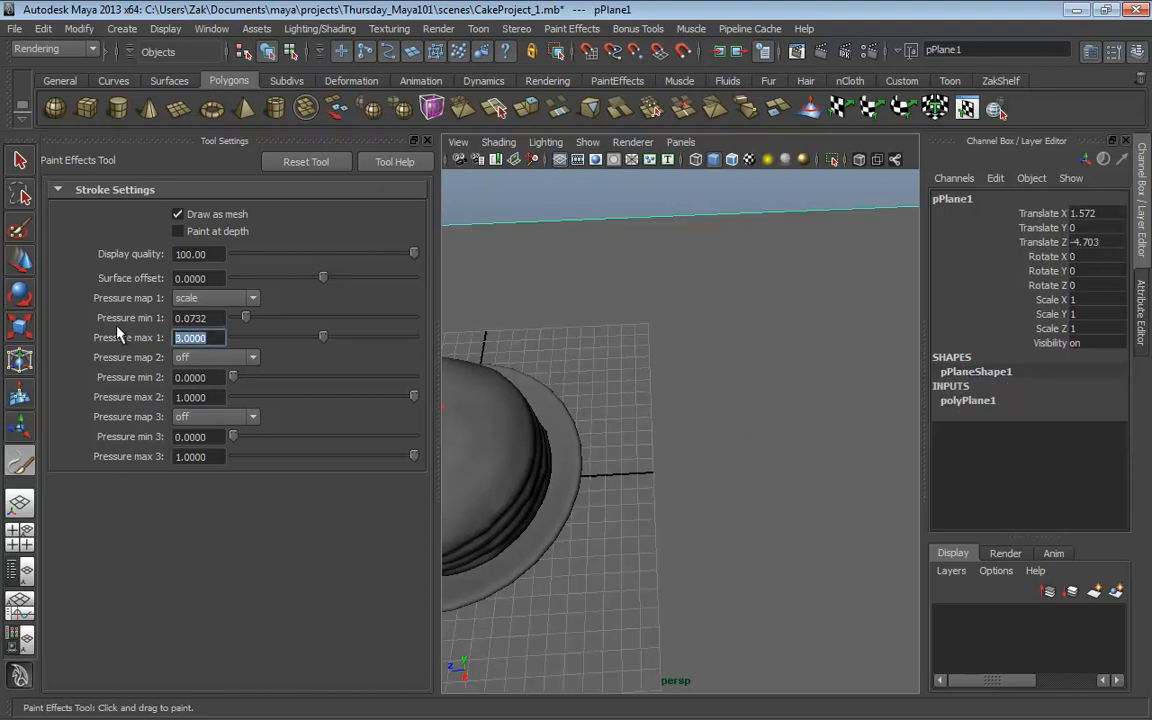
{"action": "type", "text": "5"}
{"action": "key", "text": "Return"}
{"action": "mouse_move", "coordinate": [683, 441]}
{"action": "left_mouse_down"}
{"action": "mouse_move", "coordinate": [632, 472]}
{"action": "mouse_move", "coordinate": [652, 508]}
{"action": "mouse_move", "coordinate": [702, 473]}
{"action": "left_mouse_up"}
{"action": "mouse_move", "coordinate": [703, 491]}
{"action": "middle_mouse_down", "text": "alt"}
{"action": "mouse_move", "coordinate": [762, 456]}
{"action": "mouse_move", "coordinate": [755, 462]}
{"action": "middle_mouse_up", "text": "alt"}
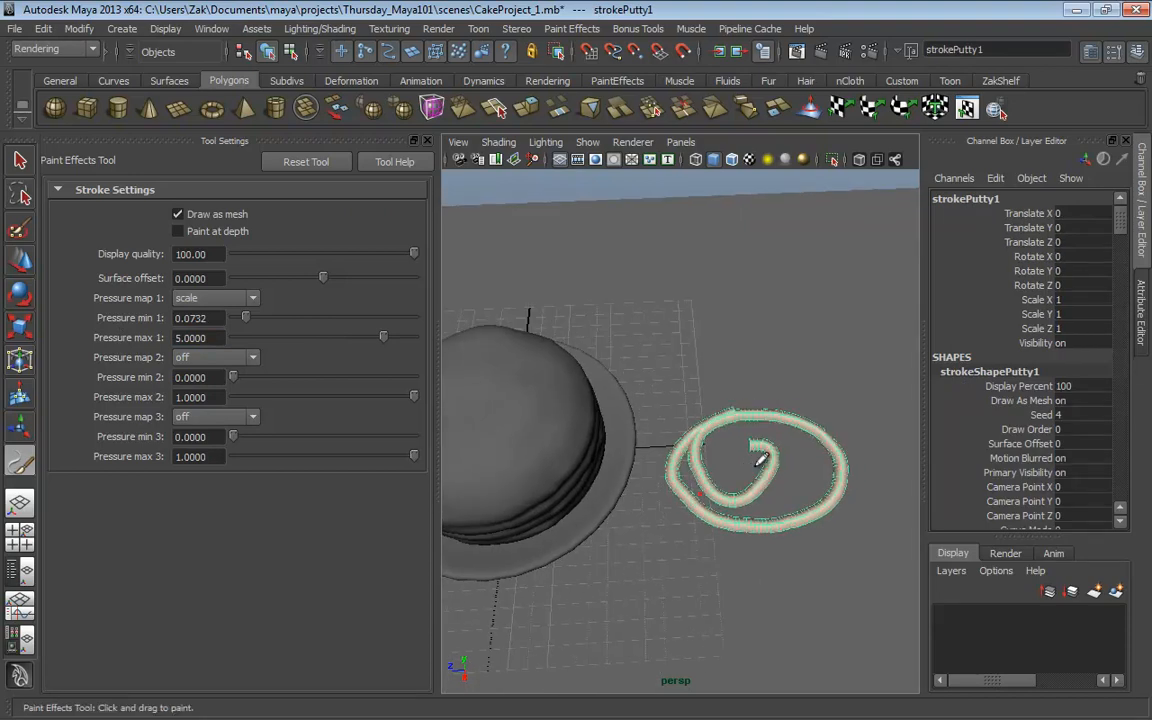
{"action": "key", "text": "ctrl+z"}
Step: Set Pressure max 1 to 6 for the Paint Effects brush
{"action": "left_click_drag", "start_coordinate": [212, 339], "coordinate": [113, 331]}
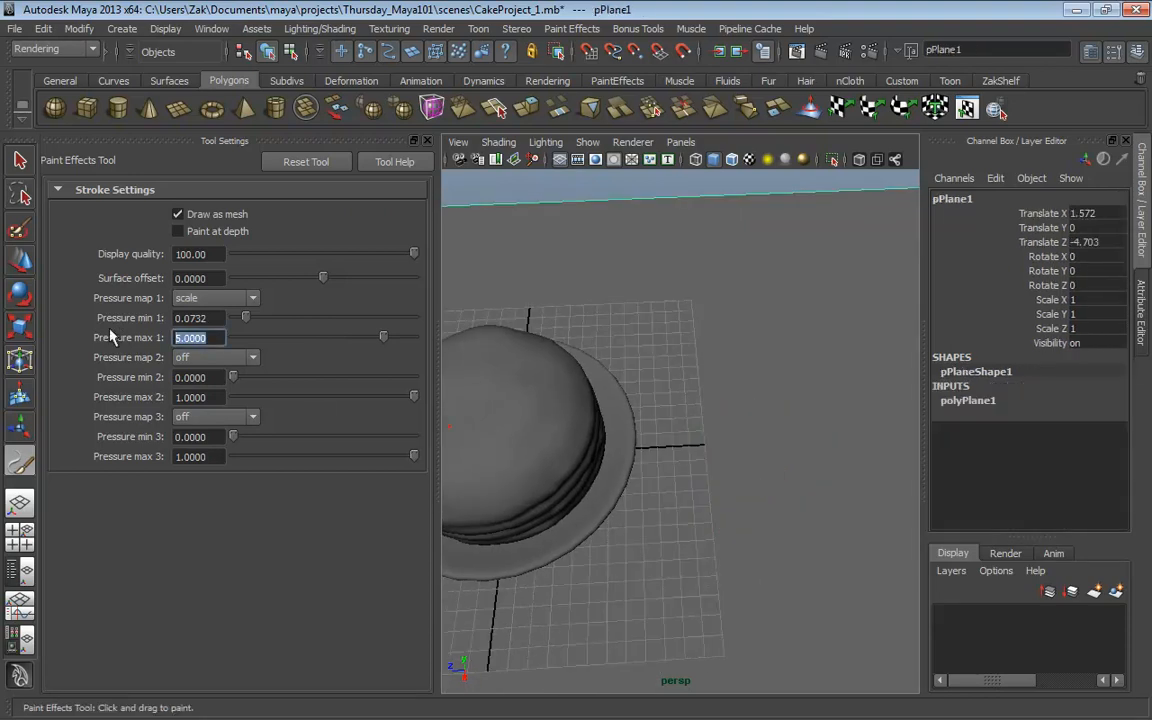
{"action": "type", "text": "6"}
{"action": "key", "text": "Return"}
Step: Test the thicker brush with two putty strokes on the plane, undoing each one
{"action": "mouse_move", "coordinate": [805, 435]}
{"action": "left_mouse_down"}
{"action": "mouse_move", "coordinate": [823, 483]}
{"action": "mouse_move", "coordinate": [802, 488]}
{"action": "left_mouse_up"}
{"action": "key", "text": "ctrl+z"}
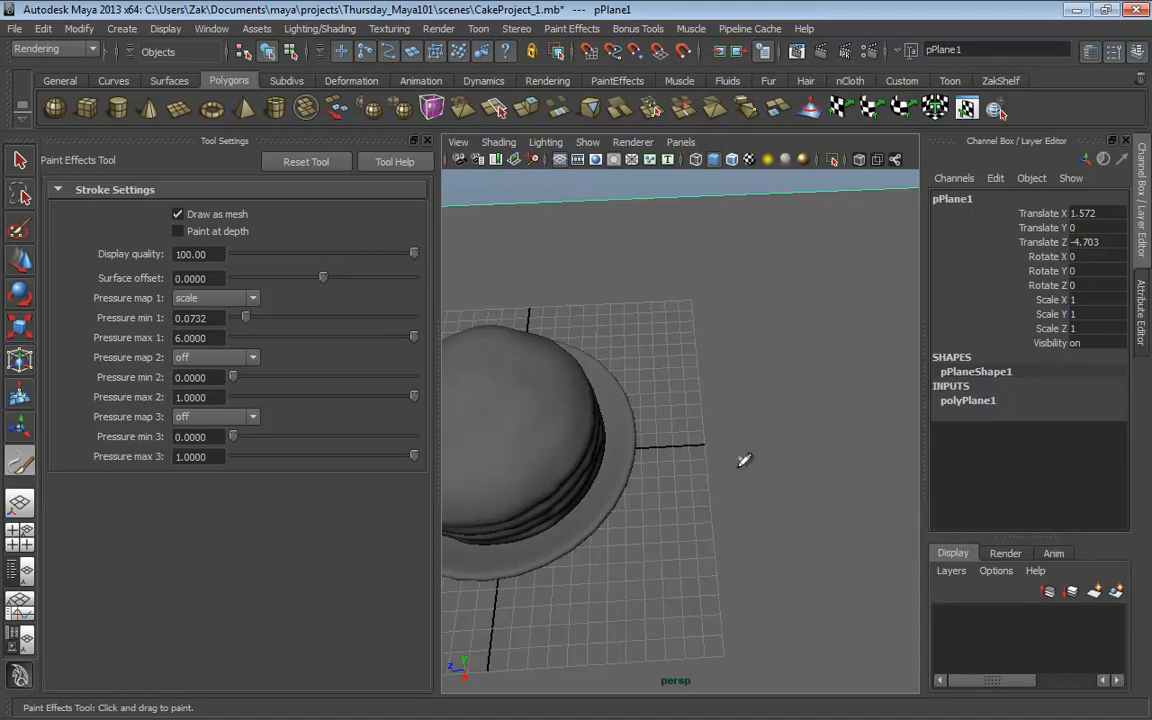
{"action": "mouse_move", "coordinate": [744, 461]}
{"action": "left_mouse_down"}
{"action": "mouse_move", "coordinate": [752, 472]}
{"action": "mouse_move", "coordinate": [755, 452]}
{"action": "mouse_move", "coordinate": [728, 462]}
{"action": "mouse_move", "coordinate": [760, 489]}
{"action": "left_mouse_up"}
{"action": "key", "text": "ctrl+z"}
Step: Paint a tightly wound putty spiral on the plane beside the cake and return to the Select Tool
{"action": "right_click_drag", "start_coordinate": [771, 488], "coordinate": [949, 527], "text": "alt"}
{"action": "middle_click_drag", "start_coordinate": [776, 473], "coordinate": [764, 494], "text": "alt"}
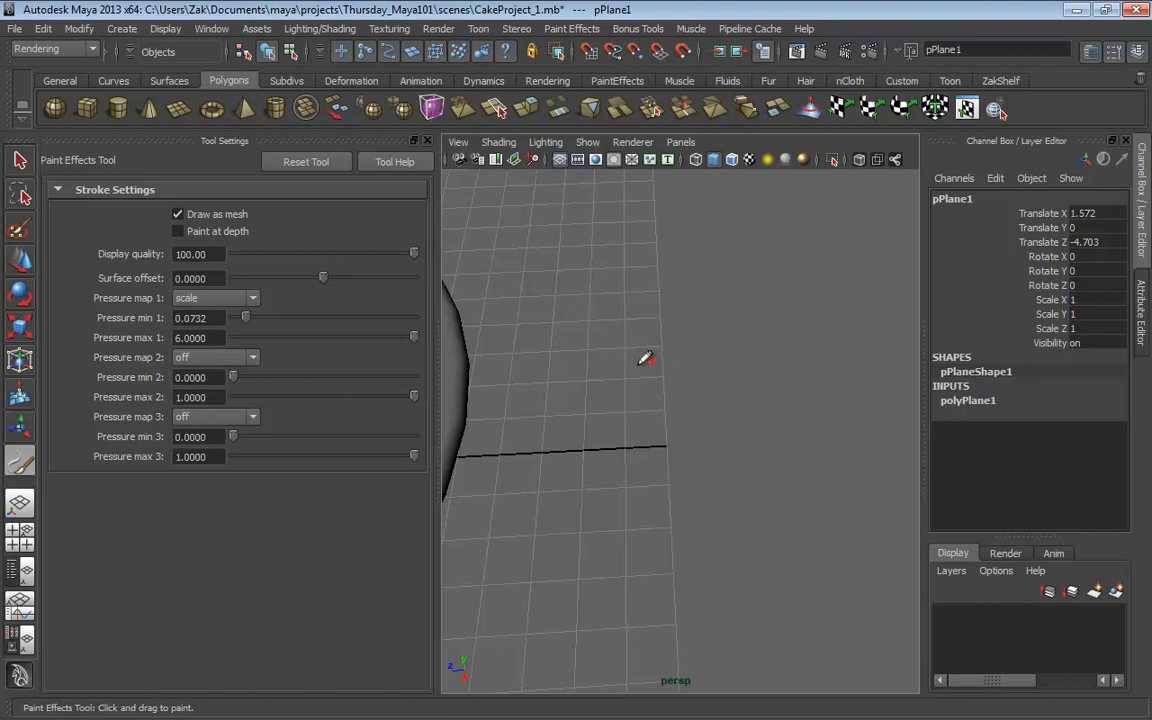
{"action": "mouse_move", "coordinate": [645, 358]}
{"action": "left_mouse_down"}
{"action": "mouse_move", "coordinate": [574, 416]}
{"action": "mouse_move", "coordinate": [559, 470]}
{"action": "mouse_move", "coordinate": [568, 505]}
{"action": "mouse_move", "coordinate": [684, 530]}
{"action": "mouse_move", "coordinate": [740, 496]}
{"action": "mouse_move", "coordinate": [766, 458]}
{"action": "mouse_move", "coordinate": [758, 413]}
{"action": "mouse_move", "coordinate": [725, 368]}
{"action": "mouse_move", "coordinate": [700, 362]}
{"action": "mouse_move", "coordinate": [620, 380]}
{"action": "mouse_move", "coordinate": [595, 437]}
{"action": "mouse_move", "coordinate": [603, 464]}
{"action": "mouse_move", "coordinate": [658, 494]}
{"action": "mouse_move", "coordinate": [723, 468]}
{"action": "mouse_move", "coordinate": [738, 444]}
{"action": "mouse_move", "coordinate": [694, 391]}
{"action": "mouse_move", "coordinate": [657, 386]}
{"action": "mouse_move", "coordinate": [625, 404]}
{"action": "mouse_move", "coordinate": [609, 435]}
{"action": "mouse_move", "coordinate": [633, 459]}
{"action": "mouse_move", "coordinate": [667, 466]}
{"action": "mouse_move", "coordinate": [697, 450]}
{"action": "mouse_move", "coordinate": [676, 412]}
{"action": "mouse_move", "coordinate": [648, 419]}
{"action": "mouse_move", "coordinate": [640, 436]}
{"action": "mouse_move", "coordinate": [668, 444]}
{"action": "mouse_move", "coordinate": [670, 413]}
{"action": "left_mouse_up"}
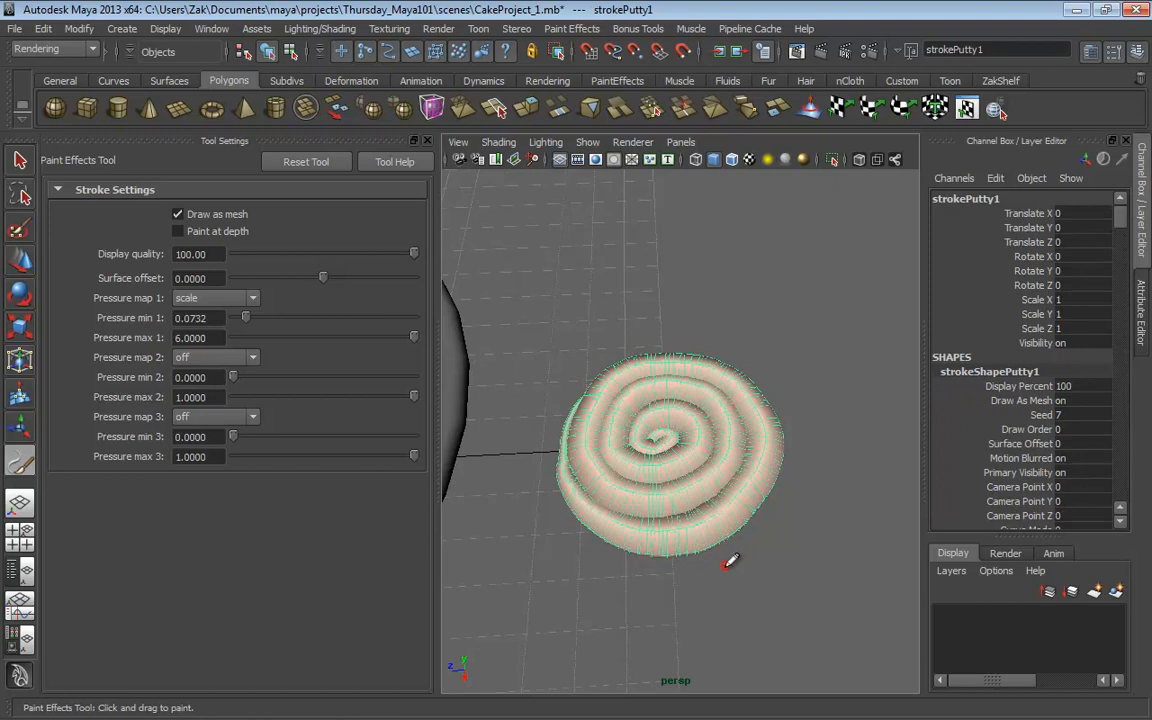
{"action": "key", "text": "q"}
{"action": "mouse_move", "coordinate": [797, 573]}
{"action": "left_mouse_down", "text": "alt"}
{"action": "mouse_move", "coordinate": [810, 519]}
{"action": "mouse_move", "coordinate": [740, 522]}
{"action": "left_mouse_up", "text": "alt"}
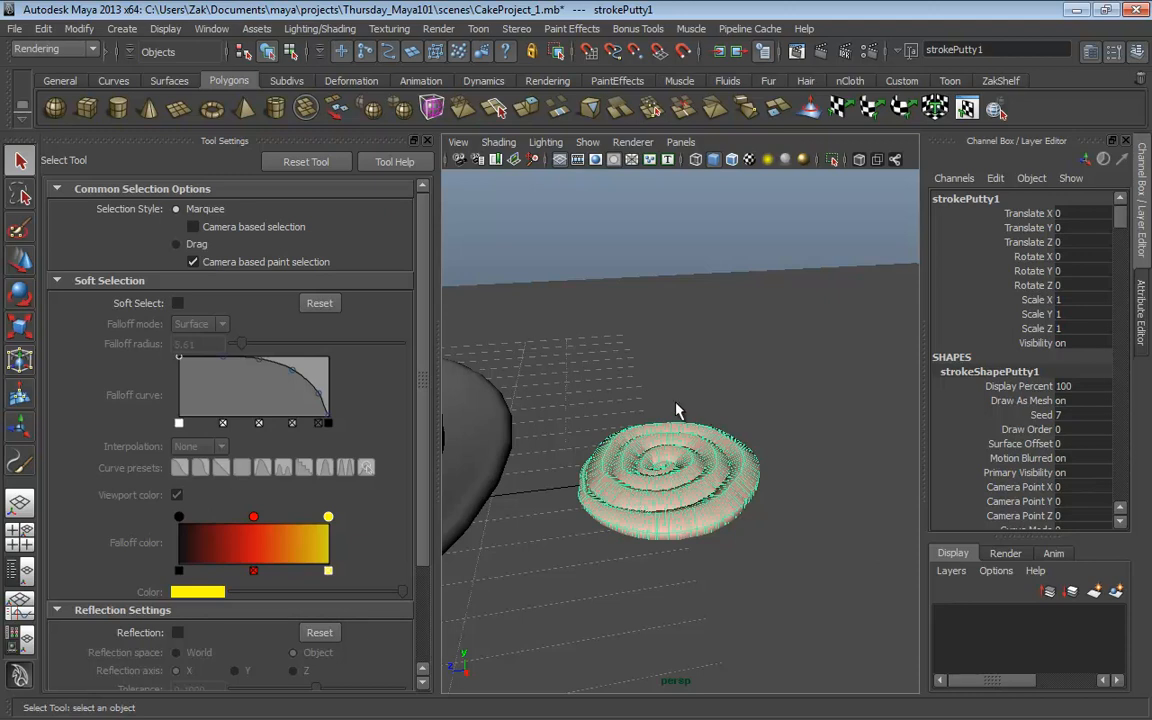
Step: Examine the putty spiral beside the cake from several angles, toggling between scene lighting and default shading
{"action": "left_click_drag", "start_coordinate": [627, 429], "coordinate": [568, 420], "text": "alt"}
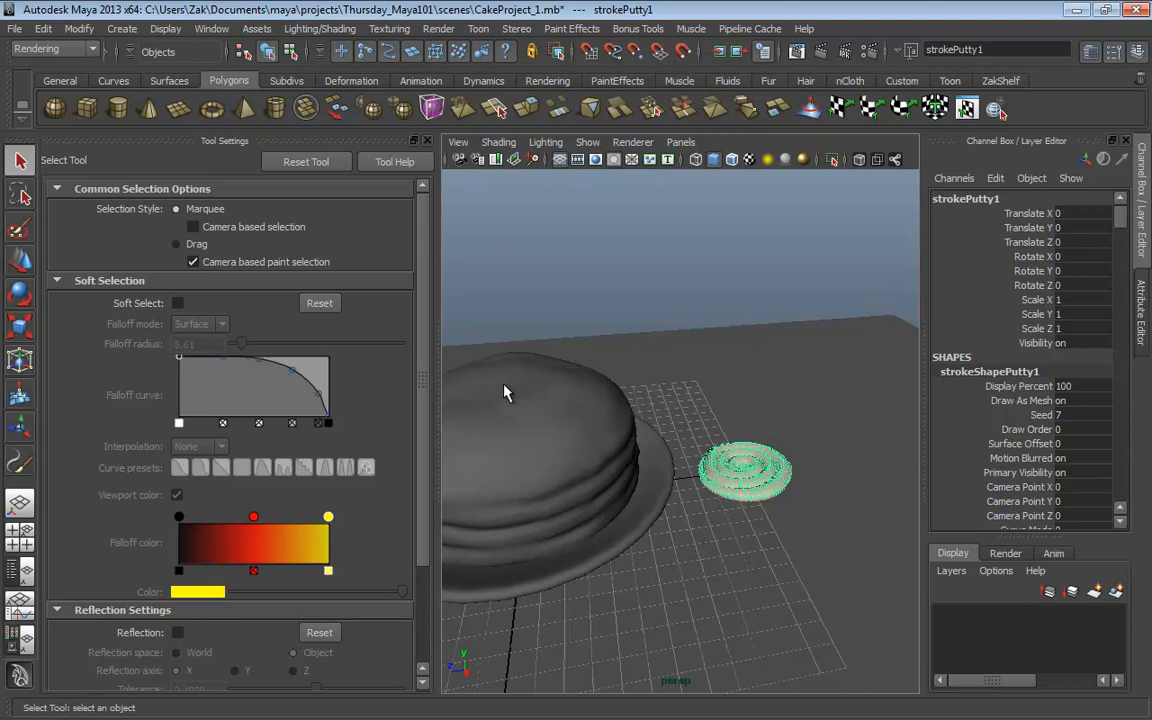
{"action": "key", "text": "7"}
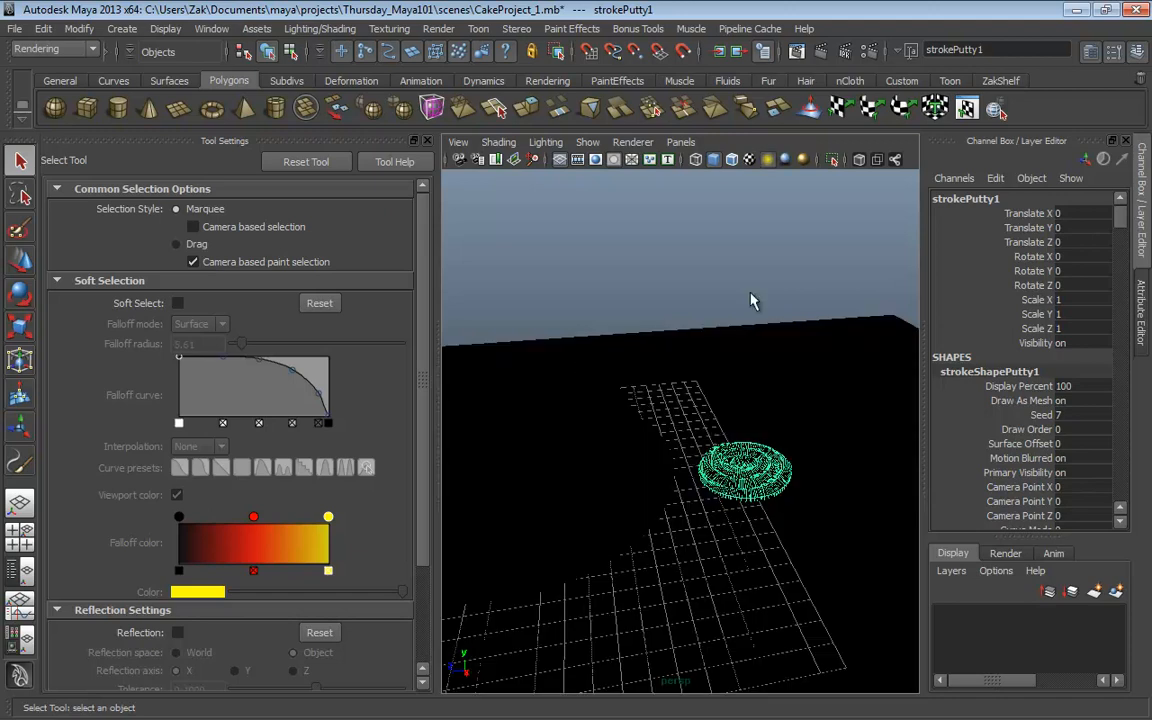
{"action": "key", "text": "5"}
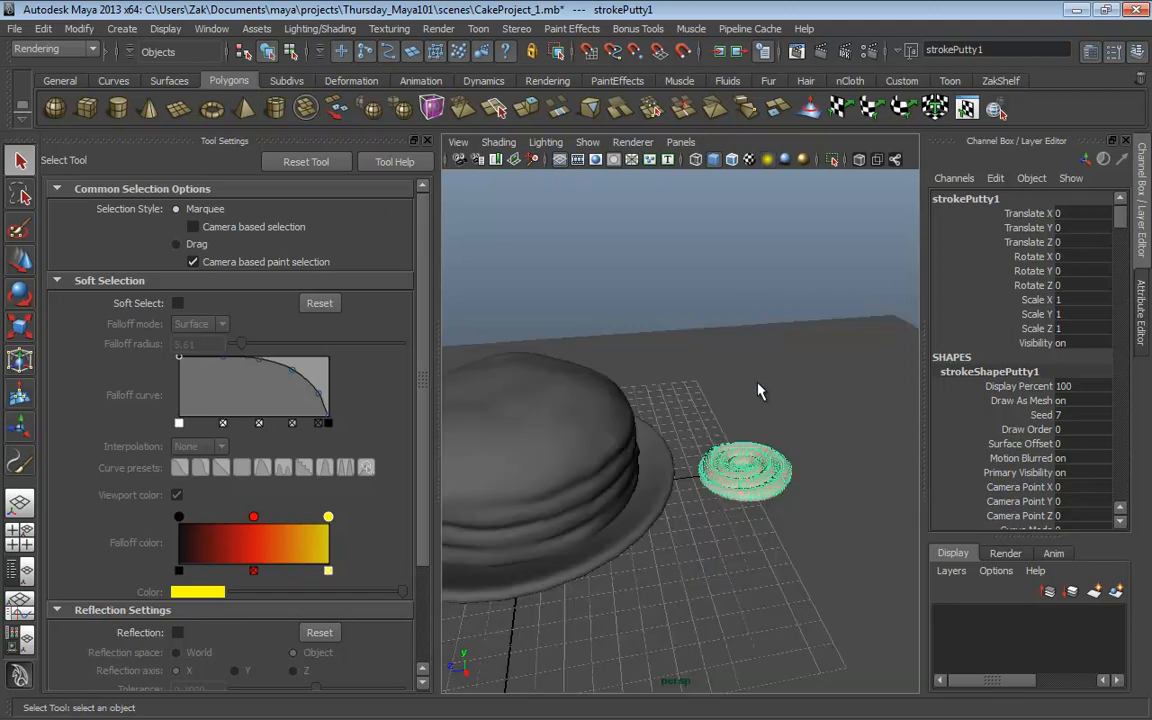
{"action": "middle_click_drag", "start_coordinate": [758, 390], "coordinate": [697, 394], "text": "alt"}
{"action": "right_click_drag", "start_coordinate": [697, 394], "coordinate": [975, 450], "text": "alt"}
{"action": "middle_click_drag", "start_coordinate": [650, 468], "coordinate": [694, 403], "text": "alt"}
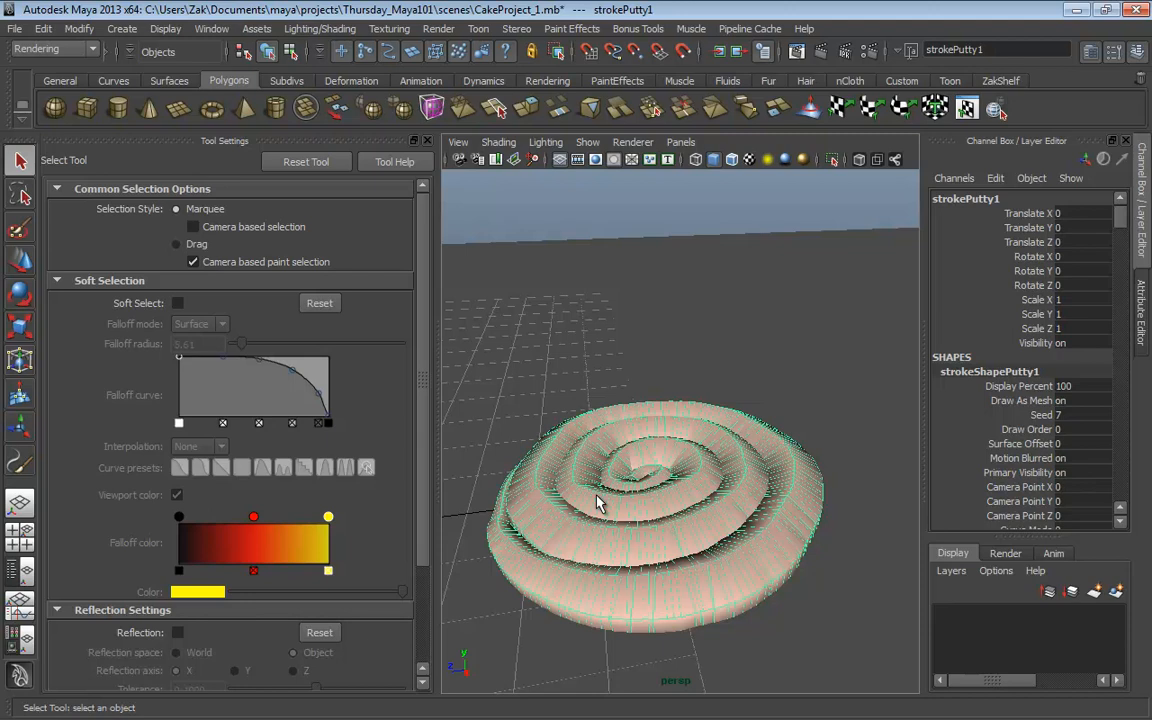
{"action": "left_click_drag", "start_coordinate": [597, 503], "coordinate": [640, 455], "text": "alt"}
{"action": "middle_click_drag", "start_coordinate": [787, 506], "coordinate": [704, 516], "text": "alt"}
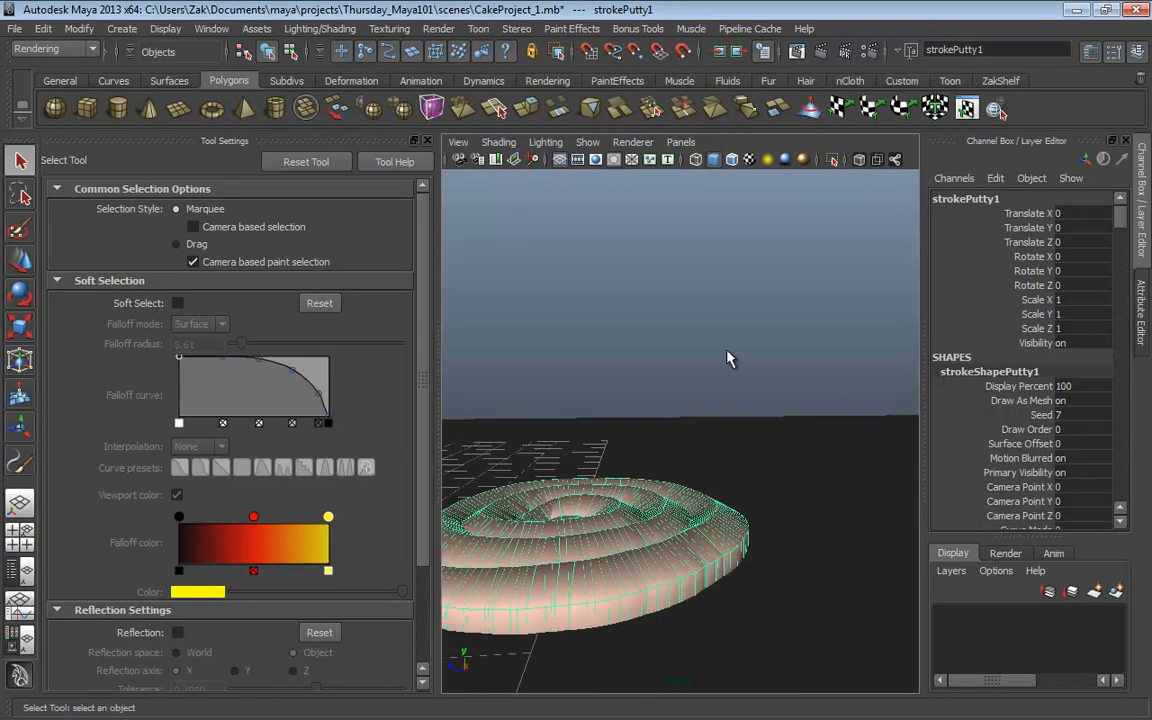
{"action": "right_click_drag", "start_coordinate": [712, 380], "coordinate": [576, 380], "text": "alt"}
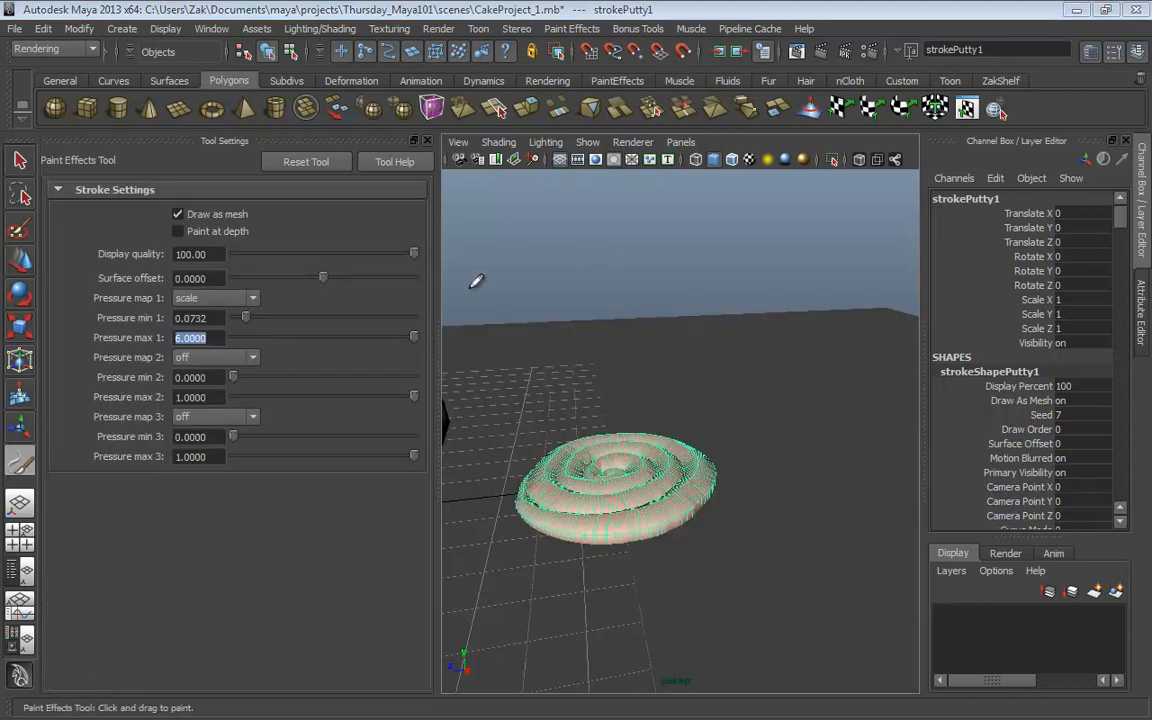
Step: Hide the tool settings, switch to the Select Tool and keep the putty stroke beside the cake selected
{"action": "left_click", "coordinate": [1110, 52]}
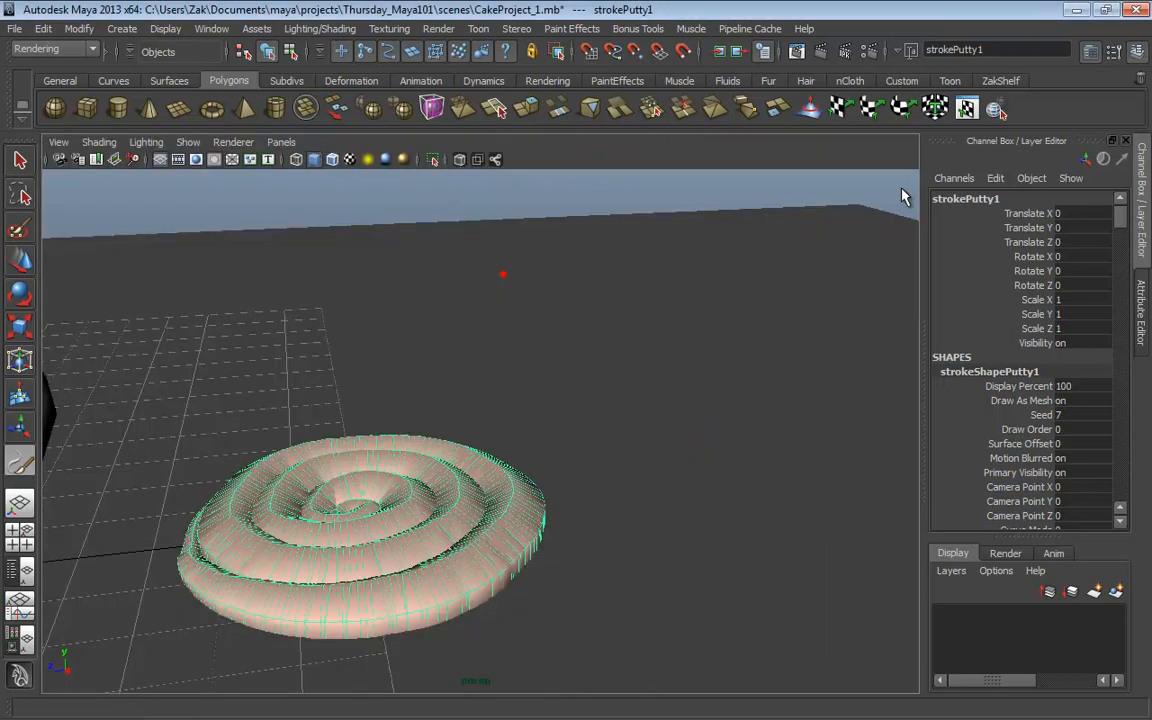
{"action": "key", "text": "q"}
{"action": "middle_click_drag", "start_coordinate": [498, 362], "coordinate": [555, 319], "text": "alt"}
{"action": "right_click_drag", "start_coordinate": [555, 319], "coordinate": [492, 255], "text": "alt"}
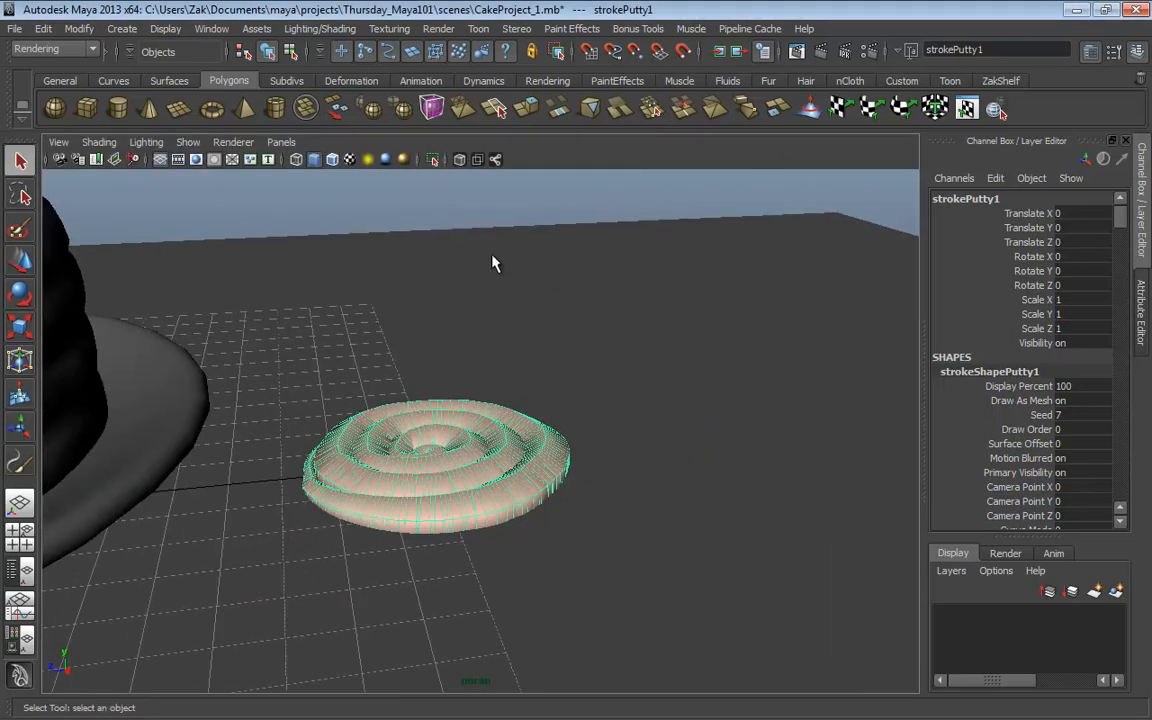
{"action": "left_click", "coordinate": [497, 438]}
{"action": "right_click_drag", "start_coordinate": [497, 438], "coordinate": [432, 448], "text": "alt"}
{"action": "left_click", "coordinate": [488, 491]}
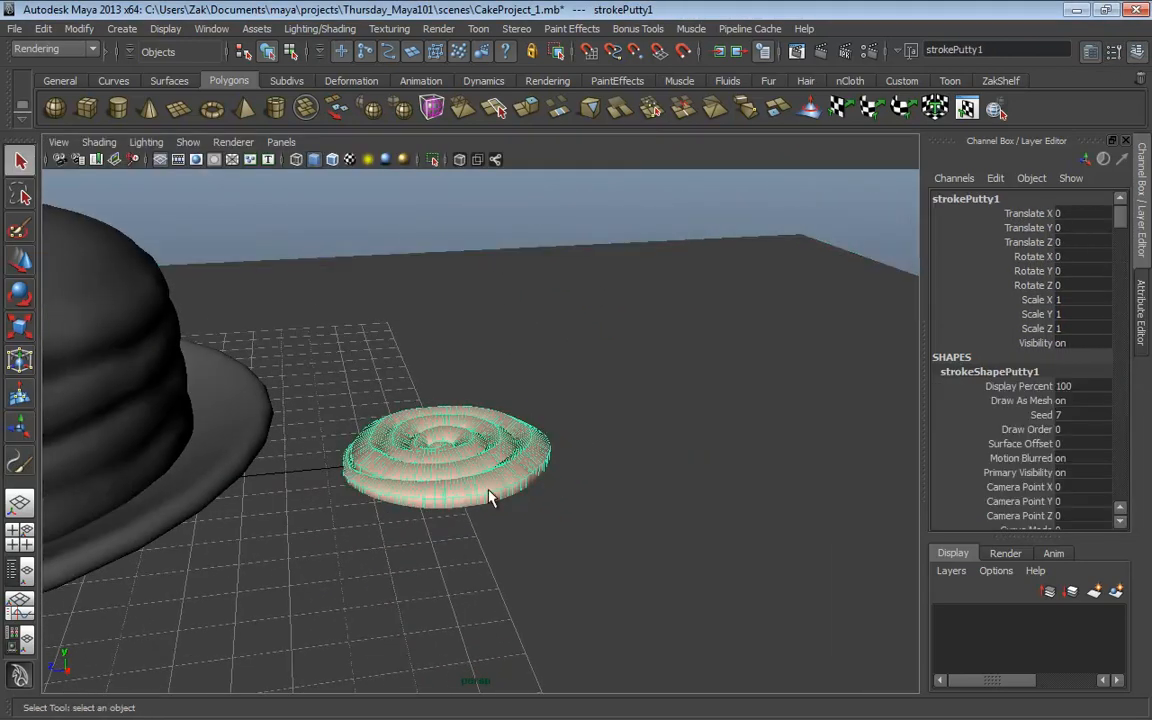
Step: Center the putty stroke's pivot and move it onto the cake's top, to about Translate Y 6.909 and Translate Z 12.044
{"action": "right_click_drag", "start_coordinate": [489, 492], "coordinate": [453, 452], "text": "alt"}
{"action": "left_click_drag", "start_coordinate": [466, 543], "coordinate": [576, 571], "text": "alt"}
{"action": "key", "text": "w"}
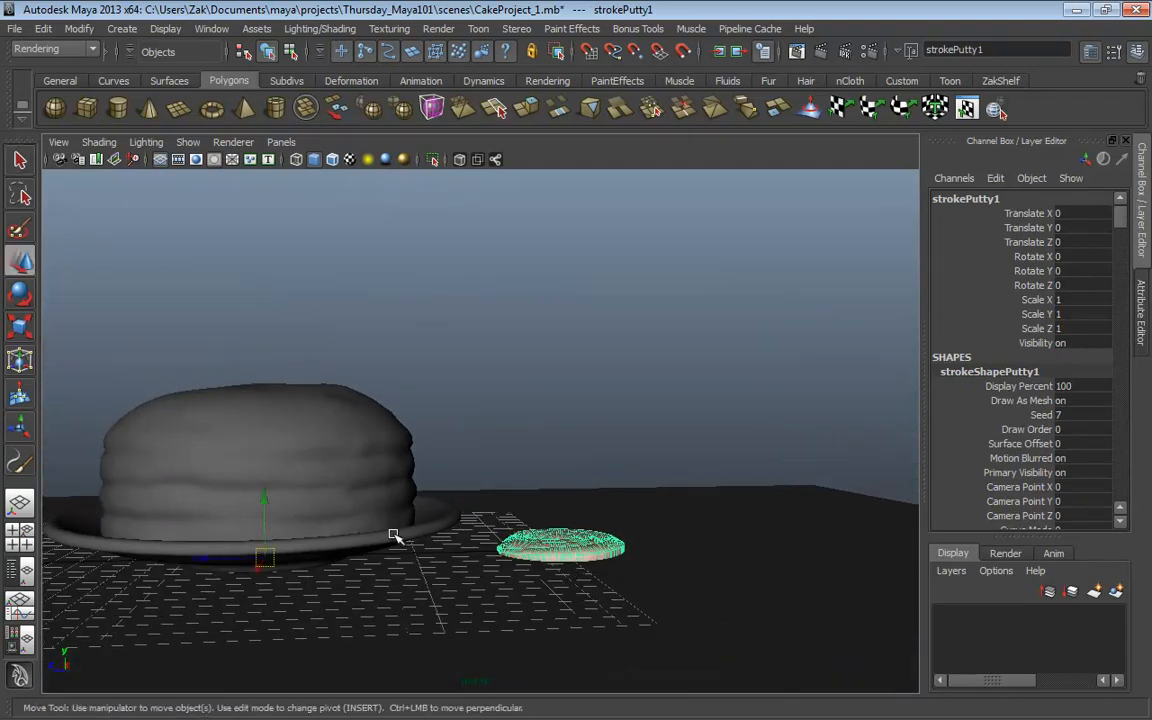
{"action": "left_click_drag", "start_coordinate": [396, 537], "coordinate": [560, 491], "text": "alt"}
{"action": "left_click", "coordinate": [538, 562]}
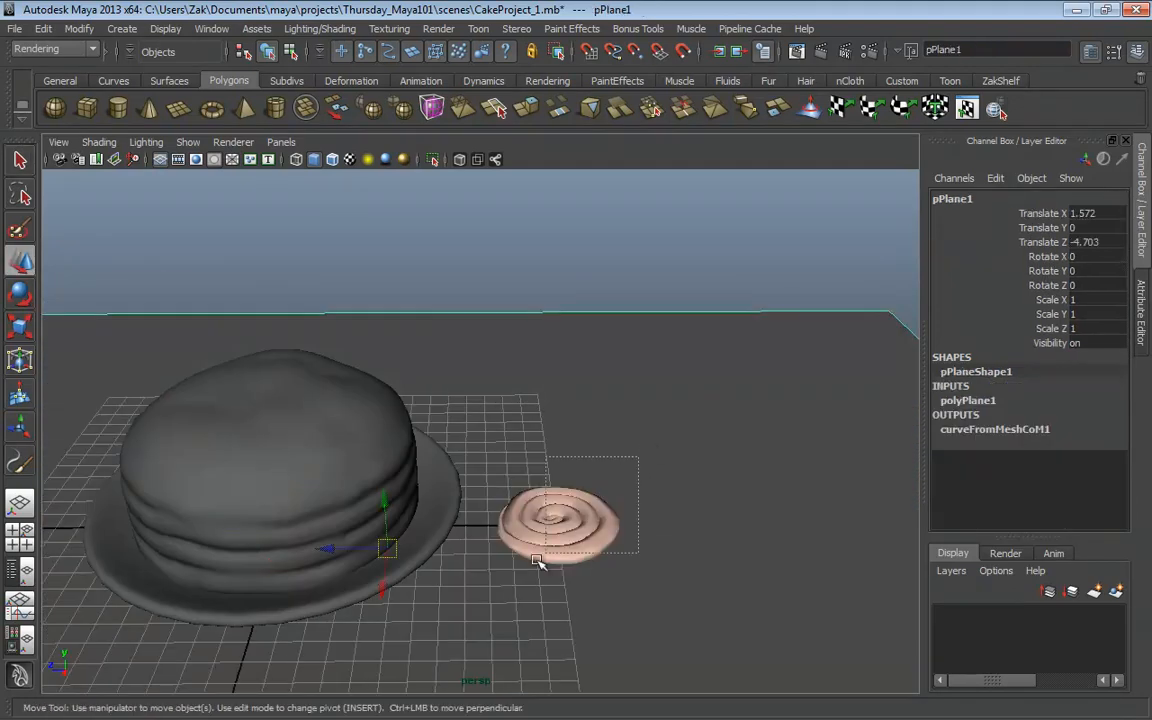
{"action": "left_click", "coordinate": [538, 562]}
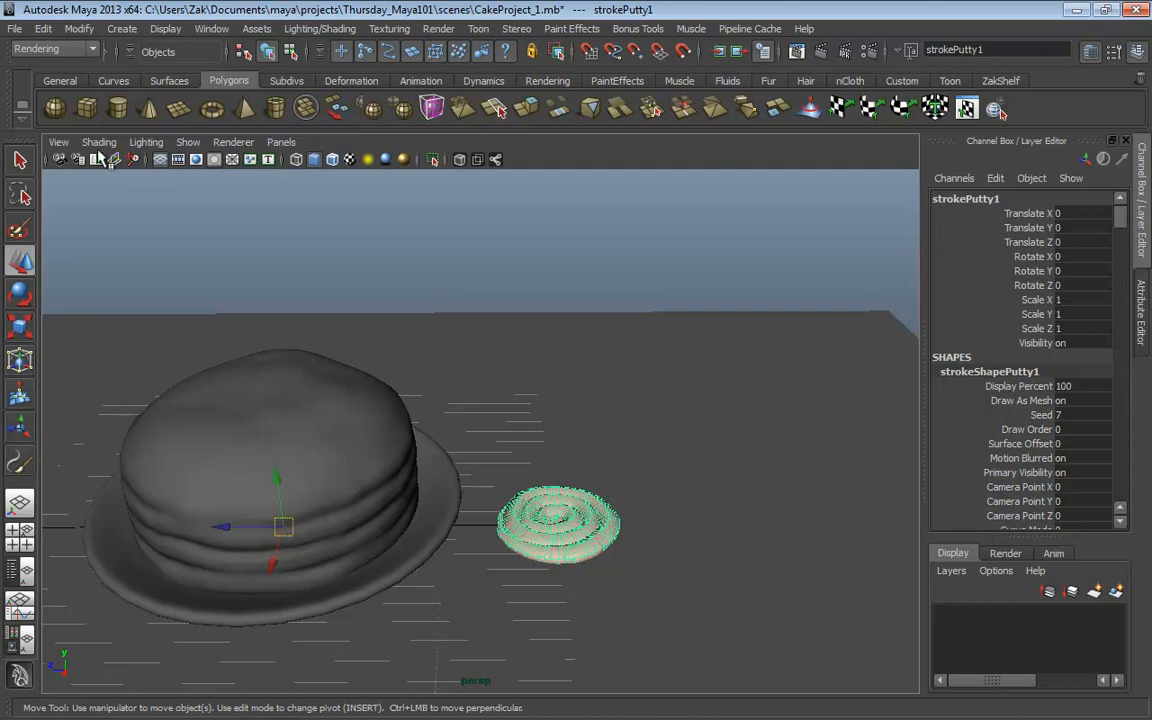
{"action": "left_click", "coordinate": [43, 28]}
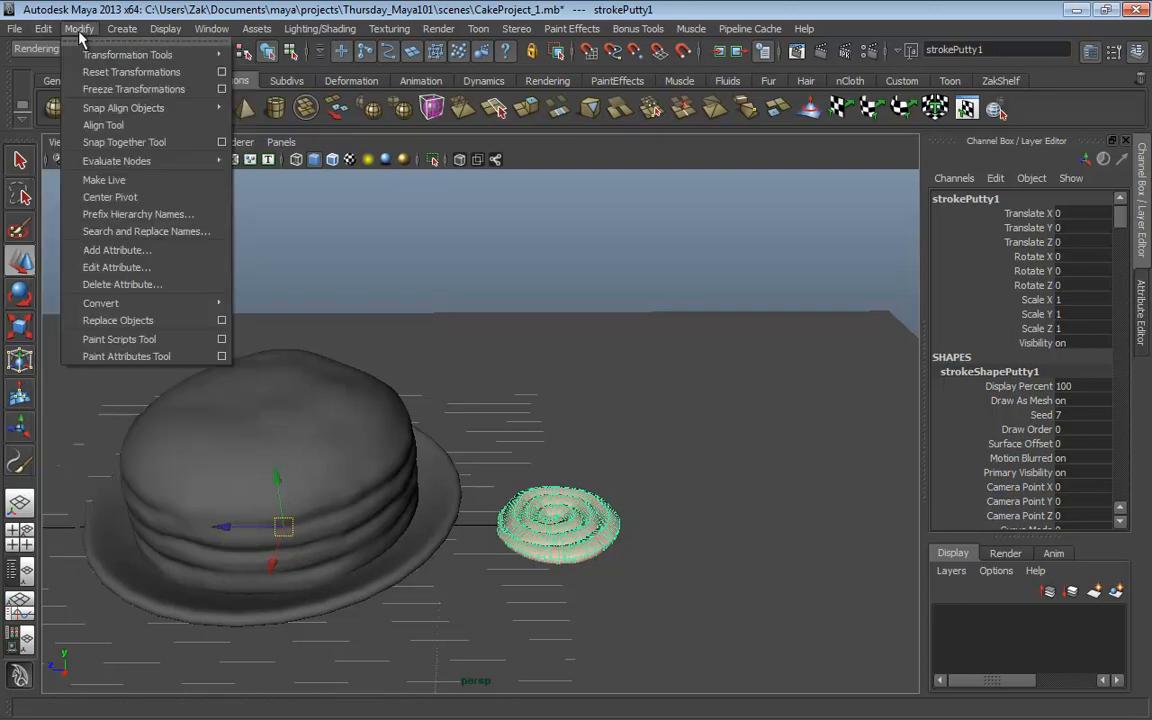
{"action": "left_click", "coordinate": [130, 197]}
{"action": "left_click_drag", "start_coordinate": [558, 462], "coordinate": [535, 301]}
Step: Try to scale the putty spiral on top of the cake uniformly
{"action": "key", "text": "r"}
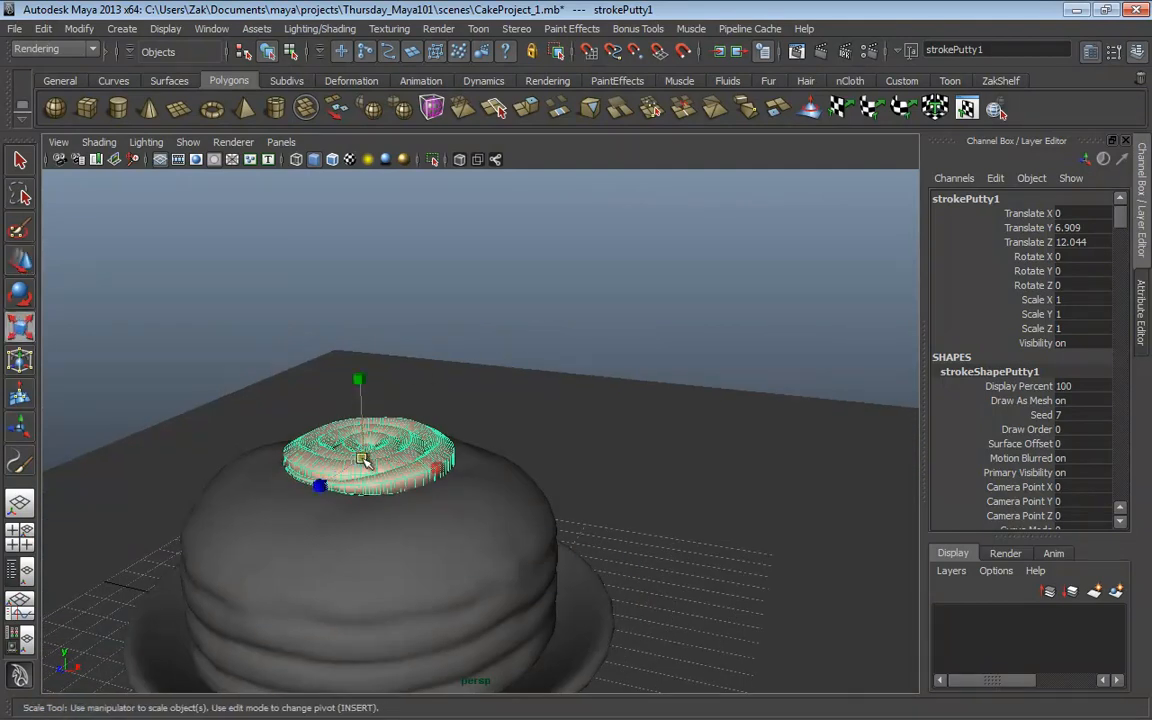
{"action": "left_click_drag", "start_coordinate": [362, 459], "coordinate": [326, 348]}
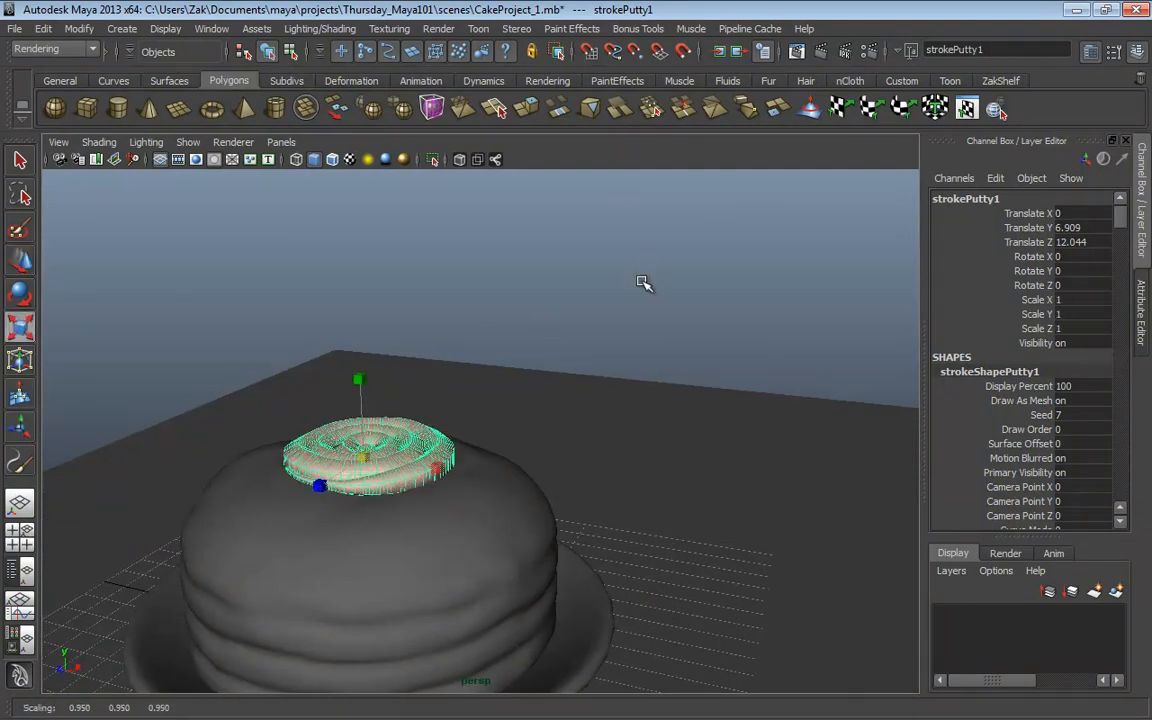
{"action": "left_click_drag", "start_coordinate": [624, 300], "coordinate": [455, 349], "text": "alt"}
{"action": "key", "text": "f"}
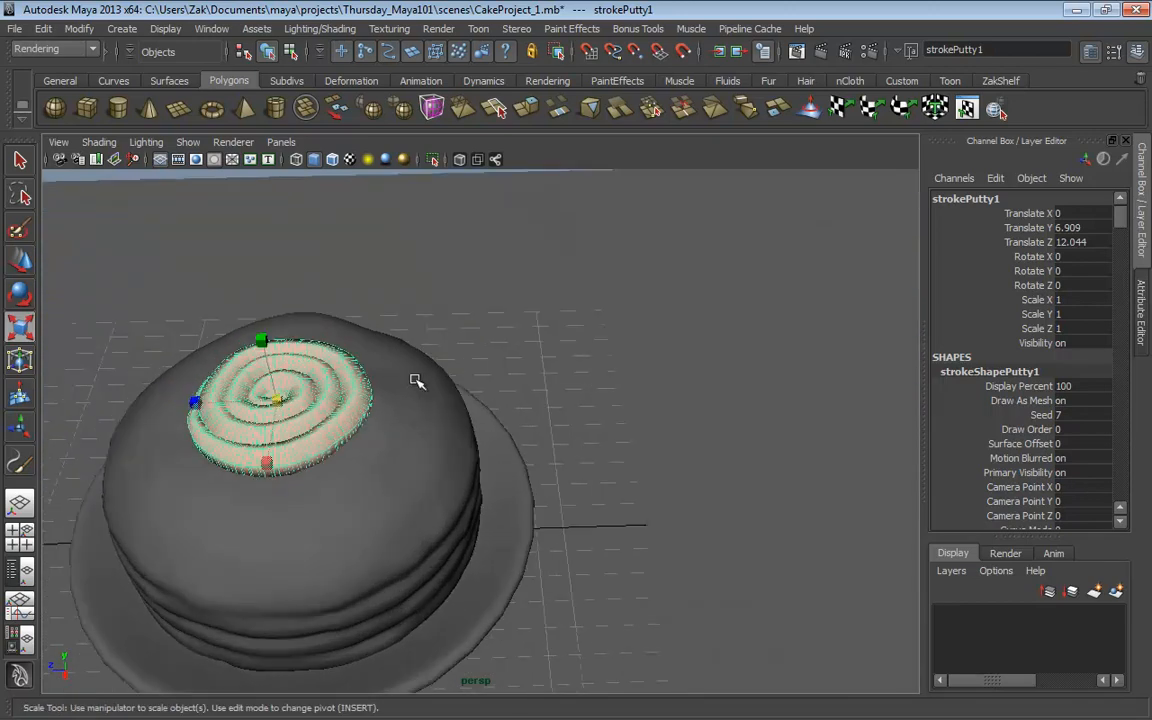
Step: Convert the putty spiral stroke on the cake from Paint Effects to Polygons
{"action": "mouse_move", "coordinate": [414, 379]}
{"action": "right_mouse_down", "text": "alt"}
{"action": "mouse_move", "coordinate": [556, 381]}
{"action": "mouse_move", "coordinate": [514, 386]}
{"action": "right_mouse_up", "text": "alt"}
{"action": "left_click_drag", "start_coordinate": [514, 386], "coordinate": [292, 140], "text": "alt"}
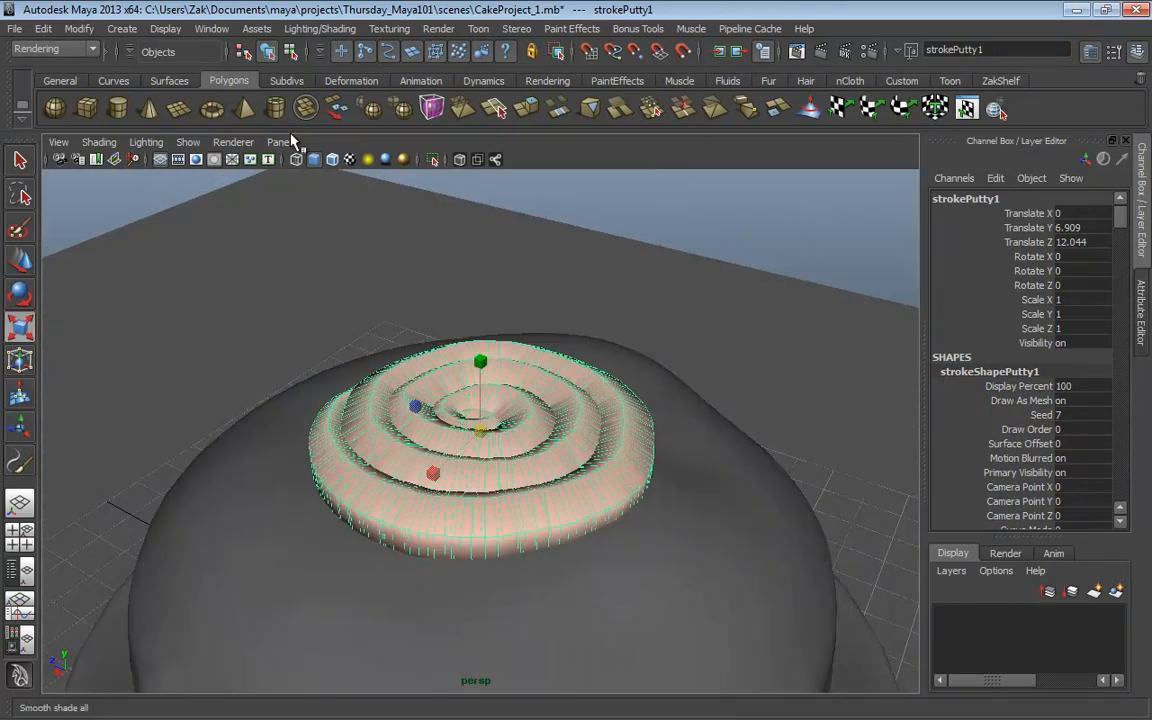
{"action": "left_click", "coordinate": [82, 29]}
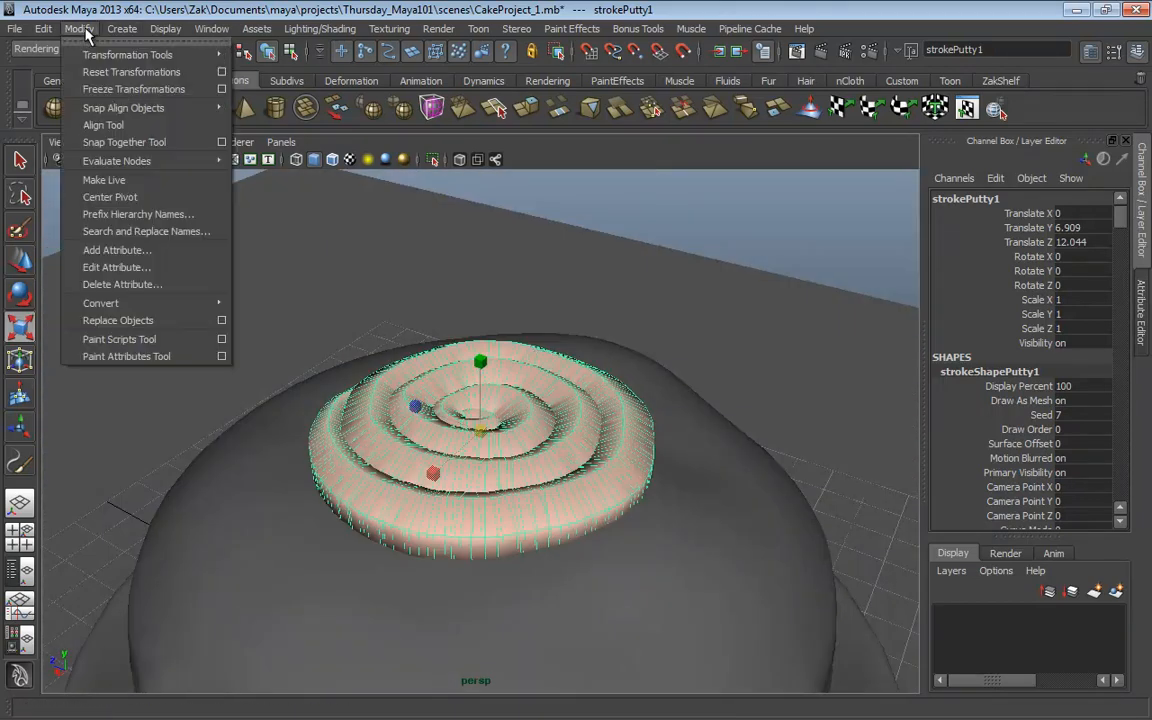
{"action": "mouse_move", "coordinate": [119, 303]}
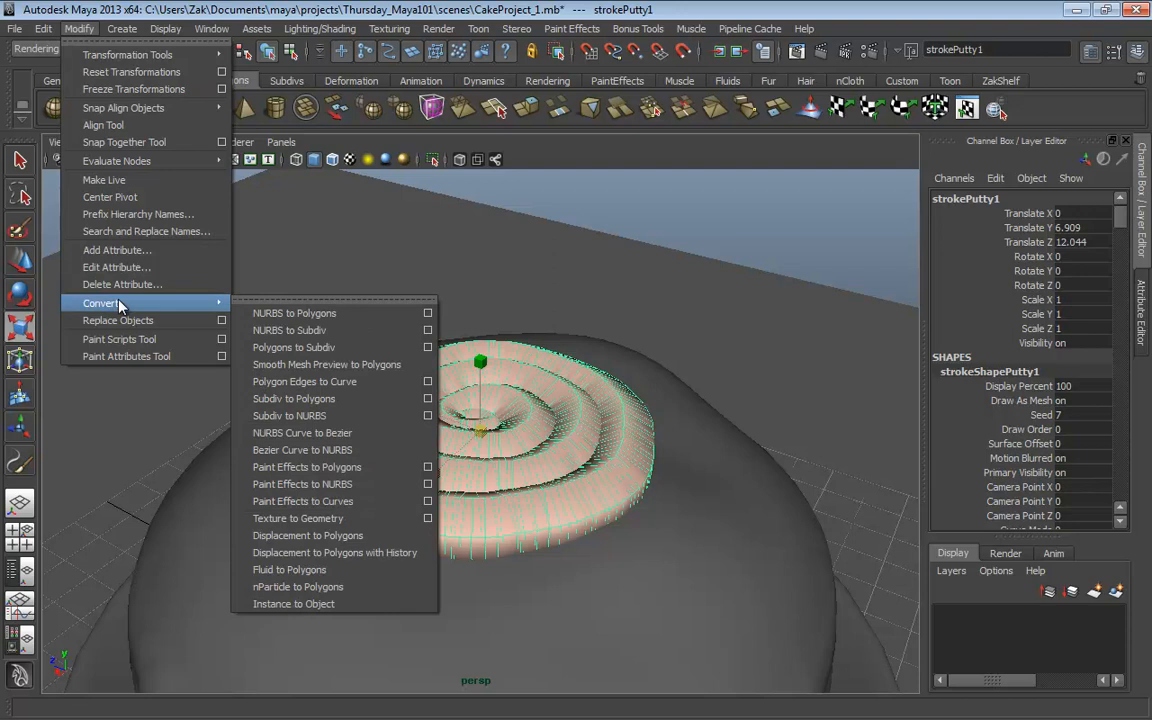
{"action": "left_click", "coordinate": [307, 470]}
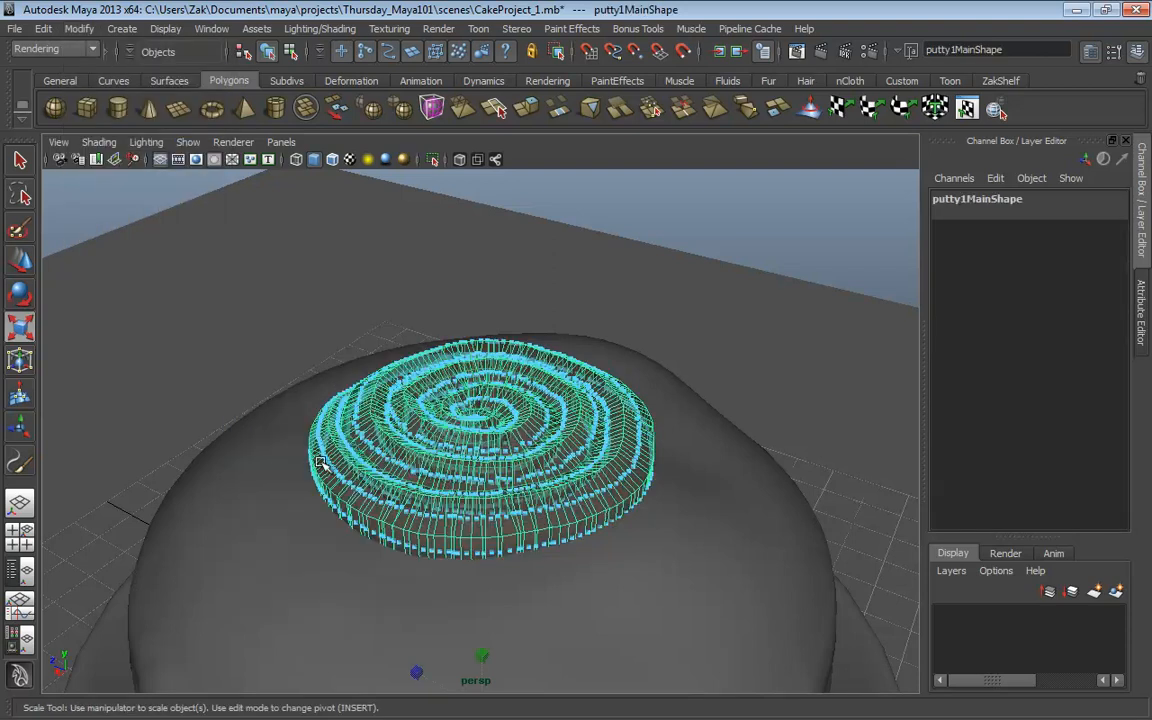
Step: Select the converted putty swirl mesh and assign it the existing lambert1 material
{"action": "left_click_drag", "start_coordinate": [380, 374], "coordinate": [558, 399], "text": "alt"}
{"action": "left_click", "coordinate": [530, 326]}
{"action": "left_click", "coordinate": [522, 393]}
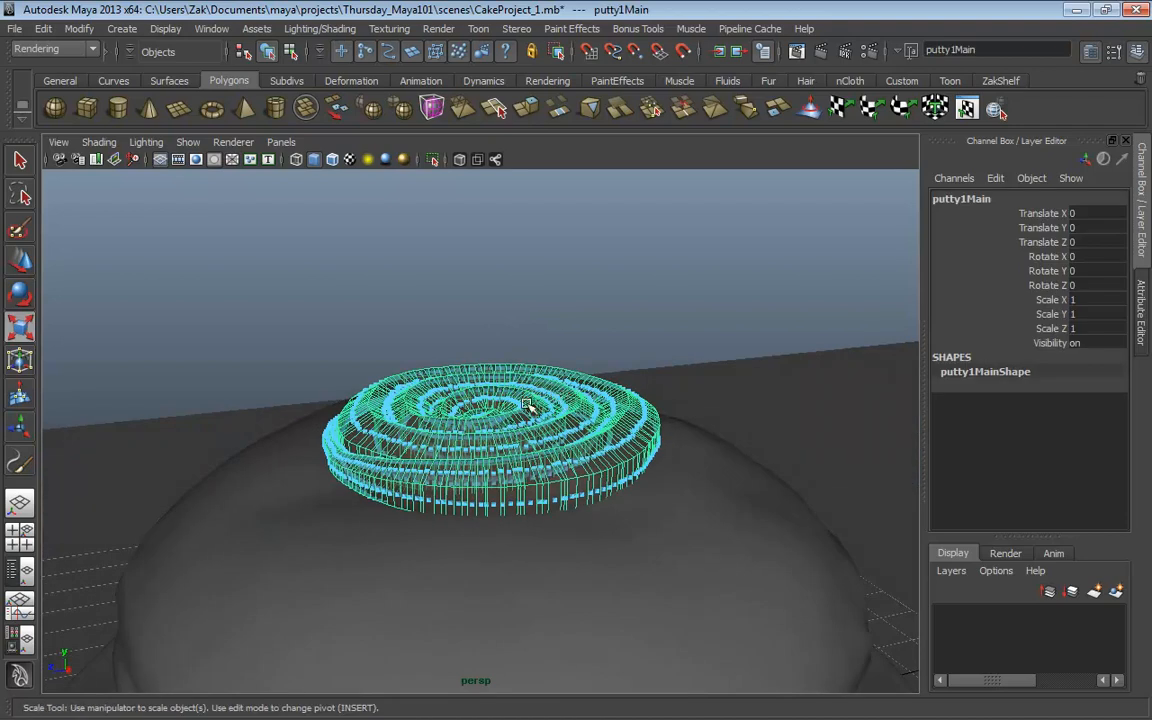
{"action": "mouse_move", "coordinate": [522, 391]}
{"action": "left_mouse_down", "text": "alt"}
{"action": "mouse_move", "coordinate": [527, 400]}
{"action": "mouse_move", "coordinate": [533, 385]}
{"action": "left_mouse_up", "text": "alt"}
{"action": "right_click", "coordinate": [495, 383]}
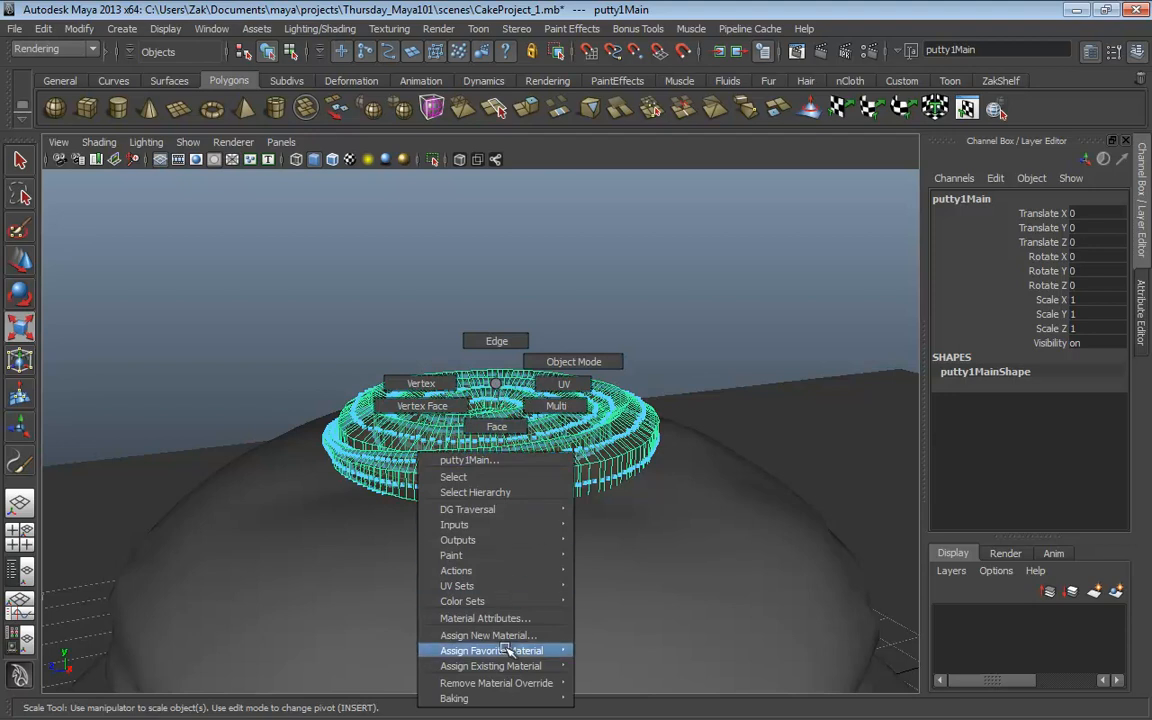
{"action": "mouse_move", "coordinate": [503, 665]}
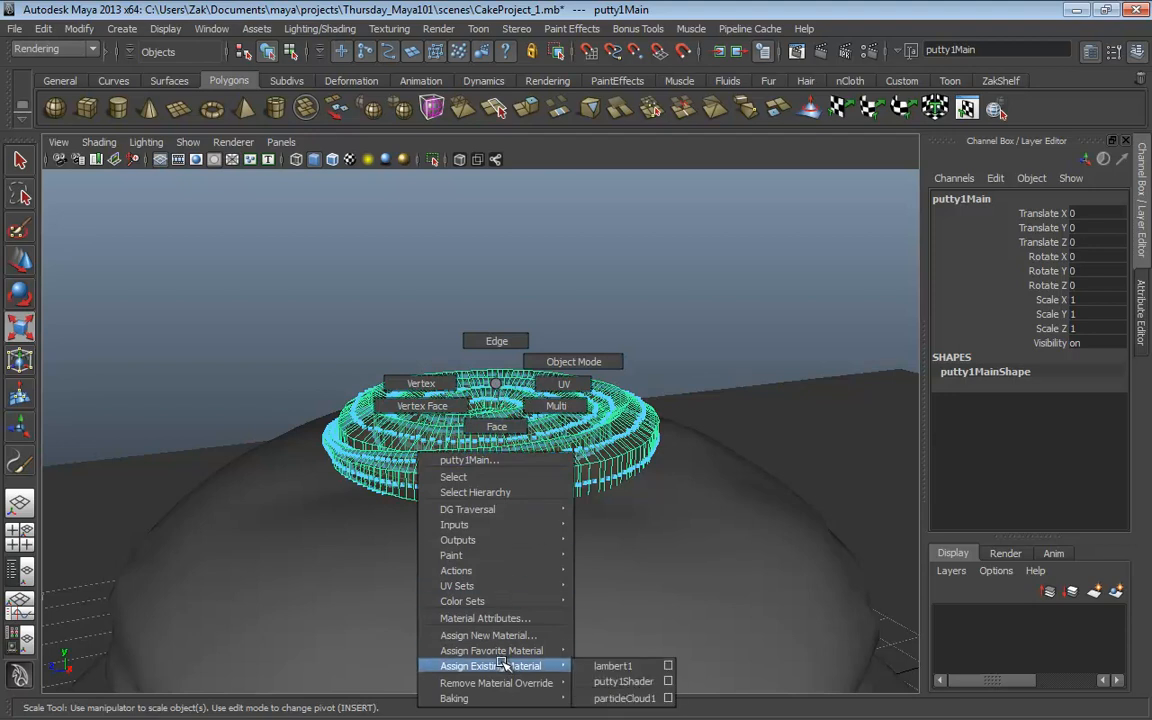
{"action": "left_click", "coordinate": [598, 666]}
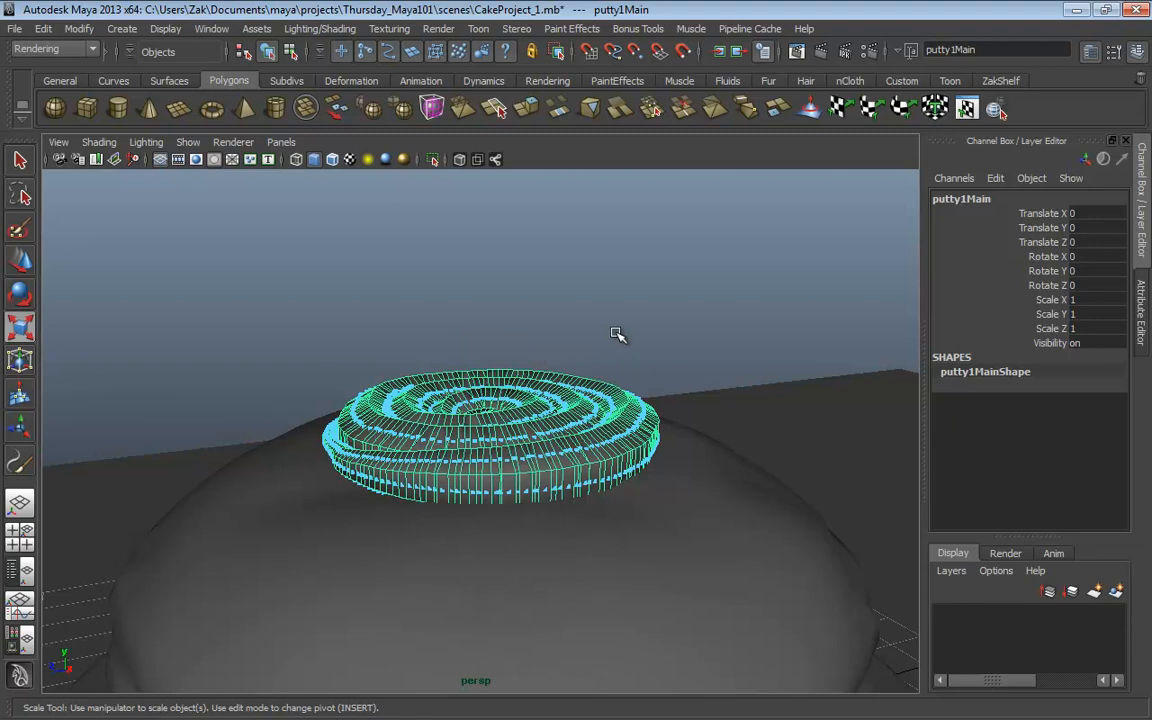
Step: Inspect the re-shaded swirl on the cake, deselecting and reselecting it to check its surface
{"action": "left_click_drag", "start_coordinate": [618, 331], "coordinate": [638, 368], "text": "alt"}
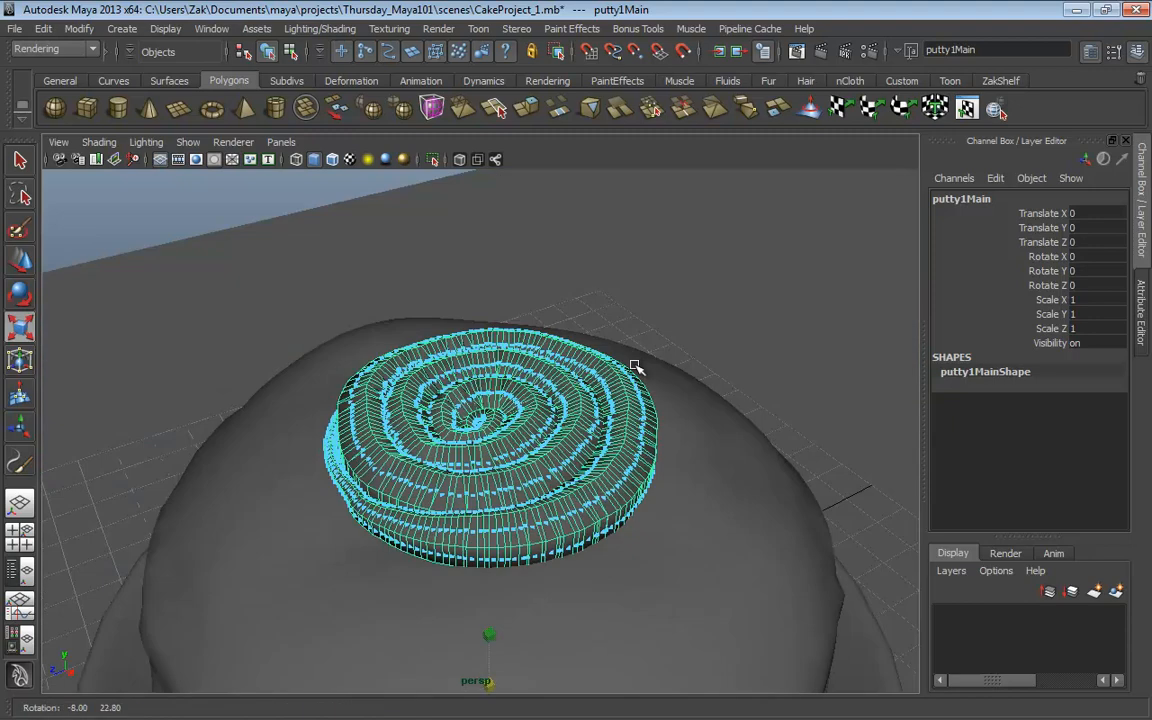
{"action": "left_click", "coordinate": [555, 285]}
{"action": "right_click_drag", "start_coordinate": [555, 285], "coordinate": [429, 255], "text": "alt"}
{"action": "left_click", "coordinate": [393, 232]}
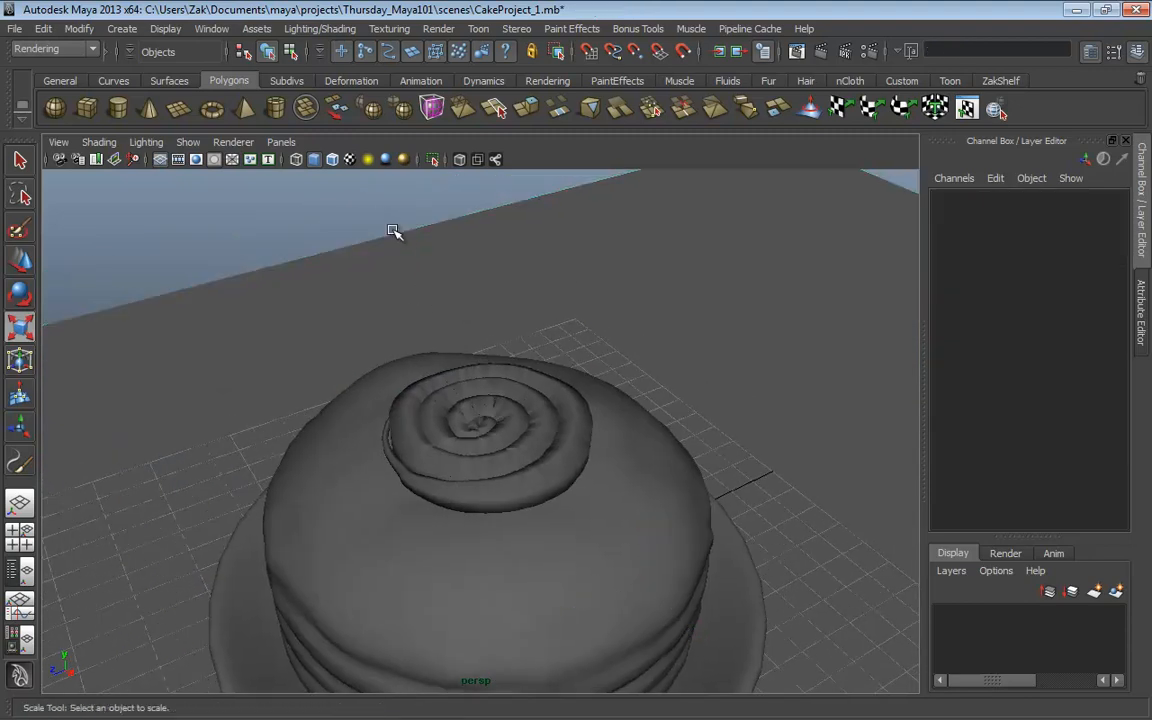
{"action": "left_click", "coordinate": [497, 401]}
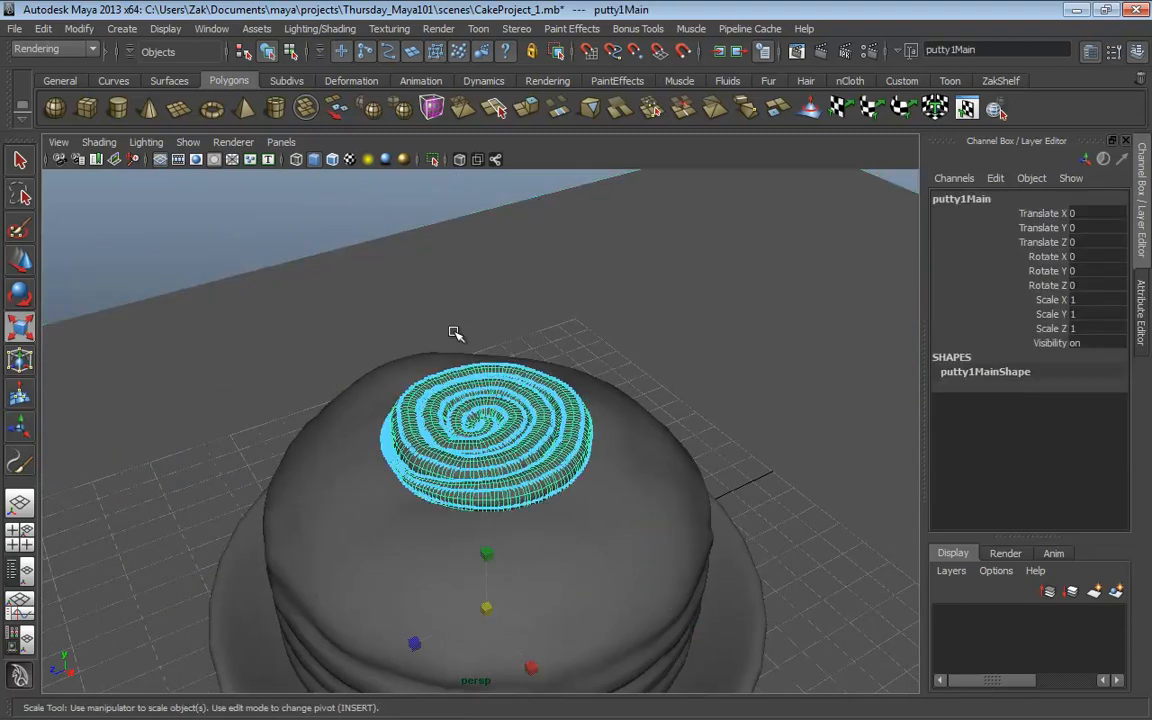
{"action": "left_click", "coordinate": [358, 242]}
{"action": "left_click", "coordinate": [495, 421]}
{"action": "left_click", "coordinate": [350, 238]}
Step: Turn on smooth mesh preview for the swirl mesh, deselect it and check its underside against the cake
{"action": "left_click_drag", "start_coordinate": [566, 406], "coordinate": [560, 437], "text": "alt"}
{"action": "left_click", "coordinate": [590, 478]}
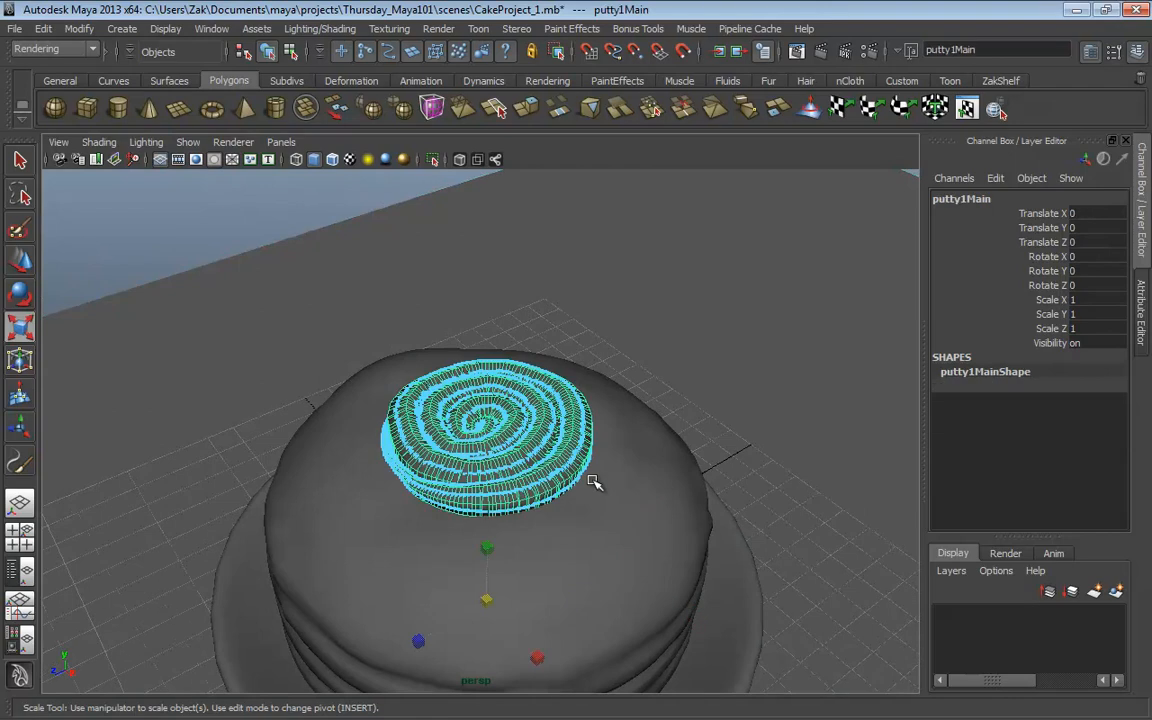
{"action": "key", "text": "3"}
{"action": "left_click", "coordinate": [285, 219]}
{"action": "left_click_drag", "start_coordinate": [530, 372], "coordinate": [507, 370], "text": "alt"}
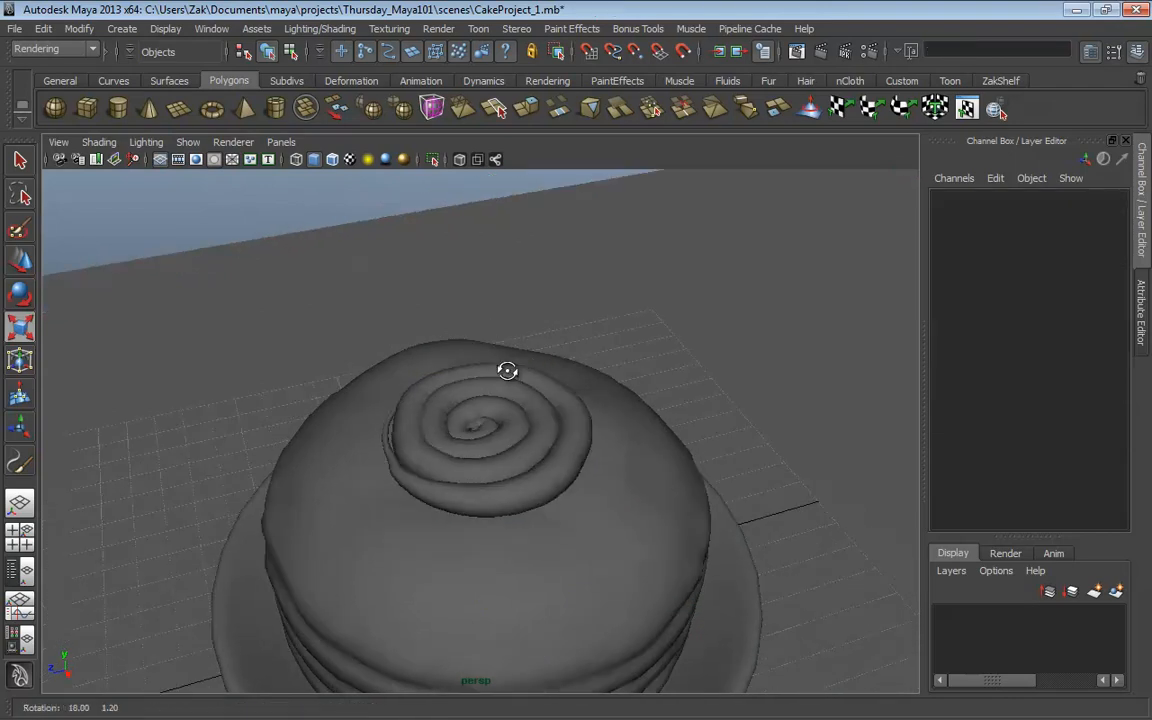
{"action": "right_click_drag", "start_coordinate": [507, 370], "coordinate": [770, 478], "text": "alt"}
{"action": "left_click_drag", "start_coordinate": [579, 486], "coordinate": [540, 391], "text": "alt"}
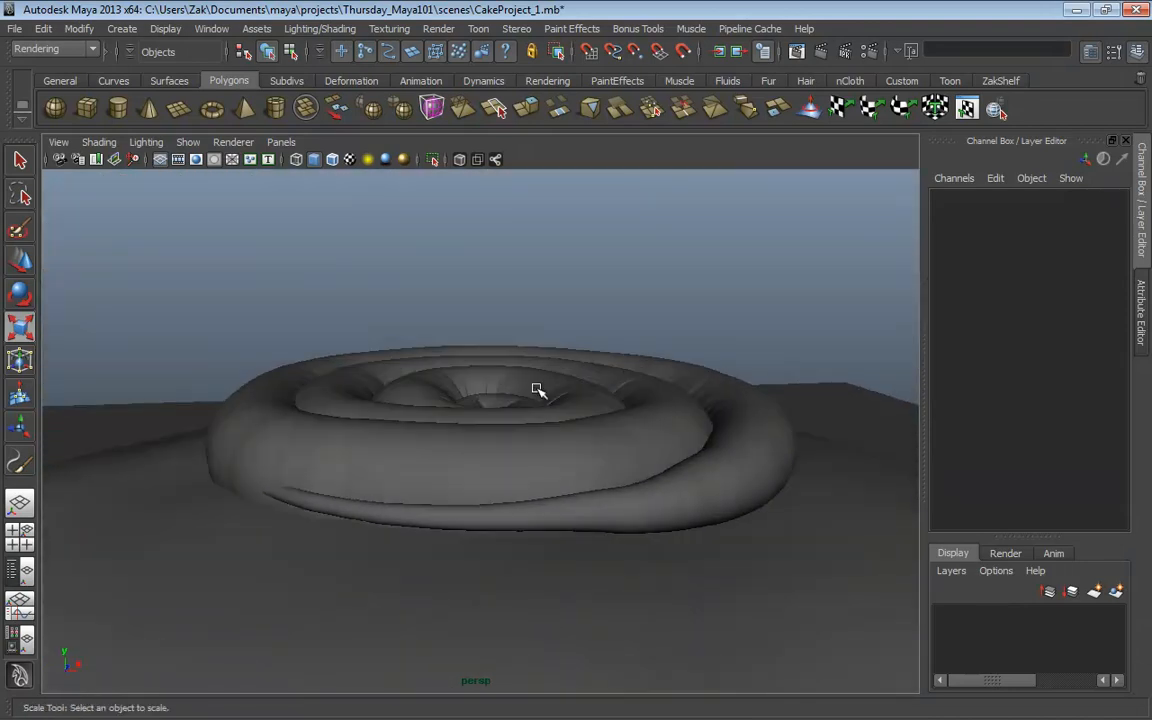
Step: Center the swirl mesh's pivot and lower it into the cake's top to about Translate Y -0.148
{"action": "left_click", "coordinate": [490, 383]}
{"action": "key", "text": "w"}
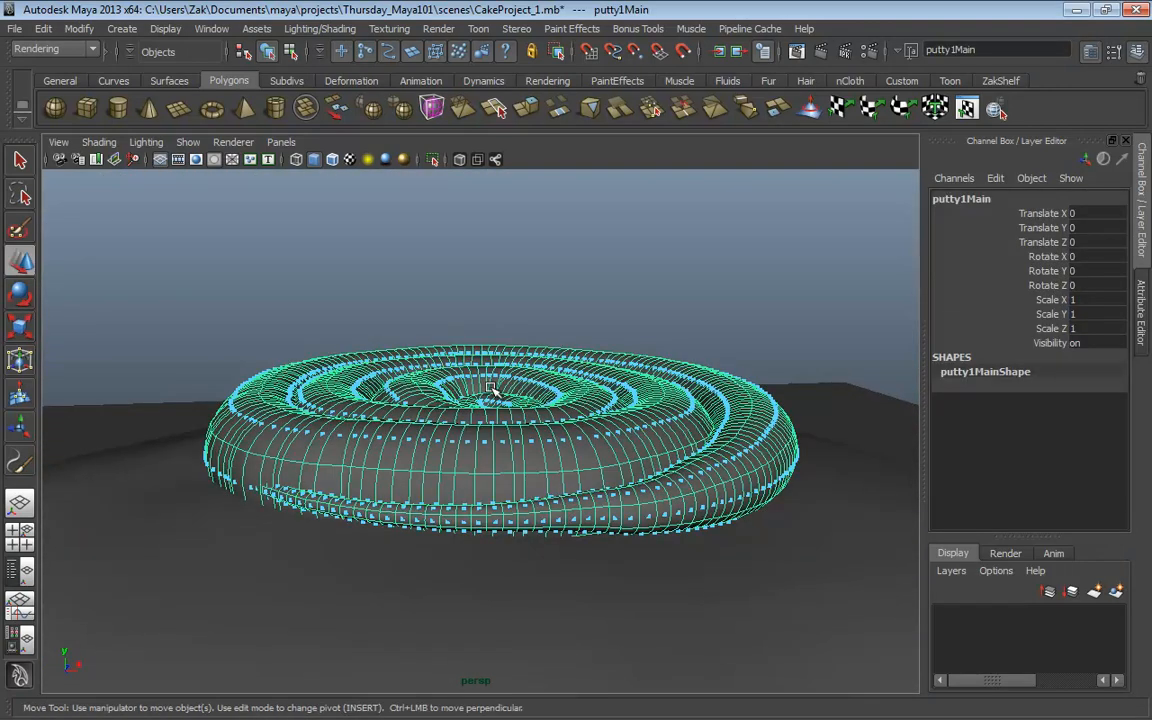
{"action": "right_click_drag", "start_coordinate": [492, 388], "coordinate": [414, 394], "text": "alt"}
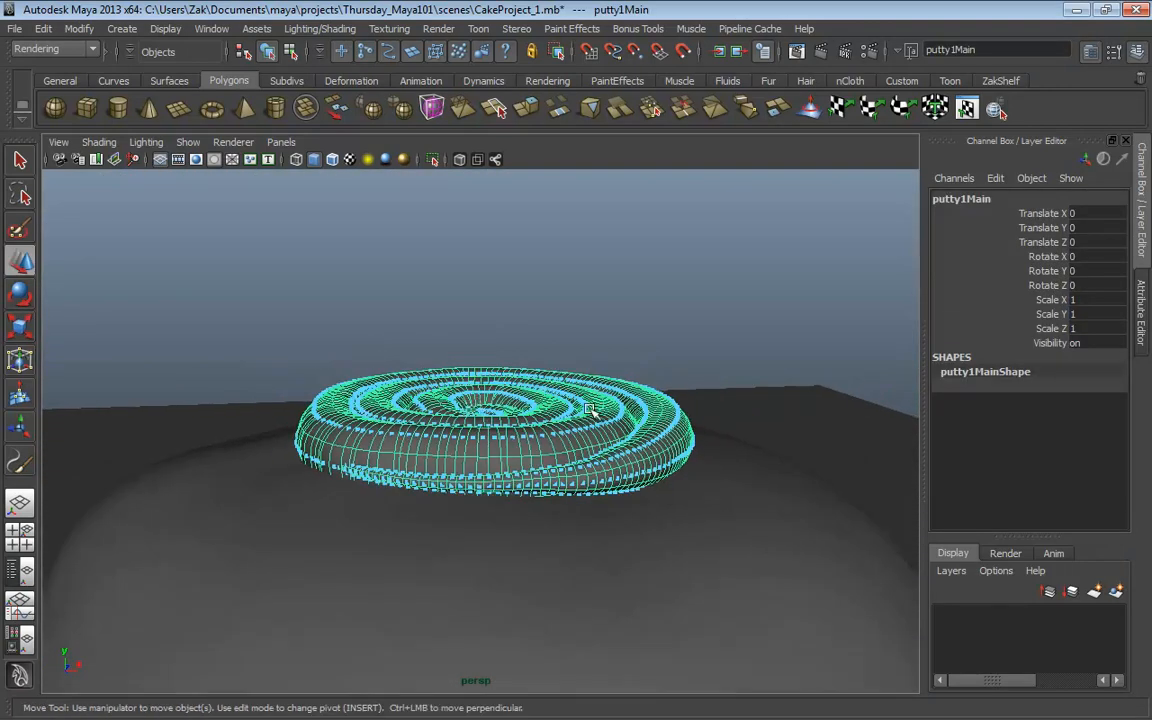
{"action": "right_click_drag", "start_coordinate": [590, 410], "coordinate": [410, 418], "text": "alt"}
{"action": "left_click", "coordinate": [72, 30]}
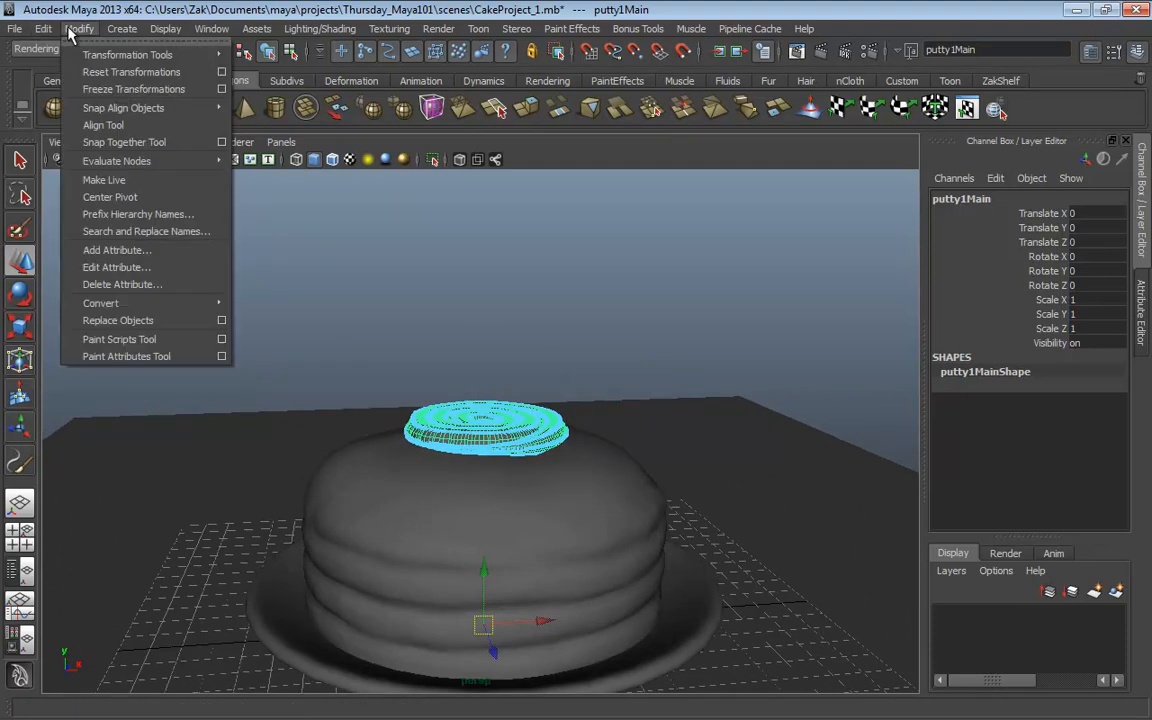
{"action": "left_click", "coordinate": [110, 197]}
{"action": "right_click_drag", "start_coordinate": [136, 190], "coordinate": [737, 422], "text": "alt"}
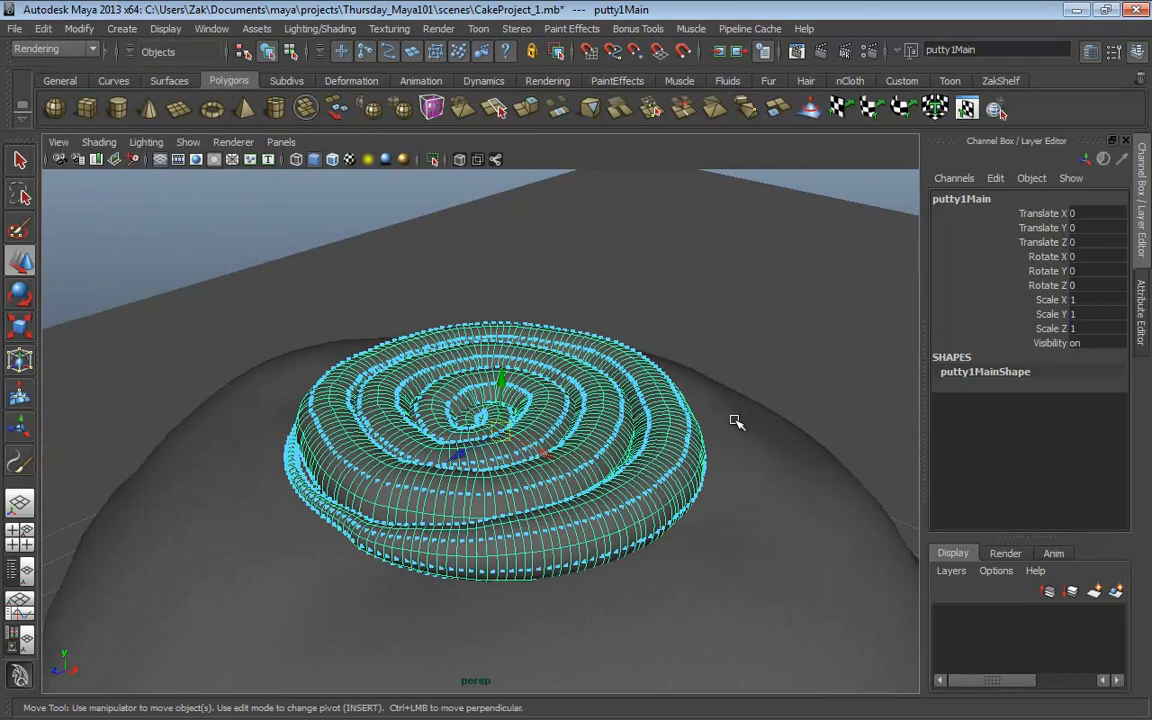
{"action": "left_click_drag", "start_coordinate": [737, 422], "coordinate": [499, 385], "text": "alt"}
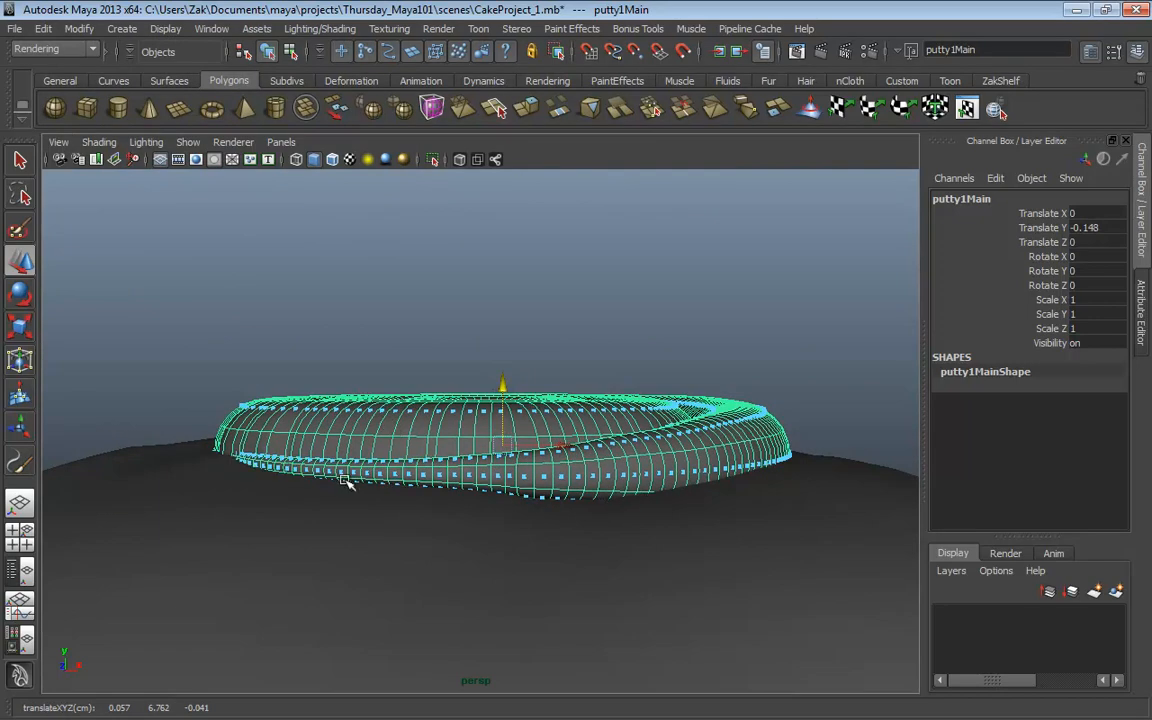
Step: Inspect the swirl's seating on the cake from the side and above, deselecting and reselecting the mesh
{"action": "left_click_drag", "start_coordinate": [677, 468], "coordinate": [465, 483], "text": "alt"}
{"action": "right_click_drag", "start_coordinate": [520, 476], "coordinate": [480, 420], "text": "alt"}
{"action": "left_click", "coordinate": [648, 283]}
{"action": "left_click_drag", "start_coordinate": [648, 283], "coordinate": [704, 388], "text": "alt"}
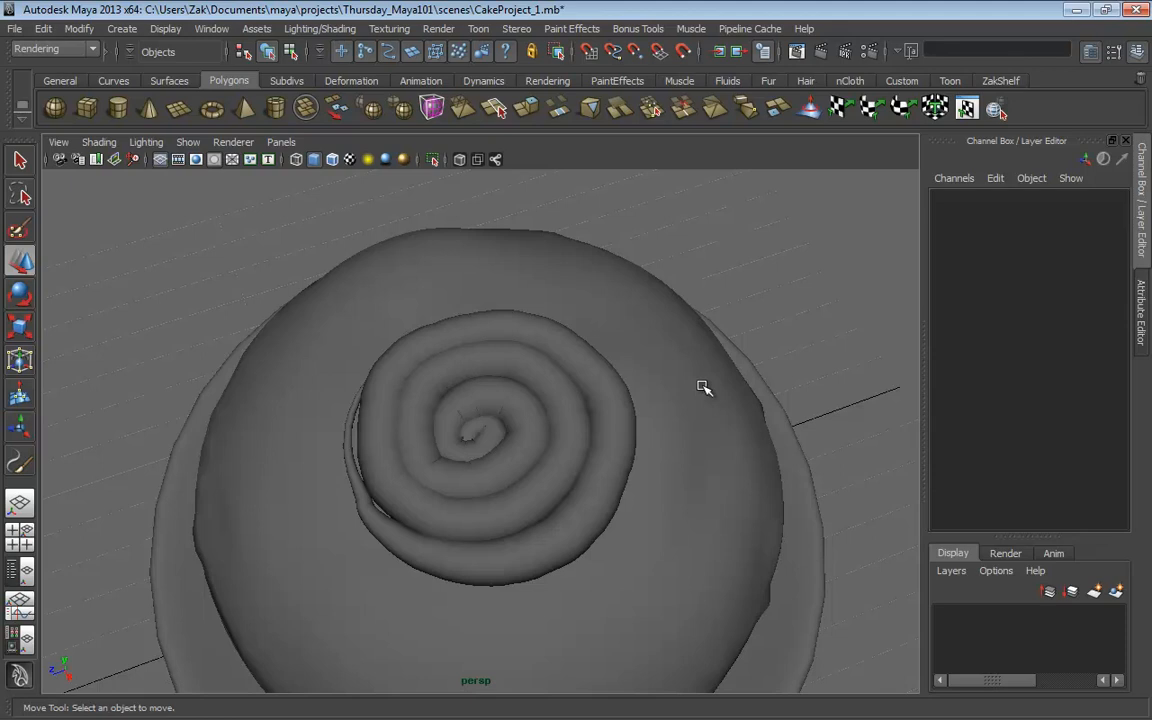
{"action": "left_click", "coordinate": [553, 476]}
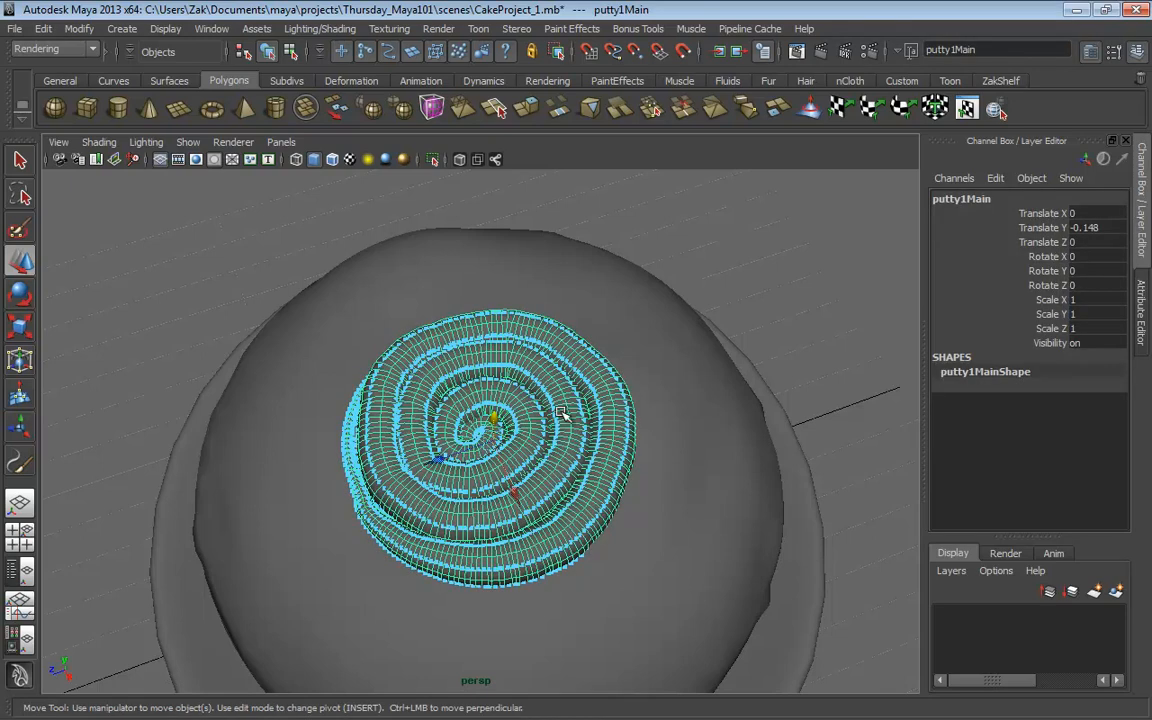
{"action": "scroll", "coordinate": [725, 393], "scroll_direction": "up", "scroll_amount": 5}
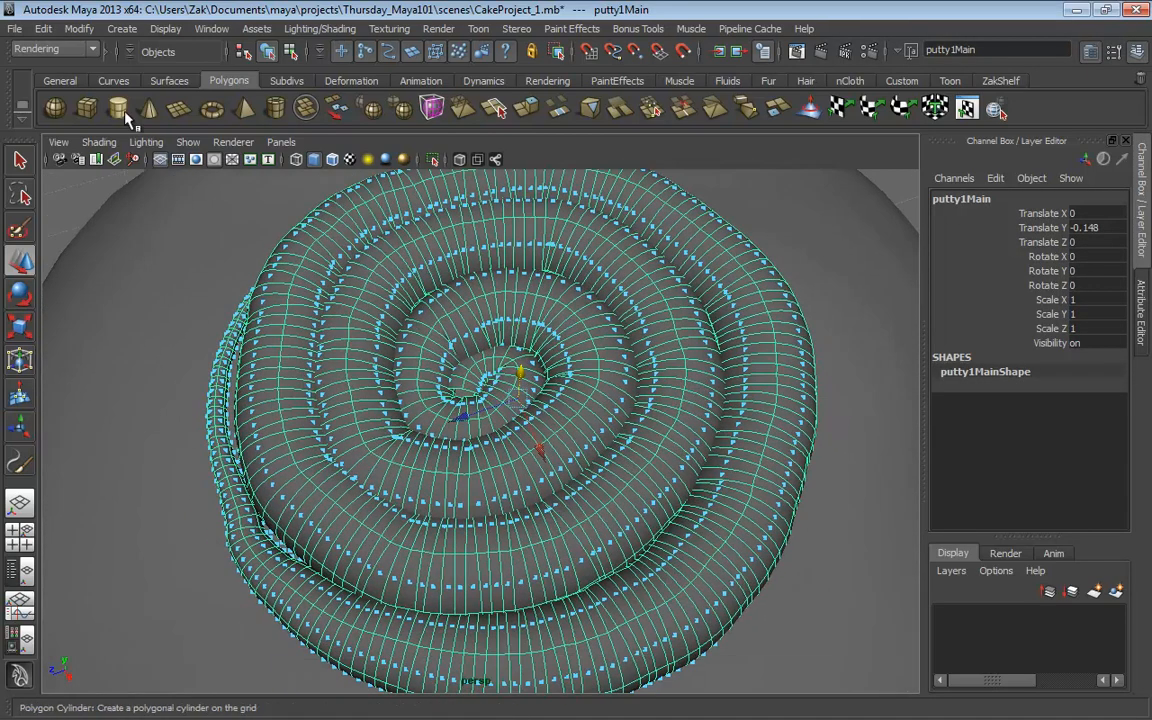
Step: Undo the swirl mesh's lowering, pivot centering, smooth preview, material assignment and conversion, back to the original putty stroke
{"action": "key", "text": "z"}
{"action": "key", "text": "z"}
{"action": "key", "text": "z"}
{"action": "key", "text": "z"}
{"action": "key", "text": "z"}
{"action": "key", "text": "z"}
{"action": "key", "text": "z"}
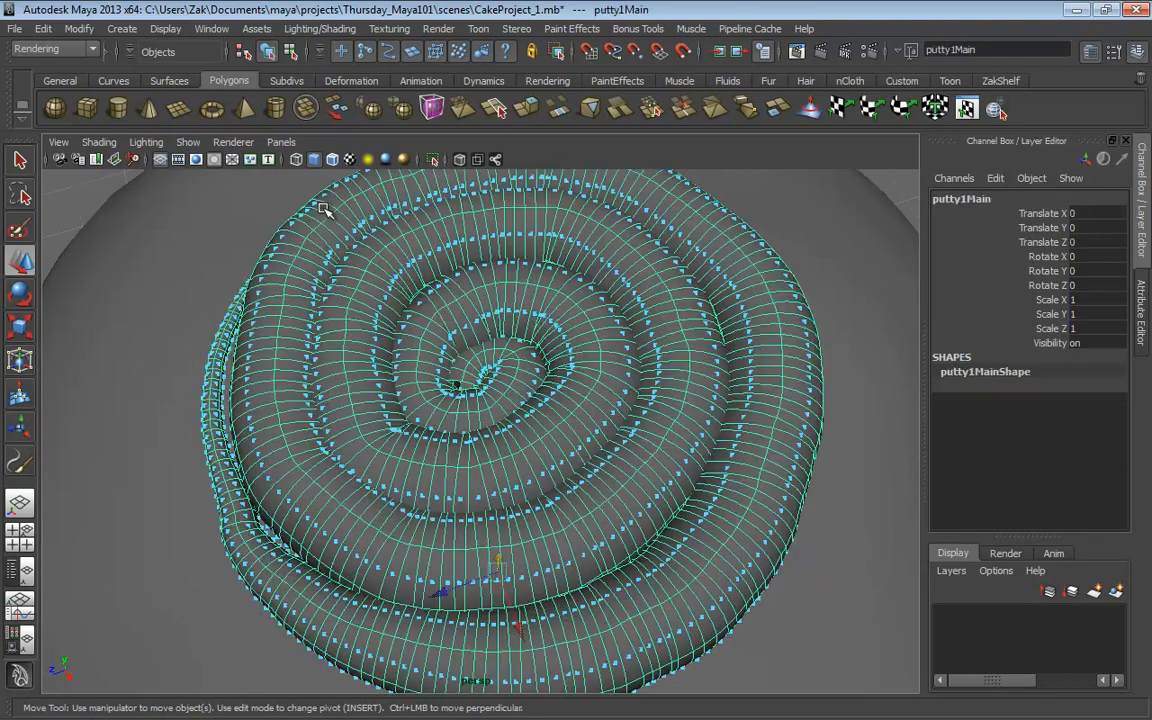
{"action": "left_click_drag", "start_coordinate": [331, 238], "coordinate": [347, 183], "text": "alt"}
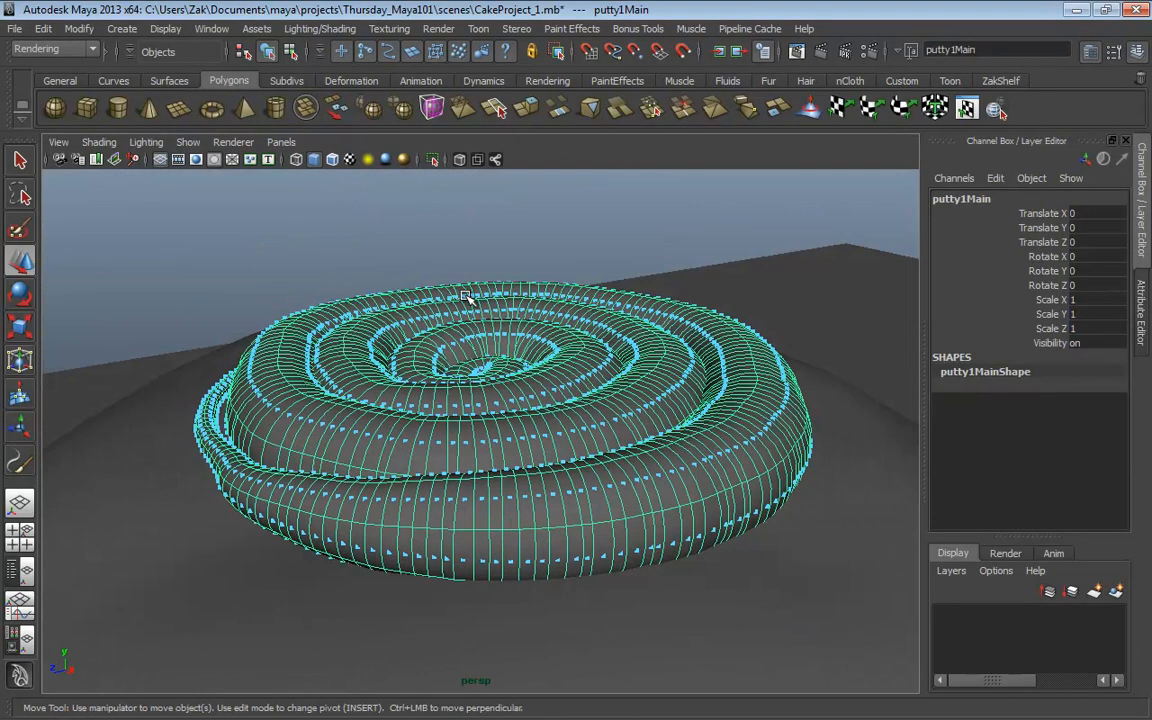
{"action": "key", "text": "z"}
{"action": "left_click", "coordinate": [399, 363]}
{"action": "left_click", "coordinate": [404, 363]}
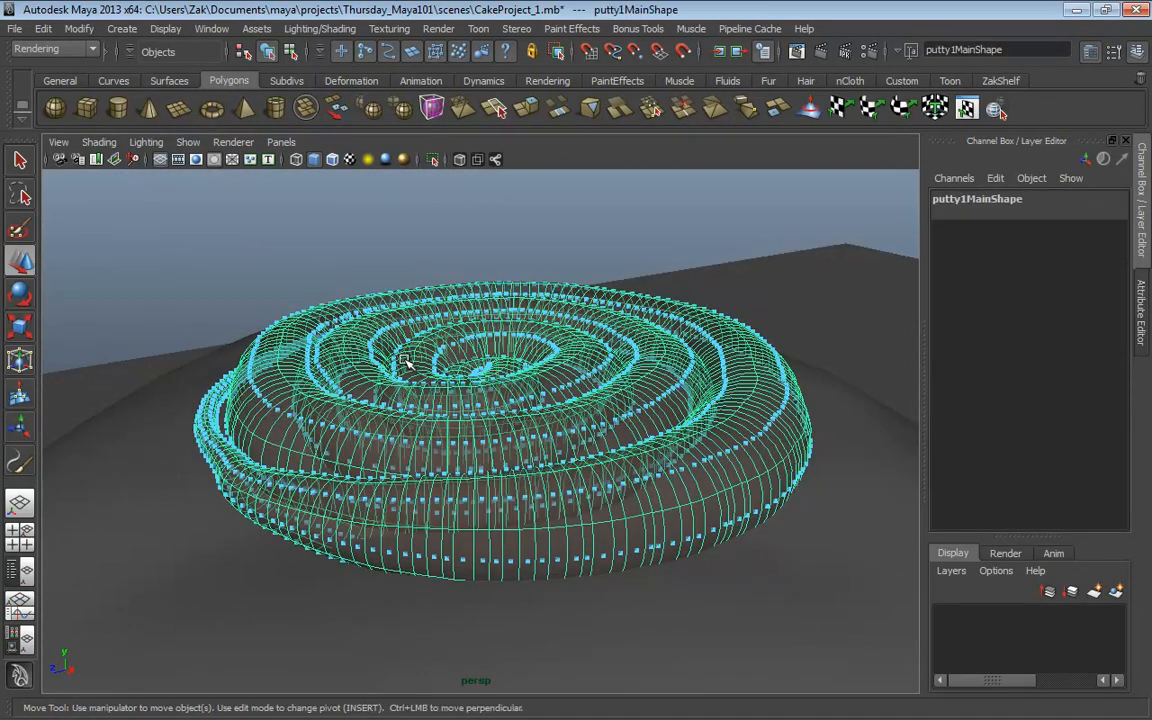
{"action": "key", "text": "z"}
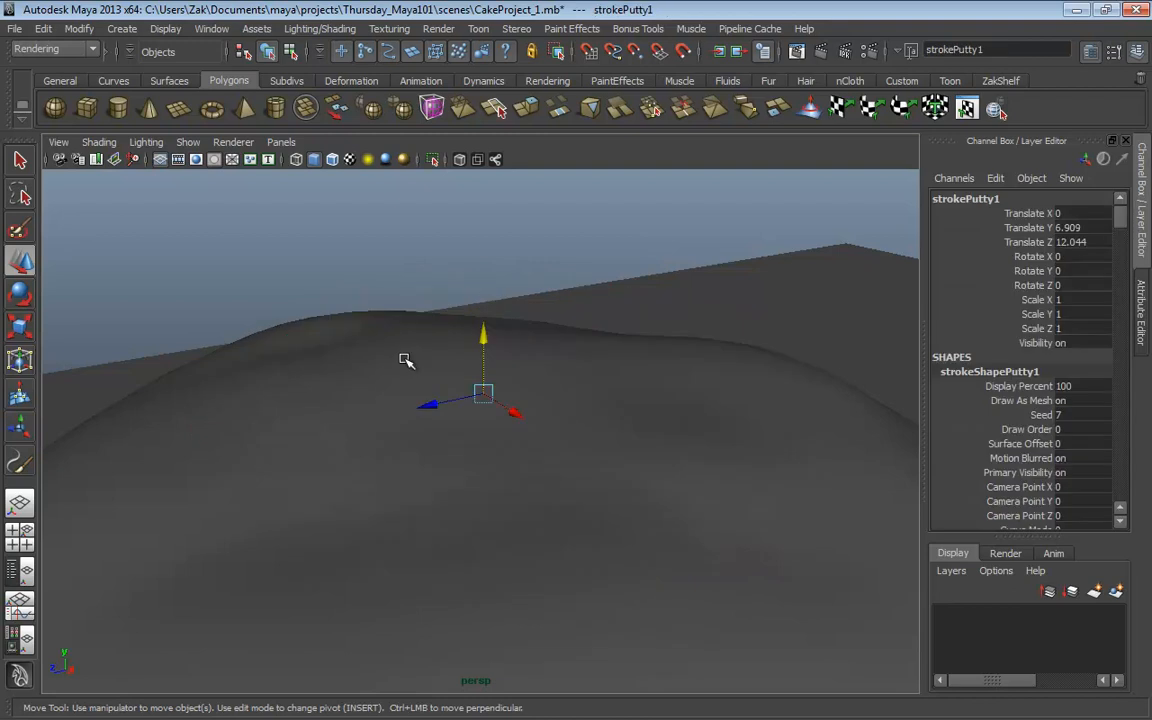
Step: Redo the stroke's polygon conversion, inspect the resulting mesh on the cake and undo the conversion again
{"action": "key", "text": "shift+z"}
{"action": "left_click_drag", "start_coordinate": [413, 352], "coordinate": [481, 437], "text": "alt"}
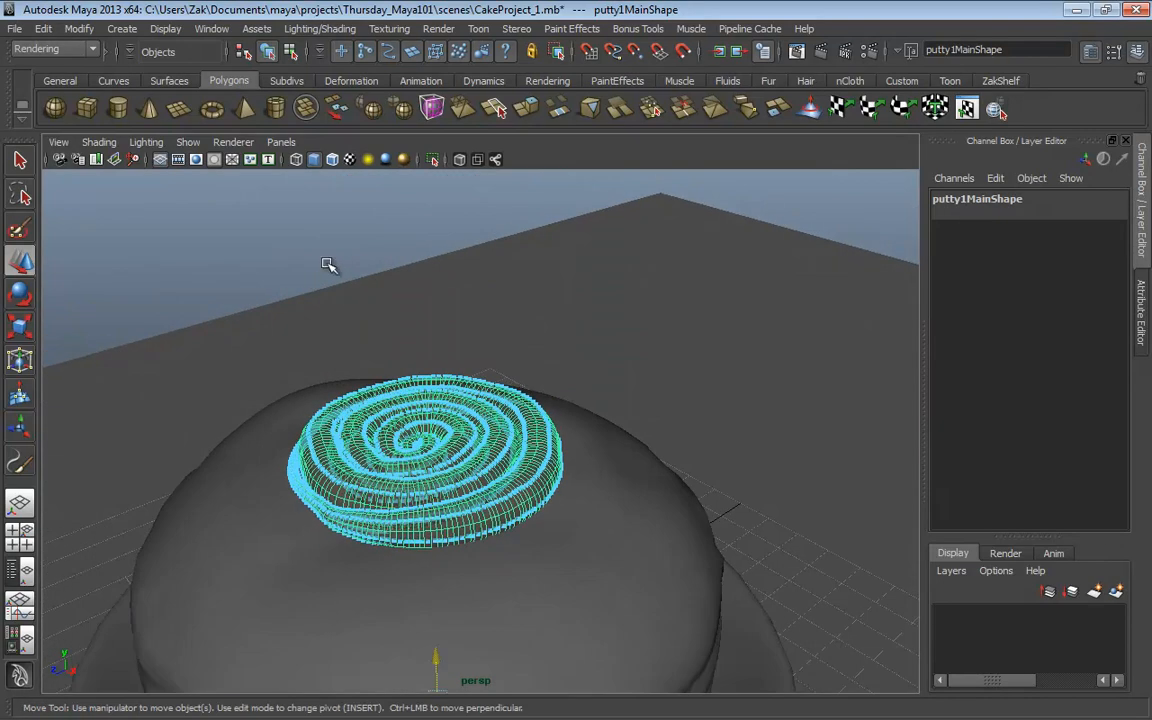
{"action": "left_click", "coordinate": [289, 219]}
{"action": "left_click_drag", "start_coordinate": [525, 390], "coordinate": [466, 428], "text": "alt"}
{"action": "left_click", "coordinate": [466, 428]}
{"action": "key", "text": "ctrl+z"}
{"action": "key", "text": "ctrl+z"}
{"action": "key", "text": "ctrl+z"}
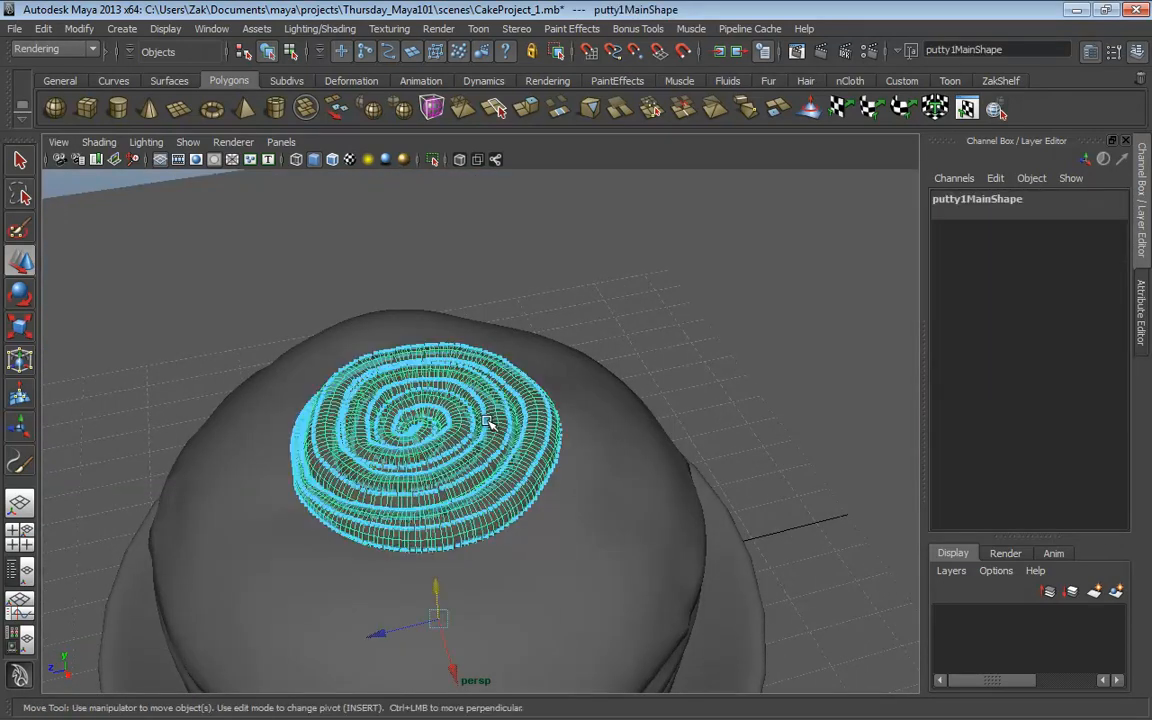
Step: Undo the putty stroke's move onto the cake, returning it to its original place beside the plate
{"action": "right_click_drag", "start_coordinate": [663, 424], "coordinate": [301, 424], "text": "alt"}
{"action": "left_click_drag", "start_coordinate": [301, 424], "coordinate": [557, 452], "text": "alt"}
{"action": "right_click_drag", "start_coordinate": [557, 452], "coordinate": [764, 463], "text": "alt"}
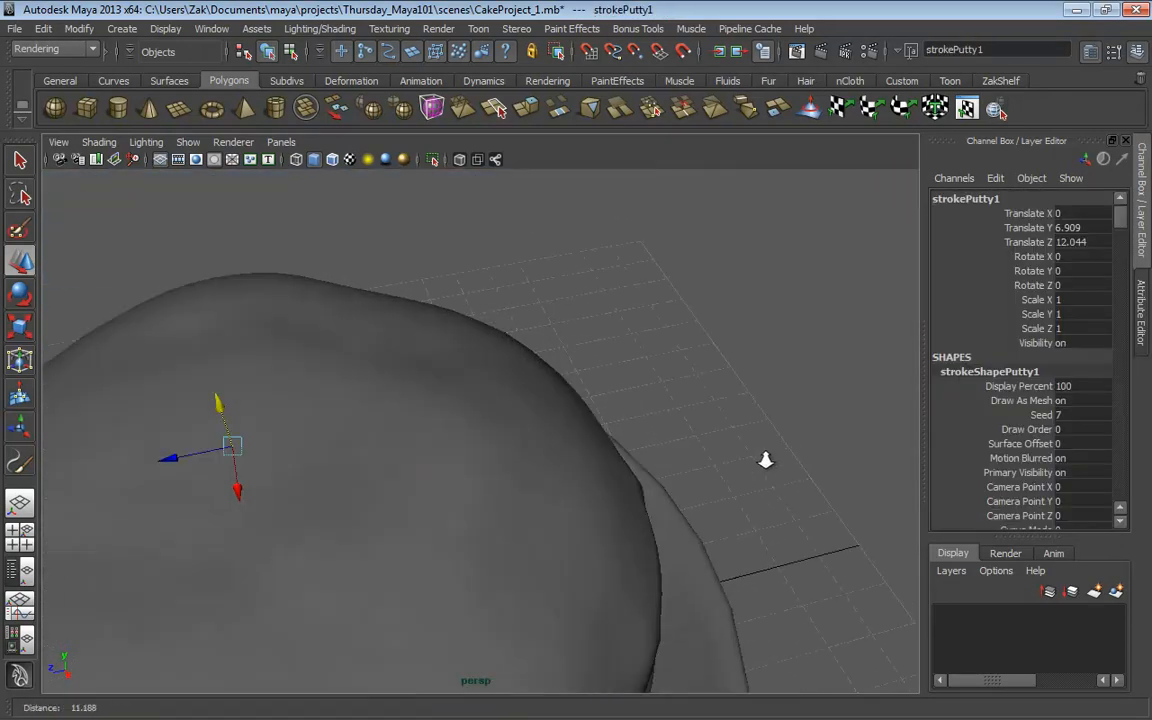
{"action": "middle_click_drag", "start_coordinate": [417, 432], "coordinate": [466, 351], "text": "alt"}
{"action": "key", "text": "ctrl+z"}
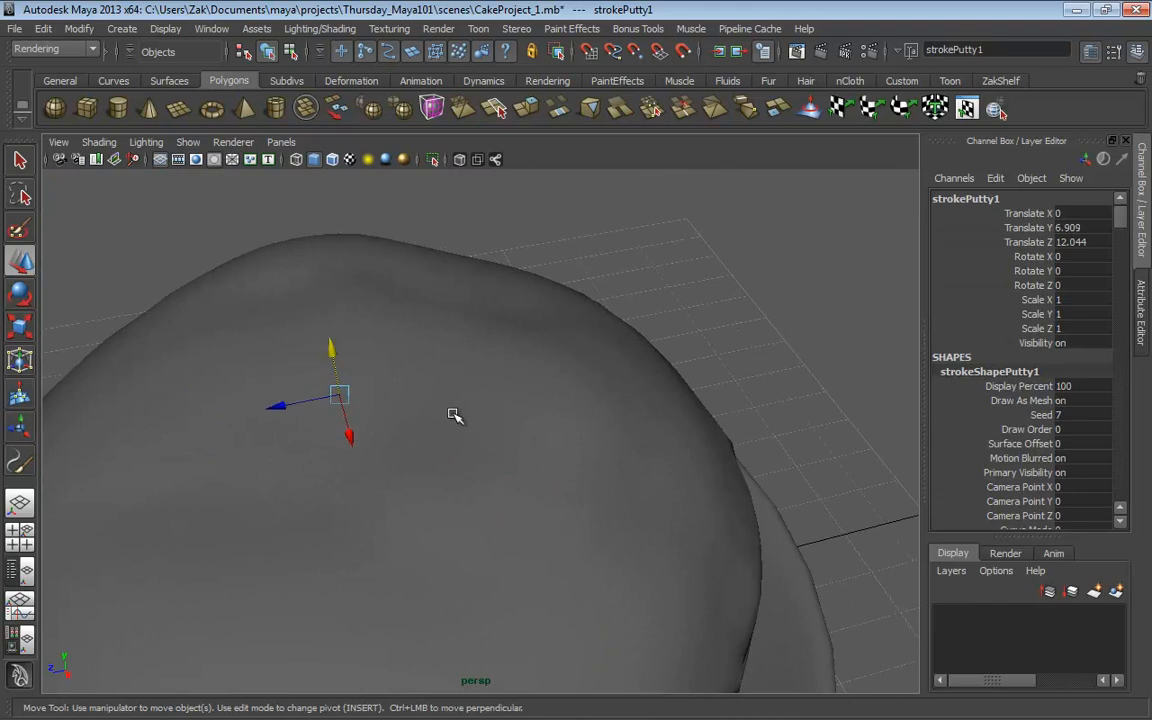
{"action": "left_click_drag", "start_coordinate": [455, 414], "coordinate": [400, 337], "text": "alt"}
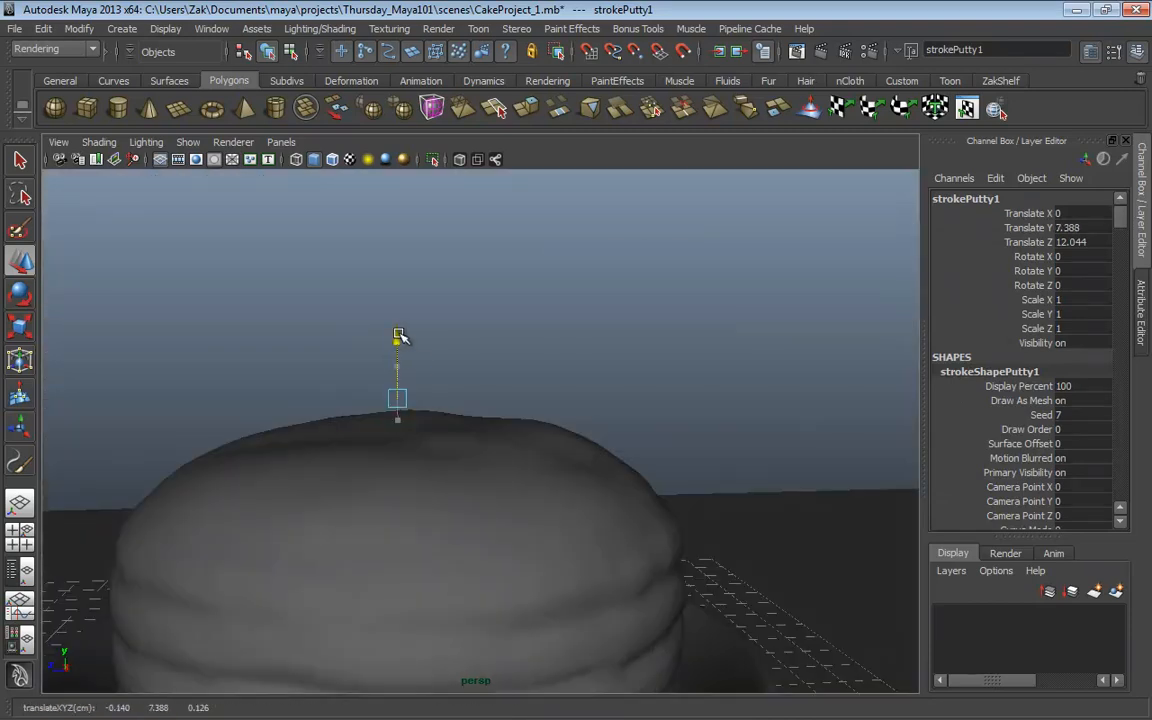
{"action": "key", "text": "ctrl+z"}
{"action": "key", "text": "ctrl+z"}
{"action": "right_click_drag", "start_coordinate": [519, 367], "coordinate": [450, 440], "text": "alt"}
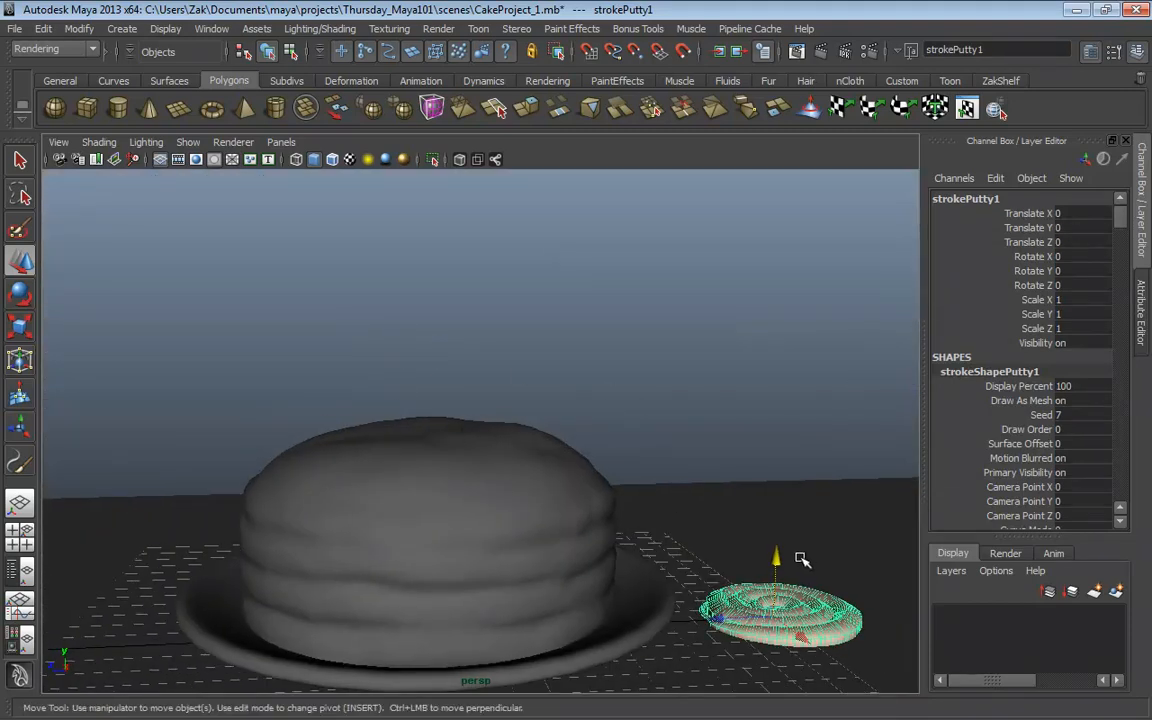
{"action": "middle_click_drag", "start_coordinate": [766, 532], "coordinate": [609, 429], "text": "alt"}
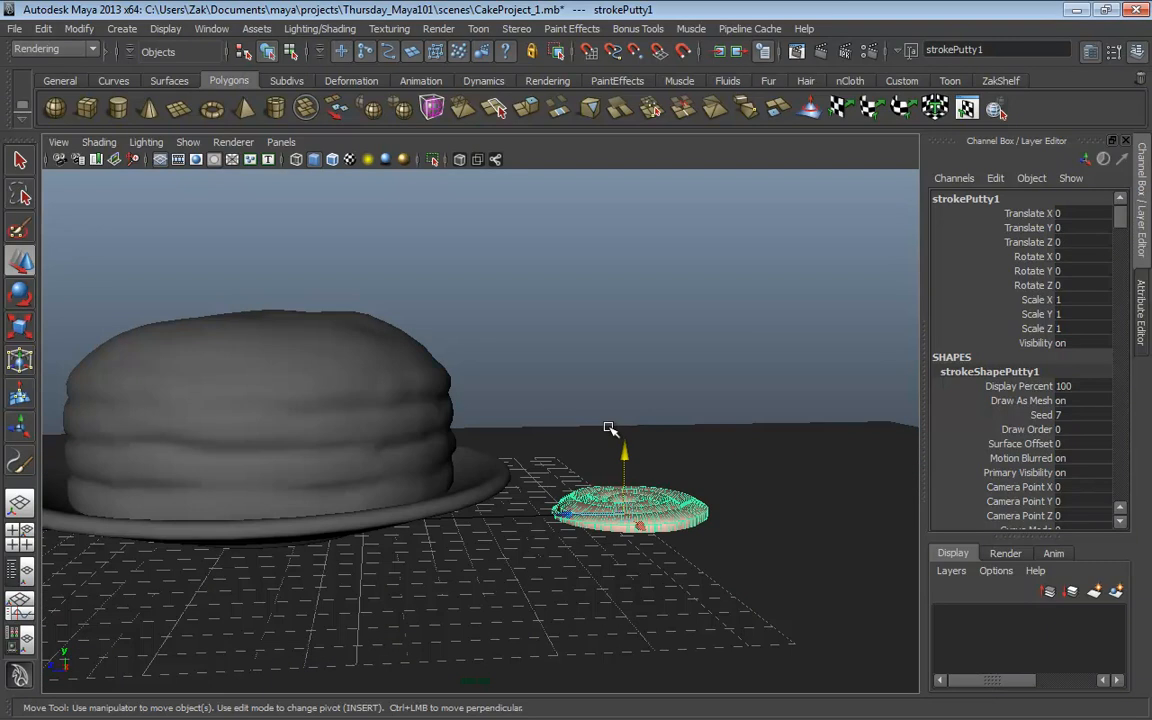
{"action": "key", "text": "f"}
{"action": "left_click_drag", "start_coordinate": [597, 424], "coordinate": [645, 427], "text": "alt"}
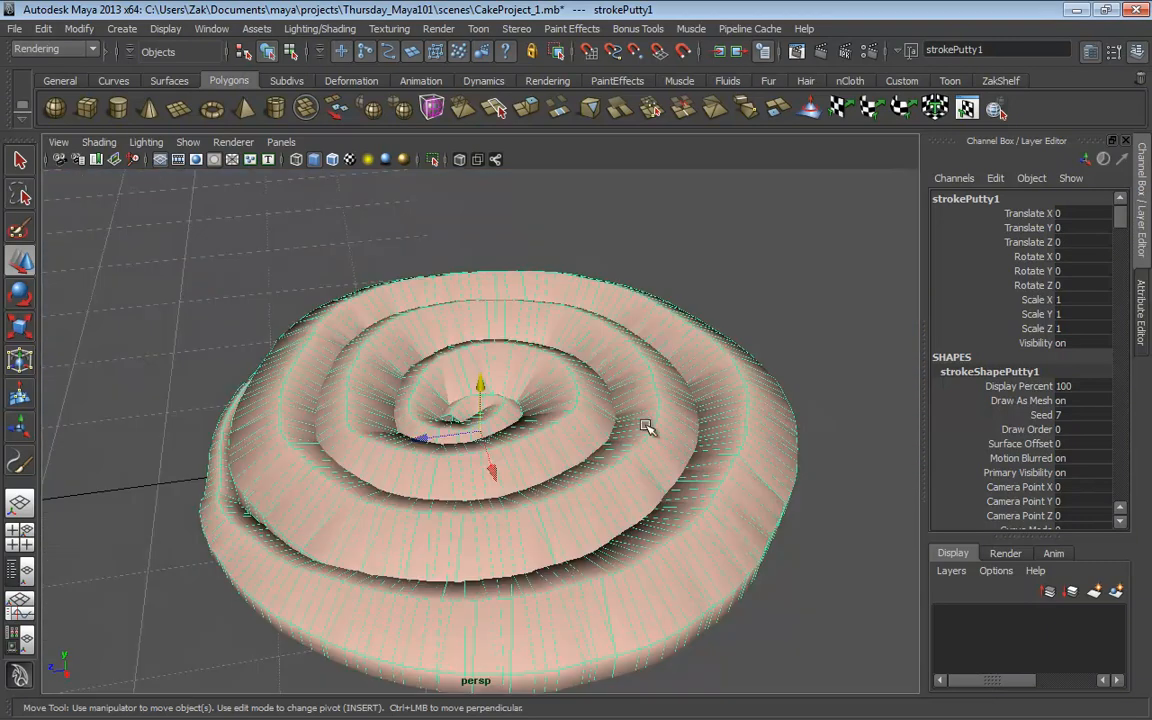
Step: Reset the Convert Paint Effects to Polygons options to their defaults and convert the putty stroke
{"action": "left_click", "coordinate": [79, 28]}
{"action": "mouse_move", "coordinate": [150, 303]}
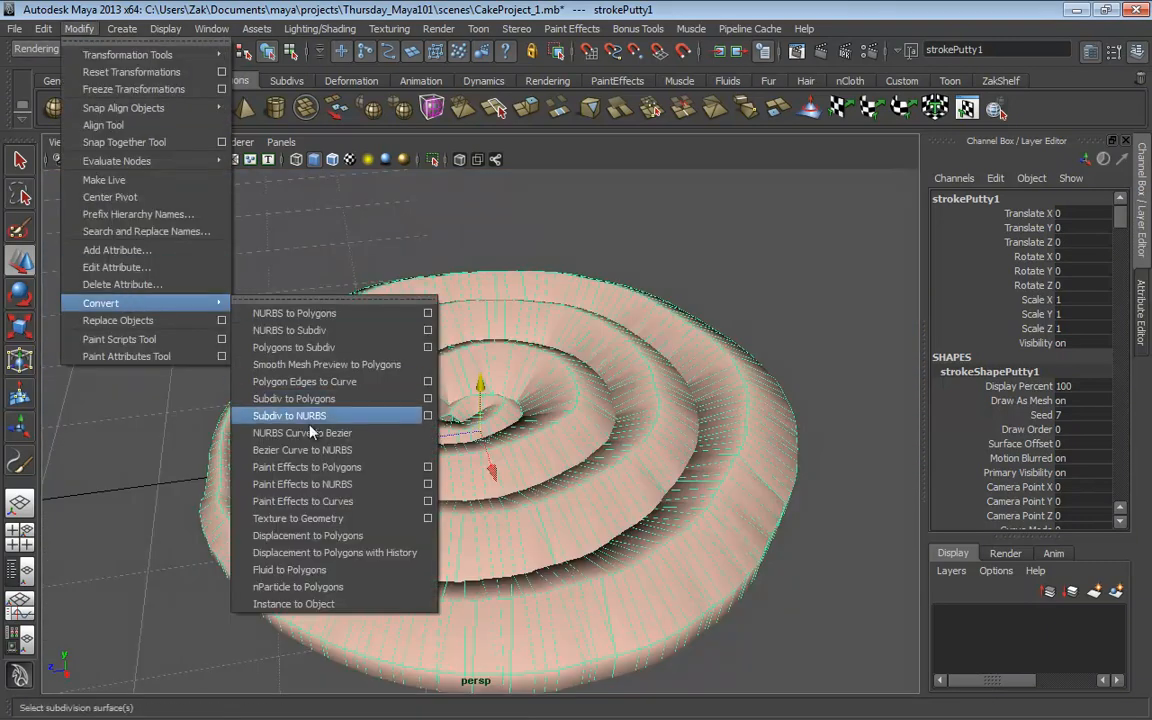
{"action": "left_click", "coordinate": [427, 467]}
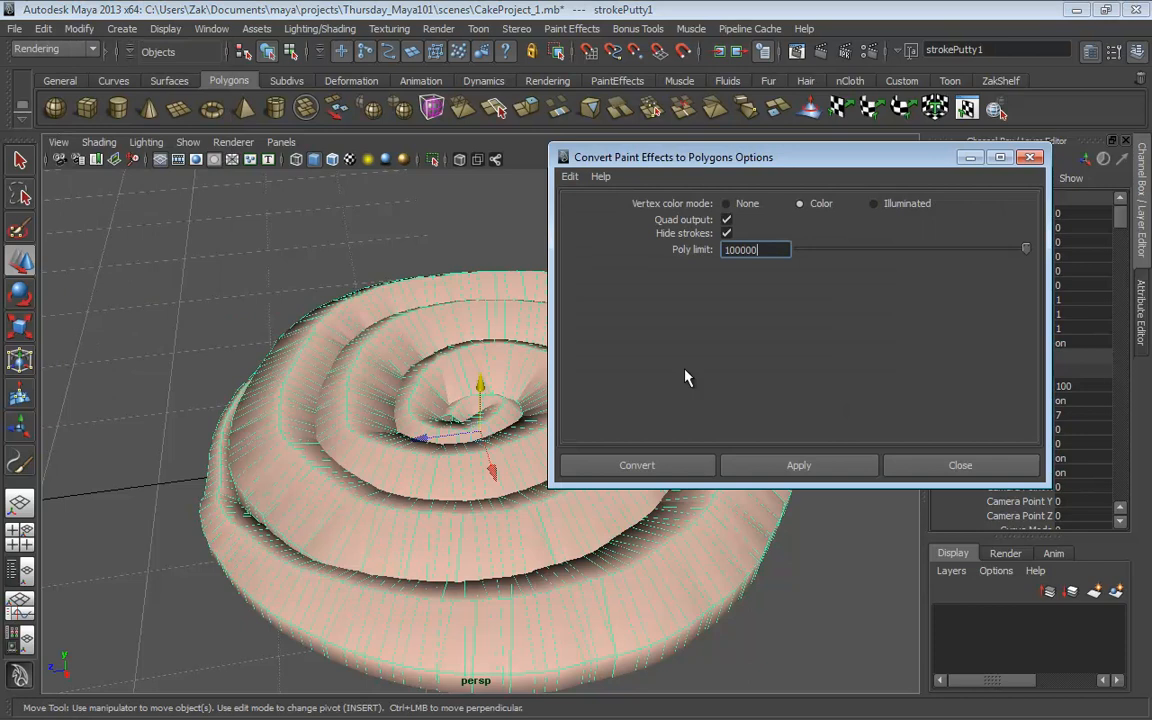
{"action": "left_click", "coordinate": [569, 177]}
{"action": "left_click", "coordinate": [569, 177]}
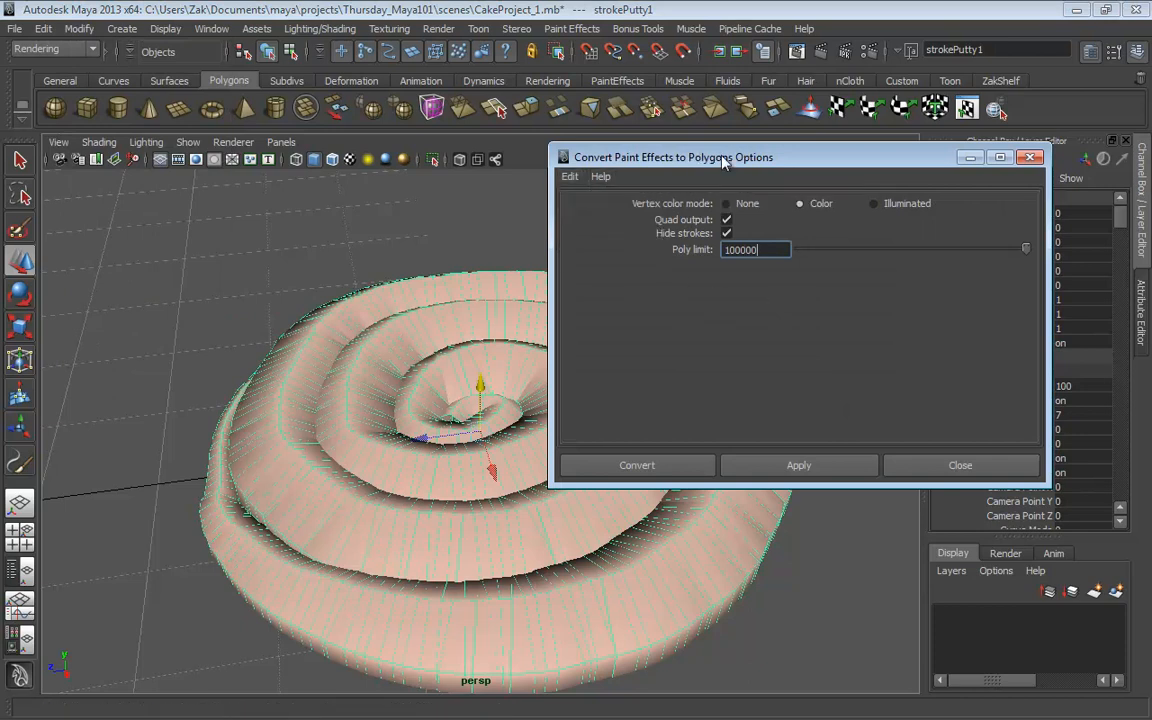
{"action": "left_click", "coordinate": [570, 177]}
{"action": "left_click", "coordinate": [605, 211]}
{"action": "left_click", "coordinate": [637, 466]}
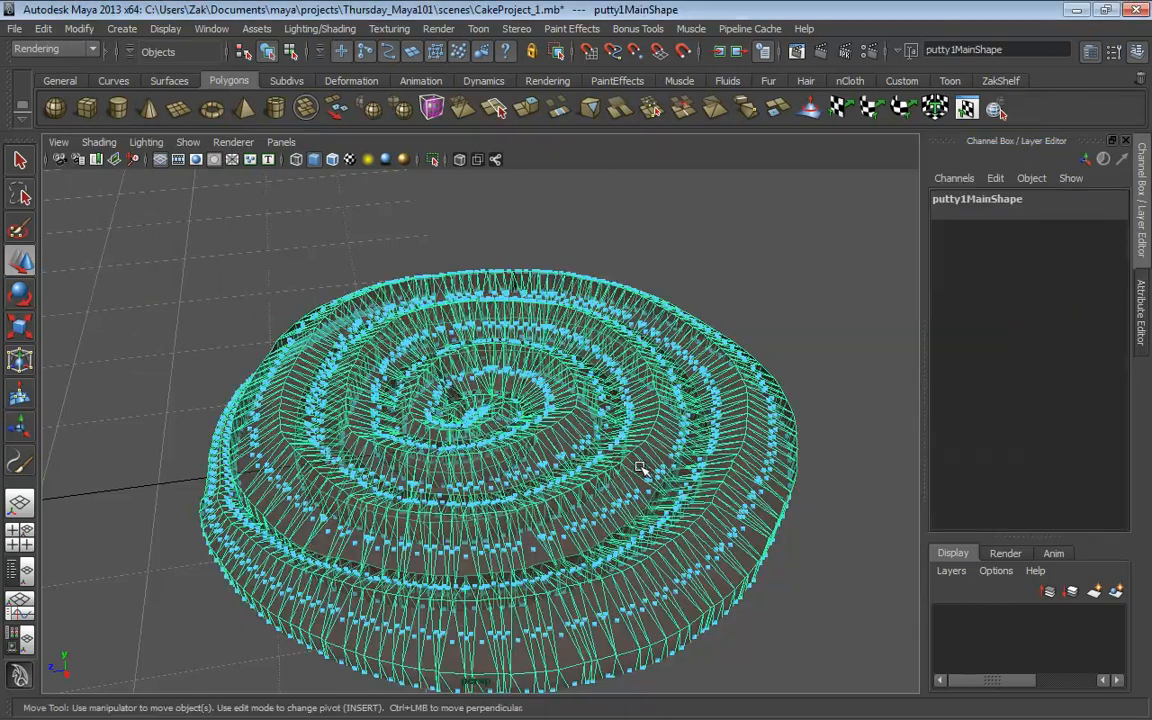
Step: Try to center the pivot of the newly converted swirl mesh beside the cake
{"action": "mouse_move", "coordinate": [580, 421]}
{"action": "left_mouse_down", "text": "alt"}
{"action": "mouse_move", "coordinate": [672, 438]}
{"action": "mouse_move", "coordinate": [658, 456]}
{"action": "mouse_move", "coordinate": [530, 390]}
{"action": "mouse_move", "coordinate": [450, 386]}
{"action": "left_mouse_up", "text": "alt"}
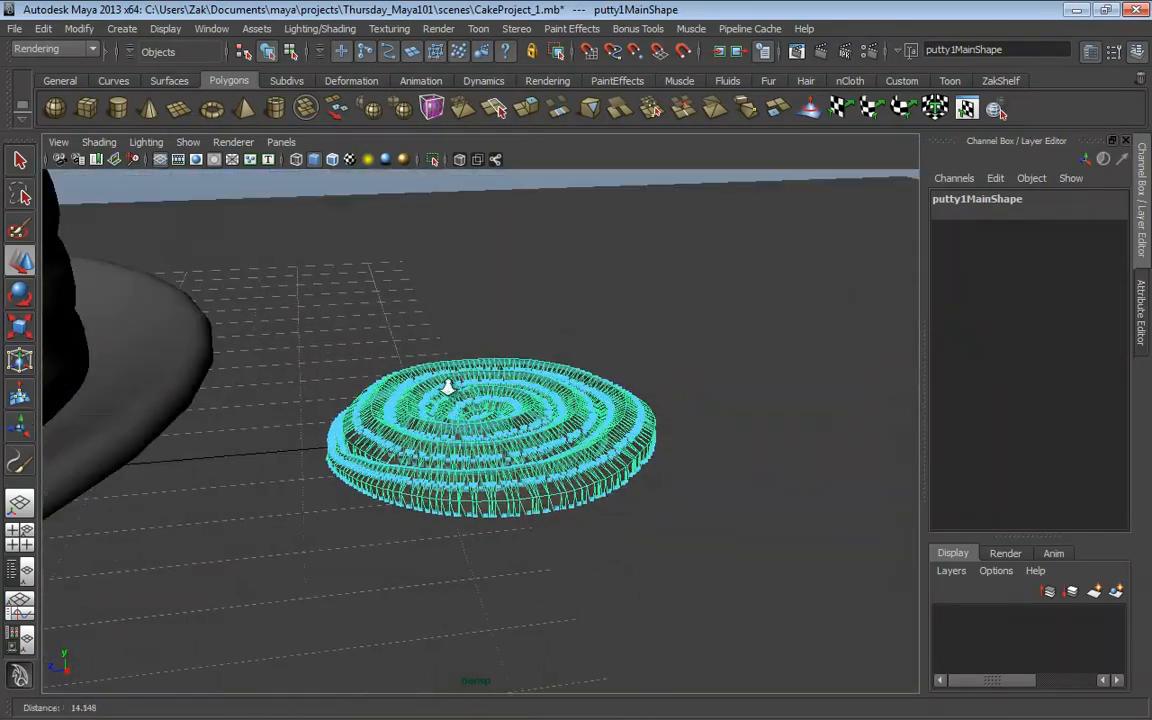
{"action": "left_click_drag", "start_coordinate": [568, 387], "coordinate": [300, 340], "text": "alt"}
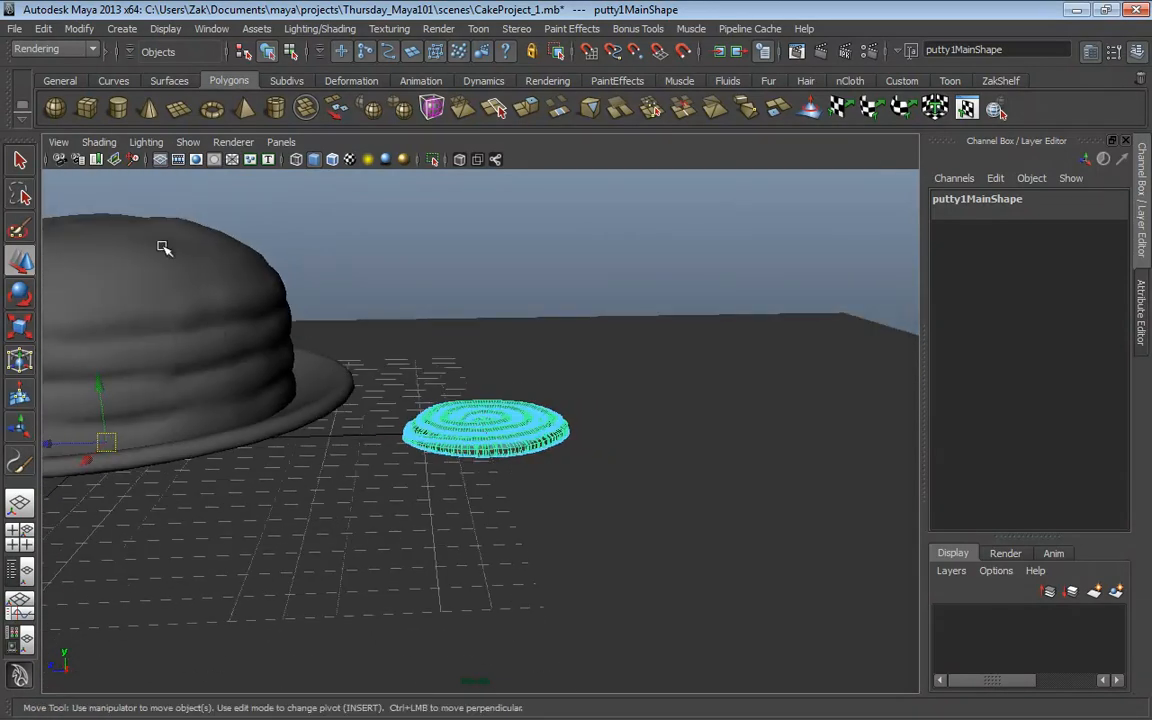
{"action": "left_click", "coordinate": [79, 28]}
{"action": "left_click", "coordinate": [108, 198]}
{"action": "left_click_drag", "start_coordinate": [547, 353], "coordinate": [494, 316], "text": "alt"}
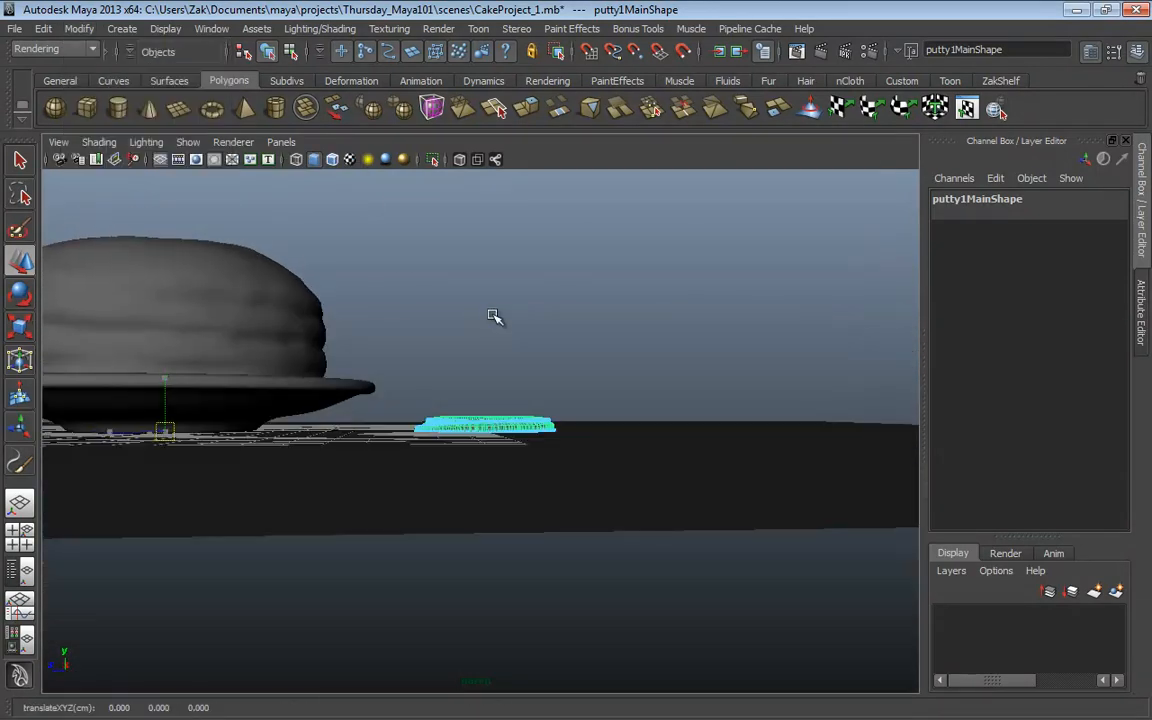
Step: Select an edge of the swirl mesh in component mode and return to object mode
{"action": "key", "text": "F8"}
{"action": "left_click", "coordinate": [500, 424]}
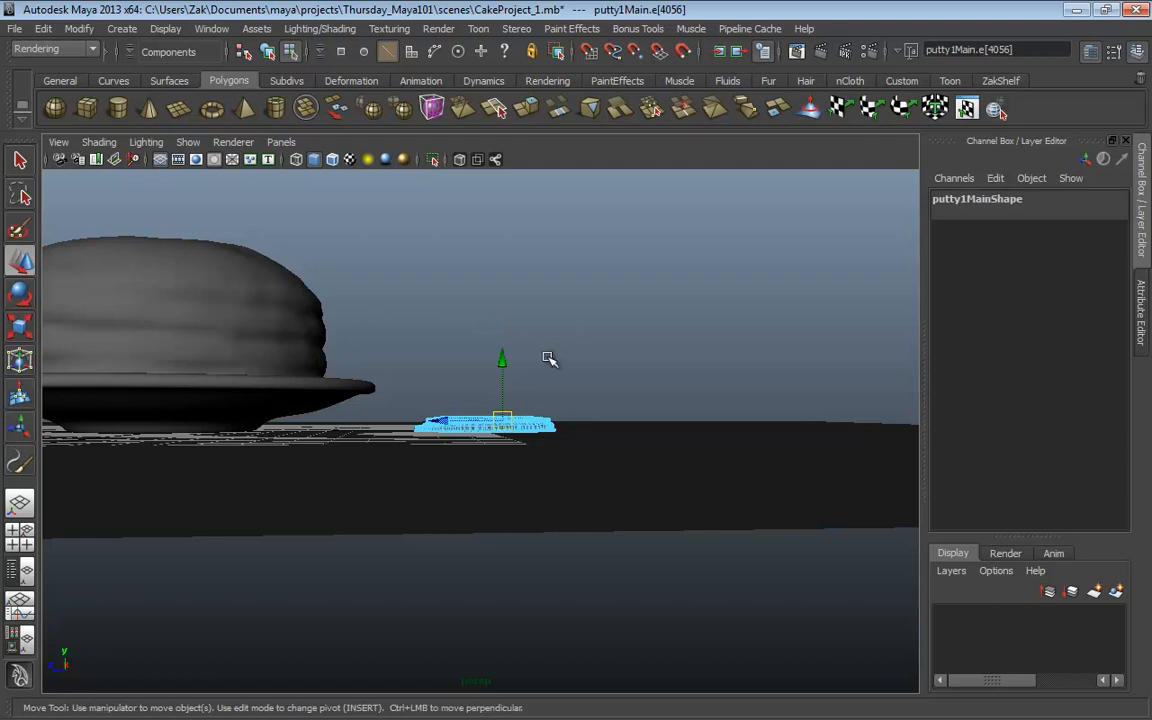
{"action": "left_click_drag", "start_coordinate": [548, 360], "coordinate": [571, 342], "text": "alt"}
{"action": "key", "text": "F8"}
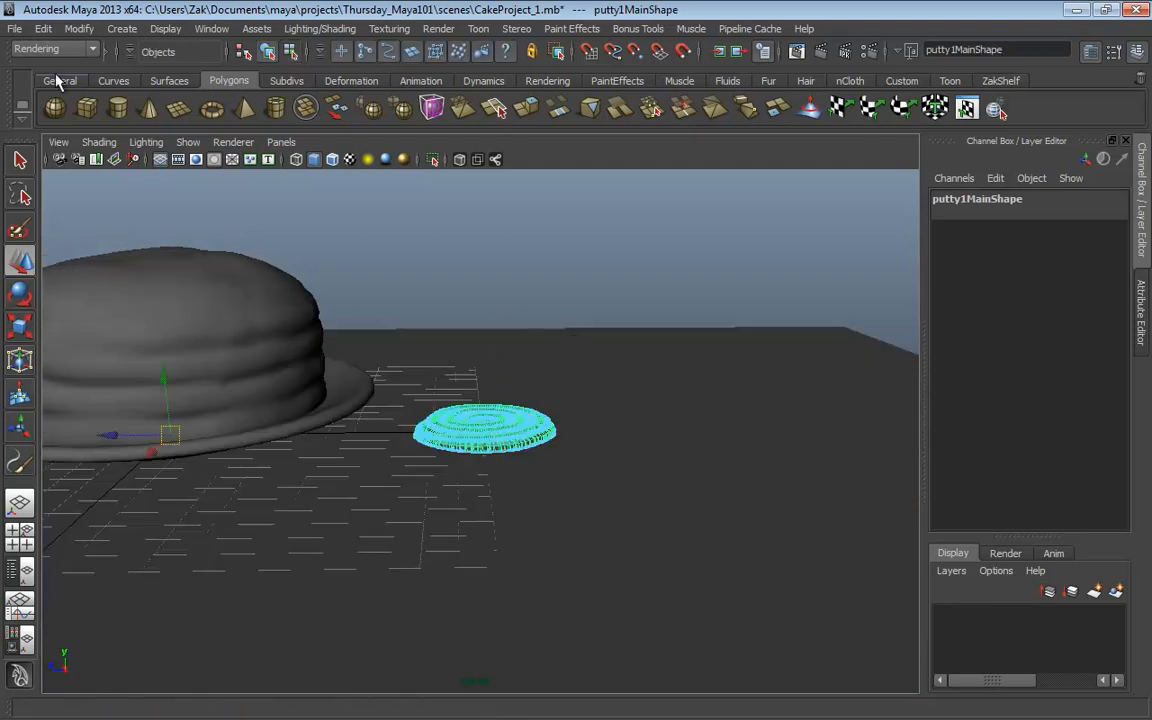
Step: Try centering the swirl mesh's pivot again, and undo back to the unconverted putty stroke
{"action": "left_click", "coordinate": [85, 31]}
{"action": "left_click", "coordinate": [113, 196]}
{"action": "right_click_drag", "start_coordinate": [491, 330], "coordinate": [330, 320], "text": "alt"}
{"action": "left_click_drag", "start_coordinate": [245, 379], "coordinate": [437, 303]}
{"action": "key", "text": "F8"}
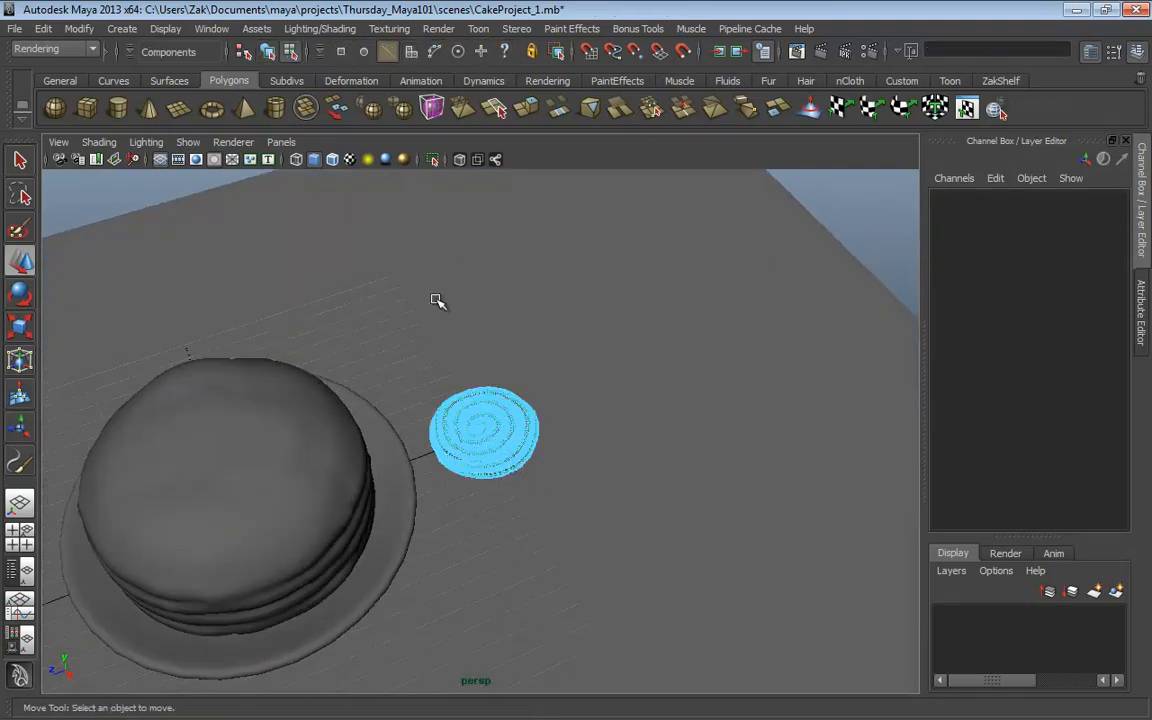
{"action": "key", "text": "F8"}
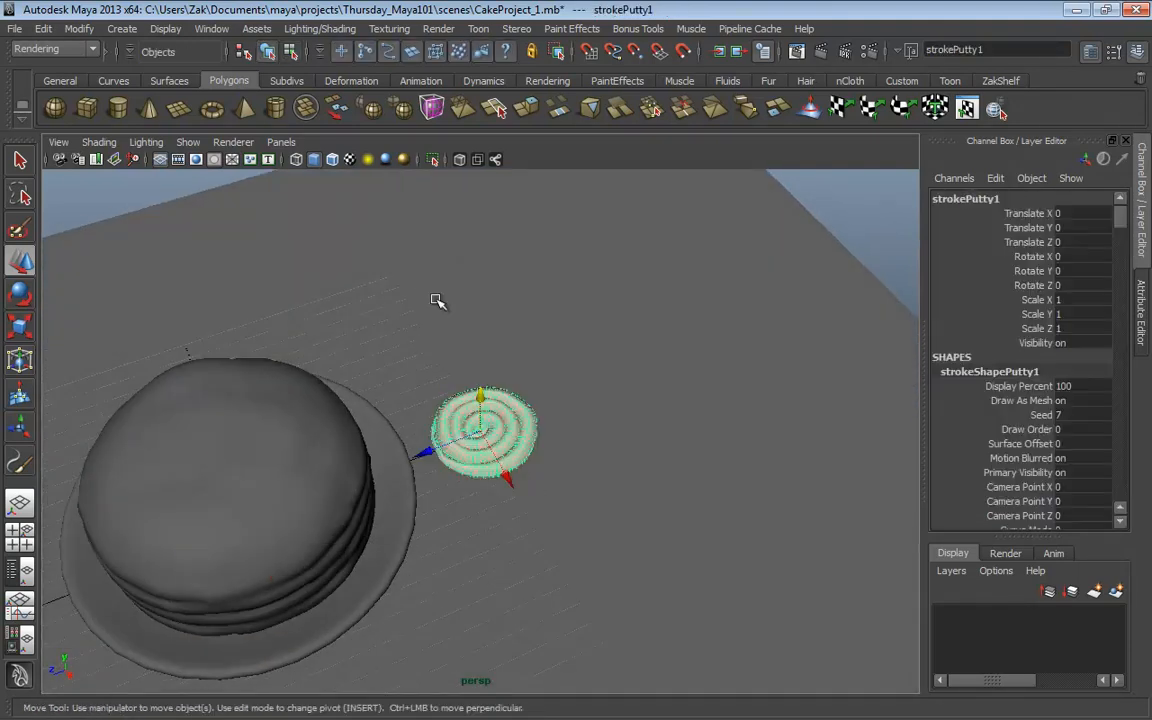
Step: Convert the putty spiral stroke beside the cake from Paint Effects to polygons with the current options
{"action": "middle_click_drag", "start_coordinate": [532, 342], "coordinate": [469, 352], "text": "alt"}
{"action": "right_click_drag", "start_coordinate": [469, 352], "coordinate": [786, 389], "text": "alt"}
{"action": "middle_click_drag", "start_coordinate": [540, 340], "coordinate": [568, 373], "text": "alt"}
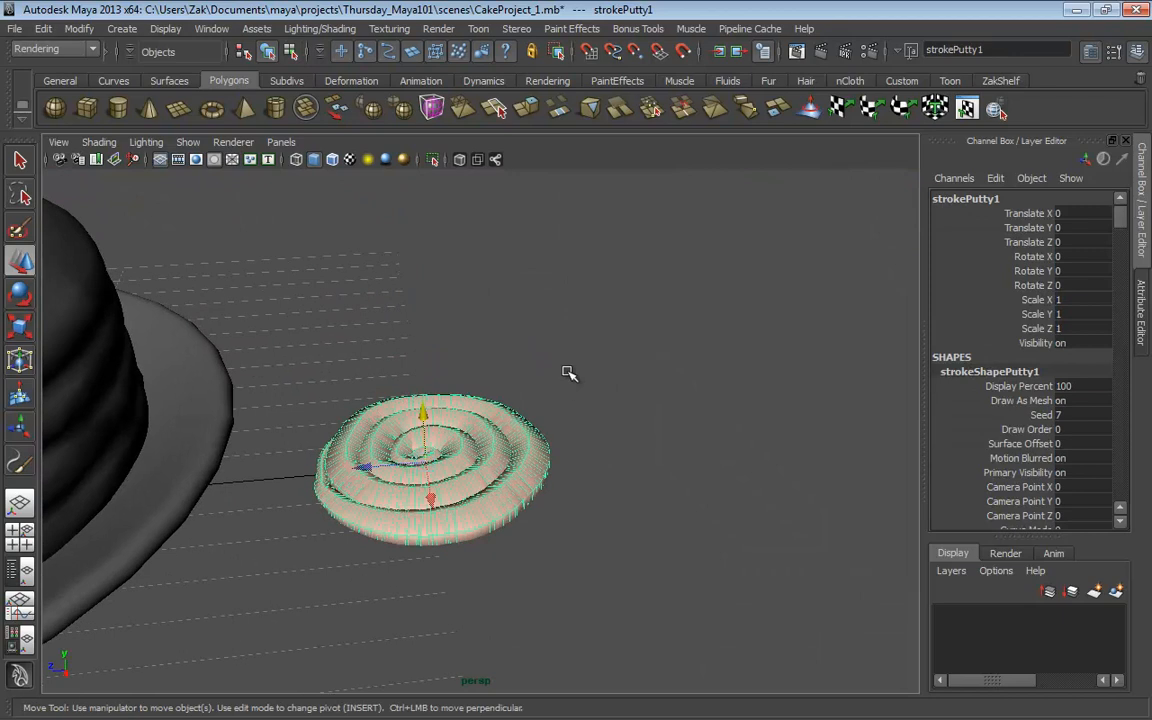
{"action": "left_click", "coordinate": [78, 28]}
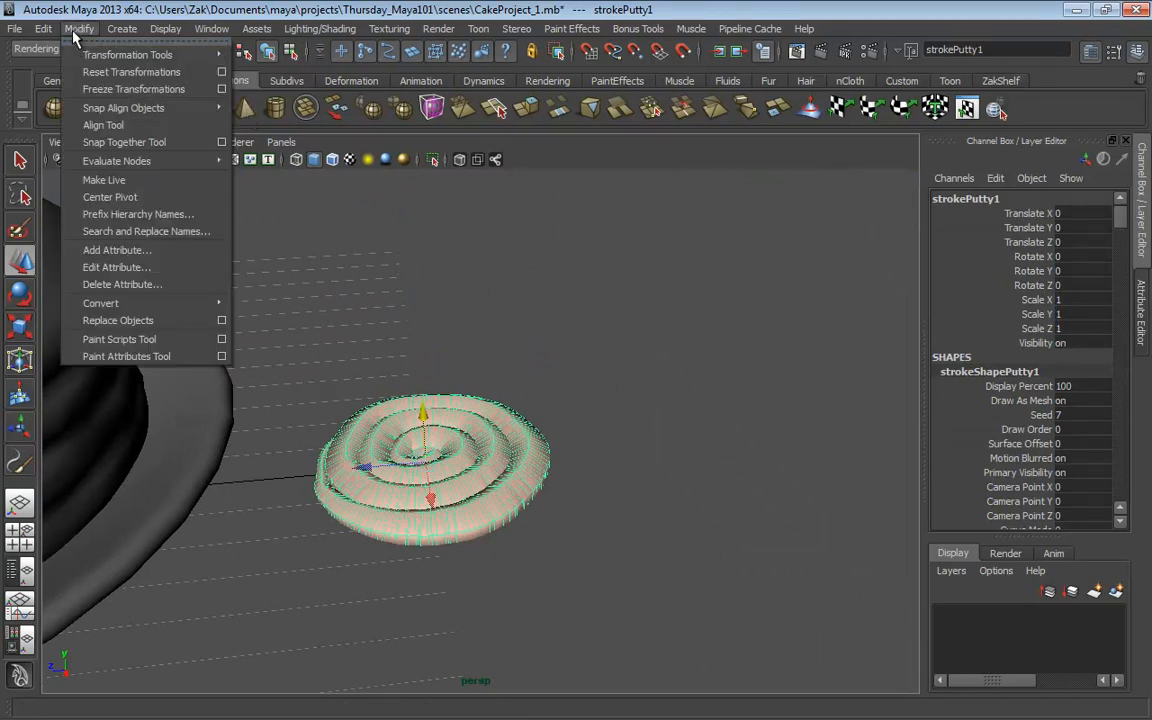
{"action": "mouse_move", "coordinate": [139, 309]}
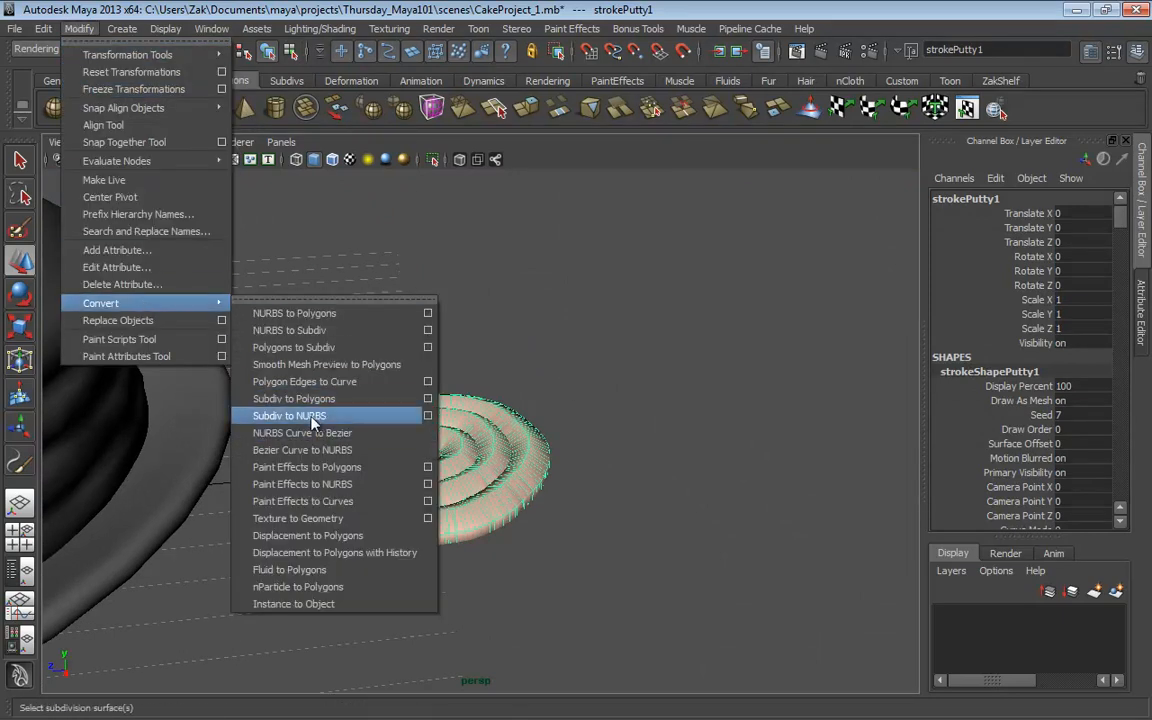
{"action": "left_click", "coordinate": [300, 467]}
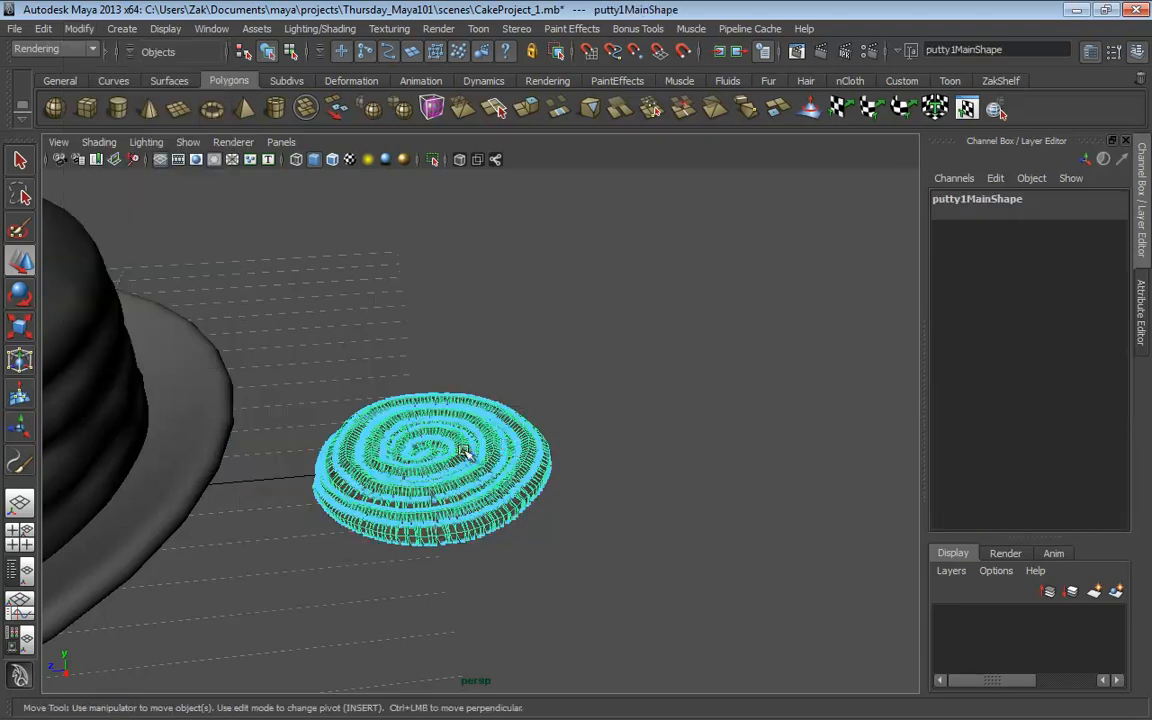
Step: Move the converted swirl up and about 11.85 cm along Z onto the top of the cake
{"action": "right_click_drag", "start_coordinate": [425, 454], "coordinate": [370, 440], "text": "alt"}
{"action": "middle_click_drag", "start_coordinate": [350, 442], "coordinate": [485, 452], "text": "alt"}
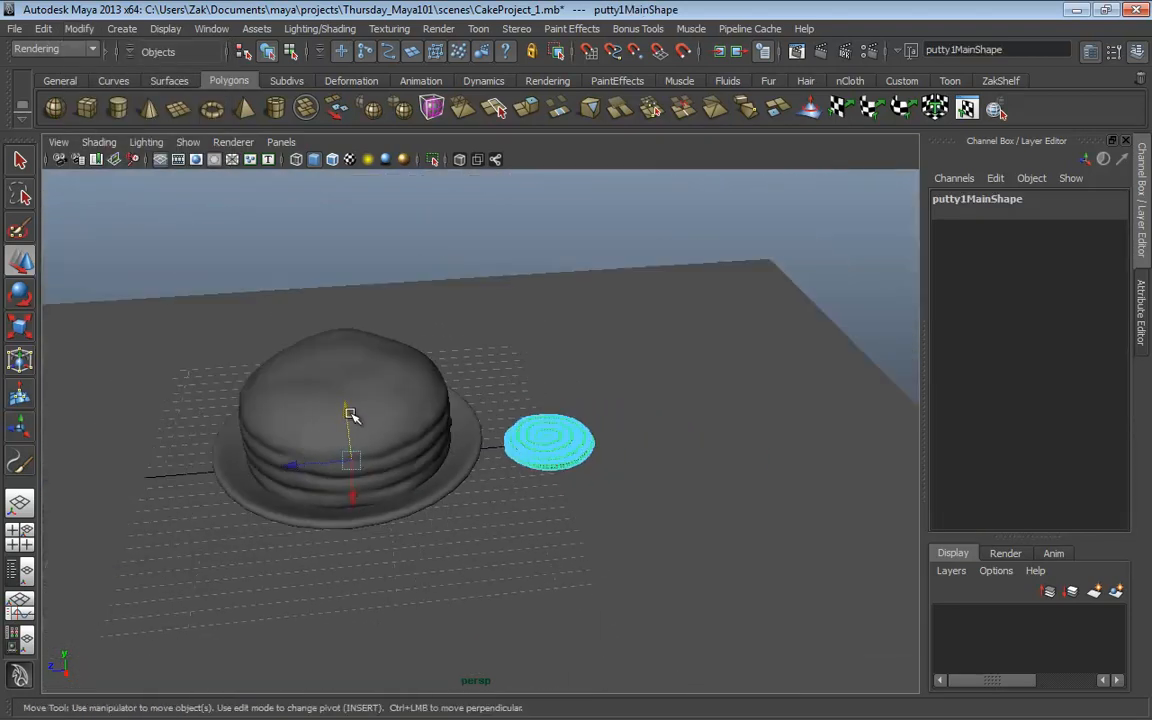
{"action": "left_click_drag", "start_coordinate": [350, 414], "coordinate": [336, 324]}
{"action": "left_click_drag", "start_coordinate": [279, 379], "coordinate": [51, 382]}
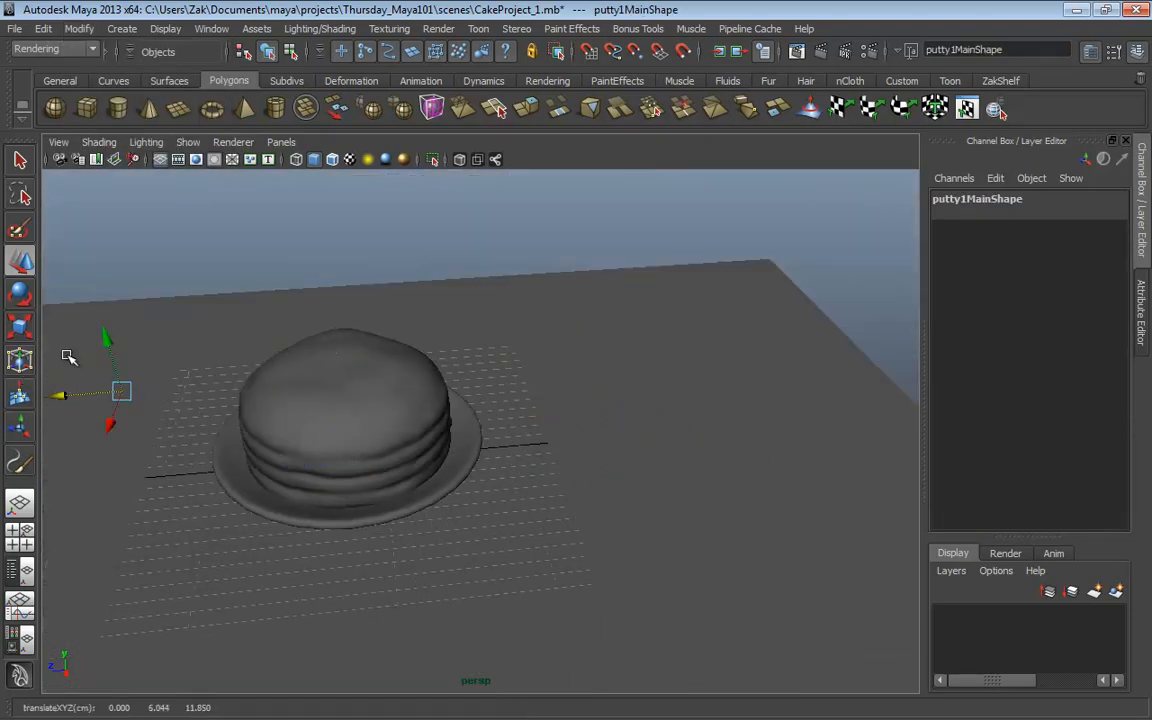
{"action": "left_click_drag", "start_coordinate": [111, 340], "coordinate": [113, 327]}
{"action": "left_click_drag", "start_coordinate": [320, 374], "coordinate": [429, 334], "text": "alt"}
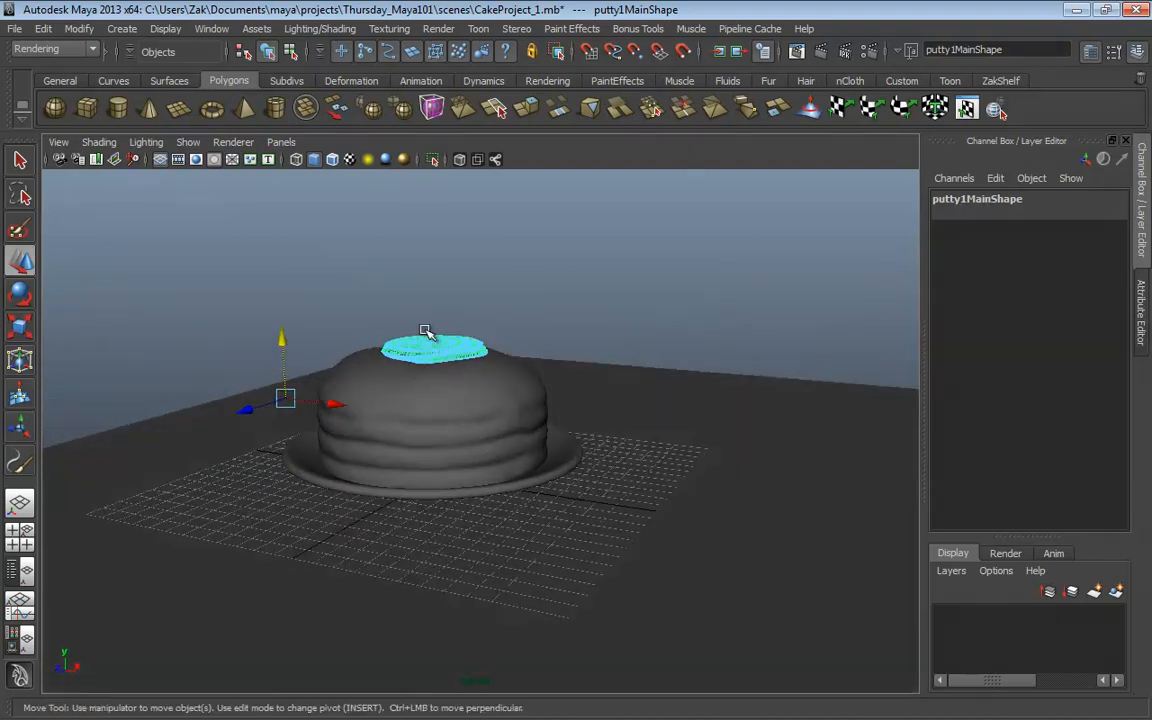
Step: Try centering the pivot of the swirl mesh on top of the cake, and toggle pivot editing on and off
{"action": "left_click", "coordinate": [79, 28]}
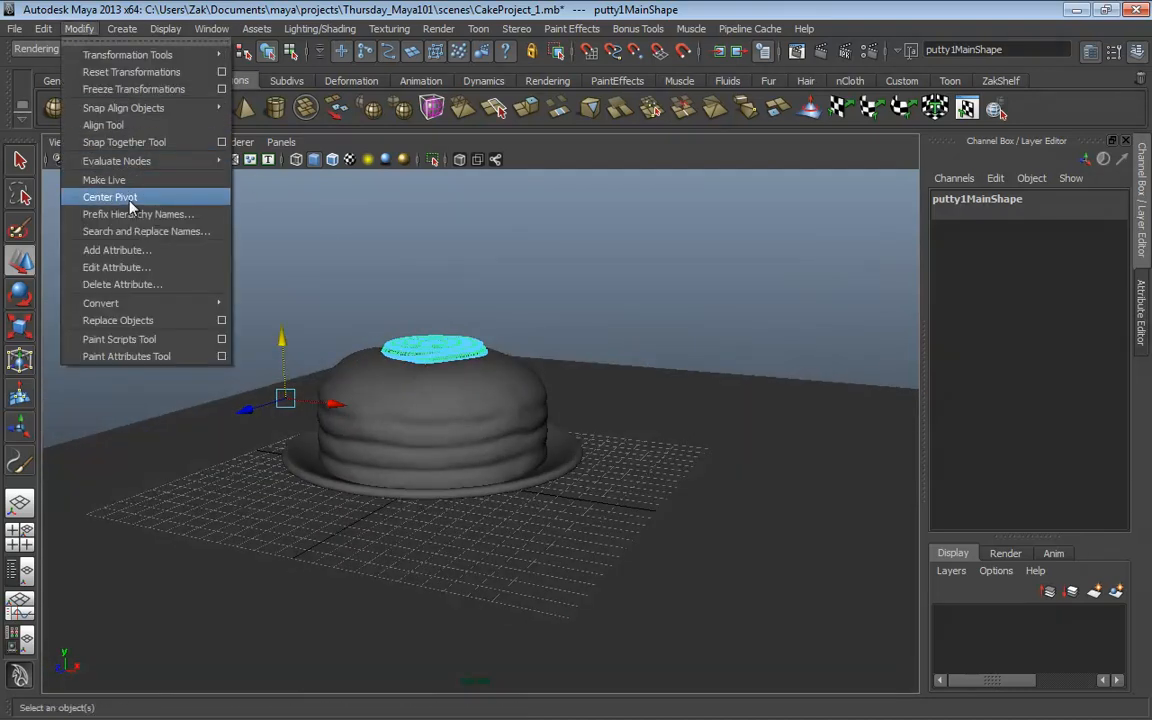
{"action": "left_click_drag", "start_coordinate": [342, 249], "coordinate": [285, 249], "text": "alt"}
{"action": "left_click_drag", "start_coordinate": [280, 297], "coordinate": [321, 345], "text": "alt"}
{"action": "key", "text": "Insert"}
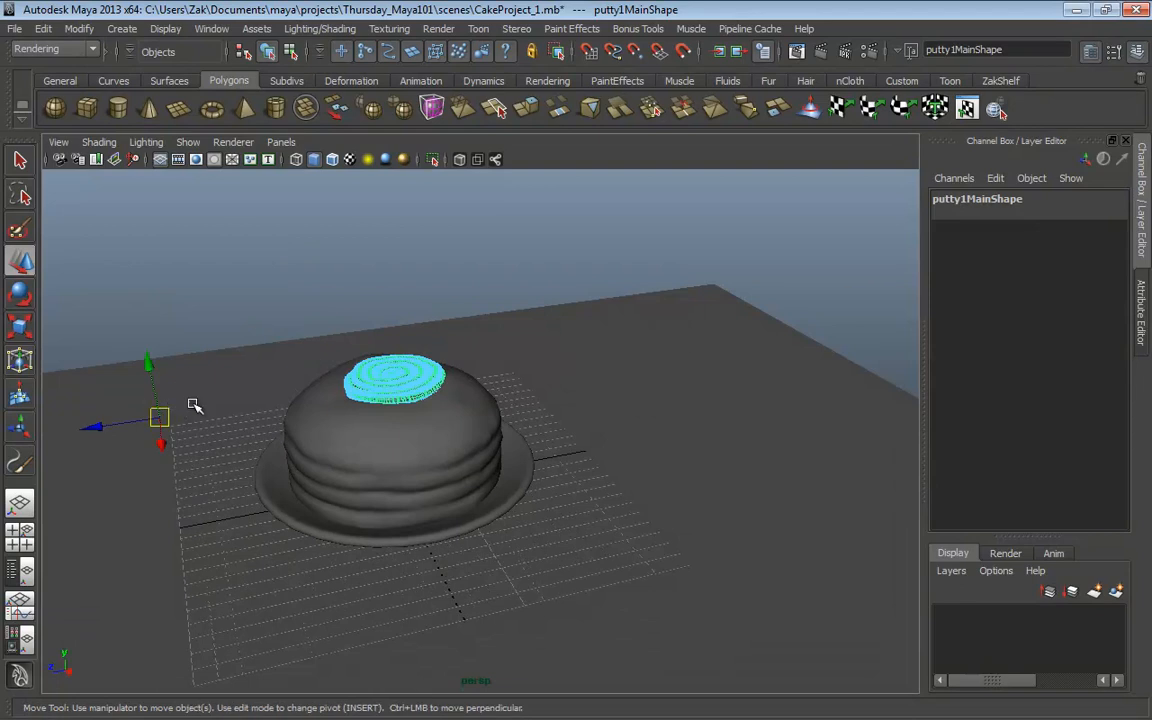
{"action": "key", "text": "Insert"}
Step: Try selecting the swirl's components, return to object mode and toggle pivot editing again to reach its pivot
{"action": "key", "text": "F8"}
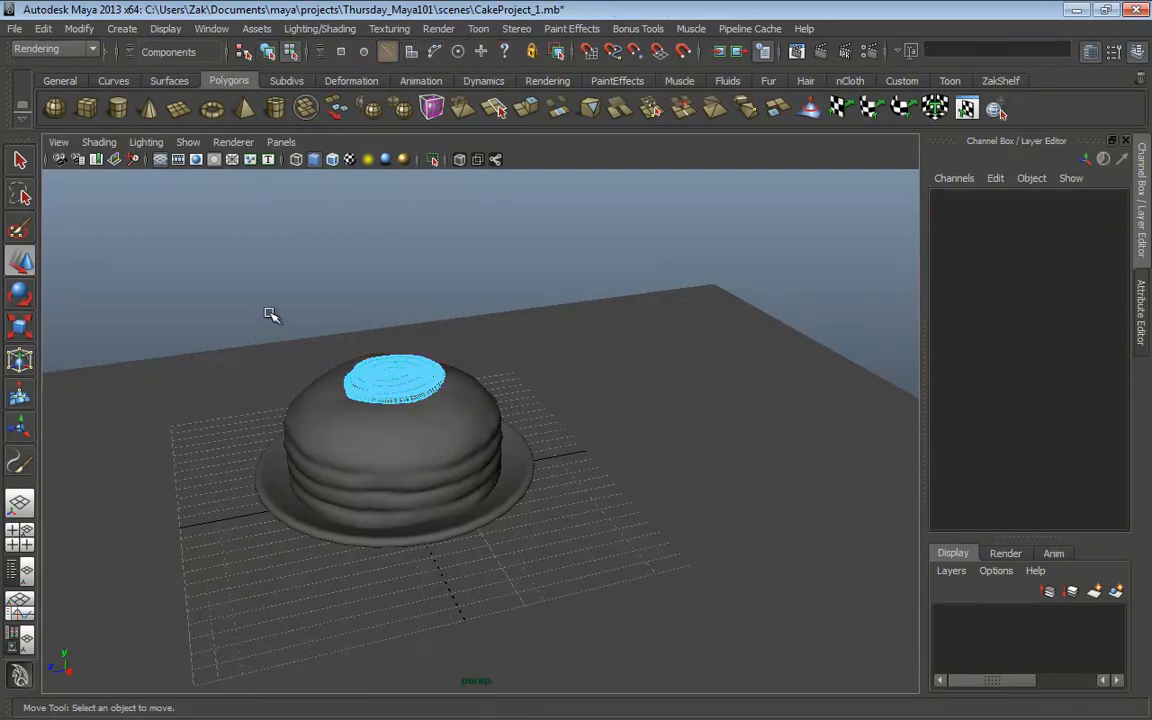
{"action": "left_click_drag", "start_coordinate": [470, 330], "coordinate": [280, 470]}
{"action": "left_click_drag", "start_coordinate": [319, 422], "coordinate": [282, 386], "text": "alt"}
{"action": "key", "text": "F8"}
{"action": "left_click_drag", "start_coordinate": [257, 326], "coordinate": [347, 342], "text": "alt"}
{"action": "key", "text": "Insert"}
{"action": "key", "text": "Insert"}
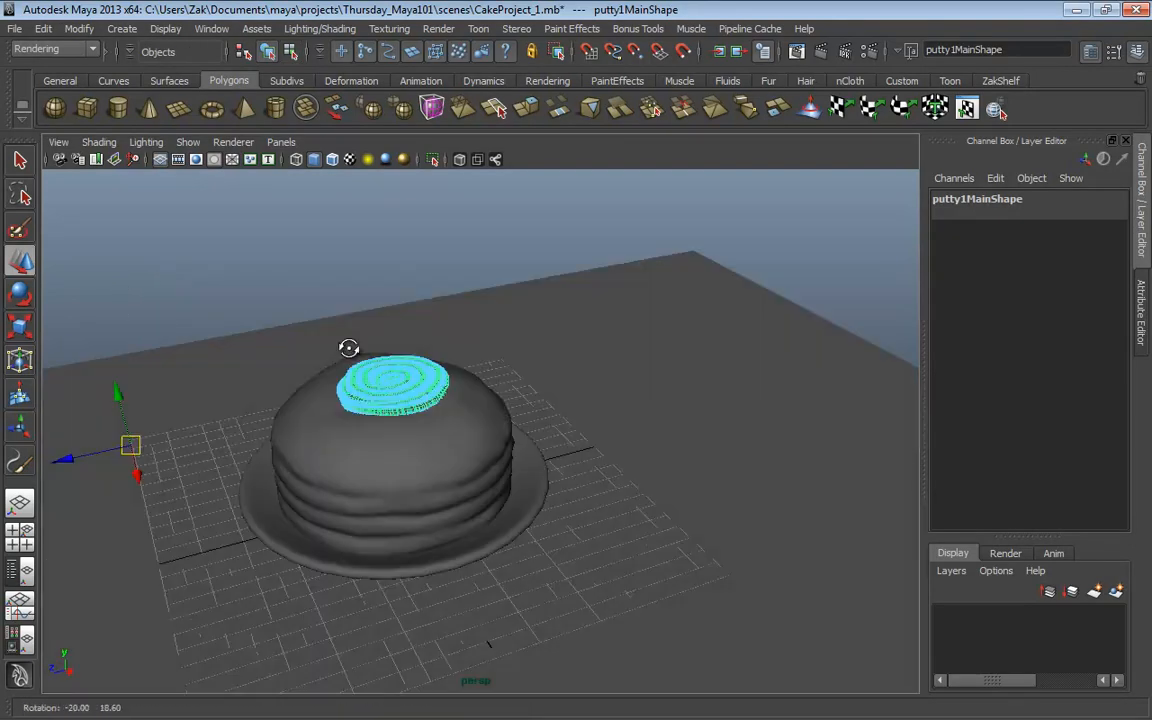
{"action": "right_click_drag", "start_coordinate": [347, 342], "coordinate": [399, 380], "text": "alt"}
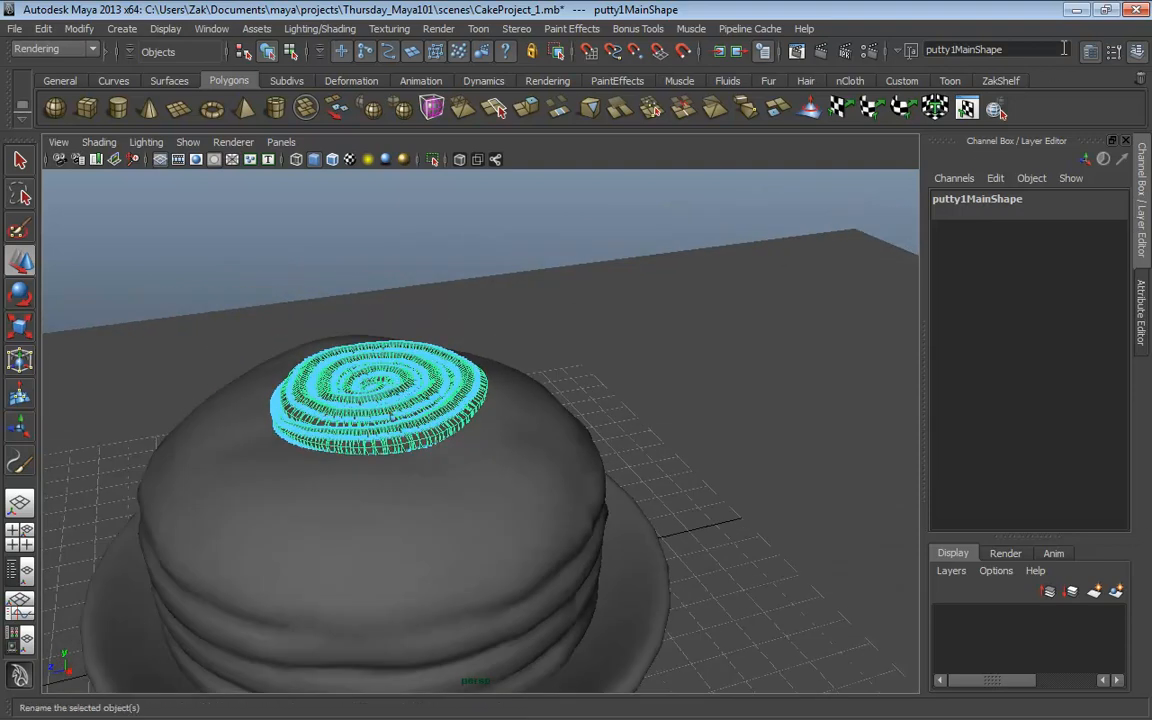
{"action": "left_click_drag", "start_coordinate": [680, 282], "coordinate": [707, 278], "text": "alt"}
{"action": "right_click_drag", "start_coordinate": [707, 278], "coordinate": [644, 264], "text": "alt"}
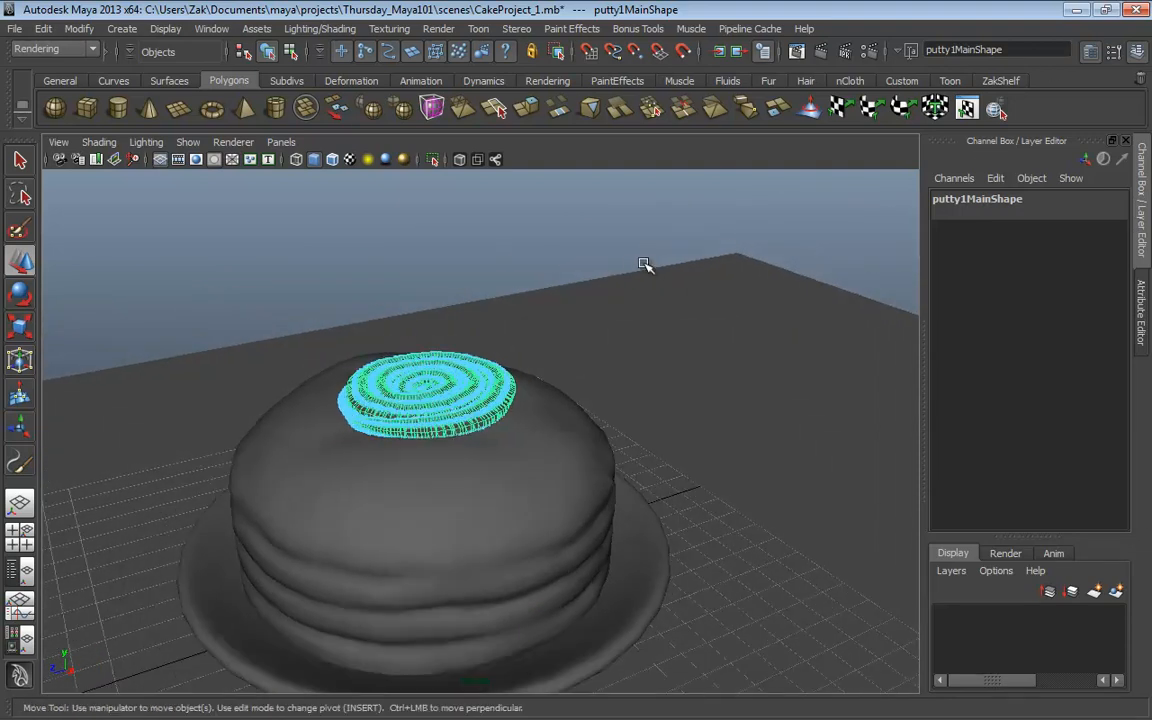
Step: Save CakeProject_1.mb while closing the program, and reopen that recent scene after a restart without saving the untitled one
{"action": "left_click", "coordinate": [1135, 10]}
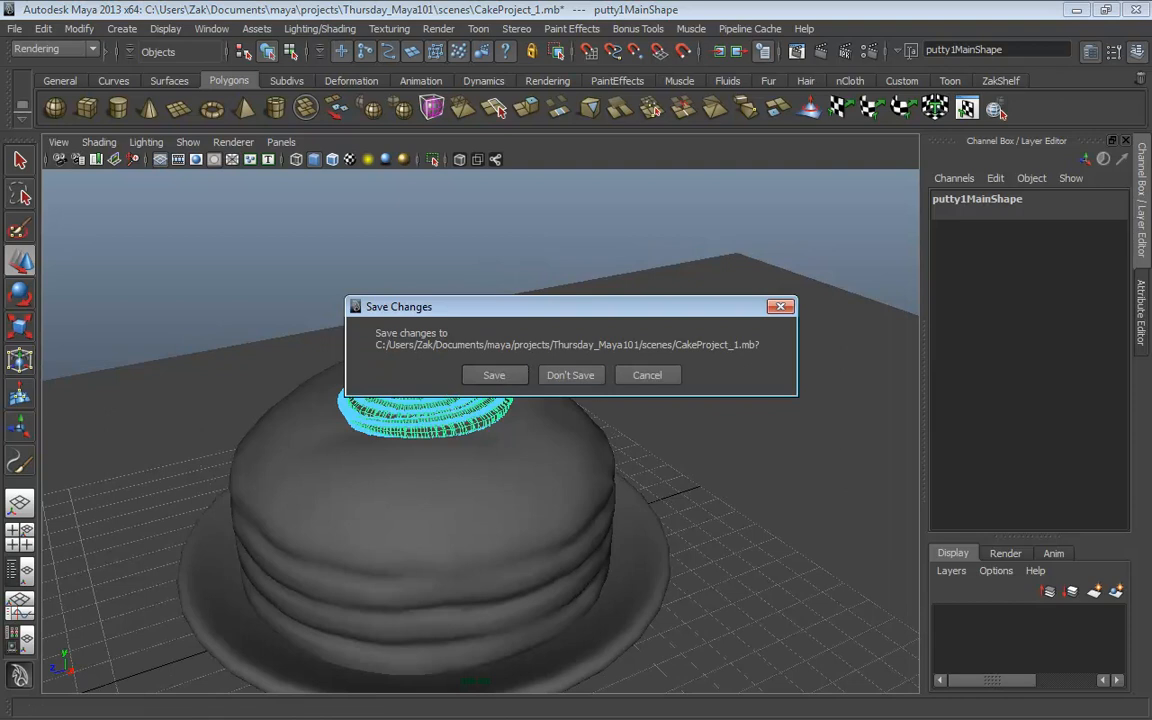
{"action": "left_click", "coordinate": [509, 379]}
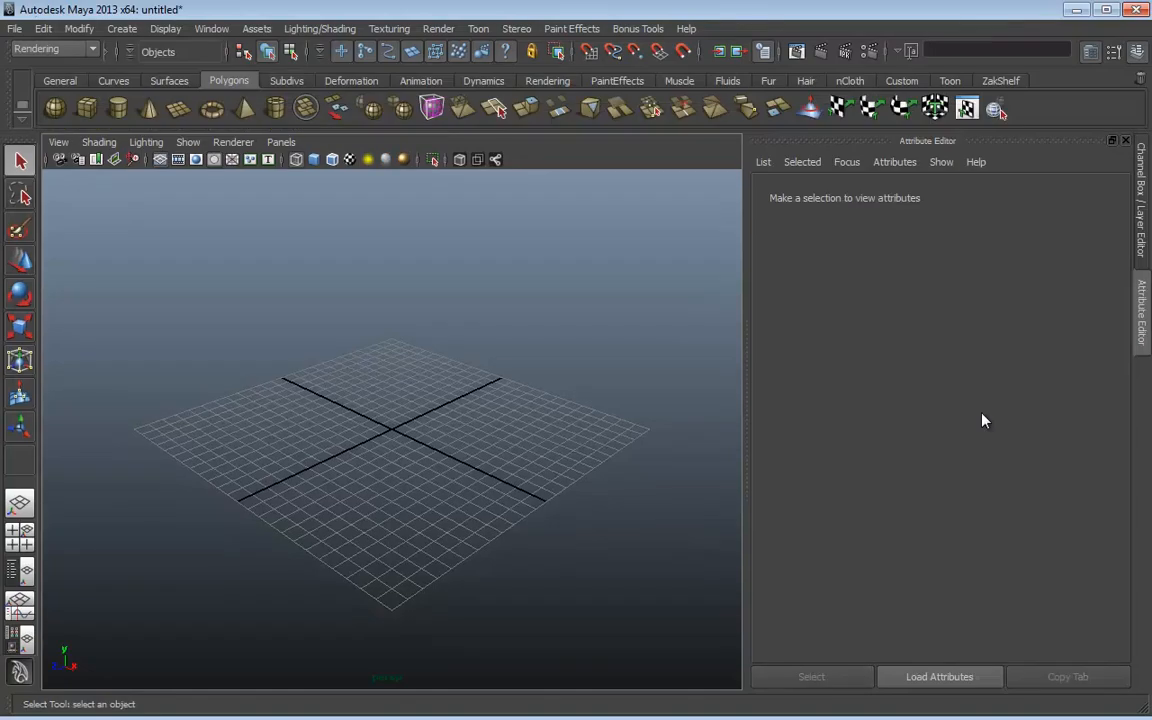
{"action": "left_click", "coordinate": [15, 28]}
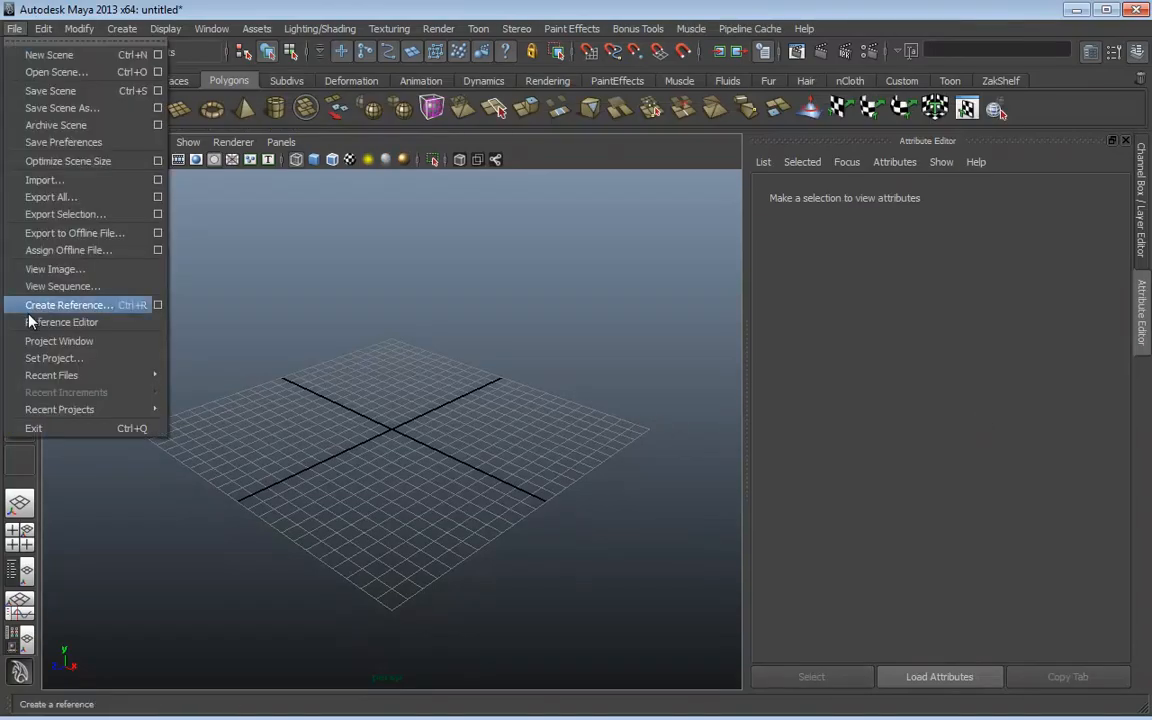
{"action": "mouse_move", "coordinate": [45, 375]}
{"action": "left_click", "coordinate": [300, 375]}
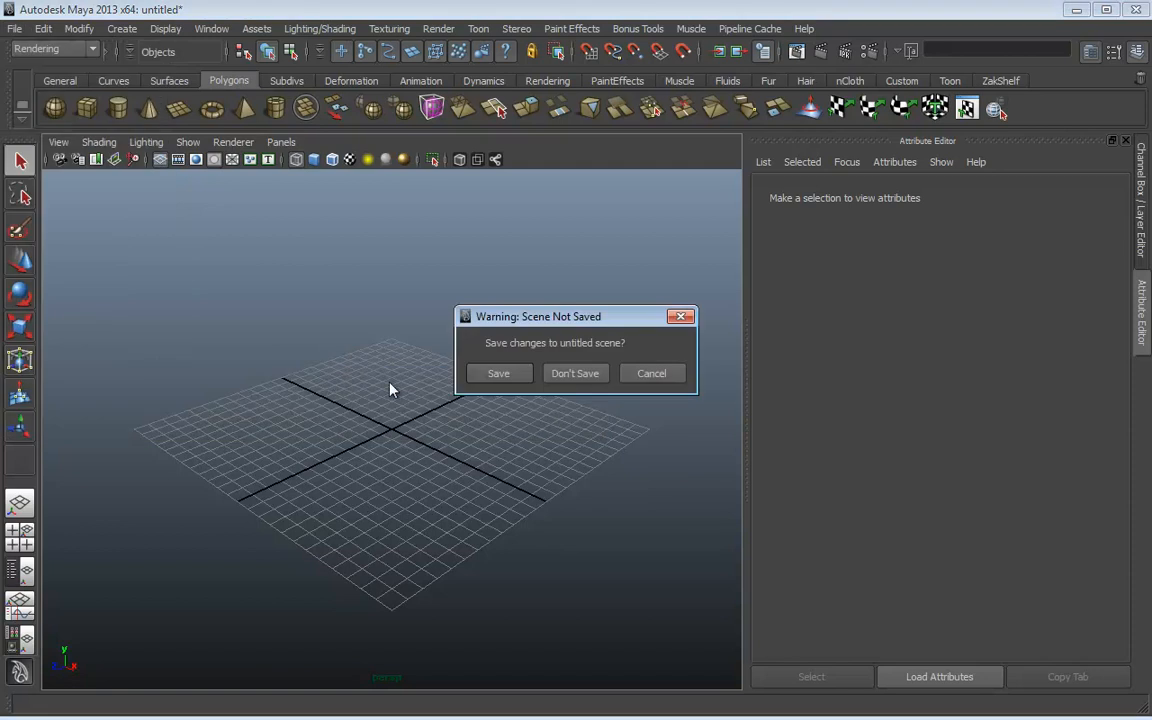
{"action": "left_click", "coordinate": [551, 373]}
Step: Select the swirl mesh on top of the cake and center its pivot
{"action": "left_click", "coordinate": [390, 392]}
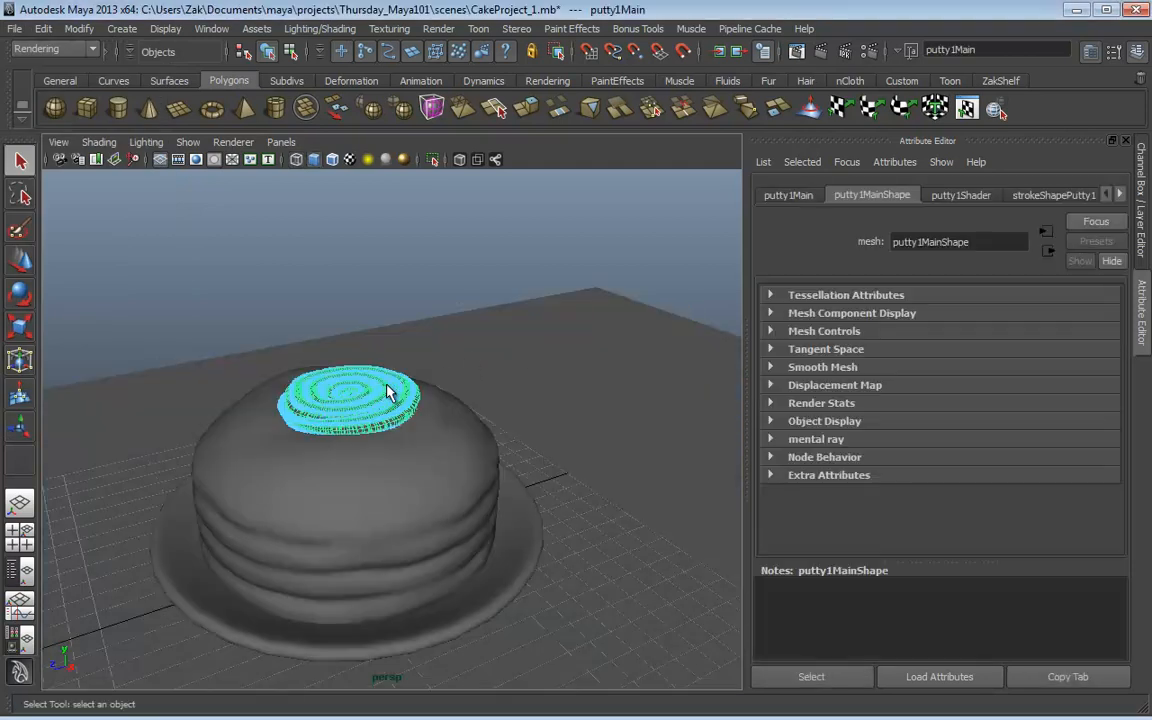
{"action": "key", "text": "w"}
{"action": "scroll", "coordinate": [384, 386], "scroll_direction": "down", "scroll_amount": 4}
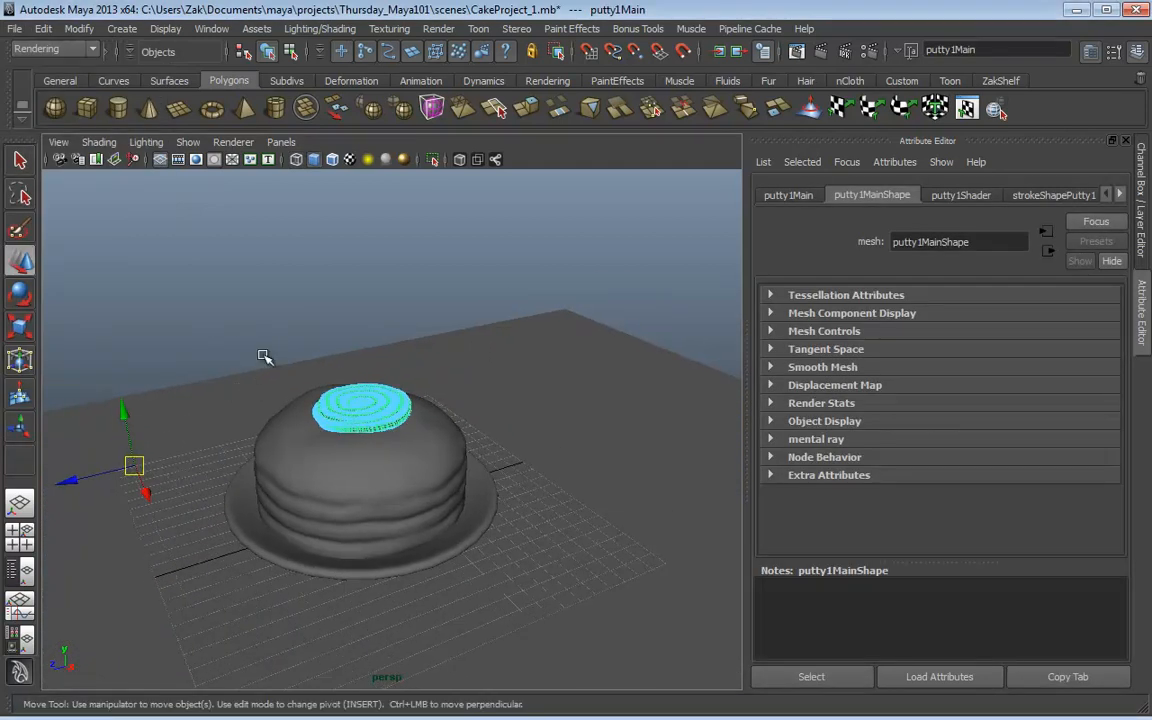
{"action": "left_click", "coordinate": [79, 28]}
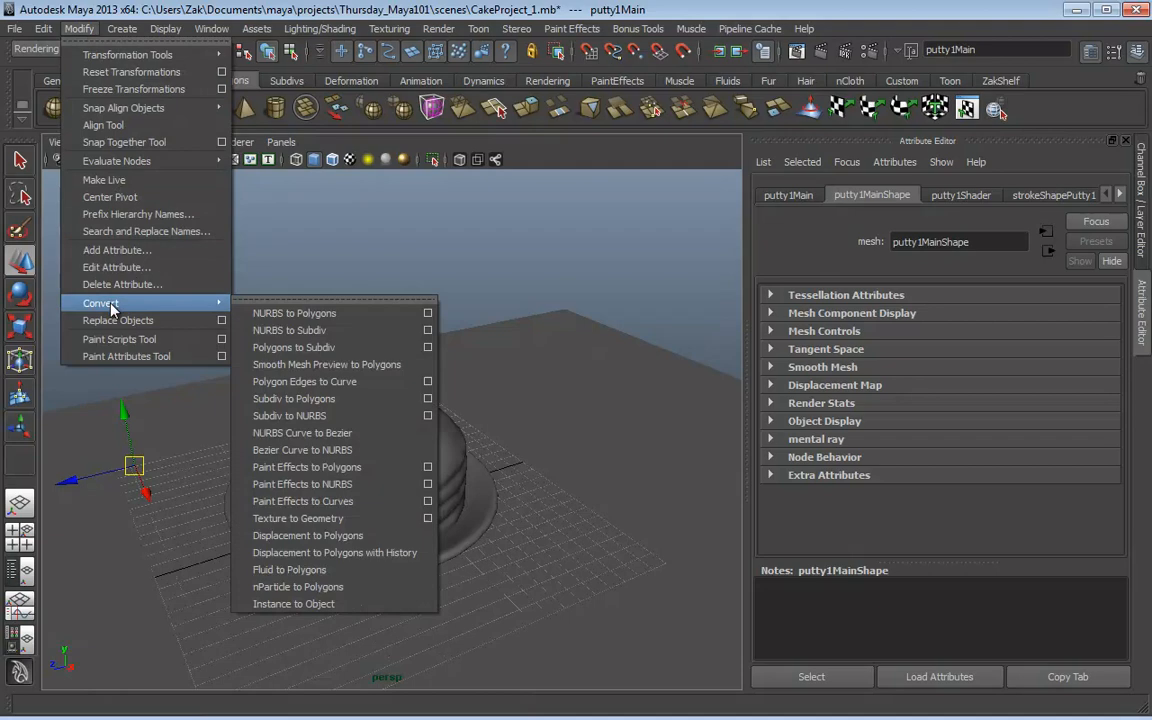
{"action": "left_click", "coordinate": [224, 255]}
{"action": "left_click", "coordinate": [226, 278]}
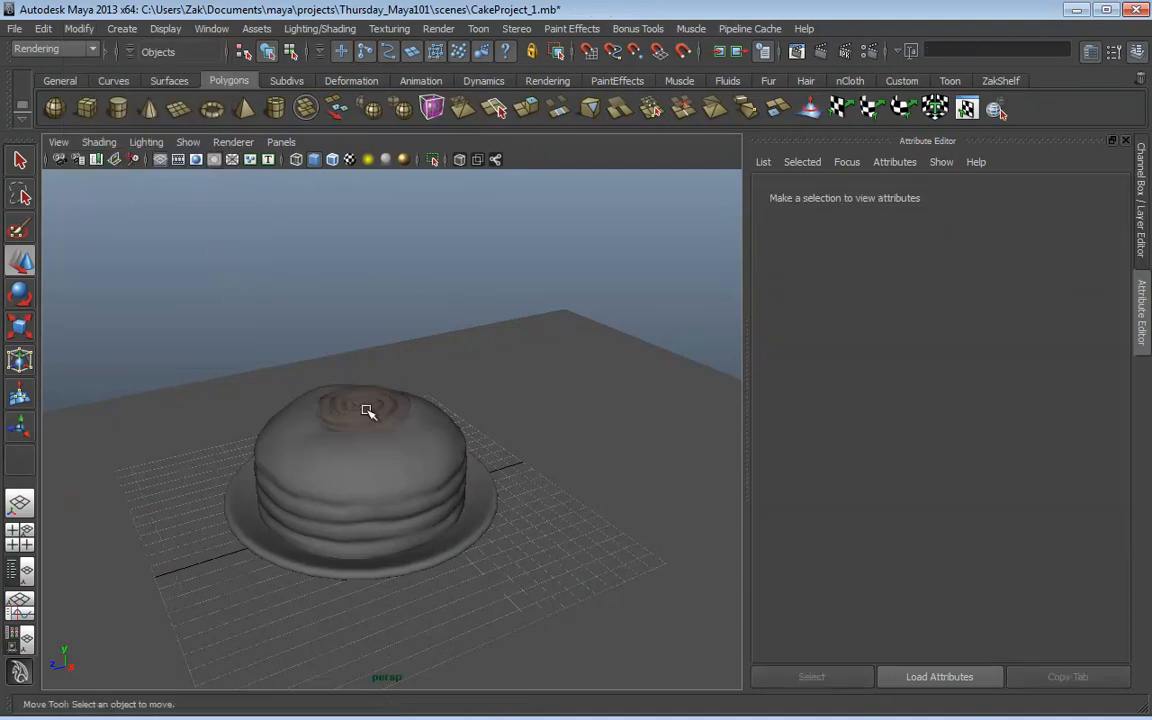
{"action": "left_click", "coordinate": [373, 408]}
{"action": "scroll", "coordinate": [565, 400], "scroll_direction": "up", "scroll_amount": 6}
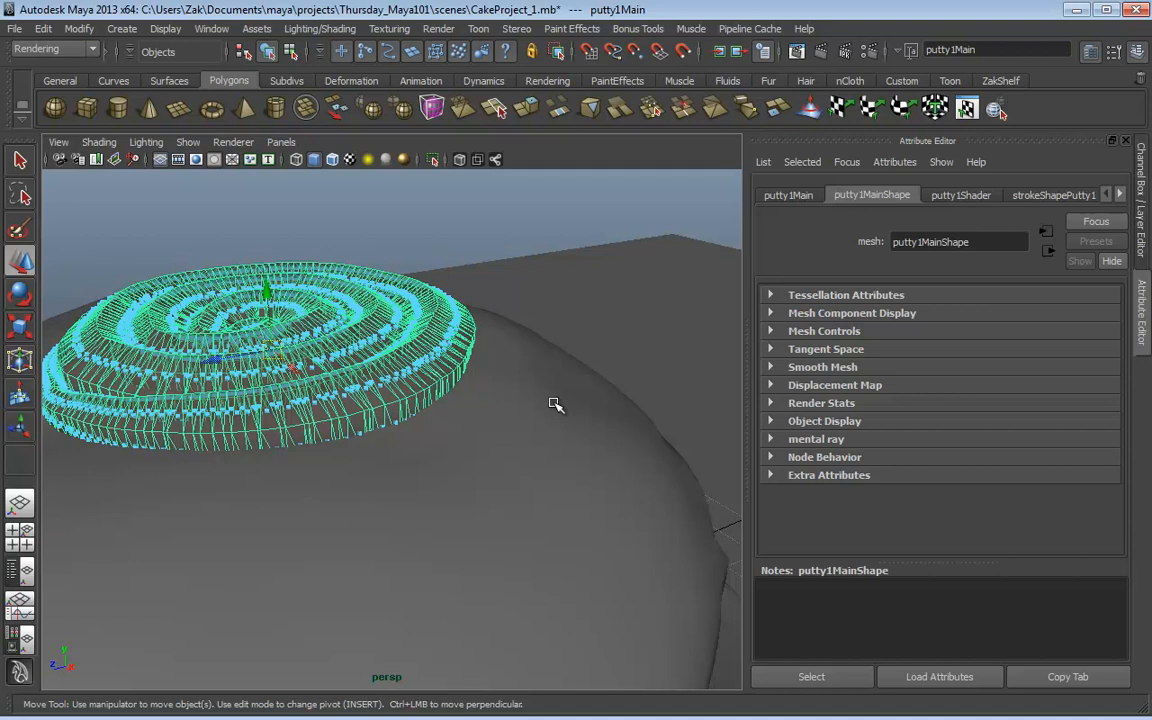
Step: Assign the existing lambert1 material to the swirl mesh and deselect it
{"action": "key", "text": "space"}
{"action": "key", "text": "space"}
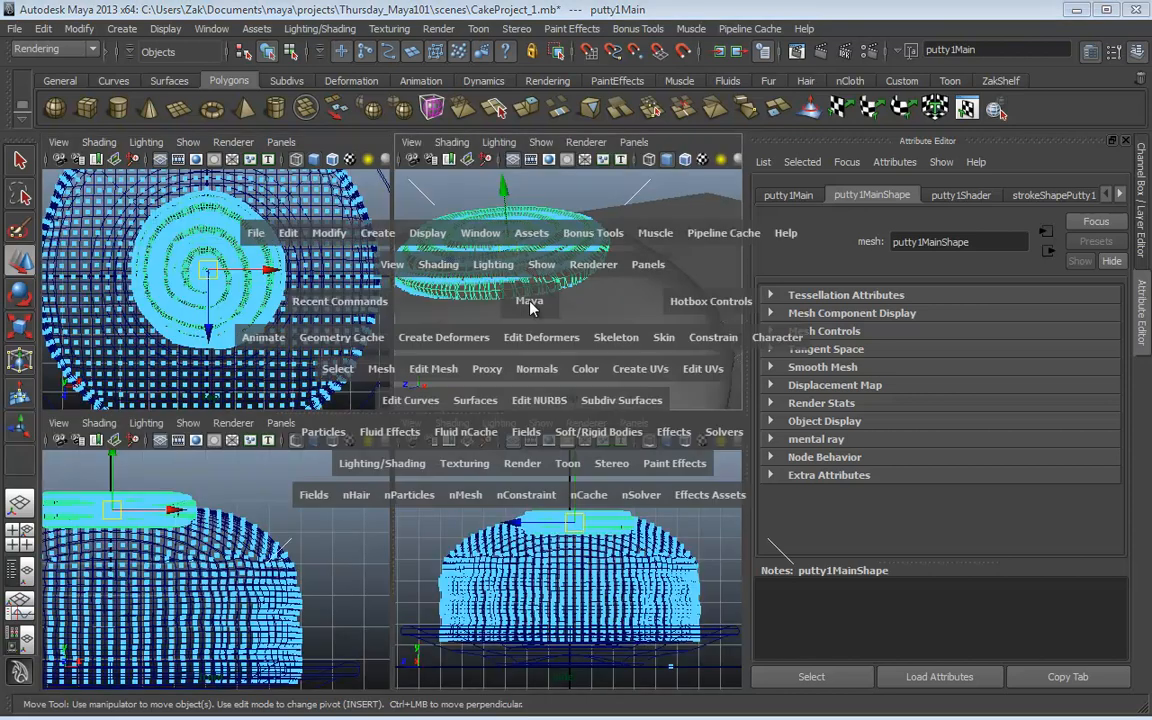
{"action": "left_click_drag", "start_coordinate": [406, 369], "coordinate": [450, 386], "text": "alt"}
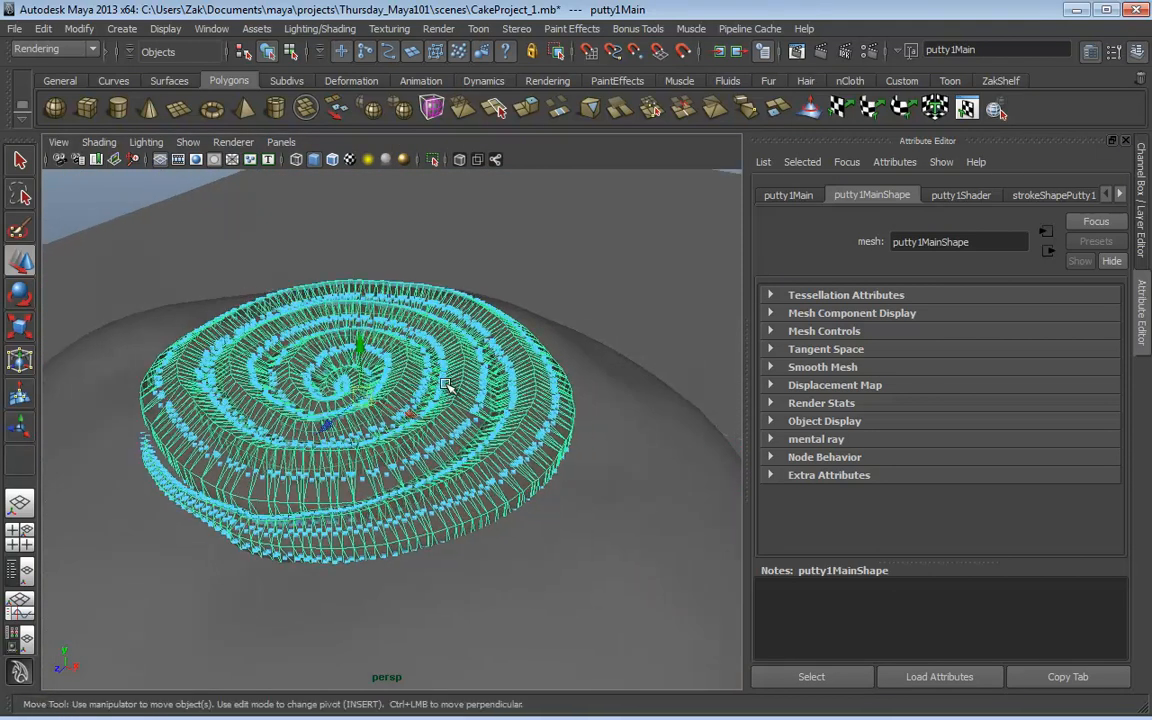
{"action": "right_click_drag", "start_coordinate": [450, 386], "coordinate": [367, 386], "text": "alt"}
{"action": "left_click_drag", "start_coordinate": [367, 386], "coordinate": [316, 347], "text": "alt"}
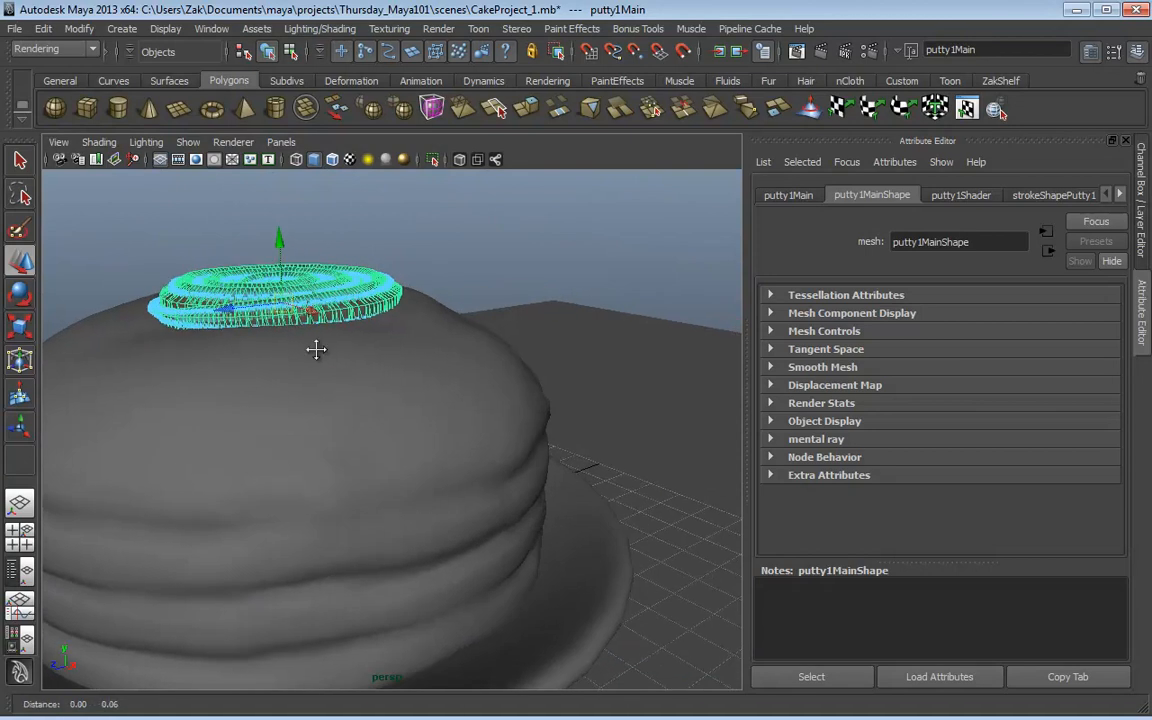
{"action": "middle_click_drag", "start_coordinate": [316, 347], "coordinate": [330, 398], "text": "alt"}
{"action": "right_click_drag", "start_coordinate": [330, 398], "coordinate": [414, 398], "text": "alt"}
{"action": "middle_click_drag", "start_coordinate": [360, 332], "coordinate": [386, 367], "text": "alt"}
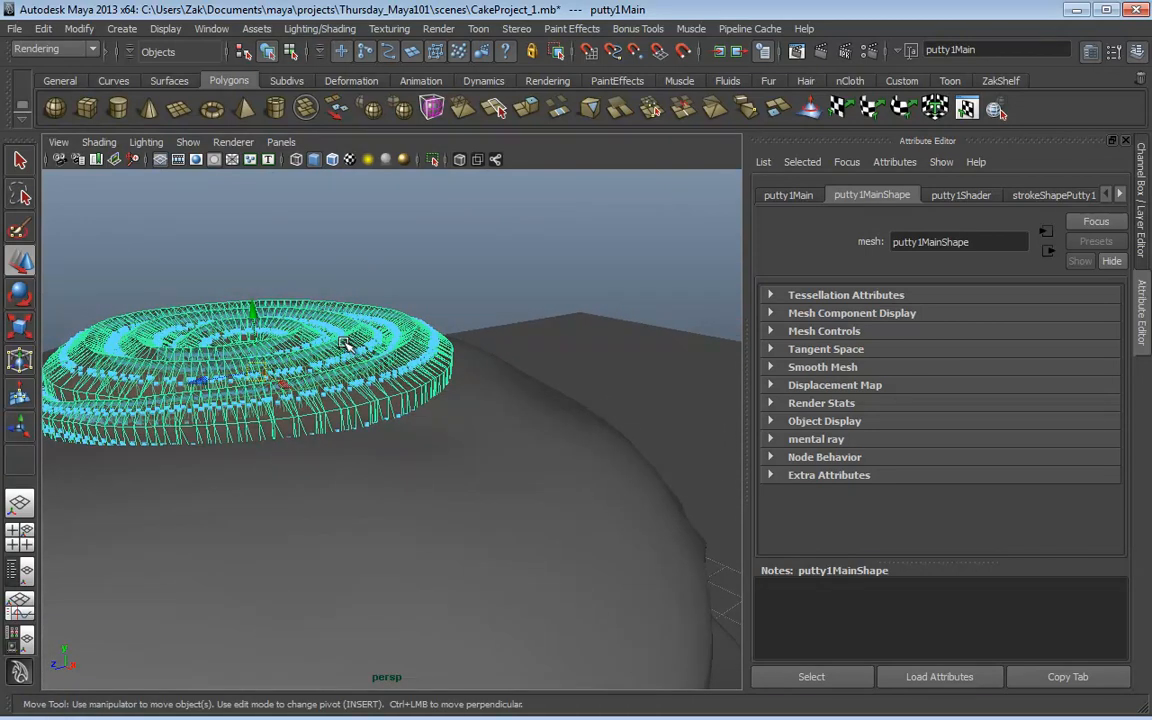
{"action": "right_click", "coordinate": [303, 302]}
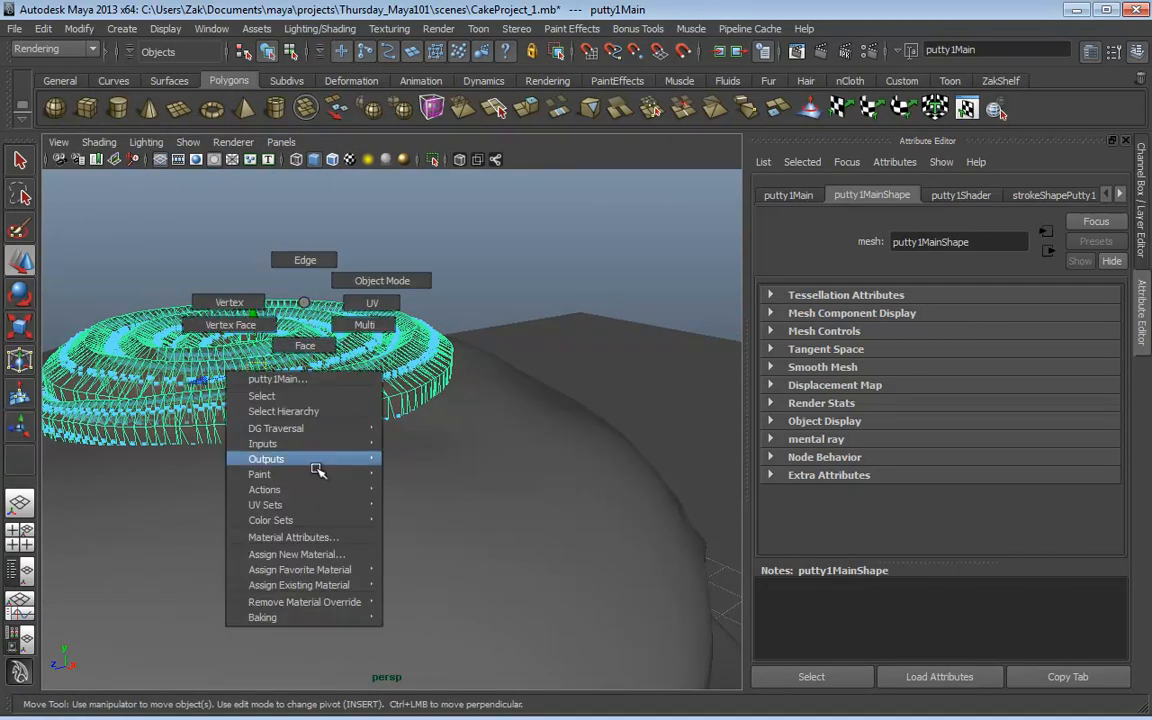
{"action": "mouse_move", "coordinate": [345, 582]}
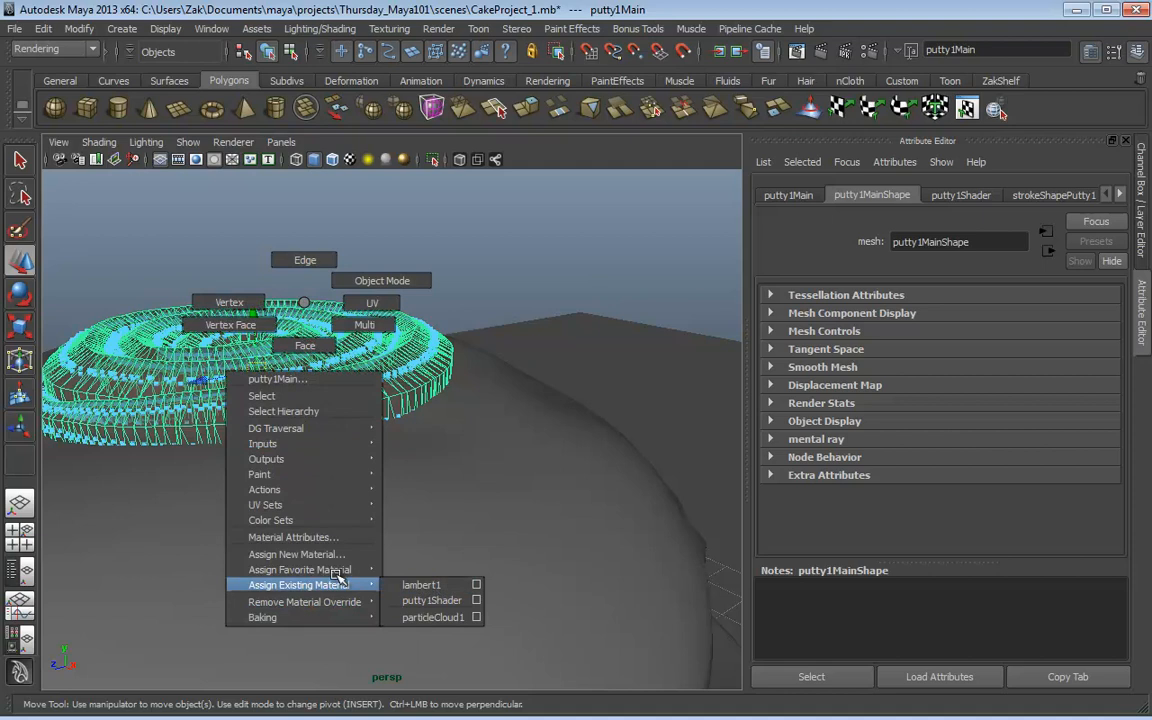
{"action": "left_click", "coordinate": [418, 585]}
{"action": "left_click", "coordinate": [410, 205]}
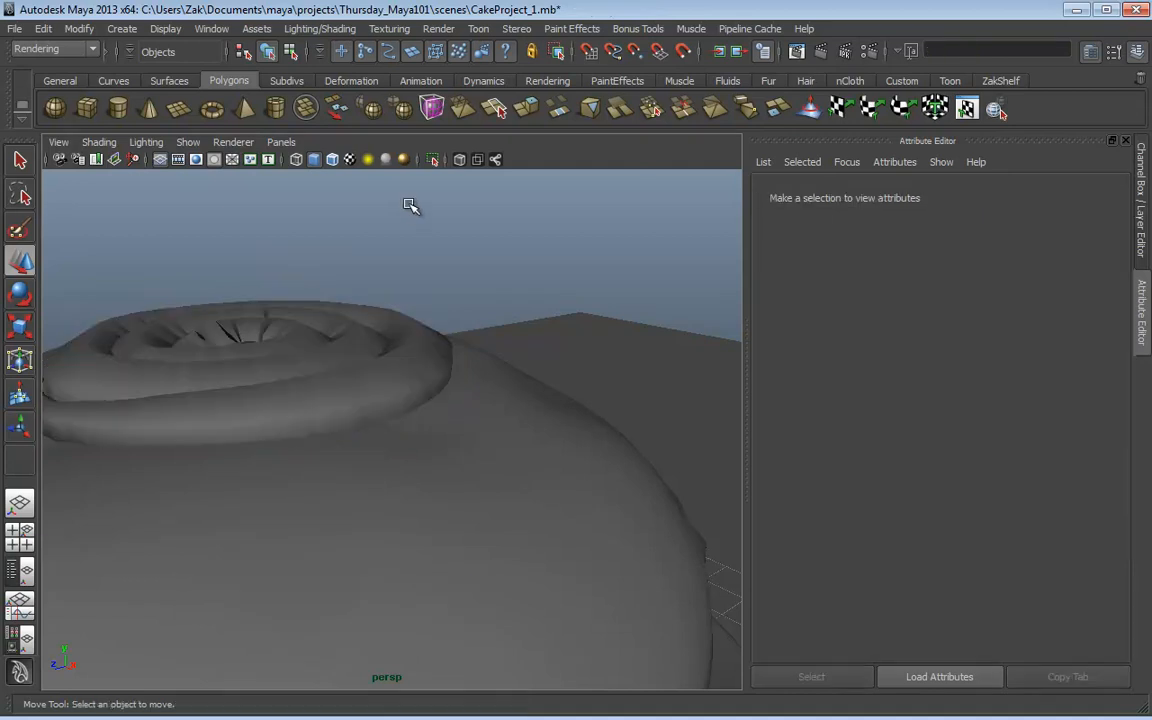
Step: Examine the swirl's ribbed surface and wireframe density up close, and display its transform channels
{"action": "left_click_drag", "start_coordinate": [410, 205], "coordinate": [386, 270], "text": "alt"}
{"action": "left_click", "coordinate": [352, 372]}
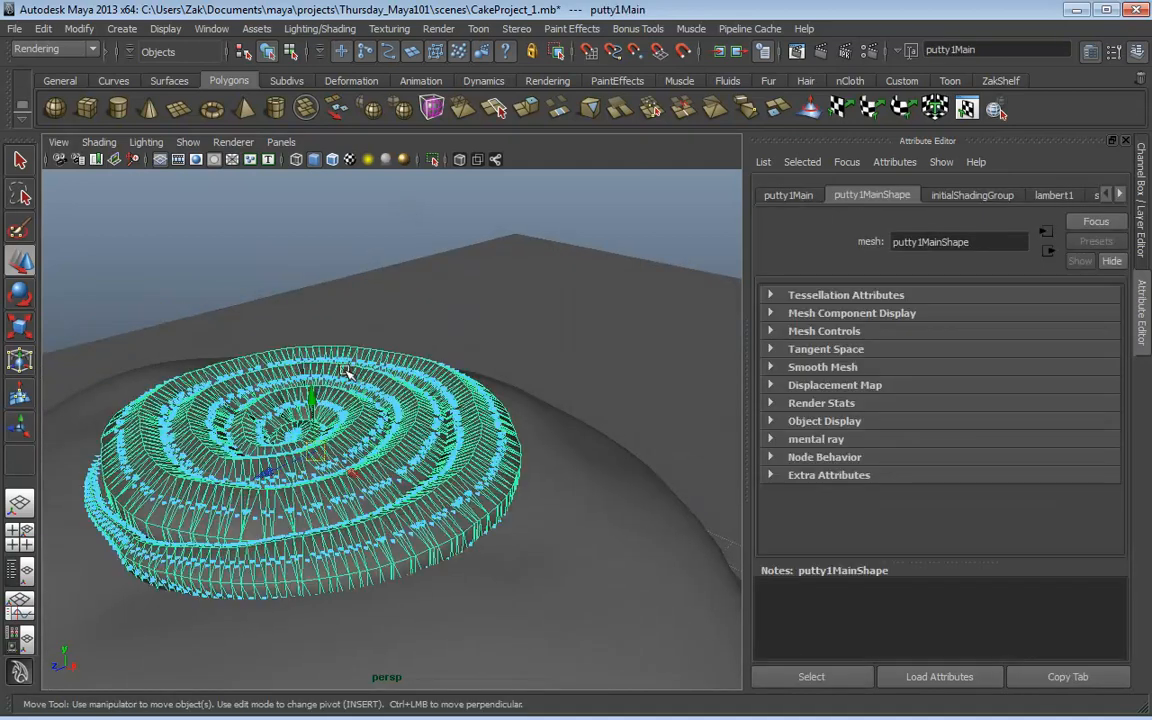
{"action": "left_click", "coordinate": [404, 298]}
{"action": "left_click_drag", "start_coordinate": [404, 298], "coordinate": [366, 312], "text": "alt"}
{"action": "right_click_drag", "start_coordinate": [366, 312], "coordinate": [450, 334], "text": "alt"}
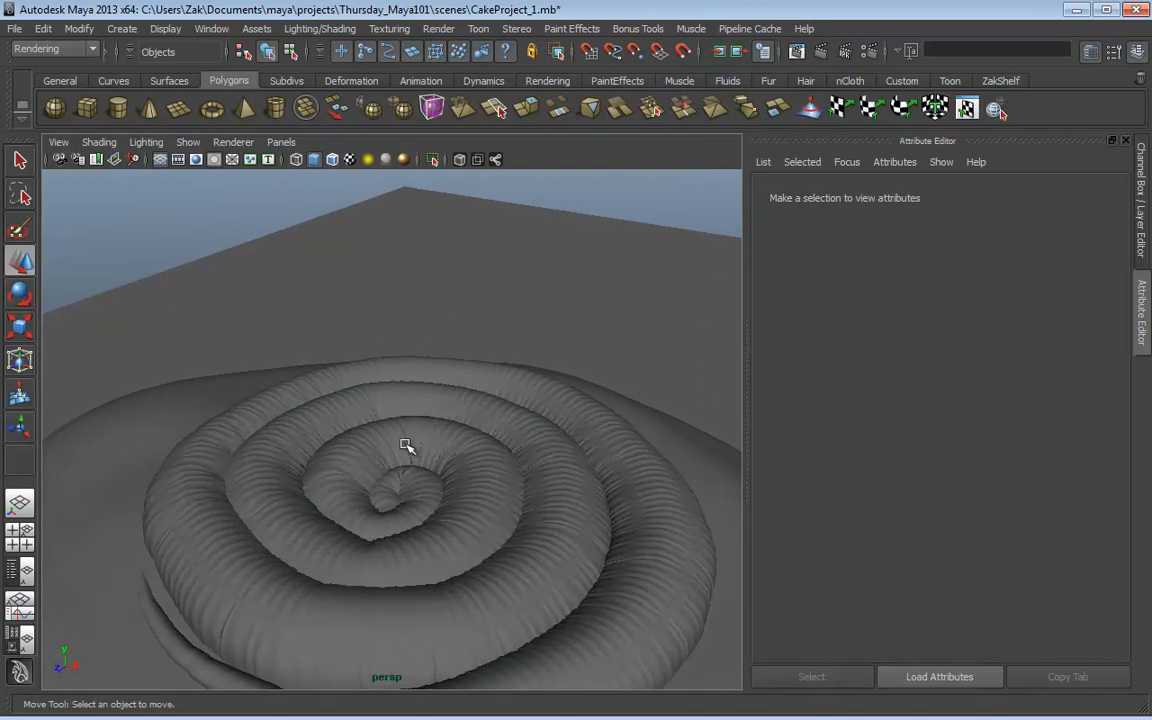
{"action": "left_click", "coordinate": [431, 505]}
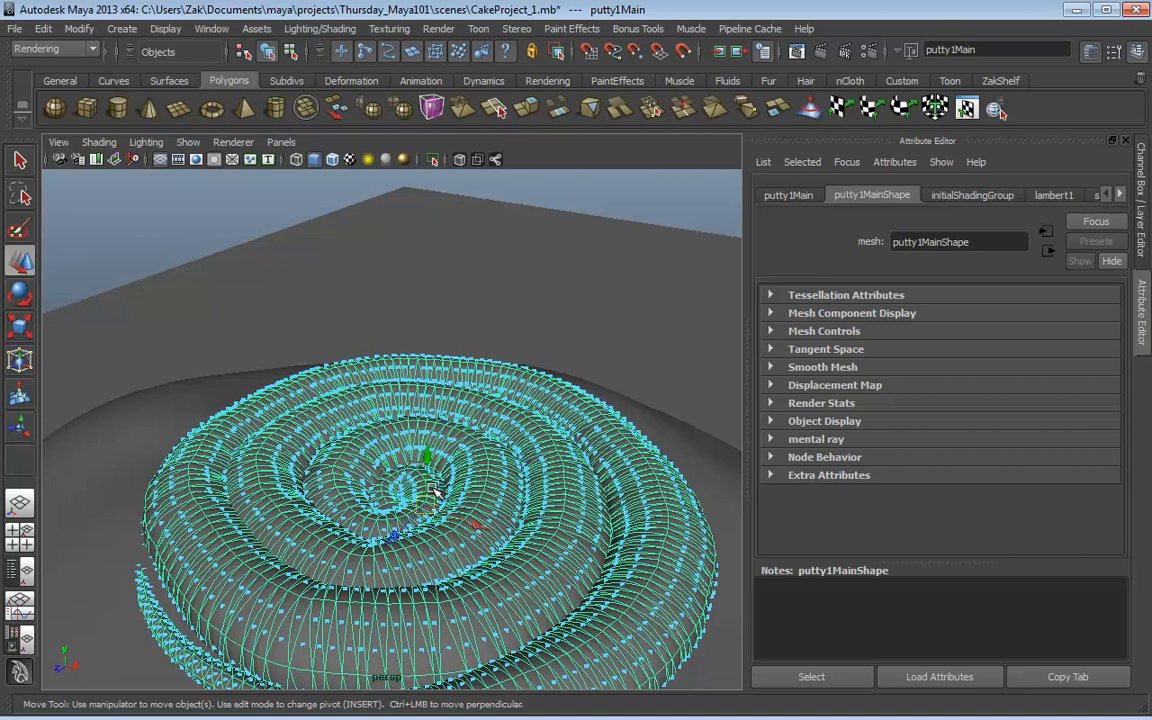
{"action": "left_click_drag", "start_coordinate": [563, 450], "coordinate": [518, 440], "text": "alt"}
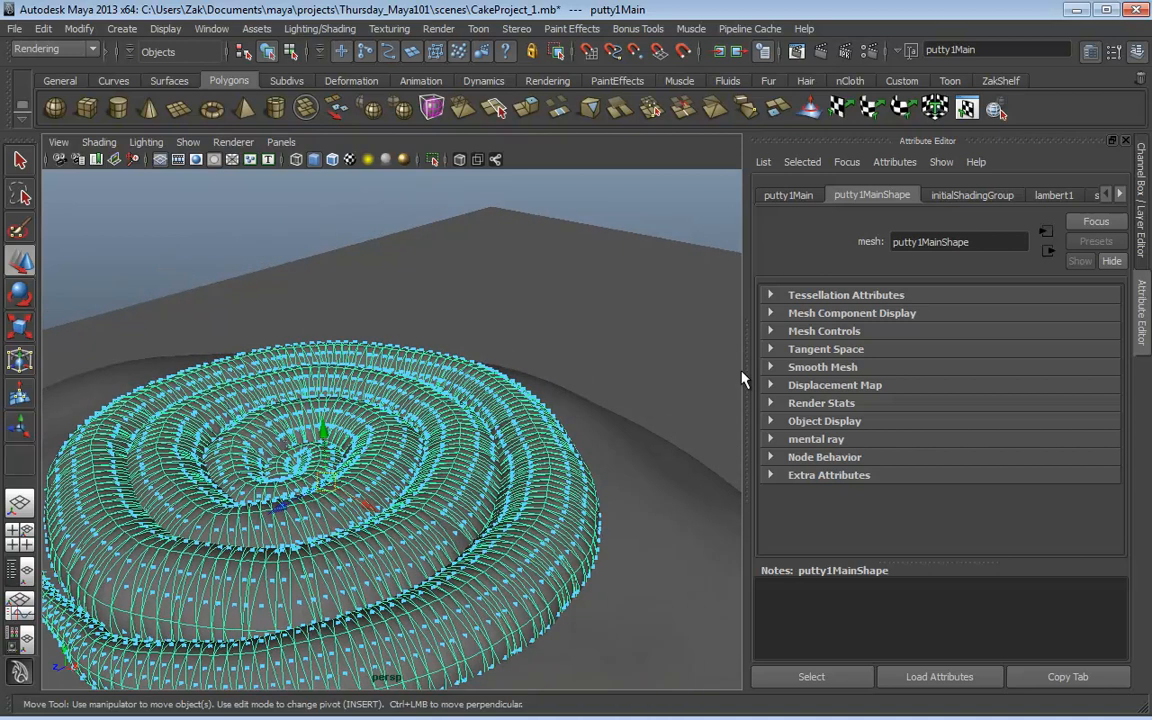
{"action": "left_click", "coordinate": [1138, 230]}
{"action": "right_click_drag", "start_coordinate": [692, 385], "coordinate": [604, 399], "text": "alt"}
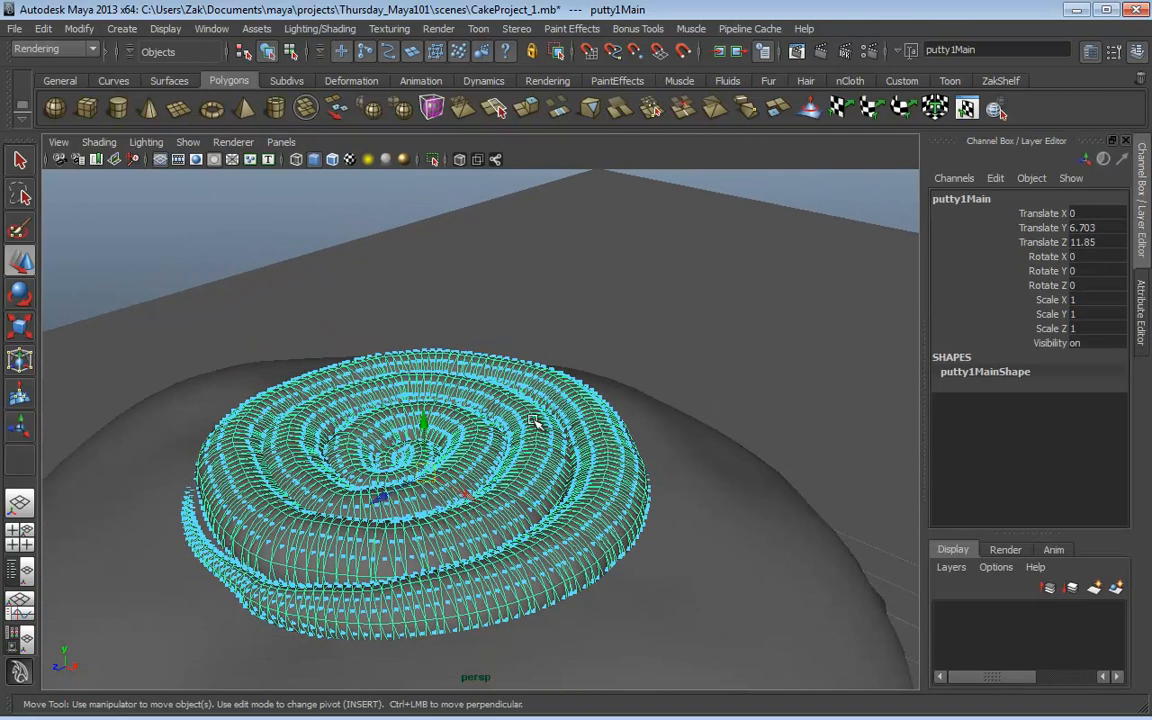
{"action": "left_click_drag", "start_coordinate": [535, 422], "coordinate": [468, 390], "text": "alt"}
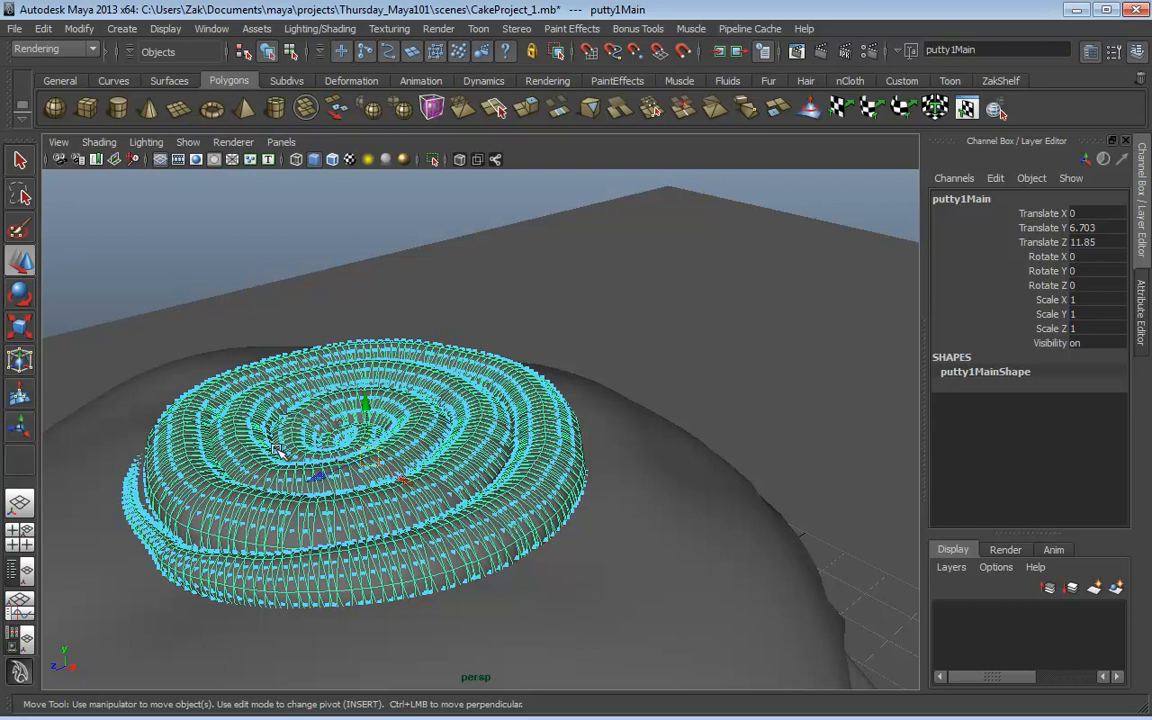
Step: Quadrangulate the swirl mesh's faces and return to object mode
{"action": "right_click_drag", "start_coordinate": [276, 390], "coordinate": [277, 452]}
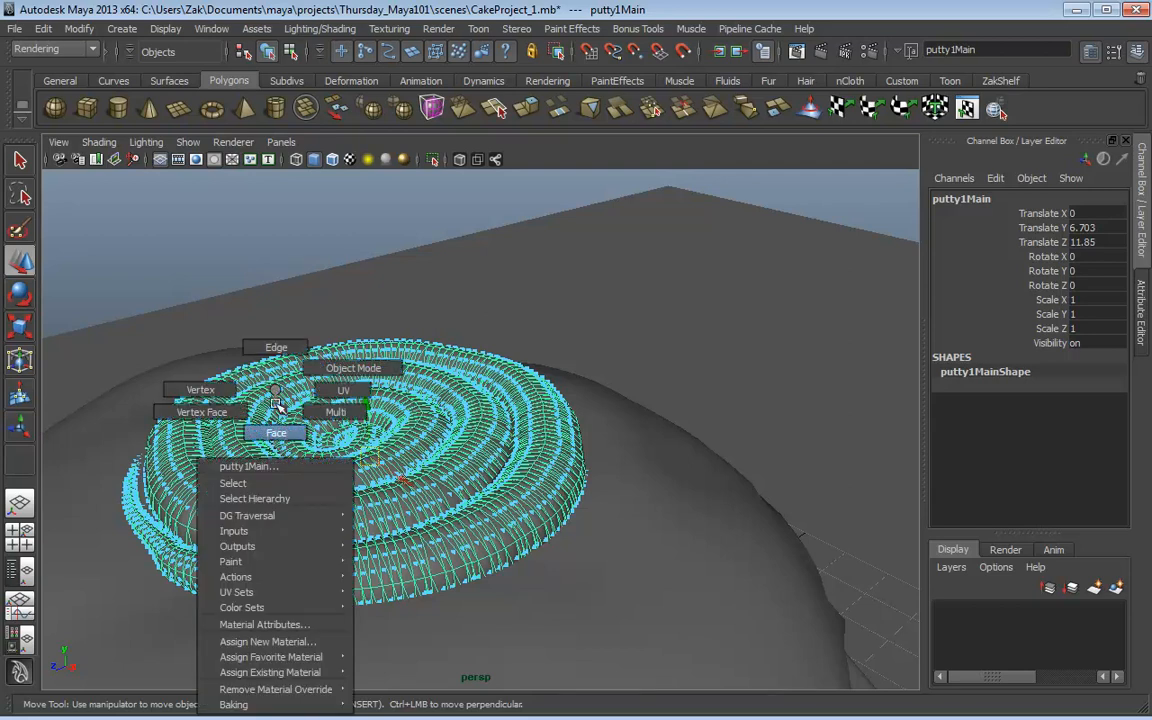
{"action": "right_click_drag", "start_coordinate": [276, 403], "coordinate": [276, 432]}
{"action": "left_click_drag", "start_coordinate": [276, 432], "coordinate": [282, 386], "text": "alt"}
{"action": "key", "text": "F8"}
{"action": "key", "text": "F8"}
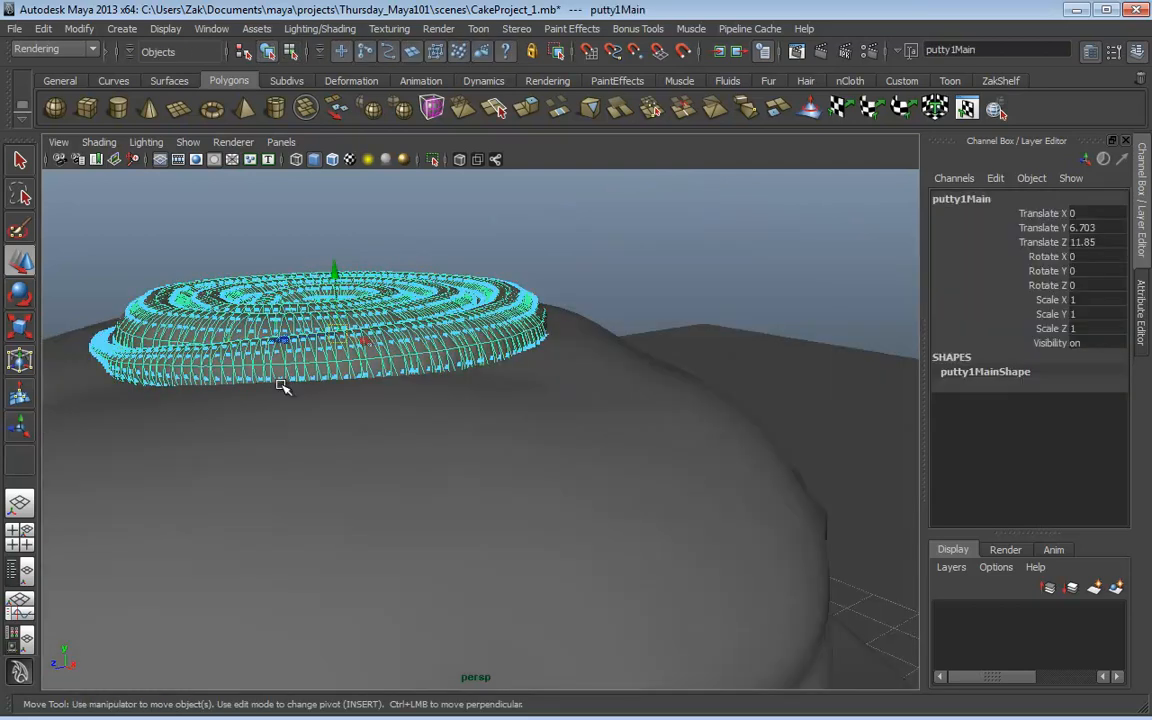
{"action": "left_click_drag", "start_coordinate": [300, 310], "coordinate": [345, 340], "text": "alt"}
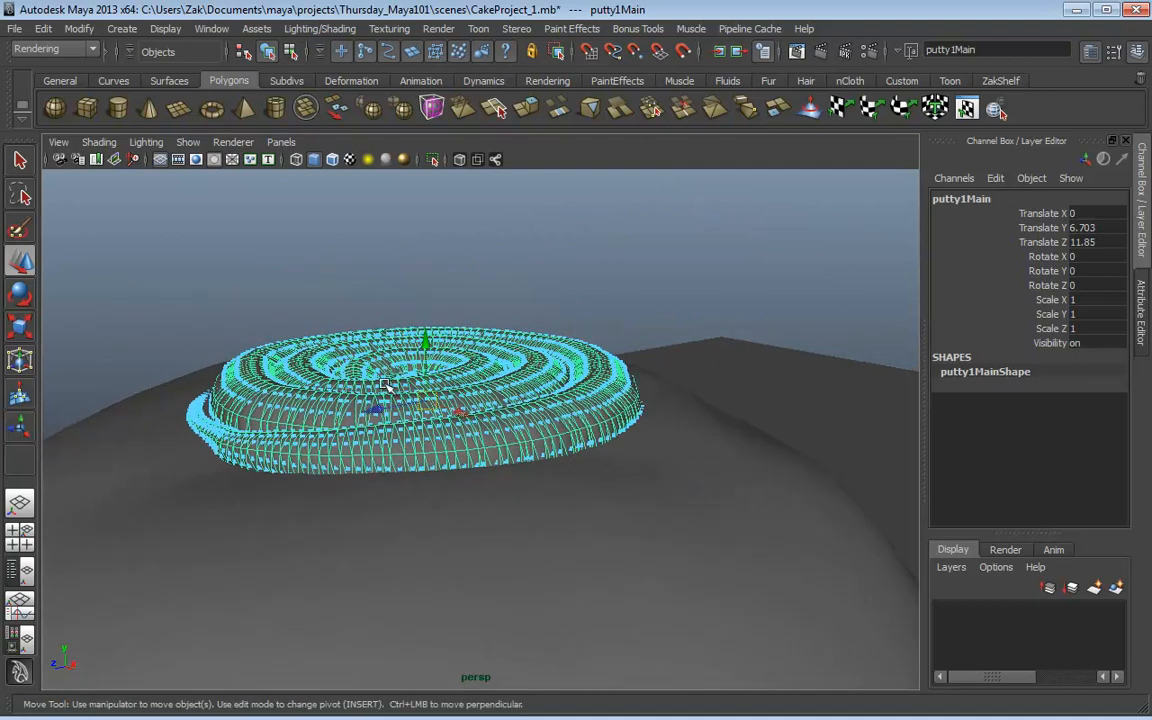
{"action": "right_click", "coordinate": [367, 336], "text": "shift"}
{"action": "right_click_drag", "start_coordinate": [367, 336], "coordinate": [373, 553], "text": "shift"}
{"action": "left_click_drag", "start_coordinate": [378, 501], "coordinate": [372, 460], "text": "alt"}
{"action": "key", "text": "F8"}
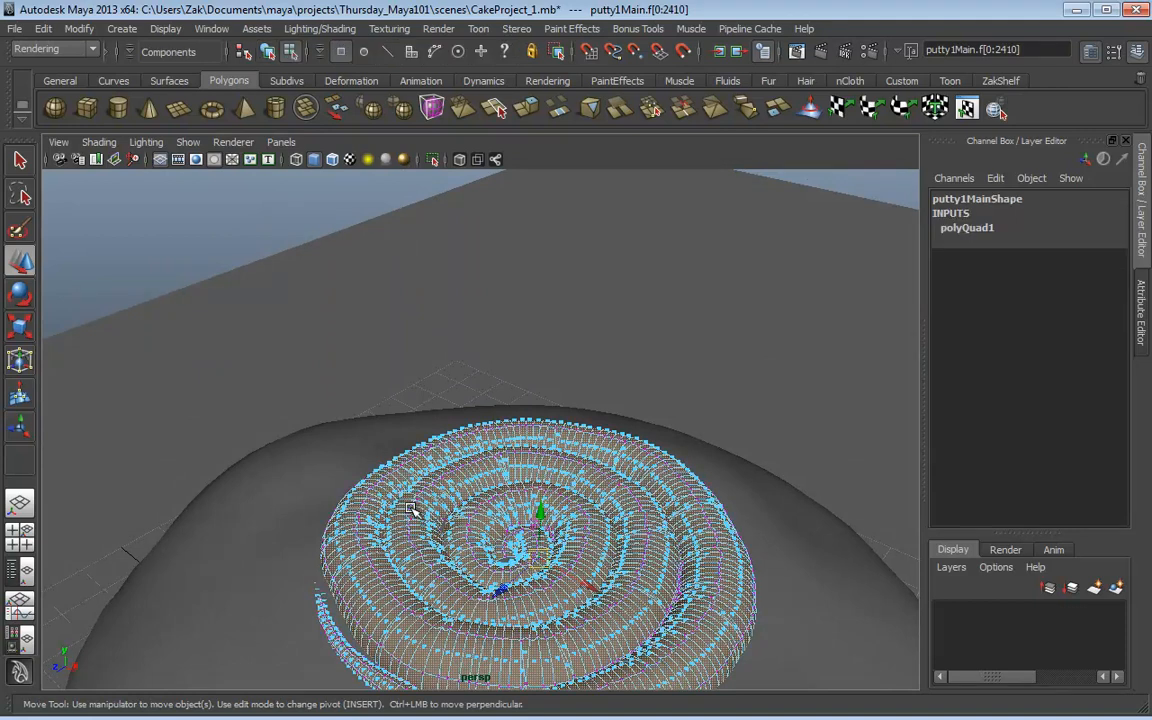
{"action": "key", "text": "F8"}
{"action": "left_click_drag", "start_coordinate": [426, 494], "coordinate": [414, 452], "text": "alt"}
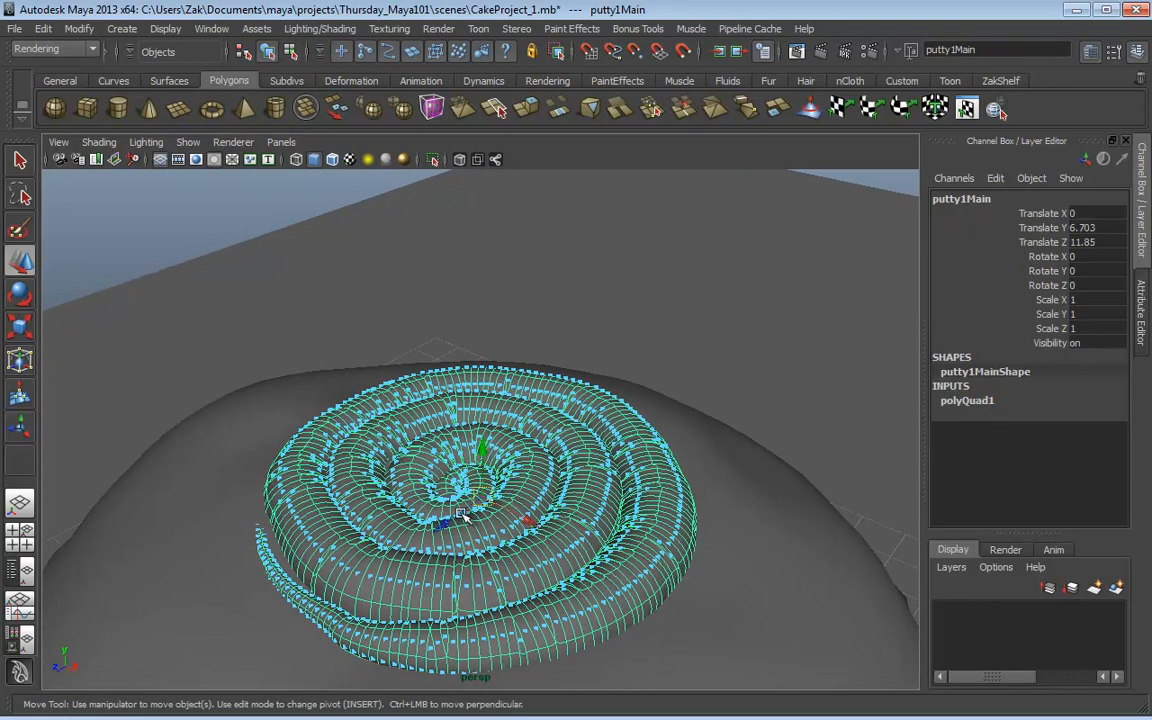
Step: Undo the quadrangulation of the swirl mesh and inspect its restored wireframe up close
{"action": "left_click", "coordinate": [337, 321]}
{"action": "left_click_drag", "start_coordinate": [337, 321], "coordinate": [392, 403], "text": "alt"}
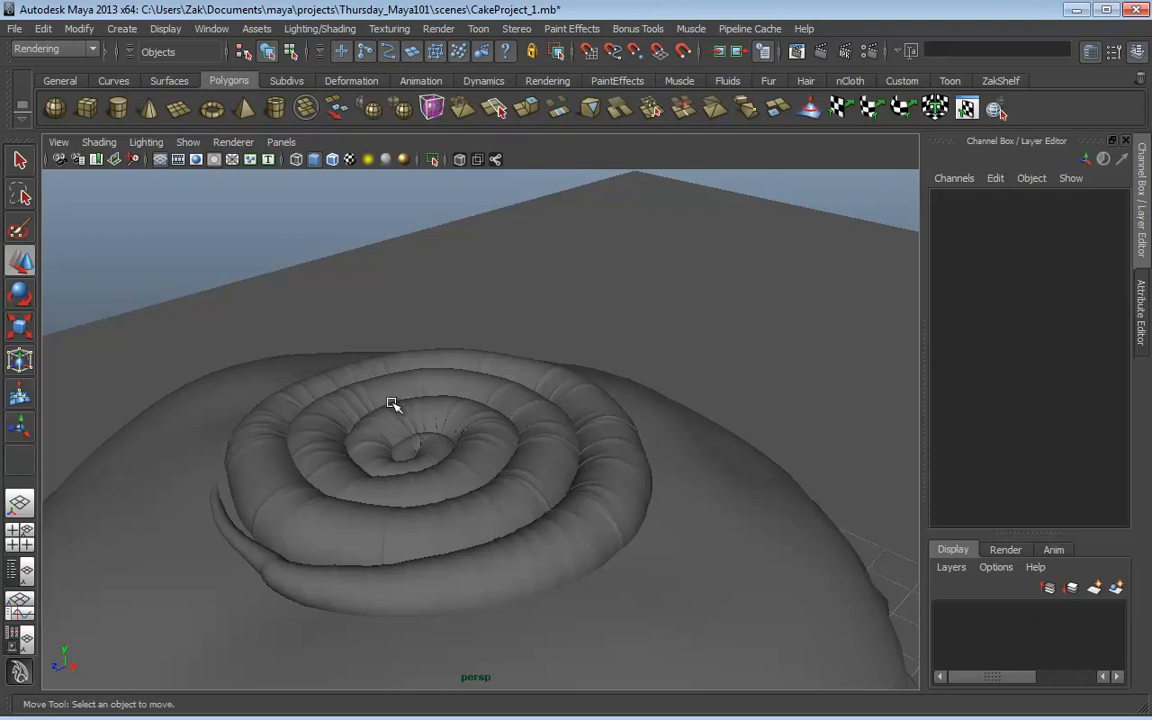
{"action": "left_click", "coordinate": [392, 403]}
{"action": "key", "text": "F8"}
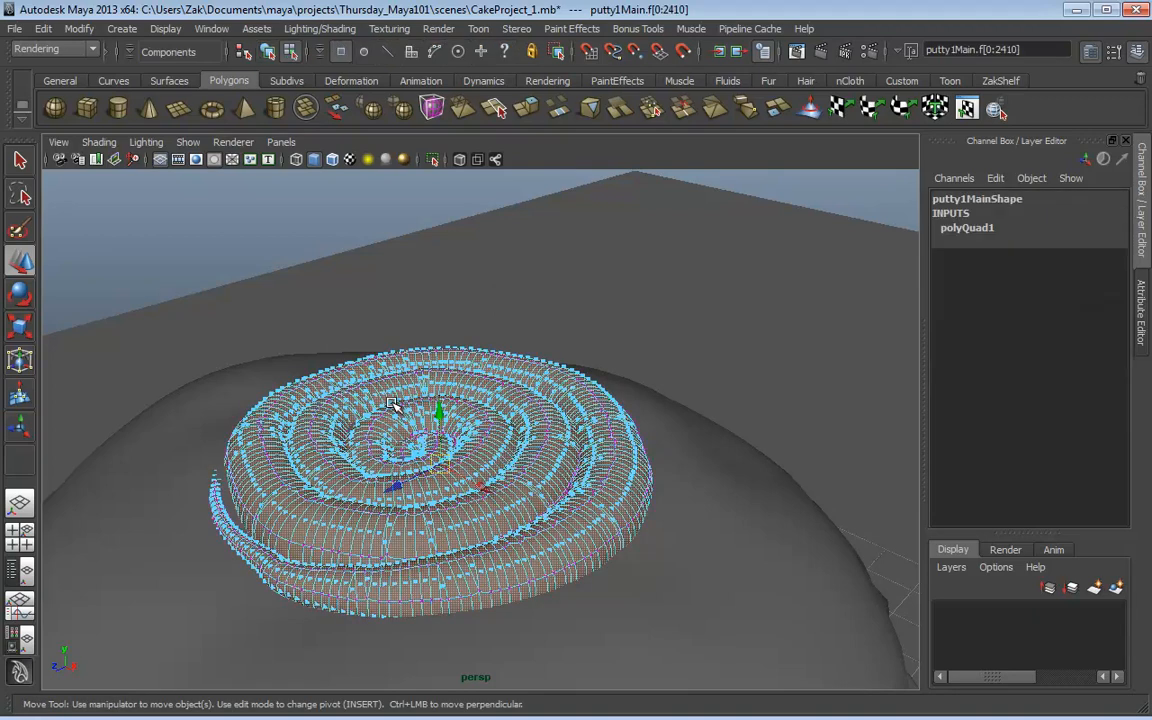
{"action": "key", "text": "F8"}
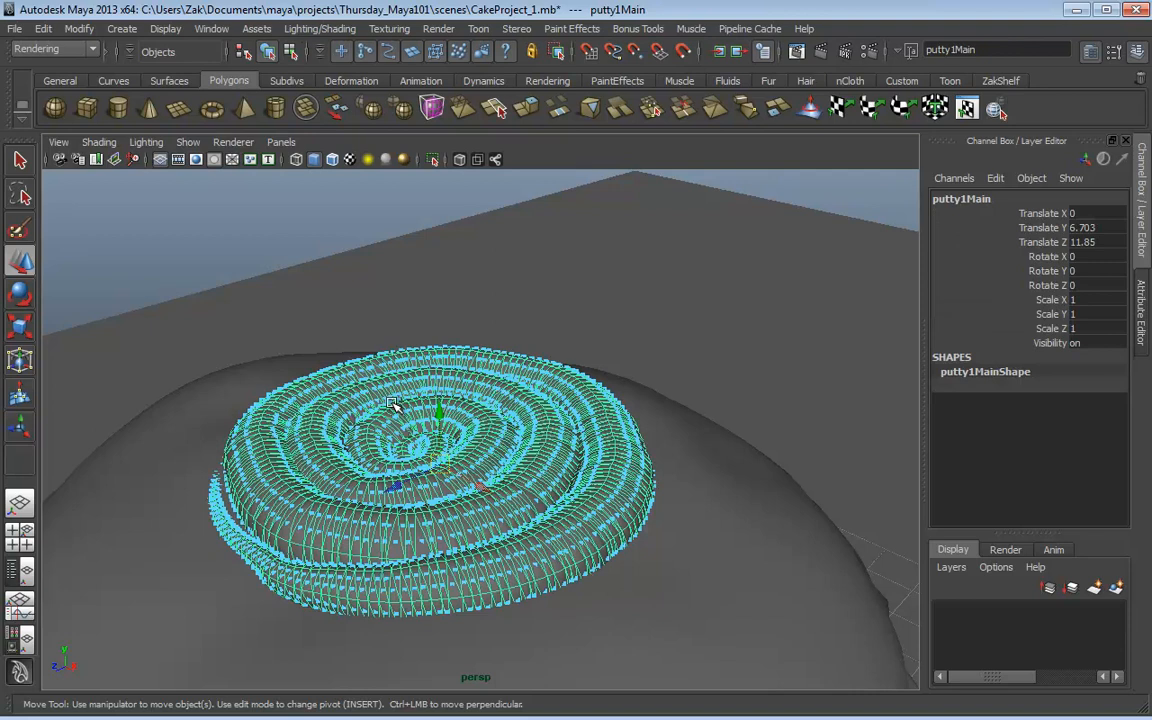
{"action": "mouse_move", "coordinate": [392, 403]}
{"action": "left_mouse_down", "text": "alt"}
{"action": "mouse_move", "coordinate": [451, 421]}
{"action": "mouse_move", "coordinate": [405, 385]}
{"action": "left_mouse_up", "text": "alt"}
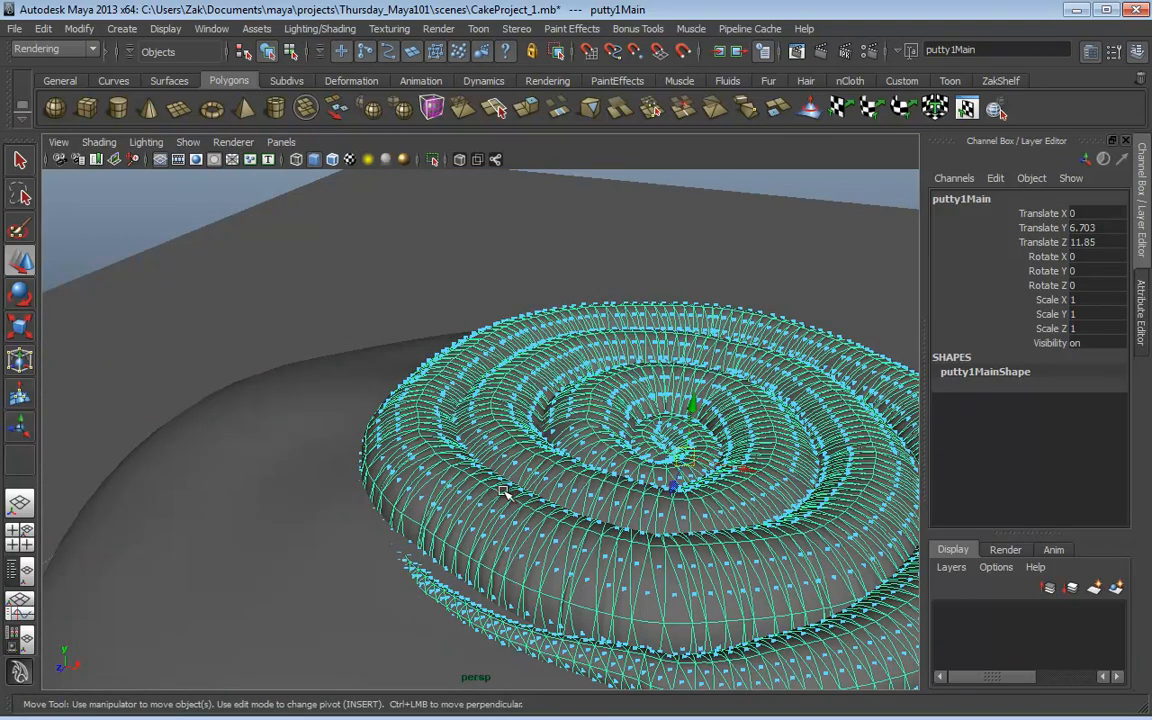
{"action": "left_click_drag", "start_coordinate": [505, 492], "coordinate": [436, 460], "text": "alt"}
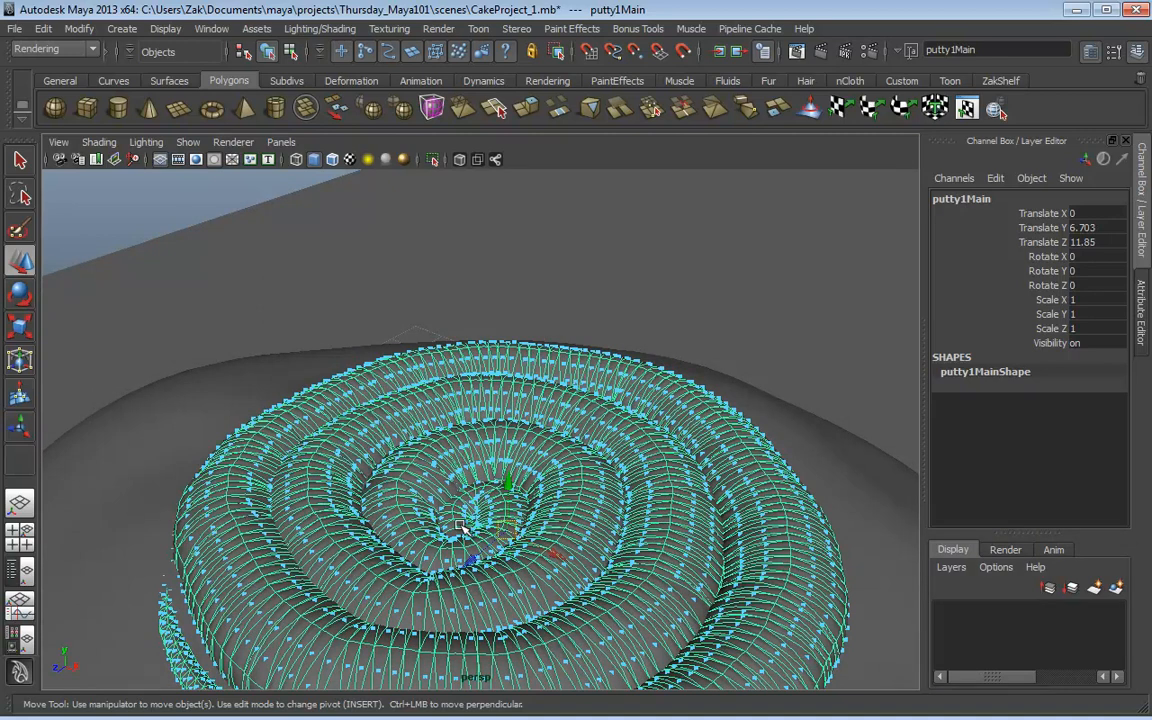
Step: Switch the swirl mesh to vertex editing and select a single vertex at the centre of the spiral
{"action": "right_click", "coordinate": [462, 520]}
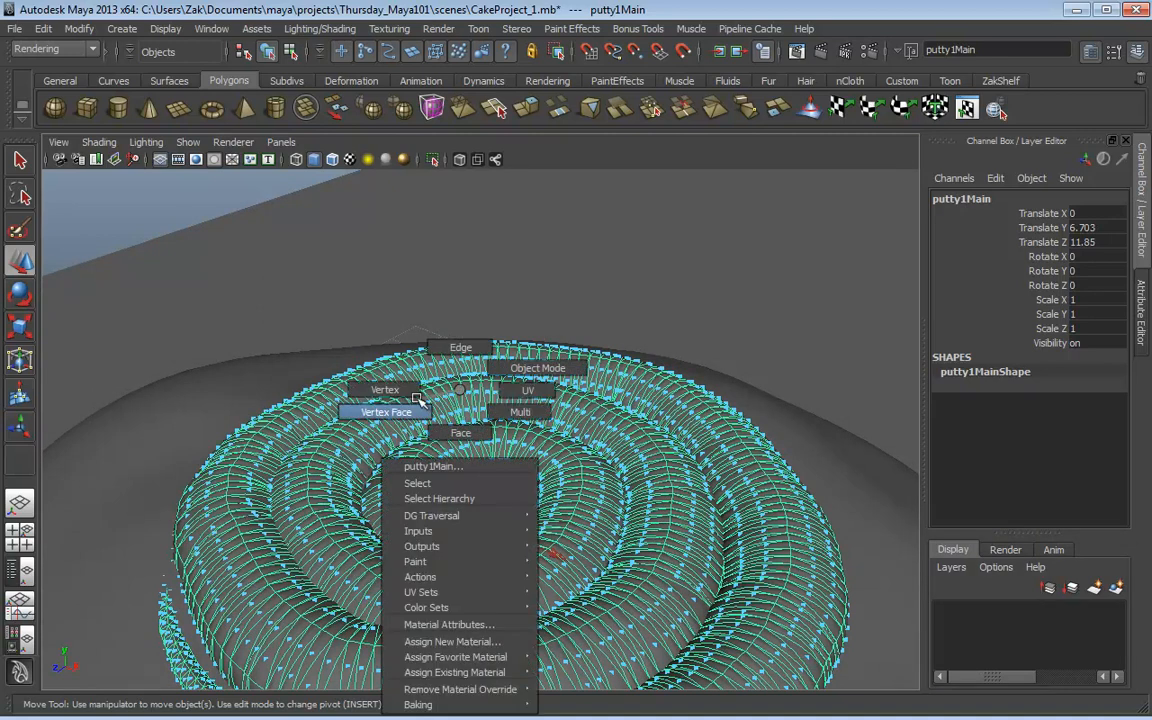
{"action": "left_click", "coordinate": [385, 405]}
{"action": "scroll", "coordinate": [455, 505], "scroll_direction": "up", "scroll_amount": 5}
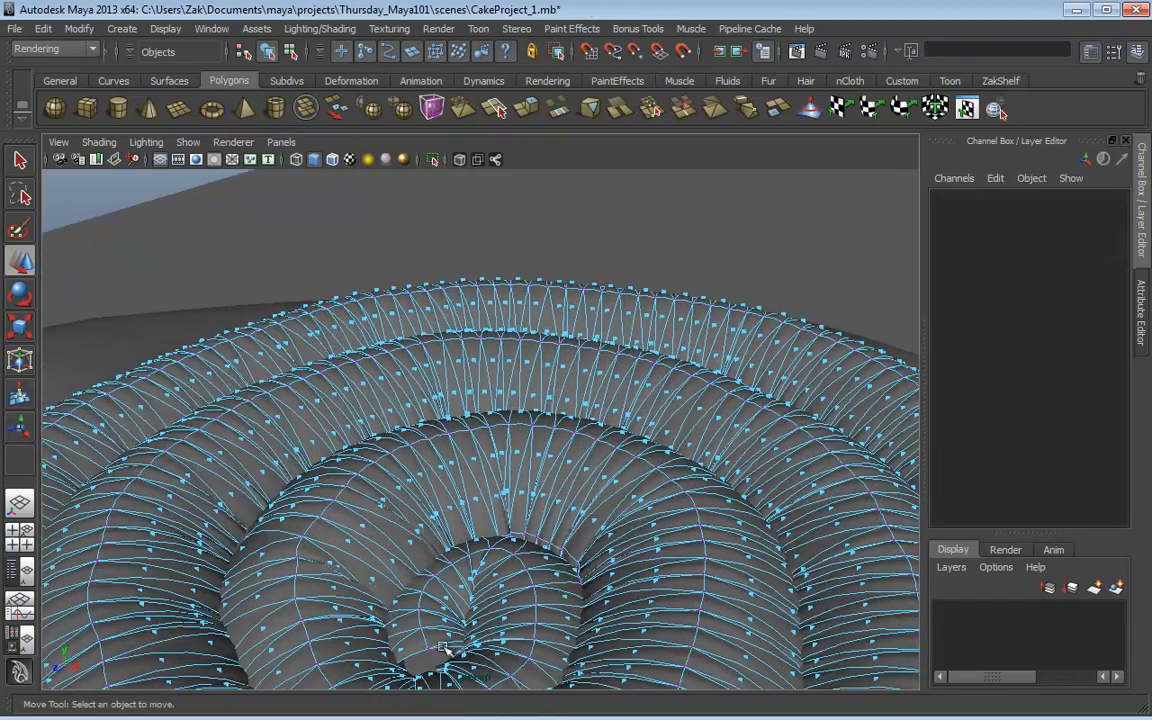
{"action": "left_click", "coordinate": [426, 640]}
{"action": "left_click_drag", "start_coordinate": [549, 645], "coordinate": [595, 540], "text": "alt"}
{"action": "key", "text": "f"}
{"action": "right_click_drag", "start_coordinate": [597, 527], "coordinate": [334, 514], "text": "alt"}
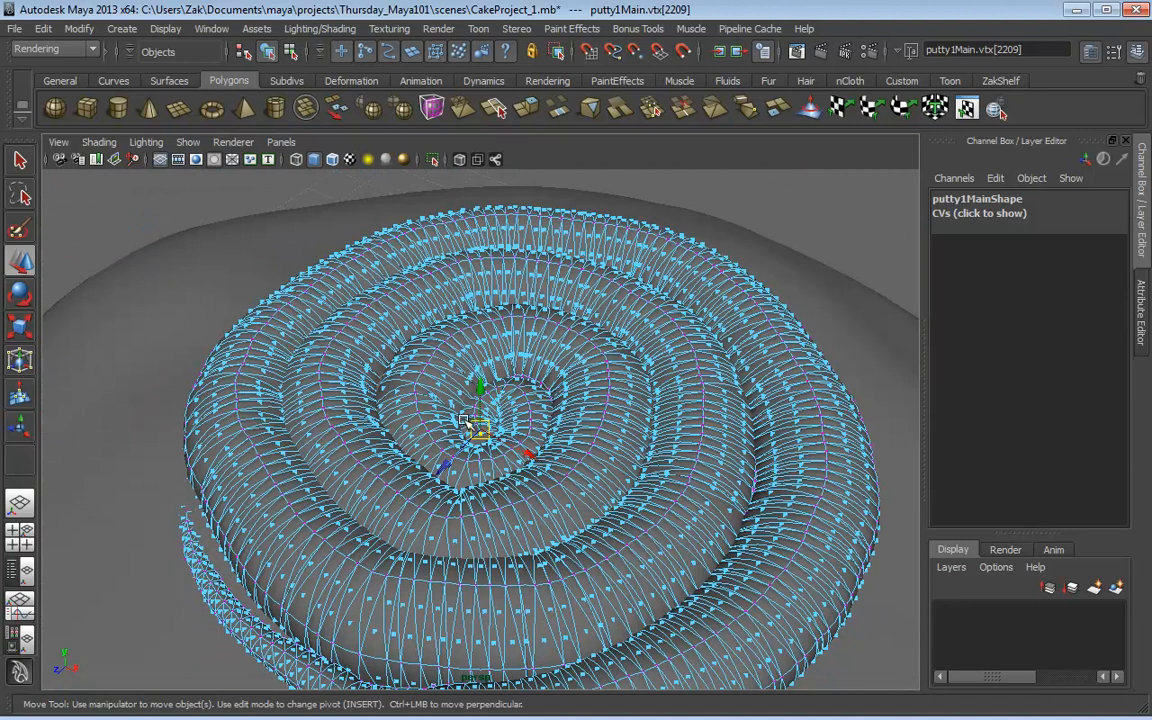
Step: Enable soft selection for the Move tool, reset its settings and set the falloff mode to Surface
{"action": "left_click", "coordinate": [1113, 51]}
{"action": "left_click_drag", "start_coordinate": [425, 343], "coordinate": [422, 511]}
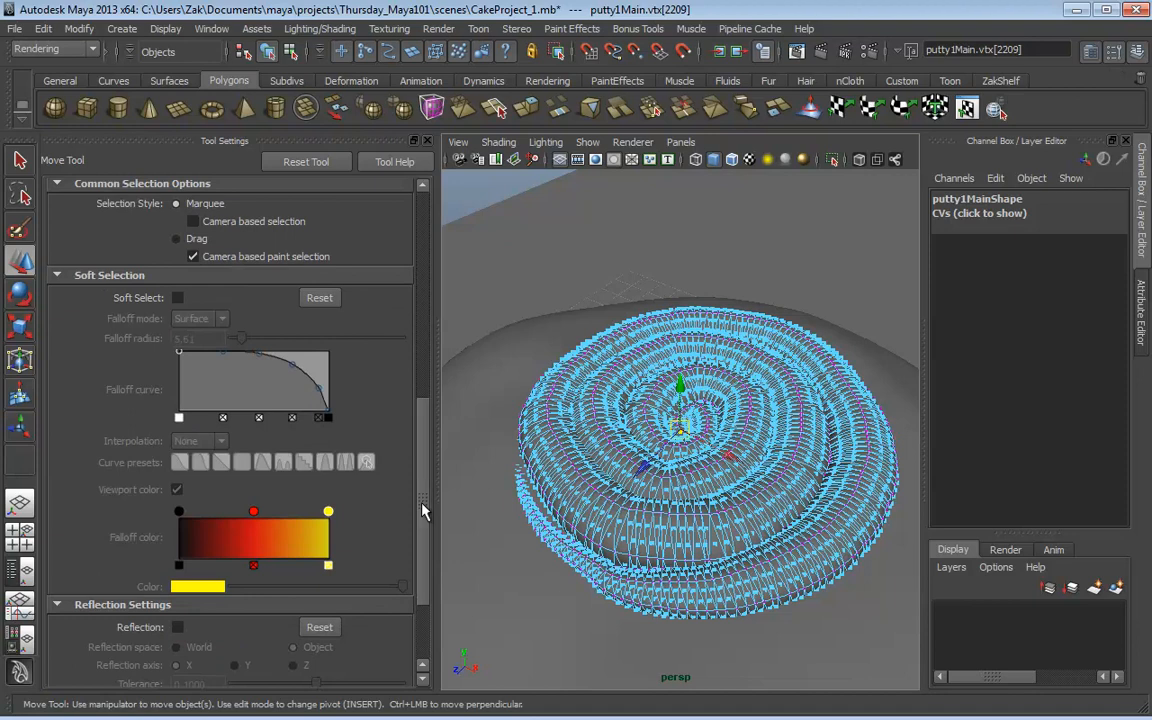
{"action": "left_click", "coordinate": [178, 298]}
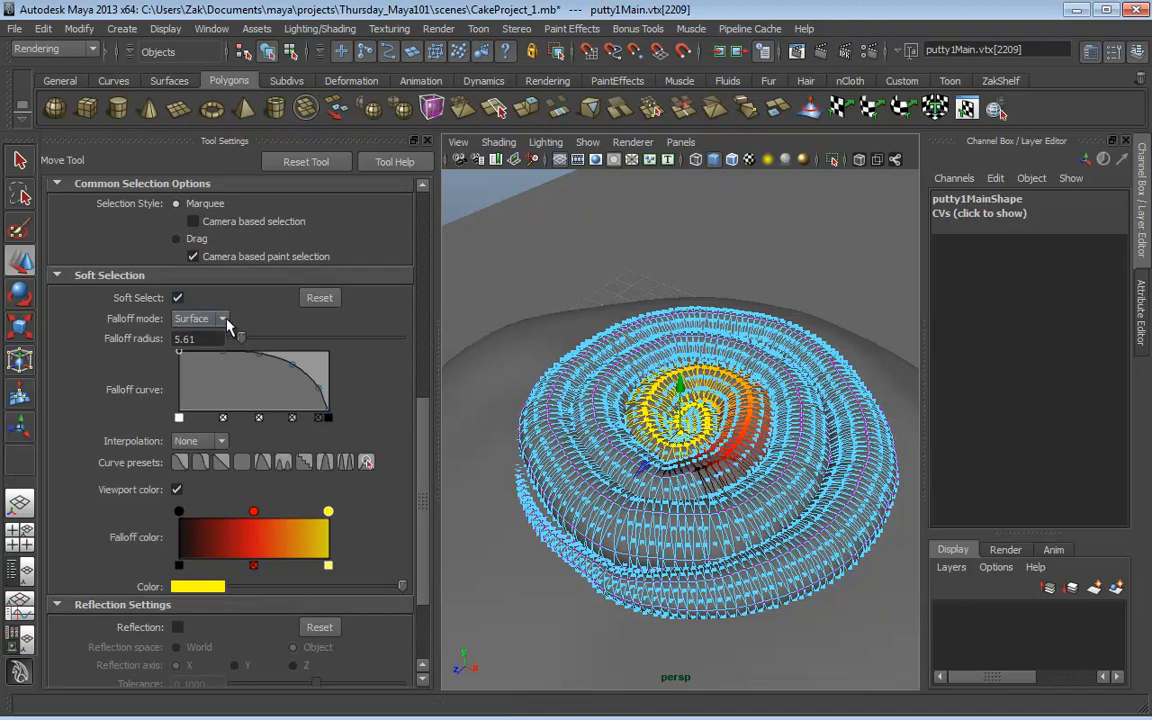
{"action": "left_click", "coordinate": [225, 320]}
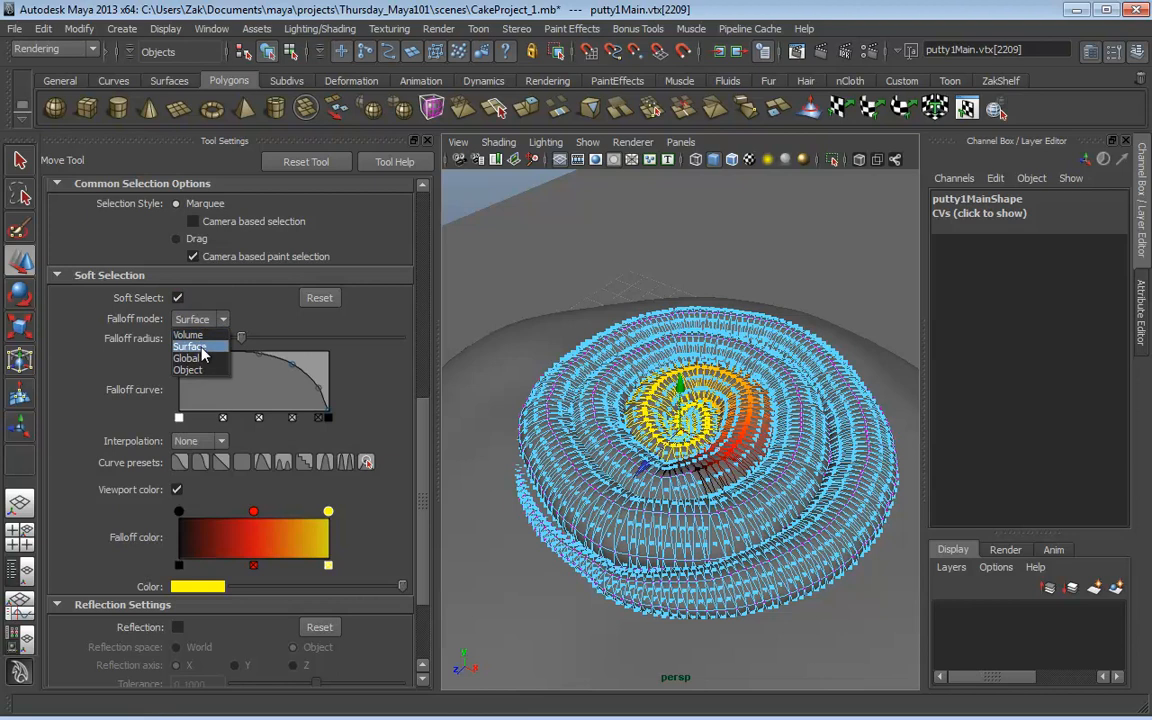
{"action": "left_click", "coordinate": [199, 347]}
{"action": "left_click", "coordinate": [319, 298]}
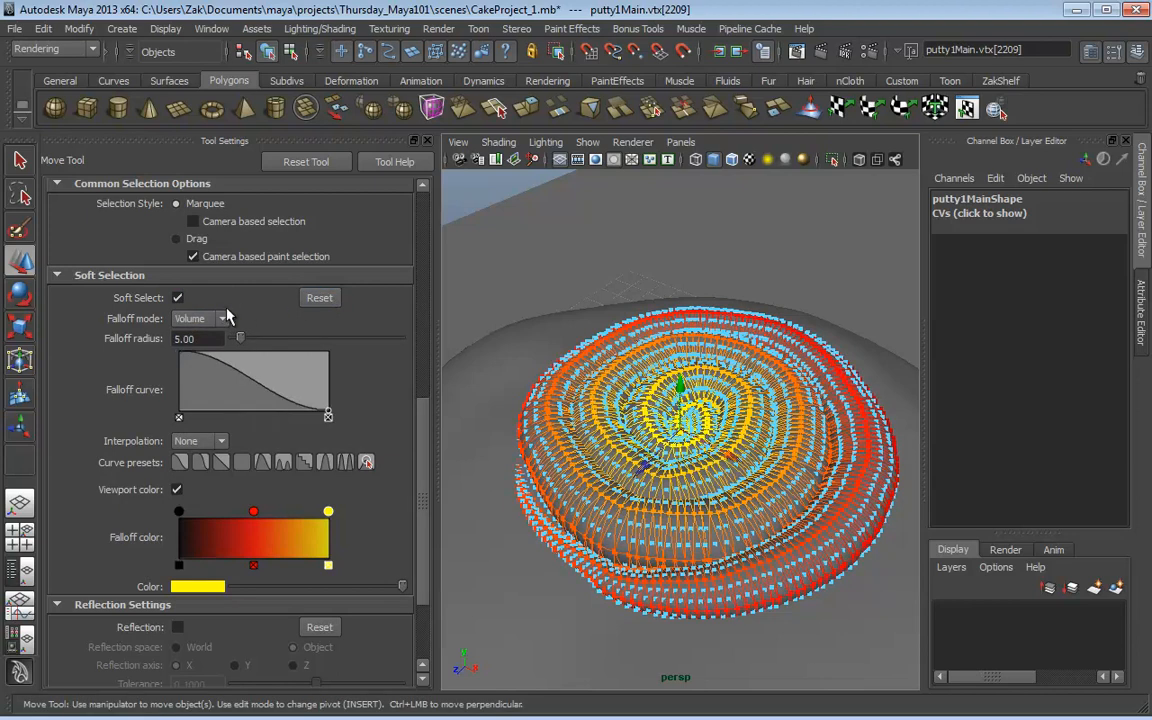
{"action": "left_click", "coordinate": [198, 320]}
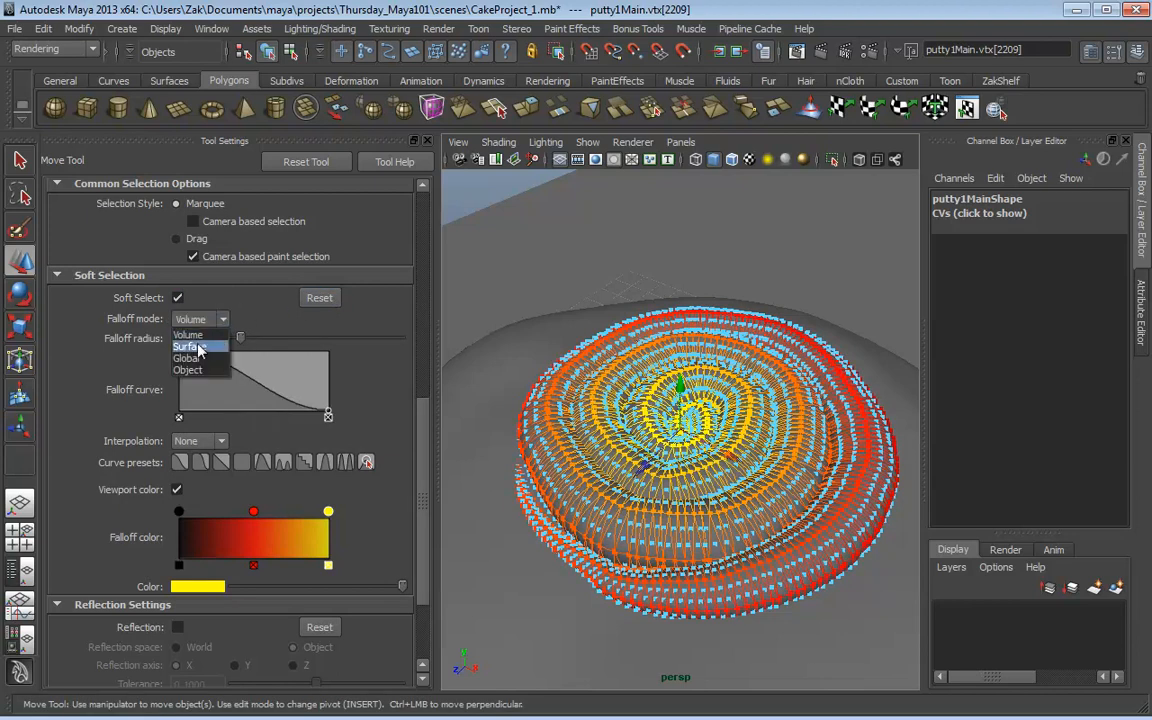
{"action": "left_click", "coordinate": [199, 347]}
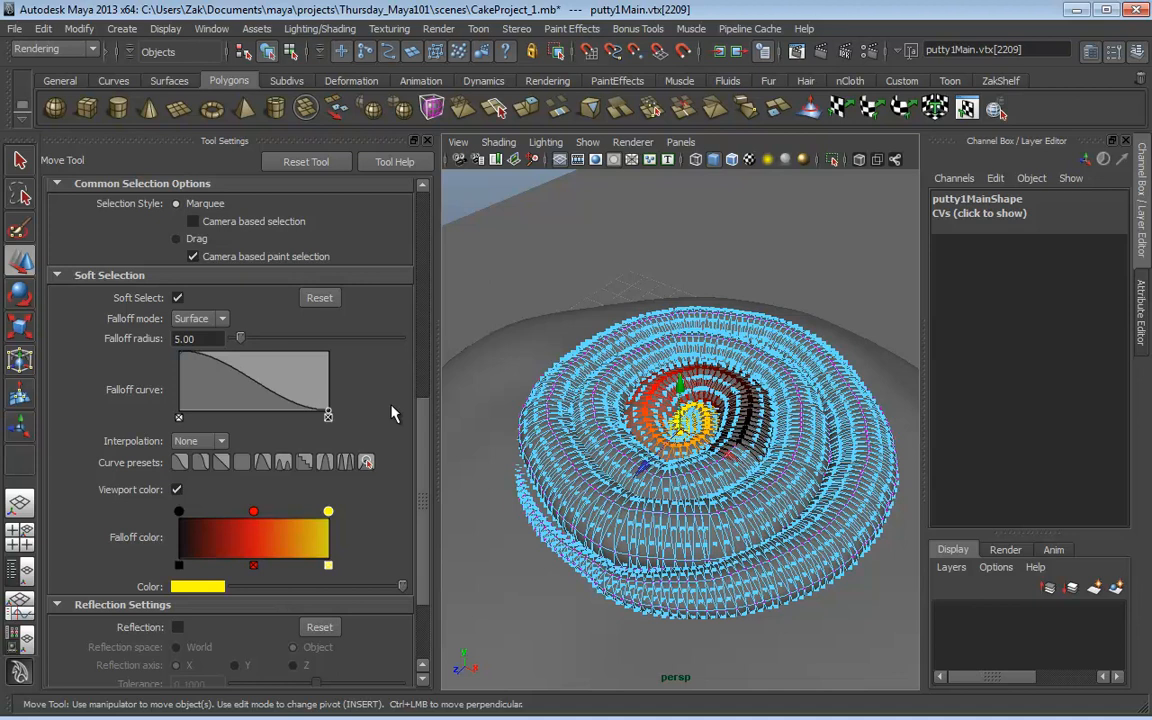
Step: Raise the swirl's centre into stepped tiers, narrowing the falloff radius from about 31.55 to 19.25 and 12.83
{"action": "left_click_drag", "start_coordinate": [241, 343], "coordinate": [292, 345]}
{"action": "mouse_move", "coordinate": [680, 357]}
{"action": "left_mouse_down", "text": "alt"}
{"action": "mouse_move", "coordinate": [753, 355]}
{"action": "mouse_move", "coordinate": [674, 365]}
{"action": "mouse_move", "coordinate": [699, 290]}
{"action": "mouse_move", "coordinate": [684, 337]}
{"action": "left_mouse_up", "text": "alt"}
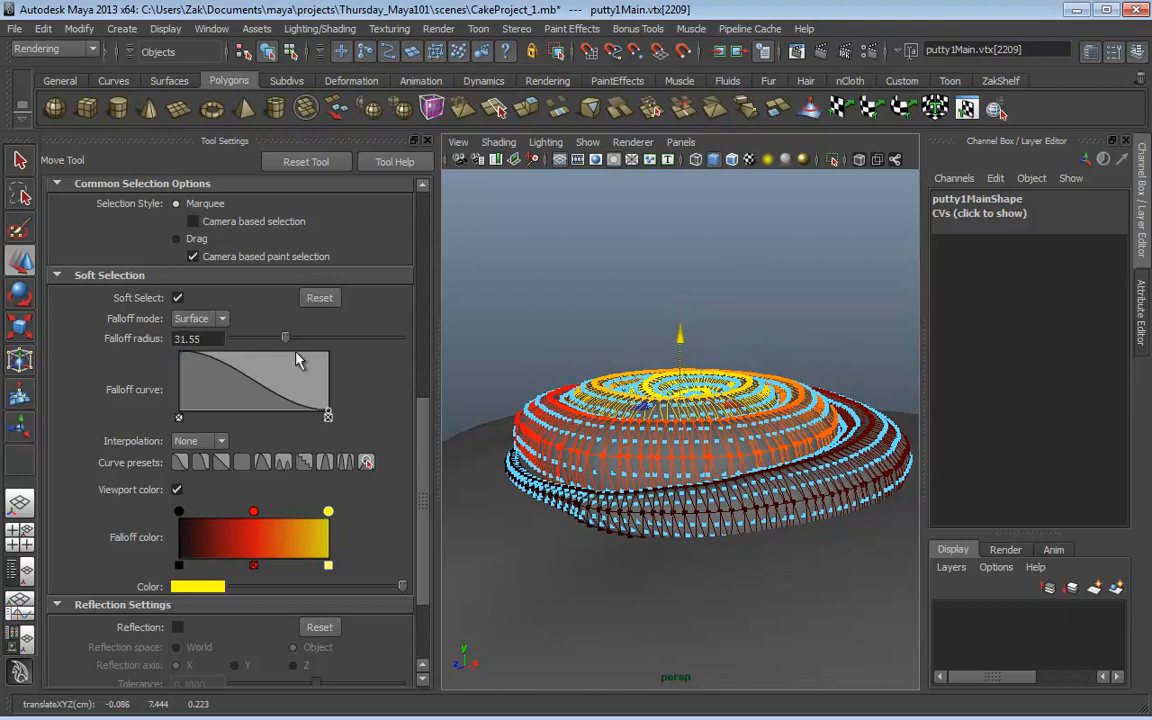
{"action": "left_click_drag", "start_coordinate": [285, 338], "coordinate": [264, 338]}
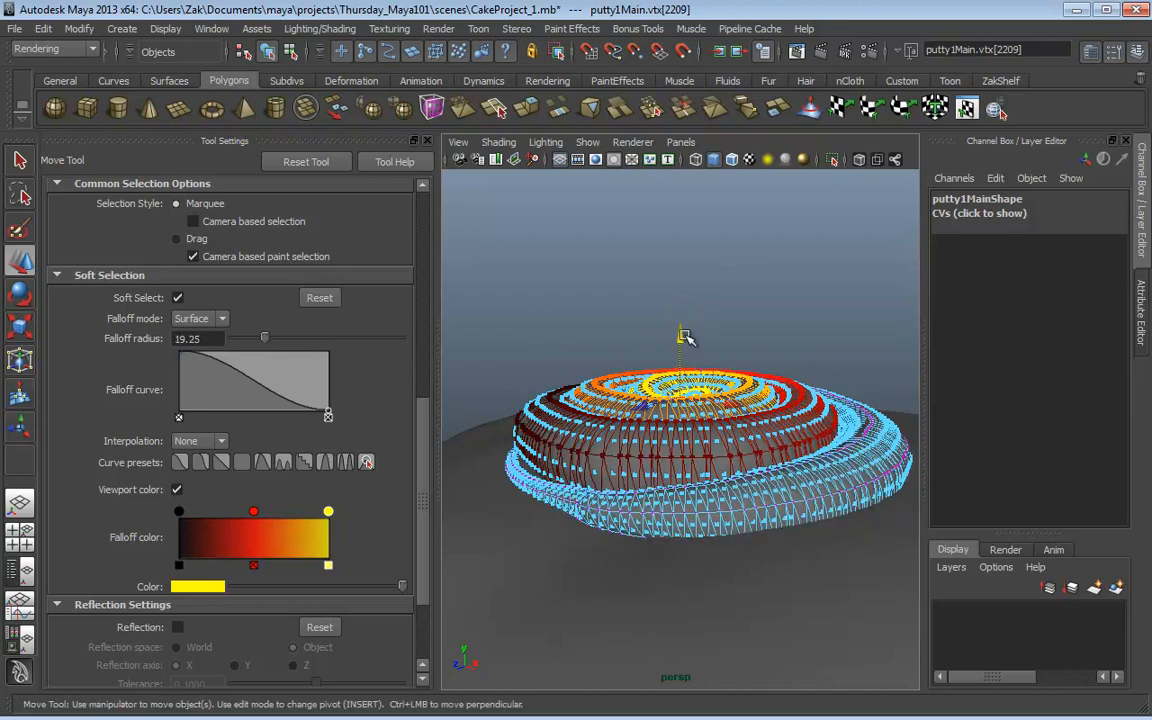
{"action": "left_click_drag", "start_coordinate": [684, 337], "coordinate": [686, 312]}
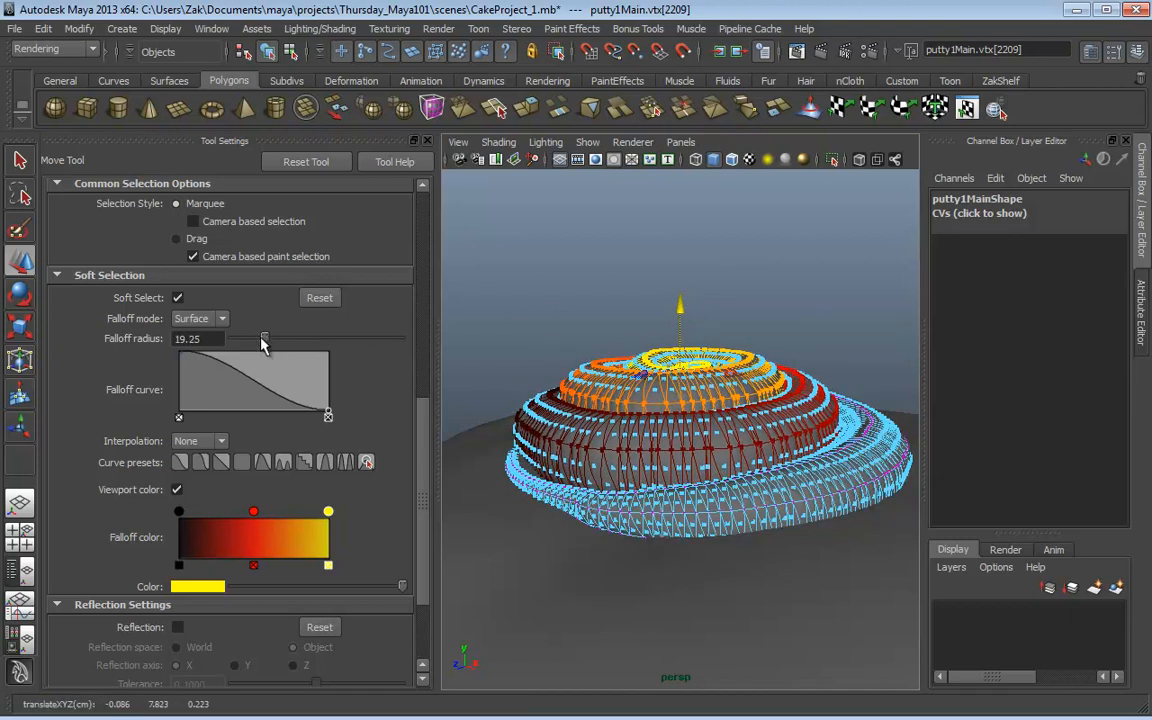
{"action": "left_click_drag", "start_coordinate": [263, 343], "coordinate": [253, 342]}
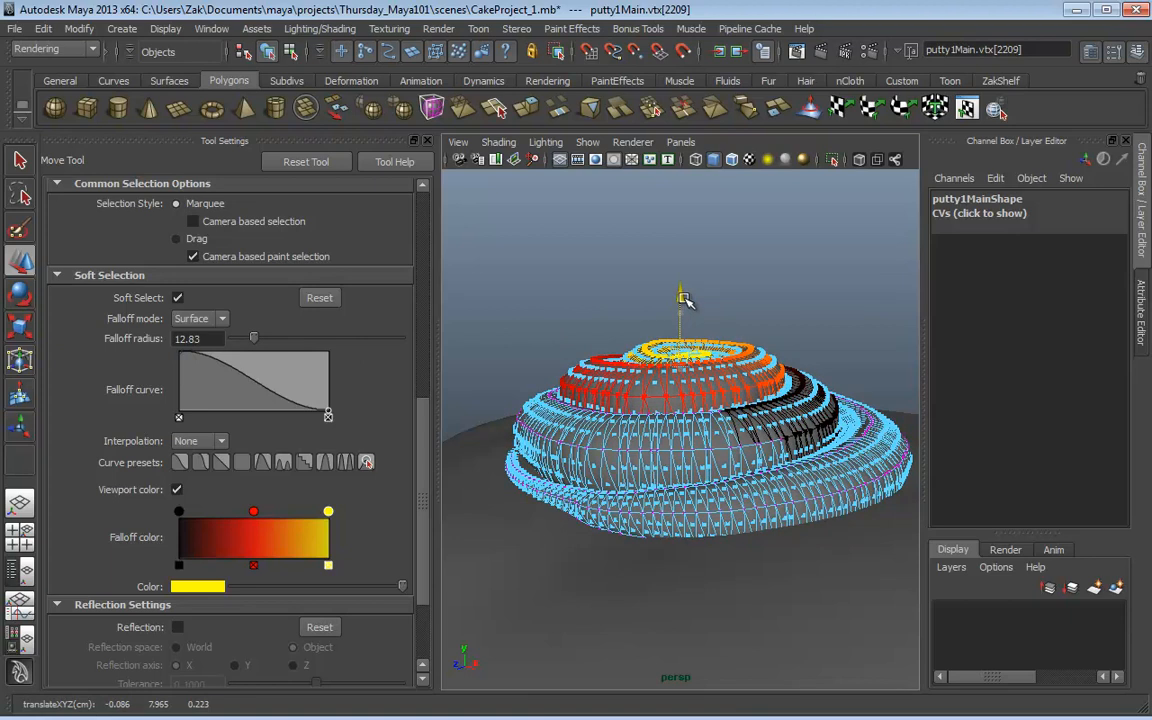
Step: Reduce the falloff radius to about 2.67 and move the swirl's innermost tip toward the middle of the spiral
{"action": "left_click_drag", "start_coordinate": [862, 306], "coordinate": [342, 384], "text": "alt"}
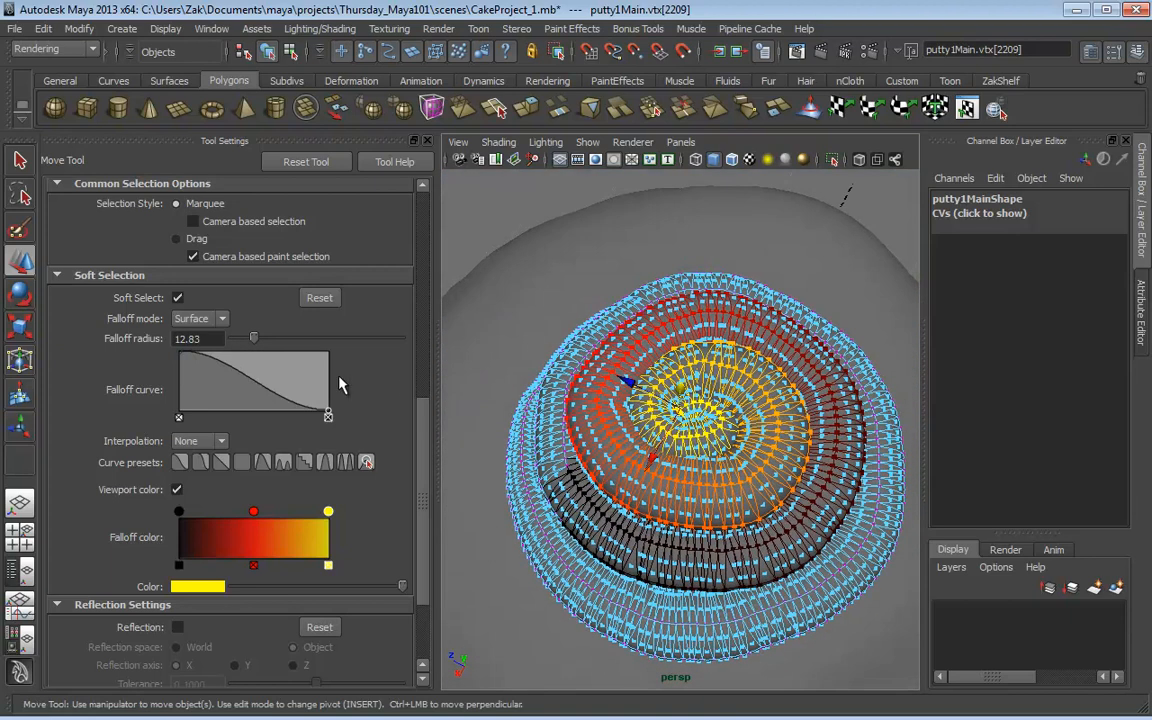
{"action": "left_click_drag", "start_coordinate": [252, 342], "coordinate": [240, 342]}
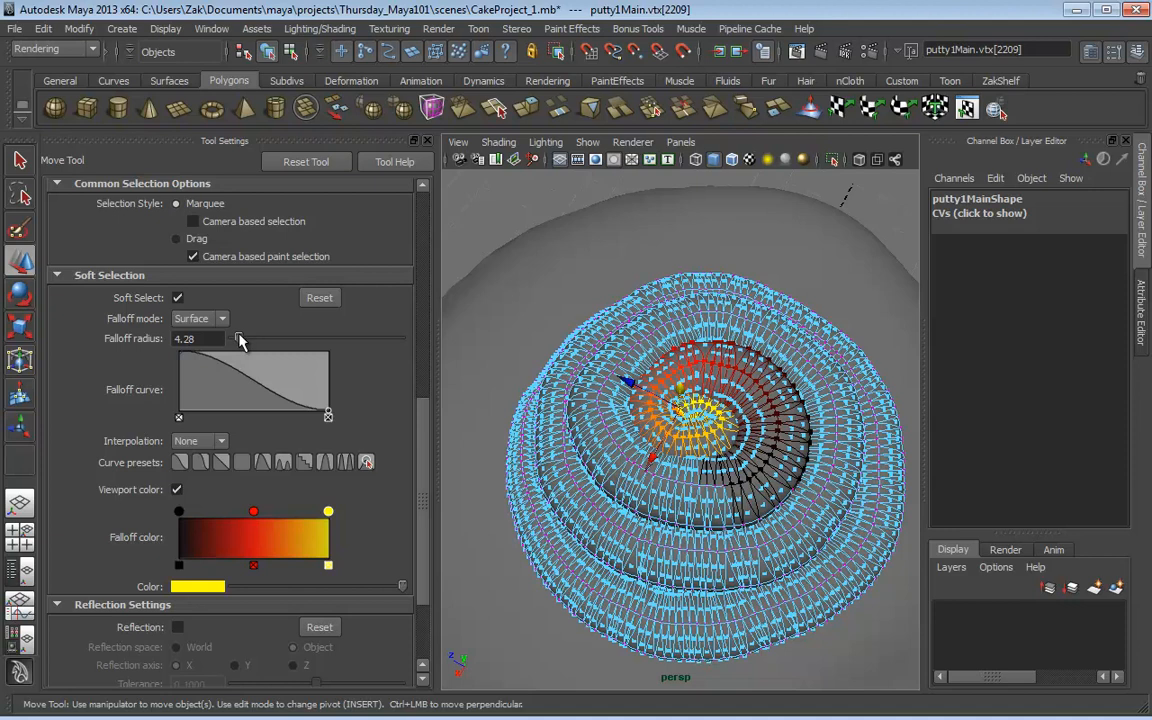
{"action": "right_click_drag", "start_coordinate": [757, 352], "coordinate": [796, 410], "text": "alt"}
{"action": "left_click_drag", "start_coordinate": [796, 410], "coordinate": [697, 448], "text": "alt"}
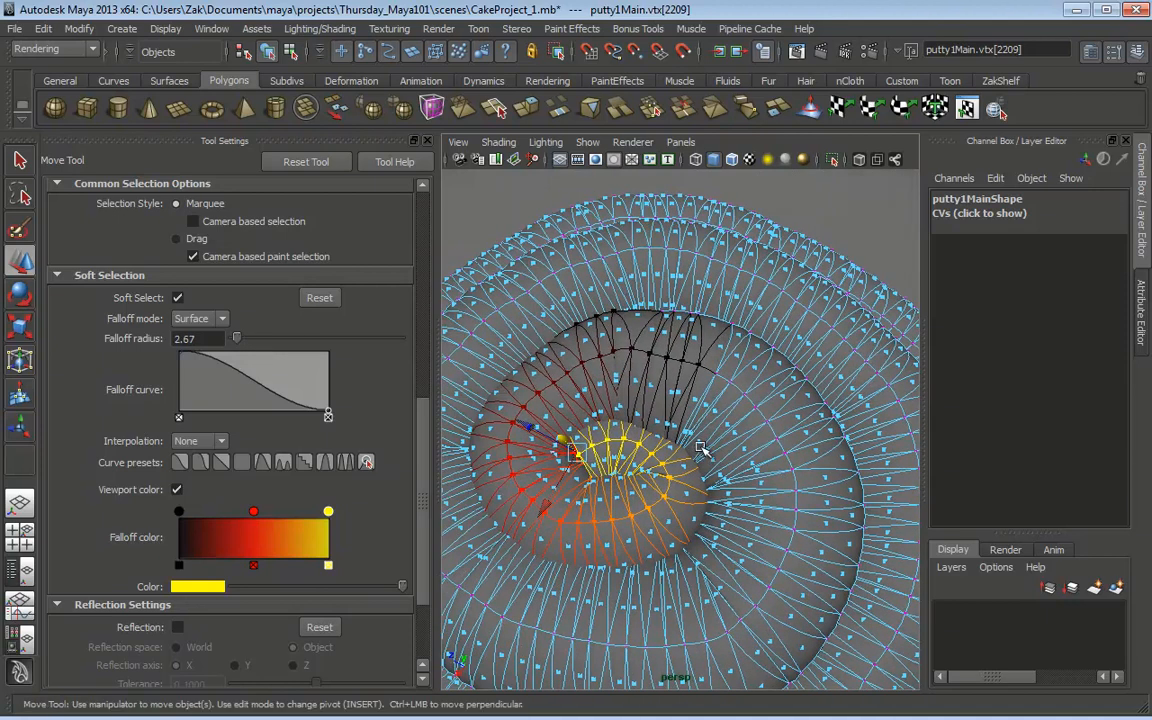
{"action": "key", "text": "r"}
{"action": "left_click_drag", "start_coordinate": [577, 453], "coordinate": [622, 467]}
{"action": "key", "text": "w"}
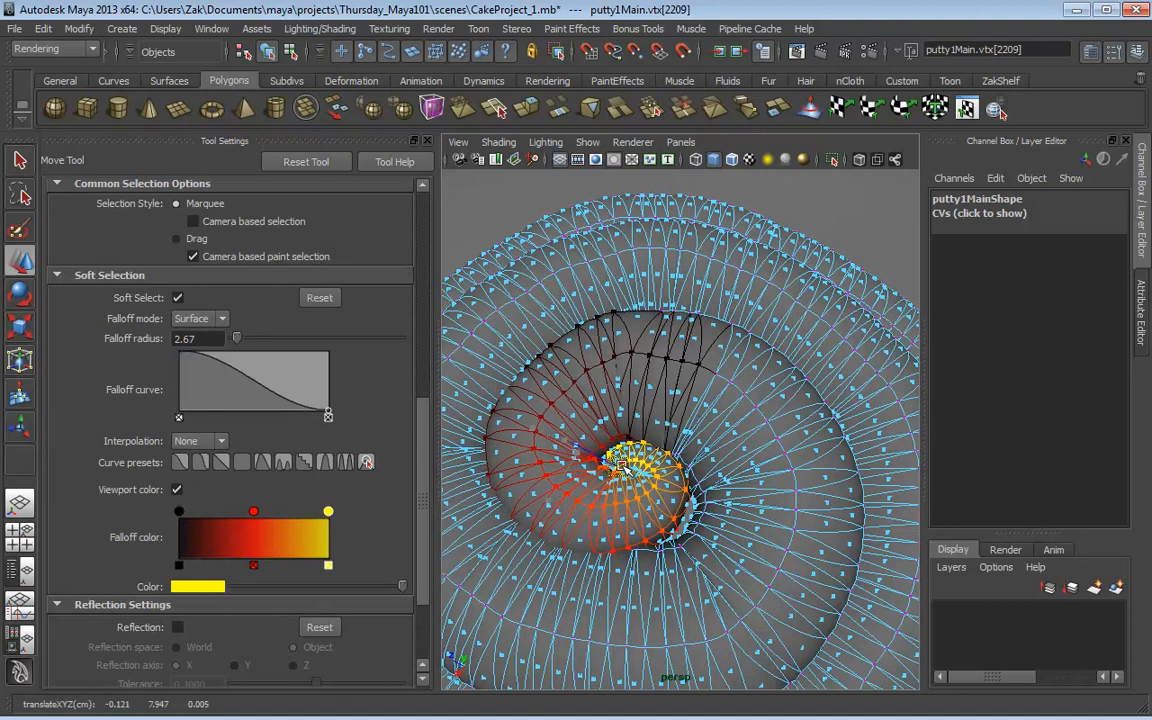
Step: Adjust the height of the swirl's centre tip and return to object mode
{"action": "left_click_drag", "start_coordinate": [666, 429], "coordinate": [700, 285], "text": "alt"}
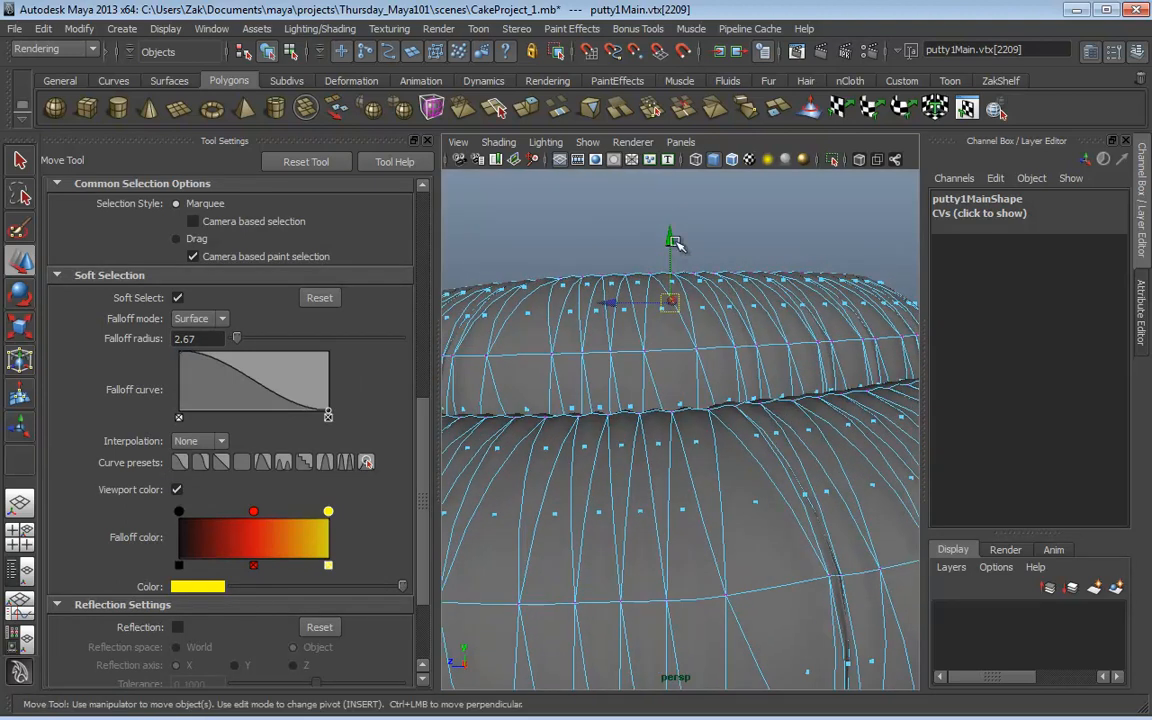
{"action": "left_click_drag", "start_coordinate": [676, 243], "coordinate": [781, 374]}
{"action": "key", "text": "F8"}
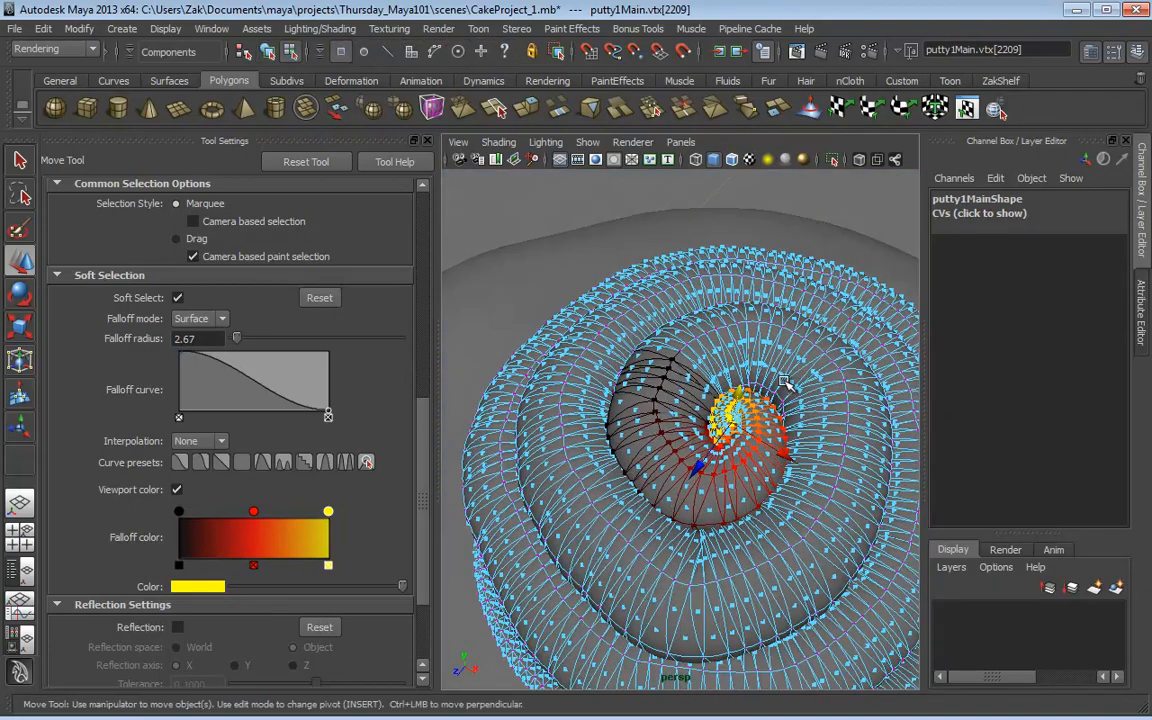
Step: Hide the tool settings, clear the selection and examine the cake with its raised swirl from several angles
{"action": "right_click_drag", "start_coordinate": [784, 352], "coordinate": [540, 375], "text": "alt"}
{"action": "left_click", "coordinate": [782, 237]}
{"action": "left_click_drag", "start_coordinate": [656, 370], "coordinate": [447, 214], "text": "alt"}
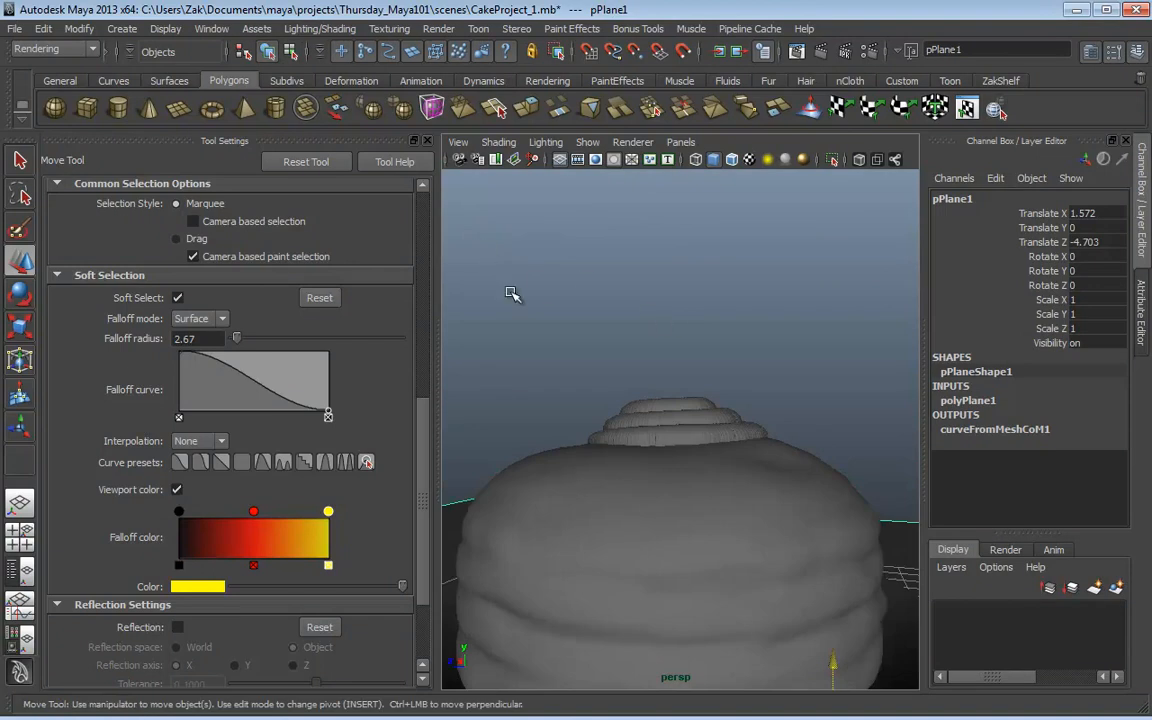
{"action": "left_click", "coordinate": [1105, 58]}
{"action": "left_click_drag", "start_coordinate": [725, 327], "coordinate": [476, 387], "text": "alt"}
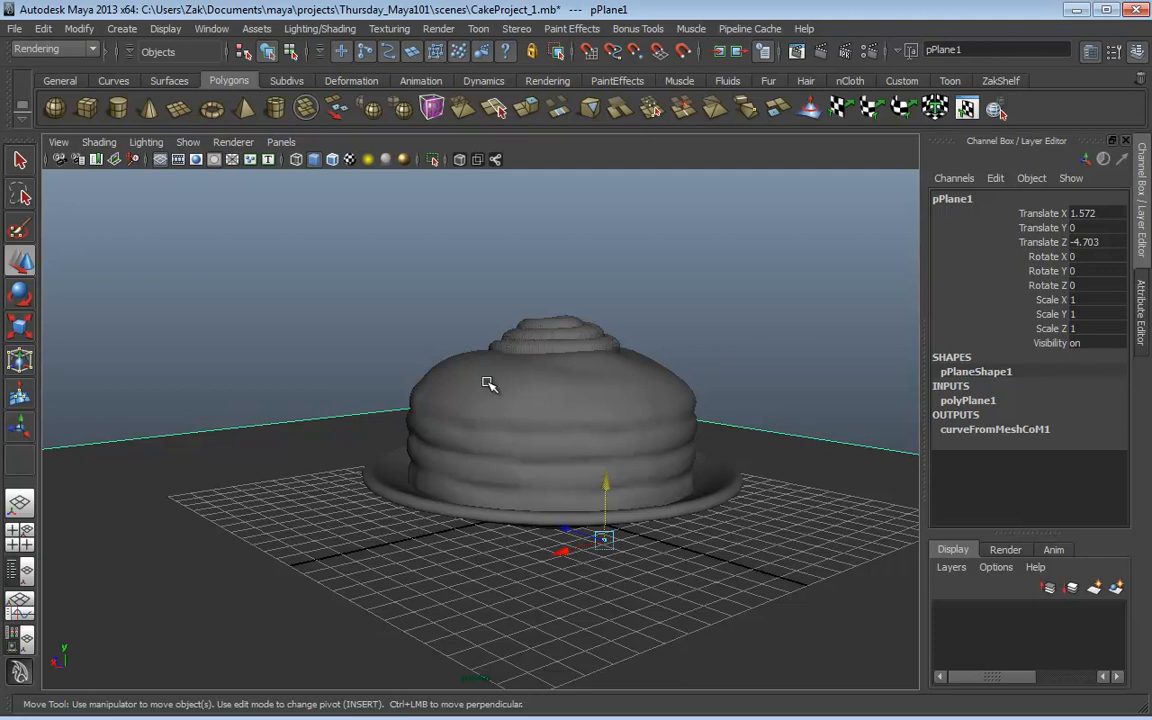
{"action": "left_click_drag", "start_coordinate": [488, 384], "coordinate": [588, 393], "text": "alt"}
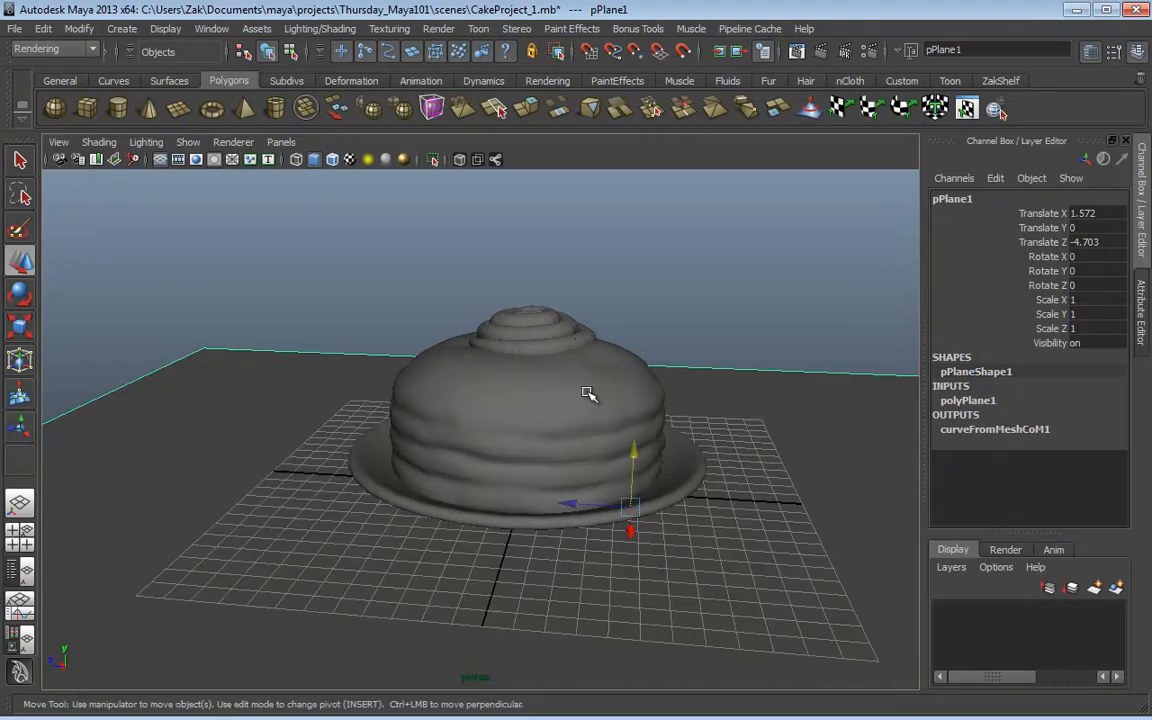
{"action": "left_click", "coordinate": [530, 318]}
{"action": "left_click", "coordinate": [612, 293]}
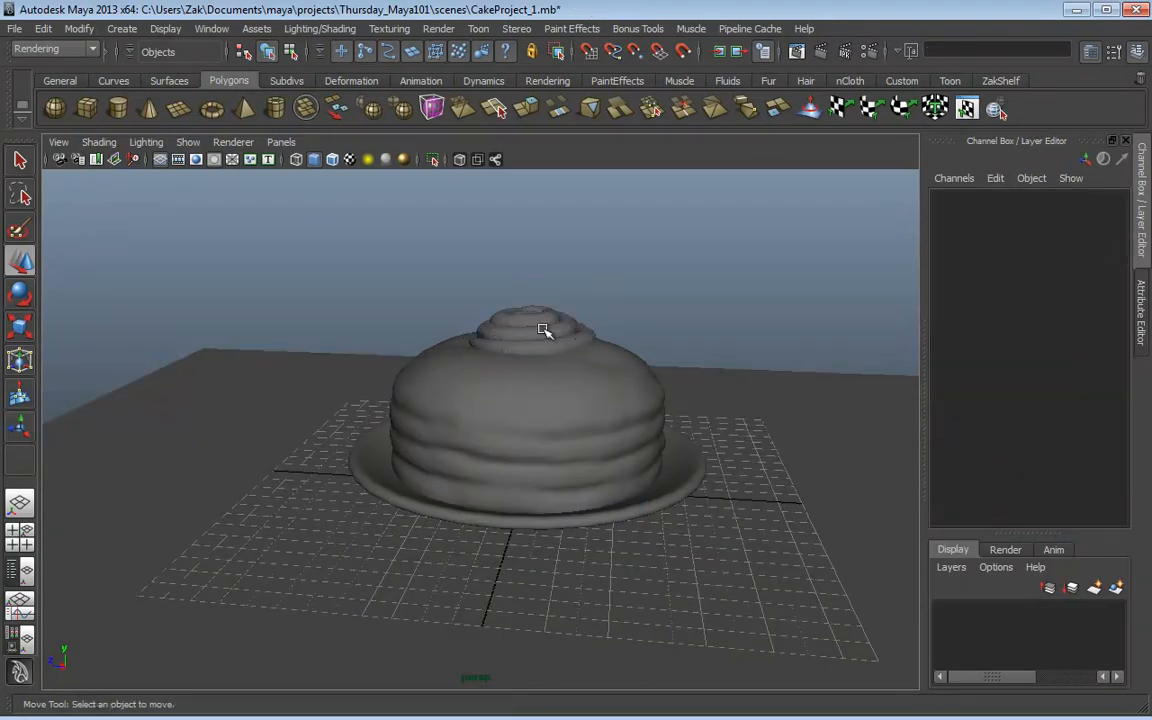
{"action": "mouse_move", "coordinate": [573, 314]}
{"action": "left_mouse_down", "text": "alt"}
{"action": "mouse_move", "coordinate": [591, 352]}
{"action": "mouse_move", "coordinate": [572, 346]}
{"action": "mouse_move", "coordinate": [570, 324]}
{"action": "left_mouse_up", "text": "alt"}
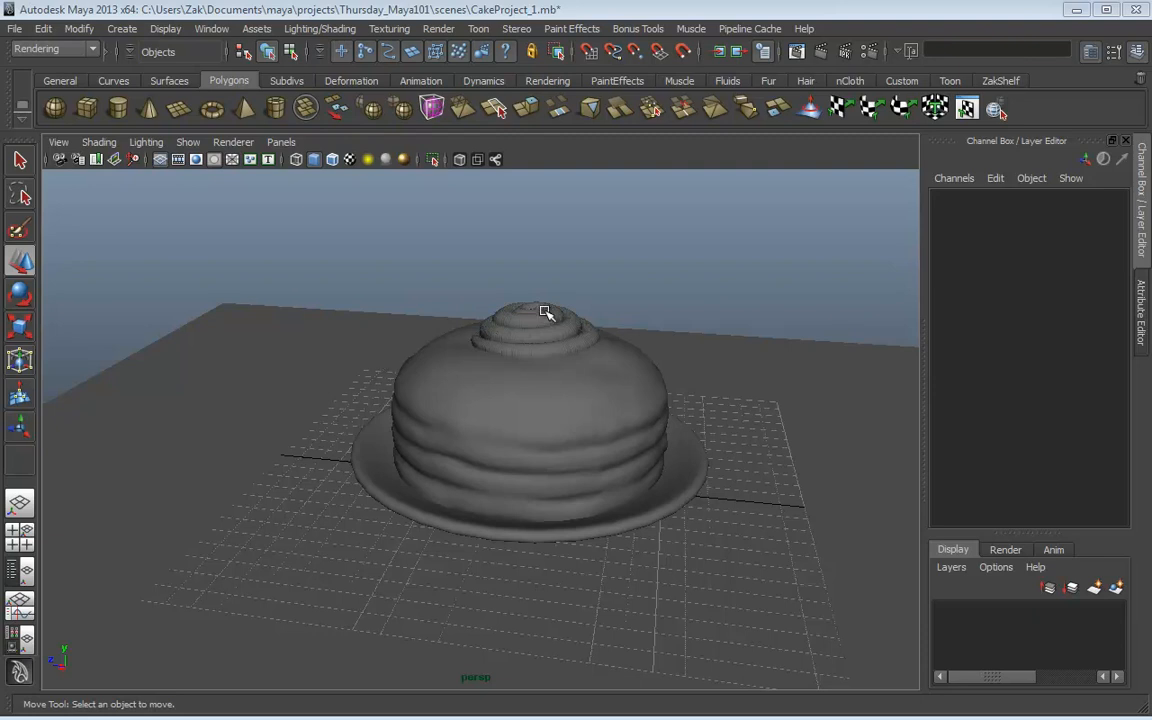
Step: Frame the empty space above the swirl in the side view and start a CV curve on the vertical centre axis
{"action": "left_click", "coordinate": [710, 378]}
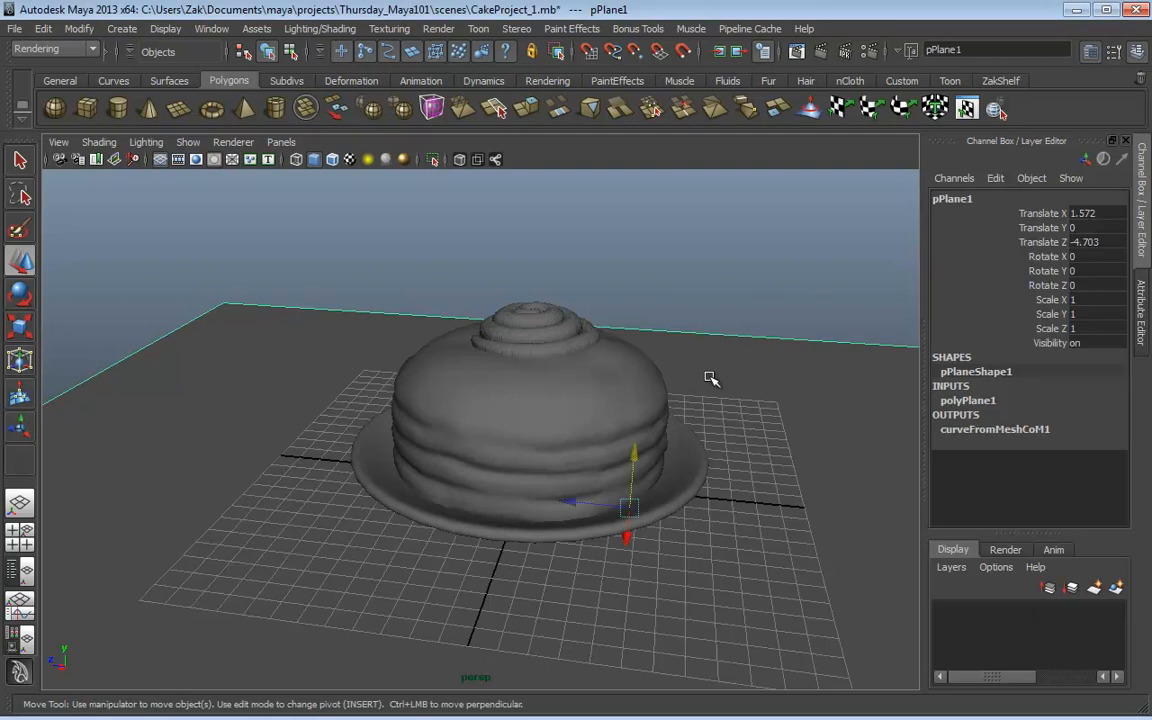
{"action": "key", "text": "space"}
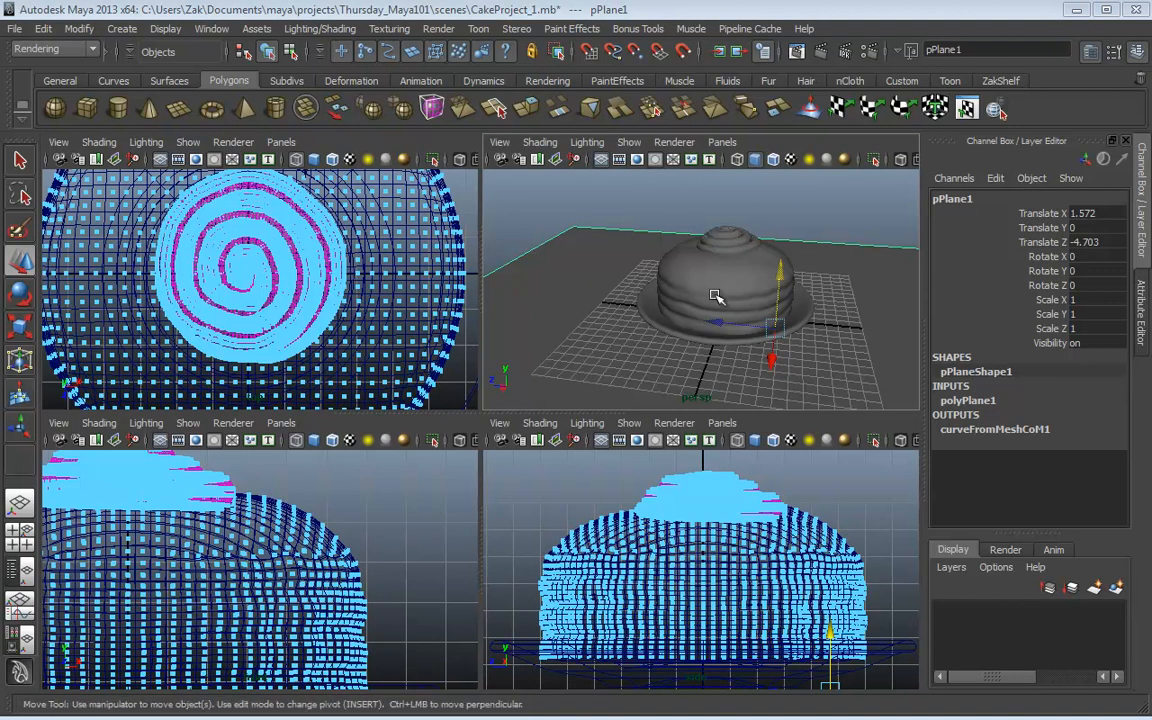
{"action": "key", "text": "space"}
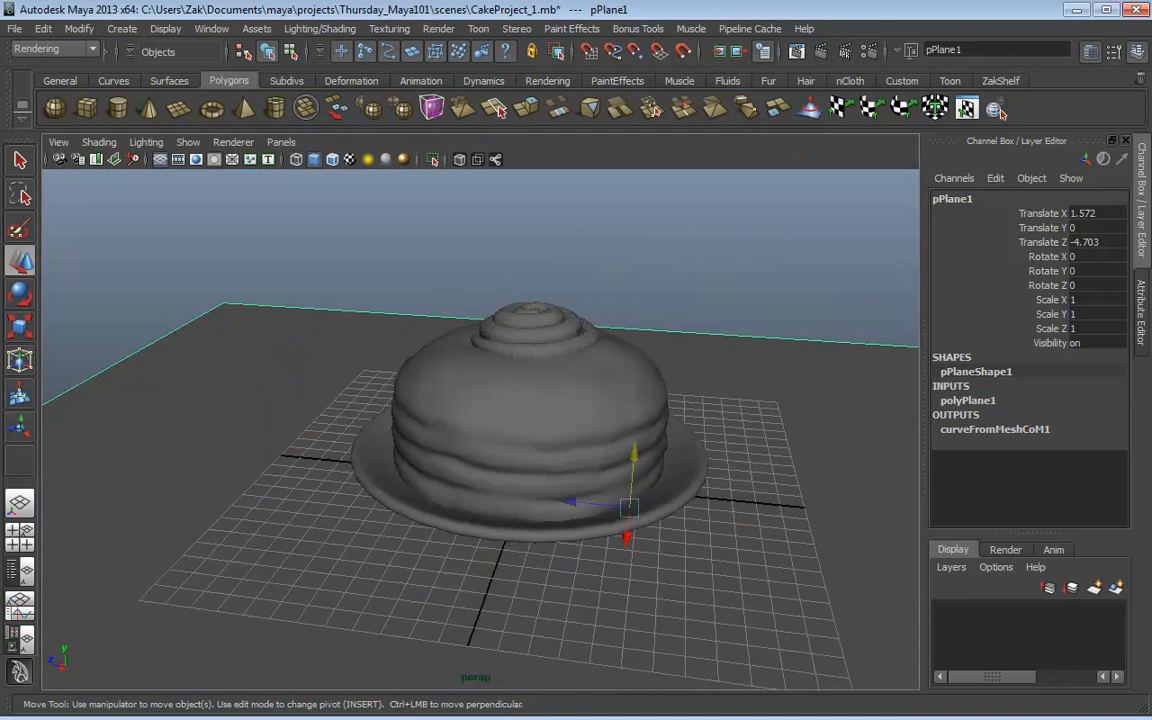
{"action": "left_click", "coordinate": [548, 332]}
{"action": "key", "text": "space"}
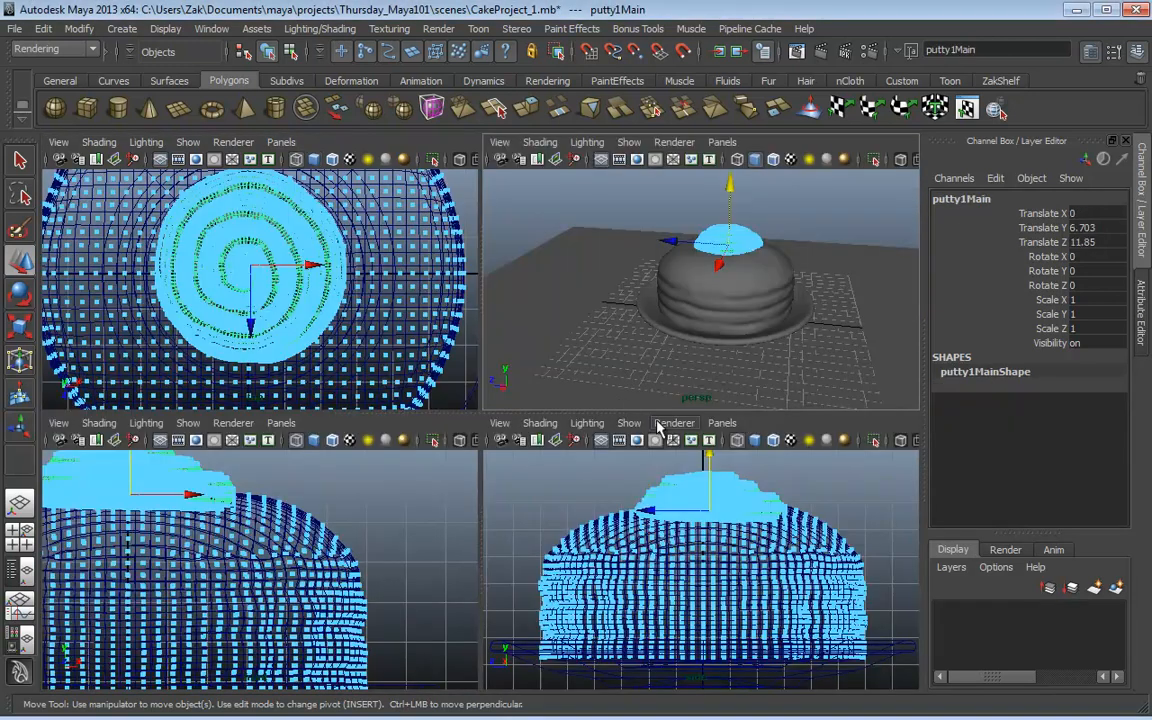
{"action": "key", "text": "space"}
{"action": "scroll", "coordinate": [610, 578], "scroll_direction": "up", "scroll_amount": 5}
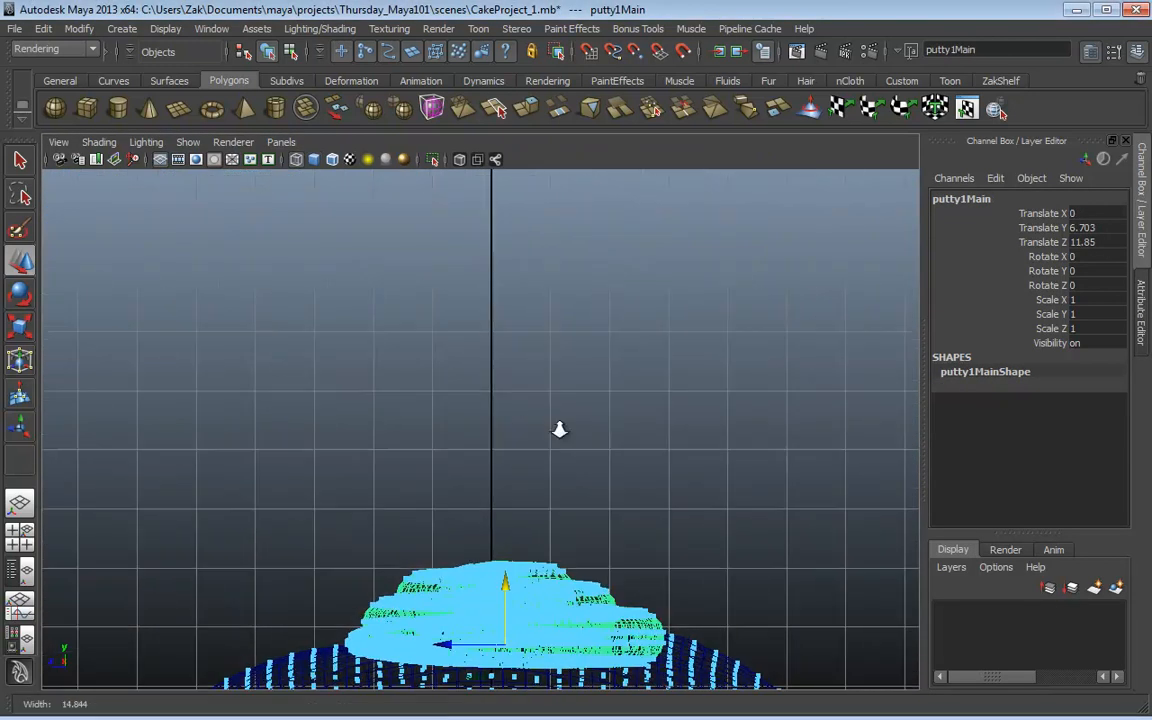
{"action": "middle_click_drag", "start_coordinate": [714, 486], "coordinate": [710, 473], "text": "alt"}
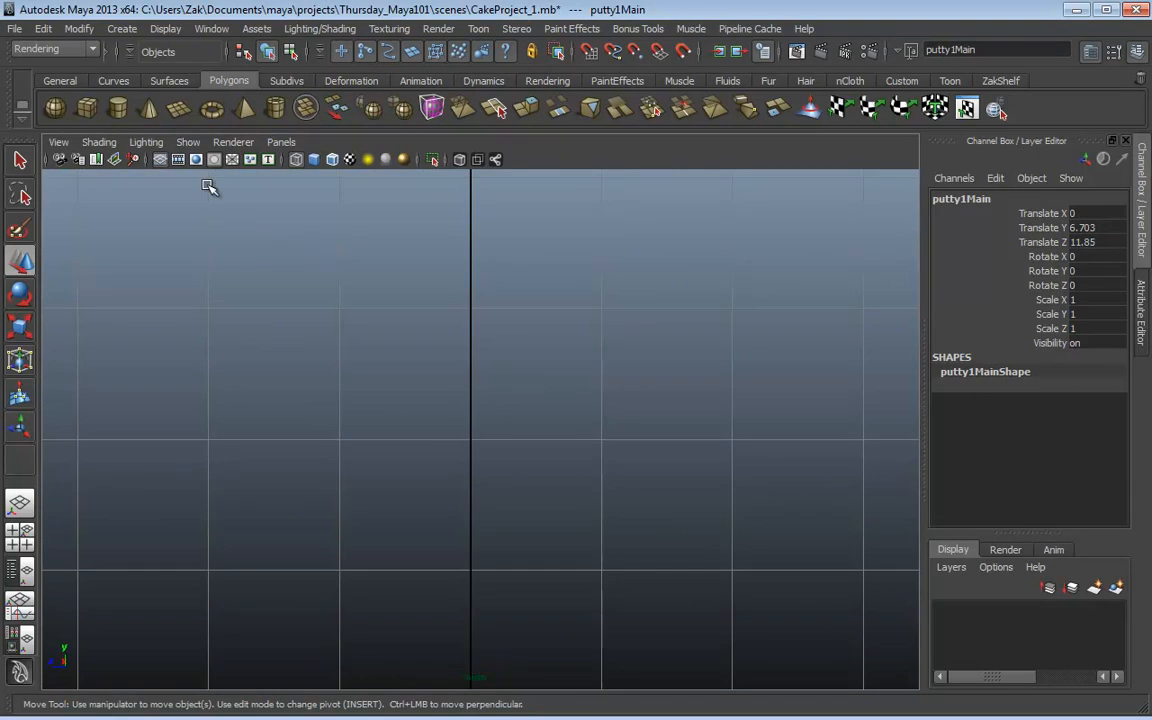
{"action": "middle_click_drag", "start_coordinate": [496, 419], "coordinate": [480, 228], "text": "alt"}
{"action": "middle_click_drag", "start_coordinate": [519, 373], "coordinate": [524, 310], "text": "alt"}
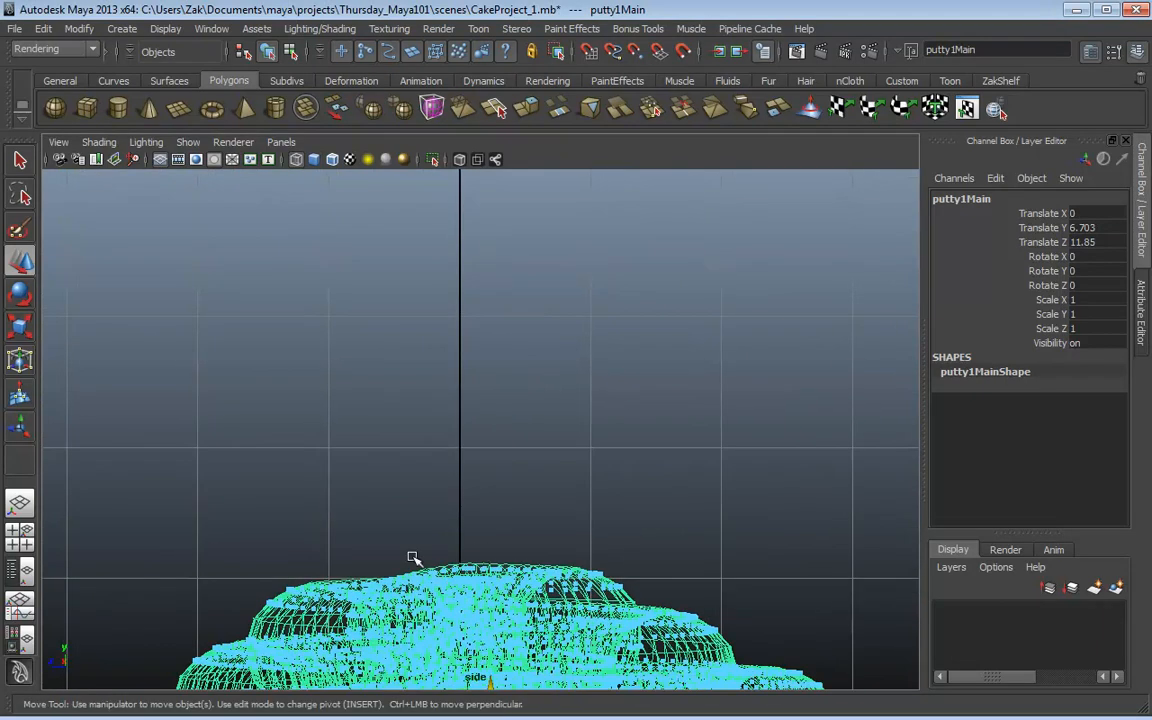
{"action": "middle_click_drag", "start_coordinate": [455, 278], "coordinate": [517, 342], "text": "alt"}
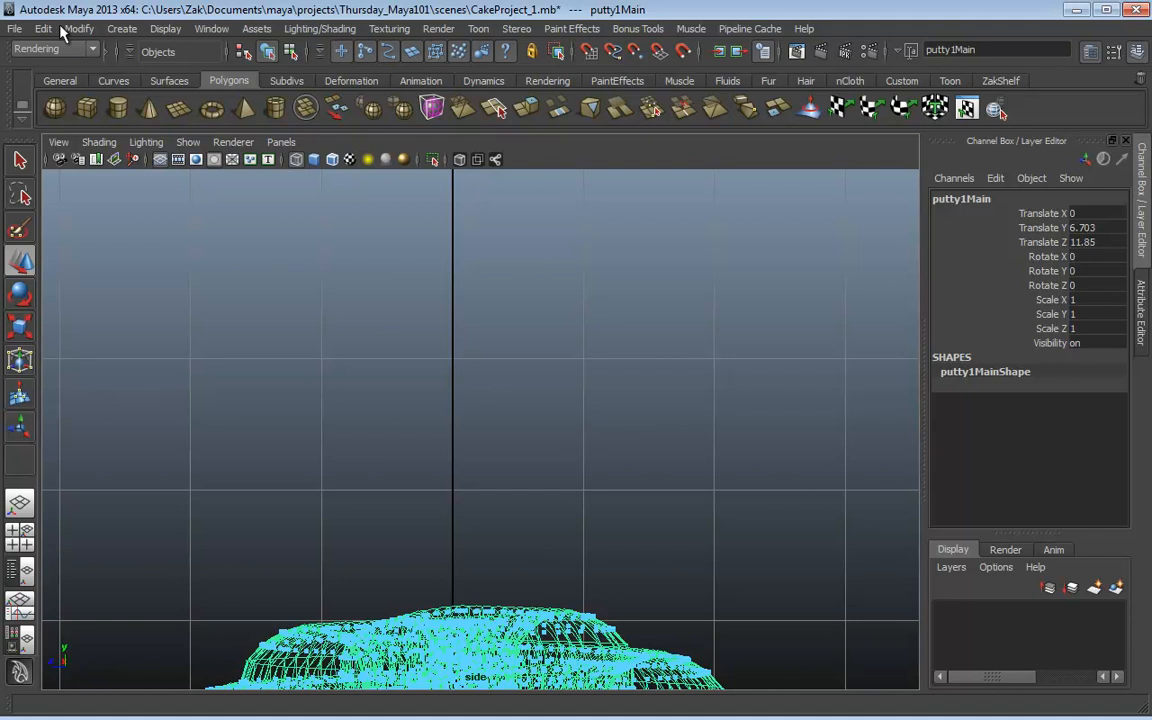
{"action": "left_click", "coordinate": [122, 28]}
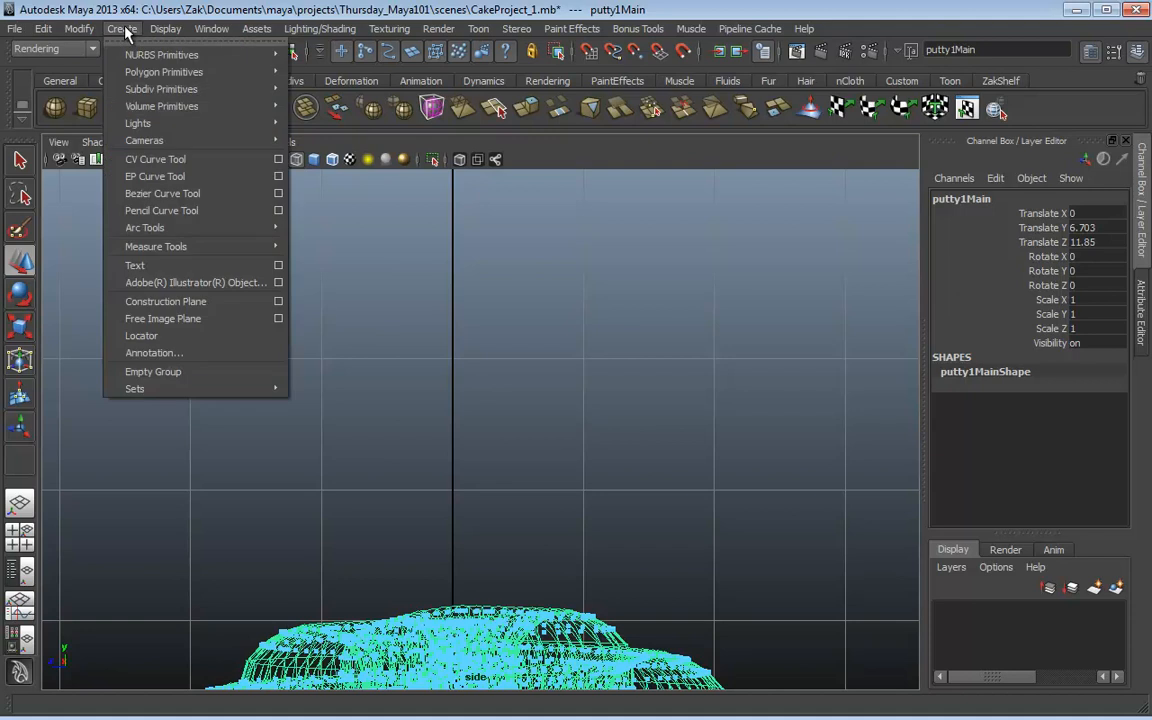
{"action": "left_click", "coordinate": [145, 157]}
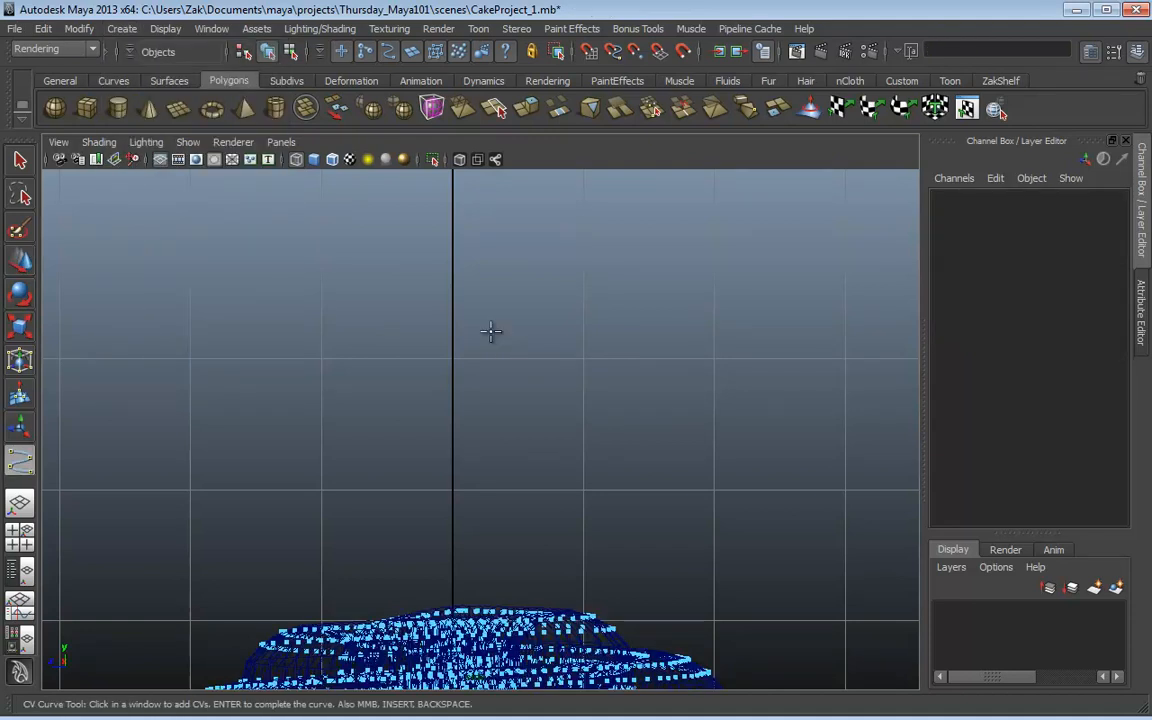
{"action": "left_click", "coordinate": [452, 358]}
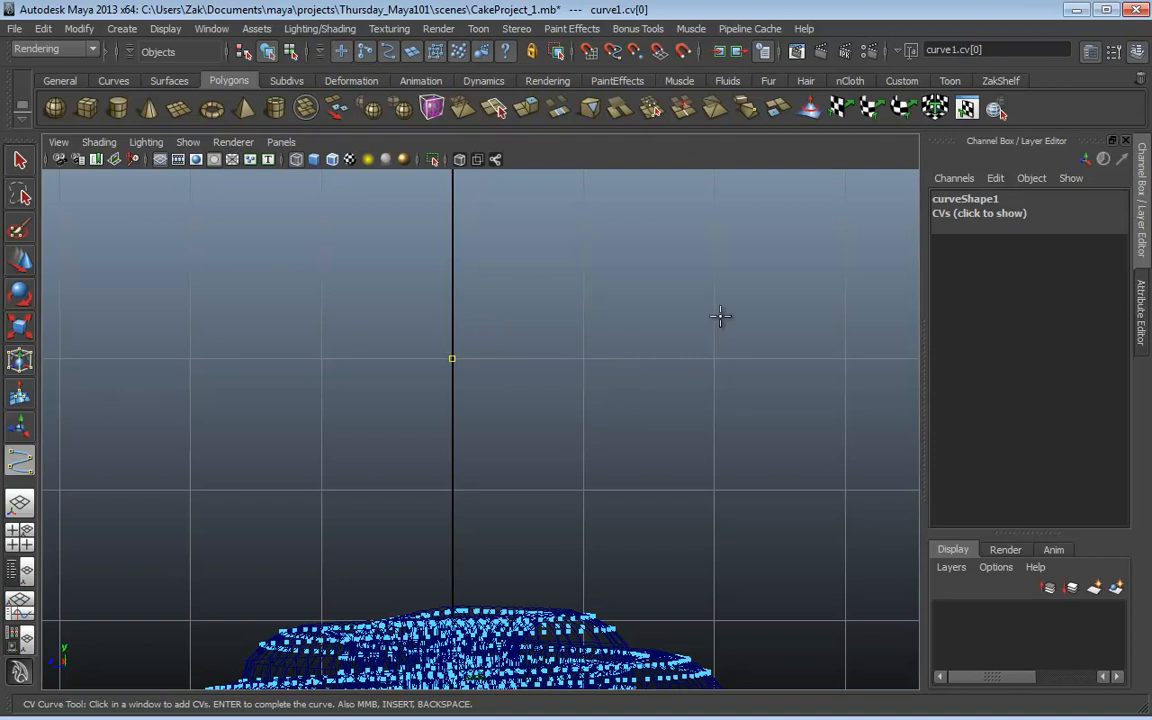
{"action": "left_click", "coordinate": [560, 351]}
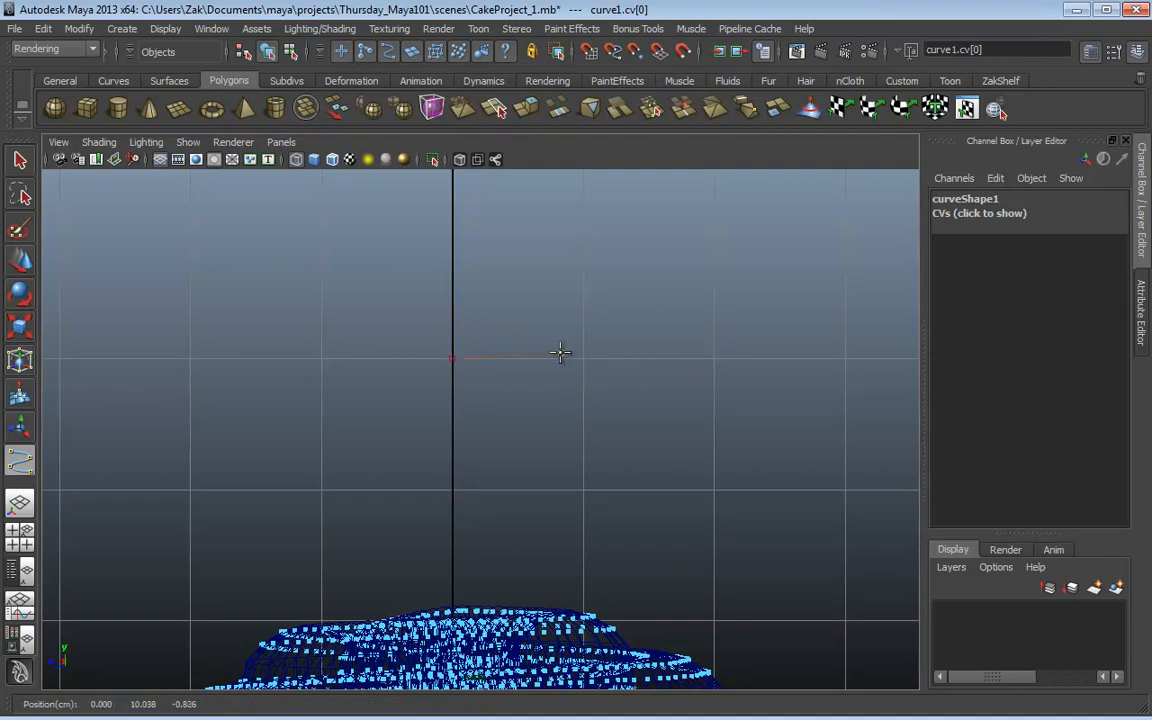
{"action": "left_click_drag", "start_coordinate": [560, 351], "coordinate": [532, 399]}
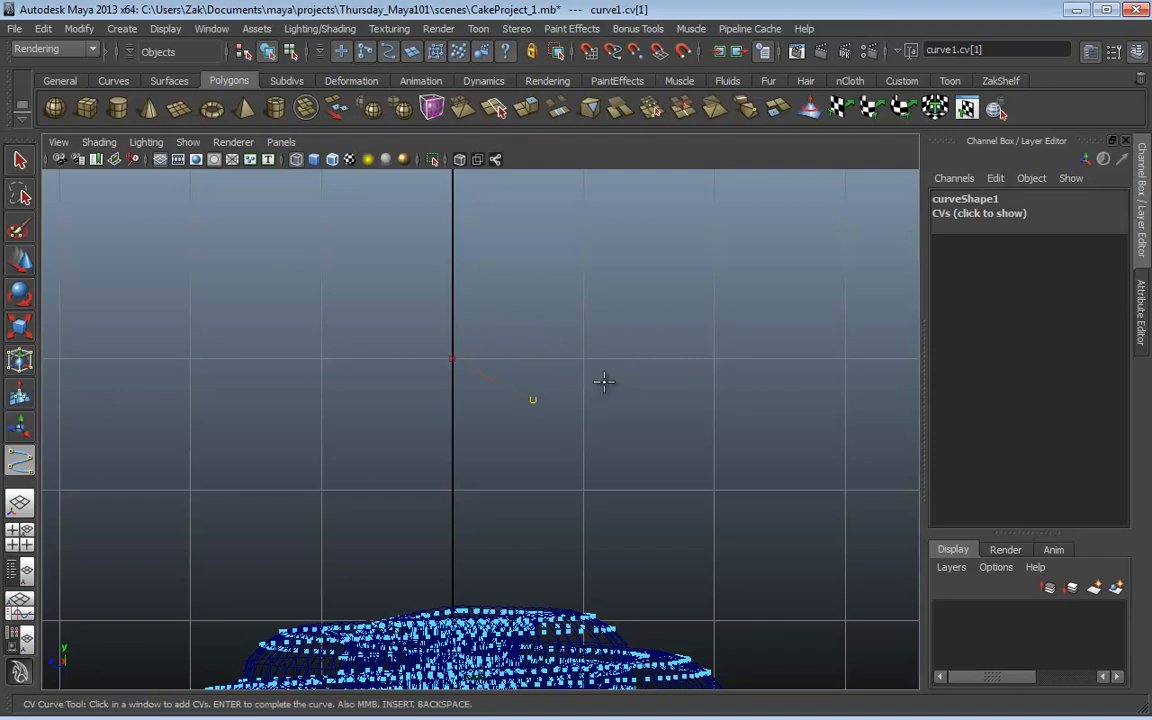
{"action": "key", "text": "BackSpace"}
Step: Draw the curve's remaining points as a rounded half profile about one grid square wide, ending on the centre axis, and complete it
{"action": "left_click_drag", "start_coordinate": [666, 380], "coordinate": [463, 418]}
{"action": "left_click", "coordinate": [501, 333]}
{"action": "left_click_drag", "start_coordinate": [605, 330], "coordinate": [532, 332]}
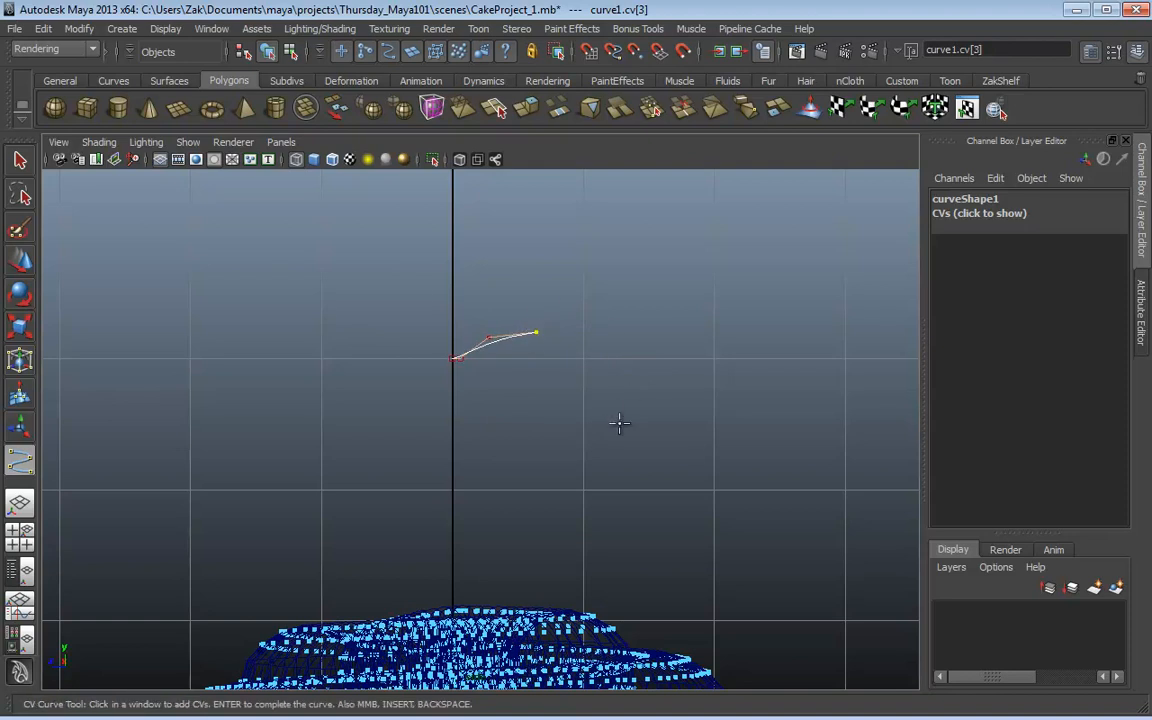
{"action": "left_click_drag", "start_coordinate": [610, 405], "coordinate": [577, 357]}
{"action": "left_click_drag", "start_coordinate": [604, 490], "coordinate": [585, 411]}
{"action": "left_click", "coordinate": [565, 504]}
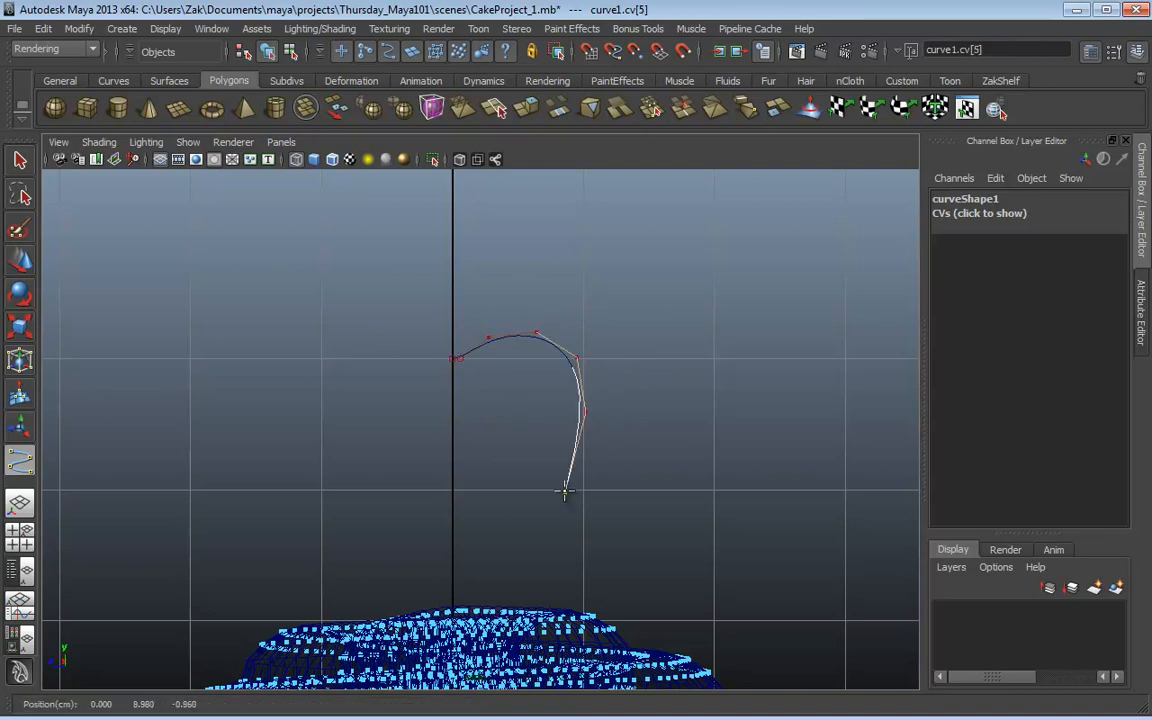
{"action": "left_click", "coordinate": [561, 489]}
{"action": "left_click", "coordinate": [500, 509]}
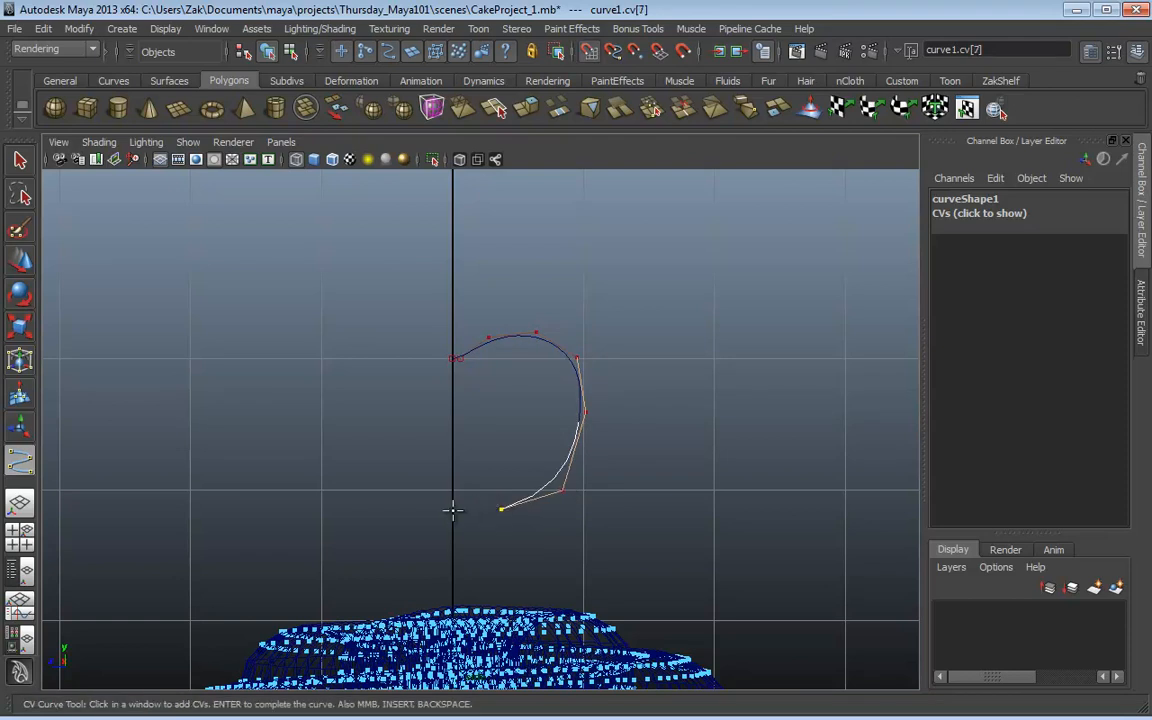
{"action": "left_click", "coordinate": [453, 510]}
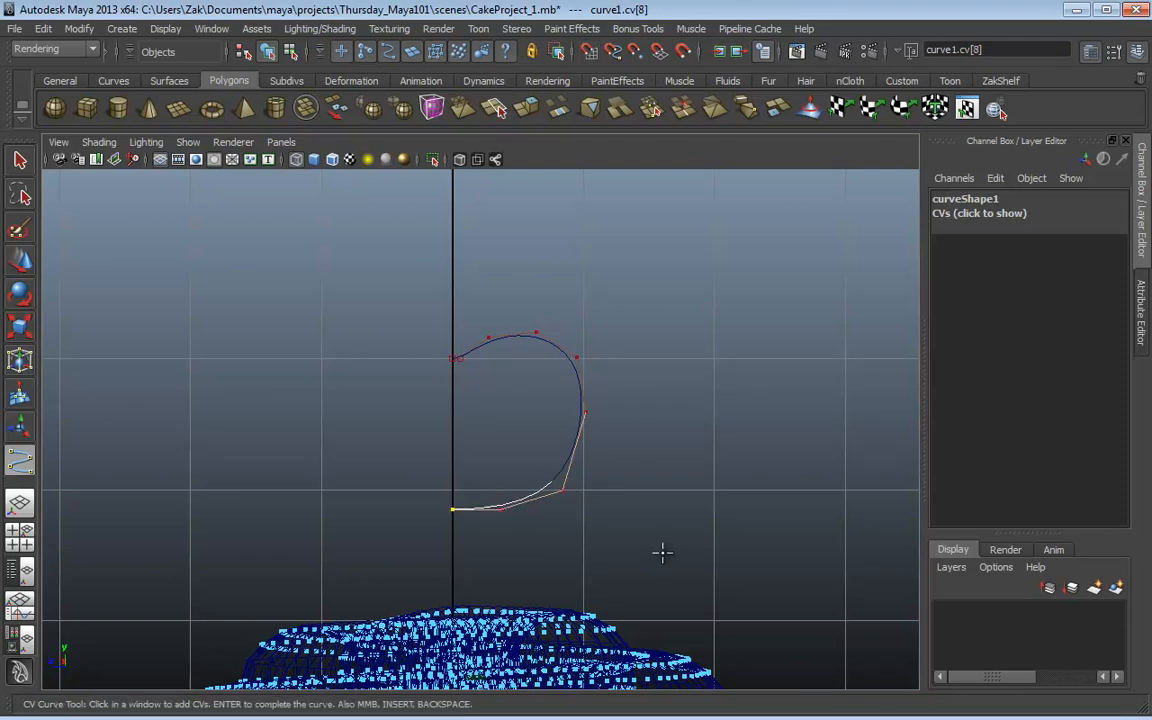
{"action": "key", "text": "w"}
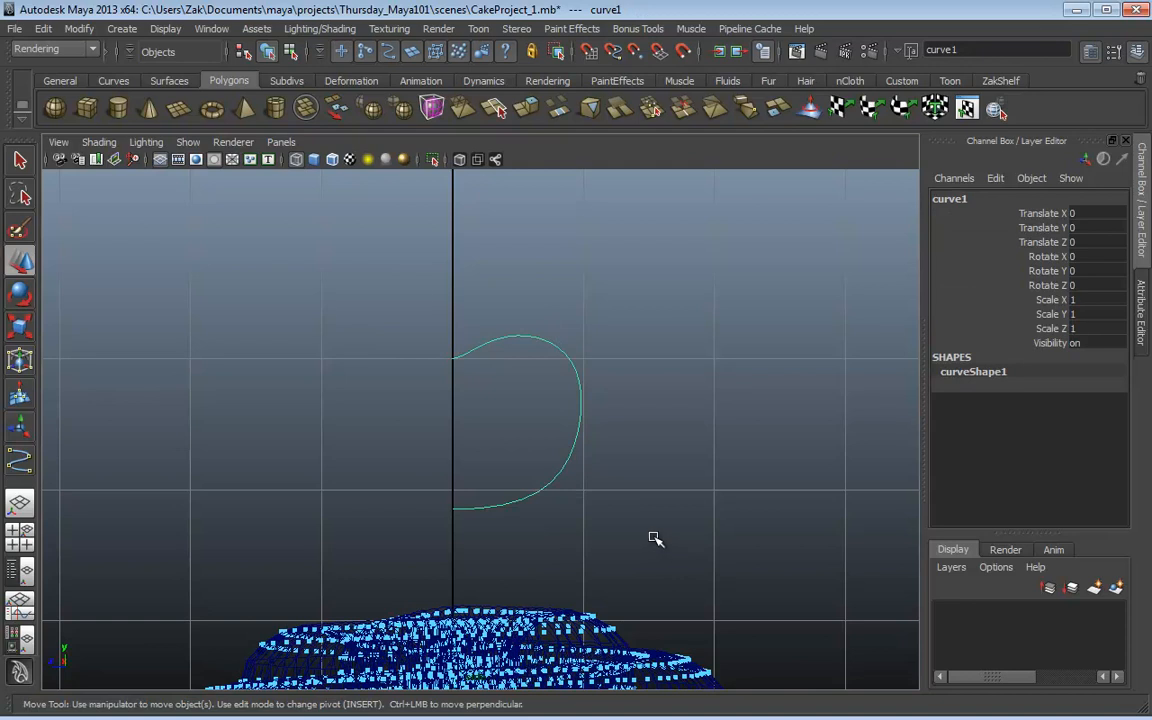
Step: Switch the curve to control vertex editing, try raising its lower end point and turn off soft selection
{"action": "right_click_drag", "start_coordinate": [484, 507], "coordinate": [373, 437]}
{"action": "left_click", "coordinate": [452, 508]}
{"action": "left_click_drag", "start_coordinate": [455, 478], "coordinate": [458, 432]}
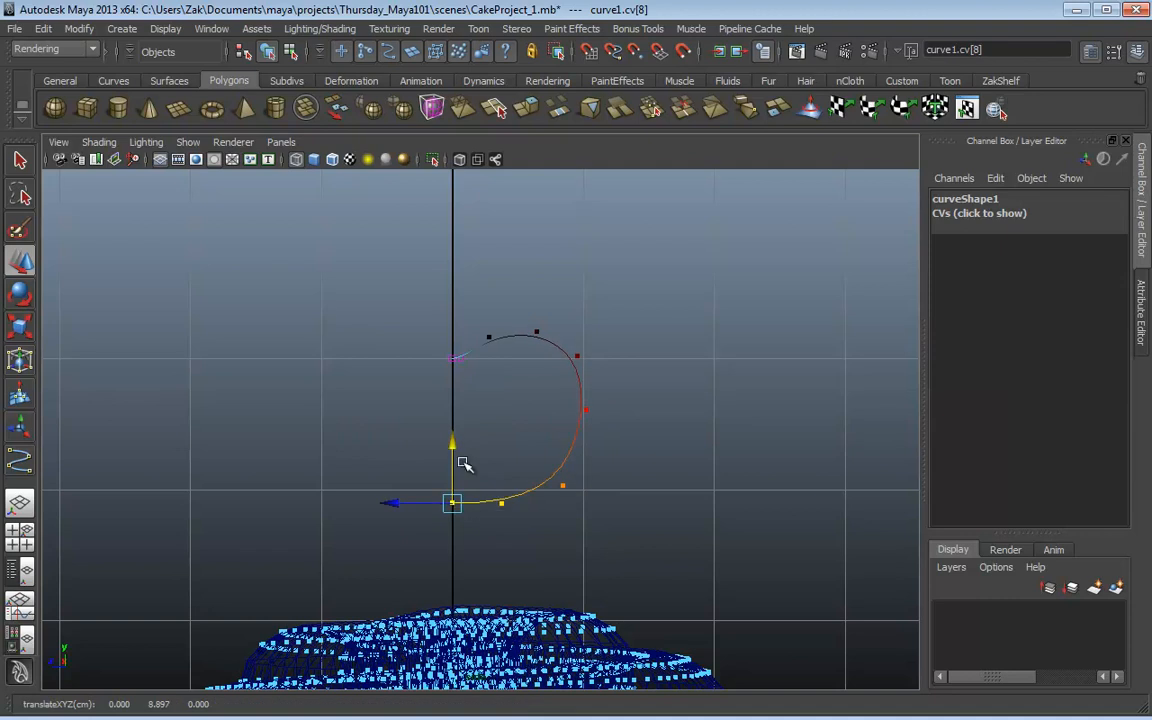
{"action": "key", "text": "b"}
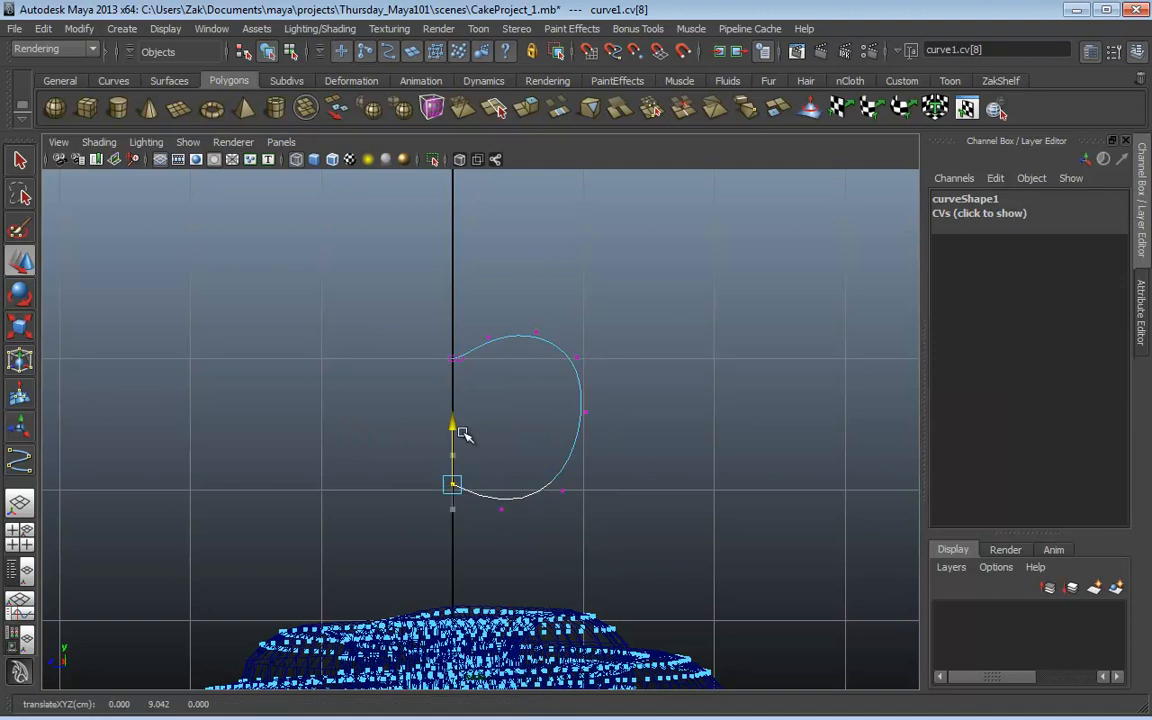
Step: Try pulling the second-to-last control vertex down toward the axis, and undo the moves of both lower vertices
{"action": "left_click", "coordinate": [501, 509]}
{"action": "left_click_drag", "start_coordinate": [501, 509], "coordinate": [468, 524]}
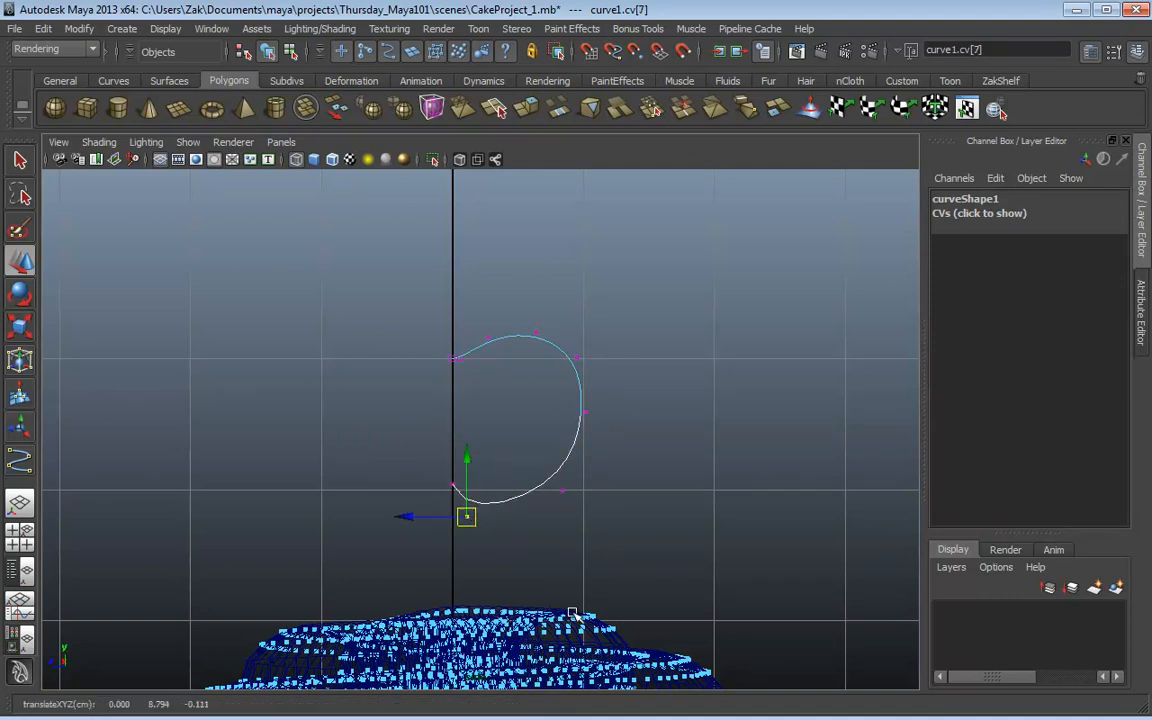
{"action": "key", "text": "ctrl+z"}
{"action": "key", "text": "ctrl+z"}
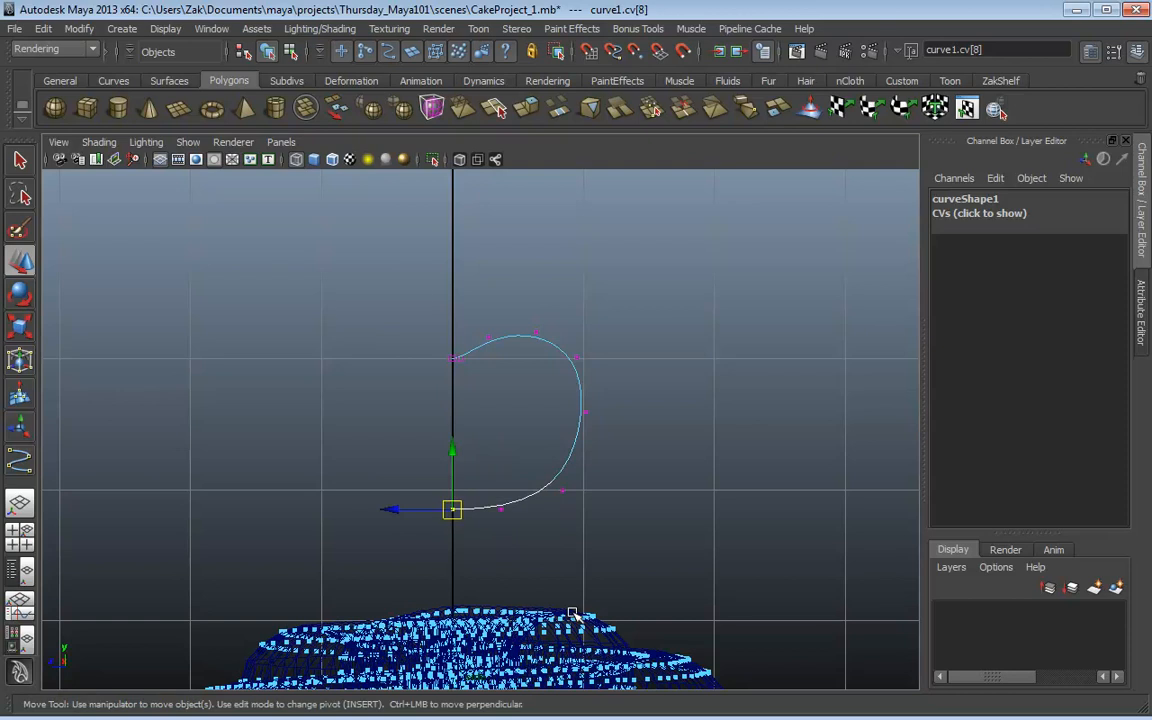
Step: Lower the curve's last two control vertices together and select the vertex at the profile's lower outer bend
{"action": "left_click", "coordinate": [501, 509], "text": "shift"}
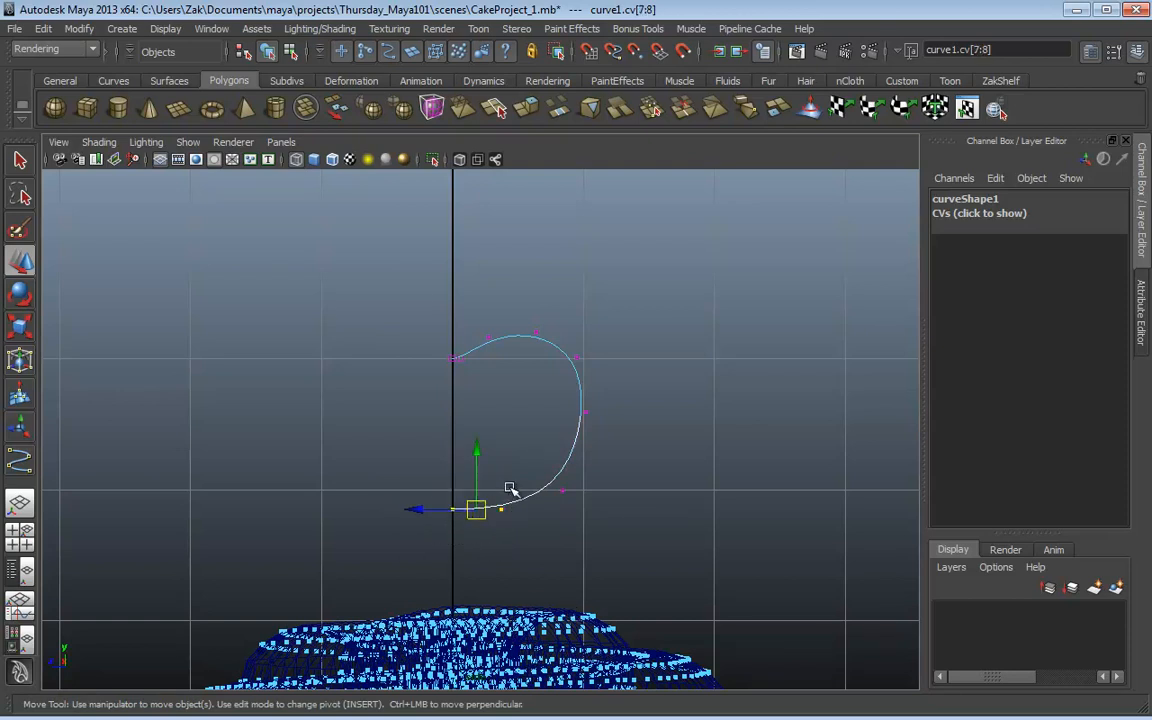
{"action": "left_click_drag", "start_coordinate": [479, 456], "coordinate": [477, 463]}
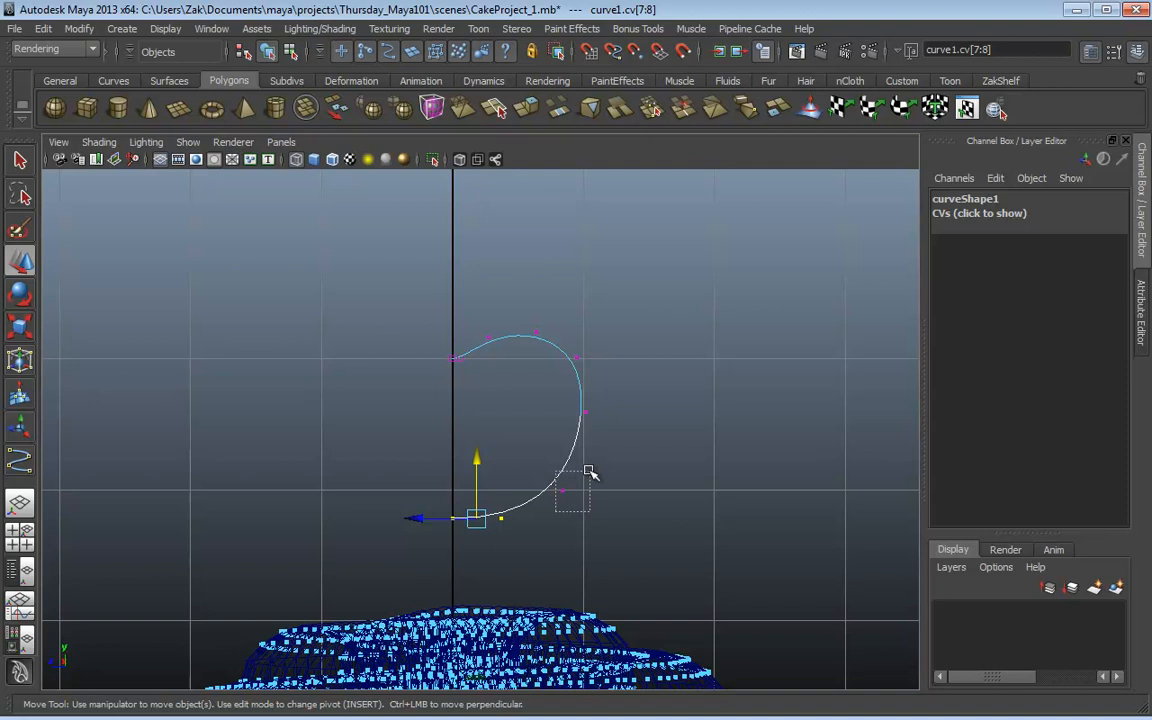
{"action": "left_click", "coordinate": [561, 490]}
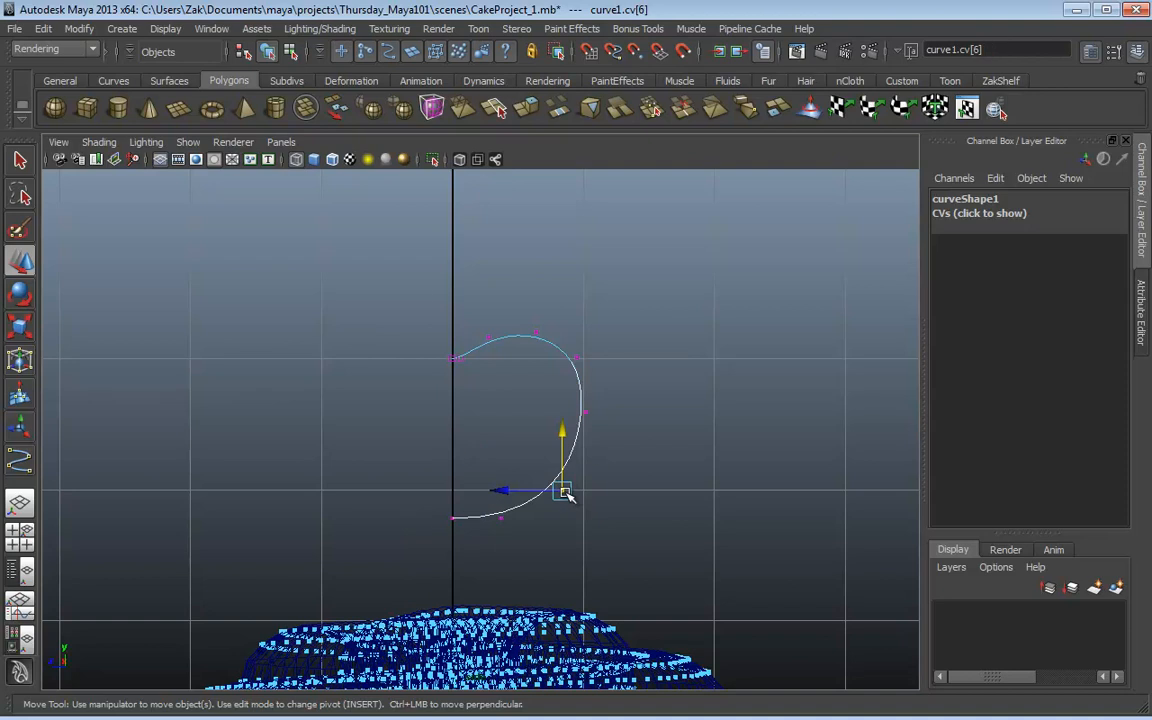
Step: Round the profile's upper bulge by moving its three vertices to about Y 10.2 Z -0.1, Y 10.3 Z -0.6 and Y 10.0 Z -0.9
{"action": "left_click", "coordinate": [505, 337]}
{"action": "left_click_drag", "start_coordinate": [505, 337], "coordinate": [468, 338]}
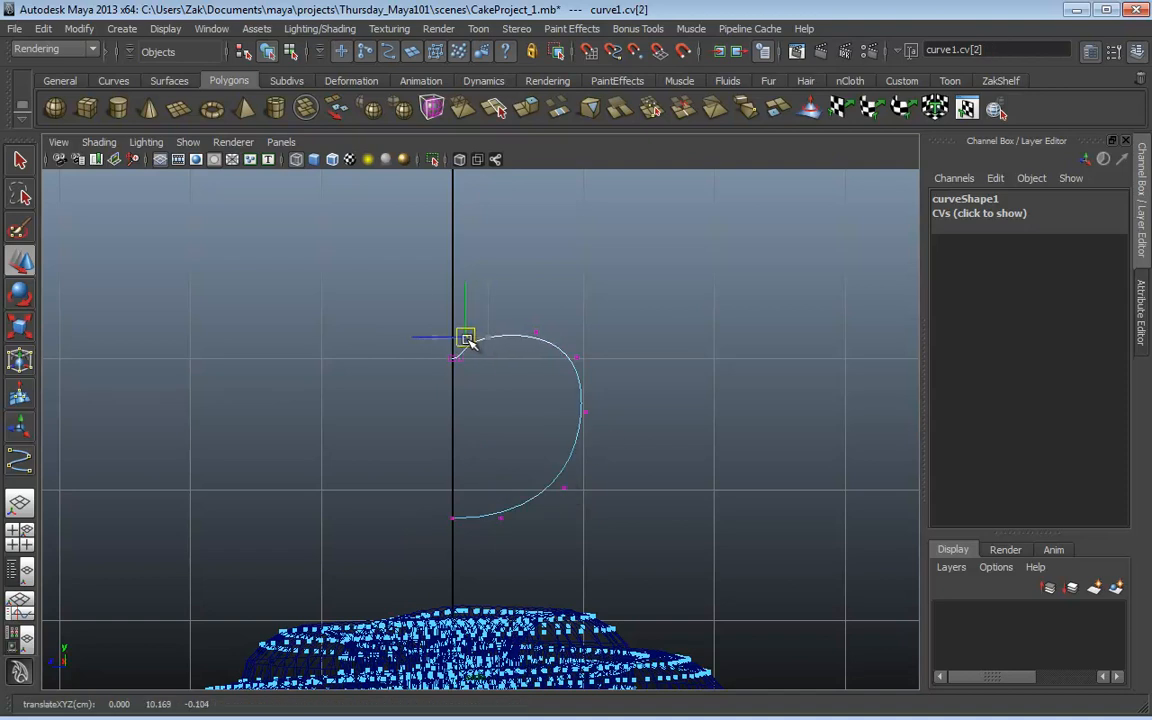
{"action": "left_click", "coordinate": [537, 333]}
{"action": "left_click_drag", "start_coordinate": [537, 333], "coordinate": [524, 321]}
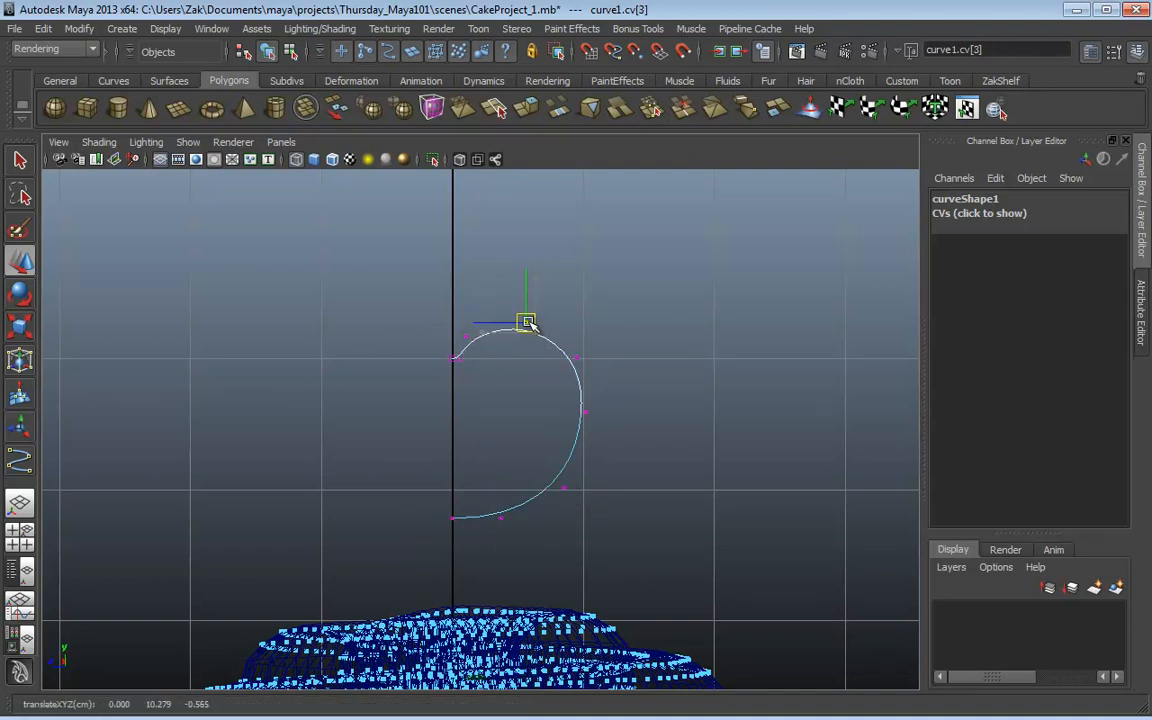
{"action": "left_click", "coordinate": [576, 357]}
{"action": "left_click_drag", "start_coordinate": [576, 357], "coordinate": [571, 358]}
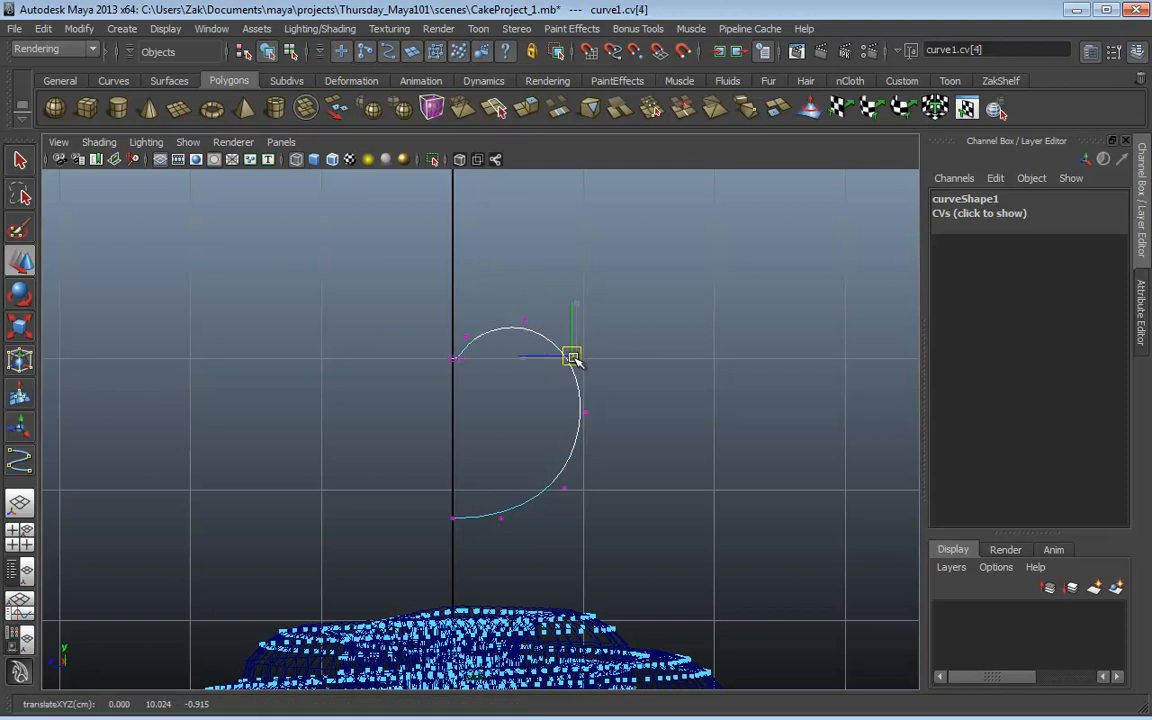
Step: Pull the outermost vertex slightly inward, move the lower bend vertex to about Y 8.96 Z -0.85, and return to object mode
{"action": "left_click", "coordinate": [585, 411]}
{"action": "left_click_drag", "start_coordinate": [585, 411], "coordinate": [581, 410]}
{"action": "left_click", "coordinate": [565, 488]}
{"action": "left_click_drag", "start_coordinate": [568, 488], "coordinate": [568, 499]}
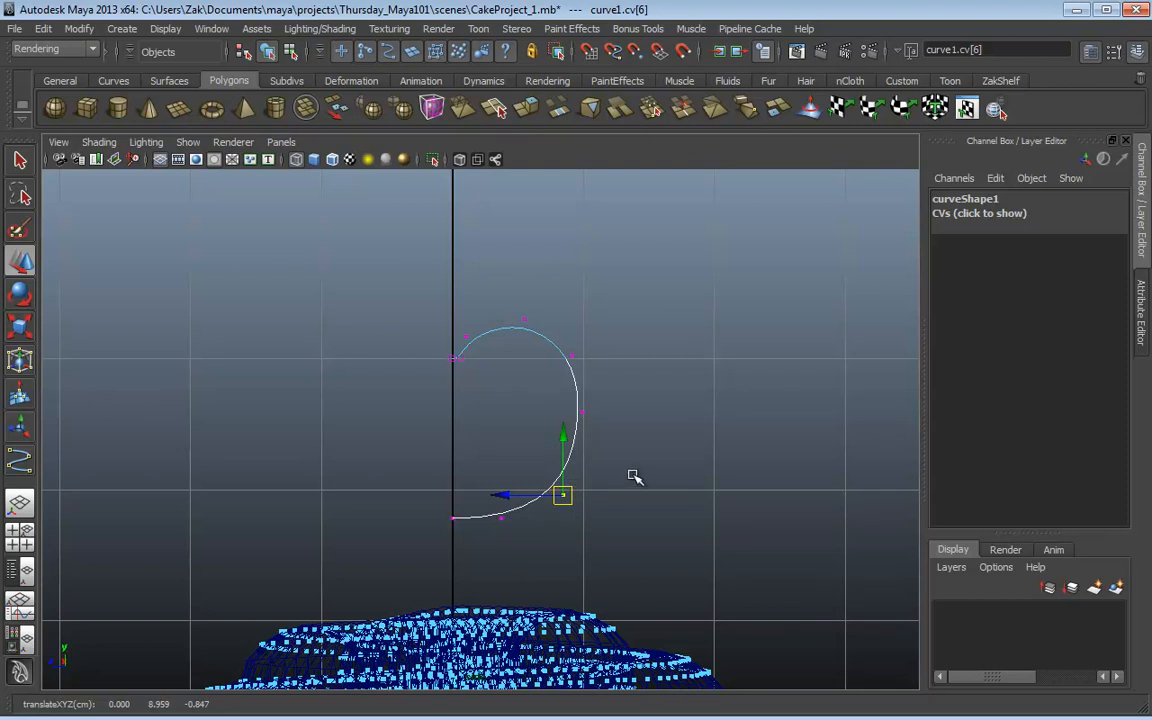
{"action": "key", "text": "F8"}
Step: Inspect the profile curve above the cake and the centre of the icing swirl up close in the perspective view
{"action": "key", "text": "space"}
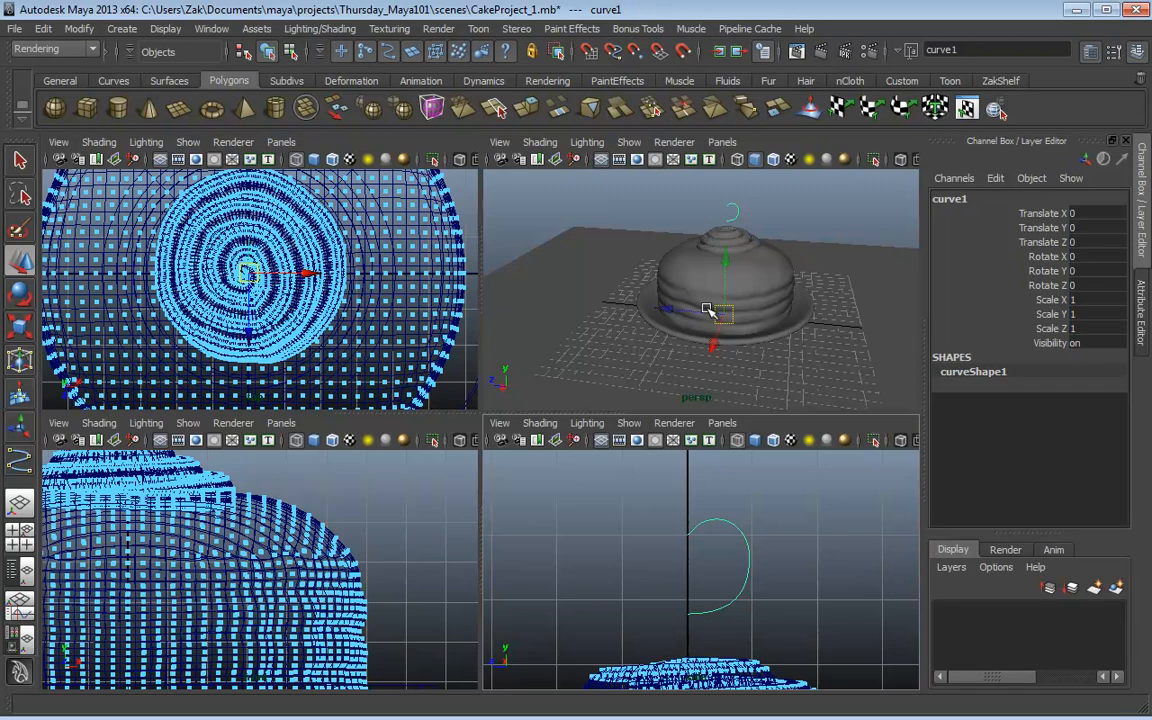
{"action": "key", "text": "space"}
{"action": "mouse_move", "coordinate": [689, 347]}
{"action": "left_mouse_down", "text": "alt"}
{"action": "mouse_move", "coordinate": [748, 393]}
{"action": "mouse_move", "coordinate": [686, 367]}
{"action": "left_mouse_up", "text": "alt"}
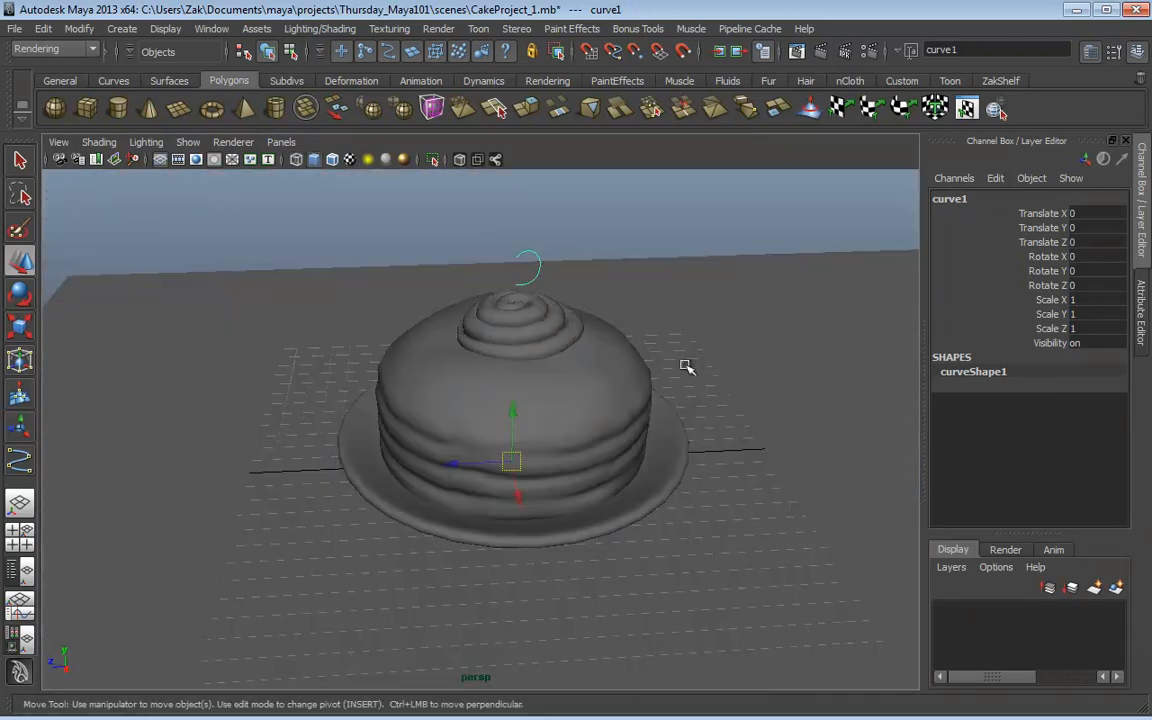
{"action": "left_click", "coordinate": [519, 306]}
{"action": "middle_click_drag", "start_coordinate": [534, 388], "coordinate": [558, 501], "text": "alt"}
{"action": "right_click_drag", "start_coordinate": [558, 501], "coordinate": [910, 527], "text": "alt"}
{"action": "left_click_drag", "start_coordinate": [620, 390], "coordinate": [634, 497], "text": "alt"}
{"action": "middle_click_drag", "start_coordinate": [634, 497], "coordinate": [519, 508], "text": "alt"}
{"action": "right_click_drag", "start_coordinate": [519, 508], "coordinate": [830, 507], "text": "alt"}
{"action": "middle_click_drag", "start_coordinate": [600, 450], "coordinate": [526, 472], "text": "alt"}
{"action": "right_click_drag", "start_coordinate": [526, 472], "coordinate": [740, 474], "text": "alt"}
{"action": "left_click_drag", "start_coordinate": [680, 460], "coordinate": [604, 436], "text": "alt"}
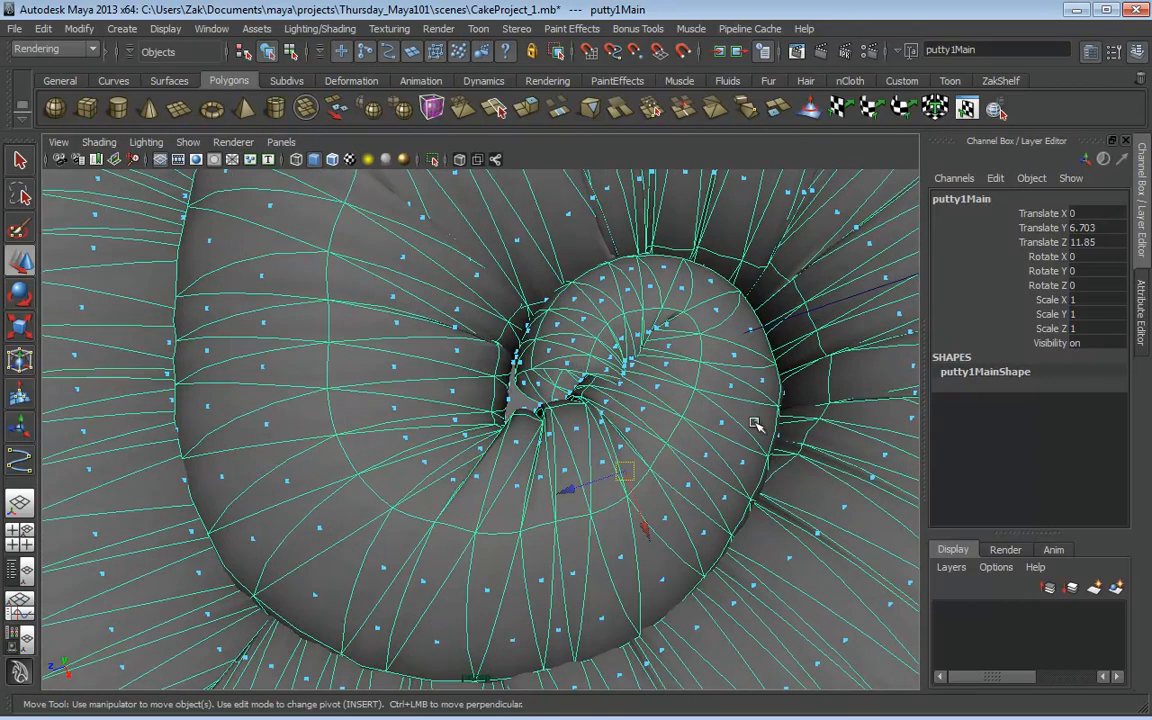
{"action": "right_click_drag", "start_coordinate": [683, 383], "coordinate": [200, 432], "text": "alt"}
{"action": "left_click_drag", "start_coordinate": [200, 432], "coordinate": [441, 411], "text": "alt"}
{"action": "right_click_drag", "start_coordinate": [510, 460], "coordinate": [373, 478], "text": "alt"}
{"action": "middle_click_drag", "start_coordinate": [580, 576], "coordinate": [594, 473], "text": "alt"}
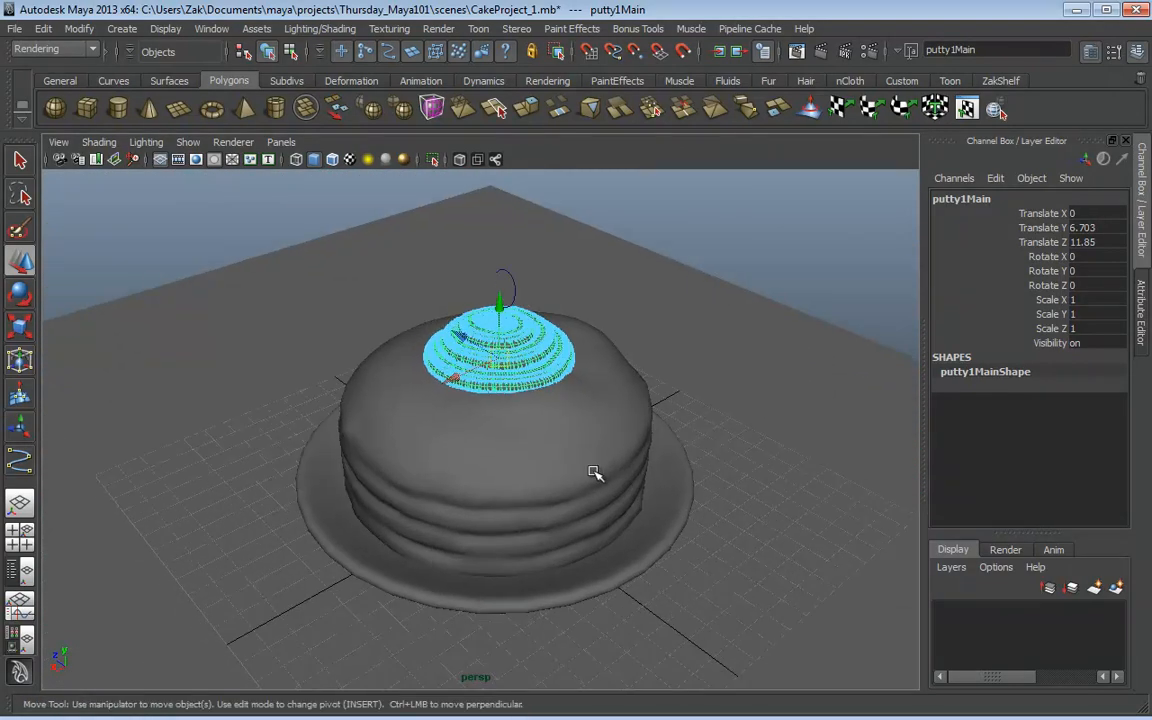
Step: Clear the selection and examine the swirl's coils and inner tip at close range from another side
{"action": "left_click_drag", "start_coordinate": [594, 502], "coordinate": [599, 476], "text": "alt"}
{"action": "left_click", "coordinate": [672, 297]}
{"action": "left_click_drag", "start_coordinate": [672, 297], "coordinate": [686, 324], "text": "alt"}
{"action": "right_click_drag", "start_coordinate": [686, 324], "coordinate": [580, 349], "text": "alt"}
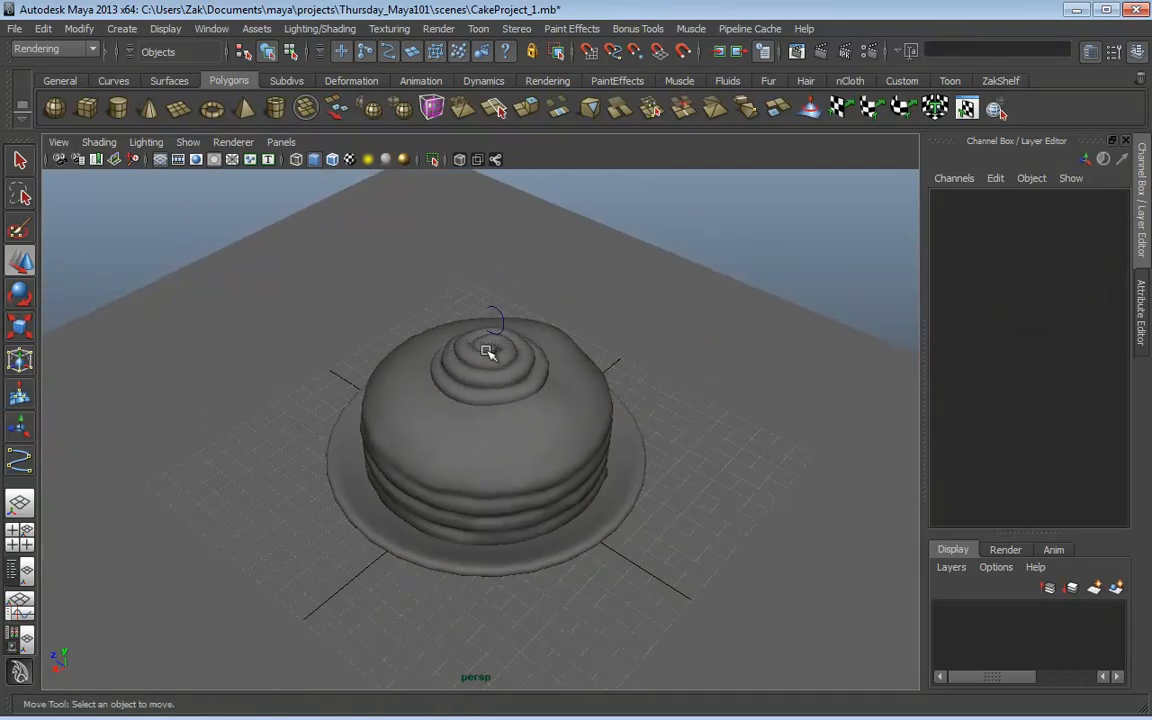
{"action": "left_click_drag", "start_coordinate": [474, 348], "coordinate": [652, 366], "text": "alt"}
{"action": "middle_click_drag", "start_coordinate": [355, 365], "coordinate": [445, 400], "text": "alt"}
{"action": "right_click_drag", "start_coordinate": [445, 400], "coordinate": [672, 450], "text": "alt"}
{"action": "middle_click_drag", "start_coordinate": [541, 420], "coordinate": [525, 417], "text": "alt"}
{"action": "right_click_drag", "start_coordinate": [525, 417], "coordinate": [813, 458], "text": "alt"}
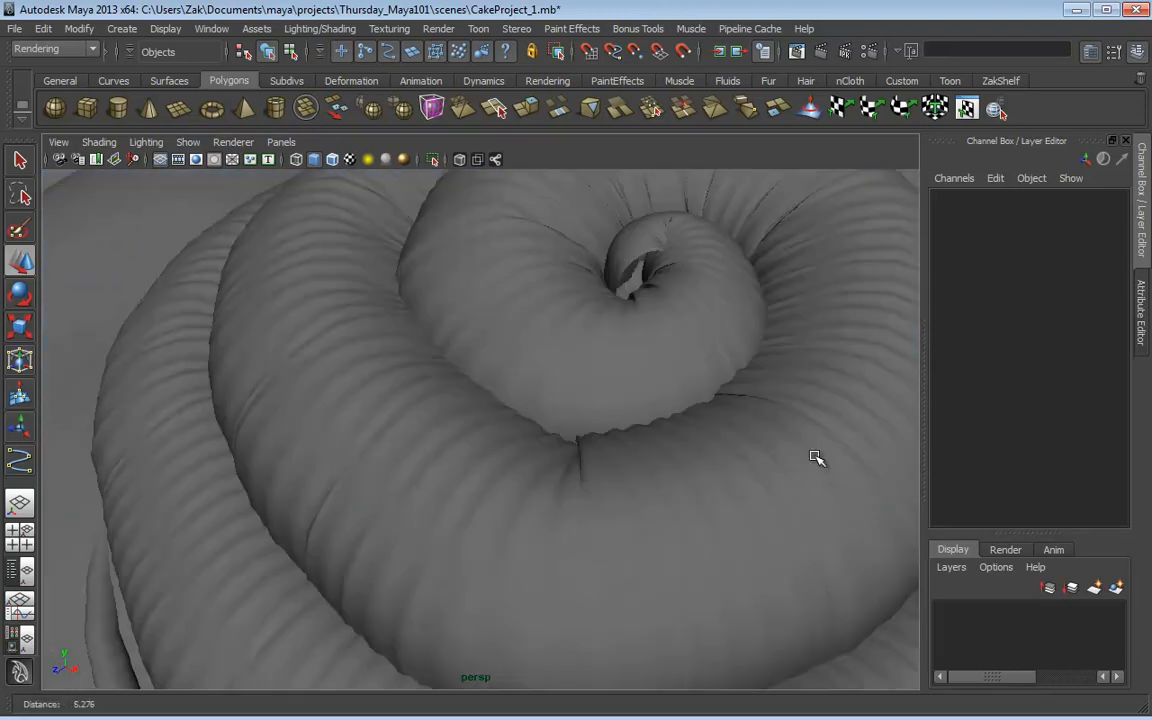
Step: Soft-select the three rim vertices at the open inner tip of the icing swirl, starting from a falloff radius of about 0.46
{"action": "left_click_drag", "start_coordinate": [813, 458], "coordinate": [504, 504], "text": "alt"}
{"action": "right_click_drag", "start_coordinate": [504, 504], "coordinate": [607, 481], "text": "alt"}
{"action": "left_click", "coordinate": [531, 338]}
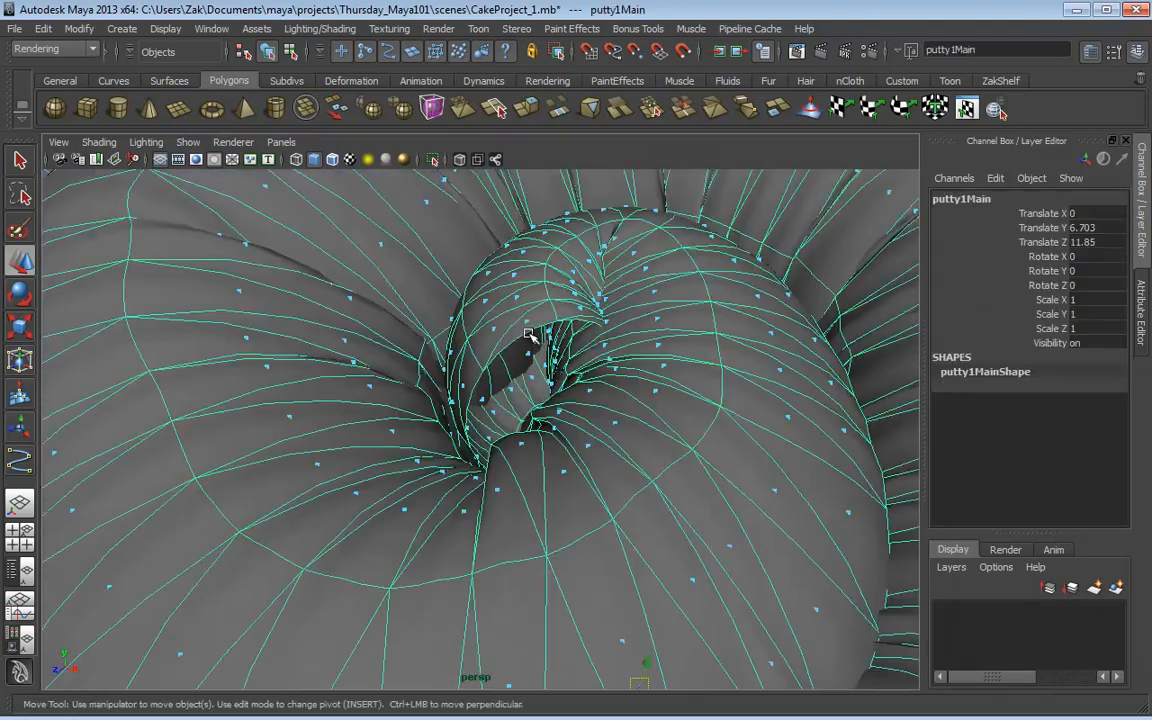
{"action": "right_click_drag", "start_coordinate": [531, 338], "coordinate": [460, 330]}
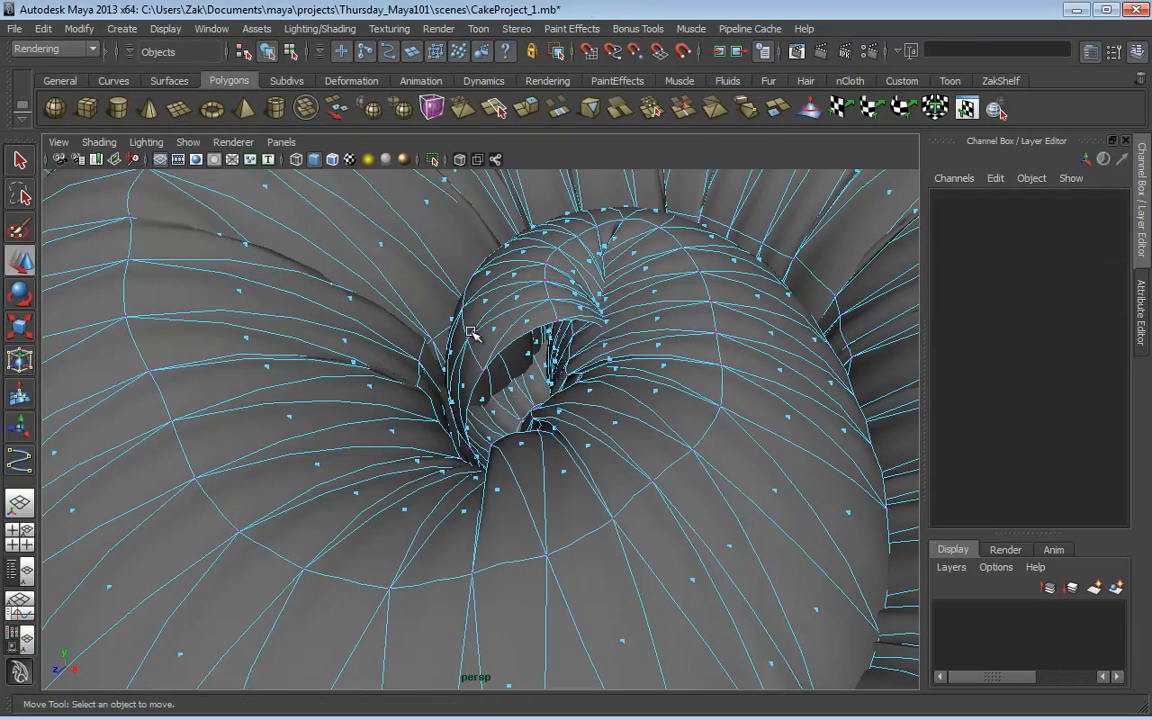
{"action": "left_click", "coordinate": [563, 316]}
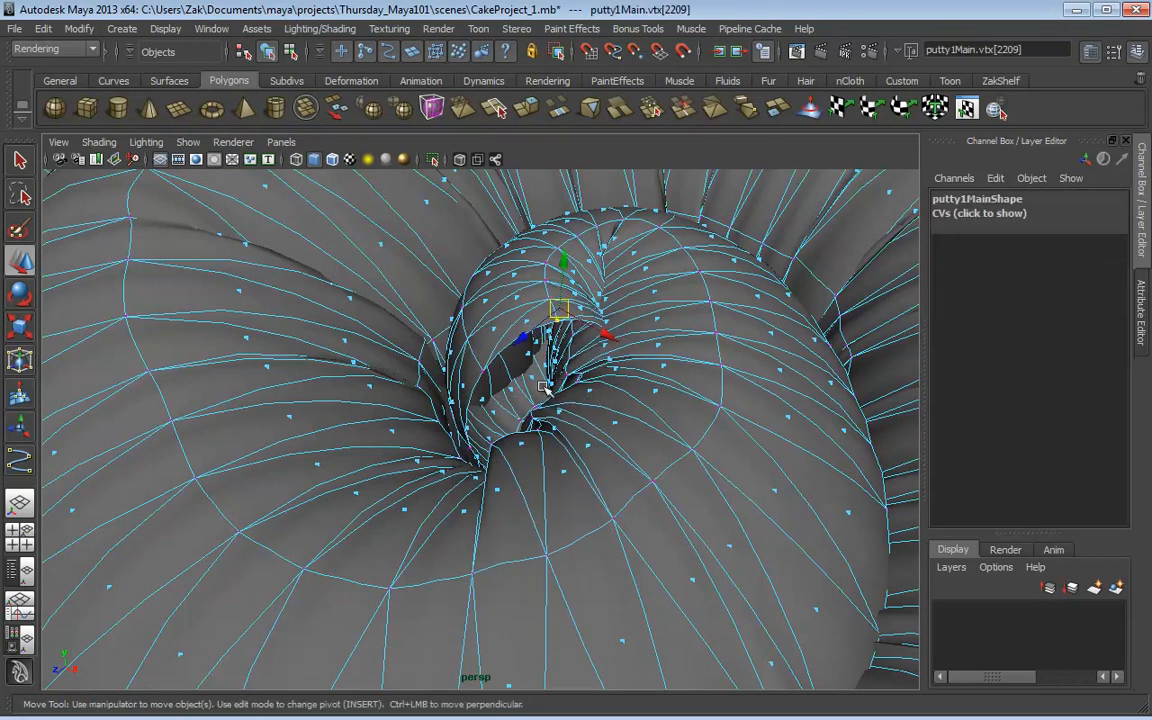
{"action": "left_click_drag", "start_coordinate": [571, 401], "coordinate": [857, 405]}
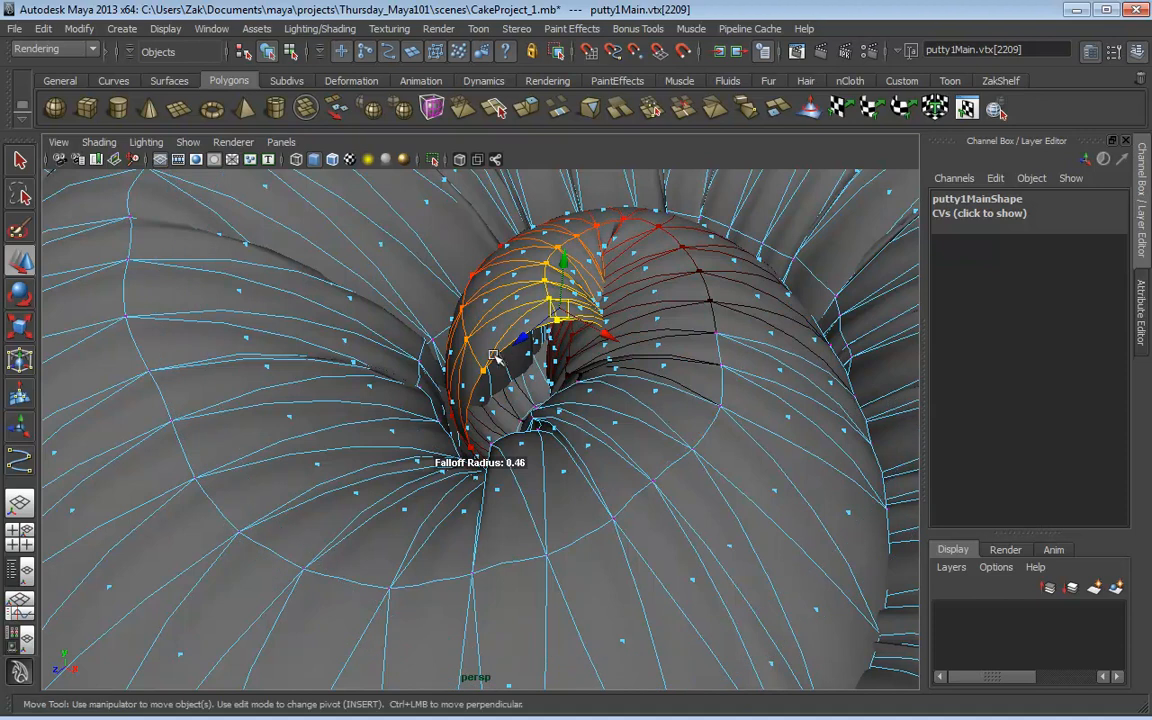
{"action": "left_click", "coordinate": [486, 447], "text": "shift"}
{"action": "left_click", "coordinate": [470, 448], "text": "shift"}
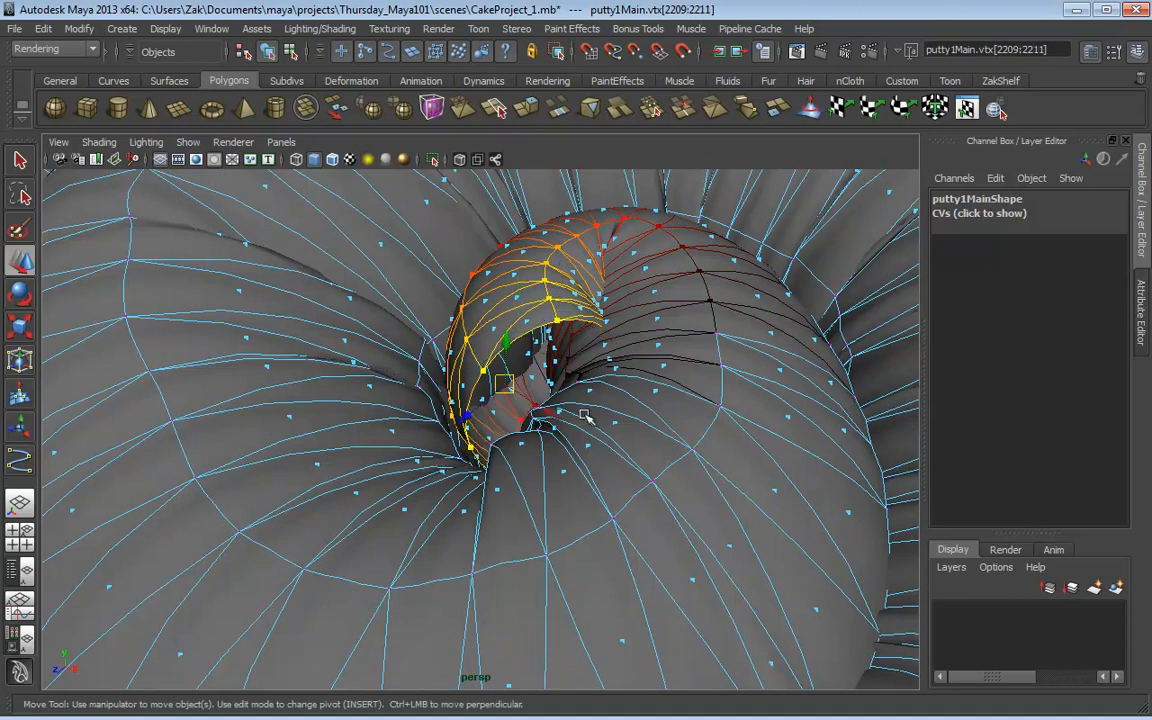
Step: Scale the selected tip vertices inward and widen the soft-selection falloff to narrow the swirl's central opening
{"action": "left_click_drag", "start_coordinate": [470, 448], "coordinate": [607, 402], "text": "alt"}
{"action": "key", "text": "r"}
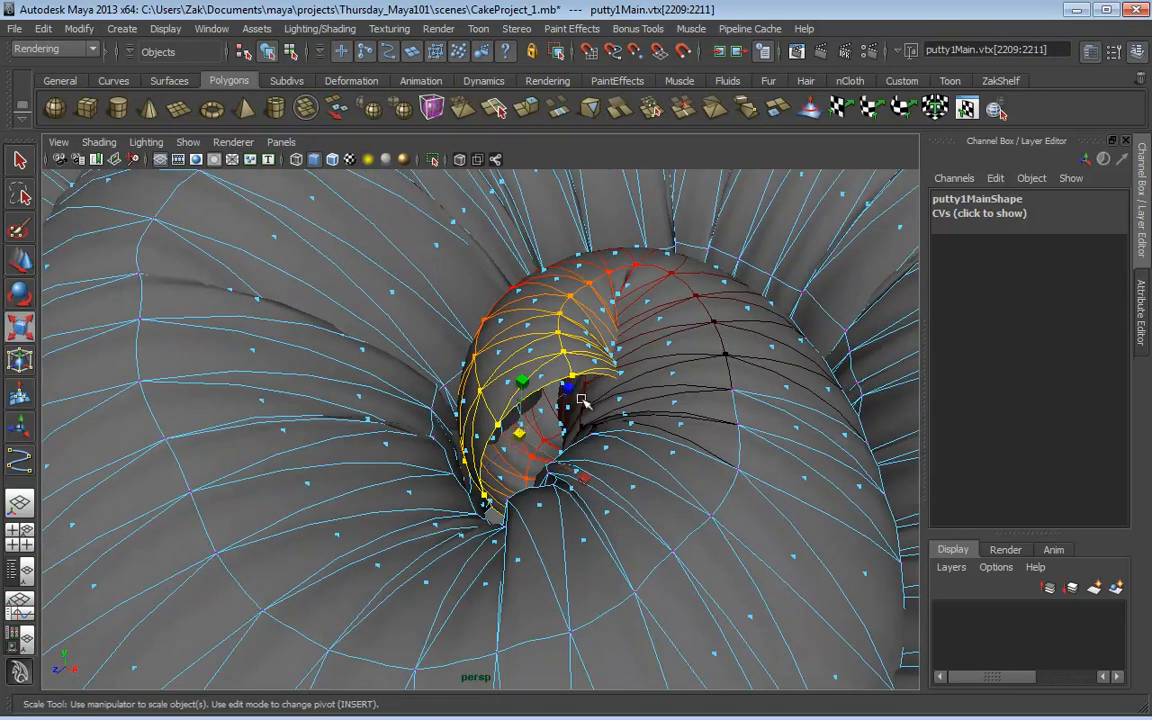
{"action": "left_click_drag", "start_coordinate": [519, 434], "coordinate": [452, 434]}
{"action": "left_click_drag", "start_coordinate": [428, 435], "coordinate": [455, 435]}
{"action": "left_click_drag", "start_coordinate": [706, 438], "coordinate": [1120, 410]}
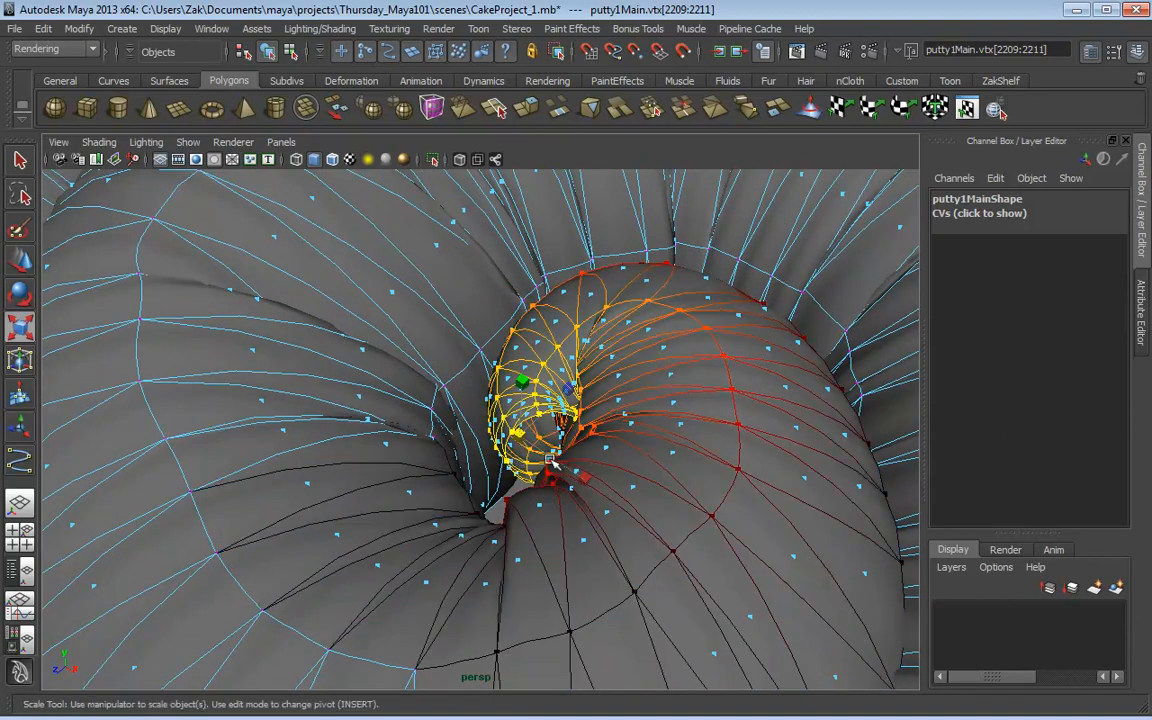
{"action": "left_click_drag", "start_coordinate": [661, 422], "coordinate": [584, 411], "text": "alt"}
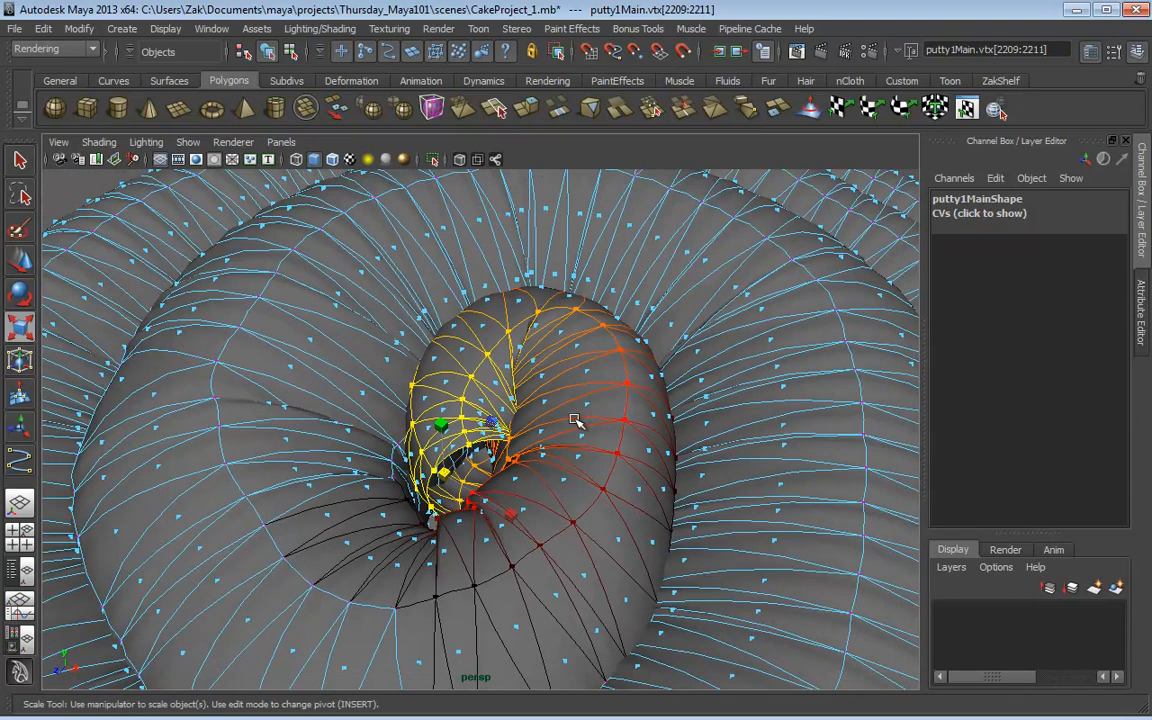
Step: Rotate and move the soft-selected tip vertices to tuck the swirl's end into its centre
{"action": "key", "text": "e"}
{"action": "left_click_drag", "start_coordinate": [461, 424], "coordinate": [487, 416]}
{"action": "key", "text": "w"}
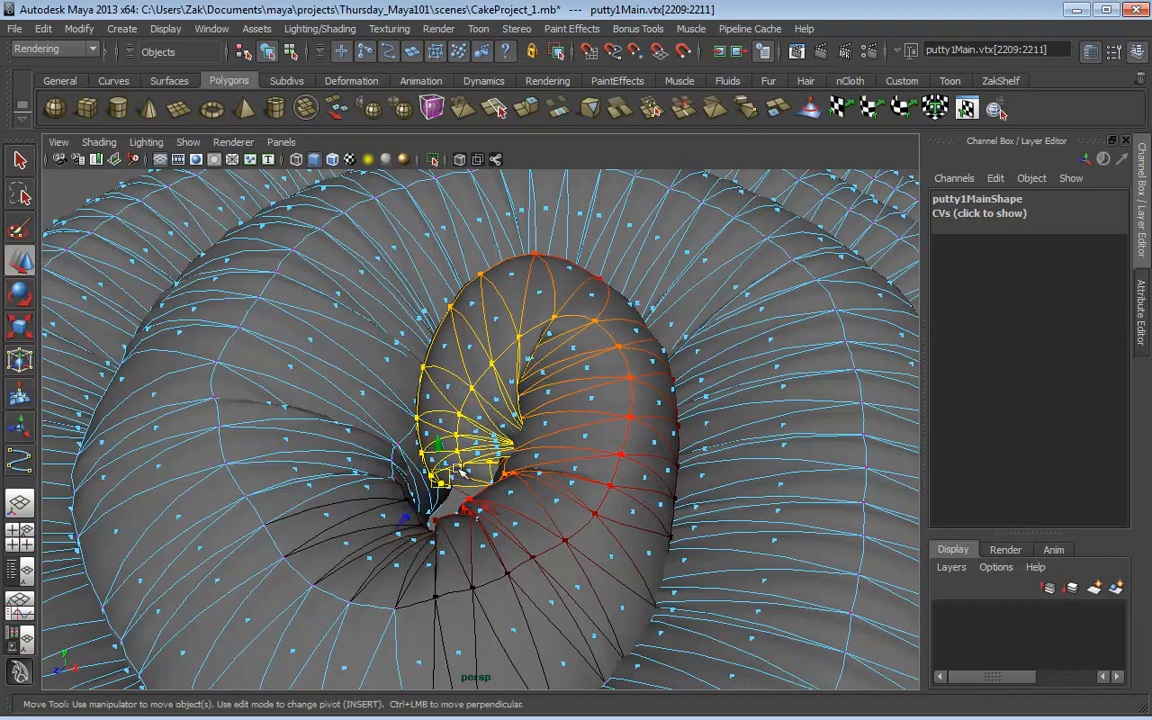
{"action": "left_click_drag", "start_coordinate": [408, 438], "coordinate": [545, 378]}
{"action": "scroll", "coordinate": [446, 508], "scroll_direction": "down", "scroll_amount": 6}
{"action": "scroll", "coordinate": [417, 360], "scroll_direction": "down", "scroll_amount": 2}
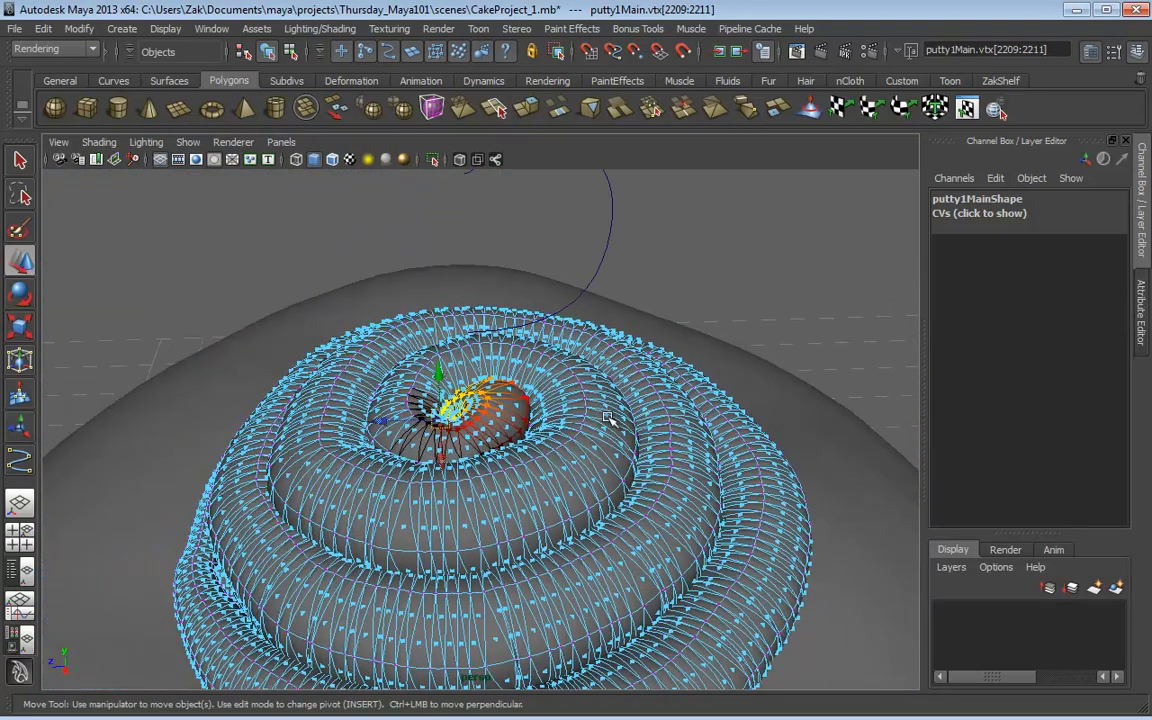
Step: Return to object mode and revolve the half-profile curve above the swirl into a rounded cherry-like surface
{"action": "key", "text": "F8"}
{"action": "left_click", "coordinate": [740, 268]}
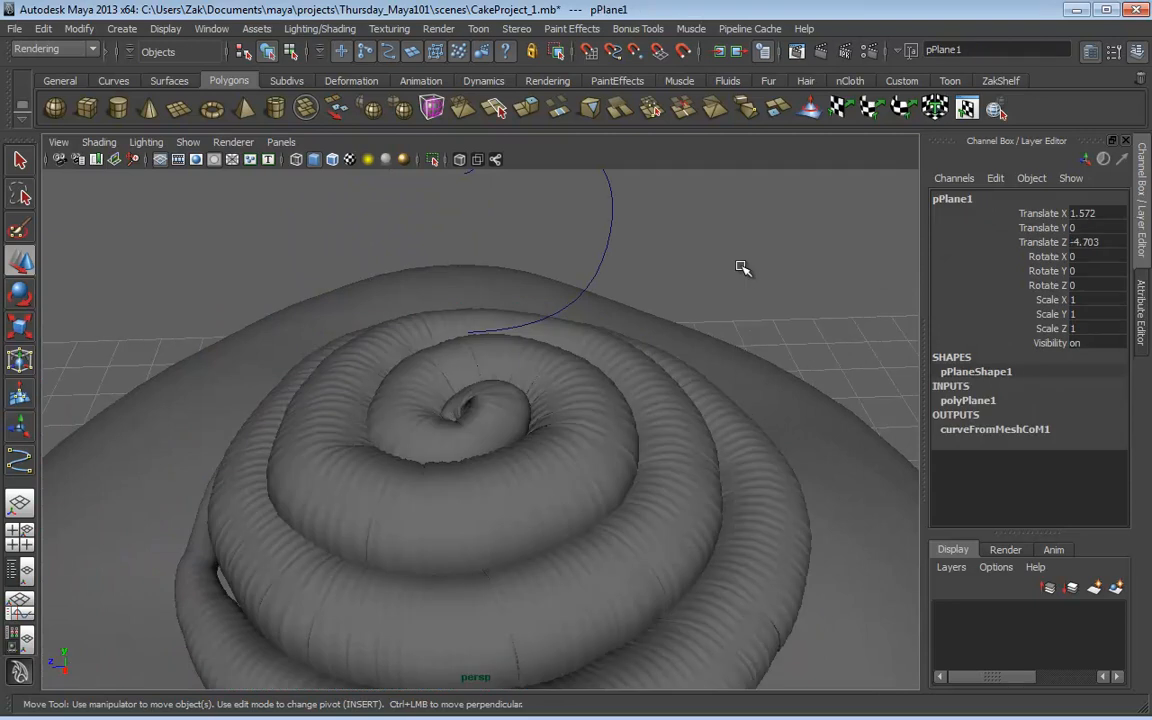
{"action": "right_click_drag", "start_coordinate": [648, 326], "coordinate": [491, 337], "text": "alt"}
{"action": "left_click_drag", "start_coordinate": [491, 337], "coordinate": [453, 271], "text": "alt"}
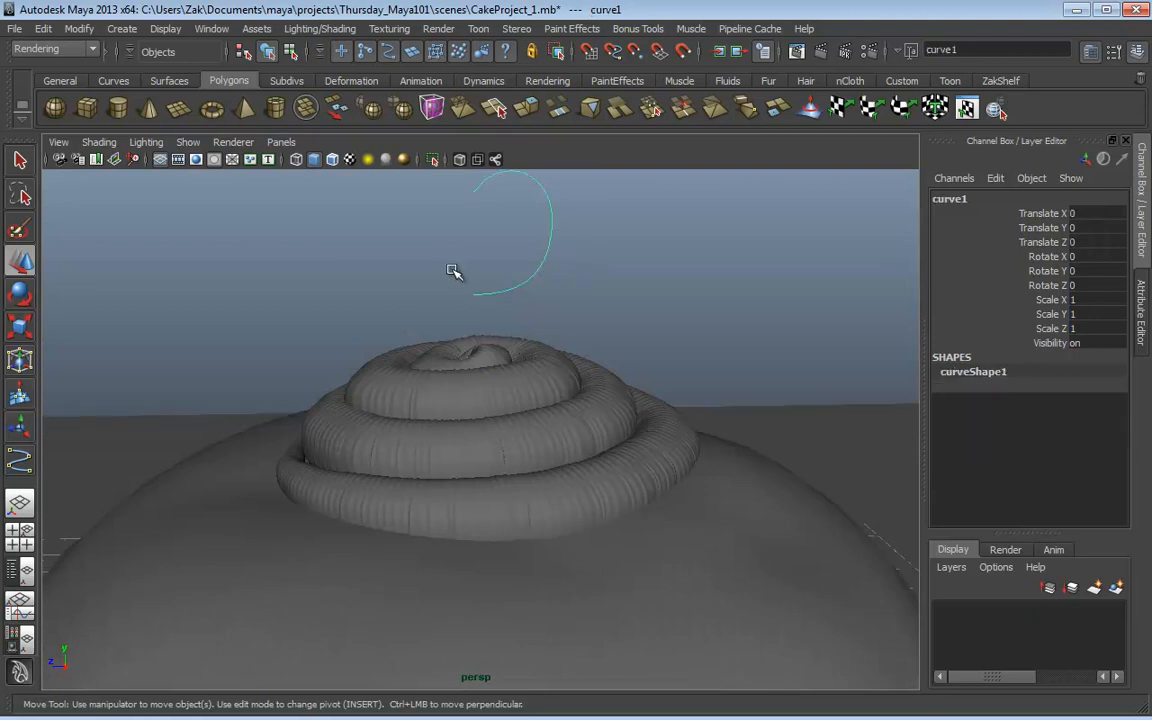
{"action": "middle_click_drag", "start_coordinate": [561, 288], "coordinate": [606, 357], "text": "alt"}
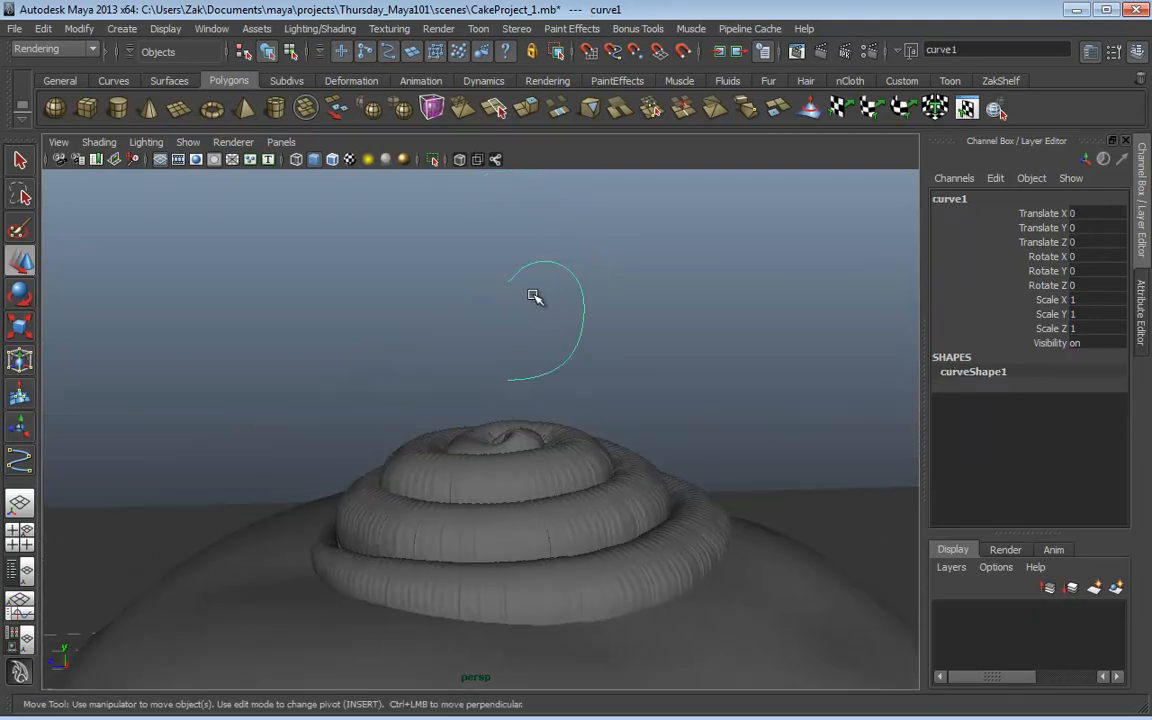
{"action": "right_click_drag", "start_coordinate": [533, 296], "coordinate": [702, 368], "text": "alt"}
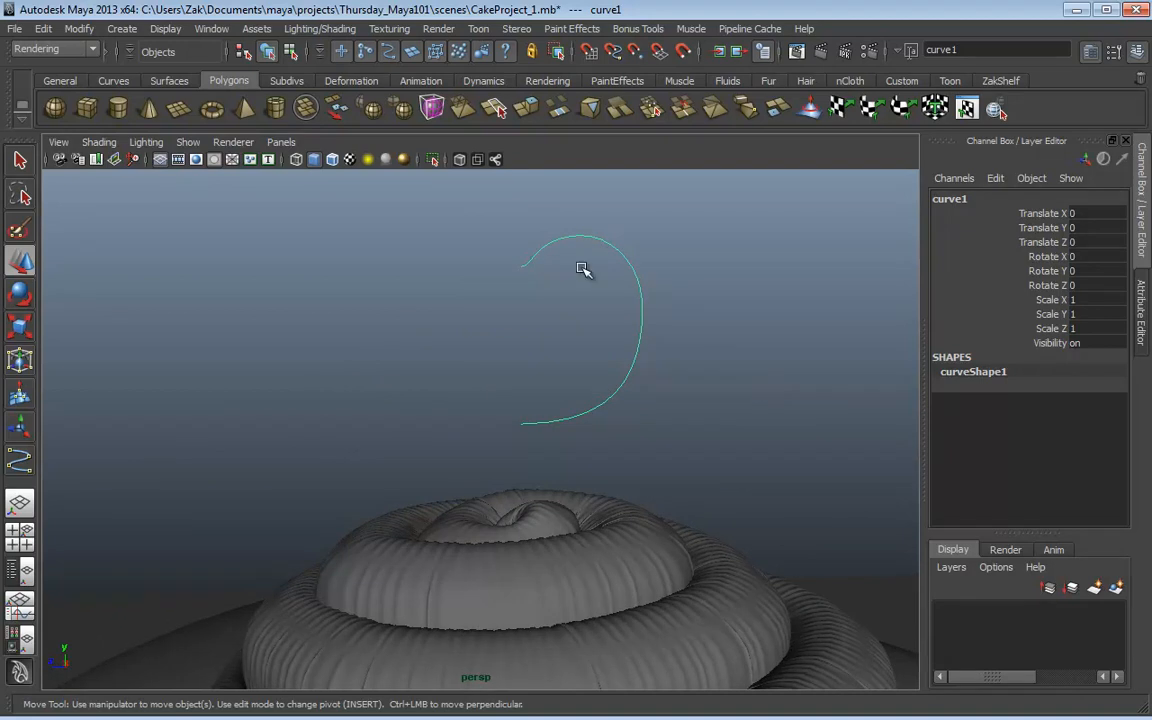
{"action": "key", "text": "F4"}
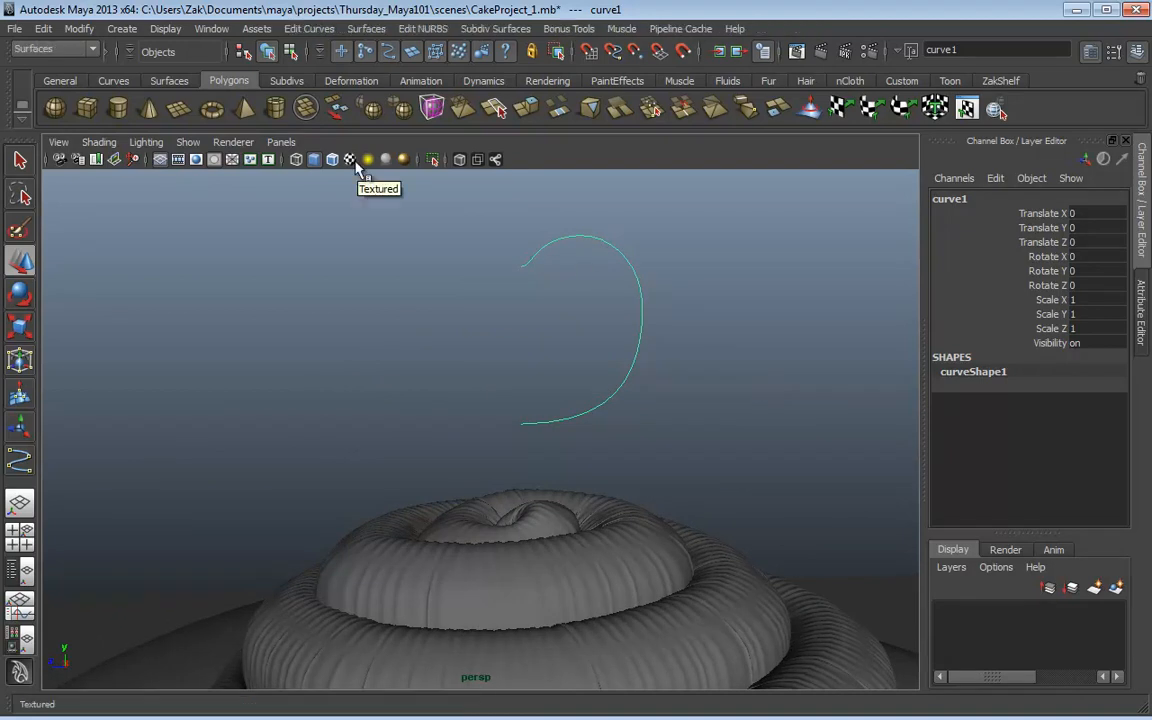
{"action": "left_click", "coordinate": [366, 29]}
{"action": "left_click", "coordinate": [383, 55]}
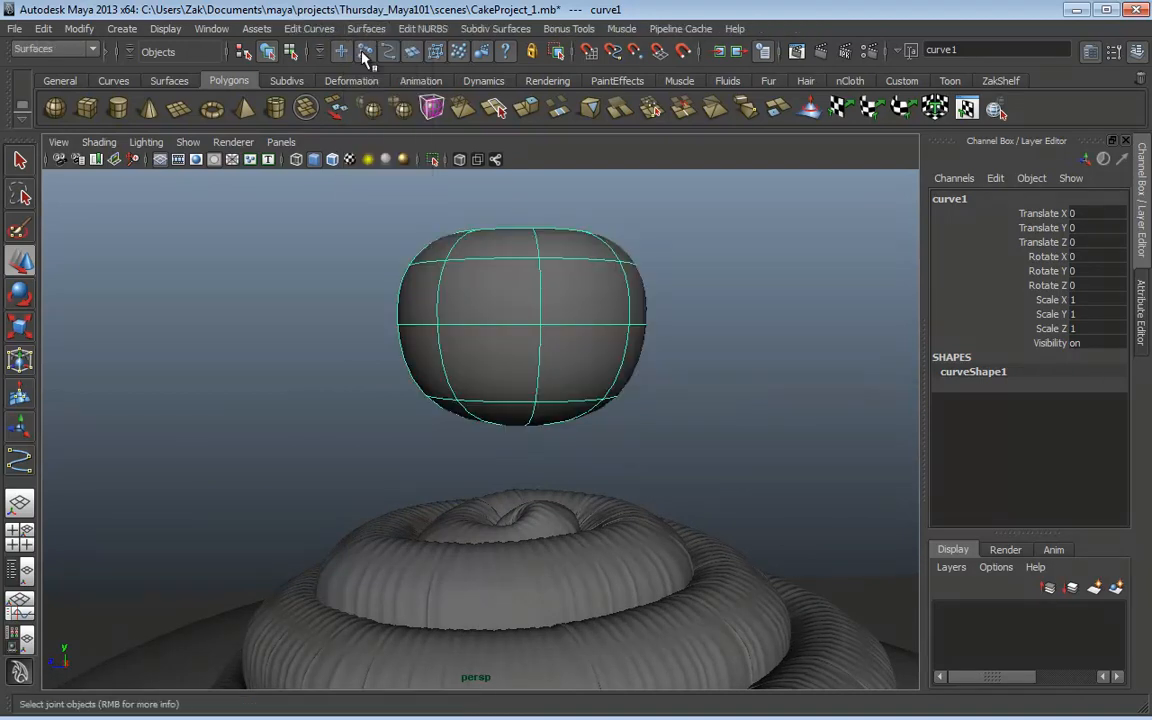
Step: Move the profile curve's upper shoulder control vertex to about Y 10.02 Z -0.96, nudge the two vertices below it, and return to object mode
{"action": "mouse_move", "coordinate": [568, 337]}
{"action": "left_mouse_down", "text": "alt"}
{"action": "mouse_move", "coordinate": [553, 404]}
{"action": "mouse_move", "coordinate": [553, 329]}
{"action": "left_mouse_up", "text": "alt"}
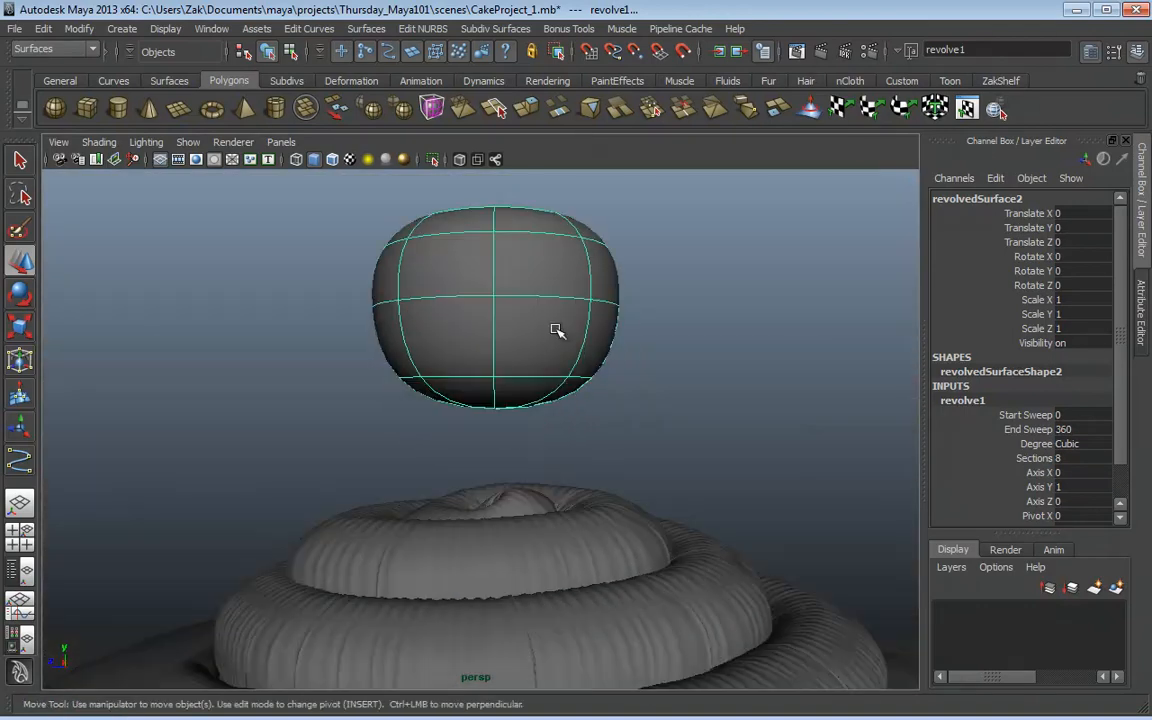
{"action": "key", "text": "space"}
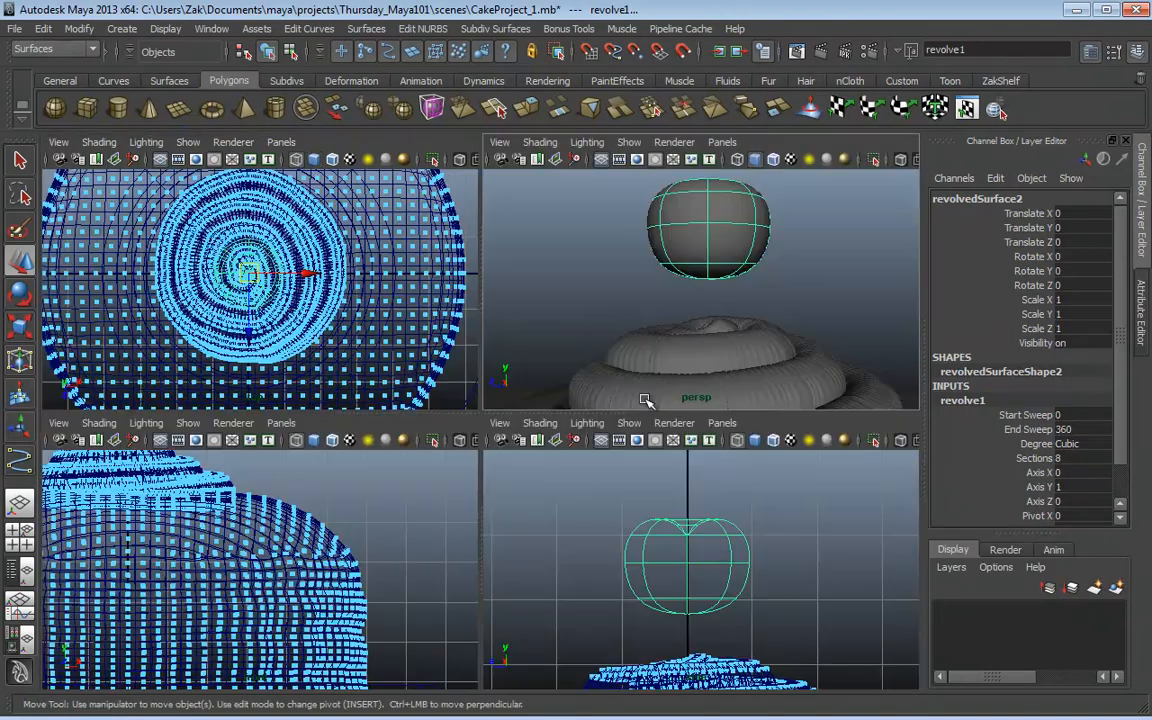
{"action": "key", "text": "space"}
{"action": "left_click", "coordinate": [575, 390]}
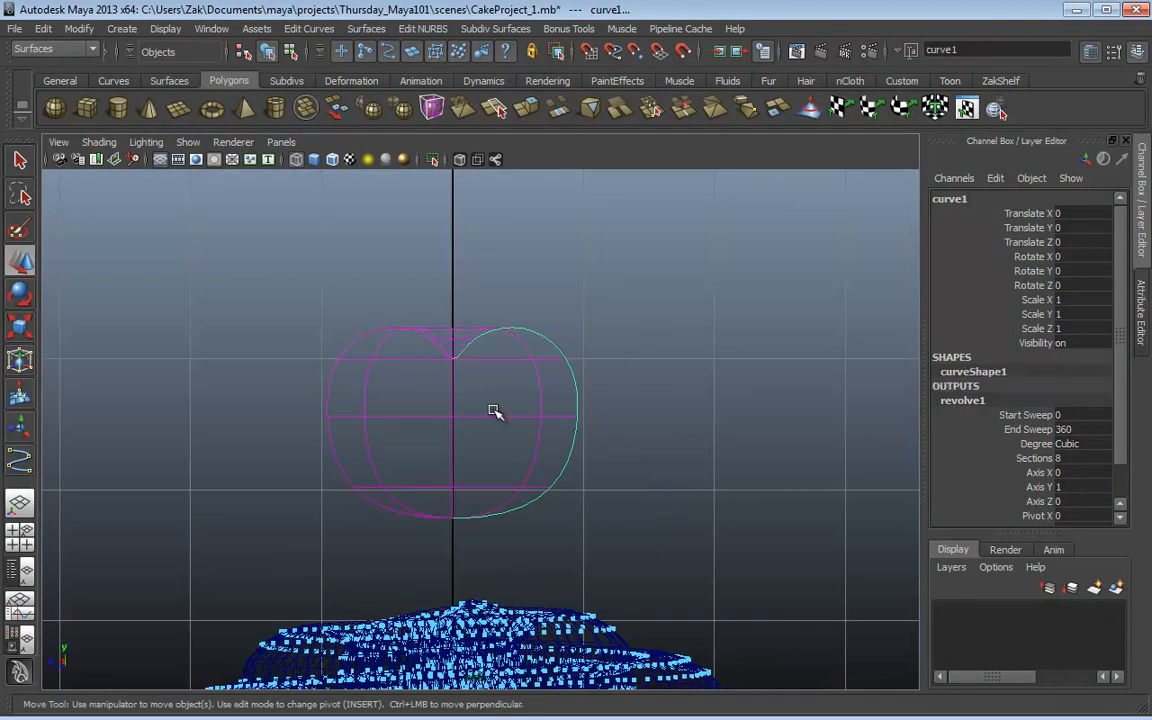
{"action": "right_click_drag", "start_coordinate": [493, 411], "coordinate": [602, 326], "text": "alt"}
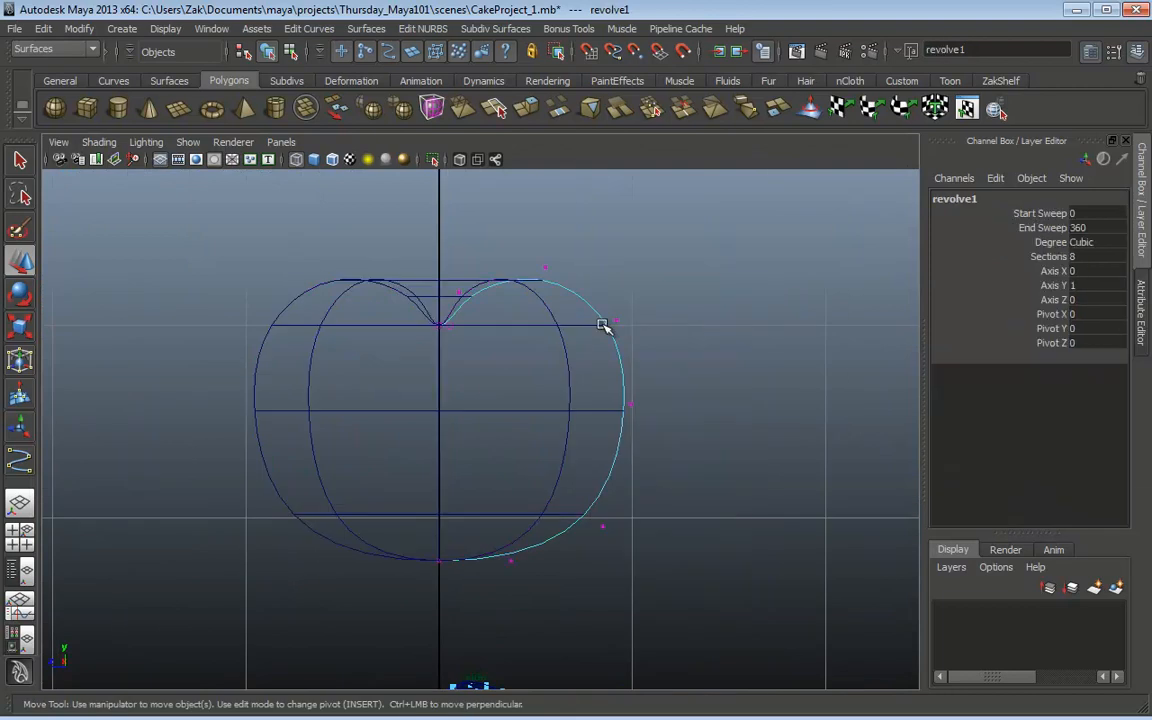
{"action": "left_click", "coordinate": [614, 321]}
{"action": "left_click_drag", "start_coordinate": [617, 321], "coordinate": [625, 322]}
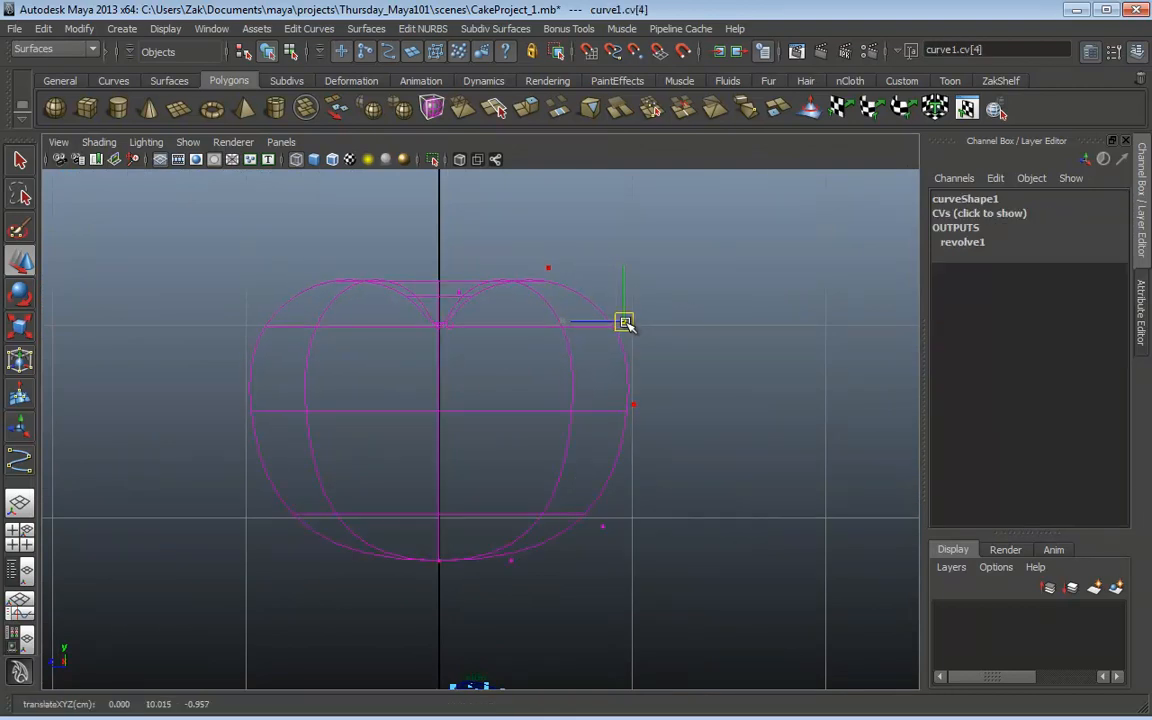
{"action": "left_click", "coordinate": [636, 407]}
{"action": "left_click_drag", "start_coordinate": [630, 498], "coordinate": [598, 527]}
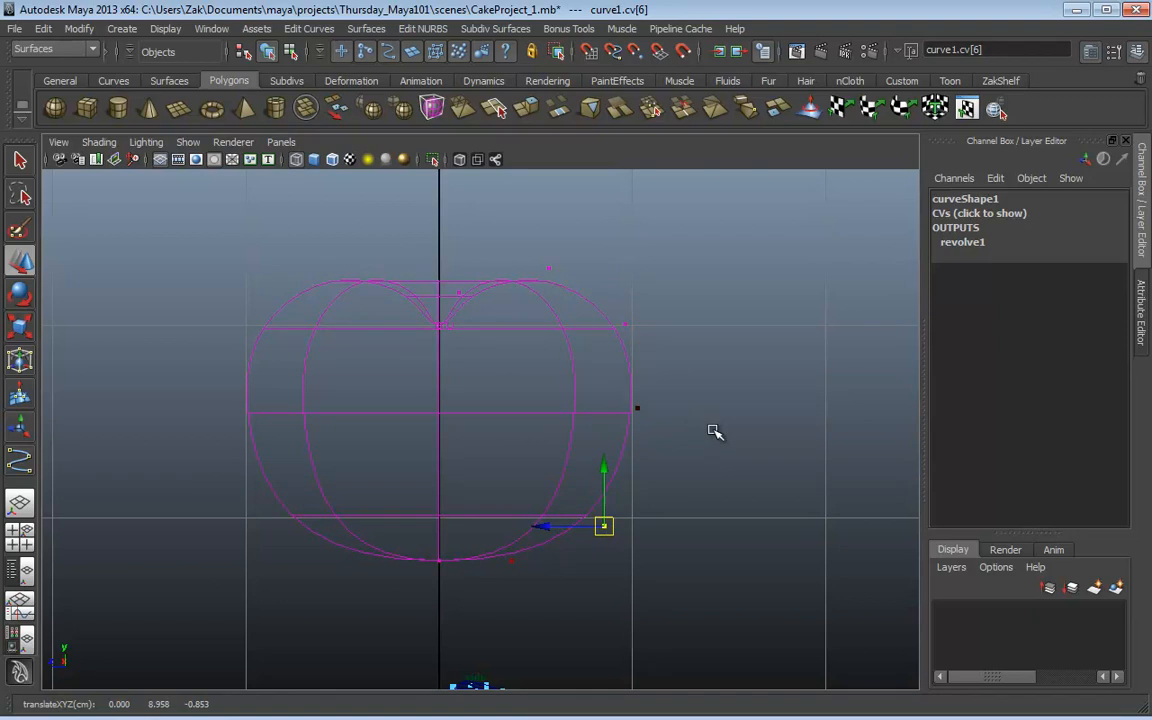
{"action": "key", "text": "F8"}
{"action": "key", "text": "space"}
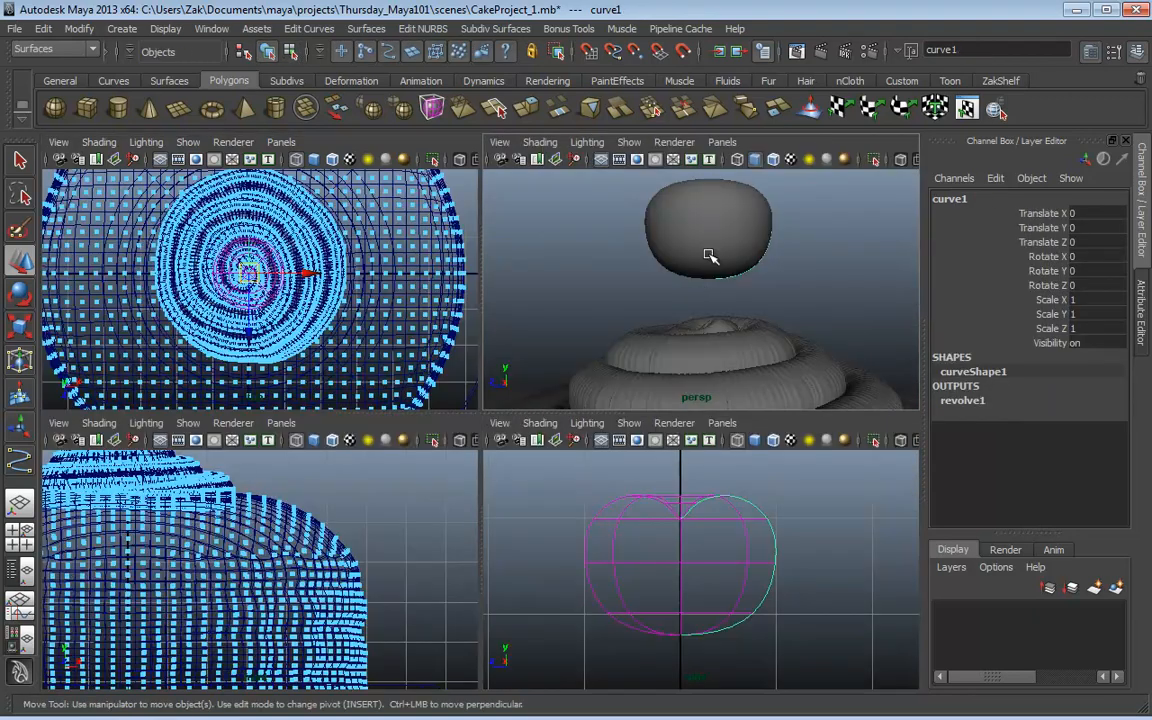
{"action": "key", "text": "space"}
Step: Make the revolved surface uneven by pulling one upper shoulder control vertex and one lower side control vertex slightly outward
{"action": "left_click_drag", "start_coordinate": [708, 256], "coordinate": [668, 326], "text": "alt"}
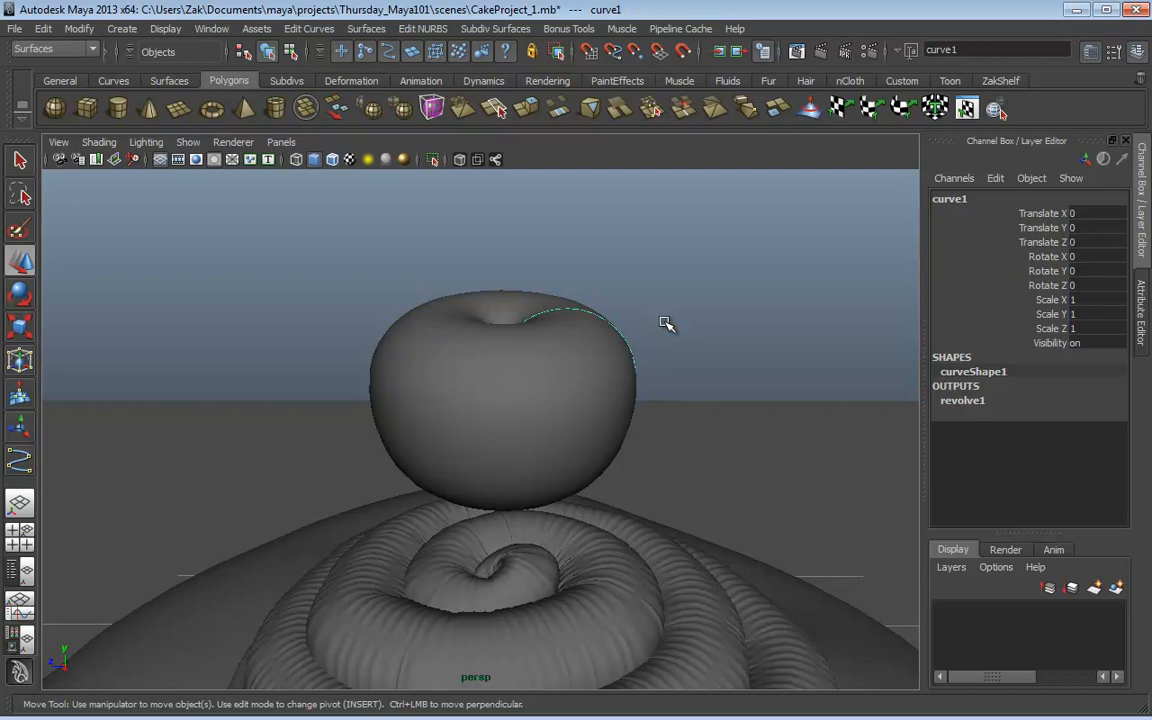
{"action": "left_click", "coordinate": [645, 289]}
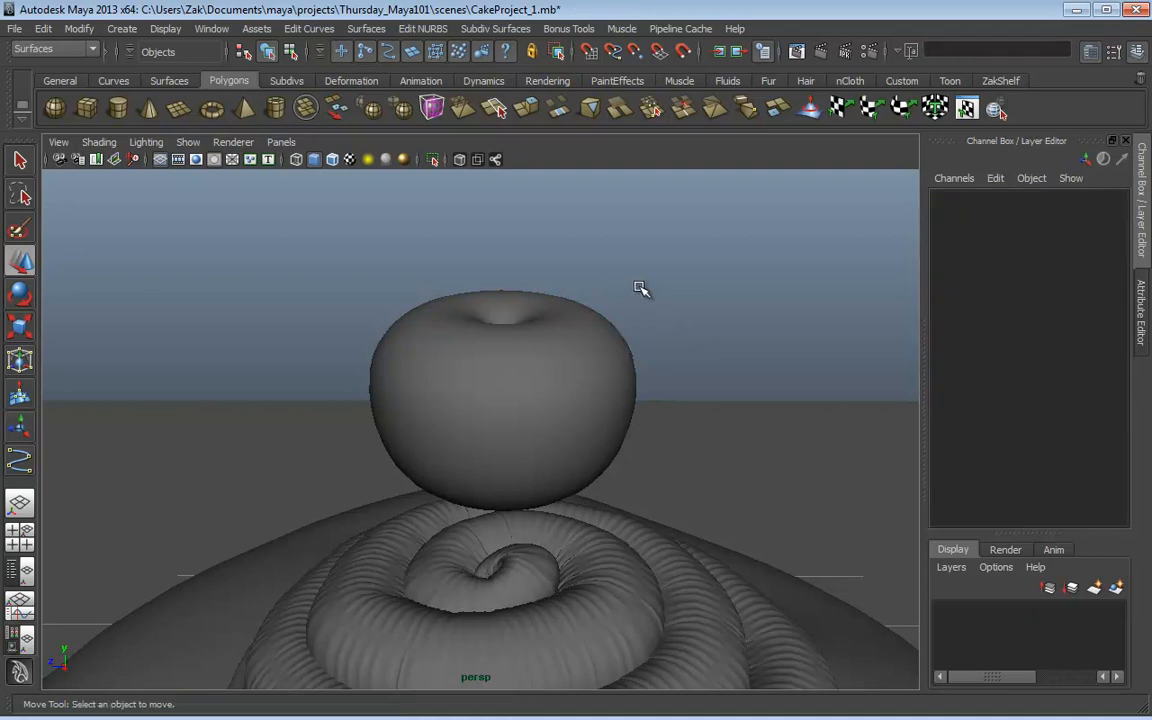
{"action": "left_click", "coordinate": [610, 354]}
{"action": "right_click_drag", "start_coordinate": [600, 336], "coordinate": [515, 334]}
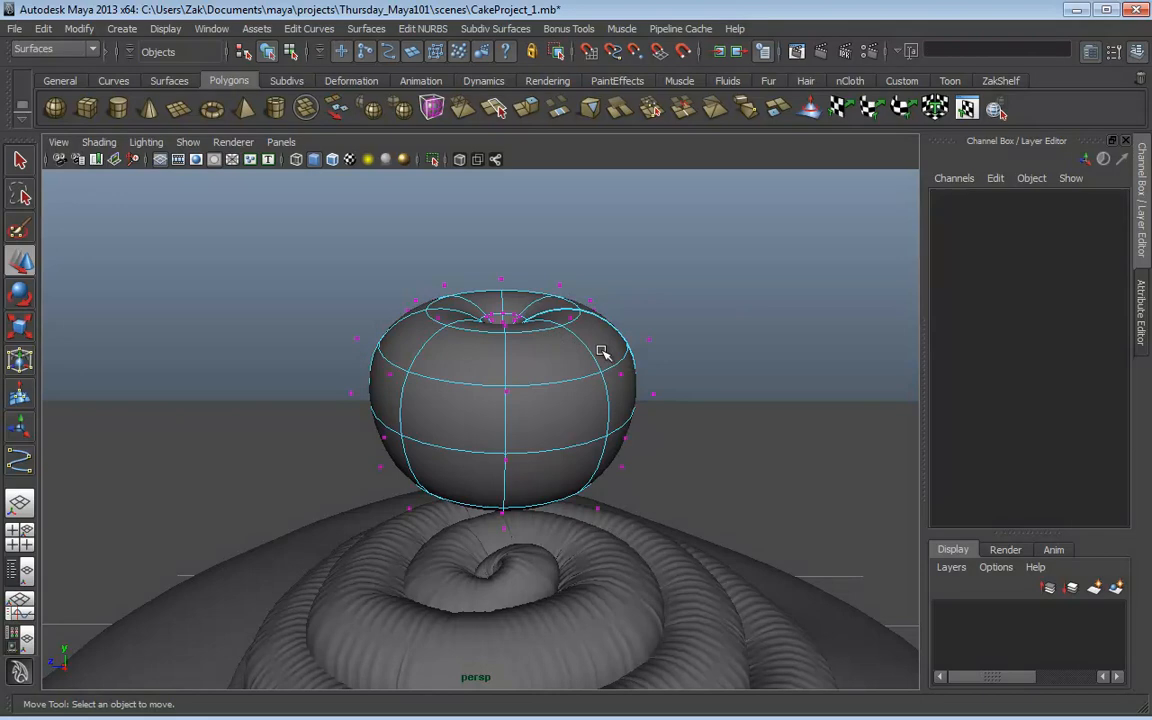
{"action": "left_click_drag", "start_coordinate": [601, 352], "coordinate": [786, 288], "text": "alt"}
{"action": "left_click", "coordinate": [520, 320]}
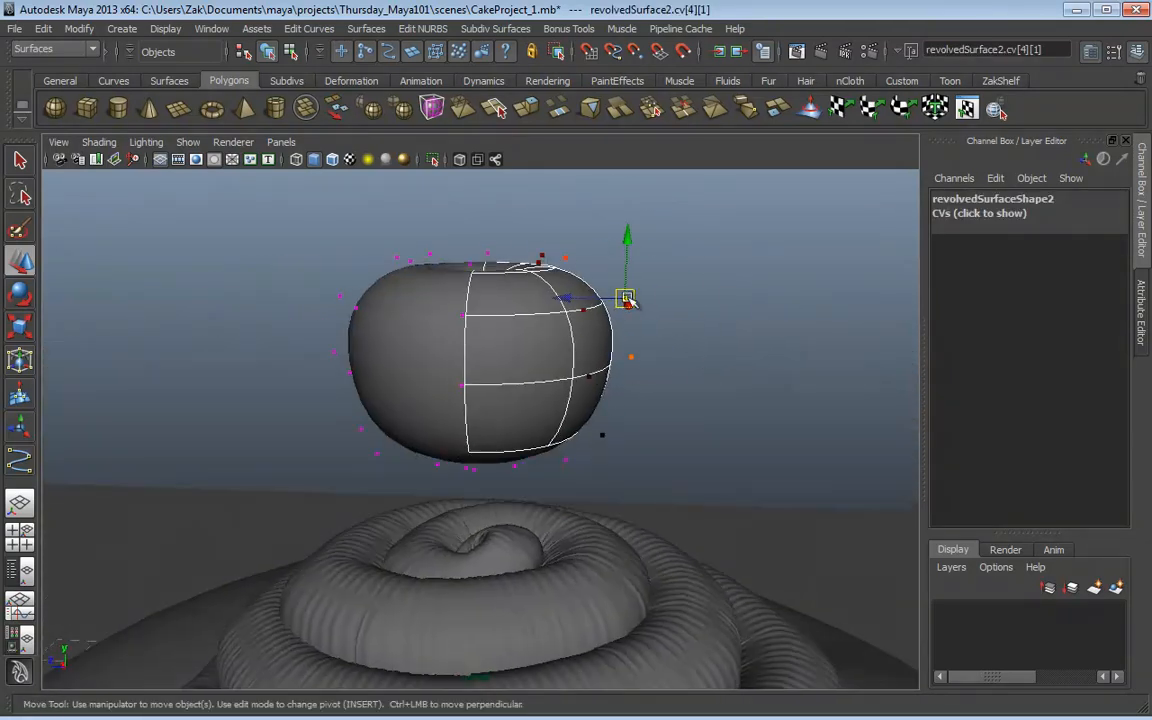
{"action": "left_click_drag", "start_coordinate": [625, 301], "coordinate": [634, 292]}
{"action": "left_click", "coordinate": [610, 432]}
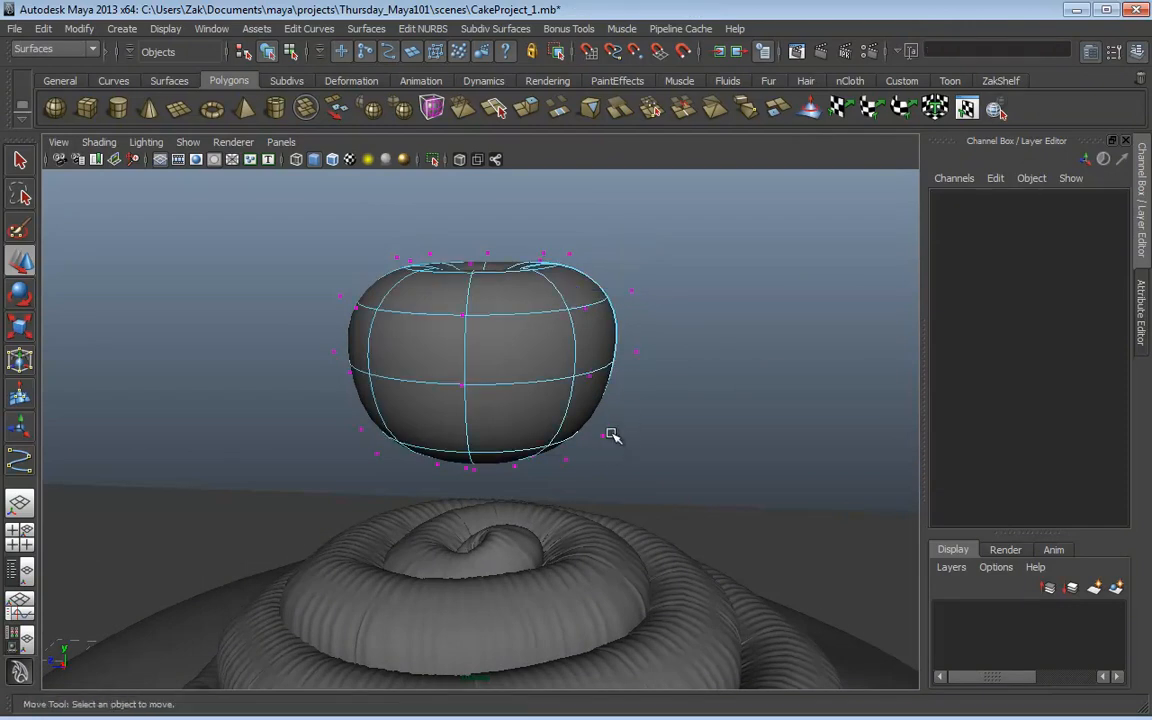
{"action": "left_click", "coordinate": [603, 436]}
{"action": "left_click_drag", "start_coordinate": [603, 438], "coordinate": [606, 441]}
{"action": "left_click_drag", "start_coordinate": [560, 357], "coordinate": [566, 357], "text": "alt"}
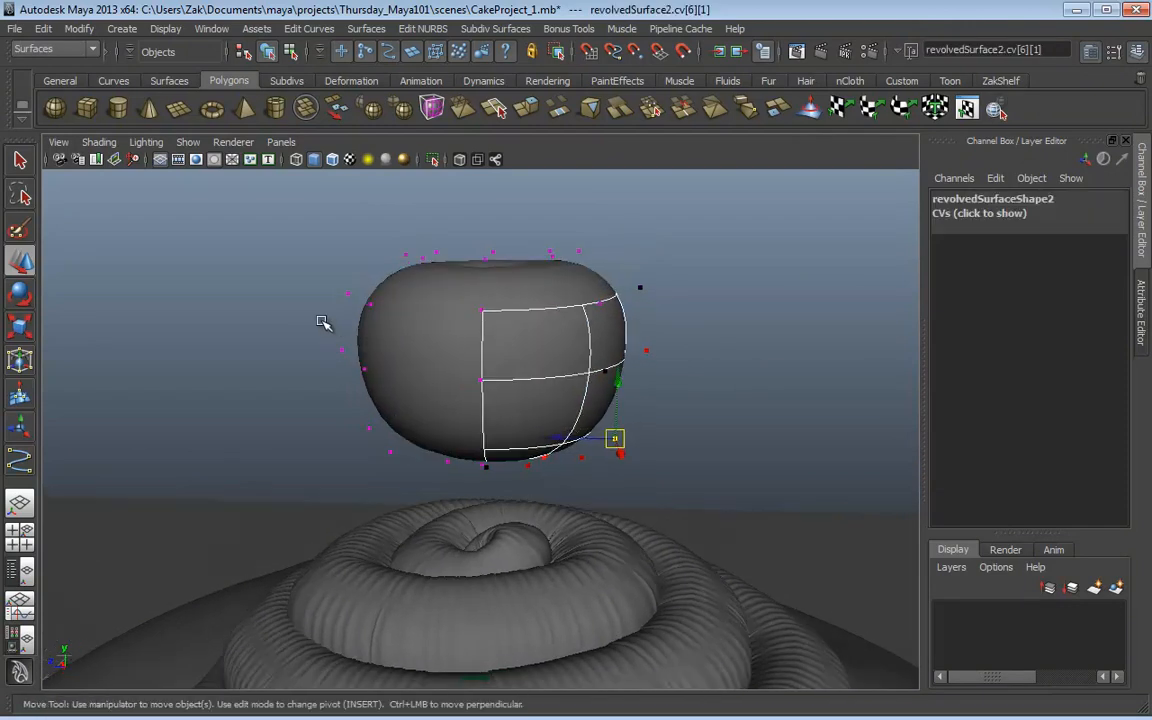
Step: Move a top-rim control vertex to about X -0.59 Y 10.41 Z -0.21 and an upper side one to about X 1.10 Y 9.94 Z -0.01
{"action": "left_click", "coordinate": [339, 352]}
{"action": "left_click_drag", "start_coordinate": [326, 352], "coordinate": [334, 401], "text": "alt"}
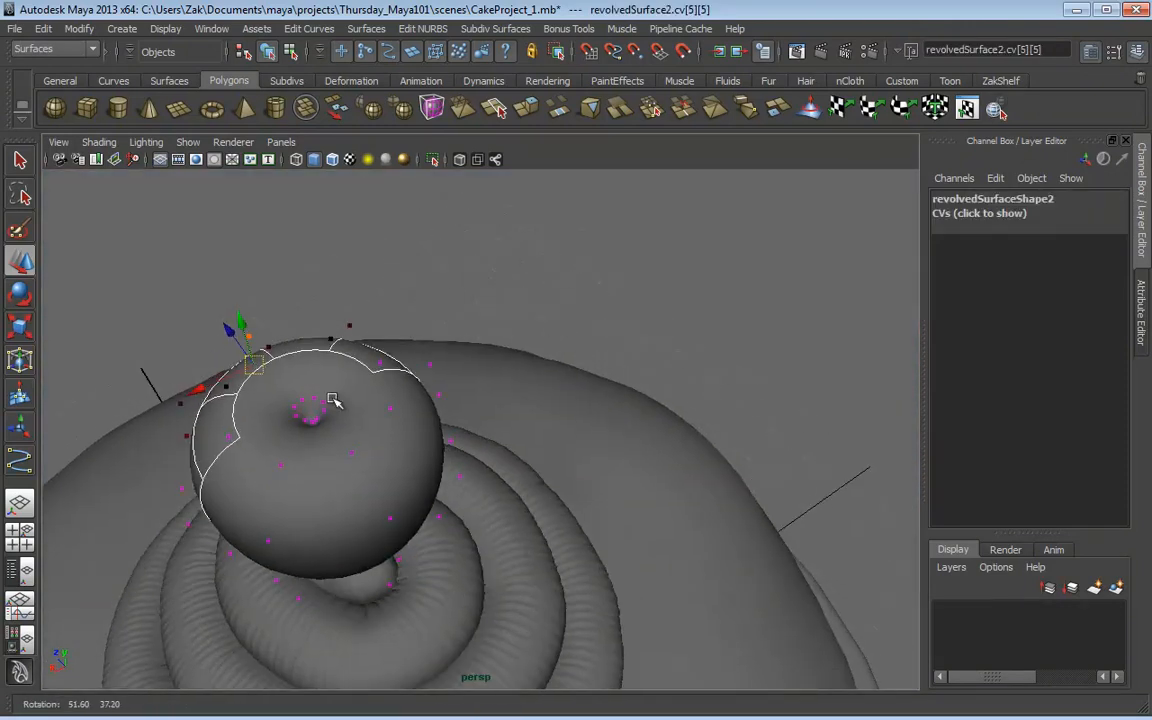
{"action": "left_click_drag", "start_coordinate": [458, 356], "coordinate": [376, 239]}
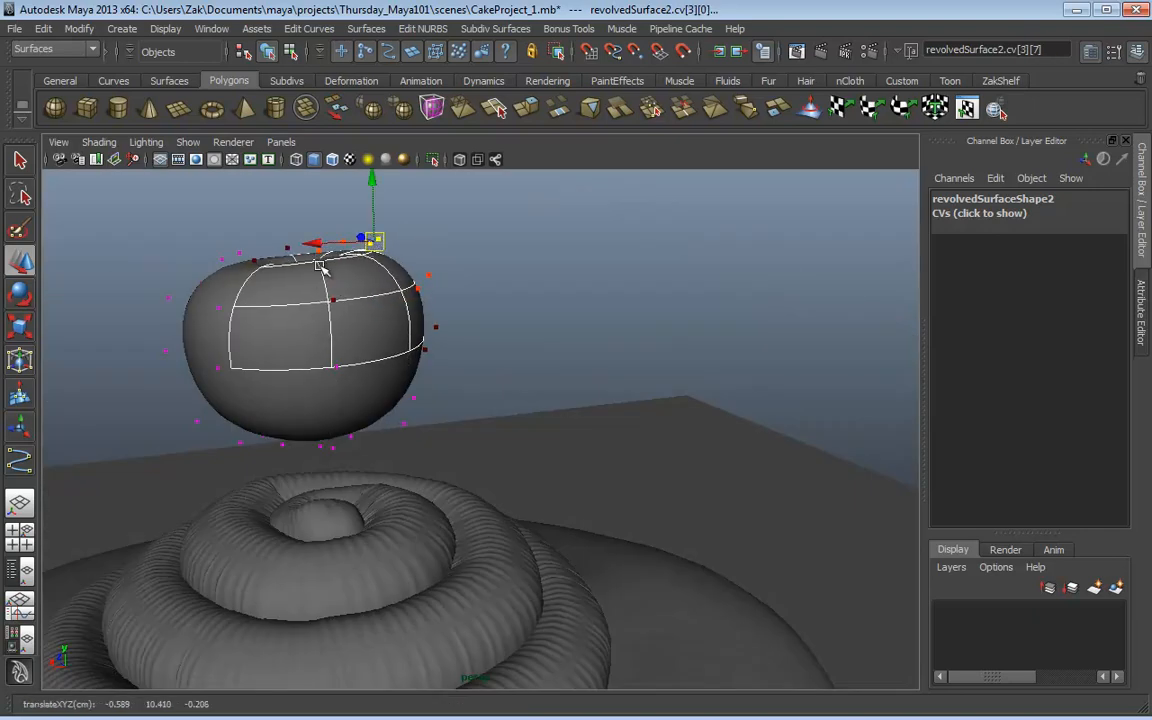
{"action": "left_click_drag", "start_coordinate": [250, 242], "coordinate": [334, 244], "text": "alt"}
{"action": "left_click", "coordinate": [237, 272]}
{"action": "left_click_drag", "start_coordinate": [238, 272], "coordinate": [233, 280]}
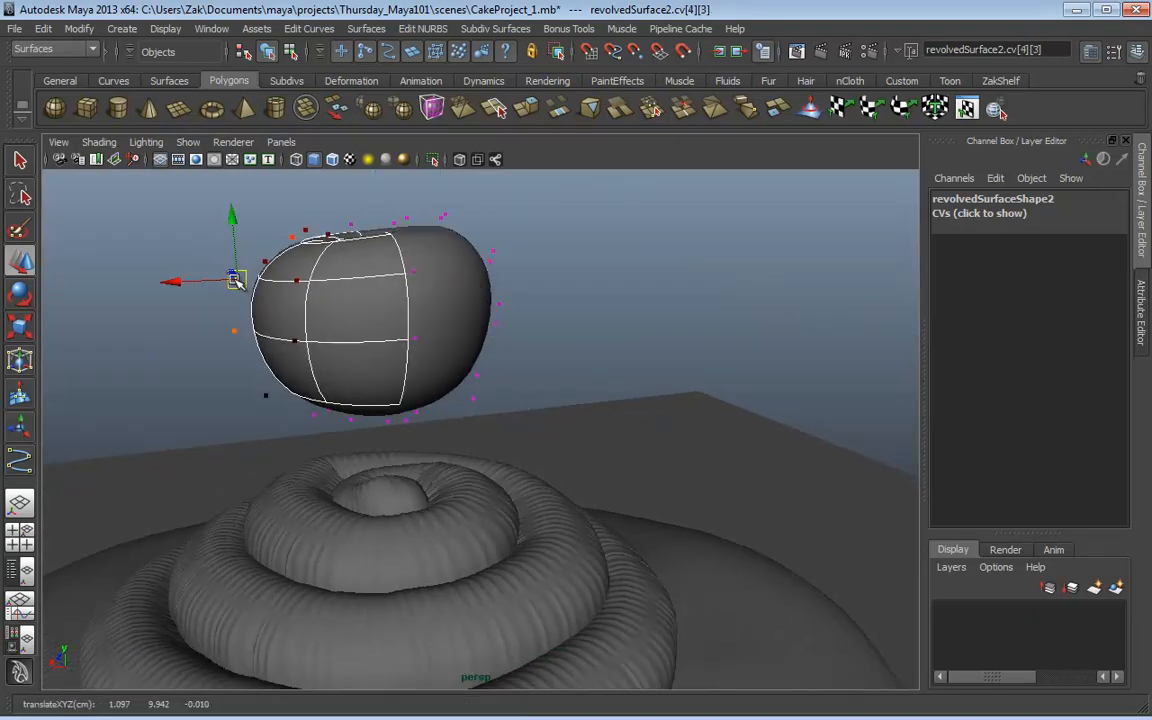
Step: Move two adjacent mid-side control vertices to about X 0.40 Y 9.58 Z -1.02, return to object mode, and clear the selection
{"action": "left_click_drag", "start_coordinate": [258, 342], "coordinate": [283, 314], "text": "alt"}
{"action": "left_click_drag", "start_coordinate": [236, 402], "coordinate": [480, 298]}
{"action": "left_click_drag", "start_coordinate": [683, 294], "coordinate": [668, 320]}
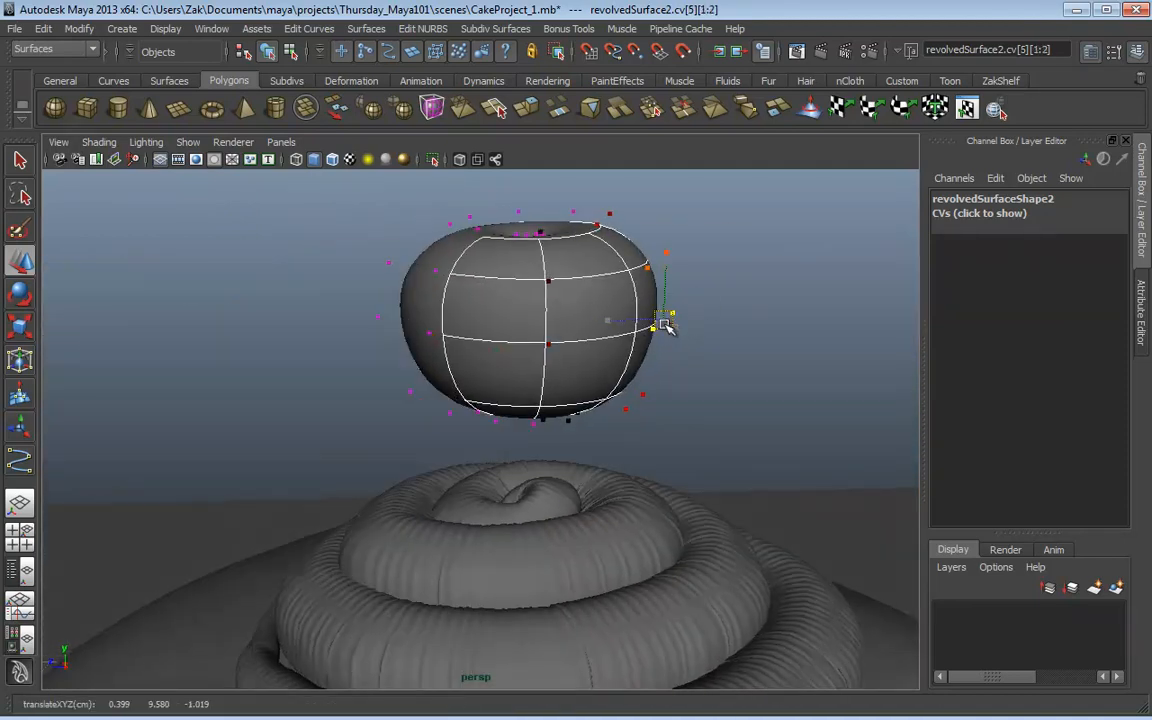
{"action": "left_click", "coordinate": [738, 298]}
{"action": "left_click_drag", "start_coordinate": [738, 298], "coordinate": [699, 313], "text": "alt"}
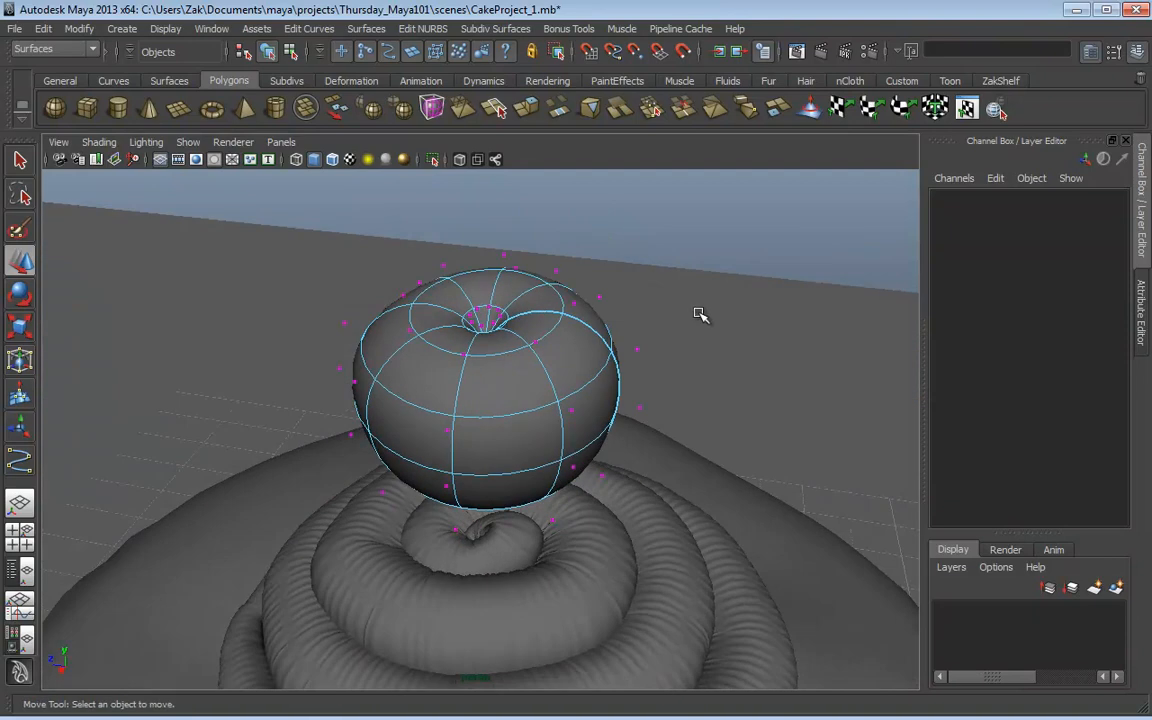
{"action": "key", "text": "F8"}
{"action": "key", "text": "F8"}
{"action": "left_click", "coordinate": [712, 243]}
{"action": "left_click_drag", "start_coordinate": [592, 355], "coordinate": [531, 361], "text": "alt"}
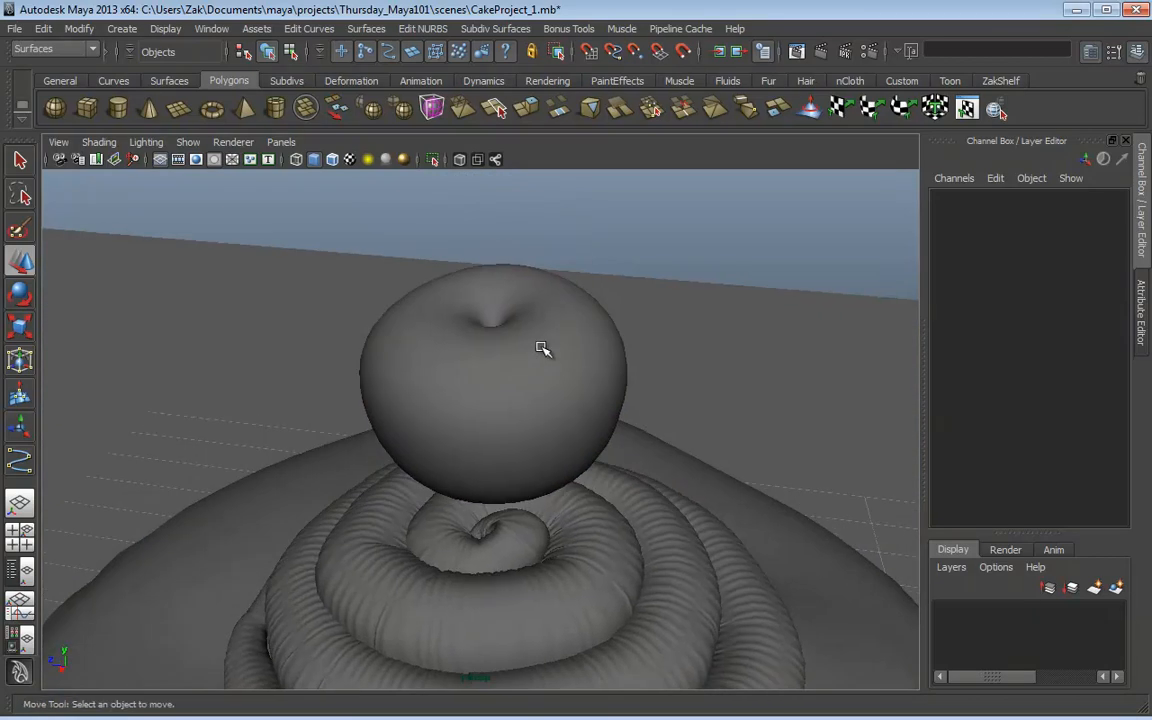
Step: Make the revolved cherry surface live so that new geometry can be built on it
{"action": "left_click_drag", "start_coordinate": [541, 347], "coordinate": [610, 416], "text": "alt"}
{"action": "left_click", "coordinate": [610, 416]}
{"action": "left_click_drag", "start_coordinate": [679, 399], "coordinate": [667, 413], "text": "alt"}
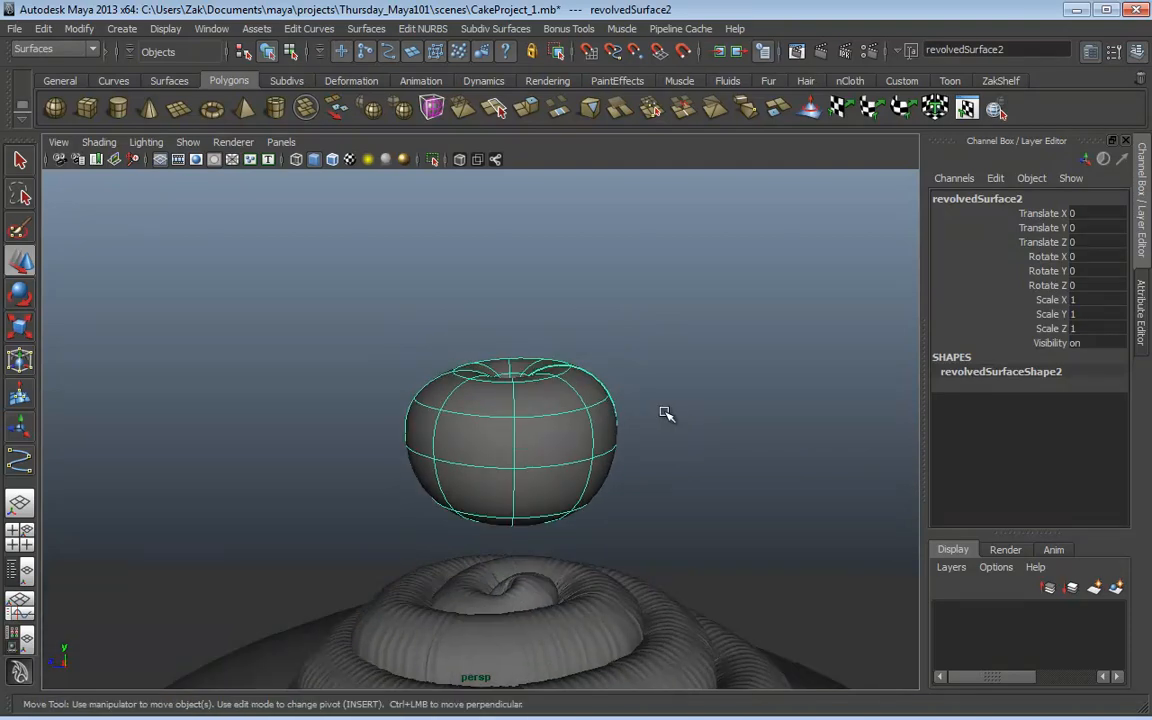
{"action": "left_click_drag", "start_coordinate": [667, 413], "coordinate": [622, 318], "text": "alt"}
{"action": "left_click", "coordinate": [622, 318]}
{"action": "left_click", "coordinate": [532, 418]}
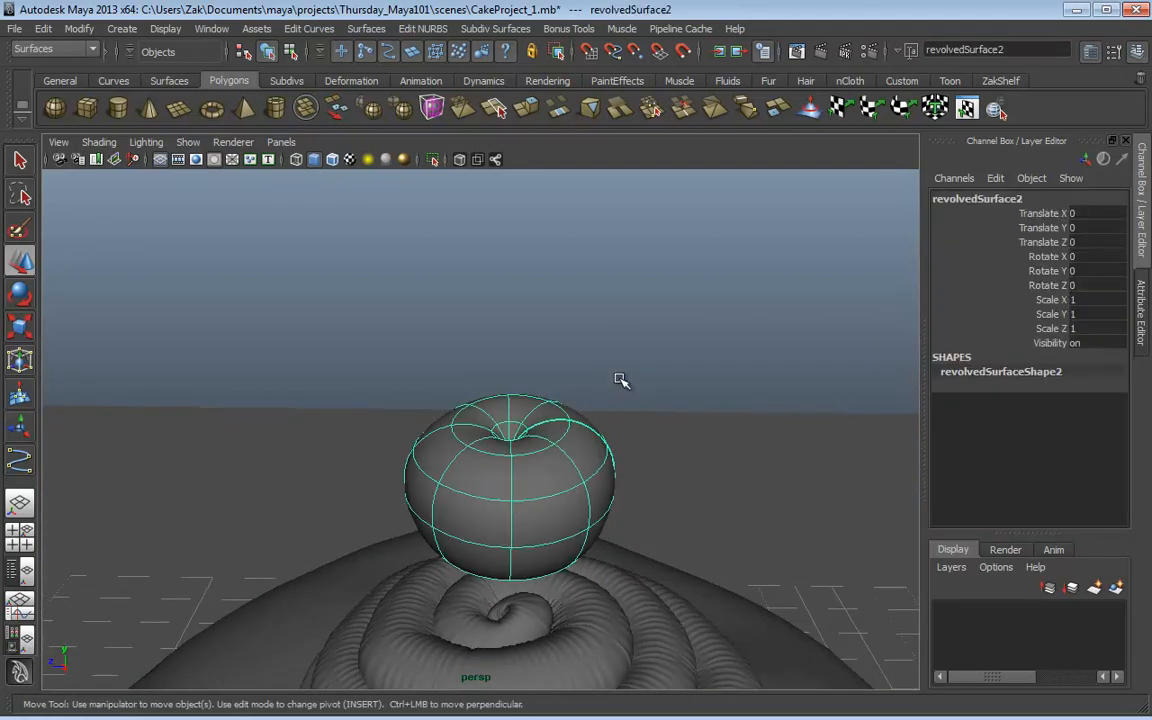
{"action": "left_click", "coordinate": [78, 28]}
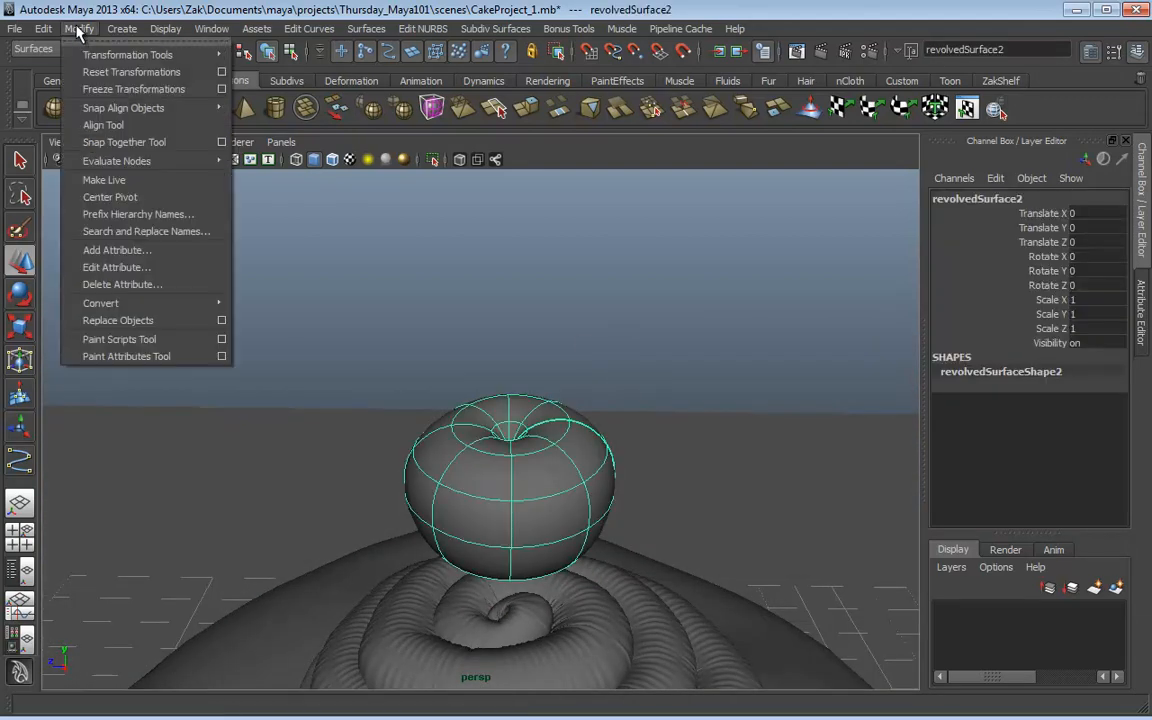
{"action": "left_click", "coordinate": [104, 179]}
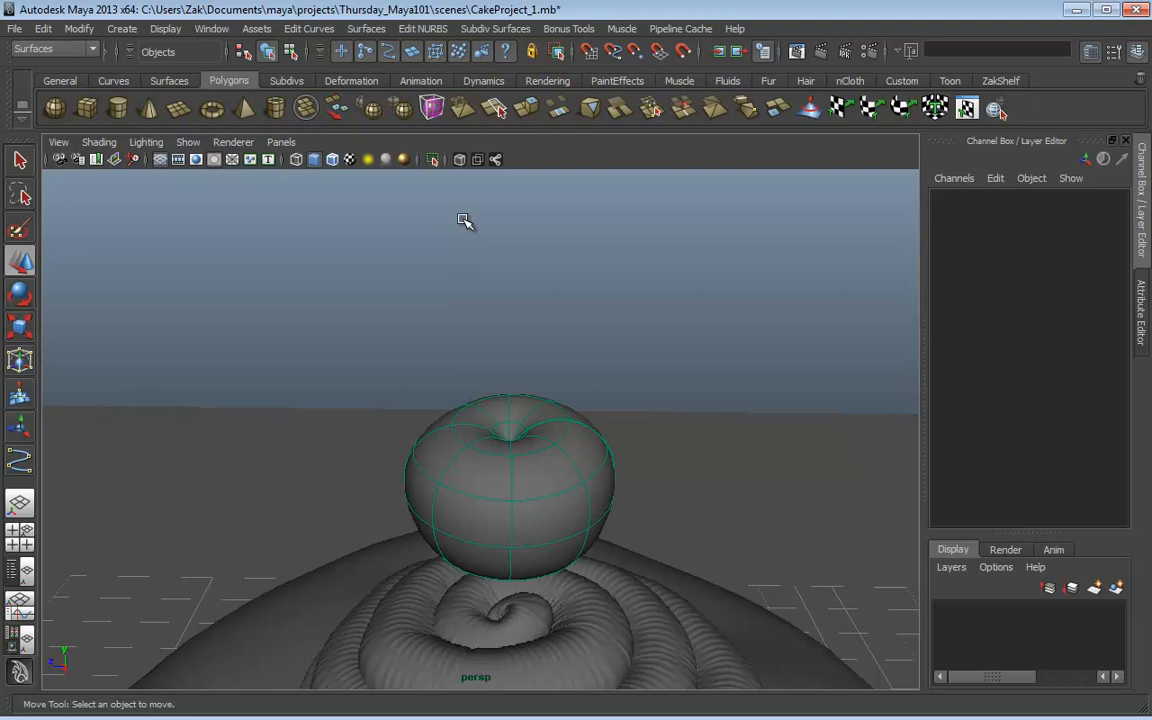
Step: Create a polygon cylinder about 0.145 in radius and 0.486 high in the cherry's top dimple as a stem, and deselect it
{"action": "left_click_drag", "start_coordinate": [586, 342], "coordinate": [503, 403], "text": "alt"}
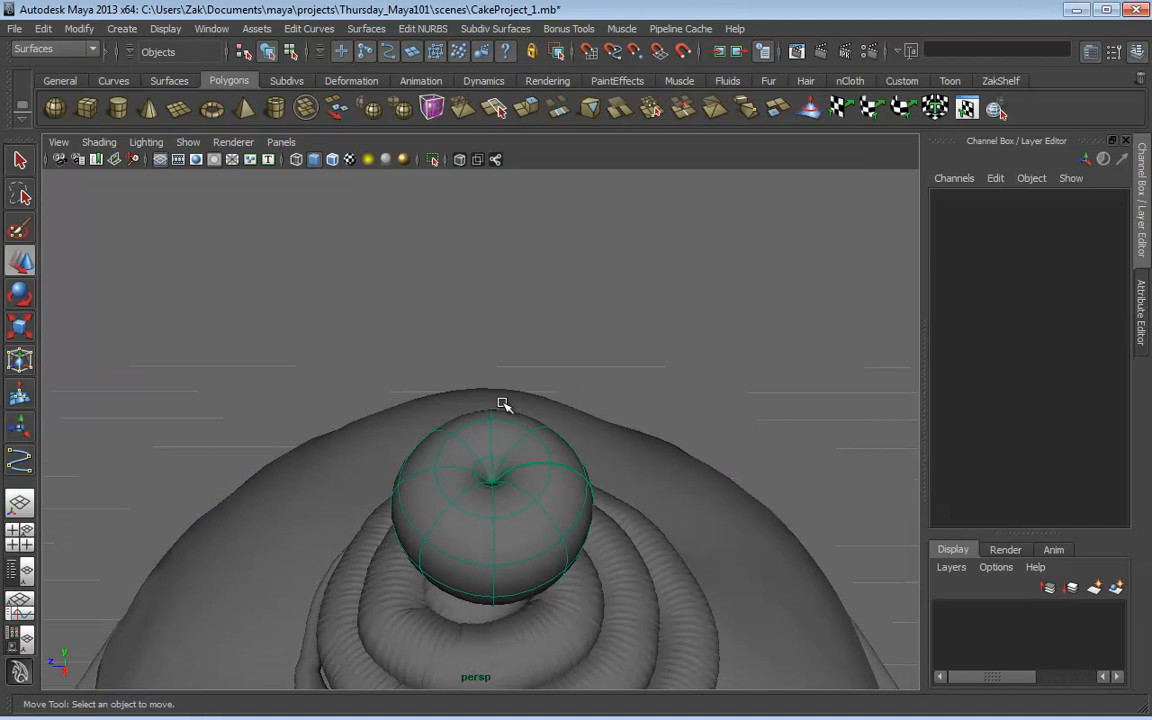
{"action": "right_click_drag", "start_coordinate": [503, 403], "coordinate": [674, 422], "text": "alt"}
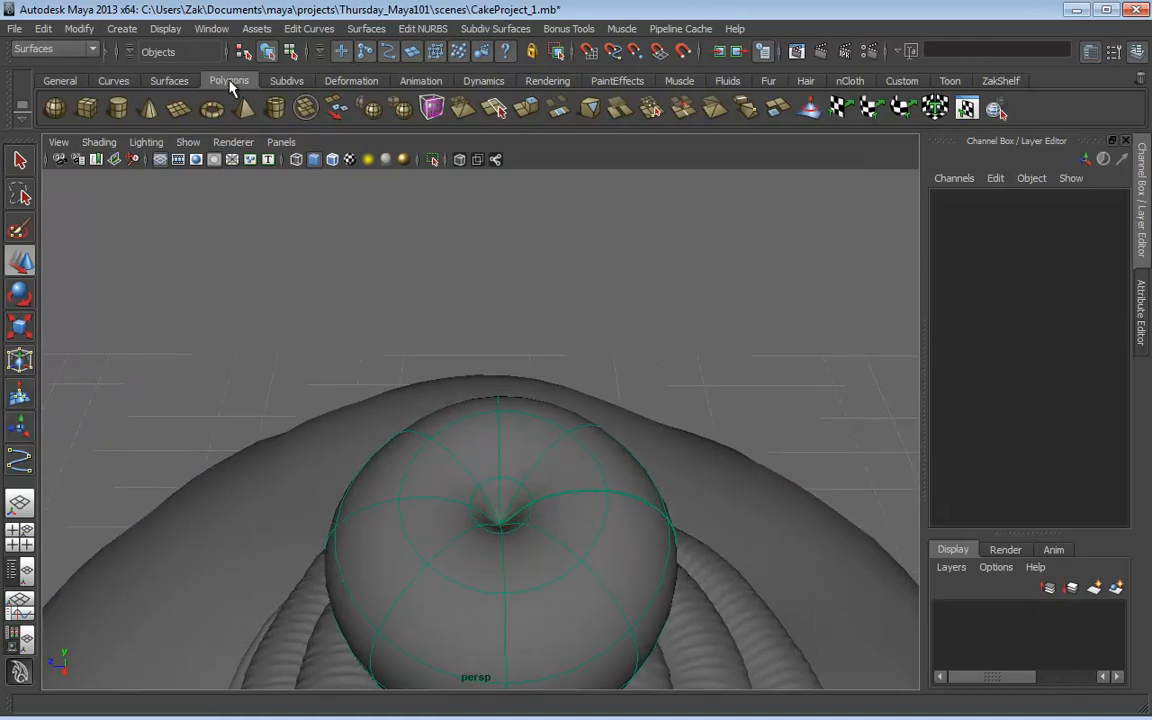
{"action": "right_click", "coordinate": [635, 336], "text": "shift"}
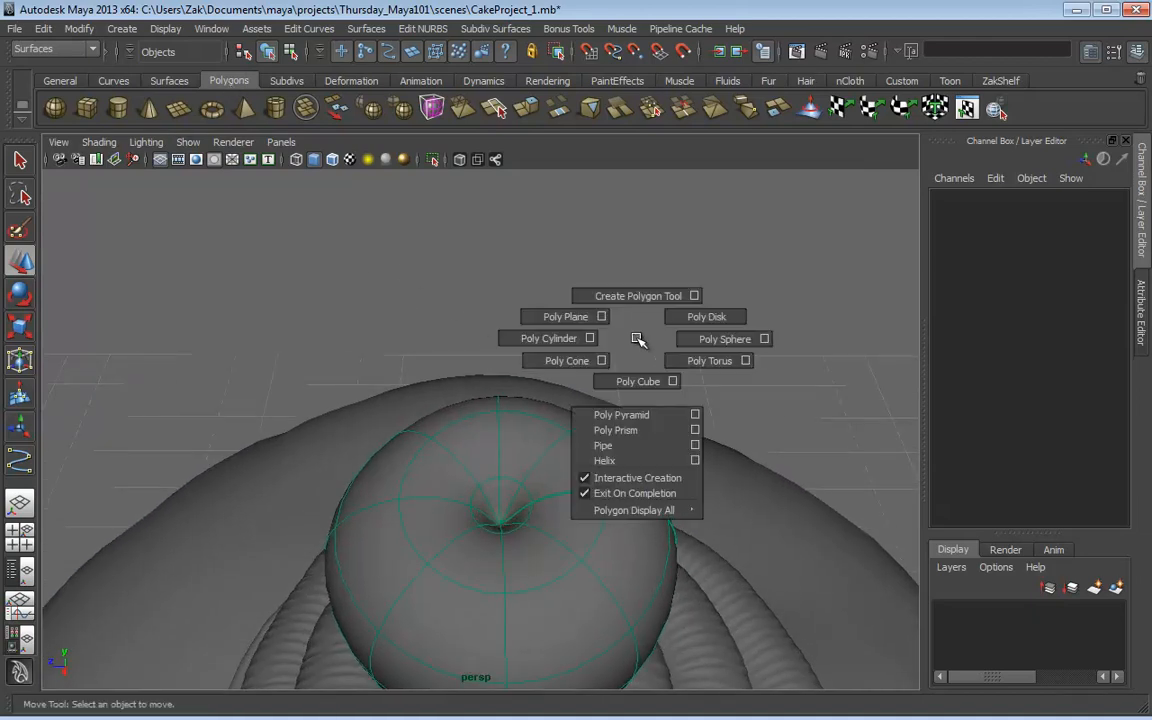
{"action": "right_click_drag", "start_coordinate": [637, 340], "coordinate": [542, 338], "text": "shift"}
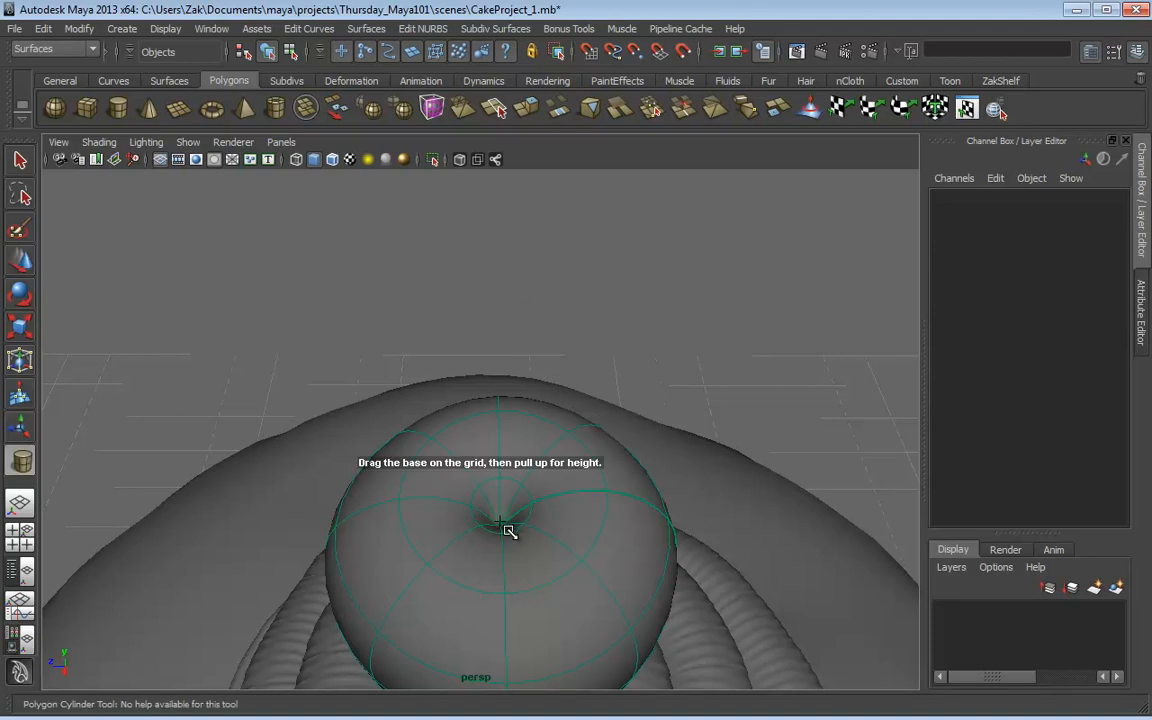
{"action": "left_click_drag", "start_coordinate": [509, 531], "coordinate": [520, 537]}
{"action": "left_click_drag", "start_coordinate": [553, 497], "coordinate": [546, 463]}
{"action": "left_click_drag", "start_coordinate": [585, 466], "coordinate": [604, 391], "text": "alt"}
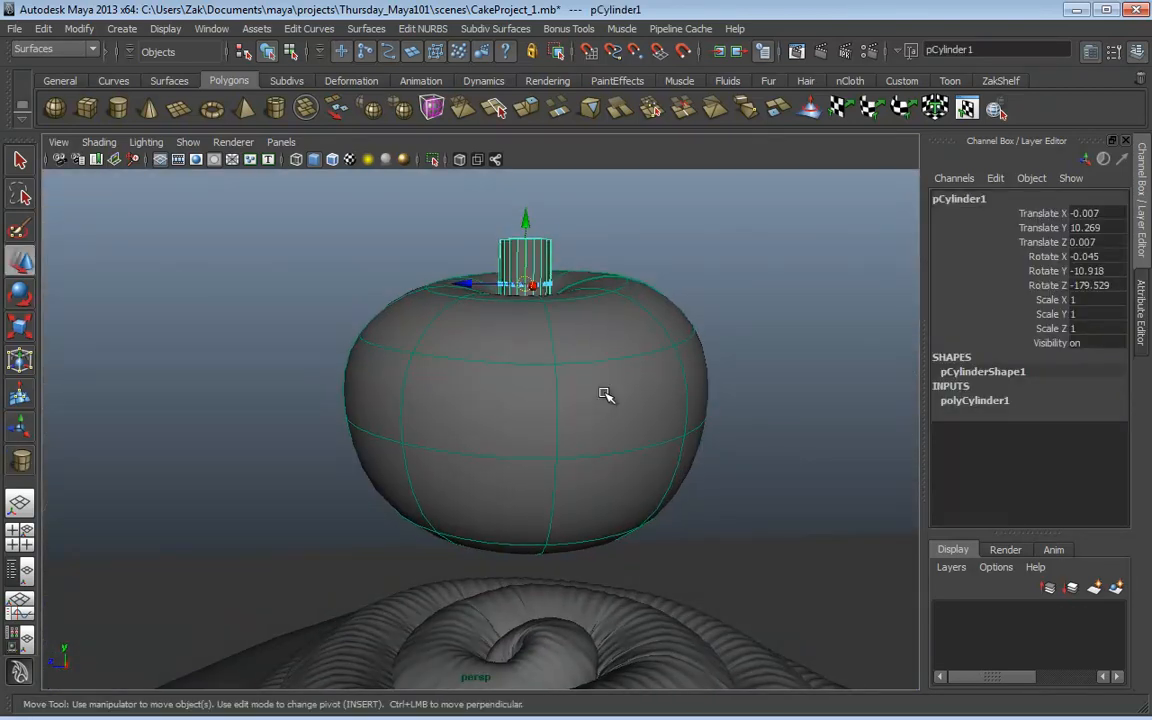
{"action": "left_click", "coordinate": [768, 341]}
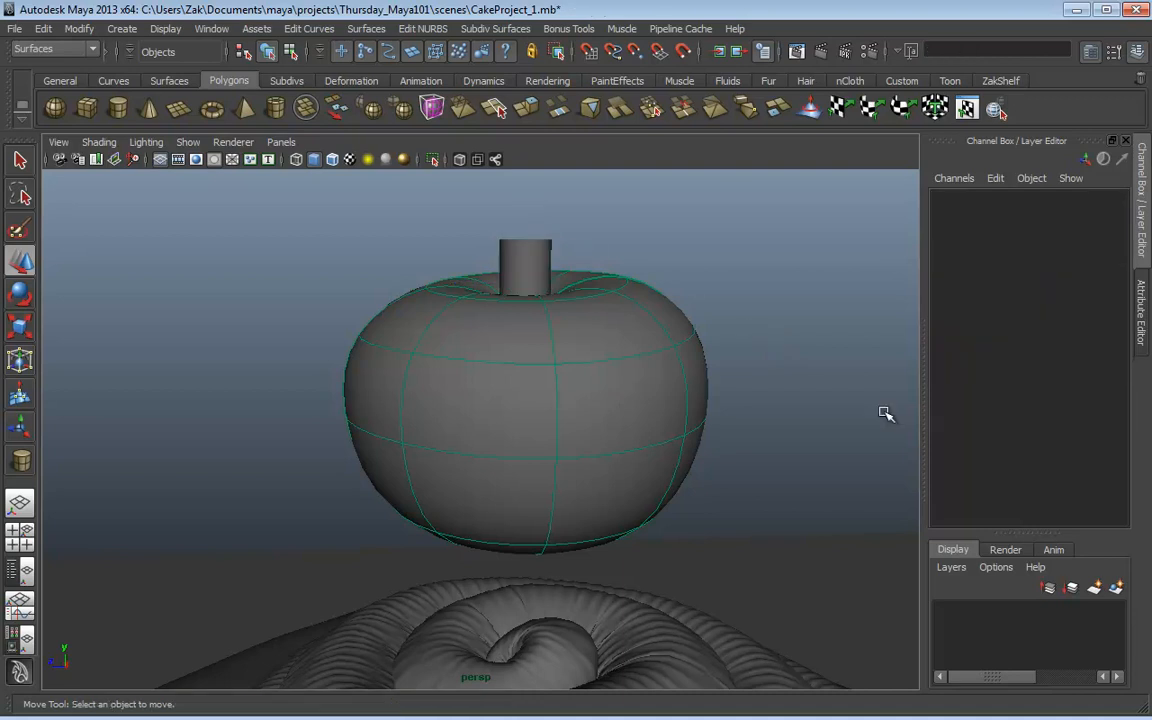
Step: Check the display preferences for new polygon objects and save the preferences
{"action": "left_click", "coordinate": [211, 29]}
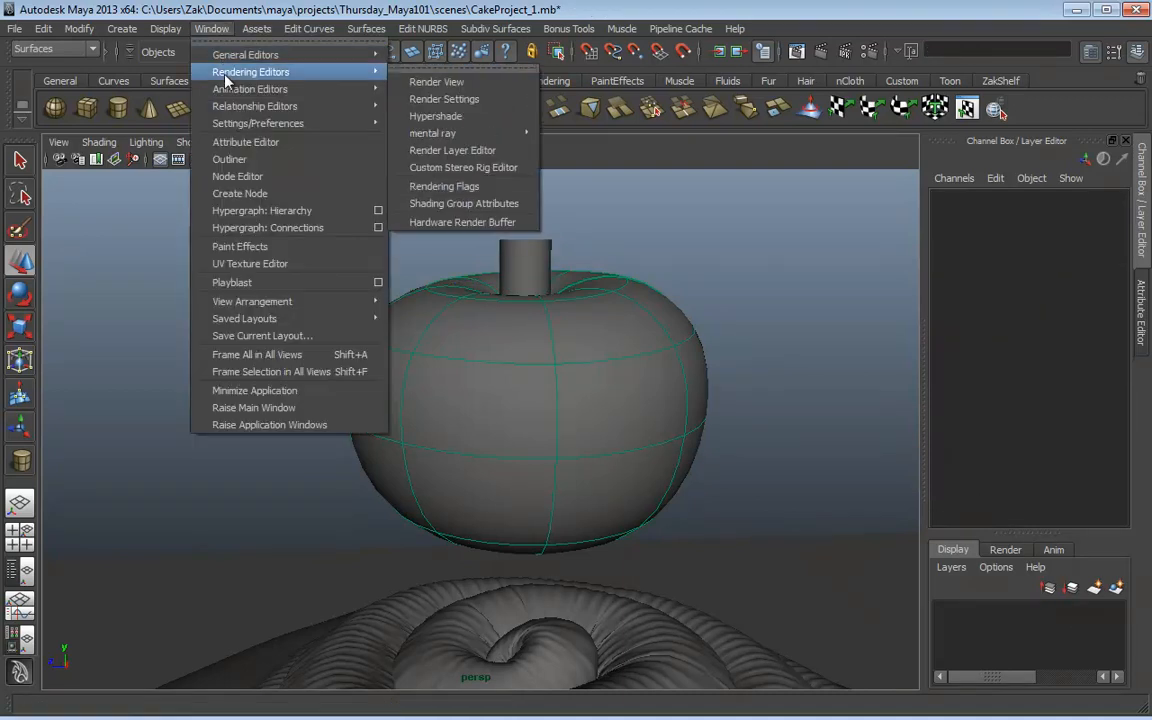
{"action": "mouse_move", "coordinate": [342, 124]}
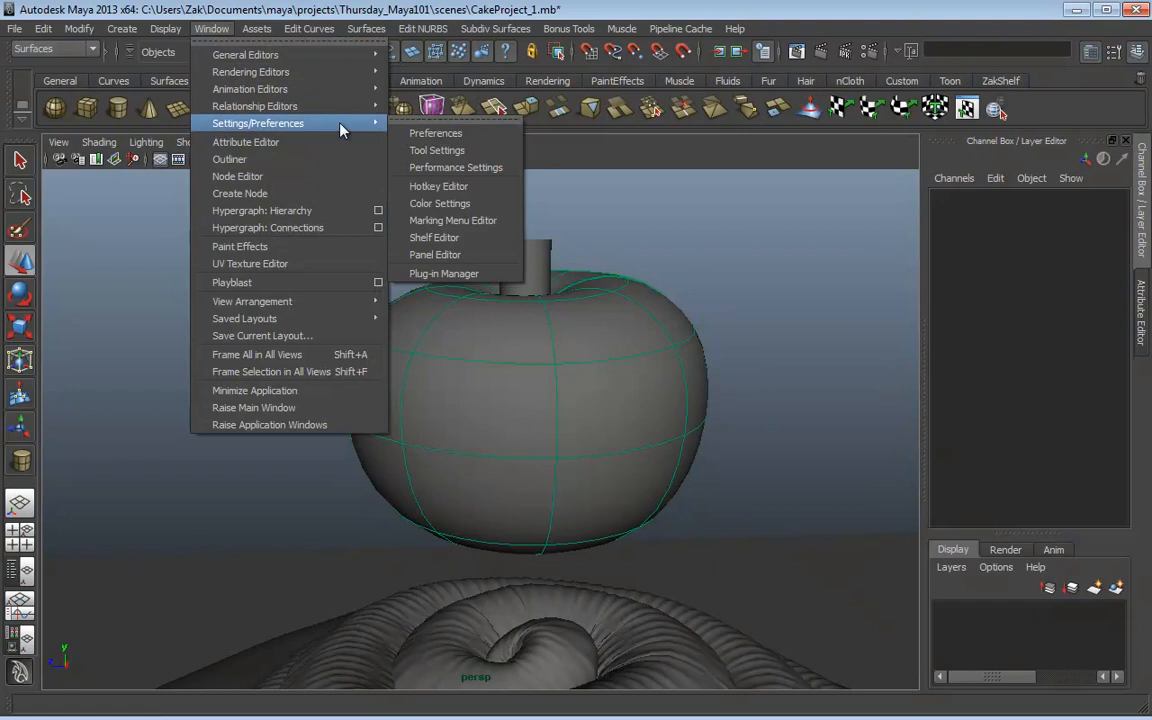
{"action": "left_click", "coordinate": [429, 134]}
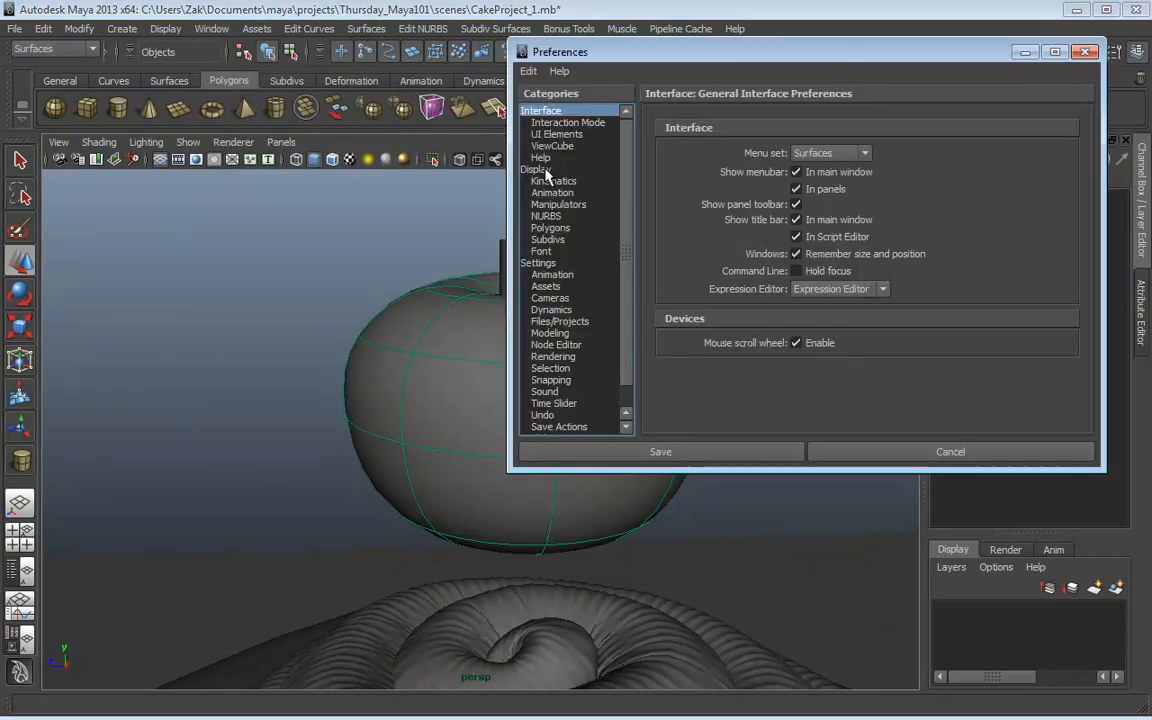
{"action": "left_click", "coordinate": [550, 228]}
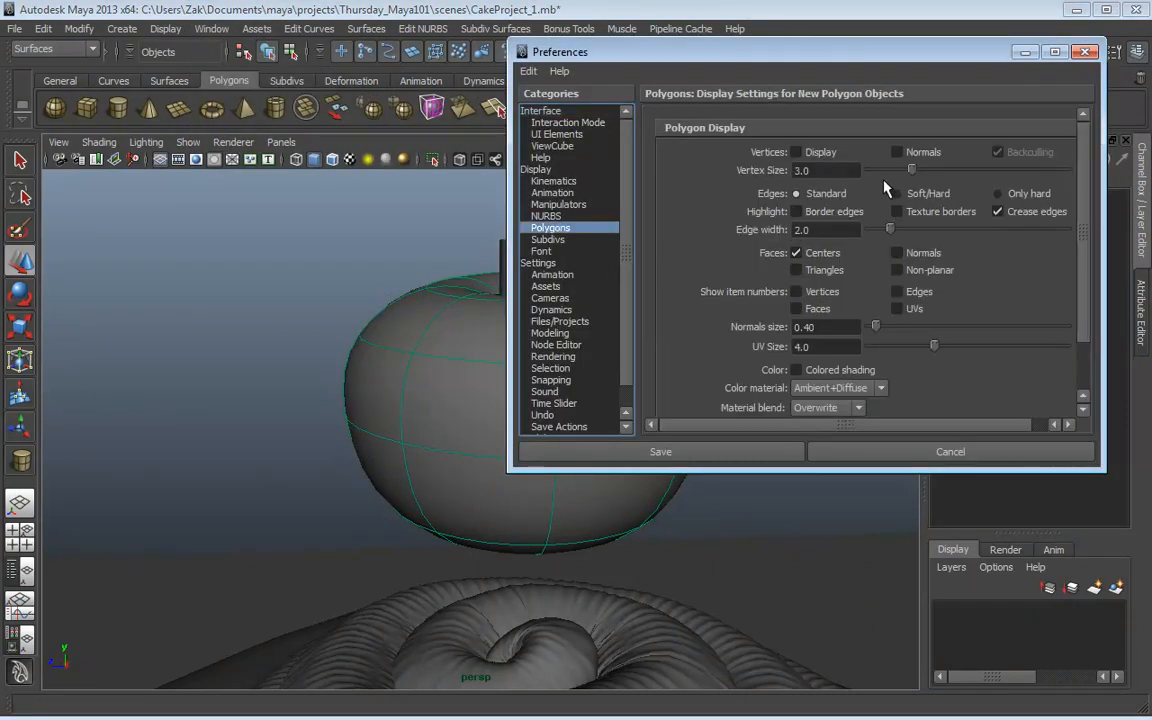
{"action": "left_click", "coordinate": [660, 452]}
Step: Inspect the stem cylinder up close along with its creation settings and the available polygon display options
{"action": "left_click_drag", "start_coordinate": [597, 378], "coordinate": [527, 321], "text": "alt"}
{"action": "left_click", "coordinate": [527, 321]}
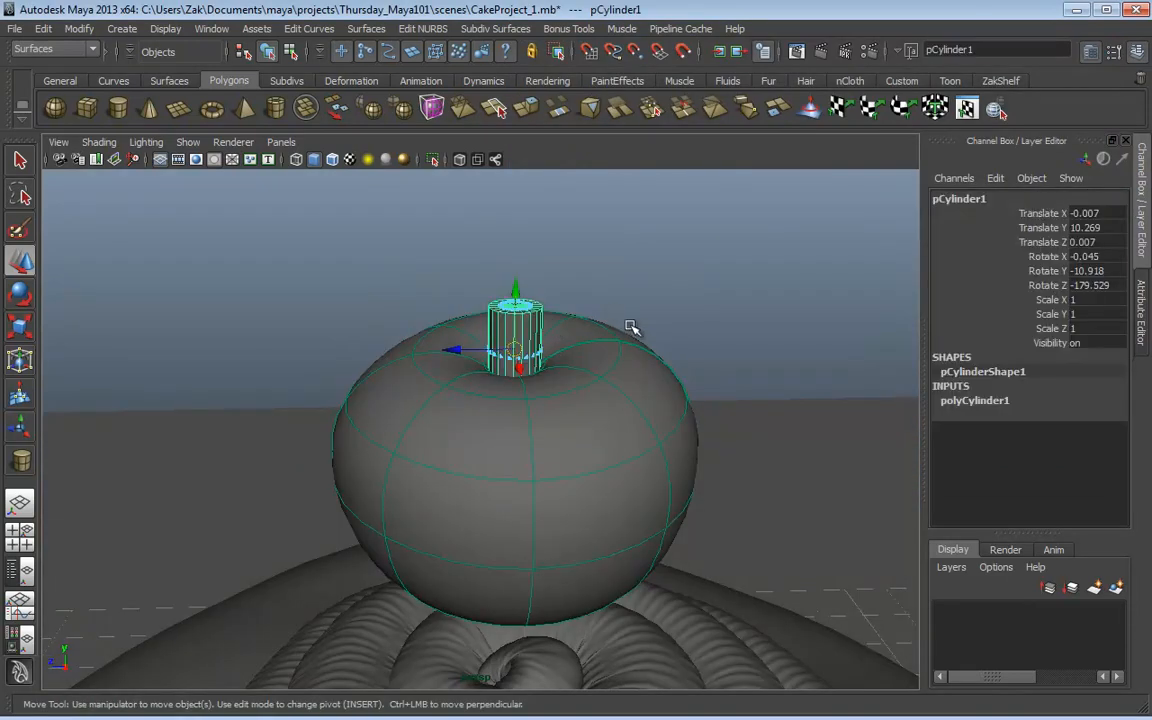
{"action": "left_click", "coordinate": [577, 257]}
{"action": "left_click", "coordinate": [520, 340]}
{"action": "scroll", "coordinate": [506, 352], "scroll_direction": "up", "scroll_amount": 4}
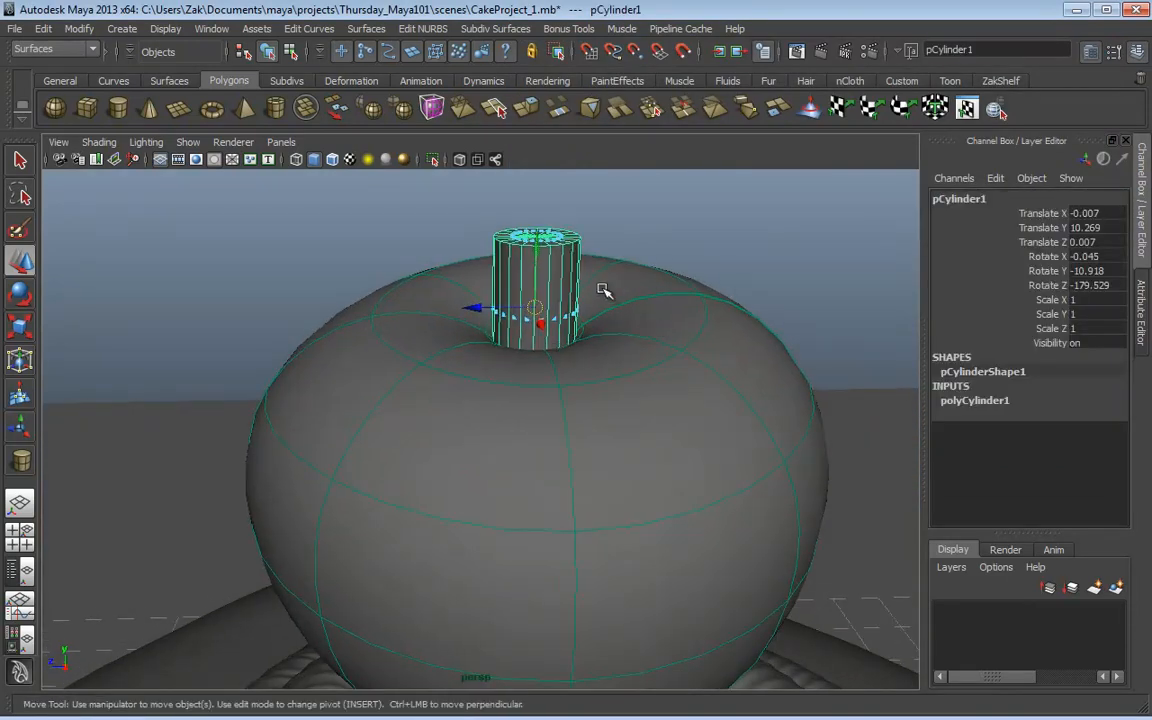
{"action": "left_click_drag", "start_coordinate": [603, 290], "coordinate": [570, 287], "text": "alt"}
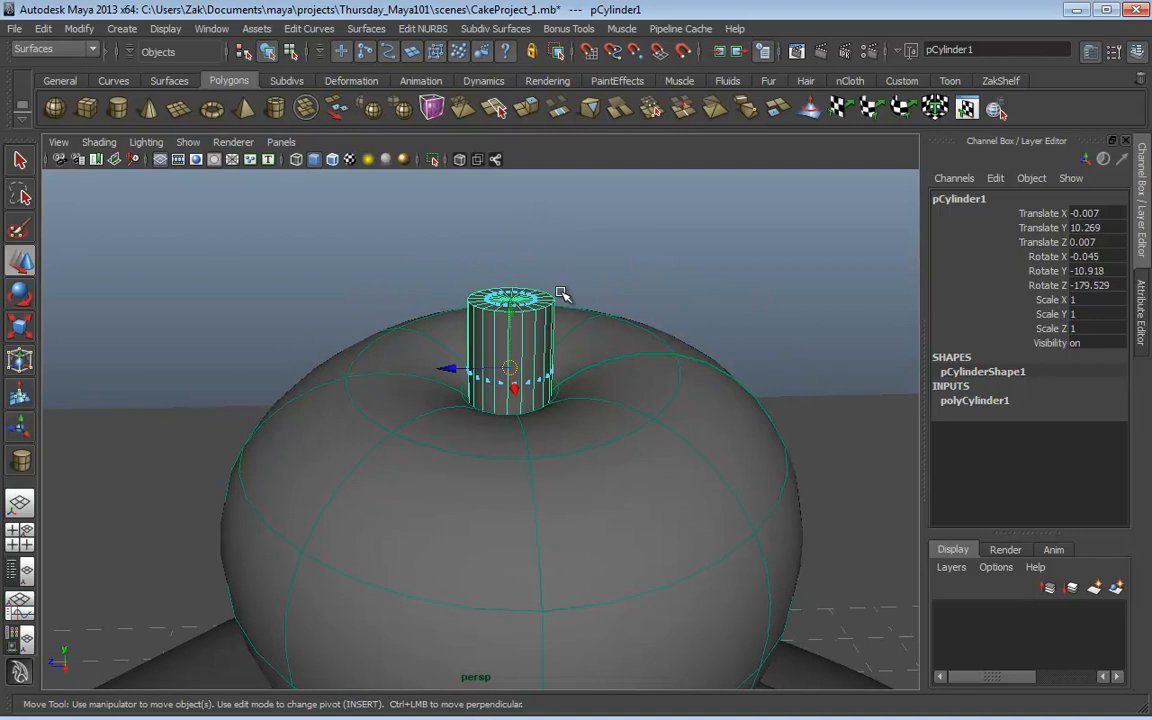
{"action": "left_click", "coordinate": [966, 403]}
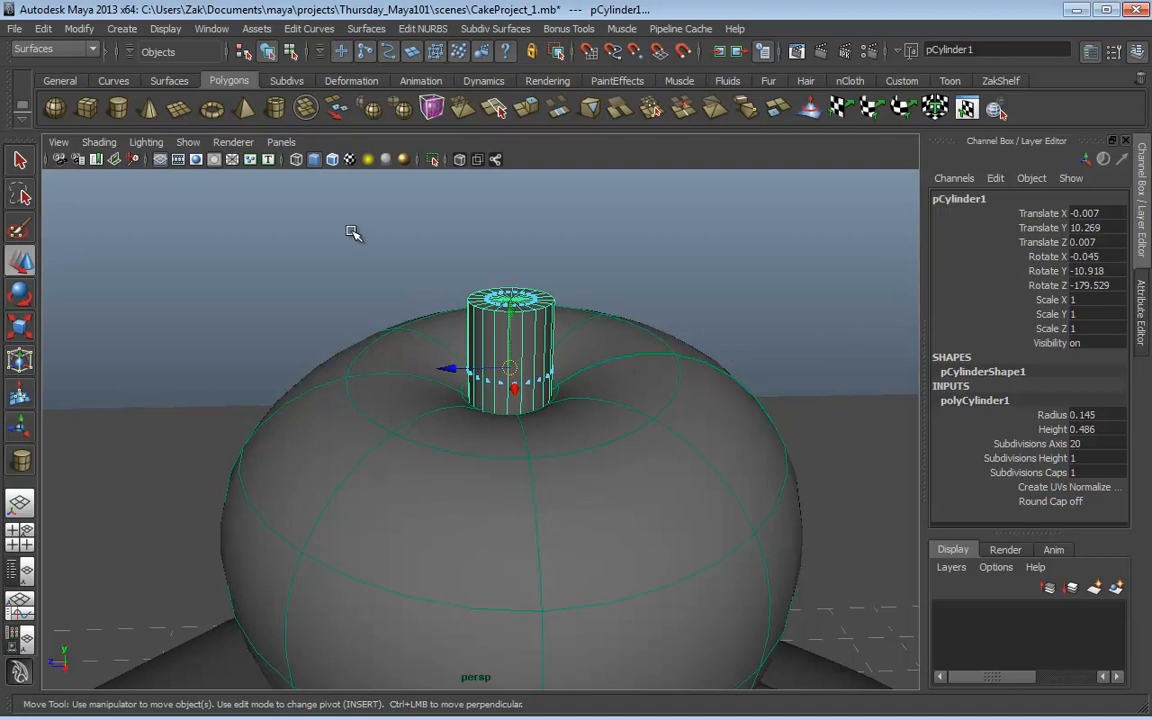
{"action": "left_click", "coordinate": [166, 30]}
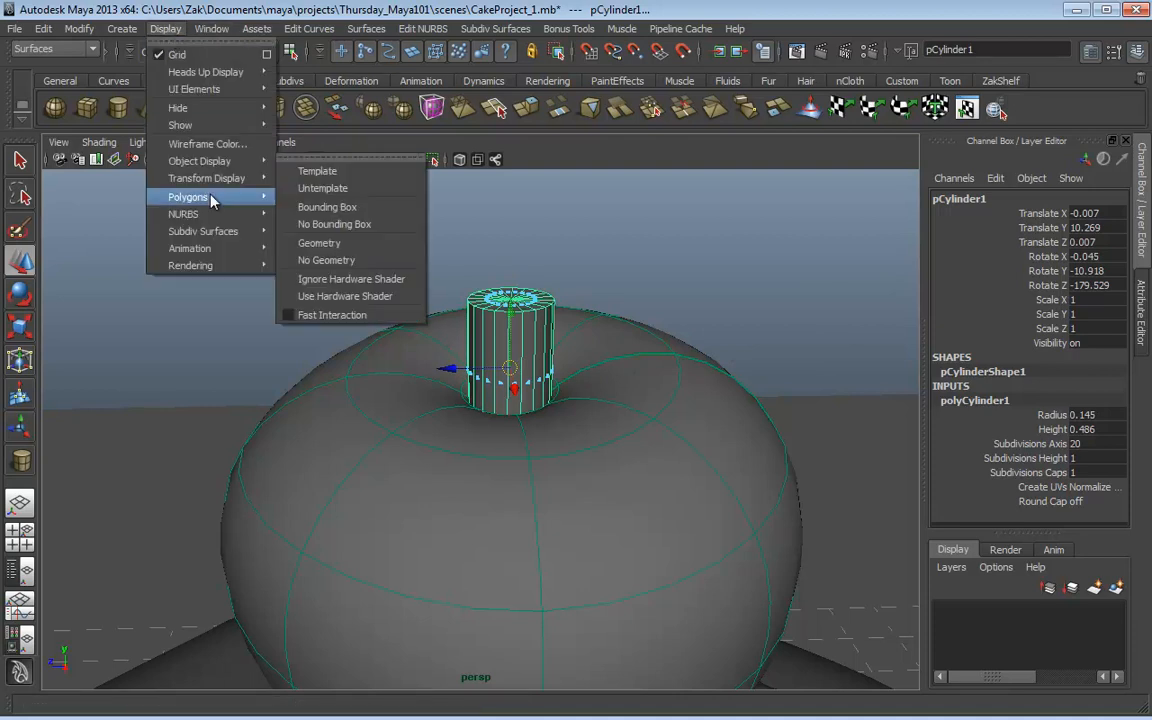
{"action": "mouse_move", "coordinate": [214, 204]}
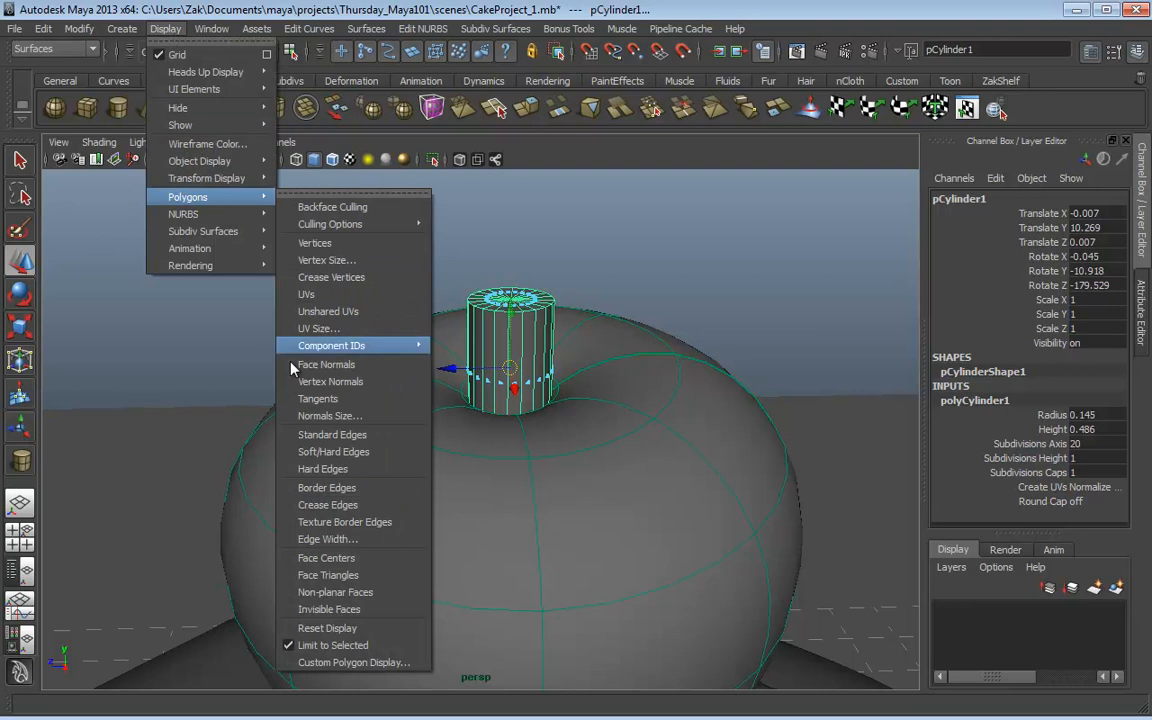
{"action": "left_click", "coordinate": [643, 265]}
Step: Set the stem cylinder's axis subdivisions to 6
{"action": "left_click", "coordinate": [535, 291]}
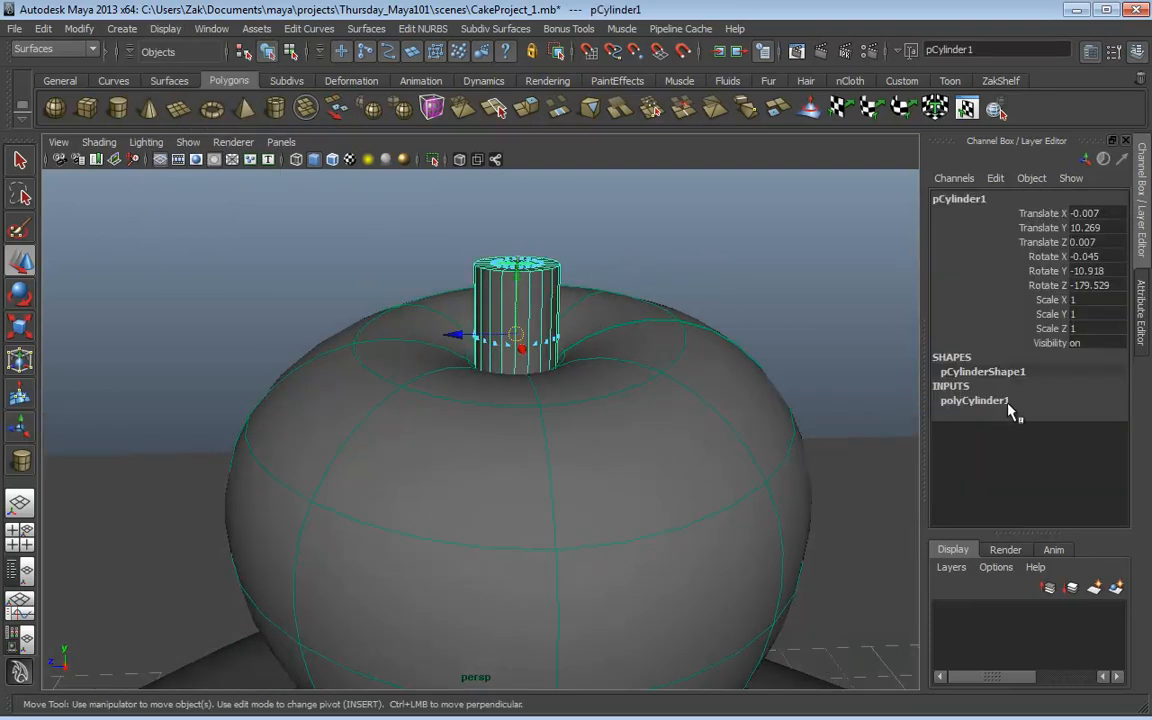
{"action": "left_click", "coordinate": [980, 400]}
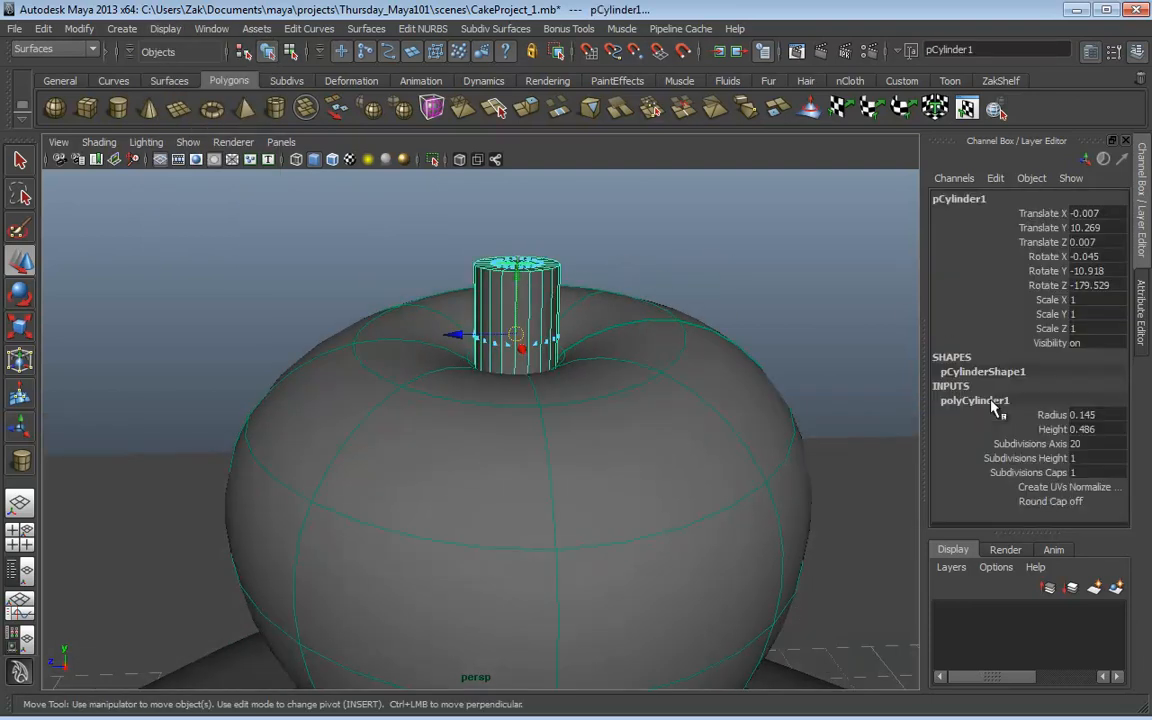
{"action": "left_click", "coordinate": [1030, 472]}
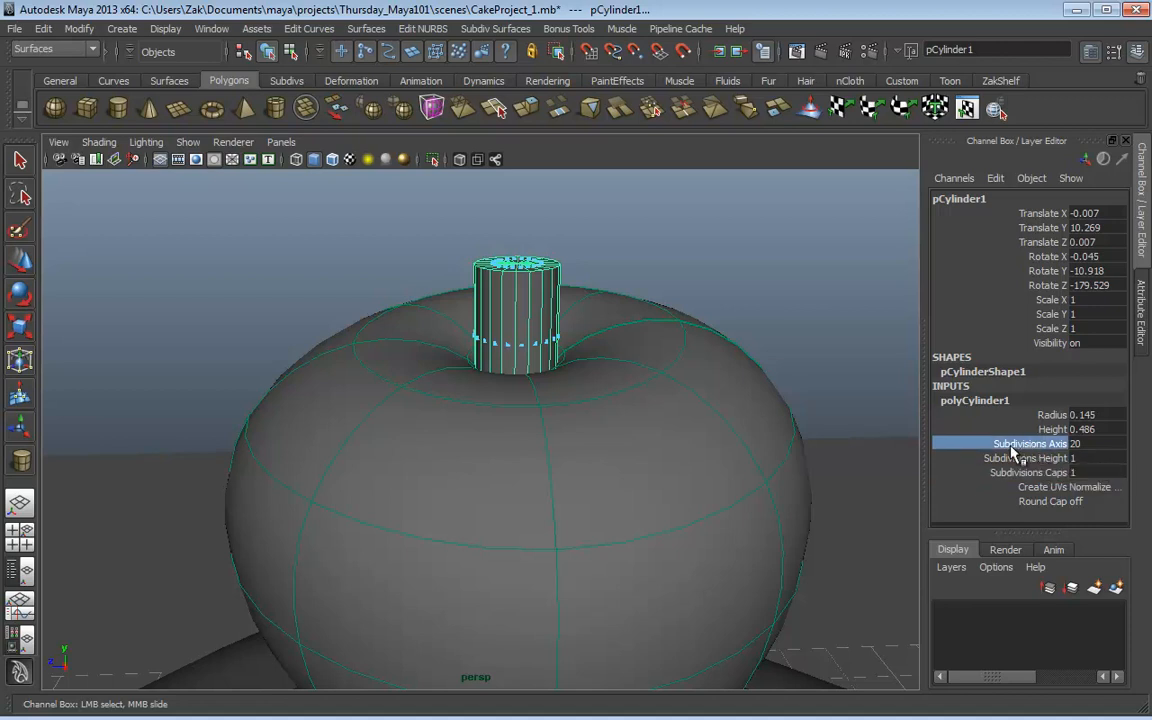
{"action": "middle_click_drag", "start_coordinate": [836, 290], "coordinate": [709, 297]}
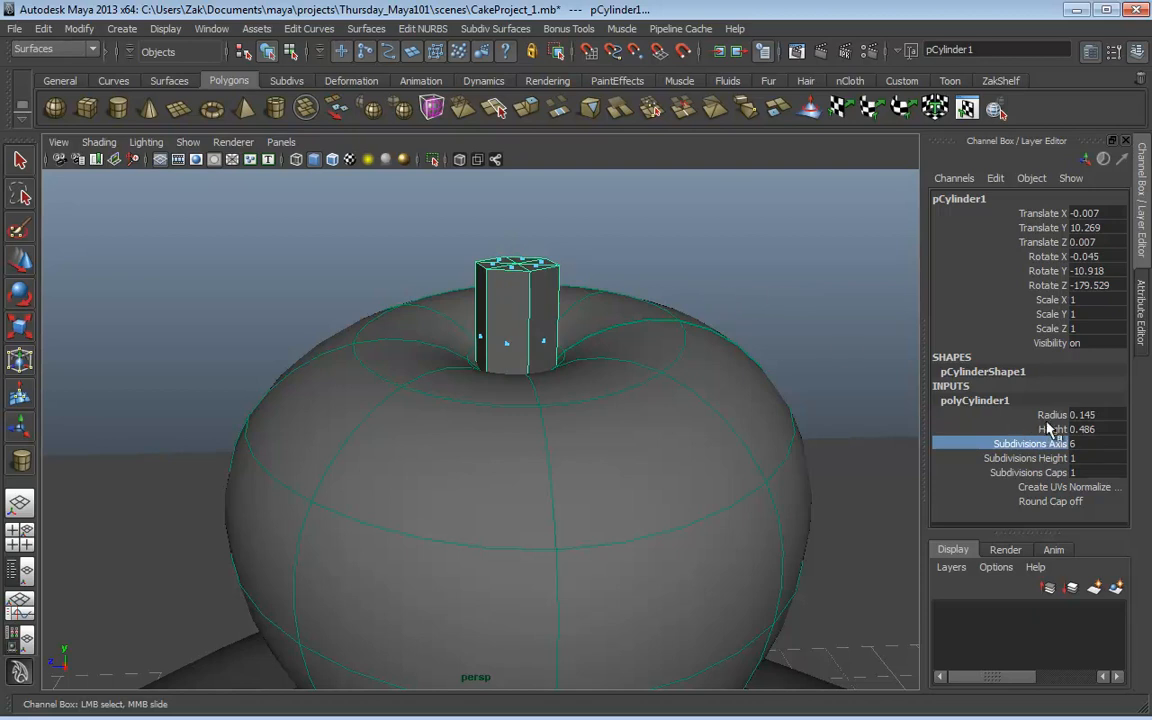
Step: Try stem cylinder radii of 0.045, 0.6 and 0.06
{"action": "left_click", "coordinate": [945, 414]}
{"action": "middle_click_drag", "start_coordinate": [810, 310], "coordinate": [808, 311]}
{"action": "double_click", "coordinate": [1095, 414]}
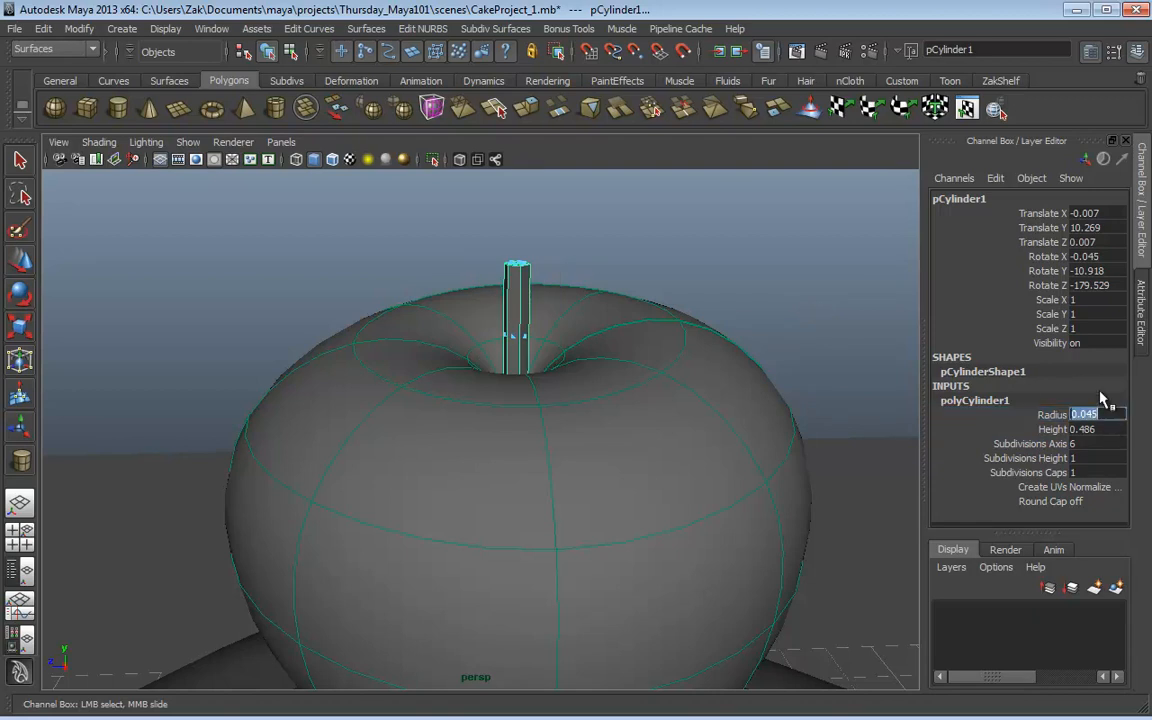
{"action": "type", "text": "0.6"}
{"action": "key", "text": "Return"}
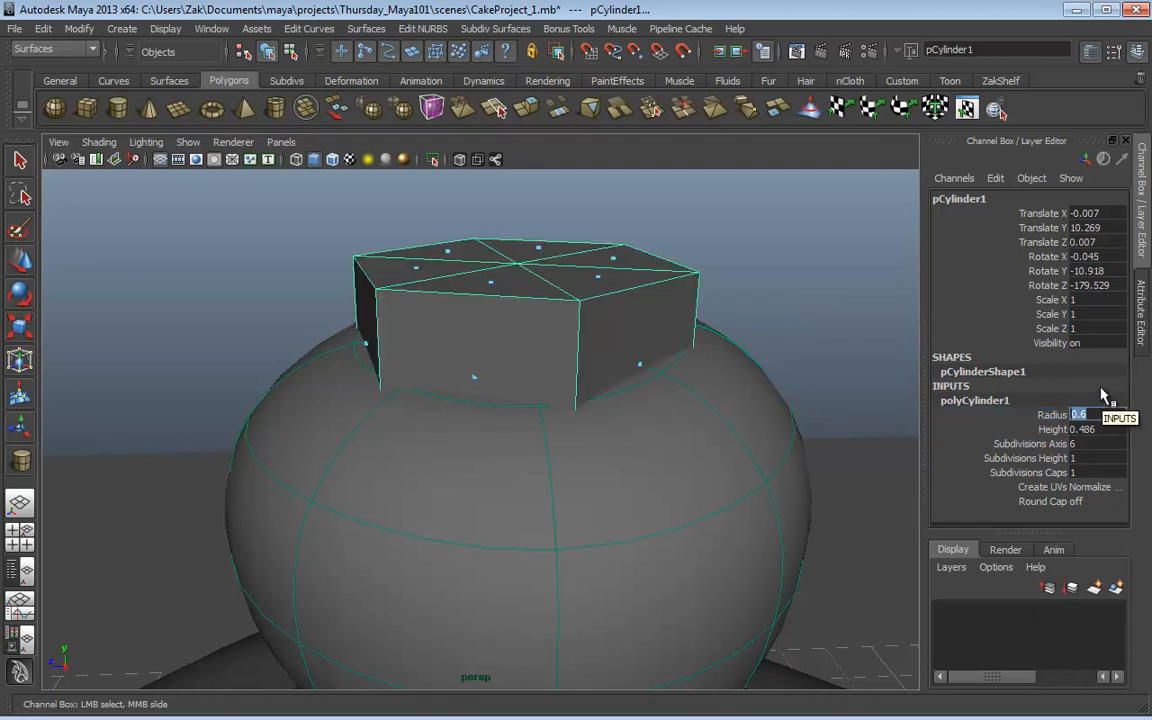
{"action": "left_click_drag", "start_coordinate": [1091, 410], "coordinate": [1084, 403]}
{"action": "type", "text": ".06"}
{"action": "key", "text": "Return"}
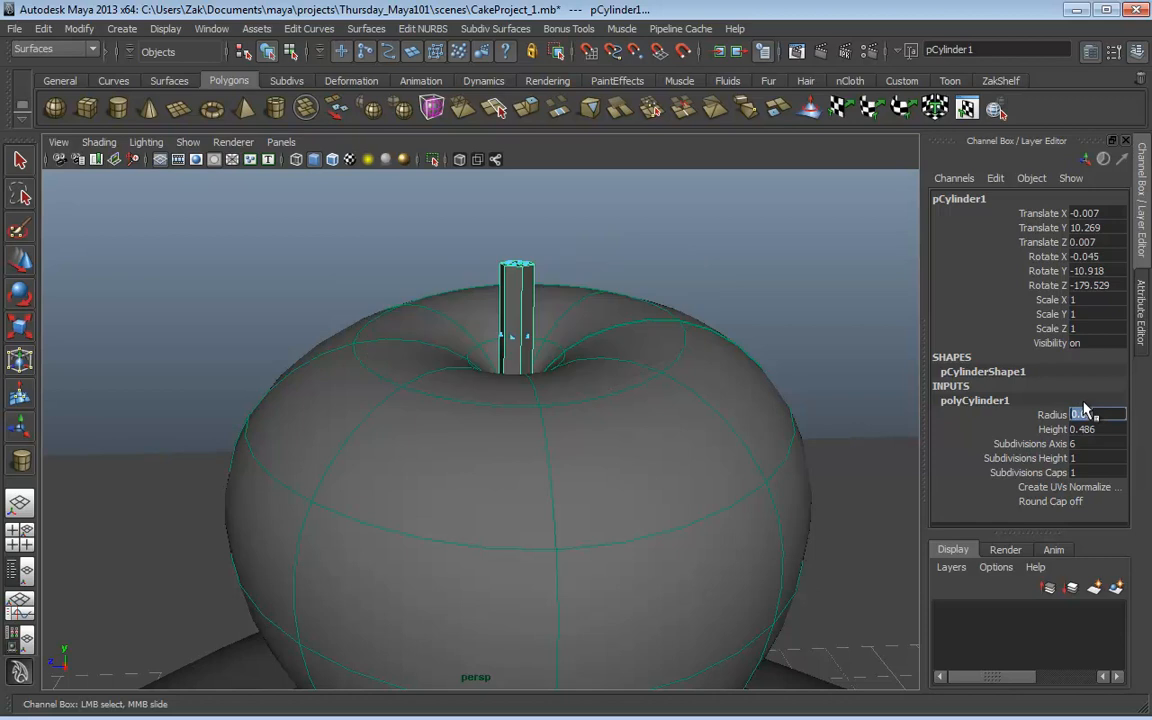
Step: Set the stem cylinder's radius to 0.08 and return from Paint Effects mode to the normal shaded view
{"action": "left_click_drag", "start_coordinate": [748, 321], "coordinate": [702, 345], "text": "alt"}
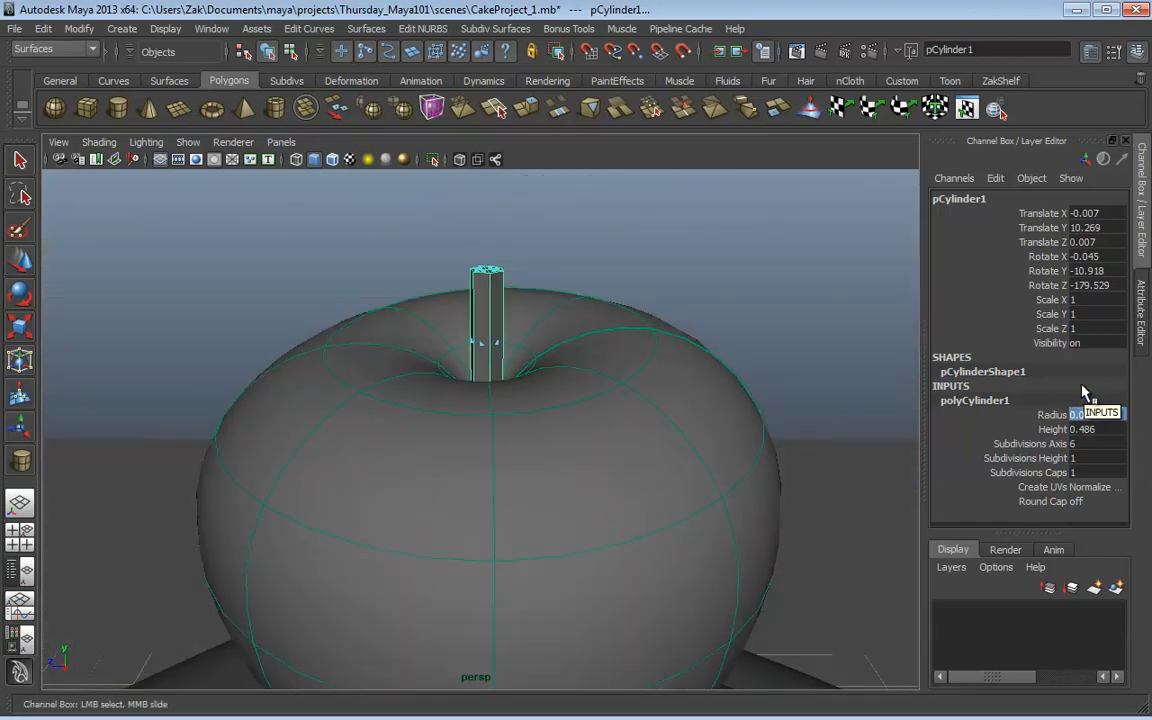
{"action": "key", "text": "8"}
{"action": "left_click", "coordinate": [1070, 414]}
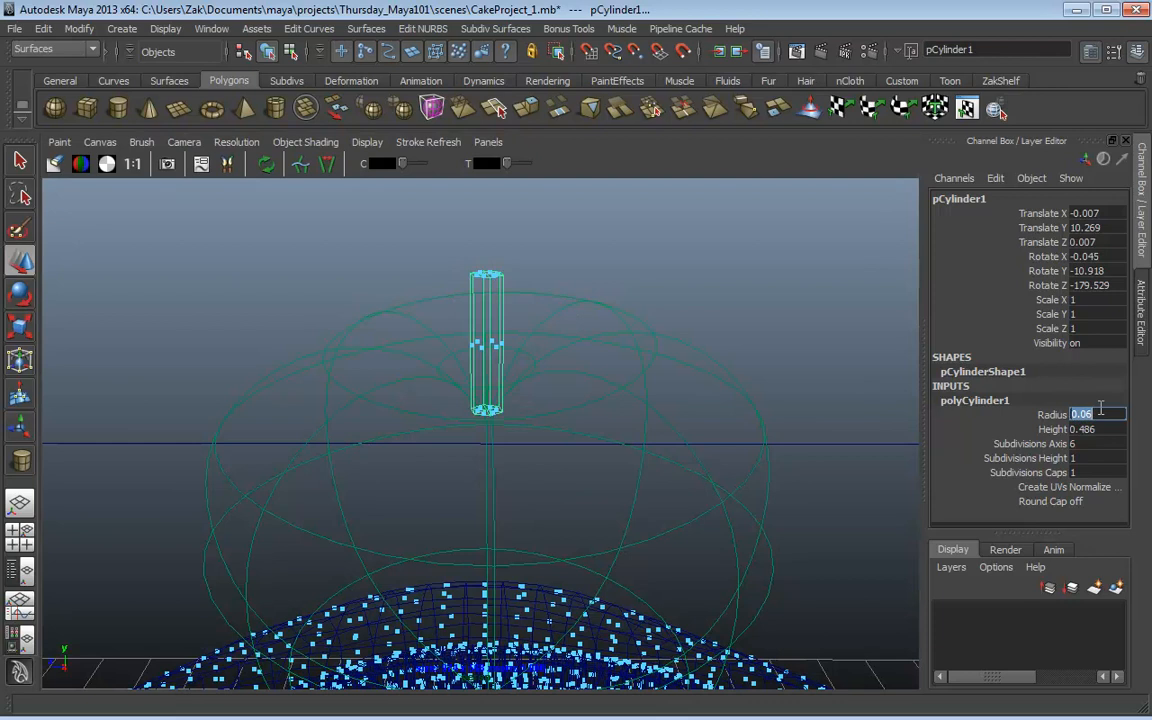
{"action": "type", "text": "0.08"}
{"action": "key", "text": "Return"}
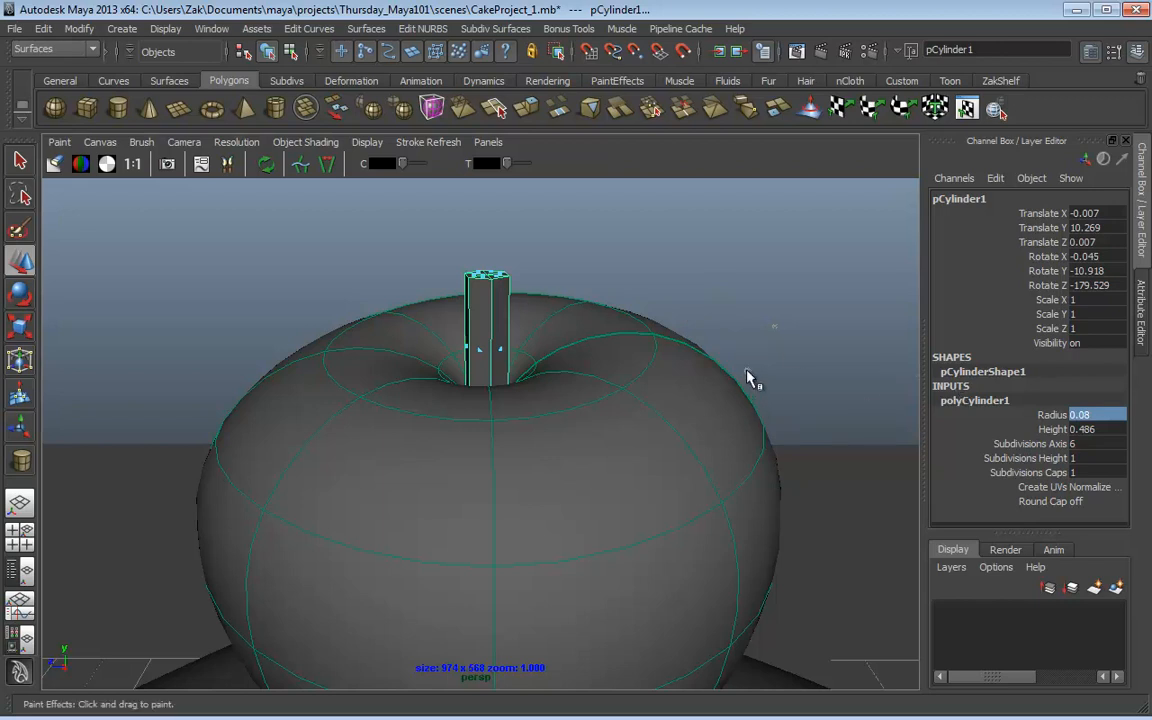
{"action": "key", "text": "8"}
{"action": "left_click_drag", "start_coordinate": [750, 363], "coordinate": [636, 340], "text": "alt"}
{"action": "key", "text": "q"}
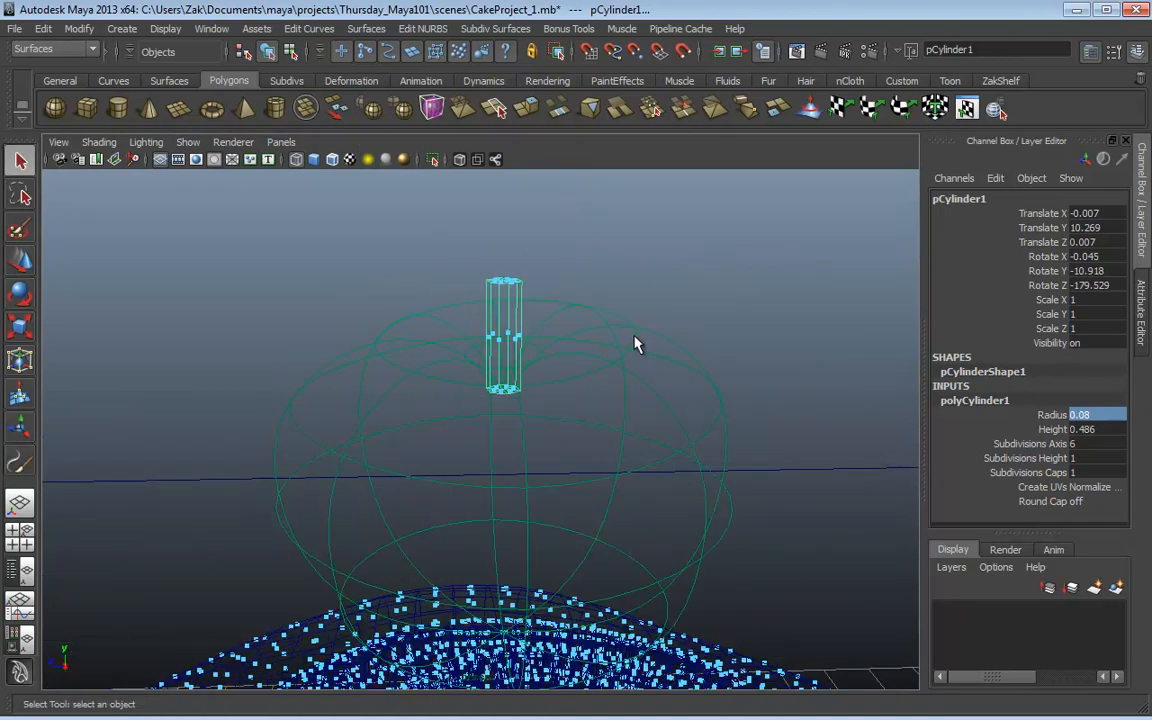
{"action": "key", "text": "5"}
{"action": "mouse_move", "coordinate": [638, 342]}
{"action": "left_mouse_down", "text": "alt"}
{"action": "mouse_move", "coordinate": [635, 360]}
{"action": "mouse_move", "coordinate": [617, 357]}
{"action": "left_mouse_up", "text": "alt"}
Step: Shorten the stem cylinder to a height of 0.186 and adjust its vertical position in the cherry's dimple
{"action": "left_click", "coordinate": [1052, 429]}
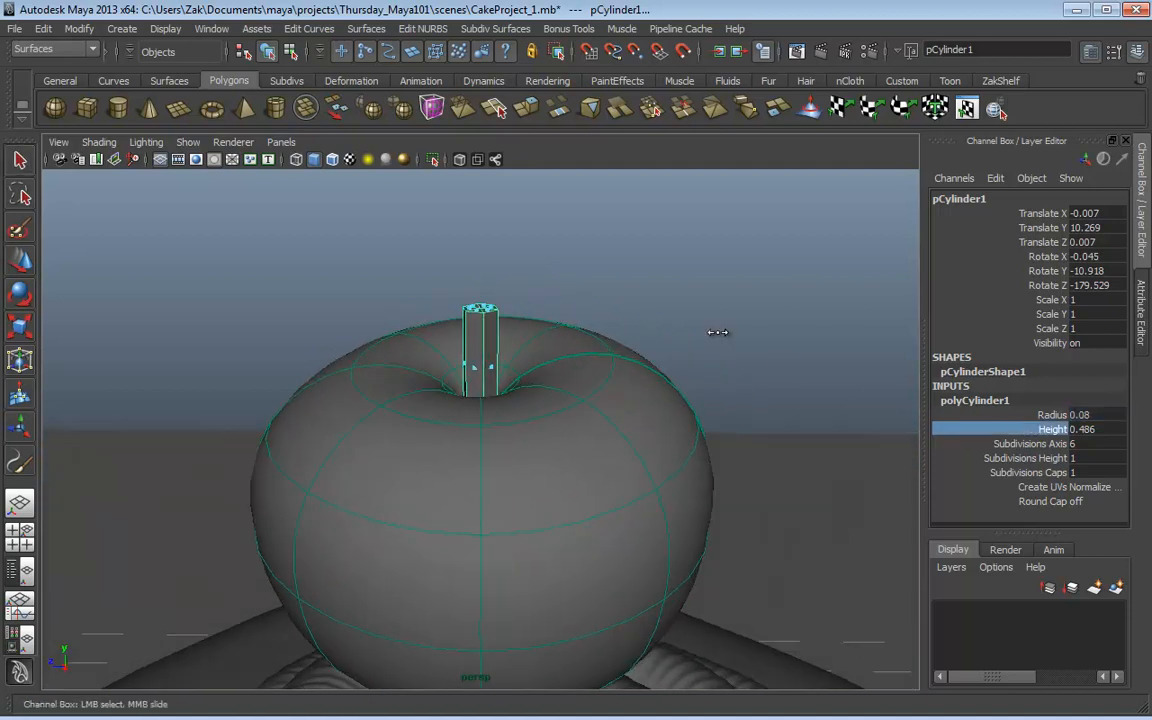
{"action": "middle_click_drag", "start_coordinate": [722, 334], "coordinate": [715, 331]}
{"action": "key", "text": "w"}
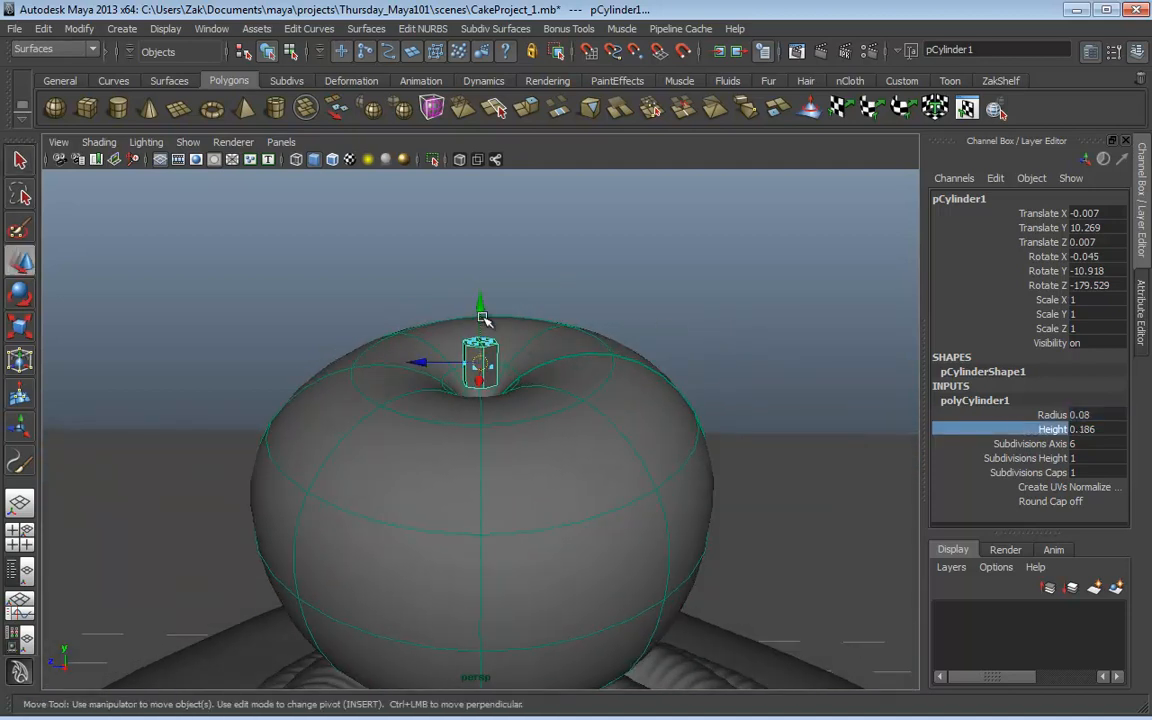
{"action": "left_click_drag", "start_coordinate": [474, 326], "coordinate": [514, 285]}
Step: Clear the selection and make the cherry surface no longer live
{"action": "left_click", "coordinate": [504, 203]}
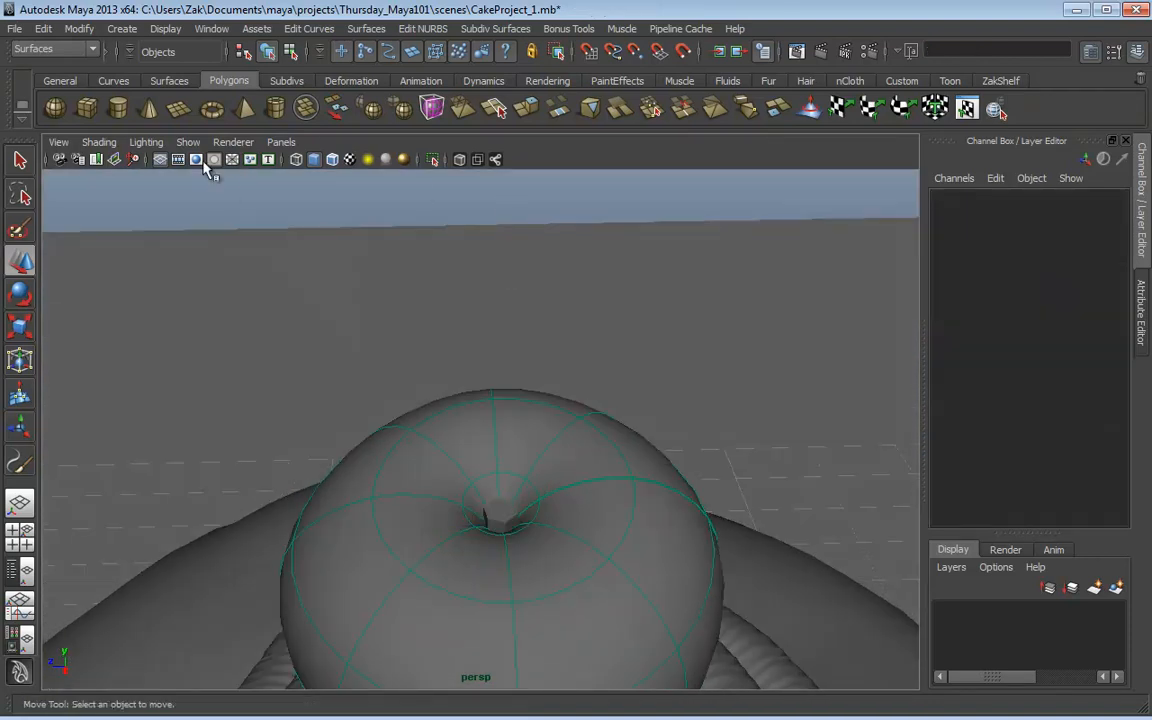
{"action": "left_click", "coordinate": [79, 30]}
{"action": "left_click", "coordinate": [100, 177]}
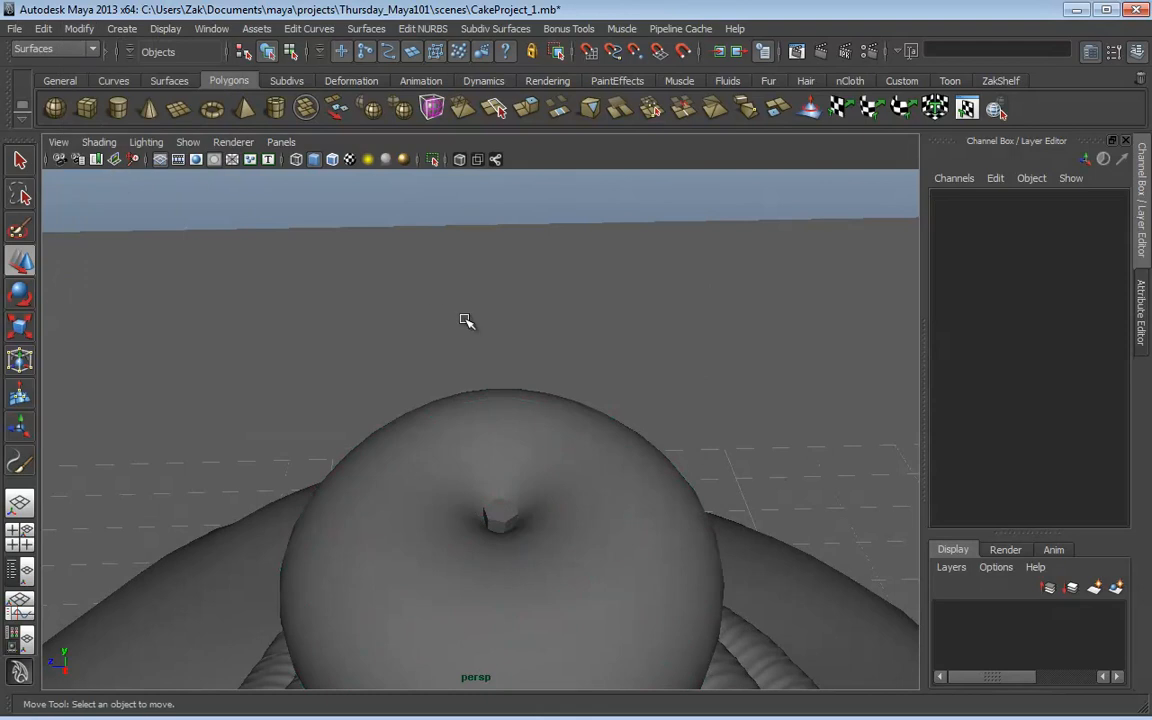
Step: Display wireframe on shaded in the perspective view to reveal the stem cylinder's top edges, and clear the cylinder selection
{"action": "left_click_drag", "start_coordinate": [466, 321], "coordinate": [457, 296], "text": "alt"}
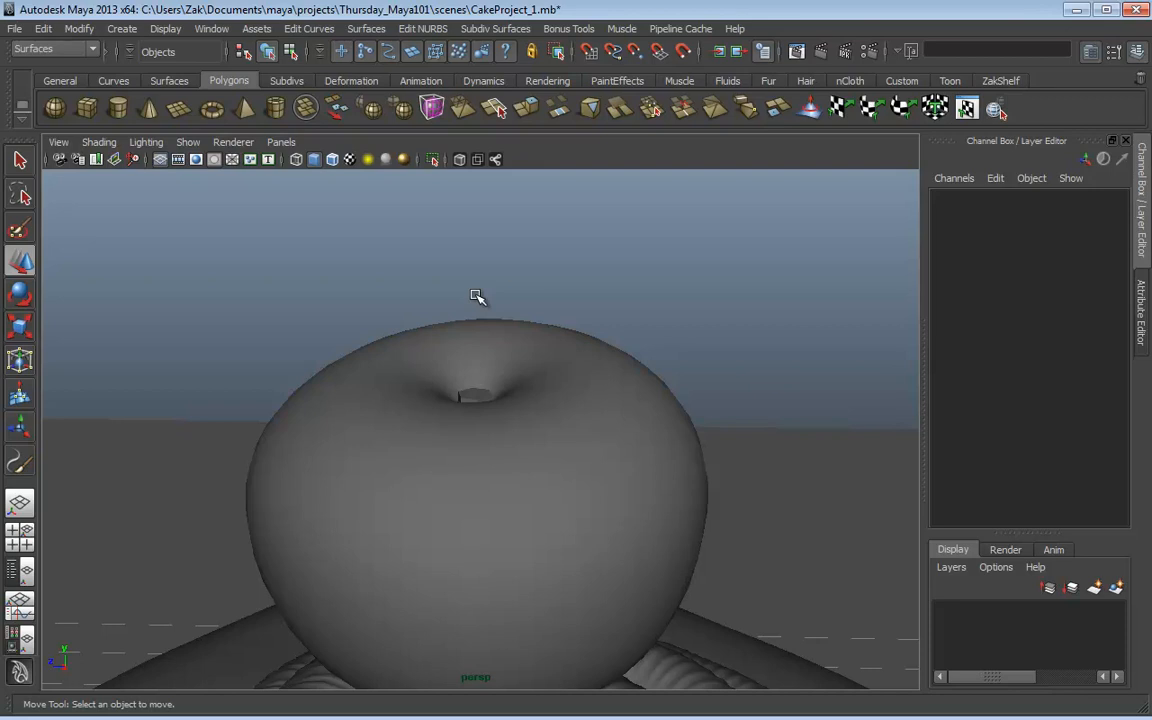
{"action": "left_click_drag", "start_coordinate": [477, 296], "coordinate": [491, 374], "text": "alt"}
{"action": "left_click", "coordinate": [450, 380]}
{"action": "mouse_move", "coordinate": [455, 378]}
{"action": "right_mouse_down", "text": "alt"}
{"action": "mouse_move", "coordinate": [586, 352]}
{"action": "mouse_move", "coordinate": [561, 357]}
{"action": "mouse_move", "coordinate": [704, 365]}
{"action": "mouse_move", "coordinate": [638, 357]}
{"action": "right_mouse_up", "text": "alt"}
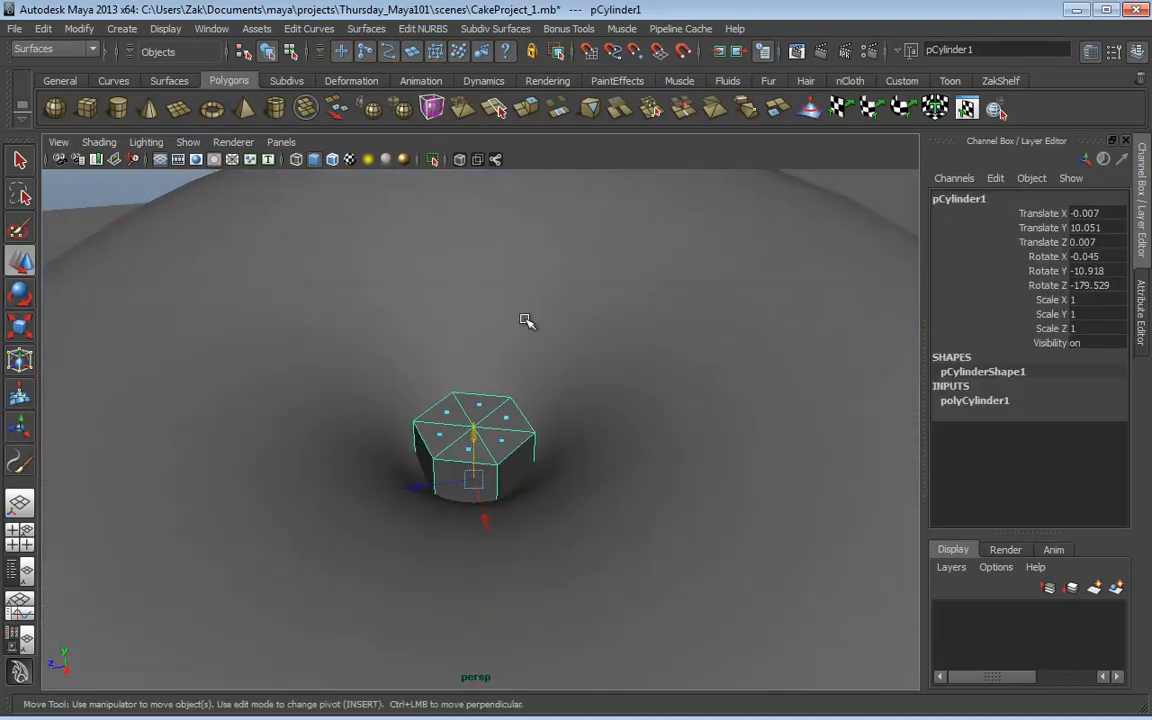
{"action": "left_click", "coordinate": [104, 150]}
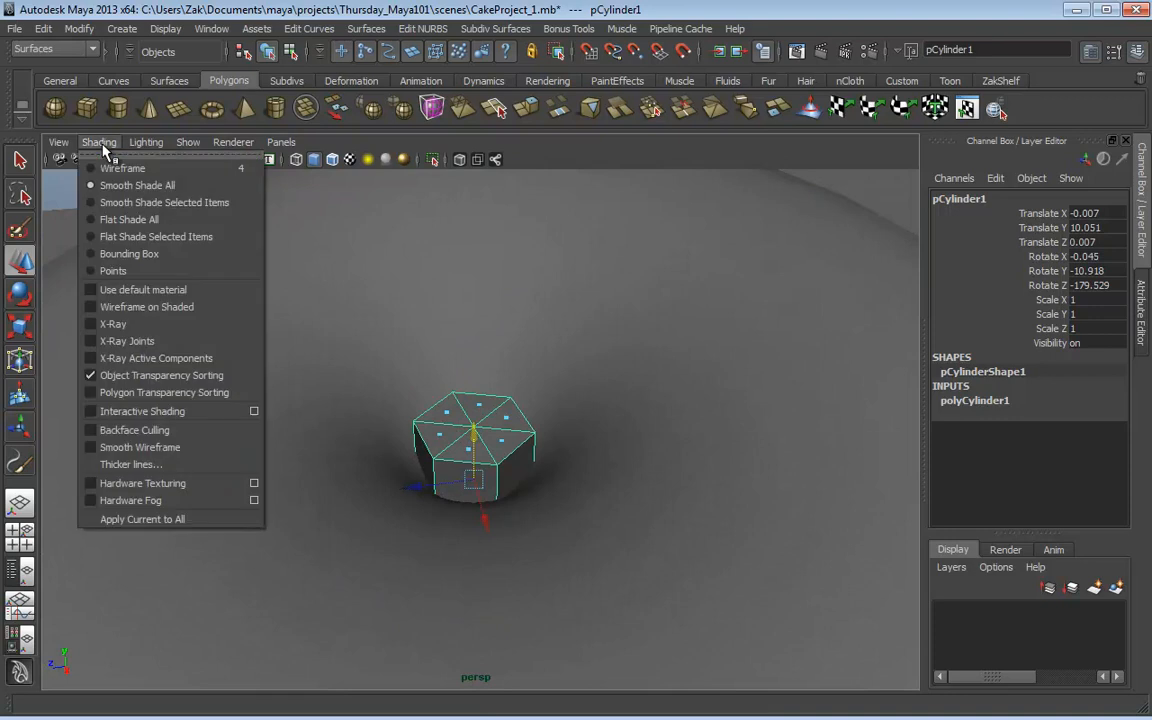
{"action": "left_click", "coordinate": [110, 300]}
{"action": "right_click_drag", "start_coordinate": [416, 285], "coordinate": [349, 344], "text": "alt"}
{"action": "right_click_drag", "start_coordinate": [630, 242], "coordinate": [506, 247], "text": "alt"}
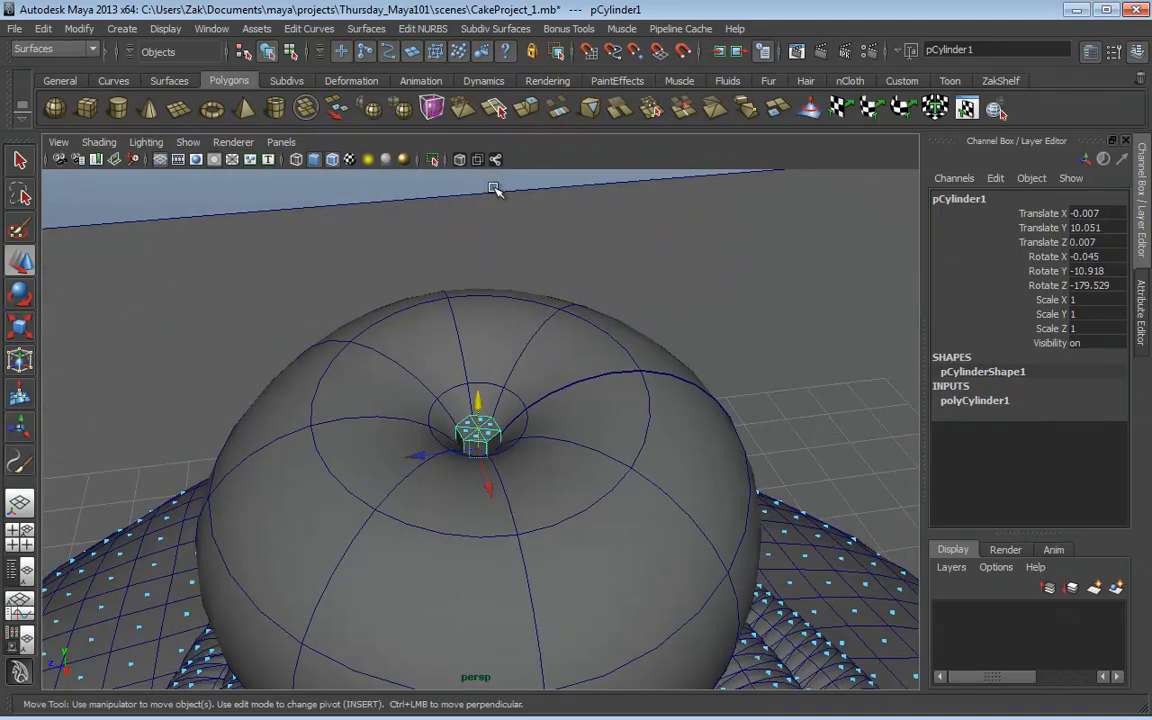
{"action": "left_click", "coordinate": [488, 180]}
Step: Start a CV curve with its first point at the centre of the stem cylinder's top face and switch to the maximized side view
{"action": "left_click_drag", "start_coordinate": [450, 385], "coordinate": [419, 363], "text": "alt"}
{"action": "right_click_drag", "start_coordinate": [419, 363], "coordinate": [543, 349], "text": "alt"}
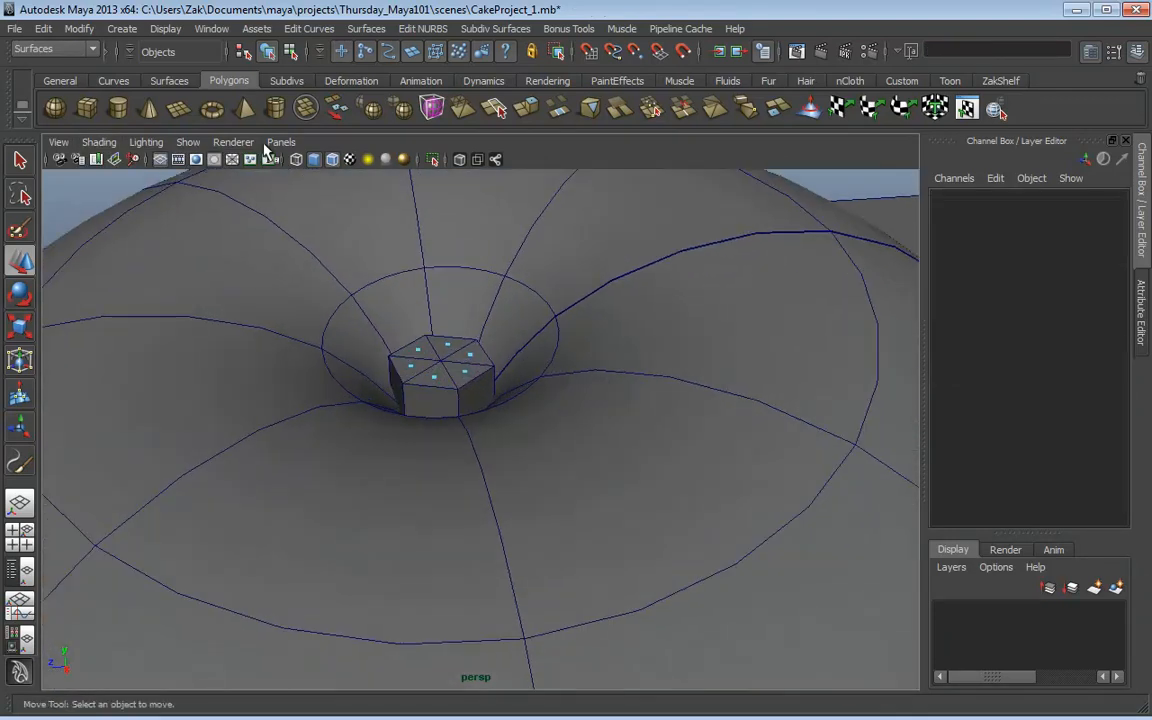
{"action": "left_click", "coordinate": [122, 28]}
{"action": "left_click", "coordinate": [150, 160]}
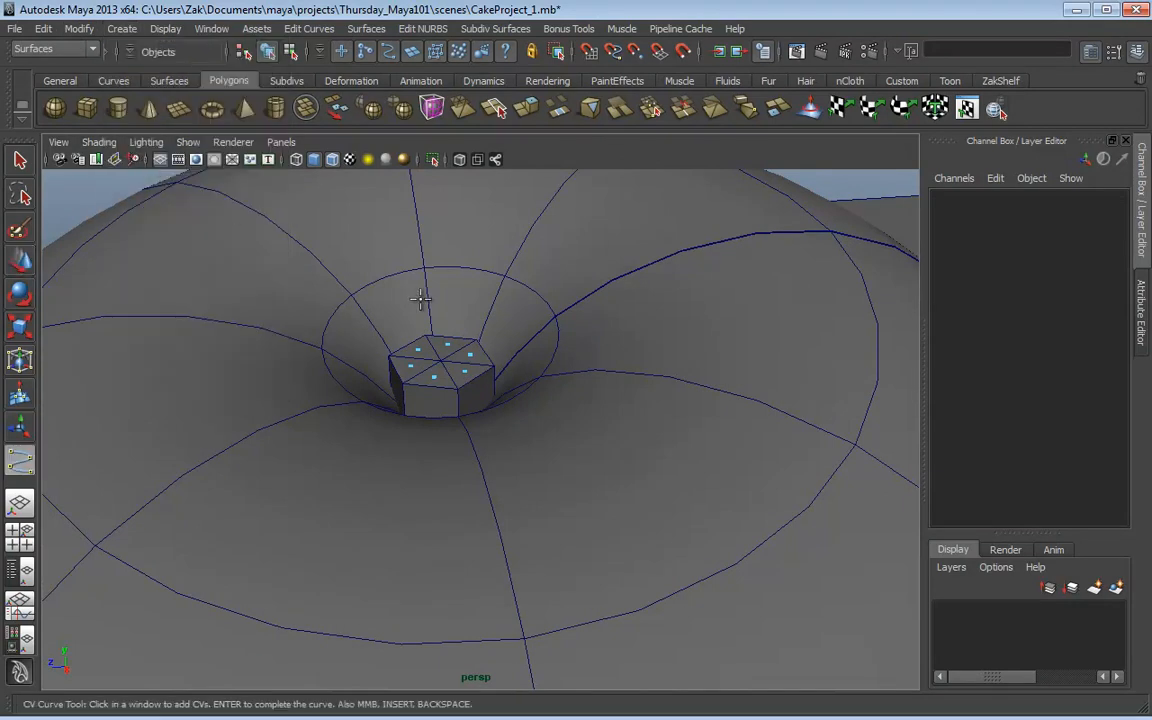
{"action": "left_click_drag", "start_coordinate": [427, 305], "coordinate": [442, 316], "text": "alt"}
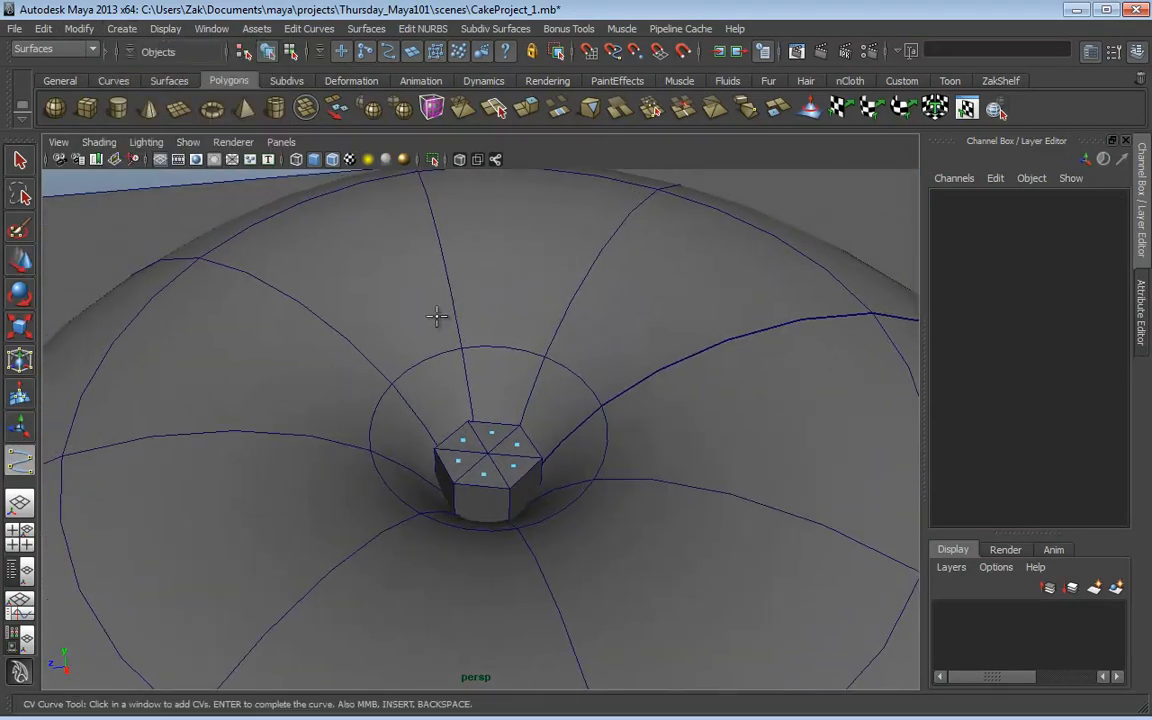
{"action": "left_click", "coordinate": [487, 453]}
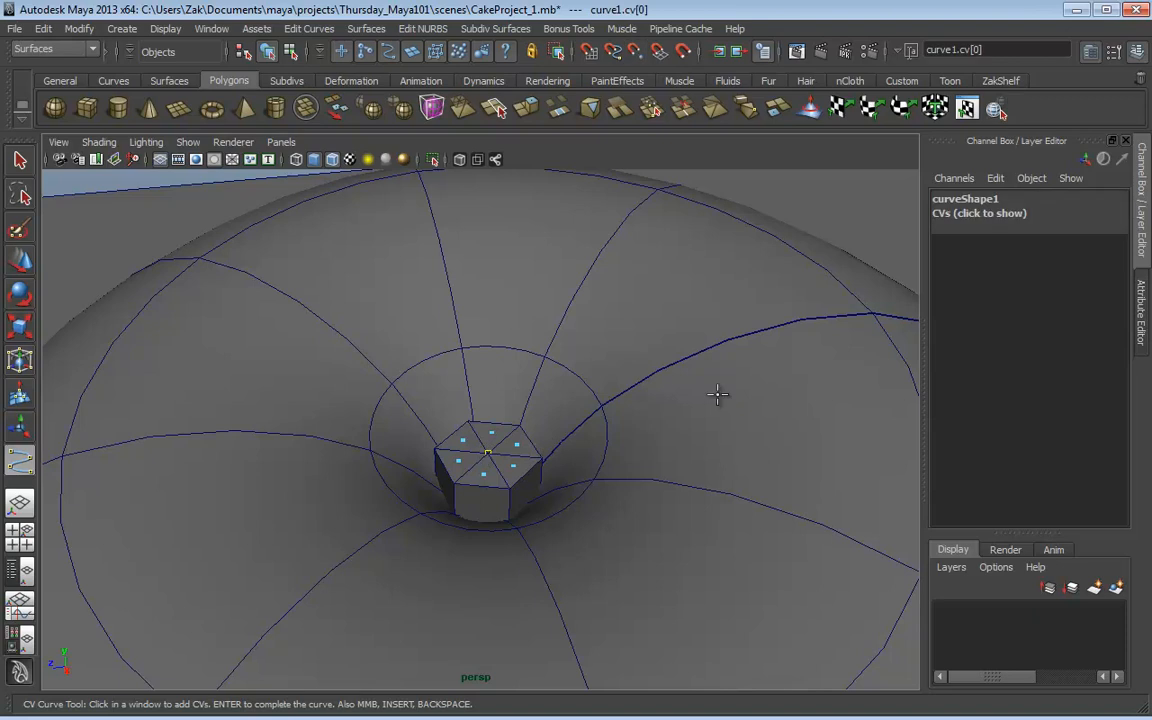
{"action": "left_click_drag", "start_coordinate": [657, 376], "coordinate": [657, 325], "text": "alt"}
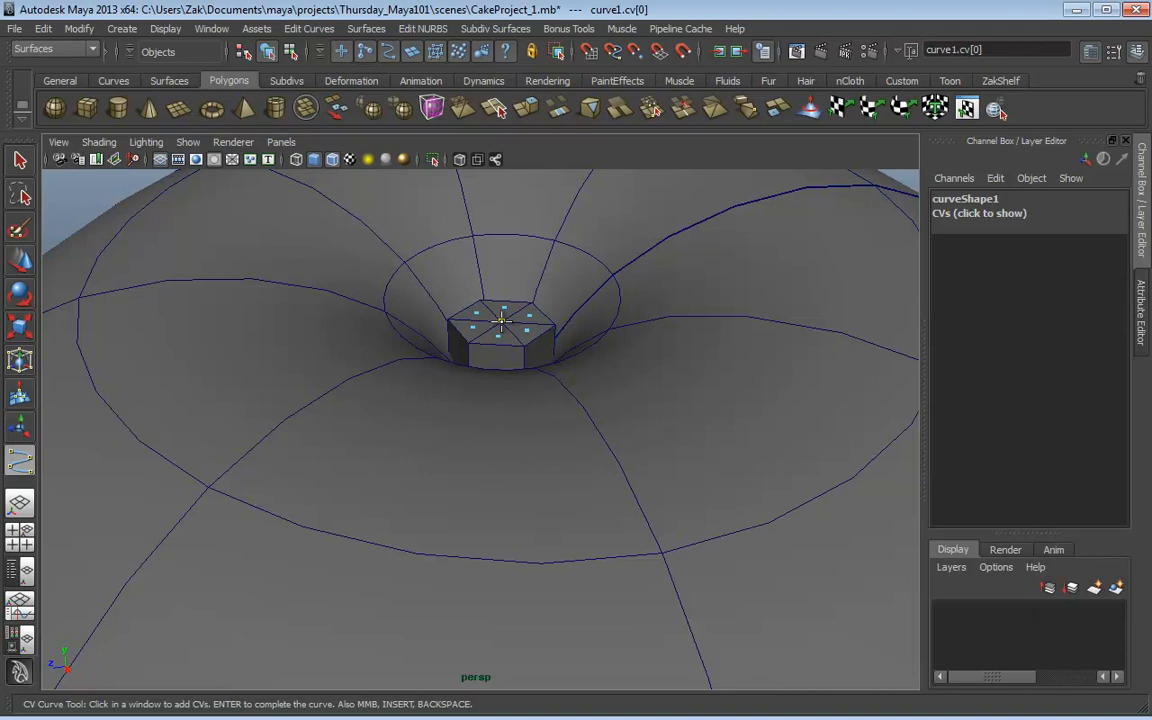
{"action": "key", "text": "space"}
{"action": "key", "text": "space"}
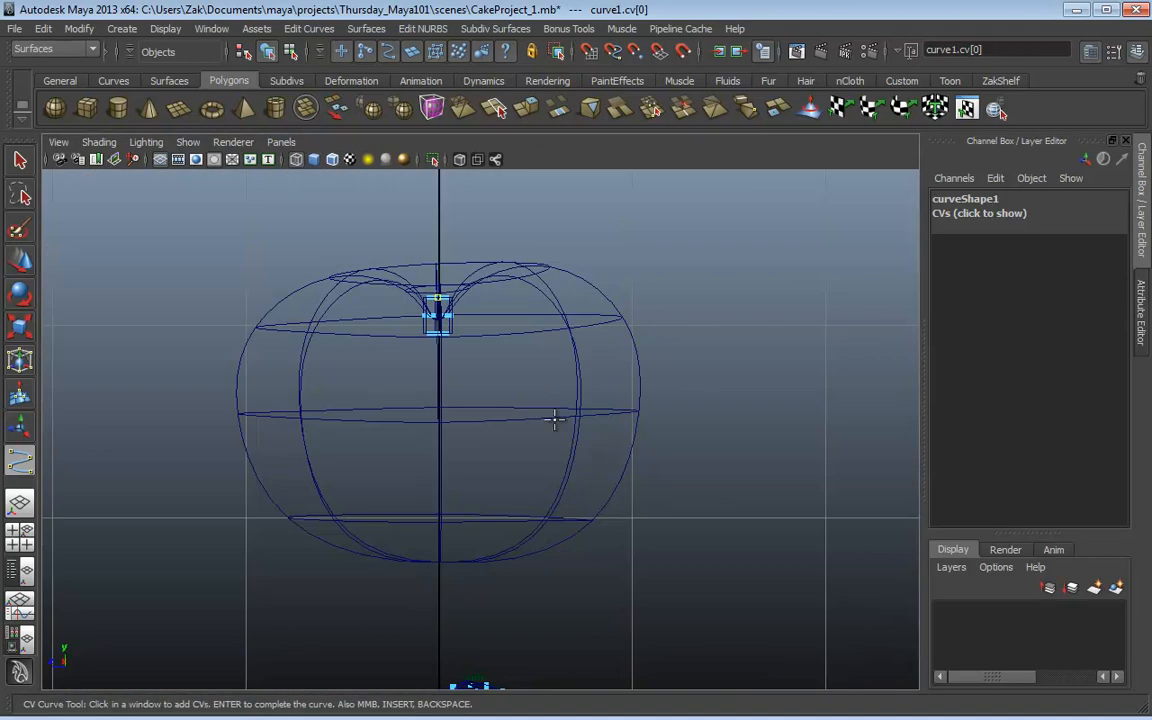
Step: Add three more control points to the stem curve so it rises above the fruit and bends left, and complete the curve
{"action": "middle_click_drag", "start_coordinate": [553, 417], "coordinate": [510, 457], "text": "alt"}
{"action": "right_click_drag", "start_coordinate": [510, 457], "coordinate": [604, 424], "text": "alt"}
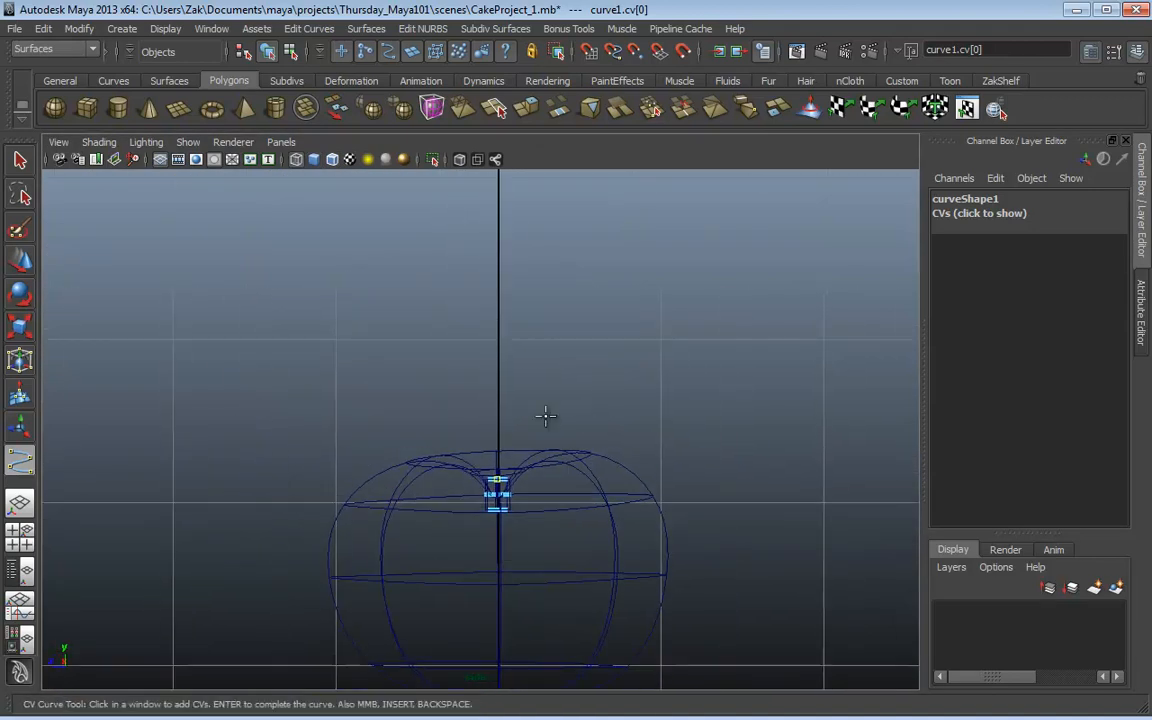
{"action": "left_click_drag", "start_coordinate": [495, 436], "coordinate": [497, 412]}
{"action": "left_click", "coordinate": [471, 318]}
{"action": "left_click_drag", "start_coordinate": [419, 239], "coordinate": [388, 234]}
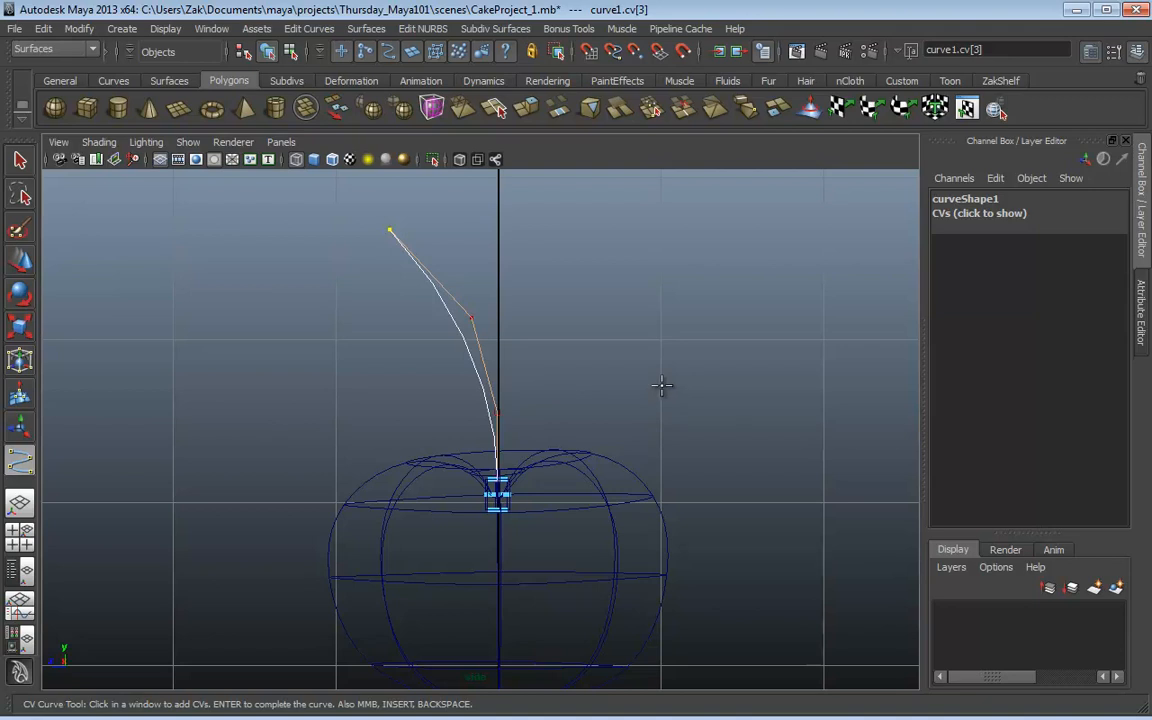
{"action": "key", "text": "Return"}
Step: Move the stem curve's third control vertex toward the centre axis and pull its tip inward, and return to object mode
{"action": "key", "text": "w"}
{"action": "right_click", "coordinate": [462, 327]}
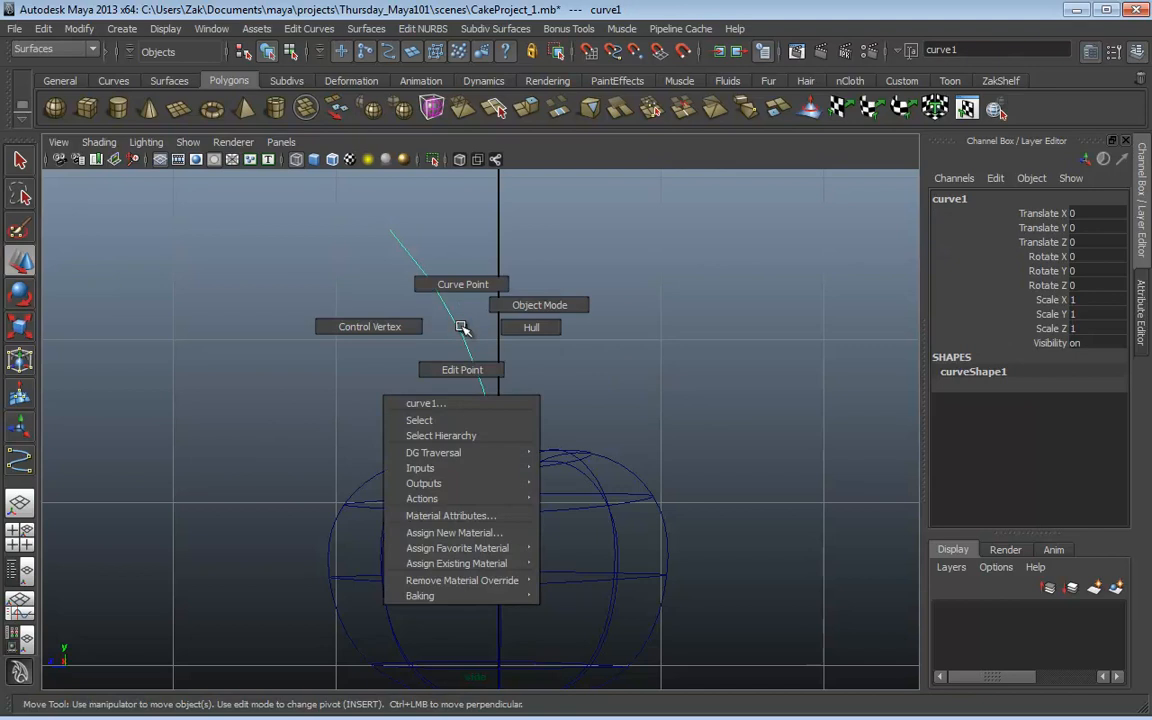
{"action": "right_click_drag", "start_coordinate": [461, 326], "coordinate": [369, 326]}
{"action": "left_click_drag", "start_coordinate": [441, 342], "coordinate": [491, 312]}
{"action": "left_click", "coordinate": [391, 230]}
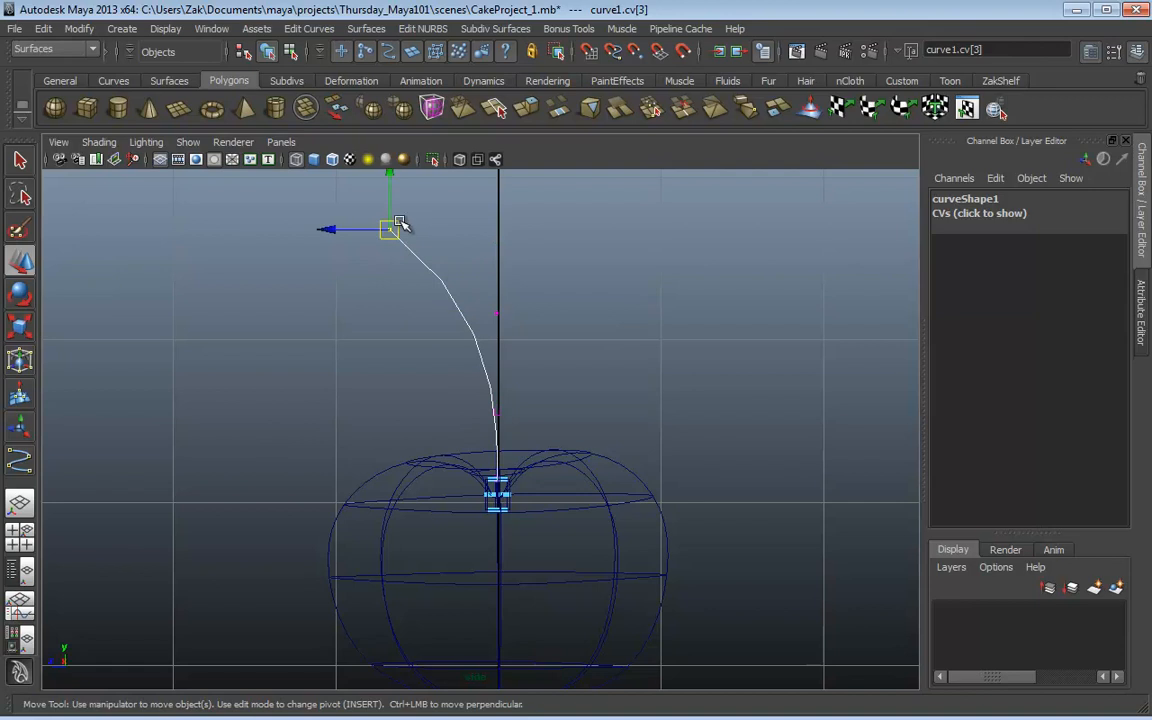
{"action": "left_click_drag", "start_coordinate": [391, 230], "coordinate": [427, 250]}
{"action": "scroll", "coordinate": [717, 470], "scroll_direction": "down", "scroll_amount": 4}
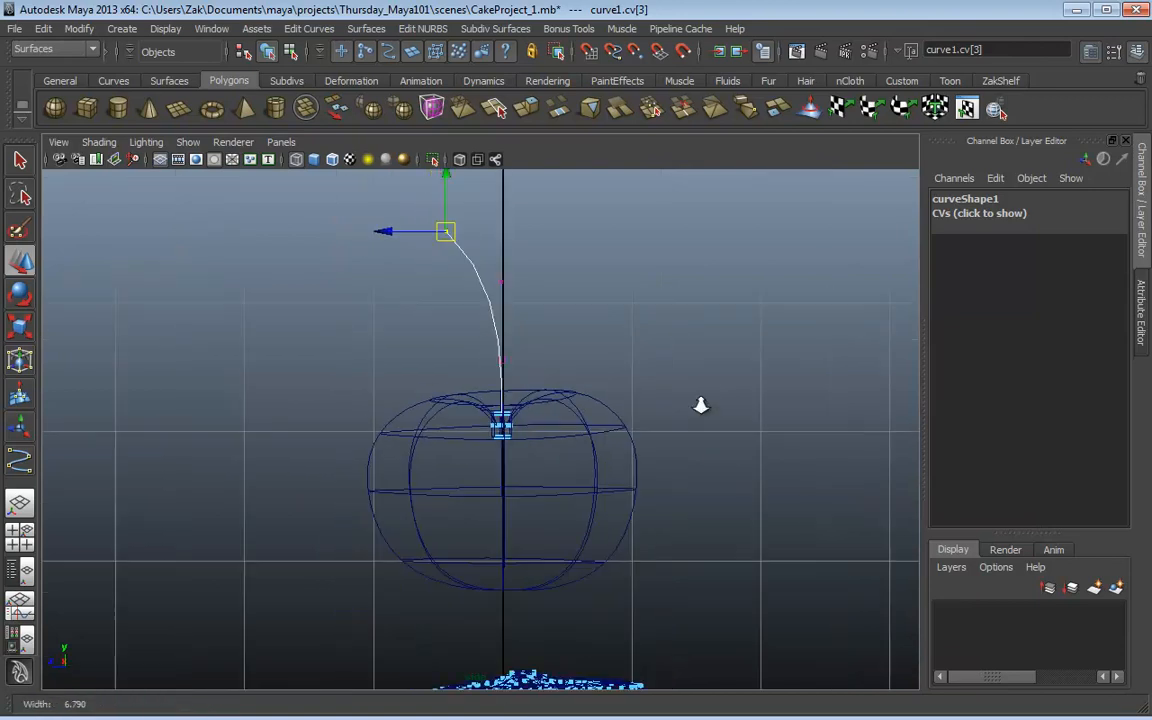
{"action": "key", "text": "F8"}
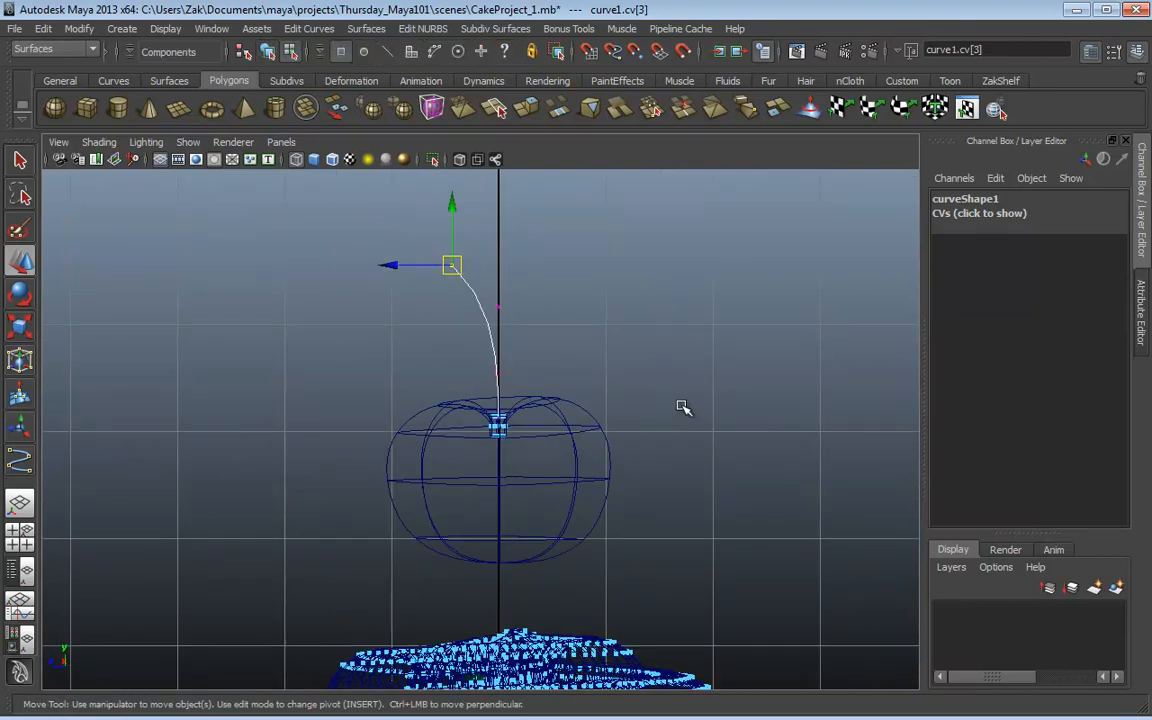
{"action": "key", "text": "F8"}
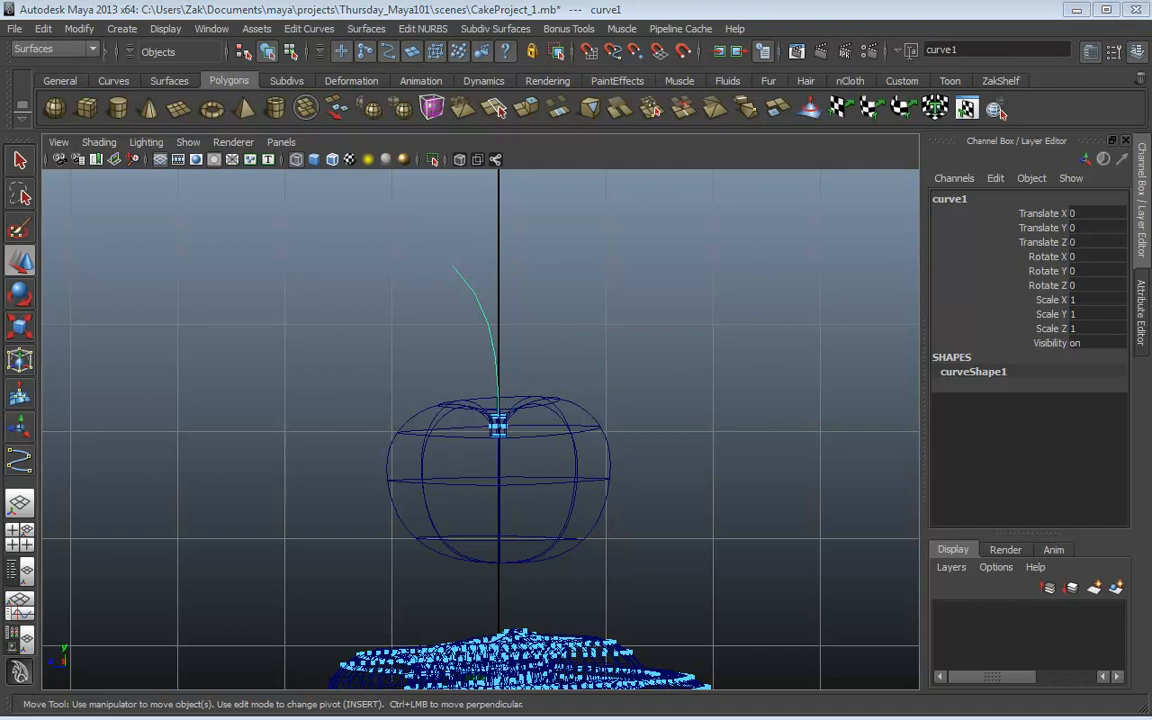
Step: Deselect the curve, switch to the perspective view, and enable face selection on the small cylinder in the fruit's dimple
{"action": "left_click", "coordinate": [545, 335]}
{"action": "key", "text": "space"}
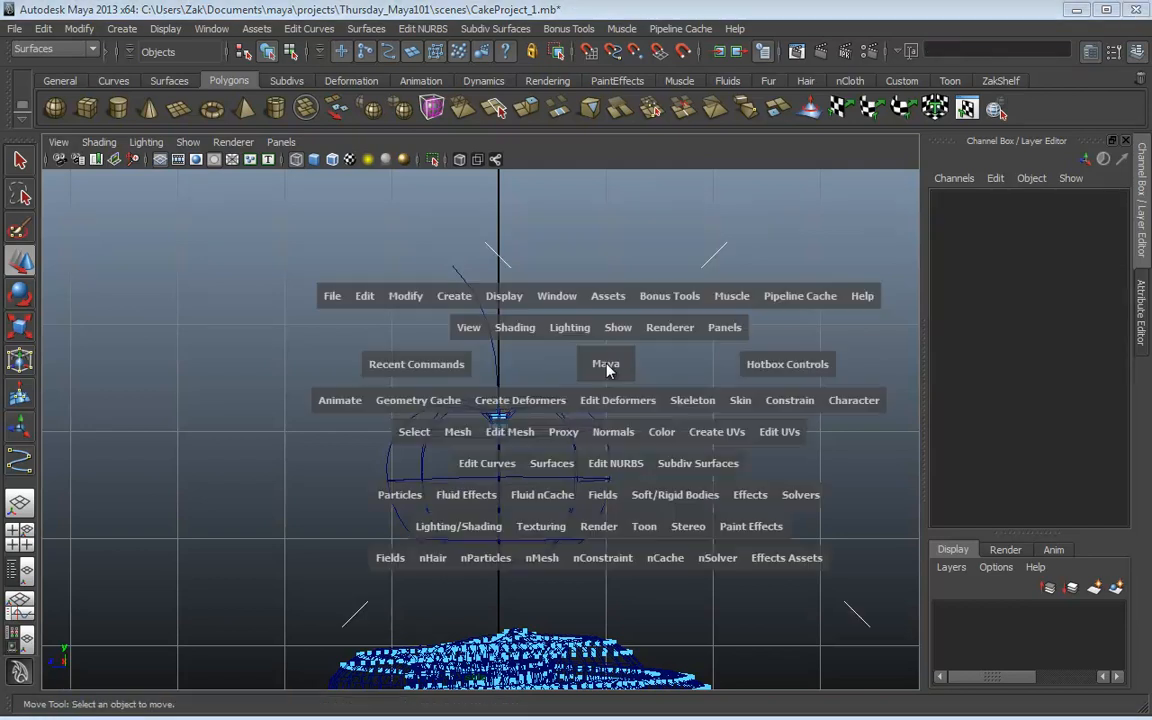
{"action": "key", "text": "space"}
{"action": "left_click_drag", "start_coordinate": [643, 305], "coordinate": [653, 293], "text": "alt"}
{"action": "middle_click_drag", "start_coordinate": [653, 293], "coordinate": [594, 383], "text": "alt"}
{"action": "left_click", "coordinate": [547, 437]}
{"action": "right_click_drag", "start_coordinate": [547, 437], "coordinate": [605, 412]}
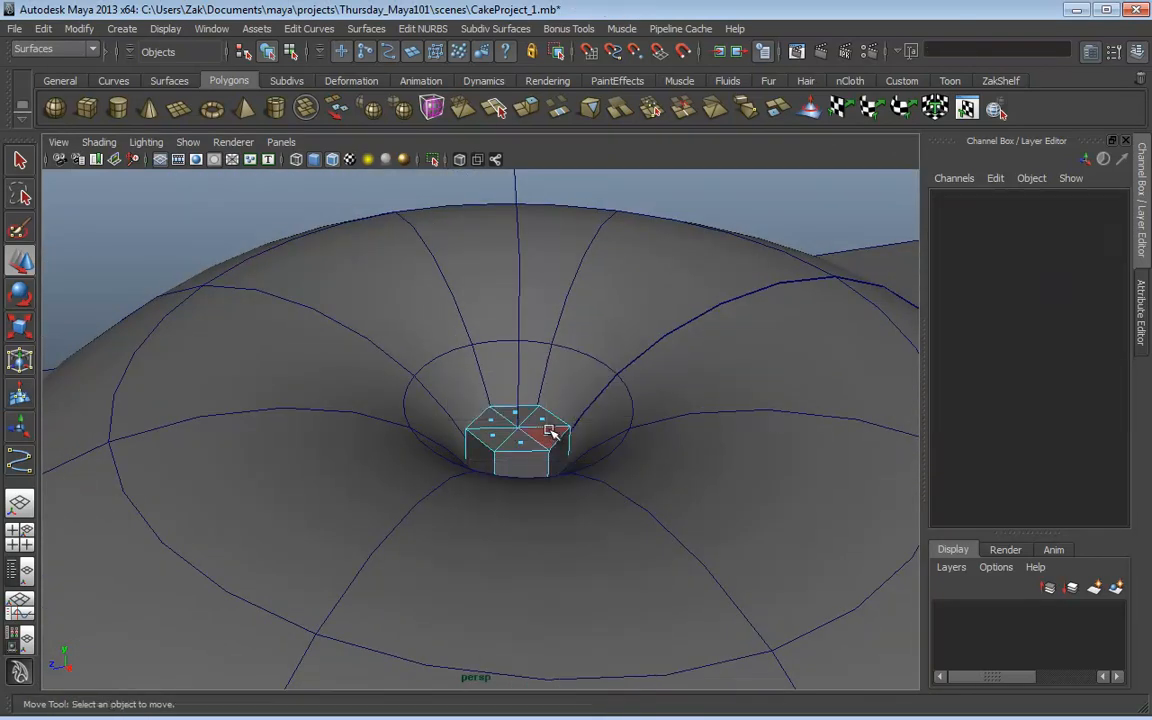
Step: Select all six triangular faces on top of the small cylinder
{"action": "left_click", "coordinate": [547, 437]}
{"action": "key", "text": "q"}
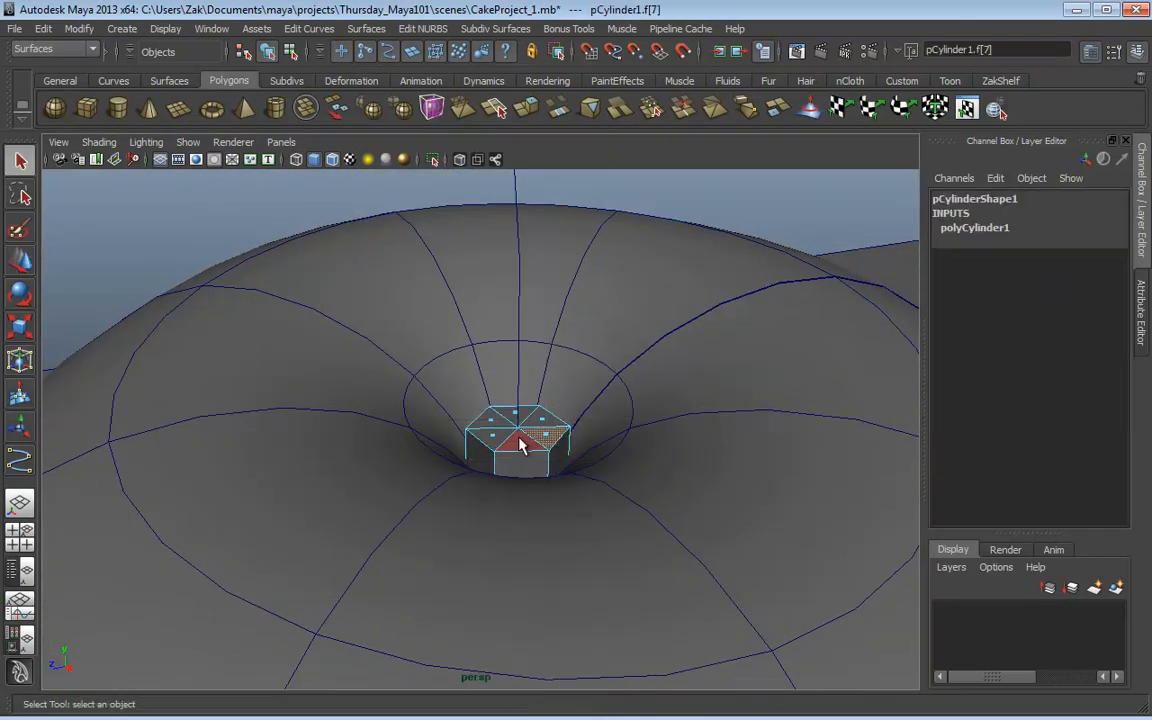
{"action": "left_click", "coordinate": [496, 432], "text": "shift"}
{"action": "left_click", "coordinate": [488, 424], "text": "shift"}
{"action": "left_click", "coordinate": [520, 420], "text": "shift"}
{"action": "left_click", "coordinate": [517, 416], "text": "shift"}
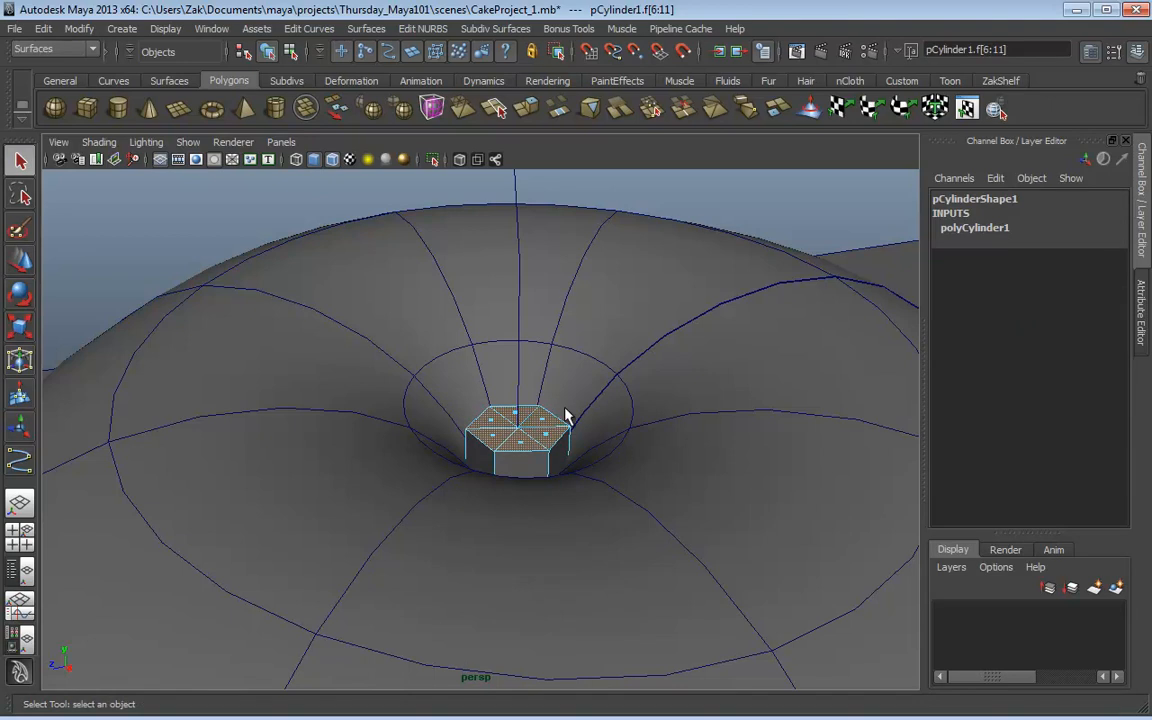
Step: Add the stem curve to the face selection and extrude the cylinder's top faces along it
{"action": "left_click_drag", "start_coordinate": [566, 411], "coordinate": [463, 346], "text": "alt"}
{"action": "left_click", "coordinate": [439, 338]}
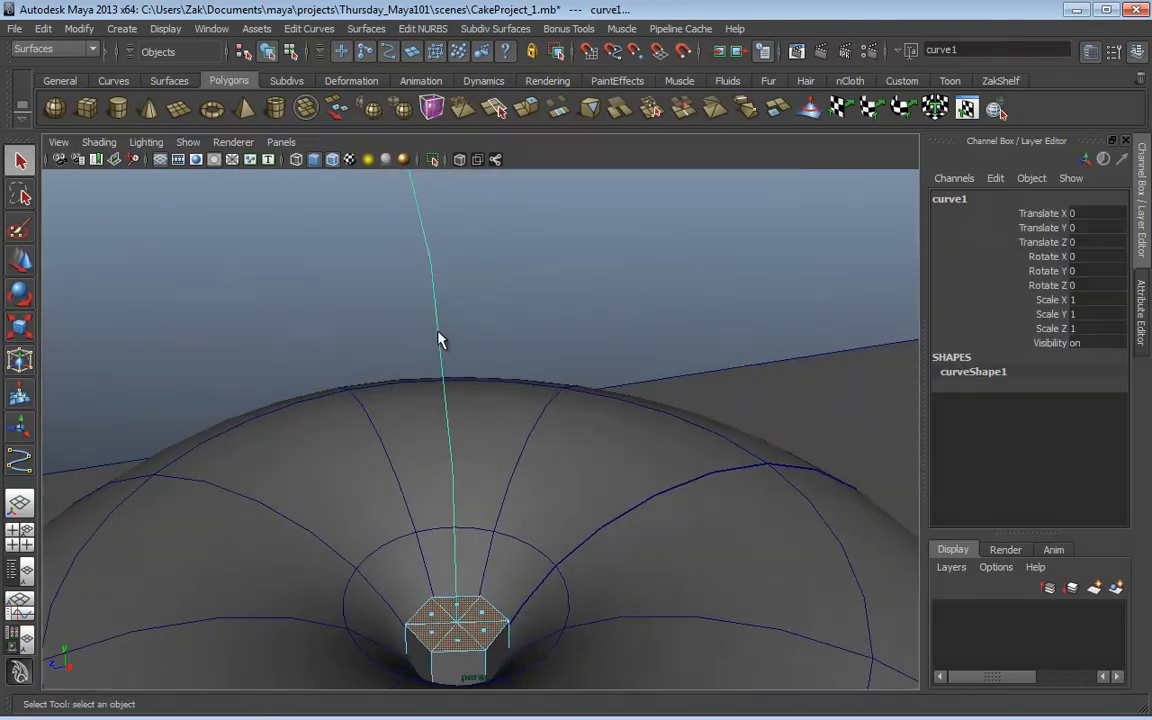
{"action": "left_click_drag", "start_coordinate": [537, 324], "coordinate": [547, 353], "text": "alt"}
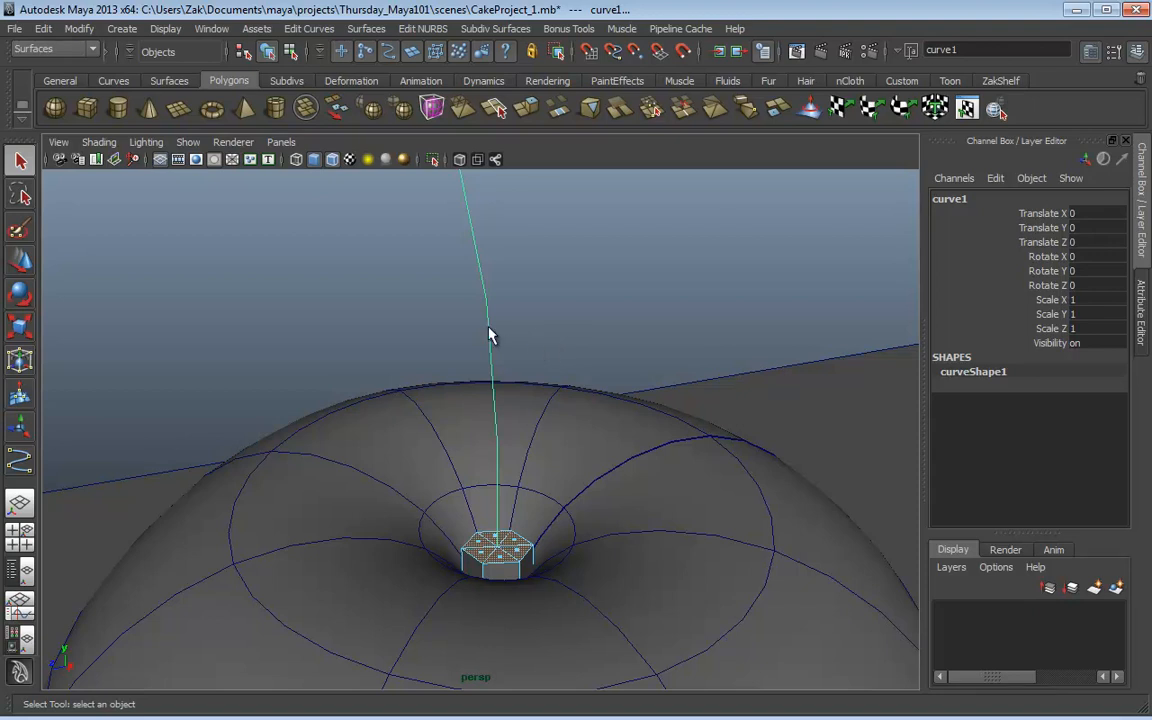
{"action": "right_click_drag", "start_coordinate": [488, 328], "coordinate": [536, 308]}
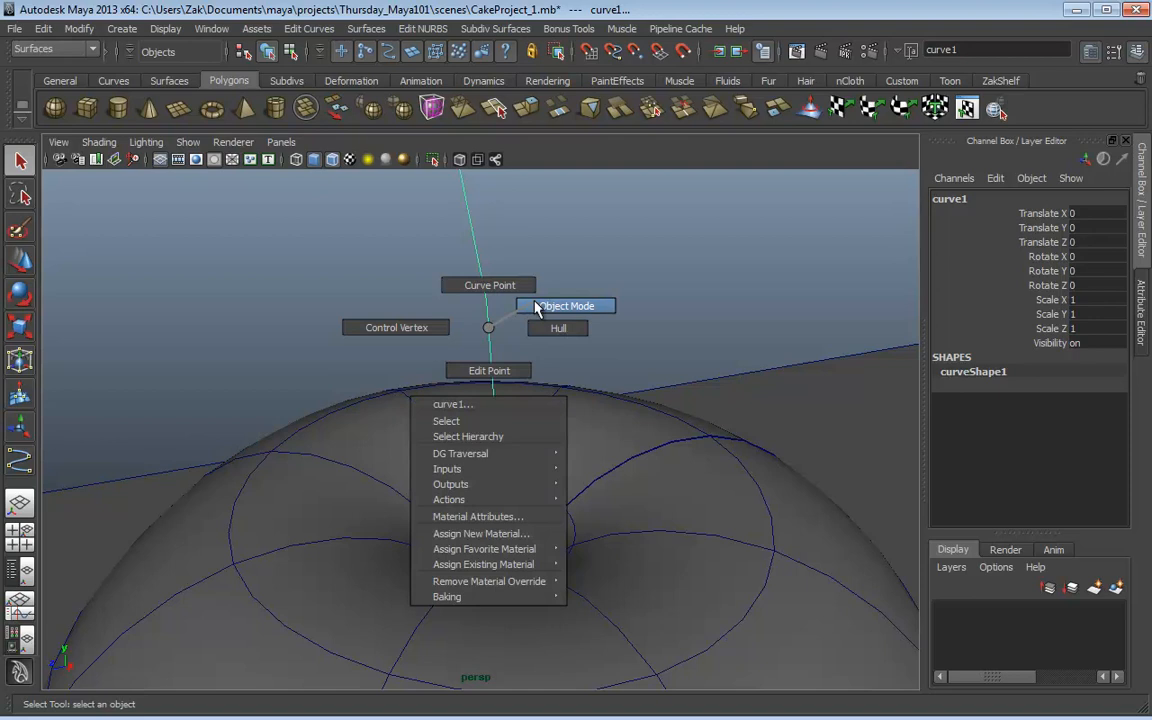
{"action": "right_click_drag", "start_coordinate": [536, 308], "coordinate": [497, 331]}
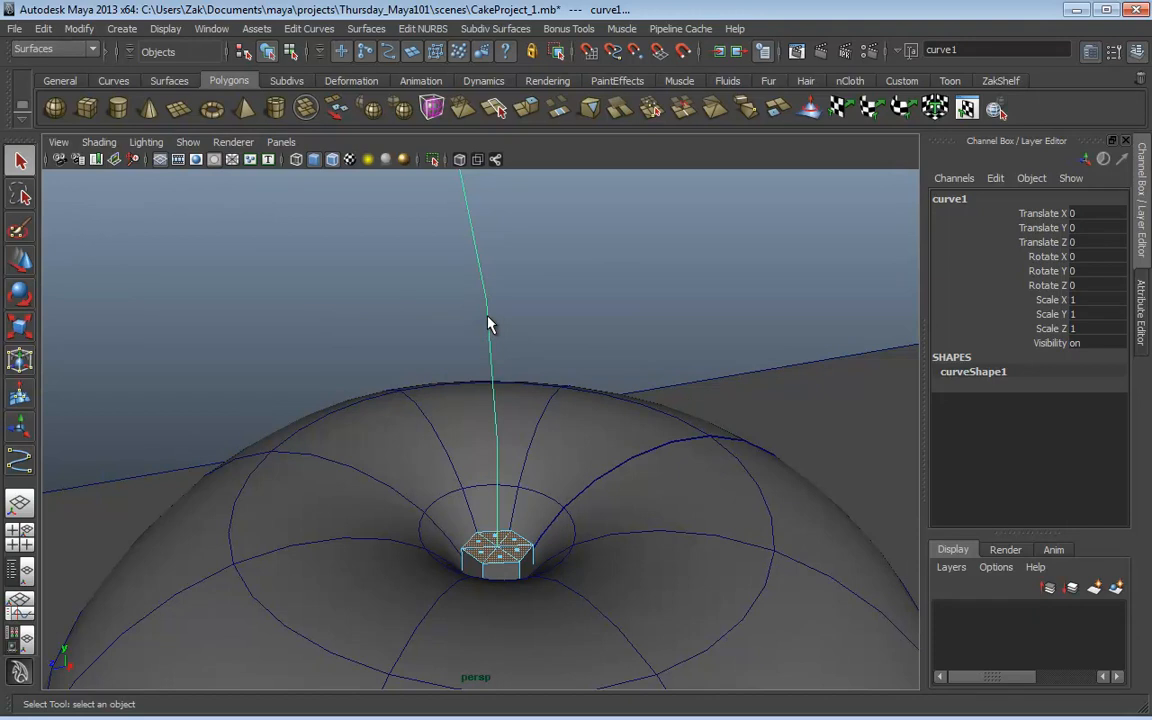
{"action": "left_click_drag", "start_coordinate": [489, 321], "coordinate": [483, 451], "text": "alt"}
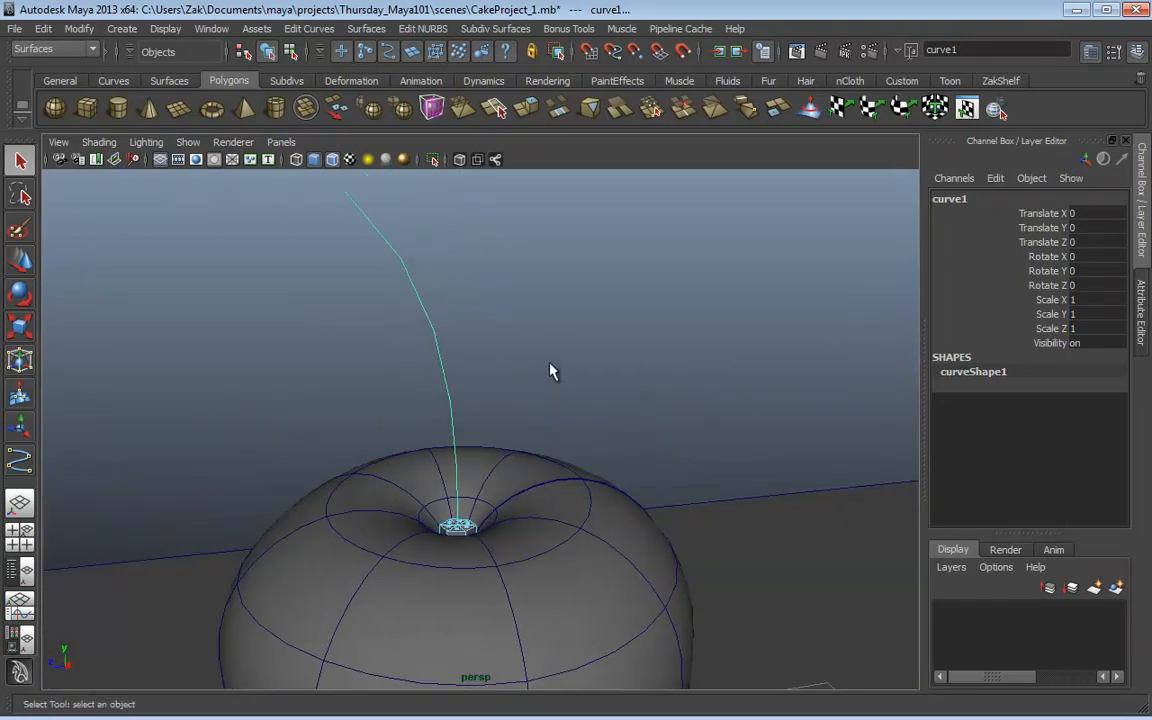
{"action": "right_click_drag", "start_coordinate": [555, 357], "coordinate": [555, 385], "text": "shift"}
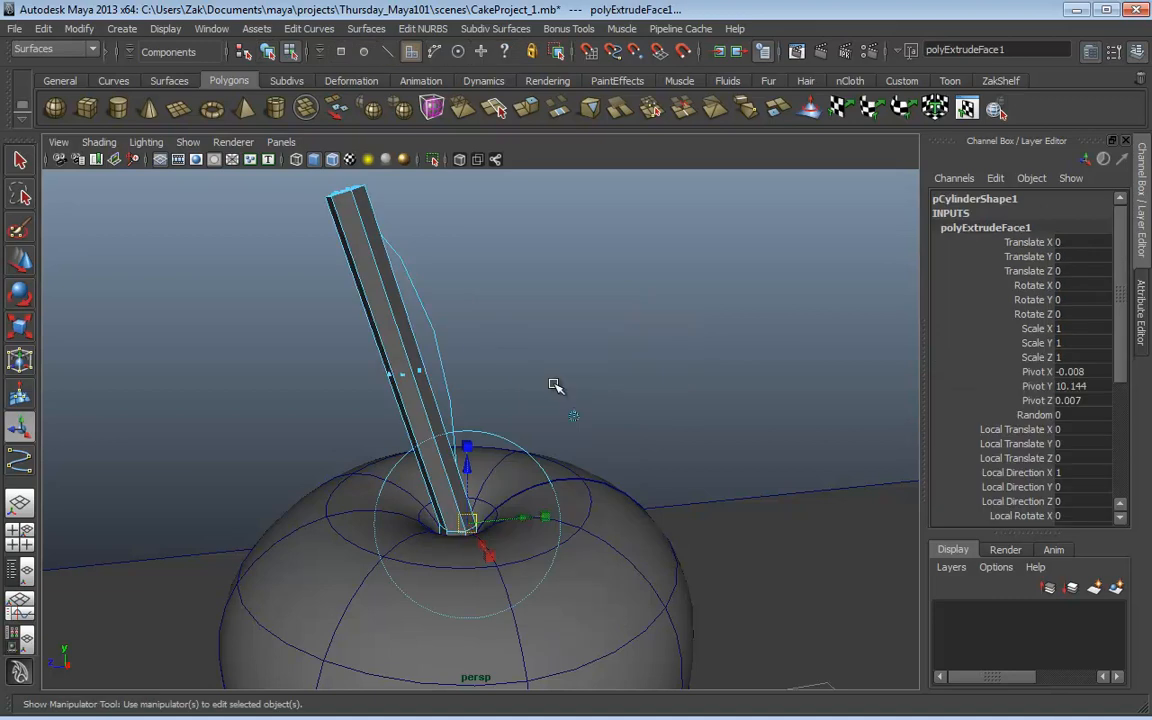
{"action": "left_click_drag", "start_coordinate": [555, 385], "coordinate": [440, 362], "text": "alt"}
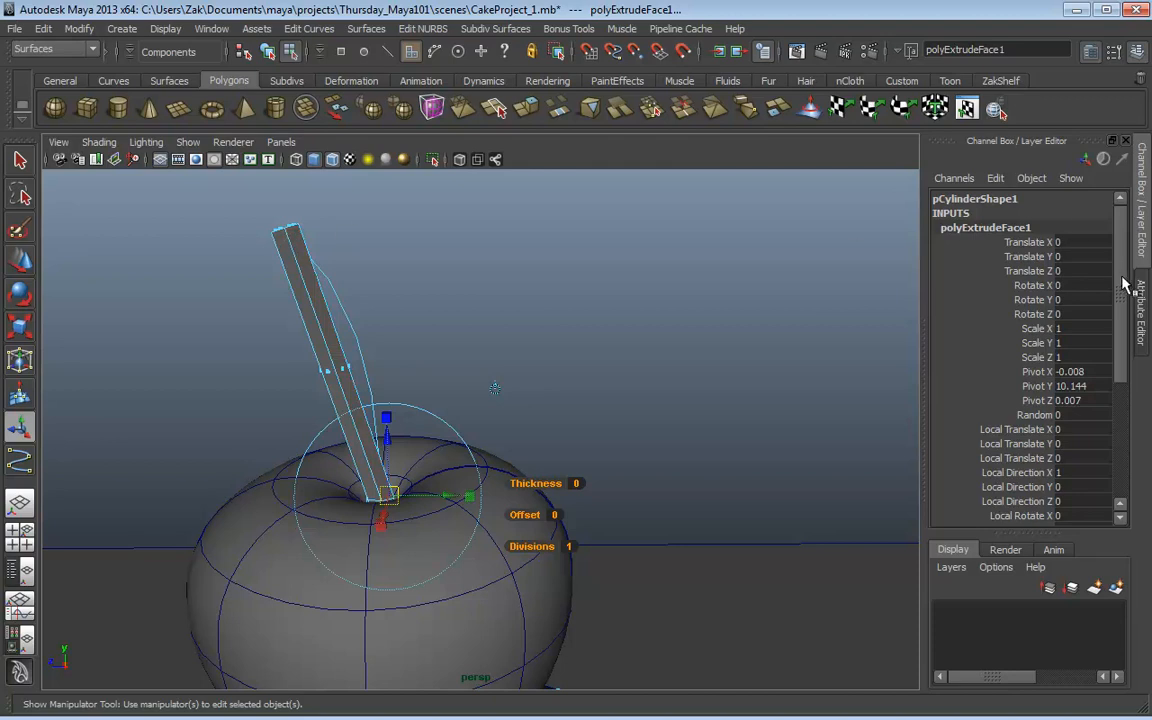
Step: Set the stem extrusion's divisions to 5 and its taper to 0.4
{"action": "left_click_drag", "start_coordinate": [1121, 283], "coordinate": [1122, 401]}
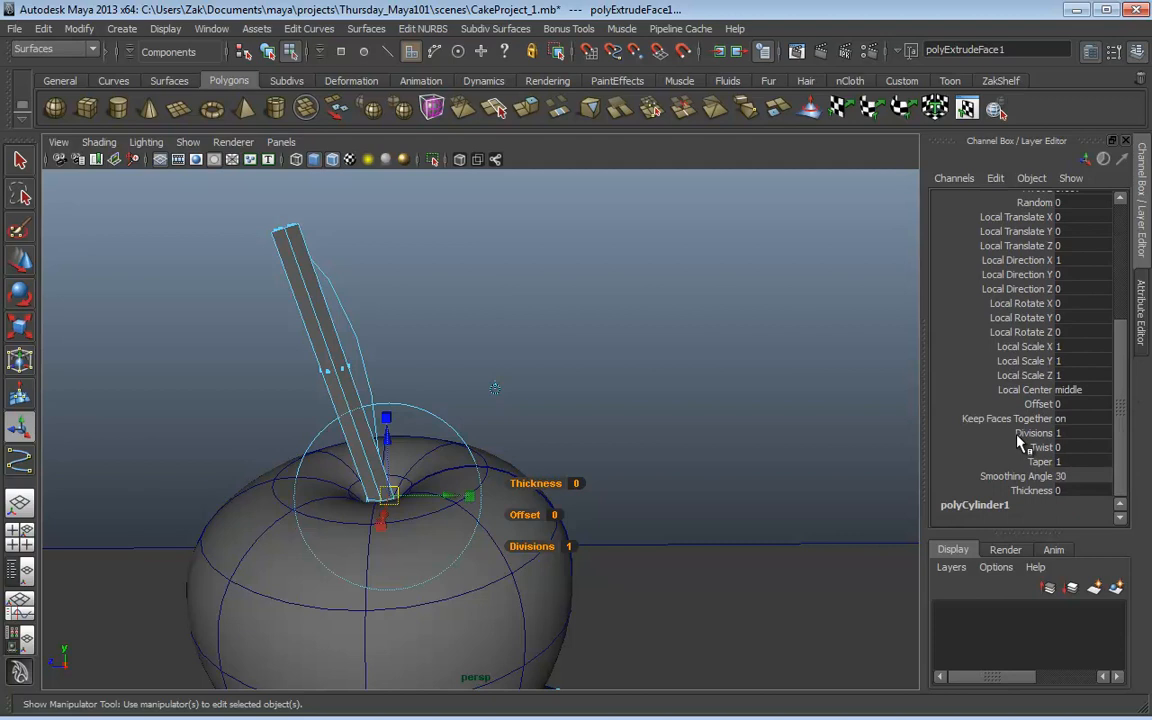
{"action": "left_click", "coordinate": [950, 433]}
{"action": "middle_click_drag", "start_coordinate": [836, 424], "coordinate": [803, 410]}
{"action": "mouse_move", "coordinate": [690, 362]}
{"action": "left_mouse_down", "text": "alt"}
{"action": "mouse_move", "coordinate": [656, 375]}
{"action": "mouse_move", "coordinate": [599, 368]}
{"action": "mouse_move", "coordinate": [708, 377]}
{"action": "left_mouse_up", "text": "alt"}
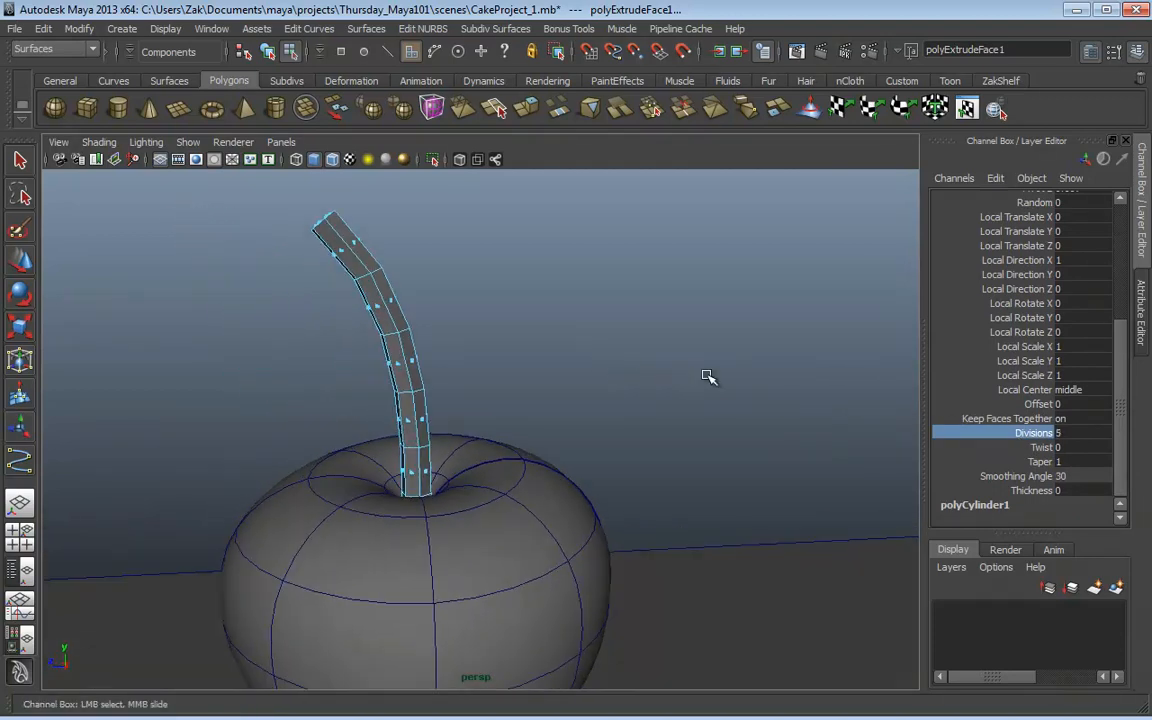
{"action": "left_click", "coordinate": [1040, 463]}
{"action": "middle_click_drag", "start_coordinate": [823, 421], "coordinate": [819, 420]}
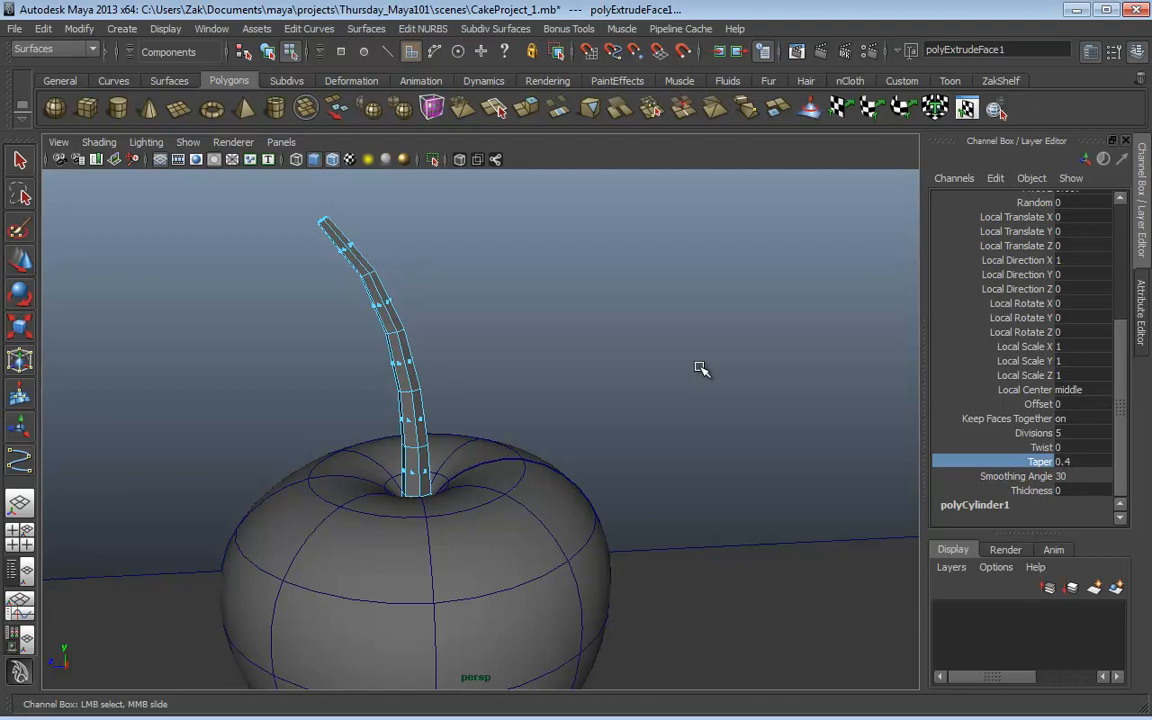
Step: Undo the stem's taper, divisions and extrusion, along with the face and curve selections
{"action": "key", "text": "ctrl+z"}
{"action": "key", "text": "ctrl+z"}
{"action": "key", "text": "ctrl+z"}
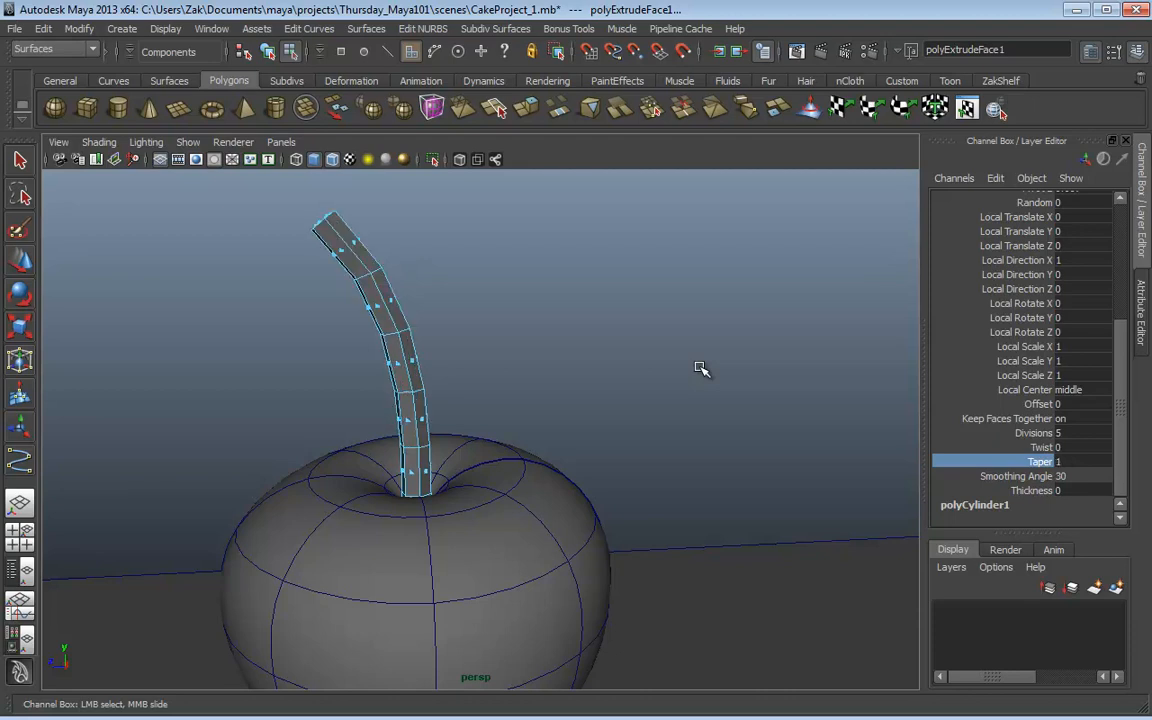
{"action": "key", "text": "ctrl+z"}
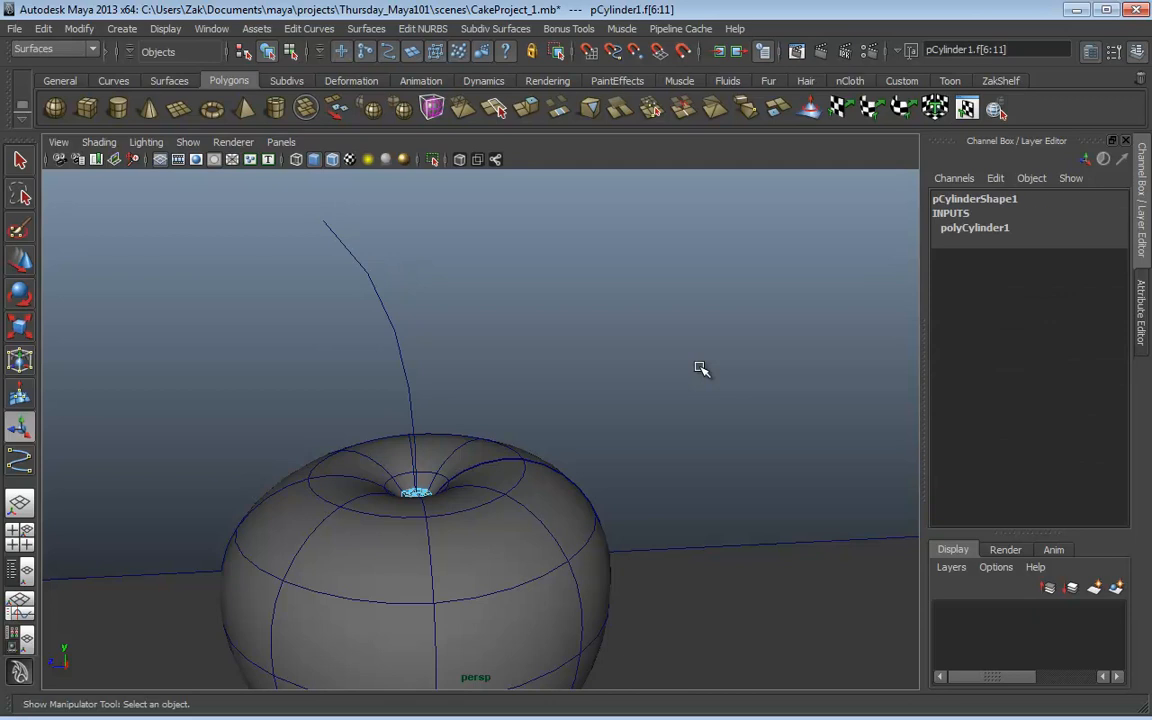
{"action": "key", "text": "ctrl+z"}
{"action": "key", "text": "ctrl+z"}
{"action": "key", "text": "ctrl+z"}
{"action": "left_click_drag", "start_coordinate": [700, 368], "coordinate": [710, 389], "text": "alt"}
{"action": "key", "text": "ctrl+z"}
Step: Reselect all six top faces of the small cylinder in the fruit's dimple
{"action": "middle_click_drag", "start_coordinate": [638, 454], "coordinate": [657, 405], "text": "alt"}
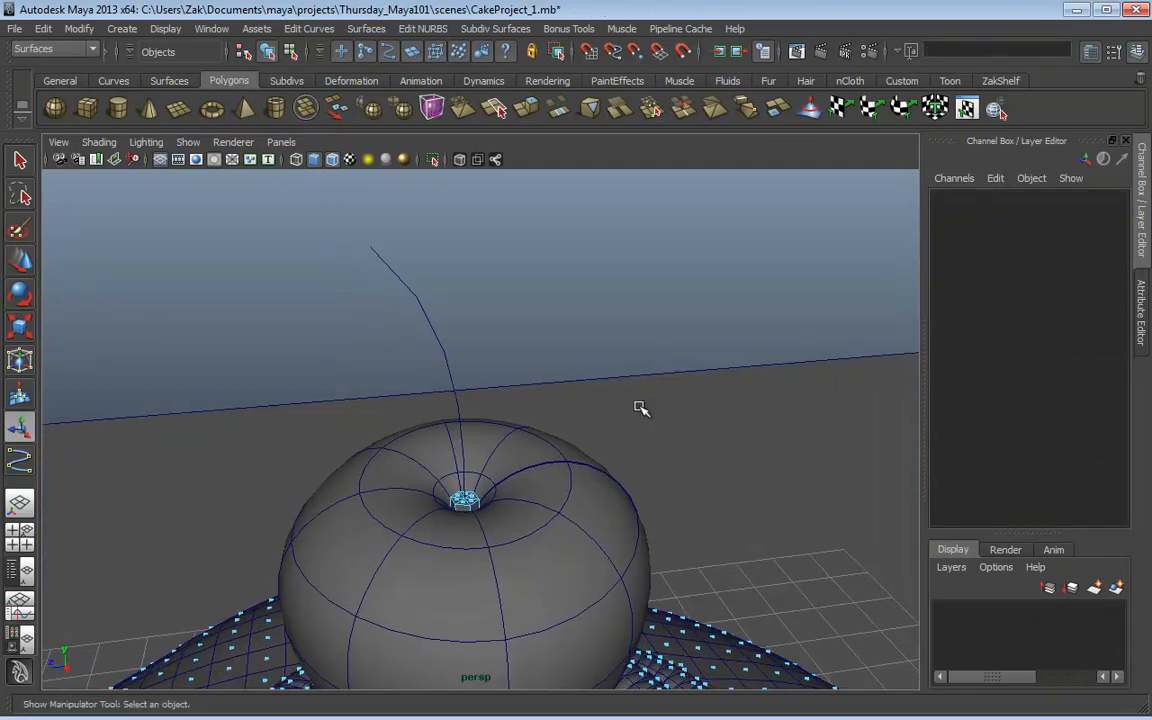
{"action": "scroll", "coordinate": [630, 410], "scroll_direction": "up", "scroll_amount": 3}
{"action": "scroll", "coordinate": [615, 425], "scroll_direction": "up", "scroll_amount": 2}
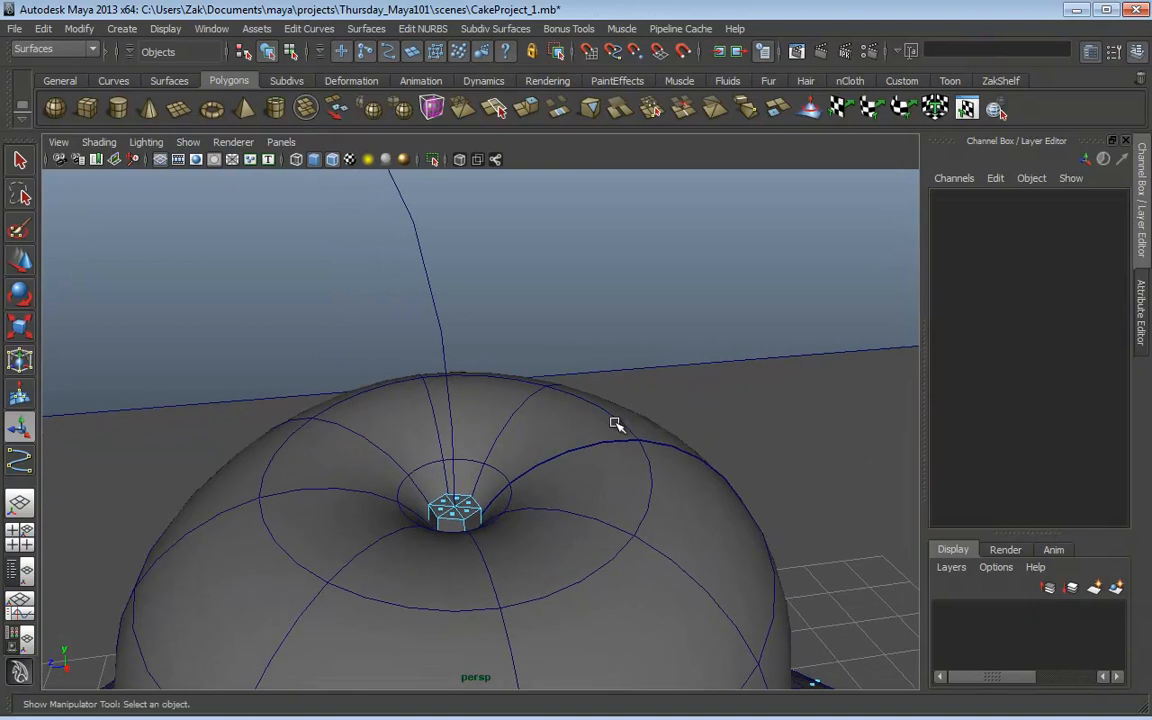
{"action": "right_click_drag", "start_coordinate": [615, 423], "coordinate": [738, 450], "text": "alt"}
{"action": "middle_click_drag", "start_coordinate": [597, 500], "coordinate": [637, 435], "text": "alt"}
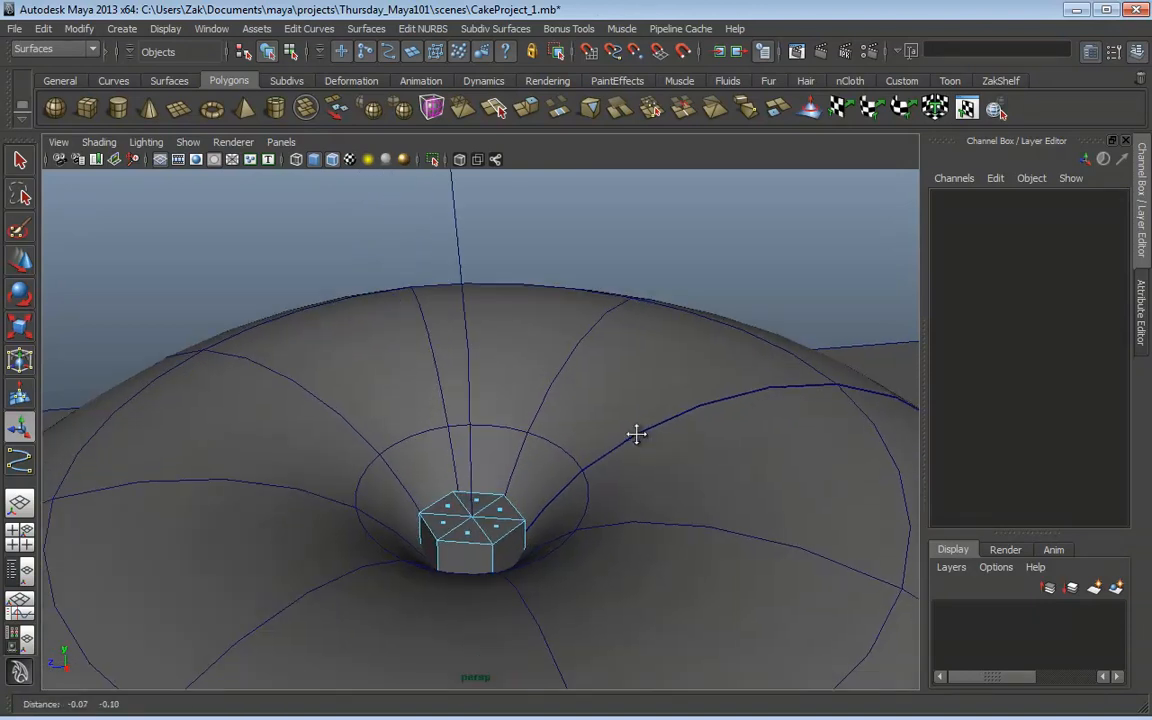
{"action": "left_click", "coordinate": [496, 528]}
{"action": "left_click", "coordinate": [499, 511], "text": "shift"}
{"action": "left_click", "coordinate": [480, 501], "text": "shift"}
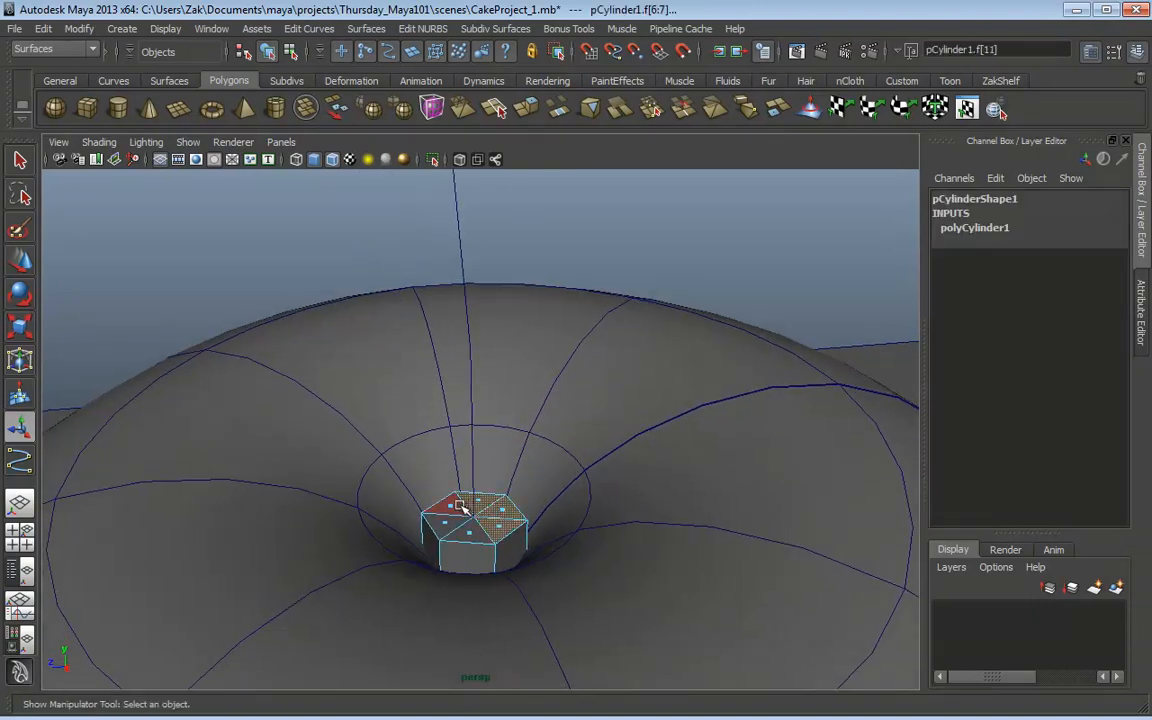
{"action": "left_click", "coordinate": [458, 506], "text": "shift"}
{"action": "left_click", "coordinate": [450, 522], "text": "shift"}
{"action": "left_click", "coordinate": [472, 532], "text": "shift"}
Step: Include the stem curve in the selection and extrude the selected top faces along that curve
{"action": "middle_click_drag", "start_coordinate": [528, 485], "coordinate": [543, 540], "text": "alt"}
{"action": "right_click_drag", "start_coordinate": [543, 540], "coordinate": [501, 530], "text": "alt"}
{"action": "left_click_drag", "start_coordinate": [501, 530], "coordinate": [468, 501], "text": "alt"}
{"action": "middle_click_drag", "start_coordinate": [468, 501], "coordinate": [481, 571], "text": "alt"}
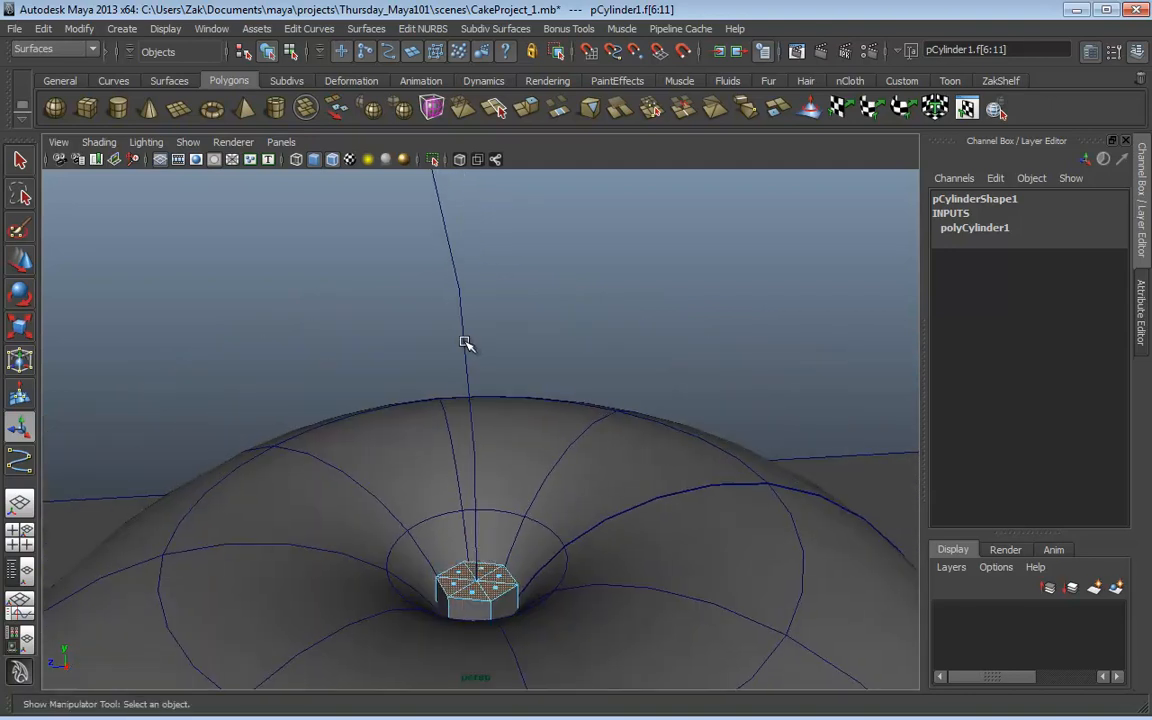
{"action": "left_click", "coordinate": [466, 343]}
{"action": "left_click_drag", "start_coordinate": [658, 406], "coordinate": [589, 416], "text": "alt"}
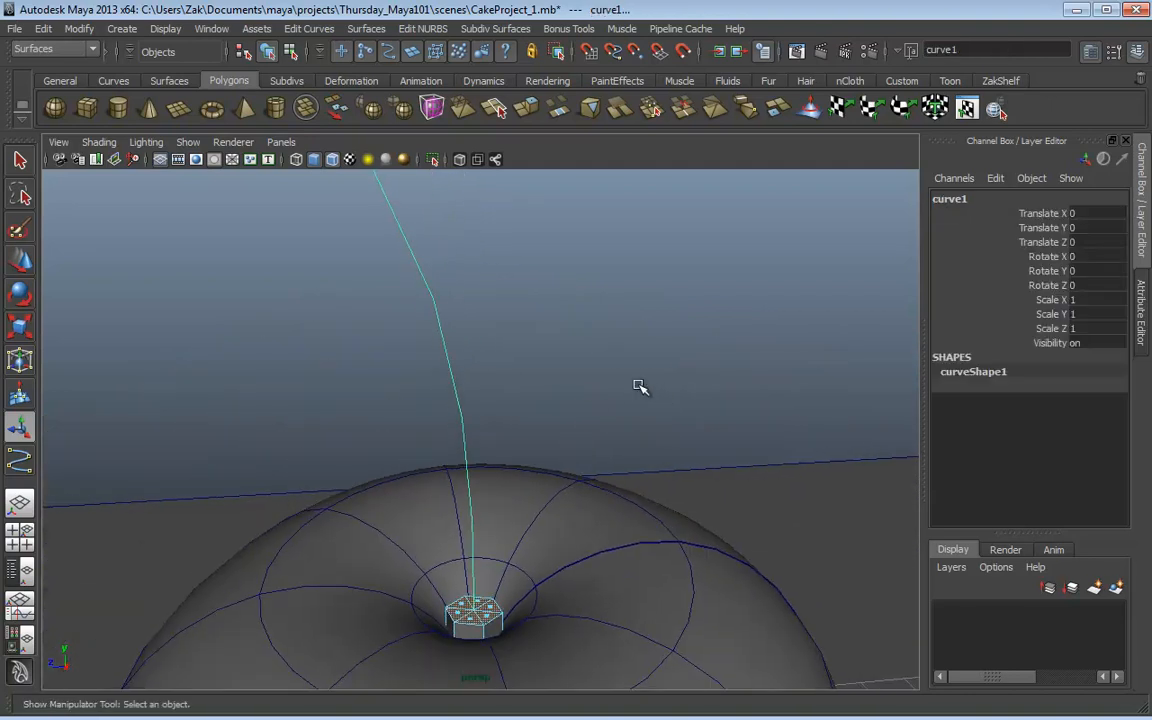
{"action": "right_click_drag", "start_coordinate": [624, 373], "coordinate": [622, 411], "text": "shift"}
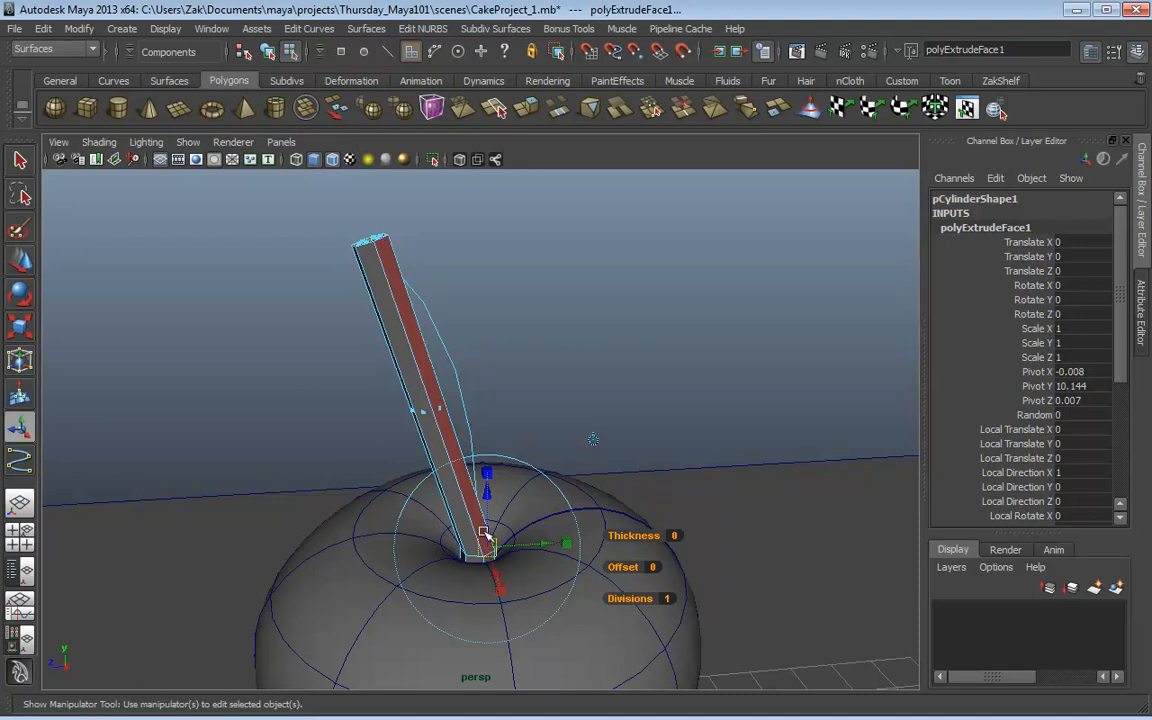
Step: Set the stem extrusion's divisions to 5 so it follows the curve
{"action": "left_click_drag", "start_coordinate": [1120, 299], "coordinate": [1108, 419]}
{"action": "left_click", "coordinate": [1033, 433]}
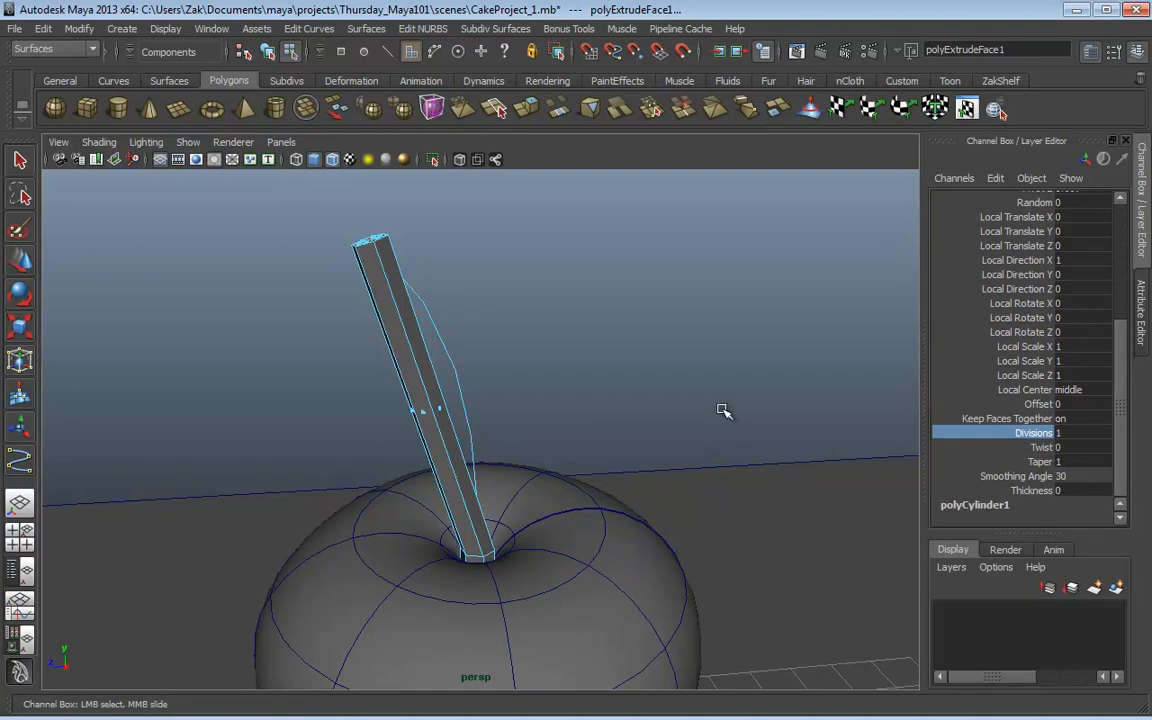
{"action": "middle_click_drag", "start_coordinate": [720, 408], "coordinate": [759, 410]}
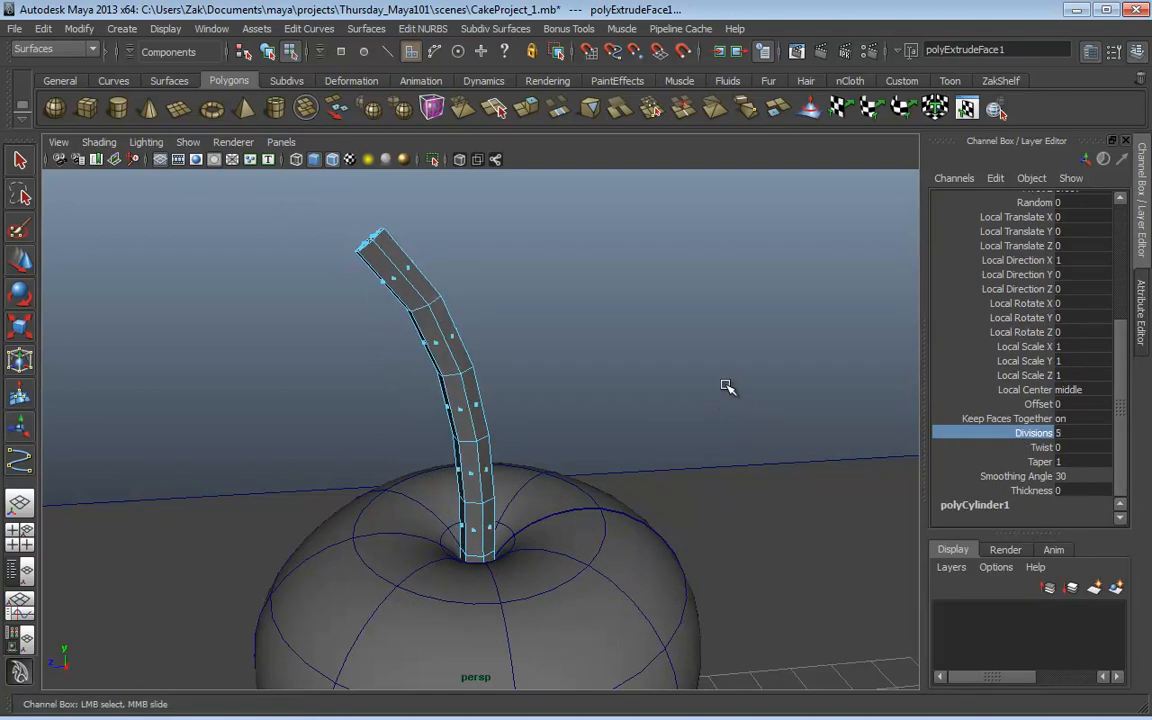
{"action": "left_click_drag", "start_coordinate": [728, 386], "coordinate": [695, 372], "text": "alt"}
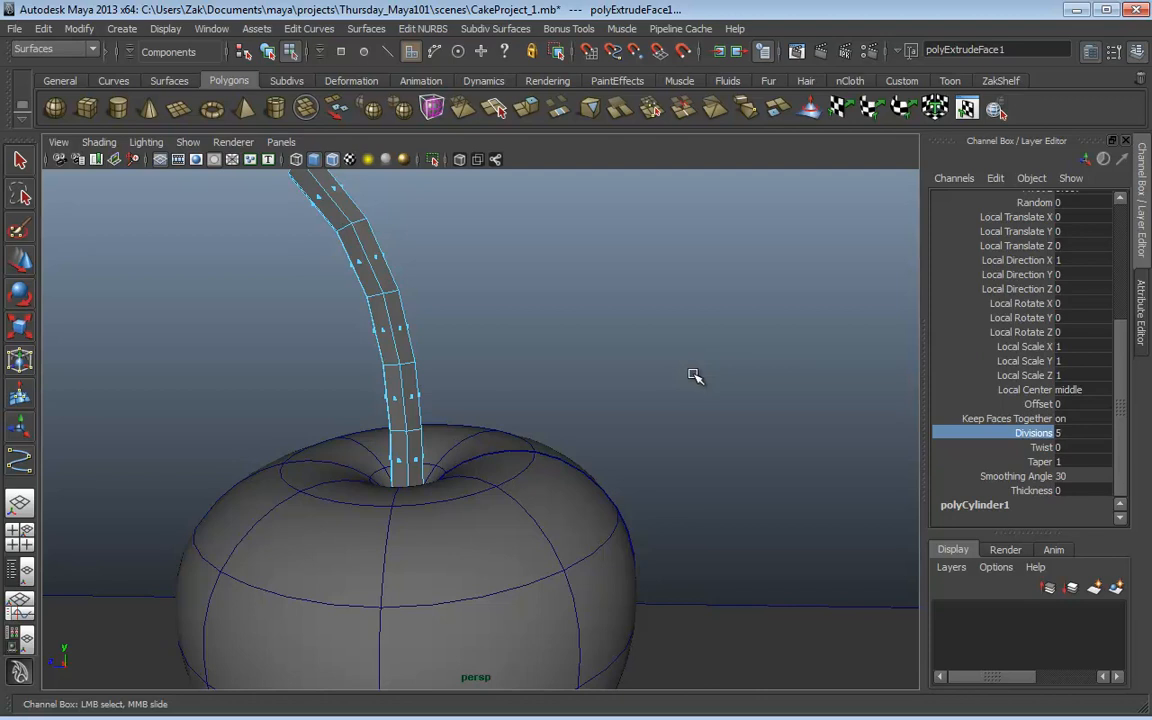
Step: Set the stem extrusion's taper to 0.3 so it narrows toward the tip
{"action": "left_click", "coordinate": [1030, 447]}
{"action": "left_click", "coordinate": [1039, 462]}
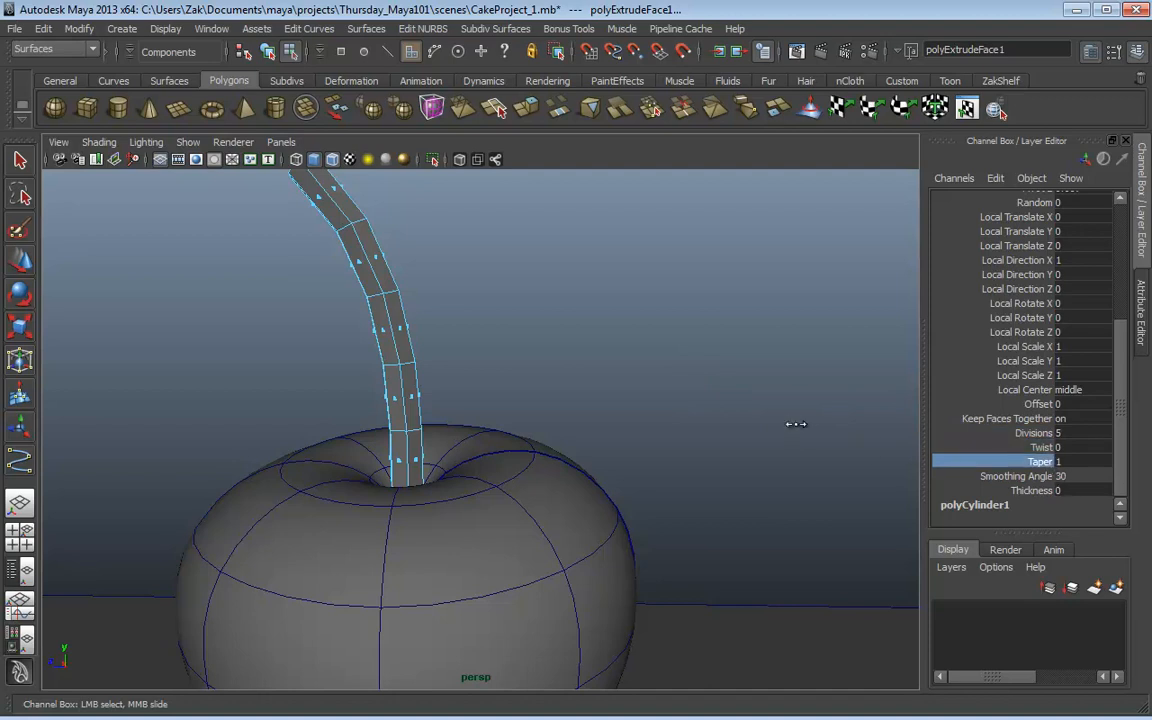
{"action": "middle_click_drag", "start_coordinate": [796, 424], "coordinate": [700, 438]}
{"action": "middle_click_drag", "start_coordinate": [632, 420], "coordinate": [643, 417], "text": "alt"}
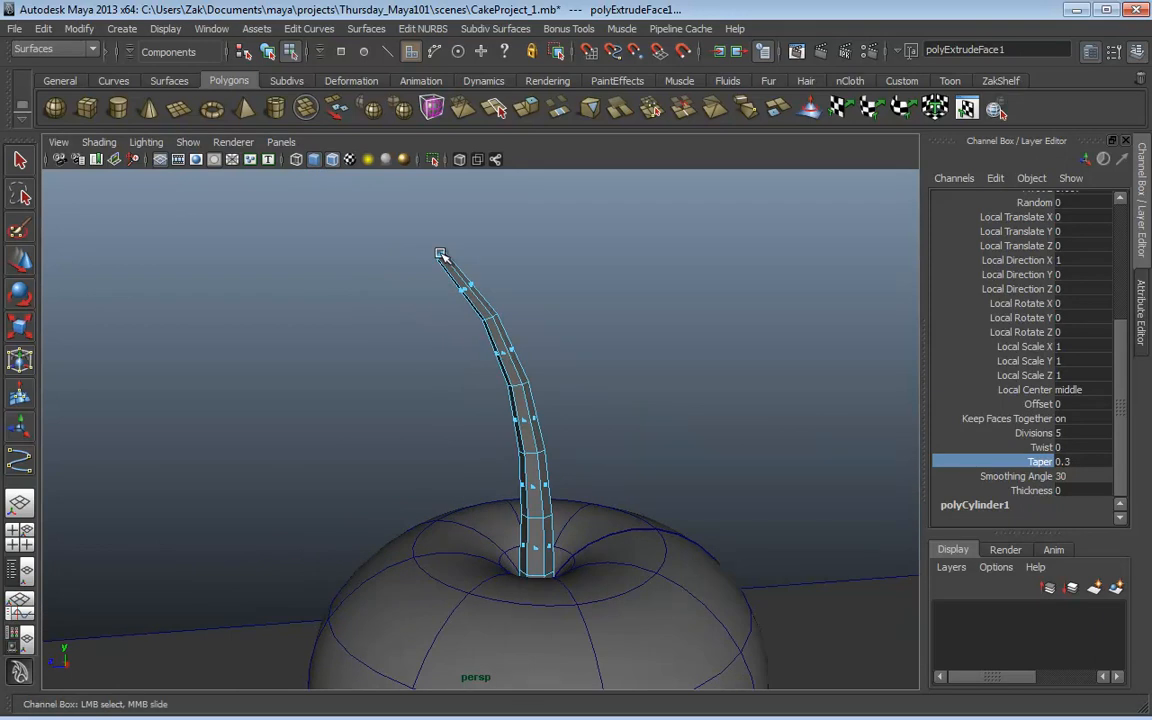
Step: Clear the selection and switch to wireframe display around the stem's tip
{"action": "right_click_drag", "start_coordinate": [458, 283], "coordinate": [673, 390], "text": "alt"}
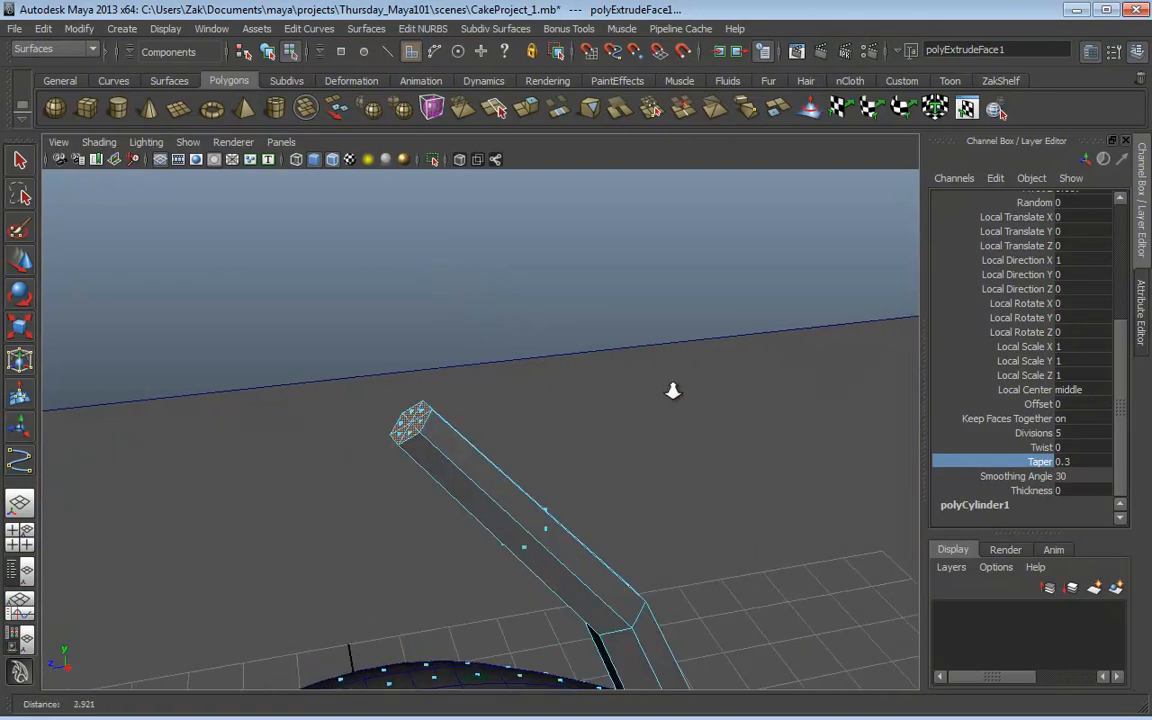
{"action": "left_click_drag", "start_coordinate": [673, 390], "coordinate": [514, 372], "text": "alt"}
{"action": "middle_click_drag", "start_coordinate": [622, 339], "coordinate": [624, 363], "text": "alt"}
{"action": "right_click_drag", "start_coordinate": [624, 363], "coordinate": [568, 347], "text": "alt"}
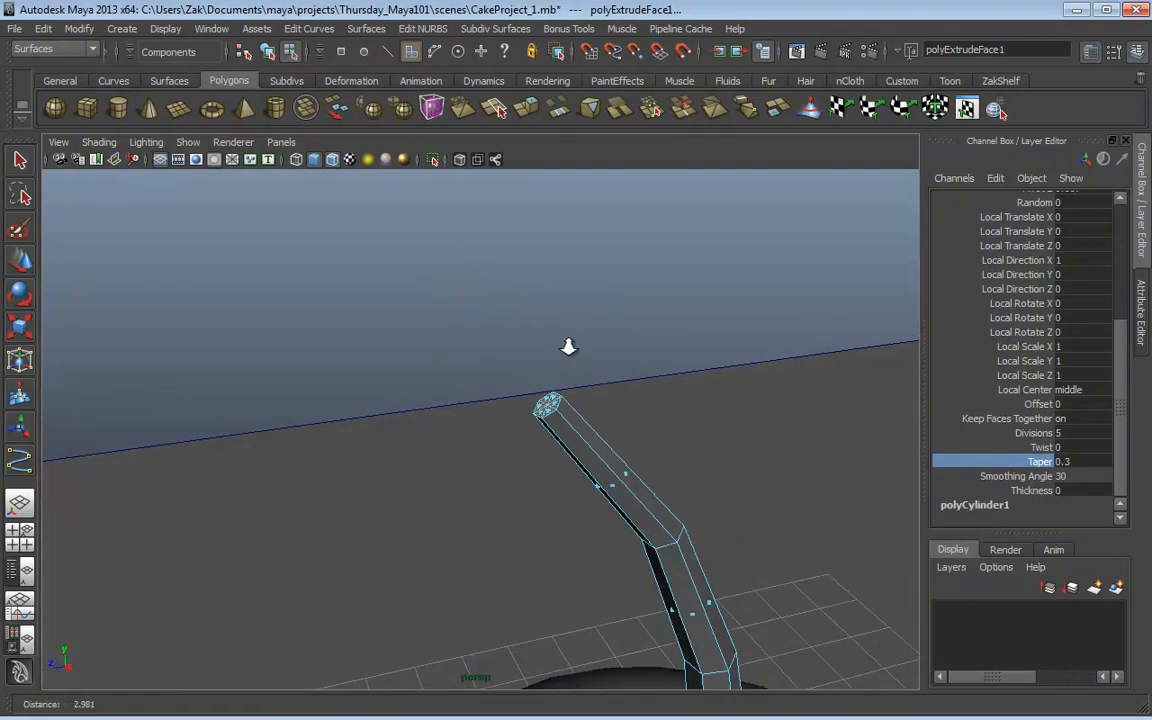
{"action": "left_click_drag", "start_coordinate": [568, 347], "coordinate": [556, 332], "text": "alt"}
{"action": "mouse_move", "coordinate": [579, 309]}
{"action": "right_mouse_down", "text": "shift"}
{"action": "mouse_move", "coordinate": [576, 334]}
{"action": "mouse_move", "coordinate": [578, 313]}
{"action": "right_mouse_up", "text": "shift"}
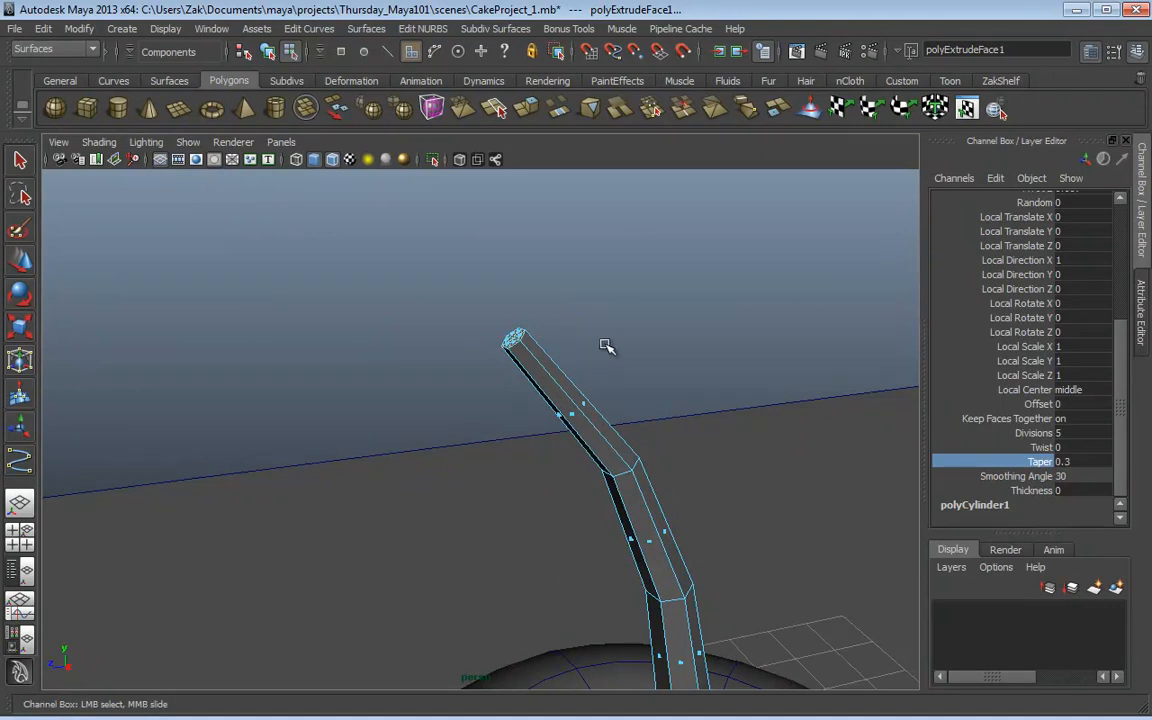
{"action": "key", "text": "t"}
{"action": "key", "text": "4"}
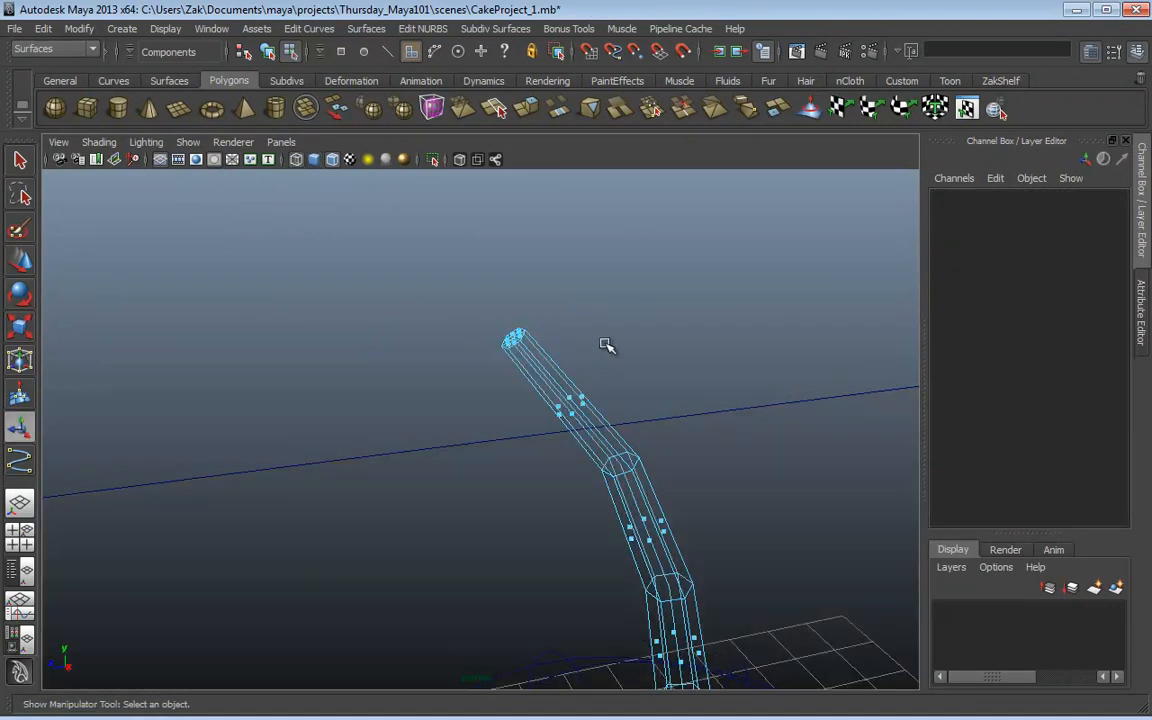
Step: Select only the end-cap faces at the stem's tip, excluding the side faces, and extrude them
{"action": "mouse_move", "coordinate": [600, 362]}
{"action": "left_mouse_down", "text": "alt"}
{"action": "mouse_move", "coordinate": [645, 427]}
{"action": "mouse_move", "coordinate": [616, 357]}
{"action": "left_mouse_up", "text": "alt"}
{"action": "left_click_drag", "start_coordinate": [594, 398], "coordinate": [543, 487]}
{"action": "left_click_drag", "start_coordinate": [543, 487], "coordinate": [581, 465], "text": "alt"}
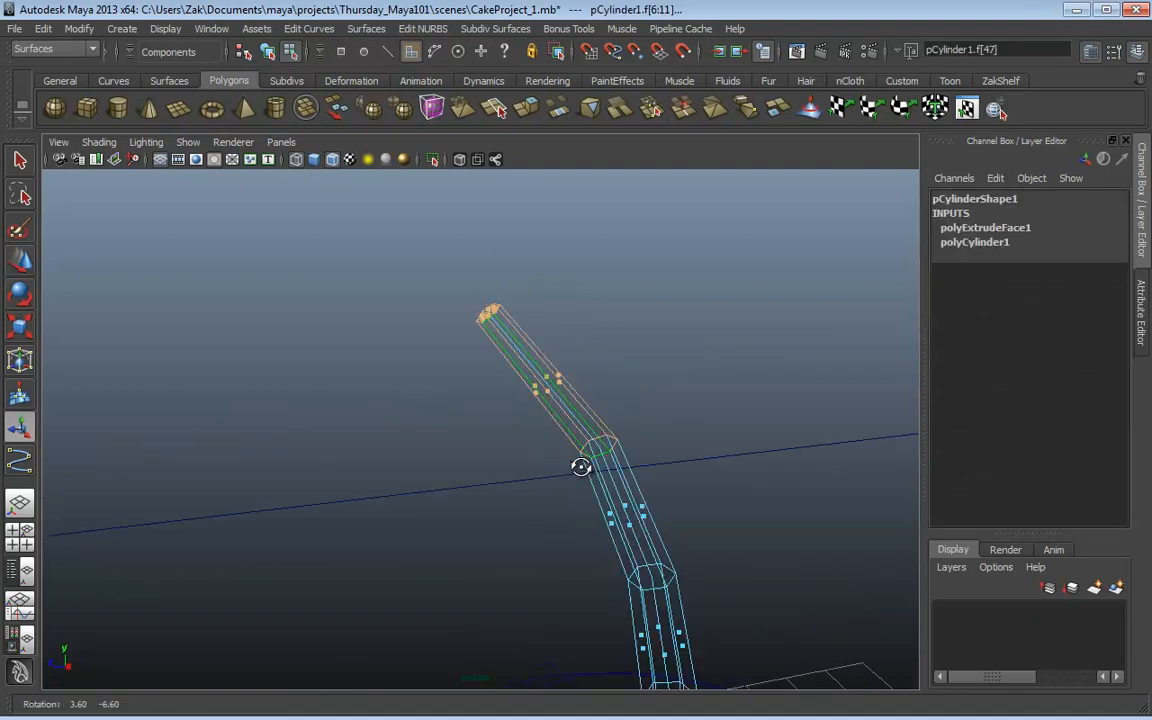
{"action": "left_click_drag", "start_coordinate": [606, 366], "coordinate": [515, 450], "text": "ctrl"}
{"action": "left_click_drag", "start_coordinate": [485, 375], "coordinate": [607, 375], "text": "alt"}
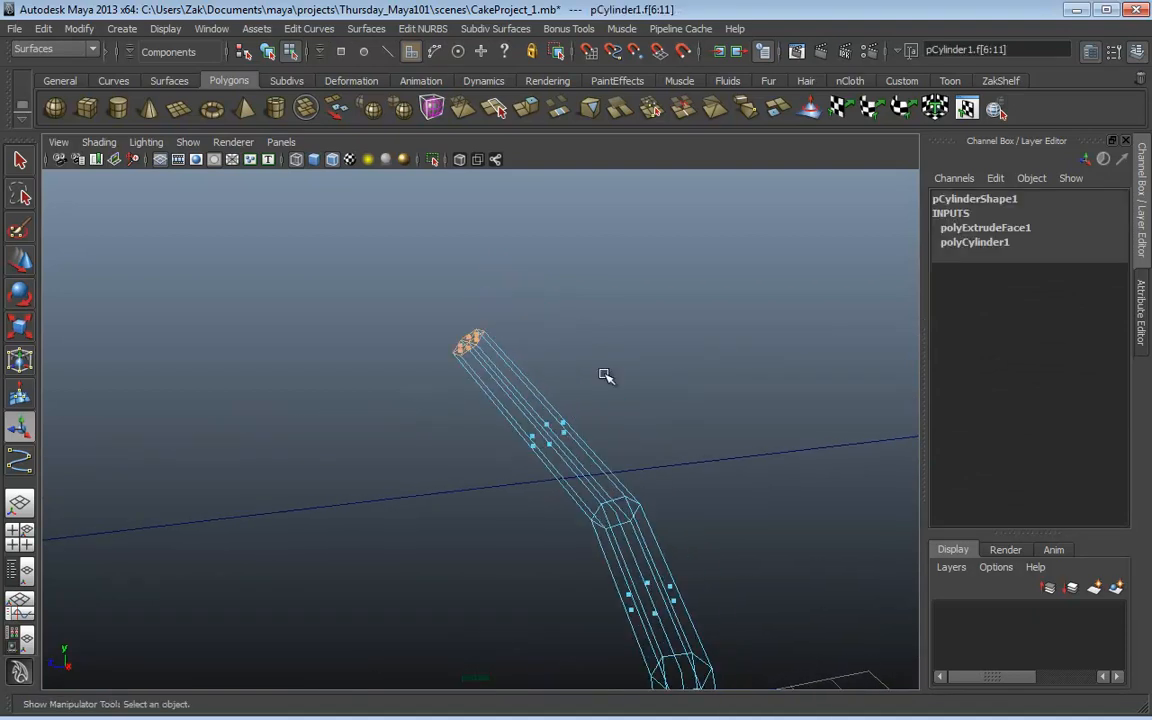
{"action": "right_click_drag", "start_coordinate": [622, 351], "coordinate": [514, 365], "text": "shift"}
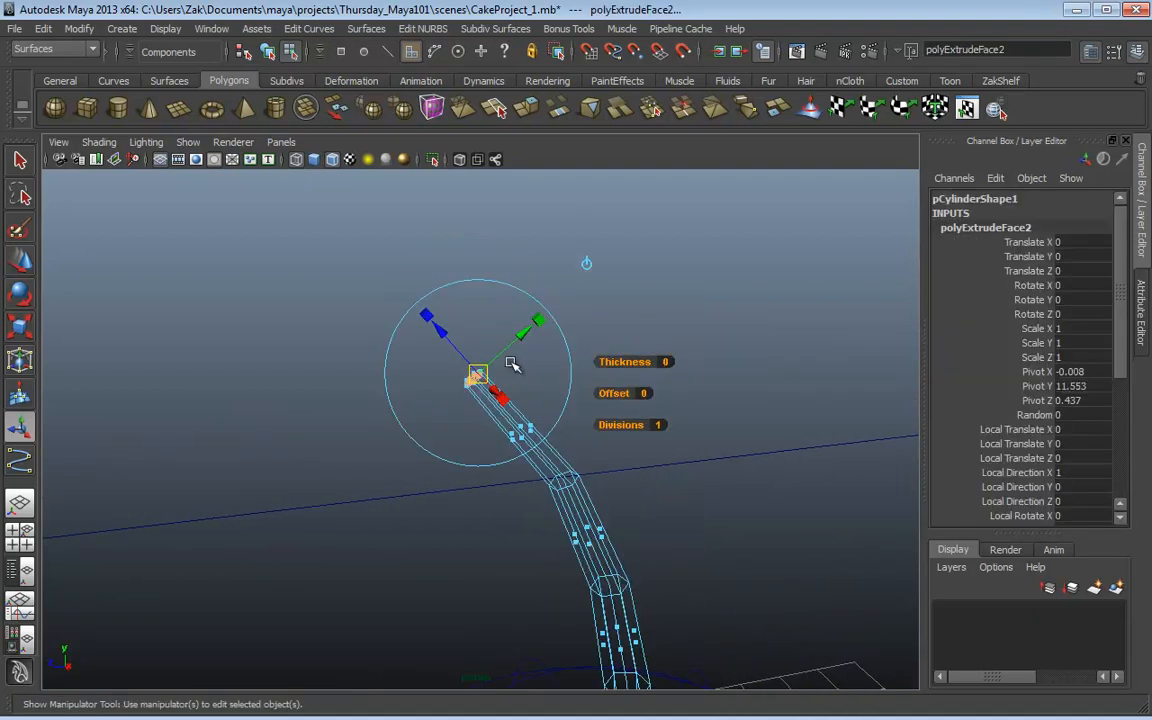
Step: Move the extruded tip faces outward about 0.149, scale them up to about 6.467 and tilt them about -19.976 in local X
{"action": "left_click_drag", "start_coordinate": [436, 329], "coordinate": [391, 275]}
{"action": "left_click", "coordinate": [432, 322]}
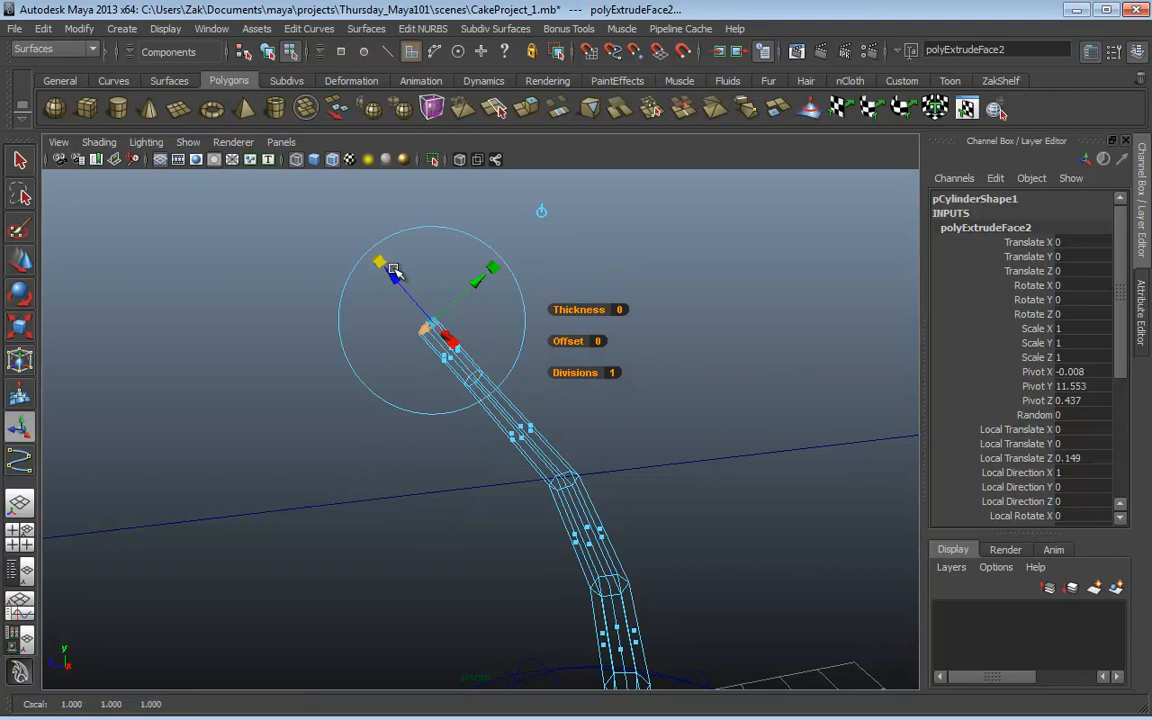
{"action": "left_click_drag", "start_coordinate": [432, 322], "coordinate": [730, 334]}
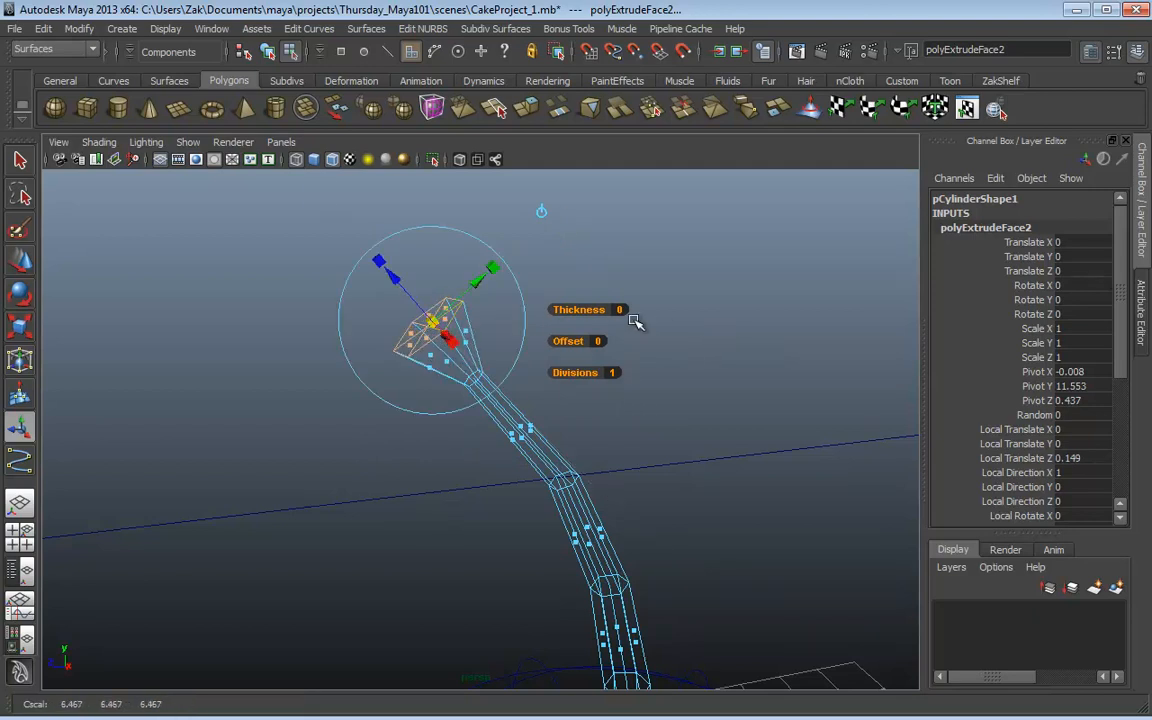
{"action": "left_click", "coordinate": [460, 236]}
{"action": "left_click_drag", "start_coordinate": [443, 277], "coordinate": [639, 326]}
{"action": "key", "text": "t"}
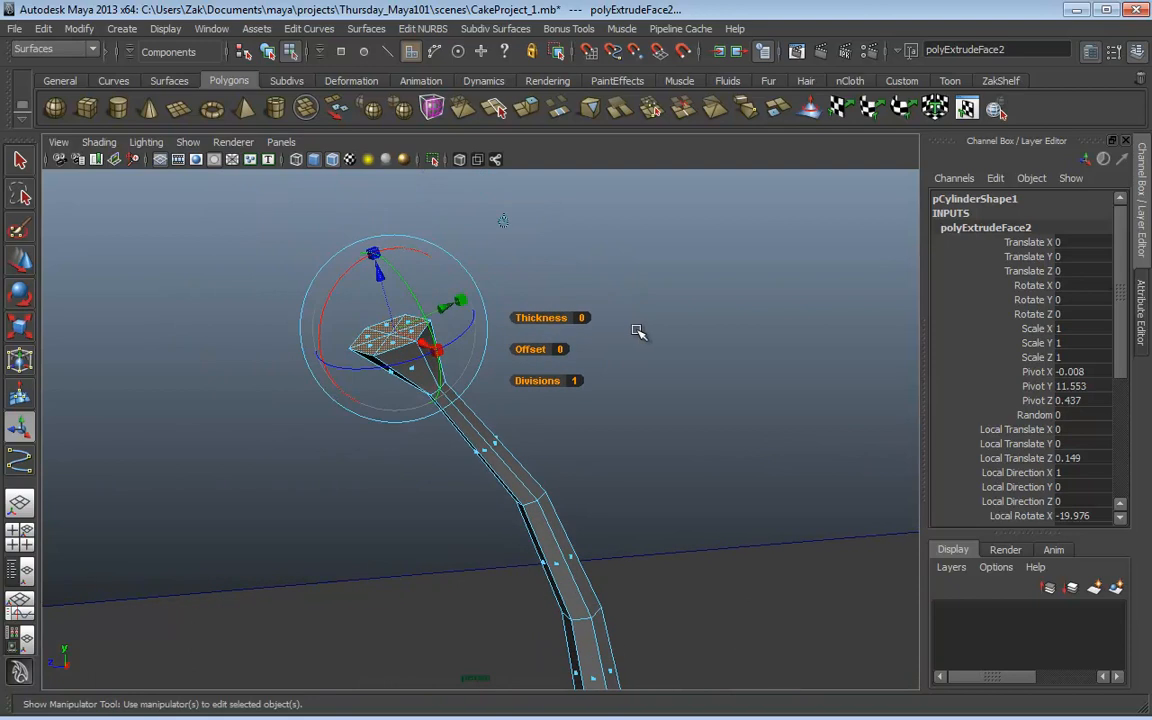
Step: Extrude the flared tip faces again, pull them out about 0.041 and scale them down to round the stem's end
{"action": "key", "text": "ctrl+e"}
{"action": "left_click_drag", "start_coordinate": [388, 266], "coordinate": [386, 243]}
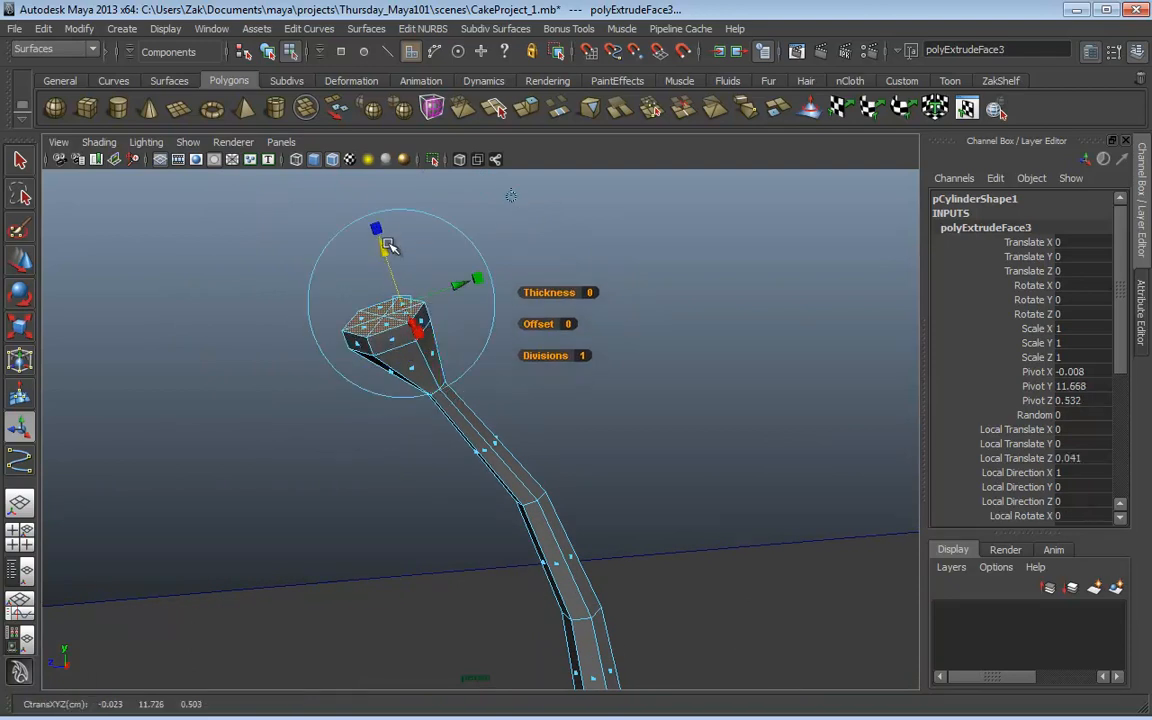
{"action": "left_click", "coordinate": [381, 228]}
{"action": "left_click_drag", "start_coordinate": [400, 301], "coordinate": [366, 306]}
{"action": "left_click_drag", "start_coordinate": [382, 249], "coordinate": [381, 254]}
Step: Return to object mode with nothing selected and inspect the fruit and stem on the cake from several angles
{"action": "right_click_drag", "start_coordinate": [735, 308], "coordinate": [640, 336], "text": "alt"}
{"action": "left_click_drag", "start_coordinate": [640, 336], "coordinate": [686, 350], "text": "alt"}
{"action": "key", "text": "F8"}
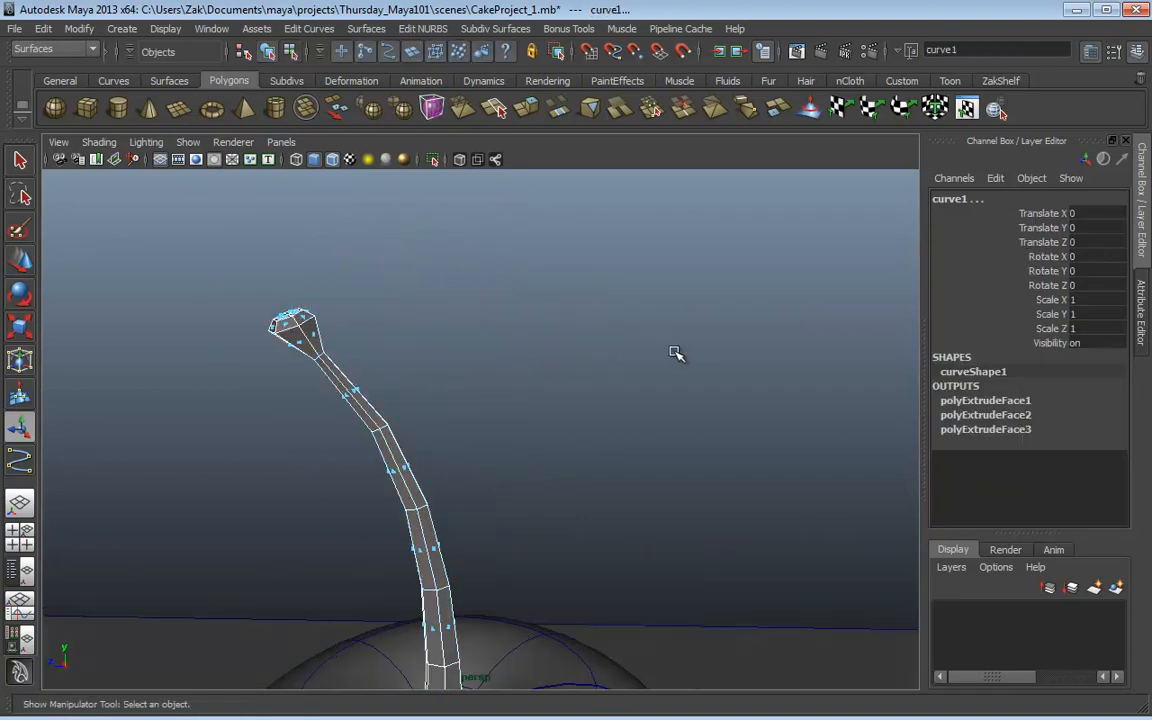
{"action": "left_click", "coordinate": [640, 357]}
{"action": "left_click_drag", "start_coordinate": [640, 357], "coordinate": [609, 345], "text": "alt"}
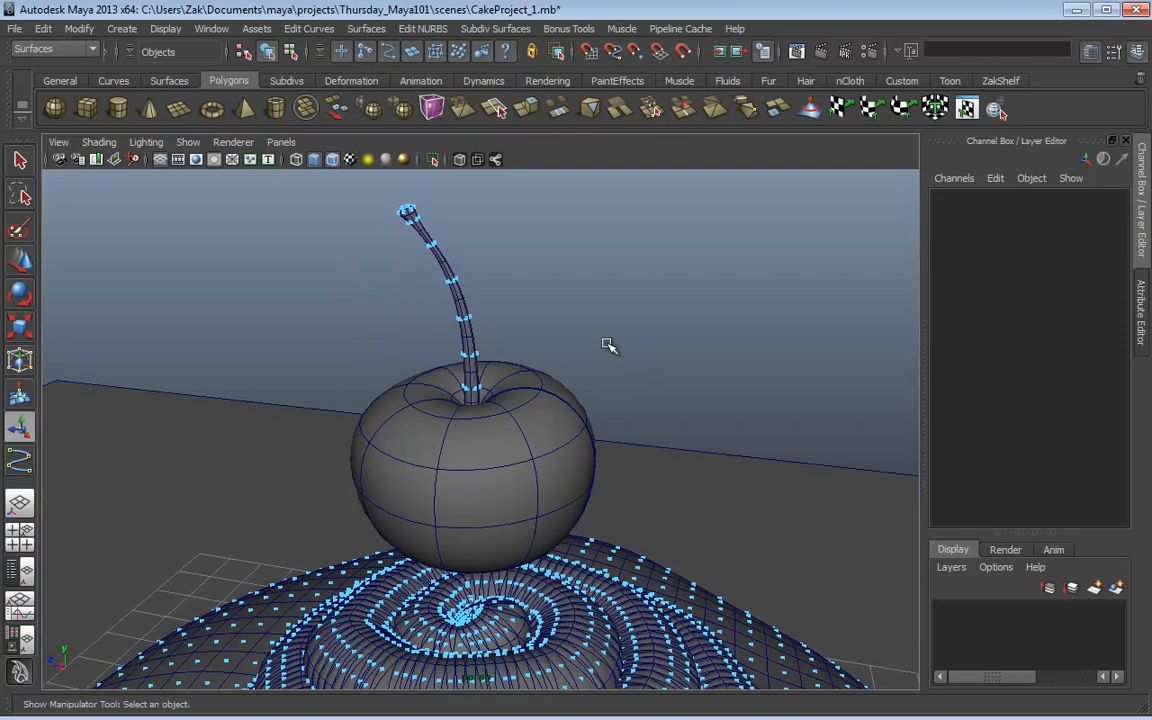
{"action": "left_click_drag", "start_coordinate": [617, 342], "coordinate": [679, 345], "text": "alt"}
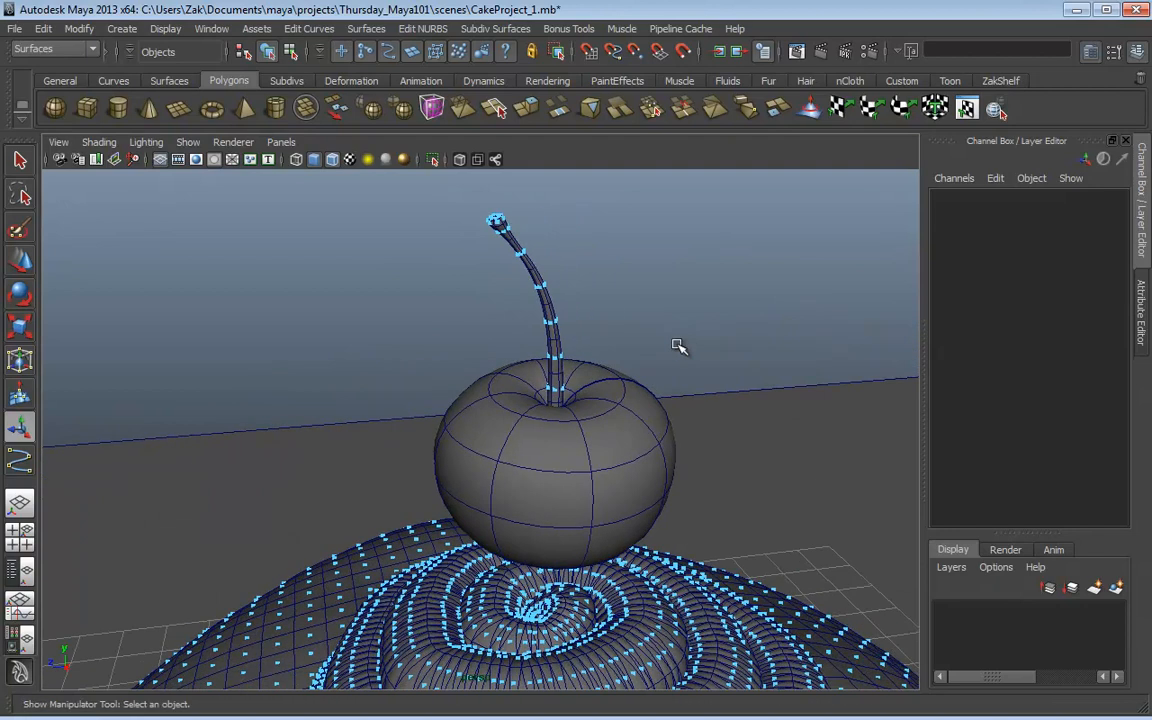
{"action": "left_click_drag", "start_coordinate": [676, 298], "coordinate": [599, 296], "text": "alt"}
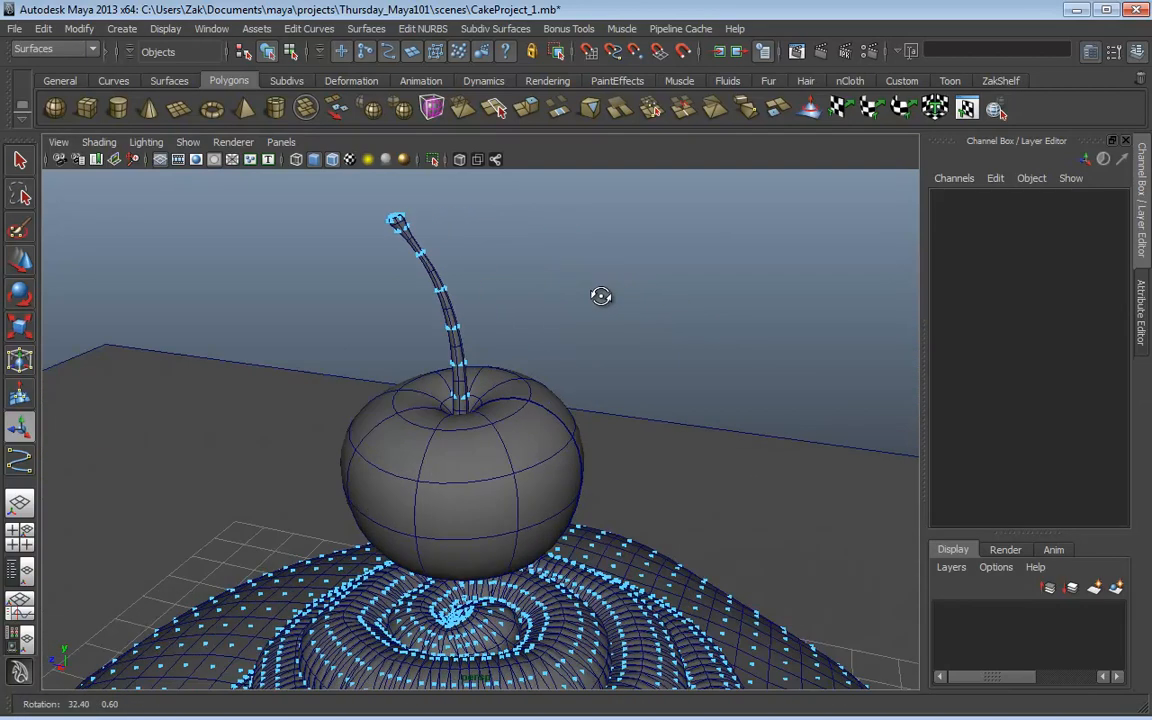
{"action": "right_click_drag", "start_coordinate": [599, 296], "coordinate": [366, 438], "text": "alt"}
{"action": "left_click_drag", "start_coordinate": [498, 527], "coordinate": [625, 427], "text": "alt"}
{"action": "key", "text": "F8"}
{"action": "key", "text": "F8"}
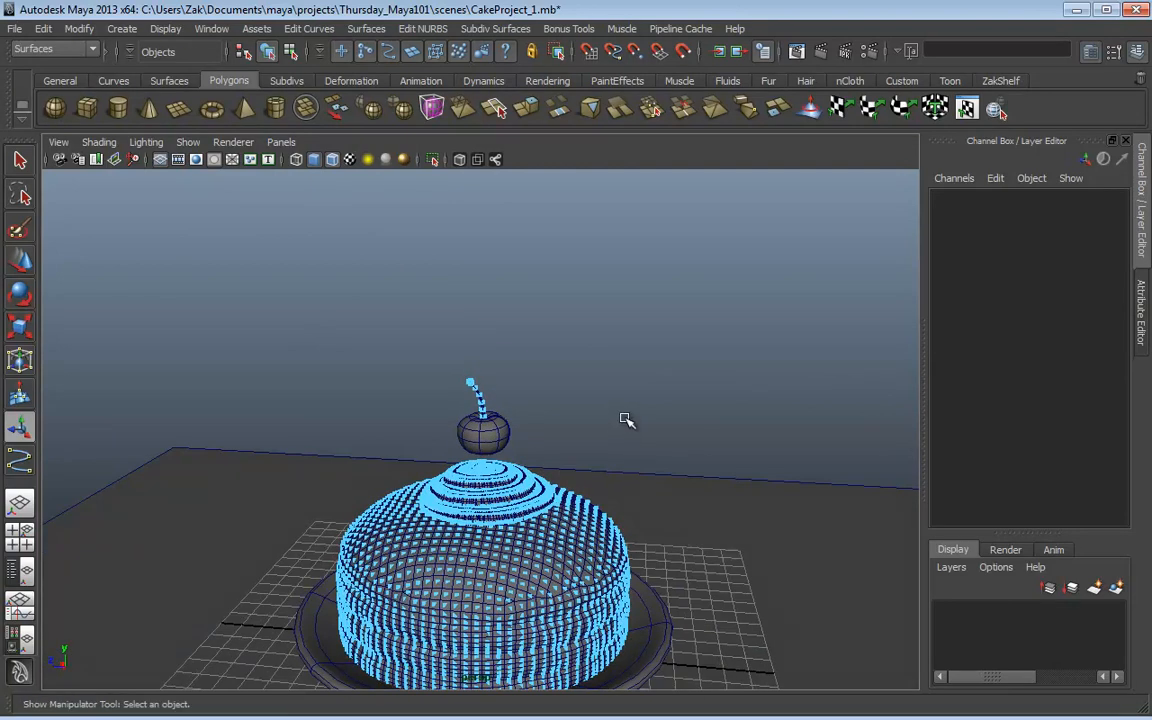
Step: Pick the stem as an object through its faces, check it above the cake, and clear the selection
{"action": "key", "text": "F8"}
{"action": "left_click_drag", "start_coordinate": [626, 419], "coordinate": [542, 401], "text": "alt"}
{"action": "right_click_drag", "start_coordinate": [542, 401], "coordinate": [582, 471], "text": "alt"}
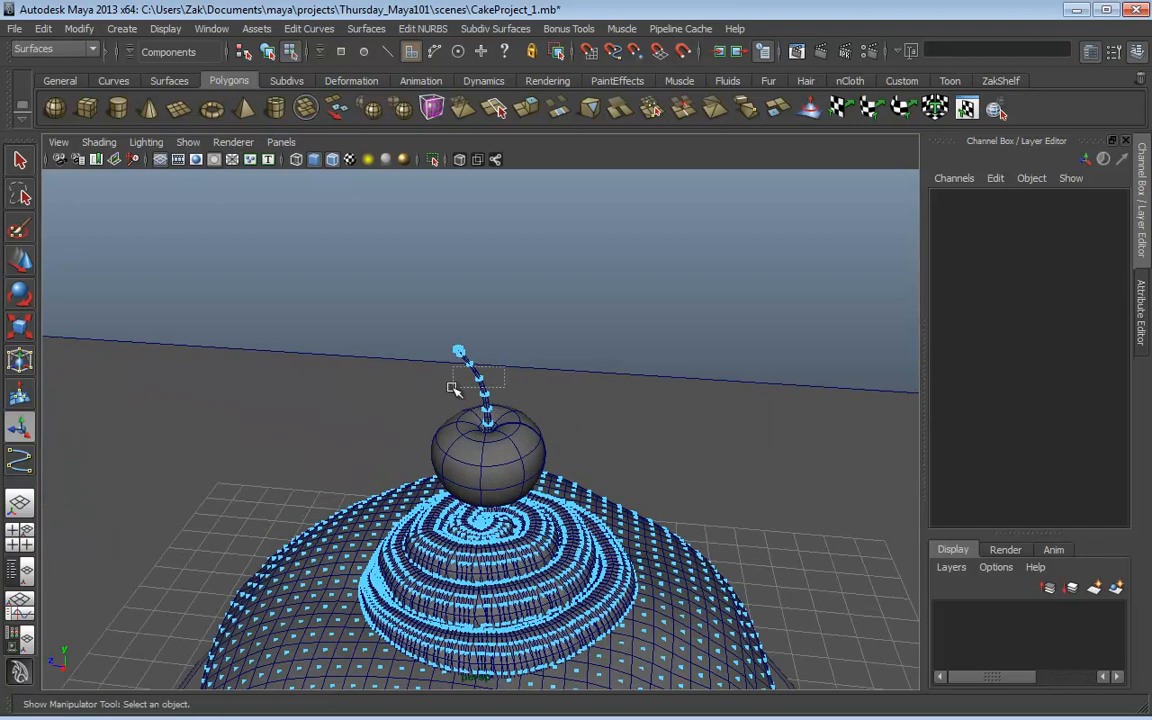
{"action": "left_click_drag", "start_coordinate": [452, 386], "coordinate": [489, 358], "text": "alt"}
{"action": "key", "text": "F8"}
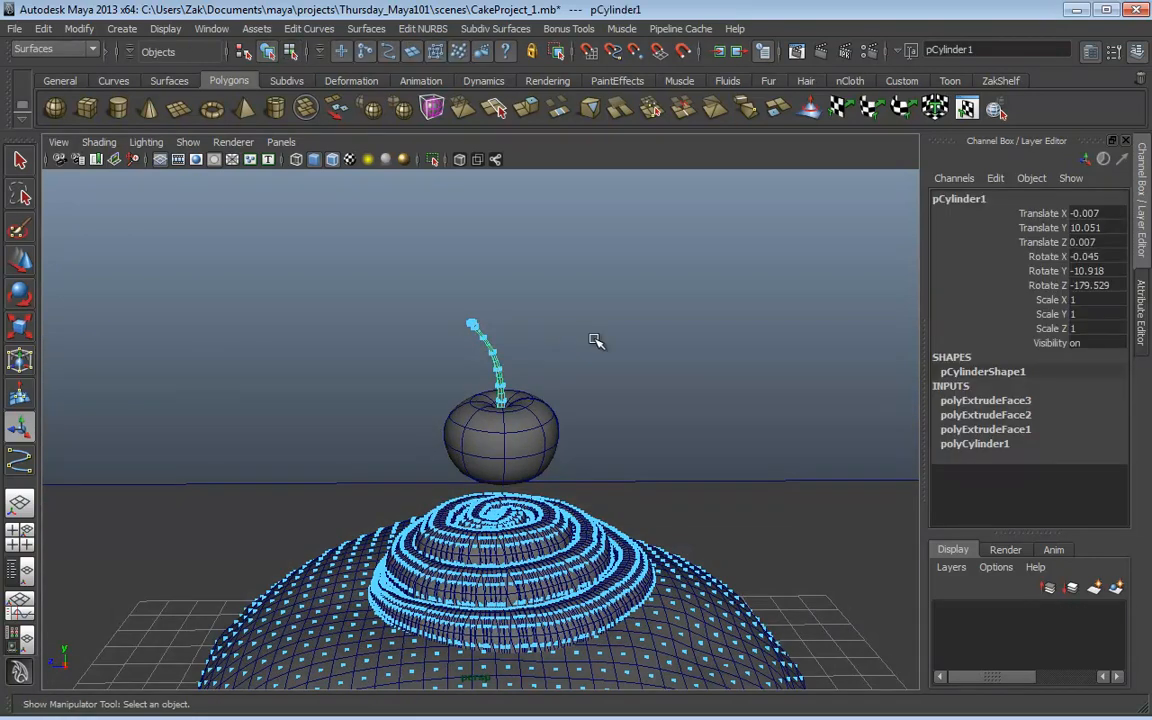
{"action": "middle_click_drag", "start_coordinate": [680, 451], "coordinate": [631, 339], "text": "alt"}
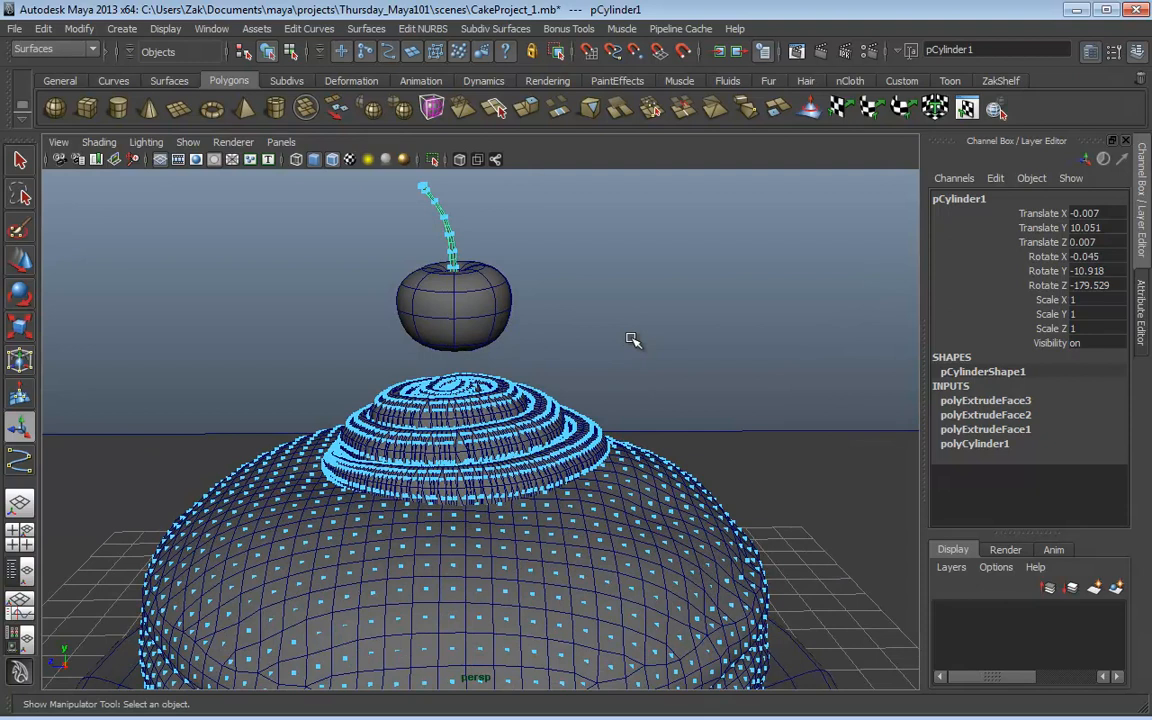
{"action": "left_click_drag", "start_coordinate": [631, 339], "coordinate": [597, 333], "text": "alt"}
{"action": "left_click", "coordinate": [687, 298]}
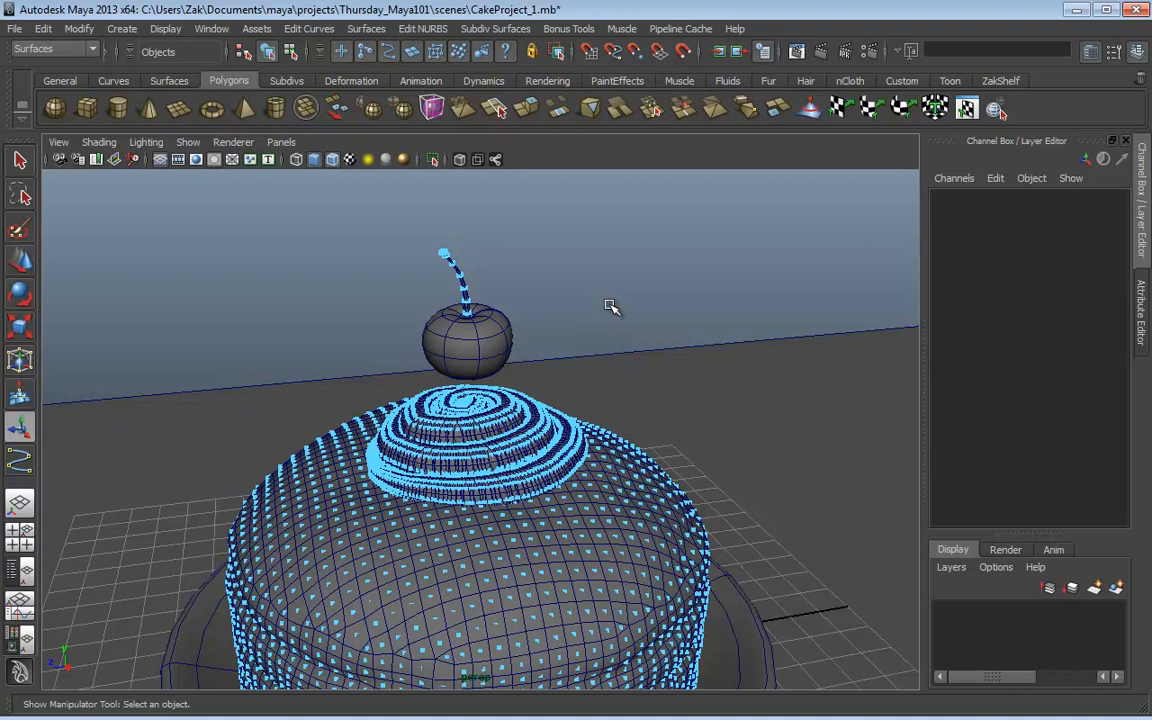
Step: Try deleting the ground plane, and undo the deletion
{"action": "left_click_drag", "start_coordinate": [700, 463], "coordinate": [597, 406], "text": "alt"}
{"action": "left_click", "coordinate": [716, 441]}
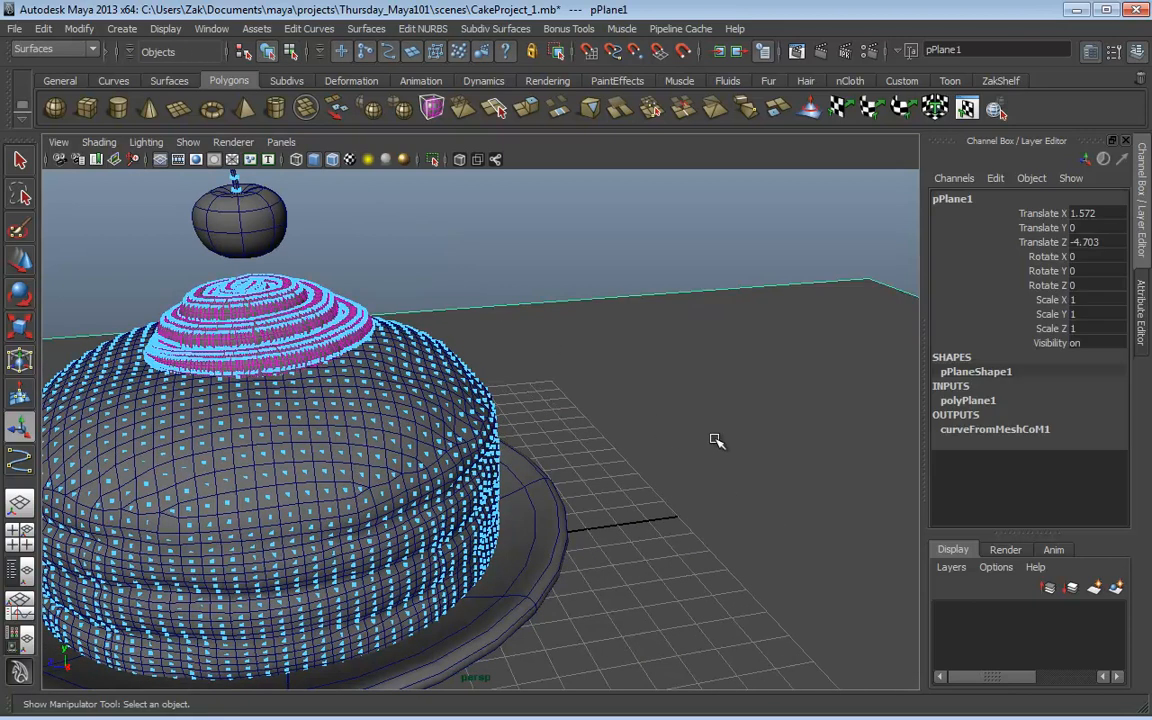
{"action": "left_click_drag", "start_coordinate": [716, 441], "coordinate": [578, 436], "text": "alt"}
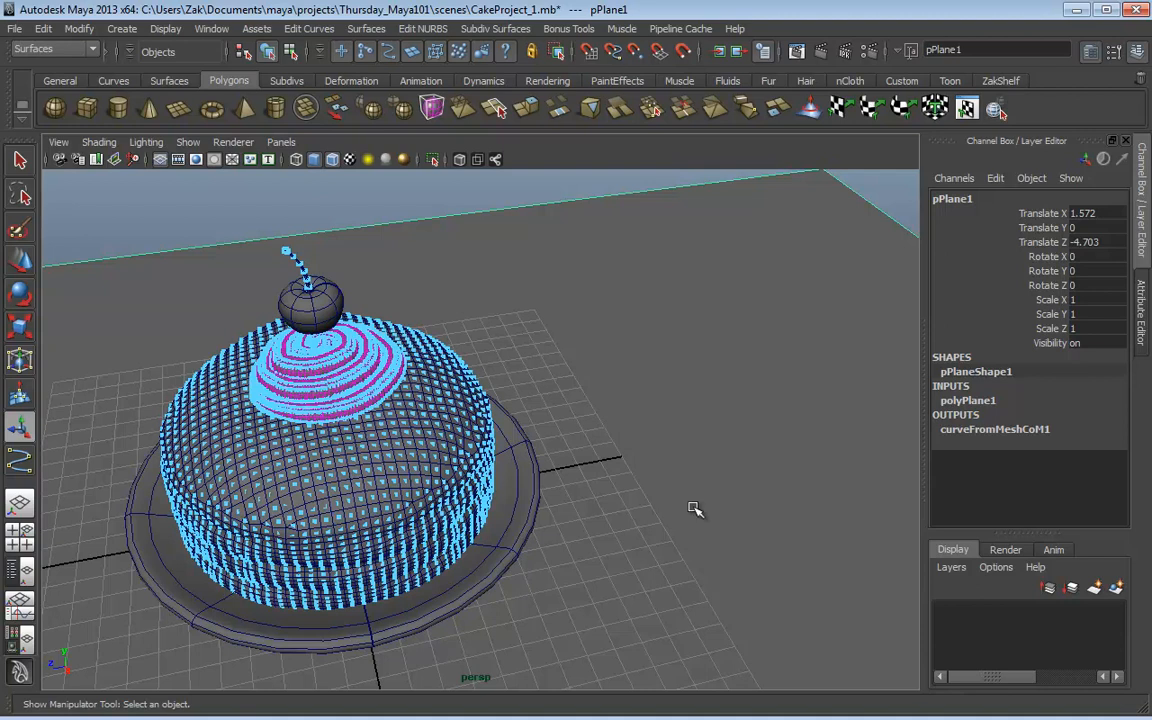
{"action": "key", "text": "Delete"}
{"action": "key", "text": "ctrl+z"}
Step: Select the swirled frosting on top of the cake and delete its construction history
{"action": "left_click_drag", "start_coordinate": [635, 473], "coordinate": [599, 409], "text": "alt"}
{"action": "left_click", "coordinate": [395, 326]}
{"action": "left_click", "coordinate": [351, 328]}
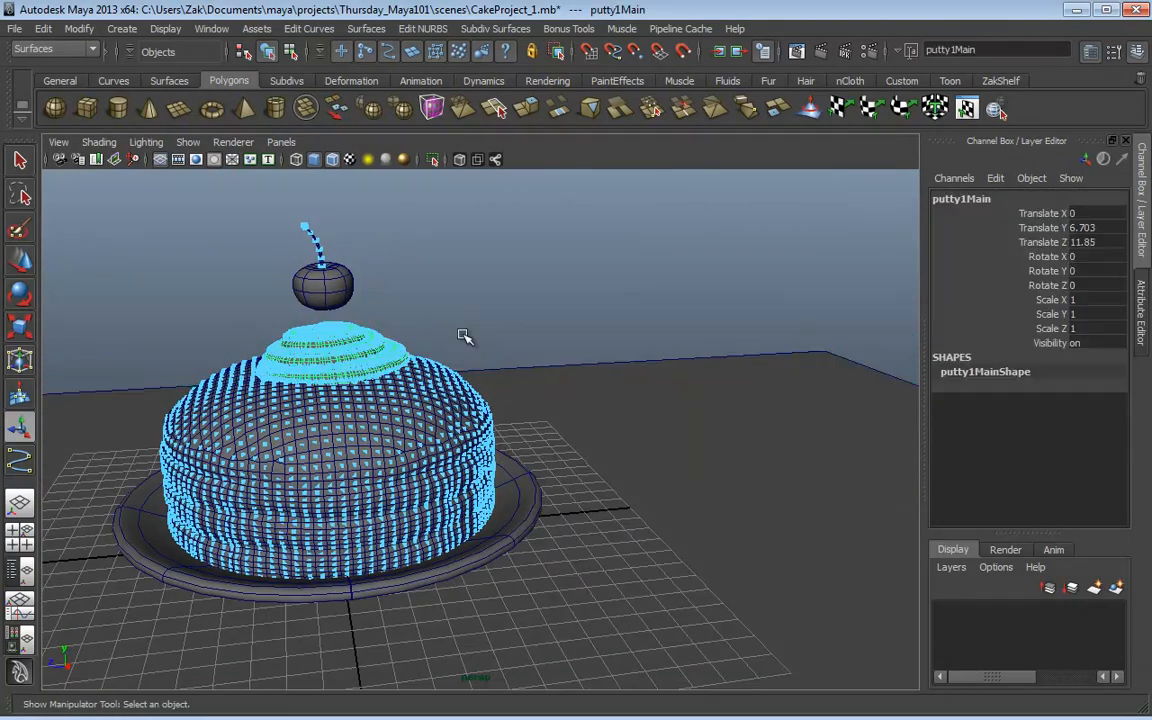
{"action": "left_click_drag", "start_coordinate": [367, 297], "coordinate": [378, 334], "text": "alt"}
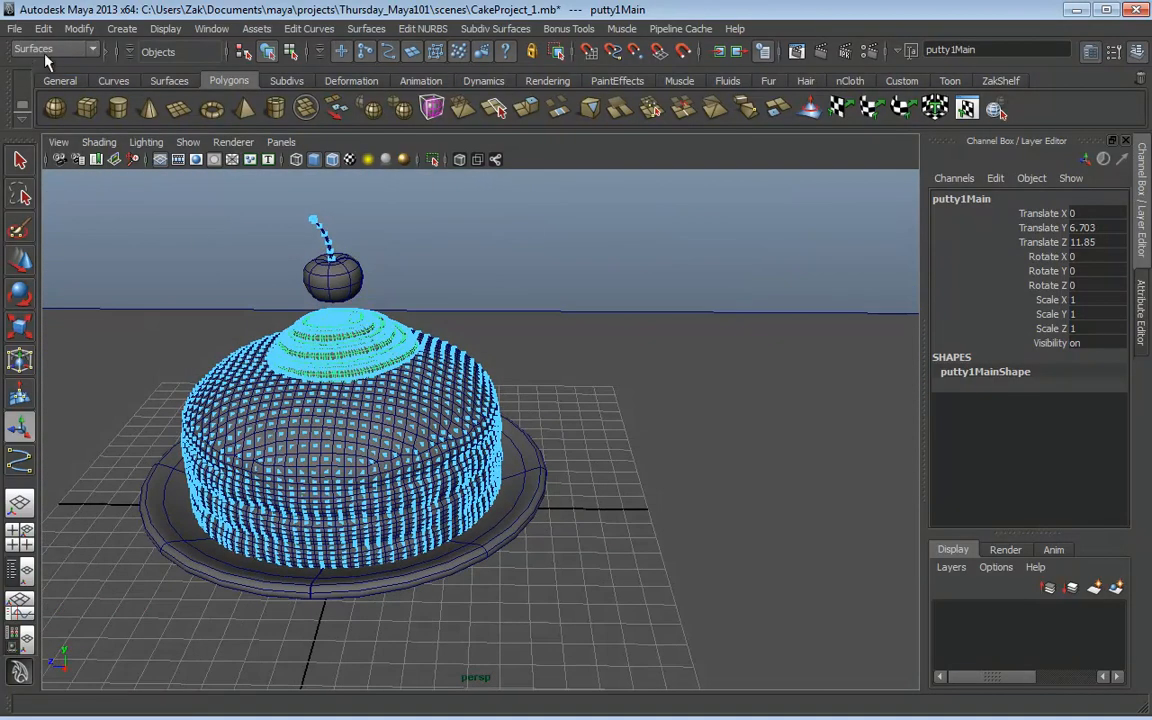
{"action": "left_click", "coordinate": [43, 28]}
{"action": "mouse_move", "coordinate": [100, 215]}
{"action": "left_click", "coordinate": [305, 225]}
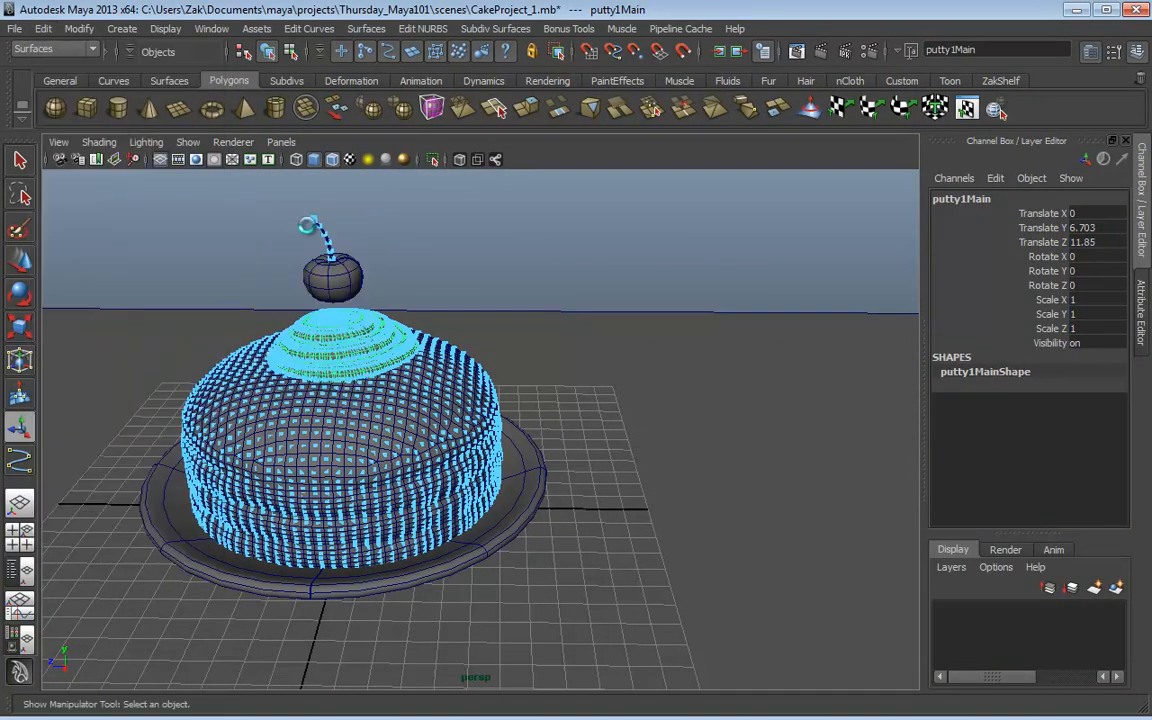
Step: Undo the recent edits back to the fresh extrusion of the stem's tip faces, before they were moved or scaled
{"action": "left_click", "coordinate": [651, 355]}
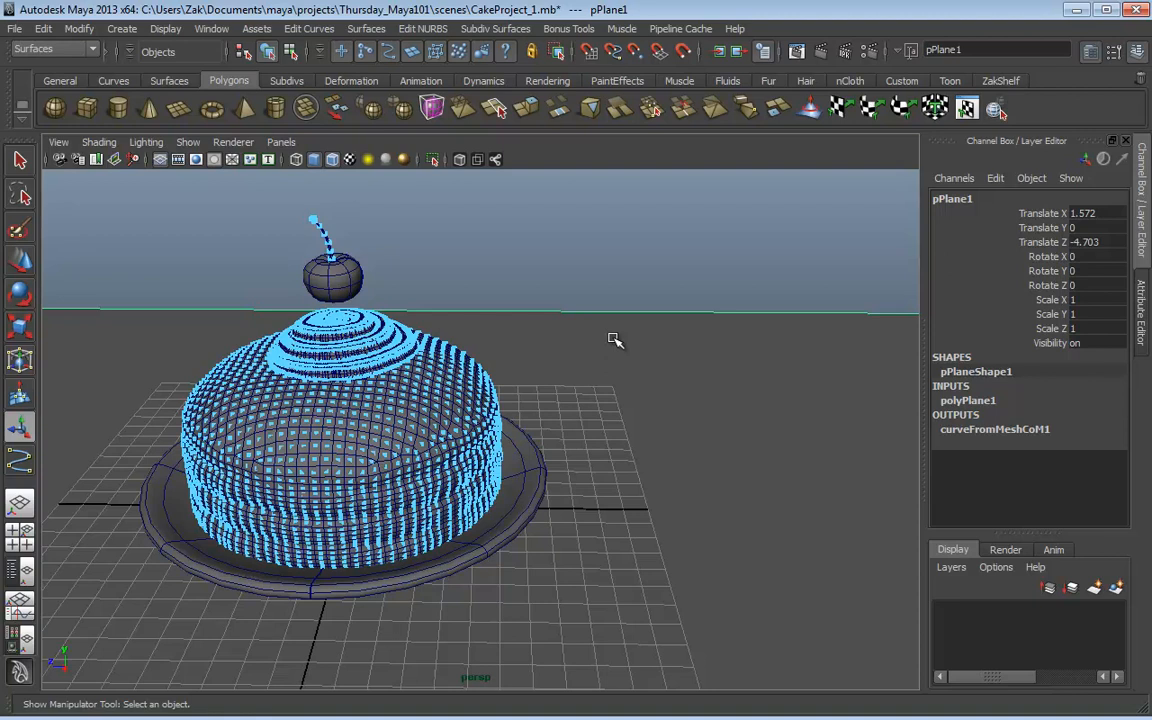
{"action": "left_click_drag", "start_coordinate": [497, 356], "coordinate": [463, 347], "text": "alt"}
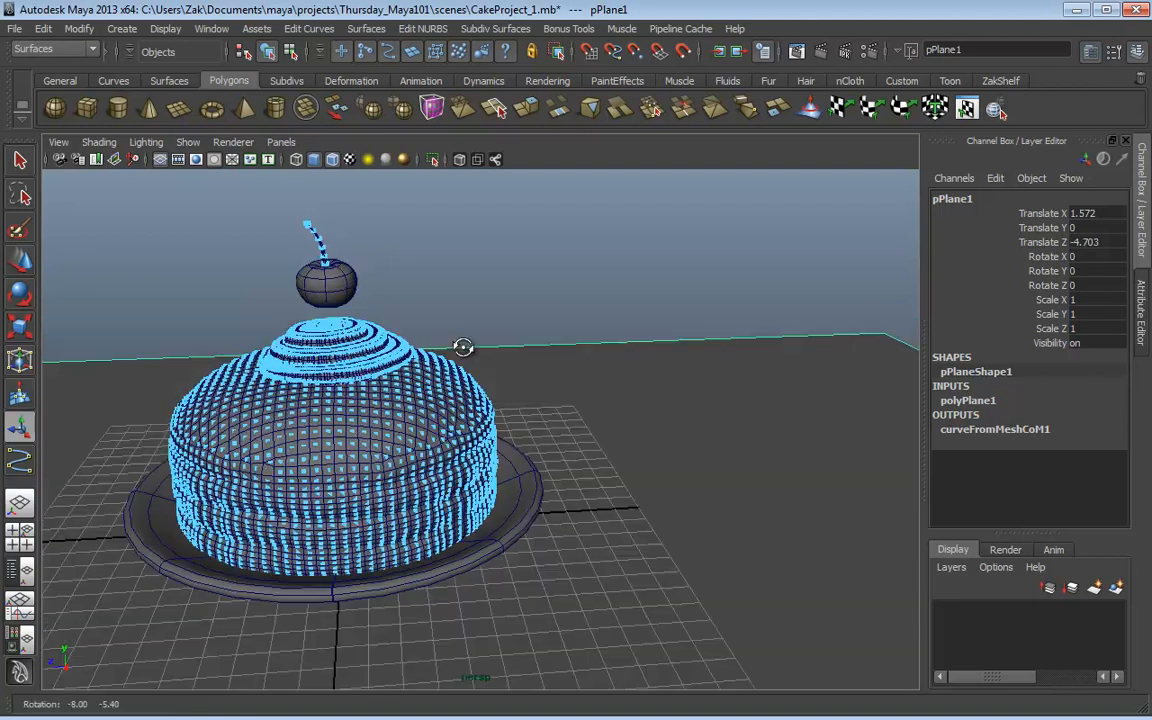
{"action": "middle_click_drag", "start_coordinate": [463, 347], "coordinate": [543, 447], "text": "alt"}
{"action": "right_click_drag", "start_coordinate": [547, 448], "coordinate": [669, 445], "text": "alt"}
{"action": "left_click_drag", "start_coordinate": [669, 445], "coordinate": [587, 412], "text": "alt"}
{"action": "middle_click_drag", "start_coordinate": [466, 388], "coordinate": [503, 508], "text": "alt"}
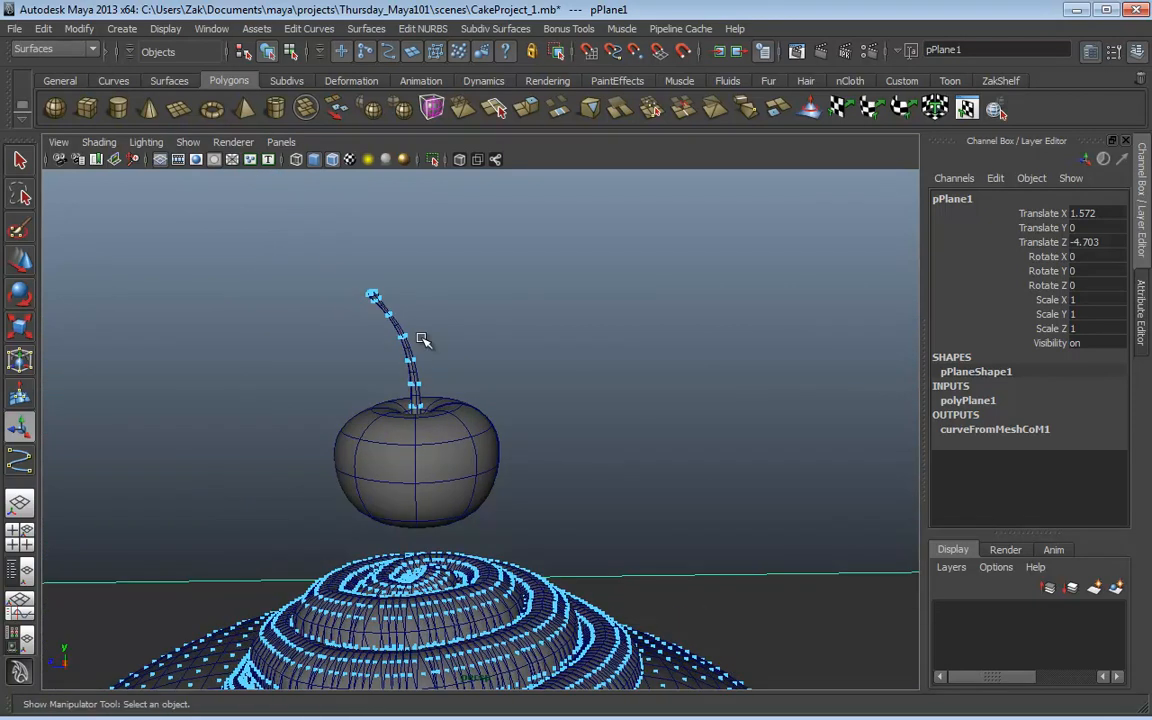
{"action": "key", "text": "z"}
{"action": "key", "text": "z"}
{"action": "key", "text": "z"}
{"action": "key", "text": "z"}
{"action": "key", "text": "z"}
{"action": "key", "text": "z"}
{"action": "key", "text": "z"}
{"action": "key", "text": "z"}
{"action": "key", "text": "z"}
{"action": "key", "text": "z"}
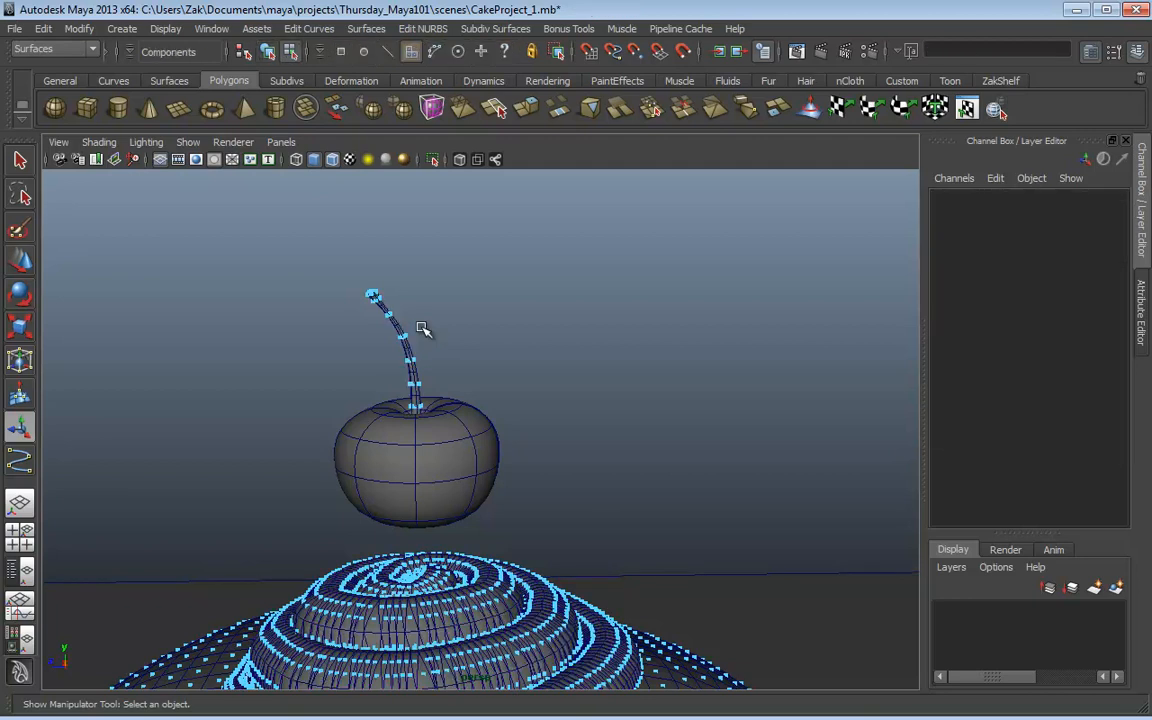
{"action": "key", "text": "z"}
{"action": "key", "text": "z"}
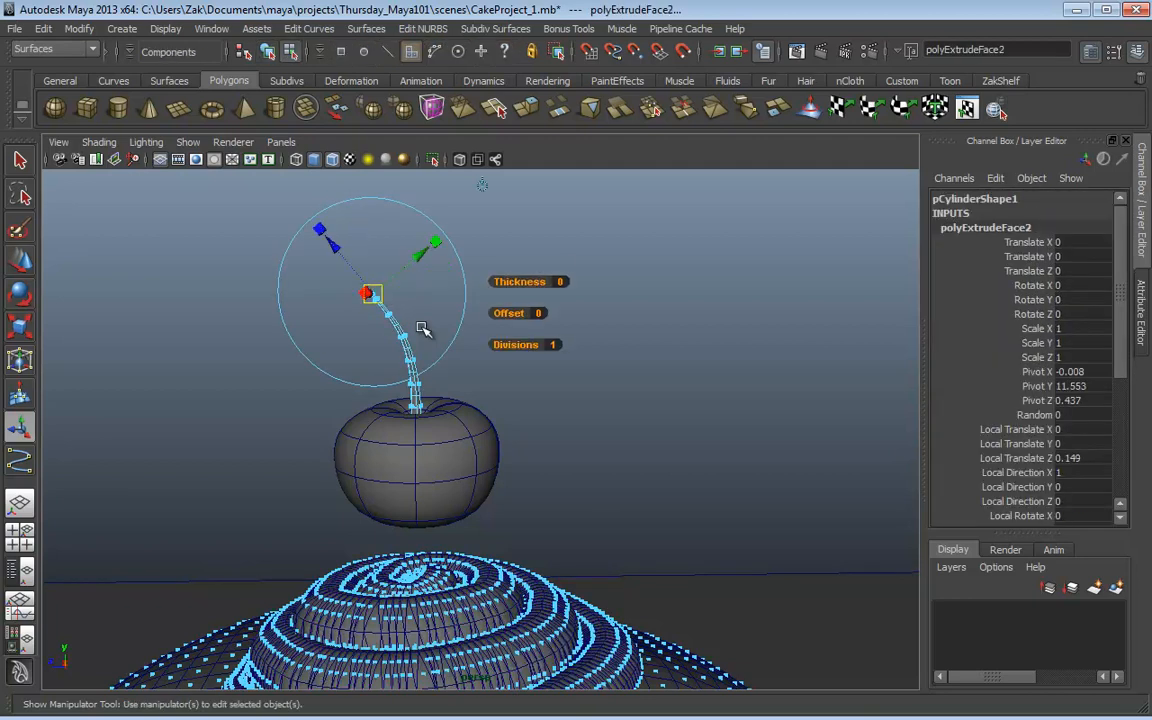
{"action": "middle_click_drag", "start_coordinate": [422, 328], "coordinate": [497, 403], "text": "alt"}
{"action": "right_click_drag", "start_coordinate": [497, 403], "coordinate": [902, 465], "text": "alt"}
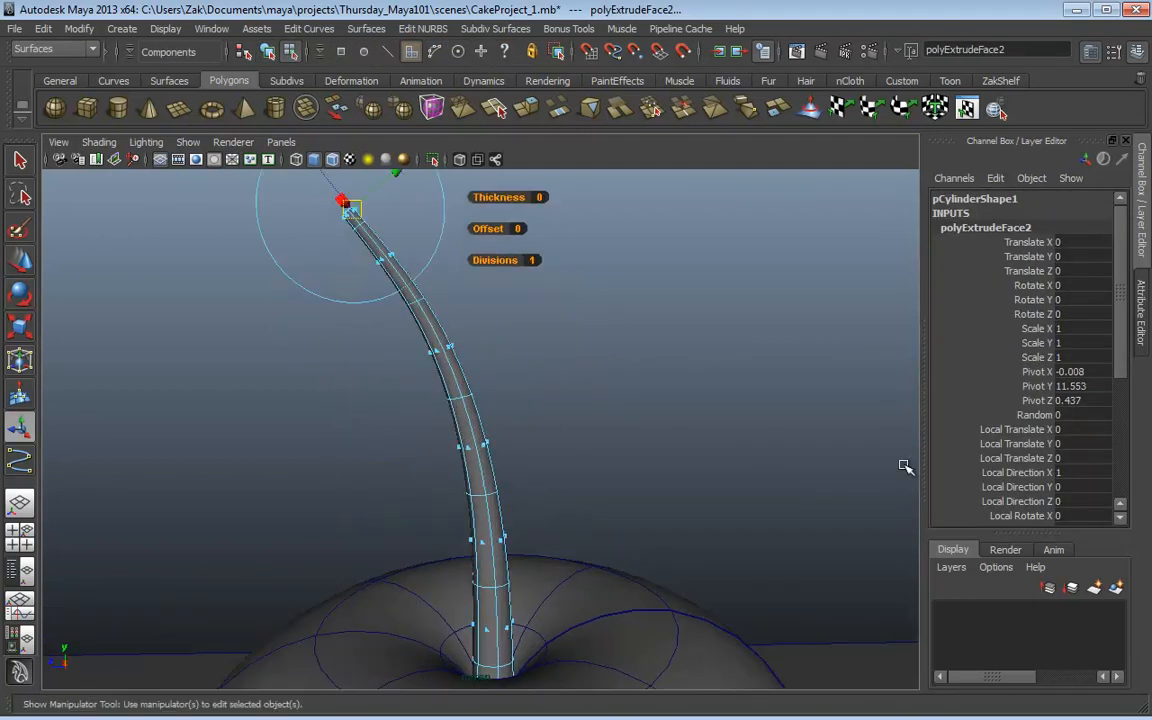
Step: Return the stem to unsmoothed display and frame its tip with the extrusion handles in view
{"action": "middle_click_drag", "start_coordinate": [520, 375], "coordinate": [584, 483], "text": "alt"}
{"action": "right_click_drag", "start_coordinate": [584, 483], "coordinate": [628, 462], "text": "alt"}
{"action": "left_click_drag", "start_coordinate": [628, 462], "coordinate": [575, 515], "text": "alt"}
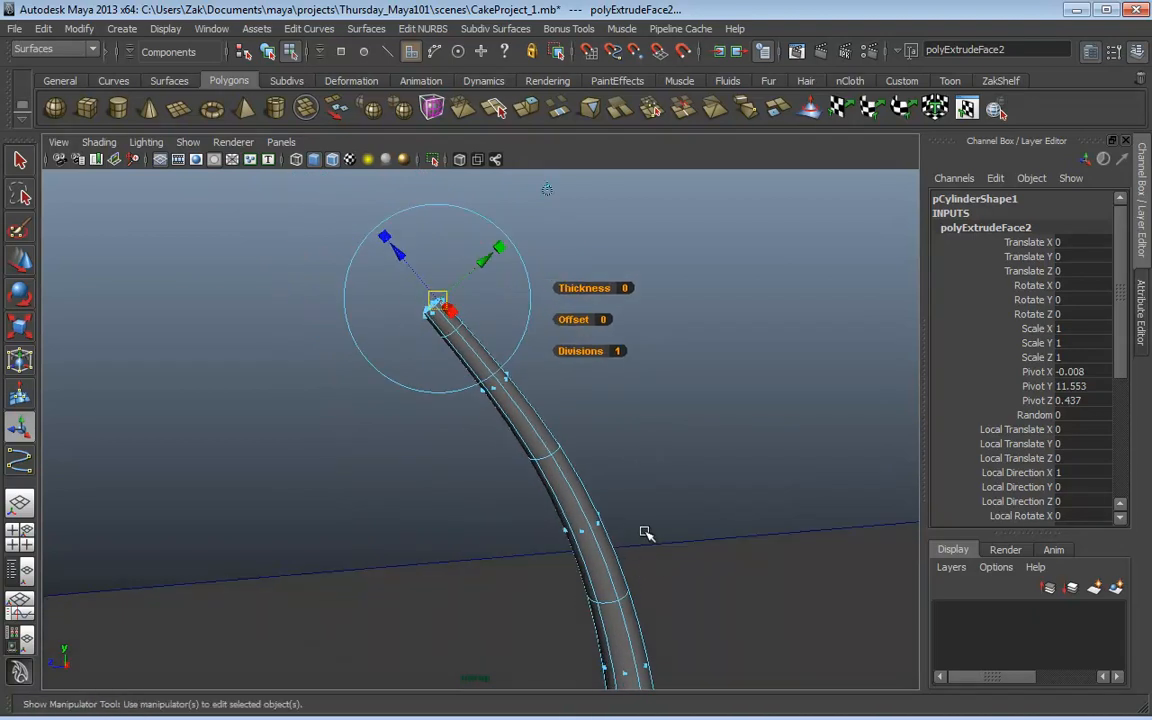
{"action": "key", "text": "1"}
{"action": "right_click_drag", "start_coordinate": [570, 472], "coordinate": [497, 494], "text": "alt"}
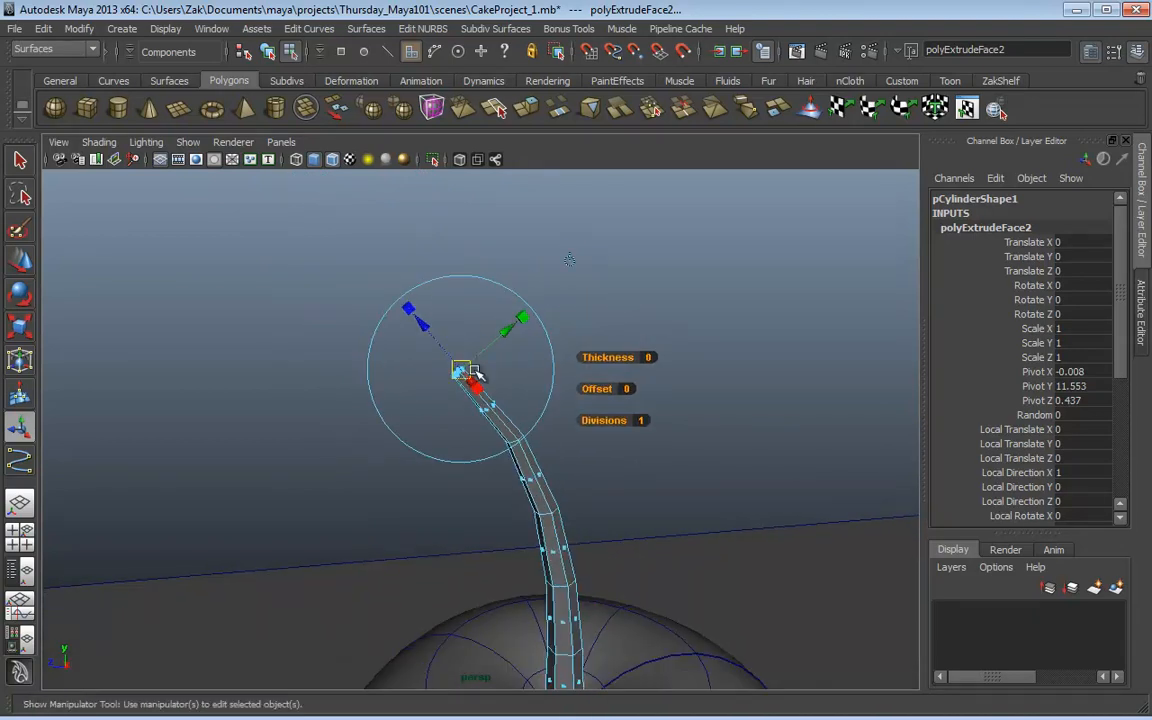
{"action": "left_click_drag", "start_coordinate": [475, 371], "coordinate": [490, 404], "text": "alt"}
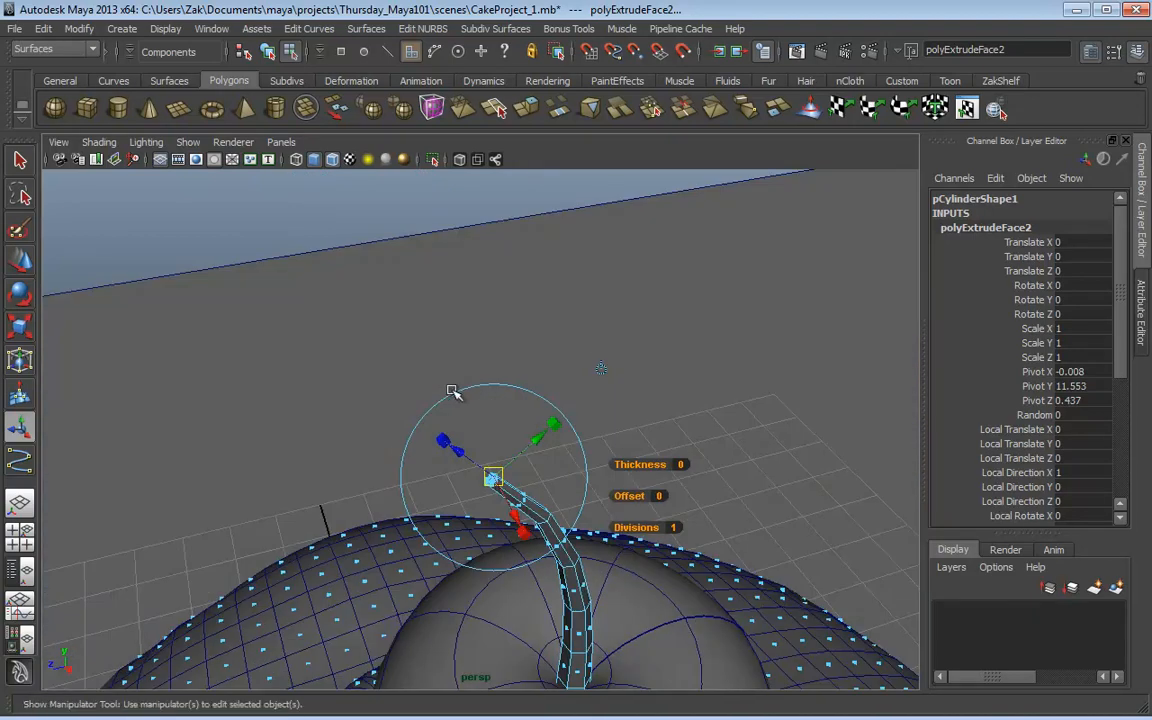
{"action": "right_click_drag", "start_coordinate": [452, 391], "coordinate": [609, 419], "text": "alt"}
{"action": "left_click_drag", "start_coordinate": [609, 419], "coordinate": [590, 377], "text": "alt"}
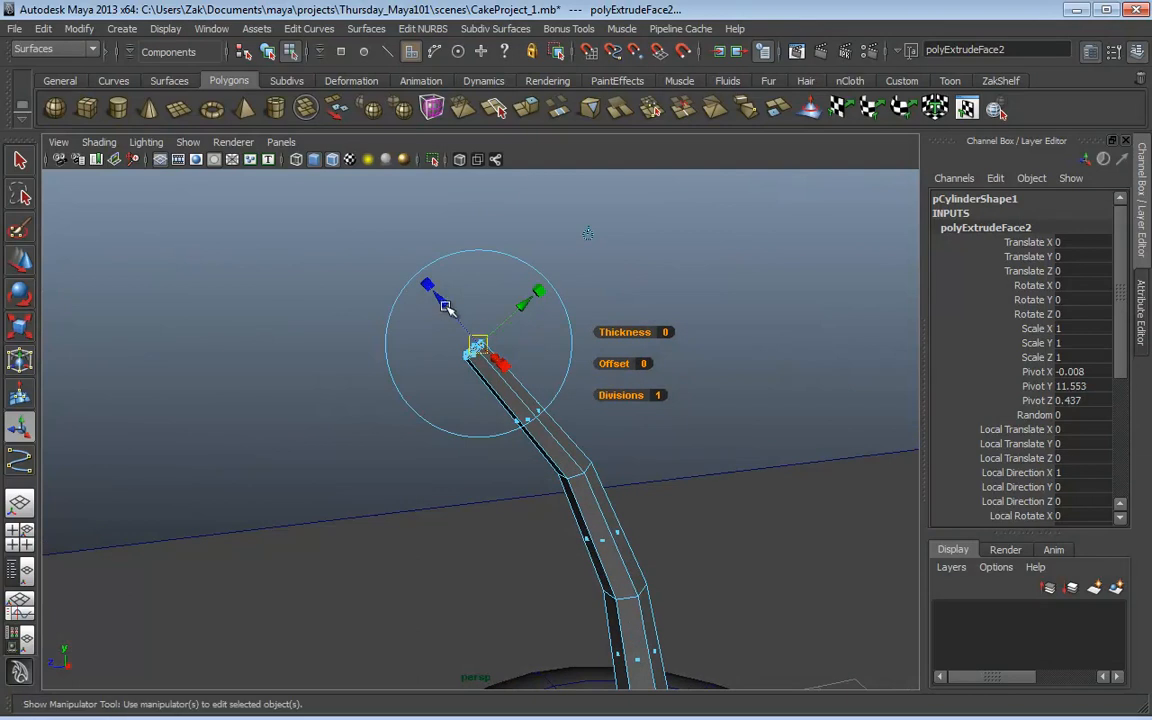
Step: Pull the stem's extruded tip faces outward about 0.23 and scale them up uniformly to about 6.8 times
{"action": "left_click_drag", "start_coordinate": [444, 303], "coordinate": [353, 223]}
{"action": "middle_click_drag", "start_coordinate": [389, 281], "coordinate": [421, 359], "text": "alt"}
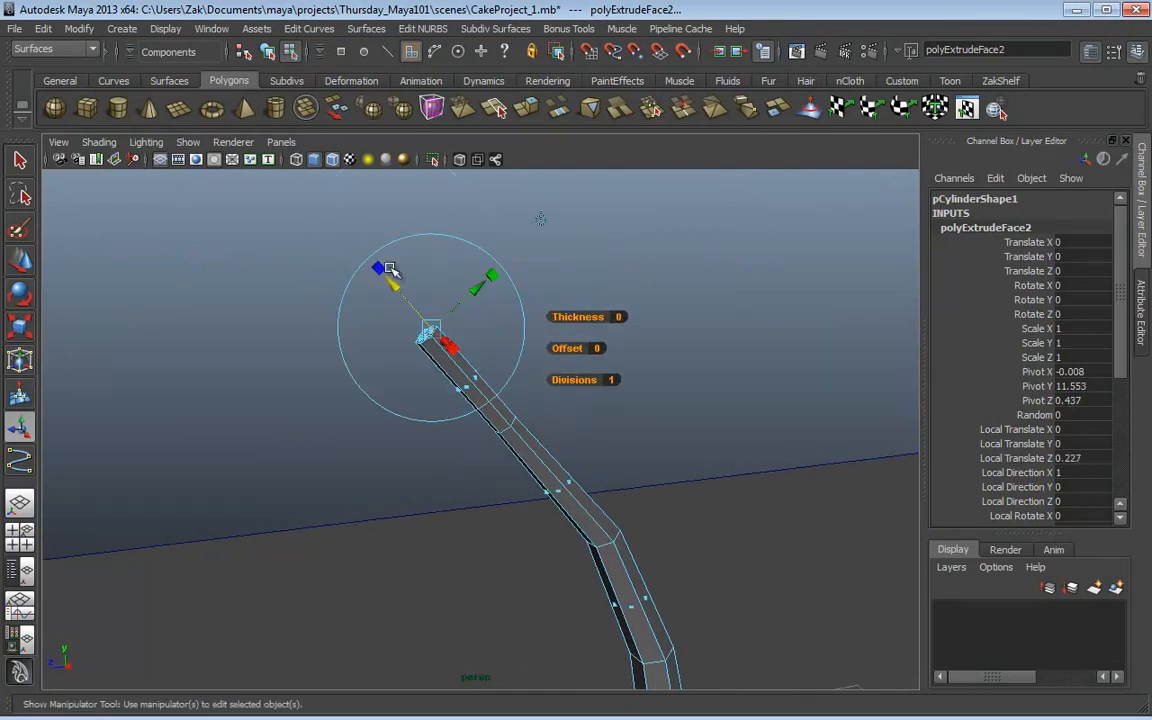
{"action": "left_click", "coordinate": [381, 266]}
{"action": "left_click_drag", "start_coordinate": [432, 329], "coordinate": [745, 337]}
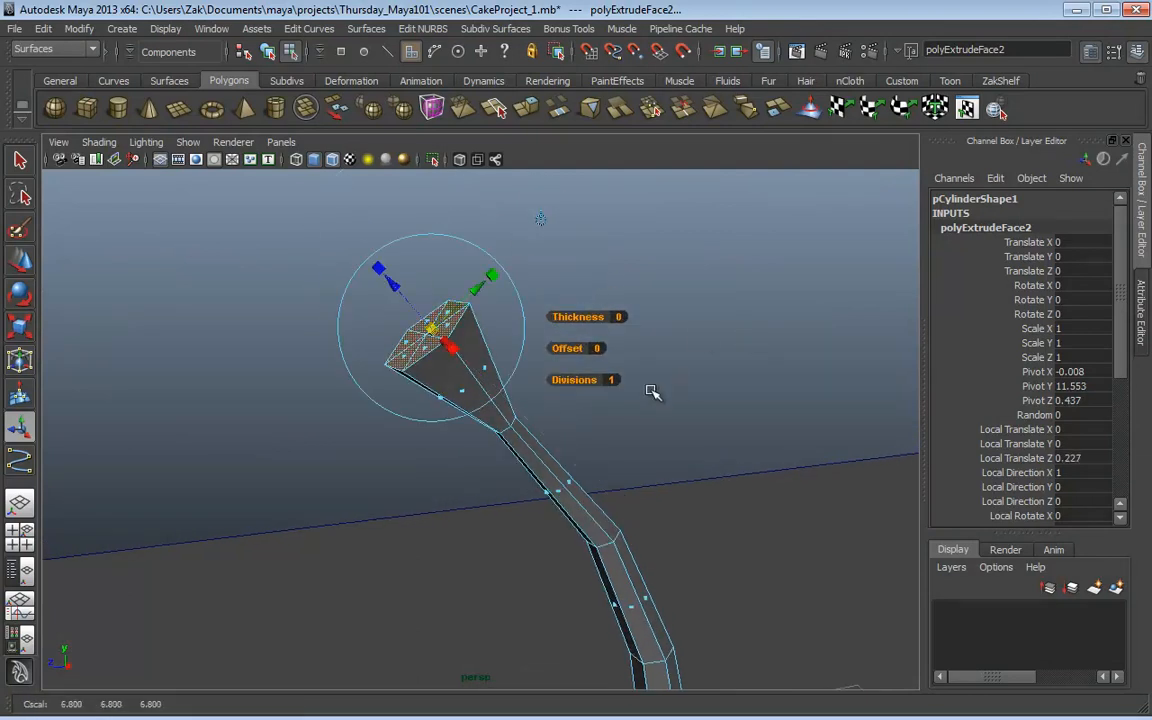
Step: Tilt the flared tip faces about -21 degrees on their local X axis and nudge them in to about 0.224
{"action": "left_click", "coordinate": [456, 240]}
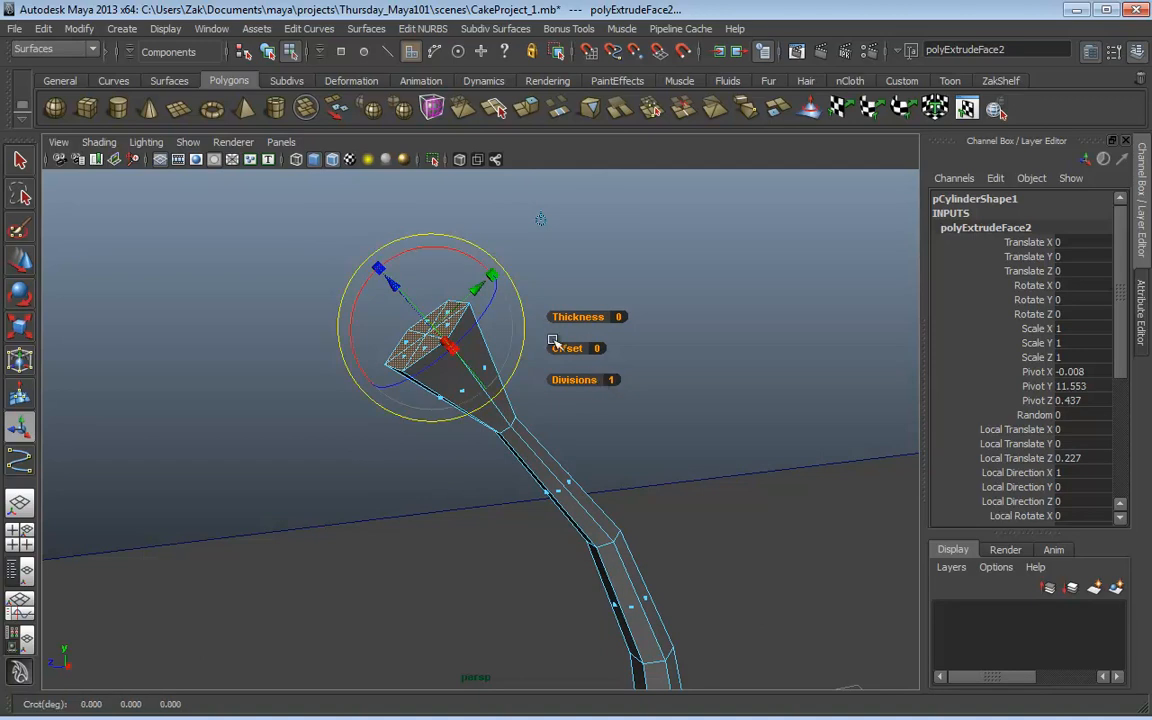
{"action": "left_click_drag", "start_coordinate": [490, 302], "coordinate": [525, 300]}
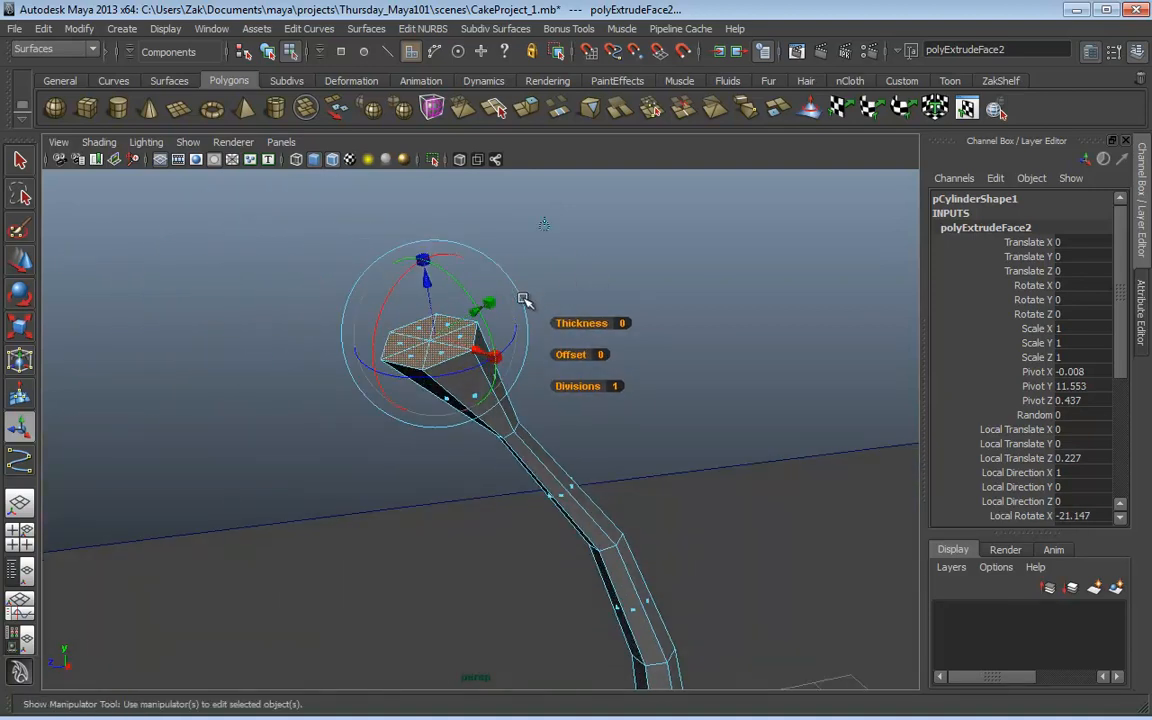
{"action": "left_click_drag", "start_coordinate": [424, 262], "coordinate": [429, 289]}
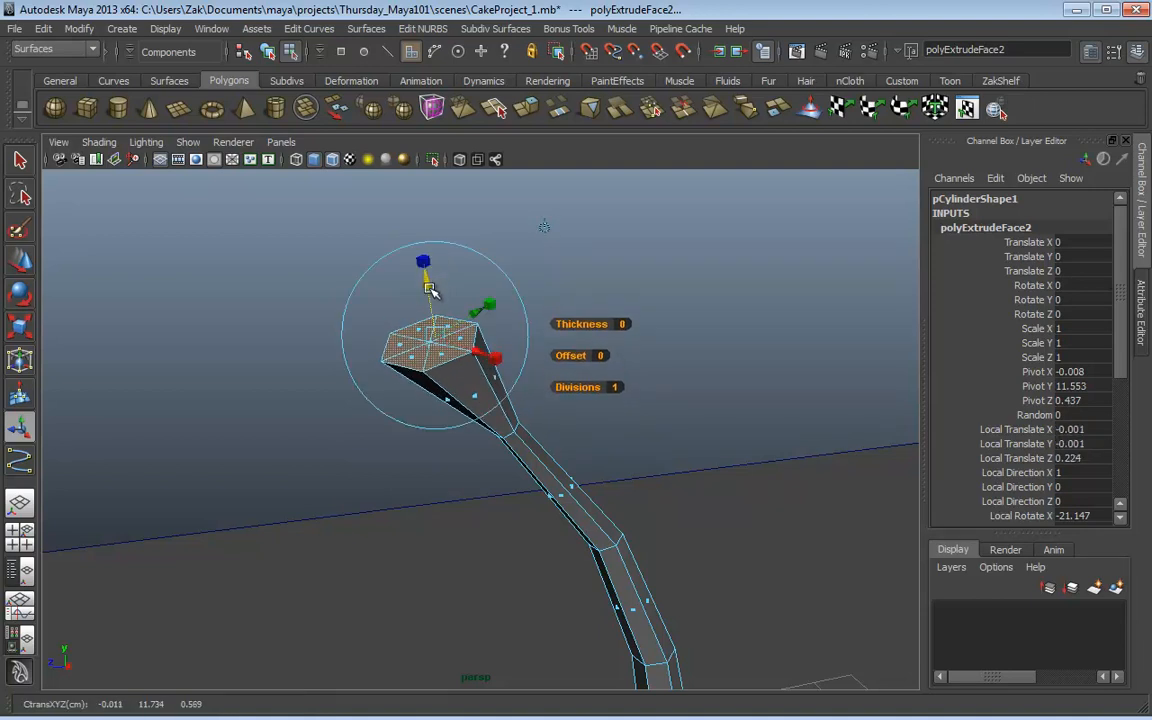
Step: Extrude the flared tip faces again by about 0.04 and scale the new end faces slightly smaller
{"action": "right_click_drag", "start_coordinate": [488, 246], "coordinate": [490, 258], "text": "shift"}
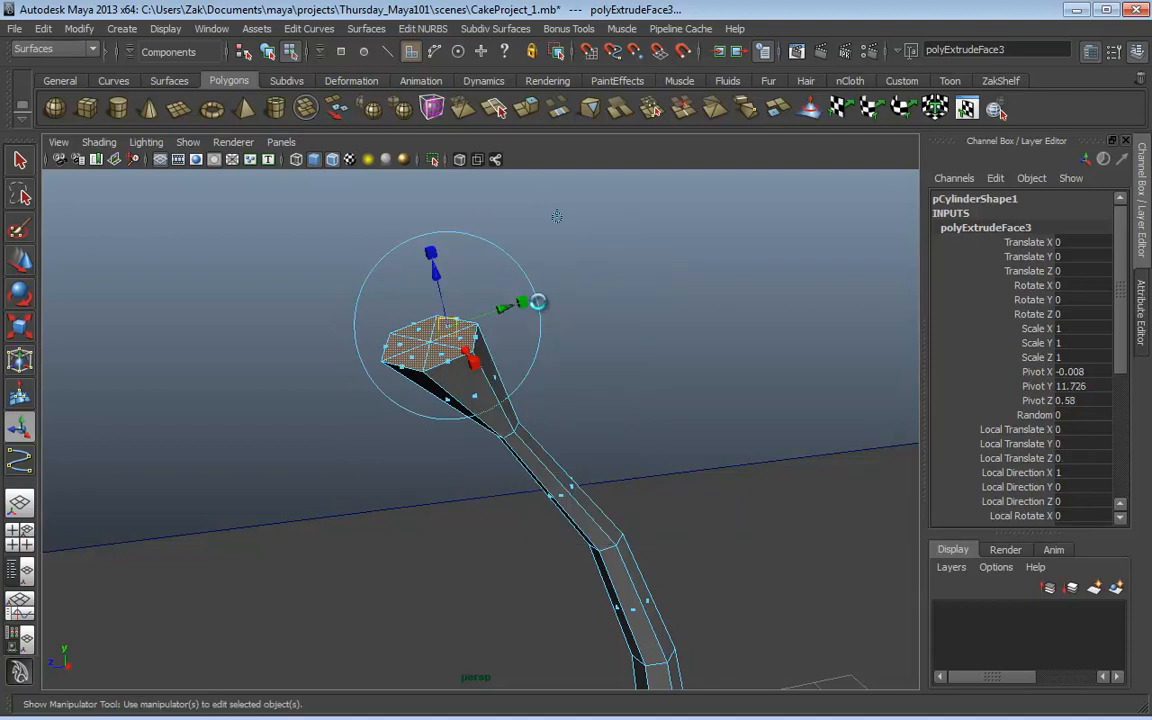
{"action": "left_click_drag", "start_coordinate": [440, 279], "coordinate": [427, 251]}
{"action": "left_click", "coordinate": [423, 222]}
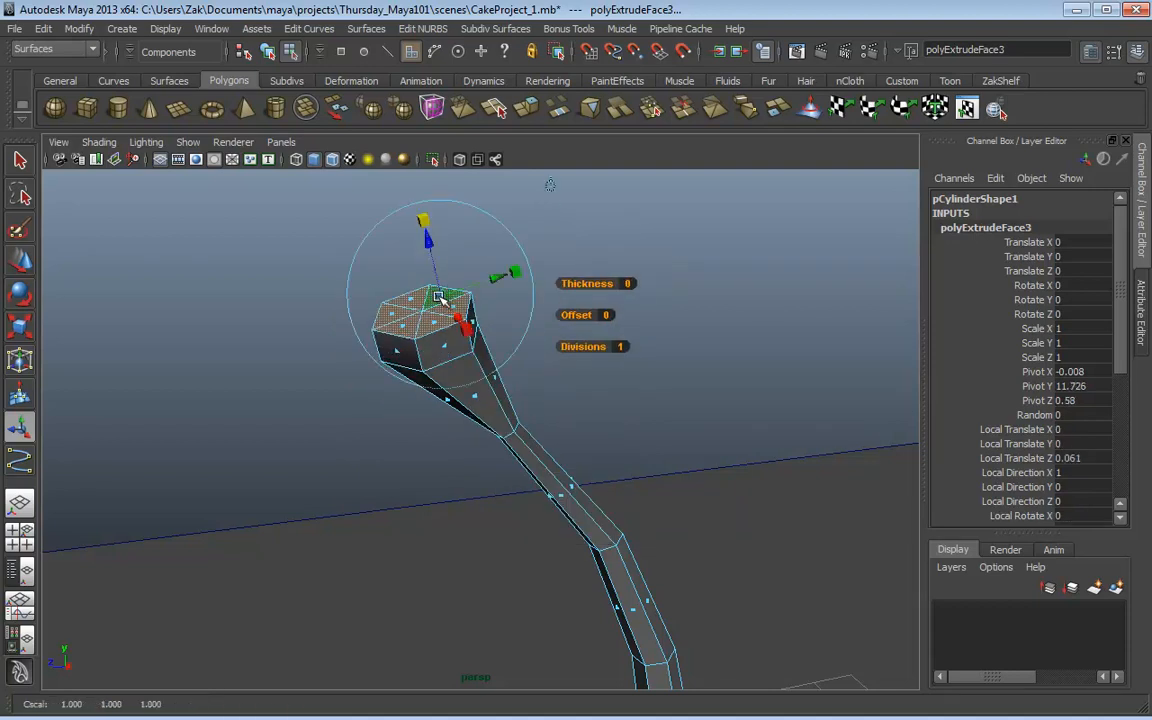
{"action": "left_click_drag", "start_coordinate": [438, 296], "coordinate": [400, 297]}
{"action": "left_click_drag", "start_coordinate": [432, 246], "coordinate": [433, 256]}
Step: Leave face editing and examine the finished stem, the fruit and the swirled frosting on the whole cake
{"action": "mouse_move", "coordinate": [602, 257]}
{"action": "left_mouse_down", "text": "alt"}
{"action": "mouse_move", "coordinate": [618, 236]}
{"action": "mouse_move", "coordinate": [597, 224]}
{"action": "mouse_move", "coordinate": [617, 275]}
{"action": "left_mouse_up", "text": "alt"}
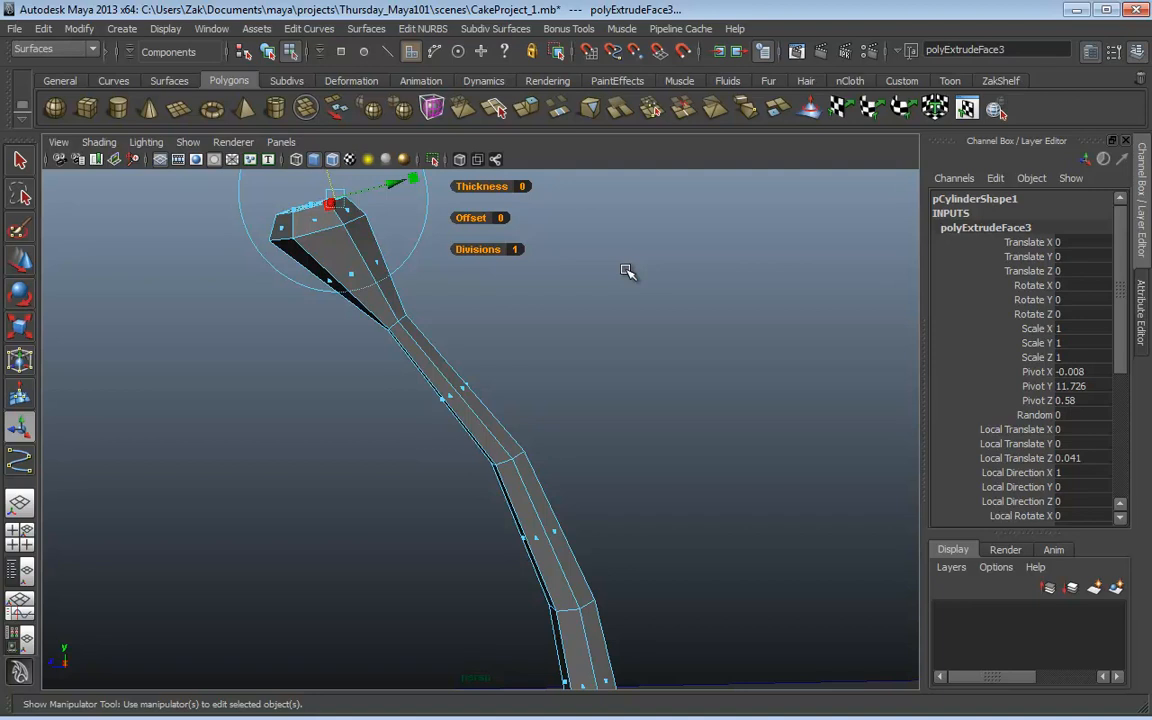
{"action": "scroll", "coordinate": [607, 314], "scroll_direction": "down", "scroll_amount": 8}
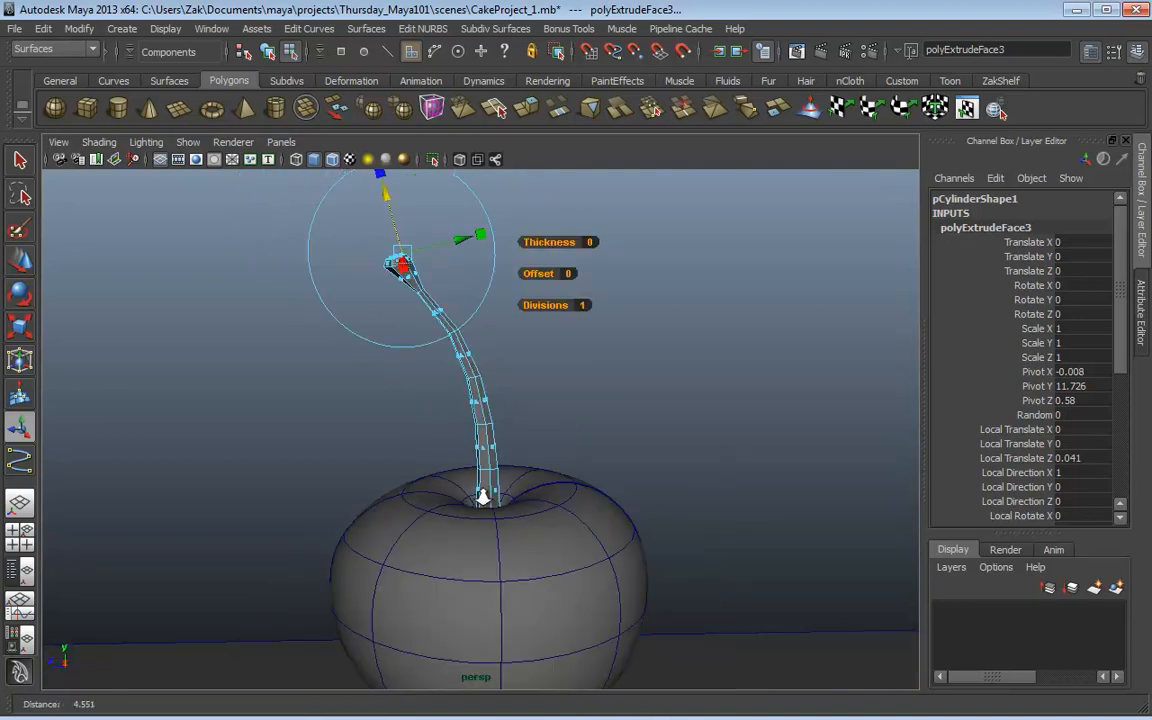
{"action": "scroll", "coordinate": [483, 497], "scroll_direction": "down", "scroll_amount": 6}
{"action": "key", "text": "F8"}
{"action": "left_click", "coordinate": [665, 466]}
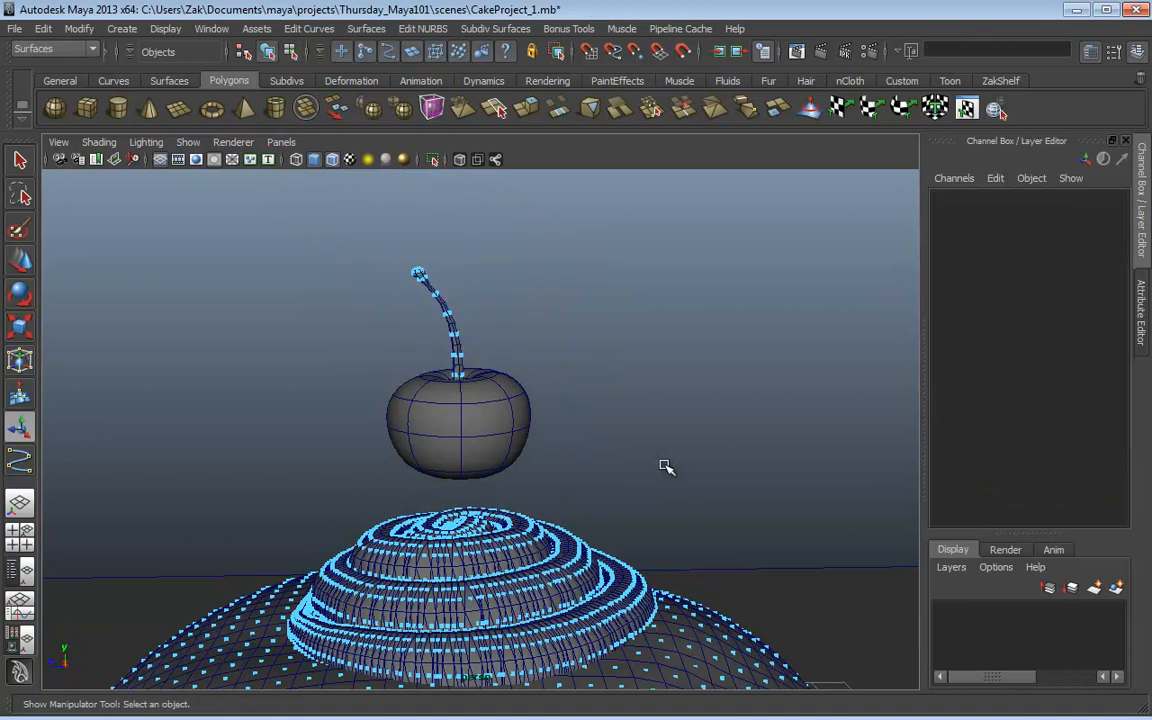
{"action": "left_click_drag", "start_coordinate": [665, 466], "coordinate": [611, 566], "text": "alt"}
{"action": "left_click", "coordinate": [514, 587]}
{"action": "middle_click_drag", "start_coordinate": [634, 601], "coordinate": [627, 442], "text": "alt"}
{"action": "right_click_drag", "start_coordinate": [627, 442], "coordinate": [512, 506], "text": "alt"}
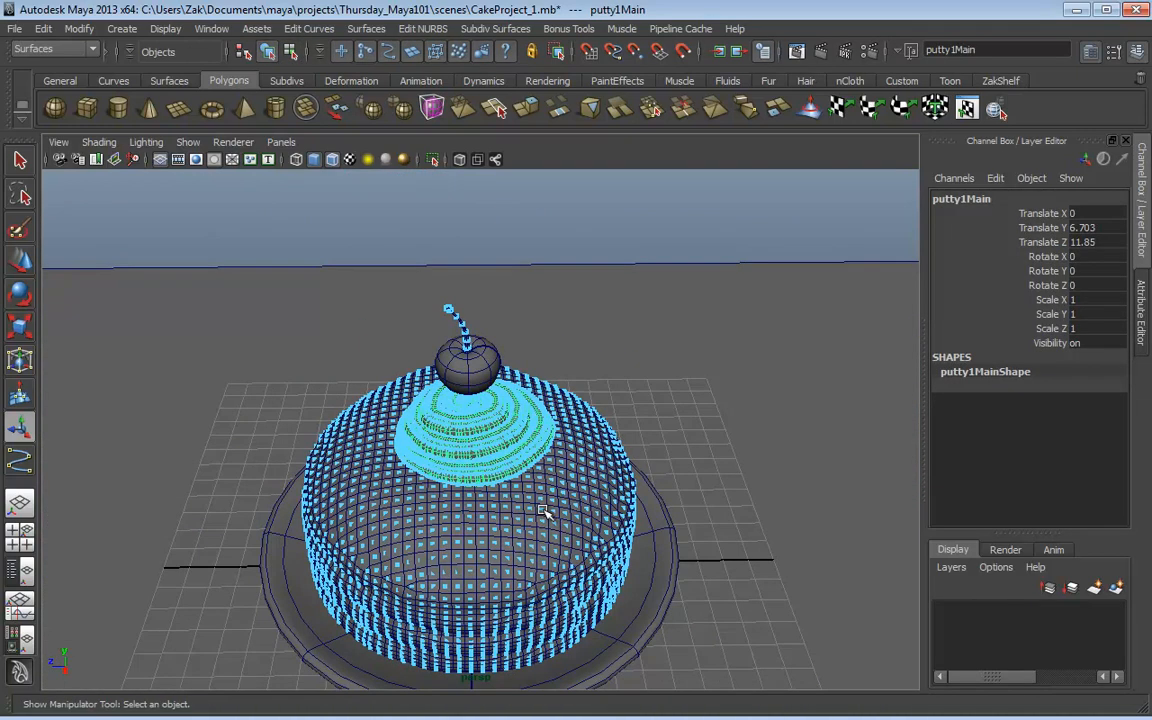
{"action": "middle_click_drag", "start_coordinate": [580, 487], "coordinate": [377, 421], "text": "alt"}
Step: Select the ground plane beside the cake and make it paintable for Paint Effects
{"action": "left_click", "coordinate": [687, 422]}
{"action": "middle_click_drag", "start_coordinate": [687, 422], "coordinate": [590, 388], "text": "alt"}
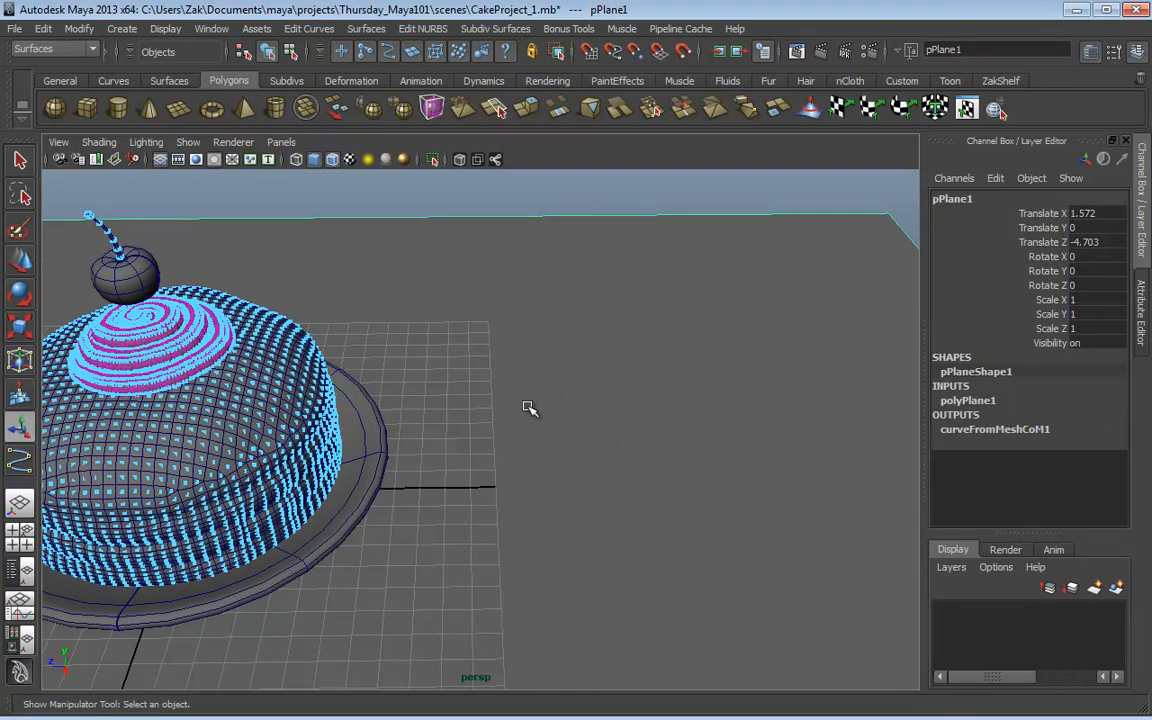
{"action": "middle_click_drag", "start_coordinate": [505, 470], "coordinate": [450, 459], "text": "alt"}
{"action": "right_click_drag", "start_coordinate": [440, 463], "coordinate": [604, 467], "text": "alt"}
{"action": "middle_click_drag", "start_coordinate": [604, 467], "coordinate": [582, 456], "text": "alt"}
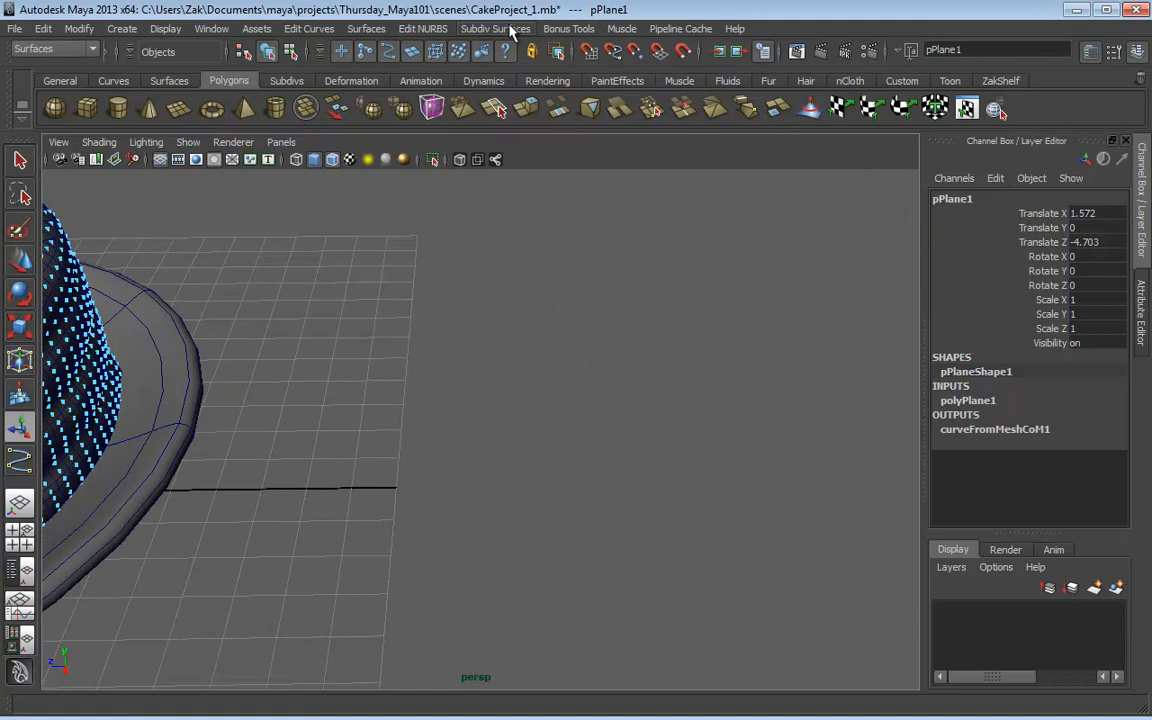
{"action": "key", "text": "F6"}
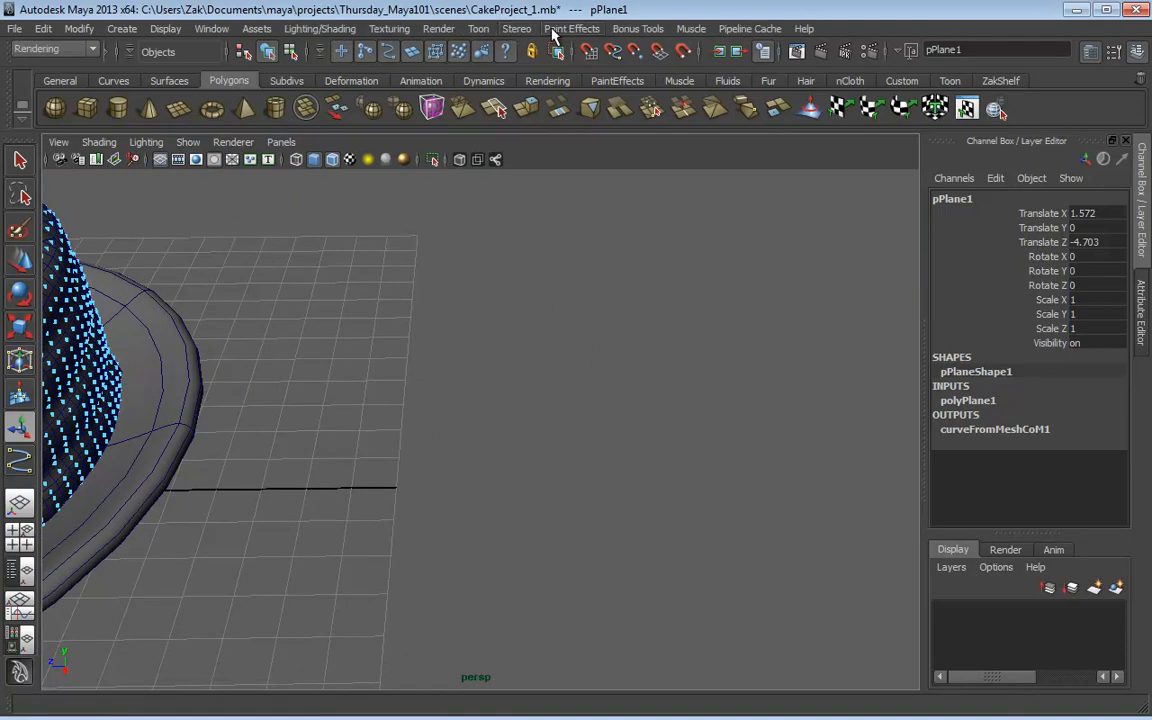
{"action": "left_click", "coordinate": [556, 29]}
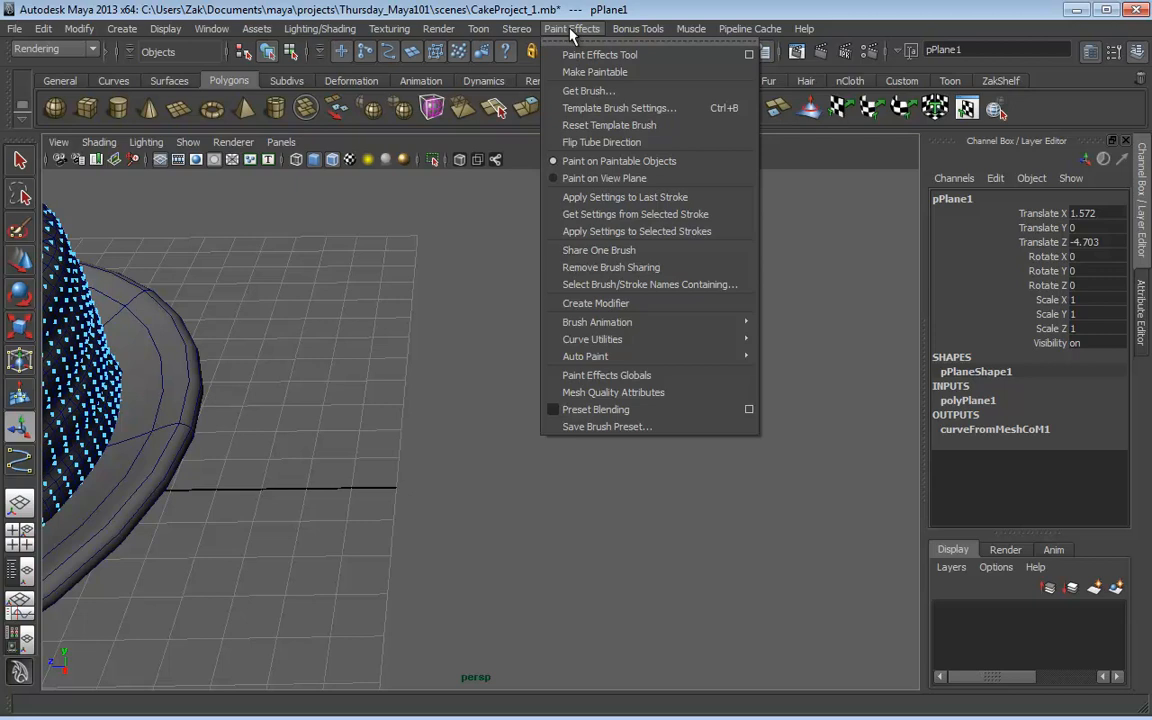
{"action": "left_click", "coordinate": [591, 75]}
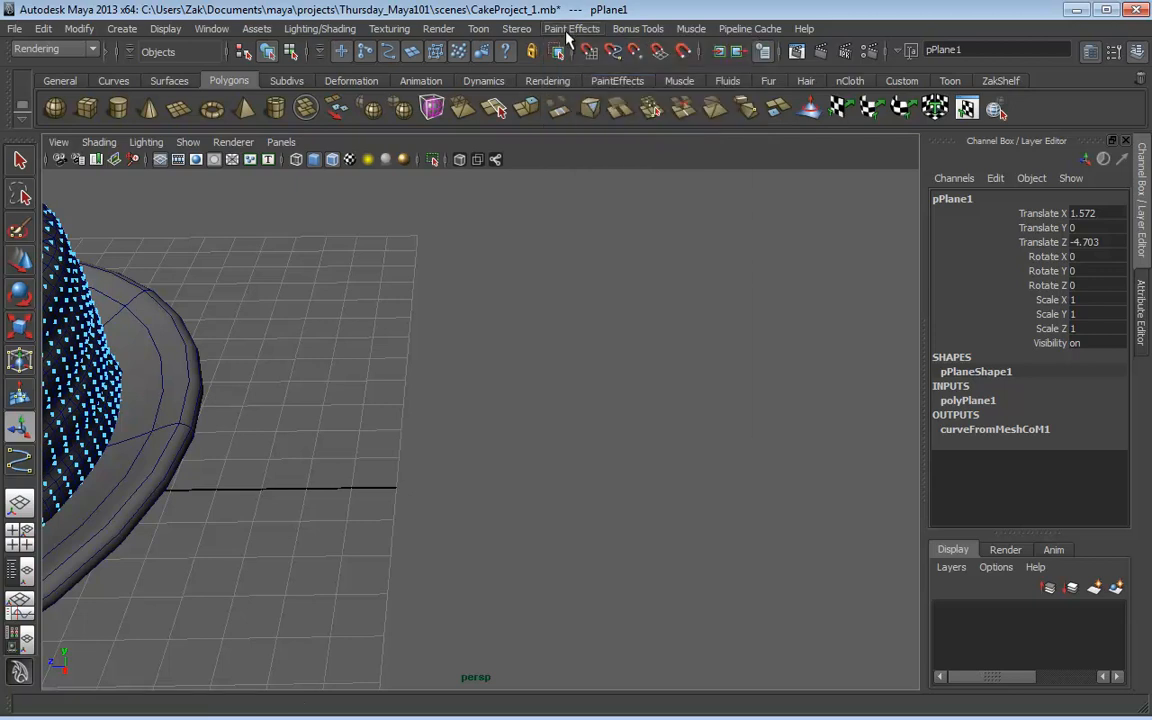
Step: Choose the puttypaint brush from the oils folder of the Paint Effects brushes
{"action": "left_click", "coordinate": [566, 31]}
{"action": "left_click", "coordinate": [588, 91]}
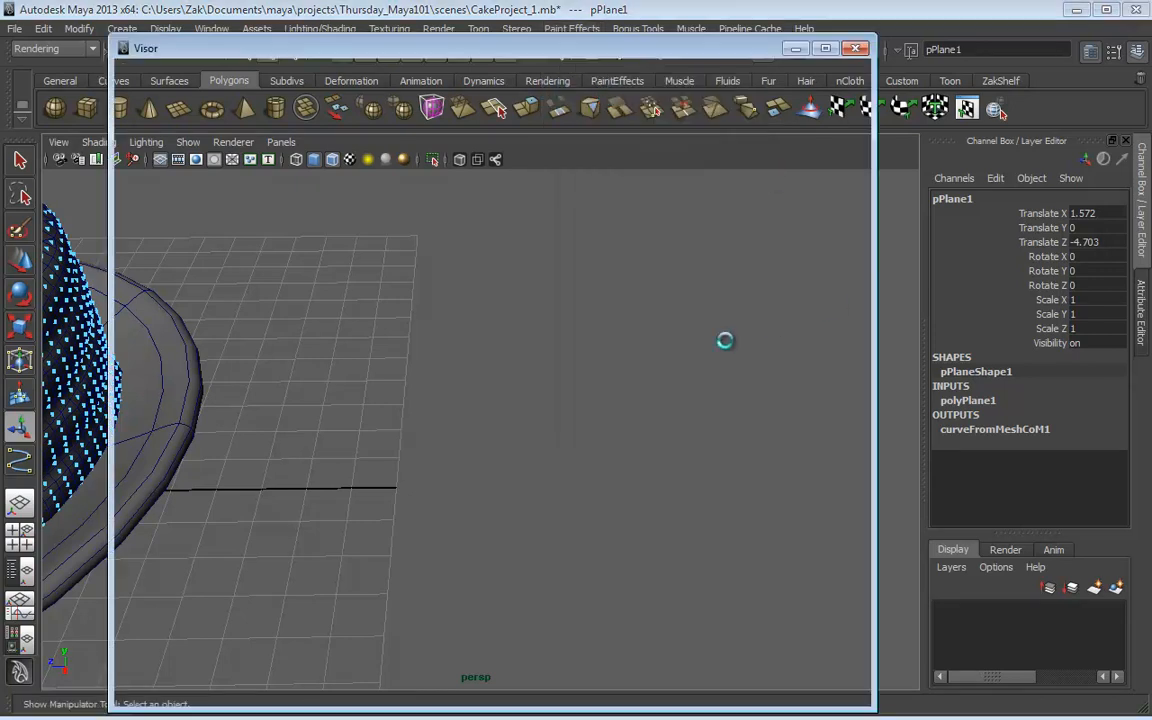
{"action": "left_click", "coordinate": [203, 509]}
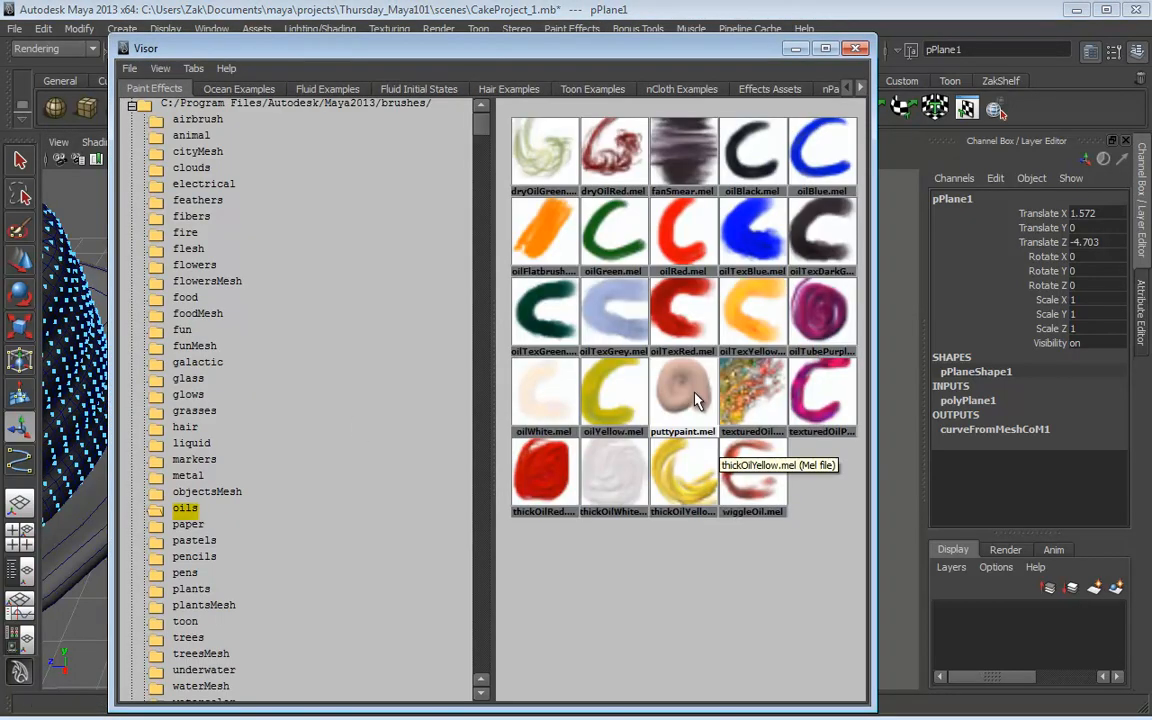
{"action": "left_click", "coordinate": [855, 49]}
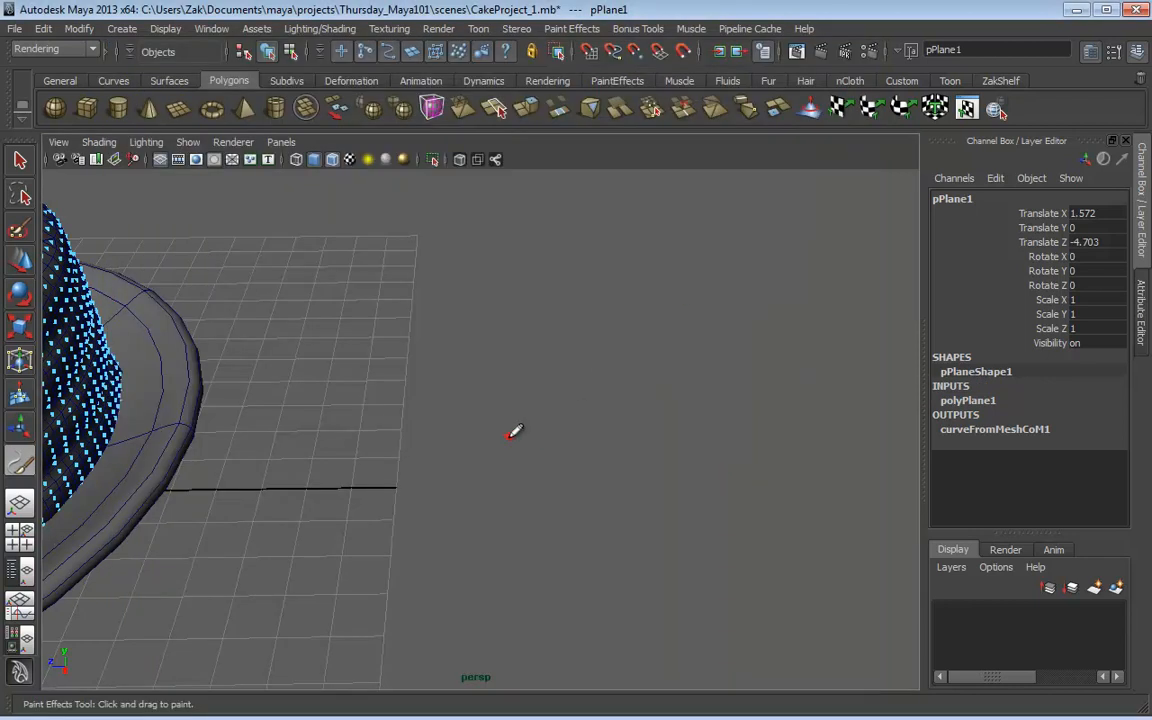
Step: Set Pressure max 1 to 6 in the stroke settings of the Paint Effects Tool
{"action": "left_click", "coordinate": [1113, 51]}
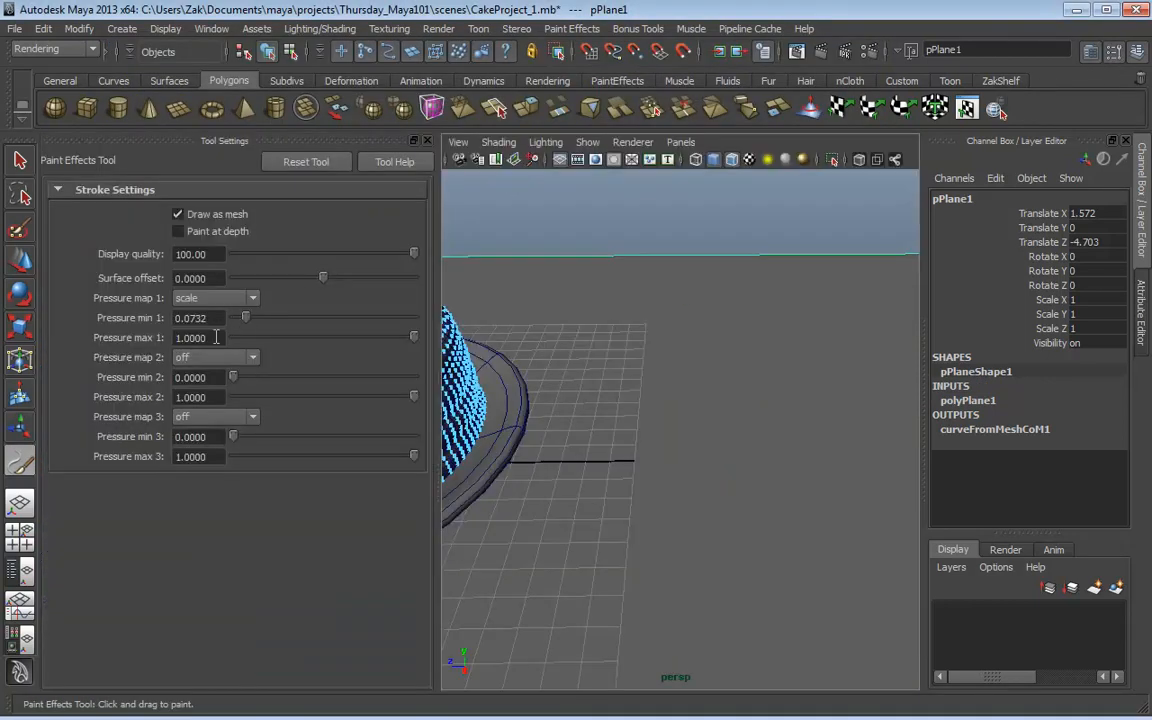
{"action": "double_click", "coordinate": [195, 338]}
{"action": "type", "text": "6"}
{"action": "key", "text": "Return"}
Step: Paint a tightly wound putty spiral on the ground plane beside the cake's plate, and select the stroke
{"action": "left_click_drag", "start_coordinate": [644, 363], "coordinate": [663, 442], "text": "alt"}
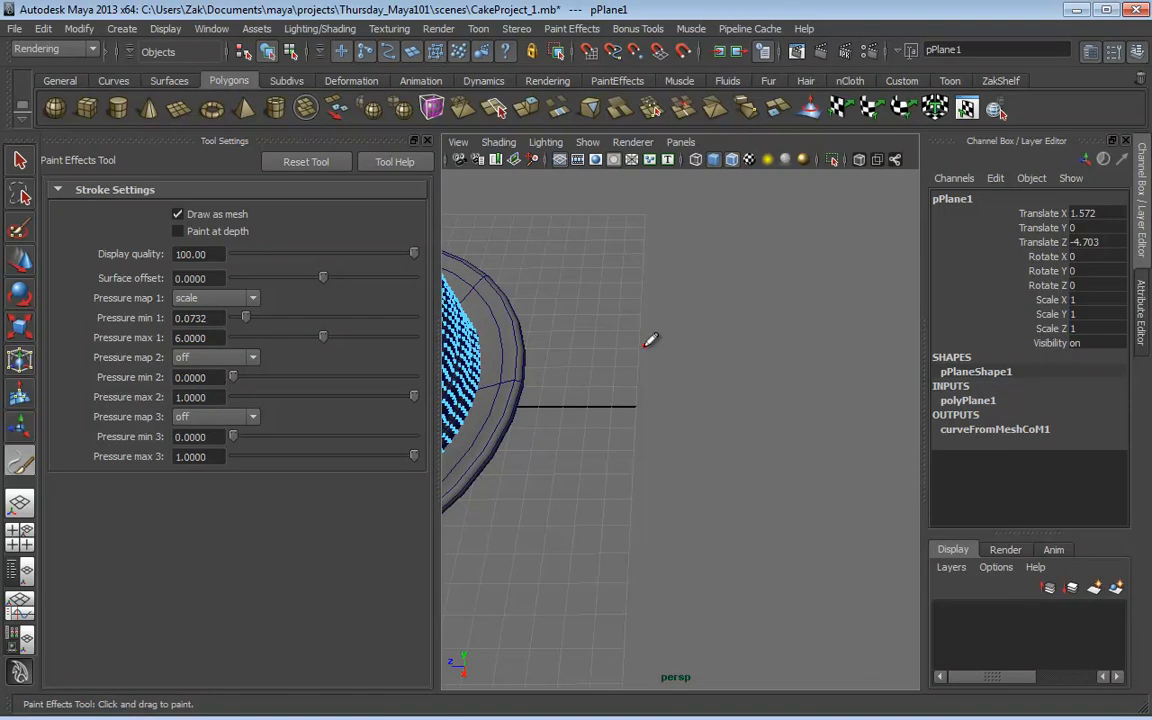
{"action": "mouse_move", "coordinate": [641, 346]}
{"action": "left_mouse_down"}
{"action": "mouse_move", "coordinate": [598, 405]}
{"action": "mouse_move", "coordinate": [580, 486]}
{"action": "mouse_move", "coordinate": [683, 487]}
{"action": "mouse_move", "coordinate": [740, 437]}
{"action": "mouse_move", "coordinate": [749, 375]}
{"action": "mouse_move", "coordinate": [702, 343]}
{"action": "mouse_move", "coordinate": [638, 343]}
{"action": "mouse_move", "coordinate": [599, 401]}
{"action": "mouse_move", "coordinate": [600, 432]}
{"action": "mouse_move", "coordinate": [632, 463]}
{"action": "mouse_move", "coordinate": [708, 460]}
{"action": "mouse_move", "coordinate": [728, 437]}
{"action": "mouse_move", "coordinate": [730, 406]}
{"action": "mouse_move", "coordinate": [727, 381]}
{"action": "mouse_move", "coordinate": [698, 357]}
{"action": "mouse_move", "coordinate": [663, 352]}
{"action": "mouse_move", "coordinate": [636, 366]}
{"action": "mouse_move", "coordinate": [613, 408]}
{"action": "mouse_move", "coordinate": [624, 438]}
{"action": "mouse_move", "coordinate": [674, 457]}
{"action": "mouse_move", "coordinate": [714, 419]}
{"action": "mouse_move", "coordinate": [696, 378]}
{"action": "mouse_move", "coordinate": [676, 366]}
{"action": "mouse_move", "coordinate": [648, 374]}
{"action": "mouse_move", "coordinate": [628, 402]}
{"action": "mouse_move", "coordinate": [638, 426]}
{"action": "mouse_move", "coordinate": [686, 430]}
{"action": "mouse_move", "coordinate": [699, 411]}
{"action": "mouse_move", "coordinate": [684, 383]}
{"action": "mouse_move", "coordinate": [646, 402]}
{"action": "mouse_move", "coordinate": [660, 410]}
{"action": "mouse_move", "coordinate": [679, 397]}
{"action": "mouse_move", "coordinate": [672, 404]}
{"action": "left_mouse_up"}
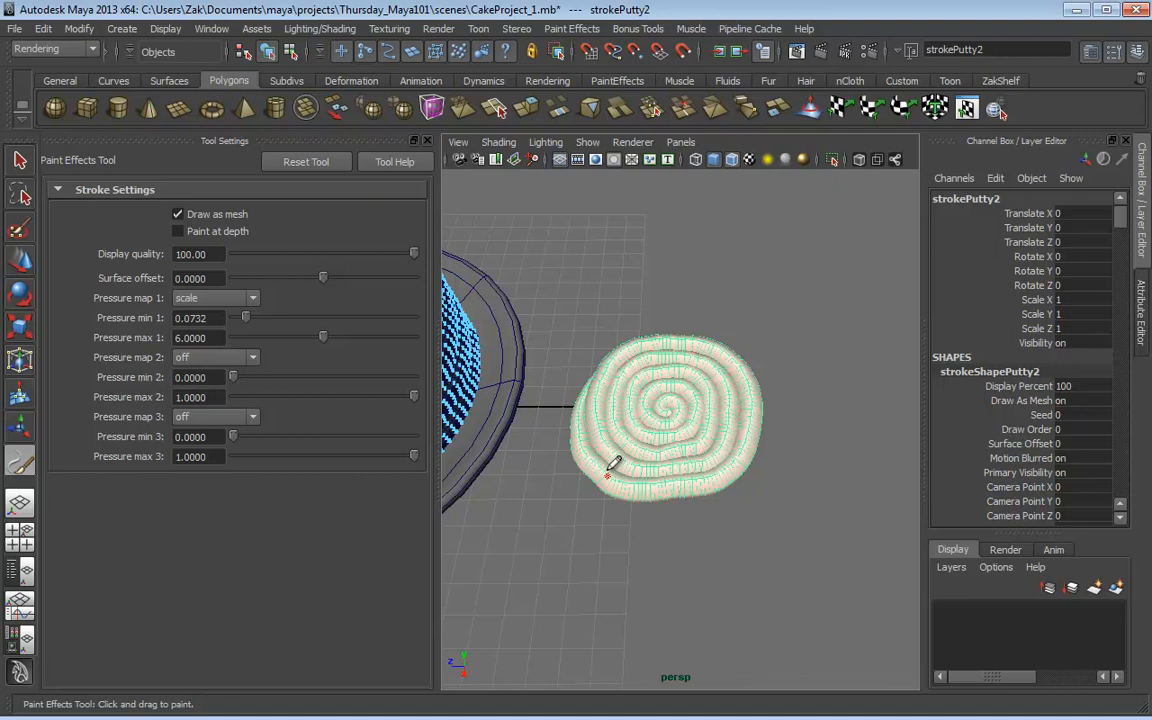
{"action": "key", "text": "q"}
{"action": "left_click", "coordinate": [591, 411]}
{"action": "left_click_drag", "start_coordinate": [591, 411], "coordinate": [724, 318], "text": "alt"}
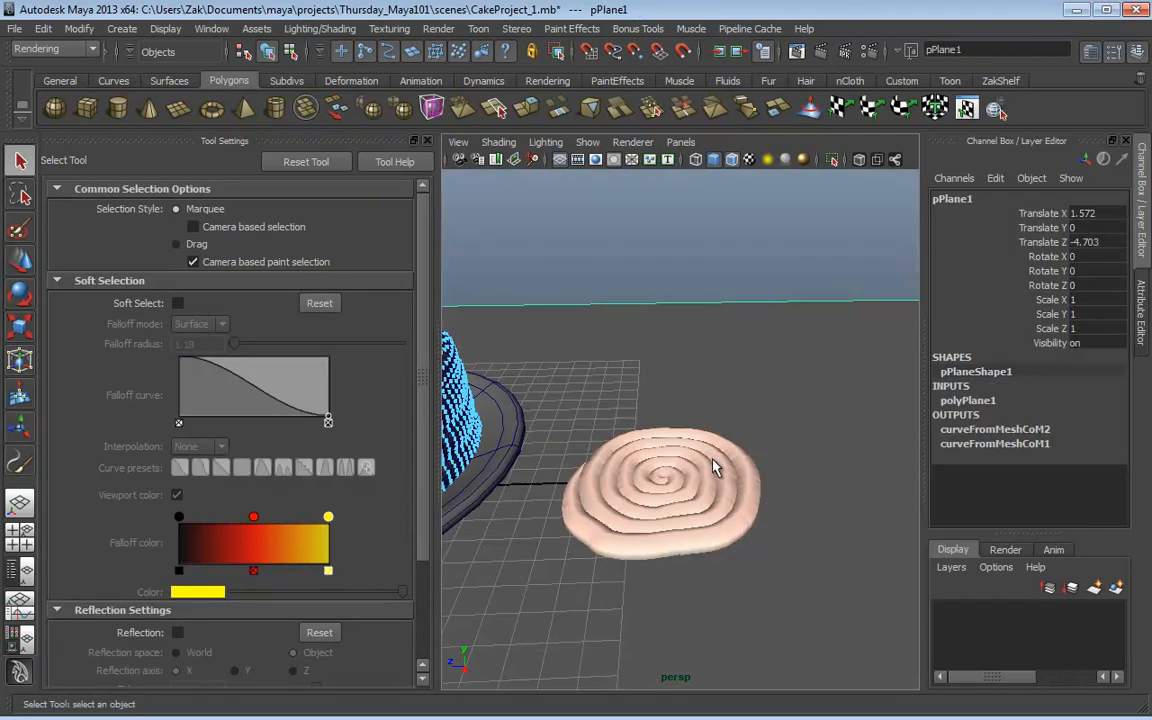
{"action": "right_click_drag", "start_coordinate": [714, 462], "coordinate": [765, 400], "text": "alt"}
{"action": "left_click", "coordinate": [705, 485]}
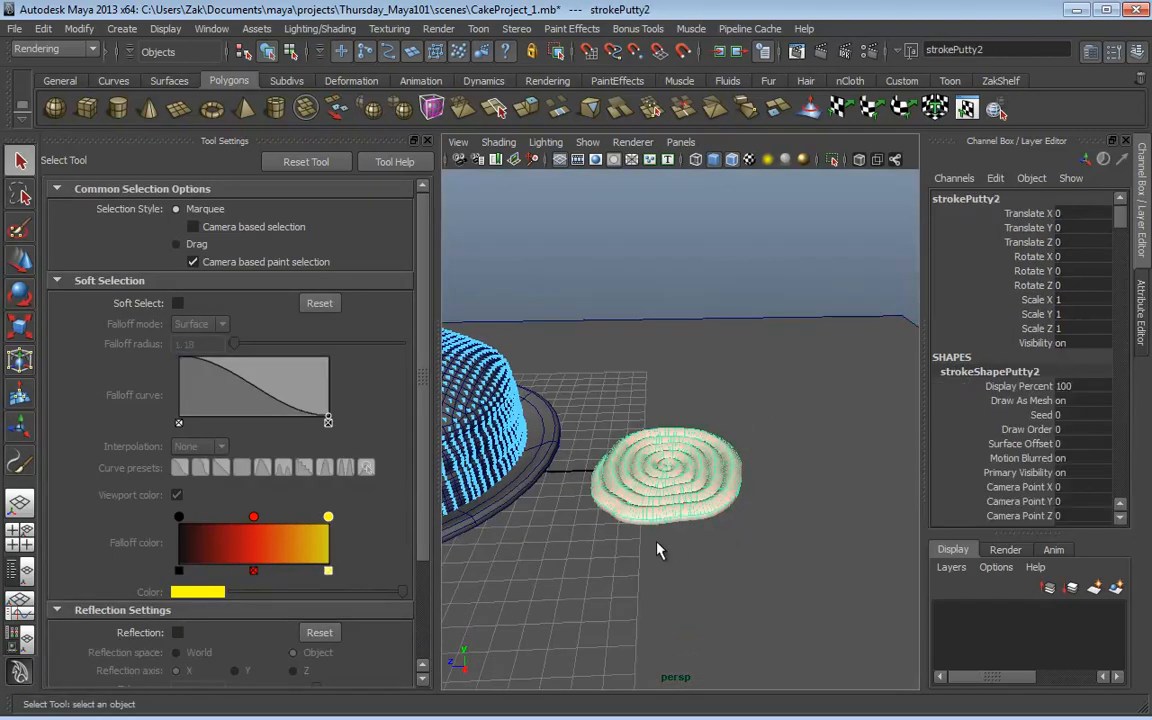
Step: Frame the fruit's stem and try selecting faces around its middle in wireframe display
{"action": "middle_click_drag", "start_coordinate": [607, 339], "coordinate": [787, 398], "text": "alt"}
{"action": "right_click_drag", "start_coordinate": [787, 398], "coordinate": [679, 401], "text": "alt"}
{"action": "middle_click_drag", "start_coordinate": [679, 401], "coordinate": [716, 458], "text": "alt"}
{"action": "left_click_drag", "start_coordinate": [716, 458], "coordinate": [676, 409], "text": "alt"}
{"action": "right_click_drag", "start_coordinate": [676, 409], "coordinate": [908, 459], "text": "alt"}
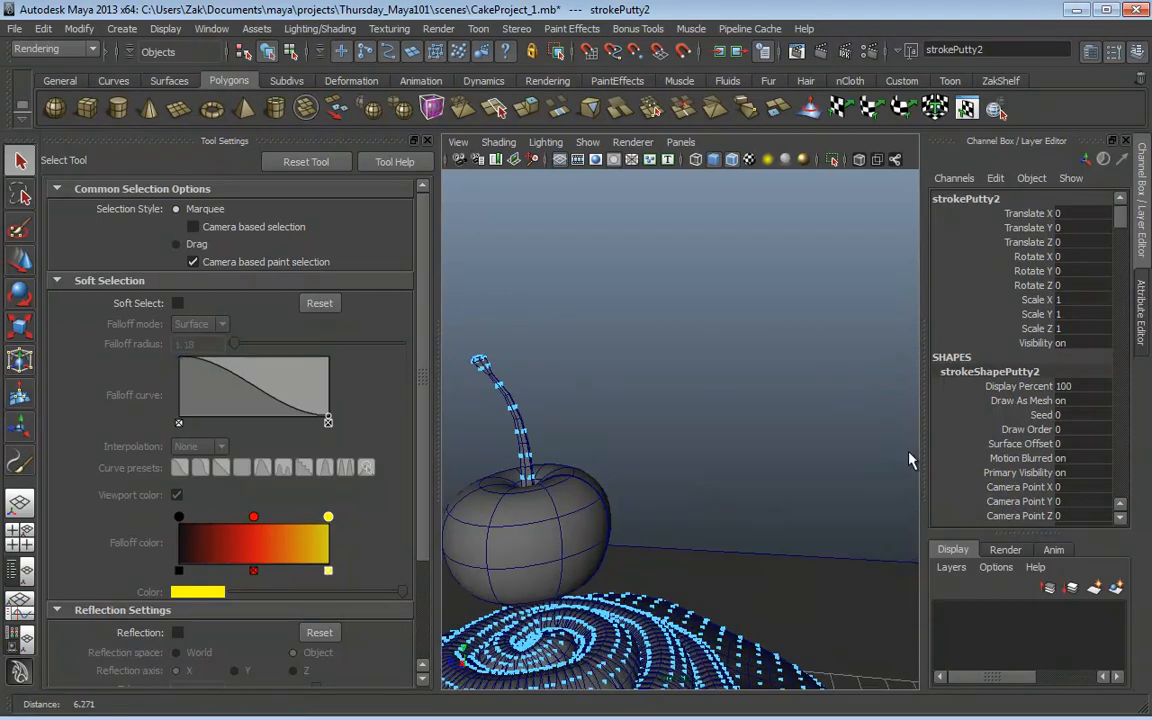
{"action": "middle_click_drag", "start_coordinate": [532, 463], "coordinate": [694, 442], "text": "alt"}
{"action": "right_click_drag", "start_coordinate": [694, 442], "coordinate": [798, 433], "text": "alt"}
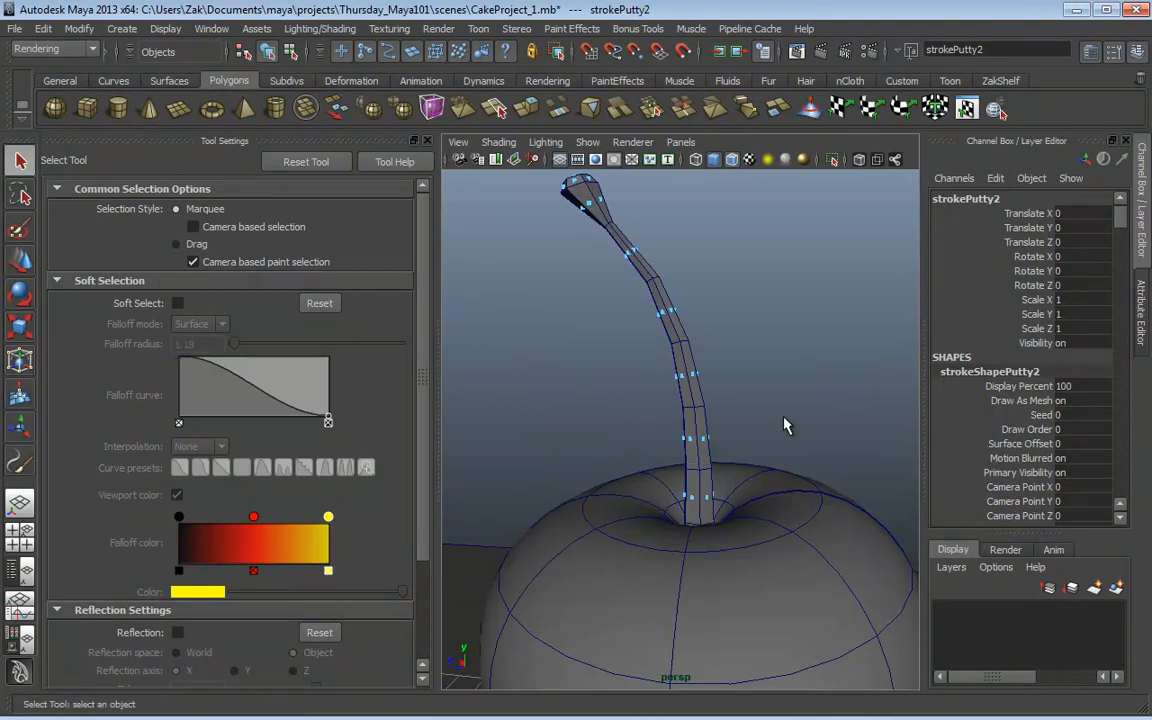
{"action": "left_click", "coordinate": [693, 340]}
{"action": "key", "text": "F8"}
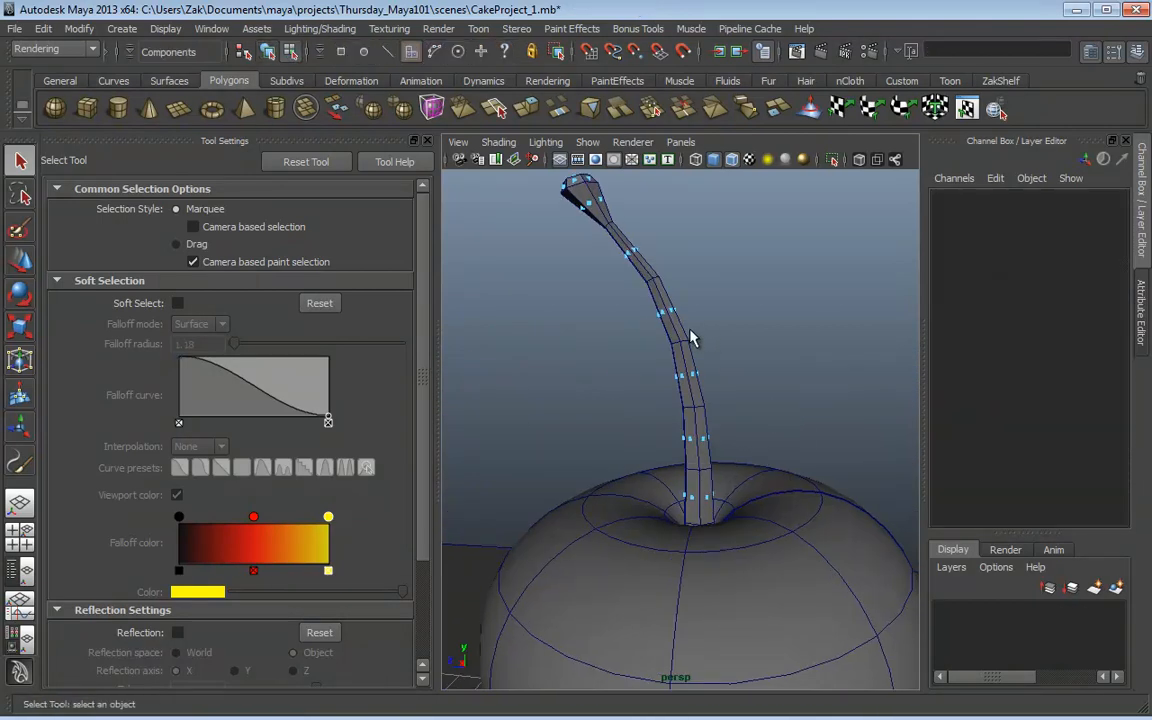
{"action": "left_click", "coordinate": [678, 328]}
{"action": "key", "text": "4"}
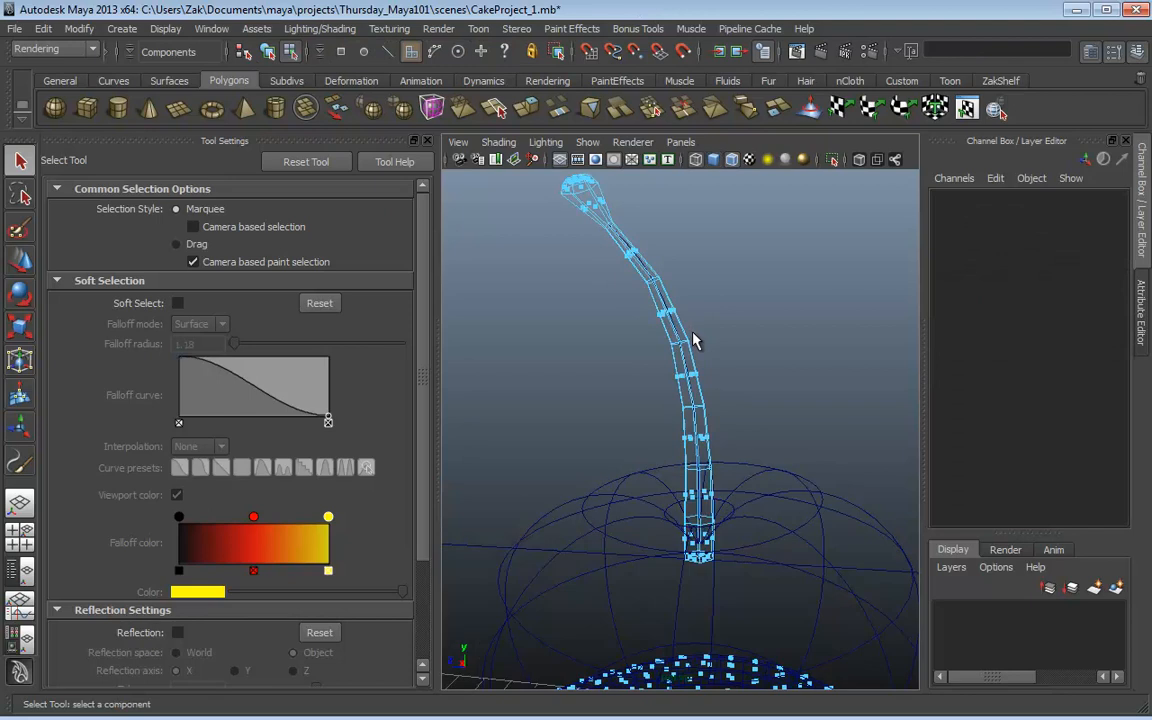
{"action": "left_click_drag", "start_coordinate": [692, 332], "coordinate": [613, 390], "text": "alt"}
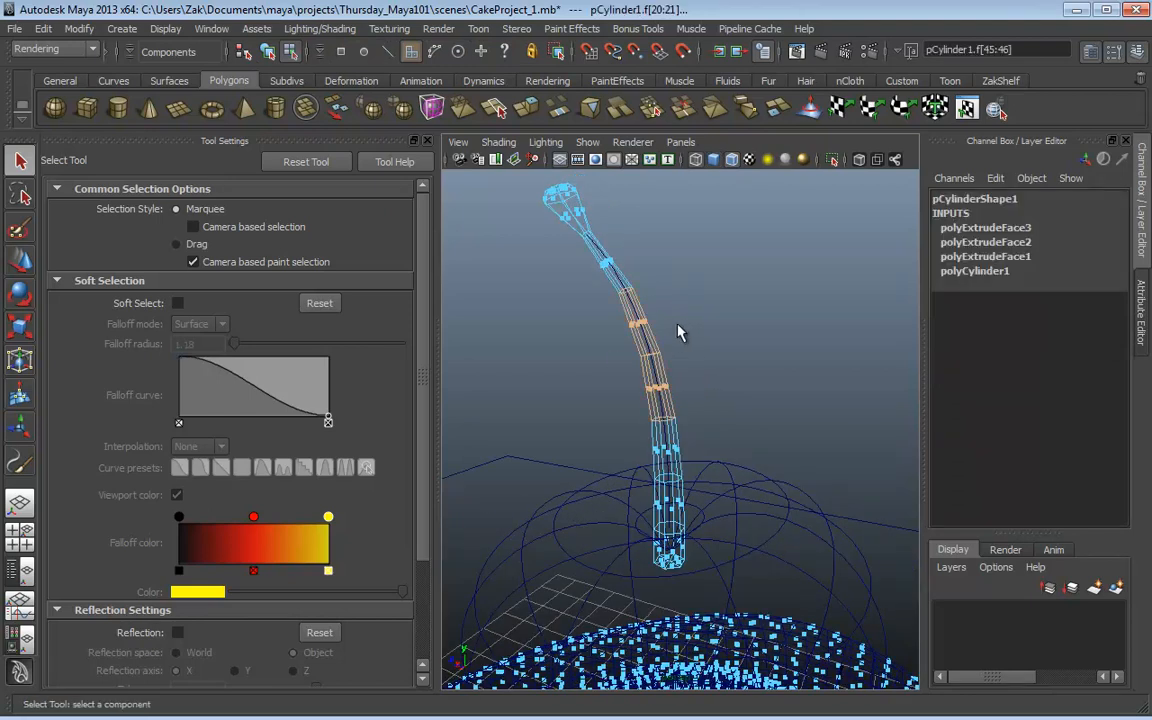
Step: Select the path curve inside the stem, try deleting it in shaded display, and undo the deletion
{"action": "key", "text": "F8"}
{"action": "left_click", "coordinate": [607, 386]}
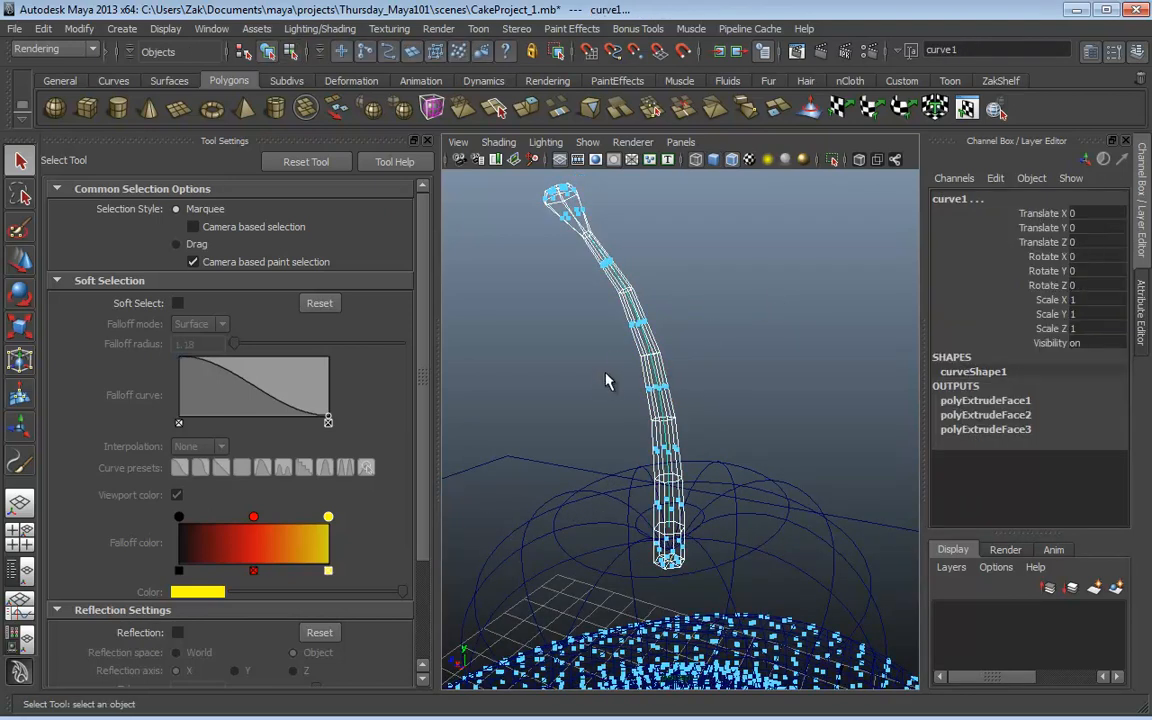
{"action": "left_click", "coordinate": [660, 367]}
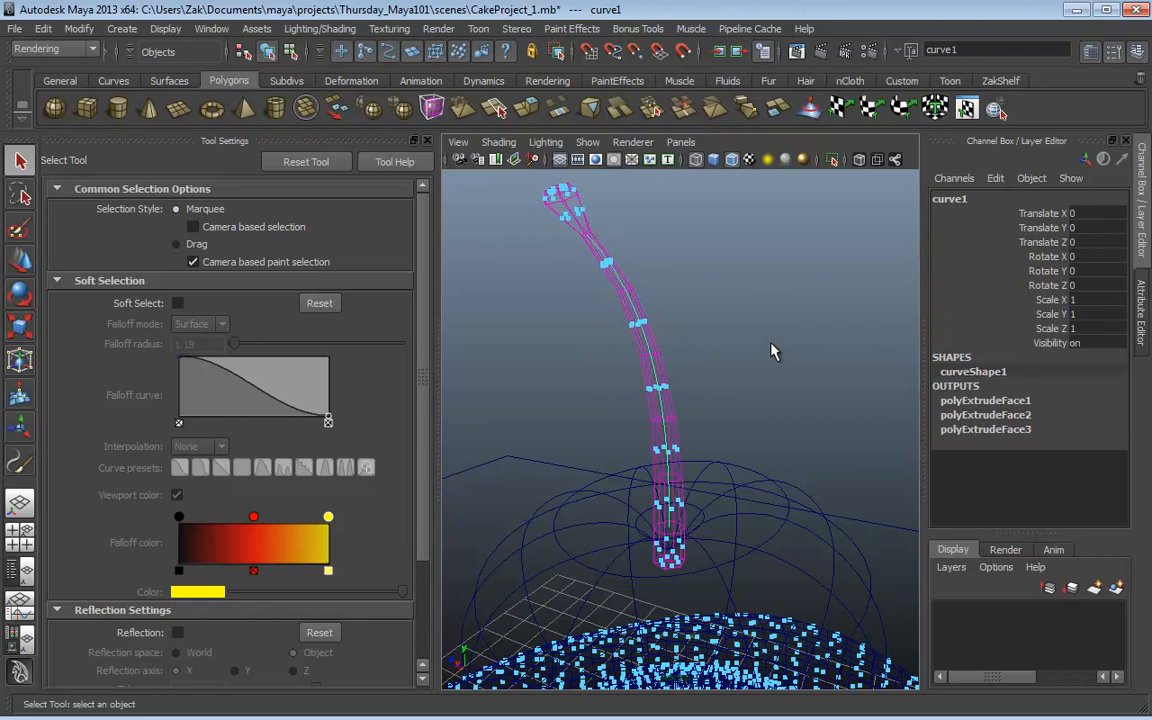
{"action": "key", "text": "5"}
{"action": "key", "text": "Delete"}
{"action": "mouse_move", "coordinate": [771, 350]}
{"action": "left_mouse_down", "text": "alt"}
{"action": "mouse_move", "coordinate": [688, 397]}
{"action": "mouse_move", "coordinate": [779, 386]}
{"action": "mouse_move", "coordinate": [802, 406]}
{"action": "mouse_move", "coordinate": [728, 404]}
{"action": "mouse_move", "coordinate": [727, 387]}
{"action": "left_mouse_up", "text": "alt"}
{"action": "key", "text": "ctrl+z"}
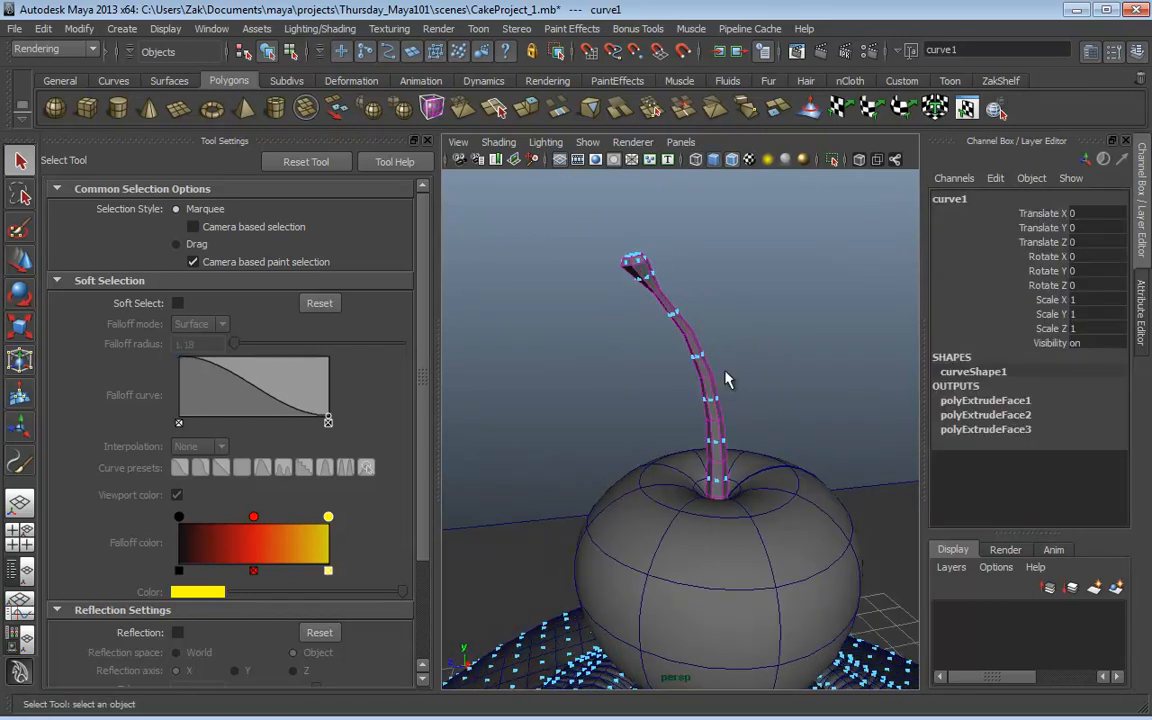
Step: Select the whole stem as an object and delete its construction history
{"action": "key", "text": "F11"}
{"action": "left_click", "coordinate": [706, 366]}
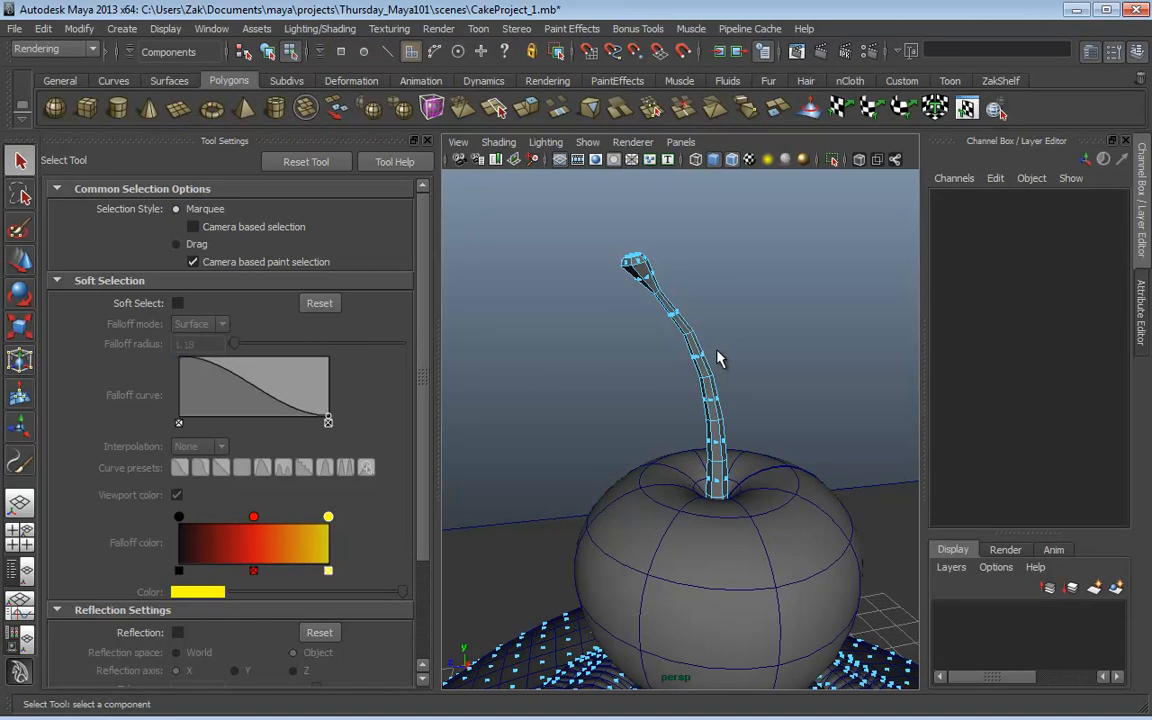
{"action": "key", "text": "F8"}
{"action": "left_click", "coordinate": [43, 29]}
{"action": "mouse_move", "coordinate": [90, 214]}
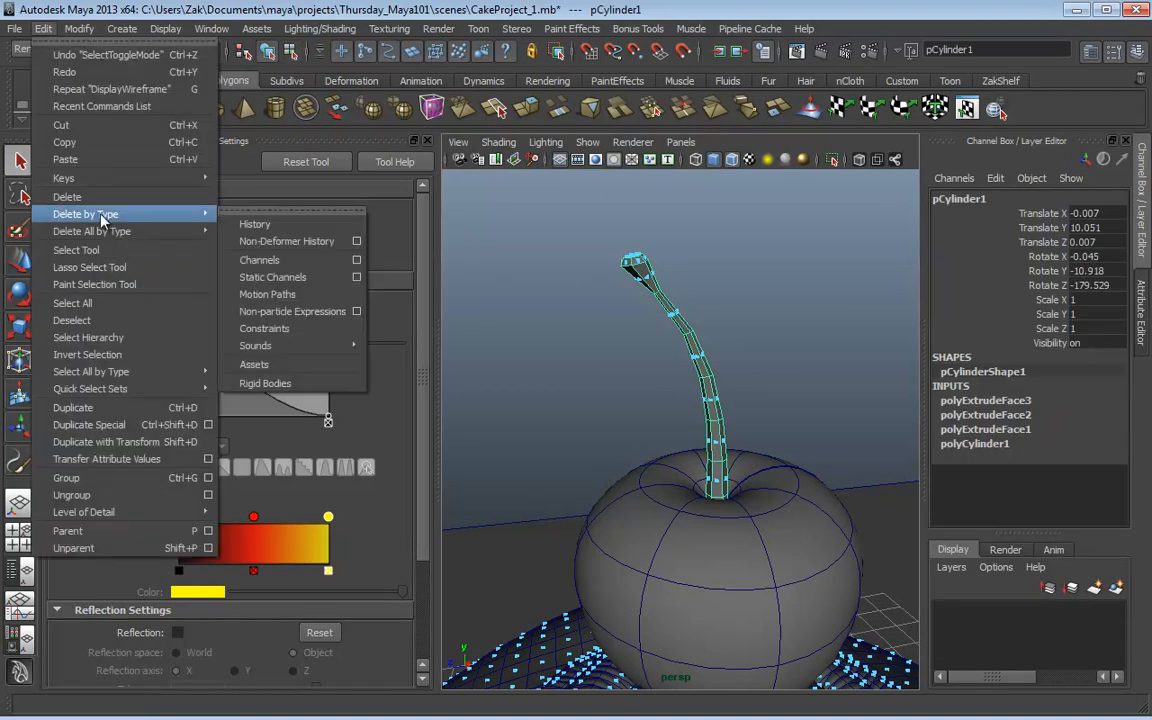
{"action": "left_click", "coordinate": [292, 232]}
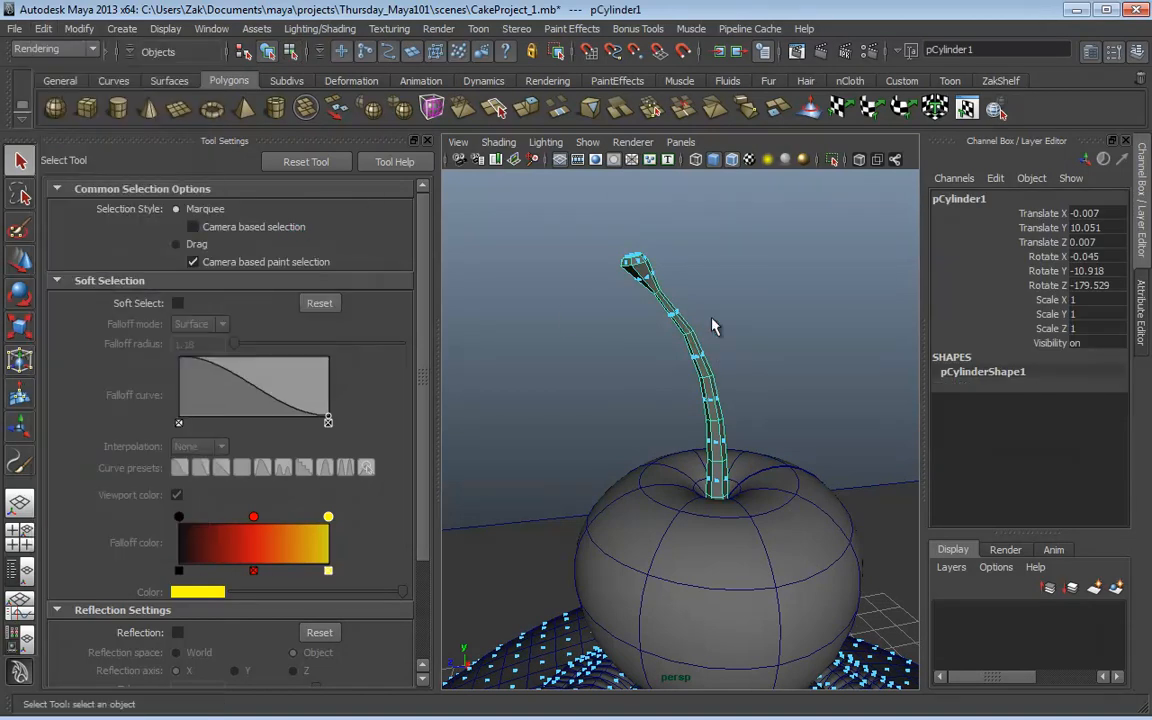
Step: Select the path curve inside the stem and delete it
{"action": "left_click", "coordinate": [735, 333]}
{"action": "left_click", "coordinate": [711, 371]}
{"action": "left_click_drag", "start_coordinate": [749, 341], "coordinate": [620, 375]}
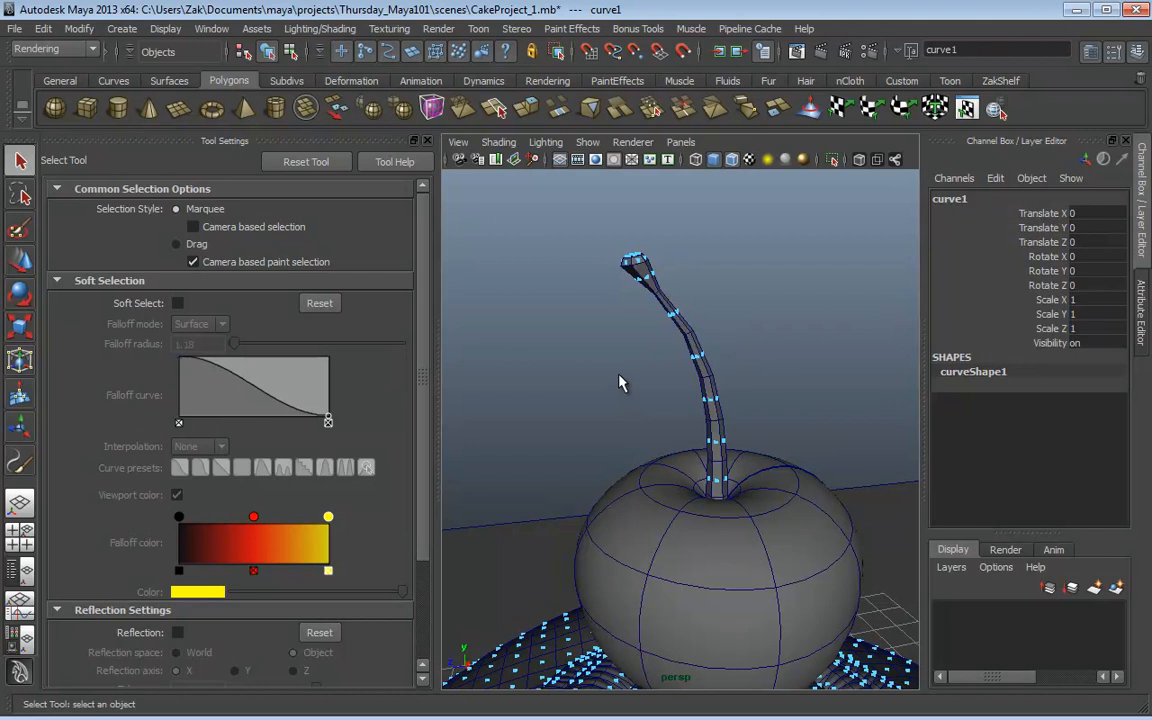
{"action": "key", "text": "Delete"}
Step: Convert the putty spiral stroke beside the plate to polygons with quad output, hidden strokes and a 100000 poly limit, and assign it a Lambert material
{"action": "middle_click_drag", "start_coordinate": [758, 432], "coordinate": [625, 382], "text": "alt"}
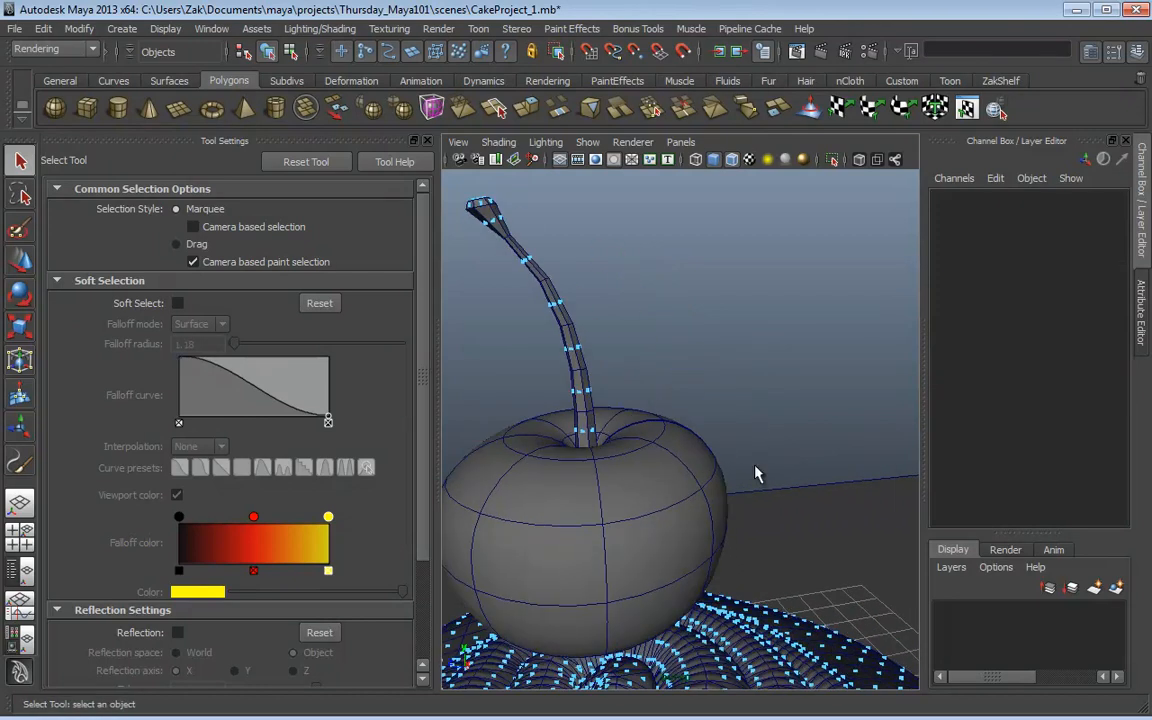
{"action": "middle_click_drag", "start_coordinate": [755, 473], "coordinate": [648, 410], "text": "alt"}
{"action": "right_click_drag", "start_coordinate": [797, 442], "coordinate": [701, 462], "text": "alt"}
{"action": "middle_click_drag", "start_coordinate": [701, 462], "coordinate": [543, 386], "text": "alt"}
{"action": "middle_click_drag", "start_coordinate": [751, 533], "coordinate": [607, 450], "text": "alt"}
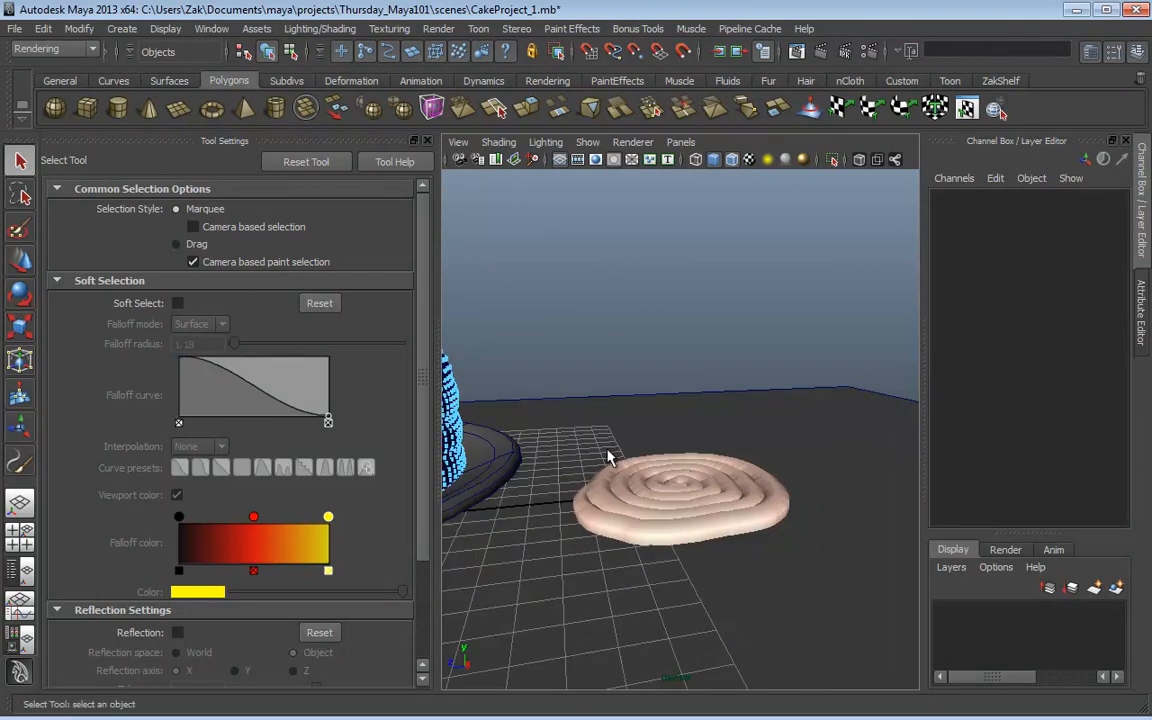
{"action": "left_click", "coordinate": [607, 450]}
{"action": "left_click", "coordinate": [731, 471]}
{"action": "left_click_drag", "start_coordinate": [664, 589], "coordinate": [683, 558], "text": "alt"}
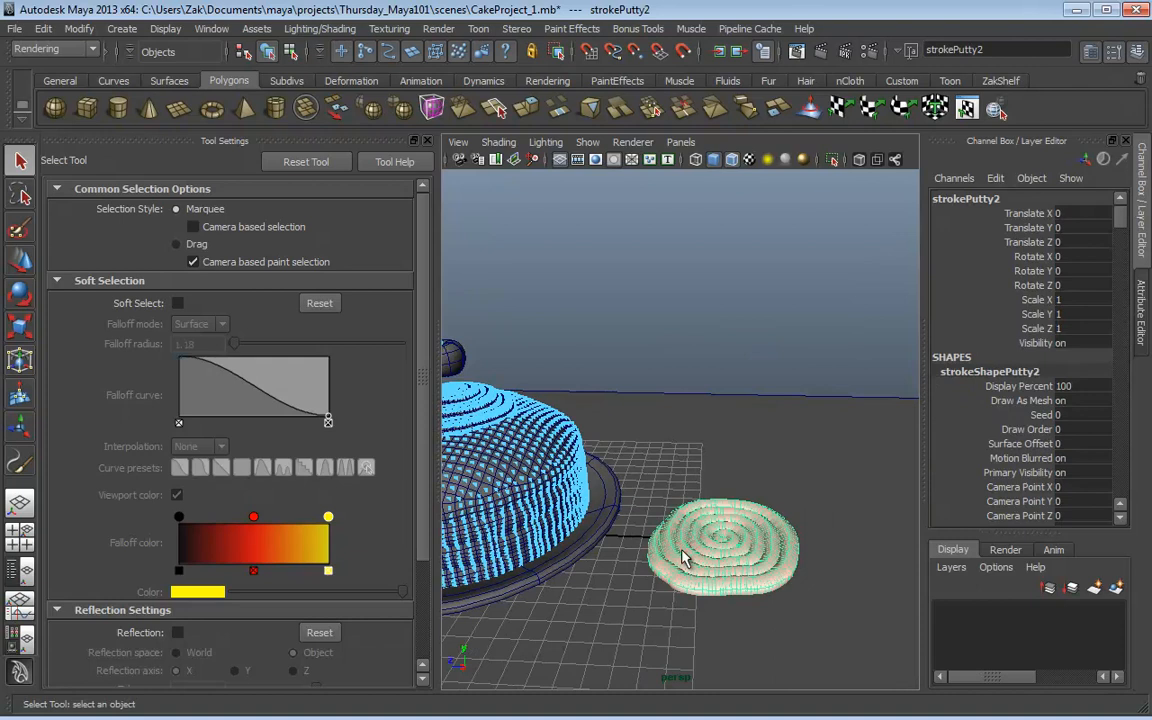
{"action": "left_click", "coordinate": [79, 28]}
{"action": "mouse_move", "coordinate": [126, 303]}
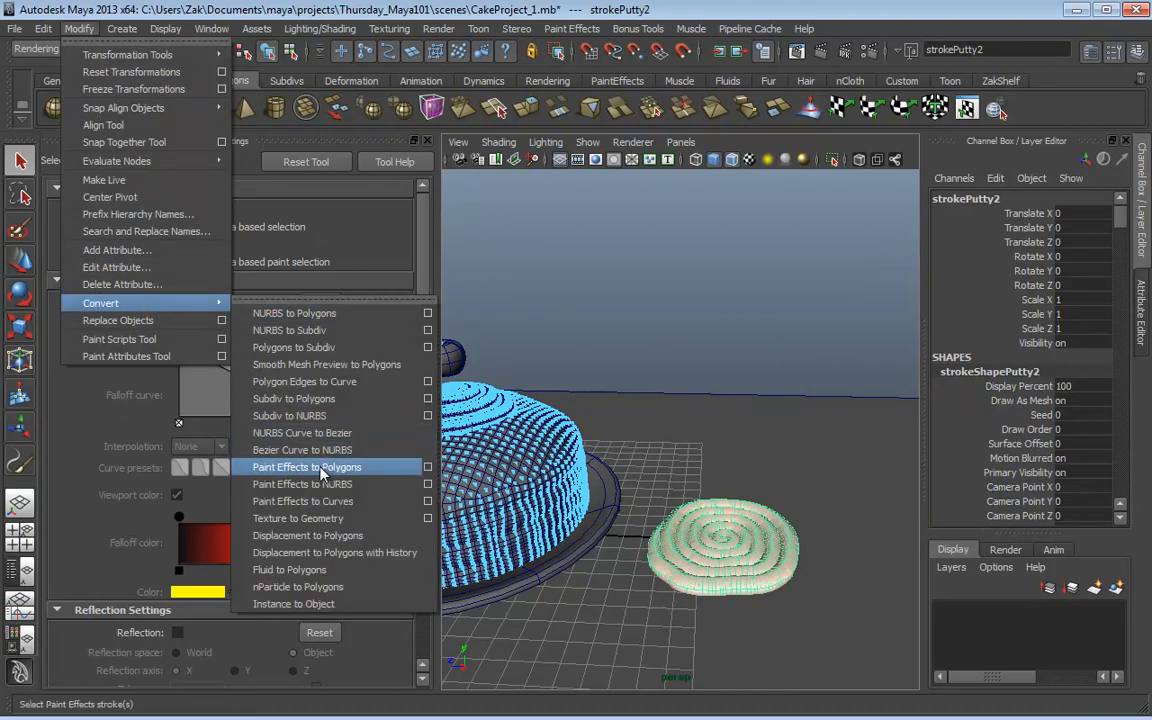
{"action": "left_click", "coordinate": [428, 467]}
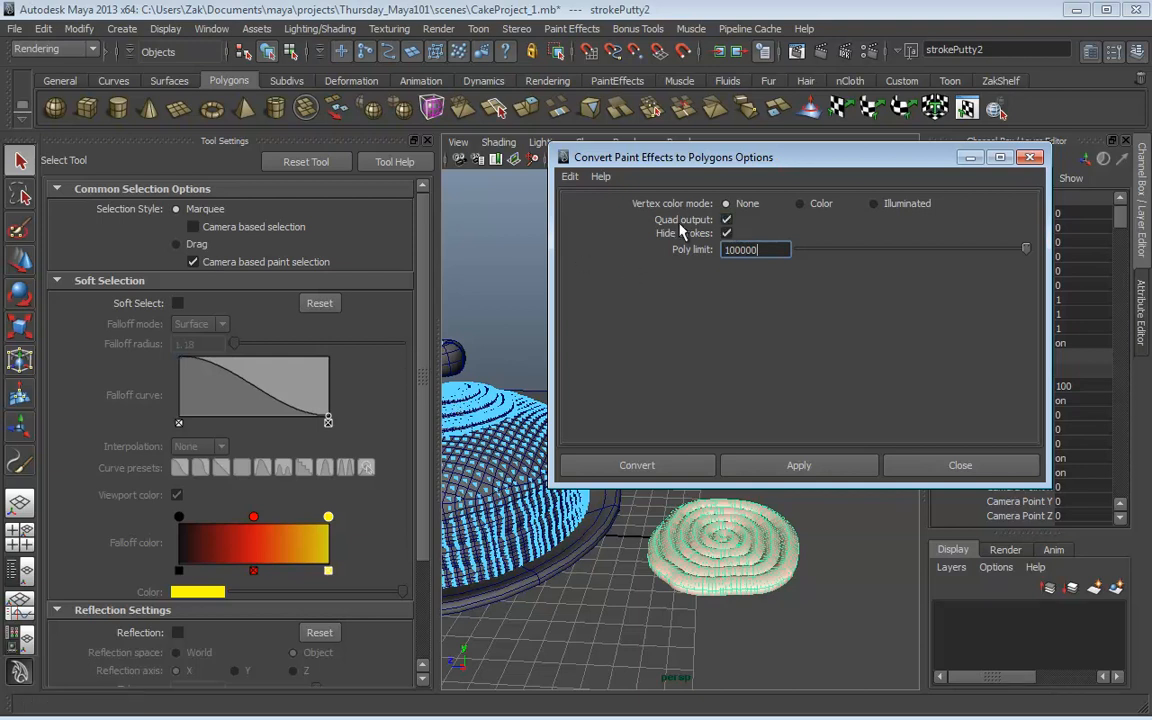
{"action": "left_click", "coordinate": [648, 465]}
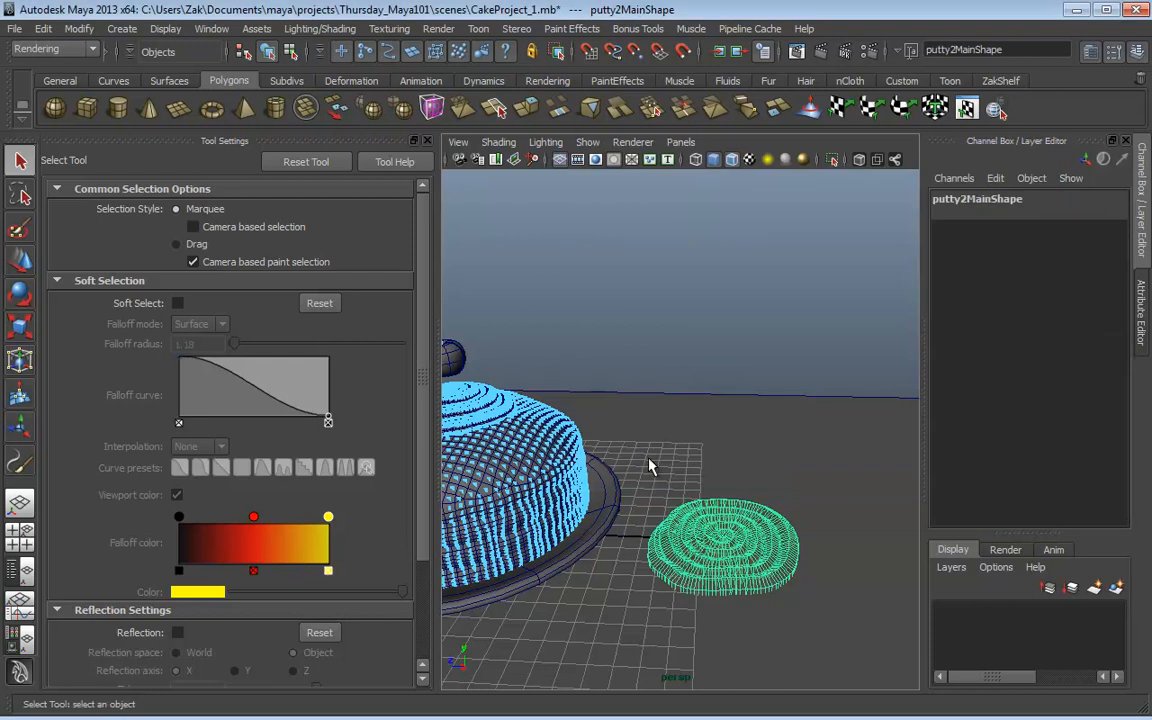
{"action": "right_click_drag", "start_coordinate": [740, 389], "coordinate": [862, 668]}
{"action": "left_click_drag", "start_coordinate": [753, 522], "coordinate": [738, 550], "text": "alt"}
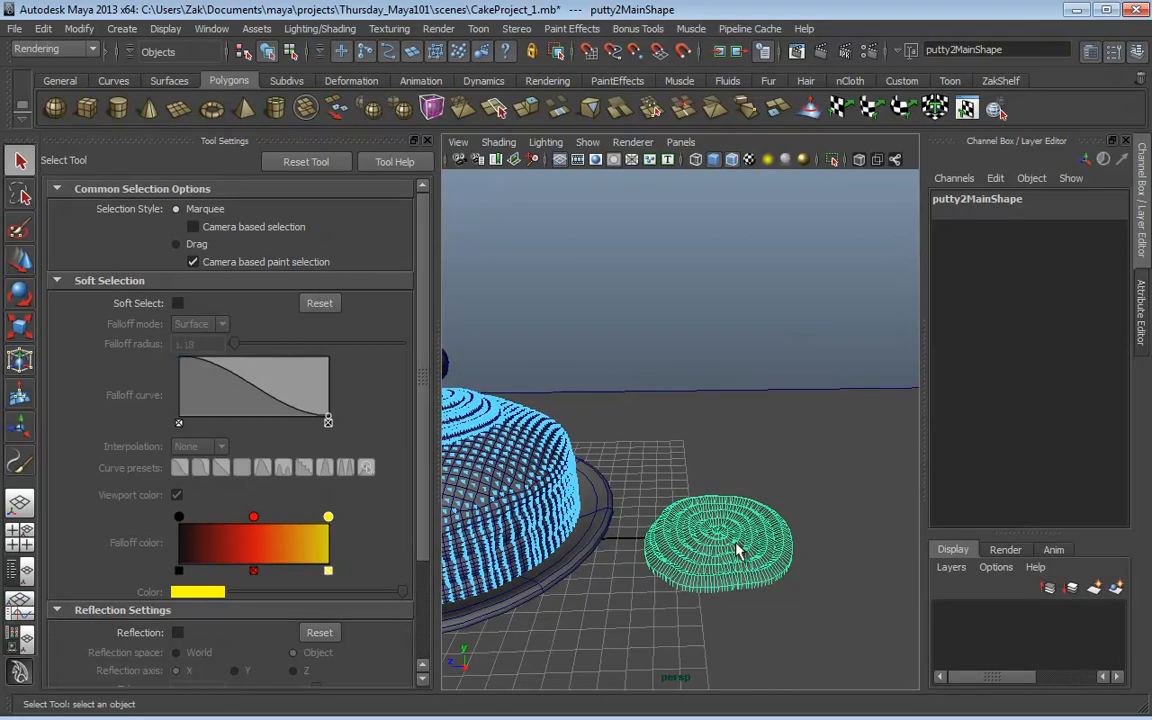
Step: Delete the old polygon putty swirl sitting on top of the cake beneath the fruit
{"action": "key", "text": "w"}
{"action": "scroll", "coordinate": [650, 553], "scroll_direction": "down", "scroll_amount": 3}
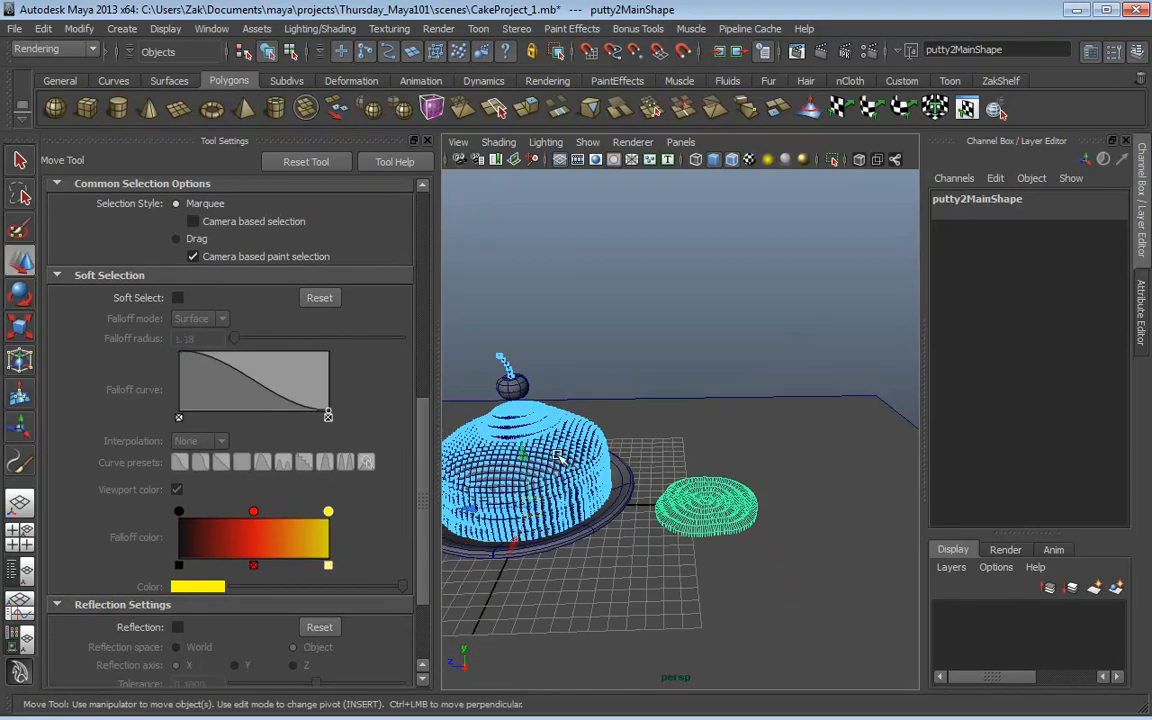
{"action": "left_click_drag", "start_coordinate": [560, 457], "coordinate": [578, 380], "text": "alt"}
{"action": "left_click", "coordinate": [676, 350]}
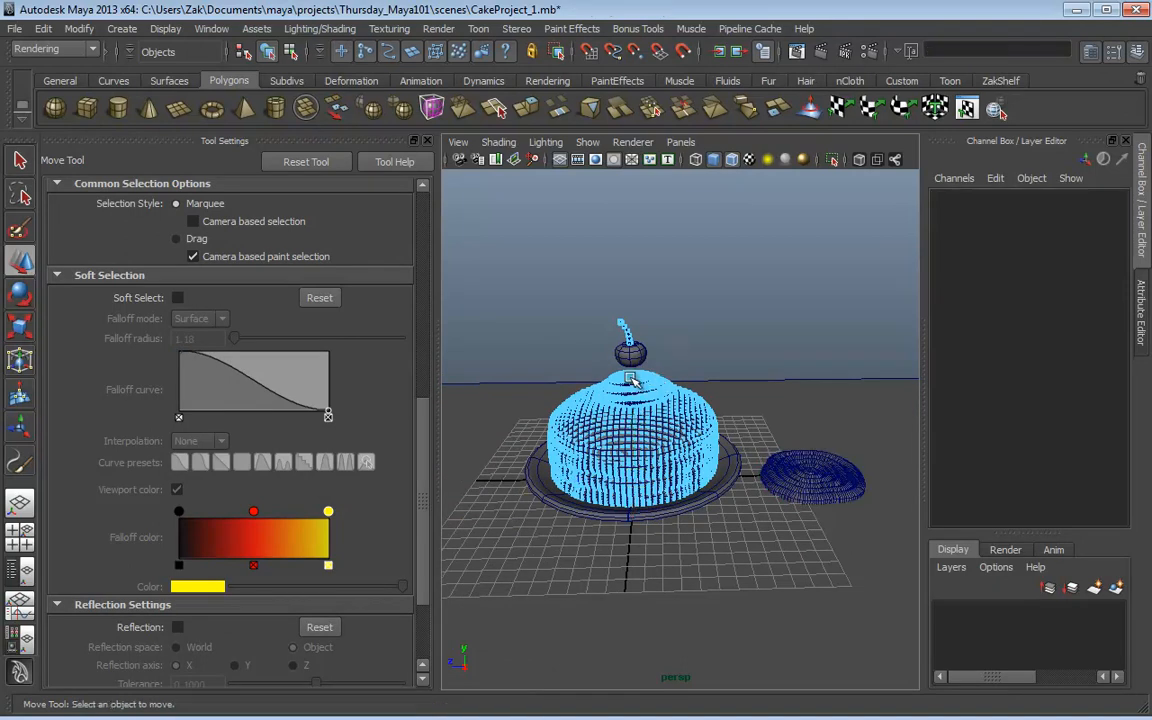
{"action": "right_click_drag", "start_coordinate": [630, 378], "coordinate": [910, 409], "text": "alt"}
{"action": "right_click_drag", "start_coordinate": [740, 388], "coordinate": [638, 386], "text": "alt"}
{"action": "left_click_drag", "start_coordinate": [662, 362], "coordinate": [600, 390], "text": "alt"}
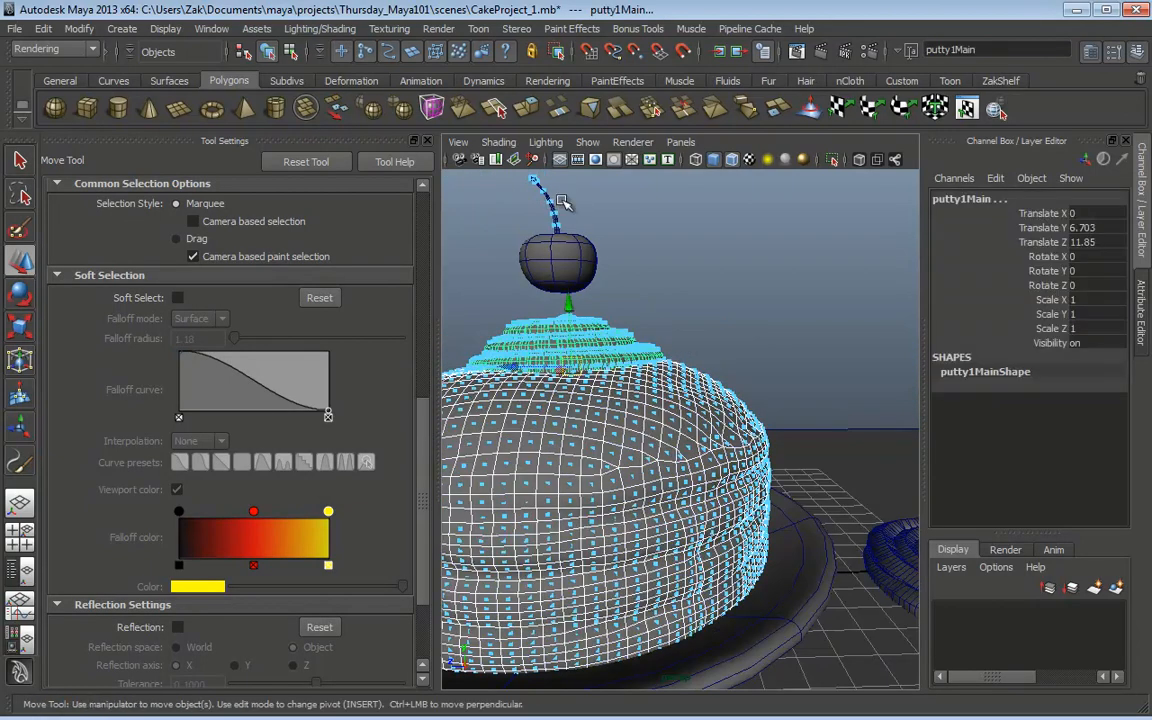
{"action": "left_click", "coordinate": [510, 190]}
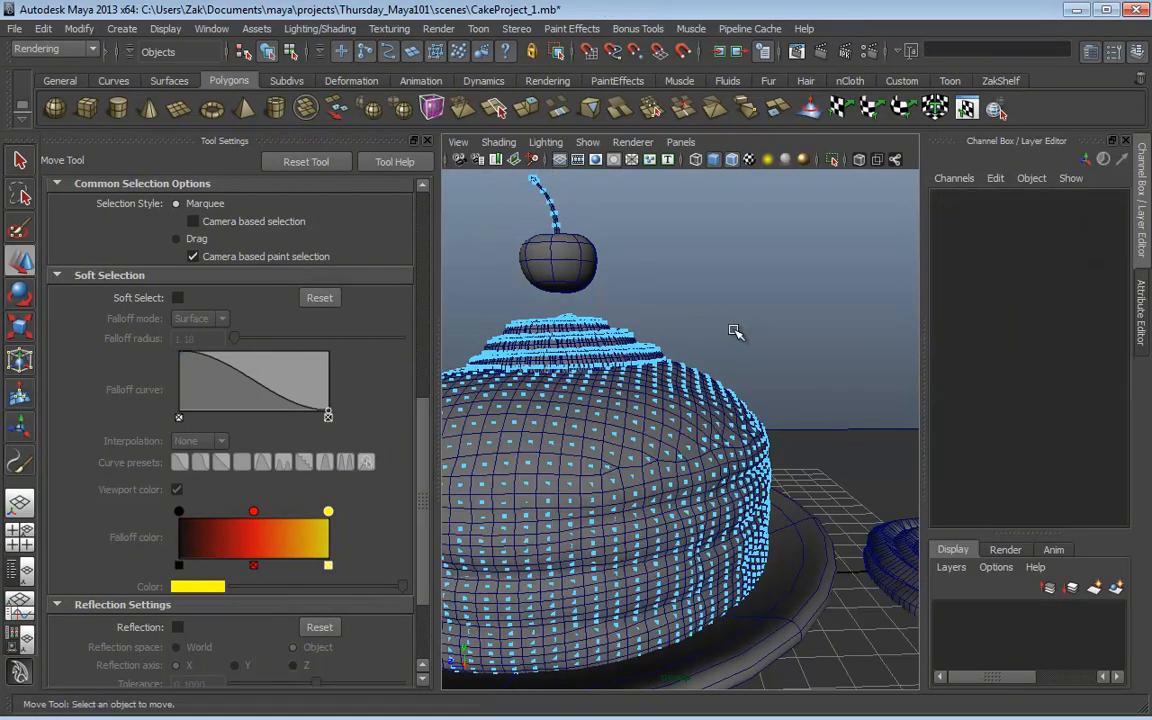
{"action": "left_click", "coordinate": [617, 331]}
{"action": "key", "text": "Delete"}
Step: Delete the construction history of the polygon spiral beside the plate and center its pivot
{"action": "left_click", "coordinate": [882, 549]}
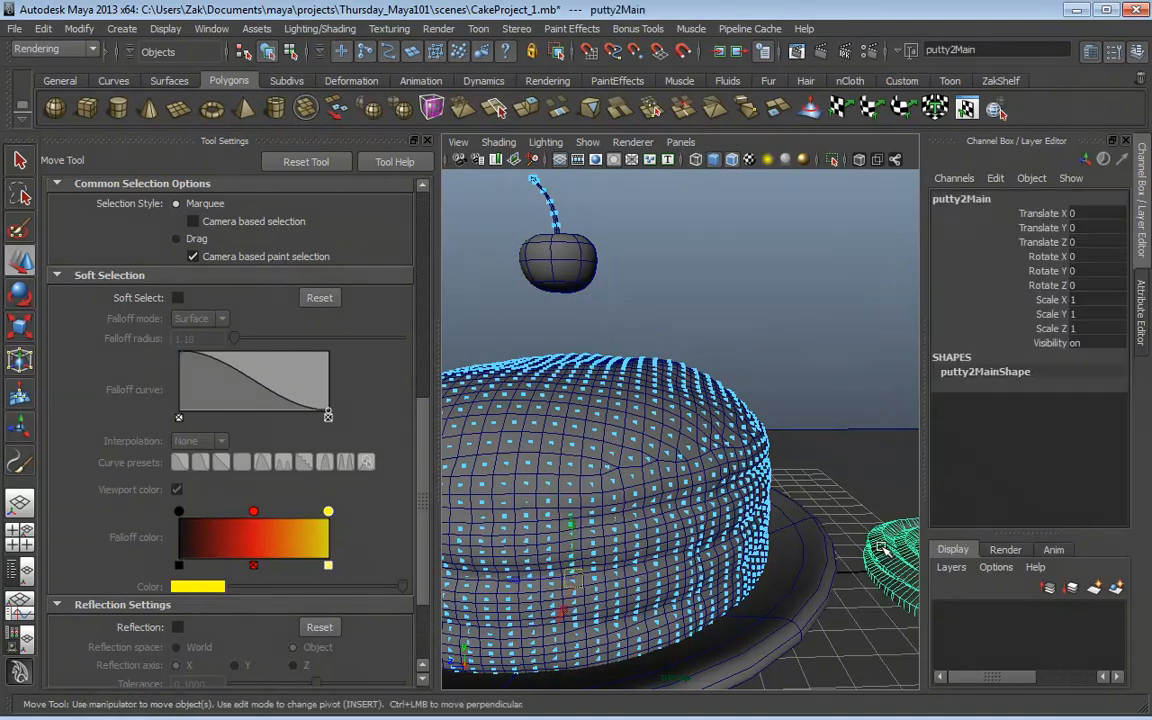
{"action": "left_click_drag", "start_coordinate": [882, 549], "coordinate": [730, 460], "text": "alt"}
{"action": "left_click", "coordinate": [1113, 57]}
{"action": "right_click_drag", "start_coordinate": [730, 460], "coordinate": [296, 372], "text": "alt"}
{"action": "left_click", "coordinate": [43, 28]}
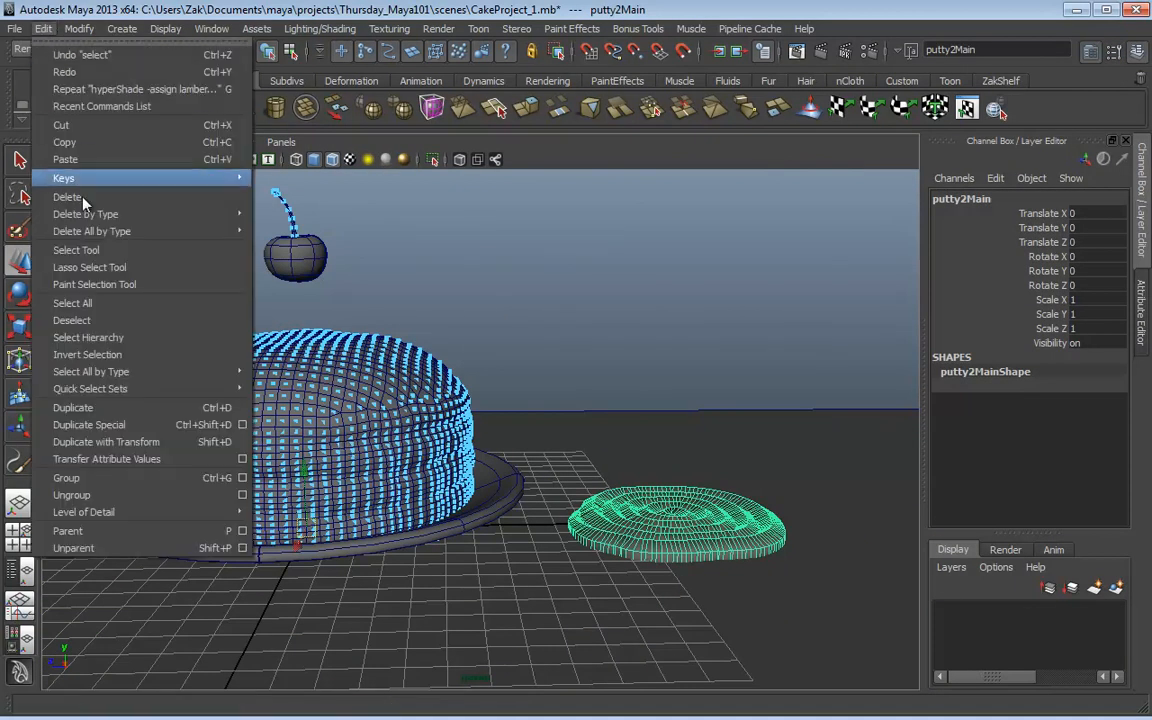
{"action": "mouse_move", "coordinate": [100, 210]}
{"action": "left_click", "coordinate": [285, 204]}
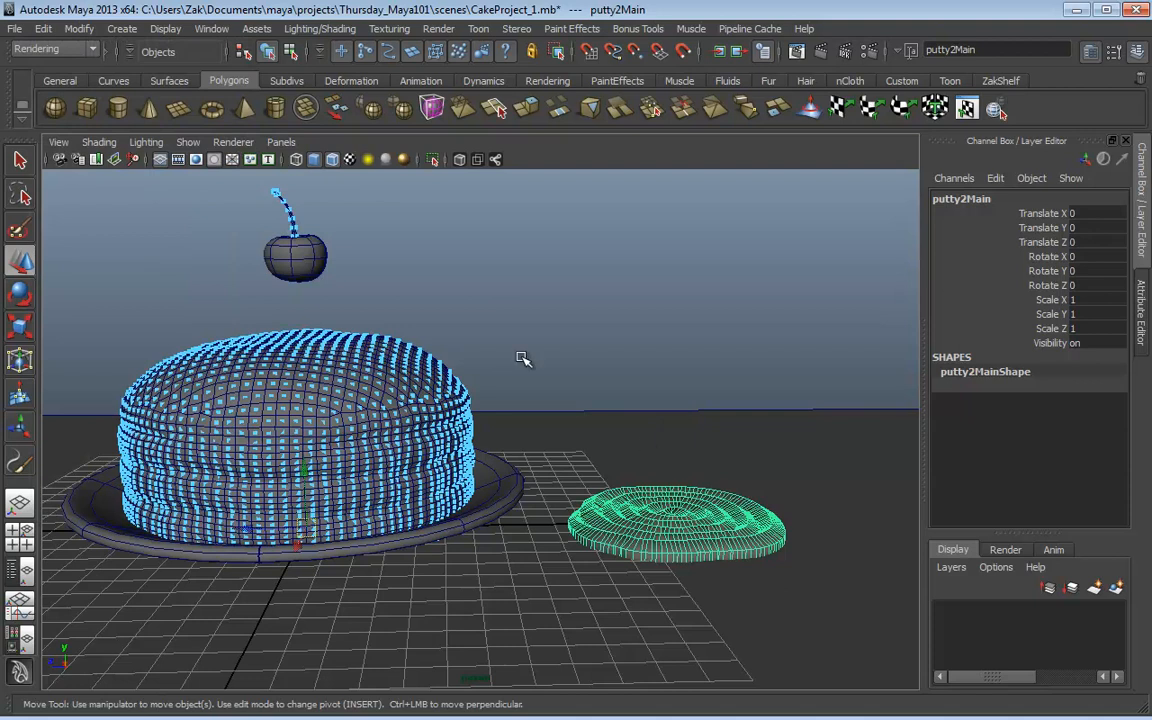
{"action": "left_click", "coordinate": [78, 28]}
{"action": "left_click", "coordinate": [105, 206]}
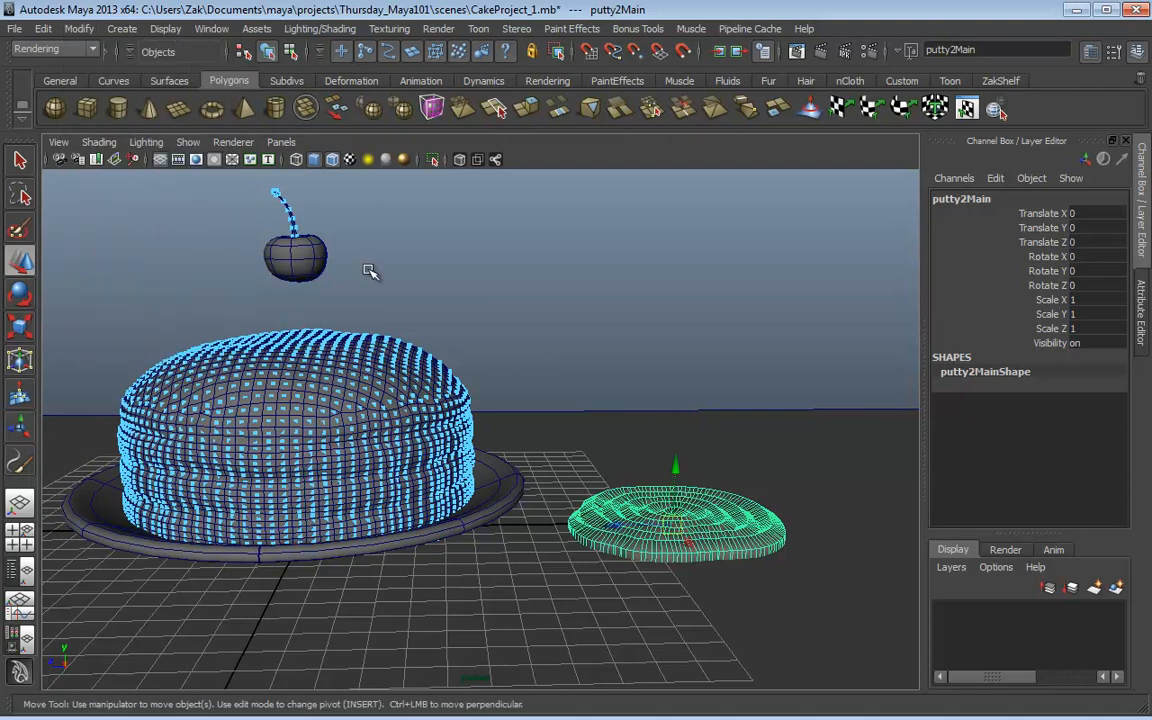
Step: Place the polygon spiral on top of the cake at about Y 6.769 and Z 13.122, scaled uniformly to about 0.631
{"action": "left_click_drag", "start_coordinate": [676, 468], "coordinate": [245, 328]}
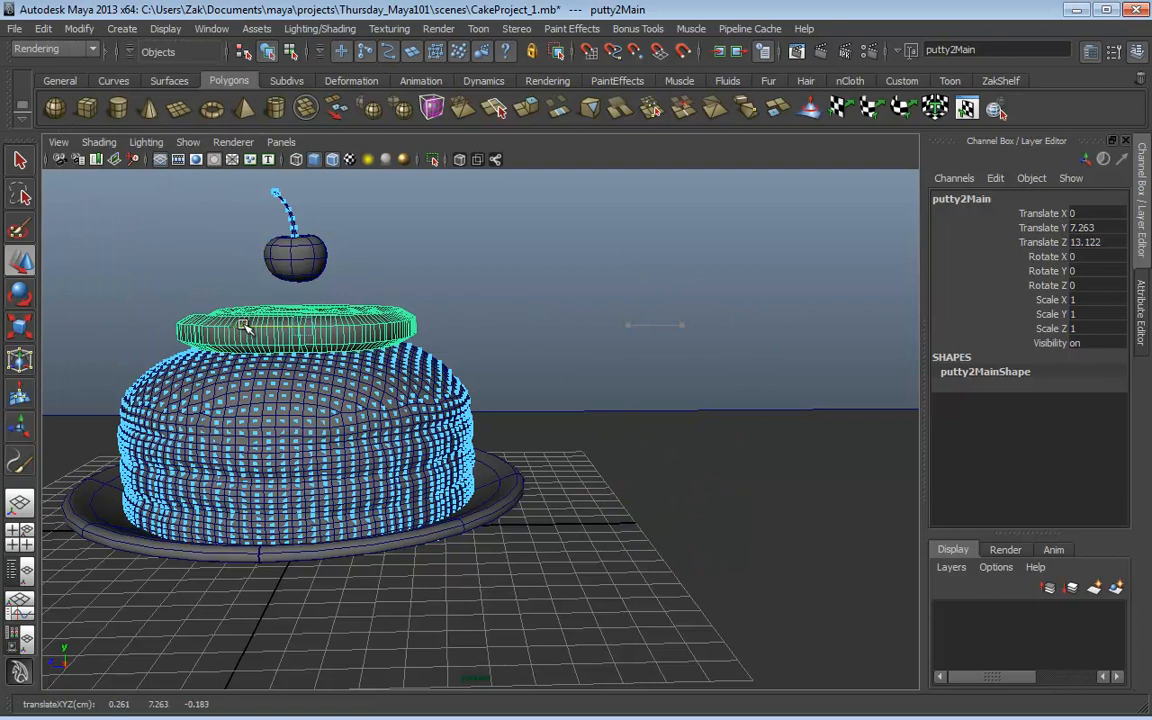
{"action": "left_click_drag", "start_coordinate": [319, 232], "coordinate": [416, 328], "text": "alt"}
{"action": "key", "text": "r"}
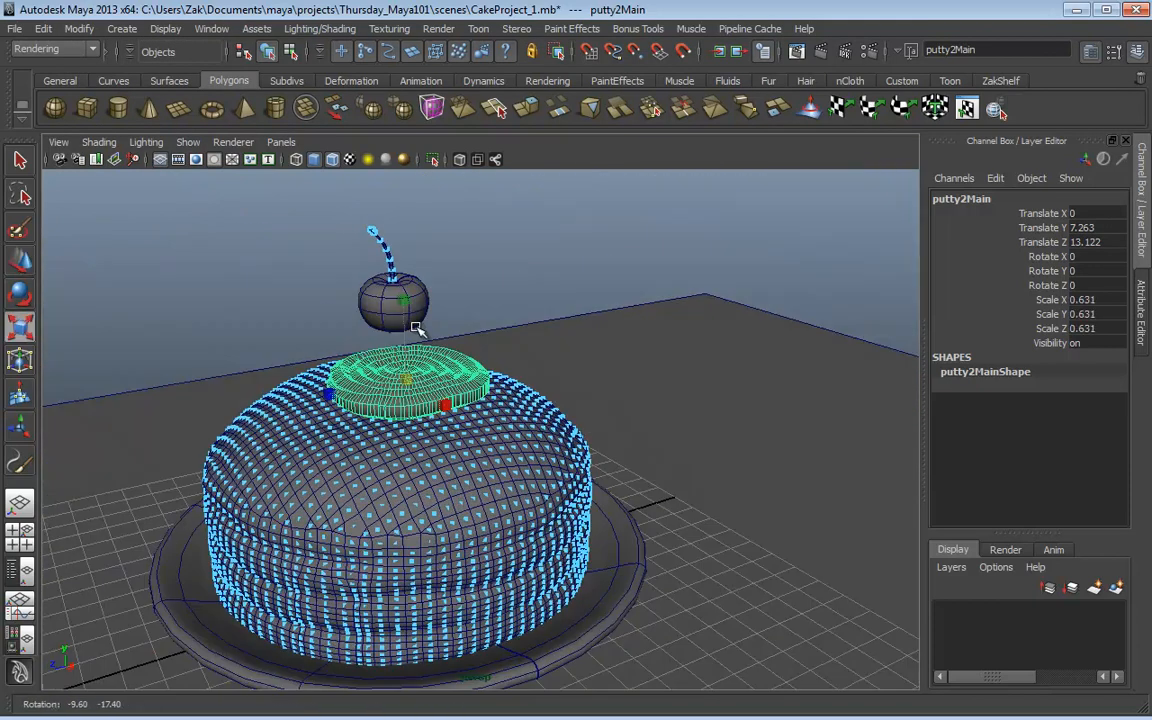
{"action": "scroll", "coordinate": [417, 330], "scroll_direction": "up", "scroll_amount": 4}
{"action": "key", "text": "w"}
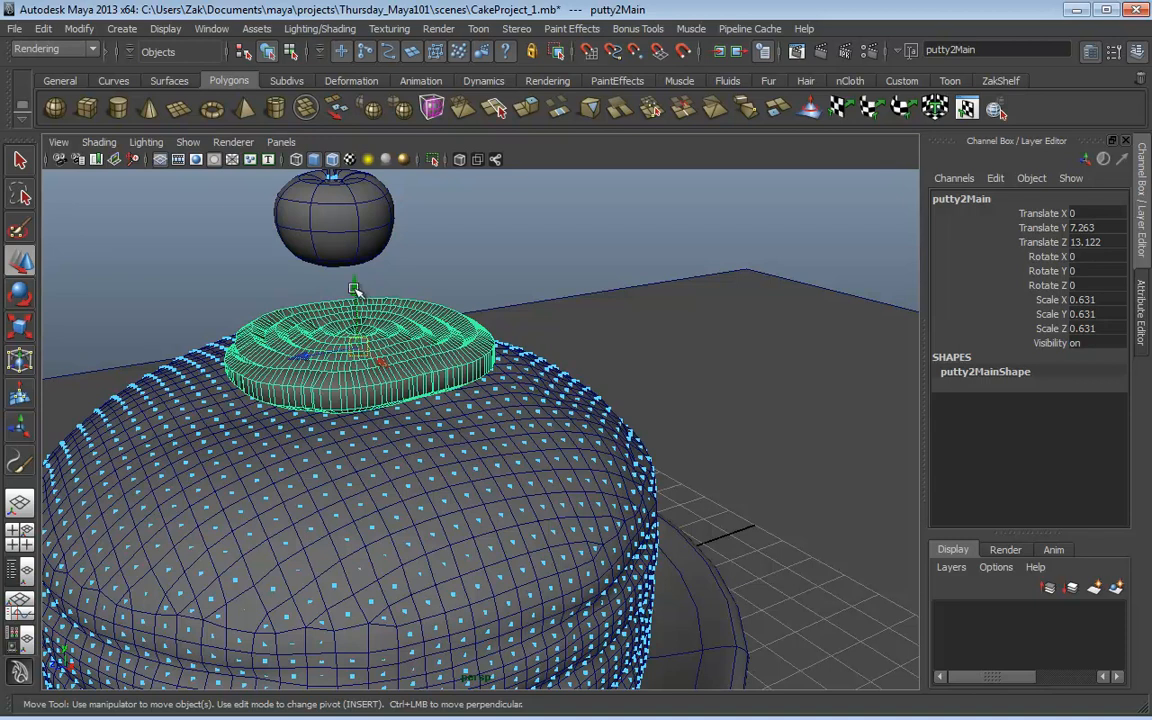
{"action": "left_click_drag", "start_coordinate": [358, 274], "coordinate": [384, 376]}
Step: Select the face at the very center of the spiral and enable soft selection over its innermost turns
{"action": "right_click_drag", "start_coordinate": [384, 376], "coordinate": [540, 385], "text": "alt"}
{"action": "middle_click_drag", "start_coordinate": [290, 390], "coordinate": [480, 400], "text": "alt"}
{"action": "right_click_drag", "start_coordinate": [480, 400], "coordinate": [608, 423], "text": "alt"}
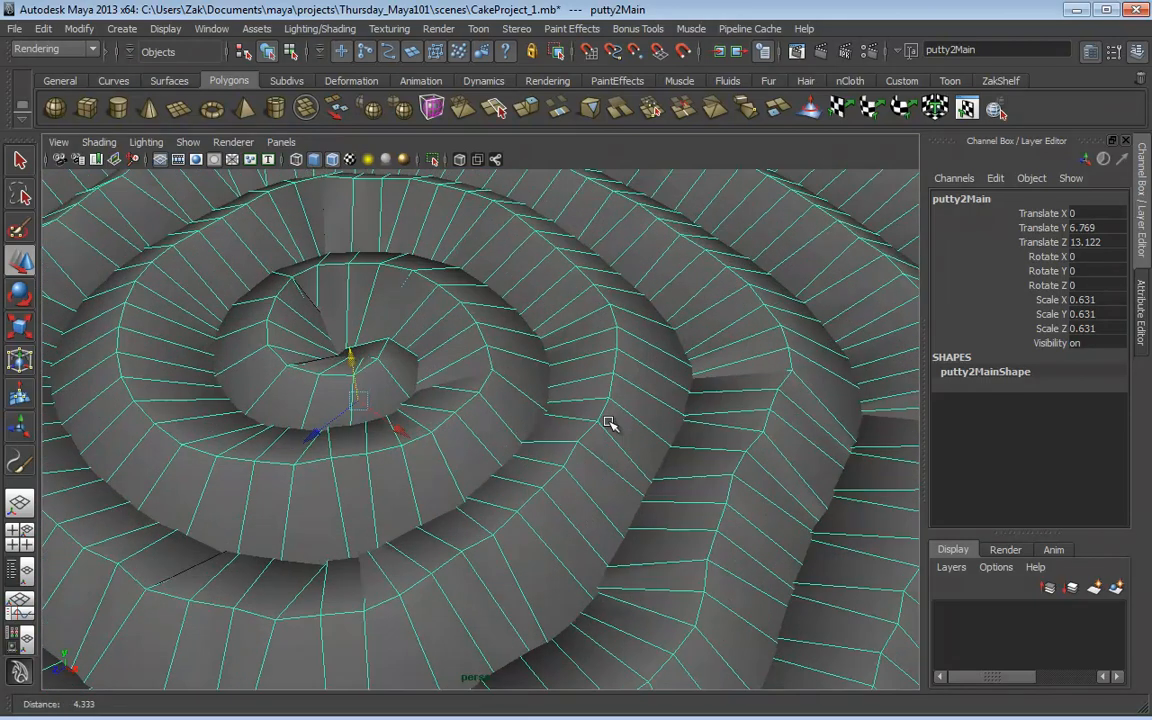
{"action": "right_click", "coordinate": [381, 347]}
{"action": "left_click", "coordinate": [381, 390]}
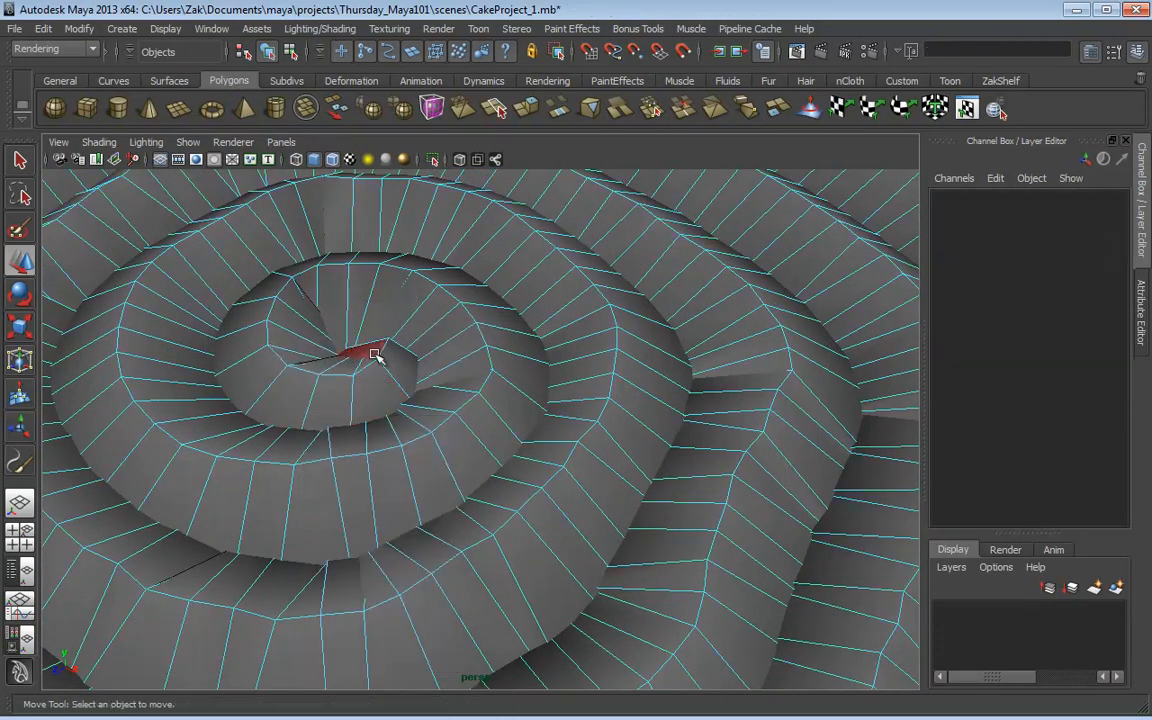
{"action": "left_click", "coordinate": [408, 347]}
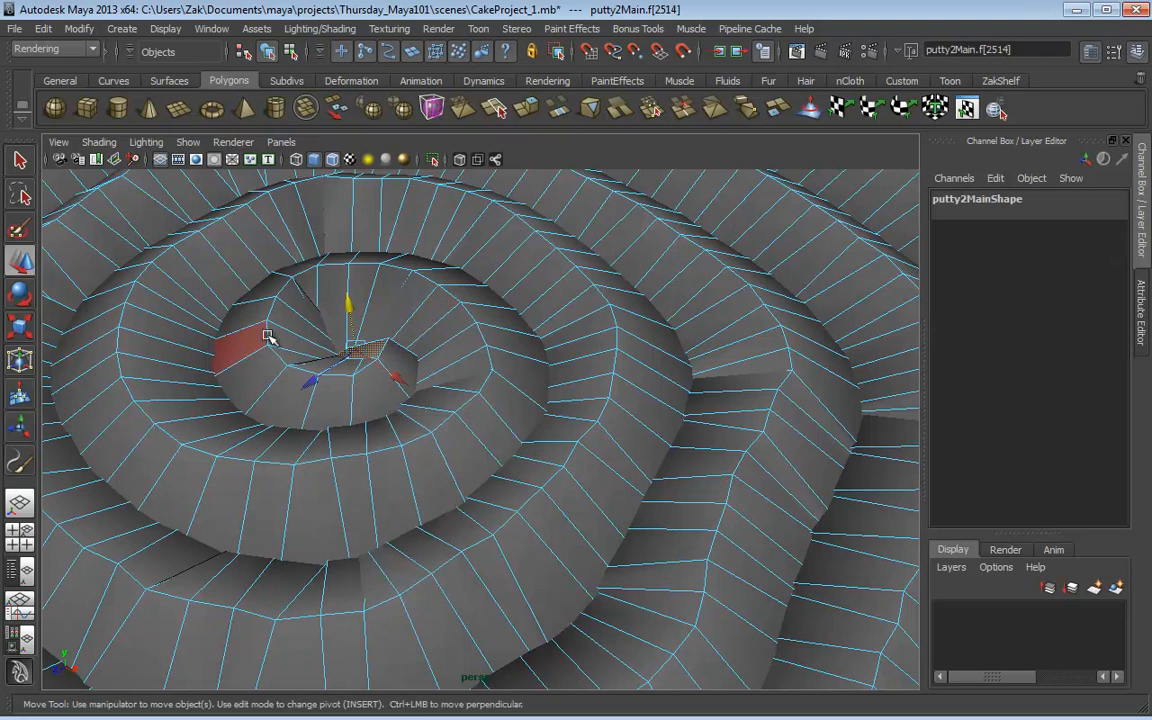
{"action": "key", "text": "b"}
{"action": "left_click_drag", "start_coordinate": [267, 336], "coordinate": [990, 386]}
{"action": "right_click_drag", "start_coordinate": [759, 383], "coordinate": [264, 384], "text": "alt"}
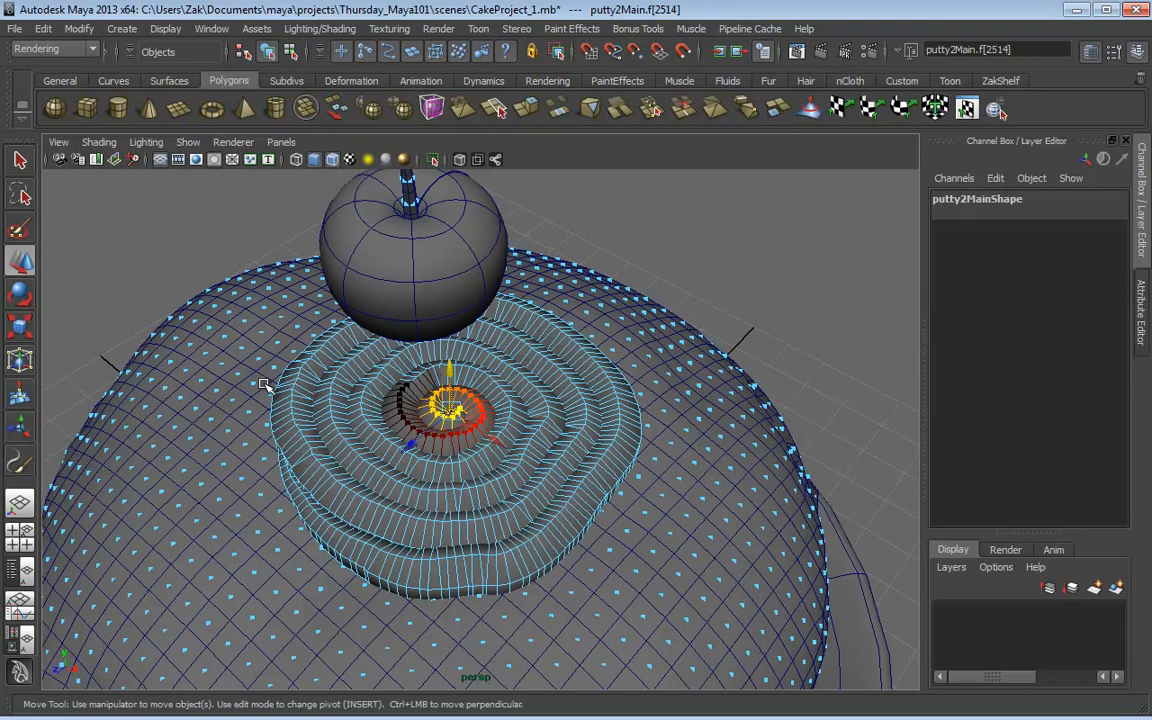
Step: Widen the soft selection falloff from the center face to cover the spiral's outer turns
{"action": "key", "text": "b"}
{"action": "left_click_drag", "start_coordinate": [333, 394], "coordinate": [1151, 404]}
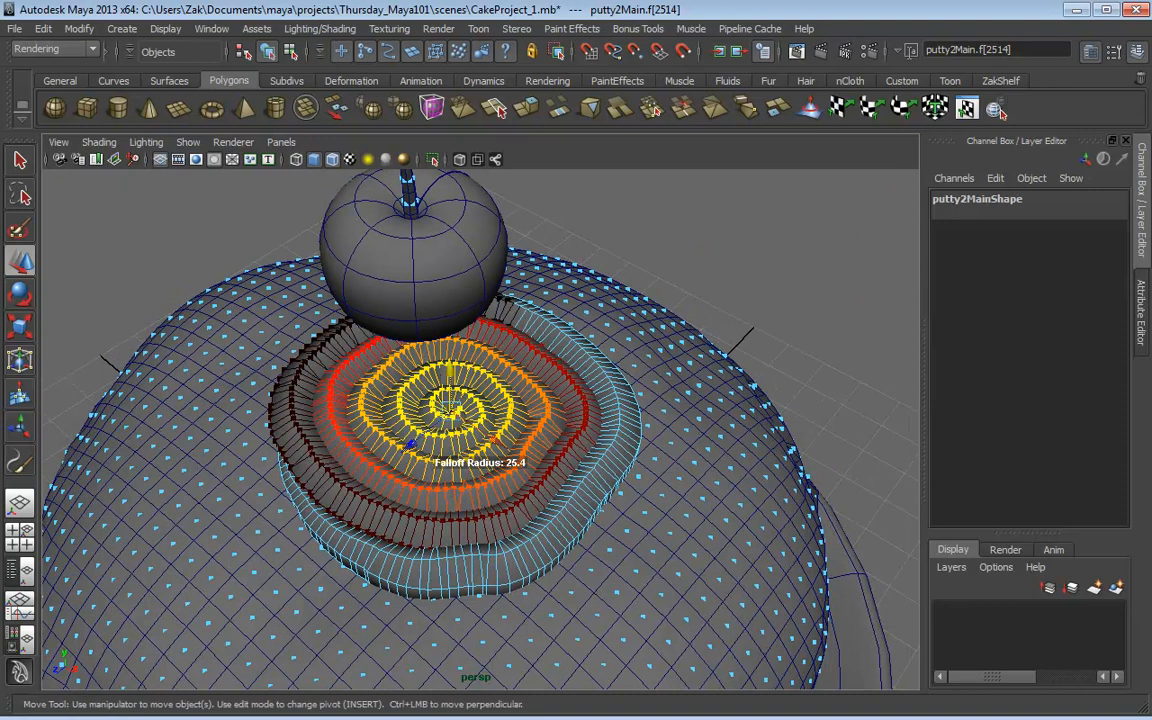
{"action": "right_click_drag", "start_coordinate": [565, 399], "coordinate": [391, 399], "text": "alt"}
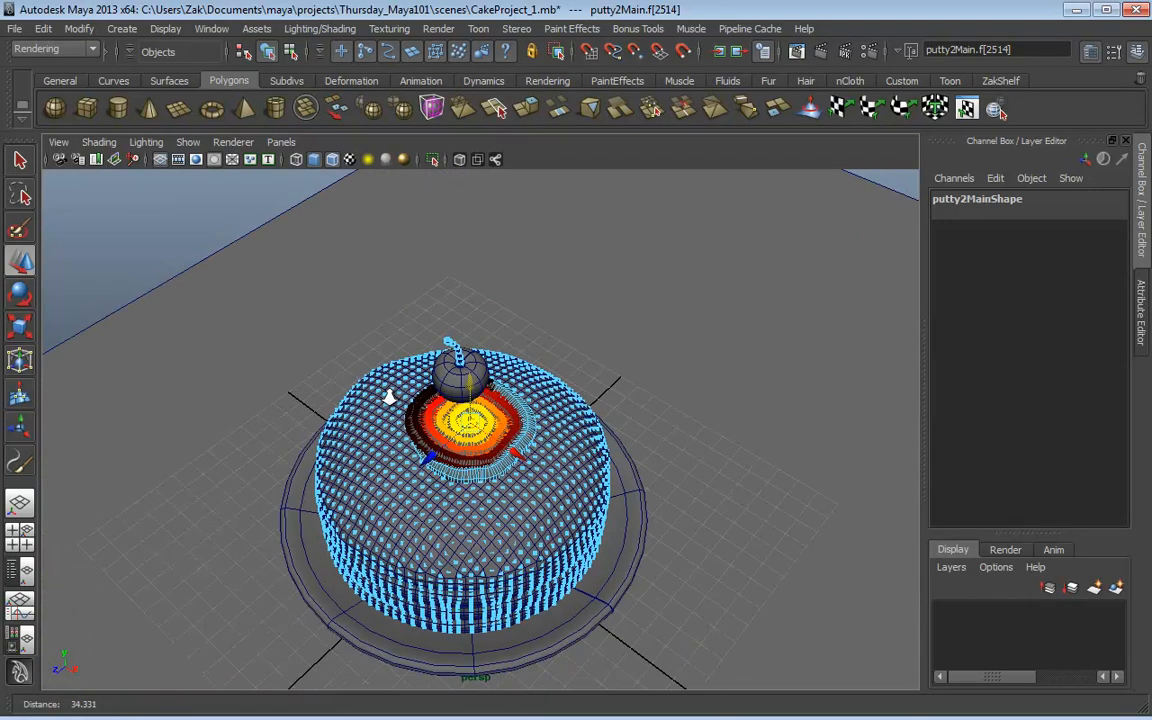
{"action": "key", "text": "b"}
{"action": "left_click_drag", "start_coordinate": [305, 425], "coordinate": [1144, 449]}
Step: Raise the spiral's soft-selected center above the cake into a stepped mound and adjust its scale
{"action": "left_click_drag", "start_coordinate": [599, 383], "coordinate": [595, 290], "text": "alt"}
{"action": "right_click_drag", "start_coordinate": [575, 355], "coordinate": [715, 355], "text": "alt"}
{"action": "left_click_drag", "start_coordinate": [444, 306], "coordinate": [450, 267]}
{"action": "key", "text": "r"}
{"action": "mouse_move", "coordinate": [444, 336]}
{"action": "left_mouse_down"}
{"action": "mouse_move", "coordinate": [462, 334]}
{"action": "mouse_move", "coordinate": [430, 333]}
{"action": "mouse_move", "coordinate": [447, 328]}
{"action": "left_mouse_up"}
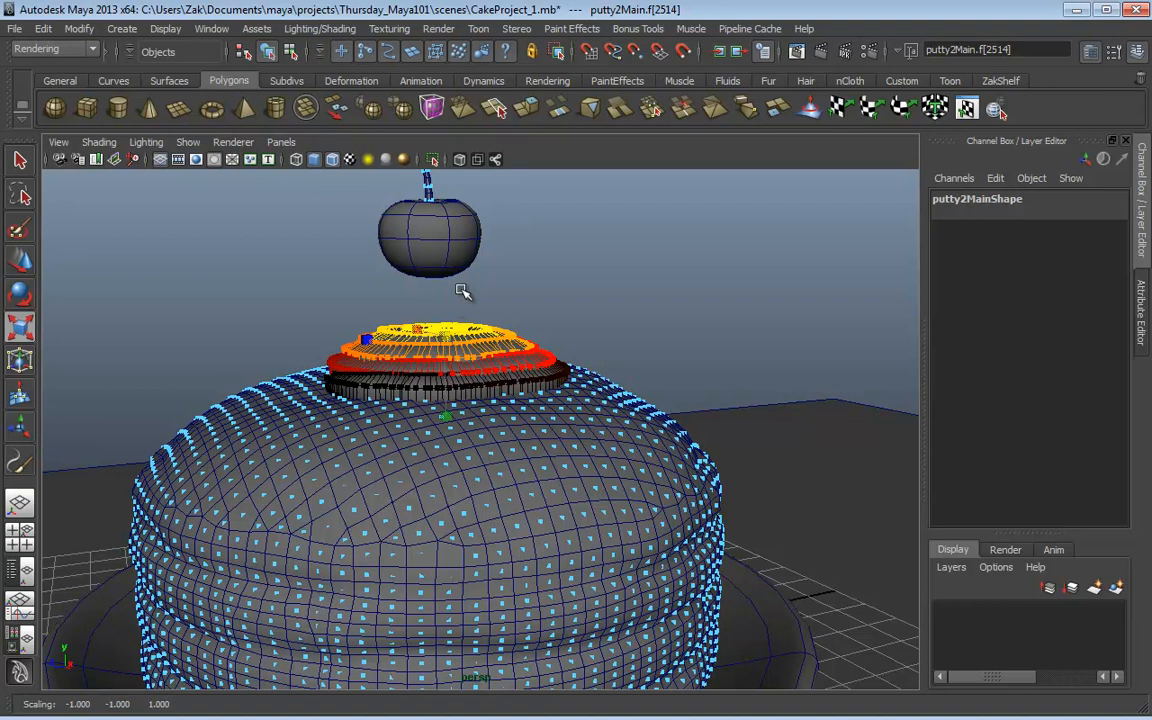
{"action": "left_click_drag", "start_coordinate": [490, 292], "coordinate": [551, 342], "text": "alt"}
Step: Reduce the soft selection falloff radius to about 22.66, raise the swirl's center slightly further, and clear the selection
{"action": "key", "text": "w"}
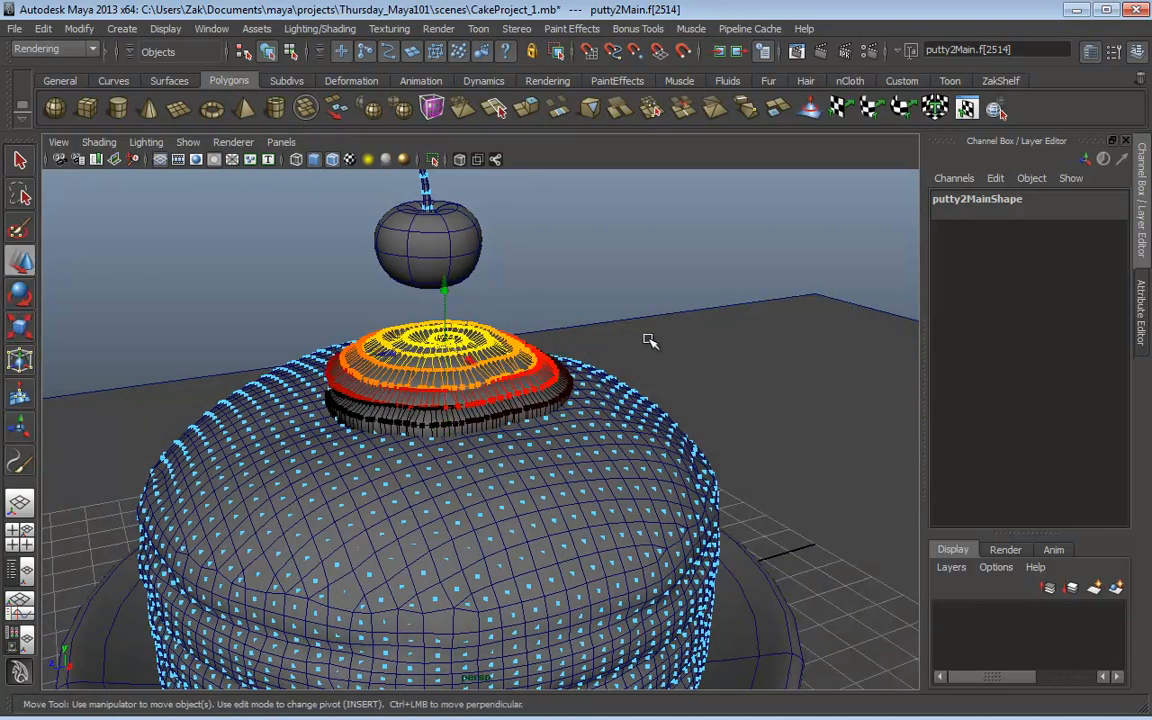
{"action": "key", "text": "b"}
{"action": "left_click_drag", "start_coordinate": [655, 334], "coordinate": [905, 382]}
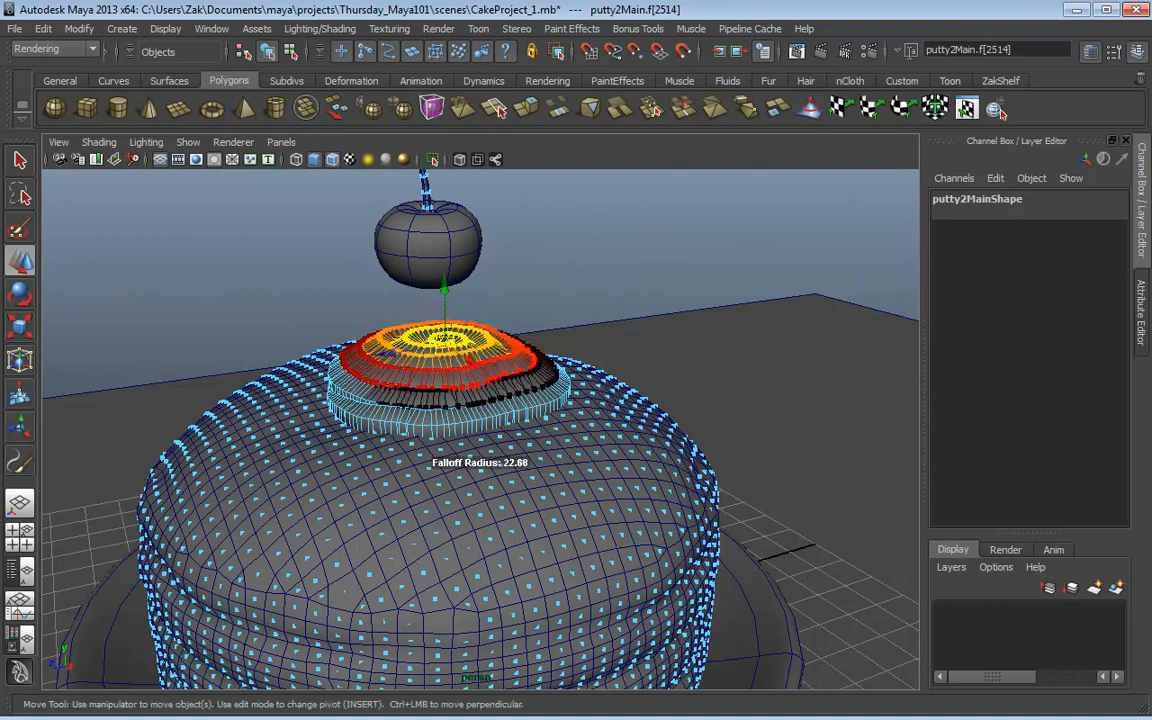
{"action": "left_click_drag", "start_coordinate": [443, 287], "coordinate": [445, 269]}
{"action": "left_click", "coordinate": [545, 248]}
Step: Return the swirl to object selection mode and turn off Wireframe on Shaded display
{"action": "left_click_drag", "start_coordinate": [545, 248], "coordinate": [460, 246], "text": "alt"}
{"action": "left_click_drag", "start_coordinate": [536, 259], "coordinate": [677, 272], "text": "alt"}
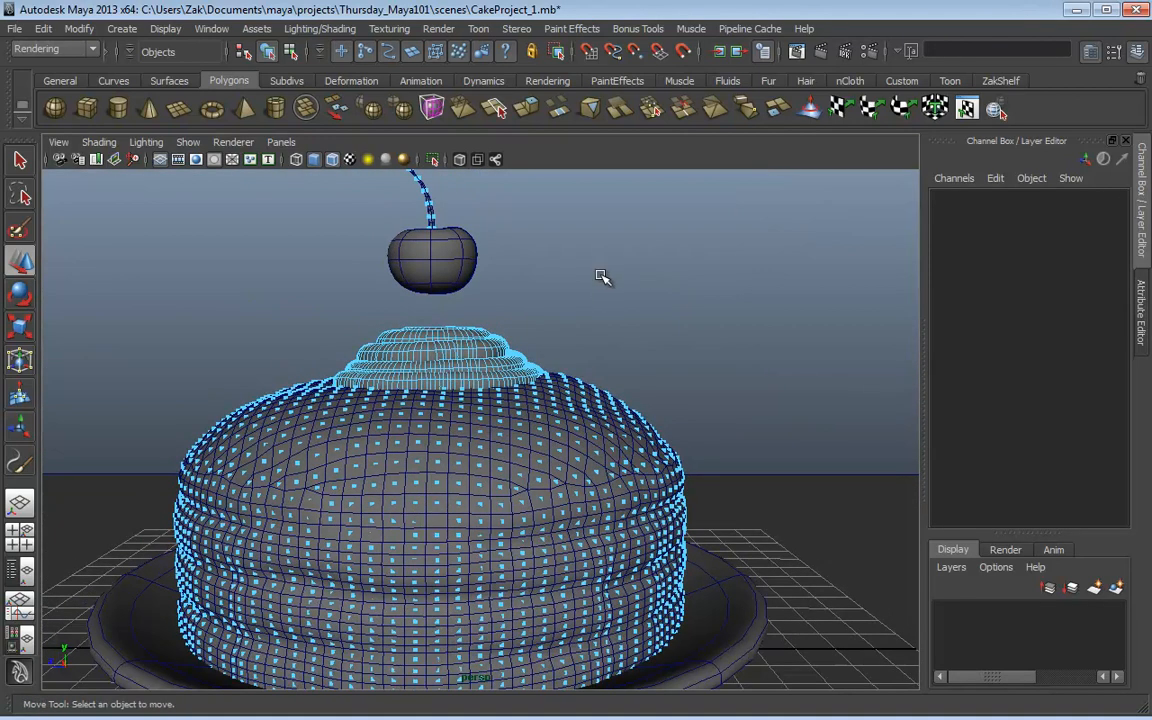
{"action": "mouse_move", "coordinate": [585, 290]}
{"action": "left_mouse_down", "text": "alt"}
{"action": "mouse_move", "coordinate": [591, 334]}
{"action": "mouse_move", "coordinate": [587, 293]}
{"action": "left_mouse_up", "text": "alt"}
{"action": "key", "text": "F8"}
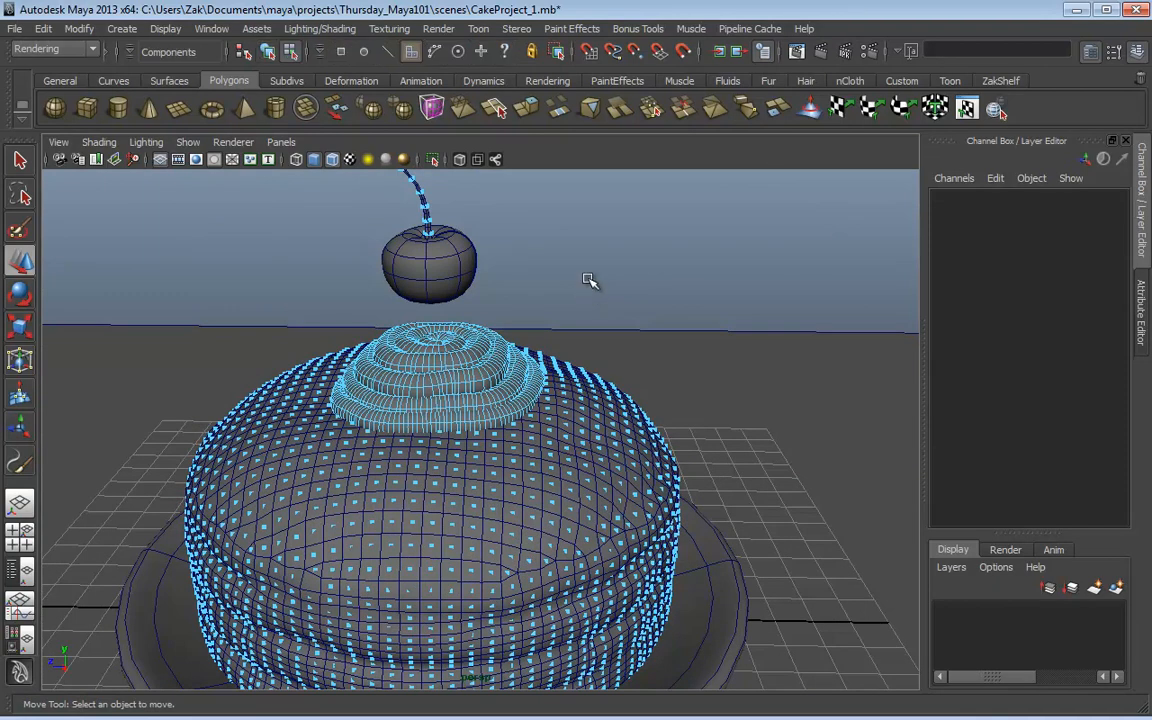
{"action": "key", "text": "F8"}
{"action": "left_click", "coordinate": [575, 288]}
{"action": "mouse_move", "coordinate": [575, 290]}
{"action": "left_mouse_down", "text": "alt"}
{"action": "mouse_move", "coordinate": [566, 296]}
{"action": "mouse_move", "coordinate": [585, 303]}
{"action": "left_mouse_up", "text": "alt"}
{"action": "left_click", "coordinate": [99, 142]}
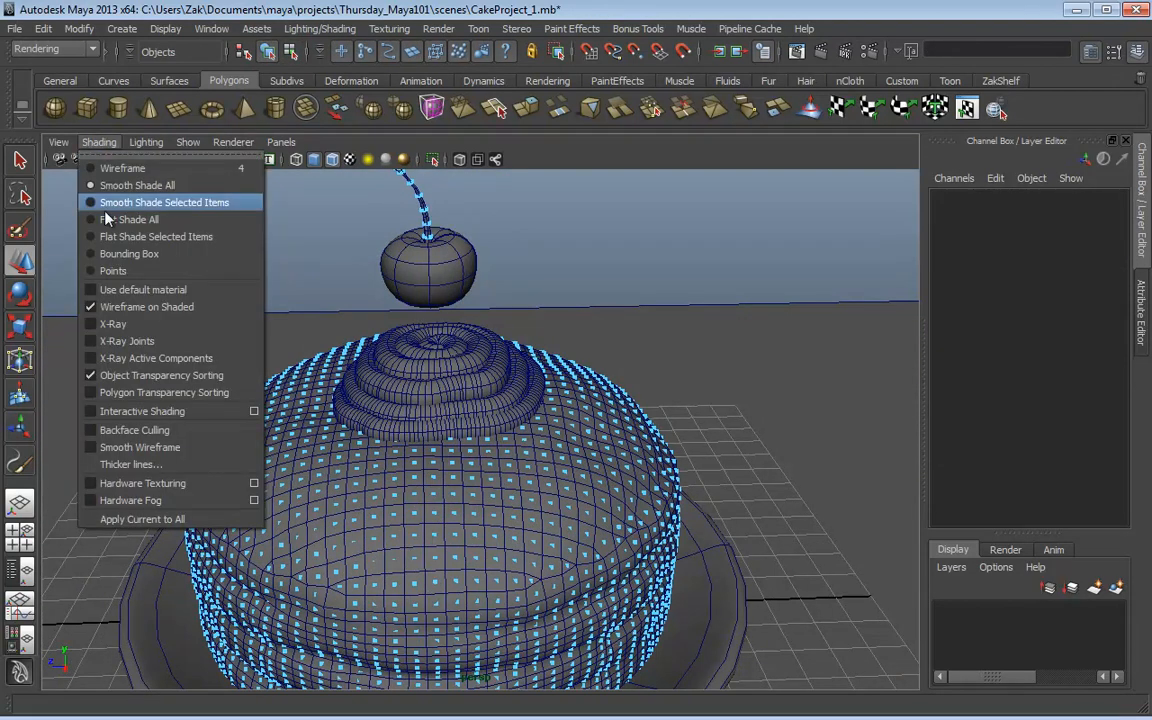
{"action": "left_click", "coordinate": [118, 311]}
Step: Examine the shaded frosting swirl, and open the Paint Effects to Polygons conversion options for review
{"action": "mouse_move", "coordinate": [504, 375]}
{"action": "left_mouse_down", "text": "alt"}
{"action": "mouse_move", "coordinate": [525, 352]}
{"action": "mouse_move", "coordinate": [458, 391]}
{"action": "left_mouse_up", "text": "alt"}
{"action": "right_click_drag", "start_coordinate": [458, 391], "coordinate": [646, 388], "text": "alt"}
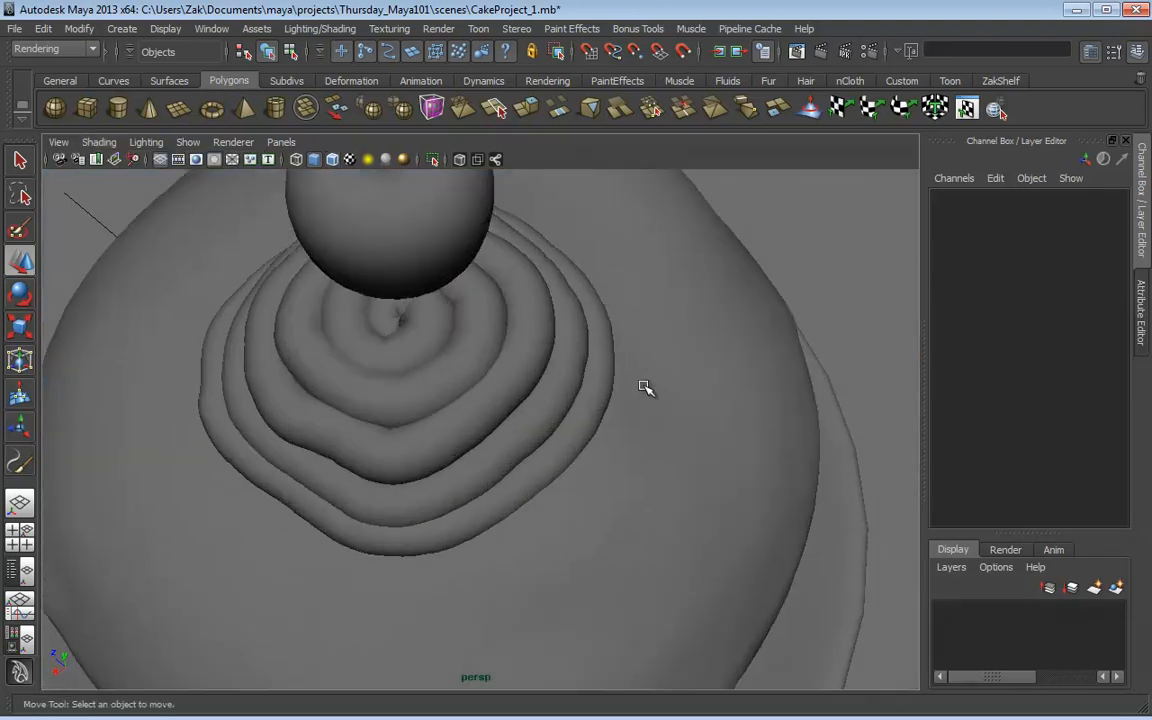
{"action": "left_click_drag", "start_coordinate": [645, 388], "coordinate": [652, 316], "text": "alt"}
{"action": "right_click_drag", "start_coordinate": [652, 316], "coordinate": [570, 345], "text": "alt"}
{"action": "left_click_drag", "start_coordinate": [570, 345], "coordinate": [556, 304], "text": "alt"}
{"action": "left_click", "coordinate": [82, 32]}
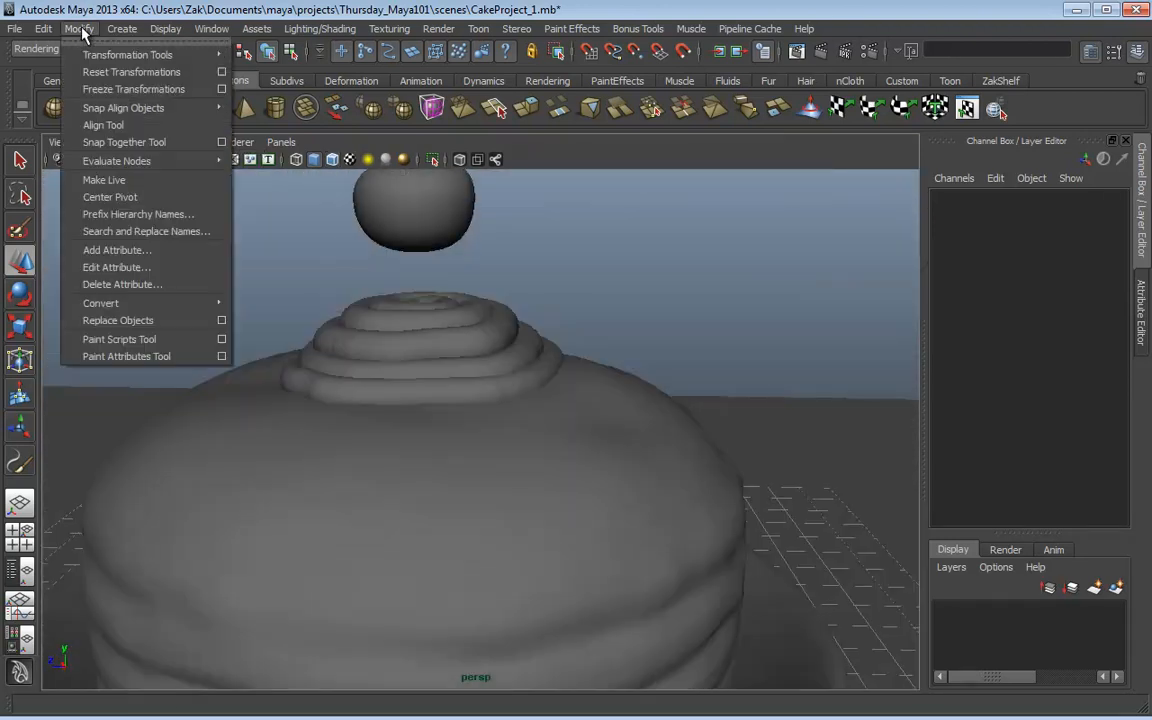
{"action": "mouse_move", "coordinate": [122, 306]}
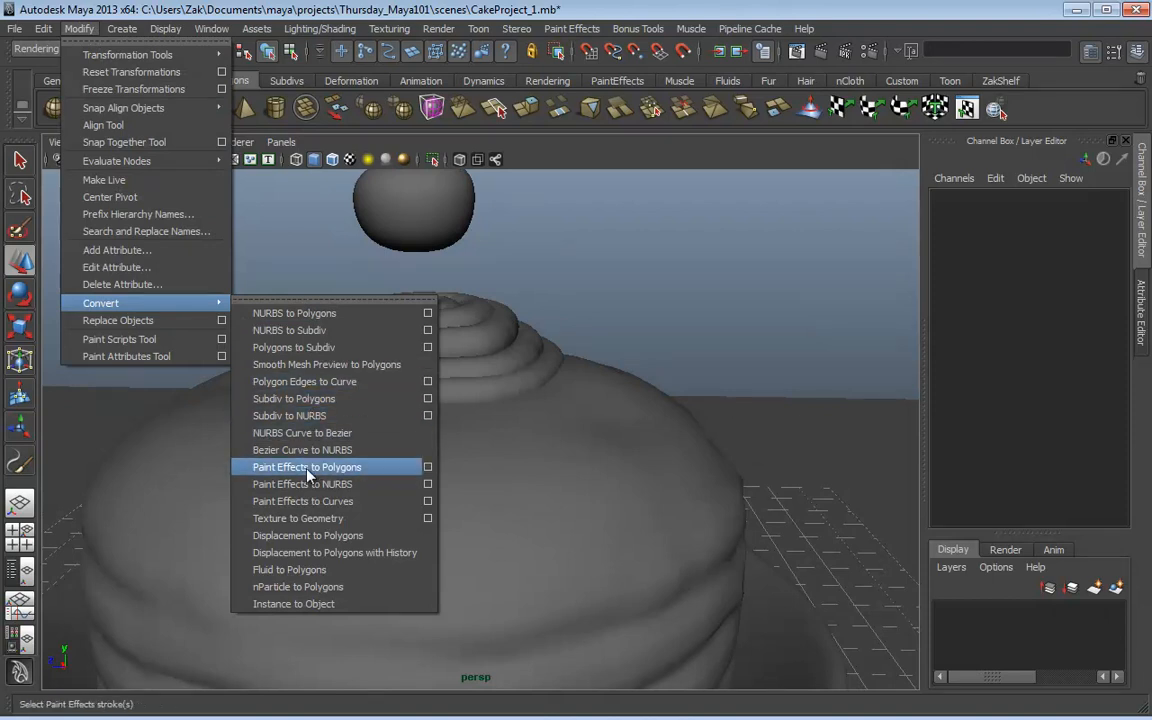
{"action": "left_click", "coordinate": [427, 467]}
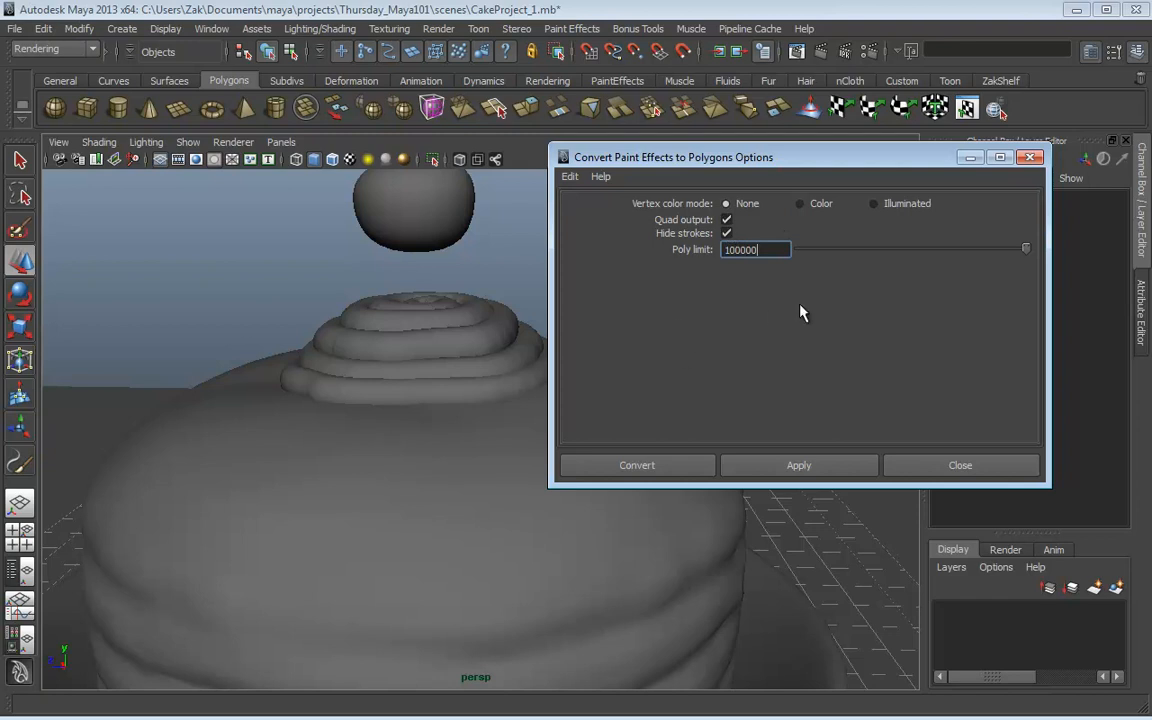
Step: Close the Paint Effects conversion options and examine the cake, frosting swirl and cherry from several angles
{"action": "left_click", "coordinate": [1030, 157]}
{"action": "left_click_drag", "start_coordinate": [668, 374], "coordinate": [661, 435], "text": "alt"}
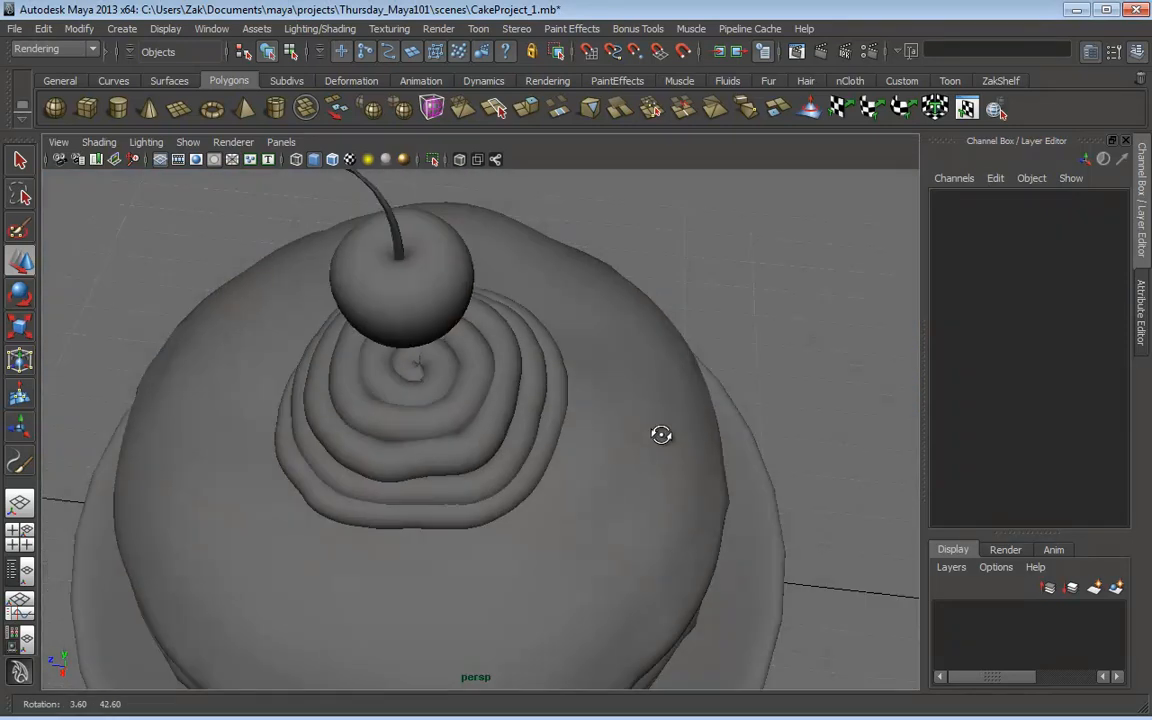
{"action": "right_click_drag", "start_coordinate": [661, 435], "coordinate": [414, 396], "text": "alt"}
{"action": "left_click_drag", "start_coordinate": [414, 396], "coordinate": [374, 340], "text": "alt"}
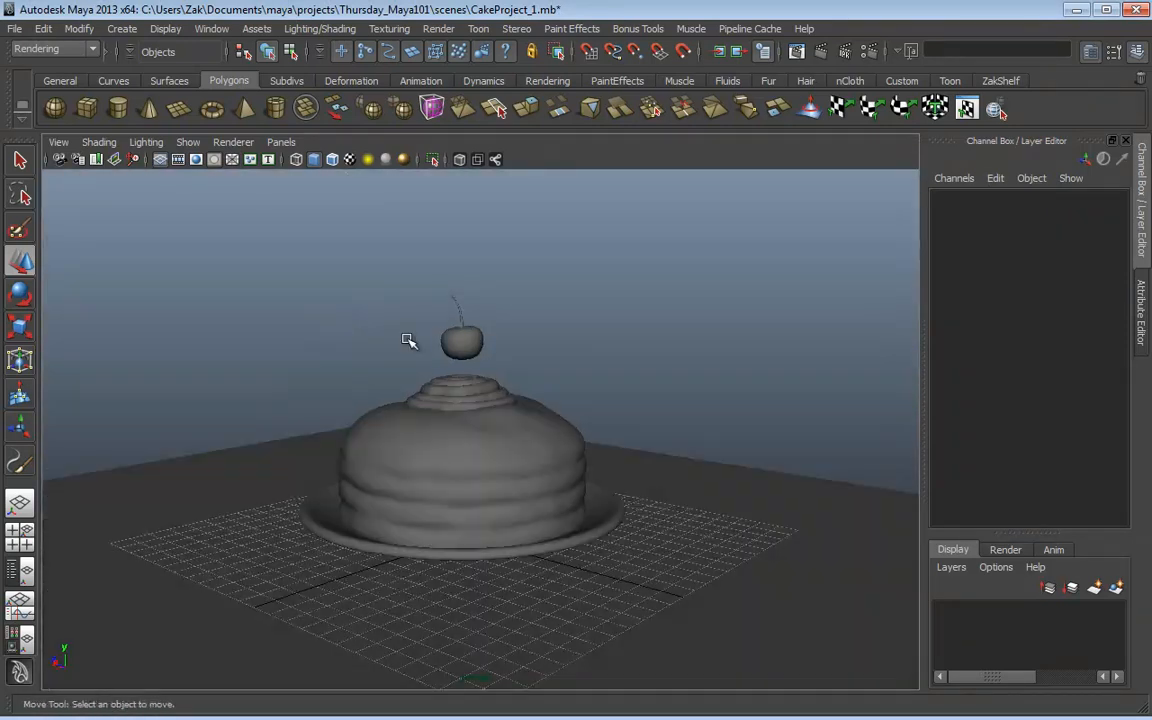
{"action": "left_click_drag", "start_coordinate": [409, 341], "coordinate": [753, 373], "text": "alt"}
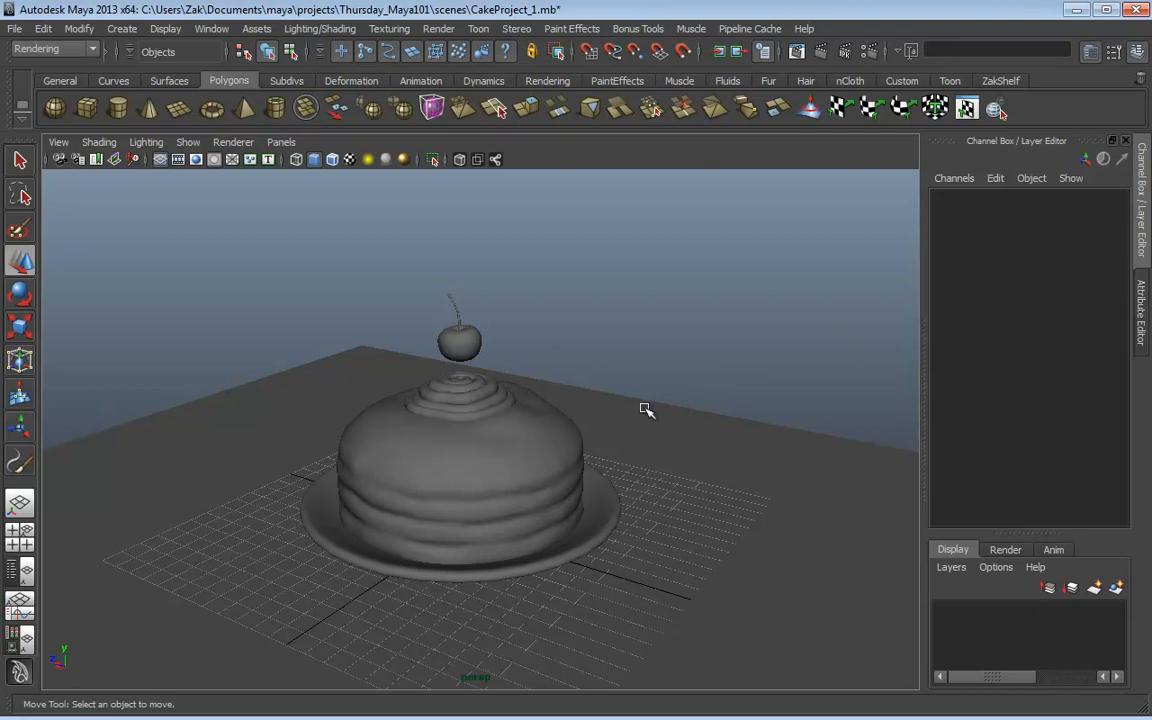
{"action": "left_click_drag", "start_coordinate": [620, 400], "coordinate": [538, 444], "text": "alt"}
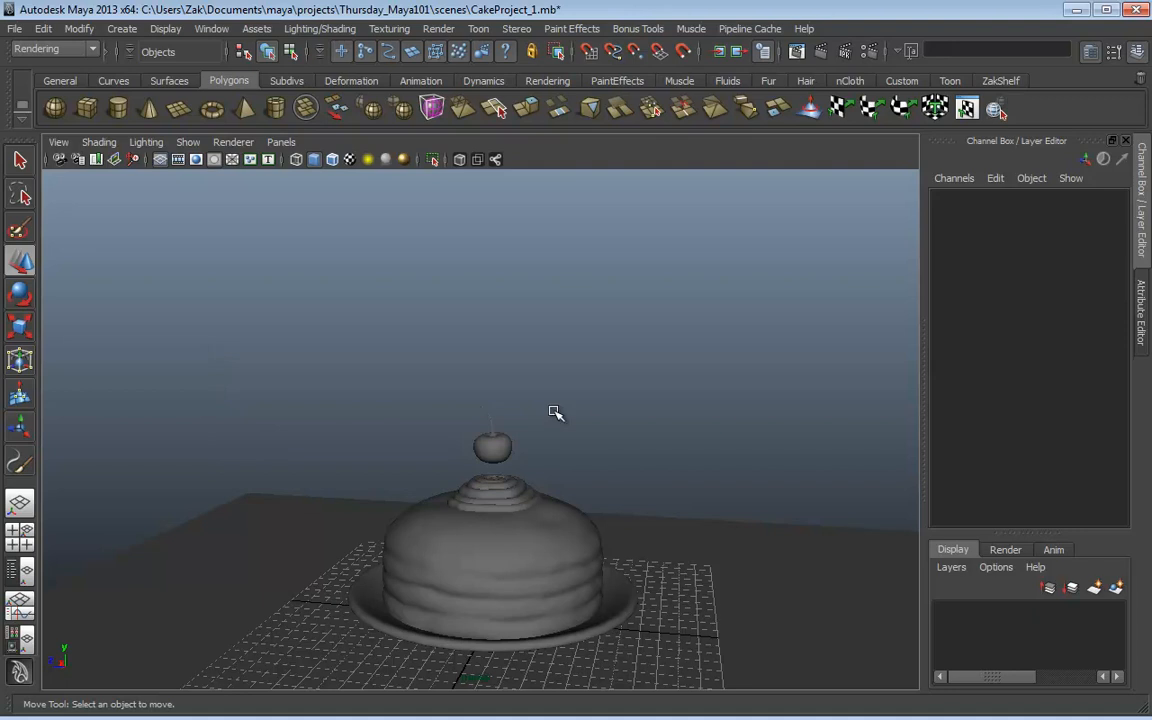
Step: In the side view, begin a CV curve beside the cake, outlining a cup's flat inner floor and curved lower wall
{"action": "key", "text": "space"}
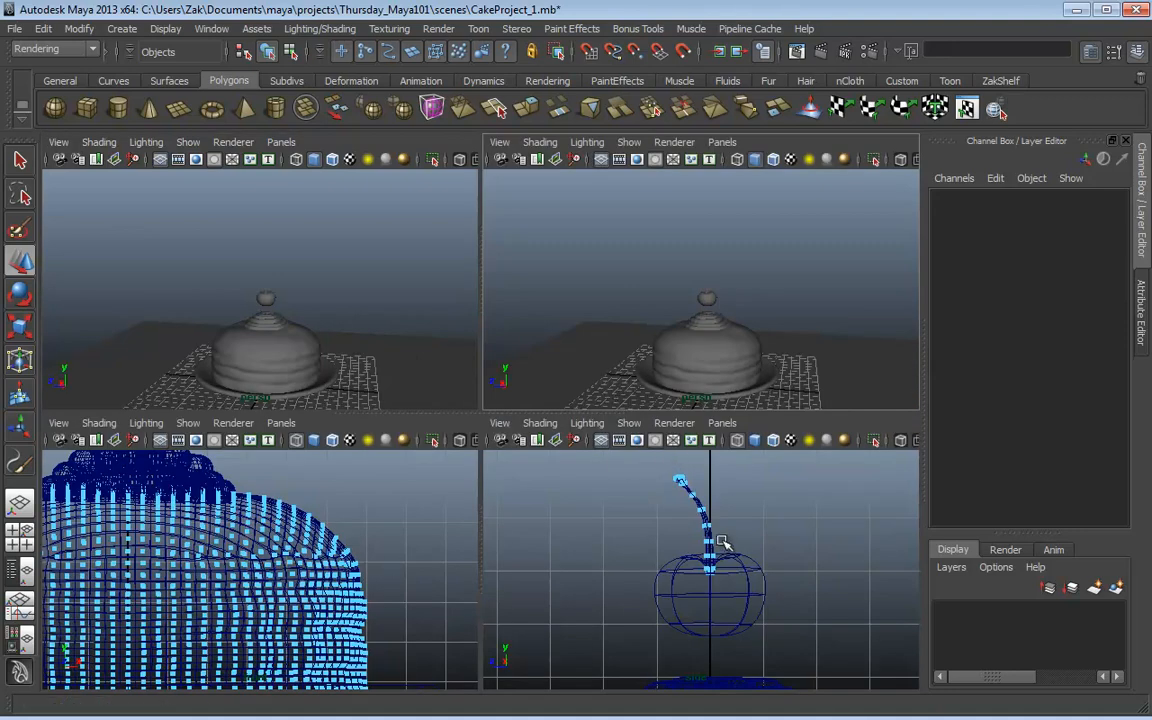
{"action": "key", "text": "space"}
{"action": "middle_click_drag", "start_coordinate": [616, 474], "coordinate": [408, 611], "text": "alt"}
{"action": "mouse_move", "coordinate": [548, 570]}
{"action": "middle_mouse_down", "text": "alt"}
{"action": "mouse_move", "coordinate": [576, 670]}
{"action": "mouse_move", "coordinate": [347, 548]}
{"action": "mouse_move", "coordinate": [555, 584]}
{"action": "middle_mouse_up", "text": "alt"}
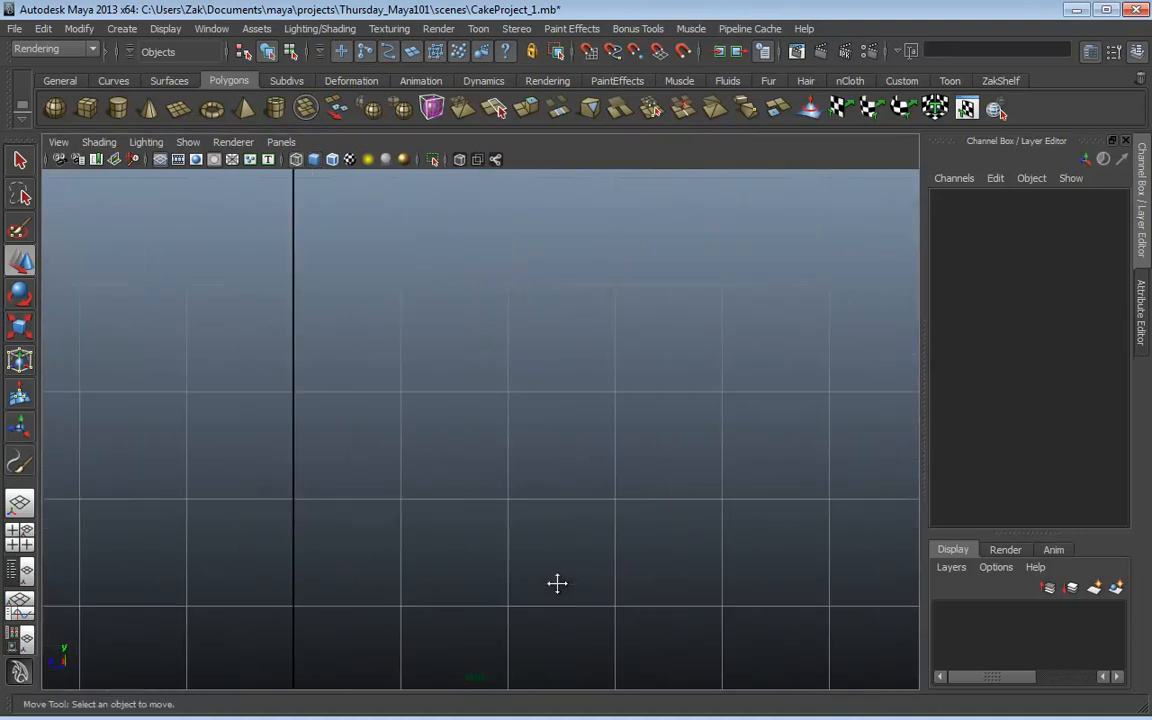
{"action": "scroll", "coordinate": [200, 400], "scroll_direction": "down", "scroll_amount": 5}
{"action": "middle_click_drag", "start_coordinate": [209, 407], "coordinate": [218, 397], "text": "alt"}
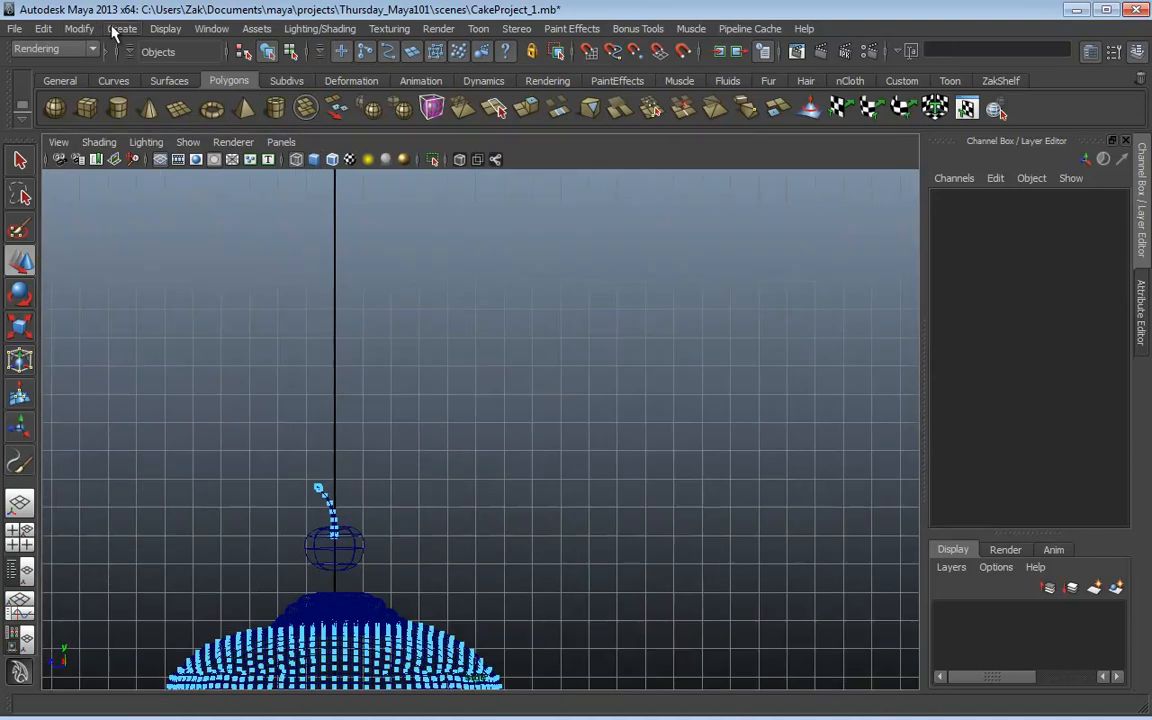
{"action": "left_click", "coordinate": [122, 28]}
{"action": "left_click", "coordinate": [178, 159]}
{"action": "middle_click_drag", "start_coordinate": [716, 465], "coordinate": [532, 453], "text": "alt"}
{"action": "right_click_drag", "start_coordinate": [532, 453], "coordinate": [769, 512], "text": "alt"}
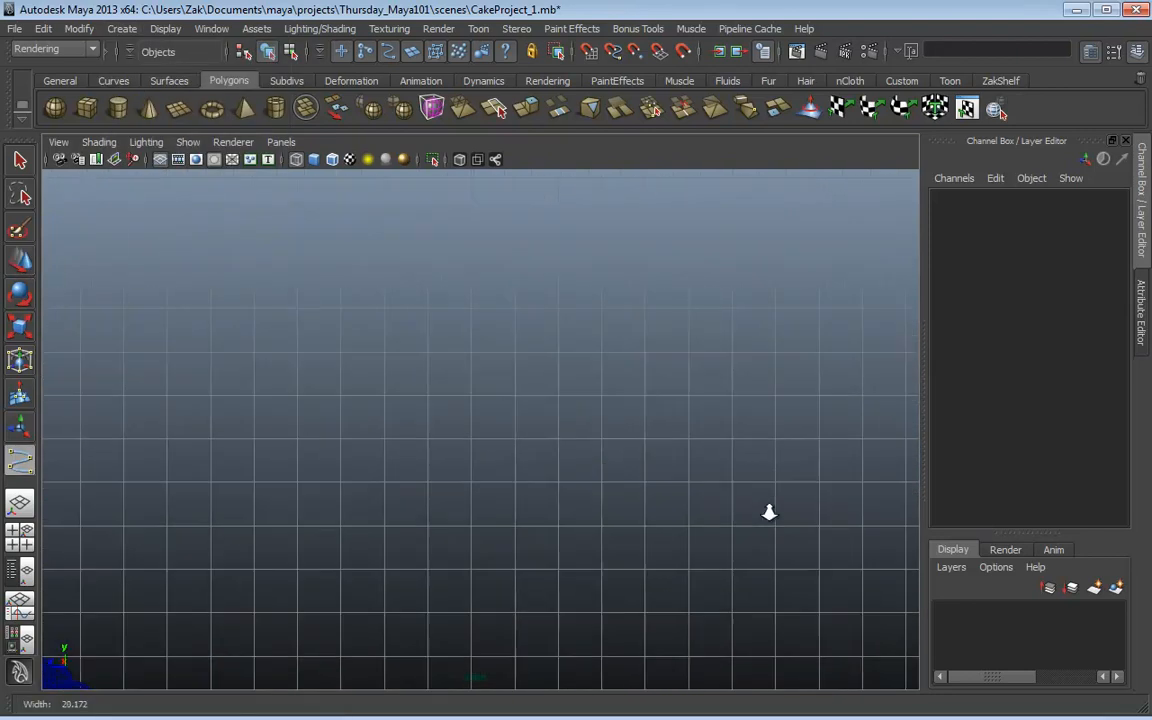
{"action": "left_click", "coordinate": [516, 482]}
{"action": "left_click", "coordinate": [585, 482]}
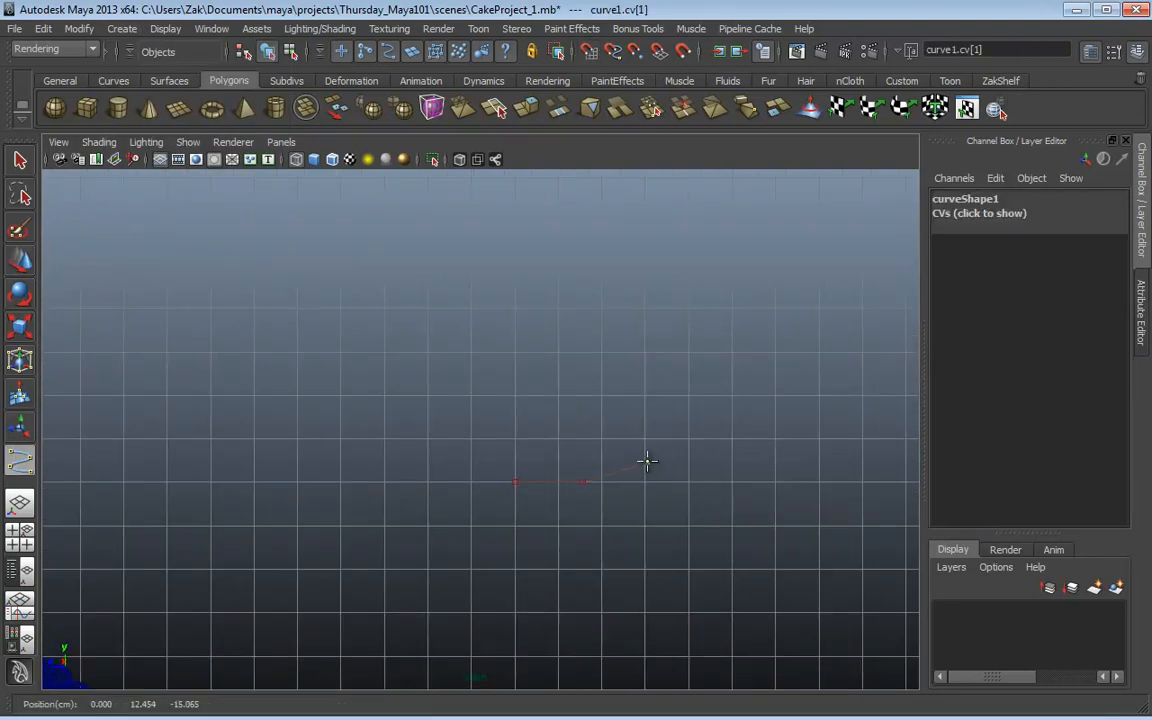
{"action": "left_click", "coordinate": [639, 458]}
{"action": "scroll", "coordinate": [649, 433], "scroll_direction": "down", "scroll_amount": 1}
{"action": "left_click_drag", "start_coordinate": [668, 411], "coordinate": [653, 379]}
Step: Continue the CV curve up the cup's inner wall and round it over a small outward-flared rim
{"action": "scroll", "coordinate": [684, 386], "scroll_direction": "down", "scroll_amount": 2}
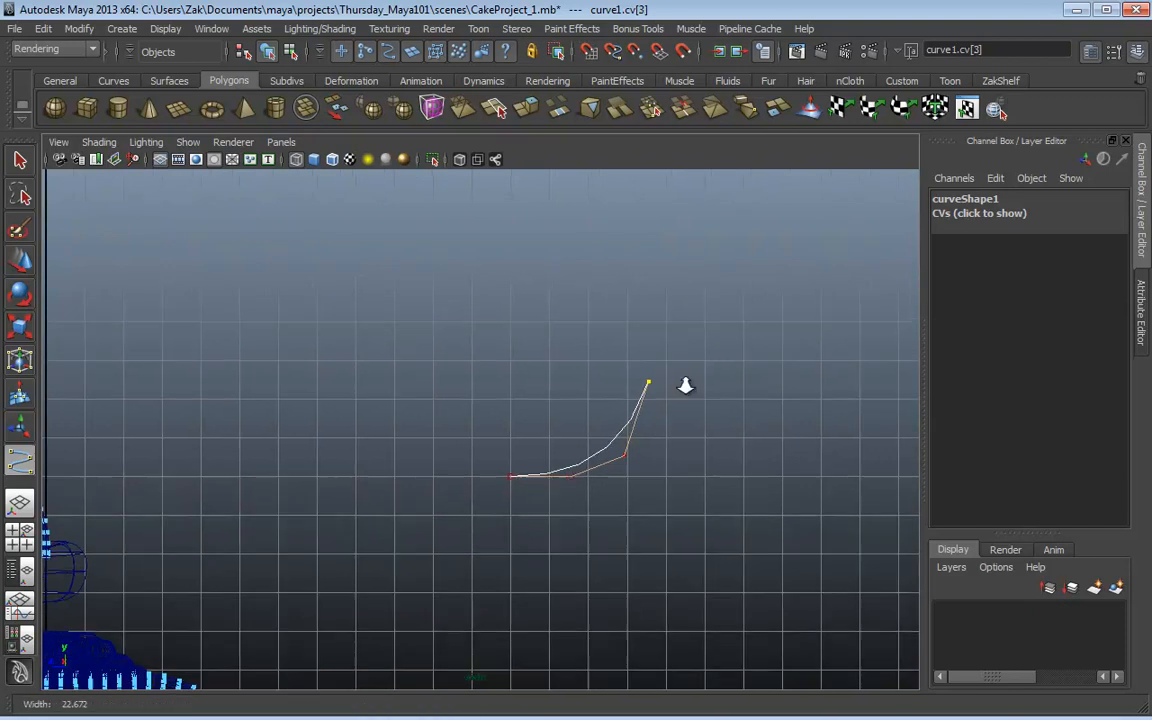
{"action": "left_click_drag", "start_coordinate": [645, 314], "coordinate": [635, 302]}
{"action": "left_click", "coordinate": [652, 251]}
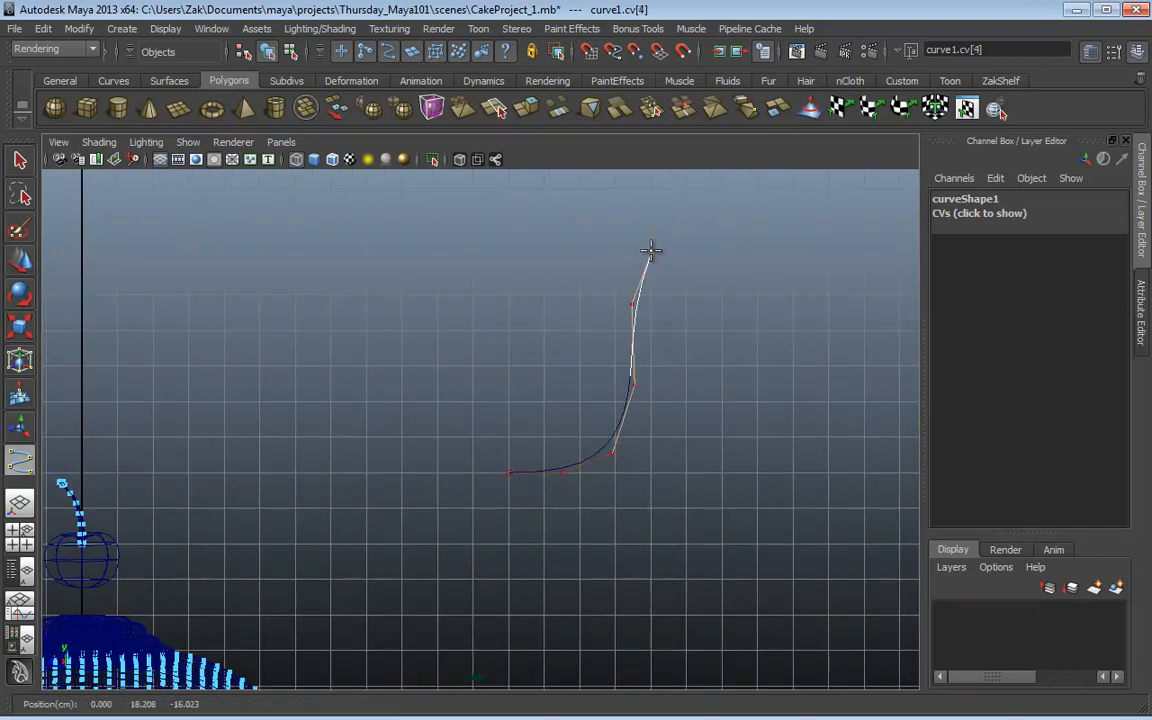
{"action": "left_click", "coordinate": [695, 228]}
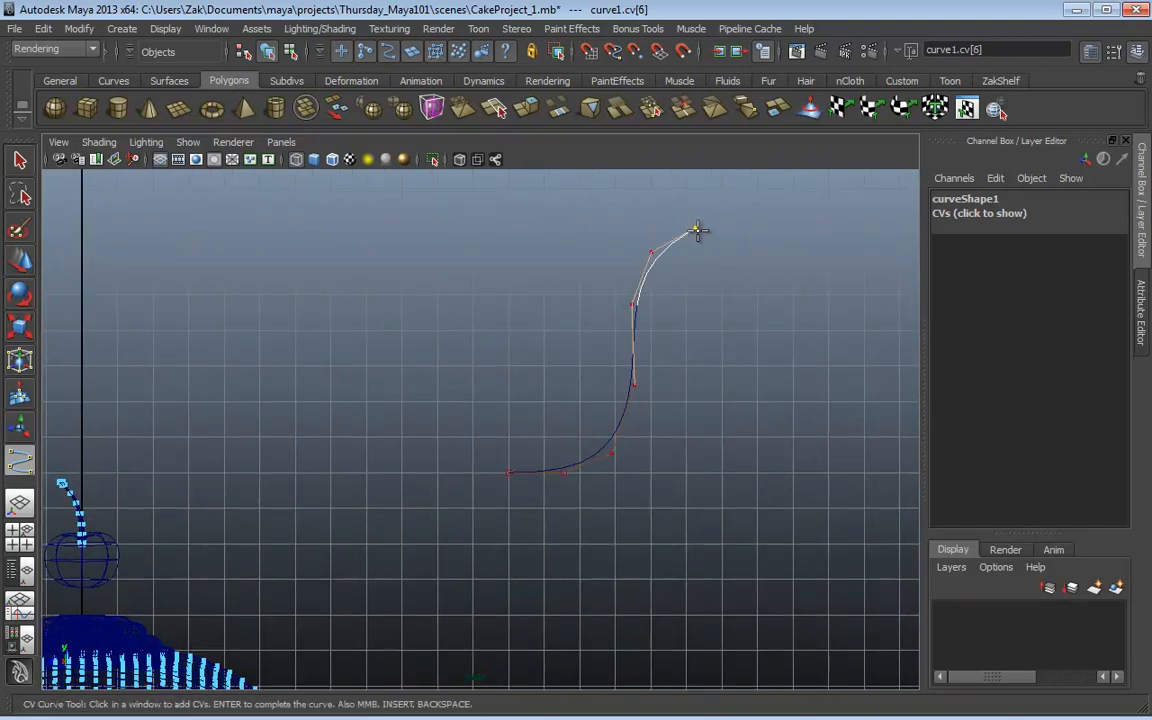
{"action": "left_click", "coordinate": [696, 226]}
{"action": "middle_click_drag", "start_coordinate": [712, 230], "coordinate": [672, 240]}
{"action": "left_click", "coordinate": [685, 245]}
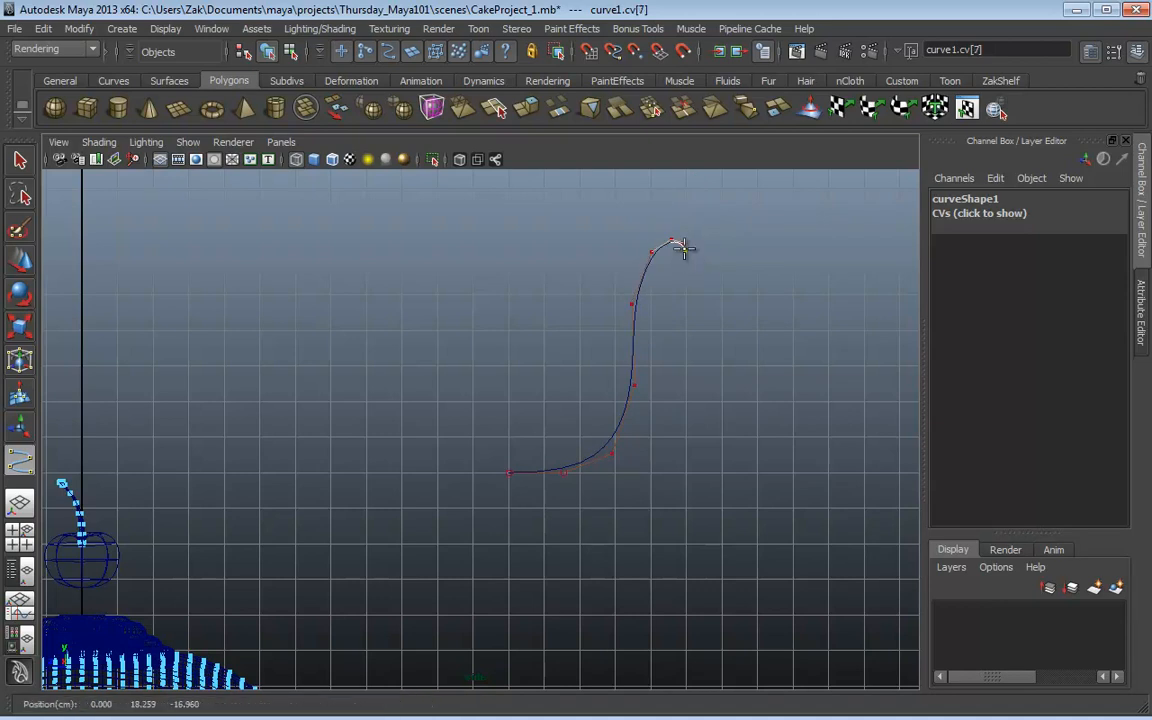
{"action": "left_click", "coordinate": [676, 255]}
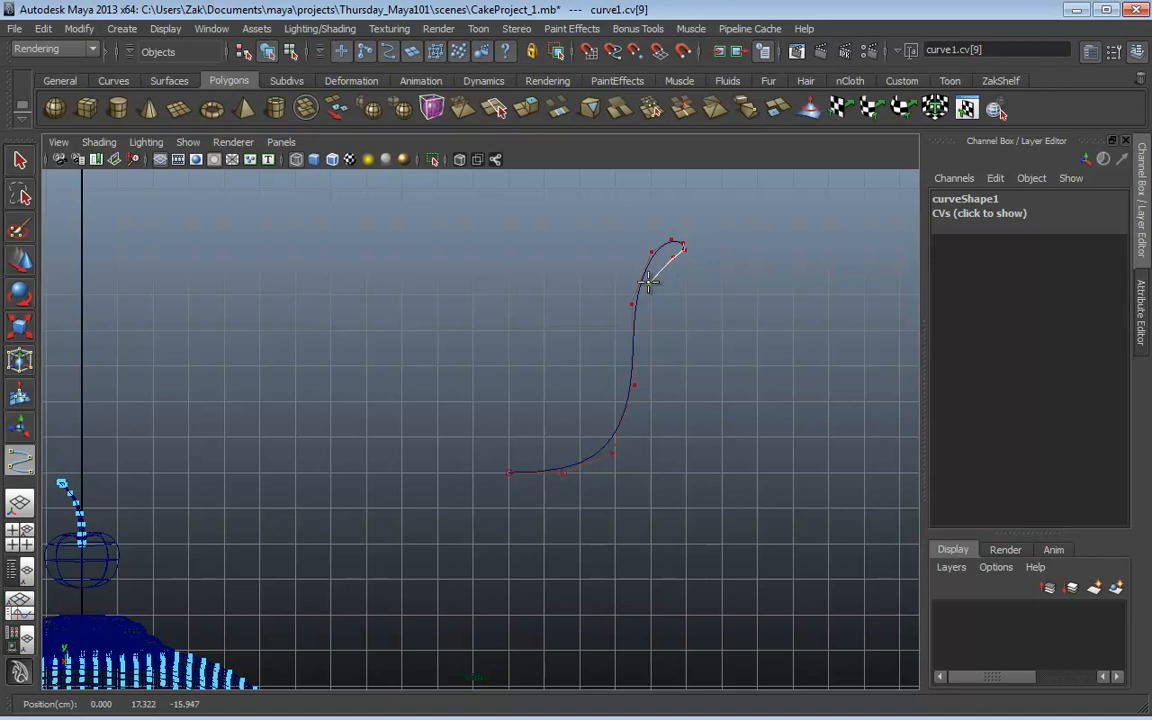
Step: Continue the curve down the cup's outer wall, closely following the inner wall to the top of the foot
{"action": "left_click", "coordinate": [652, 284]}
{"action": "left_click", "coordinate": [648, 398]}
{"action": "left_click_drag", "start_coordinate": [648, 398], "coordinate": [647, 405]}
{"action": "left_click_drag", "start_coordinate": [646, 459], "coordinate": [612, 481]}
{"action": "left_click", "coordinate": [617, 514]}
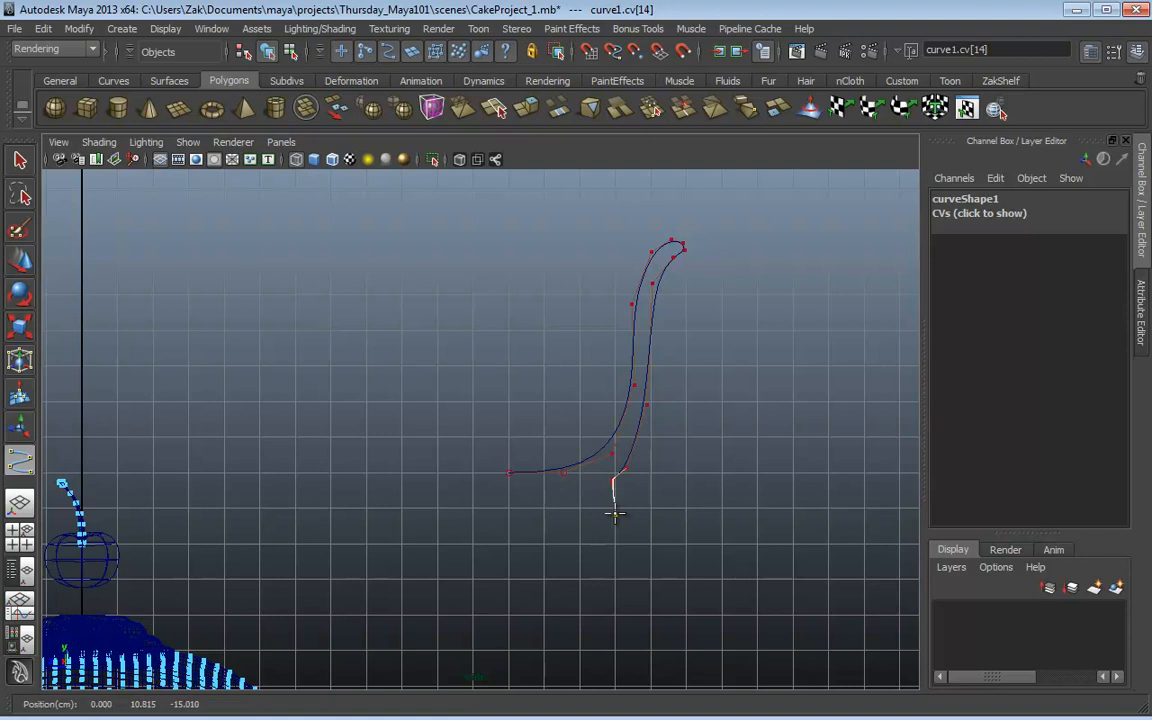
Step: Add a foot ring and a grid-snapped underside ending directly below the curve's starting point, and complete the profile curve
{"action": "left_click", "coordinate": [614, 518]}
{"action": "left_click", "coordinate": [609, 519]}
{"action": "left_click", "coordinate": [597, 519]}
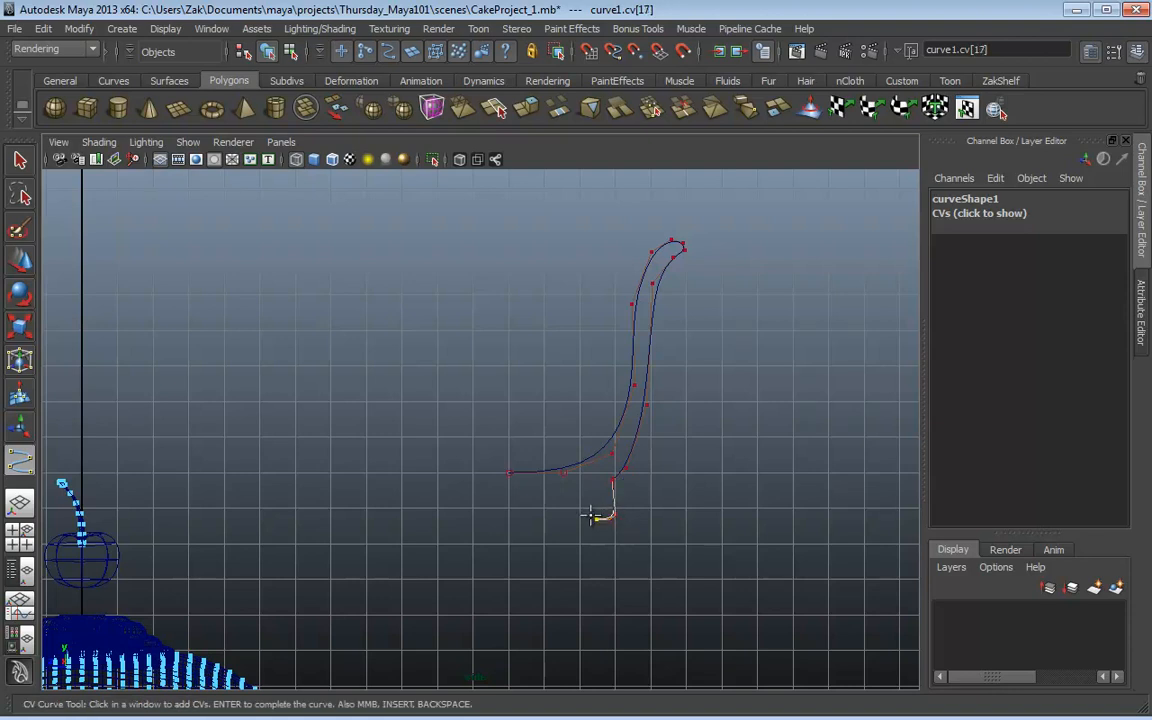
{"action": "left_click", "coordinate": [592, 516]}
{"action": "left_click", "coordinate": [586, 496]}
{"action": "left_click", "coordinate": [541, 508]}
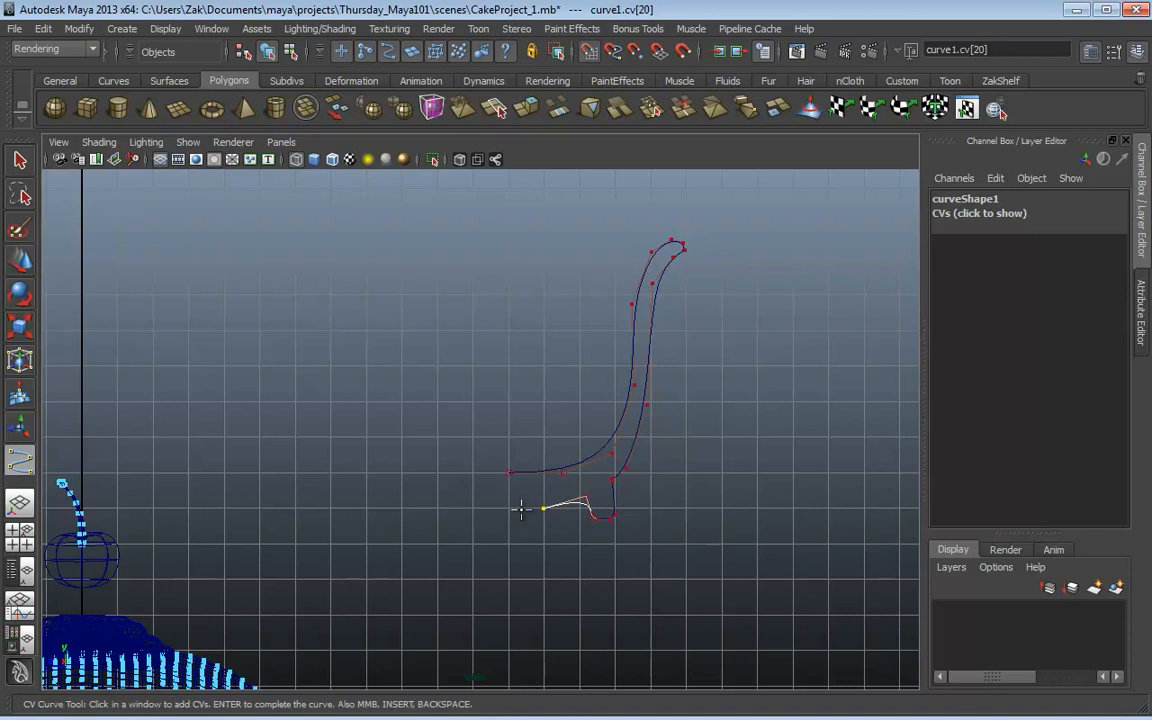
{"action": "left_click", "coordinate": [509, 508]}
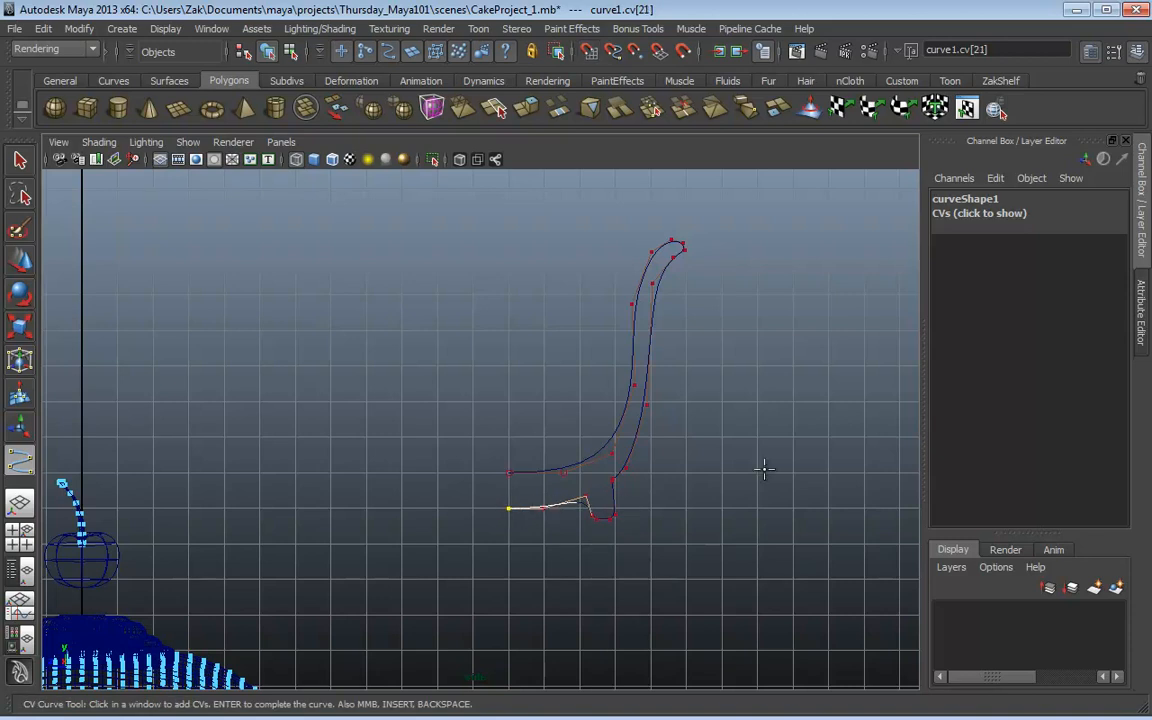
{"action": "key", "text": "Return"}
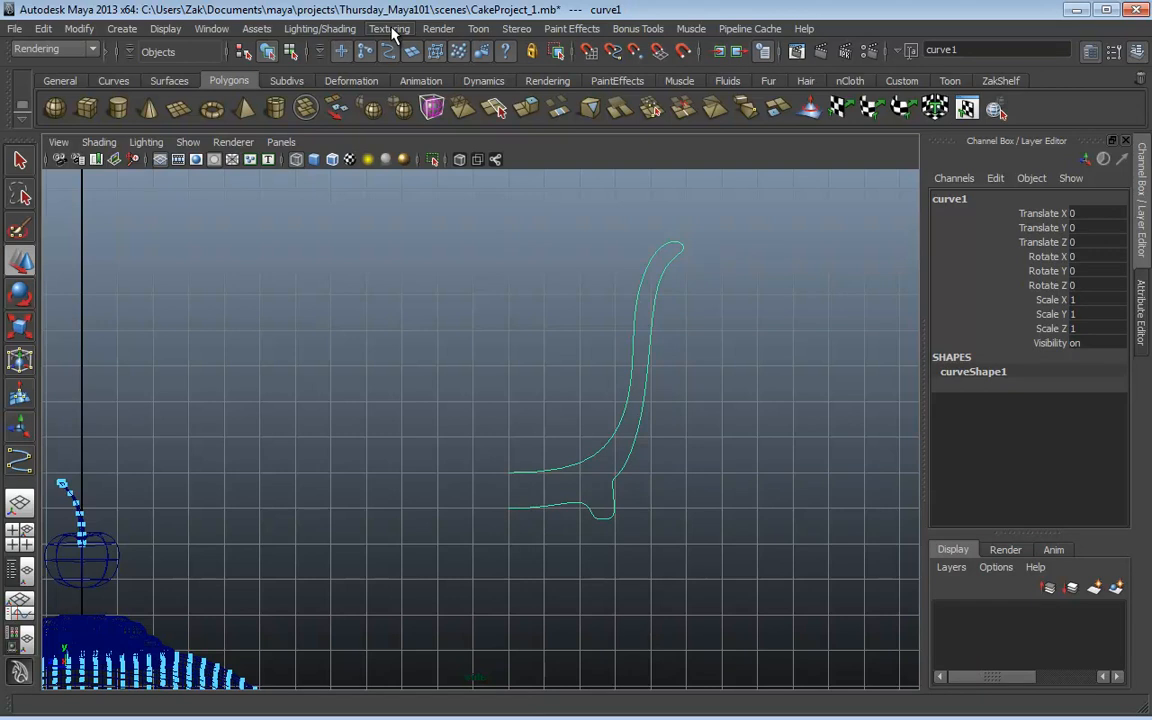
Step: Try to revolve the cup's profile curve around its default pivot at the scene's center
{"action": "key", "text": "F4"}
{"action": "left_click", "coordinate": [366, 28]}
{"action": "left_click", "coordinate": [372, 47]}
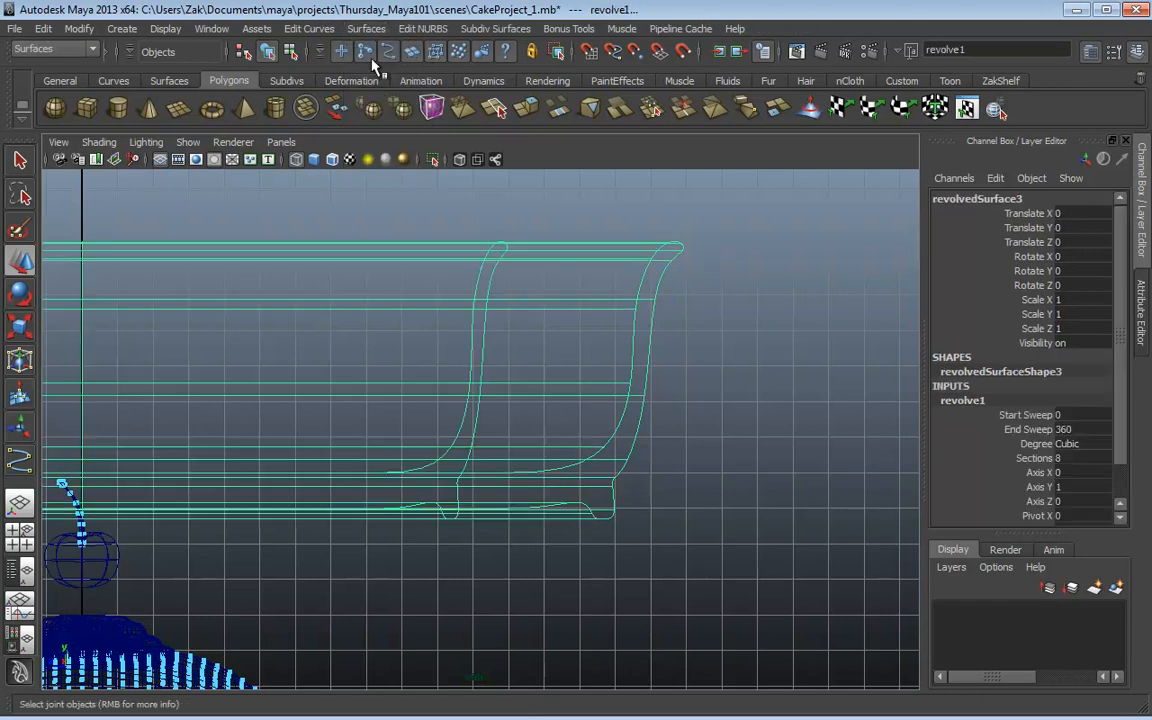
{"action": "right_click_drag", "start_coordinate": [650, 388], "coordinate": [314, 388], "text": "alt"}
{"action": "middle_click_drag", "start_coordinate": [314, 388], "coordinate": [458, 399], "text": "alt"}
{"action": "key", "text": "ctrl+z"}
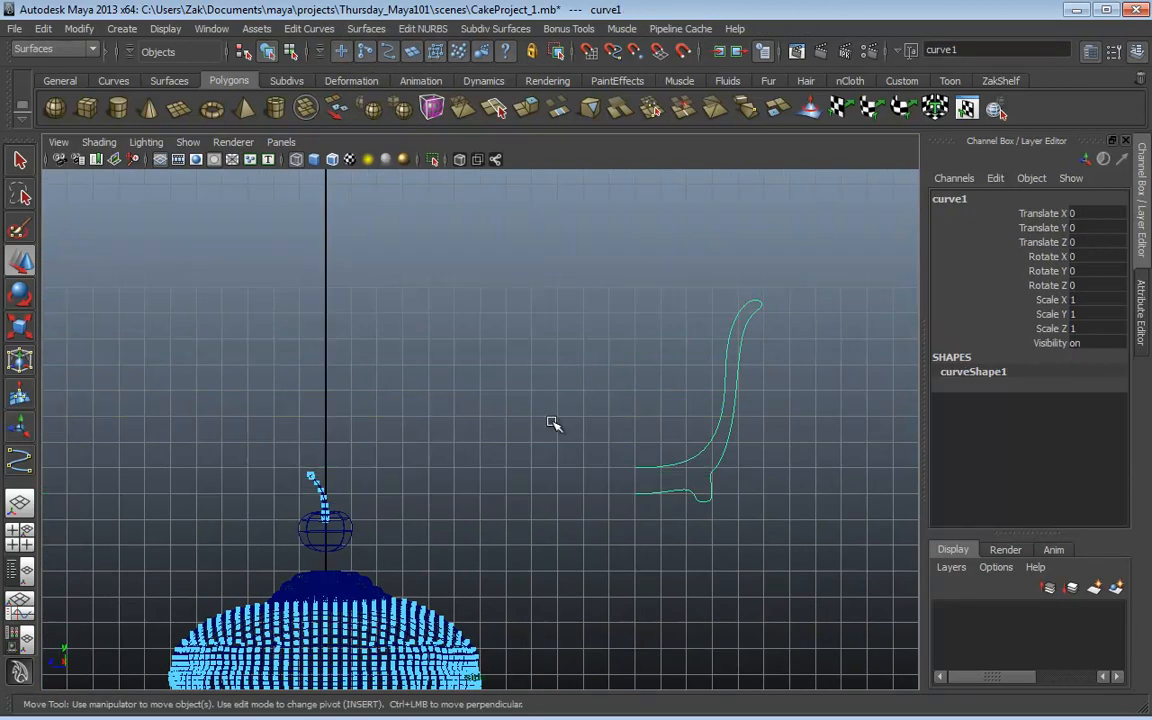
Step: Snap the profile curve's pivot to the inner end of the cup's floor line
{"action": "middle_click_drag", "start_coordinate": [553, 423], "coordinate": [387, 398], "text": "alt"}
{"action": "right_click_drag", "start_coordinate": [450, 408], "coordinate": [311, 458], "text": "alt"}
{"action": "right_click_drag", "start_coordinate": [357, 417], "coordinate": [615, 438], "text": "alt"}
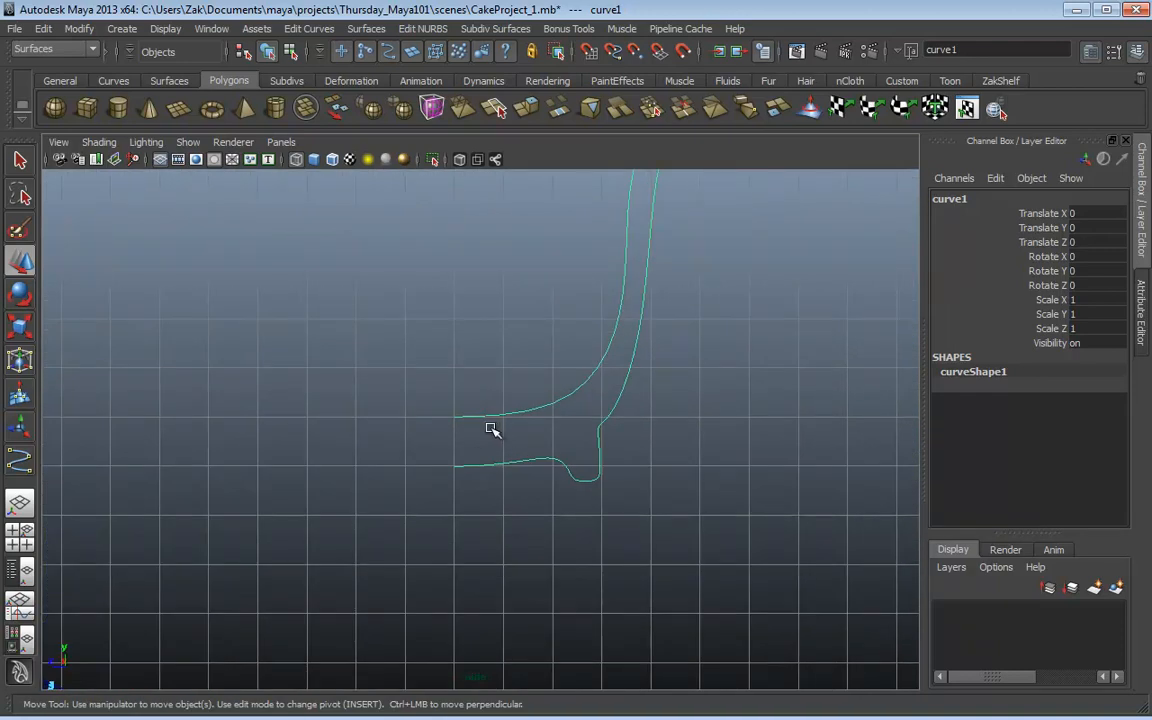
{"action": "key", "text": "Insert"}
{"action": "key", "text": "c"}
{"action": "middle_click_drag", "start_coordinate": [506, 412], "coordinate": [387, 430]}
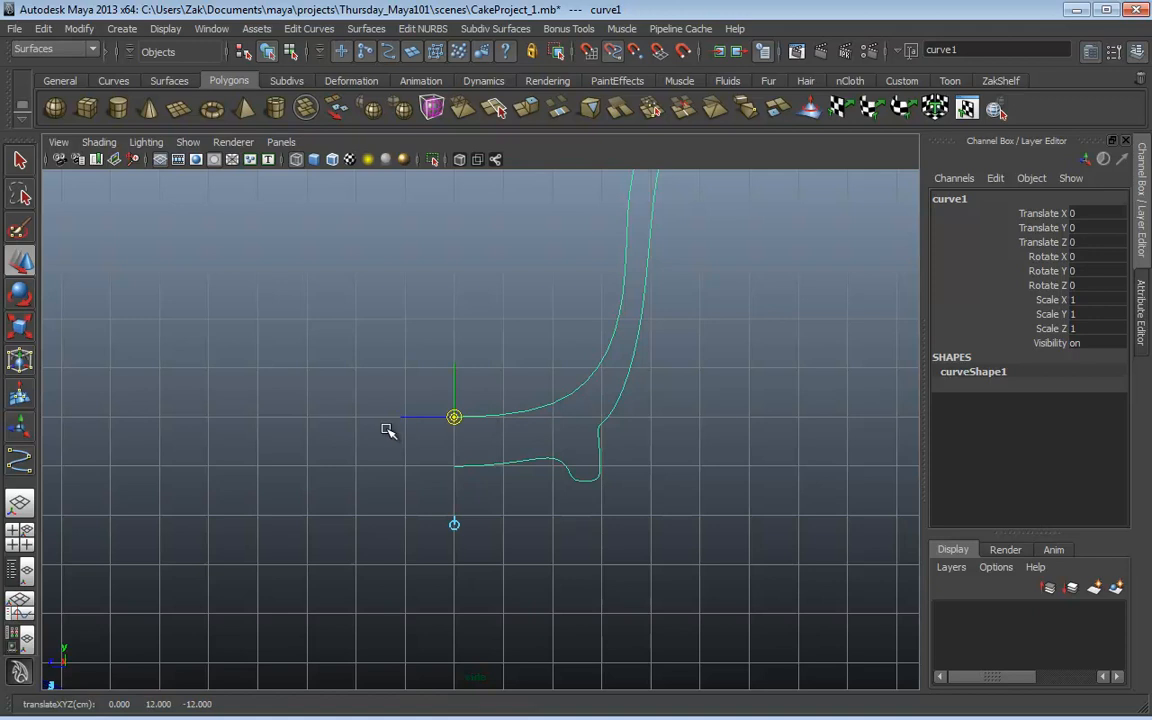
{"action": "key", "text": "Insert"}
{"action": "right_click_drag", "start_coordinate": [720, 424], "coordinate": [540, 460], "text": "alt"}
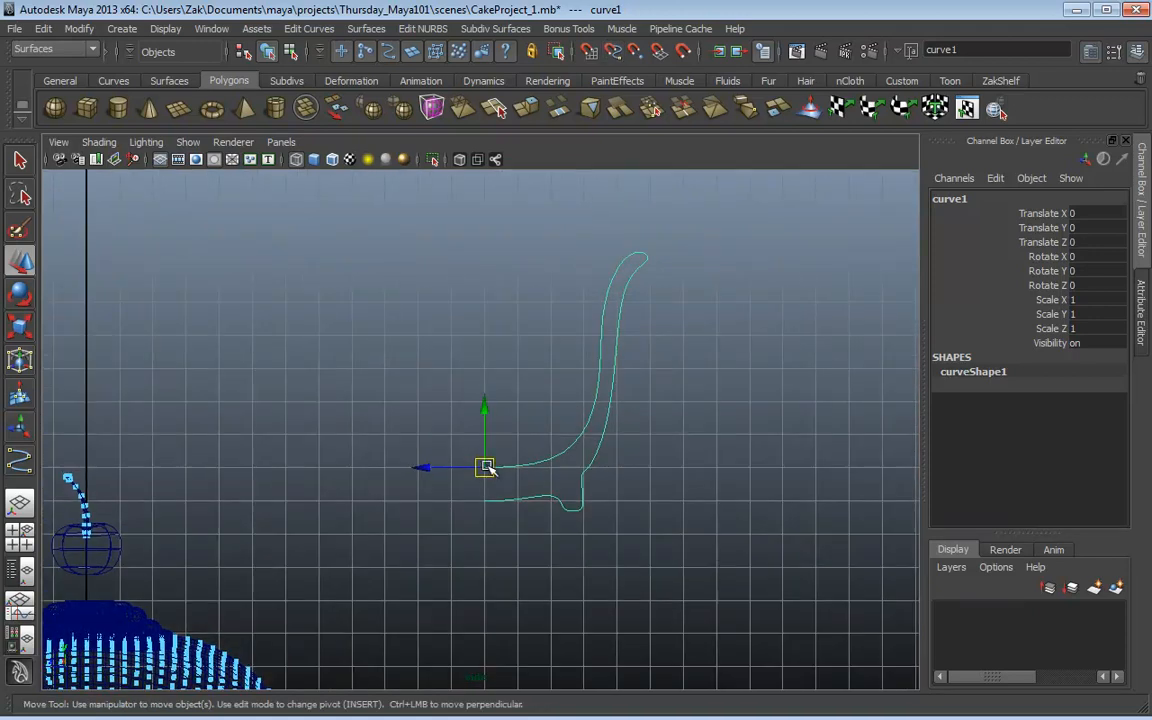
Step: Revolve the profile curve around its relocated pivot to form the cup, and check it in the perspective view
{"action": "left_click", "coordinate": [366, 28]}
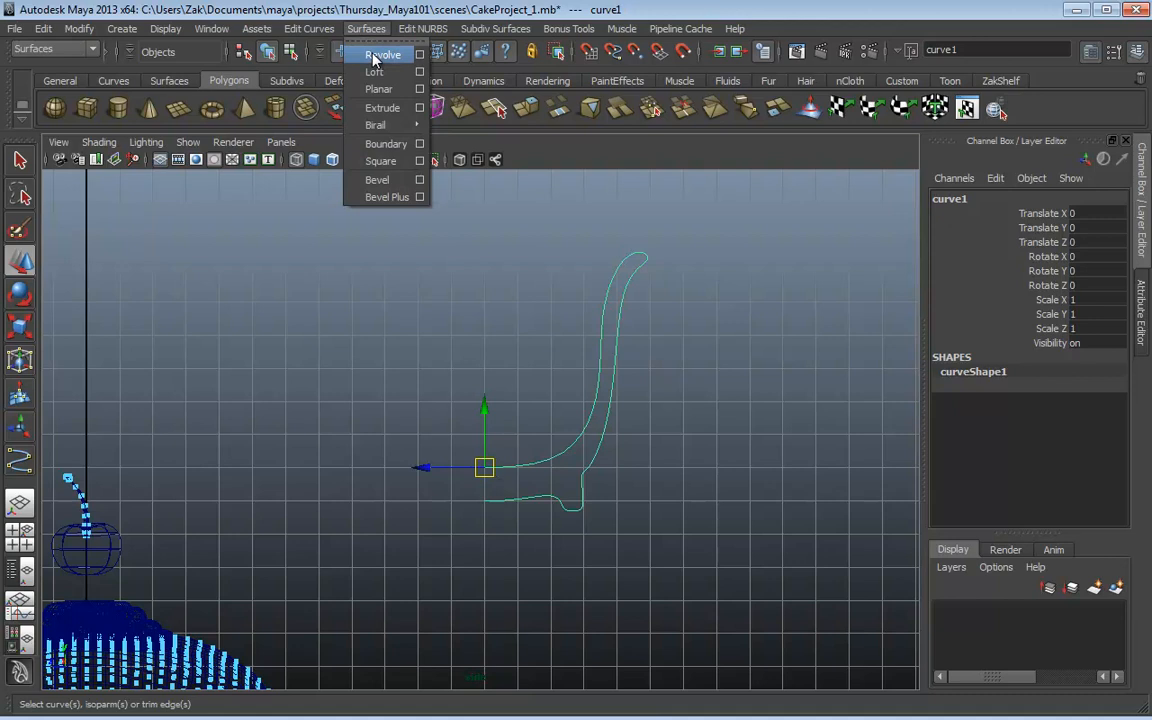
{"action": "left_click", "coordinate": [380, 56]}
{"action": "key", "text": "space"}
{"action": "key", "text": "space"}
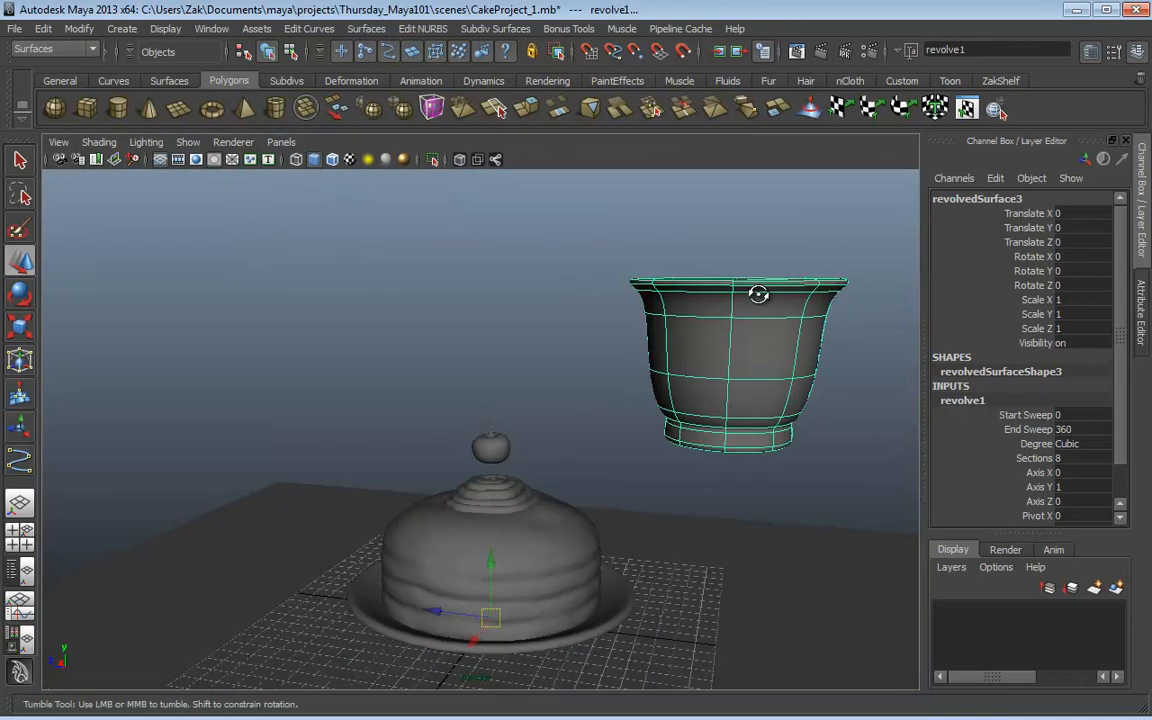
{"action": "left_click_drag", "start_coordinate": [758, 294], "coordinate": [808, 287], "text": "alt"}
{"action": "middle_click_drag", "start_coordinate": [766, 304], "coordinate": [547, 365], "text": "alt"}
{"action": "right_click_drag", "start_coordinate": [547, 365], "coordinate": [775, 364], "text": "alt"}
{"action": "left_click_drag", "start_coordinate": [712, 354], "coordinate": [663, 357], "text": "alt"}
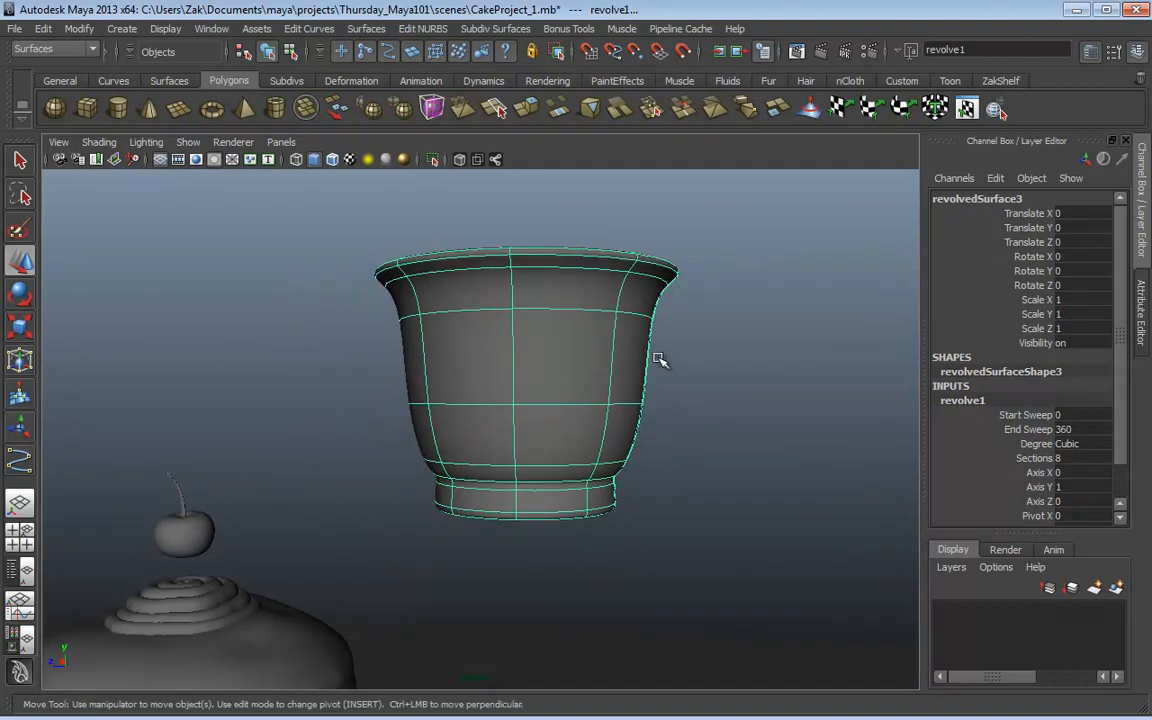
Step: Turn off Soft Selection and move the profile curve's mid-wall control vertices outward to give the cup a rounder belly
{"action": "key", "text": "space"}
{"action": "key", "text": "space"}
{"action": "middle_click_drag", "start_coordinate": [722, 482], "coordinate": [642, 470], "text": "alt"}
{"action": "middle_click_drag", "start_coordinate": [689, 480], "coordinate": [653, 499], "text": "alt"}
{"action": "left_click", "coordinate": [489, 408]}
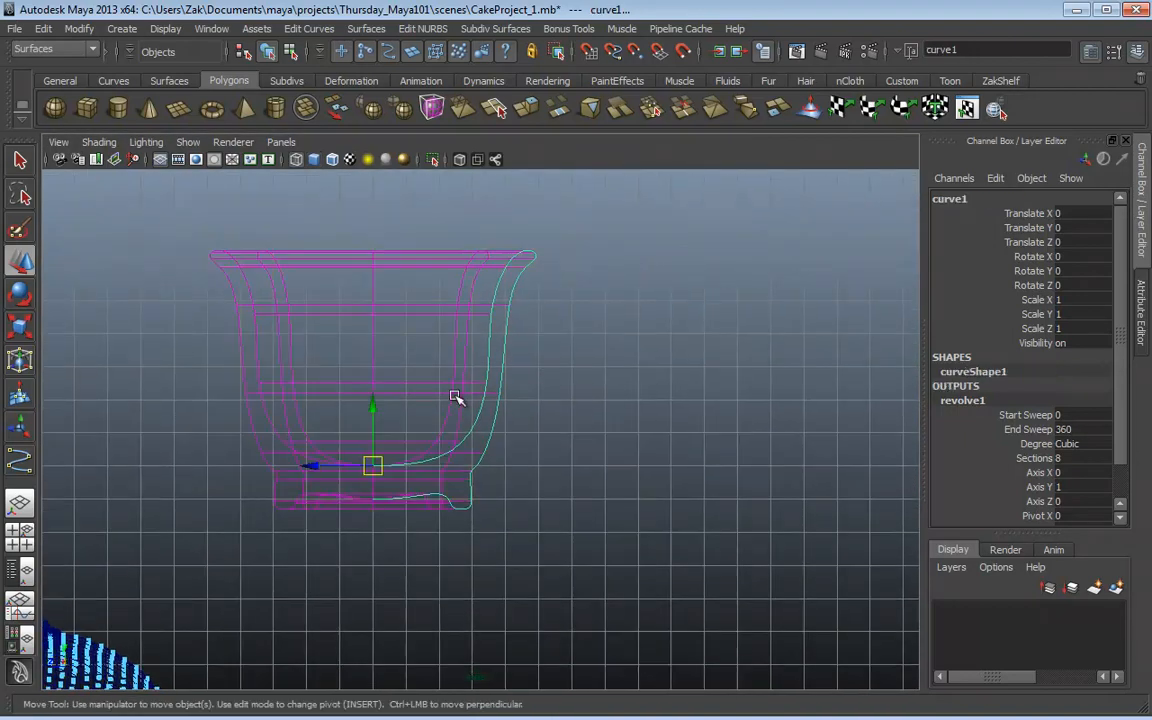
{"action": "middle_click_drag", "start_coordinate": [455, 398], "coordinate": [530, 438], "text": "alt"}
{"action": "right_click_drag", "start_coordinate": [658, 373], "coordinate": [571, 373]}
{"action": "left_click", "coordinate": [574, 441]}
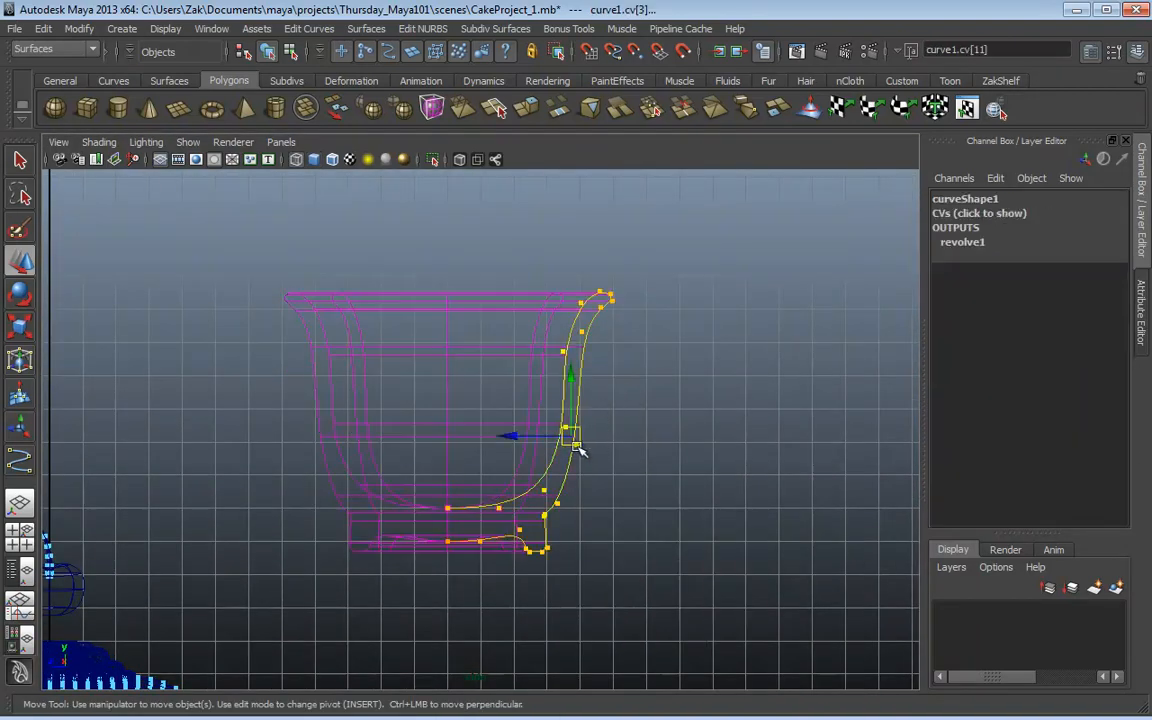
{"action": "left_click_drag", "start_coordinate": [514, 436], "coordinate": [537, 439]}
{"action": "key", "text": "ctrl+z"}
{"action": "key", "text": "b"}
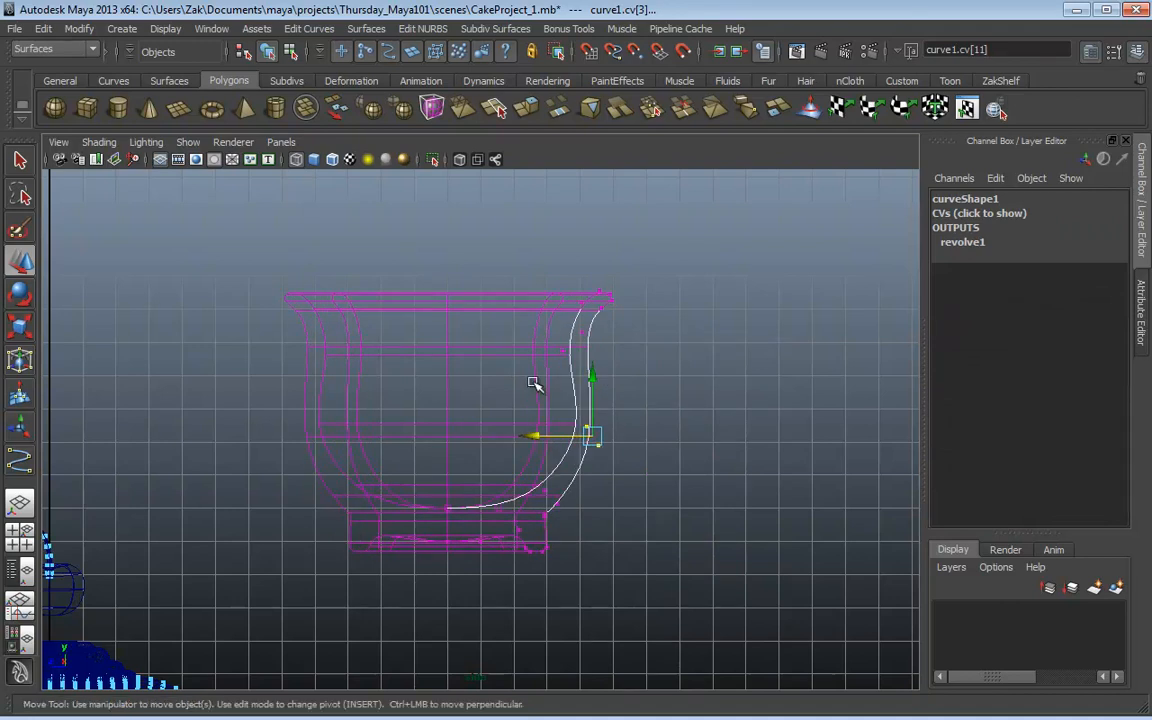
Step: Nudge the control vertices around the cup's rim slightly sideways and return to the perspective view
{"action": "left_click_drag", "start_coordinate": [534, 383], "coordinate": [672, 262]}
{"action": "left_click_drag", "start_coordinate": [533, 321], "coordinate": [524, 321]}
{"action": "middle_click_drag", "start_coordinate": [509, 443], "coordinate": [529, 452], "text": "alt"}
{"action": "key", "text": "space"}
{"action": "key", "text": "space"}
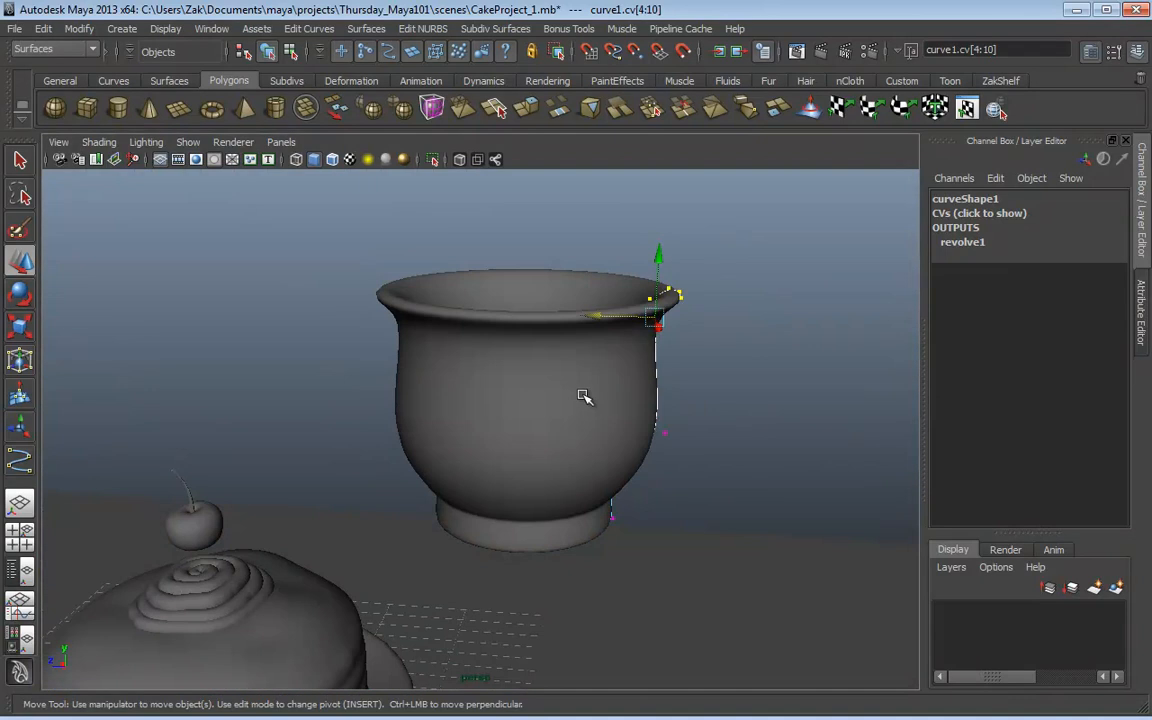
Step: Select the revolved cup surface and examine its underside and its side profile
{"action": "left_click", "coordinate": [598, 377]}
{"action": "left_click_drag", "start_coordinate": [598, 377], "coordinate": [608, 387], "text": "alt"}
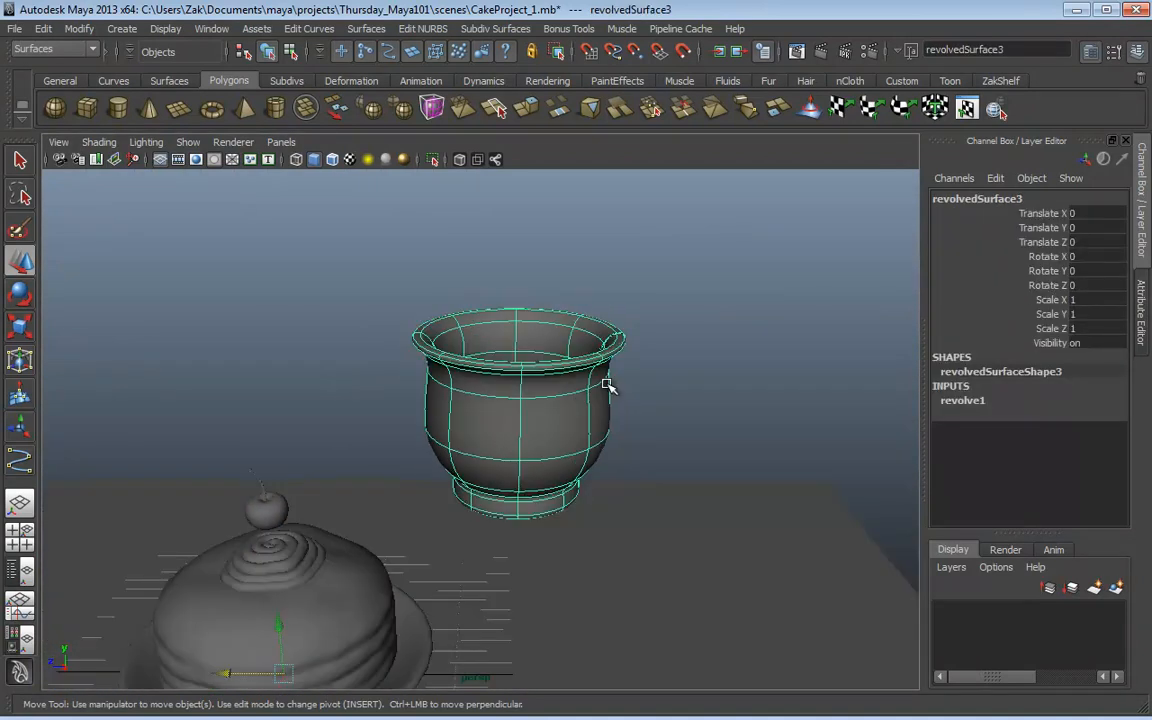
{"action": "left_click_drag", "start_coordinate": [489, 327], "coordinate": [589, 247], "text": "alt"}
{"action": "right_click_drag", "start_coordinate": [589, 247], "coordinate": [785, 380], "text": "alt"}
{"action": "middle_click_drag", "start_coordinate": [785, 380], "coordinate": [566, 365], "text": "alt"}
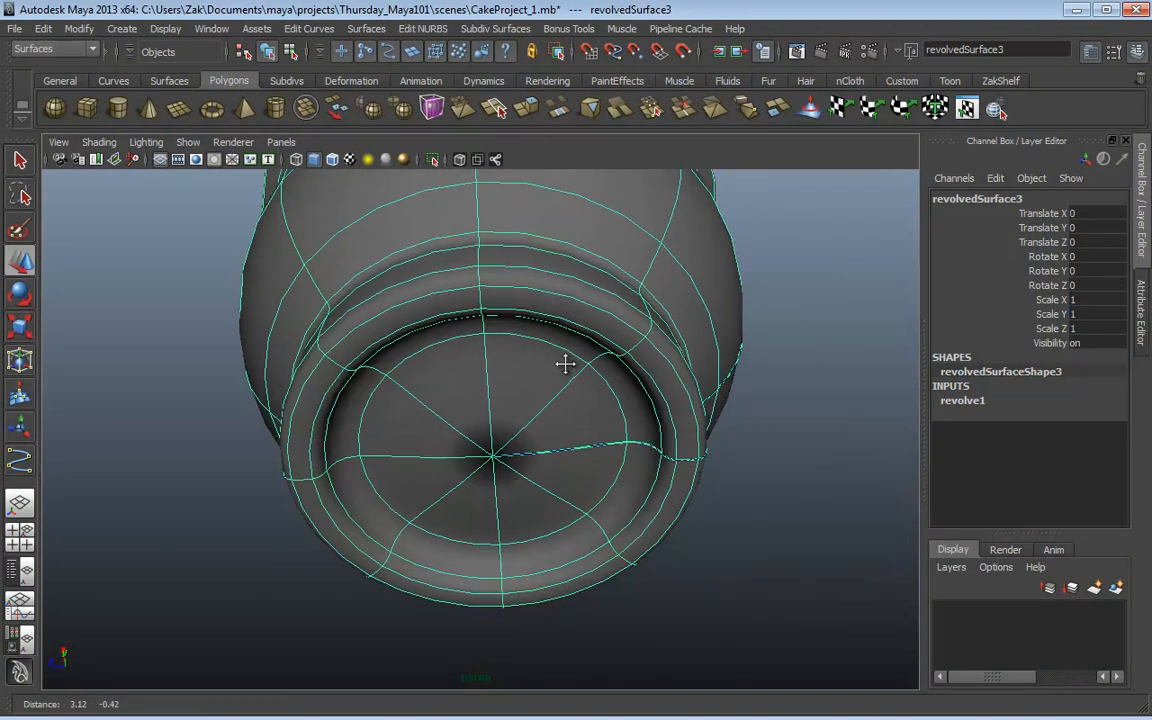
{"action": "right_click_drag", "start_coordinate": [566, 365], "coordinate": [602, 440], "text": "alt"}
{"action": "right_click", "coordinate": [572, 437]}
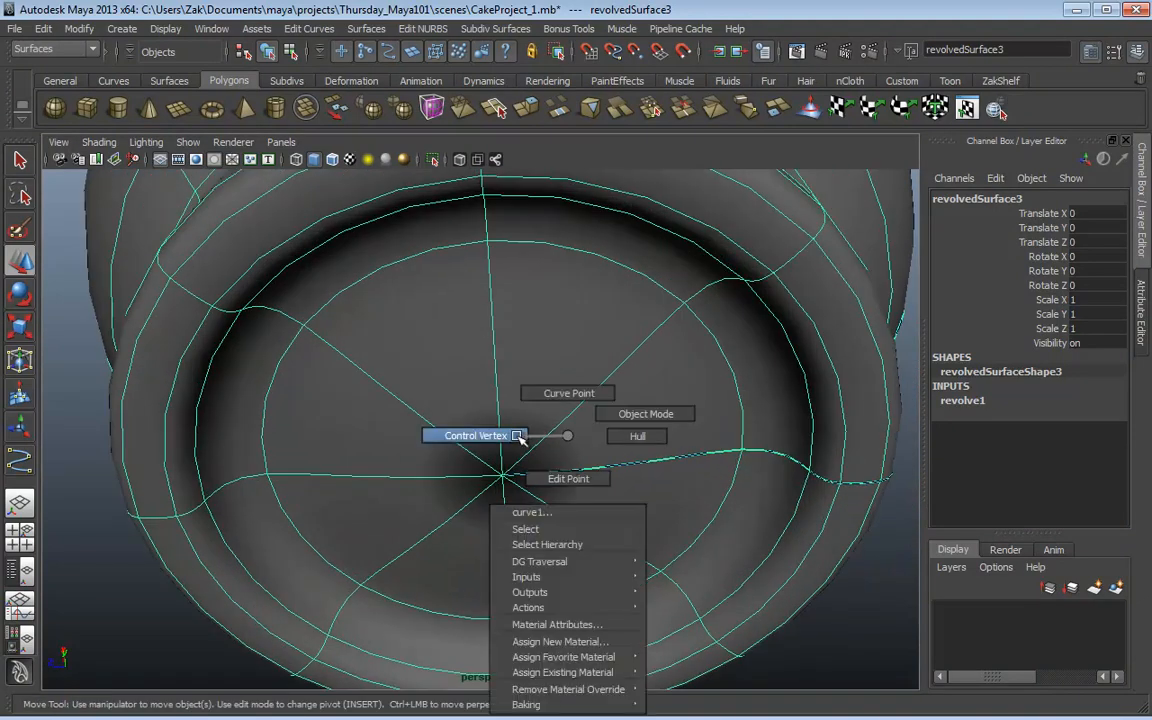
{"action": "left_click_drag", "start_coordinate": [625, 404], "coordinate": [458, 442], "text": "alt"}
{"action": "right_click_drag", "start_coordinate": [458, 442], "coordinate": [517, 411], "text": "alt"}
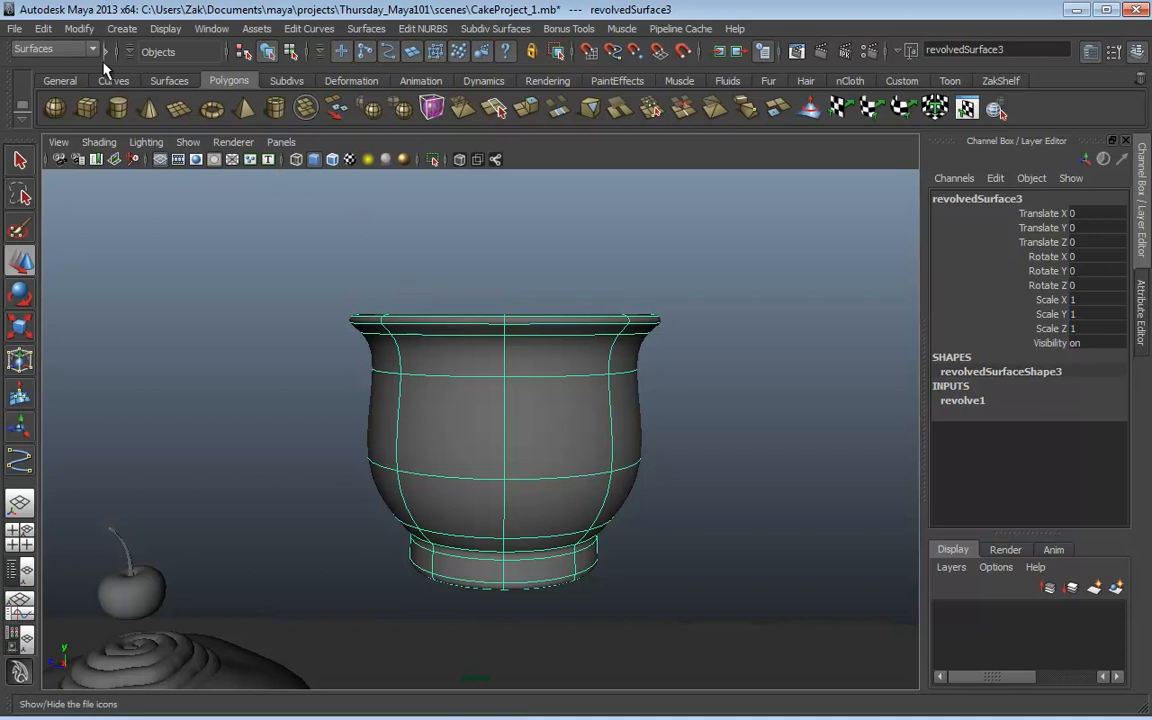
Step: Convert the selected revolved cup surface from NURBS to polygons and set its tessellation polygon type to Quads
{"action": "left_click", "coordinate": [79, 28]}
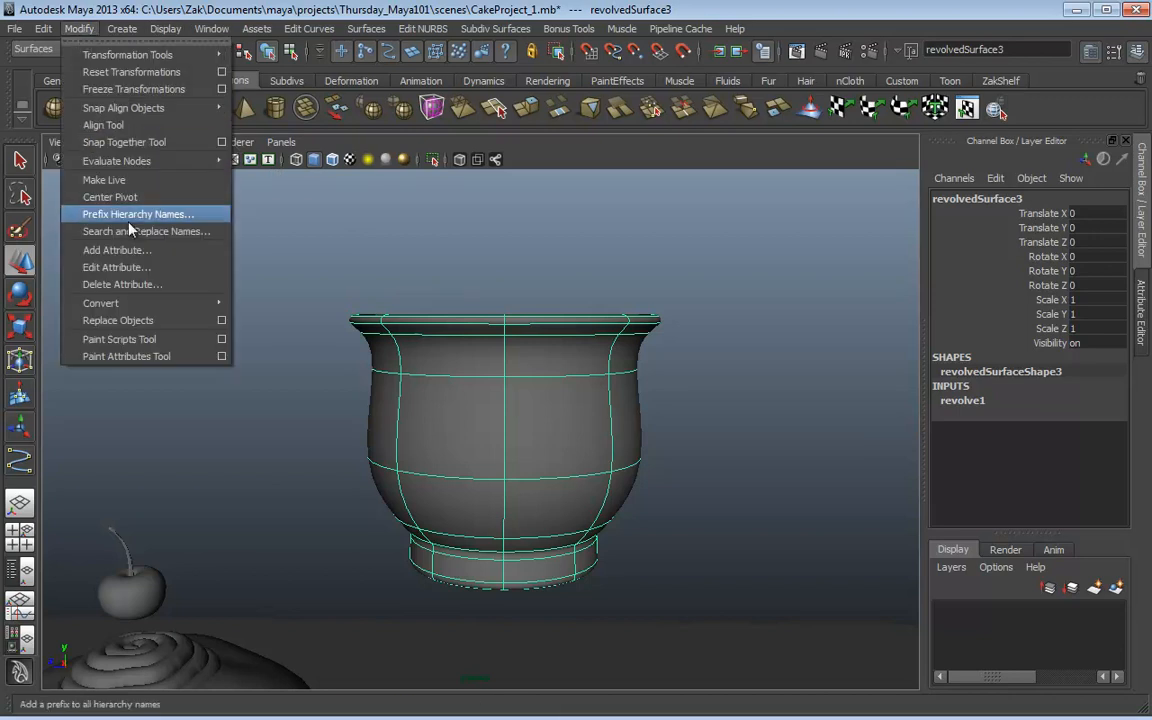
{"action": "mouse_move", "coordinate": [132, 308]}
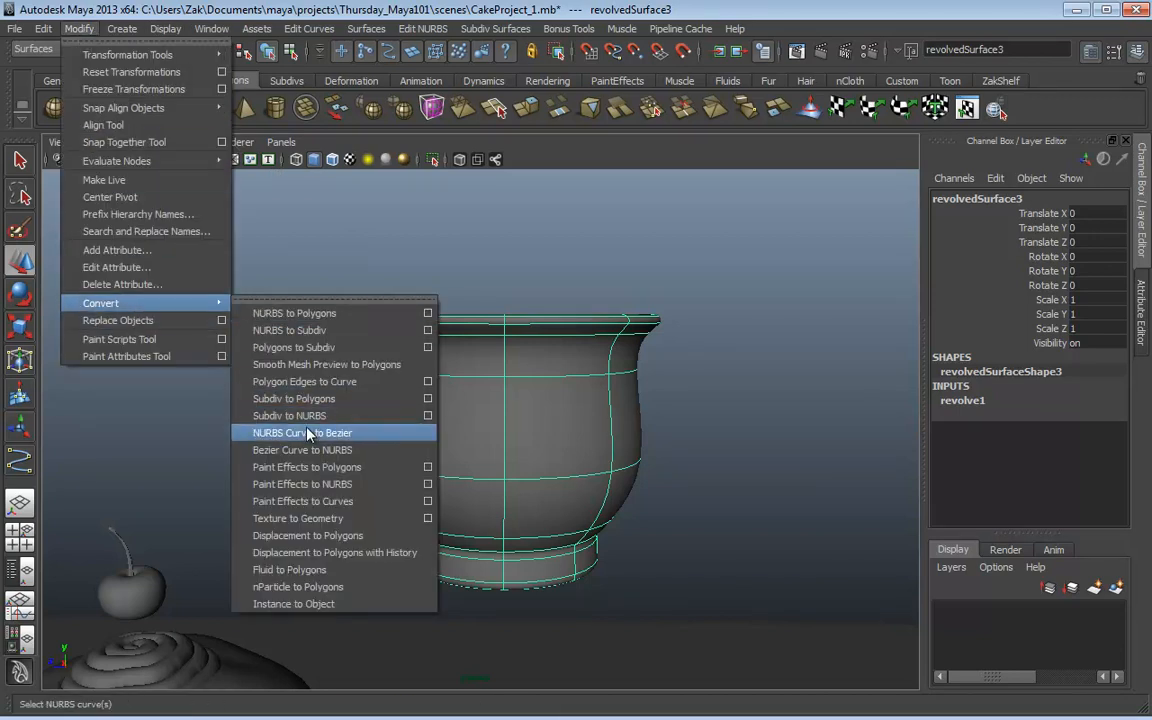
{"action": "left_click", "coordinate": [311, 317]}
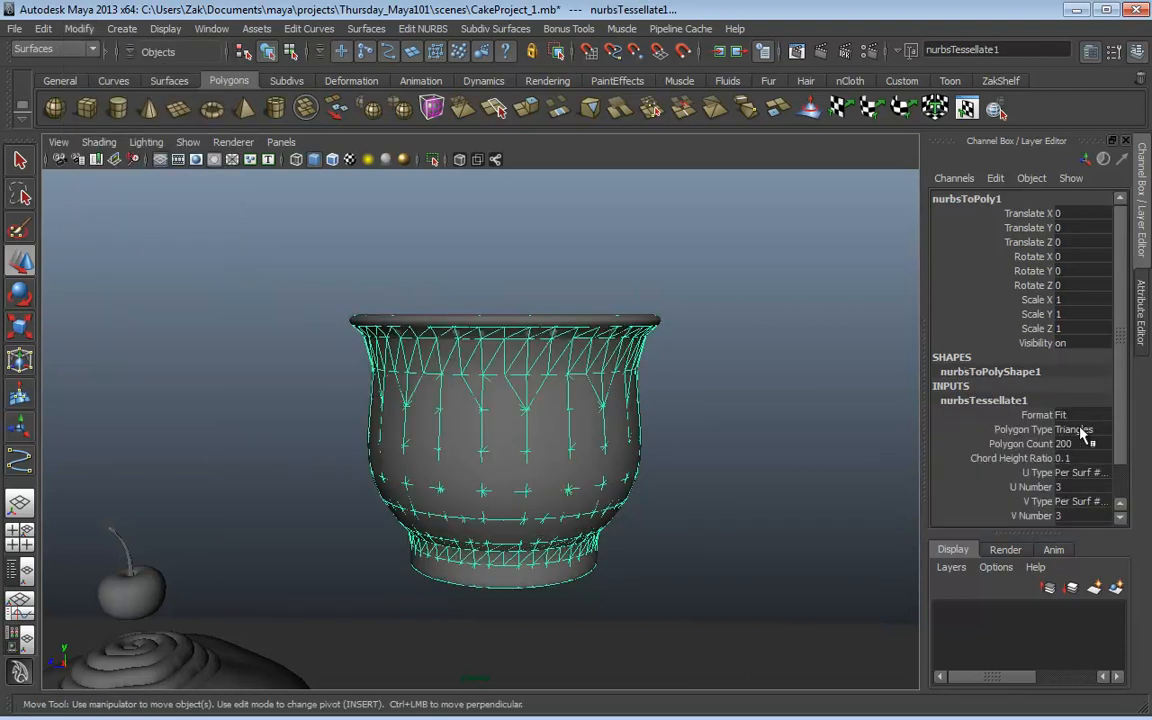
{"action": "left_click_drag", "start_coordinate": [1121, 301], "coordinate": [1117, 411]}
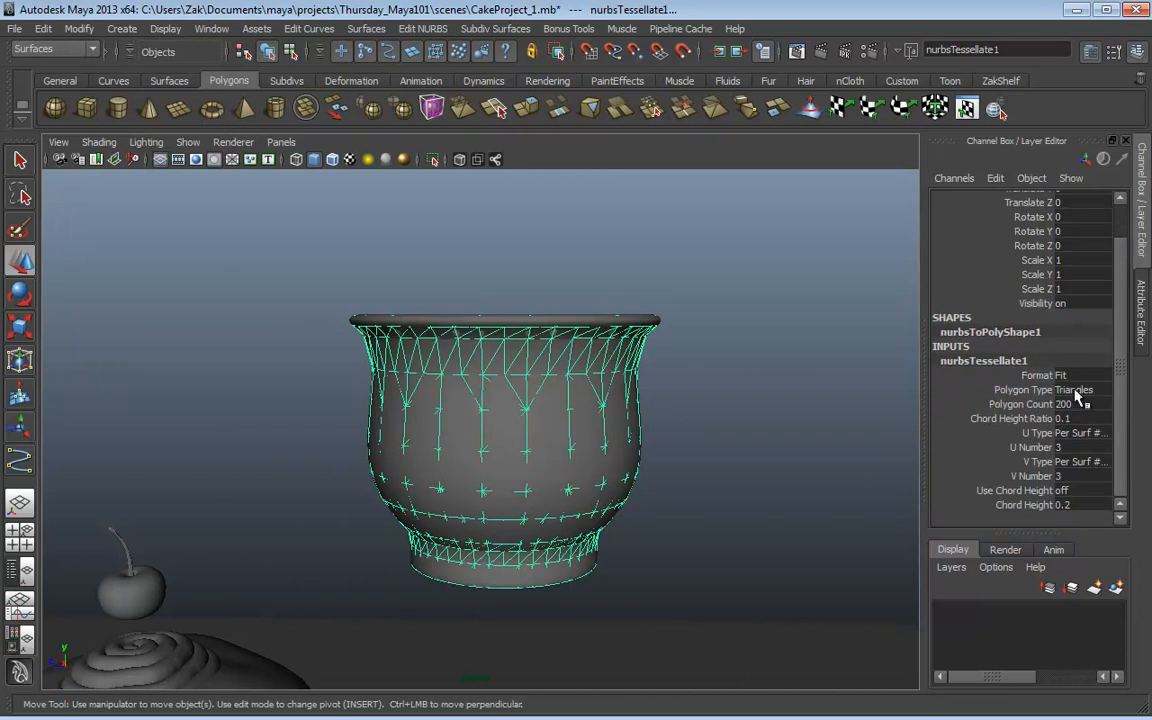
{"action": "left_click", "coordinate": [1080, 390]}
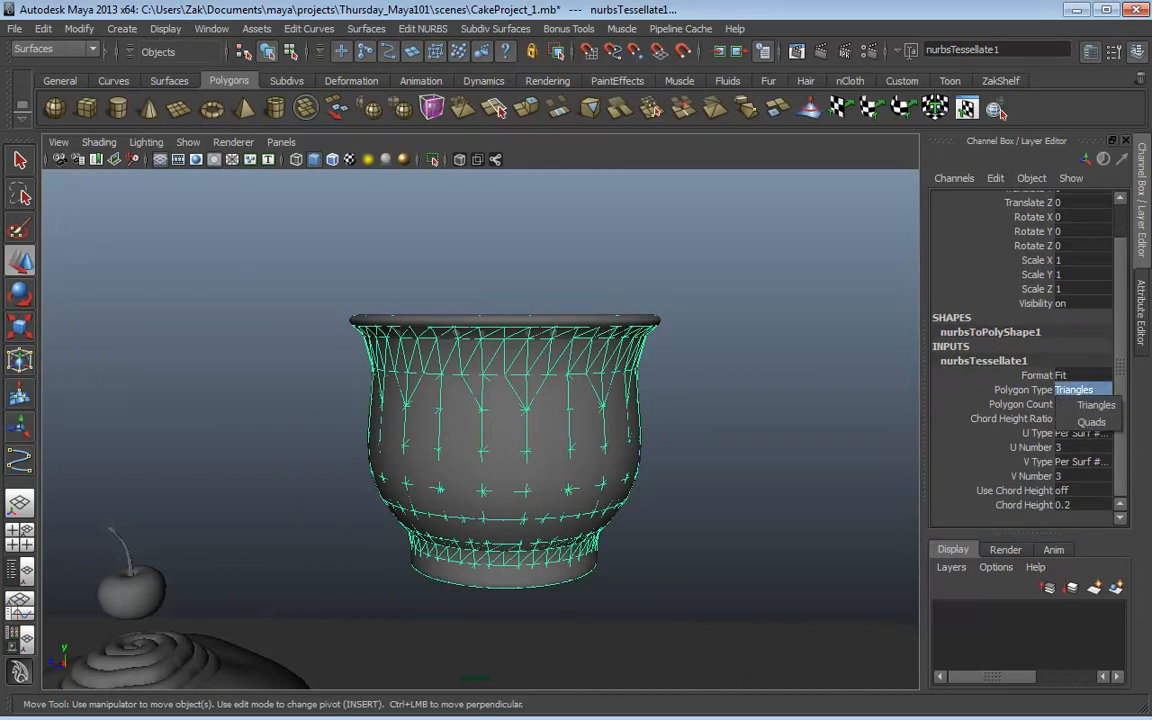
{"action": "left_click", "coordinate": [1092, 422]}
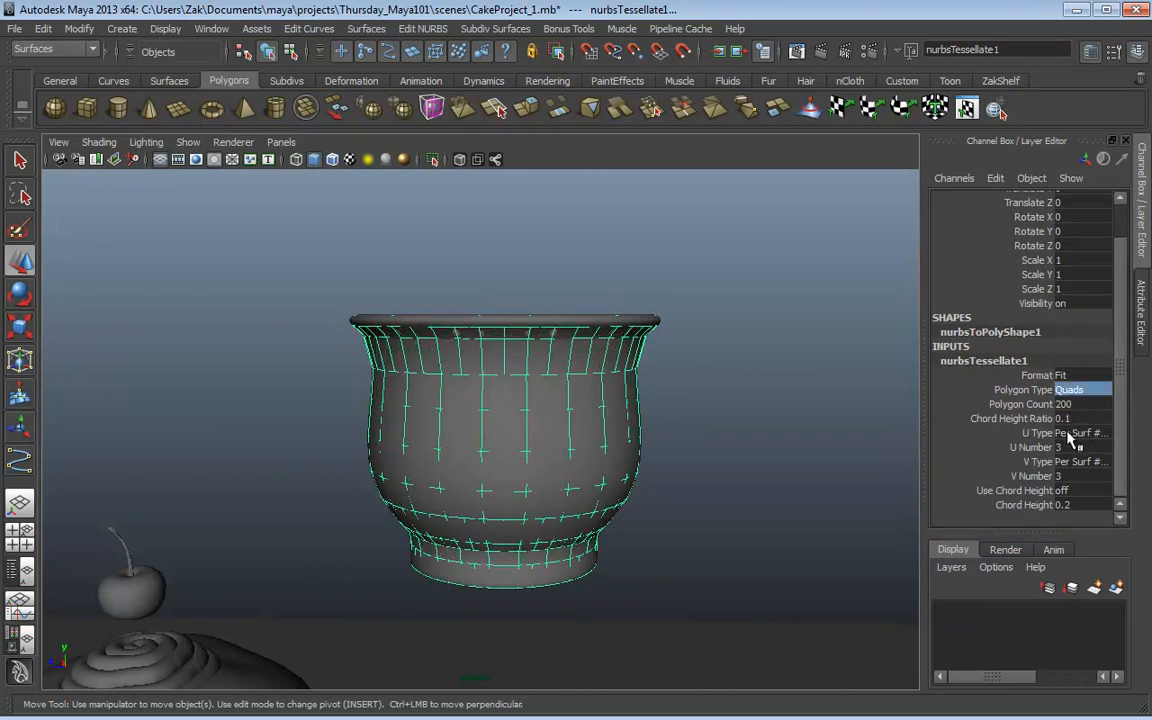
Step: Hide NURBS surfaces in the perspective view and inspect the cup's polygon mesh on its own
{"action": "right_click_drag", "start_coordinate": [791, 420], "coordinate": [643, 384], "text": "alt"}
{"action": "left_click", "coordinate": [187, 142]}
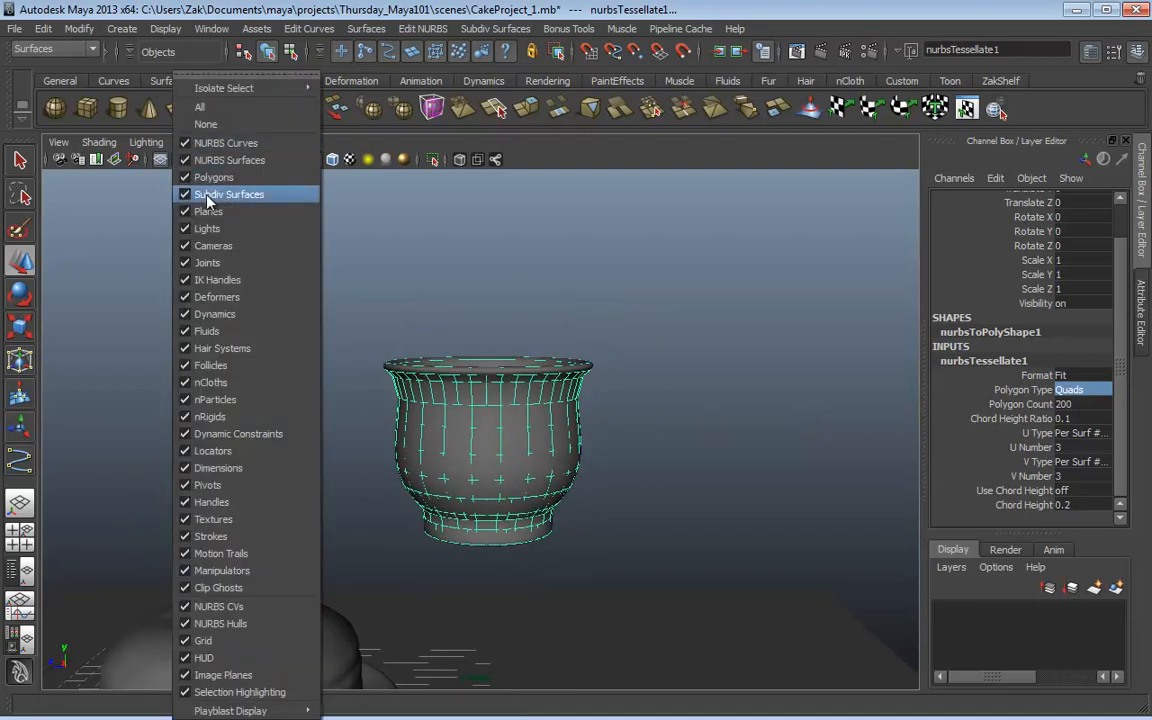
{"action": "left_click", "coordinate": [228, 159]}
{"action": "right_click_drag", "start_coordinate": [329, 336], "coordinate": [499, 378], "text": "alt"}
{"action": "left_click_drag", "start_coordinate": [499, 378], "coordinate": [571, 375], "text": "alt"}
{"action": "left_click_drag", "start_coordinate": [760, 410], "coordinate": [548, 527], "text": "alt"}
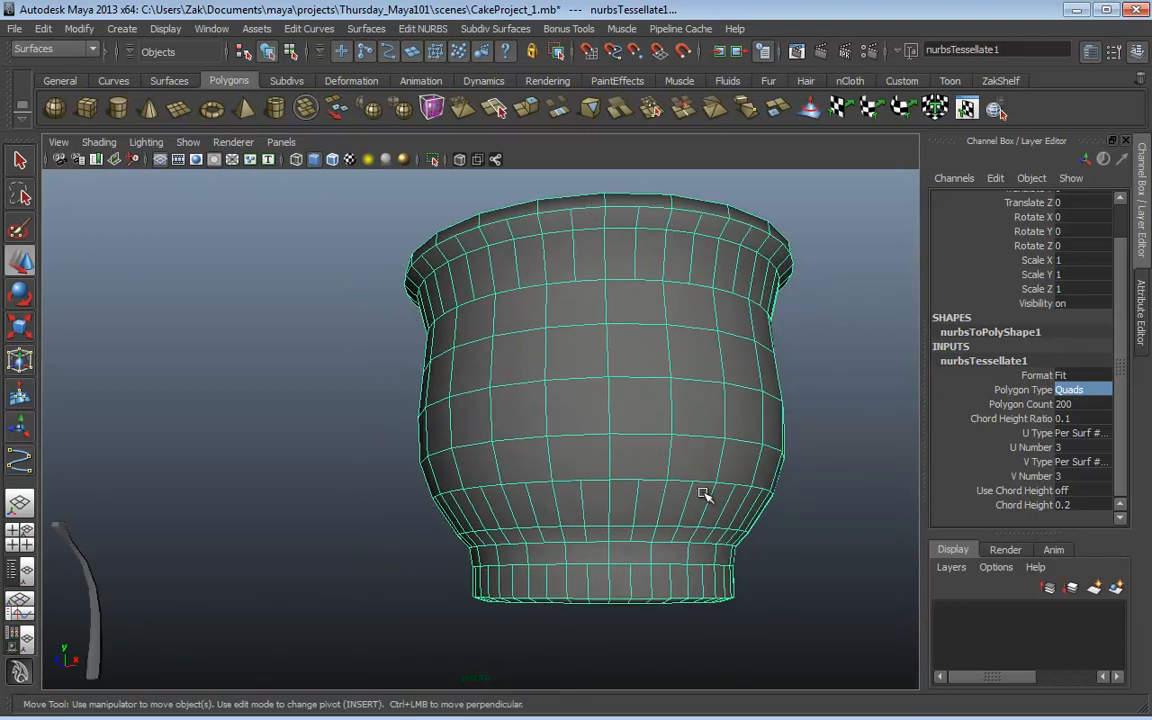
{"action": "left_click_drag", "start_coordinate": [707, 496], "coordinate": [874, 486], "text": "alt"}
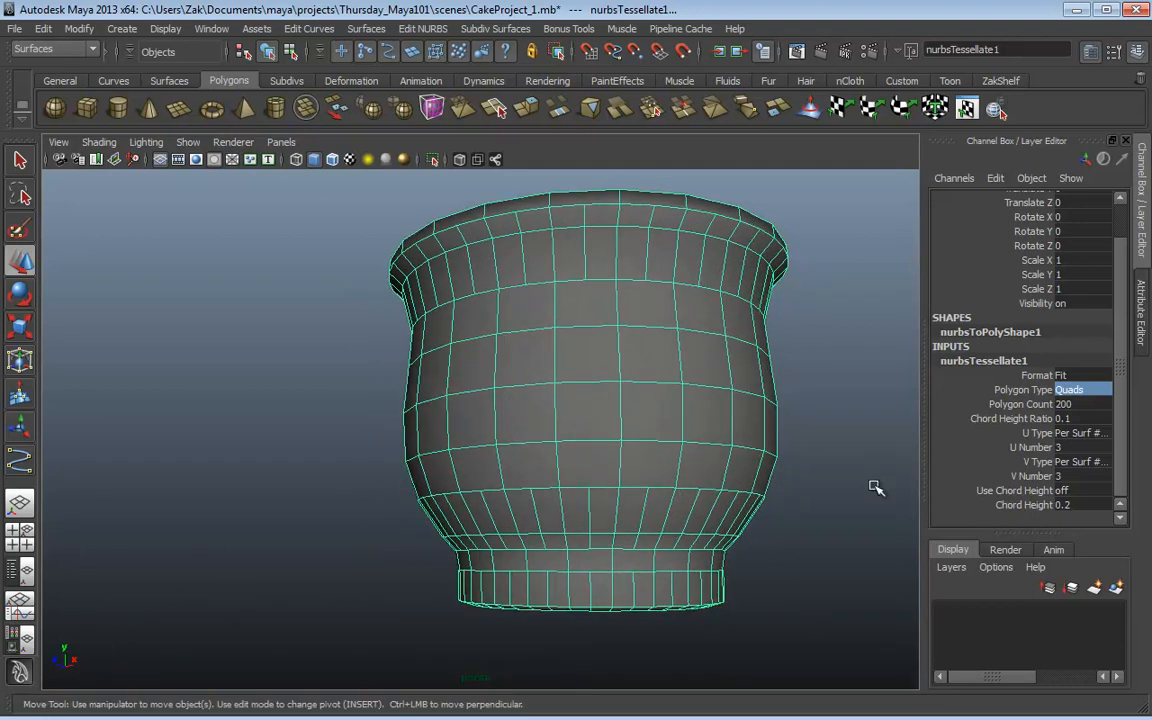
Step: Set the cup's tessellation format to General and raise its U Number to 32
{"action": "left_click", "coordinate": [1065, 376]}
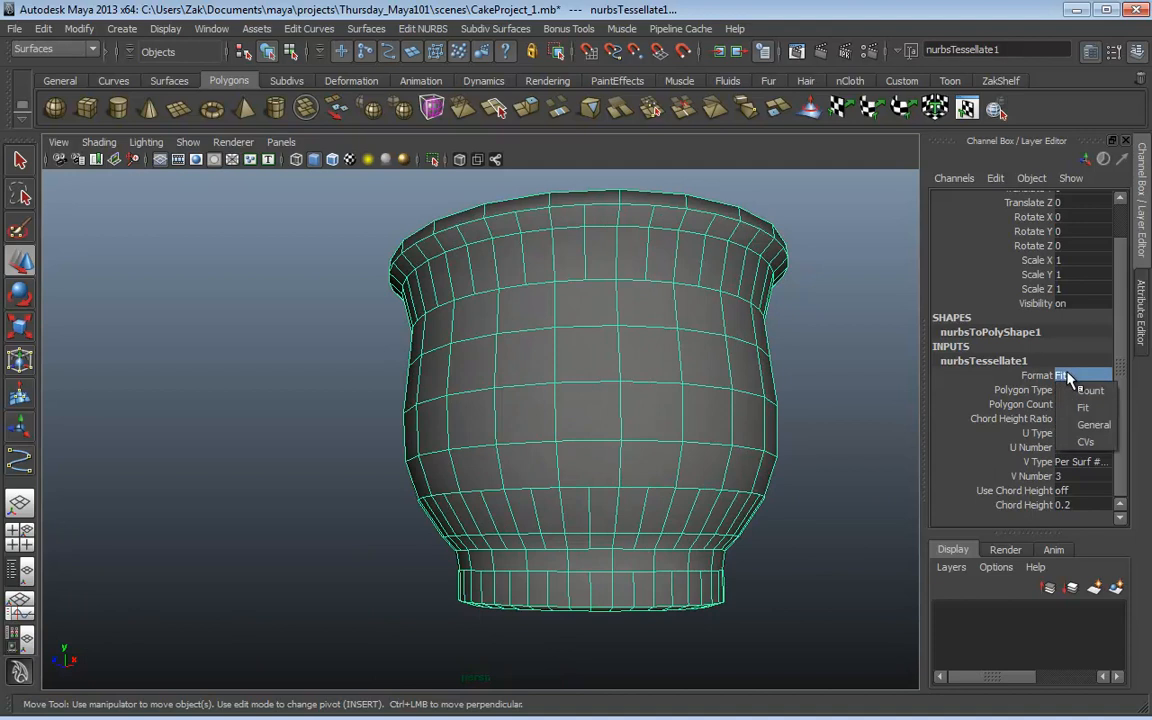
{"action": "left_click", "coordinate": [1093, 425]}
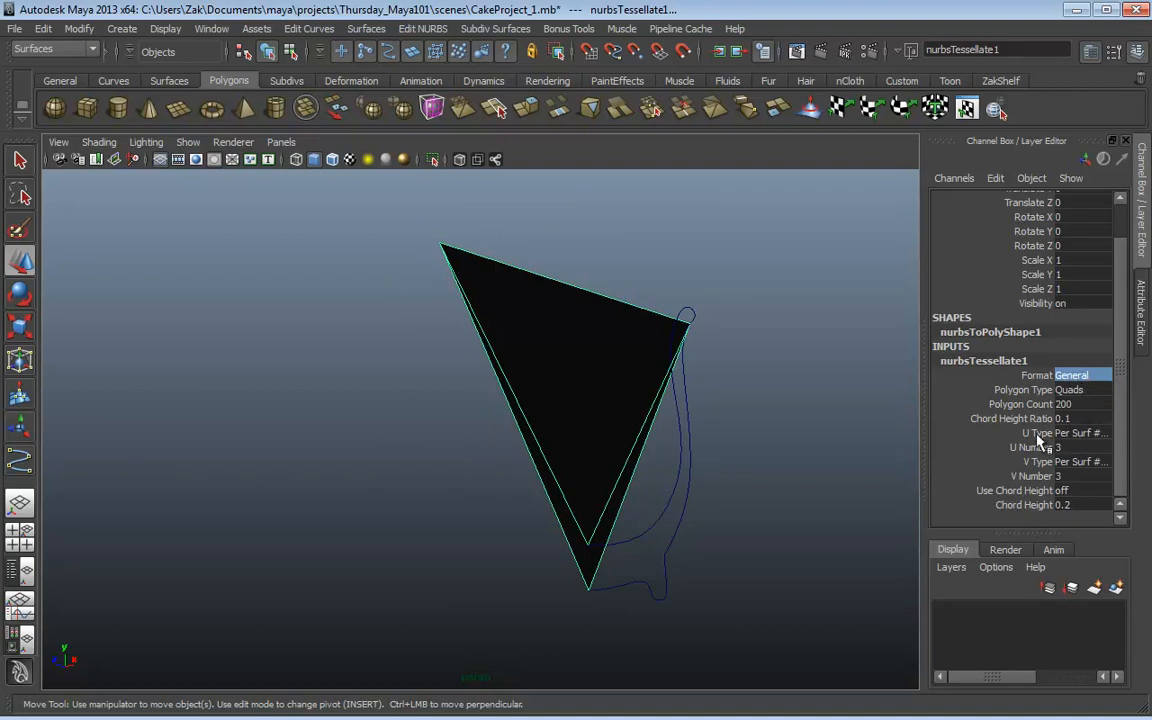
{"action": "left_click", "coordinate": [1030, 447]}
{"action": "middle_click_drag", "start_coordinate": [785, 472], "coordinate": [808, 475]}
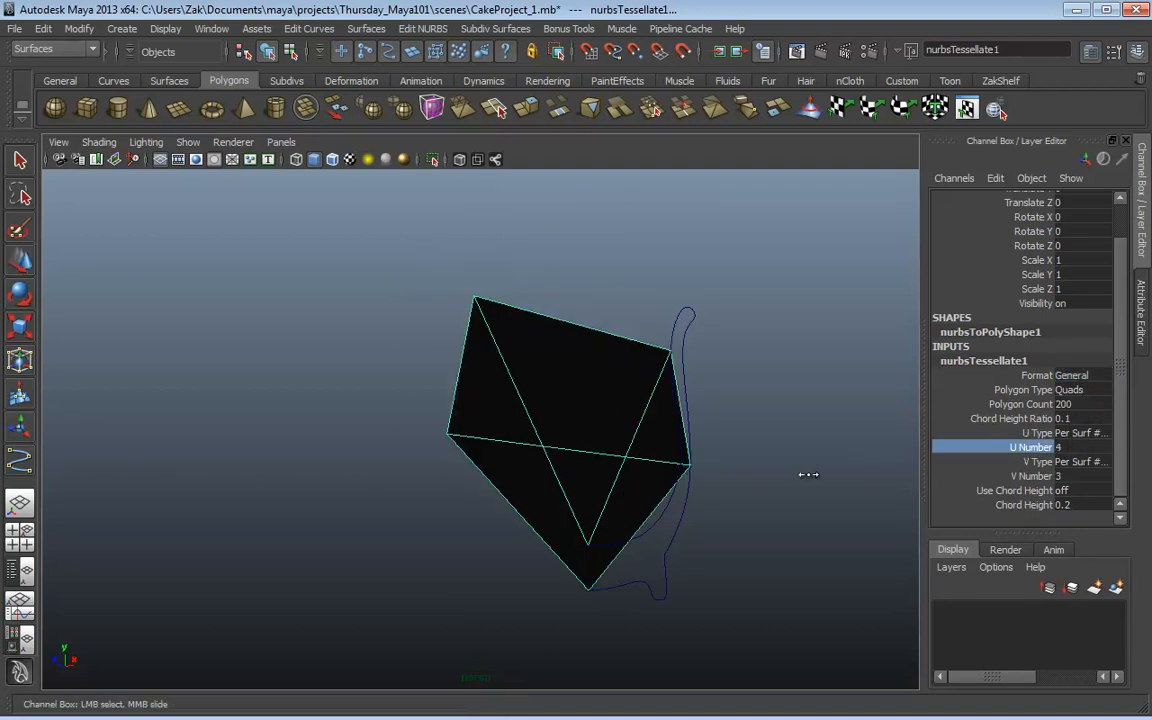
{"action": "left_click_drag", "start_coordinate": [799, 486], "coordinate": [759, 489], "text": "alt"}
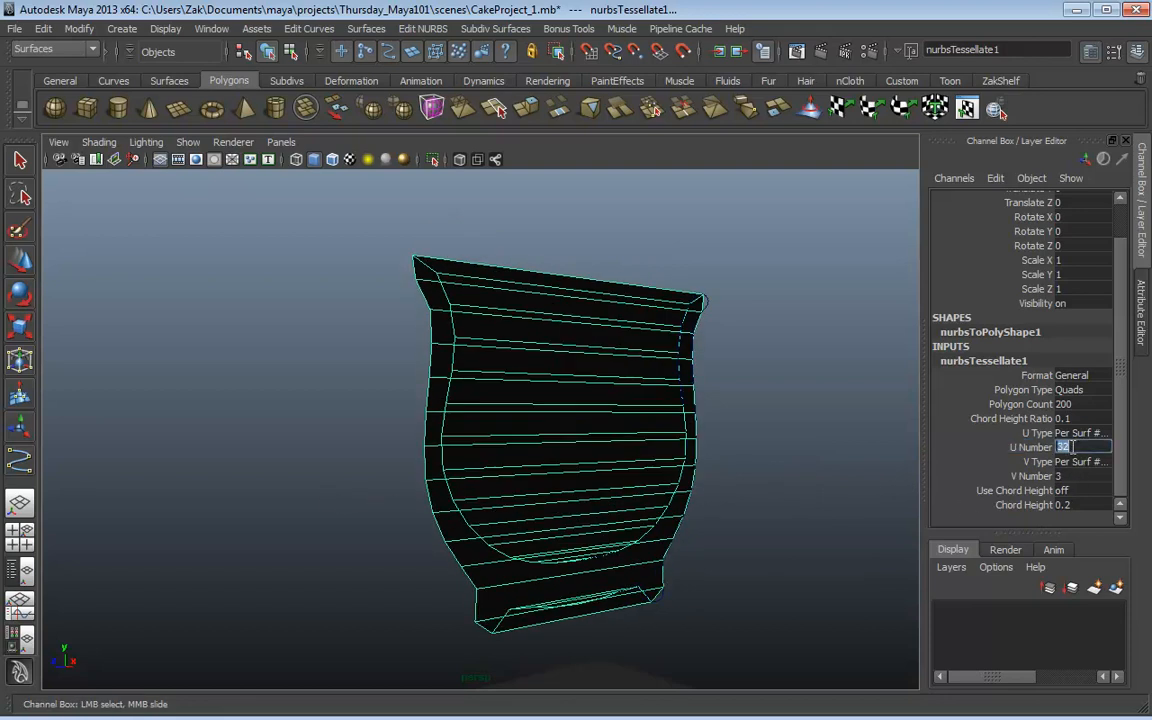
Step: Raise the cup tessellation's V Number to 28
{"action": "left_click", "coordinate": [1033, 477]}
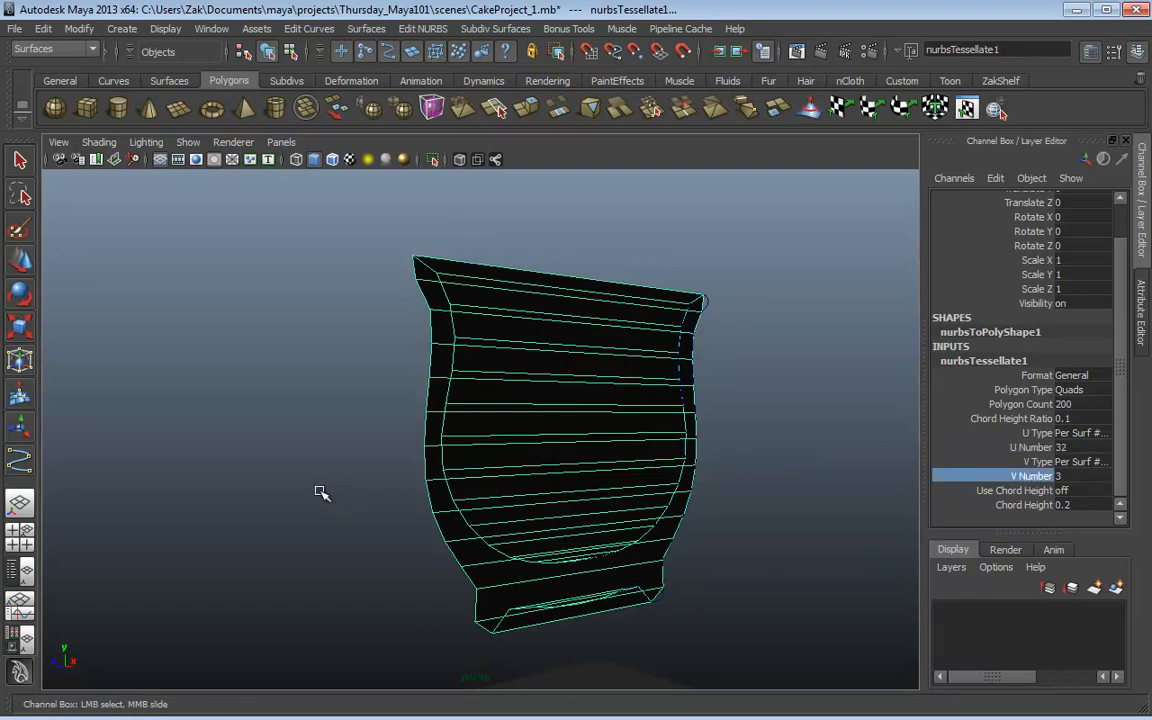
{"action": "middle_click_drag", "start_coordinate": [320, 492], "coordinate": [630, 432]}
{"action": "left_click_drag", "start_coordinate": [630, 432], "coordinate": [720, 437], "text": "alt"}
Step: Examine the density of the cup's wireframe mesh in the orthographic views
{"action": "key", "text": "space"}
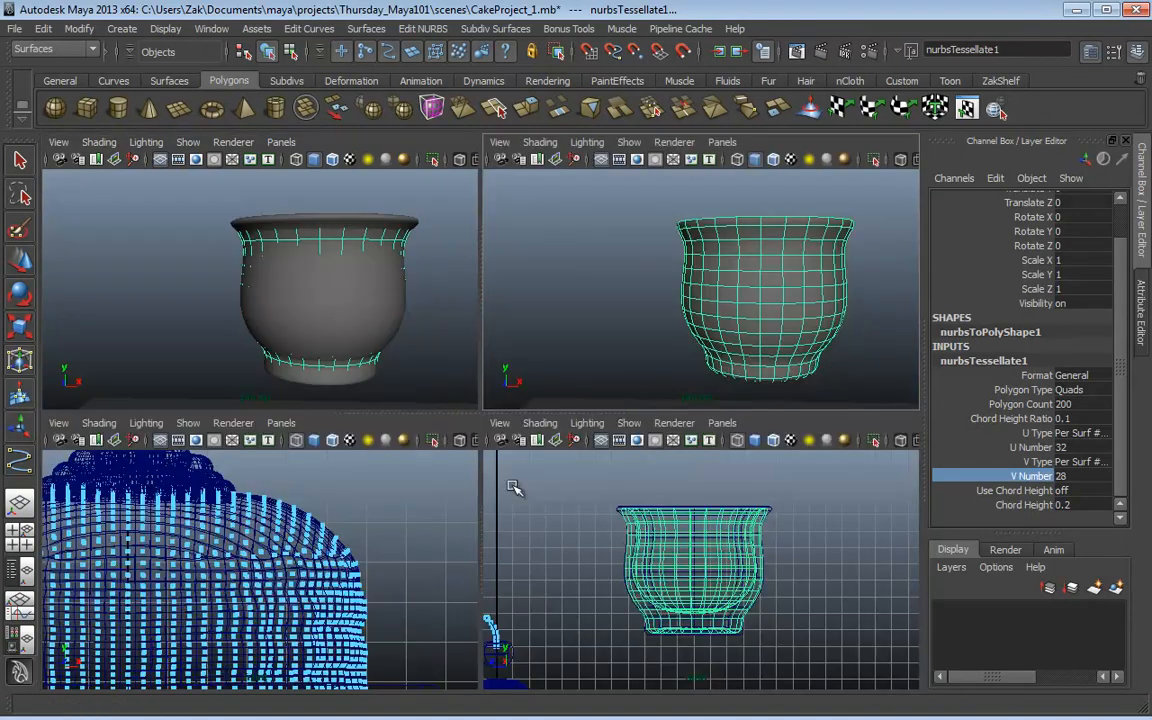
{"action": "key", "text": "space"}
{"action": "middle_click_drag", "start_coordinate": [488, 419], "coordinate": [532, 423], "text": "alt"}
{"action": "right_click_drag", "start_coordinate": [548, 430], "coordinate": [716, 472], "text": "alt"}
{"action": "key", "text": "space"}
{"action": "key", "text": "space"}
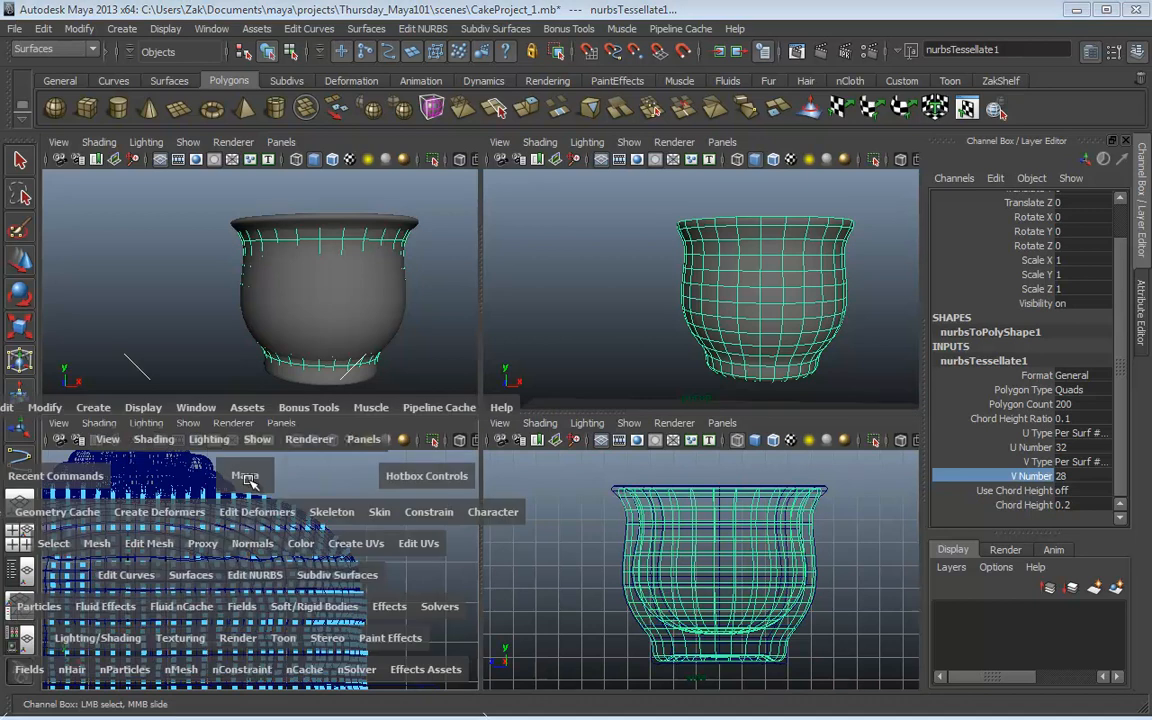
{"action": "middle_click_drag", "start_coordinate": [244, 239], "coordinate": [401, 424], "text": "alt"}
{"action": "right_click_drag", "start_coordinate": [401, 424], "coordinate": [445, 428], "text": "alt"}
{"action": "middle_click_drag", "start_coordinate": [398, 388], "coordinate": [483, 629], "text": "alt"}
{"action": "middle_click_drag", "start_coordinate": [453, 374], "coordinate": [429, 546], "text": "alt"}
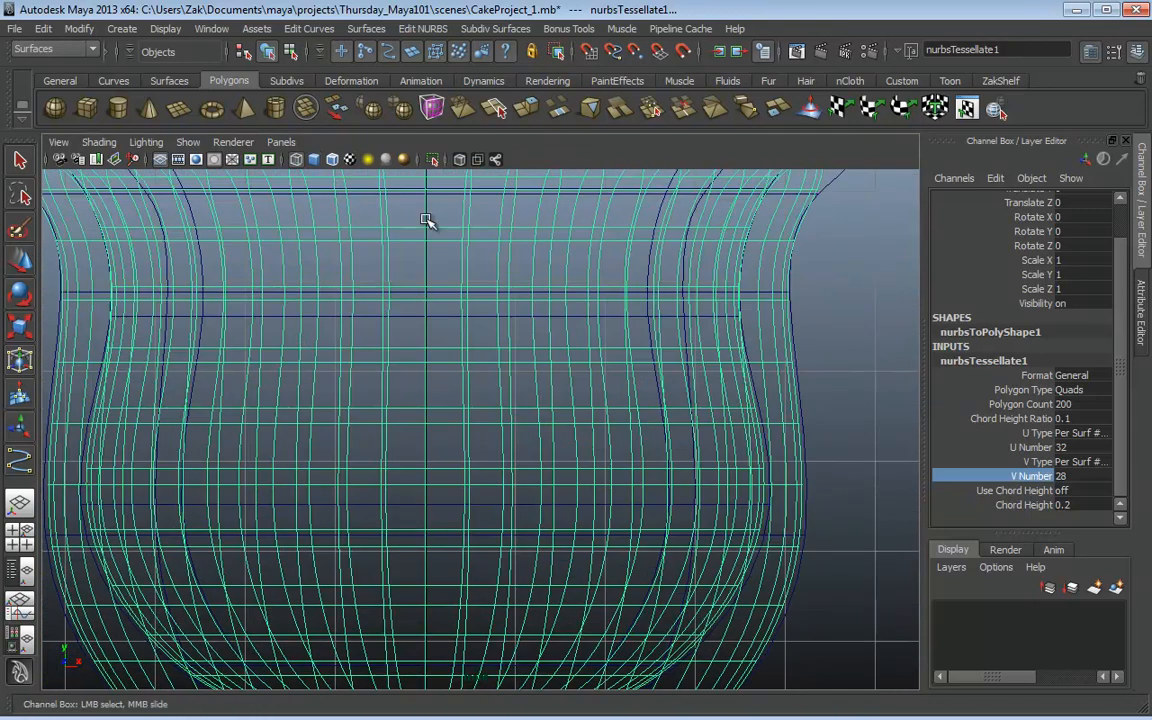
Step: Frame the cup, reduce its tessellation V Number to 16, and check the mesh in the perspective view
{"action": "left_click", "coordinate": [1035, 447]}
{"action": "key", "text": "f"}
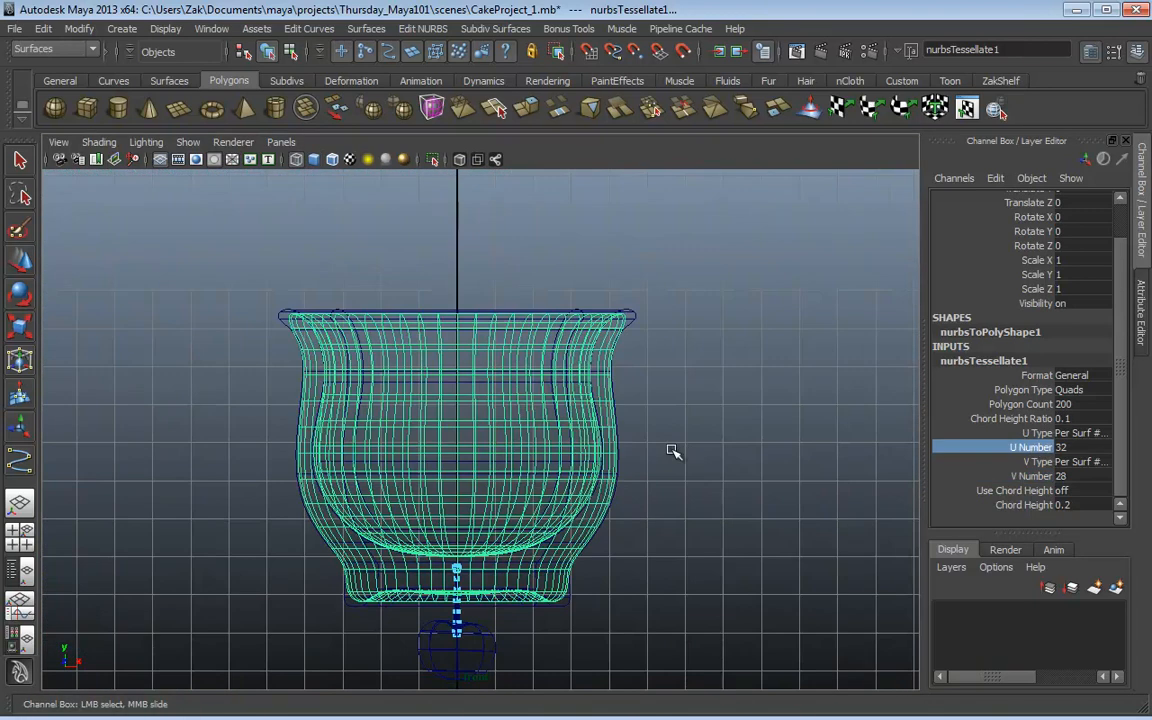
{"action": "mouse_move", "coordinate": [681, 452]}
{"action": "middle_mouse_down"}
{"action": "mouse_move", "coordinate": [640, 452]}
{"action": "mouse_move", "coordinate": [722, 460]}
{"action": "mouse_move", "coordinate": [695, 469]}
{"action": "middle_mouse_up"}
{"action": "left_click", "coordinate": [1035, 476]}
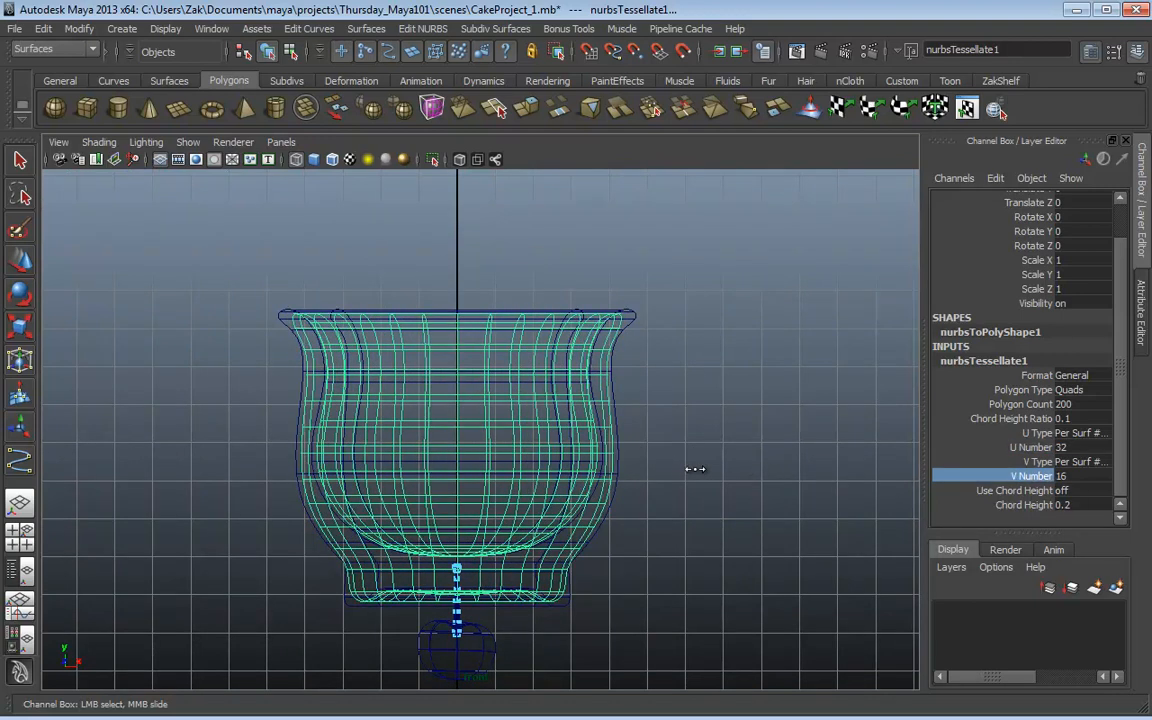
{"action": "key", "text": "space"}
{"action": "key", "text": "space"}
{"action": "left_click_drag", "start_coordinate": [810, 360], "coordinate": [530, 372], "text": "alt"}
Step: Delete the polygon cup's construction history
{"action": "left_click", "coordinate": [43, 28]}
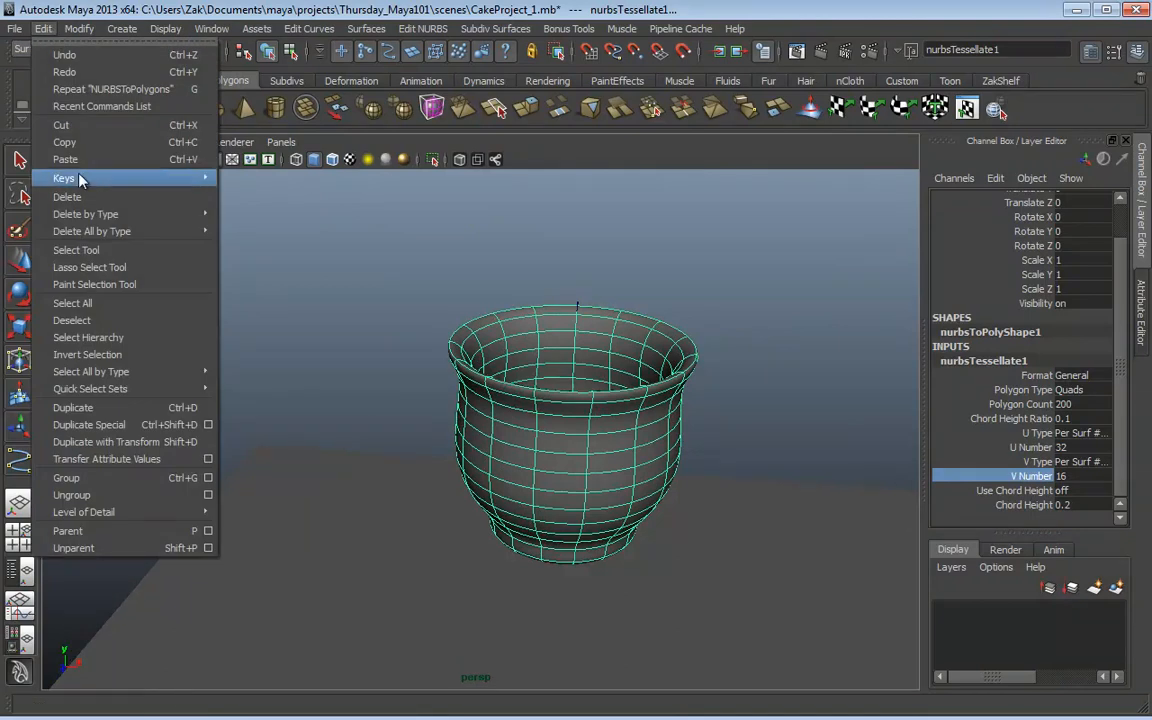
{"action": "left_click", "coordinate": [262, 222]}
{"action": "mouse_move", "coordinate": [443, 285]}
{"action": "left_mouse_down", "text": "alt"}
{"action": "mouse_move", "coordinate": [445, 305]}
{"action": "mouse_move", "coordinate": [448, 266]}
{"action": "mouse_move", "coordinate": [431, 284]}
{"action": "left_mouse_up", "text": "alt"}
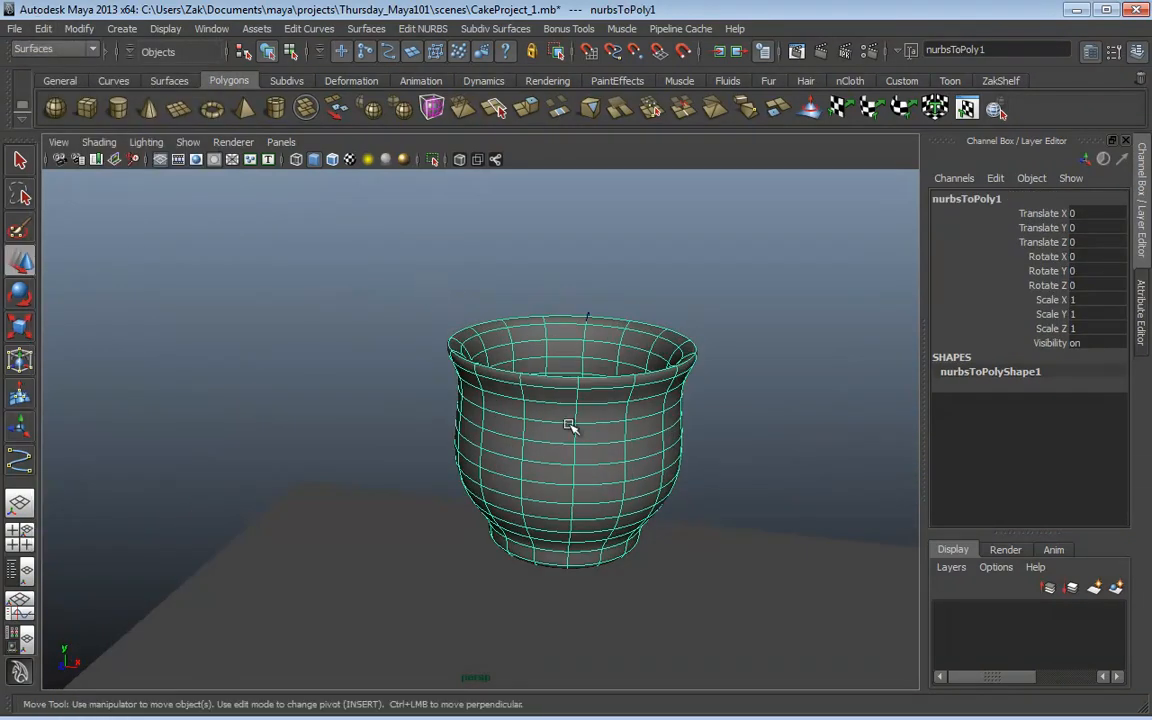
{"action": "left_click_drag", "start_coordinate": [571, 425], "coordinate": [573, 419], "text": "alt"}
Step: Select a single face on the cup's upper outer wall and bring that side into close view in the side view
{"action": "right_click_drag", "start_coordinate": [560, 426], "coordinate": [555, 440]}
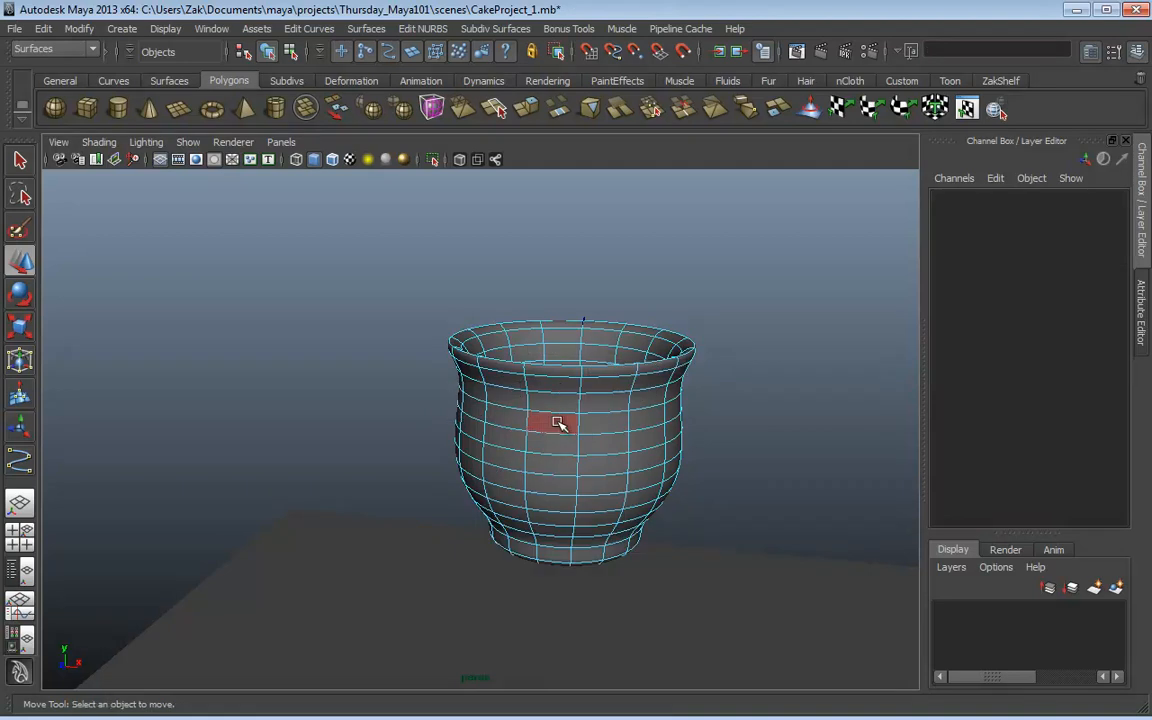
{"action": "left_click", "coordinate": [553, 420]}
{"action": "left_click_drag", "start_coordinate": [625, 430], "coordinate": [541, 418], "text": "alt"}
{"action": "right_click_drag", "start_coordinate": [541, 418], "coordinate": [463, 423], "text": "alt"}
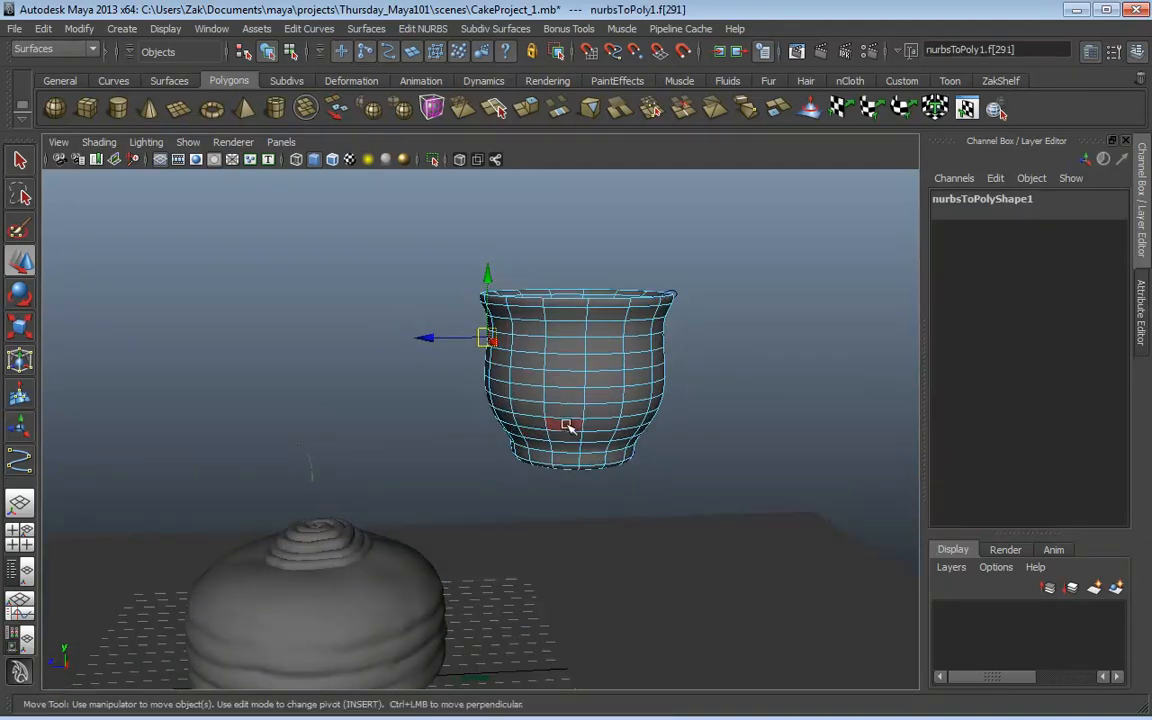
{"action": "key", "text": "space"}
{"action": "key", "text": "space"}
{"action": "middle_click_drag", "start_coordinate": [521, 408], "coordinate": [548, 437], "text": "alt"}
{"action": "right_click_drag", "start_coordinate": [548, 437], "coordinate": [580, 448], "text": "alt"}
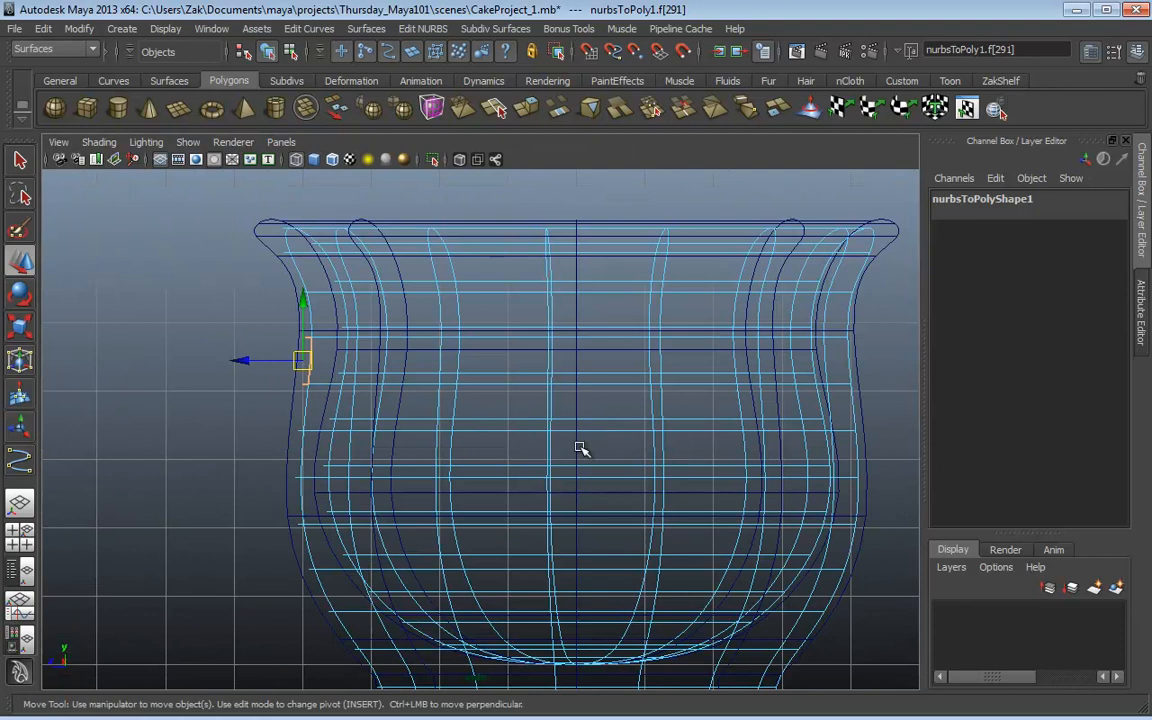
{"action": "middle_click_drag", "start_coordinate": [428, 397], "coordinate": [514, 390], "text": "alt"}
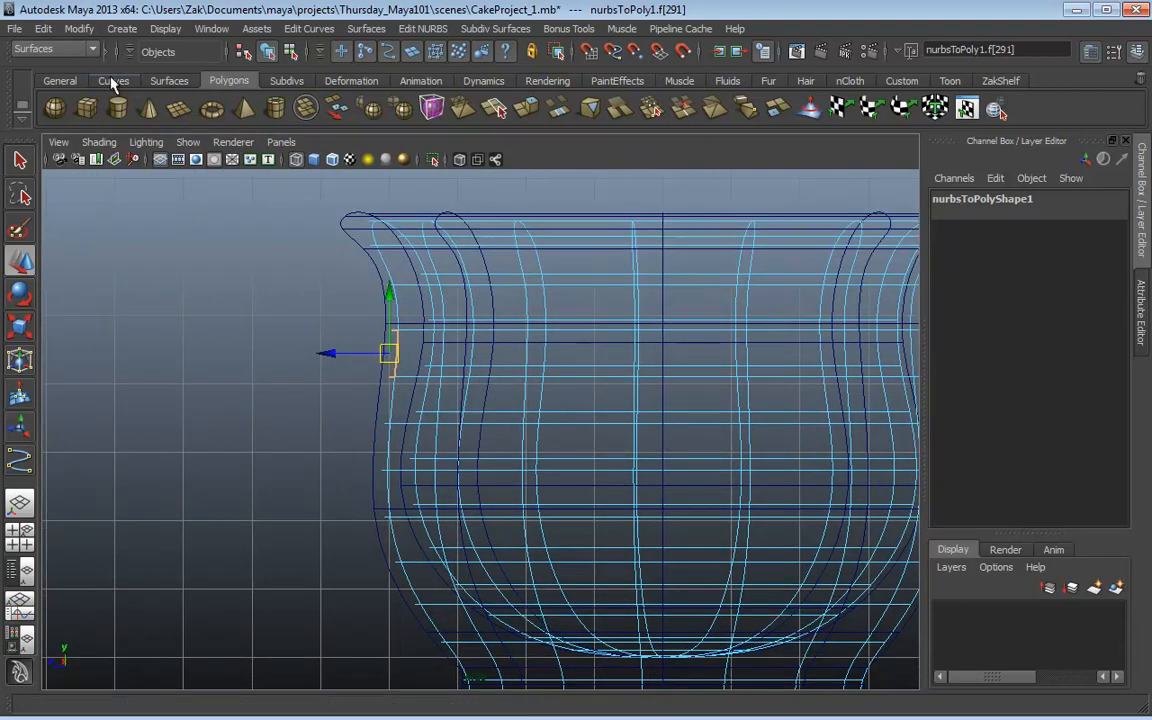
Step: Draw a looping handle path with the CV Curve Tool from the cup's upper wall outward and back to its lower wall
{"action": "left_click", "coordinate": [121, 29]}
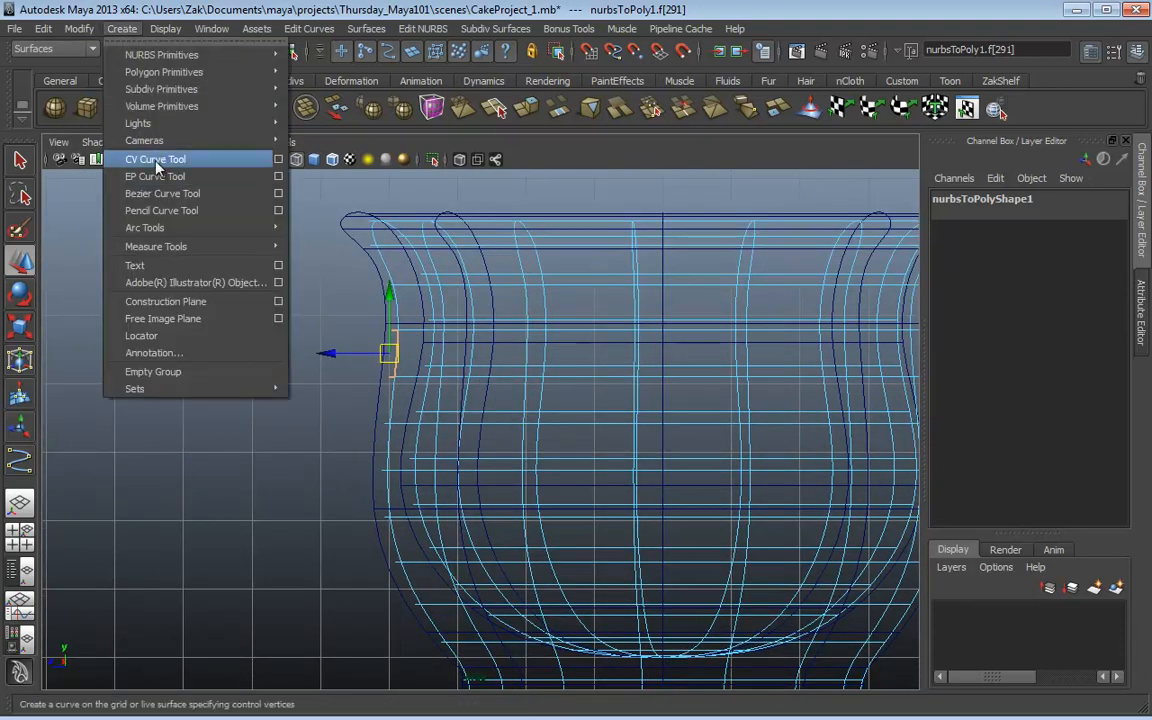
{"action": "left_click", "coordinate": [145, 157]}
{"action": "middle_click_drag", "start_coordinate": [399, 378], "coordinate": [559, 377], "text": "alt"}
{"action": "scroll", "coordinate": [562, 370], "scroll_direction": "down", "scroll_amount": 1}
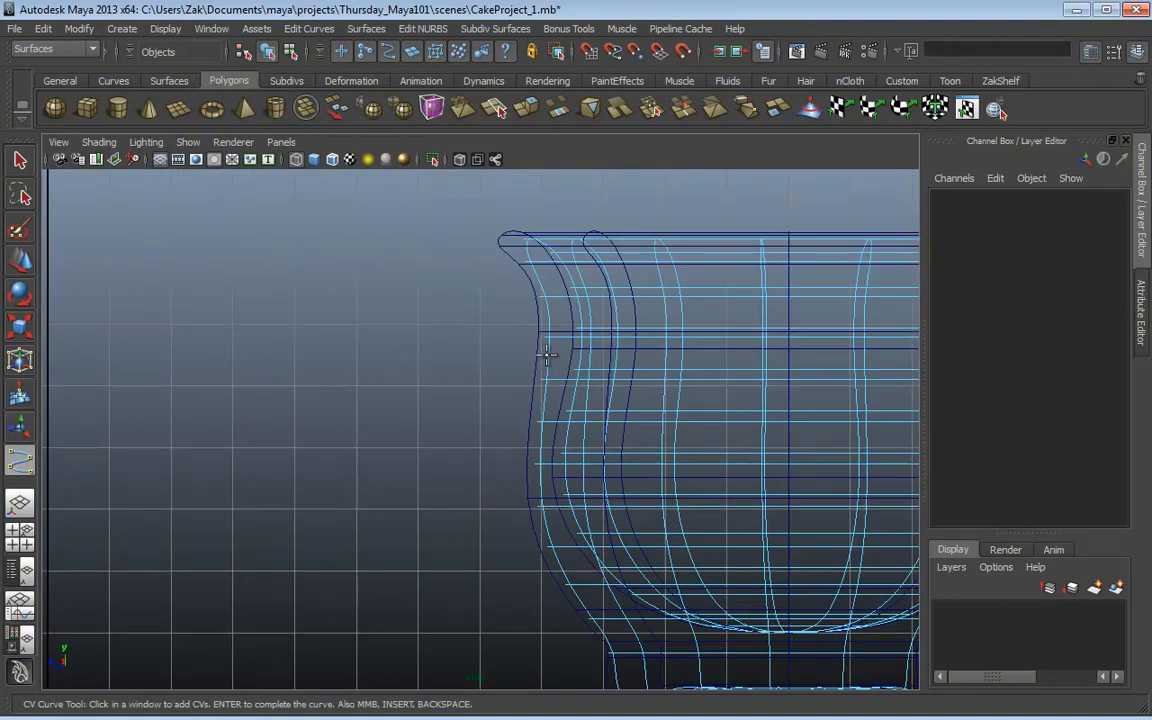
{"action": "left_click", "coordinate": [548, 355]}
{"action": "left_click", "coordinate": [451, 280]}
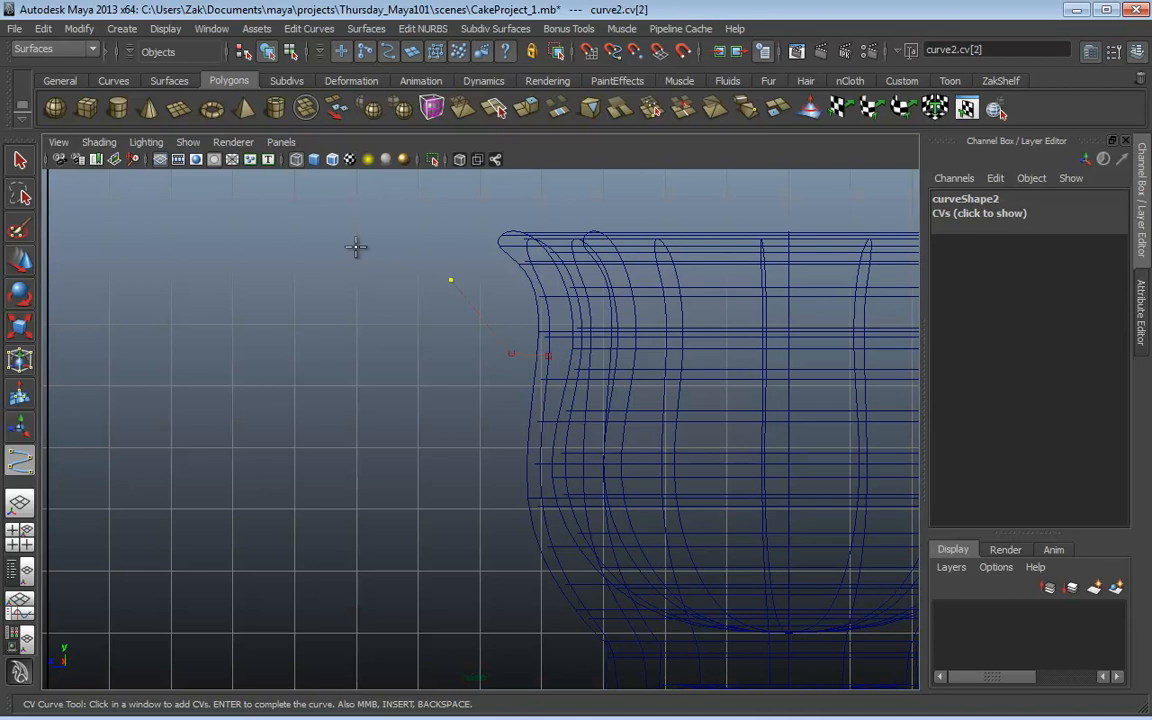
{"action": "left_click", "coordinate": [352, 248]}
{"action": "left_click", "coordinate": [306, 312]}
{"action": "left_click", "coordinate": [299, 418]}
{"action": "left_click", "coordinate": [343, 515]}
{"action": "left_click", "coordinate": [426, 540]}
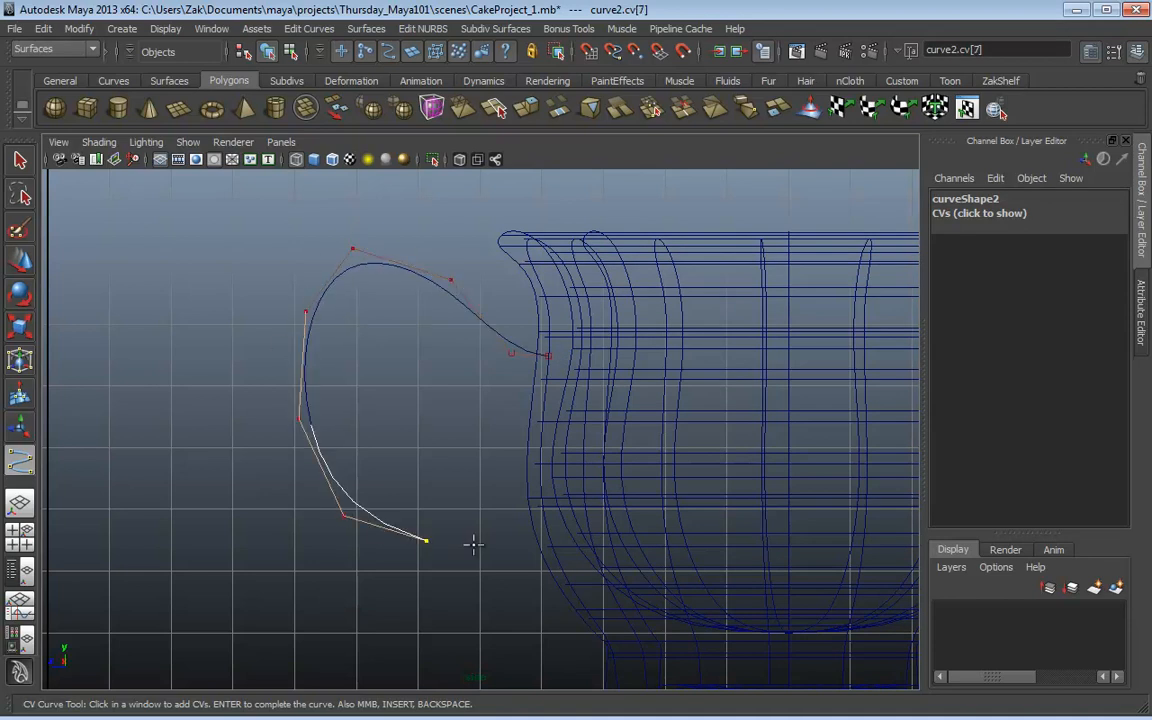
{"action": "left_click", "coordinate": [501, 538]}
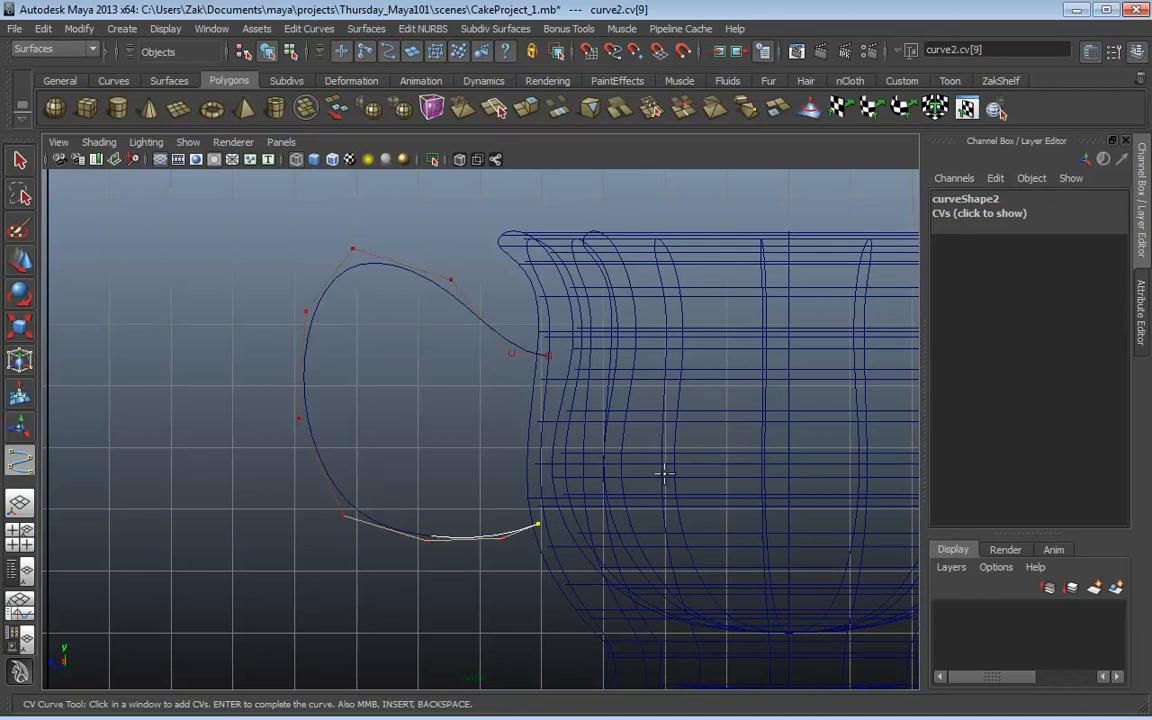
{"action": "key", "text": "w"}
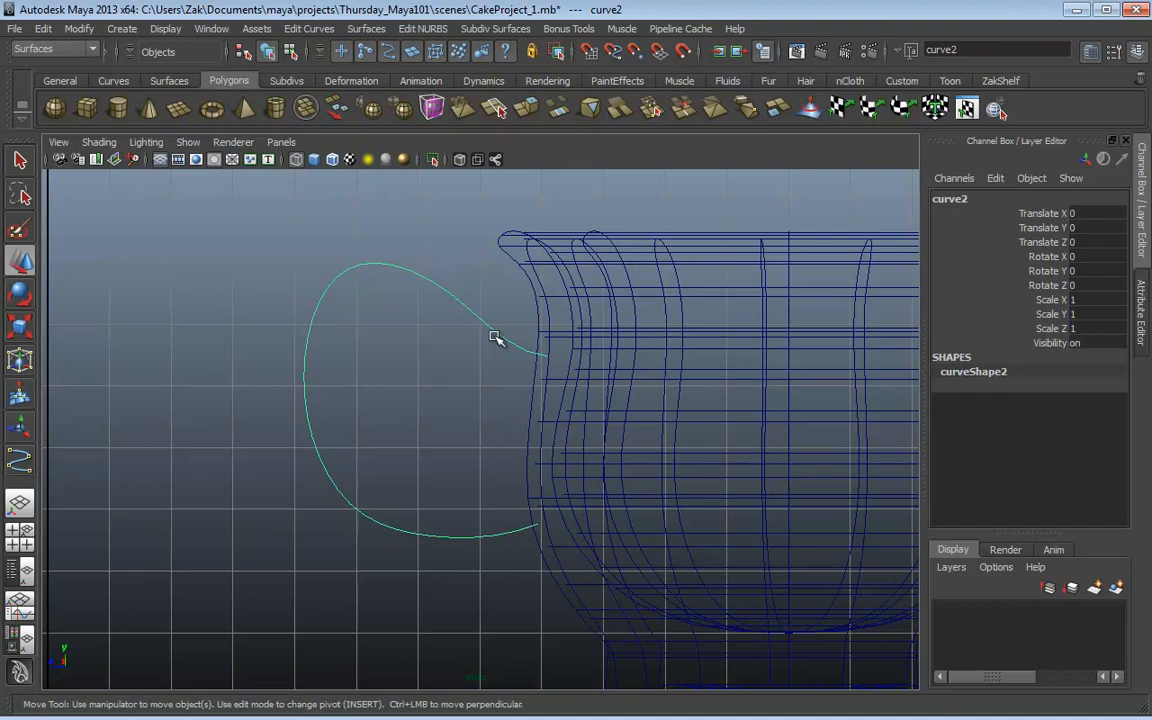
Step: Show the handle curve's control vertices and move its two upper outer vertices inward and slightly down
{"action": "right_click_drag", "start_coordinate": [397, 262], "coordinate": [296, 257]}
{"action": "left_click", "coordinate": [355, 250]}
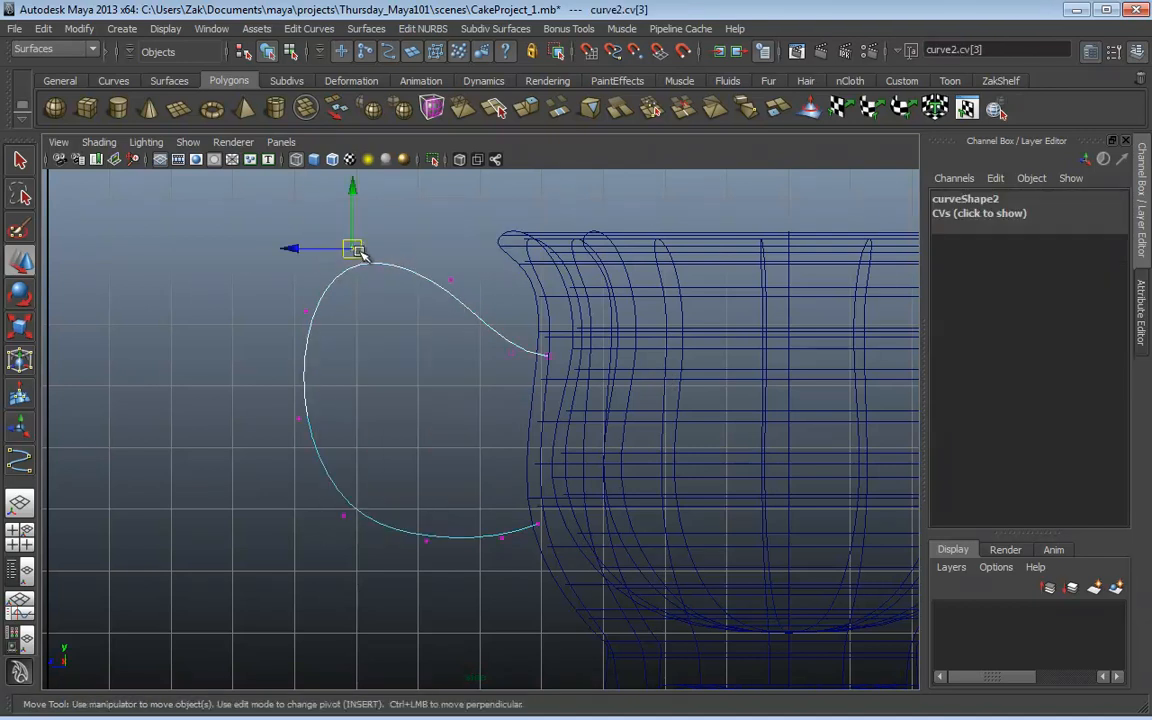
{"action": "left_click_drag", "start_coordinate": [355, 250], "coordinate": [391, 261]}
{"action": "left_click", "coordinate": [306, 311]}
{"action": "left_click_drag", "start_coordinate": [306, 311], "coordinate": [322, 332]}
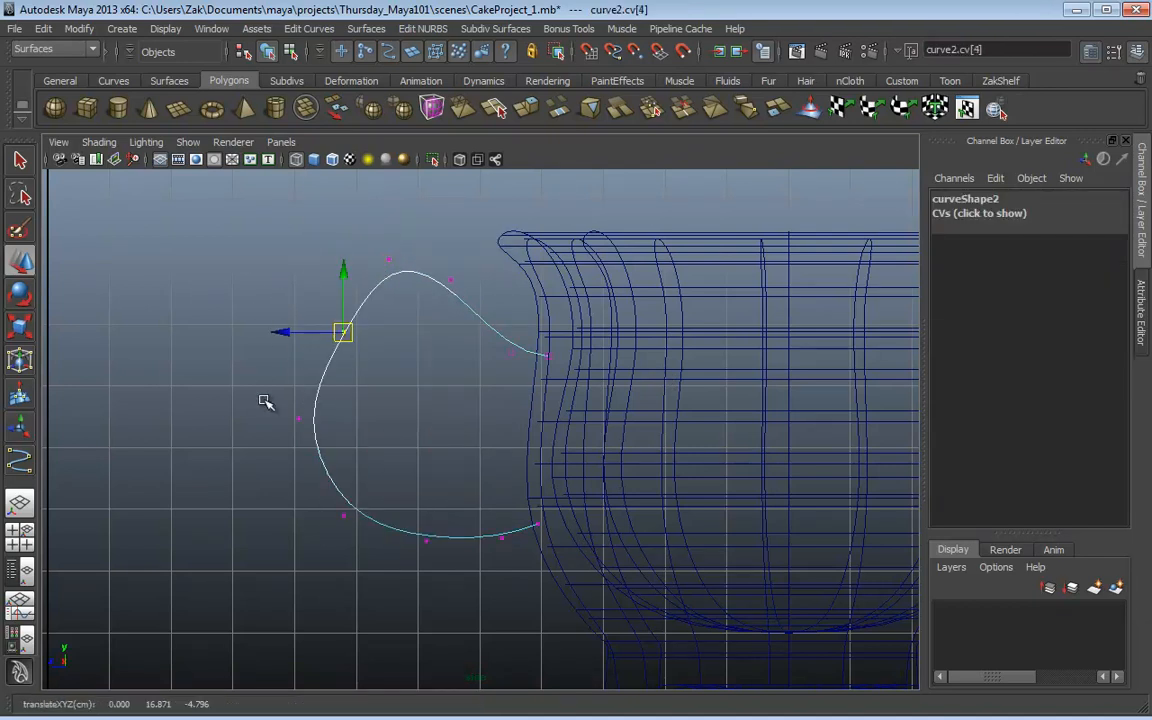
Step: Move the outer and lower control vertices of the handle curve inward toward the cup
{"action": "left_click_drag", "start_coordinate": [264, 400], "coordinate": [322, 444]}
{"action": "left_click_drag", "start_coordinate": [298, 418], "coordinate": [355, 427]}
{"action": "left_click_drag", "start_coordinate": [306, 543], "coordinate": [368, 496]}
{"action": "left_click_drag", "start_coordinate": [343, 515], "coordinate": [389, 503]}
{"action": "left_click_drag", "start_coordinate": [400, 572], "coordinate": [462, 530]}
{"action": "left_click_drag", "start_coordinate": [426, 541], "coordinate": [458, 541]}
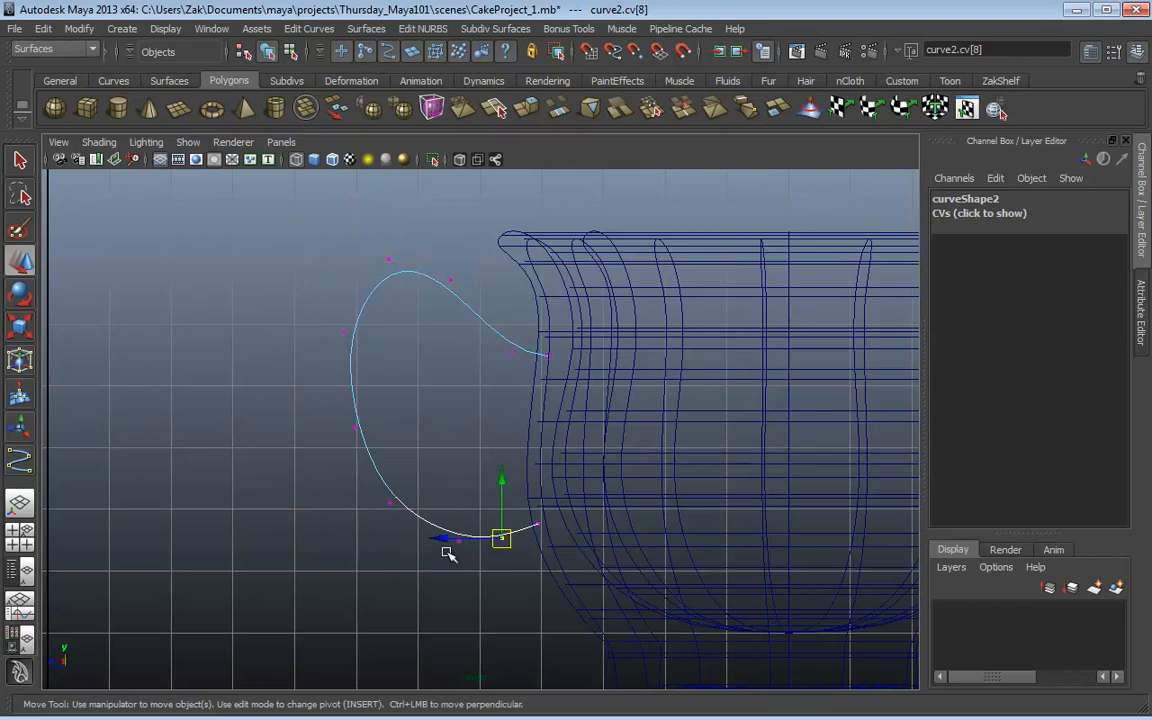
Step: Lower the handle curve's upper outer vertices and adjust the vertices leading into the cup's upper wall
{"action": "left_click_drag", "start_coordinate": [381, 225], "coordinate": [333, 370]}
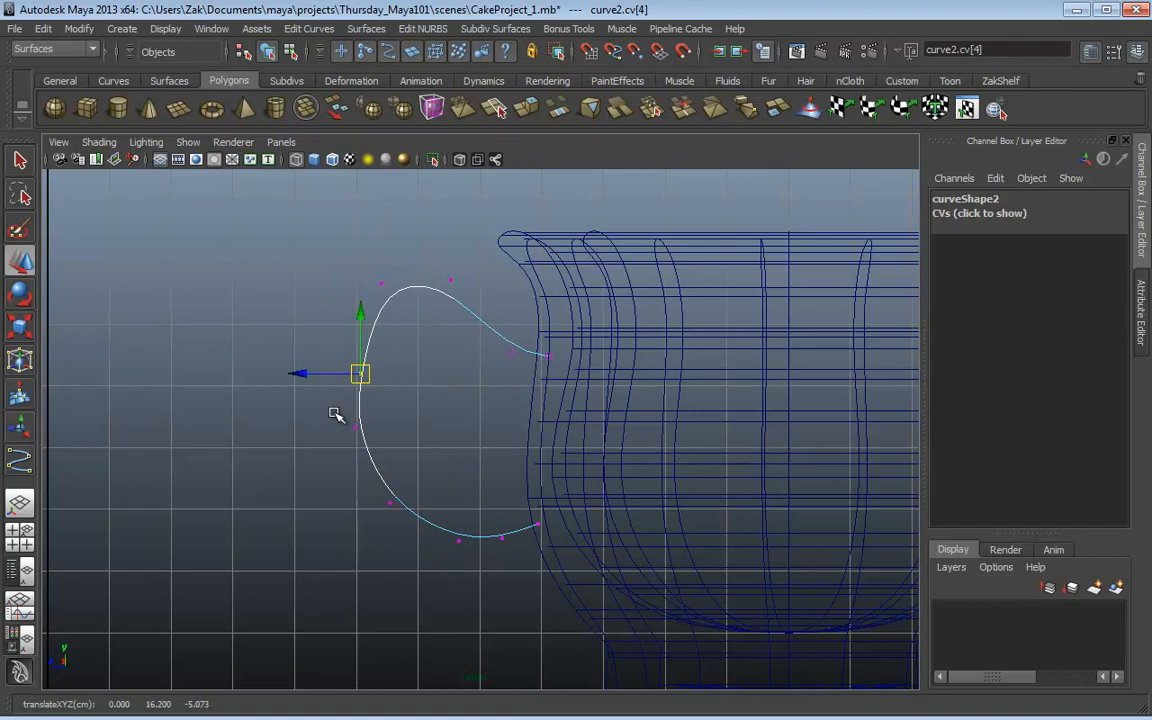
{"action": "left_click_drag", "start_coordinate": [335, 414], "coordinate": [370, 440]}
{"action": "left_click_drag", "start_coordinate": [360, 428], "coordinate": [366, 455]}
{"action": "left_click_drag", "start_coordinate": [471, 311], "coordinate": [436, 268]}
{"action": "left_click_drag", "start_coordinate": [451, 281], "coordinate": [483, 300]}
{"action": "left_click_drag", "start_coordinate": [483, 383], "coordinate": [522, 342]}
{"action": "left_click_drag", "start_coordinate": [512, 352], "coordinate": [507, 360]}
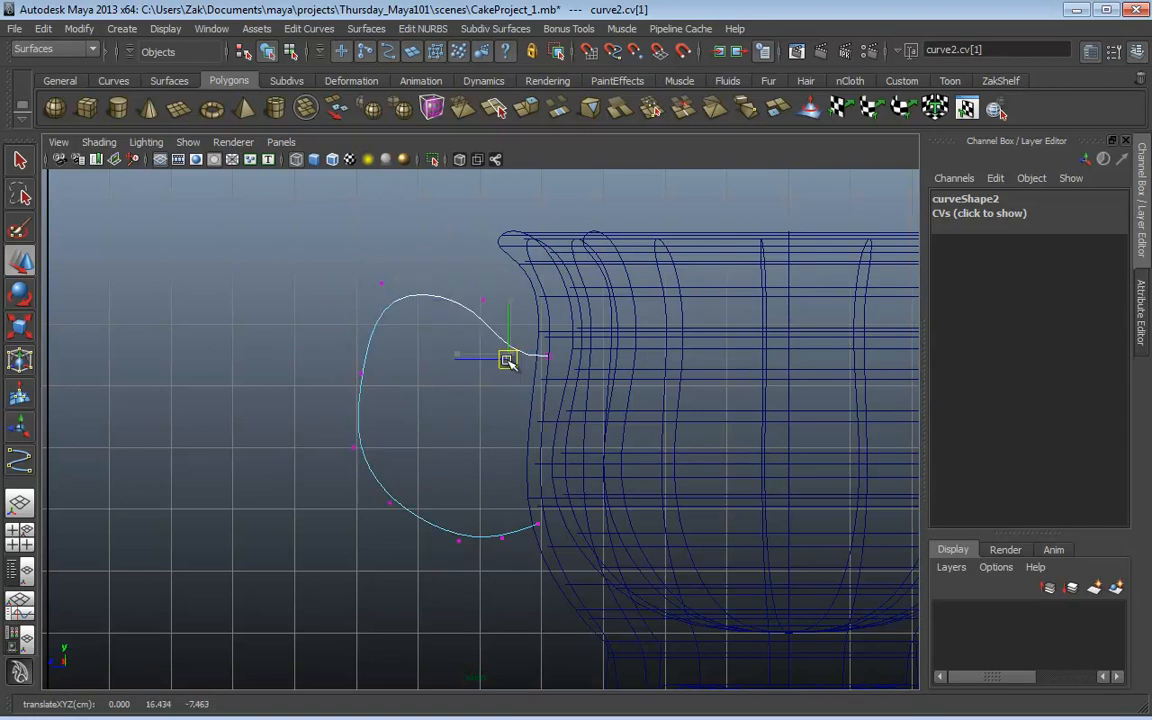
Step: Refine the outer side of the handle curve by moving its upper corner and outermost vertices slightly inward
{"action": "left_click_drag", "start_coordinate": [386, 264], "coordinate": [414, 290]}
{"action": "left_click_drag", "start_coordinate": [346, 346], "coordinate": [393, 401]}
{"action": "left_click_drag", "start_coordinate": [366, 378], "coordinate": [380, 375]}
{"action": "left_click_drag", "start_coordinate": [336, 431], "coordinate": [368, 453]}
{"action": "left_click_drag", "start_coordinate": [370, 530], "coordinate": [414, 491]}
{"action": "left_click_drag", "start_coordinate": [393, 505], "coordinate": [398, 506]}
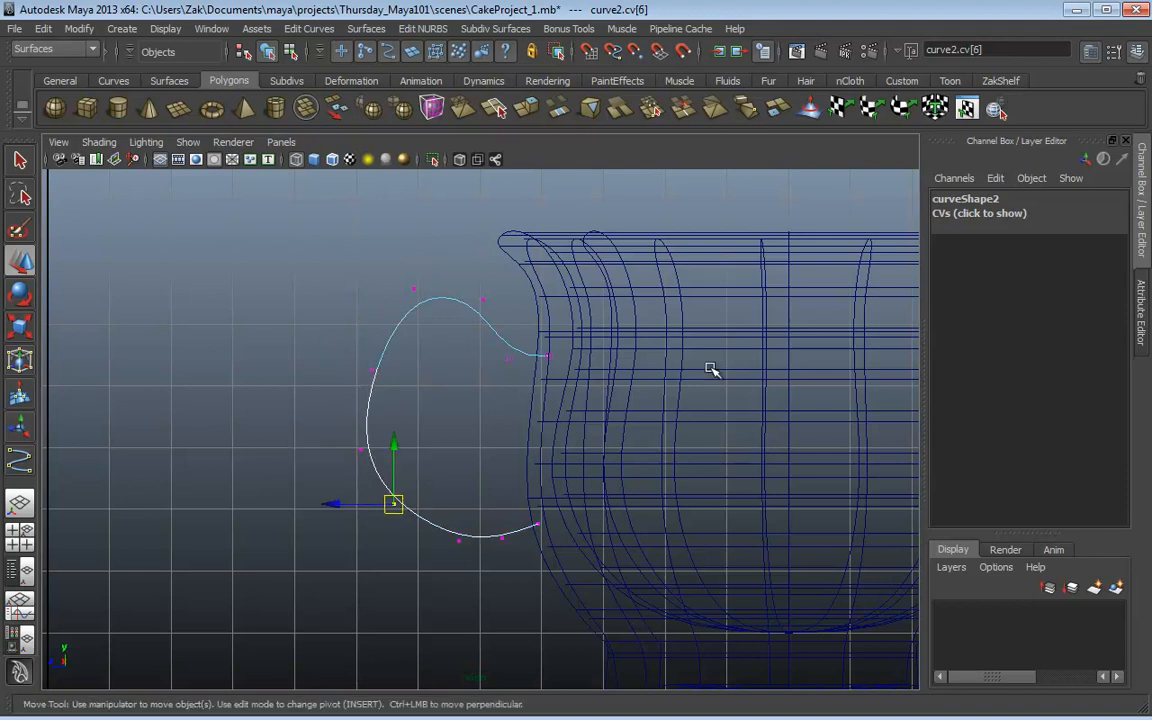
Step: Select the single face on the cup's upper outer wall where the handle curve begins, in the perspective view
{"action": "key", "text": "space"}
{"action": "key", "text": "space"}
{"action": "left_click_drag", "start_coordinate": [640, 324], "coordinate": [720, 320], "text": "alt"}
{"action": "scroll", "coordinate": [619, 317], "scroll_direction": "up", "scroll_amount": 4}
{"action": "left_click", "coordinate": [619, 317]}
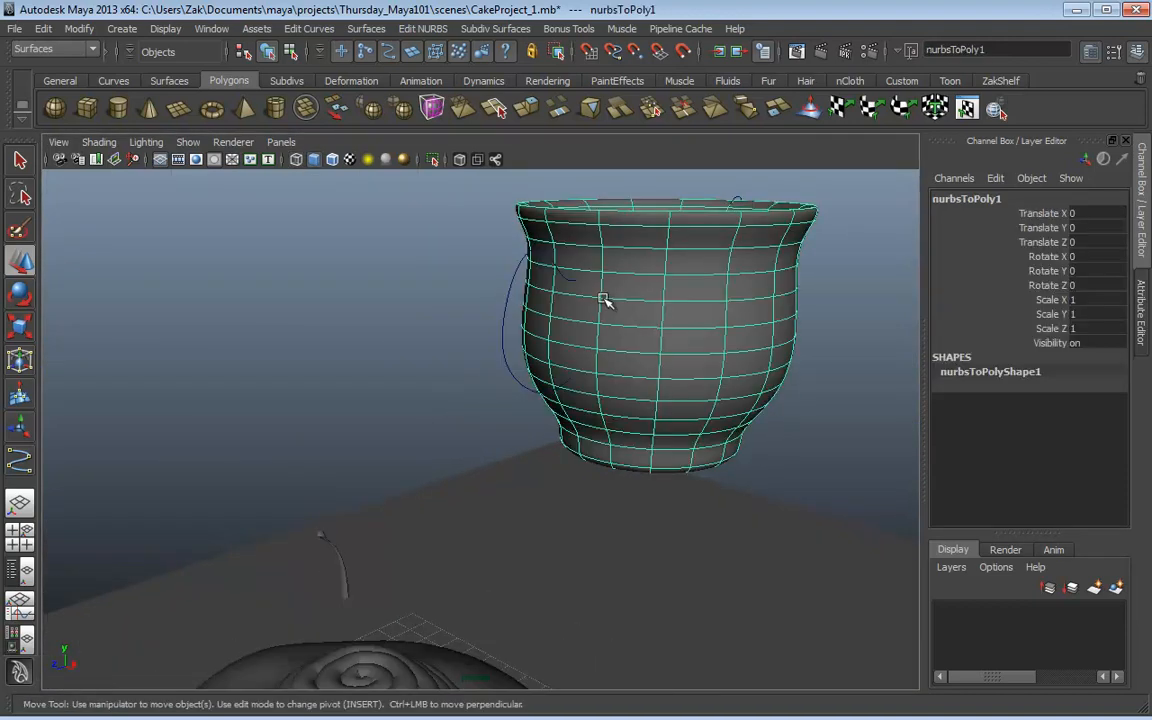
{"action": "scroll", "coordinate": [650, 365], "scroll_direction": "up", "scroll_amount": 5}
{"action": "right_click_drag", "start_coordinate": [561, 293], "coordinate": [561, 317]}
{"action": "left_click", "coordinate": [563, 284]}
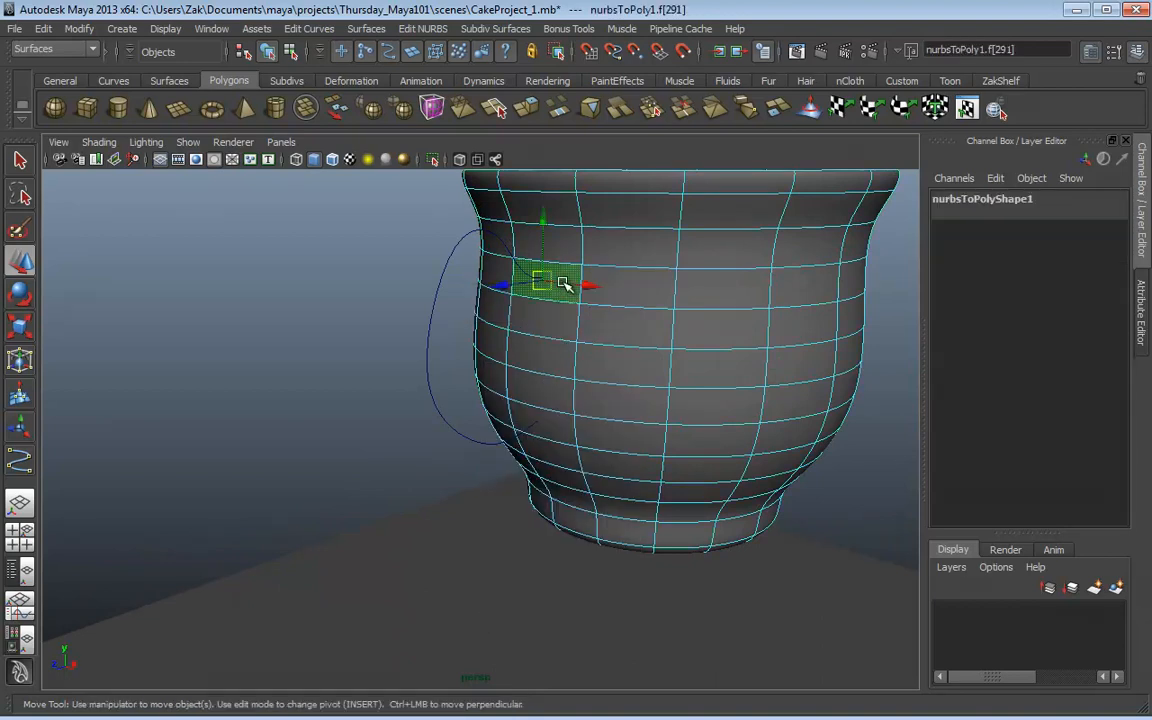
Step: Extrude the selected cup face along the handle curve with 13 divisions
{"action": "left_click", "coordinate": [431, 392], "text": "shift"}
{"action": "right_click_drag", "start_coordinate": [347, 399], "coordinate": [355, 437], "text": "shift"}
{"action": "left_click_drag", "start_coordinate": [617, 437], "coordinate": [532, 427], "text": "alt"}
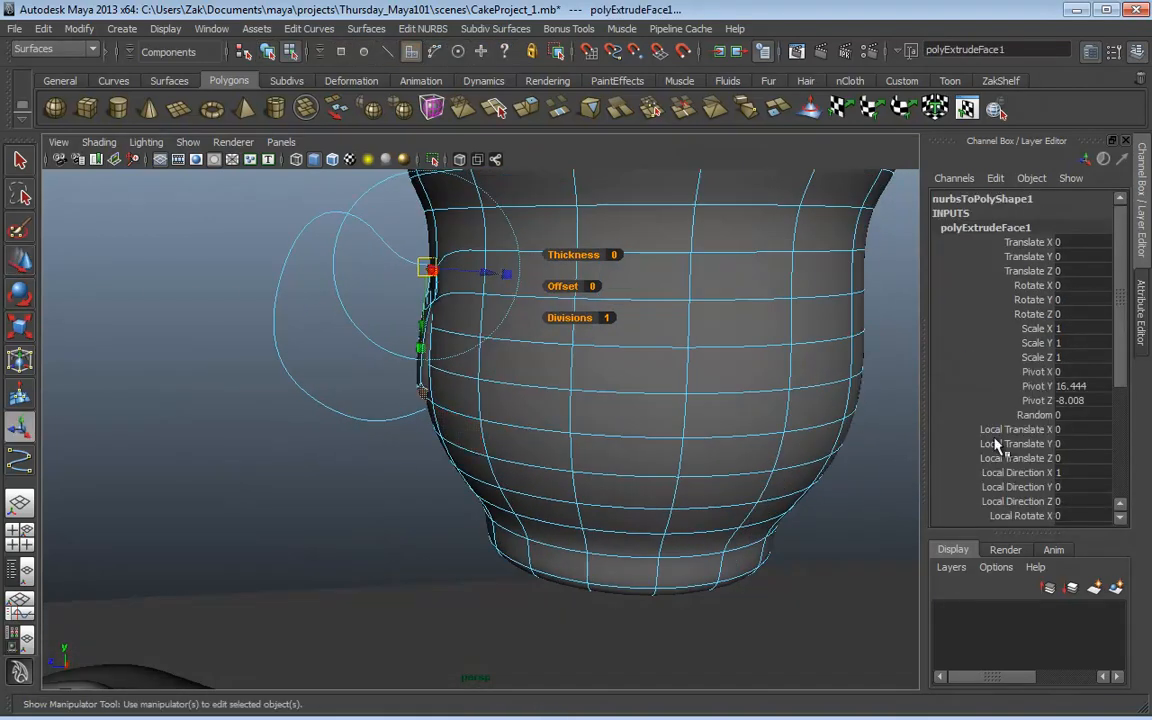
{"action": "left_click_drag", "start_coordinate": [1124, 336], "coordinate": [1116, 437]}
{"action": "left_click", "coordinate": [1033, 470]}
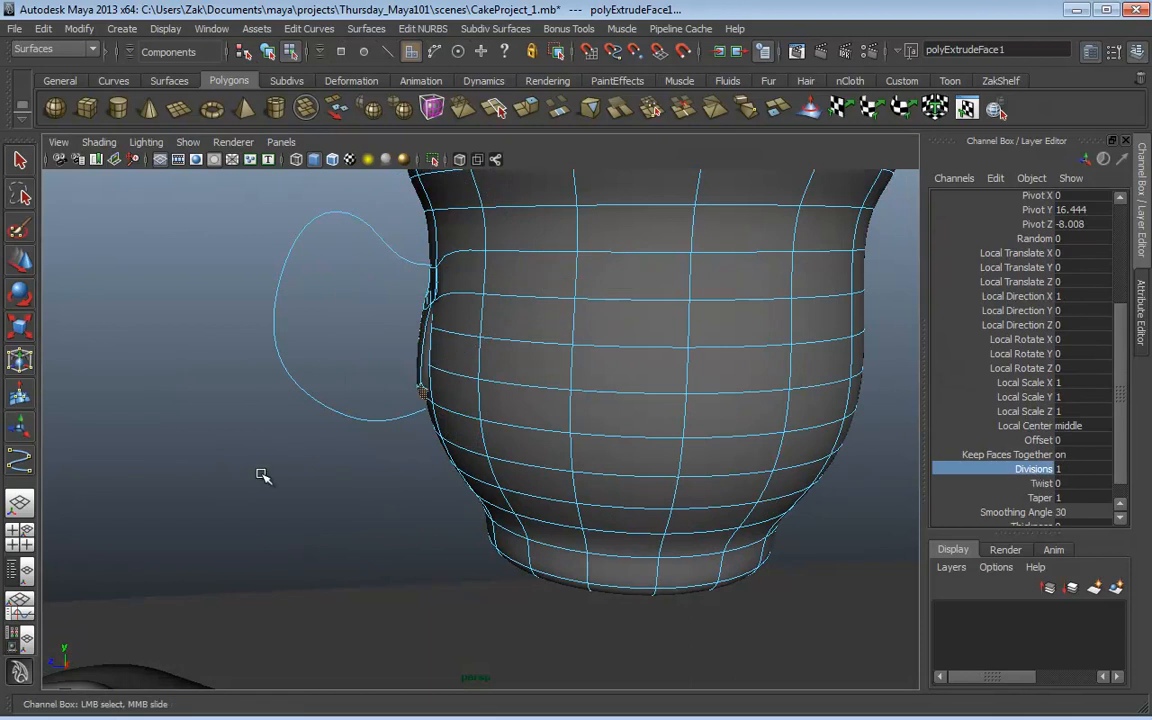
{"action": "middle_click_drag", "start_coordinate": [261, 476], "coordinate": [368, 489]}
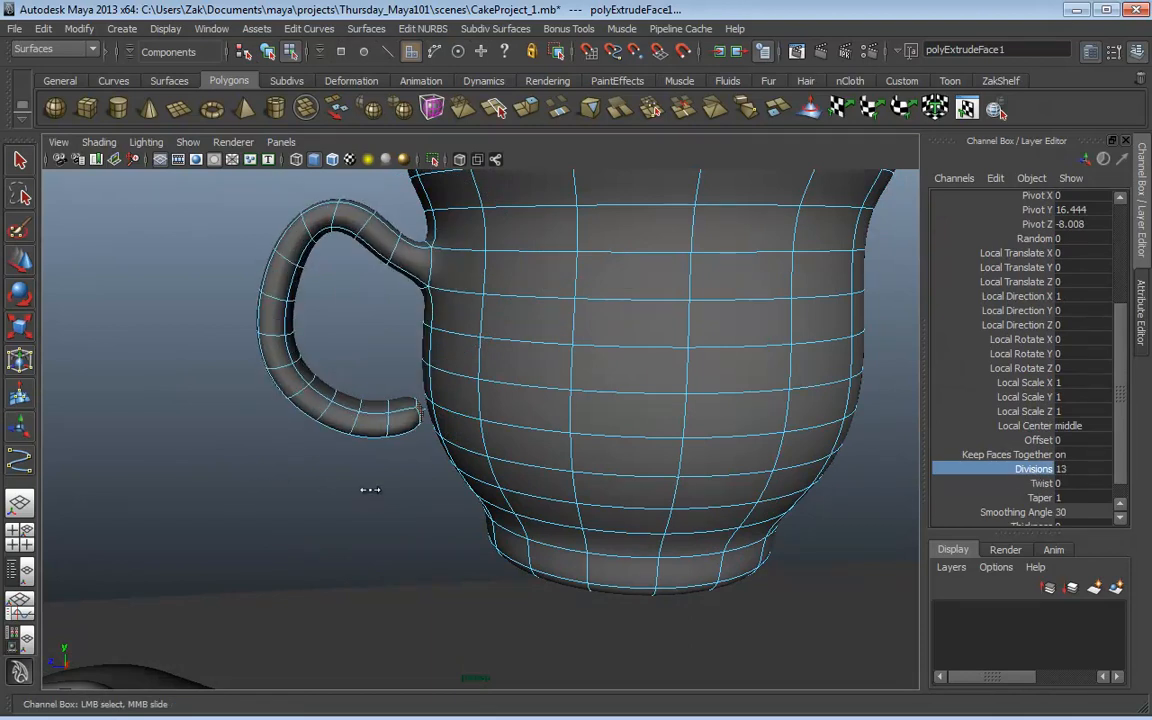
Step: Turn off the smooth preview and delete the handle's end face and the cup wall face it meets
{"action": "left_click_drag", "start_coordinate": [368, 489], "coordinate": [360, 437], "text": "alt"}
{"action": "key", "text": "1"}
{"action": "right_click_drag", "start_coordinate": [360, 437], "coordinate": [360, 441]}
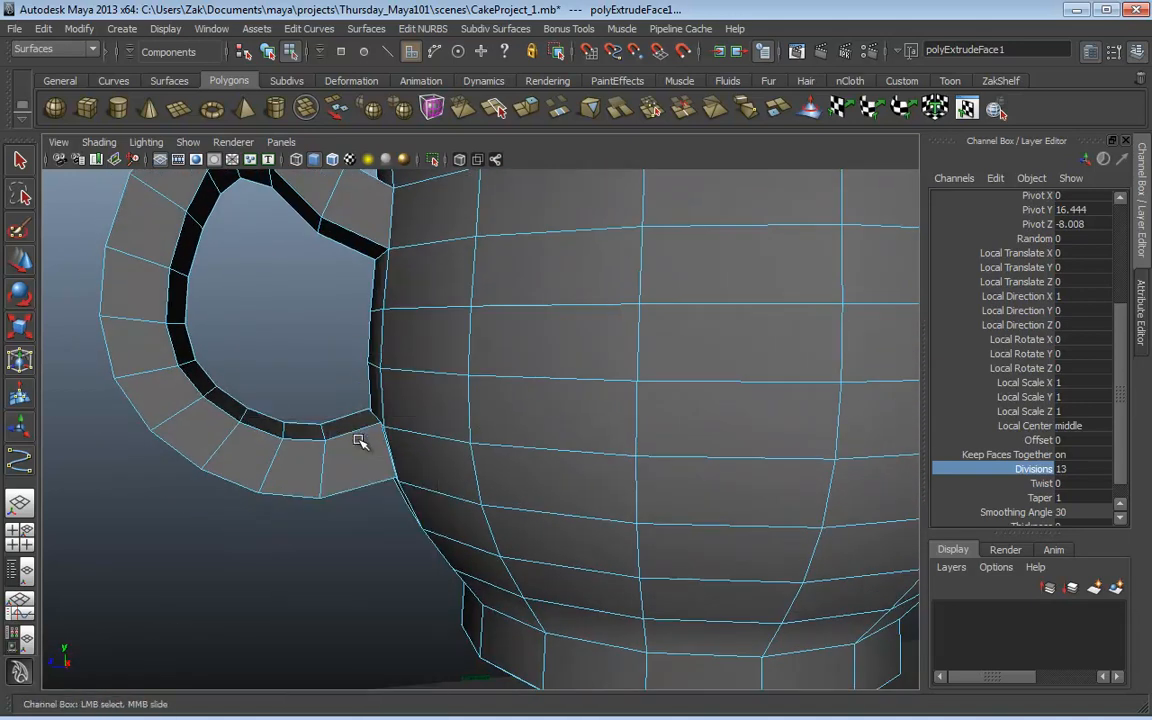
{"action": "left_click_drag", "start_coordinate": [361, 492], "coordinate": [404, 452]}
{"action": "left_click", "coordinate": [348, 368], "text": "shift"}
{"action": "key", "text": "Delete"}
{"action": "left_click", "coordinate": [415, 382]}
{"action": "key", "text": "Delete"}
{"action": "left_click", "coordinate": [420, 382]}
{"action": "key", "text": "Delete"}
Step: Try to bridge the upper edge of the handle's open end to the matching edge of the cup opening
{"action": "right_click_drag", "start_coordinate": [405, 389], "coordinate": [393, 346]}
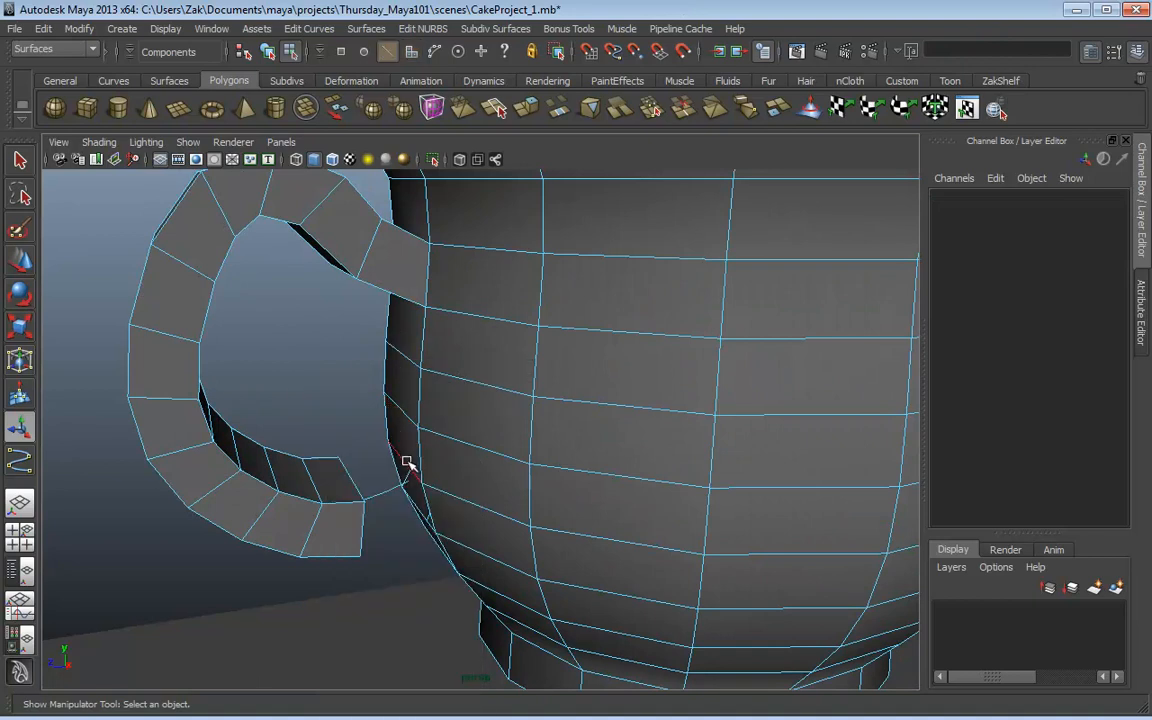
{"action": "left_click", "coordinate": [407, 462]}
{"action": "right_click", "coordinate": [357, 415], "text": "shift"}
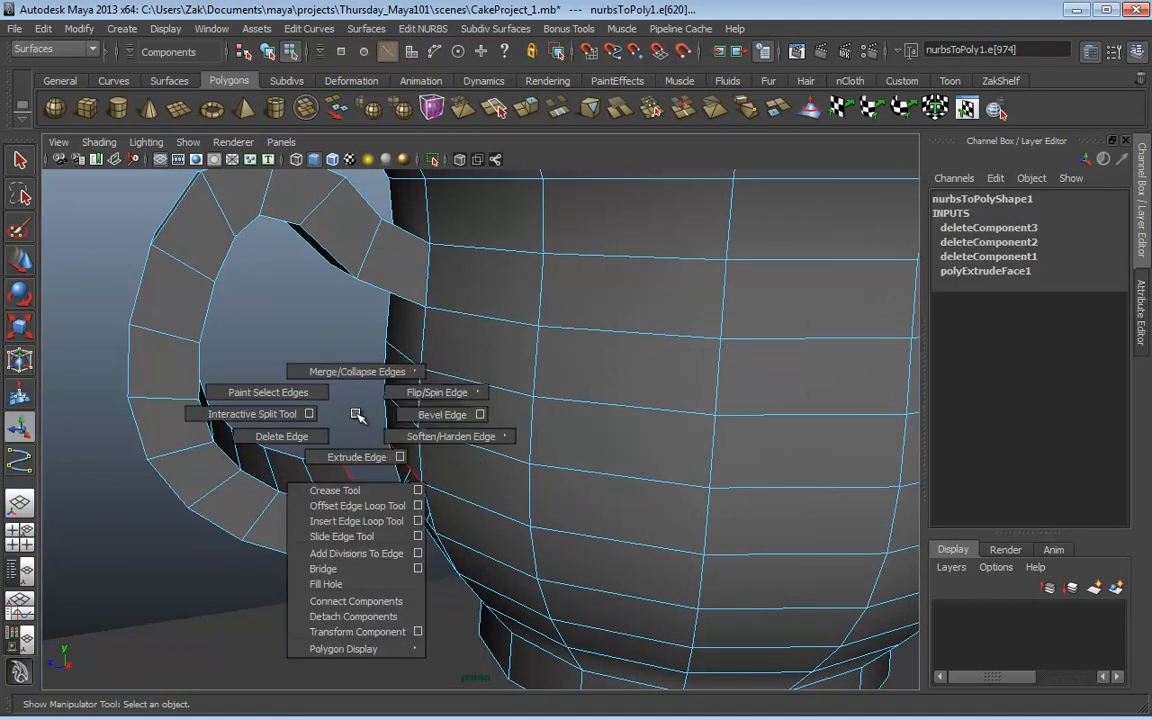
{"action": "left_click", "coordinate": [330, 568]}
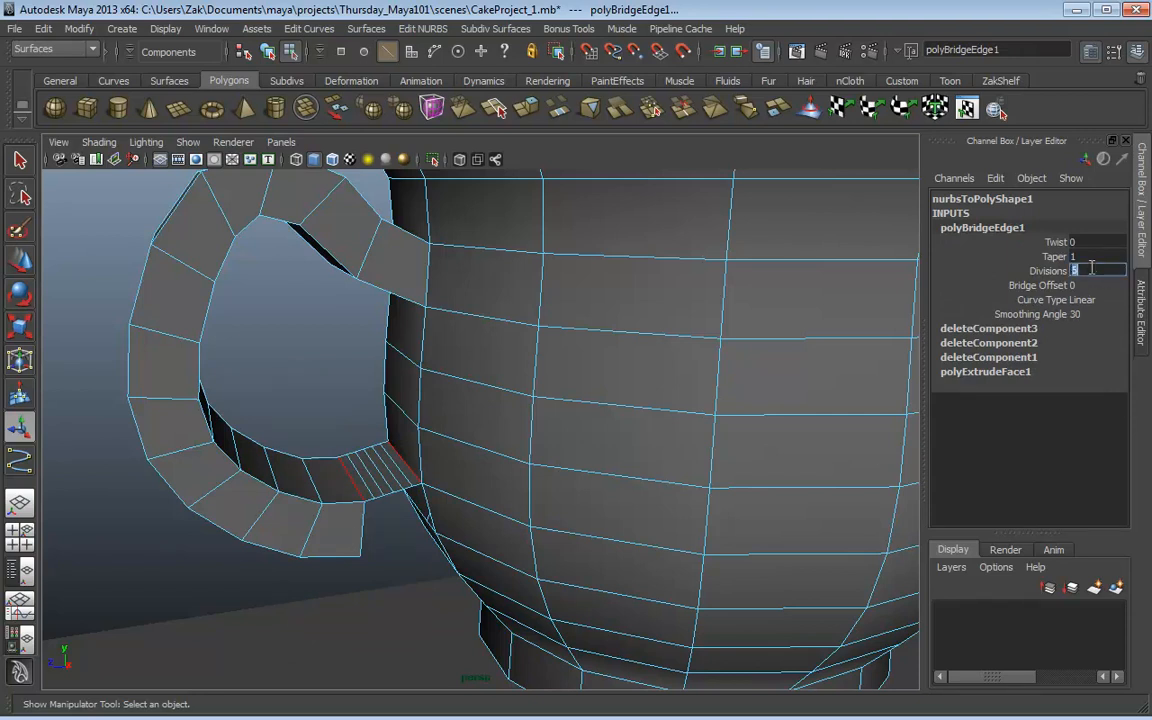
{"action": "left_click_drag", "start_coordinate": [491, 478], "coordinate": [450, 473], "text": "alt"}
{"action": "right_click_drag", "start_coordinate": [440, 460], "coordinate": [470, 450], "text": "alt"}
{"action": "middle_click_drag", "start_coordinate": [448, 455], "coordinate": [475, 517], "text": "alt"}
{"action": "left_click_drag", "start_coordinate": [475, 517], "coordinate": [459, 466], "text": "alt"}
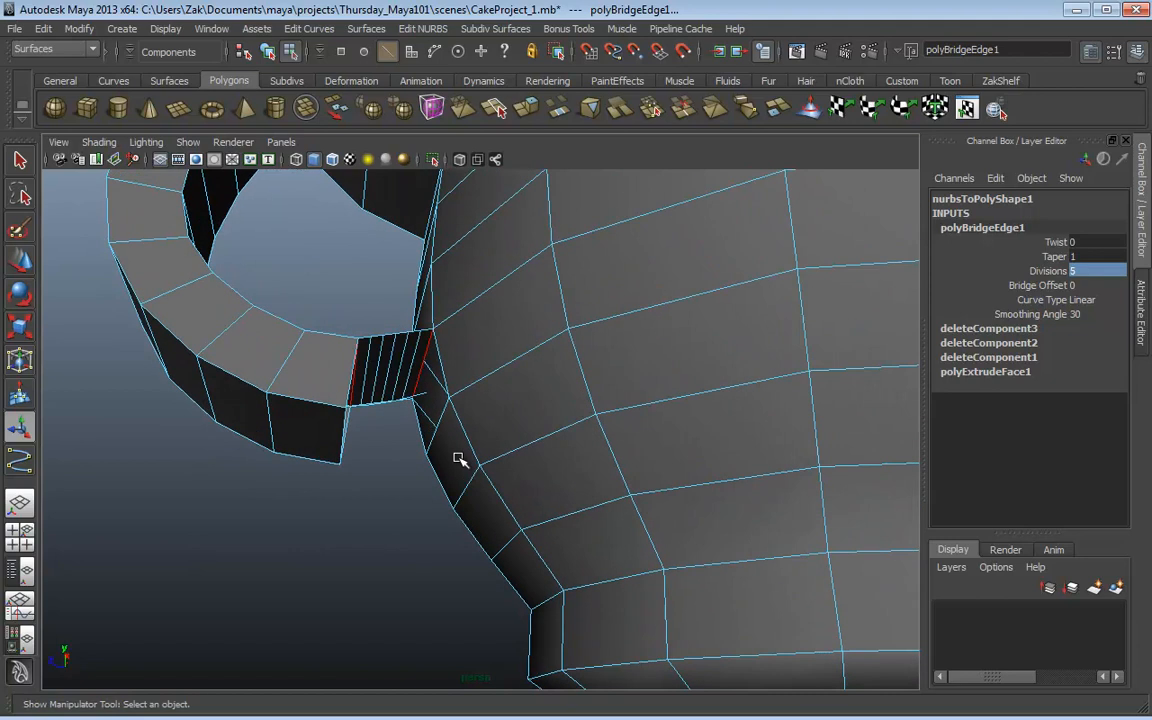
{"action": "key", "text": "ctrl+z"}
{"action": "key", "text": "ctrl+z"}
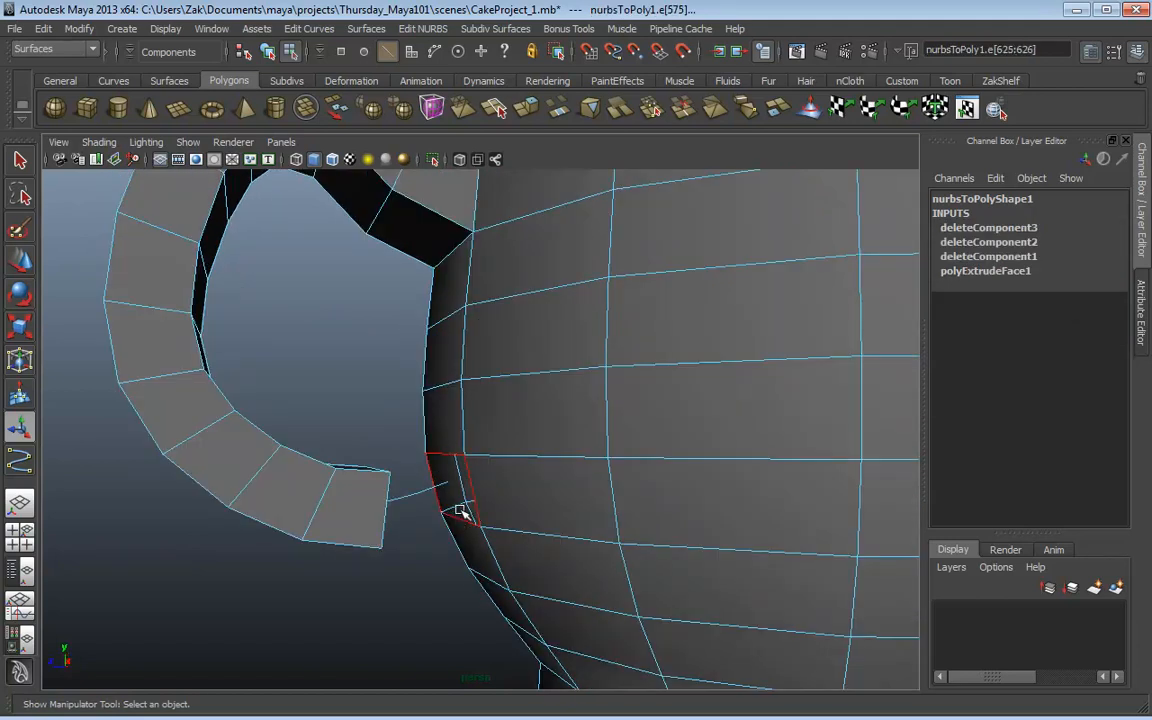
Step: Extrude the border edges of the cup's lower opening outward toward the open end of the handle
{"action": "left_click_drag", "start_coordinate": [459, 511], "coordinate": [438, 470], "text": "alt"}
{"action": "right_click_drag", "start_coordinate": [438, 470], "coordinate": [439, 515], "text": "shift"}
{"action": "left_click_drag", "start_coordinate": [439, 515], "coordinate": [441, 483], "text": "alt"}
{"action": "left_click_drag", "start_coordinate": [441, 483], "coordinate": [424, 399], "text": "alt"}
{"action": "key", "text": "ctrl+z"}
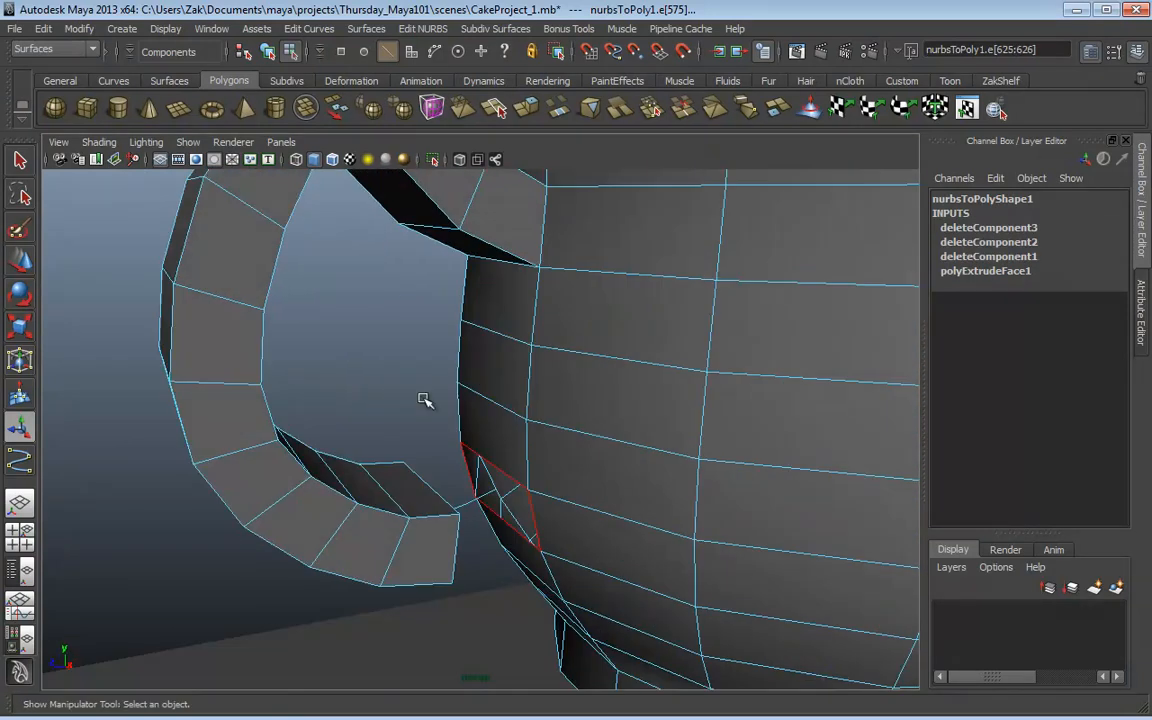
{"action": "right_click_drag", "start_coordinate": [437, 412], "coordinate": [471, 447], "text": "shift"}
{"action": "left_click_drag", "start_coordinate": [536, 495], "coordinate": [378, 406]}
Step: Merge the first pair of facing vertices between the handle's end and the extruded cup opening to their center
{"action": "right_click", "coordinate": [400, 440]}
{"action": "right_click_drag", "start_coordinate": [368, 392], "coordinate": [300, 386]}
{"action": "left_click_drag", "start_coordinate": [410, 490], "coordinate": [410, 490]}
{"action": "right_click", "coordinate": [372, 392], "text": "shift"}
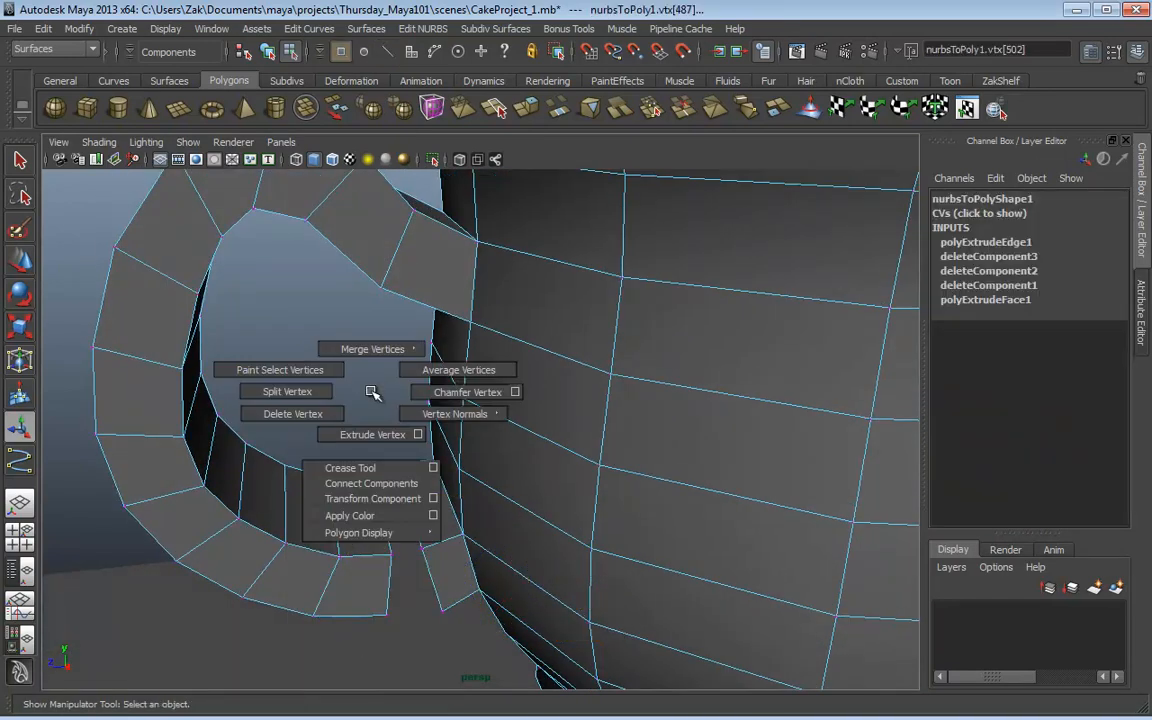
{"action": "mouse_move", "coordinate": [357, 341]}
{"action": "left_click", "coordinate": [340, 298]}
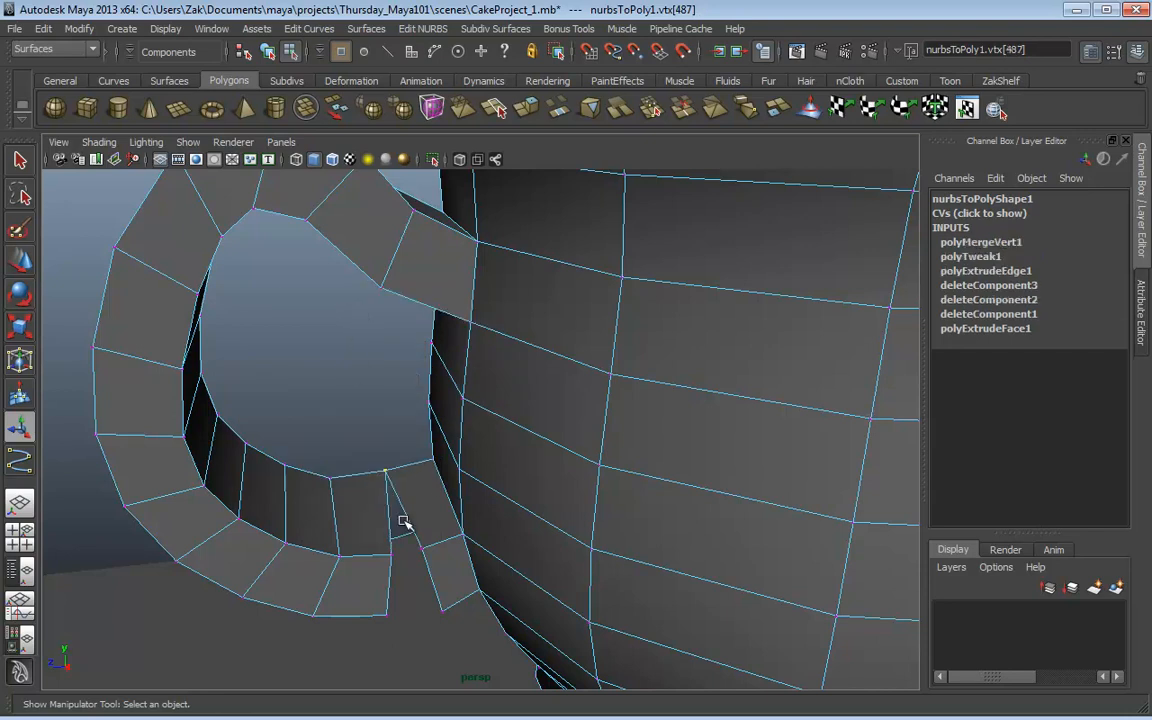
Step: Try to merge the remaining facing vertices between the handle's end and the cup opening
{"action": "left_click_drag", "start_coordinate": [398, 527], "coordinate": [332, 441], "text": "alt"}
{"action": "key", "text": "g"}
{"action": "key", "text": "g"}
{"action": "left_click_drag", "start_coordinate": [408, 398], "coordinate": [306, 575], "text": "alt"}
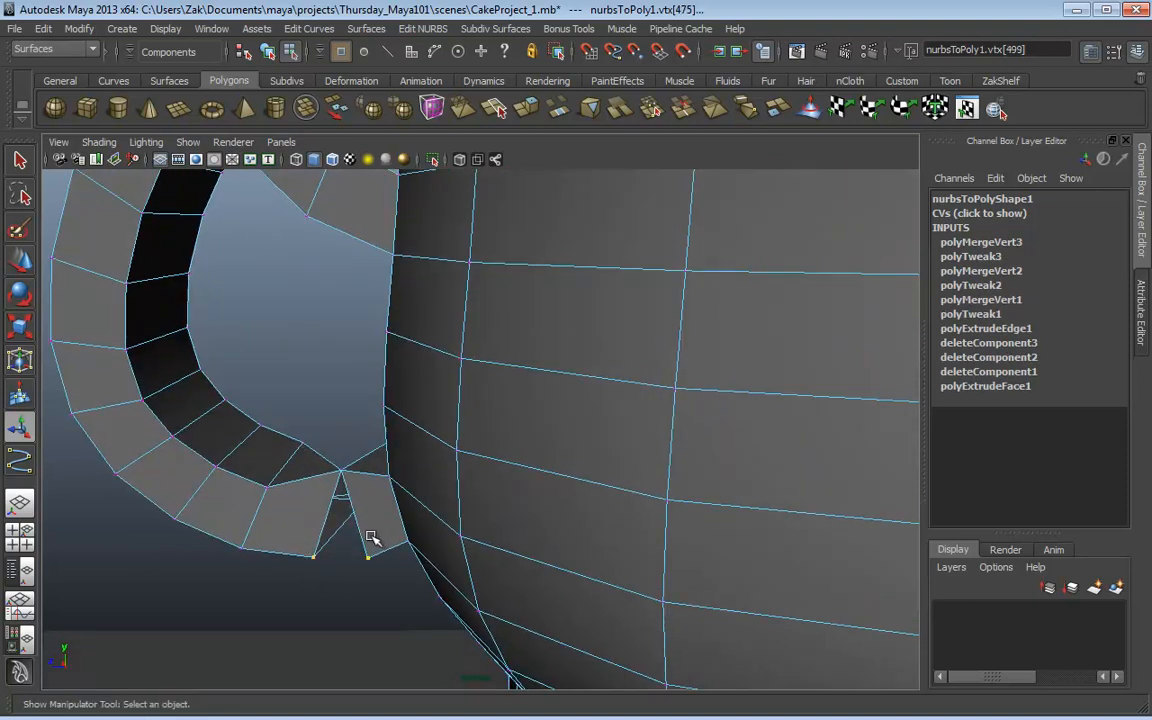
{"action": "key", "text": "g"}
{"action": "left_click_drag", "start_coordinate": [355, 514], "coordinate": [628, 530], "text": "alt"}
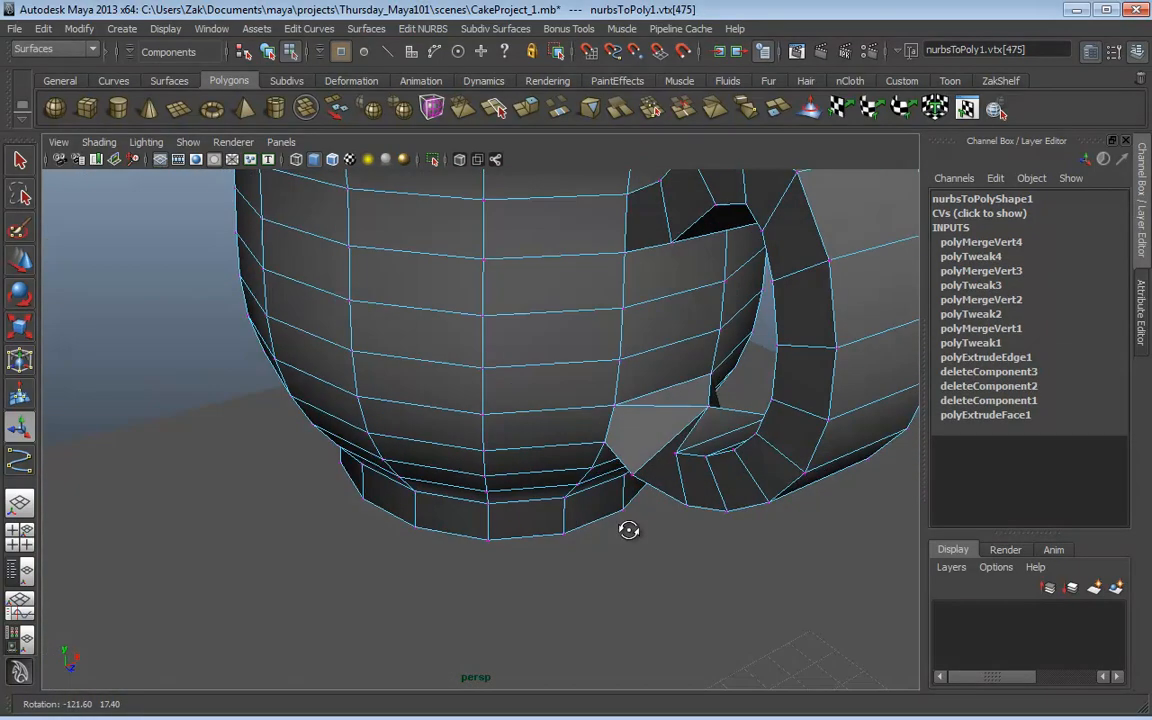
{"action": "key", "text": "ctrl+z"}
{"action": "key", "text": "ctrl+z"}
{"action": "key", "text": "ctrl+z"}
{"action": "key", "text": "ctrl+z"}
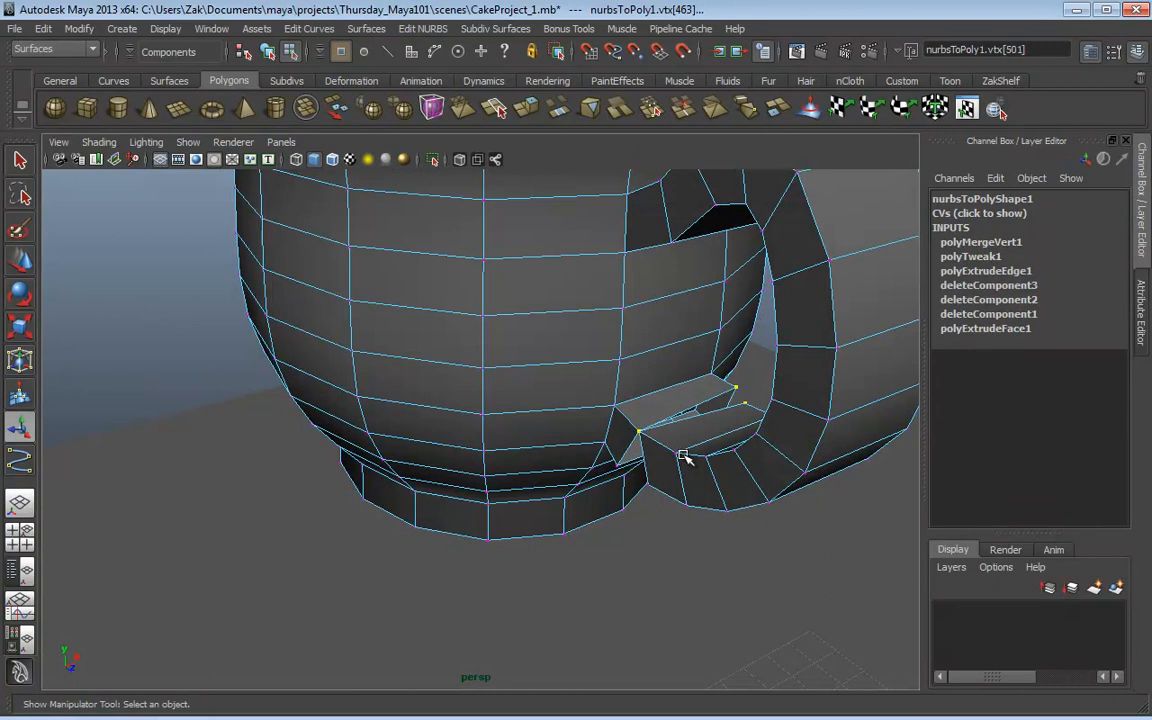
Step: Merge each of the three remaining vertex pairs between the handle's end and the cup opening to their center
{"action": "left_click_drag", "start_coordinate": [684, 455], "coordinate": [420, 437], "text": "alt"}
{"action": "left_click", "coordinate": [385, 440]}
{"action": "left_click_drag", "start_coordinate": [405, 484], "coordinate": [404, 427], "text": "alt"}
{"action": "key", "text": "g"}
{"action": "left_click_drag", "start_coordinate": [390, 610], "coordinate": [380, 489], "text": "alt"}
{"action": "left_click_drag", "start_coordinate": [317, 455], "coordinate": [331, 585]}
{"action": "key", "text": "g"}
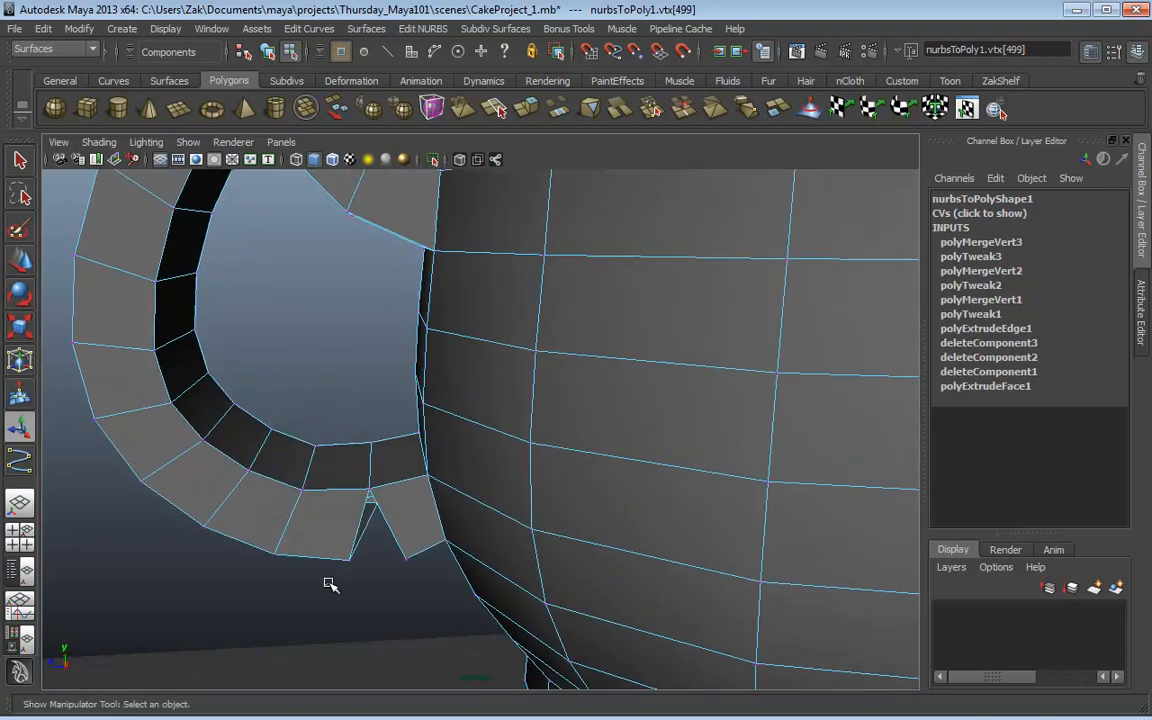
{"action": "key", "text": "g"}
Step: Return to object selection and delete the construction history of the cup with its joined handle
{"action": "key", "text": "F8"}
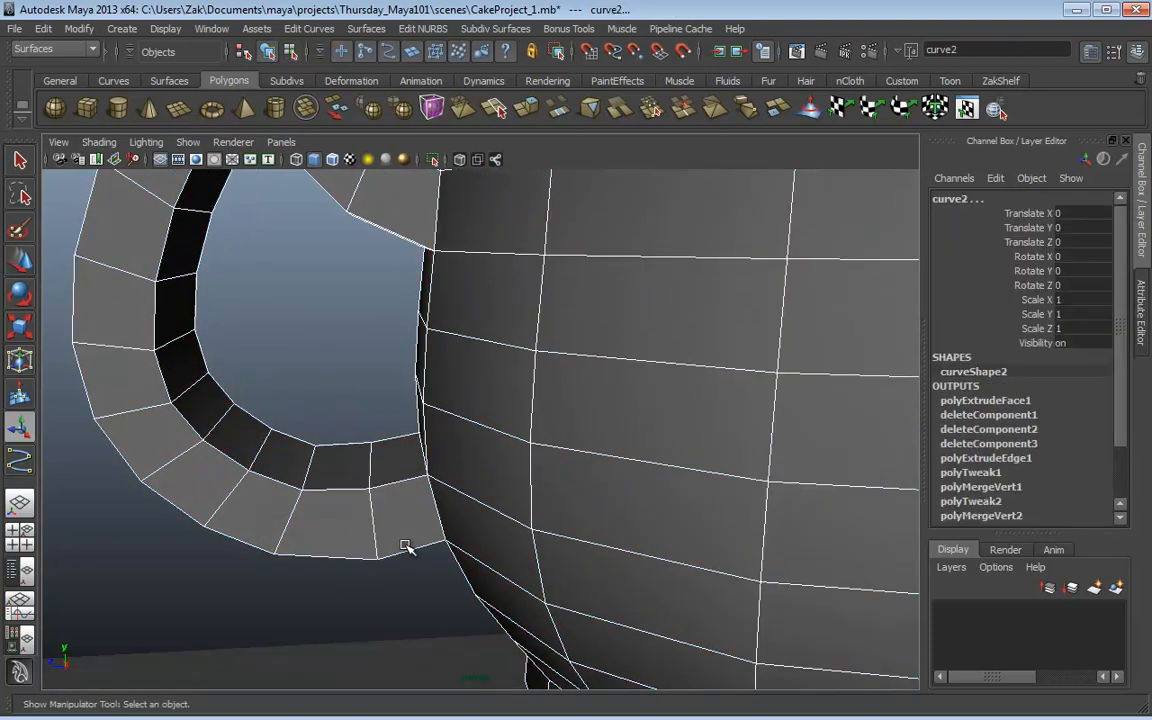
{"action": "left_click", "coordinate": [113, 267]}
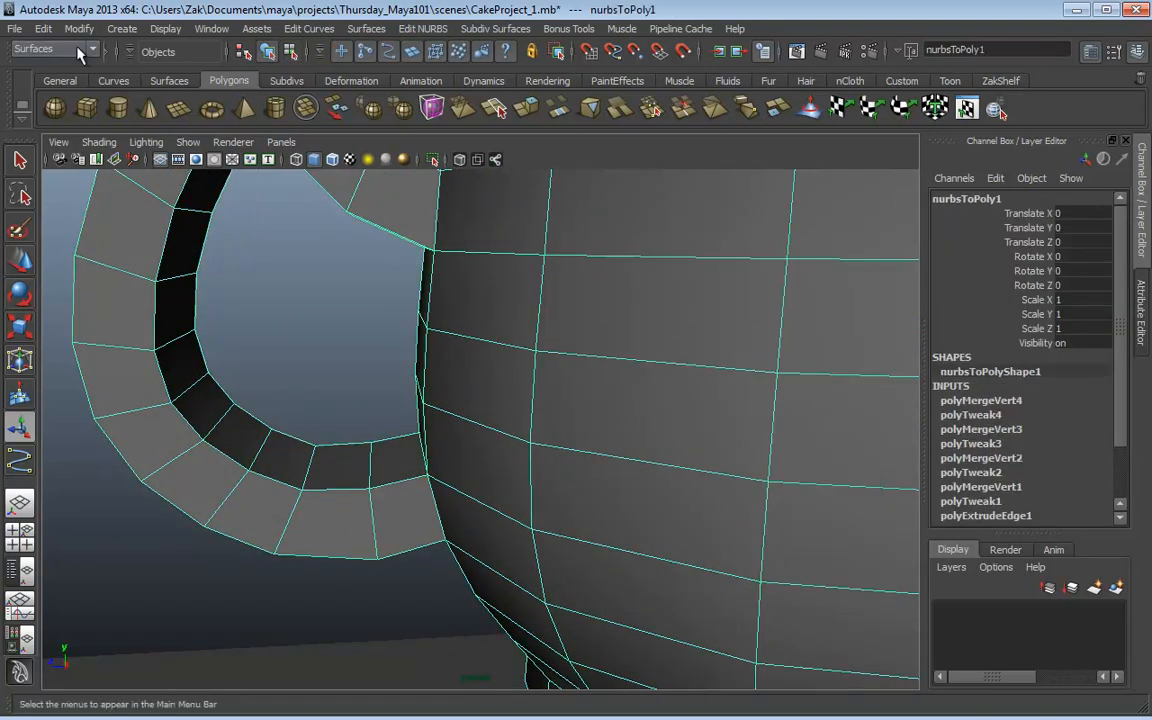
{"action": "left_click", "coordinate": [43, 30]}
{"action": "mouse_move", "coordinate": [113, 231]}
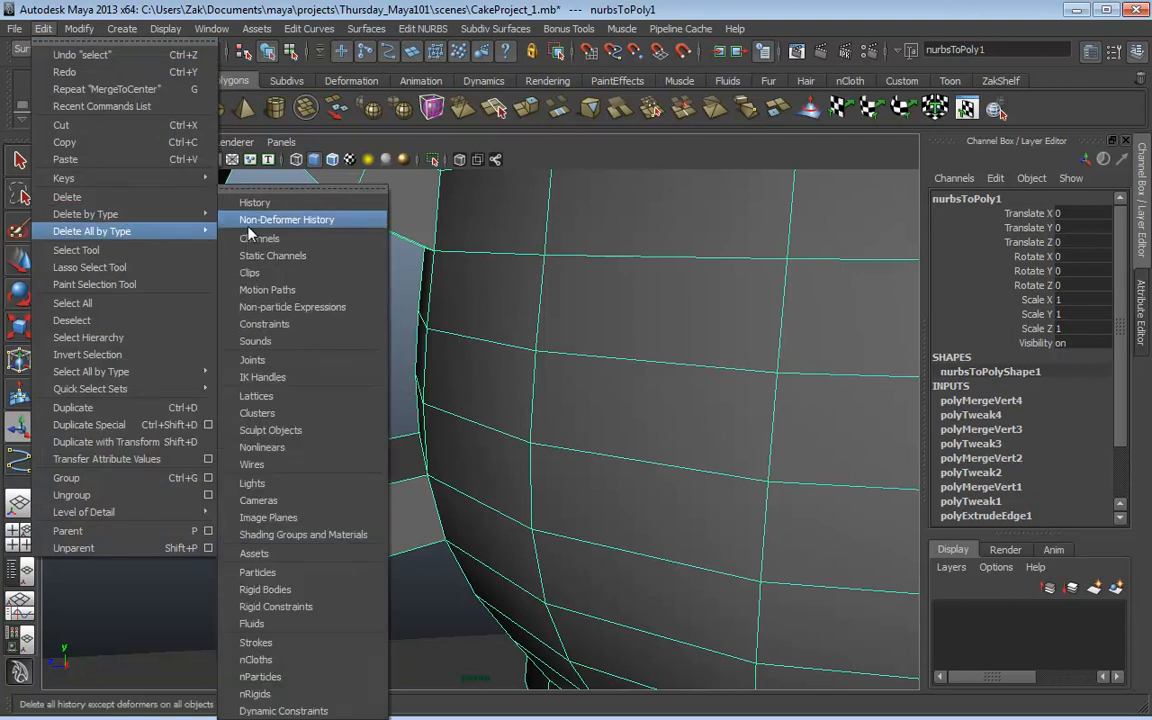
{"action": "mouse_move", "coordinate": [150, 220]}
{"action": "left_click", "coordinate": [256, 225]}
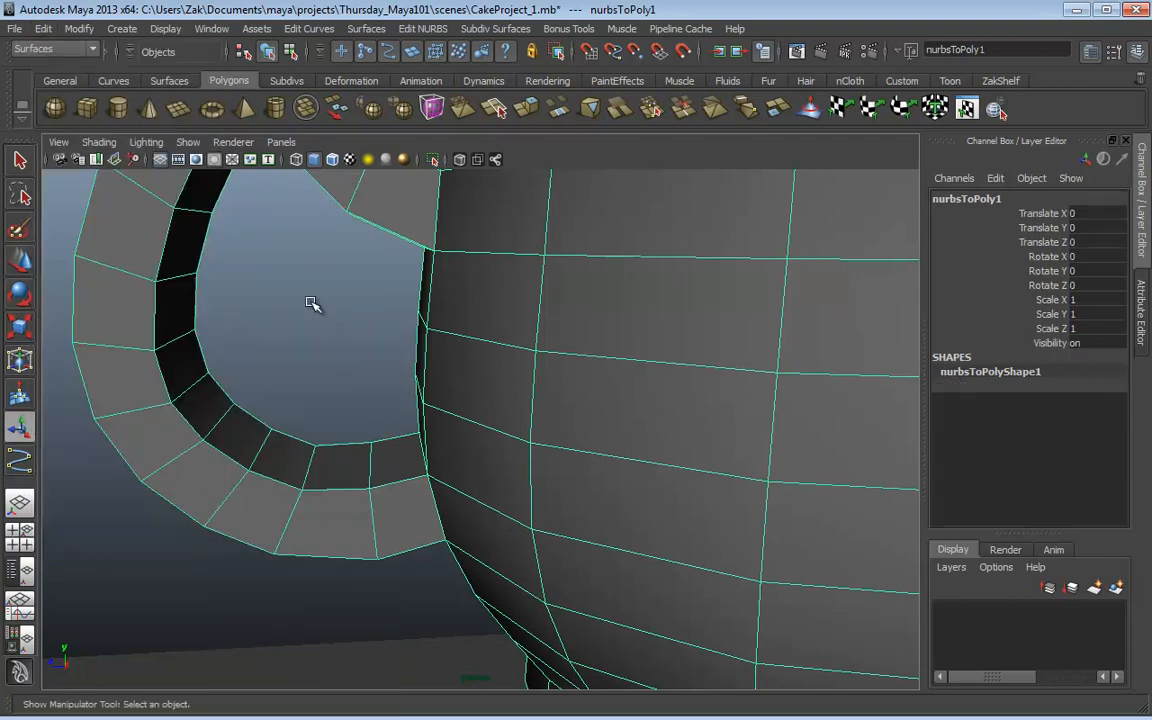
Step: Turn on the smooth mesh preview for the cup and its handle, and clear the selection
{"action": "scroll", "coordinate": [309, 315], "scroll_direction": "down", "scroll_amount": 2}
{"action": "left_click_drag", "start_coordinate": [308, 324], "coordinate": [131, 400]}
{"action": "left_click", "coordinate": [151, 340]}
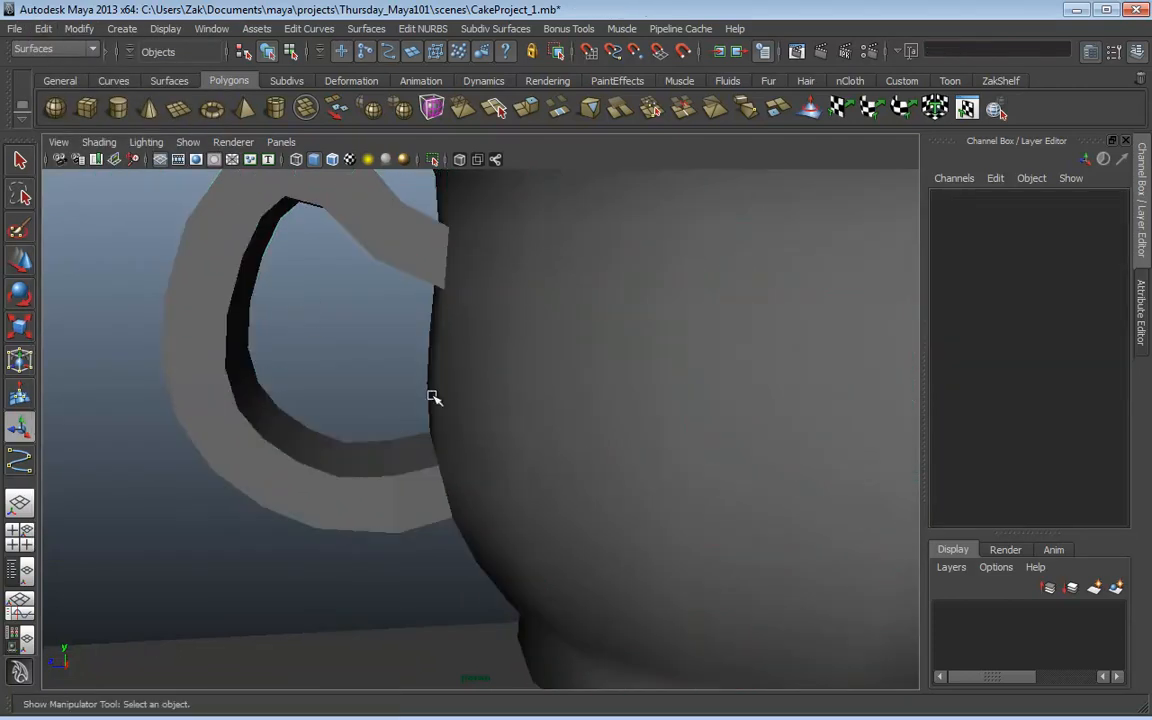
{"action": "scroll", "coordinate": [377, 399], "scroll_direction": "down", "scroll_amount": 3}
{"action": "left_click_drag", "start_coordinate": [390, 402], "coordinate": [545, 373], "text": "alt"}
{"action": "left_click", "coordinate": [481, 414]}
{"action": "key", "text": "3"}
{"action": "left_click", "coordinate": [259, 461]}
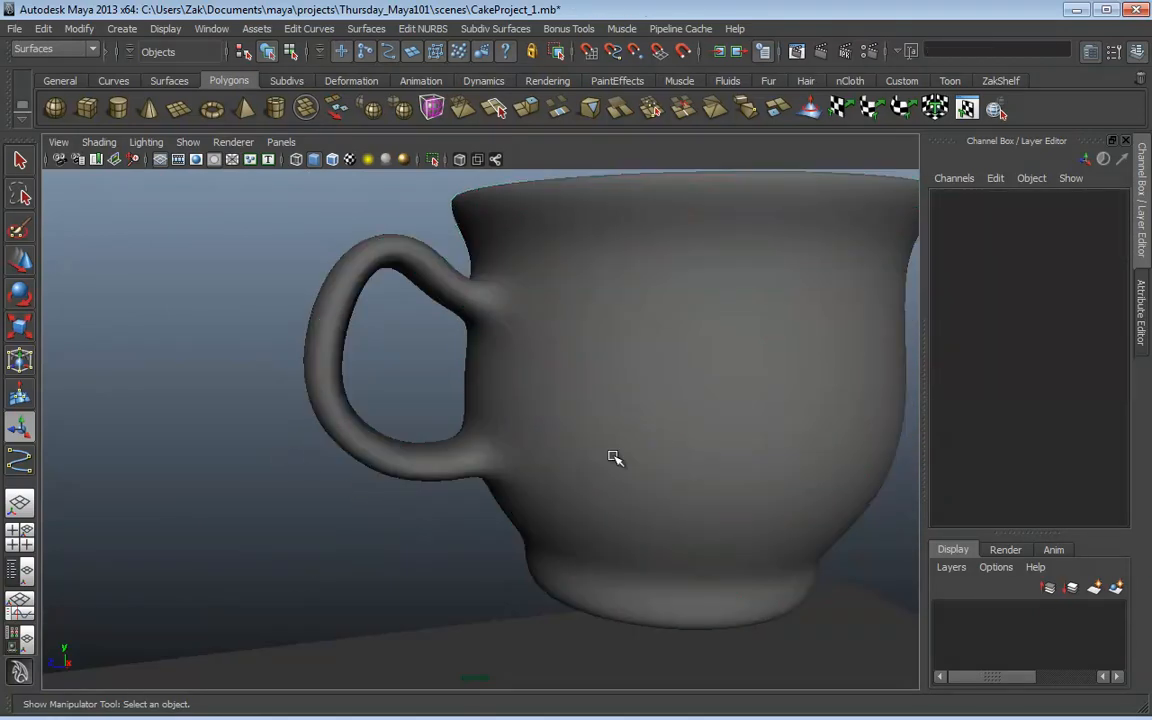
Step: Bring the whole cup into view and select the leftover profile curve beside it
{"action": "right_click_drag", "start_coordinate": [614, 458], "coordinate": [420, 445], "text": "alt"}
{"action": "left_click_drag", "start_coordinate": [420, 445], "coordinate": [369, 430], "text": "alt"}
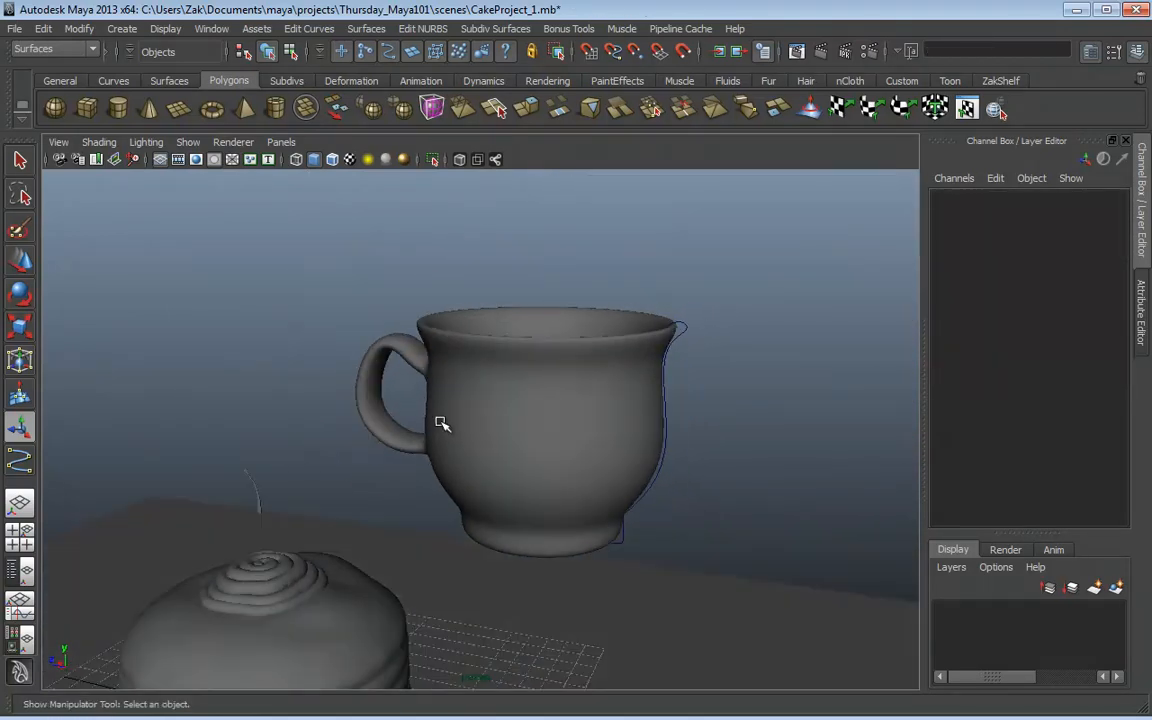
{"action": "left_click", "coordinate": [598, 381]}
{"action": "left_click", "coordinate": [667, 394]}
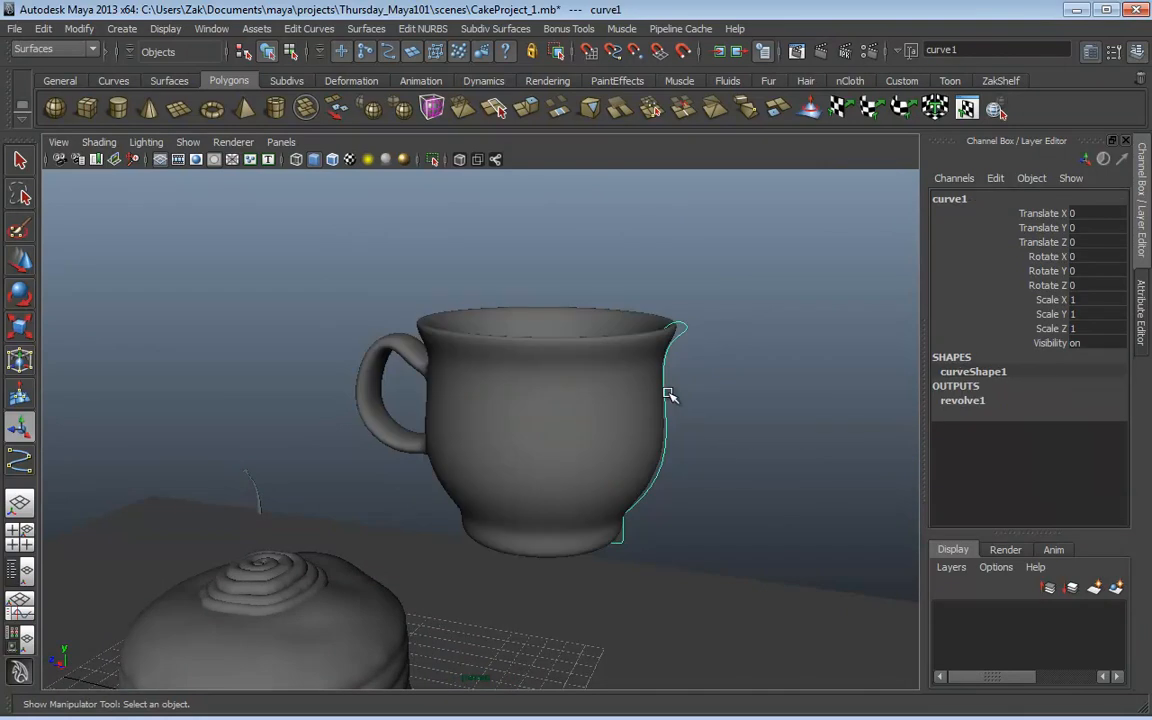
{"action": "left_click", "coordinate": [669, 394]}
Step: Select the ring of vertices below the handle's upper bend and display the editing cage around the smoothed cup
{"action": "left_click_drag", "start_coordinate": [669, 393], "coordinate": [502, 422], "text": "alt"}
{"action": "left_click", "coordinate": [589, 404]}
{"action": "right_click_drag", "start_coordinate": [502, 422], "coordinate": [786, 455], "text": "alt"}
{"action": "middle_click_drag", "start_coordinate": [356, 342], "coordinate": [451, 407], "text": "alt"}
{"action": "right_click_drag", "start_coordinate": [451, 407], "coordinate": [728, 450], "text": "alt"}
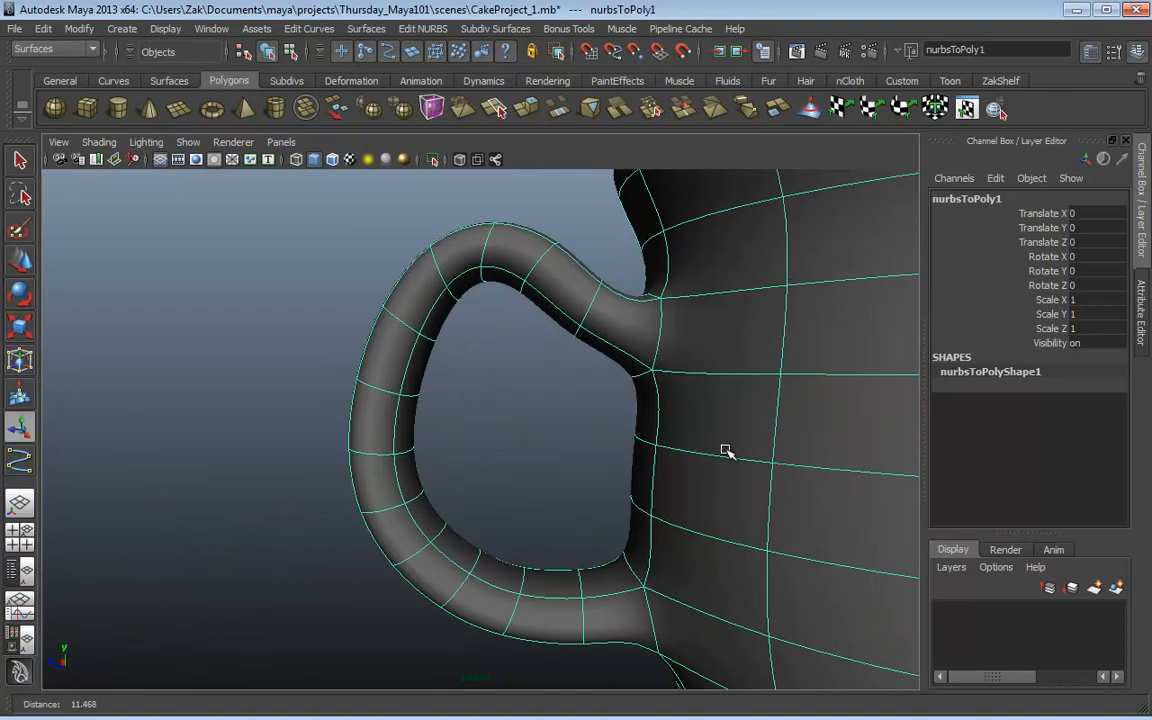
{"action": "right_click_drag", "start_coordinate": [543, 280], "coordinate": [450, 252]}
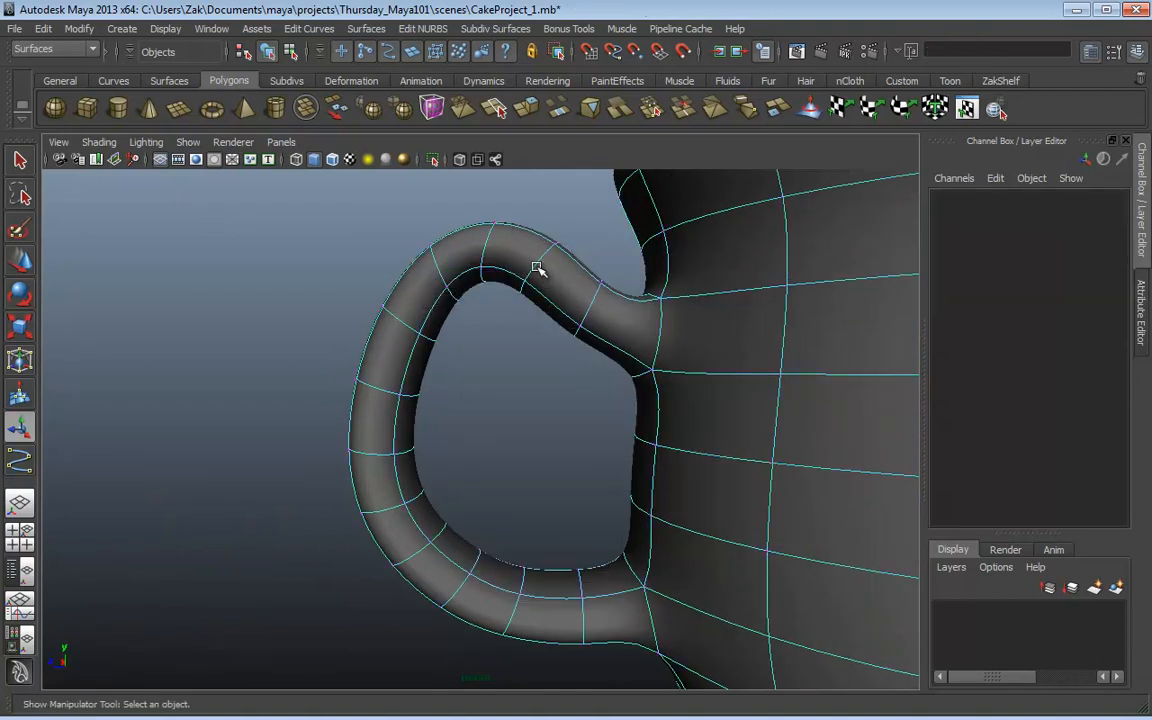
{"action": "left_click", "coordinate": [524, 292]}
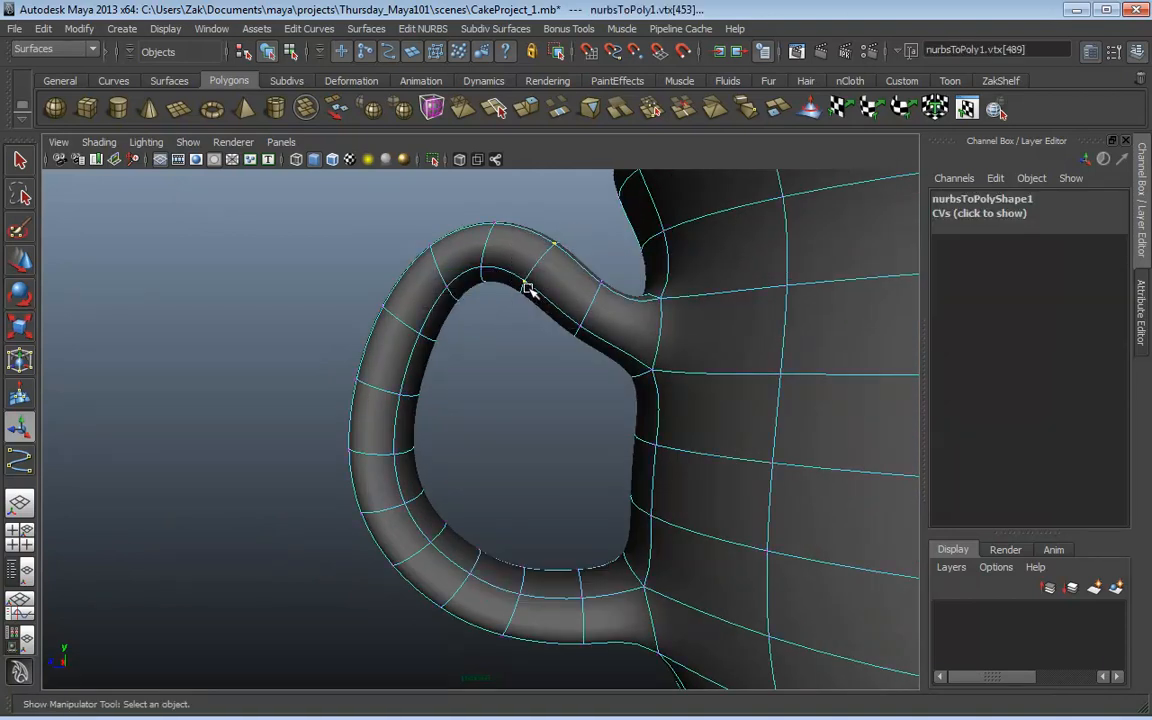
{"action": "key", "text": "2"}
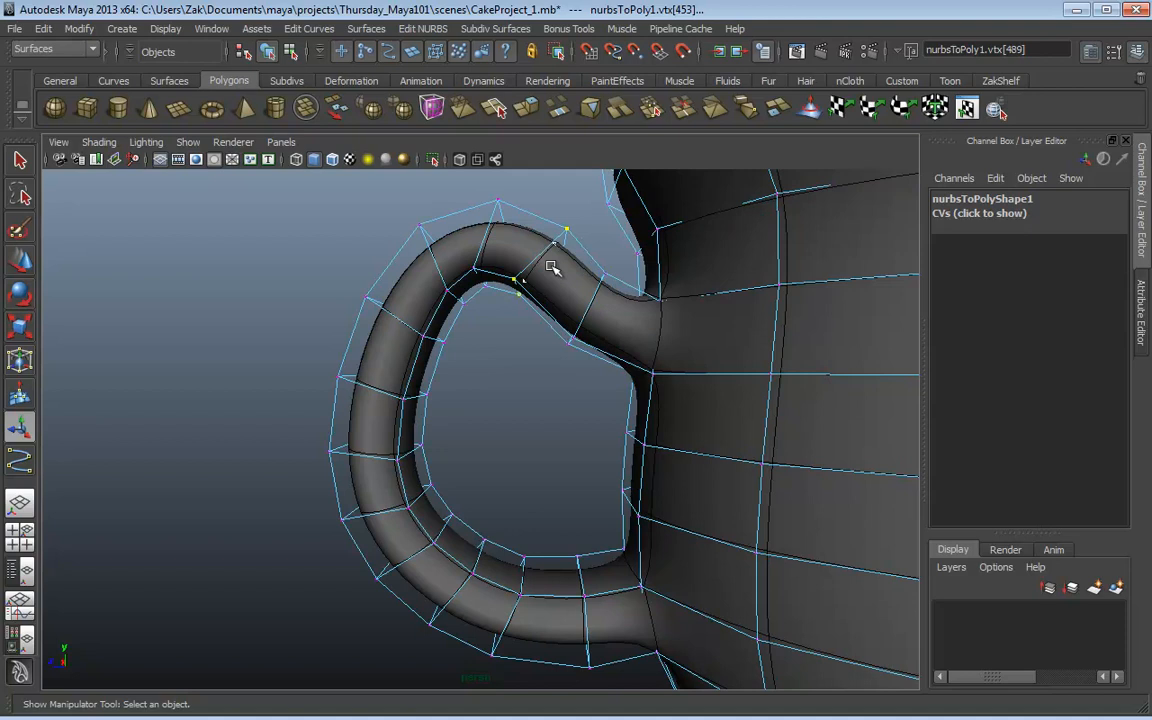
Step: Move the inner vertex below the handle's upper bend slightly down and toward the cup wall
{"action": "left_click_drag", "start_coordinate": [530, 280], "coordinate": [584, 316], "text": "alt"}
{"action": "left_click", "coordinate": [538, 277]}
{"action": "key", "text": "w"}
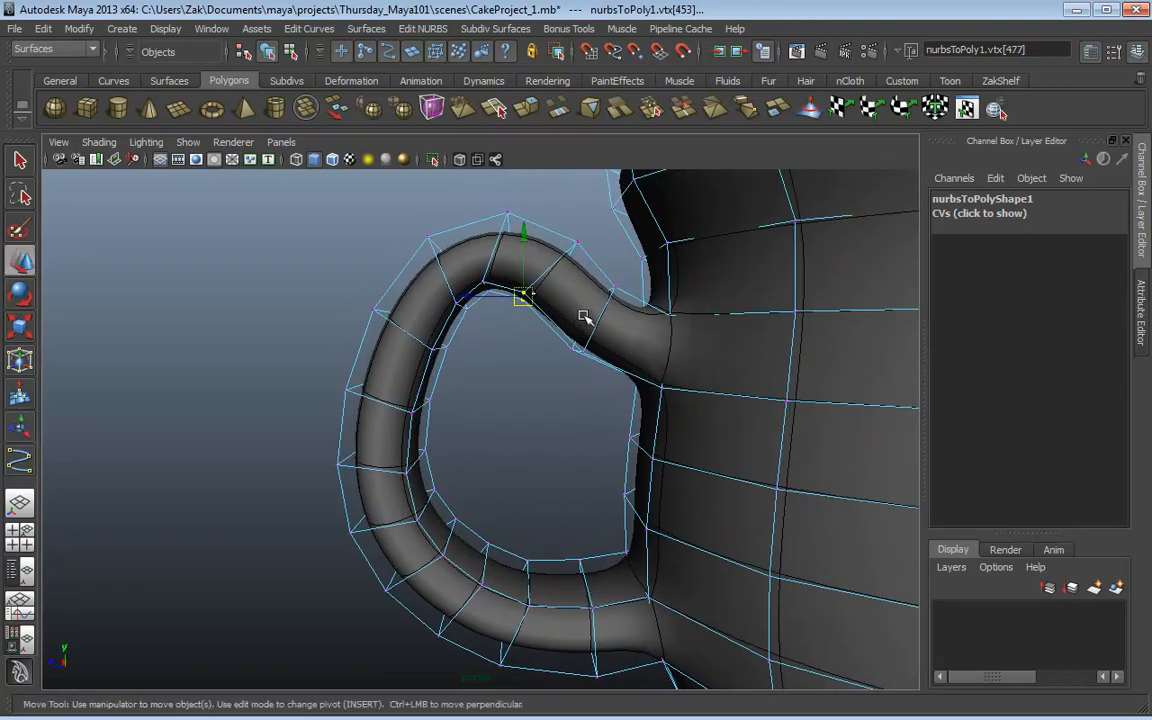
{"action": "left_click_drag", "start_coordinate": [519, 298], "coordinate": [548, 307]}
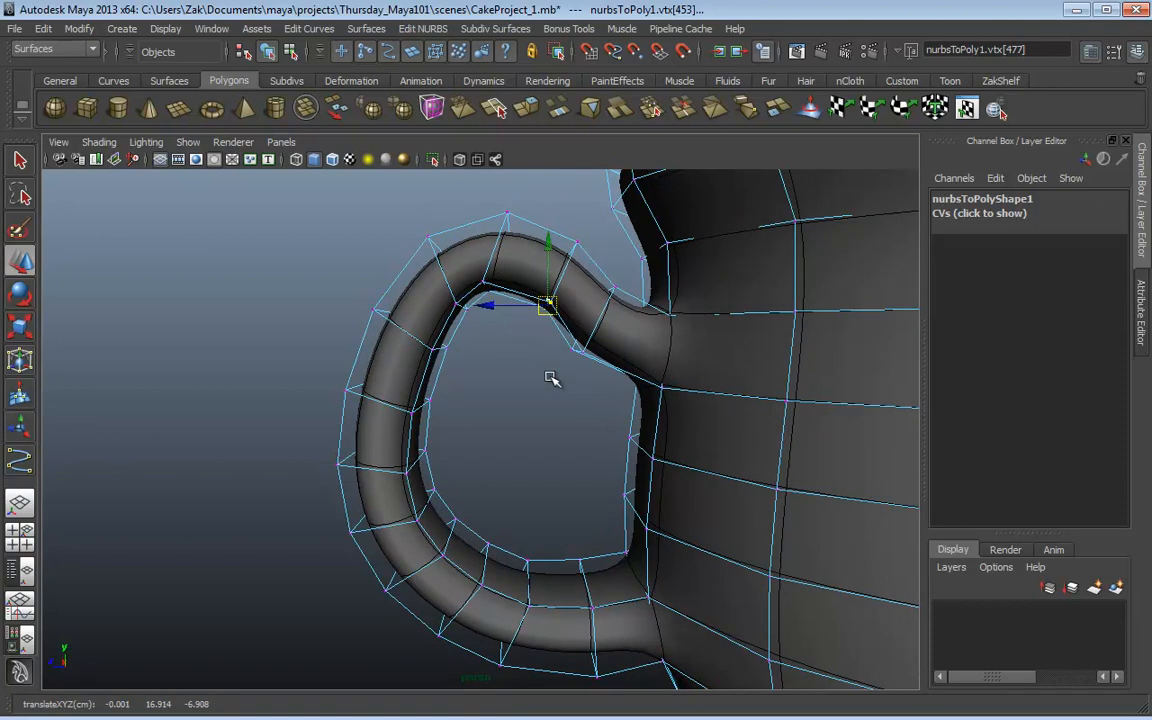
Step: Nudge the upper and lower vertices of the handle ring nearest the upper joint up and toward the cup wall
{"action": "left_click_drag", "start_coordinate": [562, 384], "coordinate": [569, 352], "text": "alt"}
{"action": "left_click", "coordinate": [558, 351]}
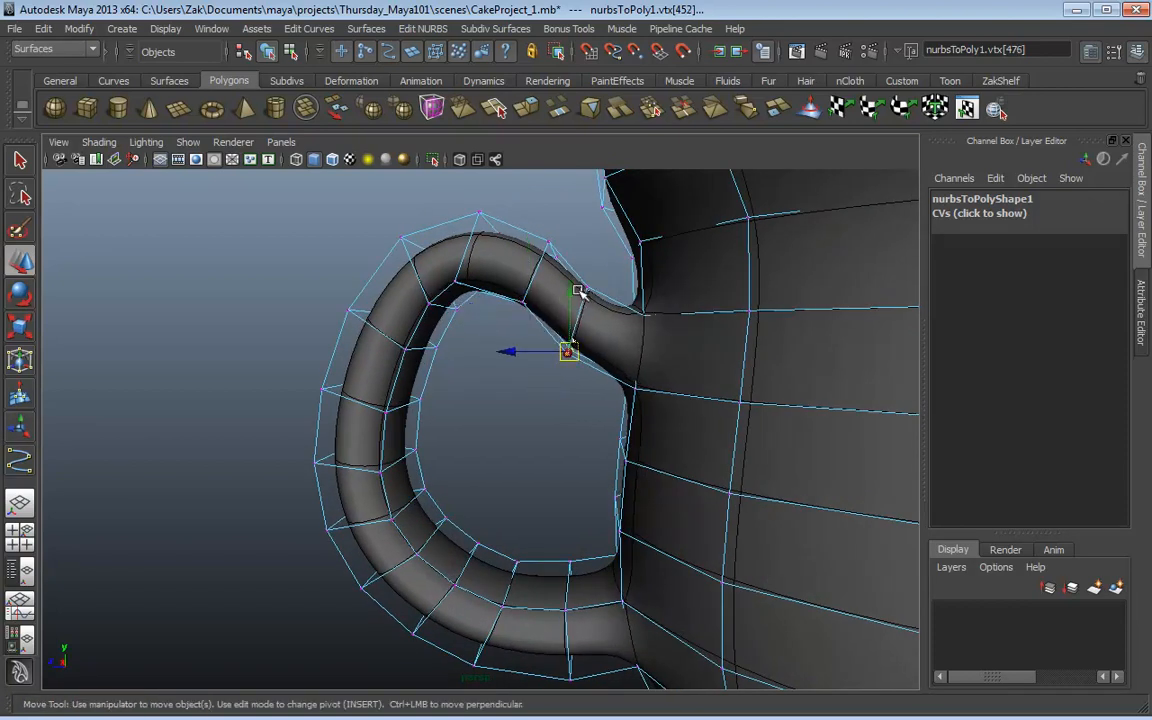
{"action": "left_click", "coordinate": [584, 289]}
{"action": "left_click_drag", "start_coordinate": [584, 289], "coordinate": [597, 283]}
{"action": "left_click", "coordinate": [567, 350]}
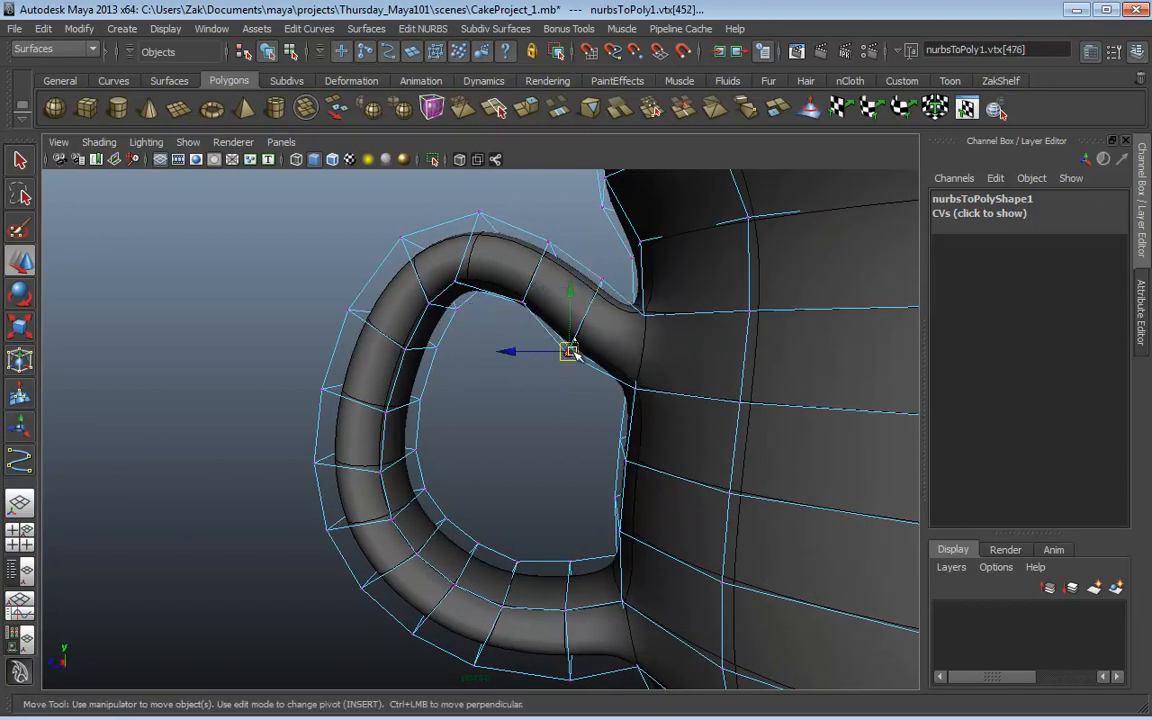
{"action": "left_click_drag", "start_coordinate": [567, 350], "coordinate": [578, 340]}
Step: Examine the reshaped handle against the whole cup and select the inner vertices at its topmost bend
{"action": "scroll", "coordinate": [566, 375], "scroll_direction": "down", "scroll_amount": 3}
{"action": "right_click_drag", "start_coordinate": [563, 381], "coordinate": [429, 417], "text": "alt"}
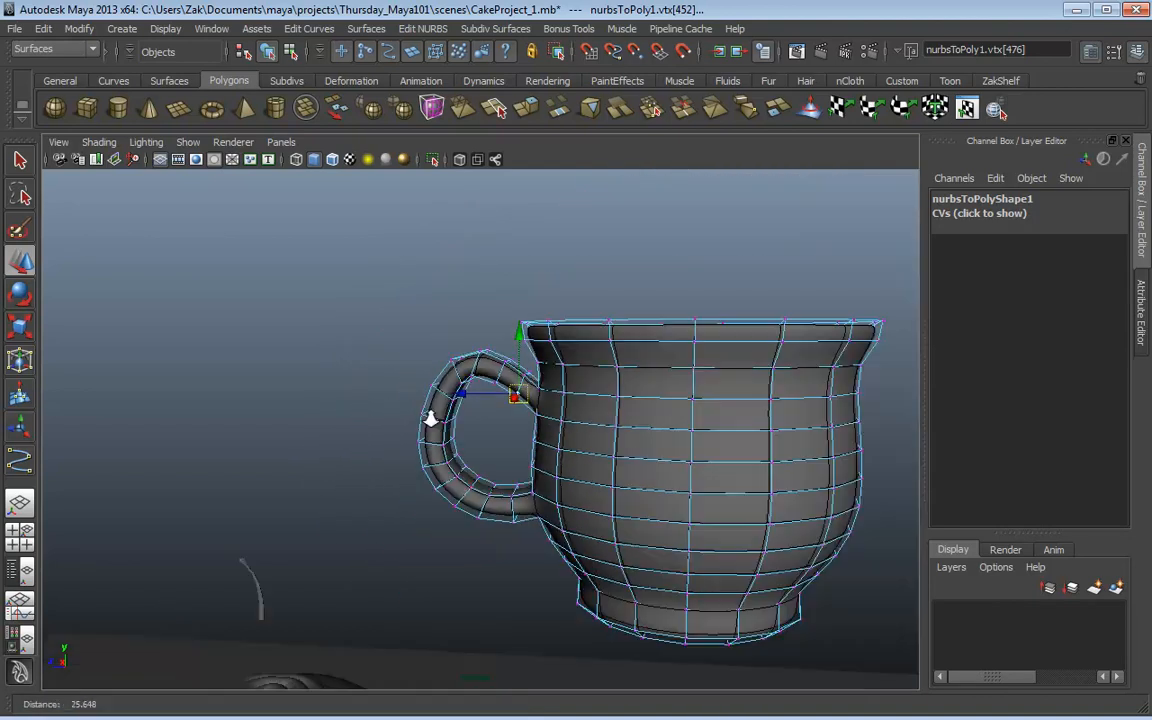
{"action": "middle_click_drag", "start_coordinate": [500, 464], "coordinate": [543, 443], "text": "alt"}
{"action": "left_click_drag", "start_coordinate": [540, 390], "coordinate": [527, 383], "text": "alt"}
{"action": "right_click_drag", "start_coordinate": [548, 405], "coordinate": [689, 427], "text": "alt"}
{"action": "middle_click_drag", "start_coordinate": [548, 388], "coordinate": [509, 424], "text": "alt"}
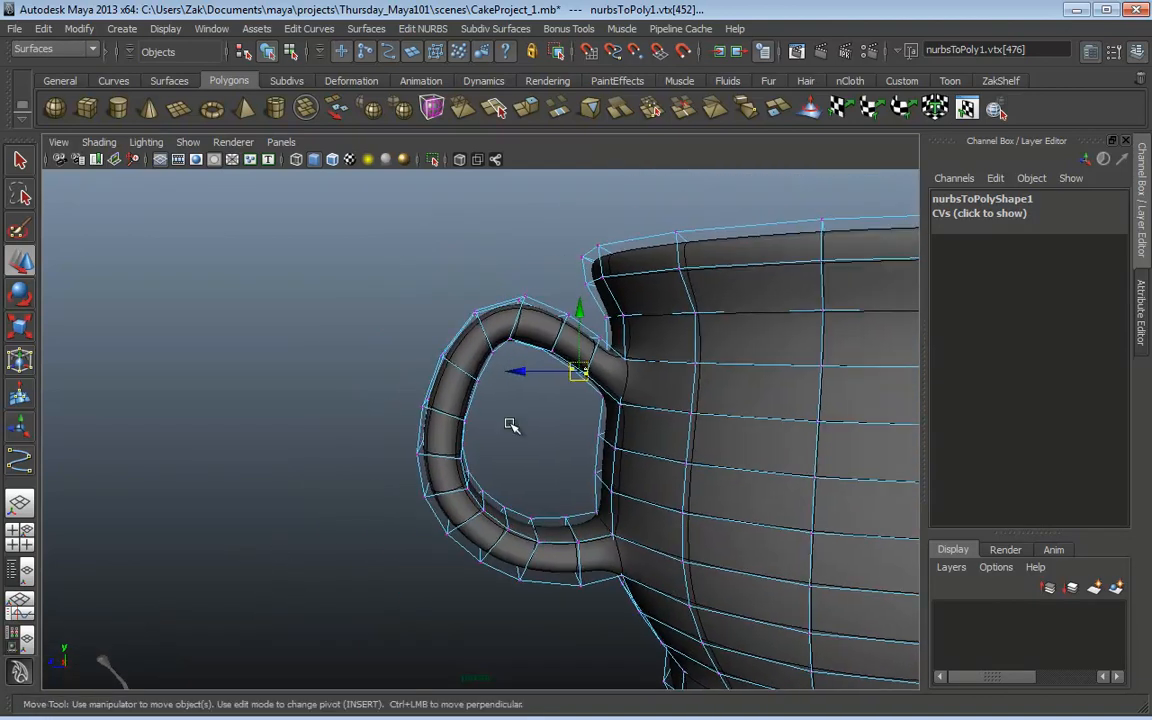
{"action": "right_click_drag", "start_coordinate": [509, 424], "coordinate": [590, 405], "text": "alt"}
{"action": "left_click_drag", "start_coordinate": [559, 336], "coordinate": [529, 335], "text": "alt"}
{"action": "left_click_drag", "start_coordinate": [501, 261], "coordinate": [529, 286]}
{"action": "right_click_drag", "start_coordinate": [522, 288], "coordinate": [494, 355], "text": "alt"}
{"action": "left_click_drag", "start_coordinate": [494, 355], "coordinate": [517, 409], "text": "alt"}
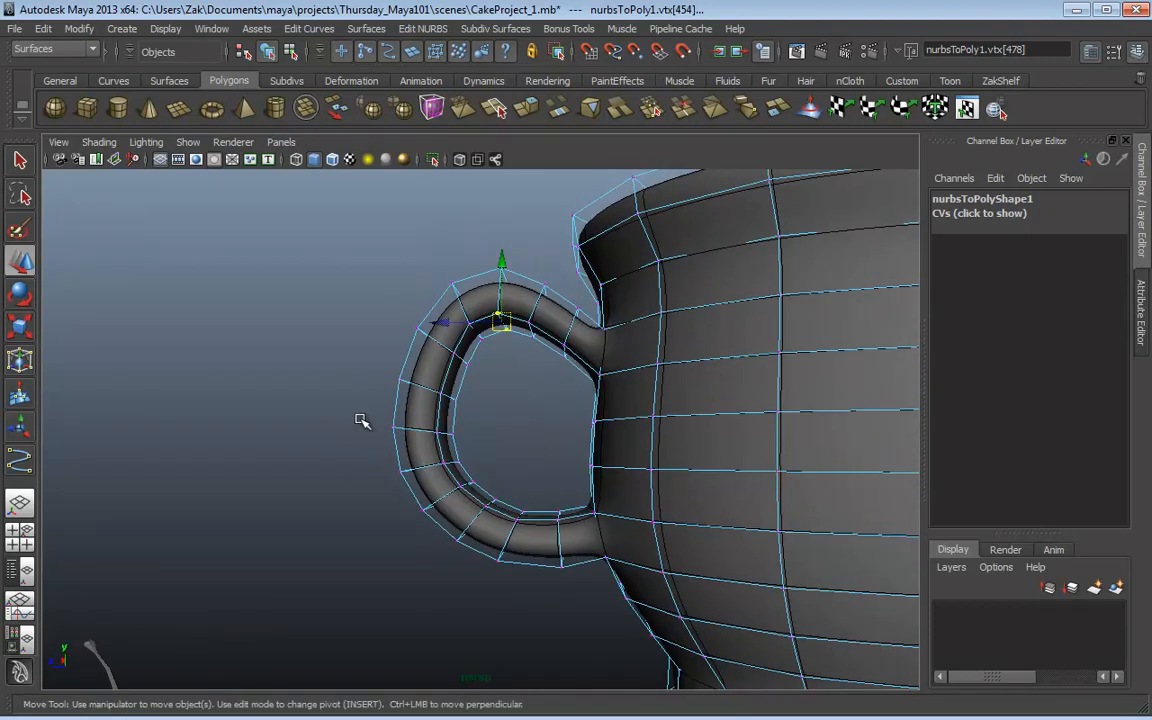
Step: Narrow the outer part of the handle along X by scaling its middle vertex rings with a widened soft selection falloff
{"action": "left_click_drag", "start_coordinate": [330, 372], "coordinate": [658, 442]}
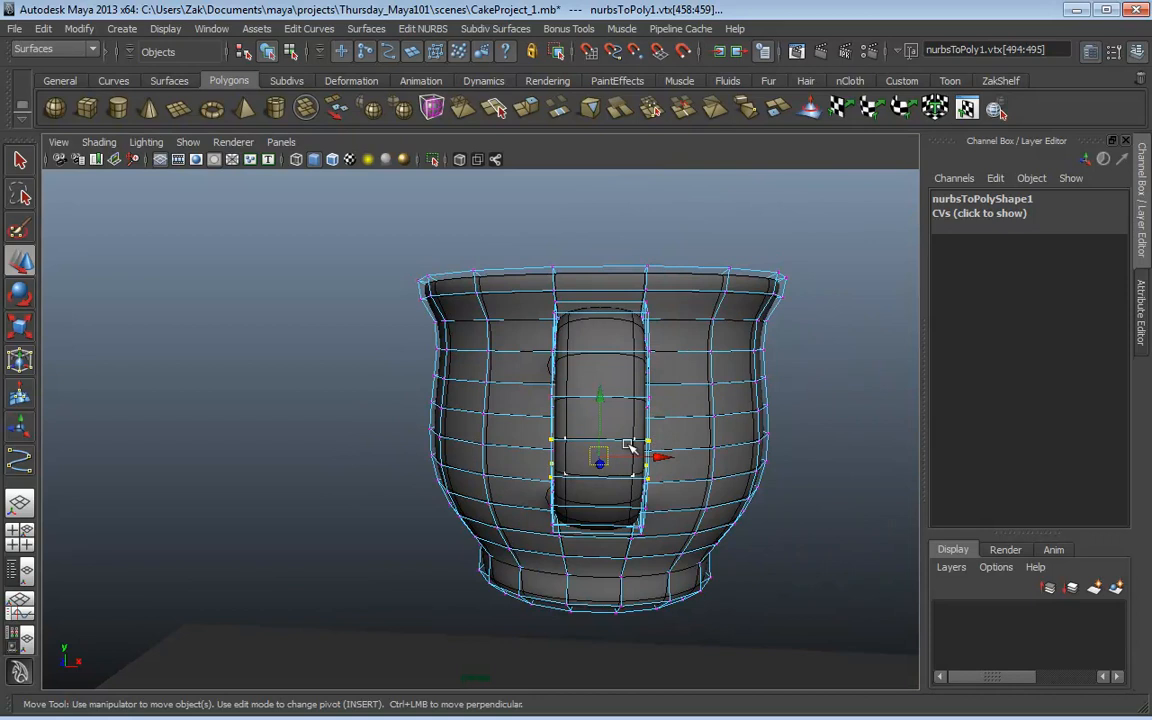
{"action": "key", "text": "b"}
{"action": "middle_click_drag", "start_coordinate": [658, 458], "coordinate": [740, 465]}
{"action": "key", "text": "r"}
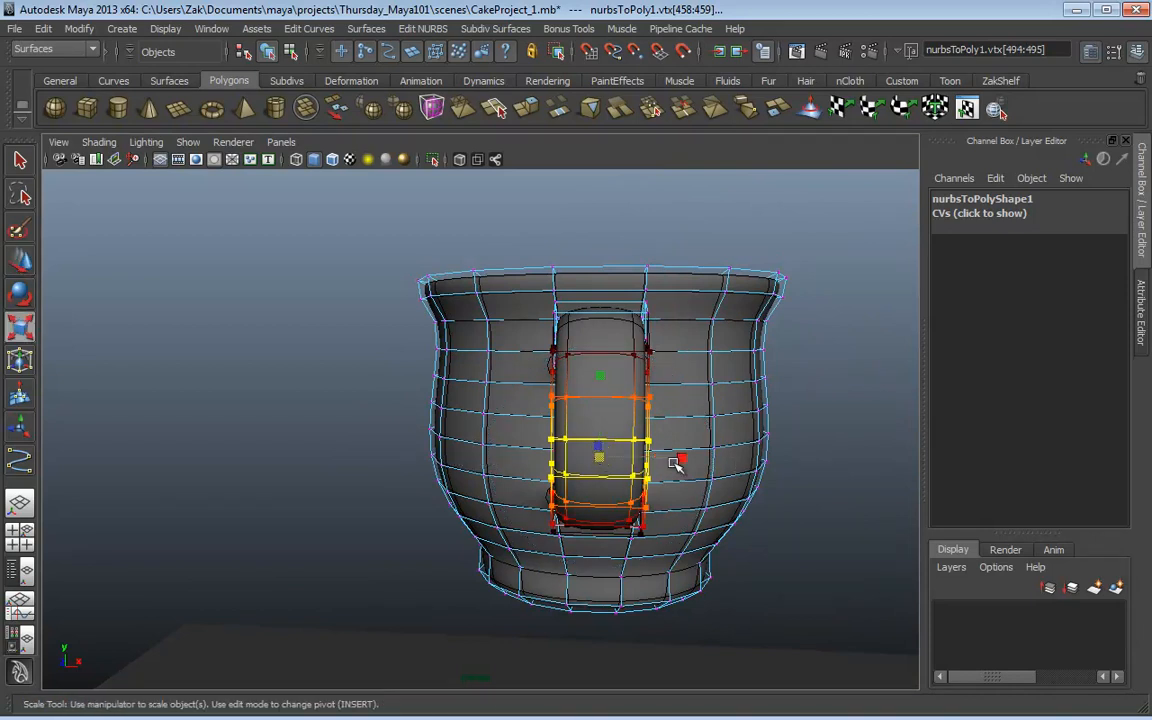
{"action": "left_click_drag", "start_coordinate": [681, 463], "coordinate": [633, 497]}
{"action": "right_click_drag", "start_coordinate": [704, 466], "coordinate": [581, 452], "text": "alt"}
{"action": "left_click_drag", "start_coordinate": [581, 452], "coordinate": [589, 478], "text": "alt"}
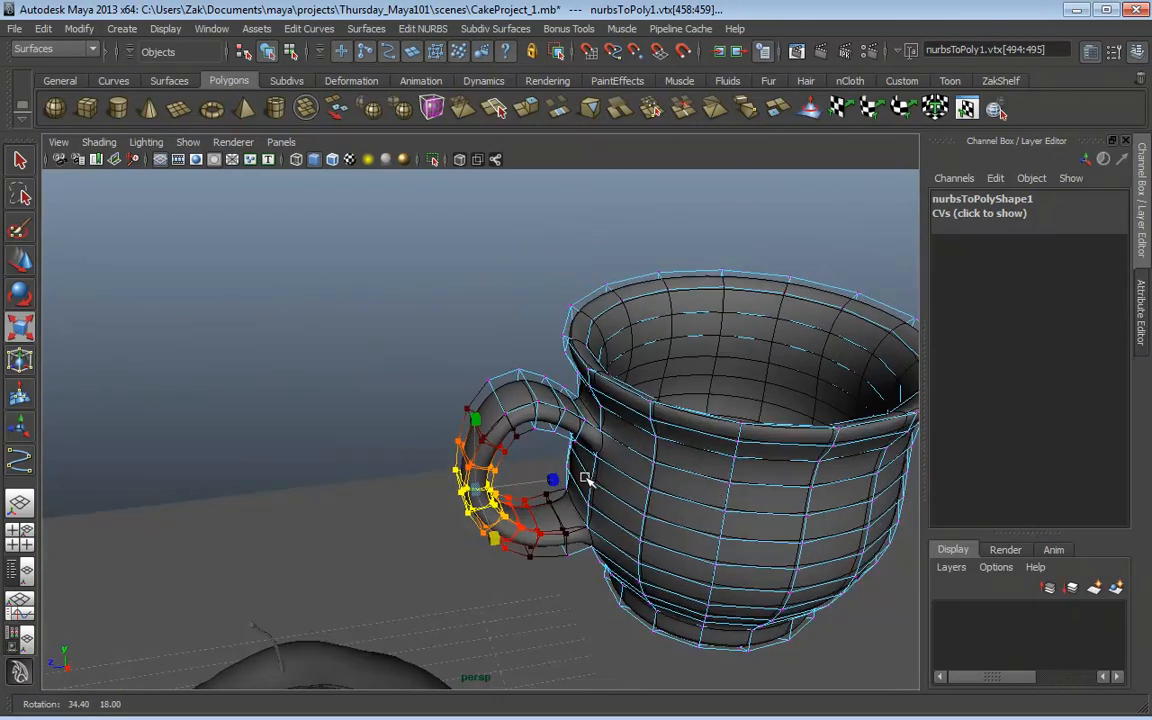
Step: Return to object mode, clear the selection and view the cup together with the cake
{"action": "right_click_drag", "start_coordinate": [589, 478], "coordinate": [438, 369], "text": "alt"}
{"action": "key", "text": "F8"}
{"action": "left_click", "coordinate": [419, 303]}
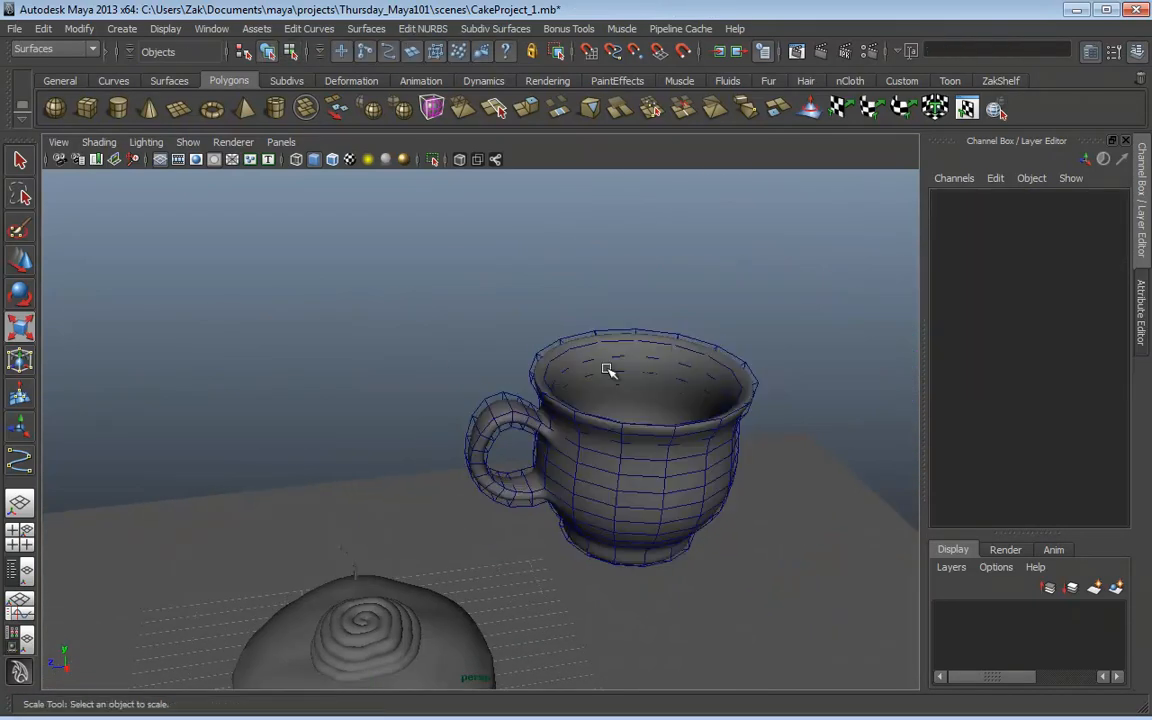
{"action": "right_click_drag", "start_coordinate": [609, 368], "coordinate": [493, 408], "text": "alt"}
{"action": "left_click", "coordinate": [575, 397]}
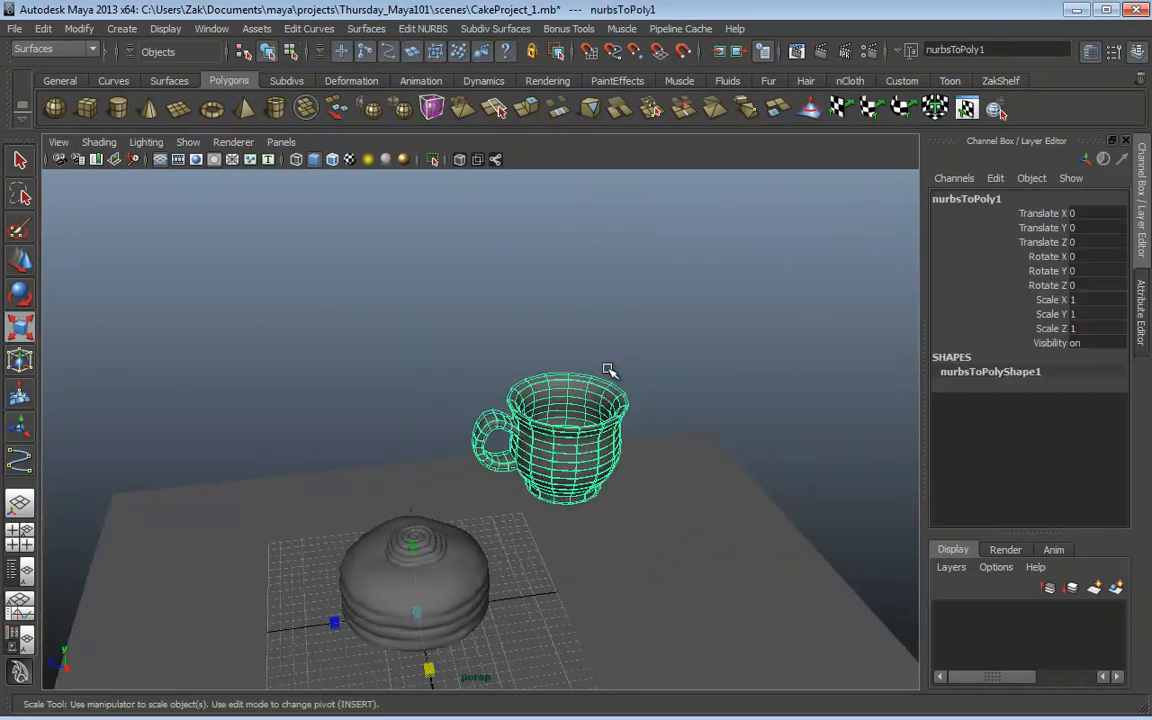
{"action": "left_click_drag", "start_coordinate": [609, 375], "coordinate": [679, 333], "text": "alt"}
{"action": "left_click", "coordinate": [633, 383]}
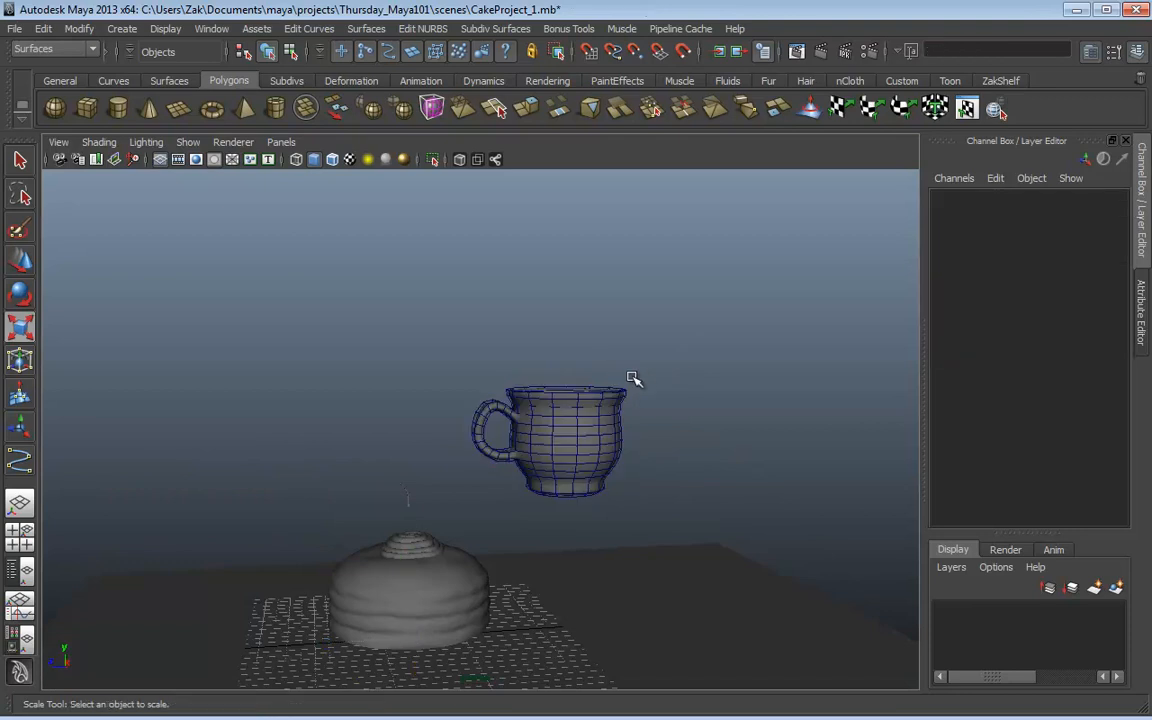
Step: Center the pivot of the cup with its handle
{"action": "left_click", "coordinate": [79, 28]}
{"action": "left_click", "coordinate": [115, 197]}
{"action": "left_click", "coordinate": [500, 462]}
{"action": "left_click", "coordinate": [79, 28]}
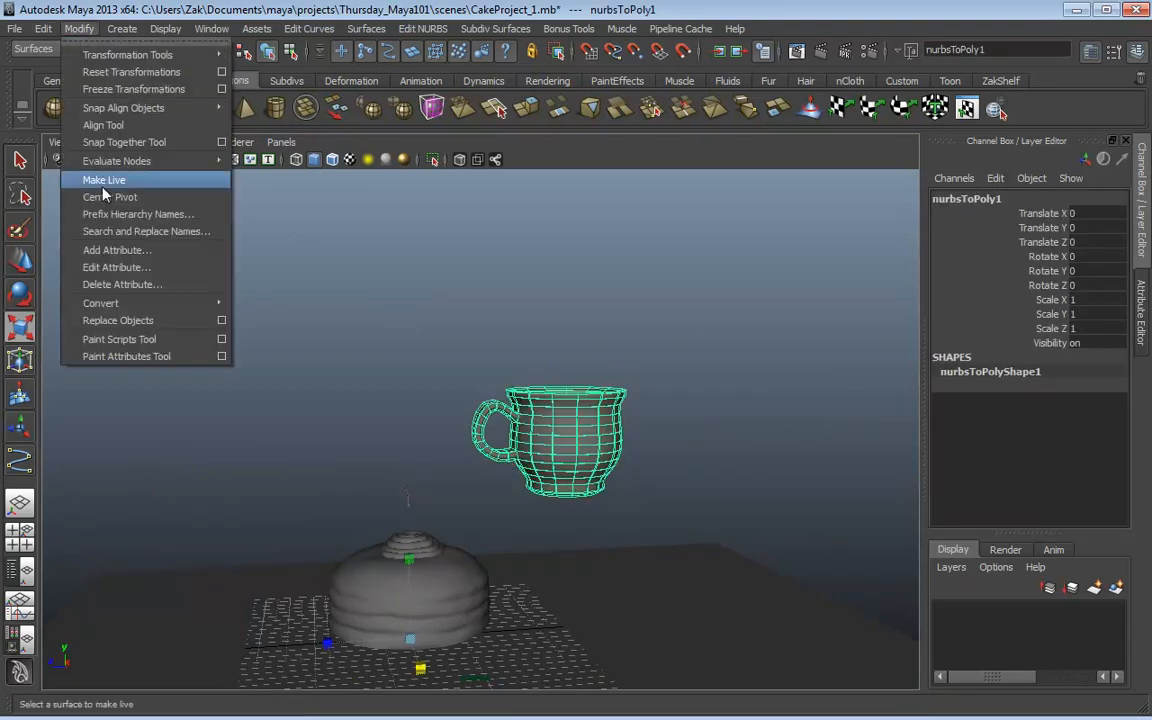
{"action": "left_click", "coordinate": [106, 197]}
Step: In the side view, move the cup down and away from the cake to about Translate Y -6.402 and Z -9.158
{"action": "right_click_drag", "start_coordinate": [586, 286], "coordinate": [449, 293], "text": "alt"}
{"action": "left_click_drag", "start_coordinate": [449, 293], "coordinate": [465, 308], "text": "alt"}
{"action": "key", "text": "w"}
{"action": "left_click_drag", "start_coordinate": [642, 430], "coordinate": [600, 390], "text": "alt"}
{"action": "key", "text": "space"}
{"action": "key", "text": "space"}
{"action": "scroll", "coordinate": [813, 509], "scroll_direction": "down", "scroll_amount": 5}
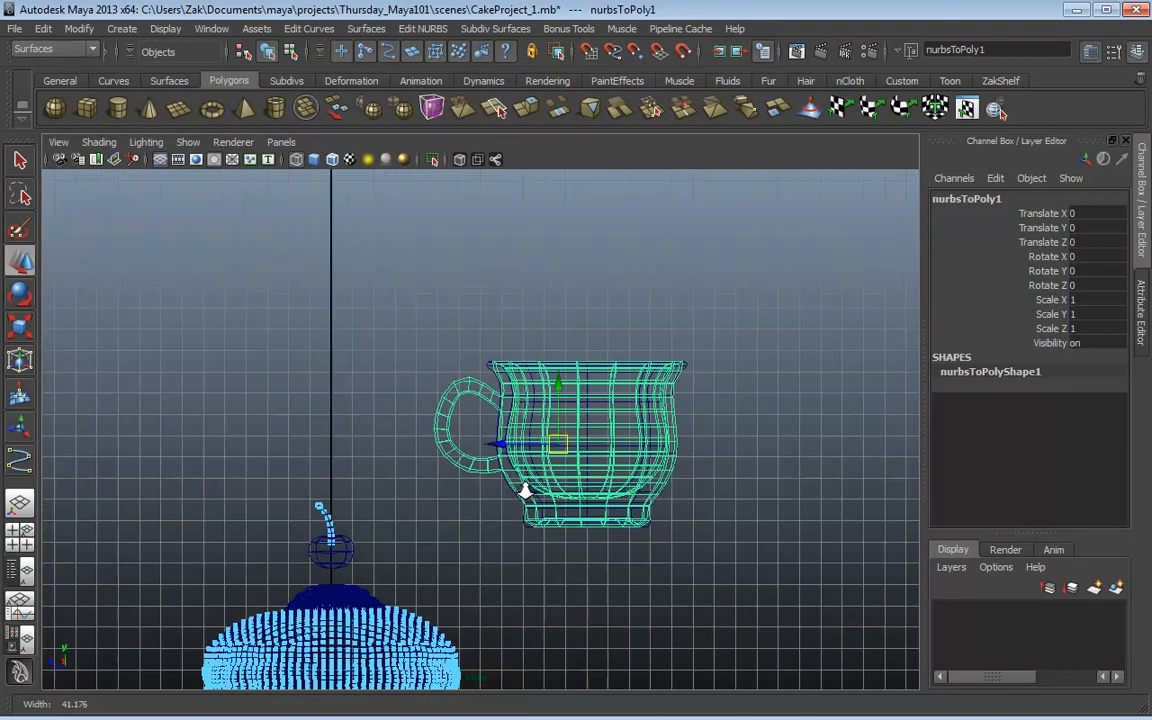
{"action": "left_click_drag", "start_coordinate": [560, 450], "coordinate": [728, 571]}
{"action": "middle_click_drag", "start_coordinate": [728, 571], "coordinate": [693, 449], "text": "alt"}
Step: Delete the leftover revolved cup body and lower the handled cup to the ground line, about Translate Y -10.626 and Z -8.936
{"action": "left_click", "coordinate": [502, 323]}
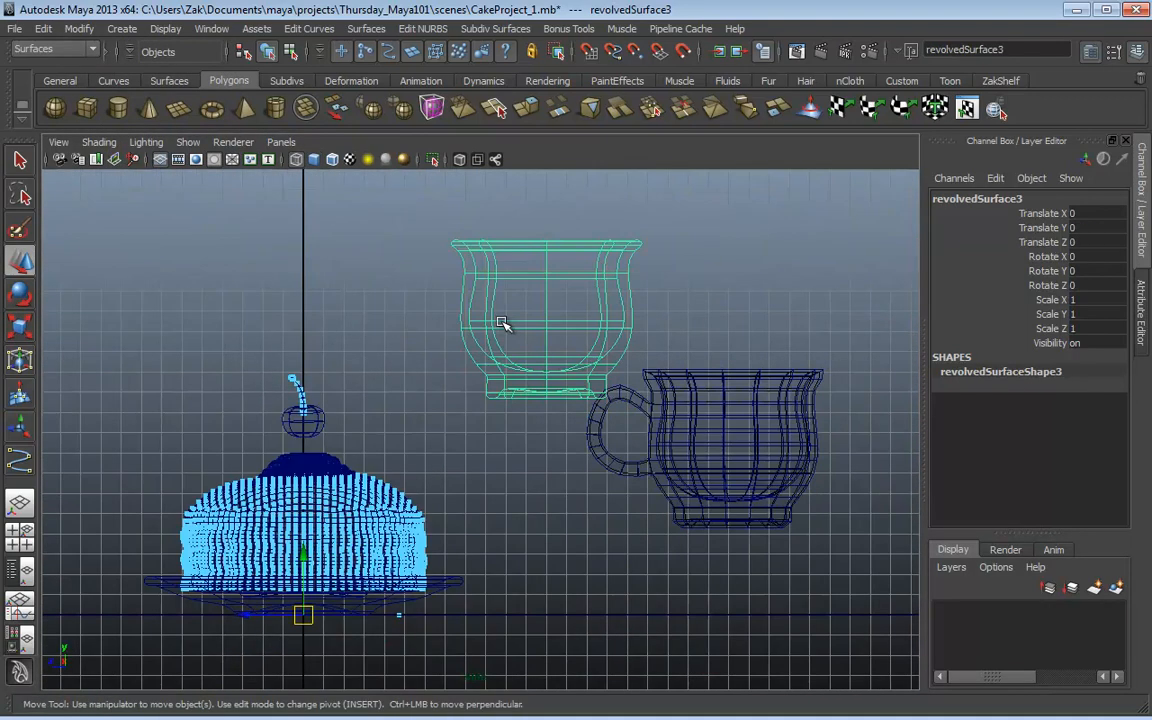
{"action": "key", "text": "Delete"}
{"action": "left_click", "coordinate": [766, 478]}
{"action": "middle_click_drag", "start_coordinate": [766, 478], "coordinate": [604, 368], "text": "alt"}
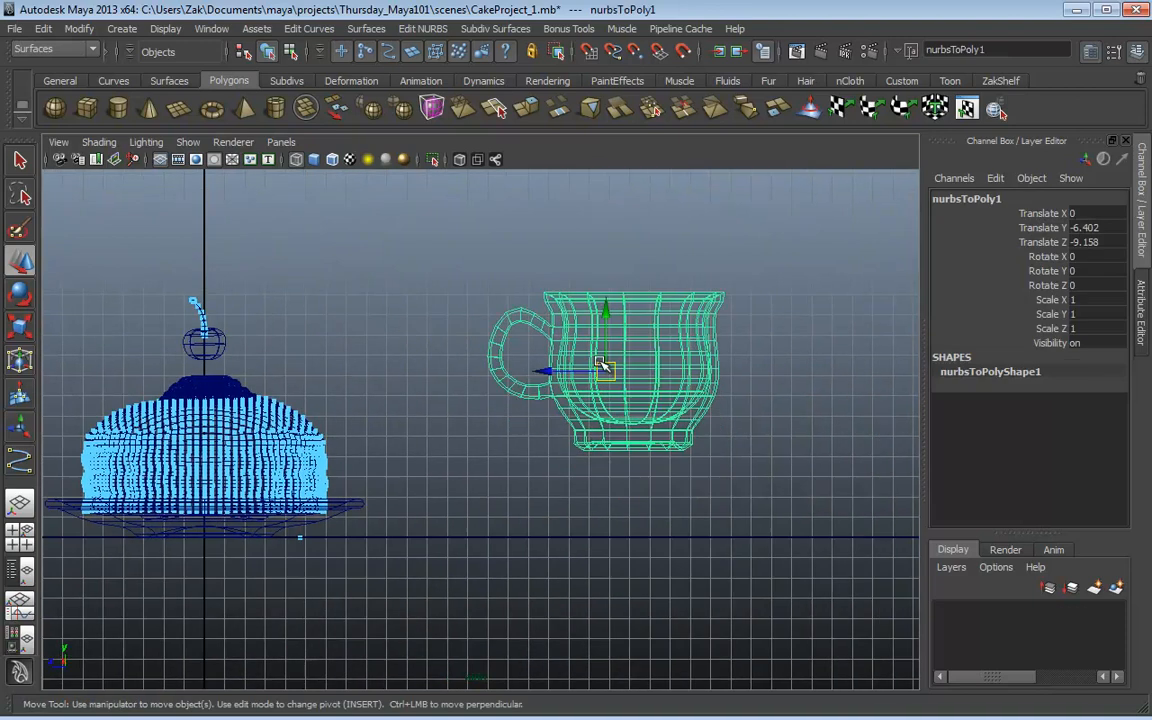
{"action": "left_click_drag", "start_coordinate": [604, 370], "coordinate": [607, 453]}
Step: In the perspective view, move the cup to the other side of the cake, at about Translate X -13.141 and Z 23.914
{"action": "key", "text": "space"}
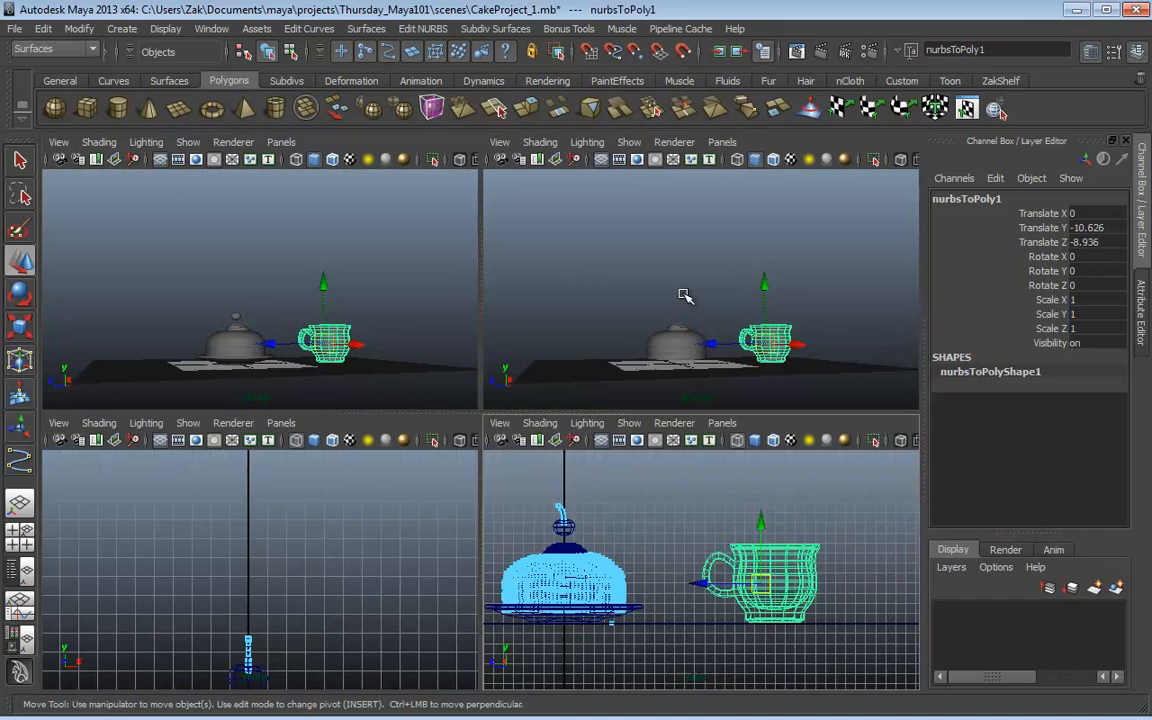
{"action": "key", "text": "space"}
{"action": "left_click_drag", "start_coordinate": [686, 300], "coordinate": [687, 391], "text": "alt"}
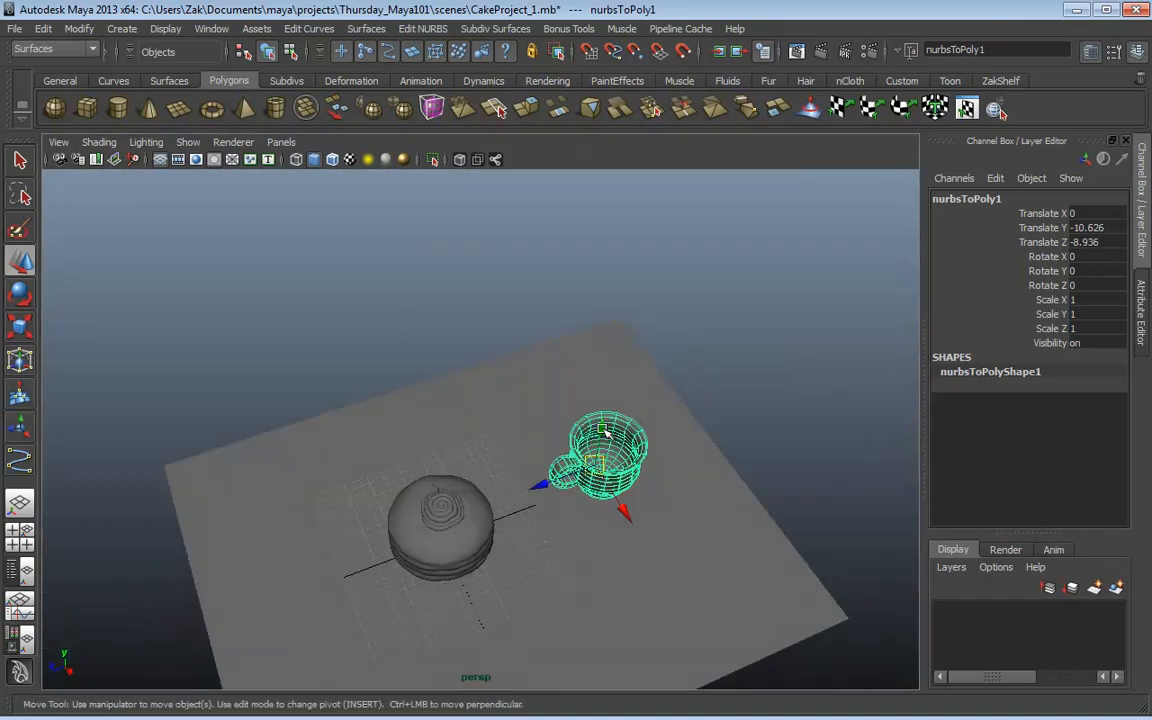
{"action": "left_click_drag", "start_coordinate": [604, 431], "coordinate": [620, 419], "text": "alt"}
{"action": "left_click_drag", "start_coordinate": [604, 503], "coordinate": [393, 401]}
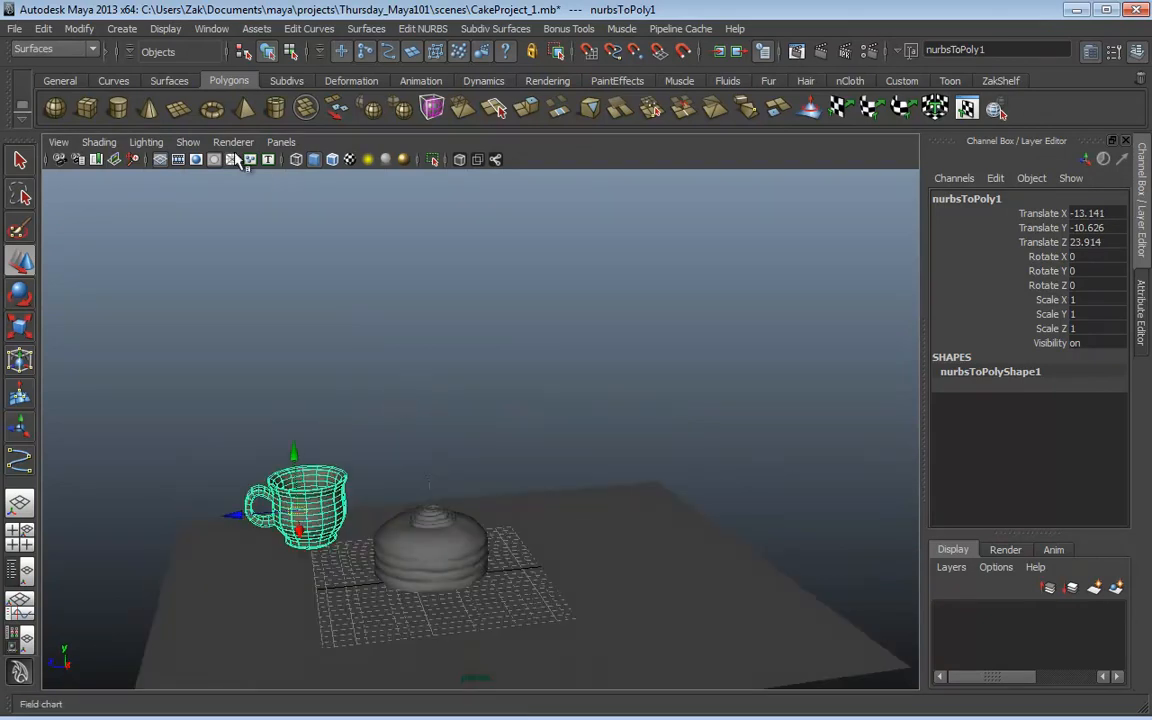
Step: Show the NURBS surfaces in the perspective view and frame the cup beside the cake
{"action": "left_click", "coordinate": [233, 142]}
{"action": "mouse_move", "coordinate": [185, 143]}
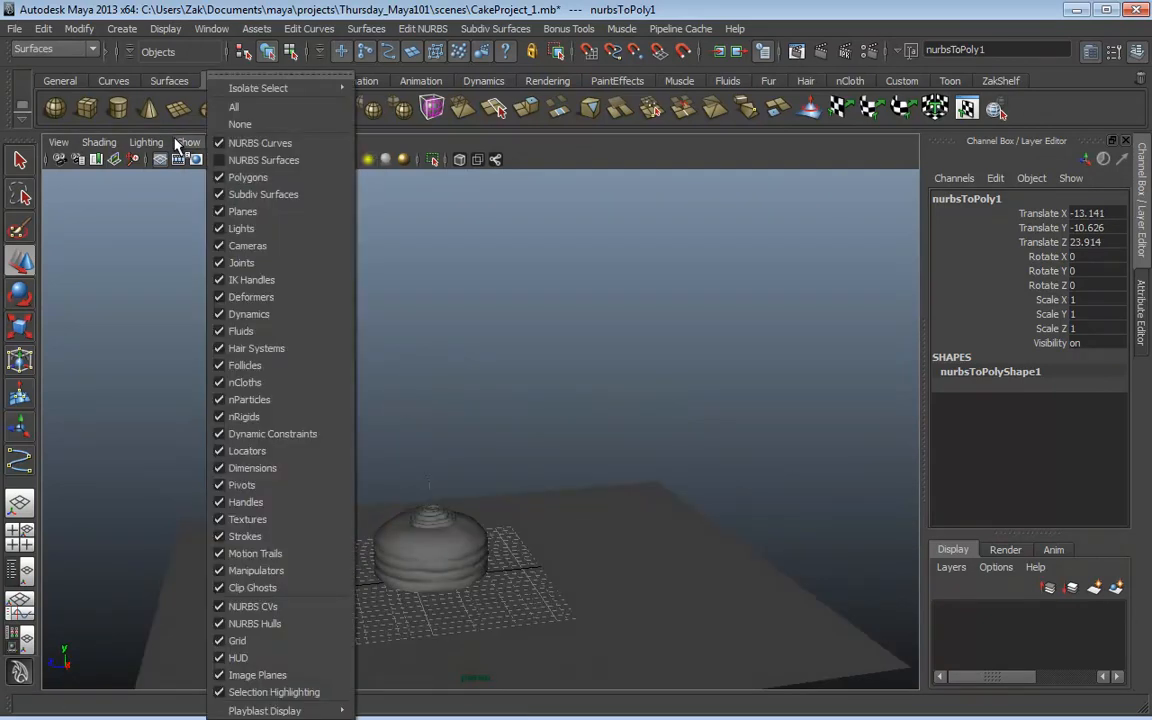
{"action": "left_click", "coordinate": [249, 162]}
{"action": "middle_click_drag", "start_coordinate": [430, 402], "coordinate": [546, 315], "text": "alt"}
{"action": "right_click_drag", "start_coordinate": [546, 315], "coordinate": [566, 431], "text": "alt"}
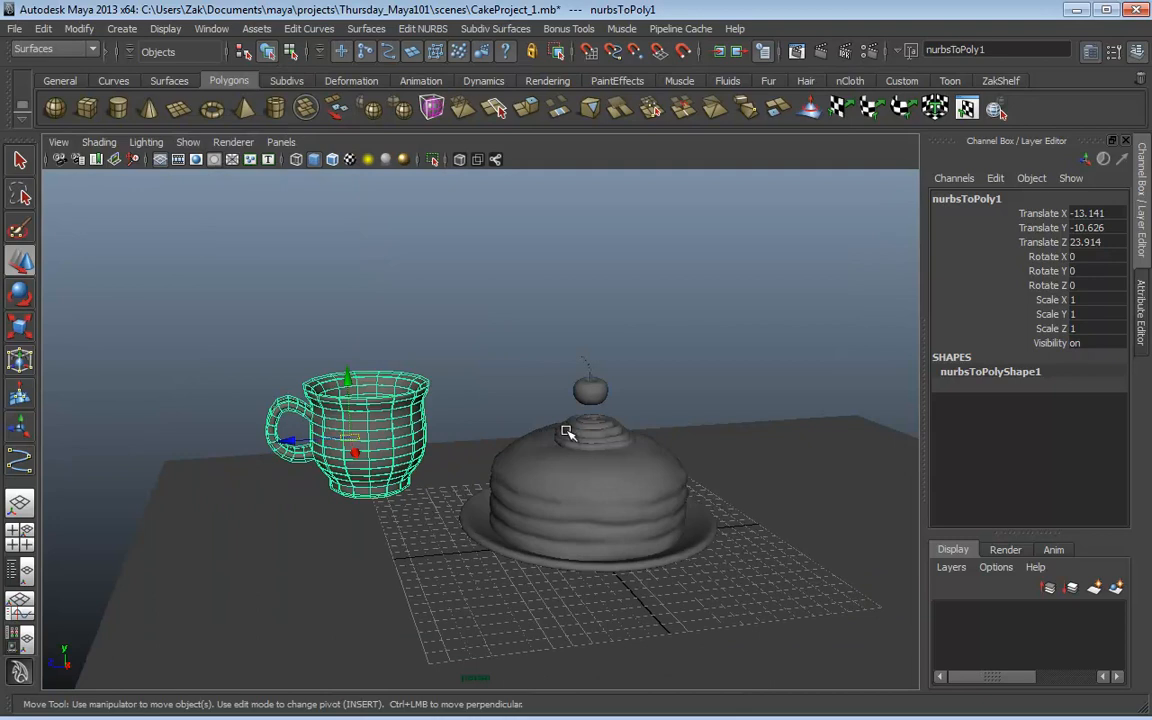
Step: Scale the cup uniformly to about 0.448 and lower it onto the table at about Translate Y -12.804
{"action": "key", "text": "r"}
{"action": "left_click_drag", "start_coordinate": [358, 438], "coordinate": [286, 440]}
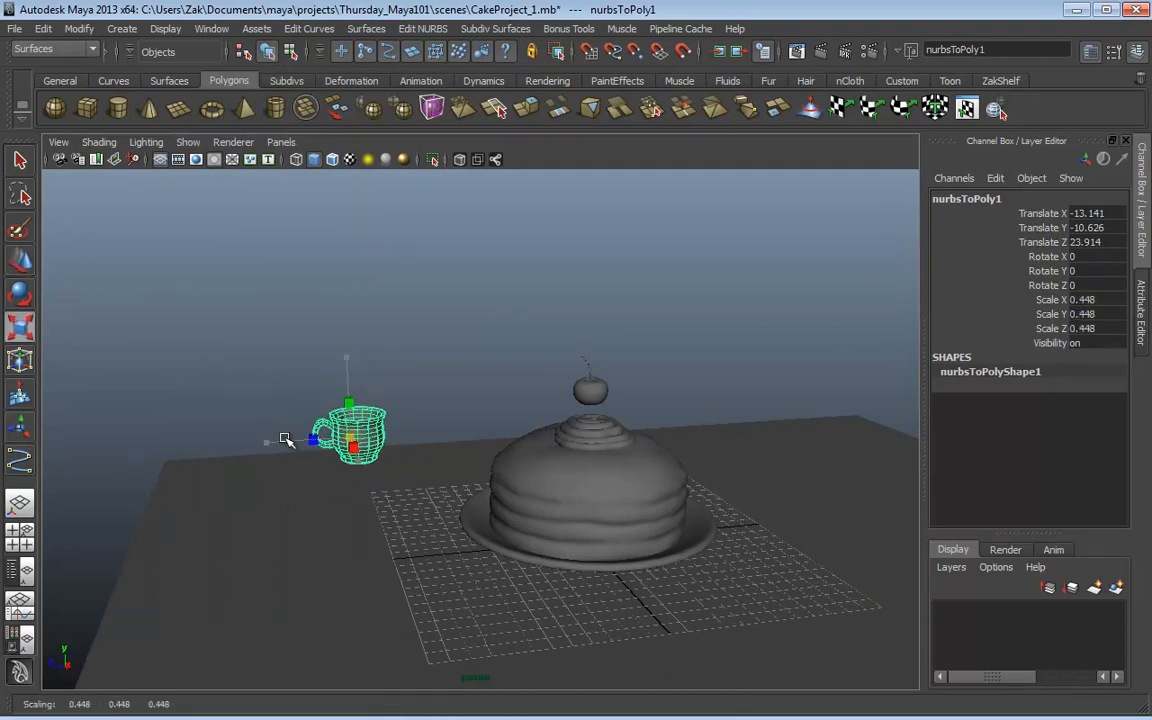
{"action": "key", "text": "space"}
{"action": "key", "text": "space"}
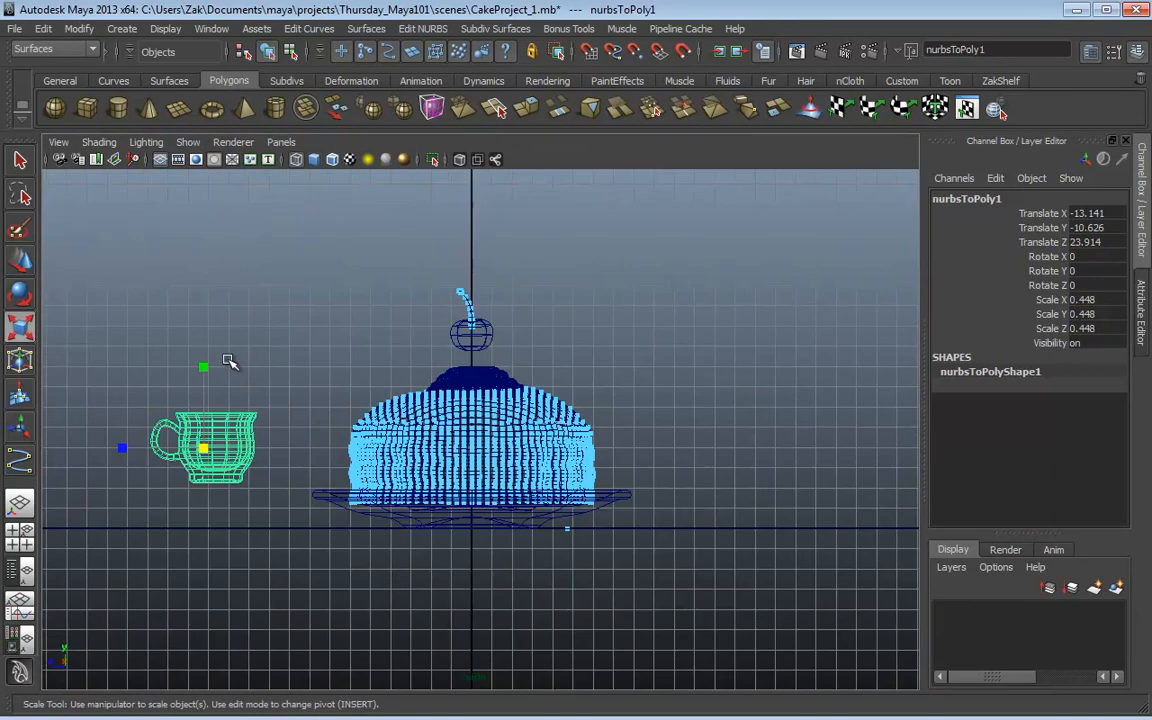
{"action": "key", "text": "w"}
{"action": "left_click_drag", "start_coordinate": [204, 391], "coordinate": [204, 437]}
{"action": "key", "text": "space"}
{"action": "key", "text": "space"}
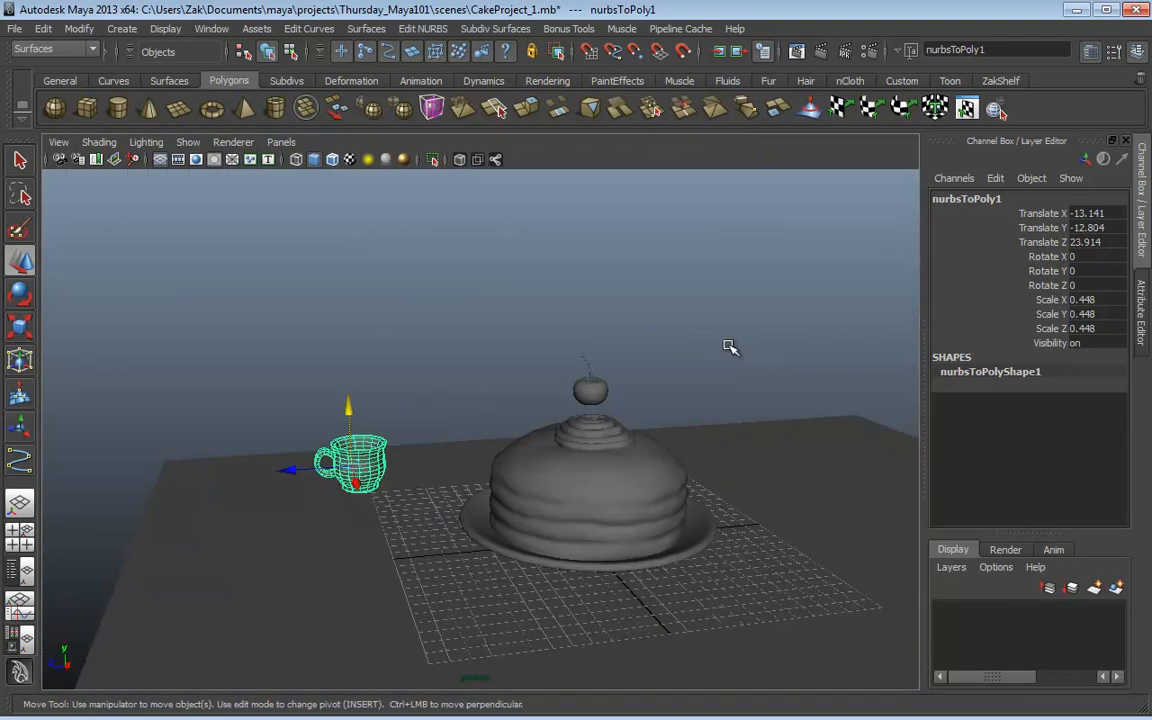
{"action": "right_click_drag", "start_coordinate": [730, 346], "coordinate": [432, 391], "text": "alt"}
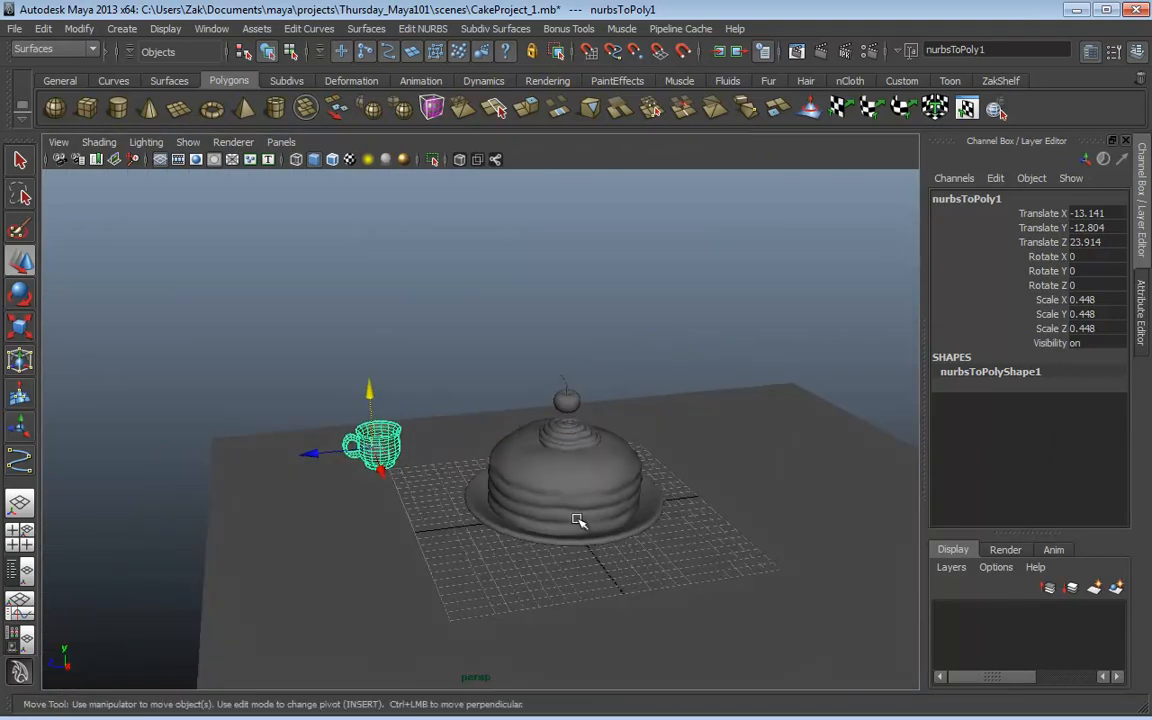
Step: In the side view, move the cup's pivot down to the bottom of its base
{"action": "key", "text": "space"}
{"action": "key", "text": "space"}
{"action": "right_click_drag", "start_coordinate": [507, 527], "coordinate": [748, 524], "text": "alt"}
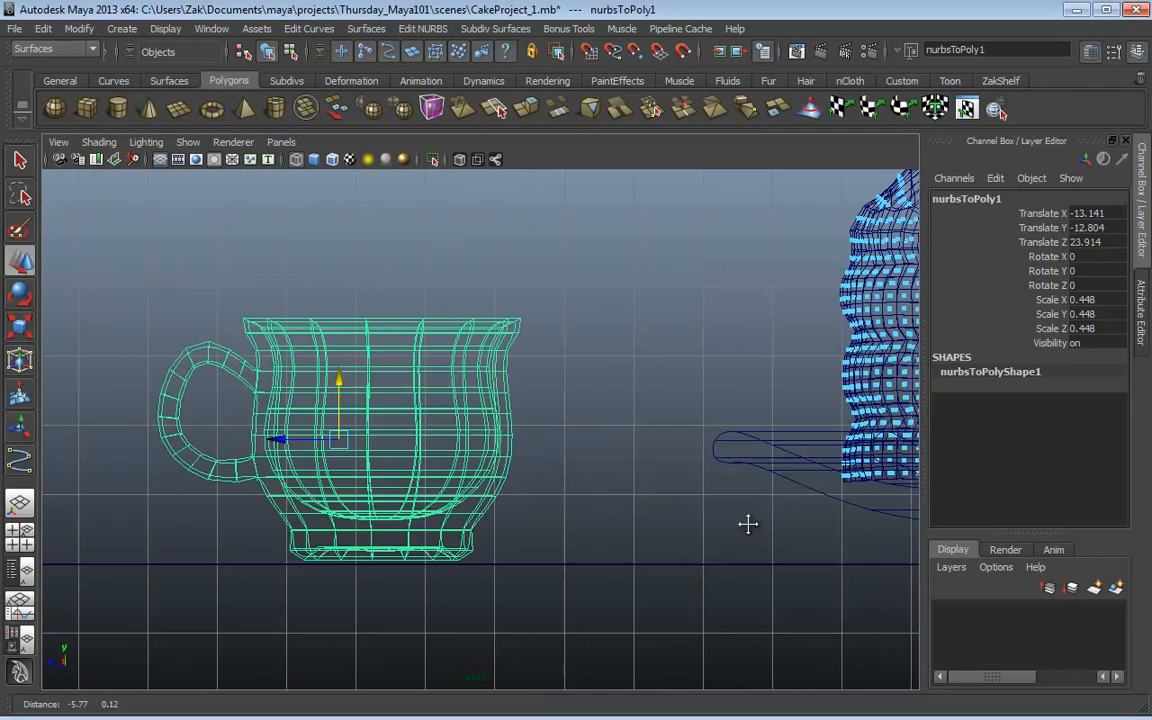
{"action": "middle_click_drag", "start_coordinate": [748, 524], "coordinate": [805, 508], "text": "alt"}
{"action": "key", "text": "Insert"}
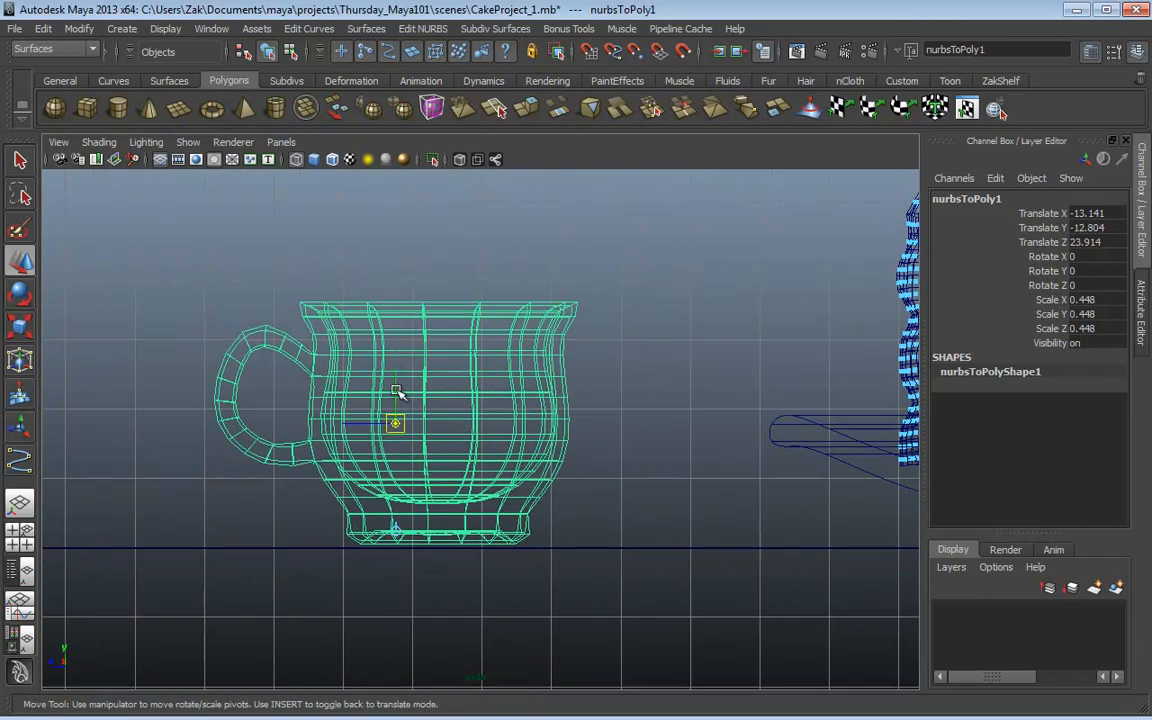
{"action": "left_click_drag", "start_coordinate": [396, 390], "coordinate": [386, 510]}
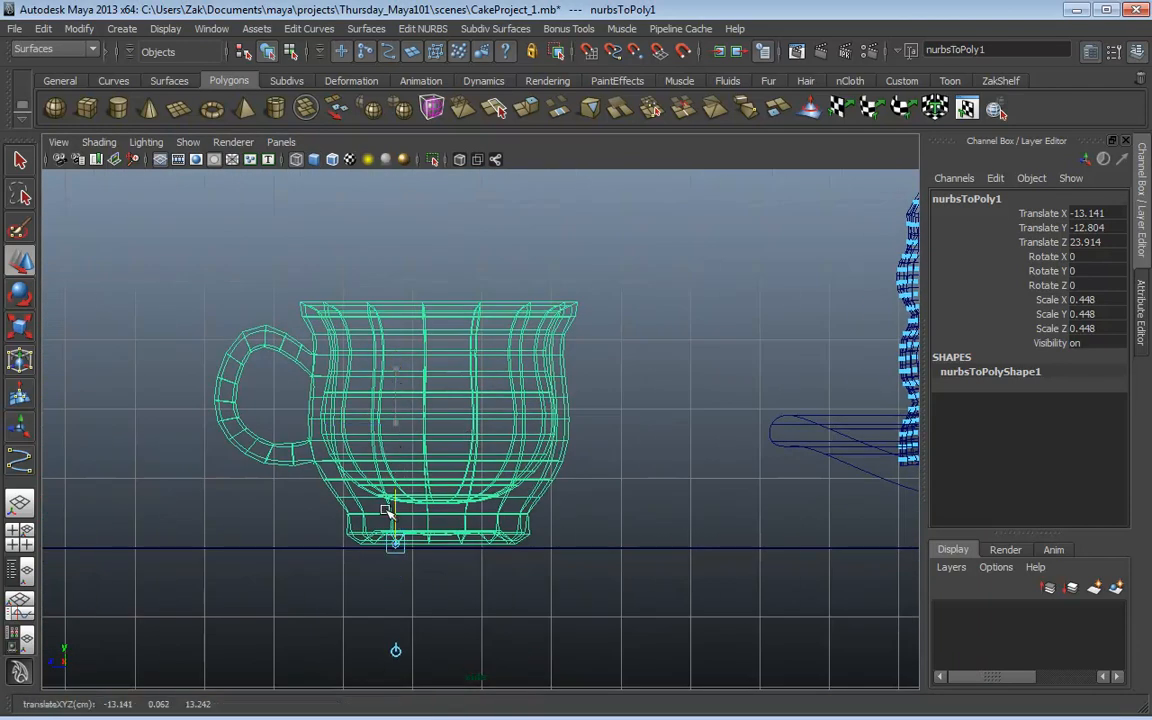
{"action": "key", "text": "Insert"}
{"action": "right_click_drag", "start_coordinate": [478, 517], "coordinate": [368, 496], "text": "alt"}
Step: Return to the perspective view and enlarge the cup uniformly to a scale of about 0.723
{"action": "key", "text": "space"}
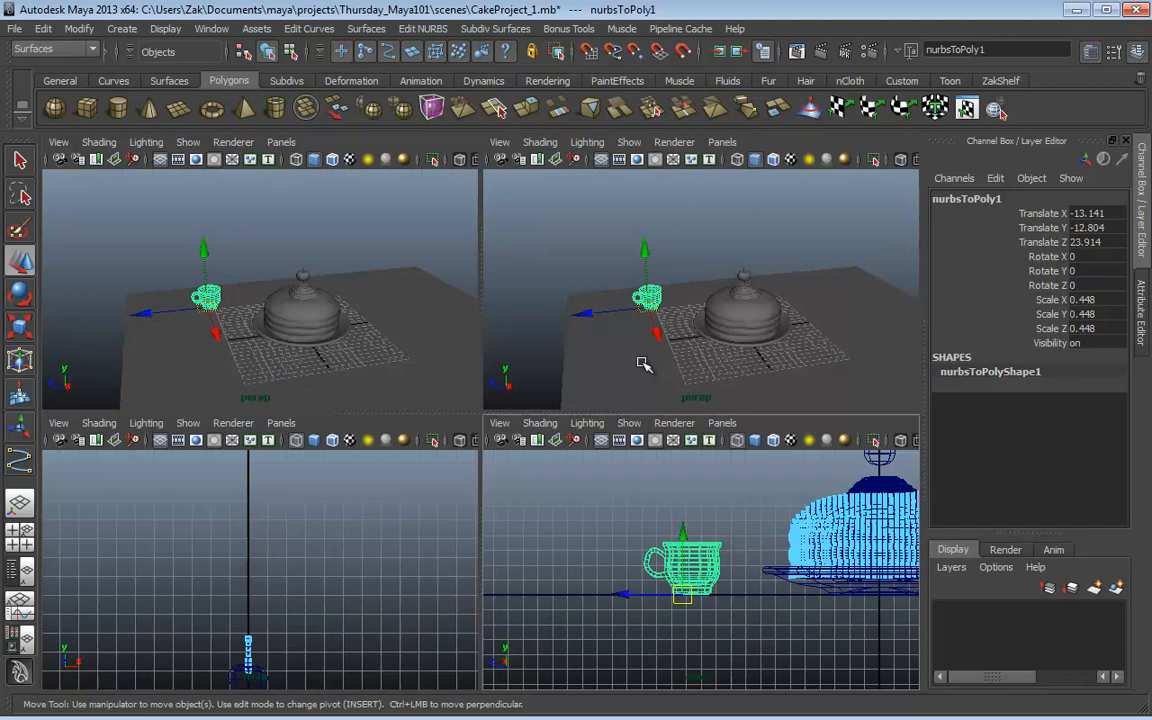
{"action": "left_click_drag", "start_coordinate": [643, 364], "coordinate": [728, 327], "text": "alt"}
{"action": "key", "text": "space"}
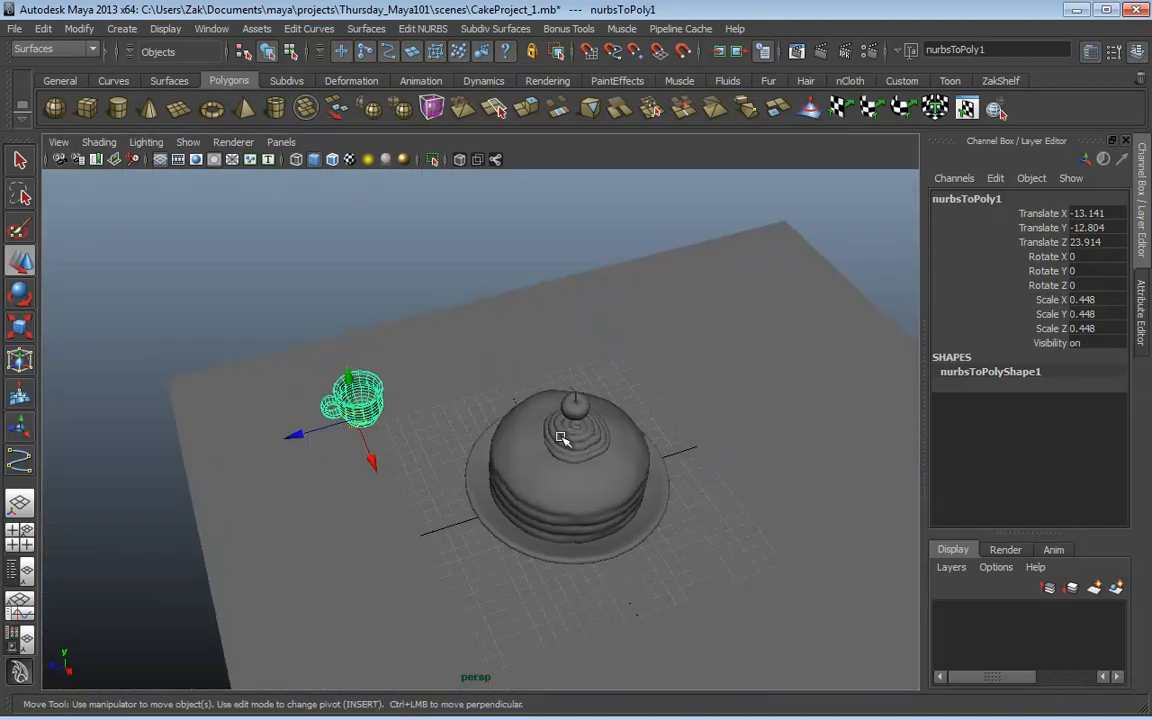
{"action": "key", "text": "r"}
{"action": "left_click_drag", "start_coordinate": [359, 418], "coordinate": [386, 419]}
{"action": "left_click_drag", "start_coordinate": [460, 402], "coordinate": [460, 367], "text": "alt"}
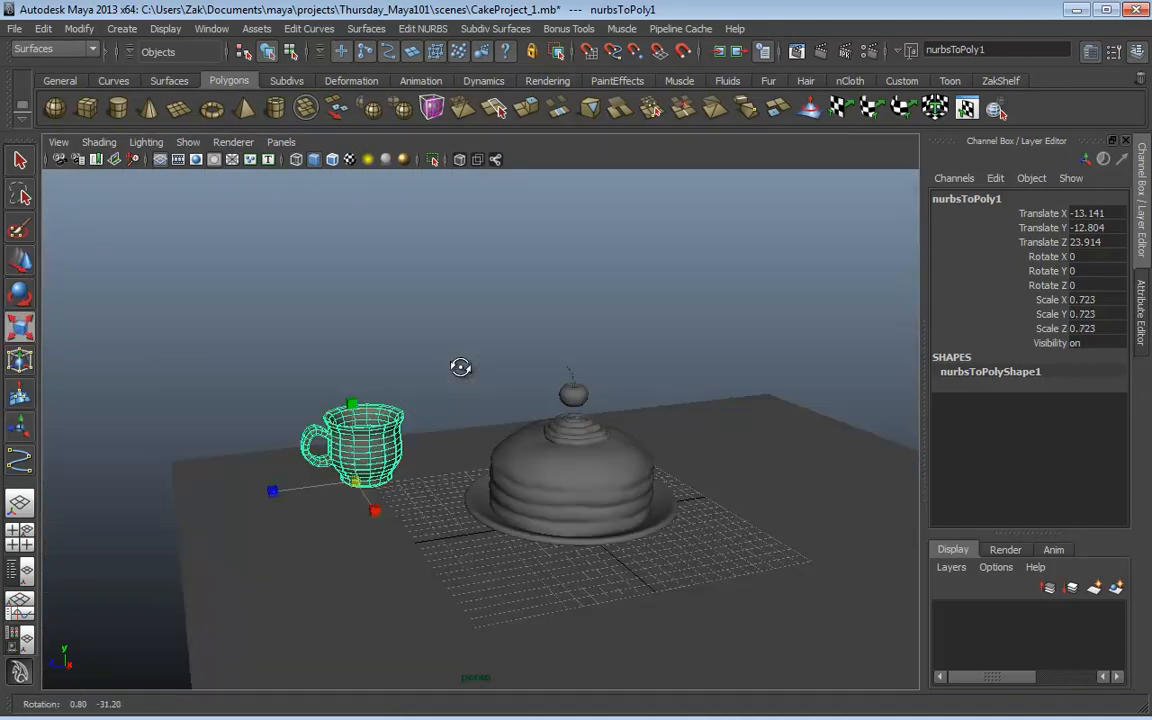
Step: Move the cup to about Translate X -13.911 and Z 20.655, and rotate it about 34 degrees around Y
{"action": "key", "text": "w"}
{"action": "left_click_drag", "start_coordinate": [357, 483], "coordinate": [445, 498]}
{"action": "key", "text": "e"}
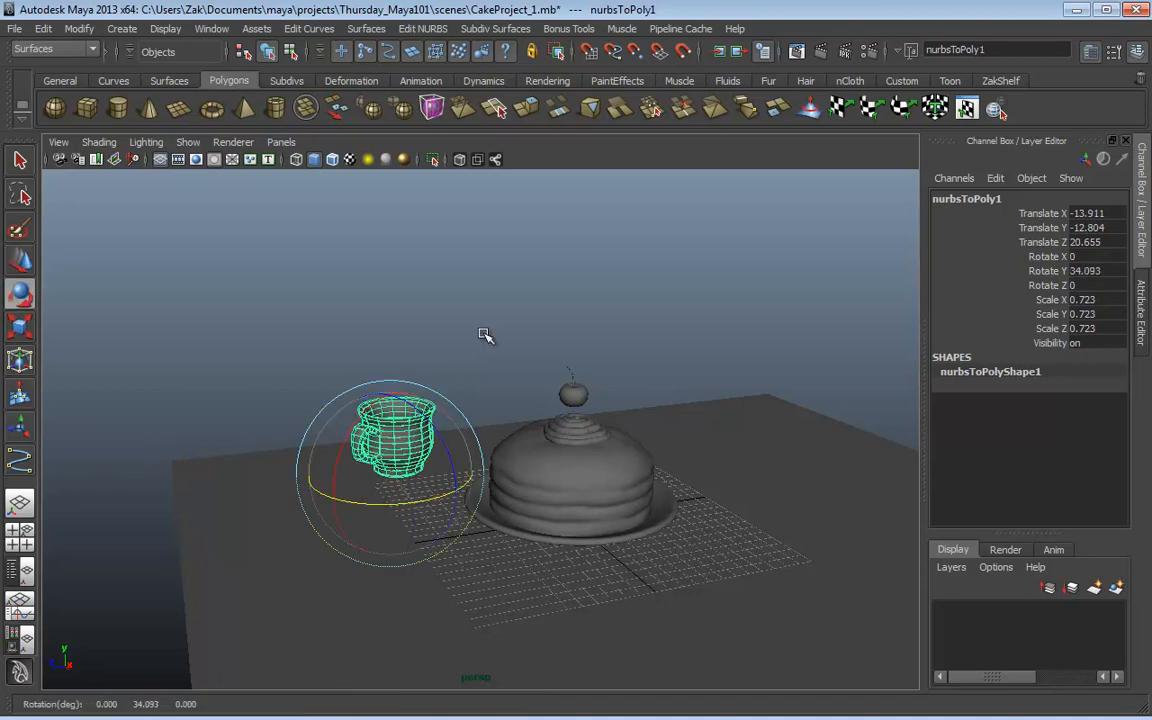
Step: Clear the selection and examine the cup, cake and cherry together from several angles
{"action": "left_click", "coordinate": [485, 335]}
{"action": "left_click_drag", "start_coordinate": [485, 335], "coordinate": [684, 357], "text": "alt"}
{"action": "left_click", "coordinate": [430, 425]}
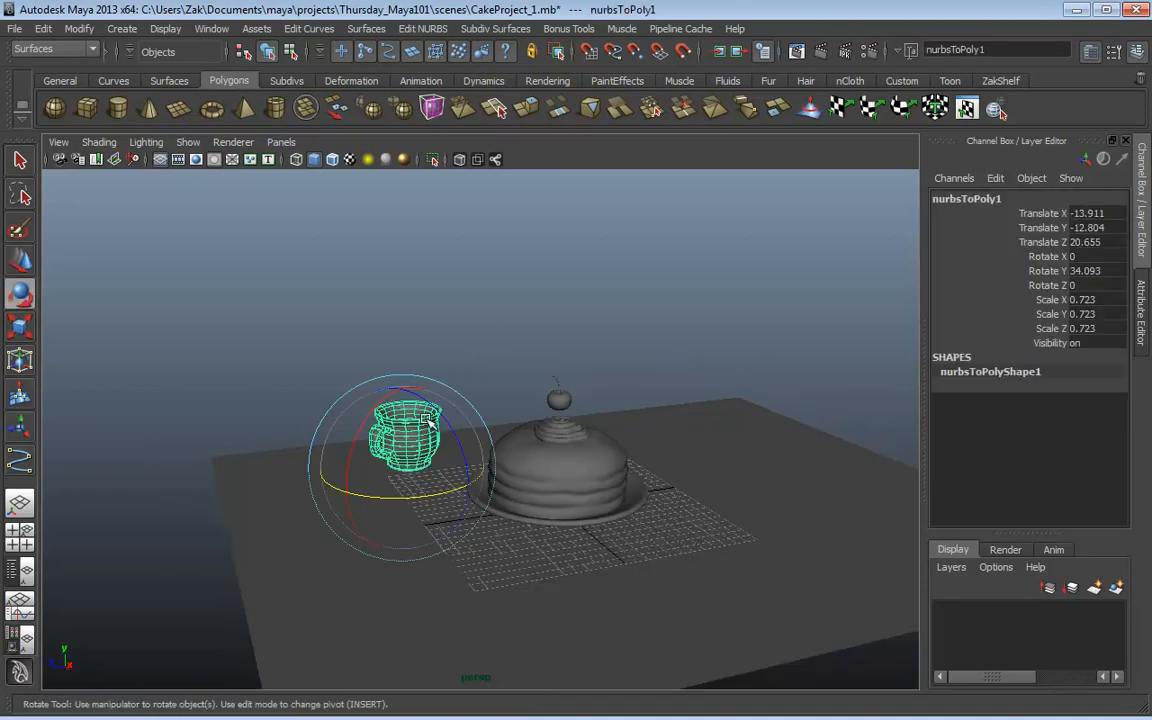
{"action": "left_click", "coordinate": [96, 143]}
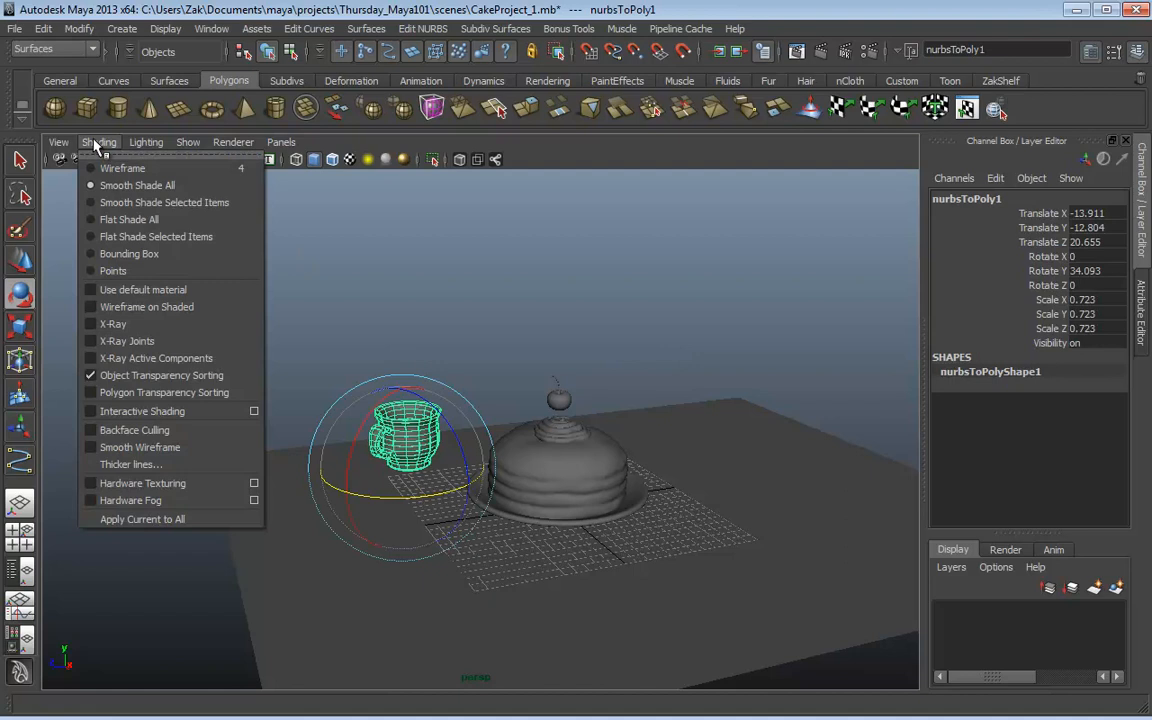
{"action": "left_click", "coordinate": [514, 283]}
{"action": "left_click", "coordinate": [408, 420]}
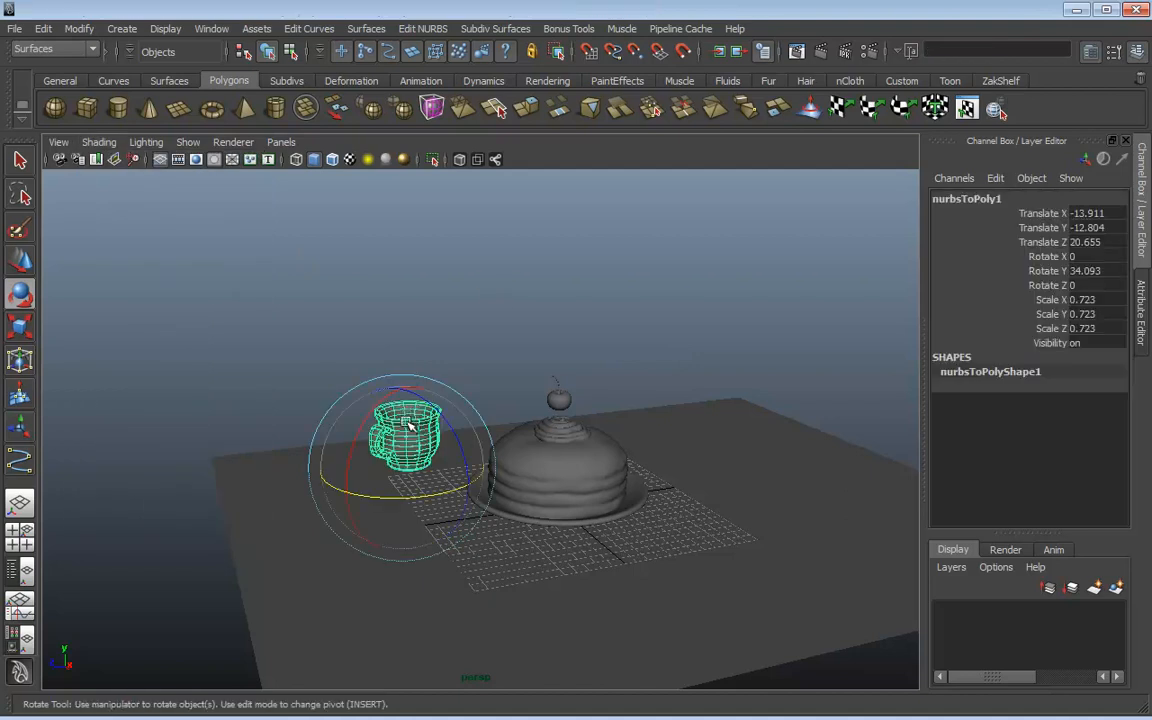
{"action": "left_click", "coordinate": [520, 341]}
{"action": "left_click", "coordinate": [405, 420]}
{"action": "left_click", "coordinate": [516, 341]}
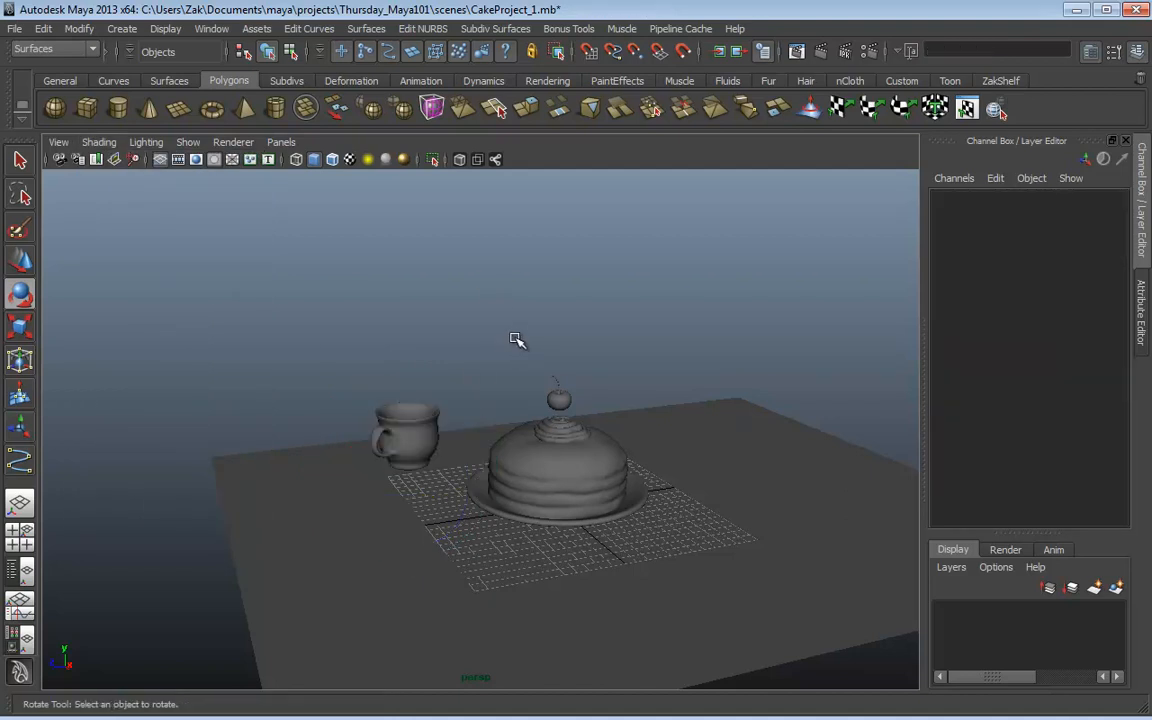
{"action": "left_click_drag", "start_coordinate": [516, 341], "coordinate": [622, 455], "text": "alt"}
{"action": "right_click_drag", "start_coordinate": [622, 455], "coordinate": [746, 478], "text": "alt"}
{"action": "left_click_drag", "start_coordinate": [746, 478], "coordinate": [637, 441], "text": "alt"}
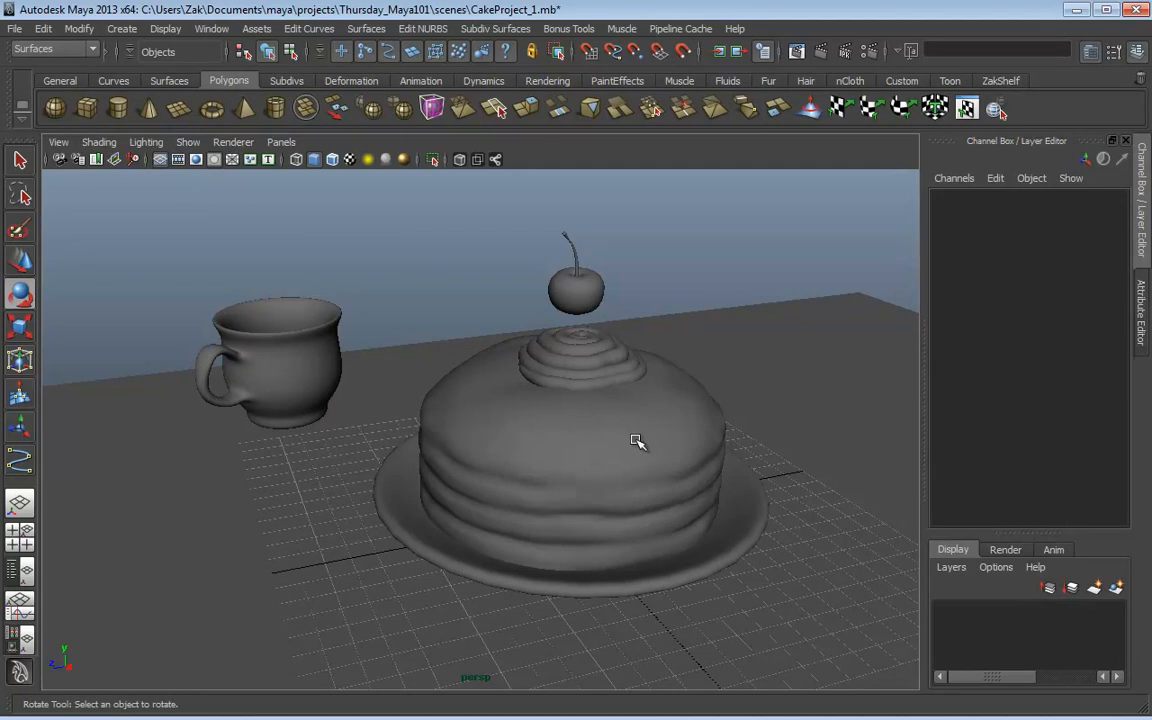
{"action": "left_click_drag", "start_coordinate": [638, 441], "coordinate": [324, 475], "text": "alt"}
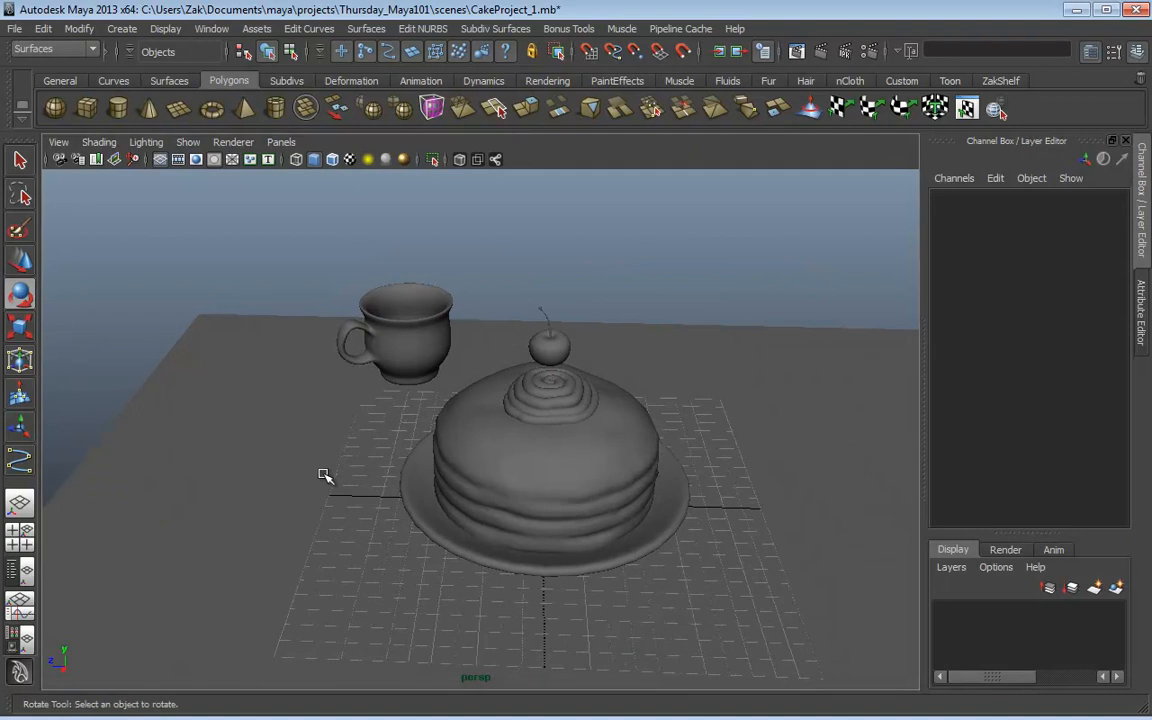